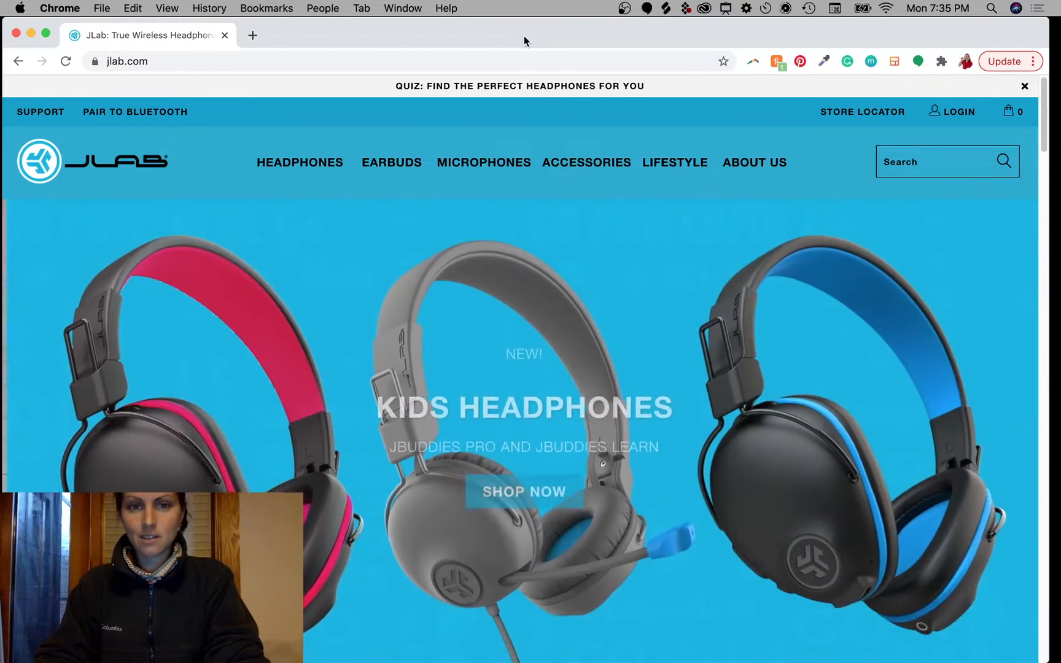
Step: Open the microphones collection and view the Talk Pro USB Microphone product page
mouse_move(497, 172)
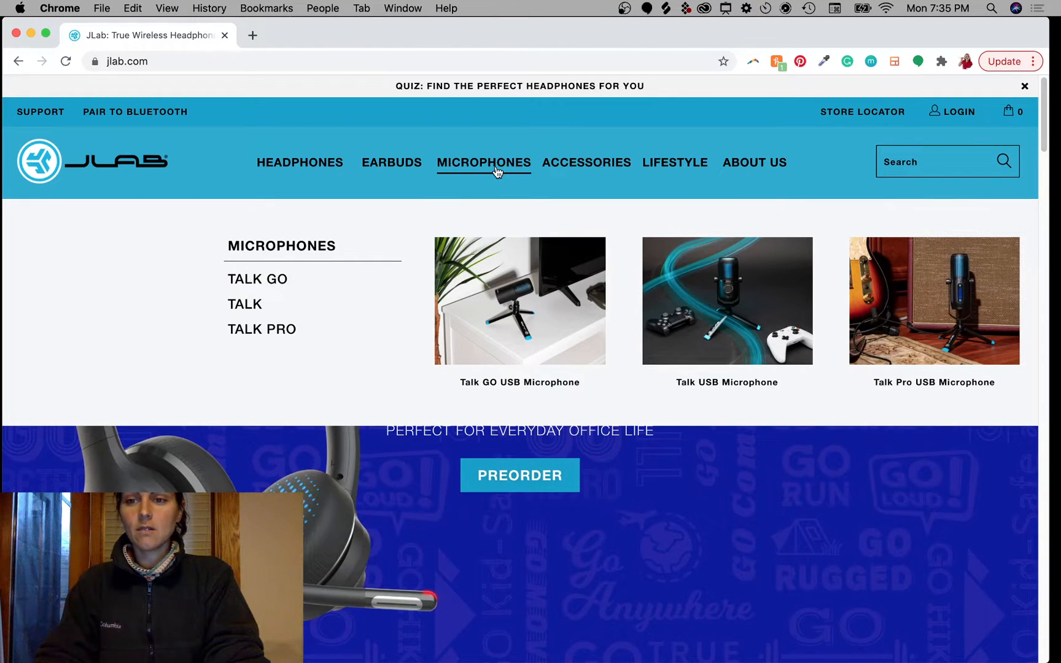
left_click(497, 172)
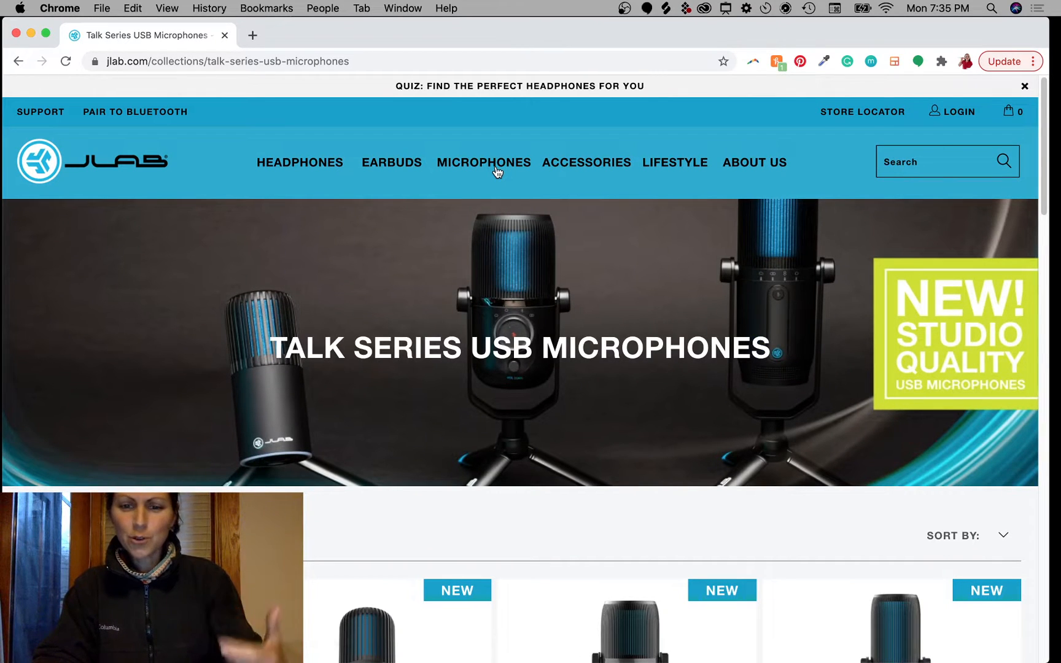
scroll(497, 316, "down", 5)
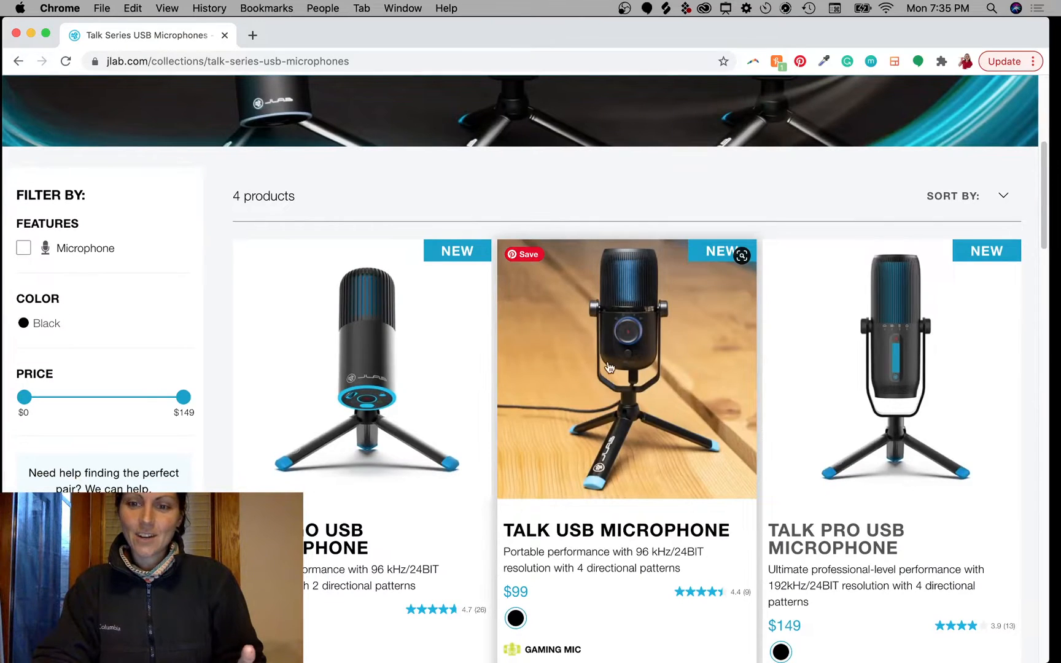
left_click(870, 418)
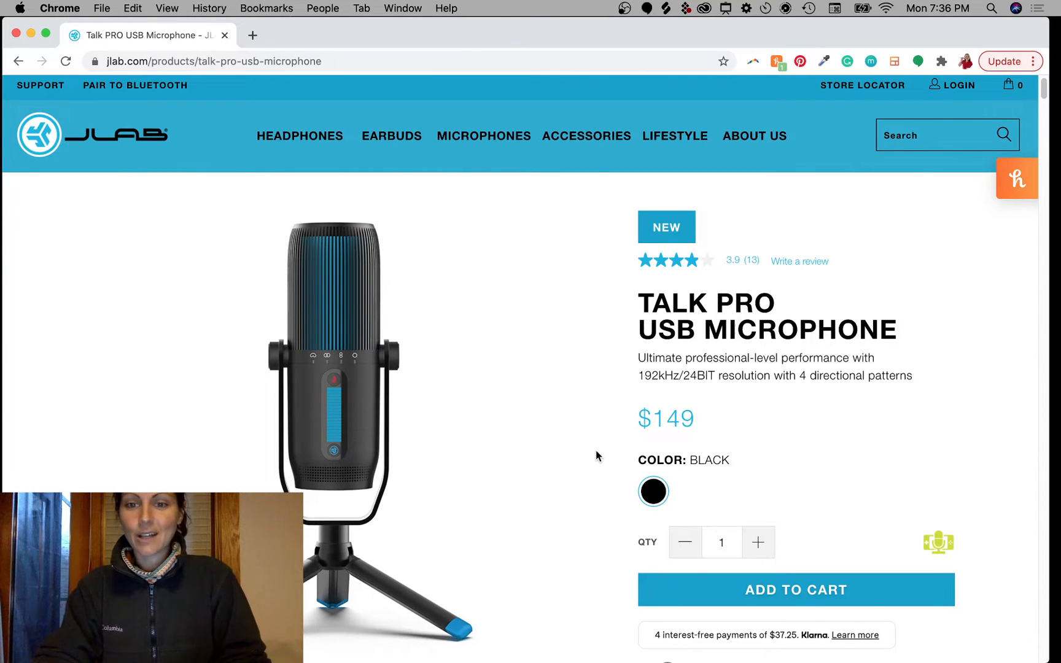
scroll(596, 451, "down", 12)
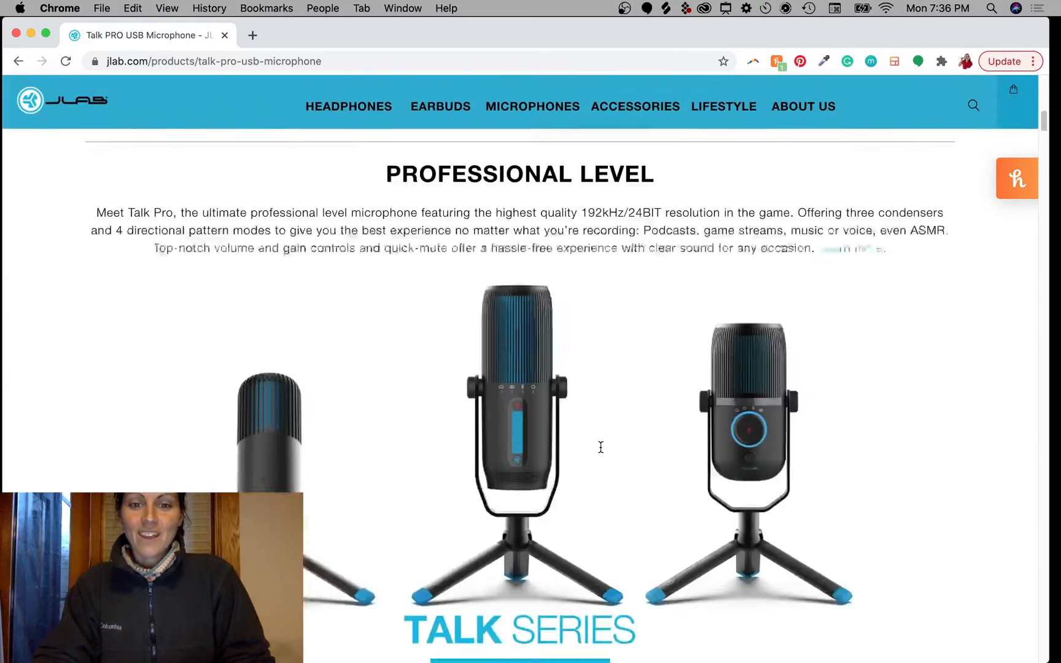
scroll(600, 447, "down", 3)
scroll(602, 451, "up", 15)
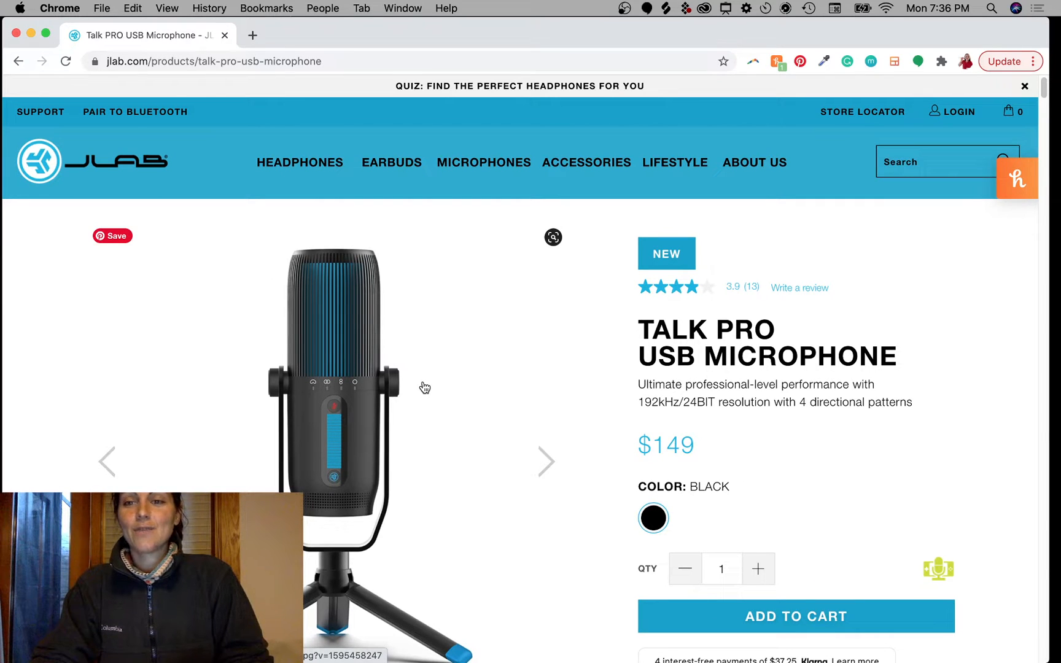
Step: Return to the jlab.com home page, dismiss the coupon tips panel and cycle through the banner slides
left_click(129, 173)
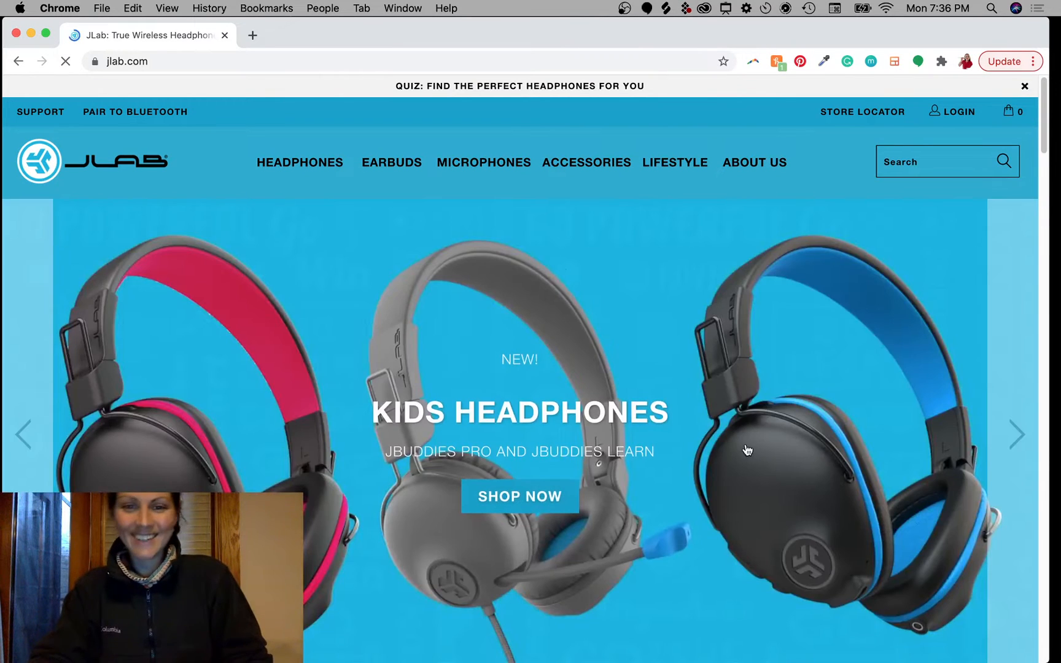
left_click(1016, 437)
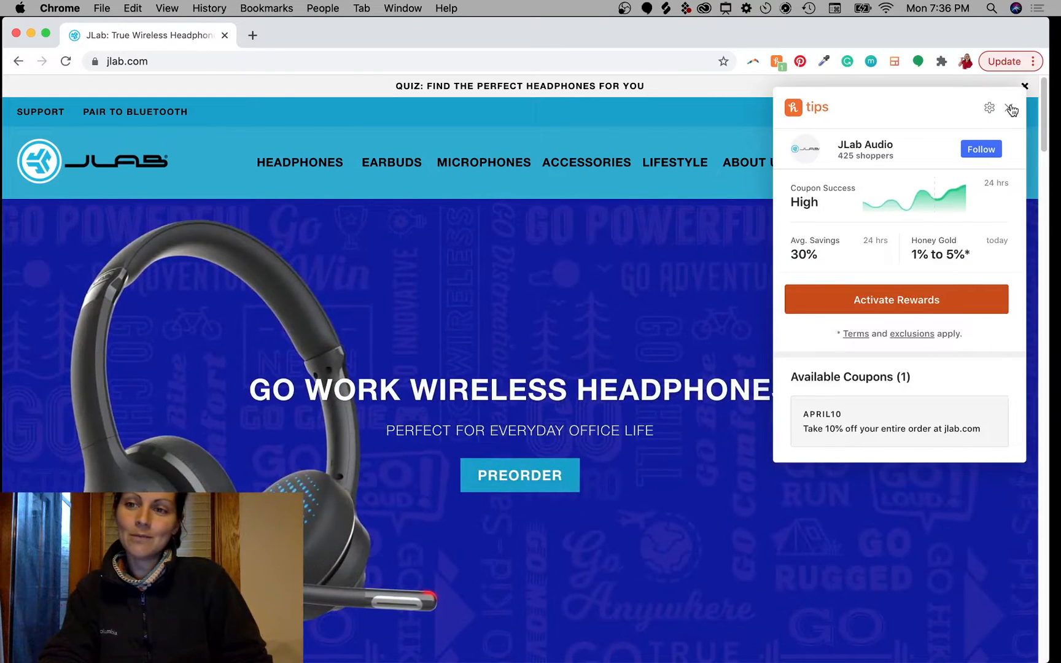
left_click(1010, 108)
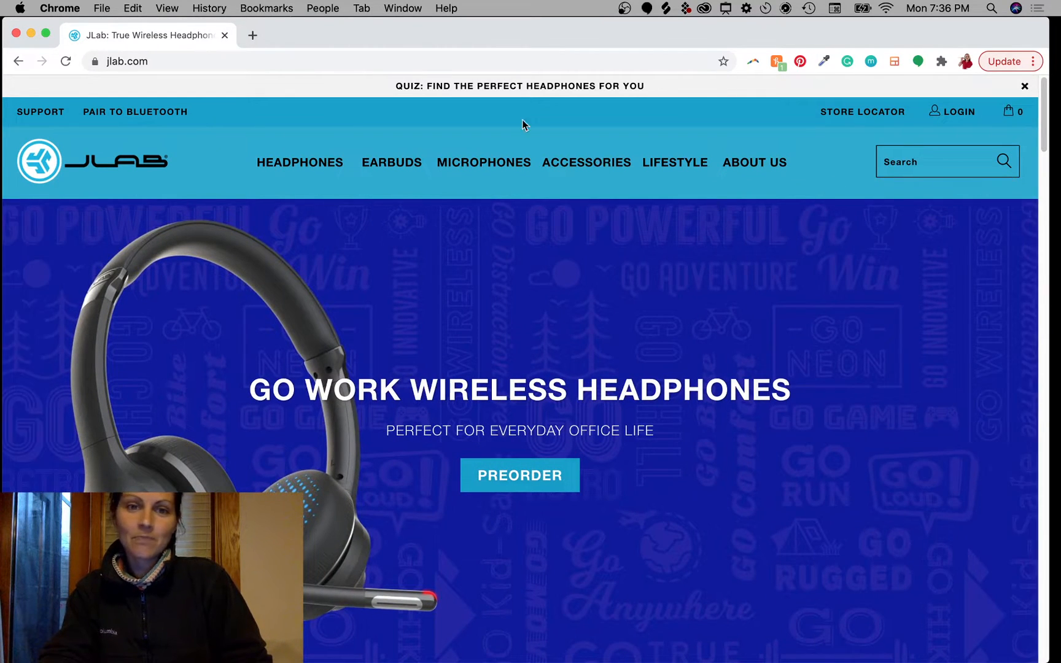
scroll(668, 523, "down", 3)
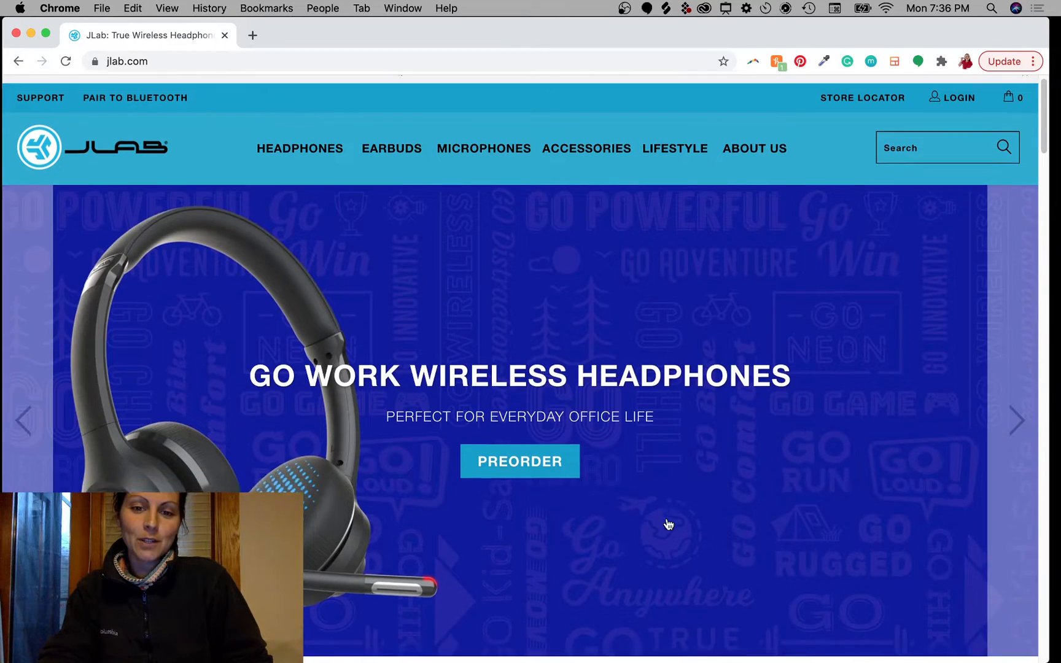
scroll(668, 523, "up", 3)
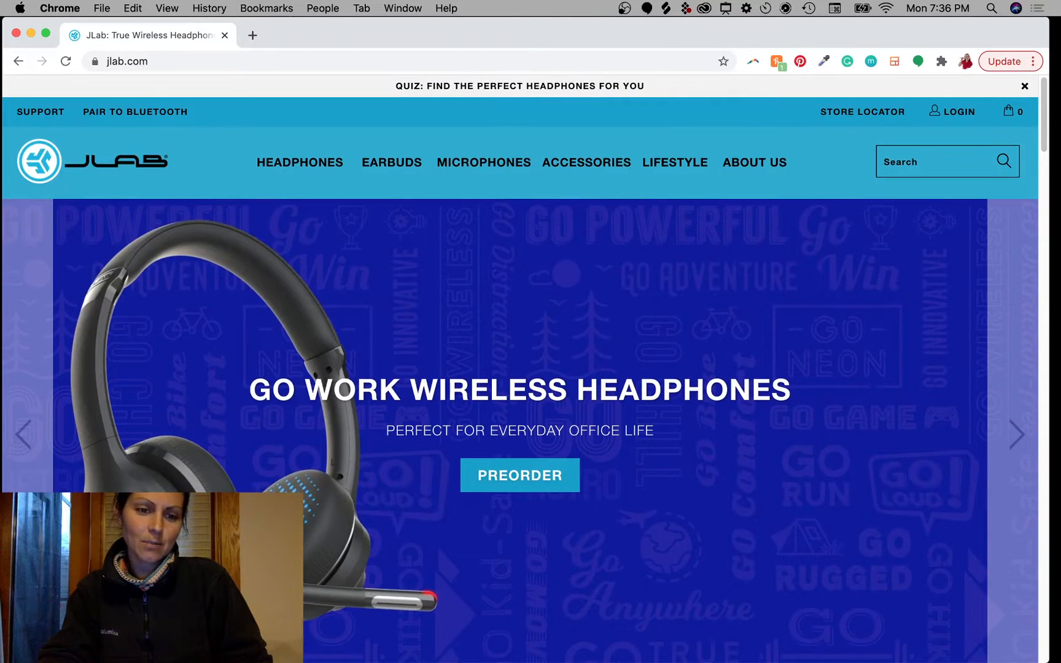
scroll(682, 472, "down", 2)
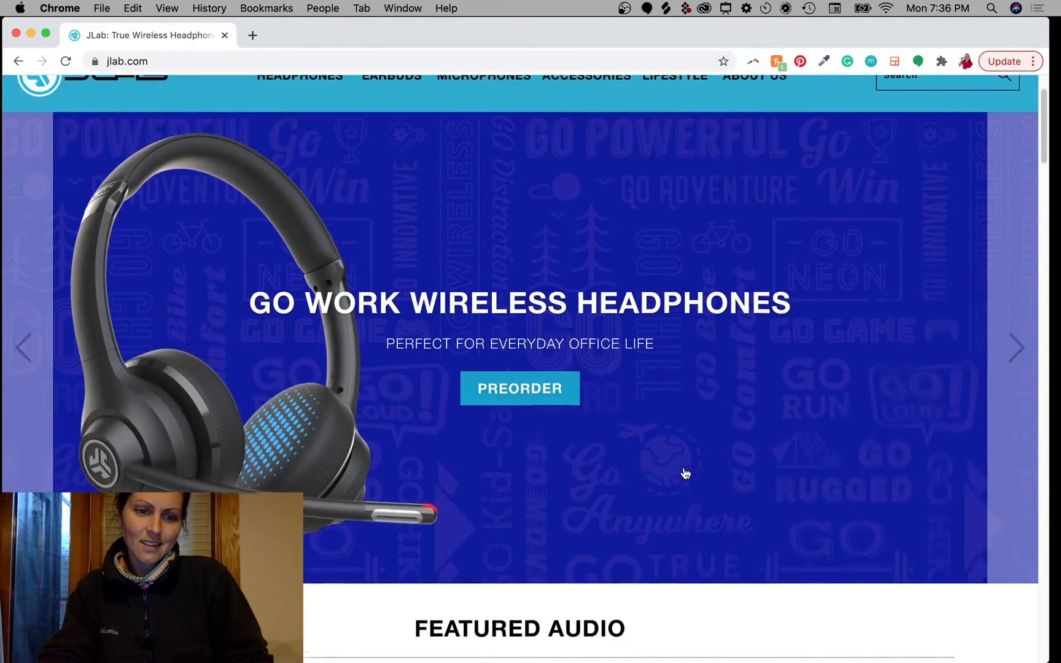
scroll(682, 473, "up", 2)
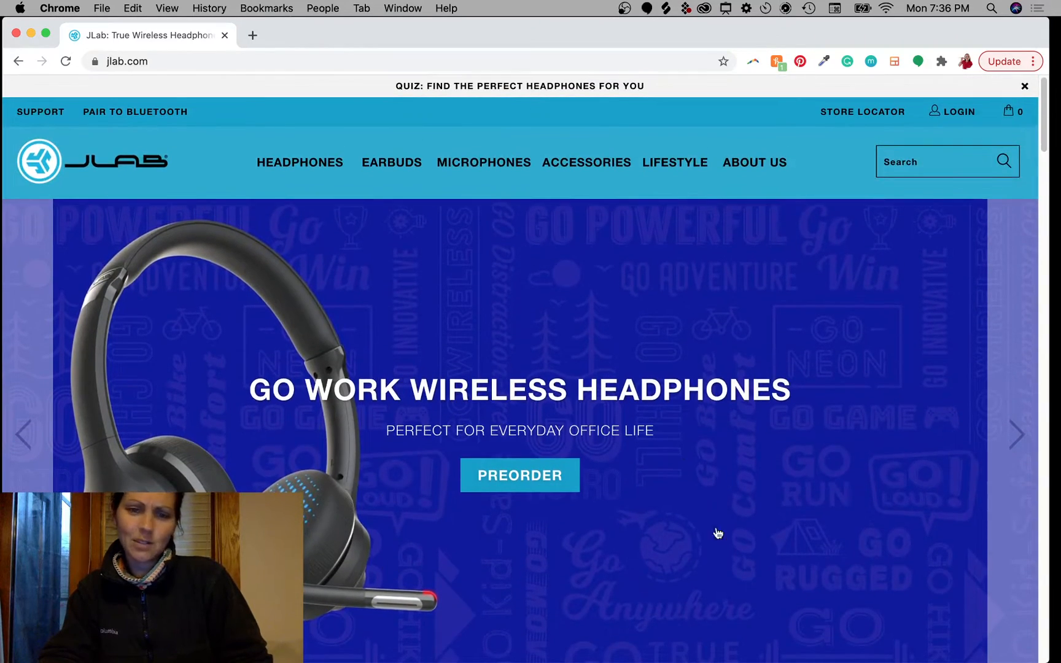
left_click(1014, 437)
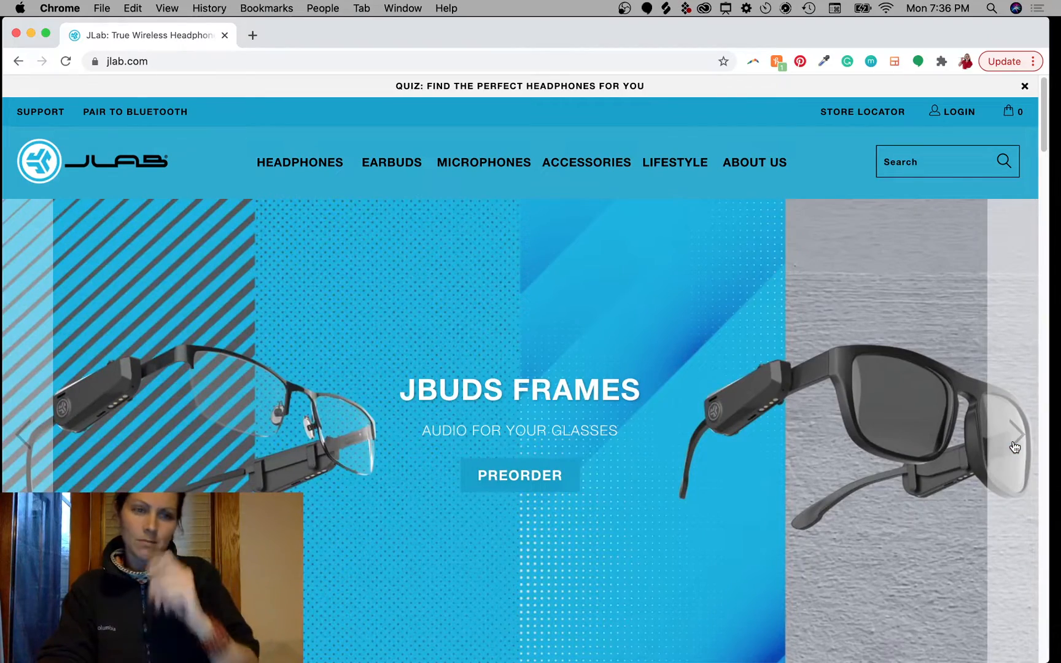
left_click(1014, 447)
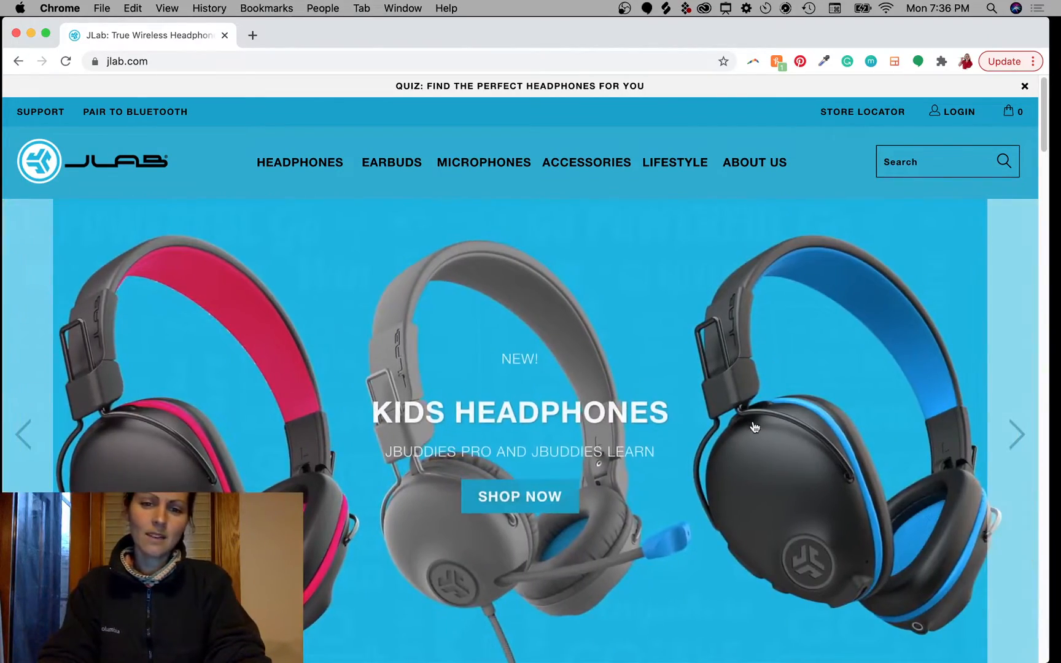
Step: Scroll through the home page and preview the navigation menus
scroll(635, 517, "down", 2)
scroll(635, 517, "down", 8)
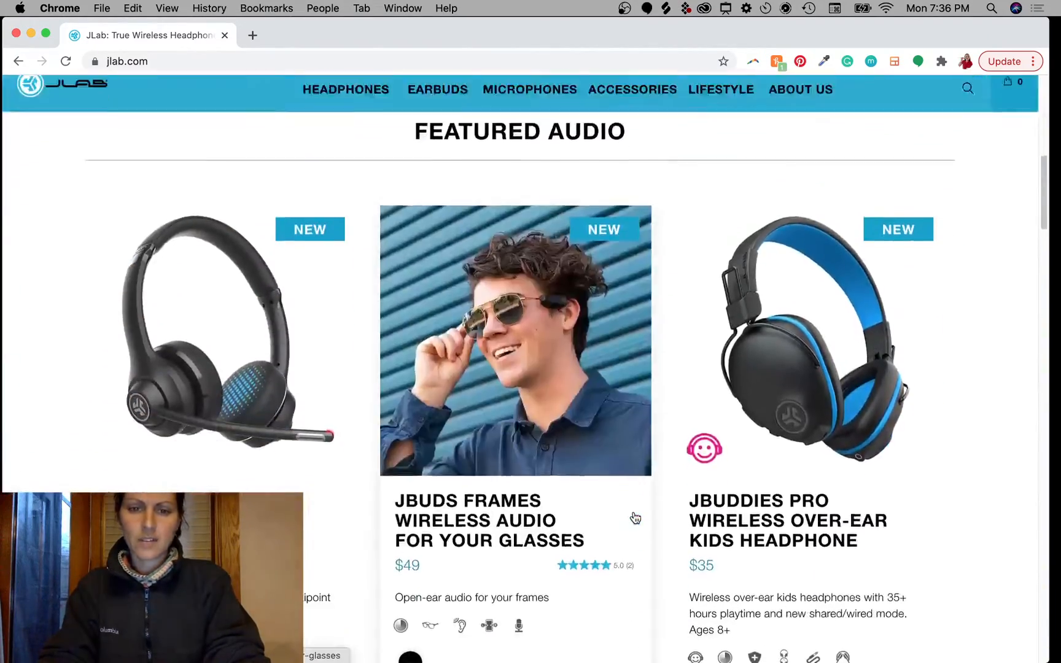
scroll(669, 503, "down", 5)
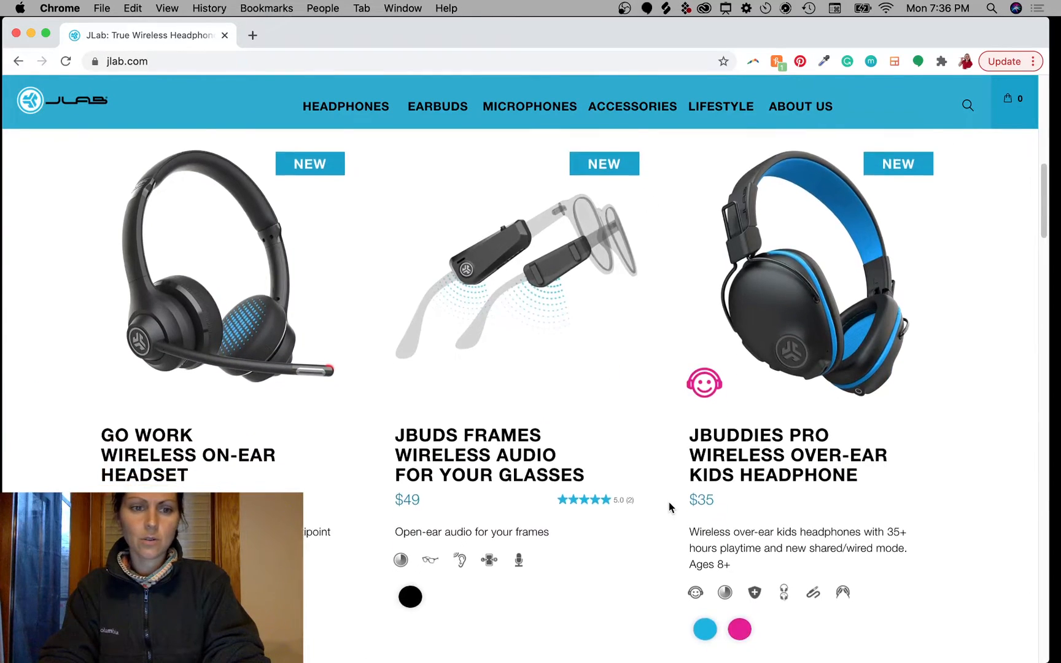
scroll(669, 501, "down", 5)
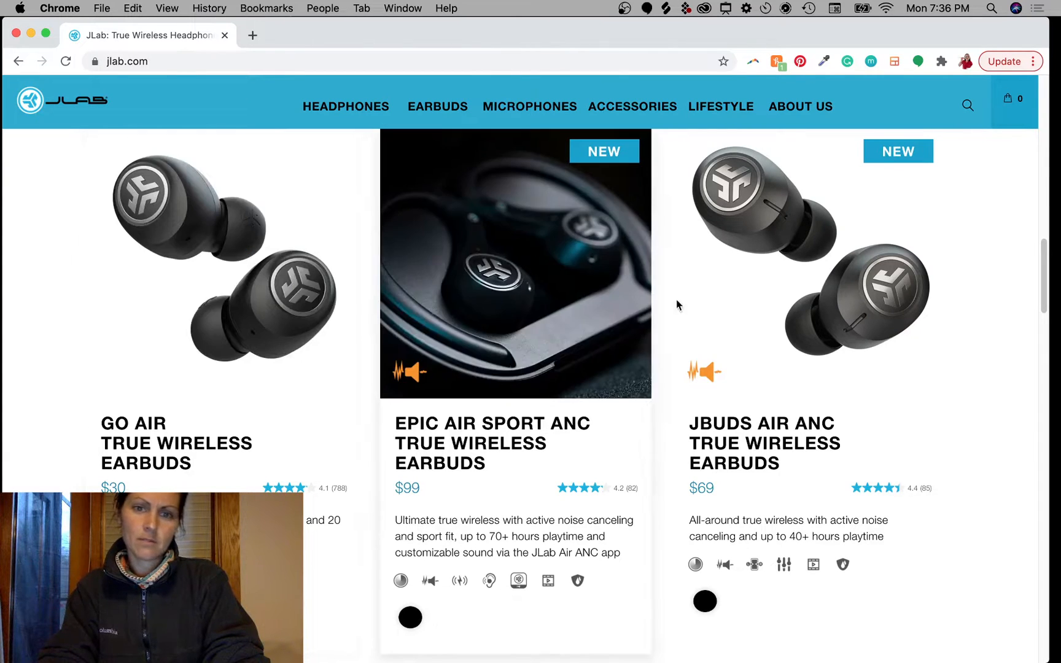
scroll(613, 559, "down", 3)
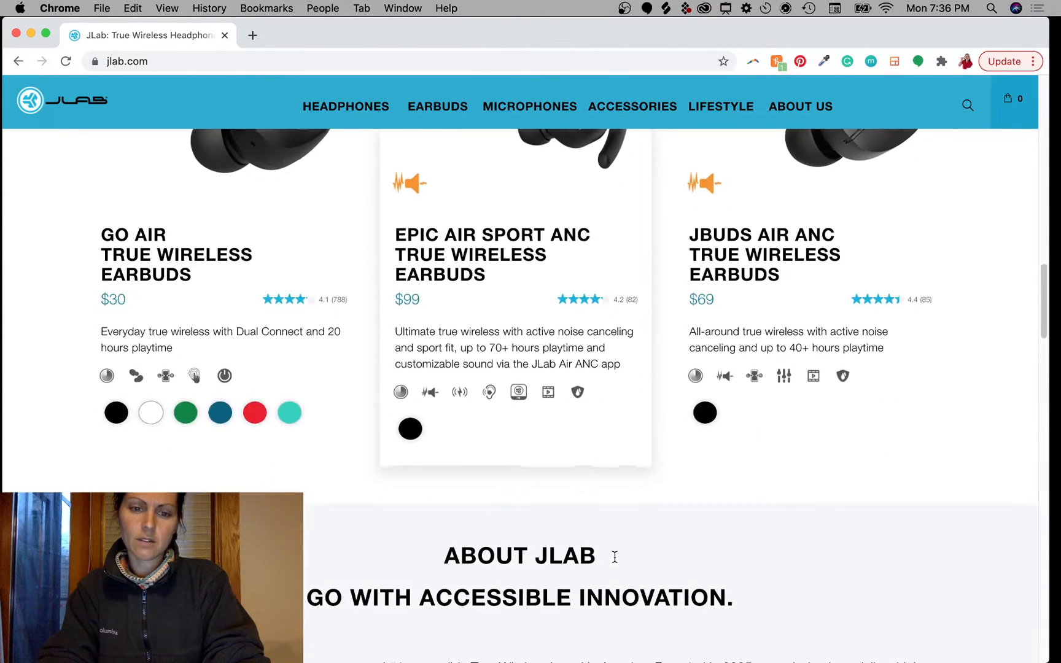
scroll(610, 559, "up", 2)
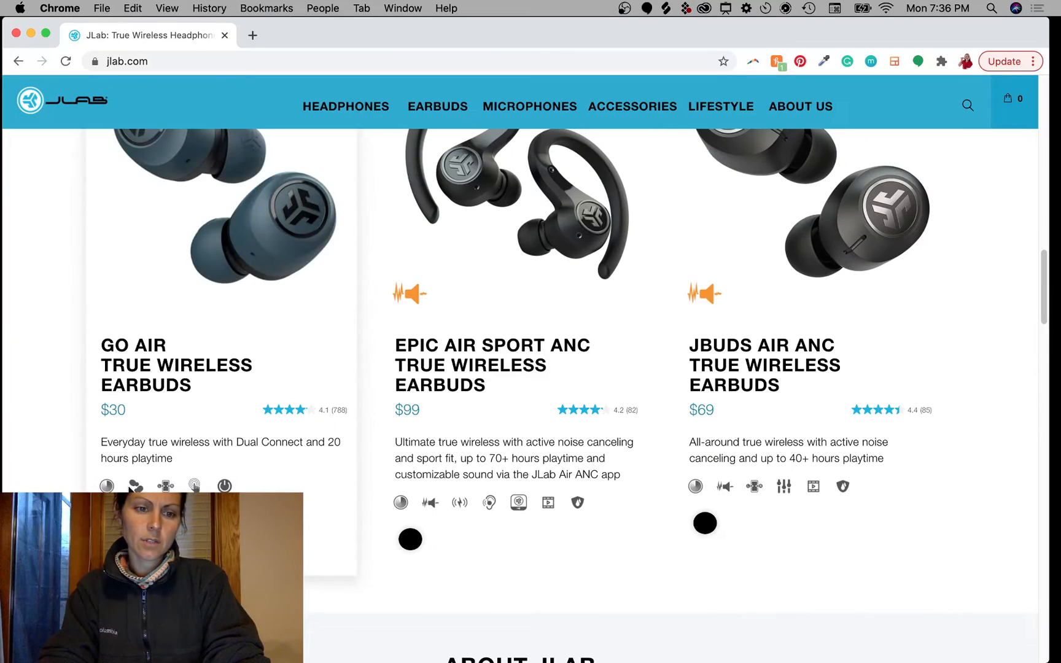
scroll(521, 494, "up", 10)
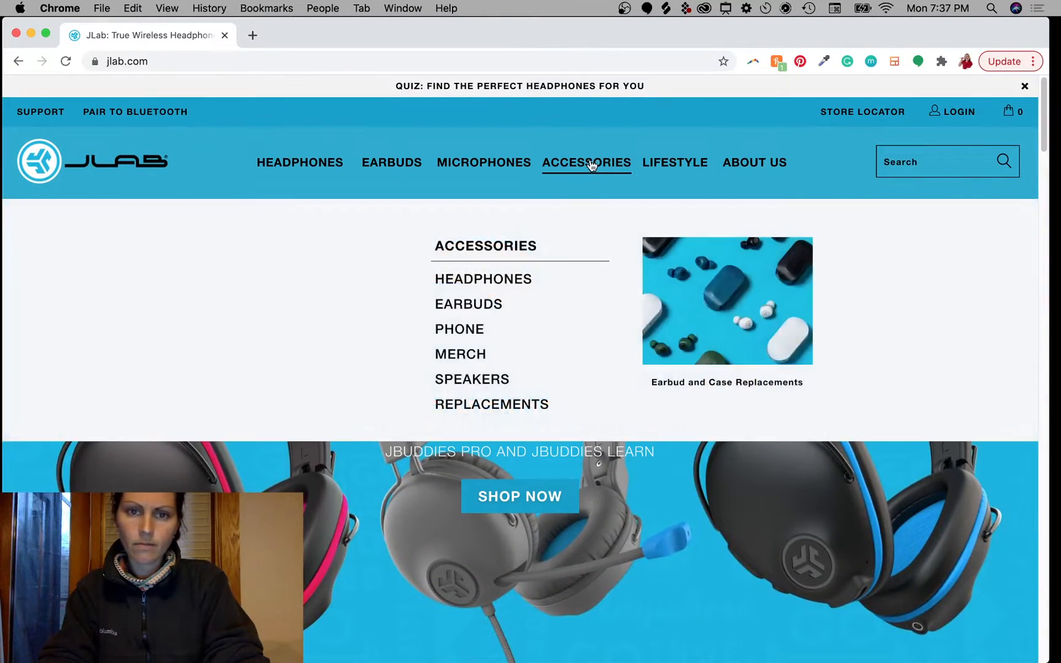
mouse_move(491, 163)
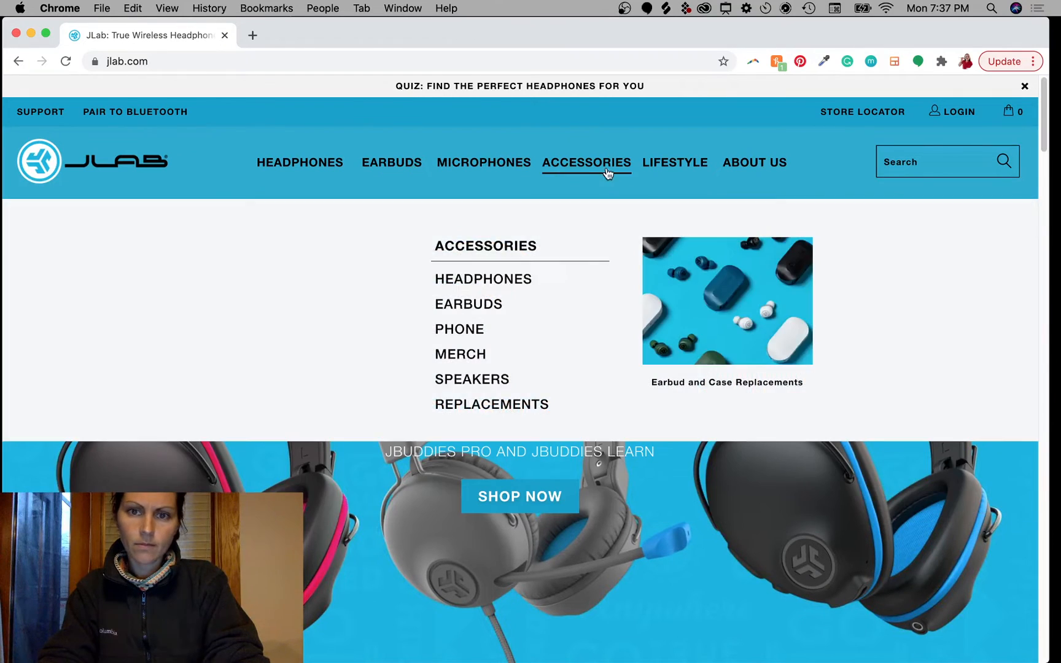
mouse_move(697, 168)
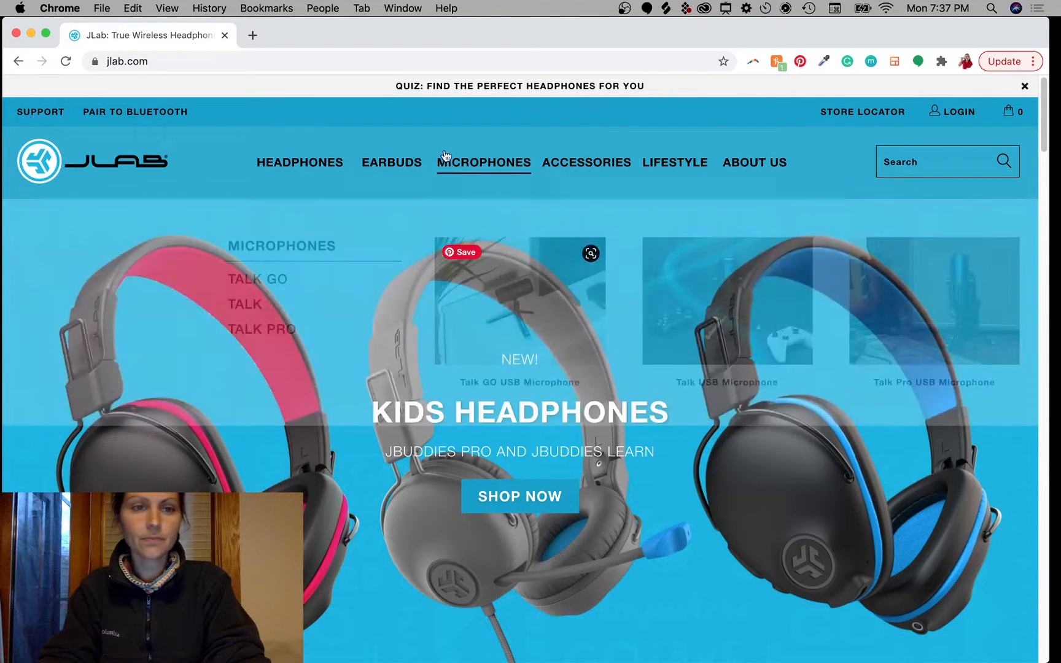
mouse_move(307, 164)
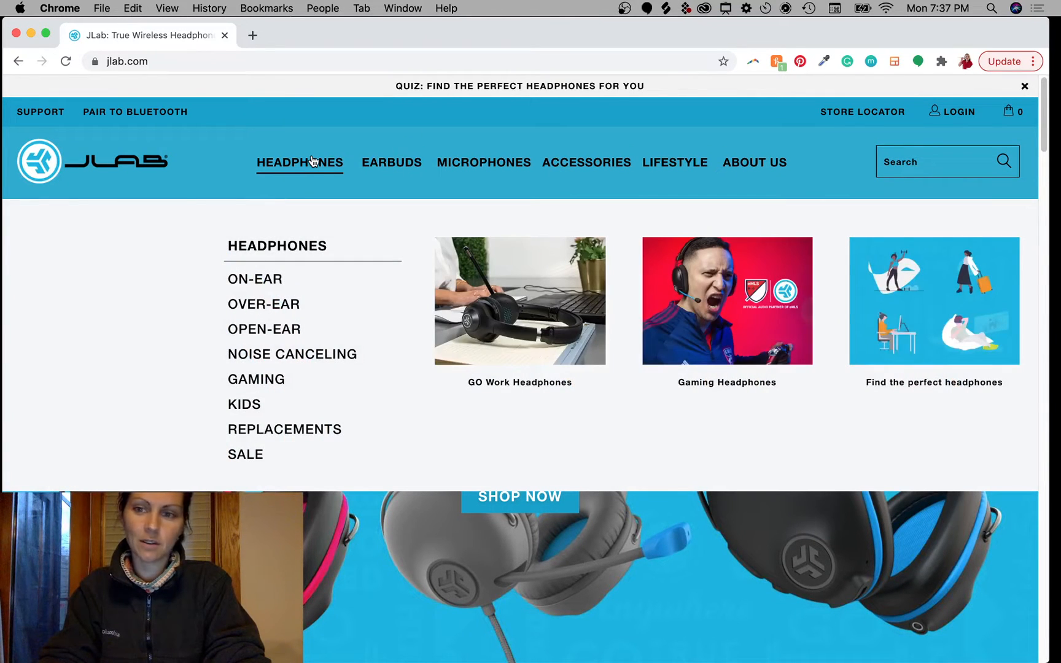
mouse_move(392, 163)
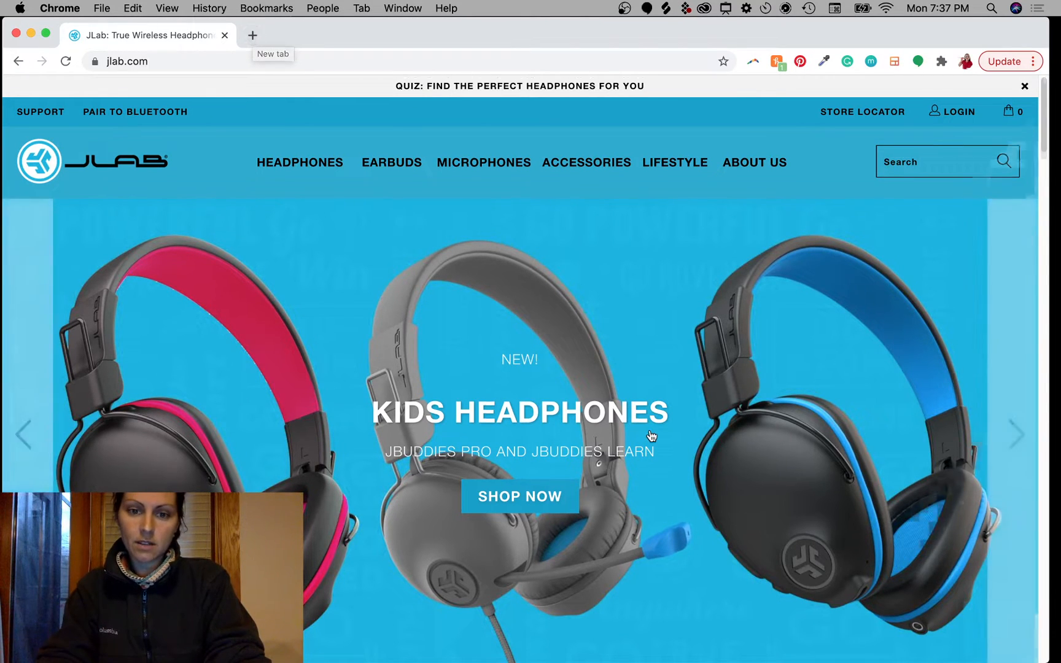
Step: Circle the 10% off email signup offer, then open a new browser tab
scroll(649, 430, "down", 20)
scroll(649, 431, "up", 6)
scroll(652, 435, "up", 7)
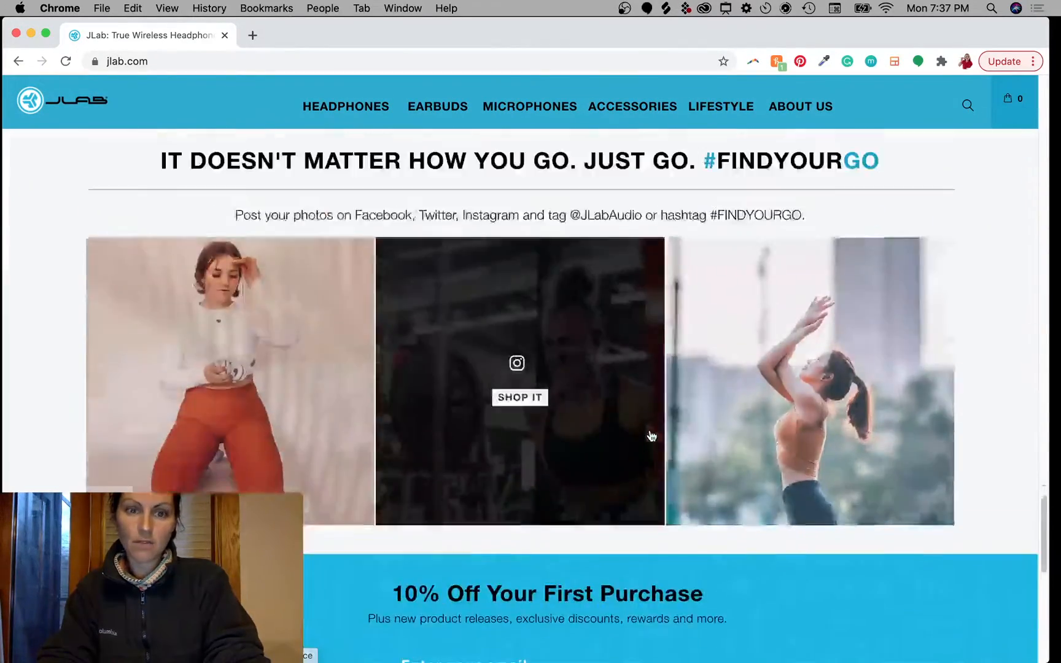
scroll(649, 430, "down", 4)
scroll(649, 430, "up", 1)
scroll(483, 396, "down", 2)
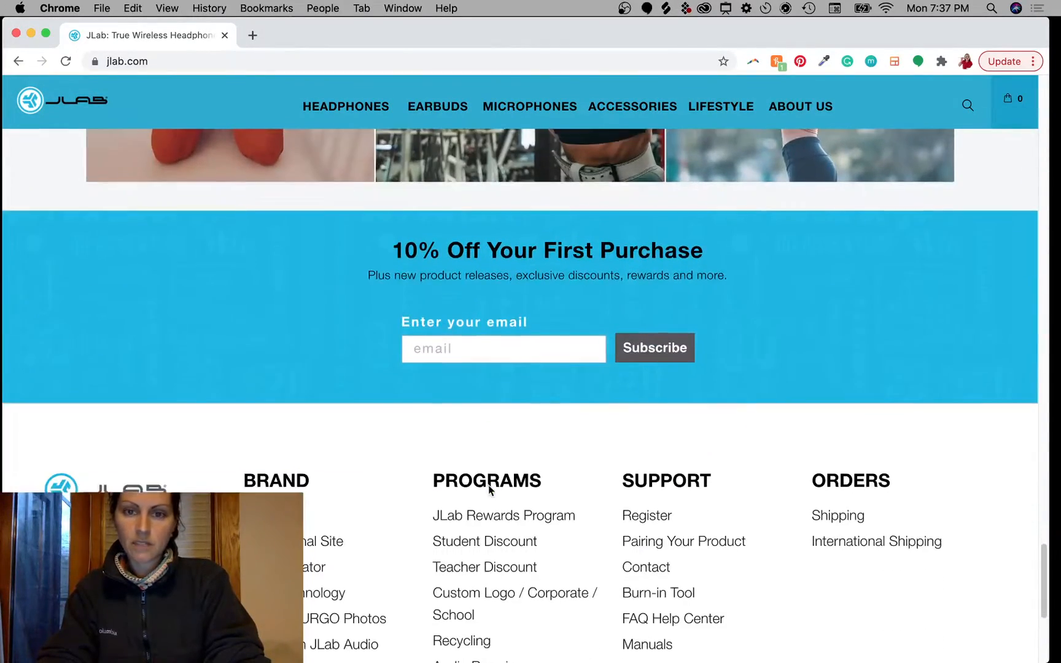
left_click(580, 342)
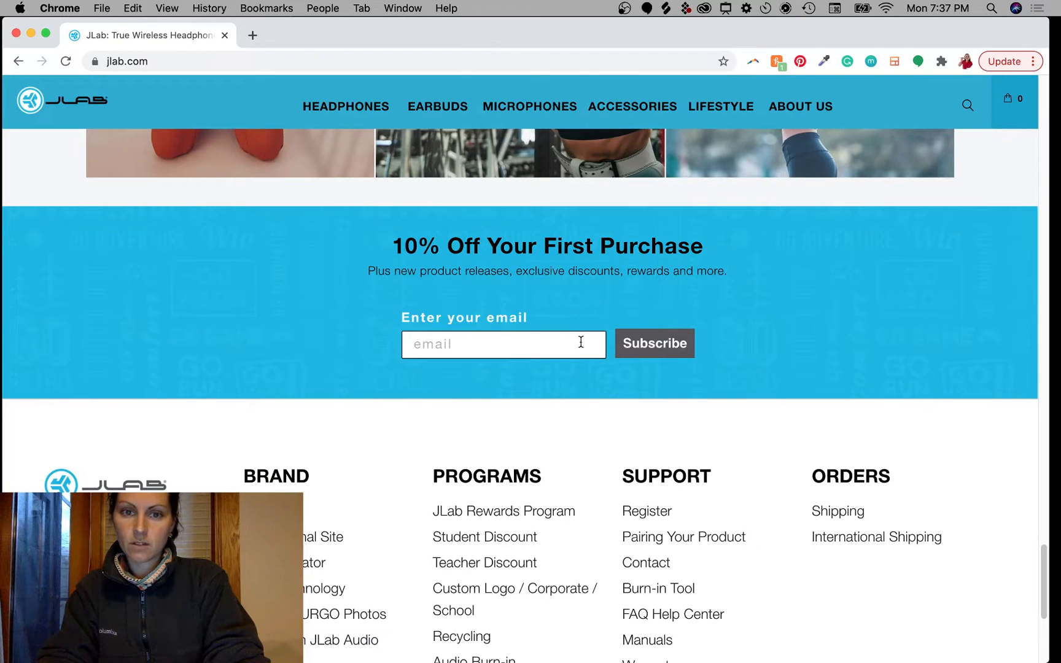
key("ctrl+a")
mouse_move(556, 207)
left_mouse_down()
mouse_move(523, 363)
mouse_move(417, 293)
left_mouse_up()
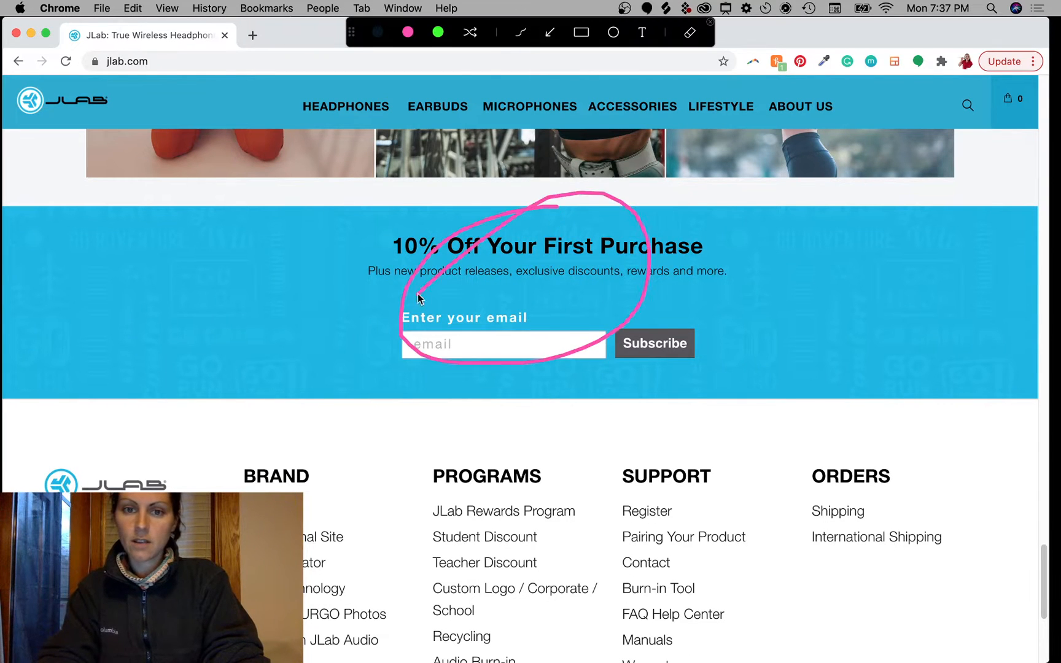
key("Escape")
left_click(250, 36)
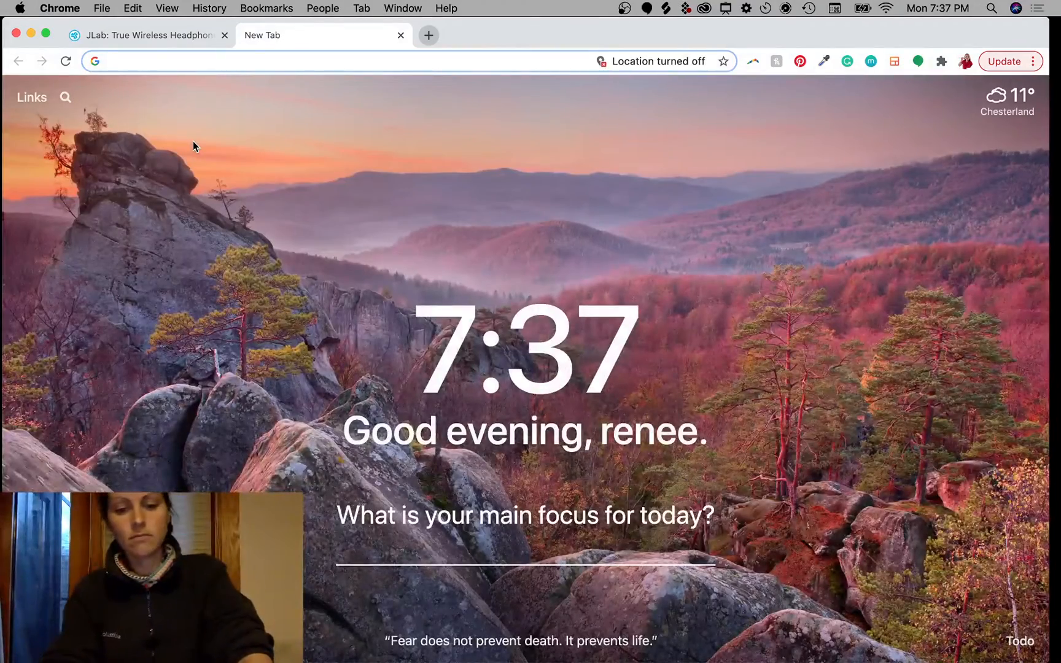
Step: Go to the Gmail inbox from the address bar suggestions and show the Promotions category
type("re")
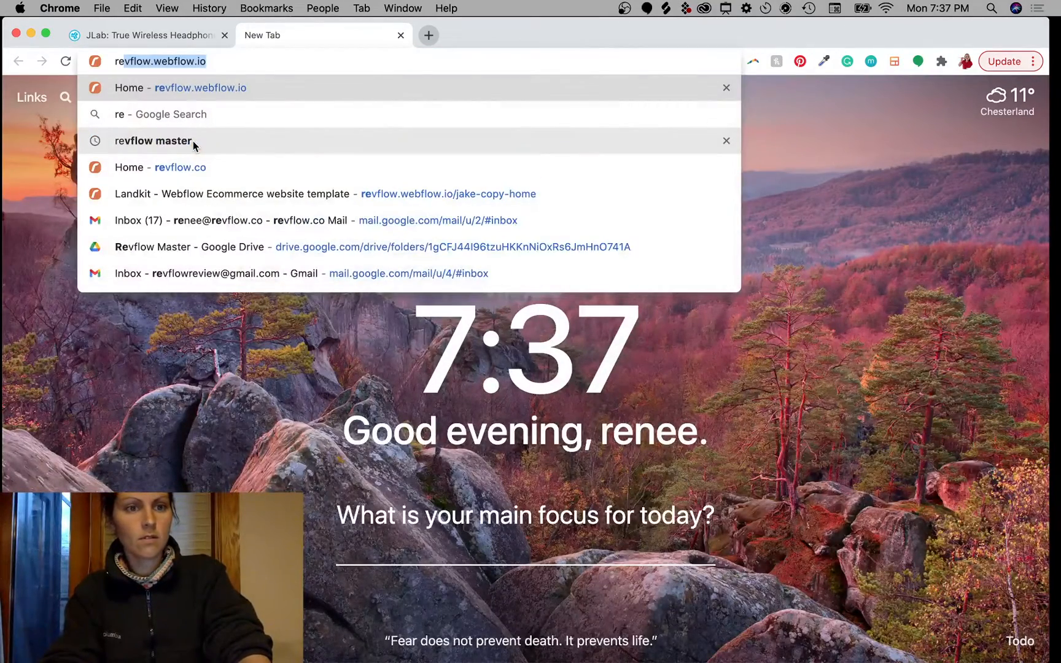
key("BackSpace")
key("BackSpace")
key("BackSpace")
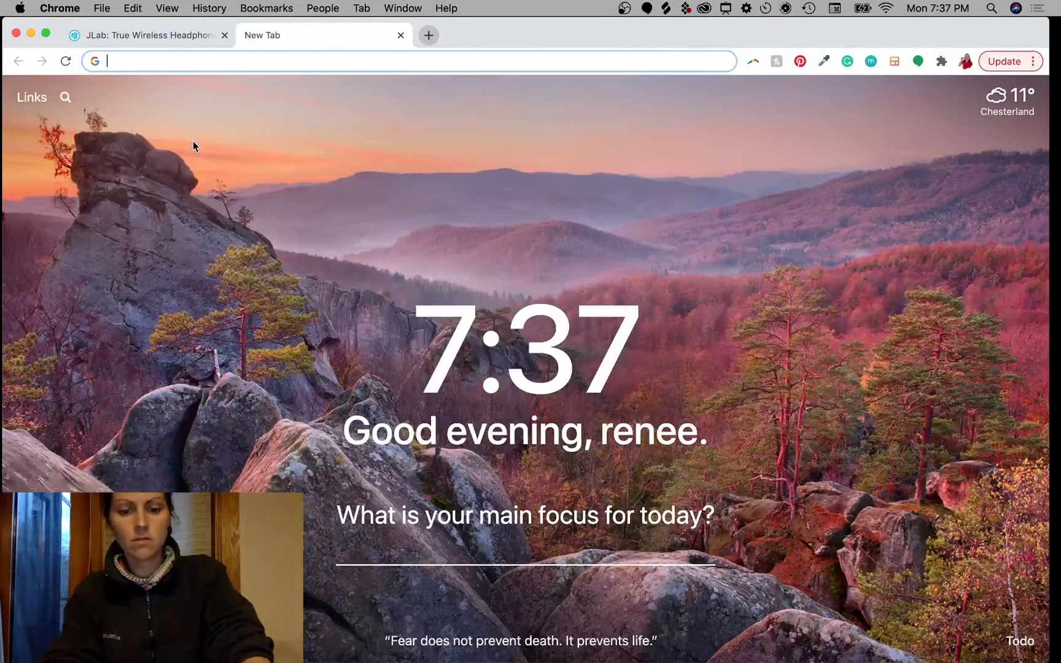
type("gmail.com")
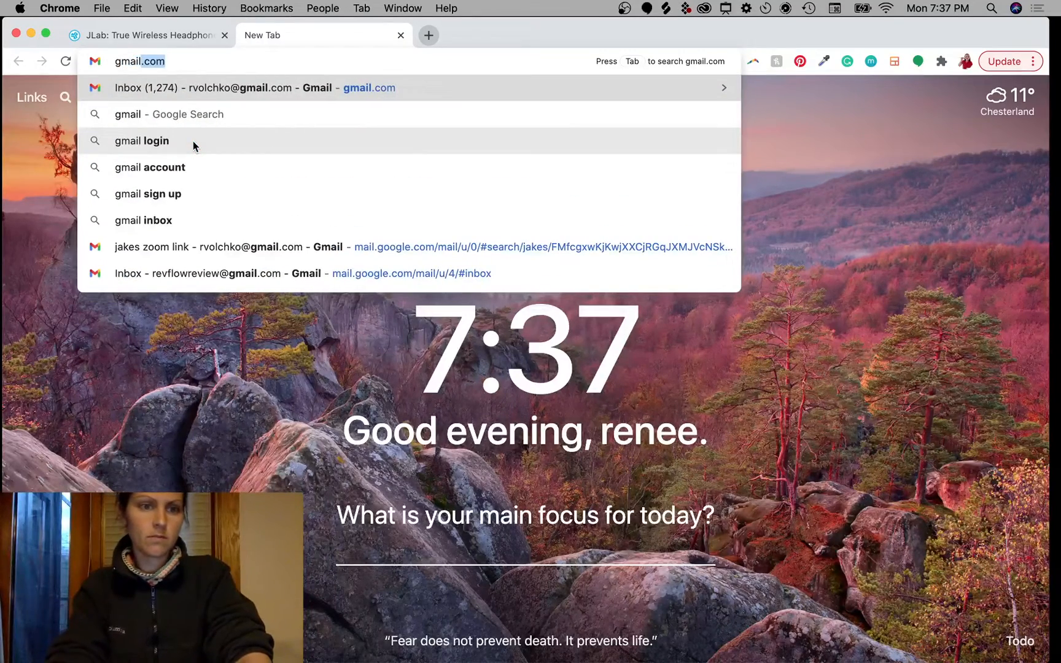
left_click(202, 275)
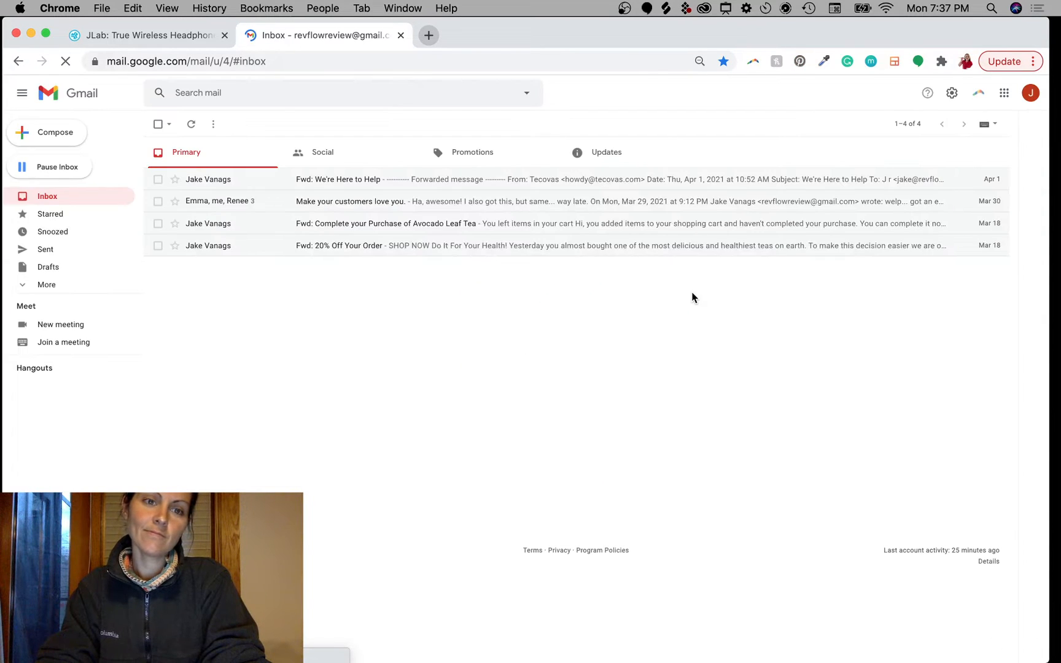
left_click(482, 162)
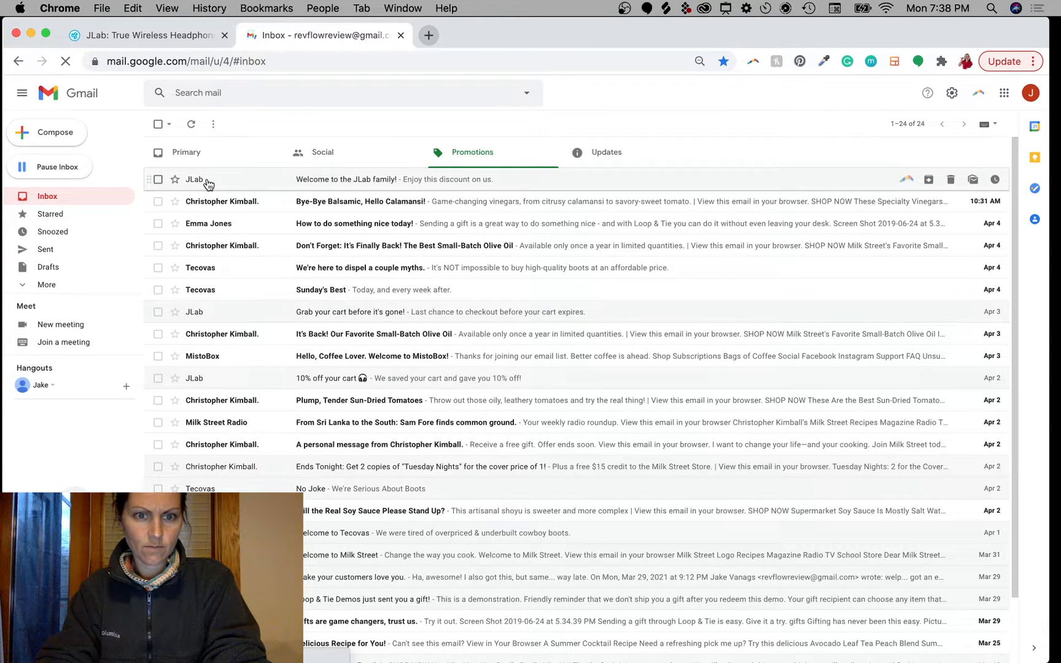
Step: Open JLab's 'Welcome to the JLab family!' email and read its banner and intro text
left_click(208, 184)
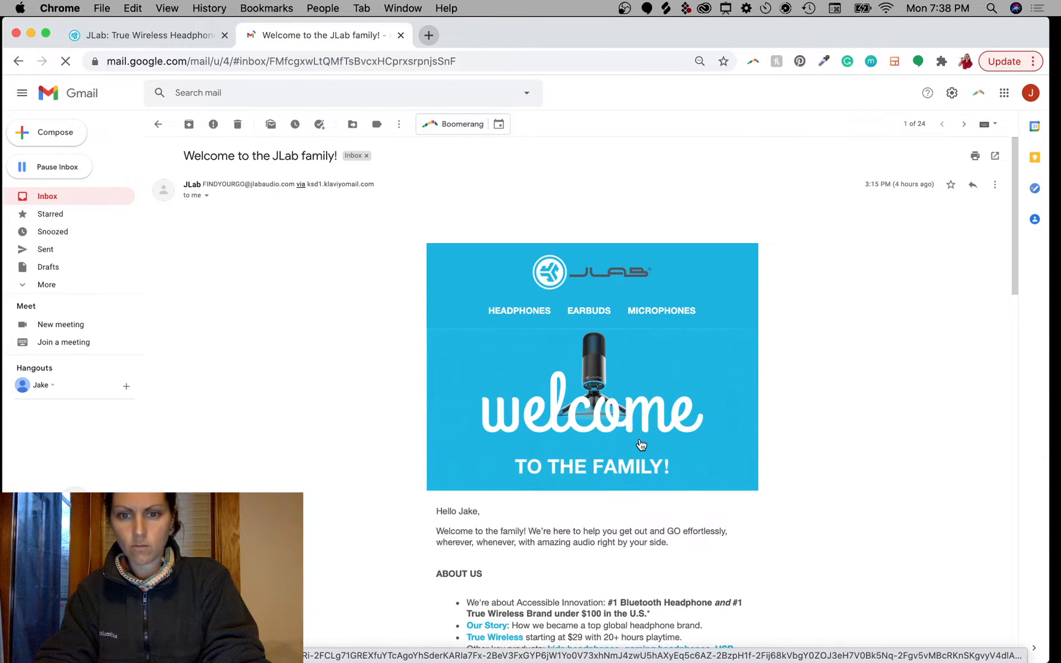
scroll(640, 444, "down", 5)
scroll(640, 444, "down", 4)
scroll(771, 373, "up", 9)
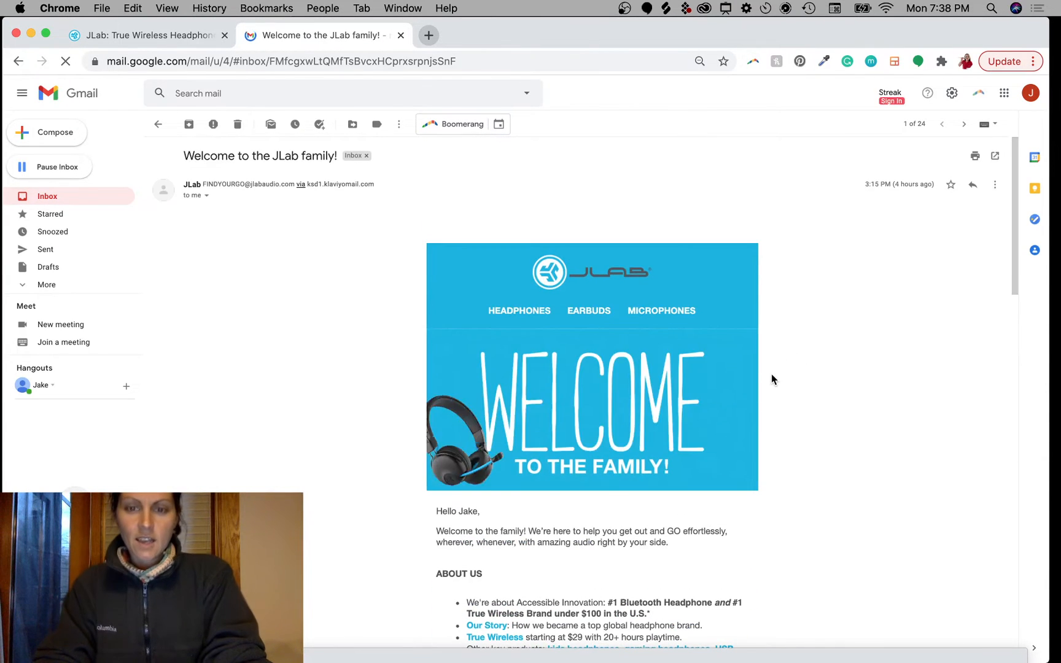
scroll(751, 452, "down", 2)
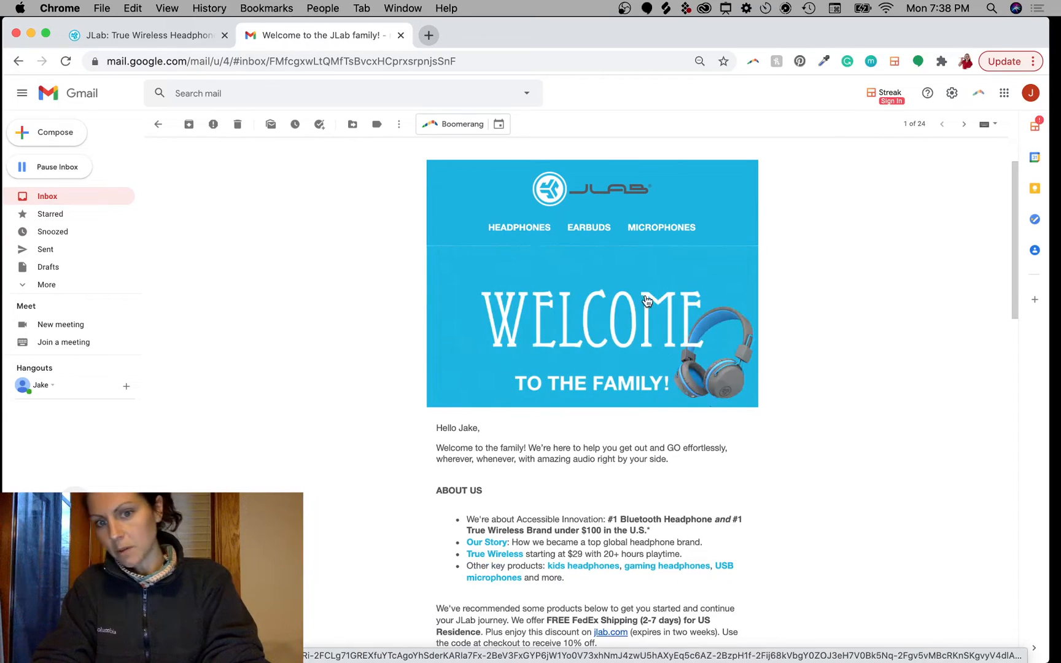
scroll(749, 569, "down", 3)
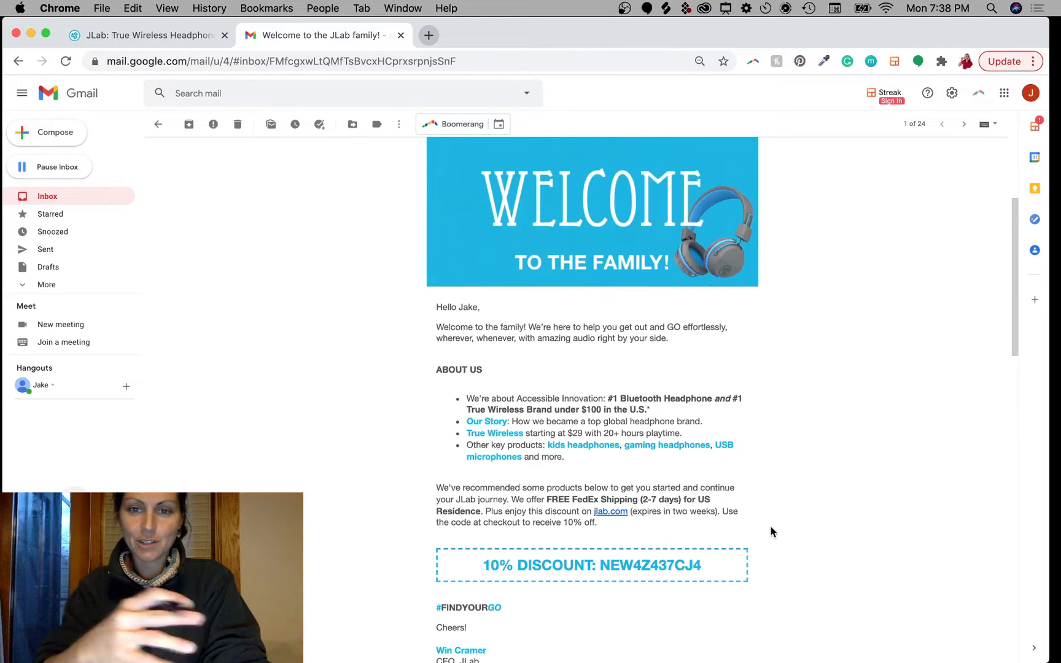
scroll(763, 407, "down", 3)
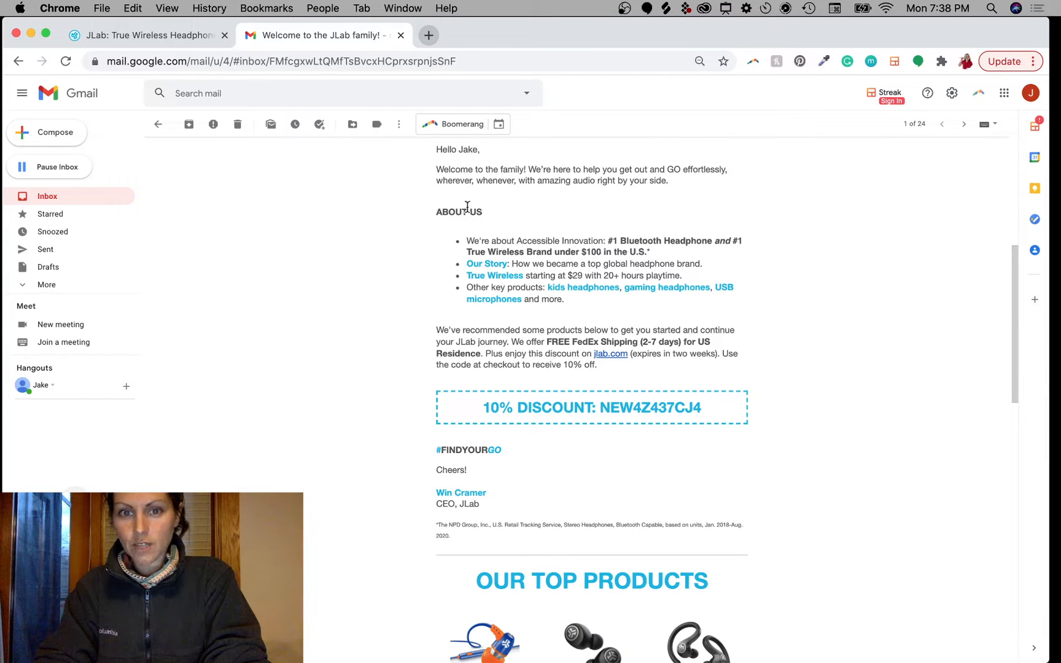
scroll(465, 221, "up", 5)
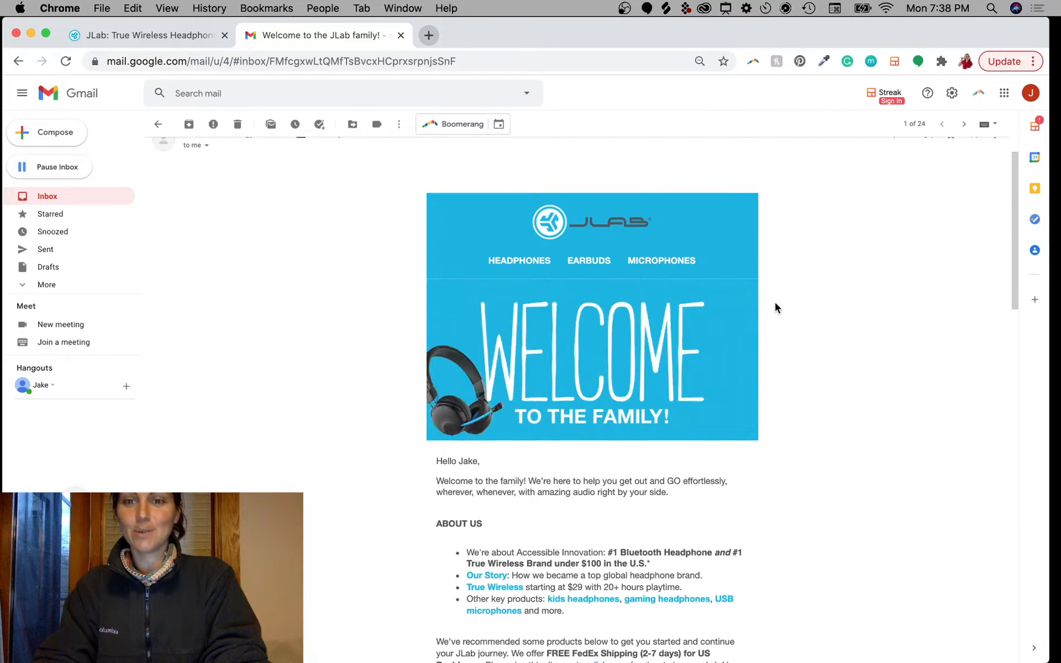
scroll(775, 303, "up", 1)
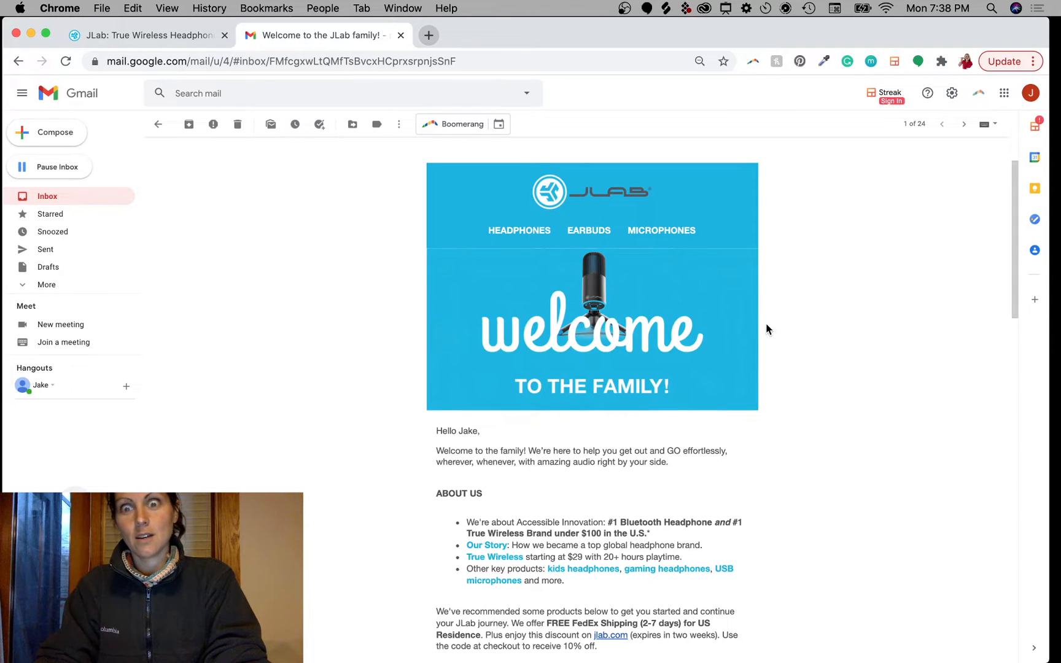
Step: Scroll down to the email's top products and mark them with on-screen drawing
scroll(766, 324, "down", 1)
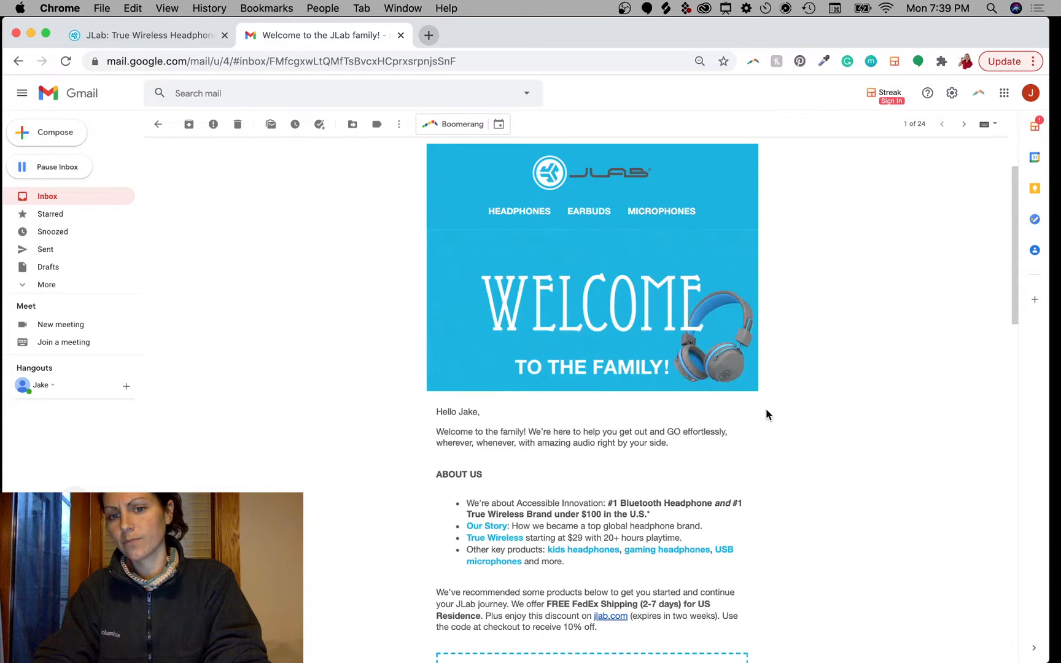
scroll(765, 408, "down", 2)
scroll(766, 409, "down", 5)
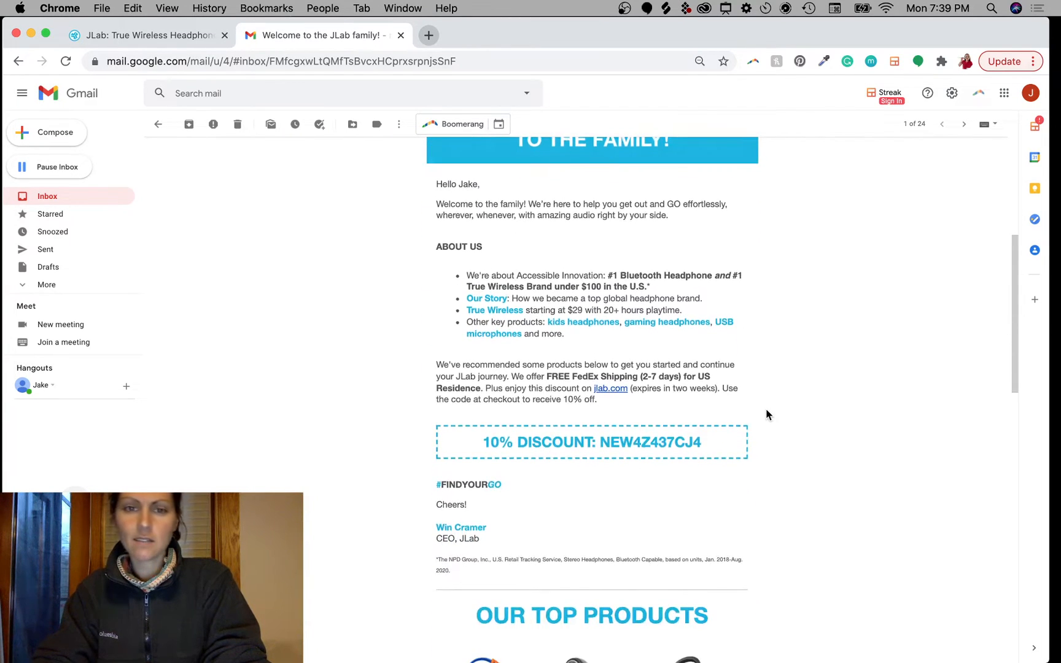
scroll(766, 409, "down", 2)
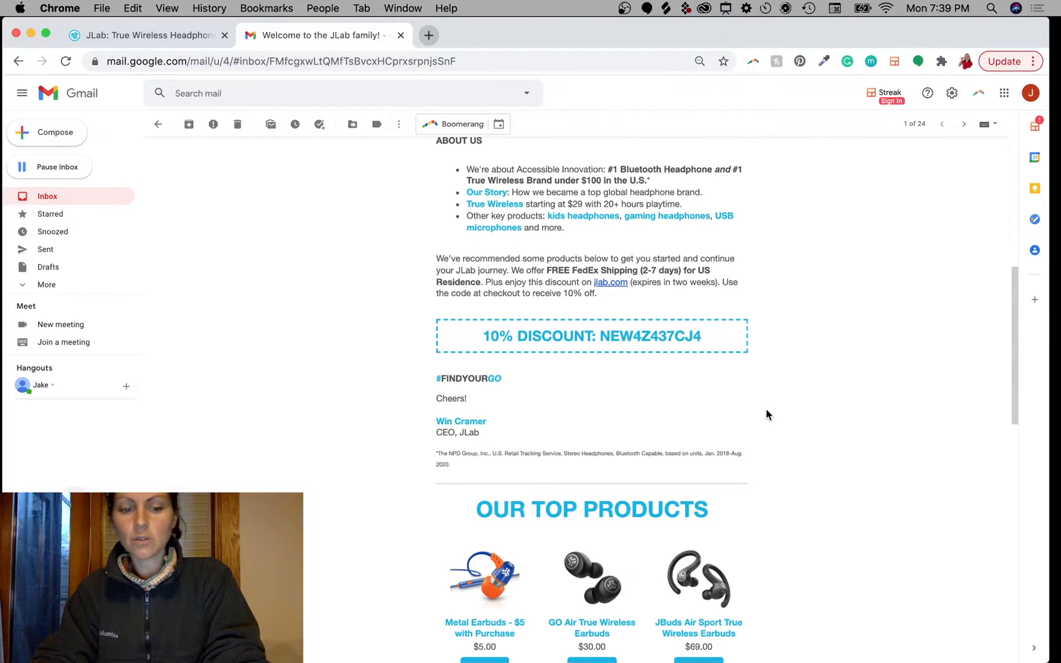
key("ctrl+a")
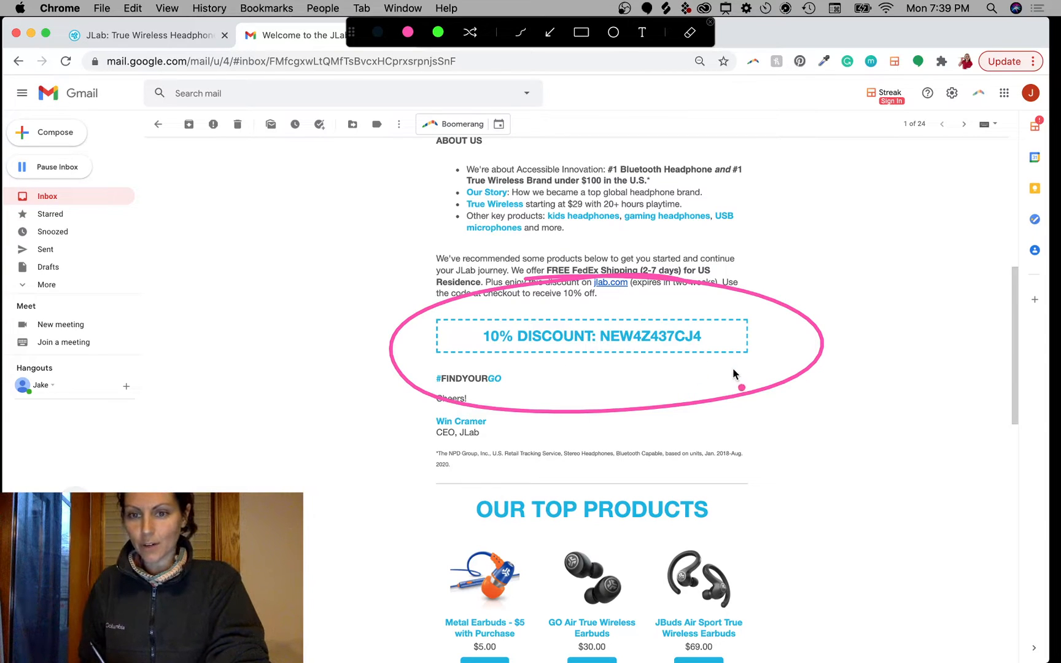
key("ctrl+a")
scroll(757, 265, "up", 10)
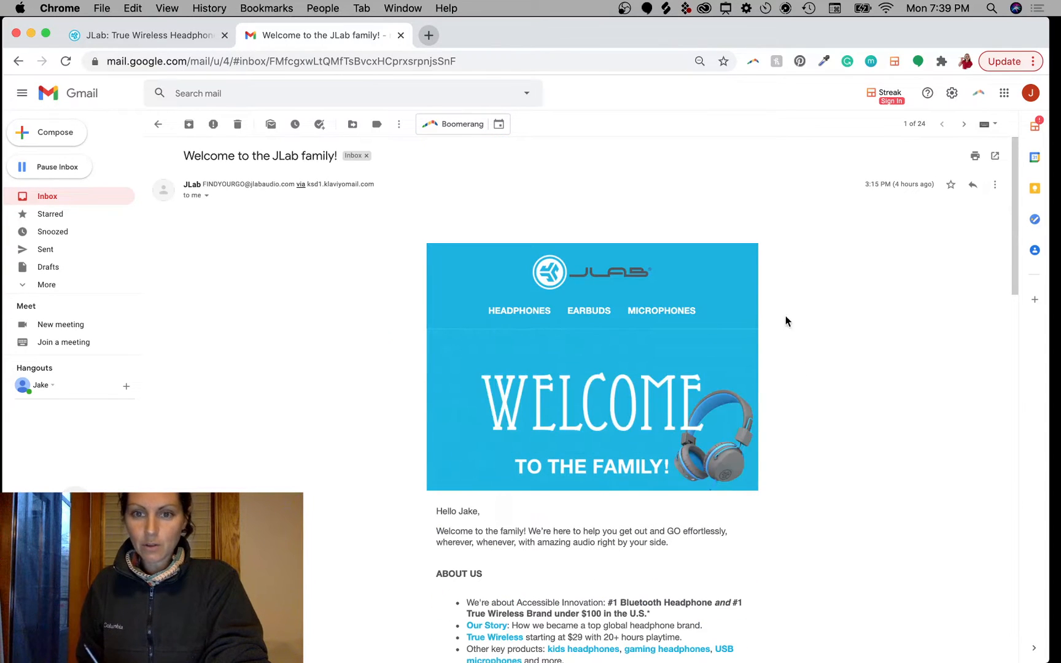
key("ctrl+a")
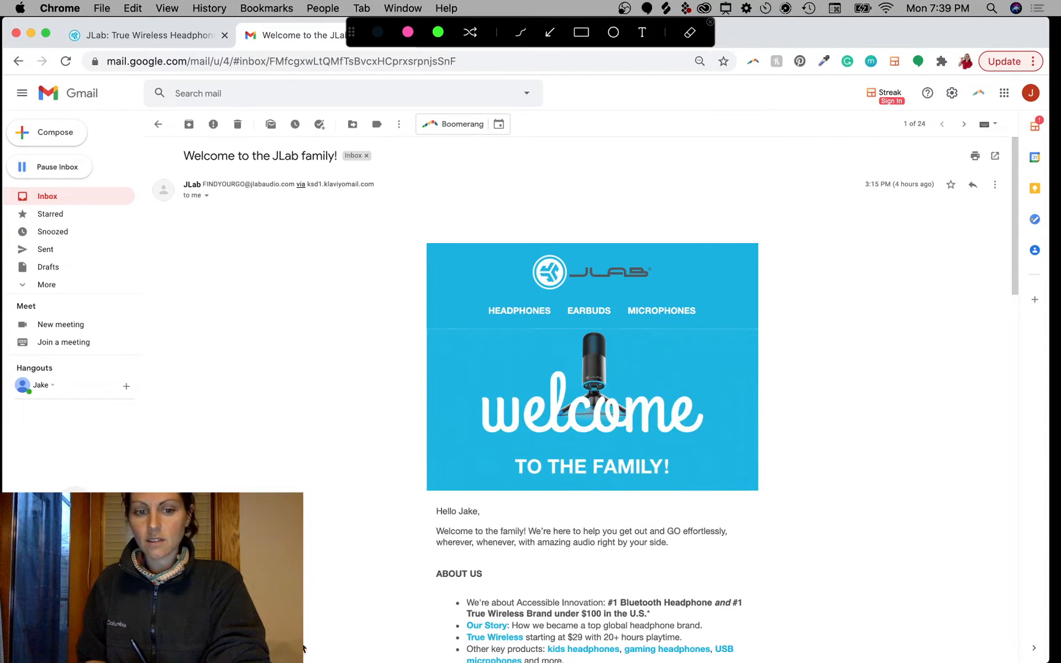
mouse_move(303, 648)
left_mouse_down()
mouse_move(551, 656)
mouse_move(748, 638)
mouse_move(970, 644)
left_mouse_up()
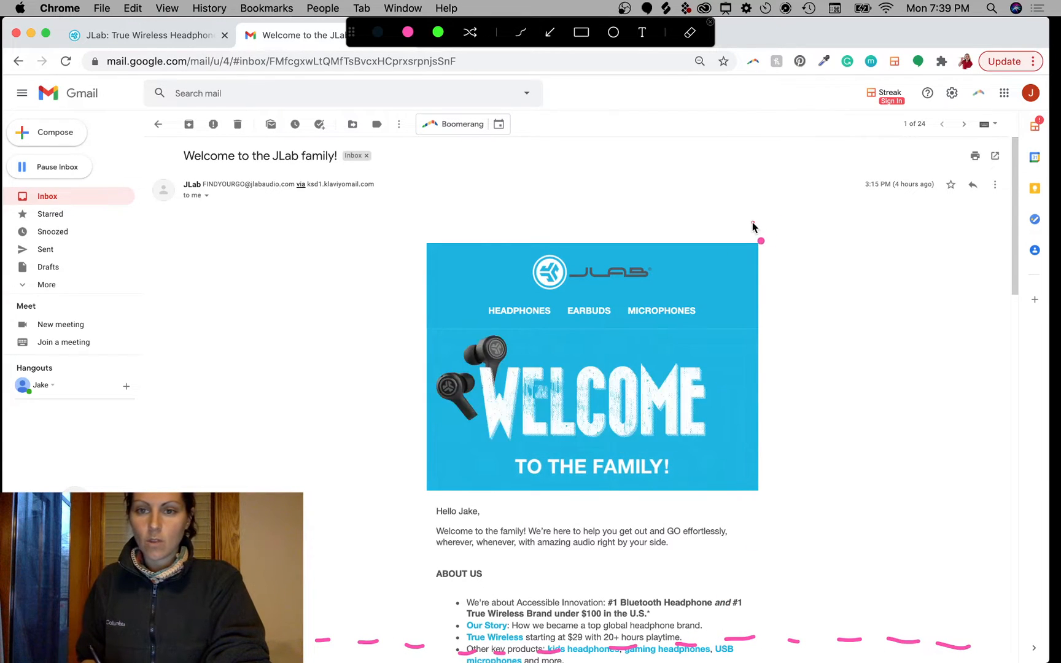
mouse_move(753, 223)
left_mouse_down()
mouse_move(420, 225)
mouse_move(413, 336)
mouse_move(467, 657)
mouse_move(695, 649)
mouse_move(767, 606)
mouse_move(764, 232)
left_mouse_up()
left_click(587, 613)
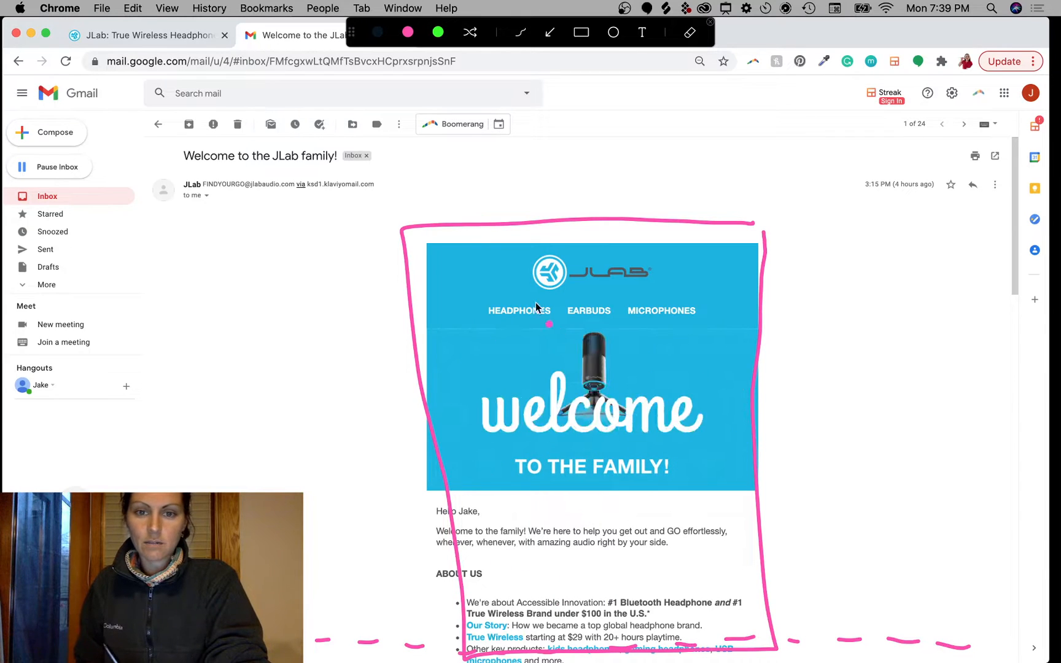
mouse_move(511, 298)
left_mouse_down()
mouse_move(551, 324)
mouse_move(684, 294)
mouse_move(456, 278)
left_mouse_up()
left_click_drag(594, 231, 587, 269)
mouse_move(579, 249)
left_mouse_down()
mouse_move(588, 267)
mouse_move(600, 253)
left_mouse_up()
left_click_drag(529, 310, 541, 330)
left_click_drag(594, 303, 602, 342)
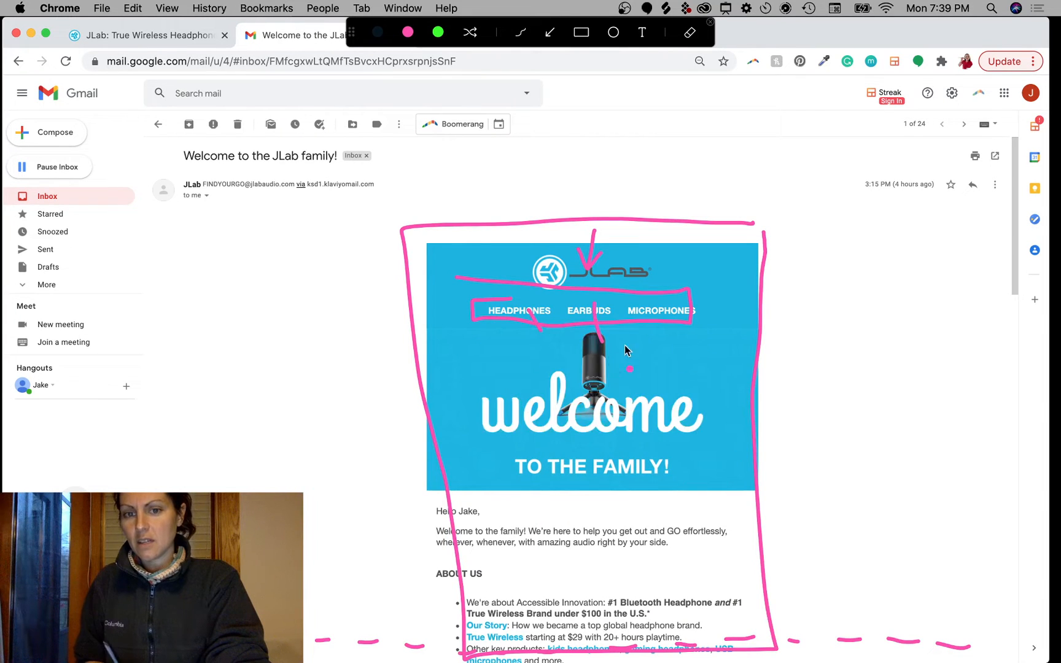
left_click_drag(641, 310, 651, 341)
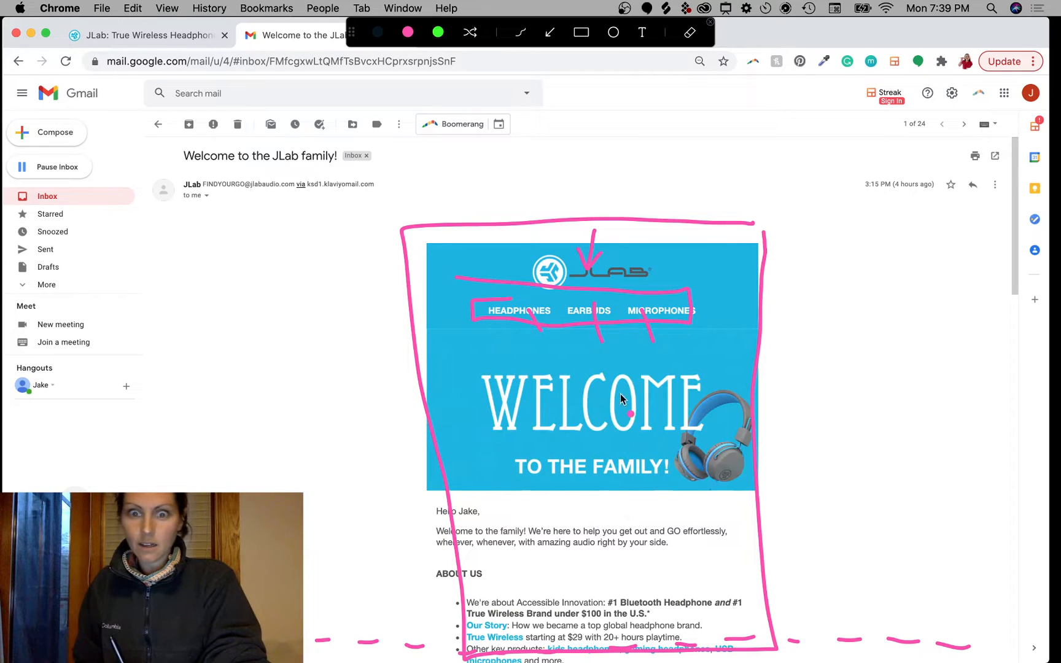
key("Escape")
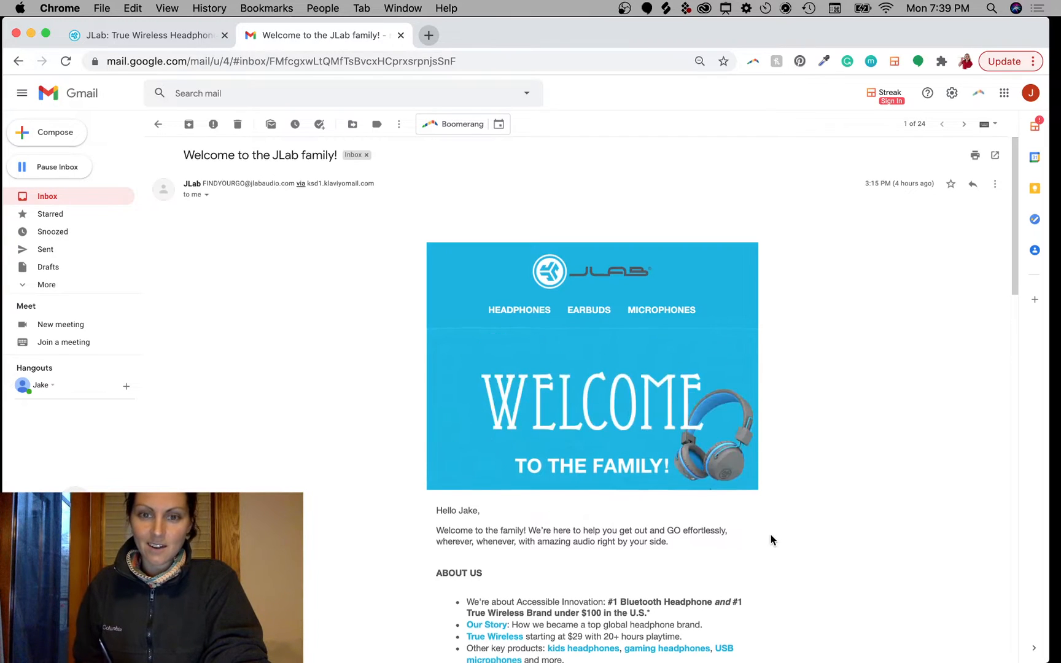
scroll(771, 538, "down", 8)
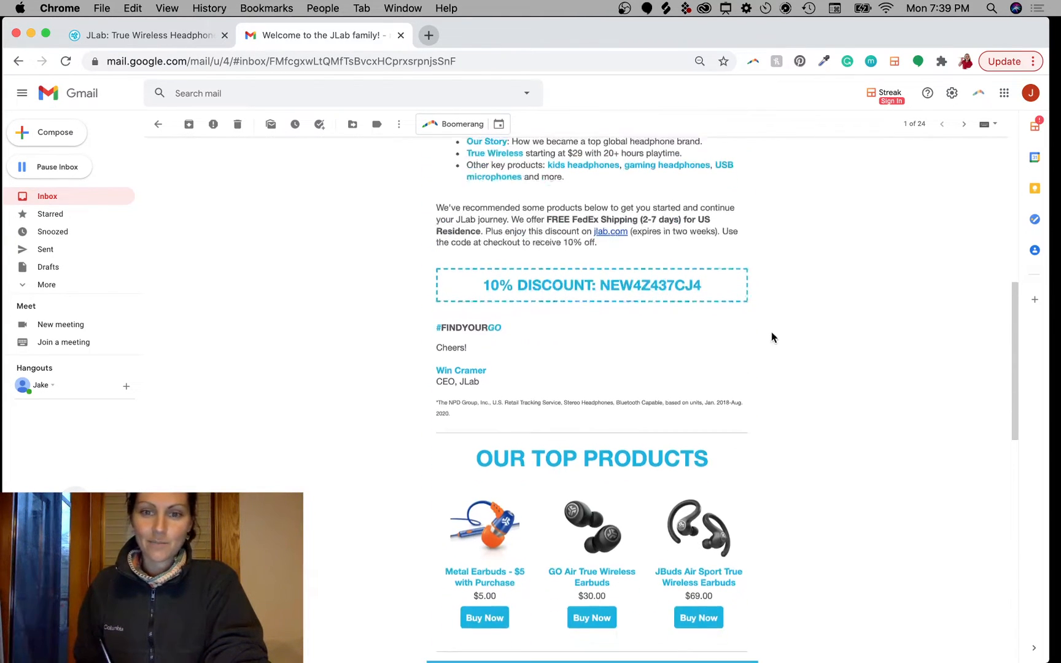
scroll(772, 337, "down", 1)
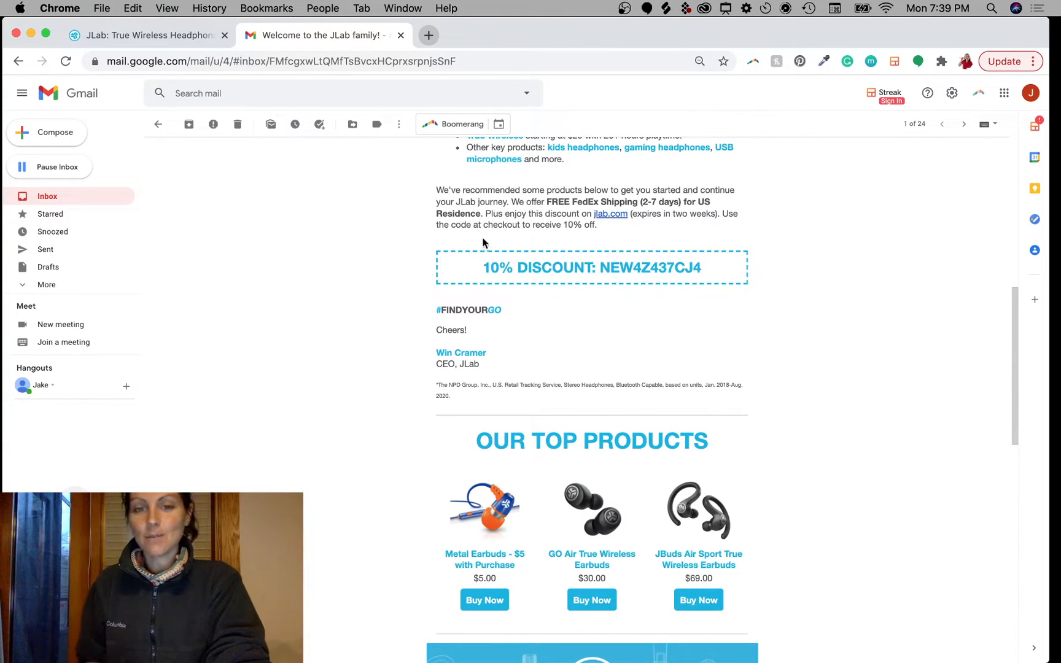
key("ctrl+a")
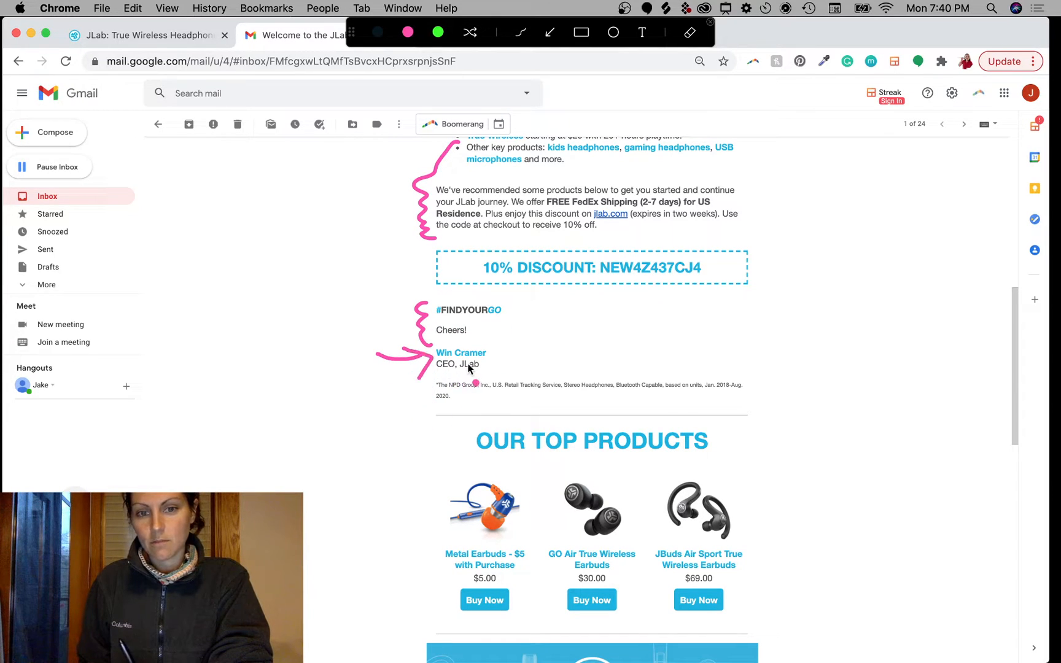
key("Escape")
scroll(776, 484, "down", 5)
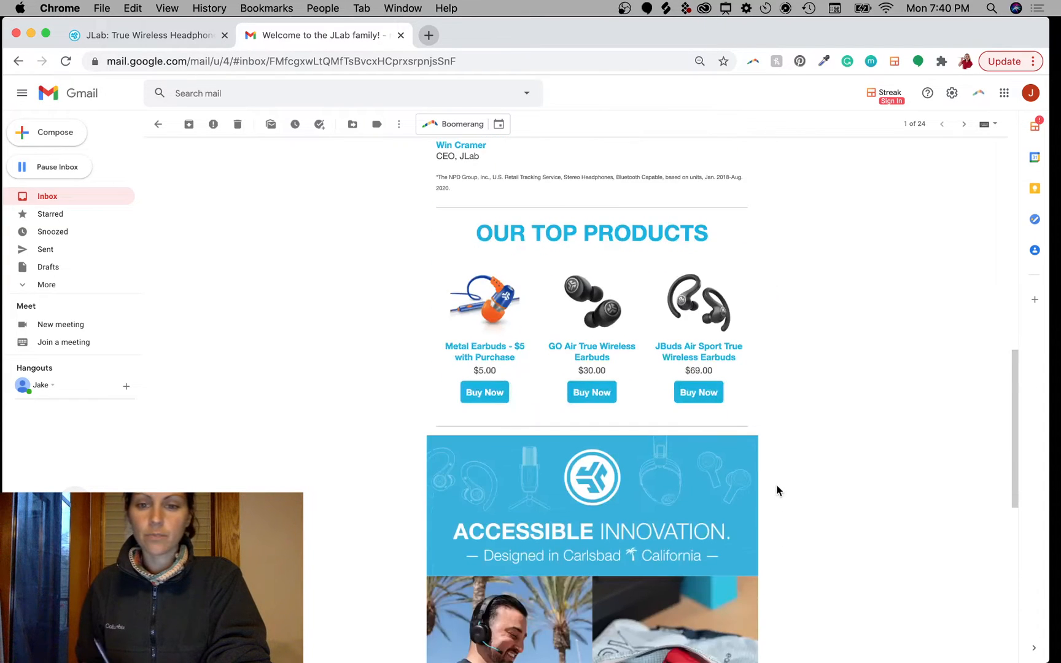
scroll(736, 466, "down", 5)
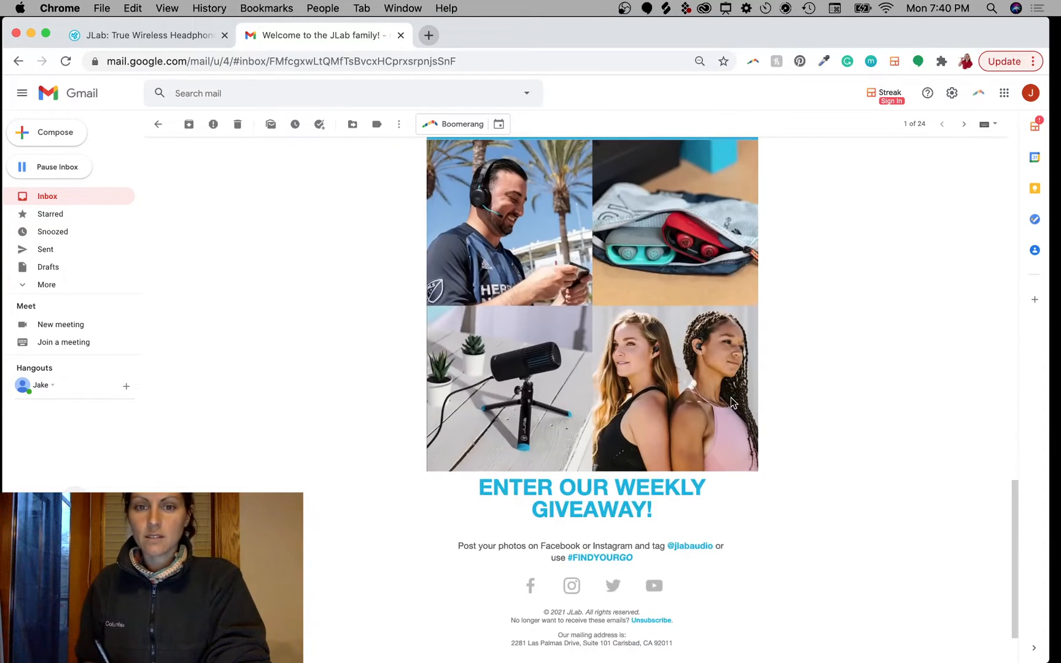
scroll(761, 448, "down", 2)
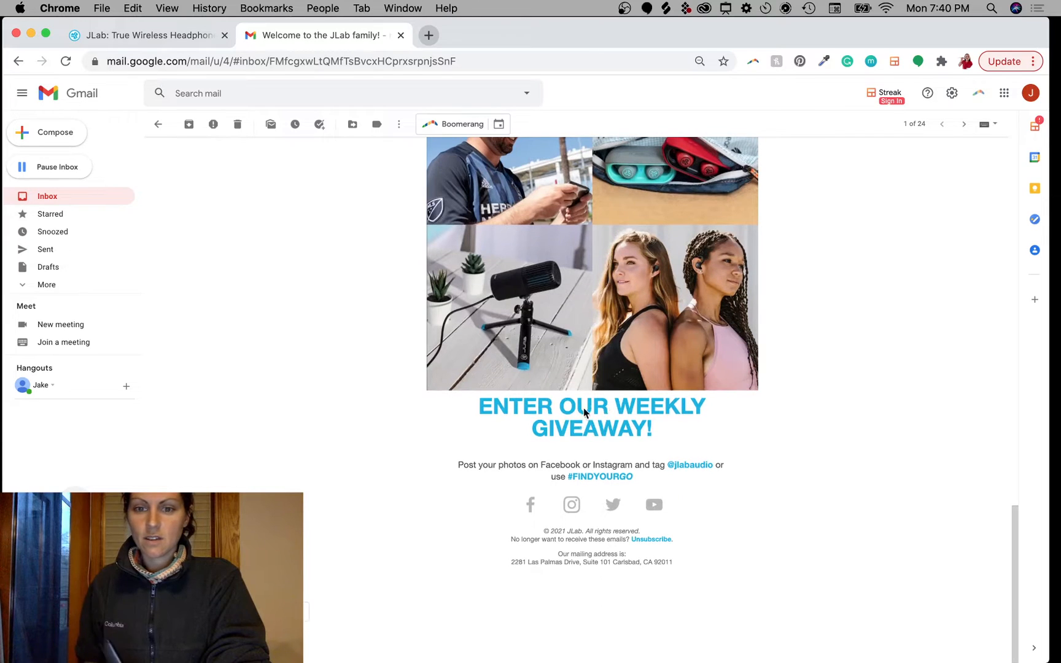
key("ctrl+a")
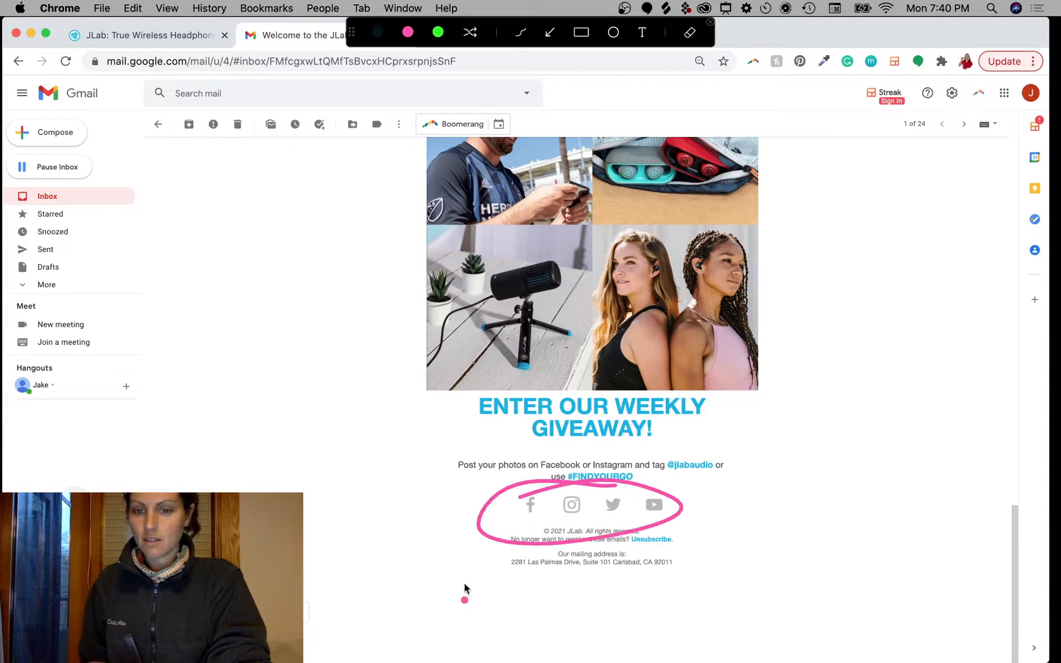
key("Escape")
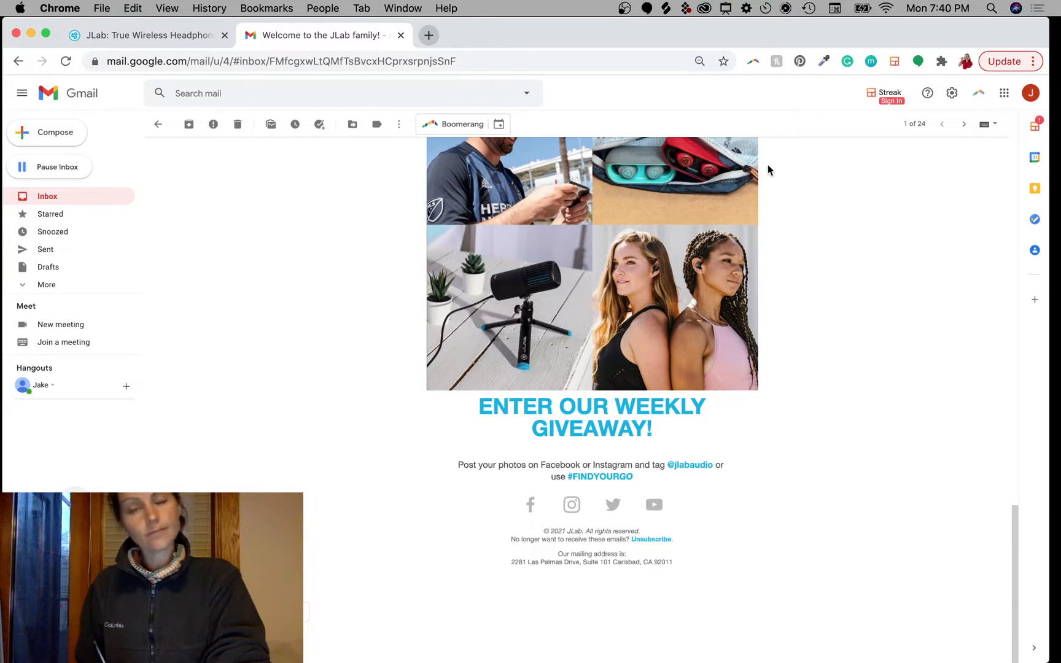
scroll(766, 184, "up", 10)
scroll(759, 421, "up", 4)
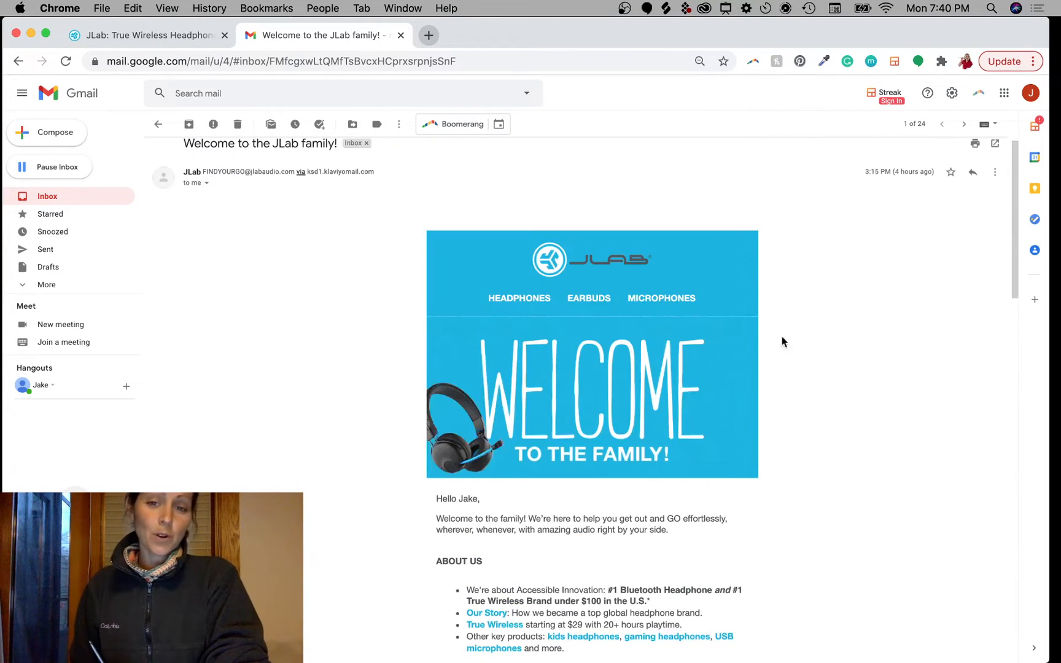
Step: Screenshot the email from the blue WELCOME banner through the intro text using Cmd+Shift+4
scroll(777, 466, "down", 2)
scroll(773, 429, "up", 1)
scroll(772, 433, "down", 1)
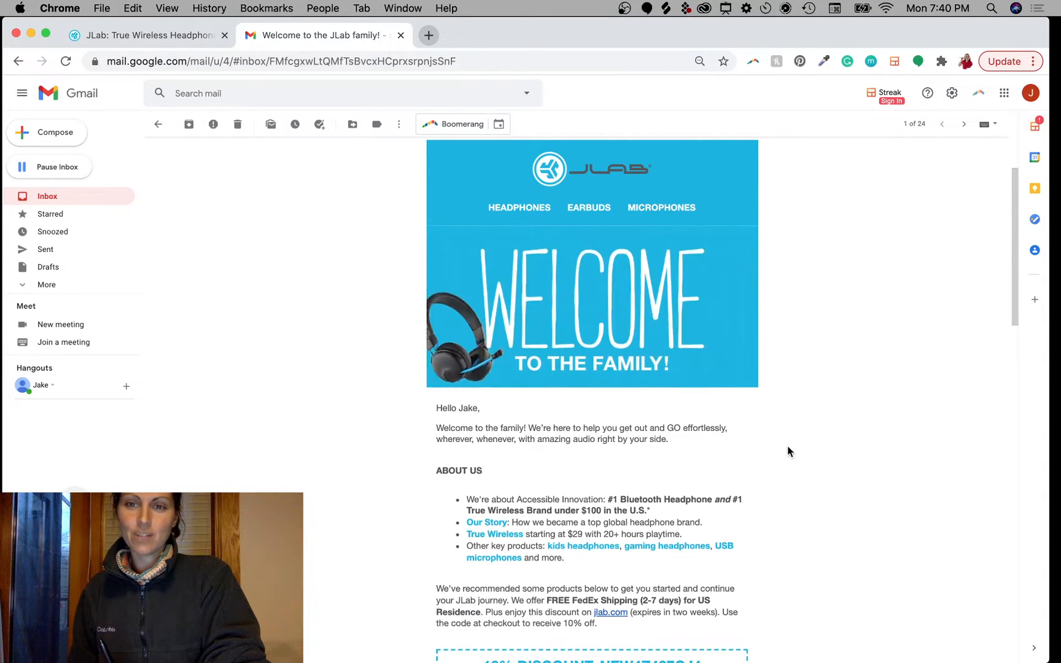
scroll(788, 446, "down", 1)
scroll(789, 447, "up", 1)
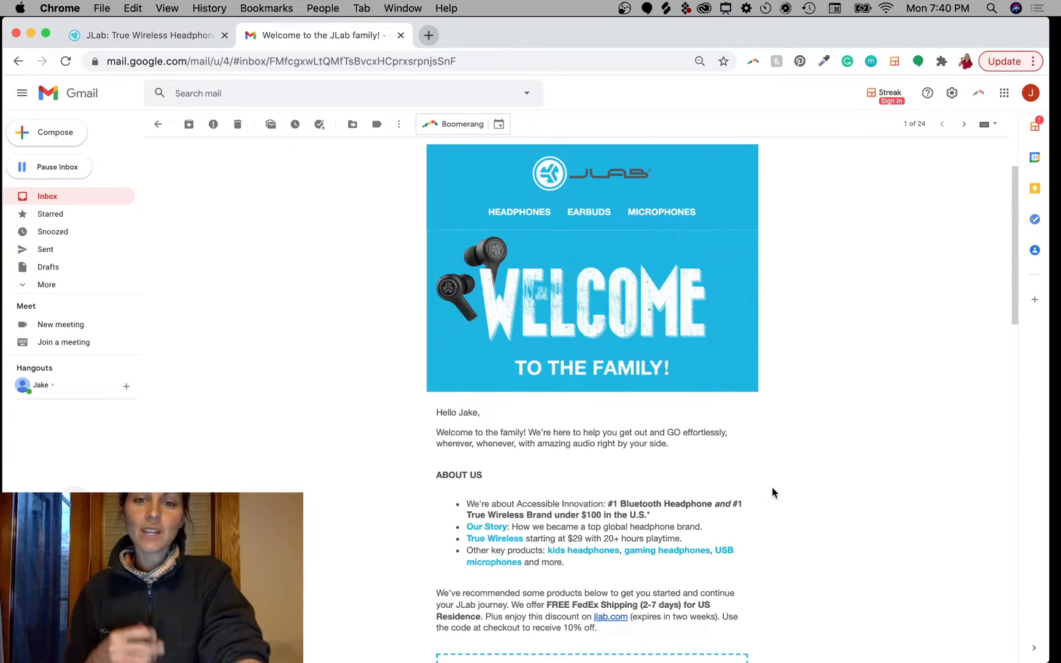
key("super+shift+4")
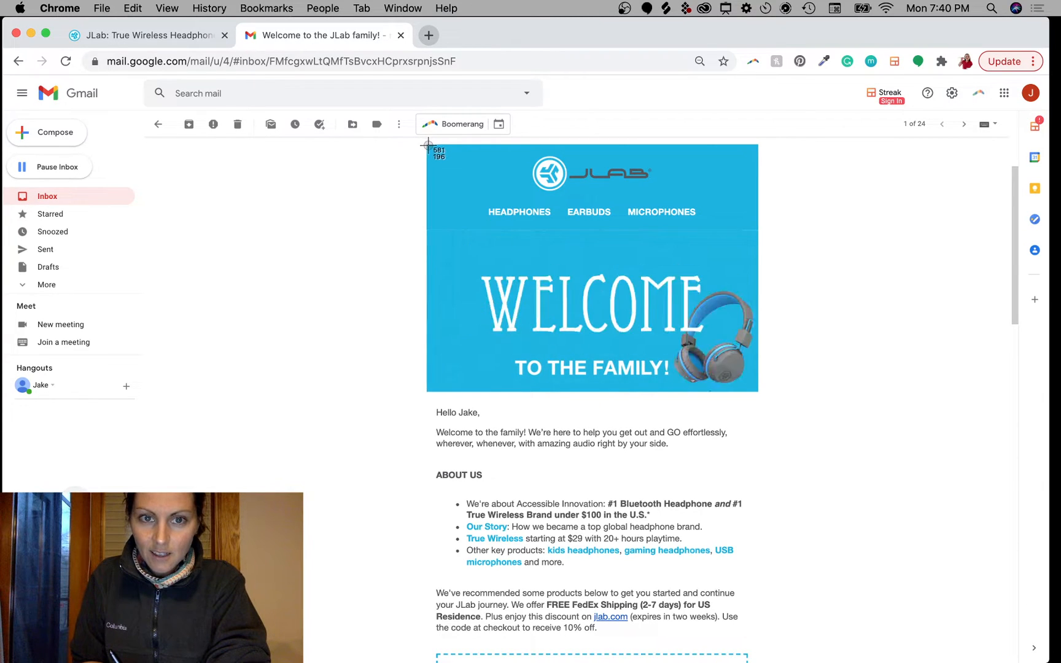
left_click_drag(428, 145, 758, 660)
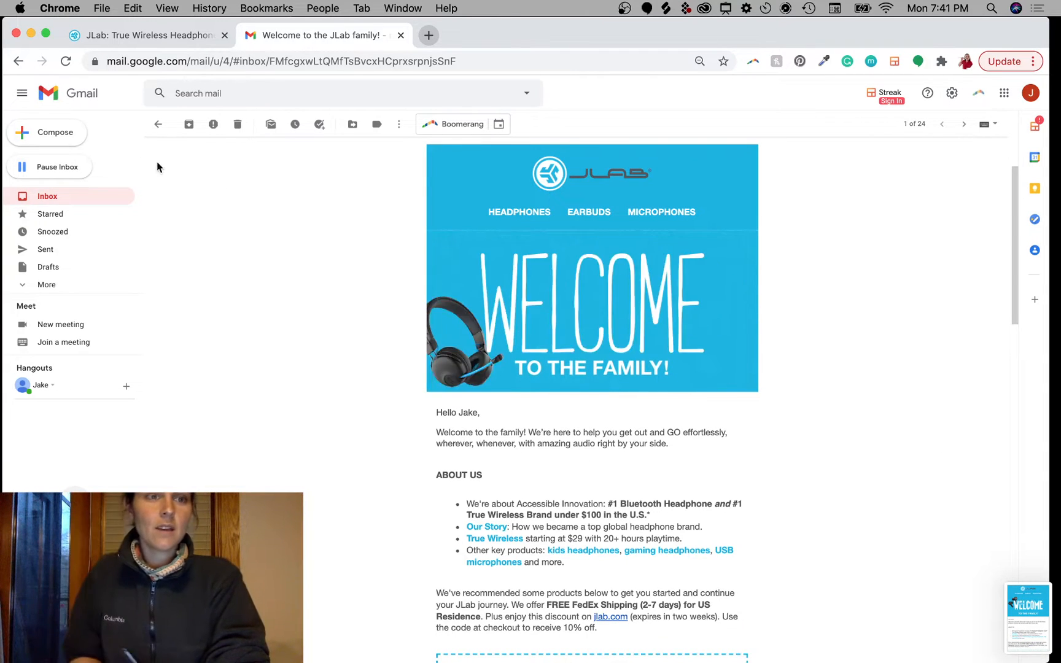
Step: Switch to the jlab.com tab and scroll back to the top of the home page
left_click(125, 38)
scroll(778, 417, "up", 3)
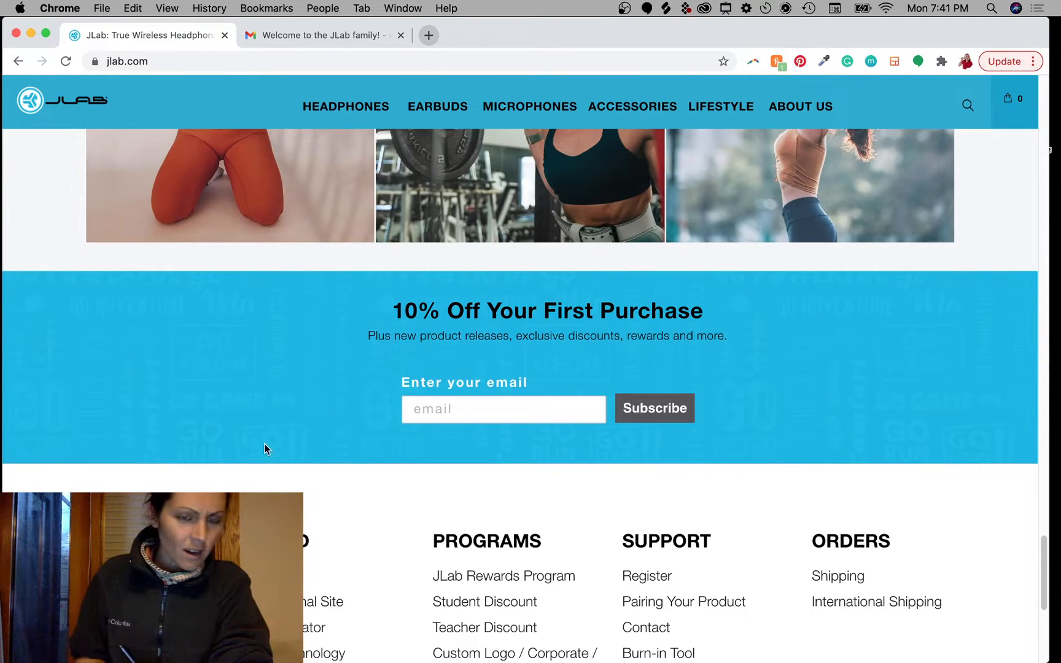
key("ctrl+alt+a")
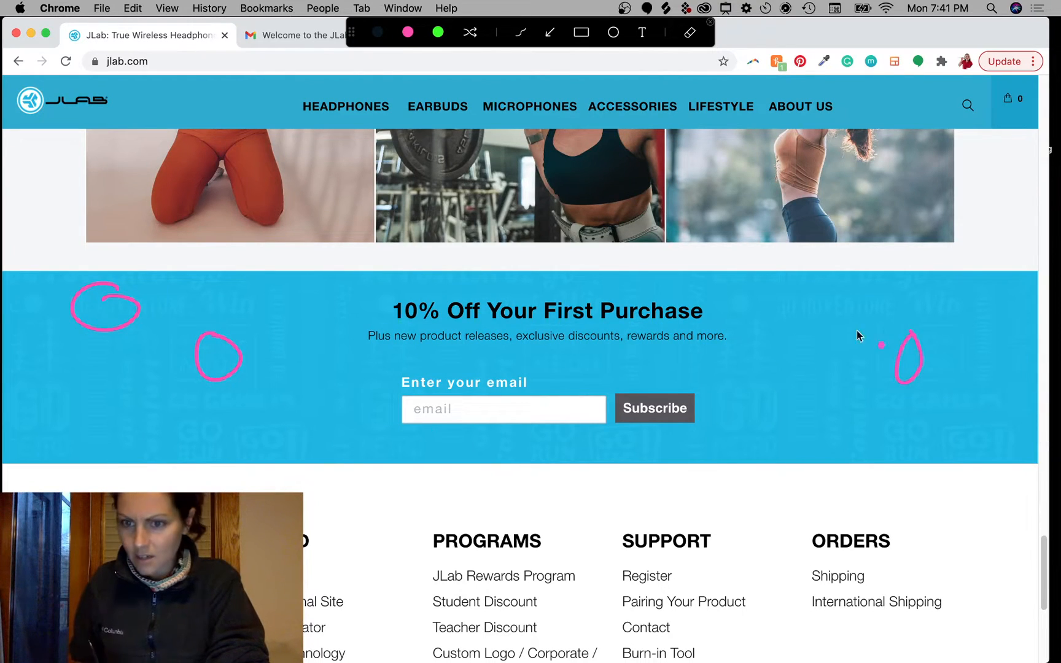
key("Escape")
scroll(820, 339, "up", 6)
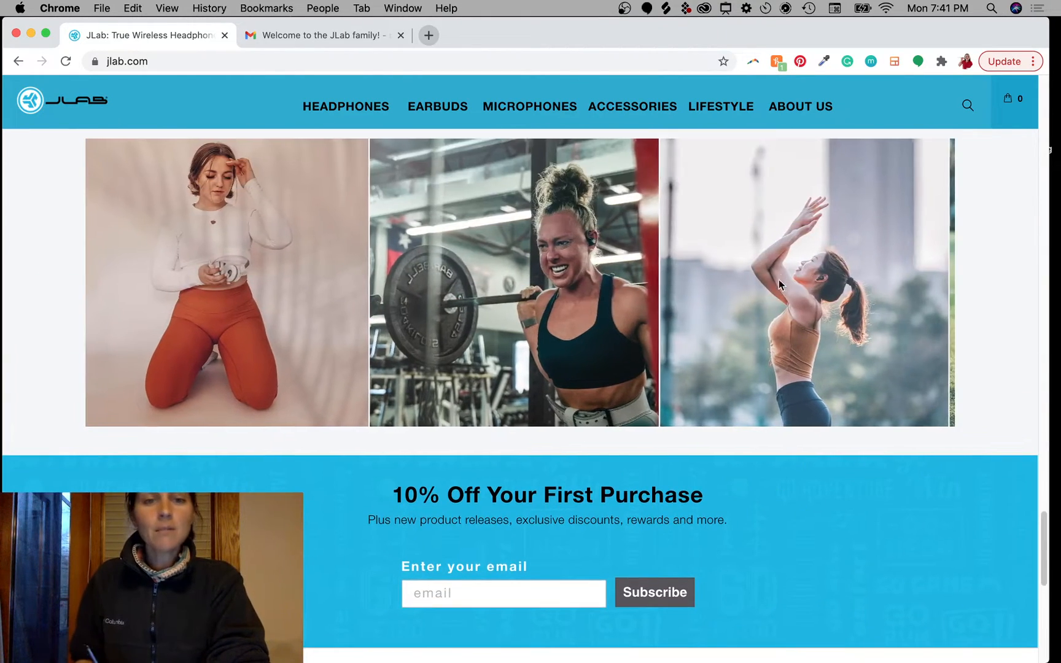
scroll(864, 279, "up", 15)
scroll(870, 331, "up", 10)
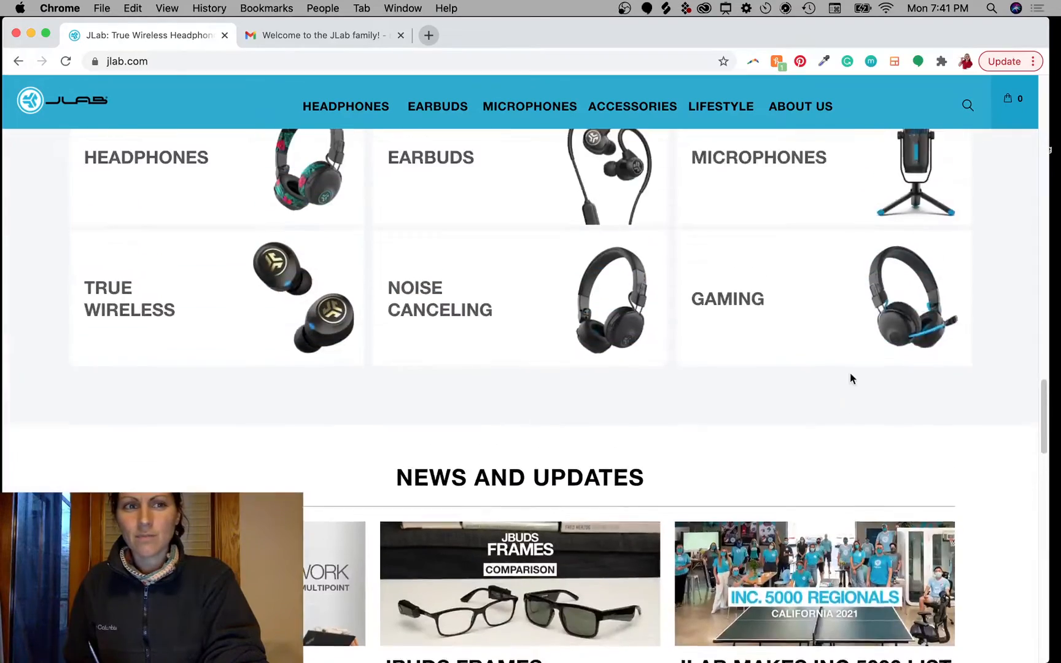
scroll(788, 417, "down", 3)
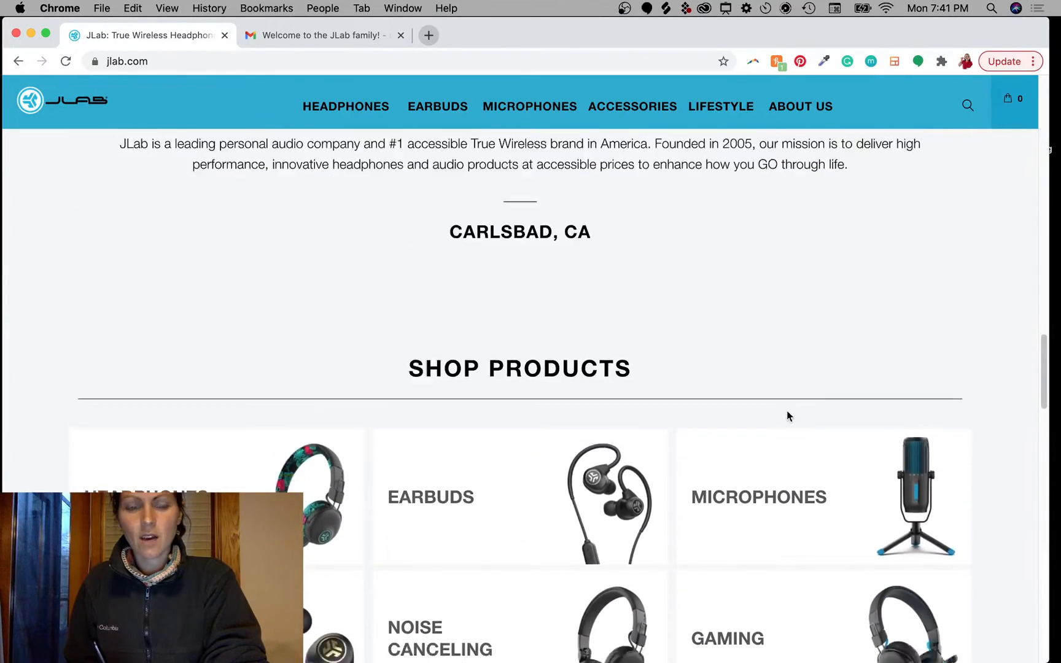
scroll(785, 359, "up", 10)
scroll(807, 521, "up", 15)
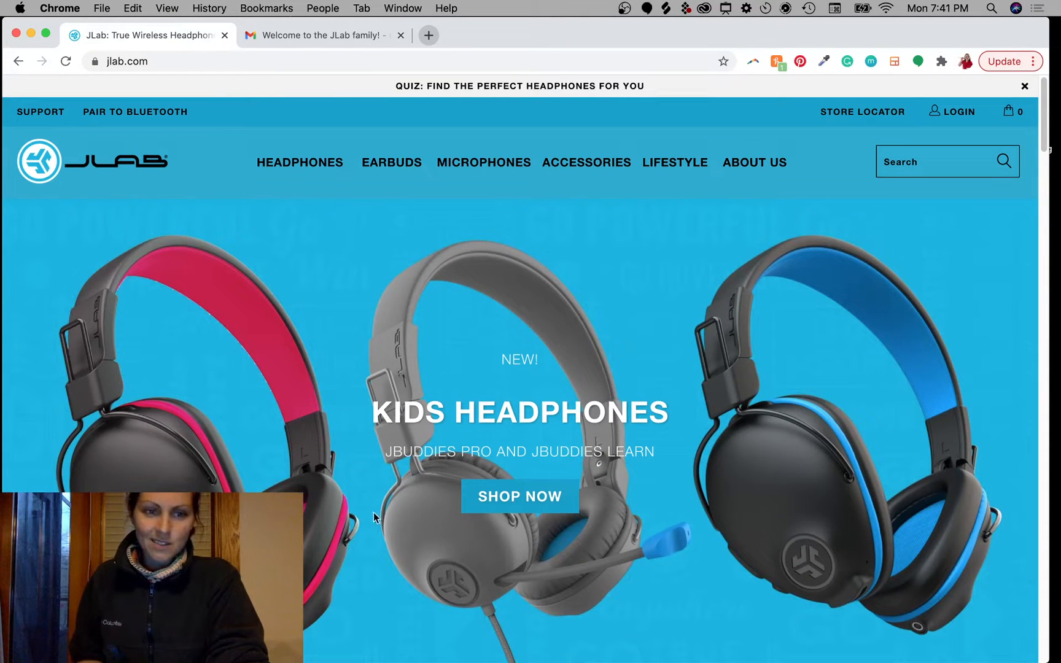
Step: Show the Go Work Wireless Headphones hero slide and mark its PREORDER area and header
left_click(24, 446)
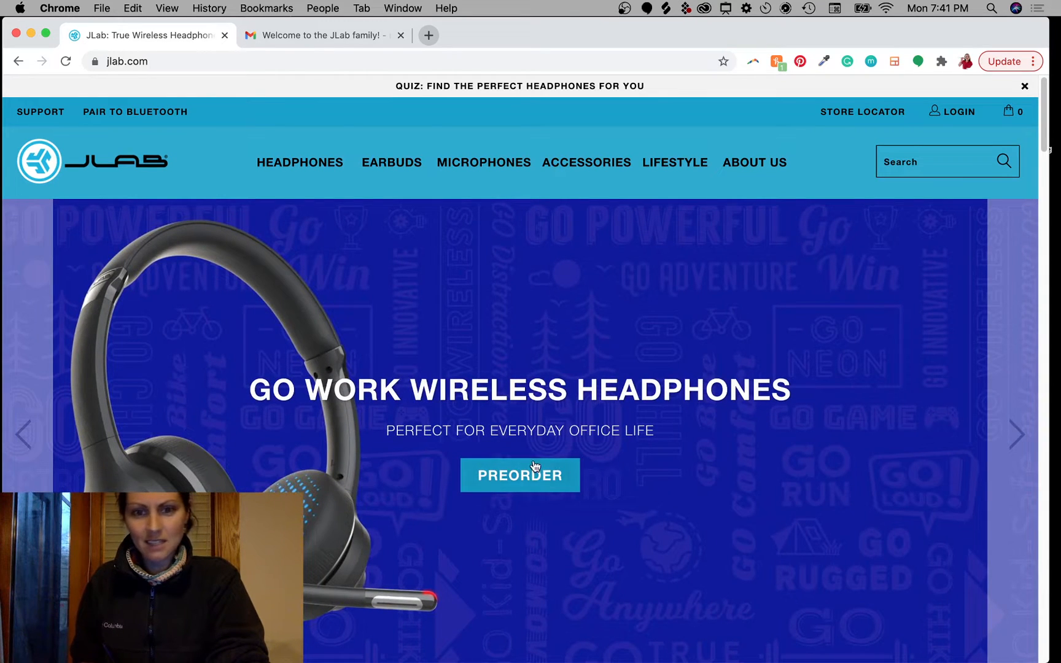
key("ctrl+alt+a")
left_click_drag(571, 466, 557, 473)
left_click_drag(700, 471, 660, 454)
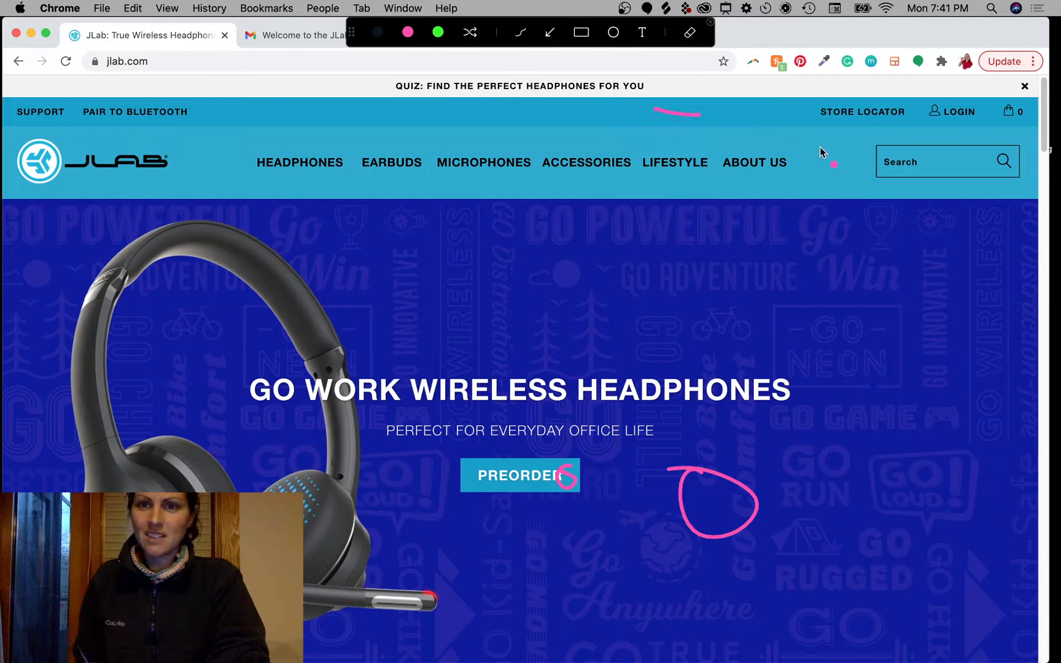
mouse_move(834, 145)
left_mouse_down()
mouse_move(857, 151)
mouse_move(792, 145)
left_mouse_up()
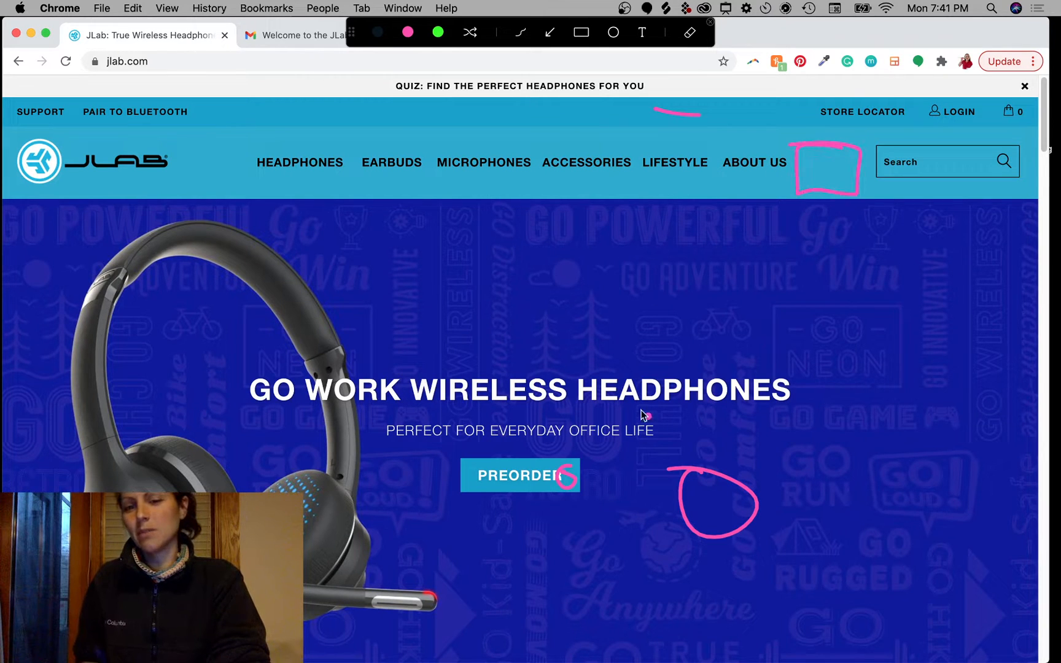
key("Escape")
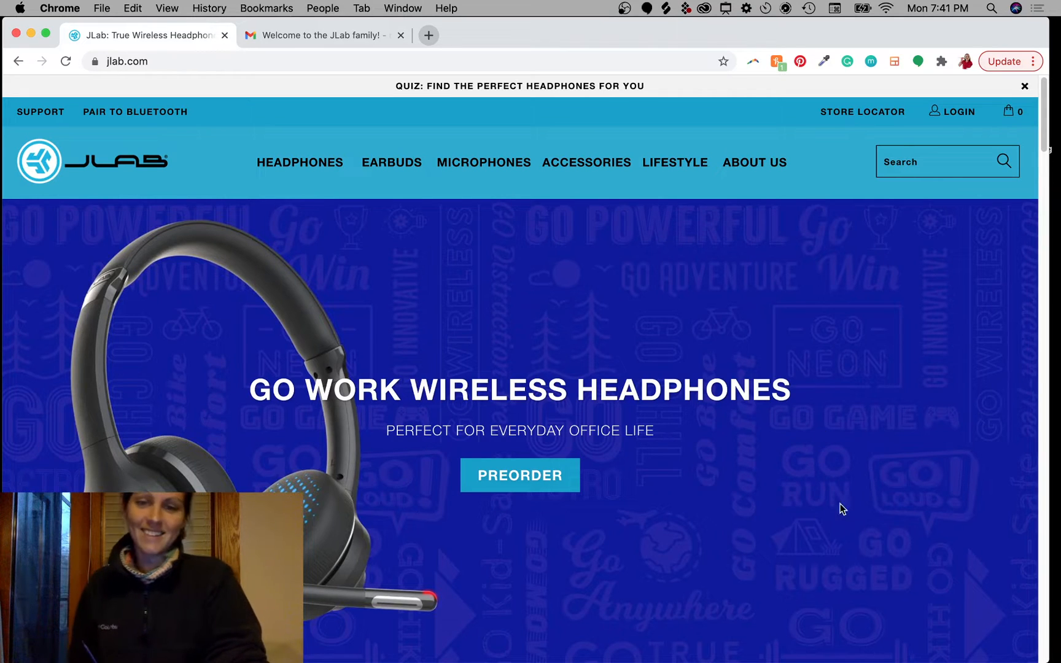
scroll(859, 521, "down", 5)
scroll(866, 522, "up", 5)
scroll(884, 580, "down", 1)
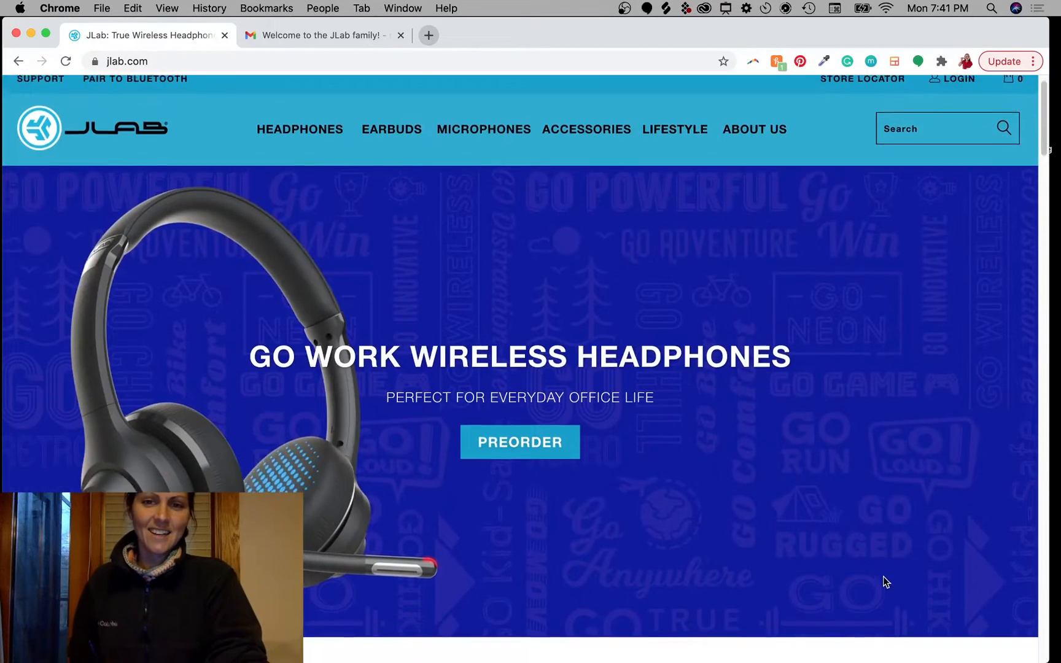
scroll(872, 564, "up", 1)
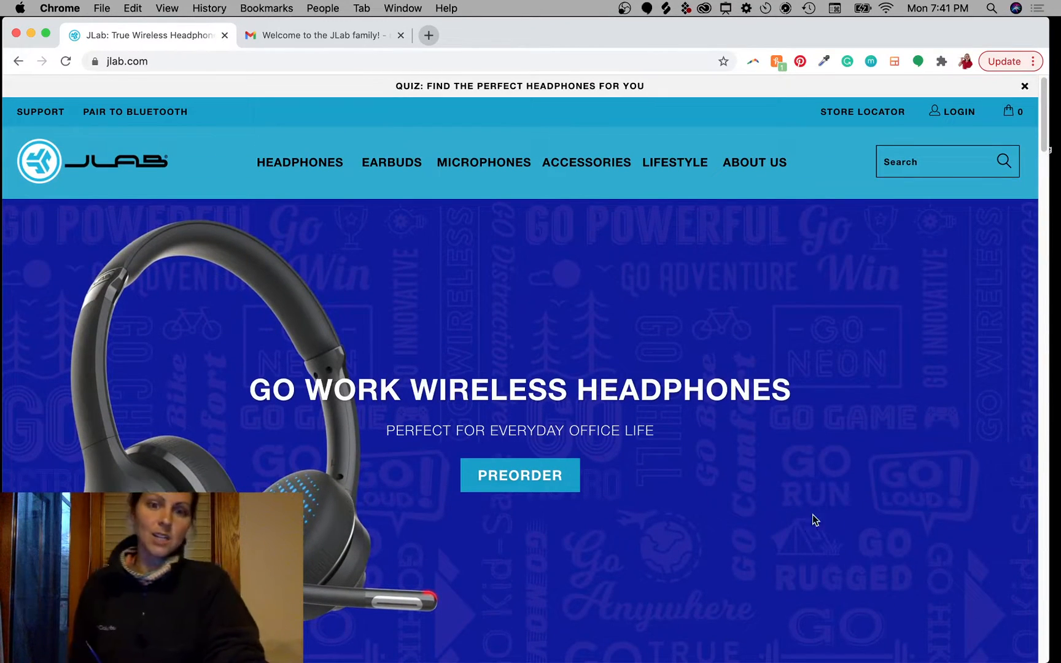
scroll(763, 581, "down", 10)
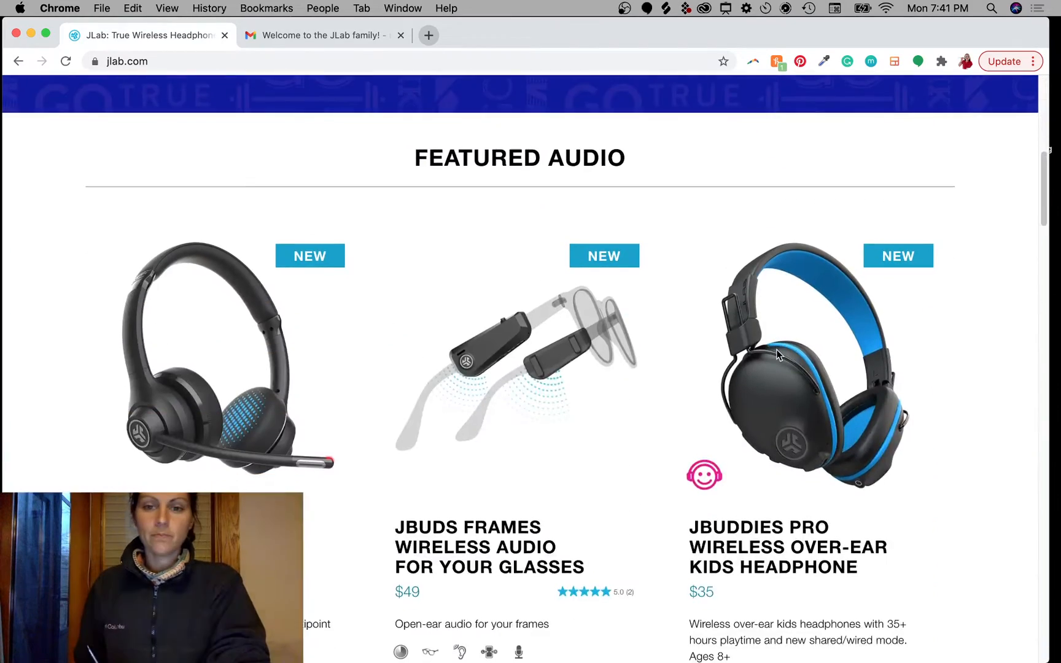
scroll(691, 569, "up", 5)
scroll(690, 569, "up", 5)
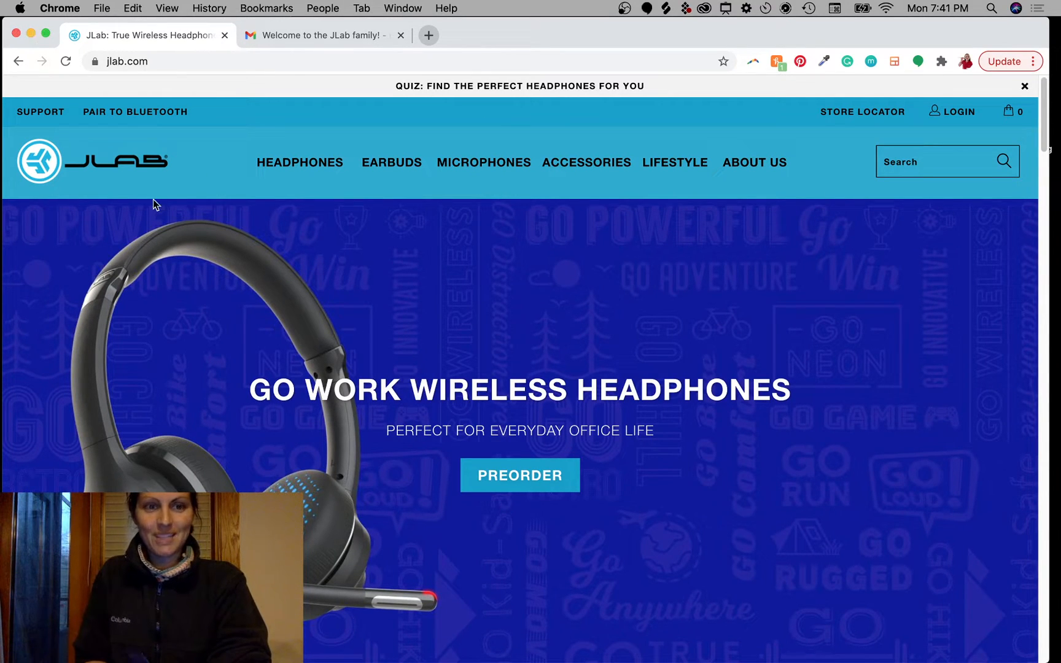
Step: Drag Screen Shot 2021-04-05 at 7.41.02 PM.png into Photoshop and float its document window
key("F11")
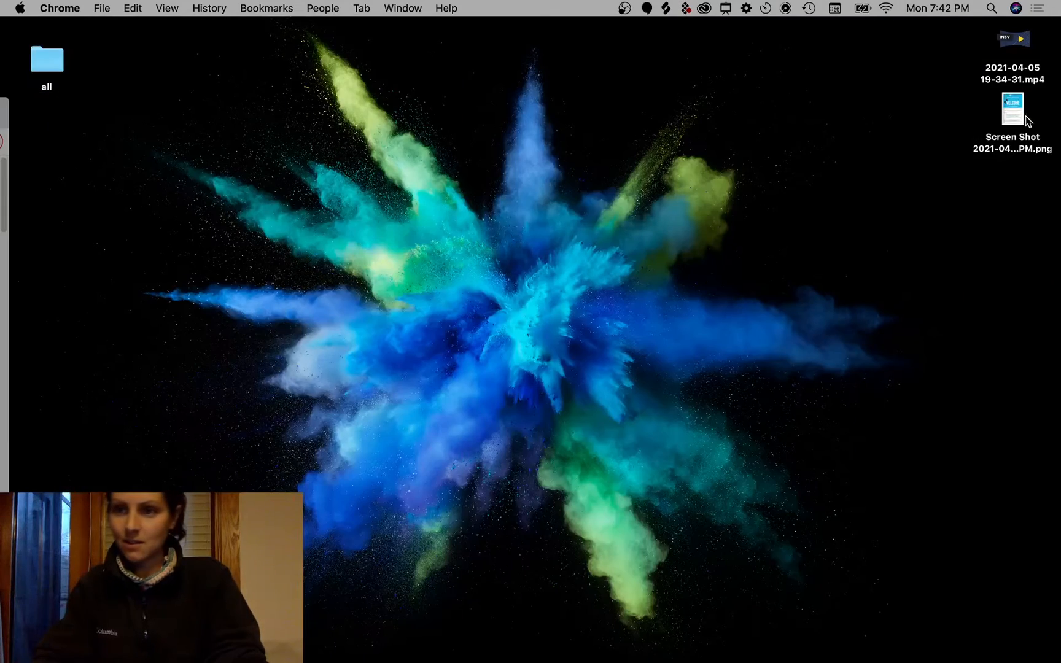
left_click_drag(1026, 121, 552, 642)
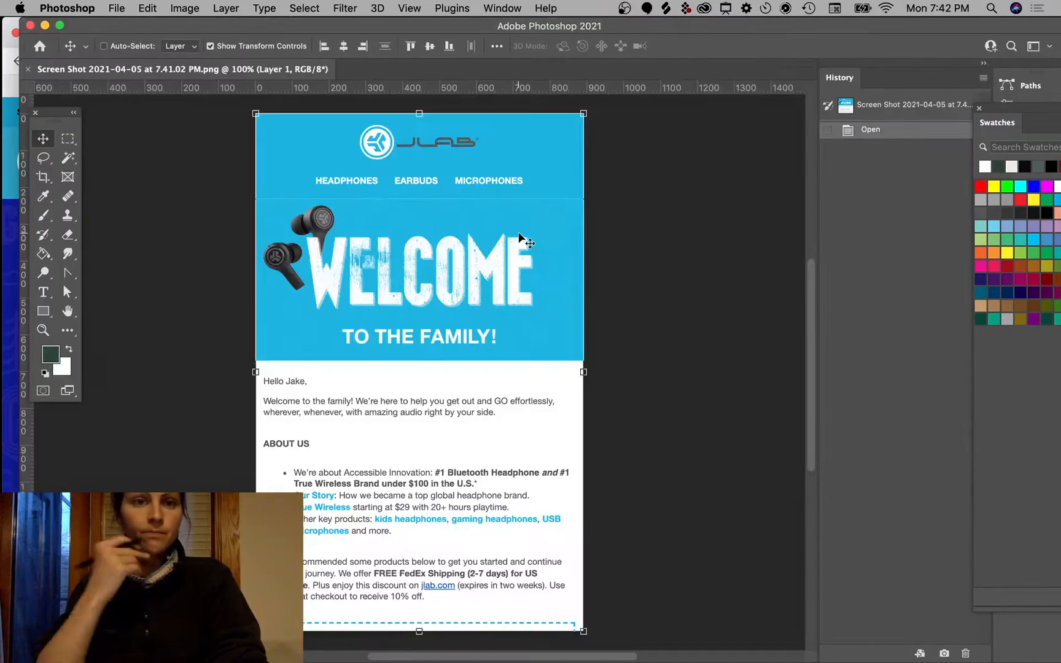
left_click_drag(240, 61, 827, 85)
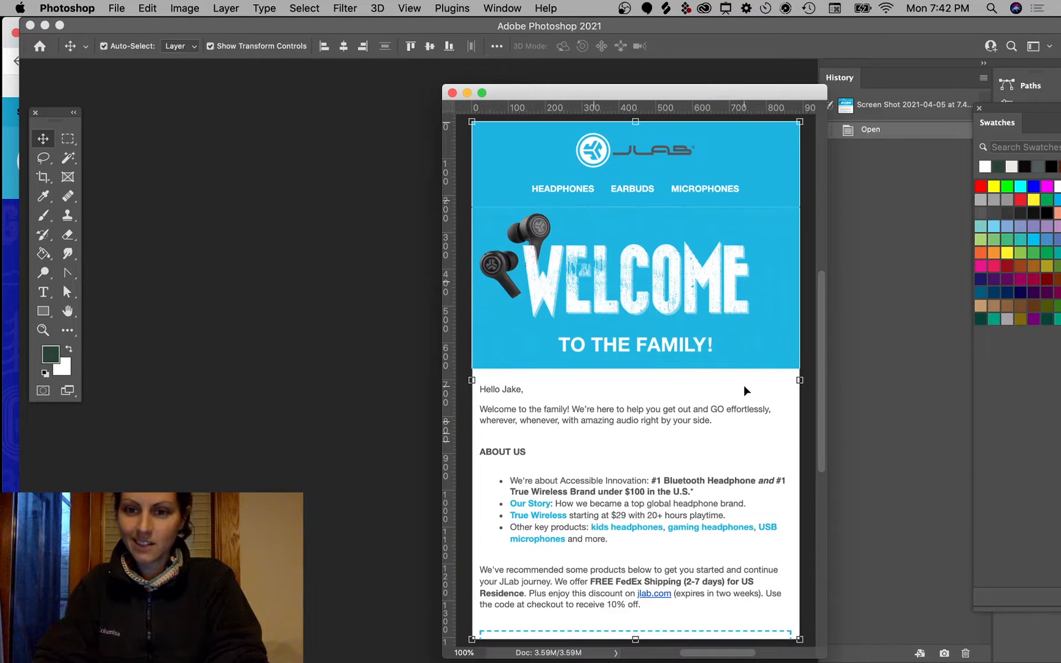
left_click(810, 422)
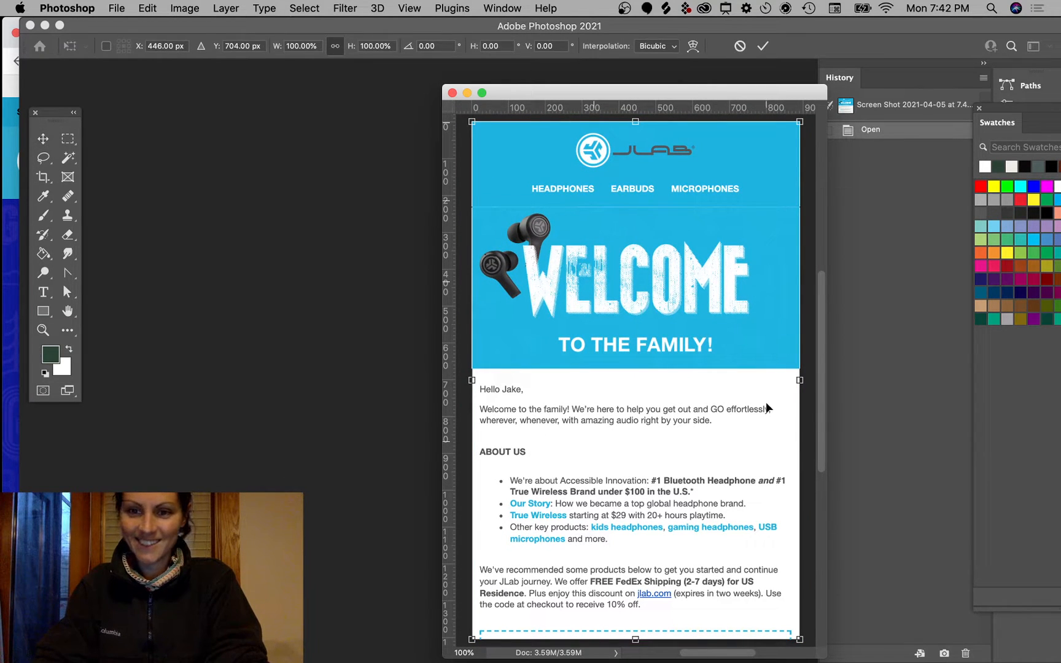
key("Escape")
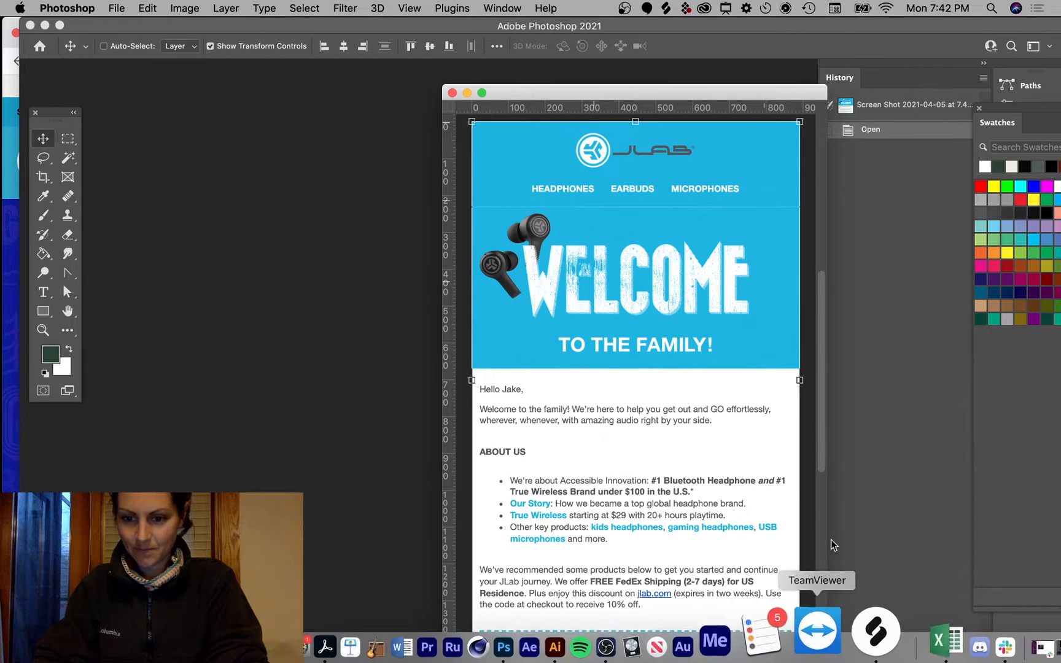
Step: Widen the document window and position it so the History panel stays visible
left_click_drag(829, 652, 880, 659)
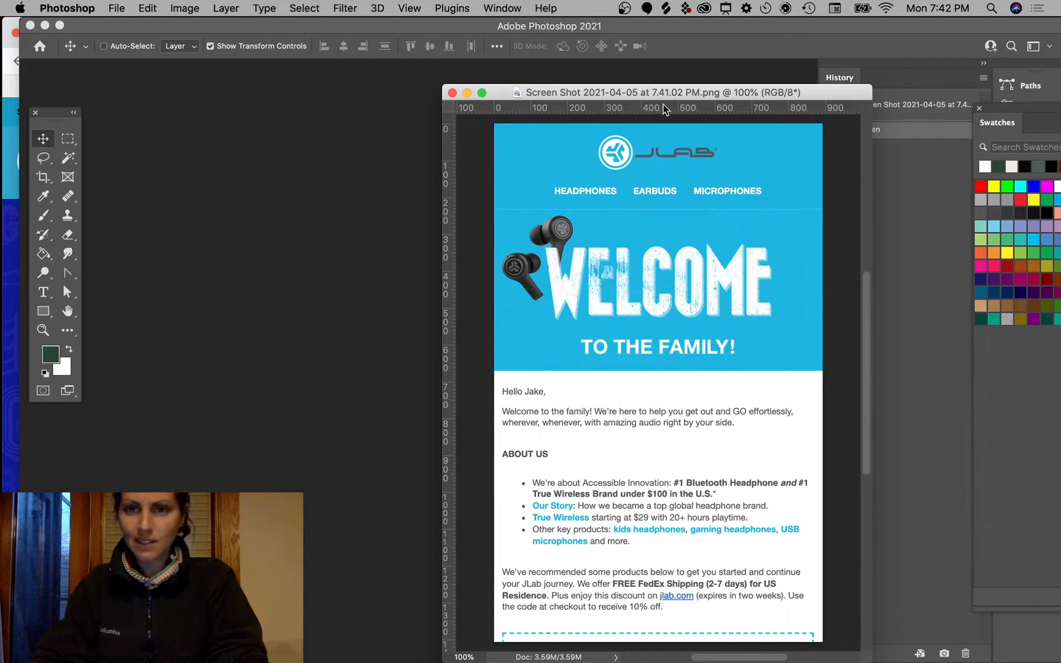
left_click_drag(679, 93, 711, 94)
scroll(700, 351, "up", 3)
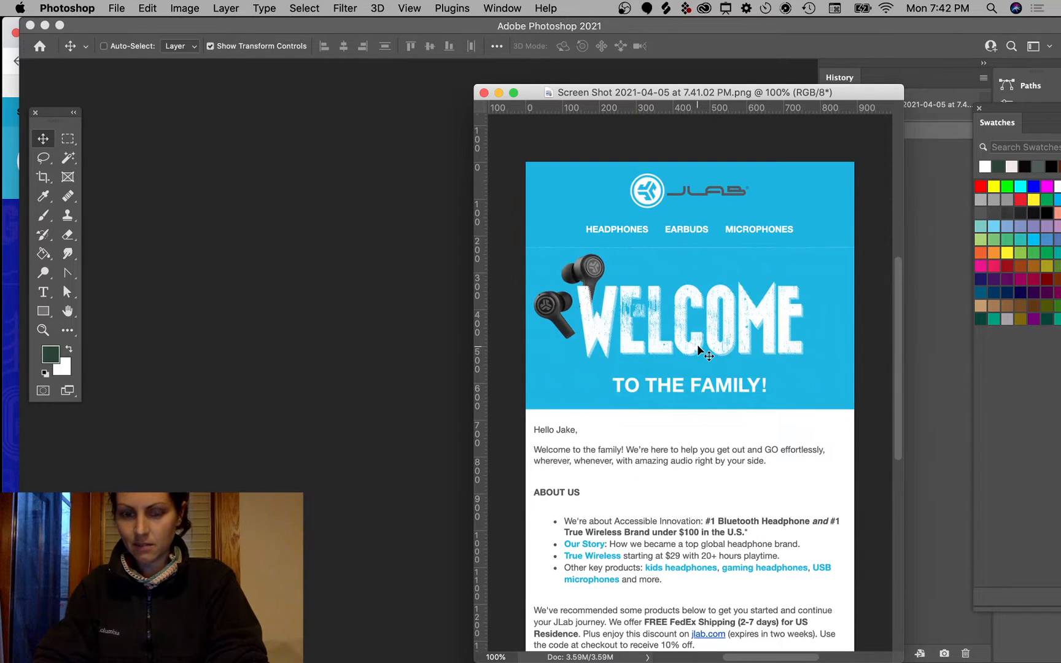
scroll(699, 351, "down", 3)
scroll(699, 350, "up", 2)
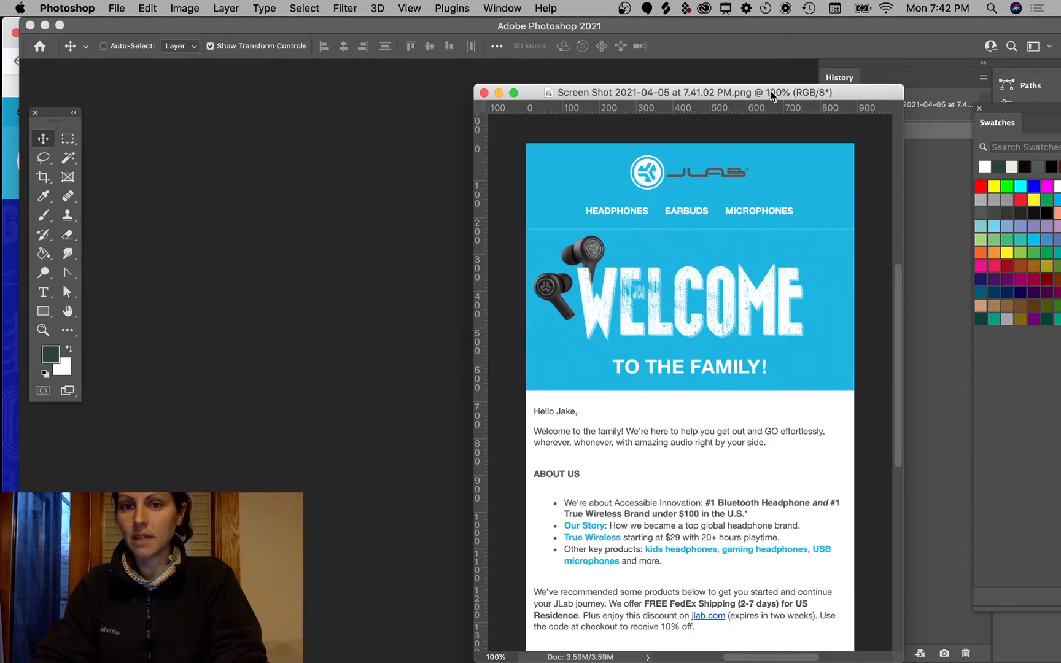
left_click_drag(771, 95, 671, 97)
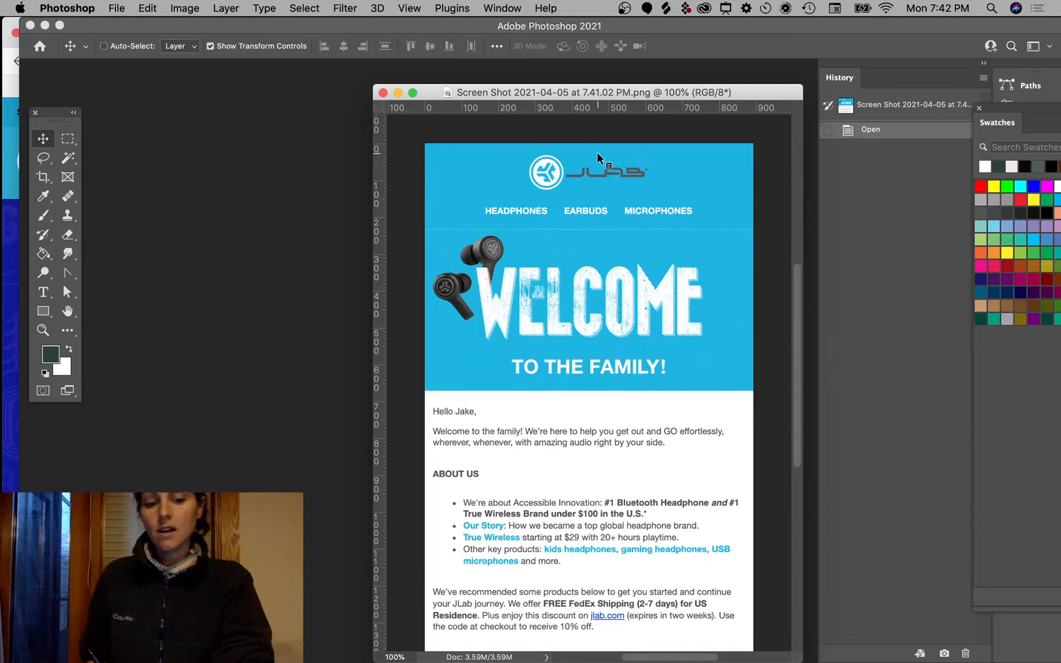
Step: Switch between desktops and bring Photoshop to the front from the Dock
key("super+Tab")
left_click_drag(782, 18, 779, 30)
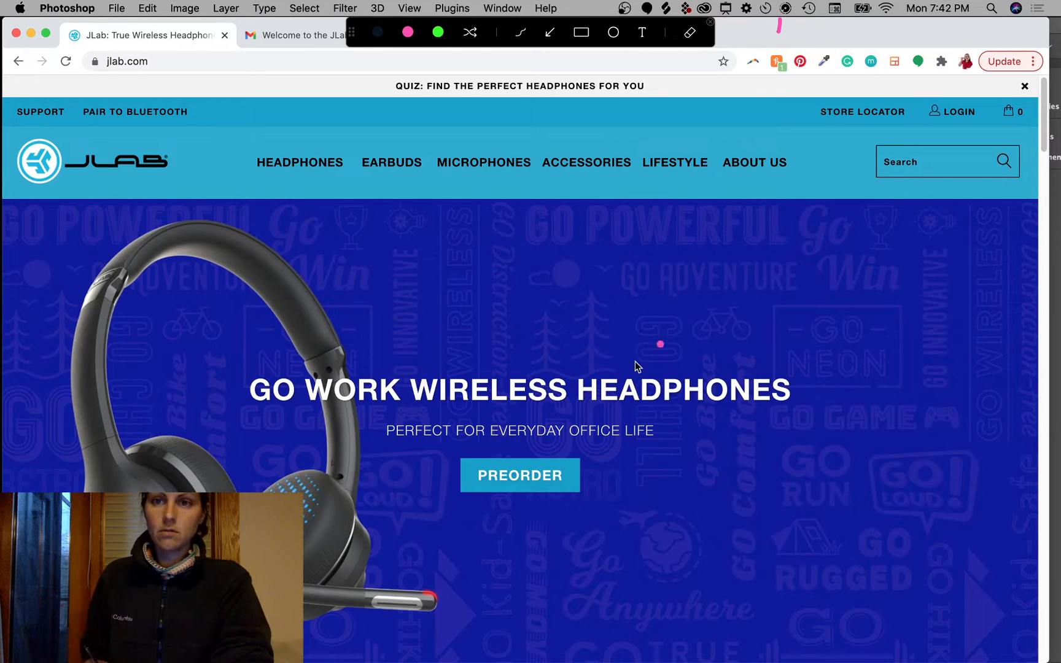
key("Escape")
key("ctrl+Left")
key("ctrl+Right")
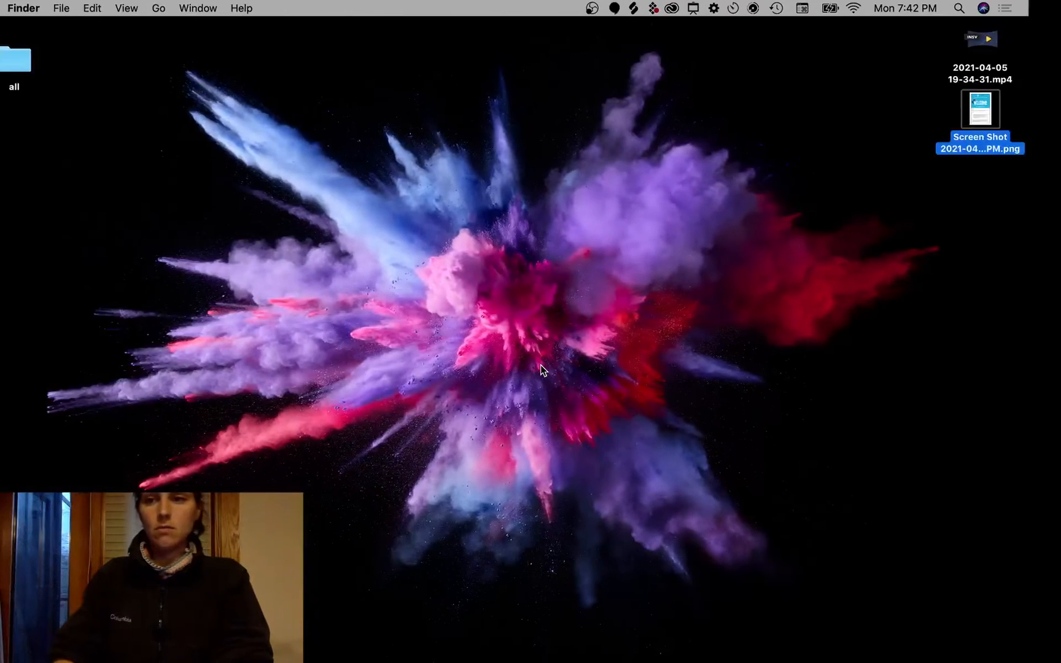
mouse_move(475, 661)
left_click(571, 630)
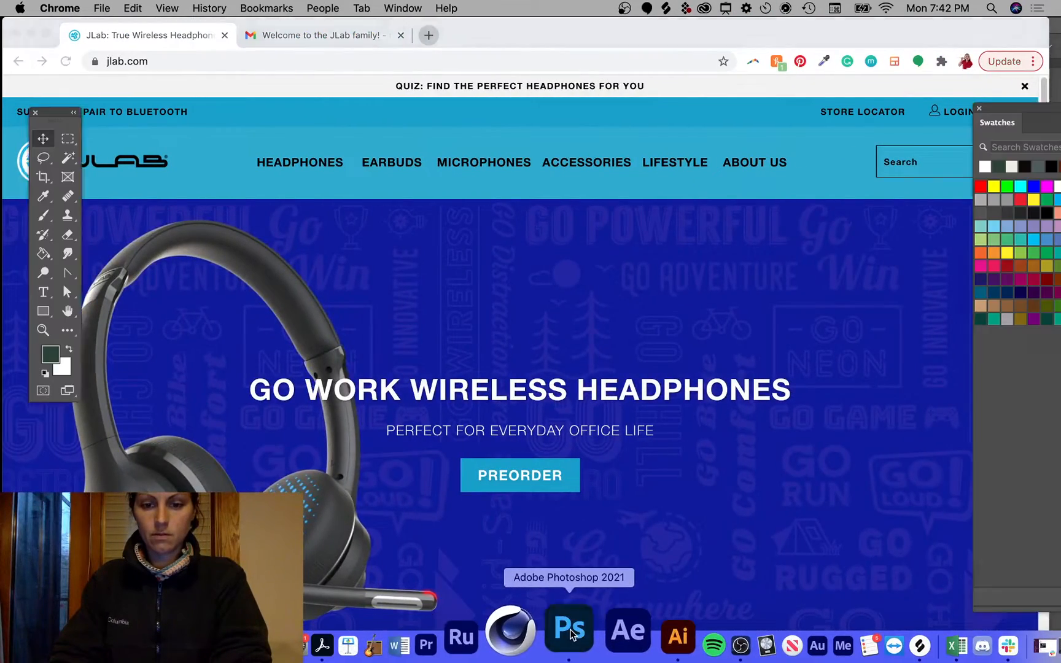
key("ctrl+a")
key("Escape")
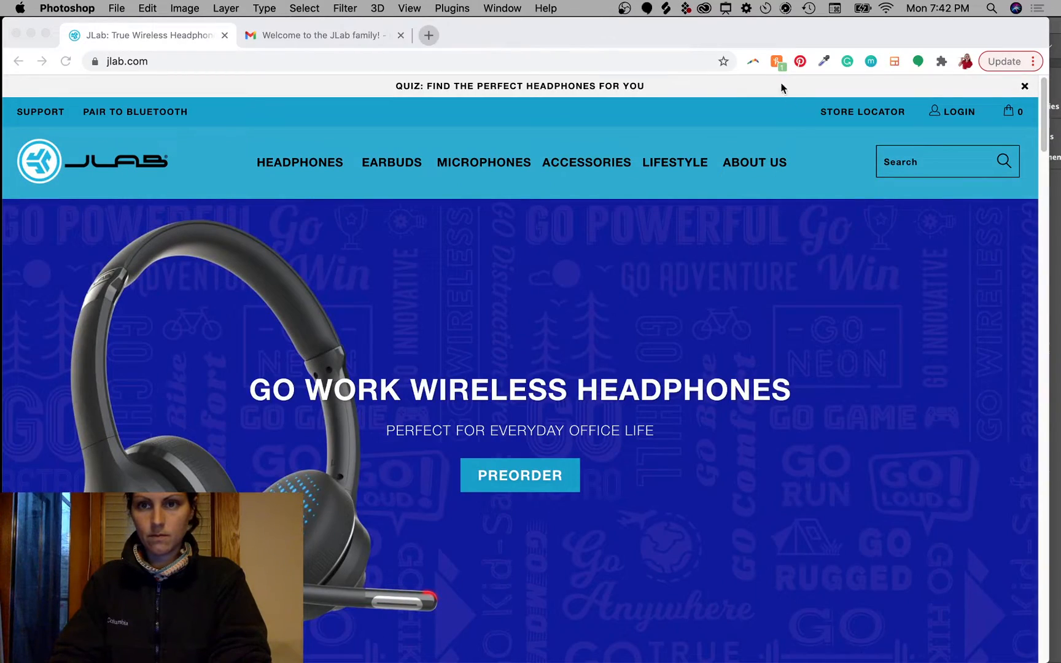
Step: Move the browser aside and hide it so the Photoshop email mockup is in front
left_click_drag(771, 35, 784, 322)
left_click(723, 95)
key("ctrl+a")
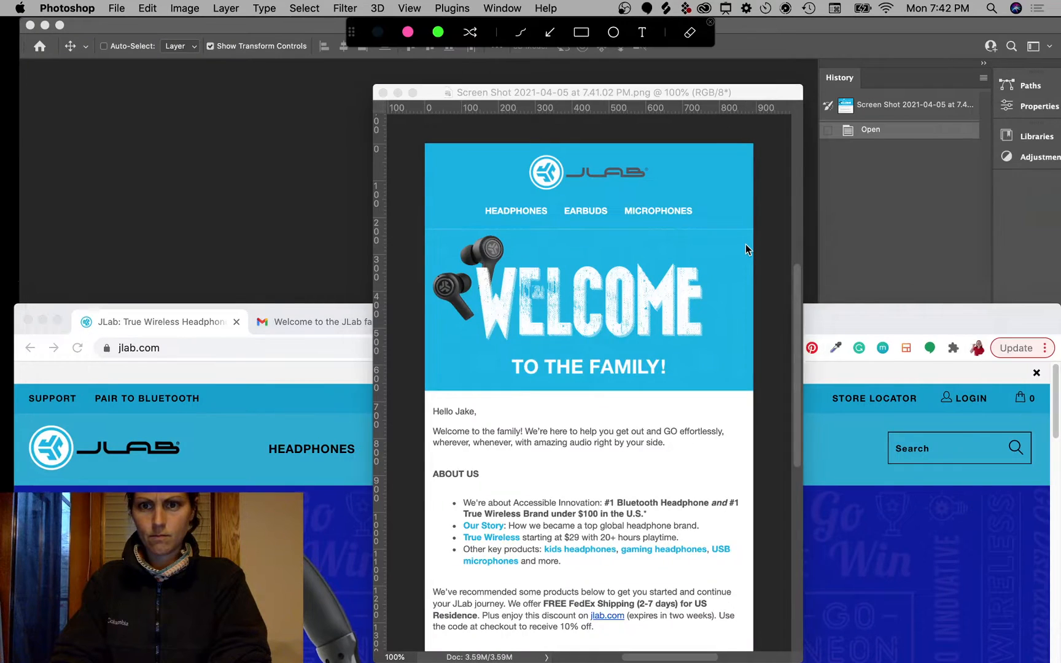
key("Escape")
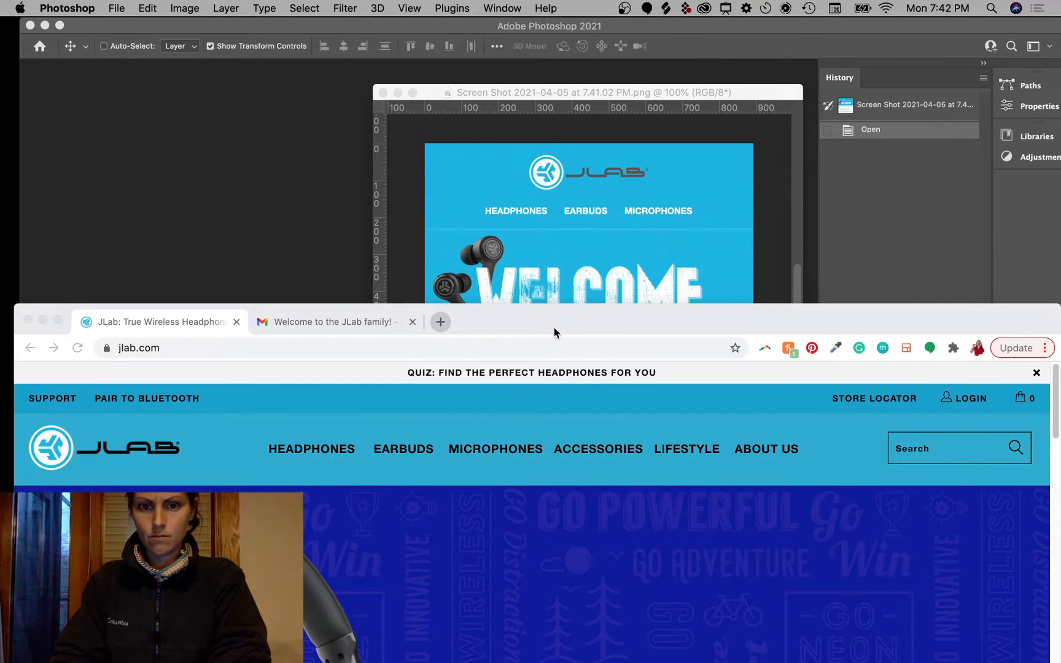
left_click_drag(555, 323, 532, 24)
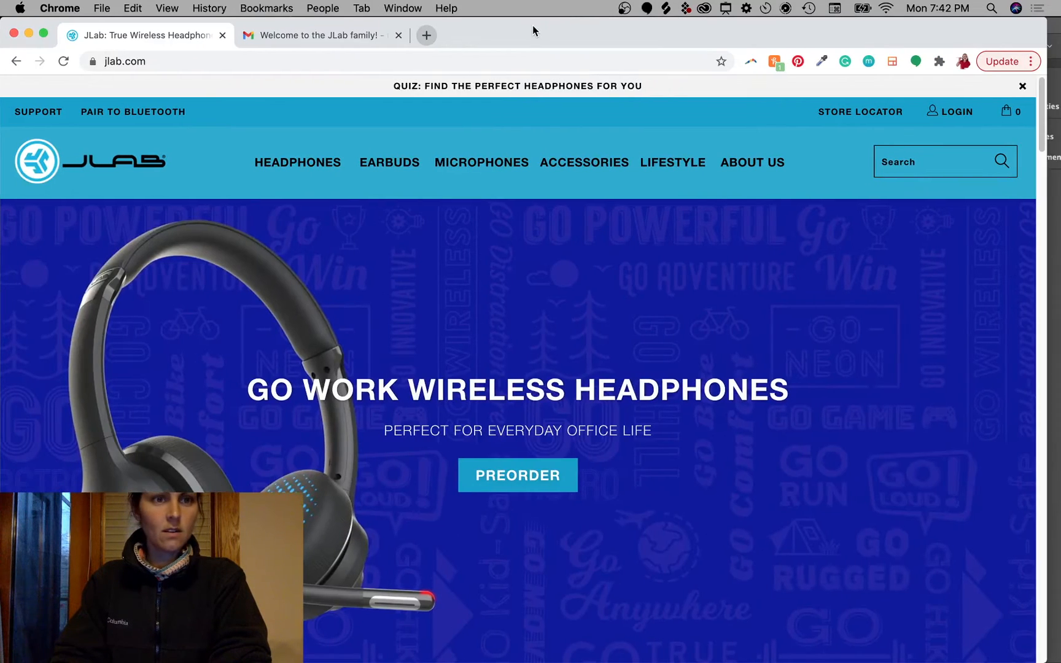
left_click(29, 33)
left_click(572, 89)
key("ctrl+a")
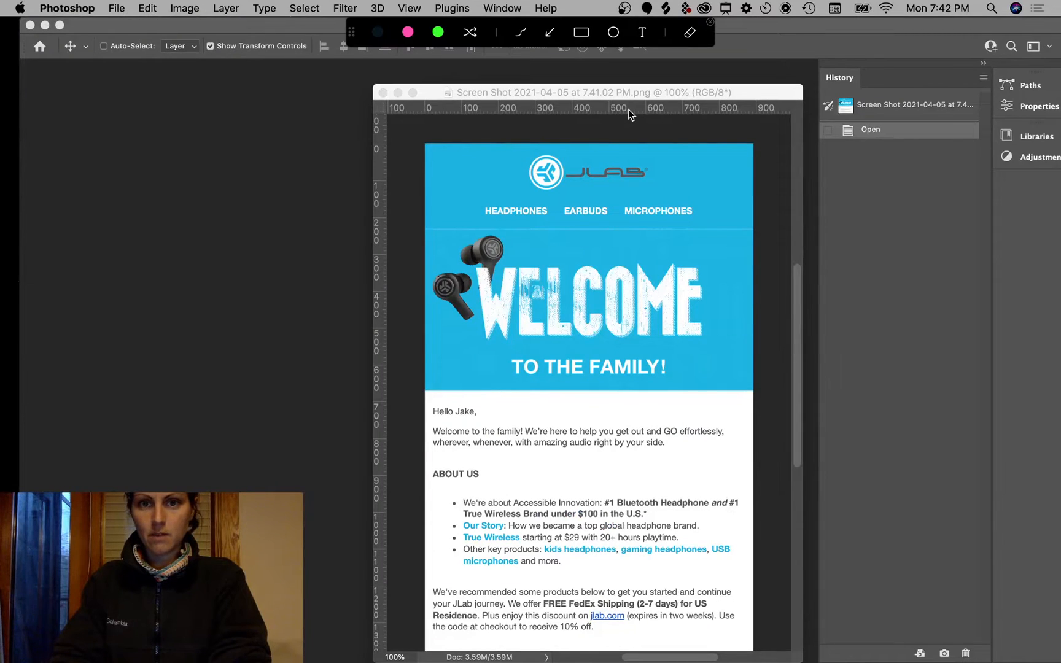
left_click(647, 109)
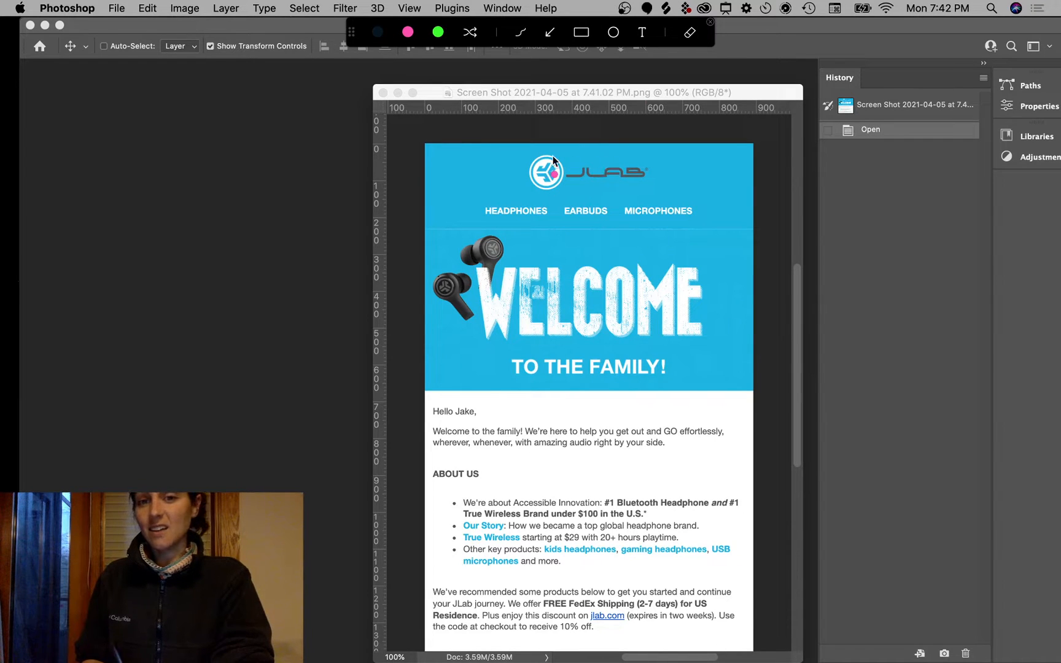
mouse_move(552, 147)
left_mouse_down()
mouse_move(678, 191)
mouse_move(620, 146)
left_mouse_up()
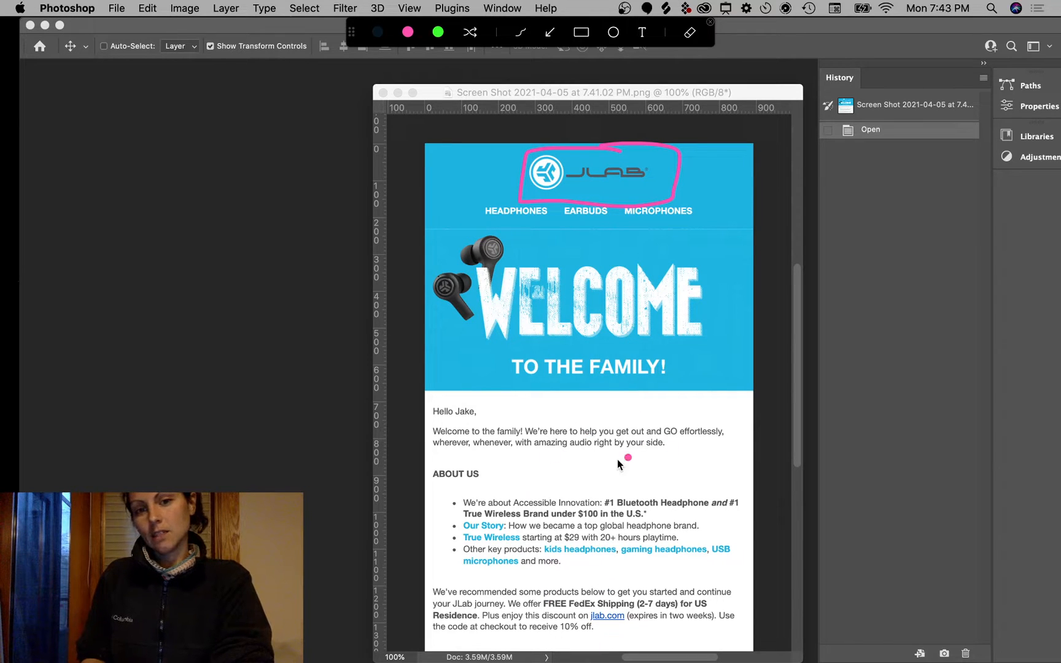
left_click_drag(767, 198, 755, 299)
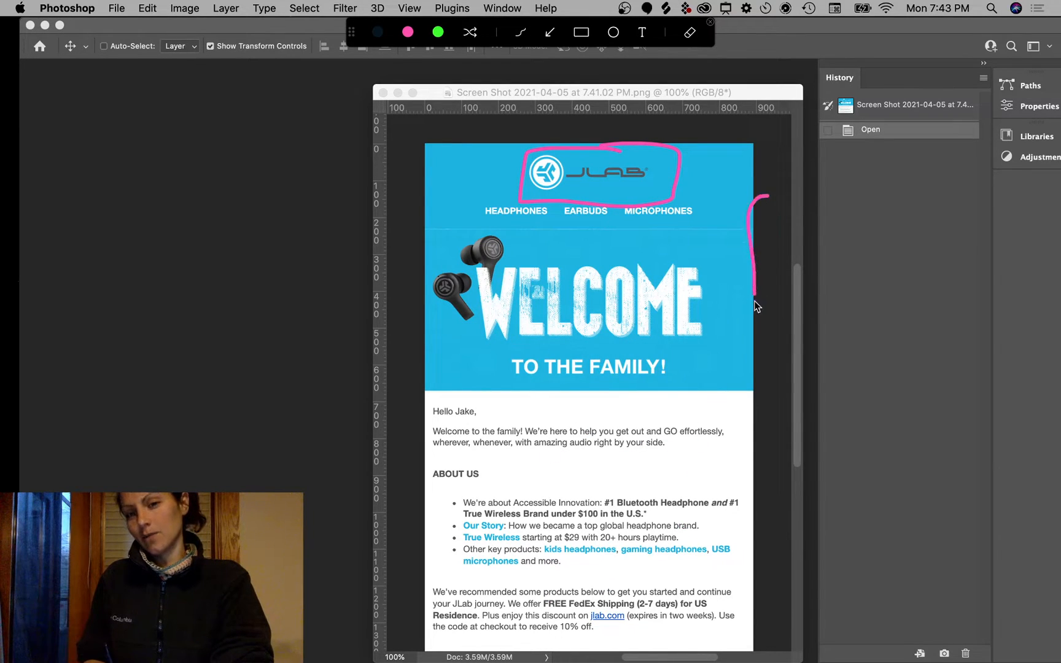
key("Escape")
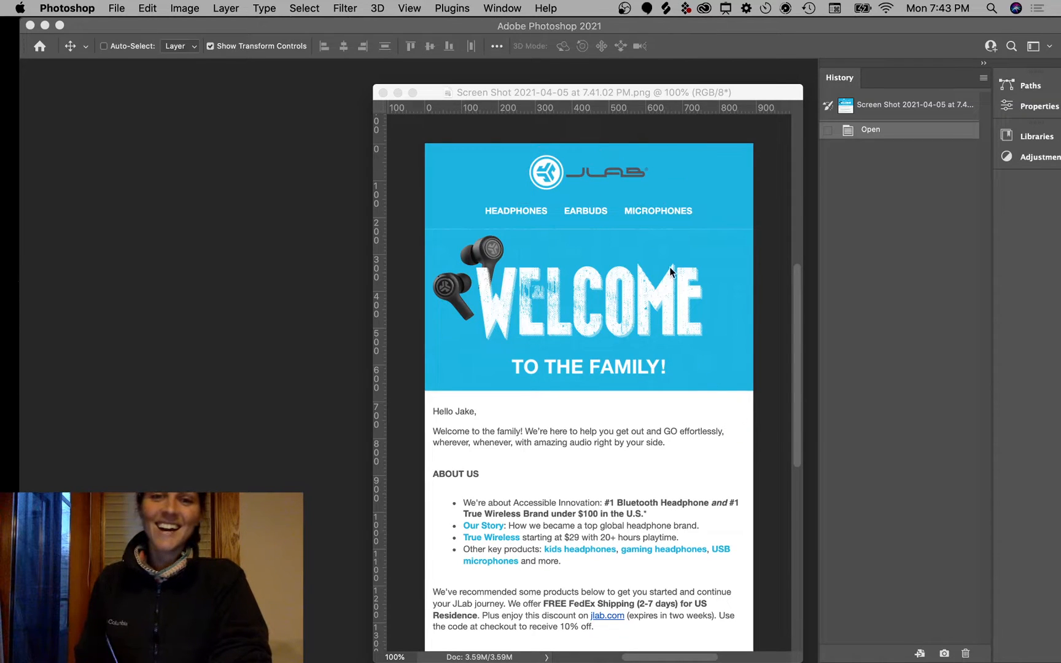
key("alt+a")
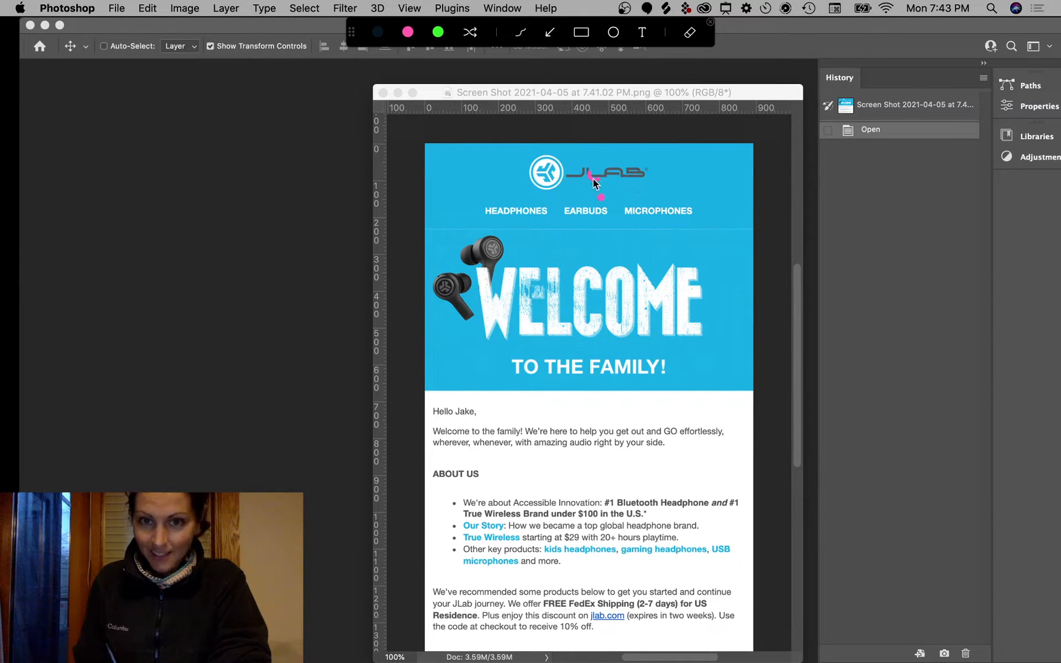
left_click_drag(382, 213, 478, 213)
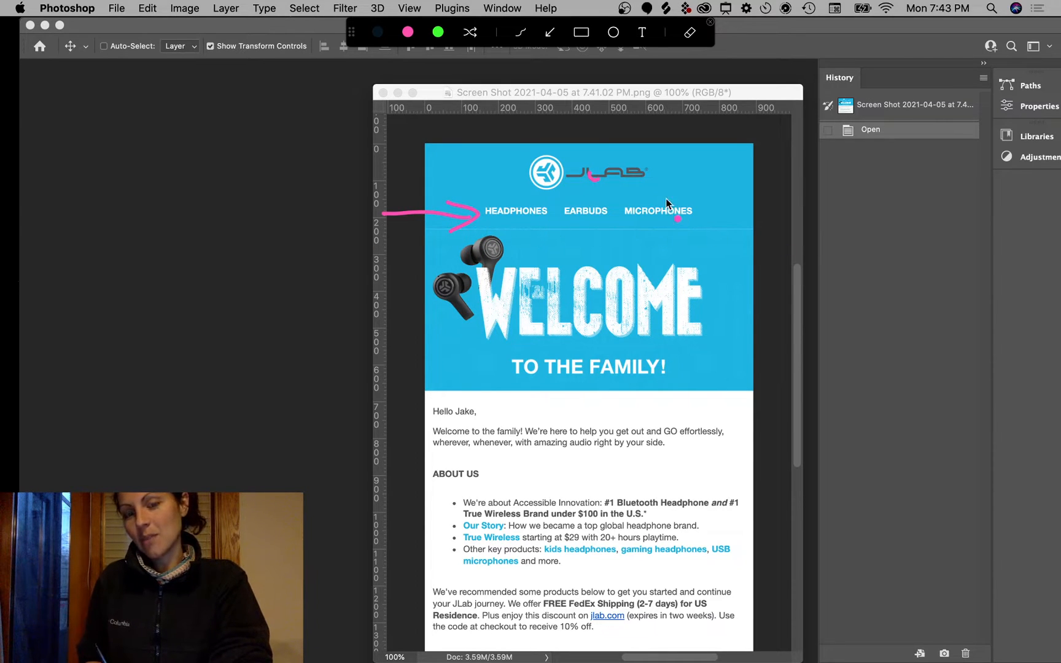
mouse_move(697, 210)
left_mouse_down()
mouse_move(443, 197)
mouse_move(653, 237)
mouse_move(561, 195)
left_mouse_up()
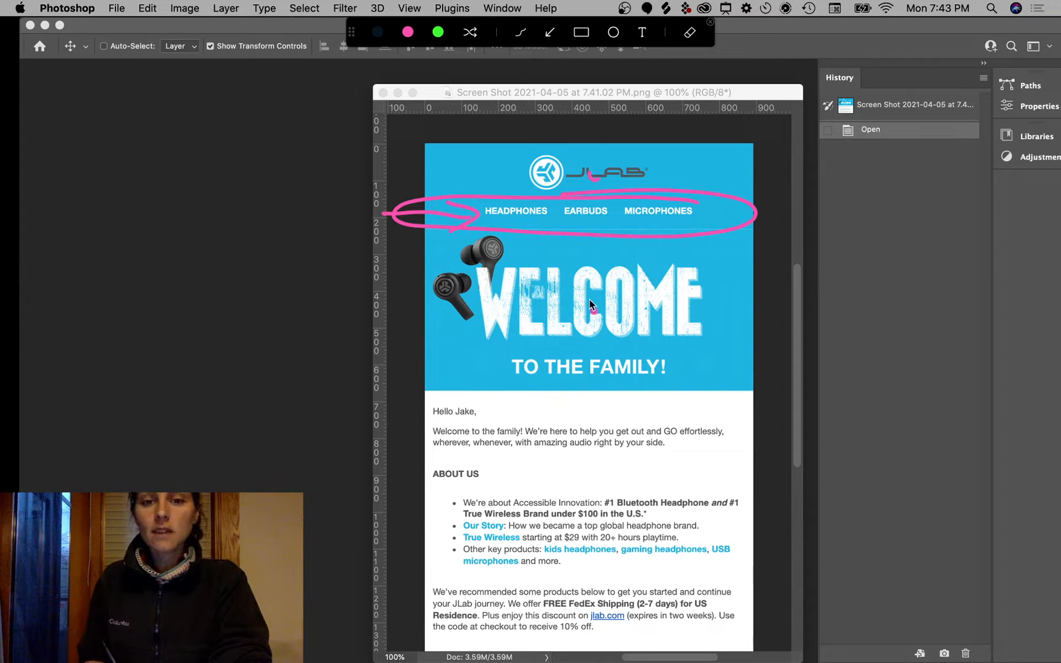
left_click_drag(548, 263, 658, 348)
left_click_drag(659, 259, 538, 343)
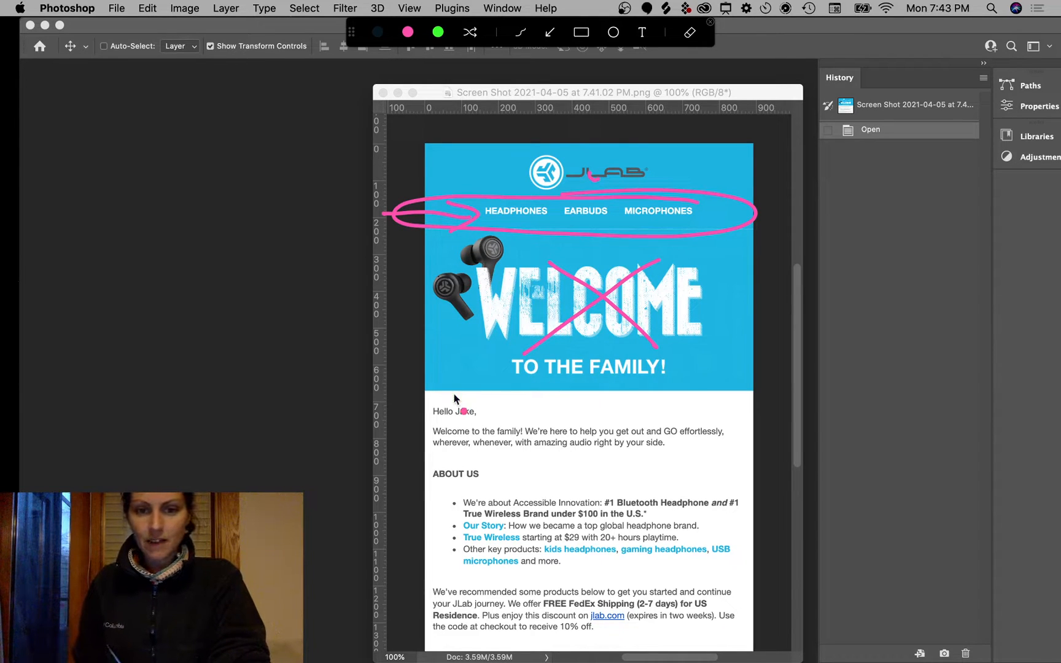
mouse_move(466, 398)
left_mouse_down()
mouse_move(445, 398)
mouse_move(424, 430)
mouse_move(438, 640)
left_mouse_up()
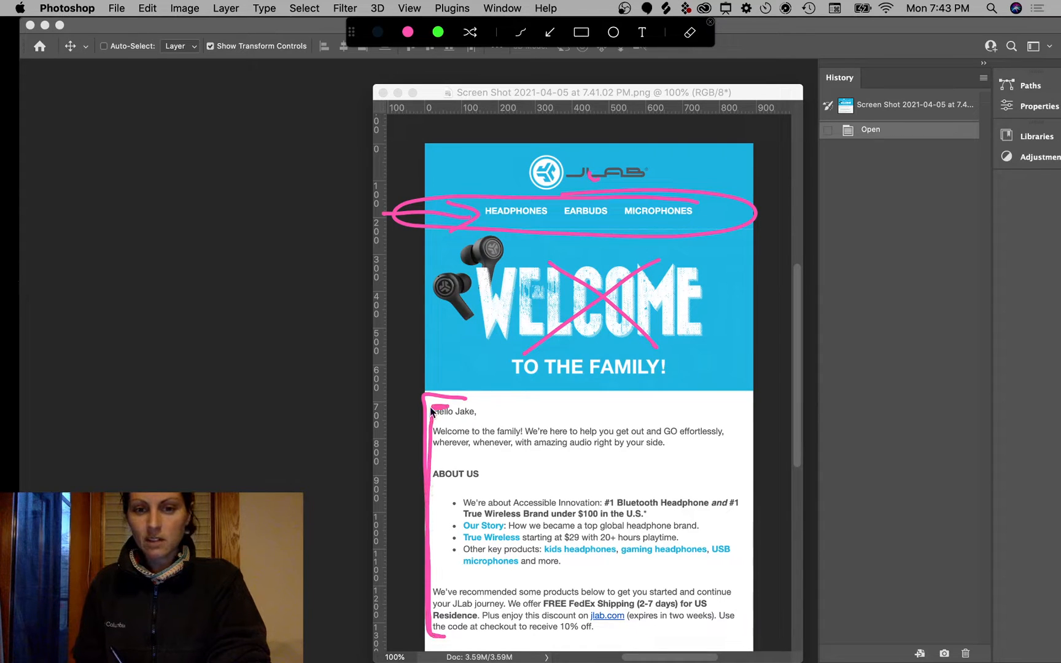
left_click_drag(431, 412, 424, 499)
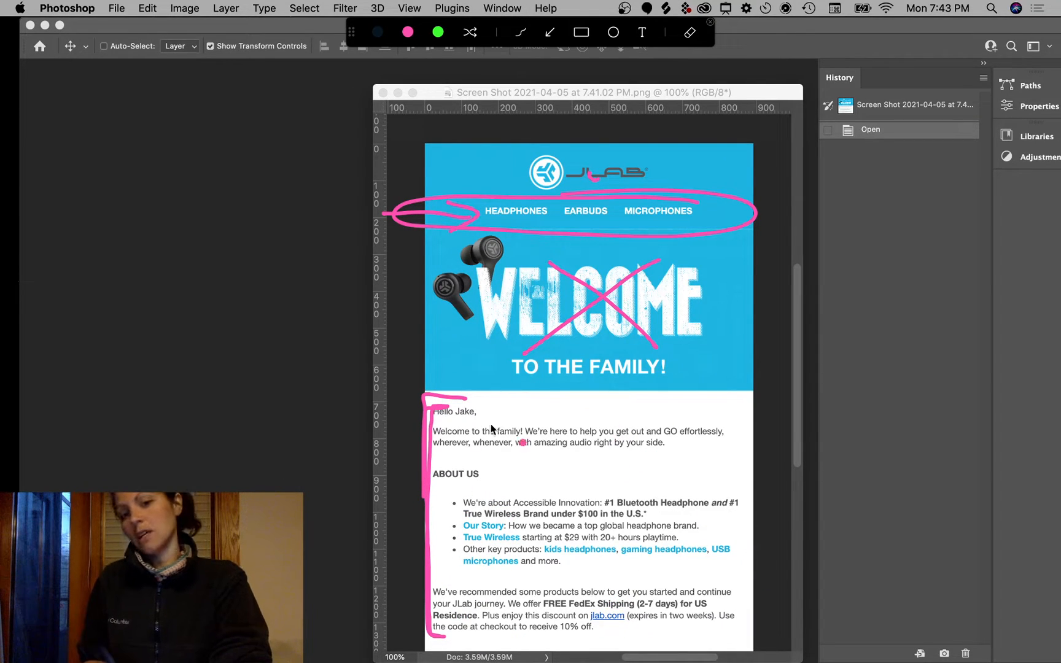
left_click_drag(494, 408, 502, 457)
left_click_drag(522, 419, 556, 425)
mouse_move(573, 424)
left_mouse_down()
mouse_move(551, 476)
mouse_move(576, 464)
left_mouse_up()
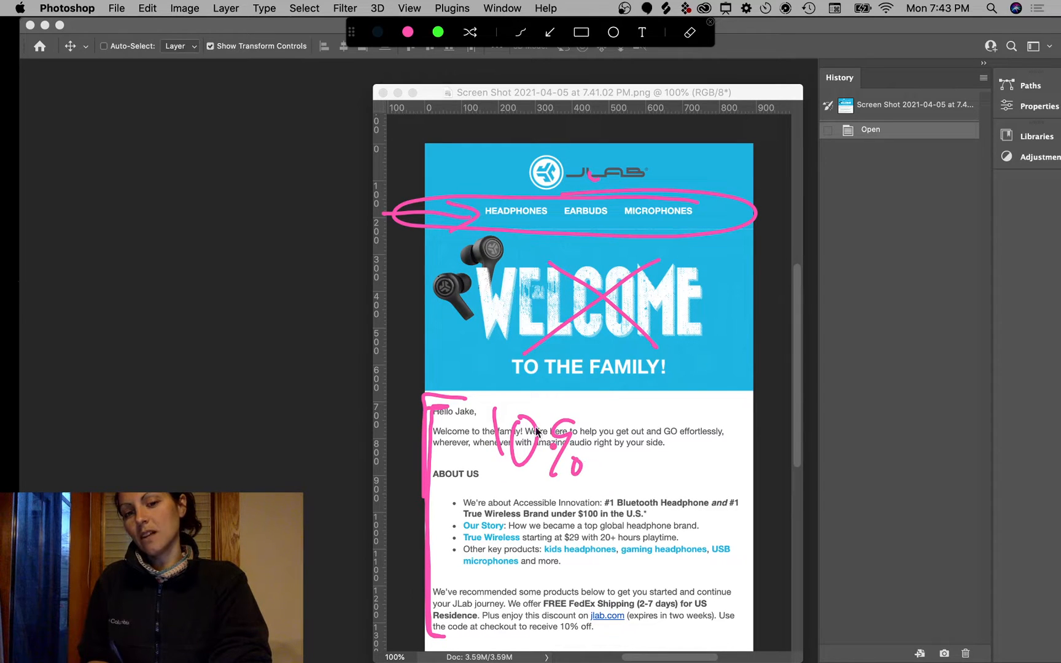
left_click_drag(611, 424, 608, 470)
mouse_move(644, 451)
left_mouse_down()
mouse_move(673, 465)
mouse_move(759, 443)
left_mouse_up()
mouse_move(652, 386)
left_mouse_down()
mouse_move(445, 405)
mouse_move(759, 440)
mouse_move(591, 387)
left_mouse_up()
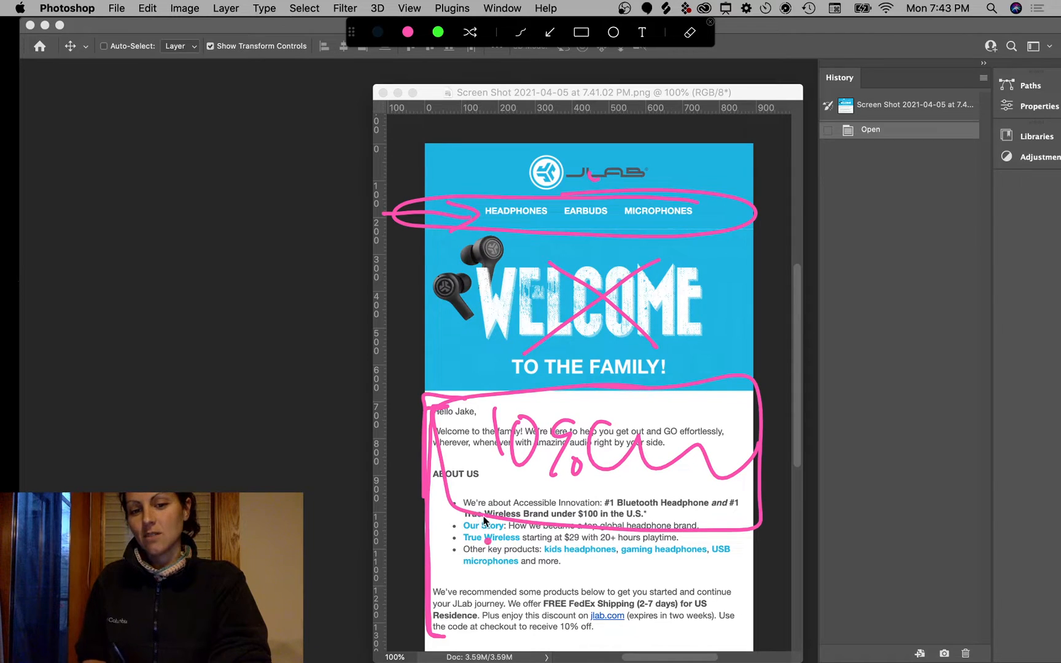
key("Escape")
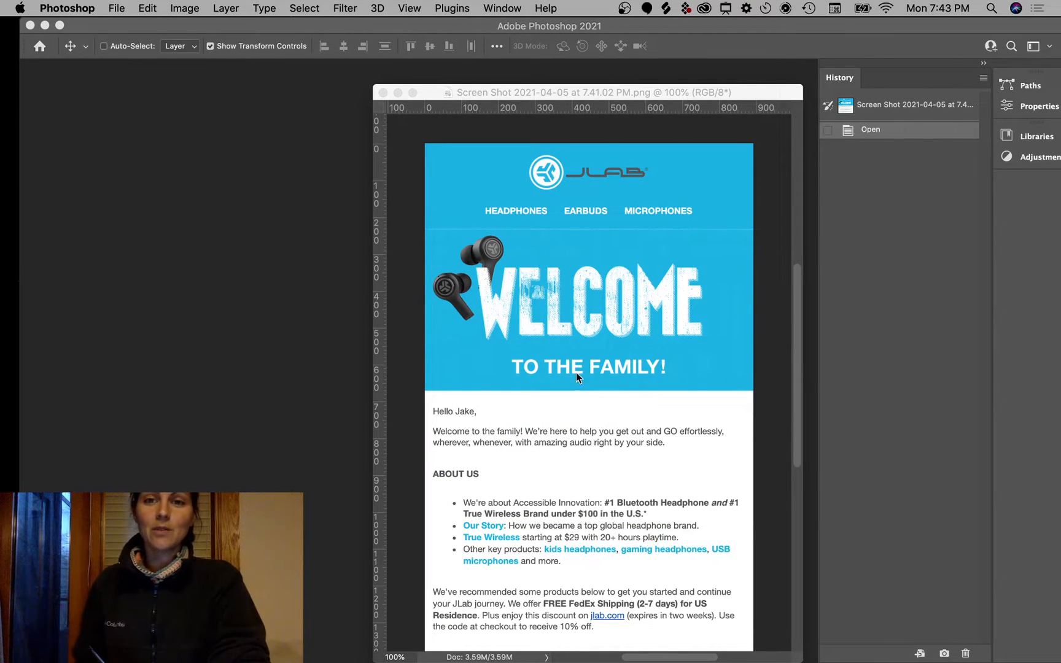
Step: Nudge the screenshot document window up slightly, then return to jlab.com in Chrome
left_click(661, 91)
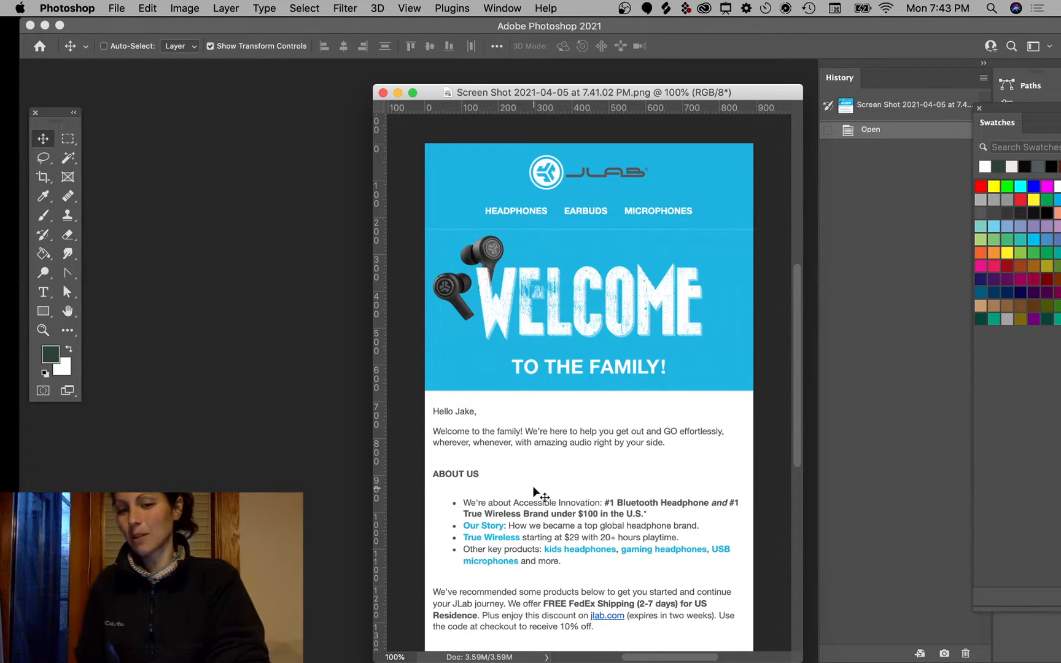
left_click_drag(635, 93, 634, 86)
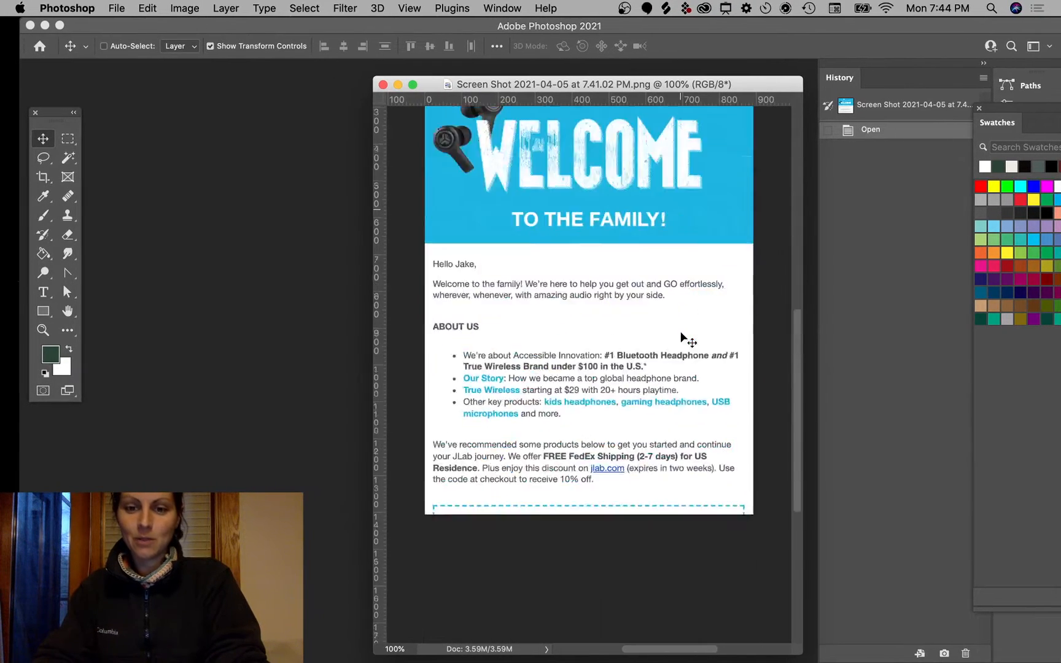
scroll(683, 341, "down", 5)
scroll(684, 344, "up", 7)
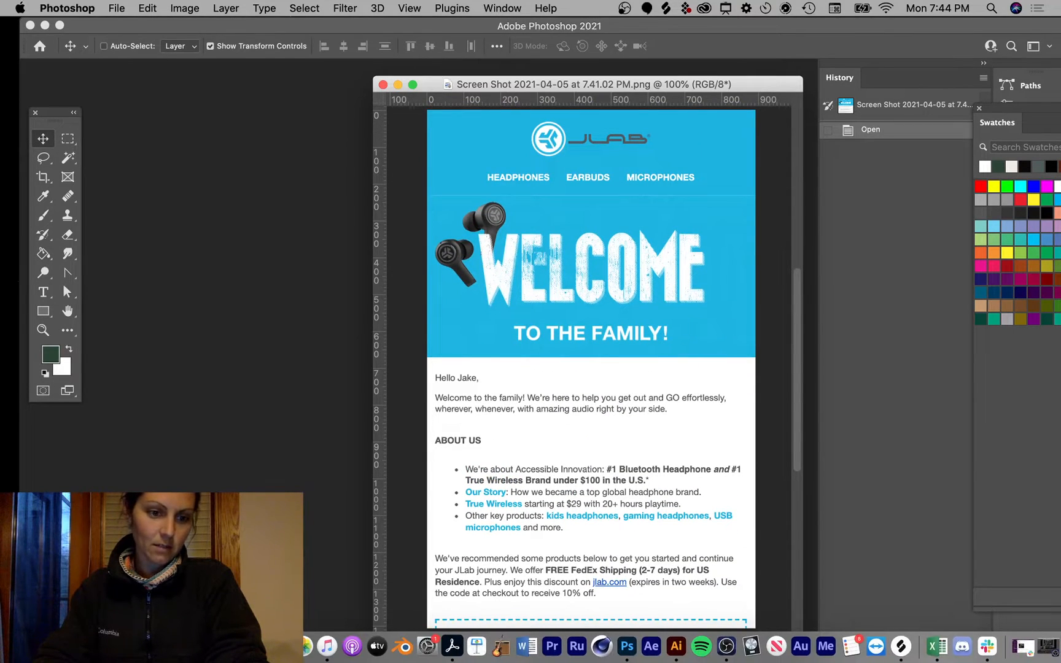
left_click(184, 644)
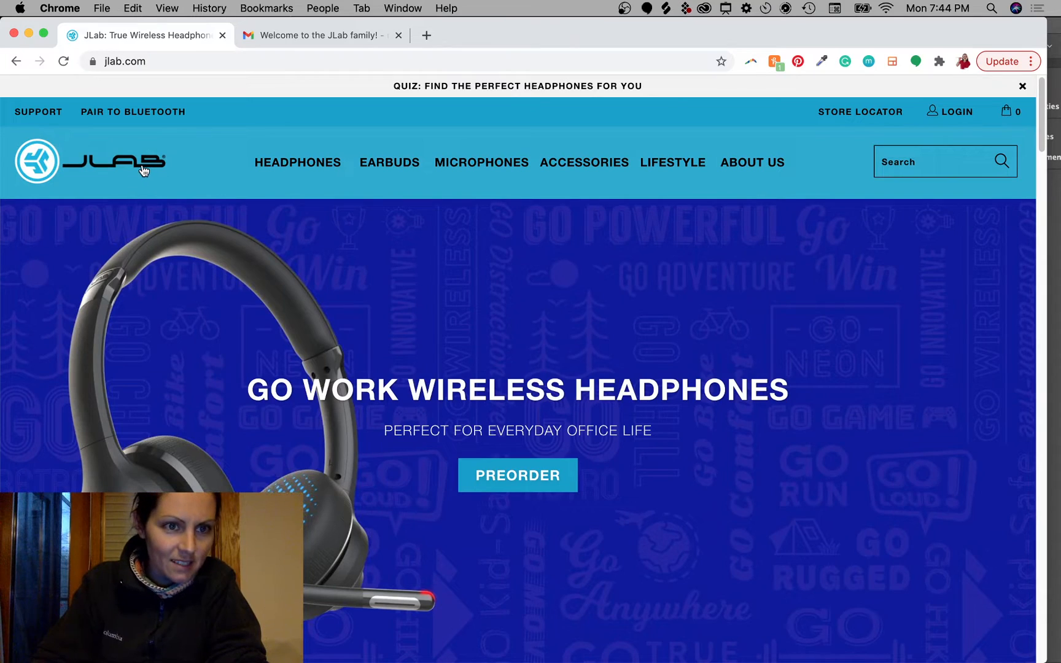
Step: Drag the JLab header logo out of jlab.com and save it onto the desktop
scroll(144, 171, "up", 5)
scroll(144, 171, "left", 3)
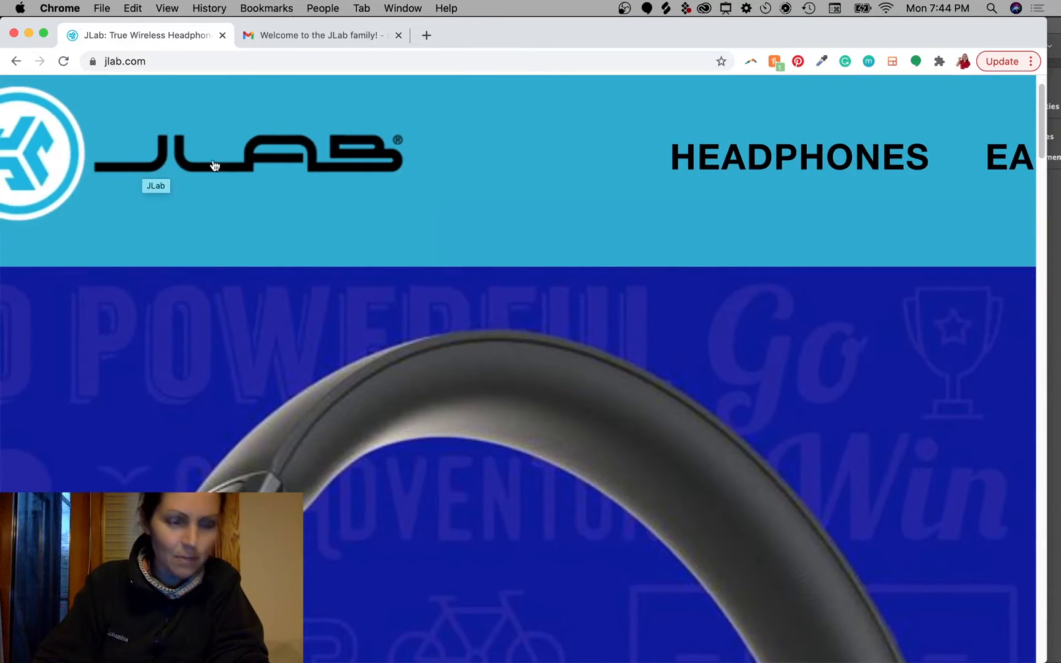
scroll(214, 165, "down", 5)
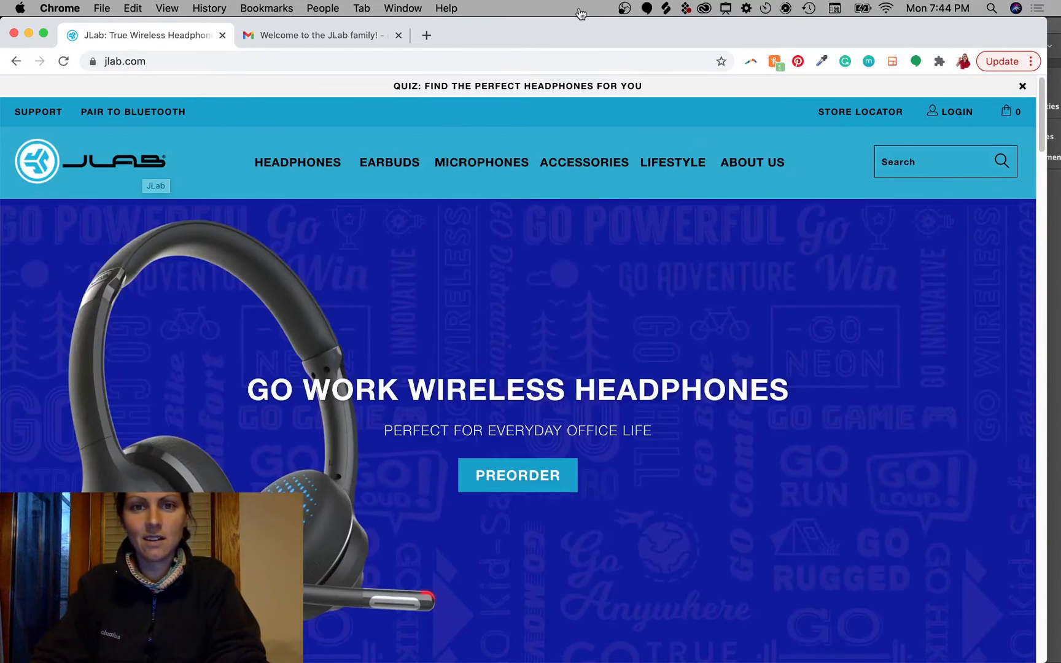
left_click_drag(585, 36, 593, 159)
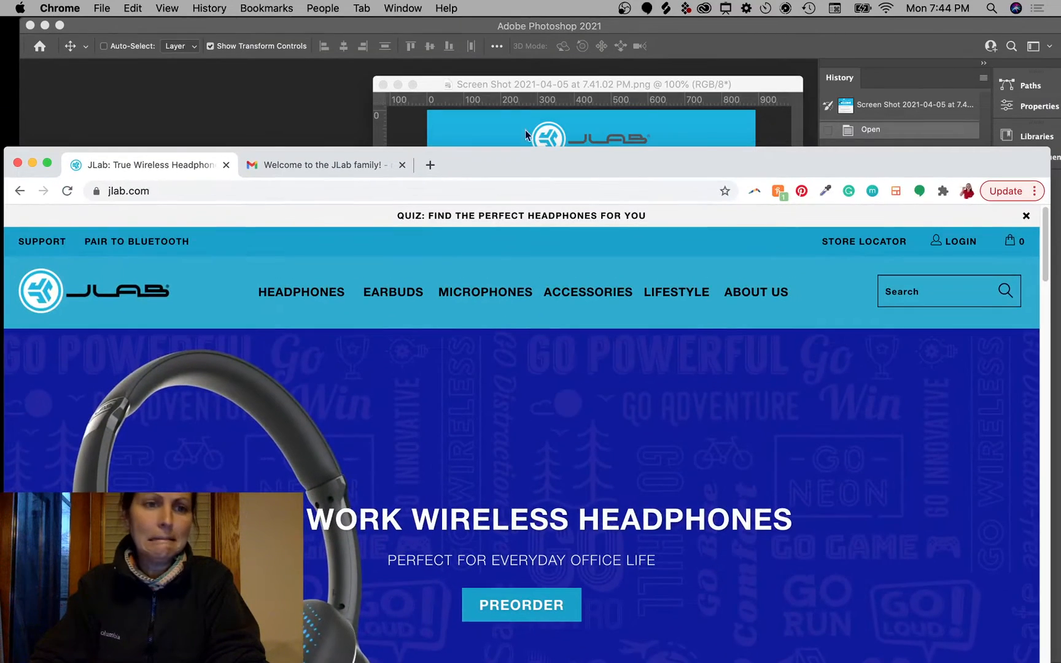
left_click_drag(125, 299, 533, 132)
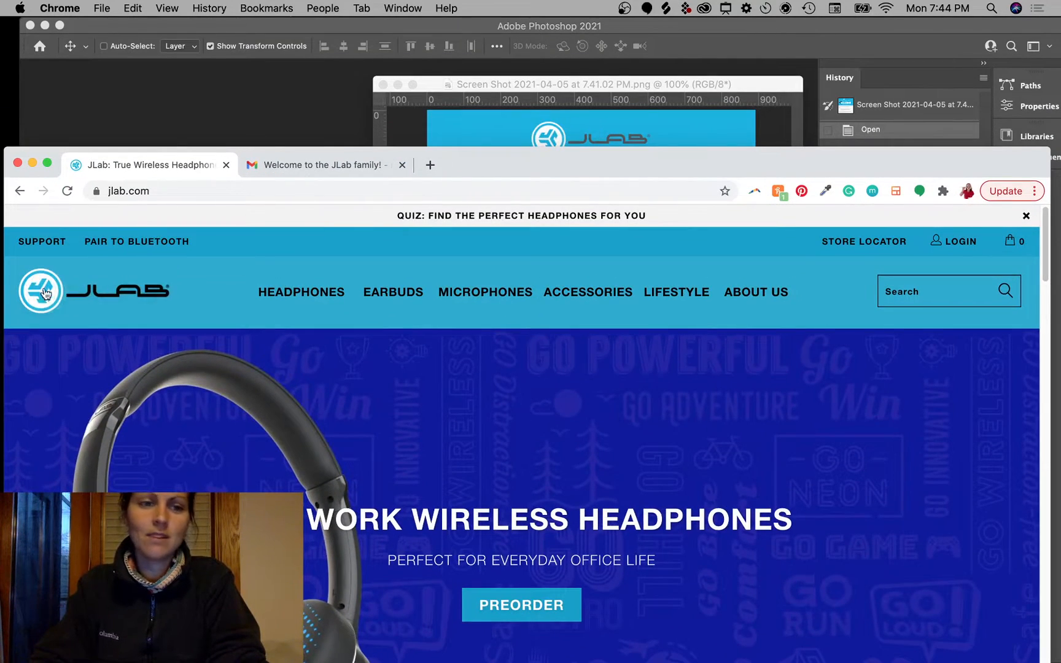
left_click_drag(51, 299, 467, 111)
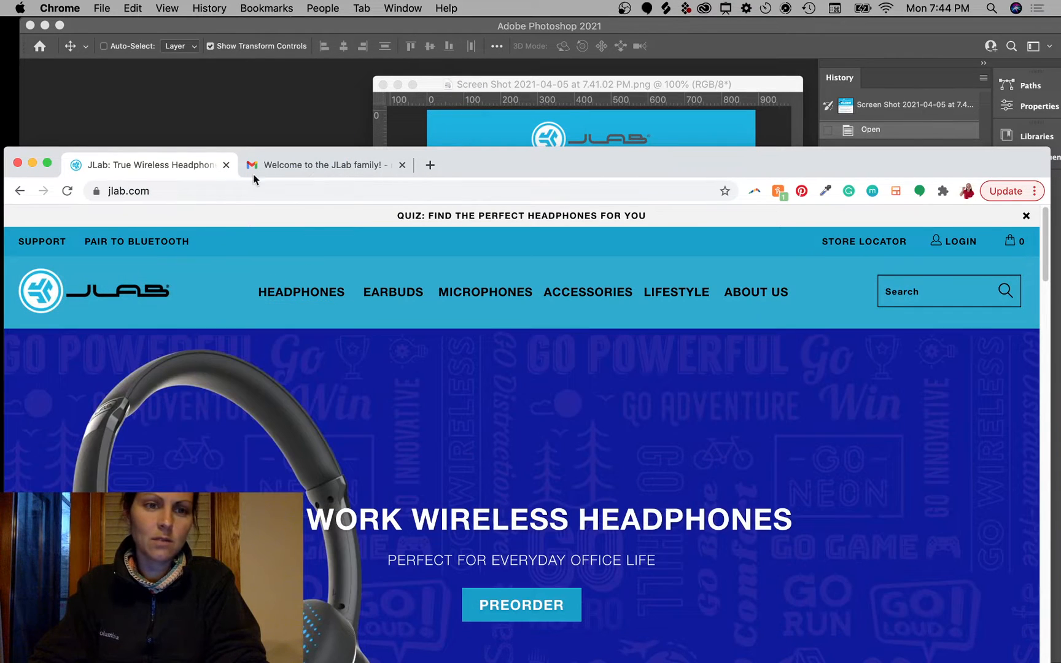
left_click_drag(40, 284, 654, 249)
key("F11")
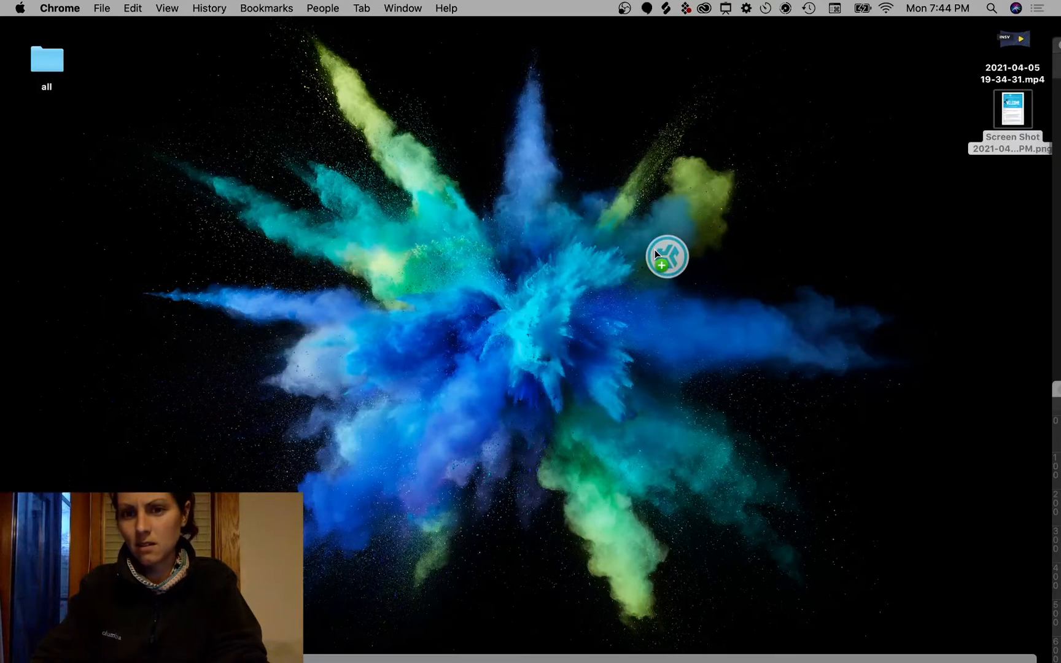
key("F11")
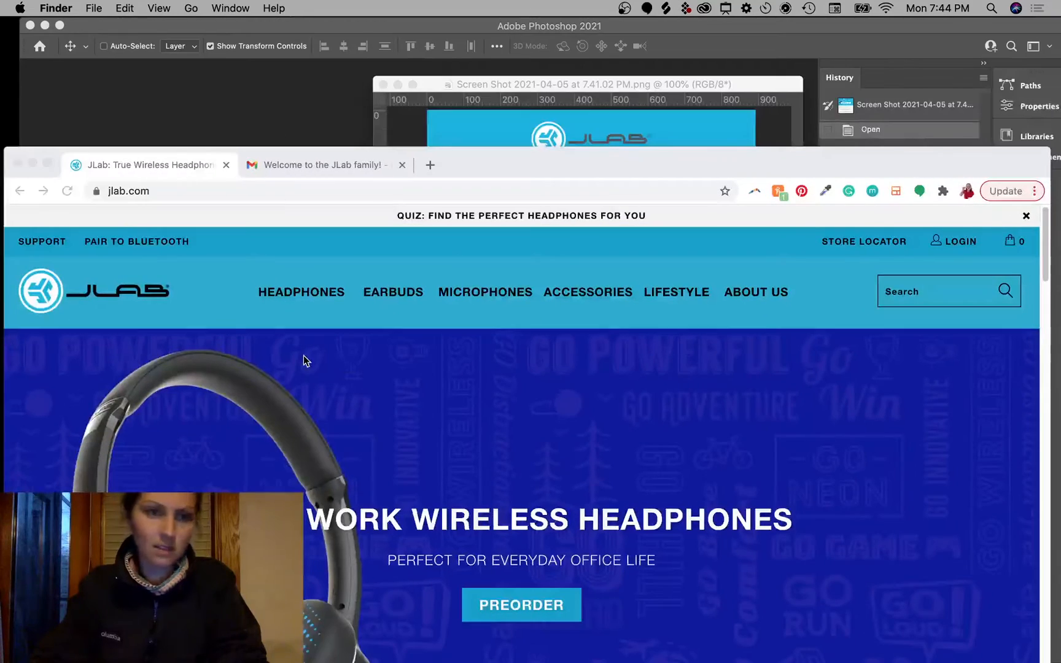
left_click_drag(610, 163, 622, 44)
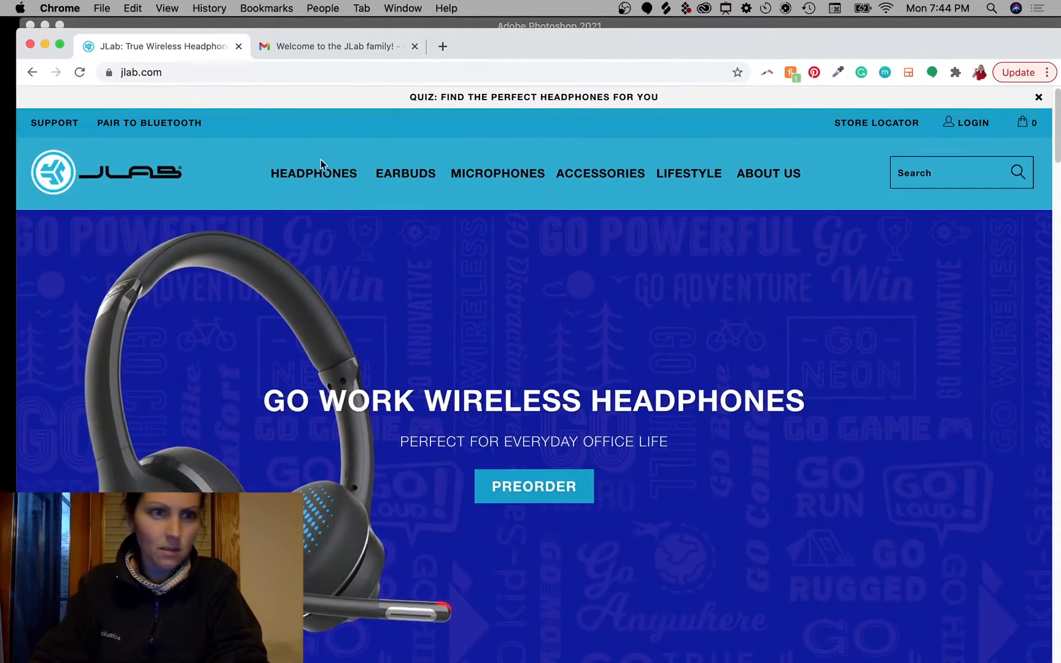
Step: Copy the JLab logo's image address and open a new browser tab
right_click(46, 177)
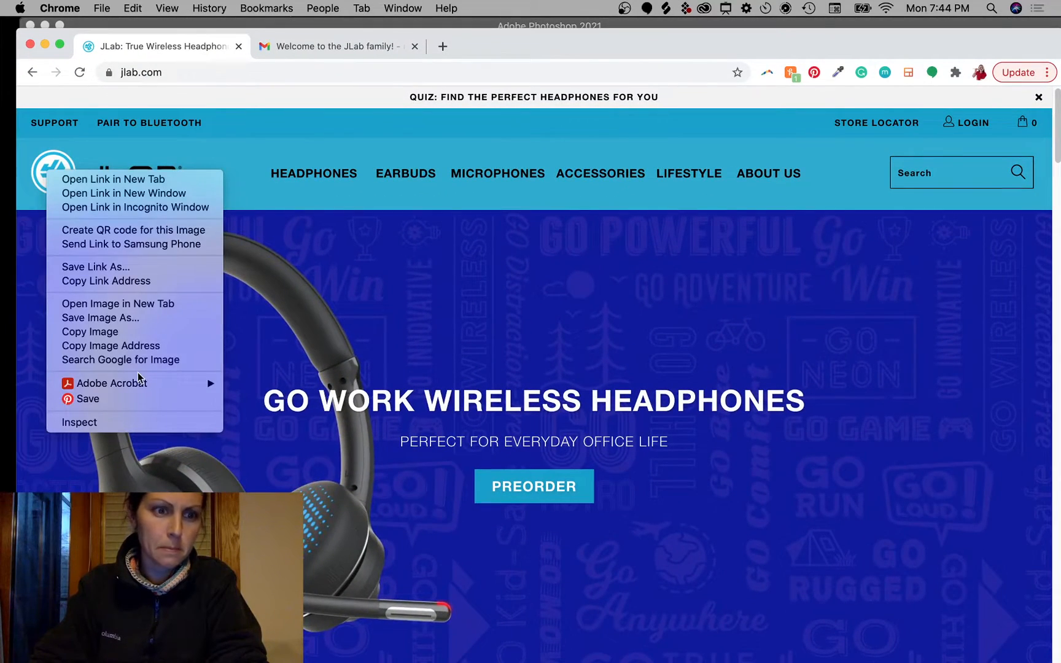
left_click(88, 346)
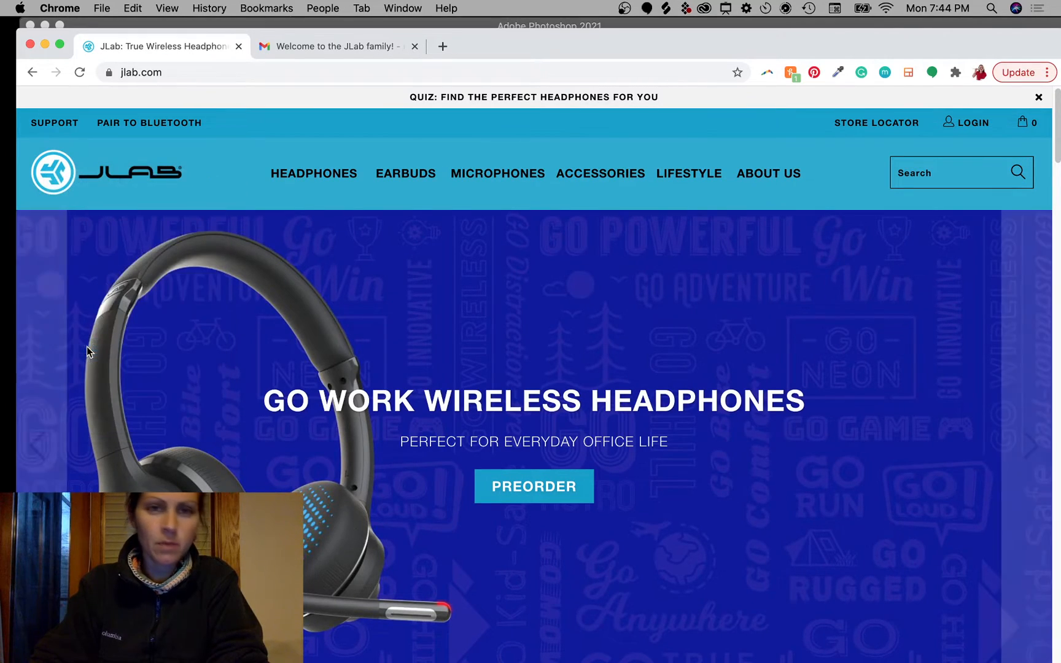
left_click(442, 46)
key("super+v")
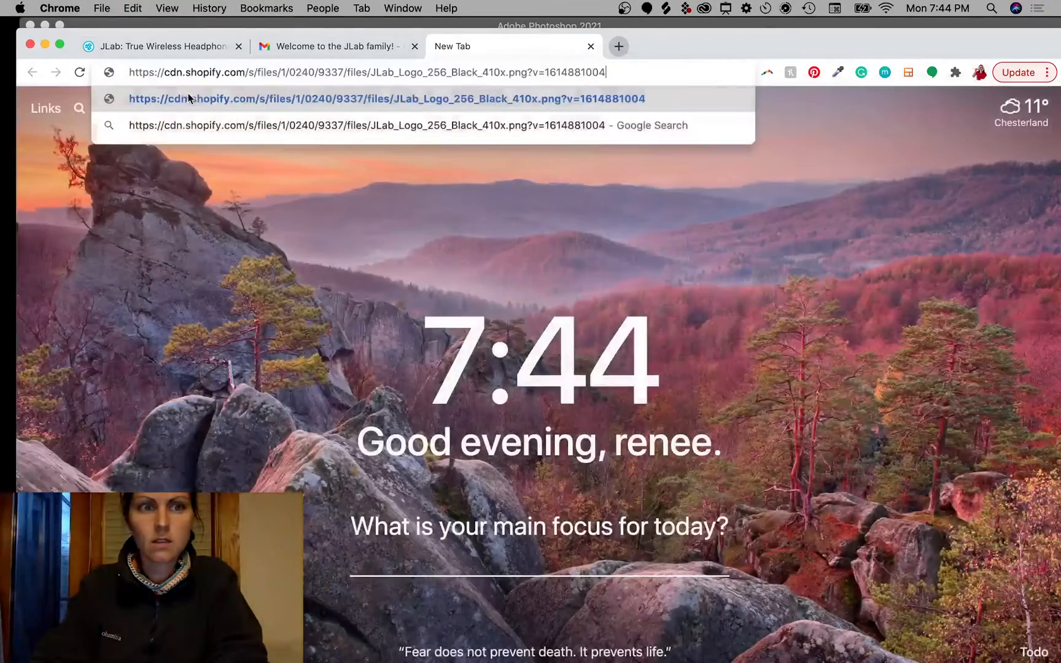
key("Return")
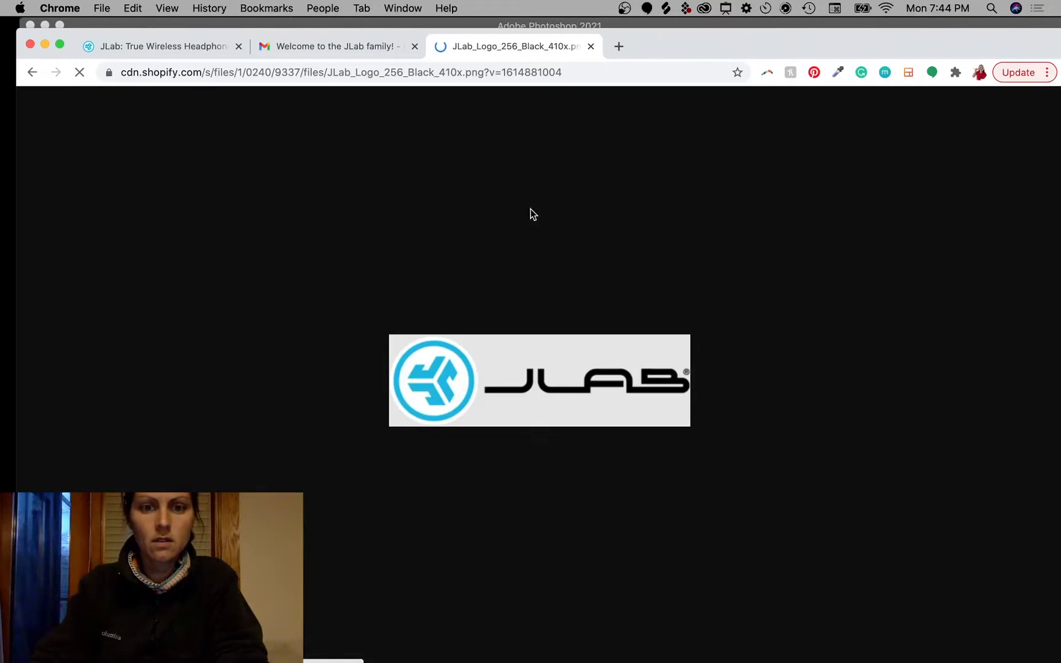
left_click_drag(446, 398, 712, 493)
left_click(497, 73)
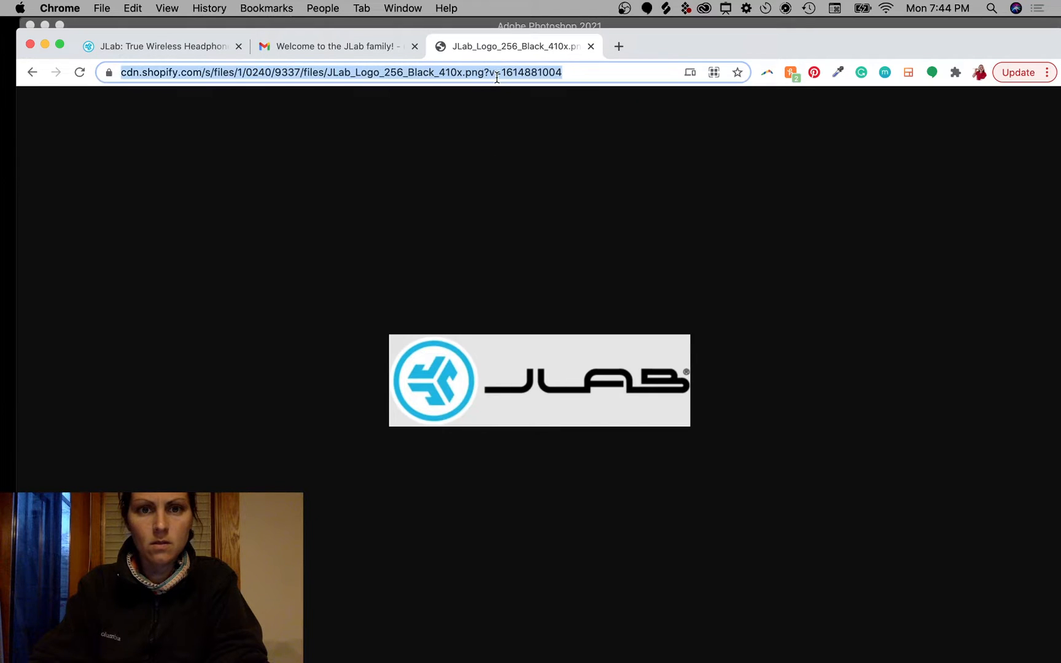
left_click_drag(652, 72, 528, 73)
key("BackSpace")
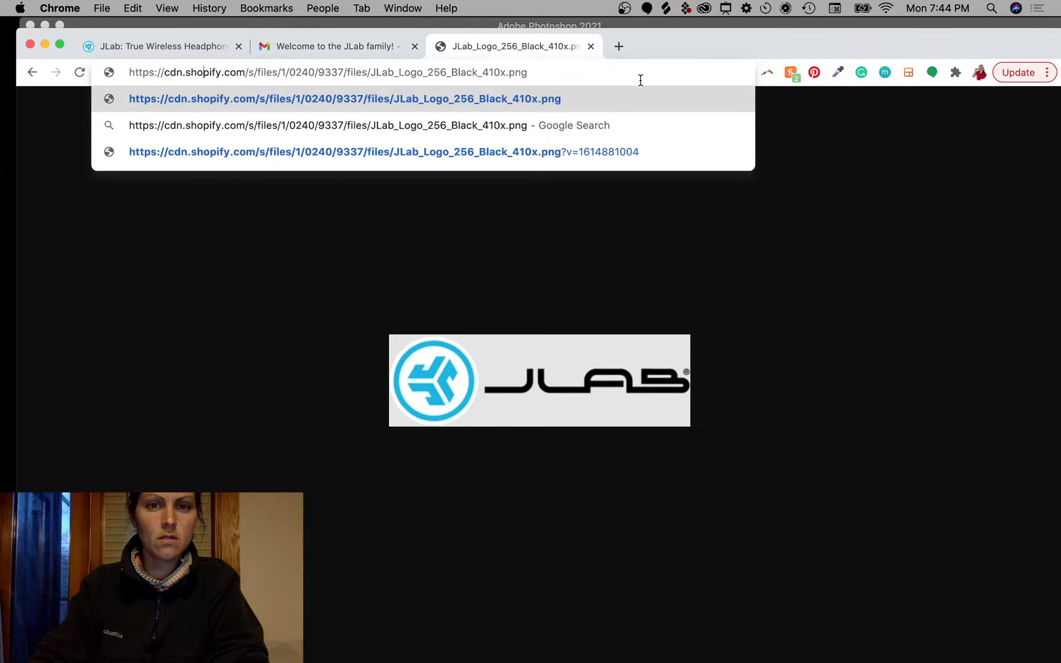
key("Return")
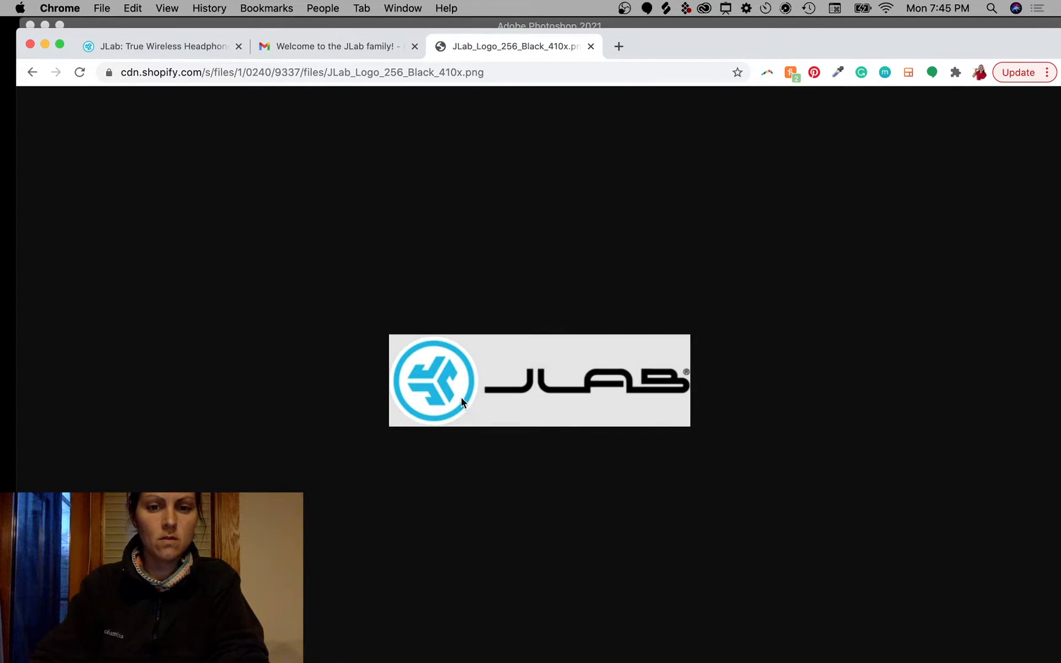
Step: Save the logo image to the Desktop as JLab_Logo_256_Black_410x.png
left_click_drag(461, 402, 682, 457)
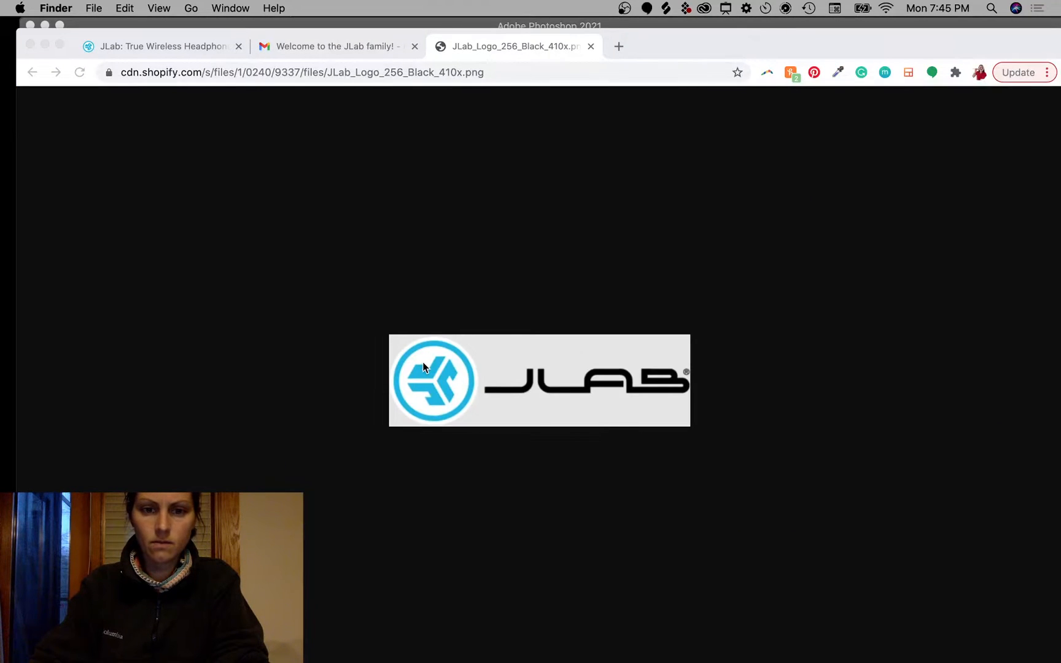
right_click(422, 362)
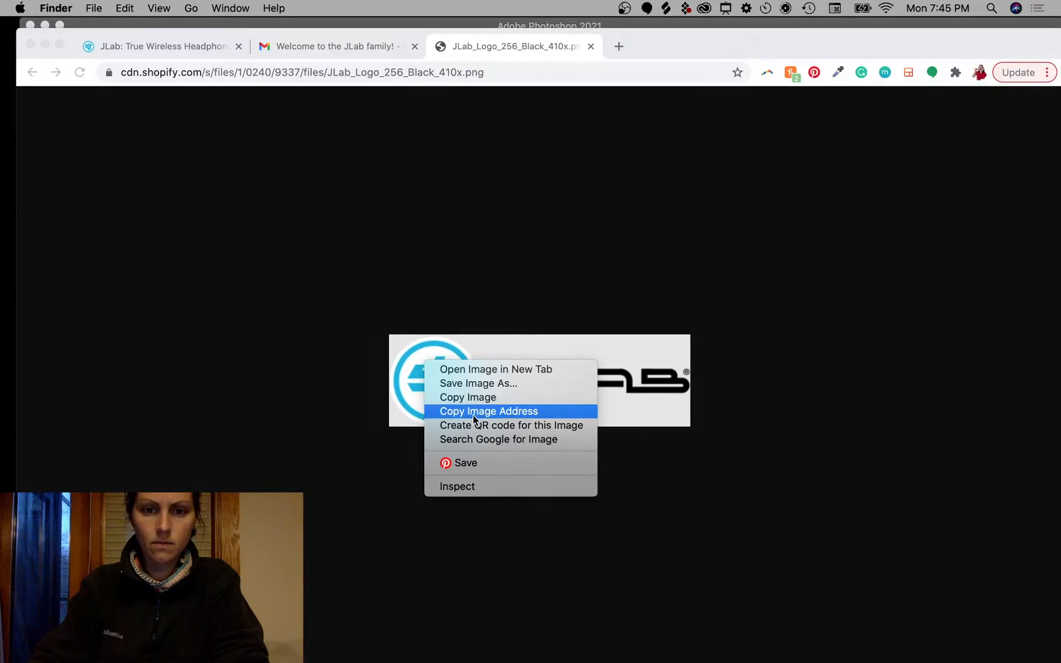
left_click(469, 382)
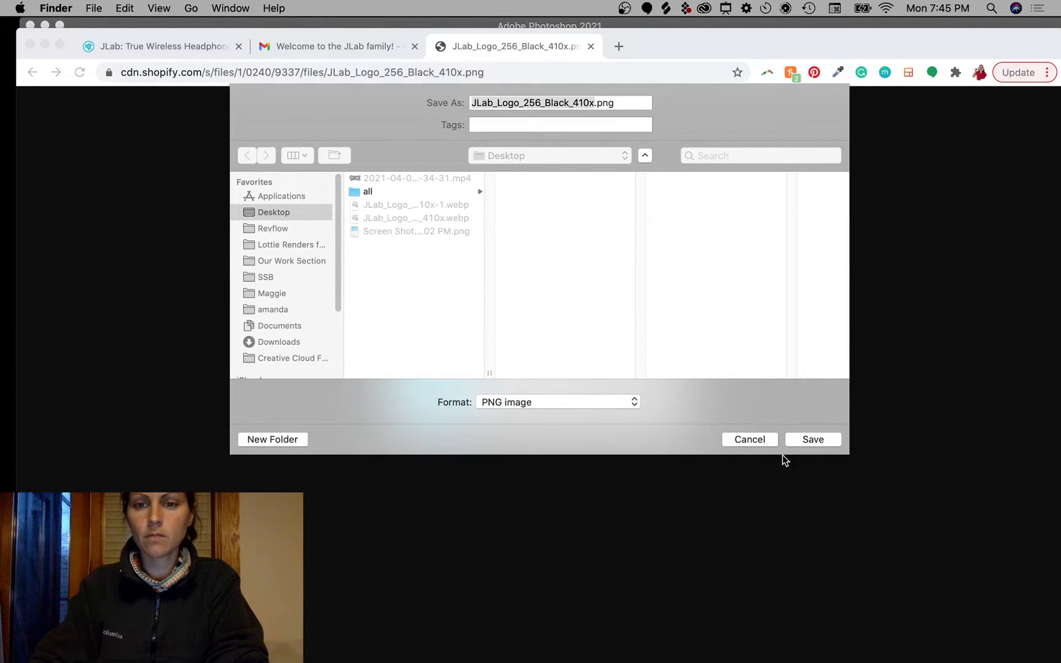
left_click(814, 439)
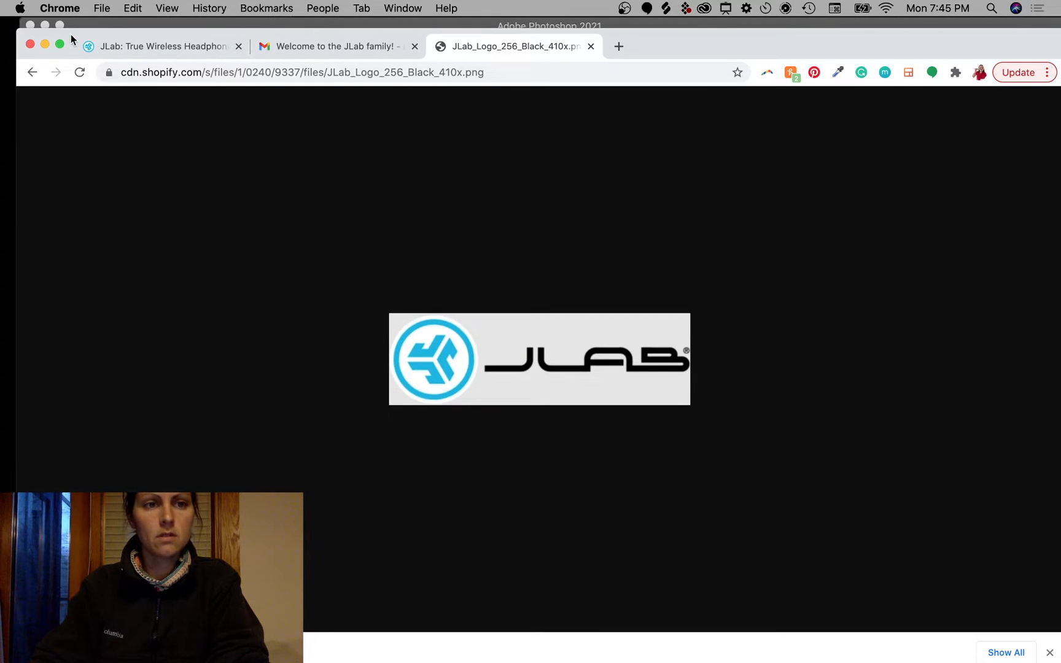
Step: Bring the Photoshop document forward and switch to the Essentials (Default) workspace
left_click_drag(71, 35, 70, 359)
left_click(203, 291)
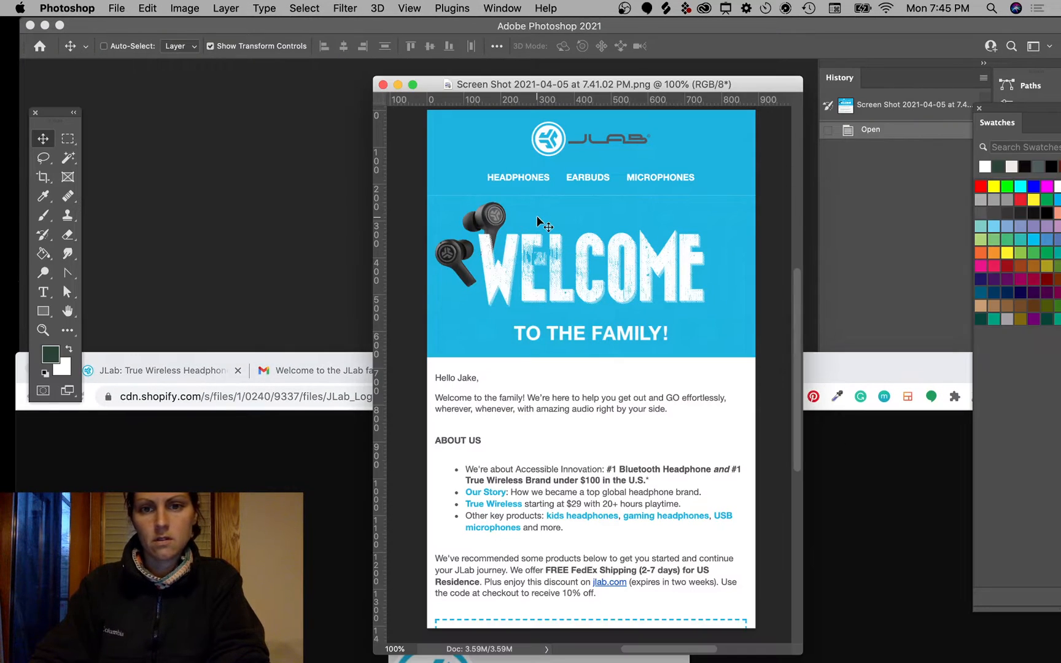
left_click(752, 130)
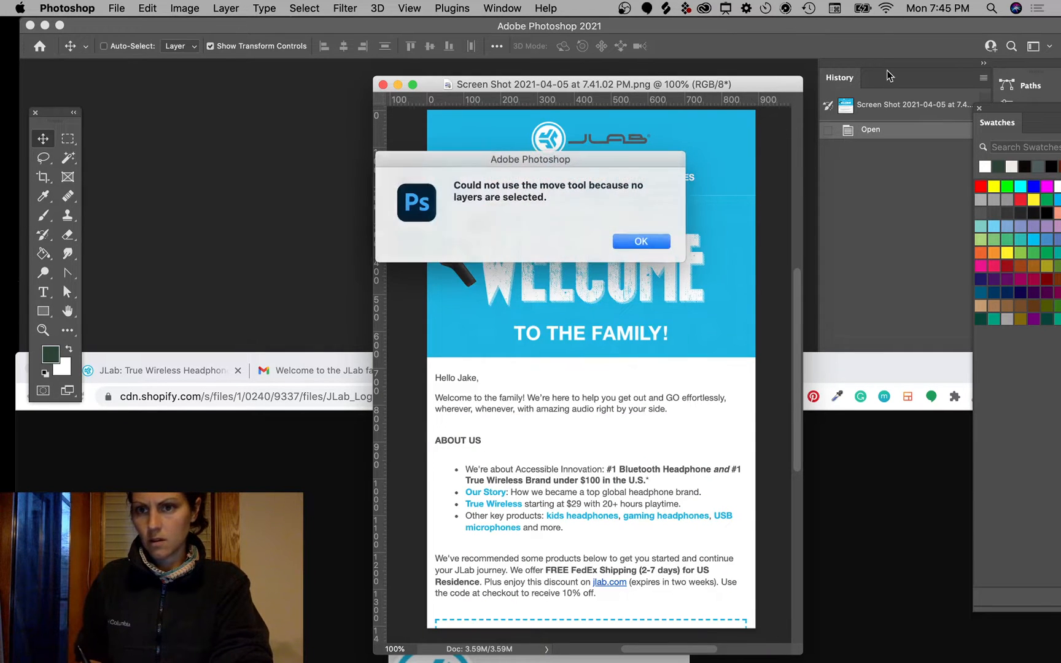
key("Return")
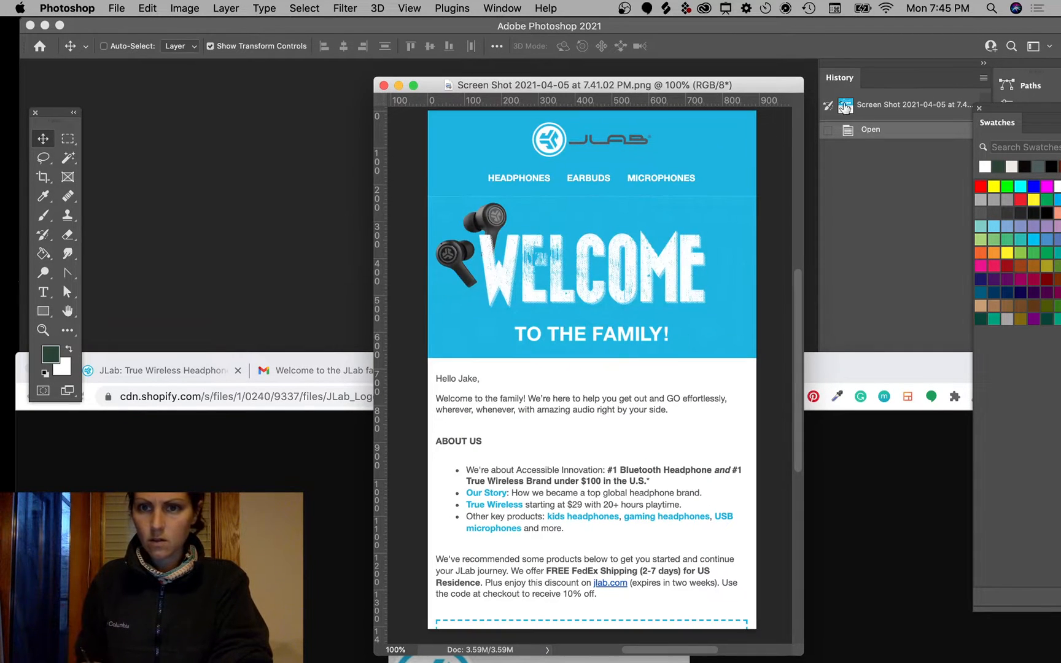
left_click(500, 8)
mouse_move(519, 39)
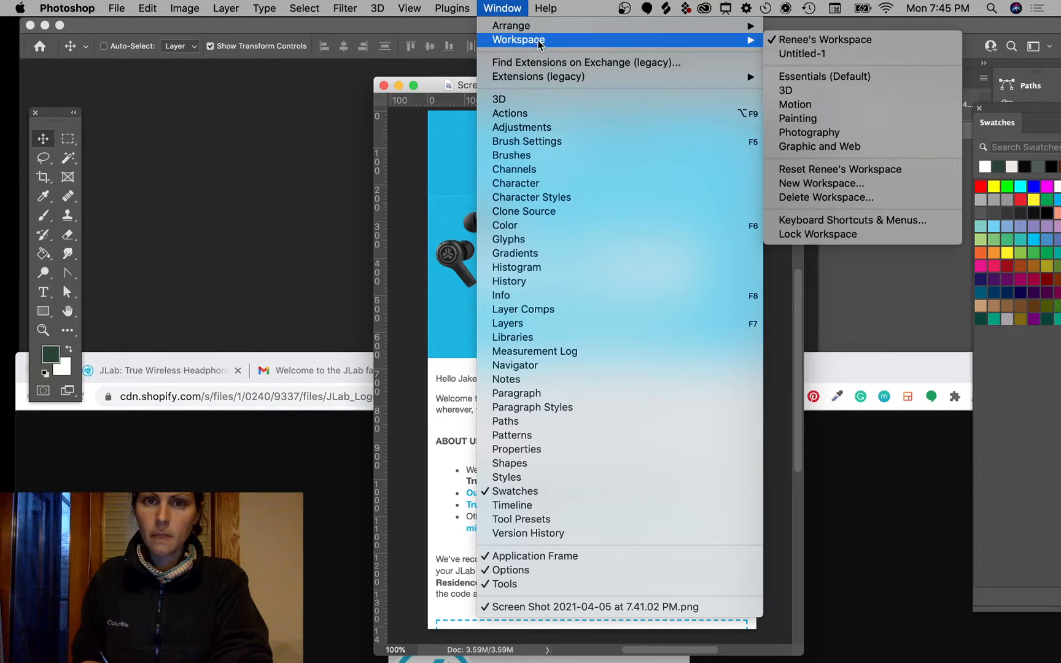
left_click(824, 76)
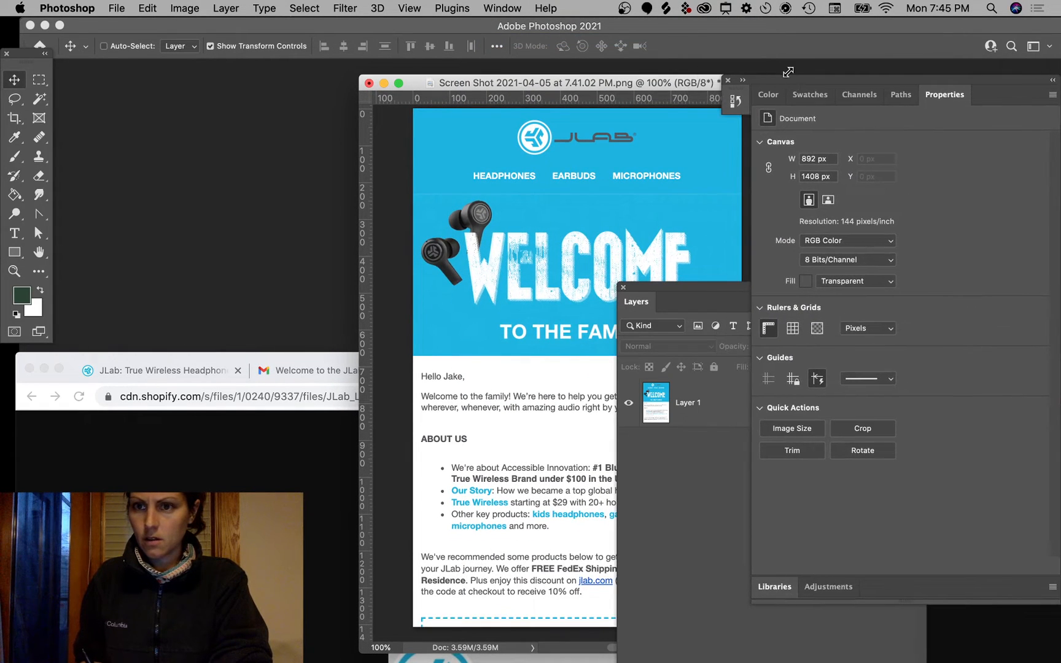
Step: Rearrange the History and Layers panels, widening, moving and docking them around the canvas
left_click(742, 81)
left_click(743, 81)
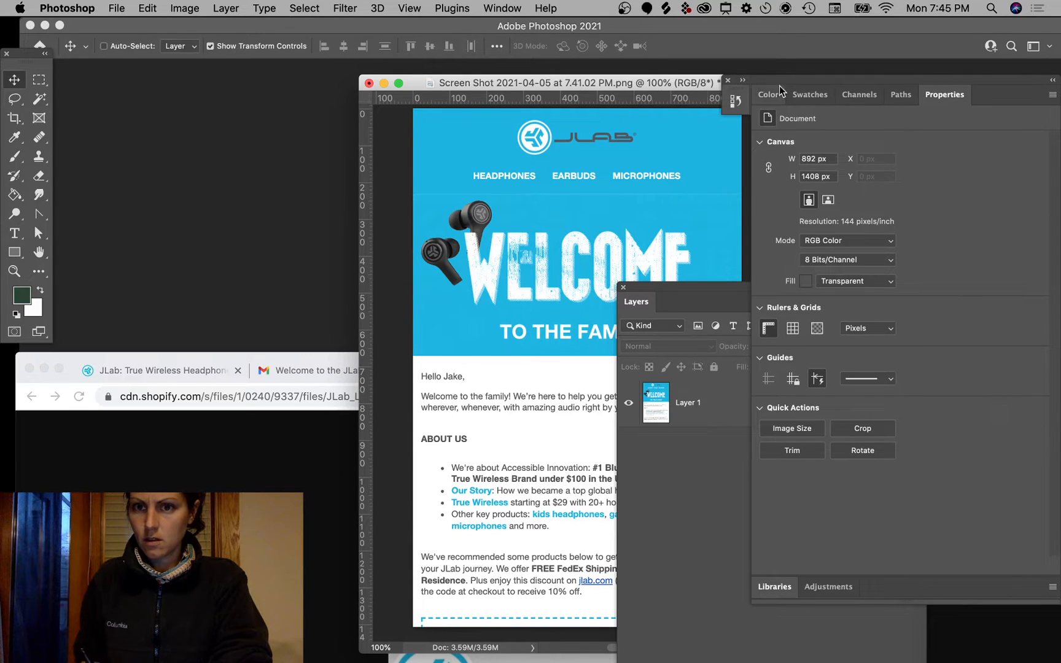
left_click_drag(750, 165, 907, 170)
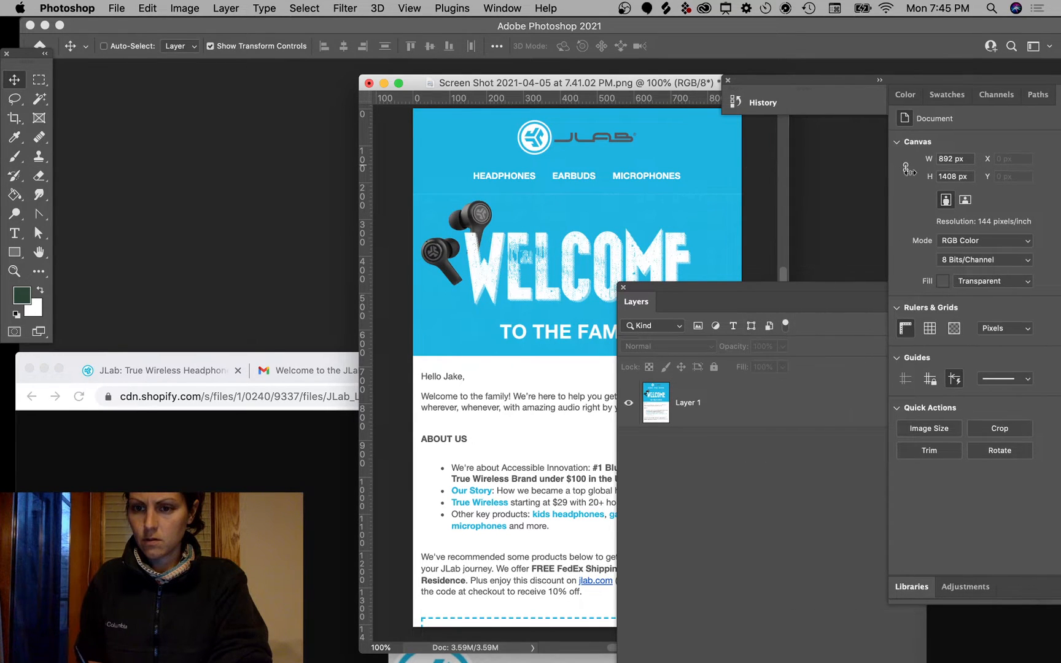
left_click_drag(737, 305, 689, 212)
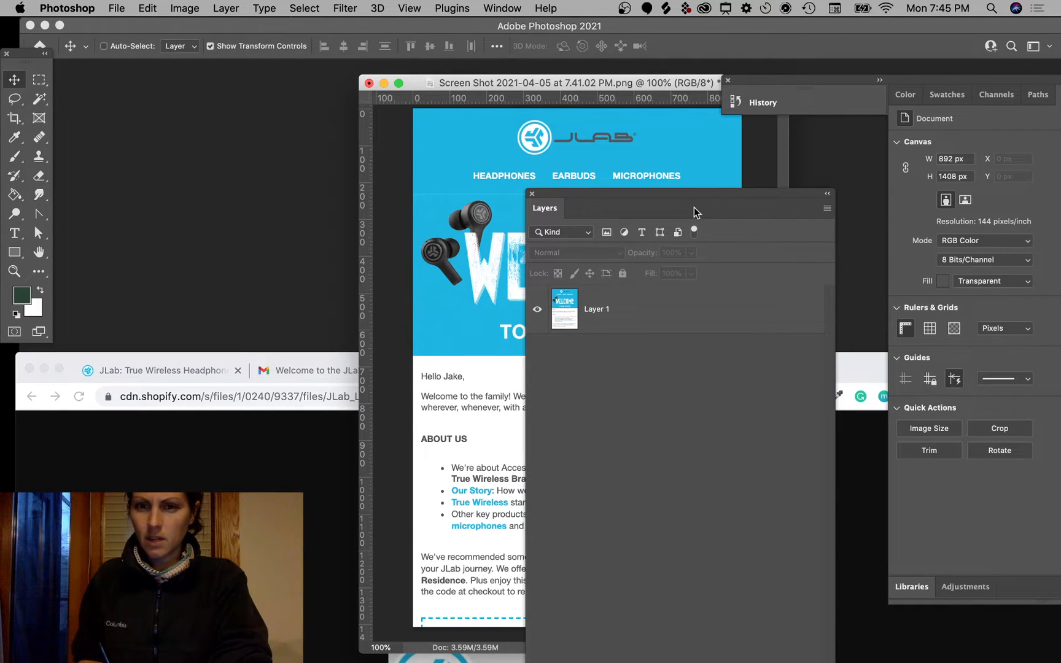
left_click_drag(695, 198, 632, 190)
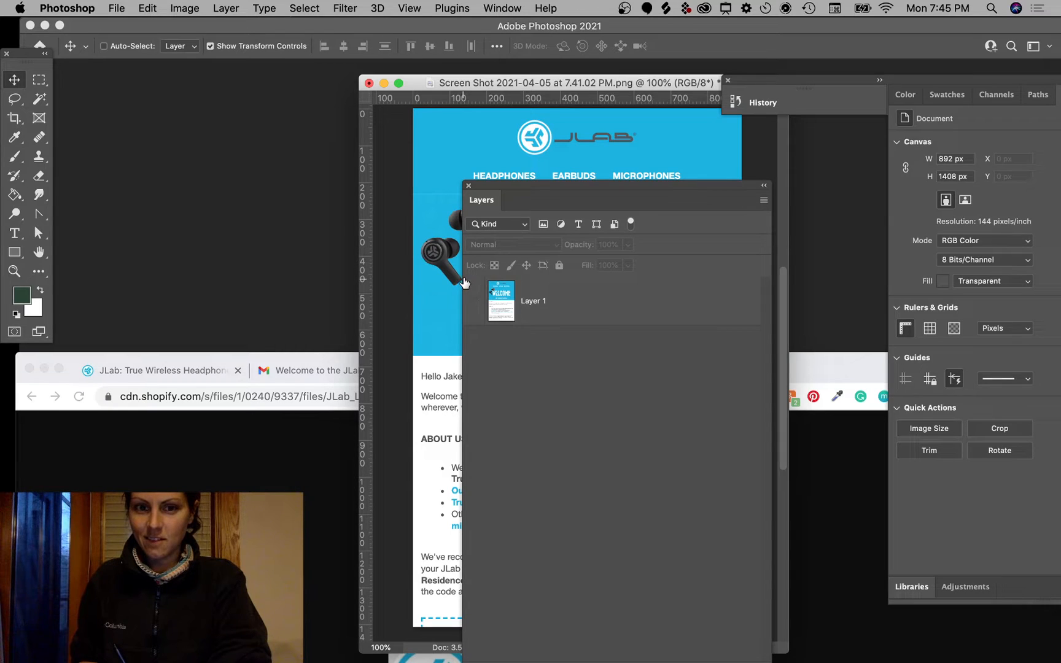
left_click(472, 300)
left_click(468, 300)
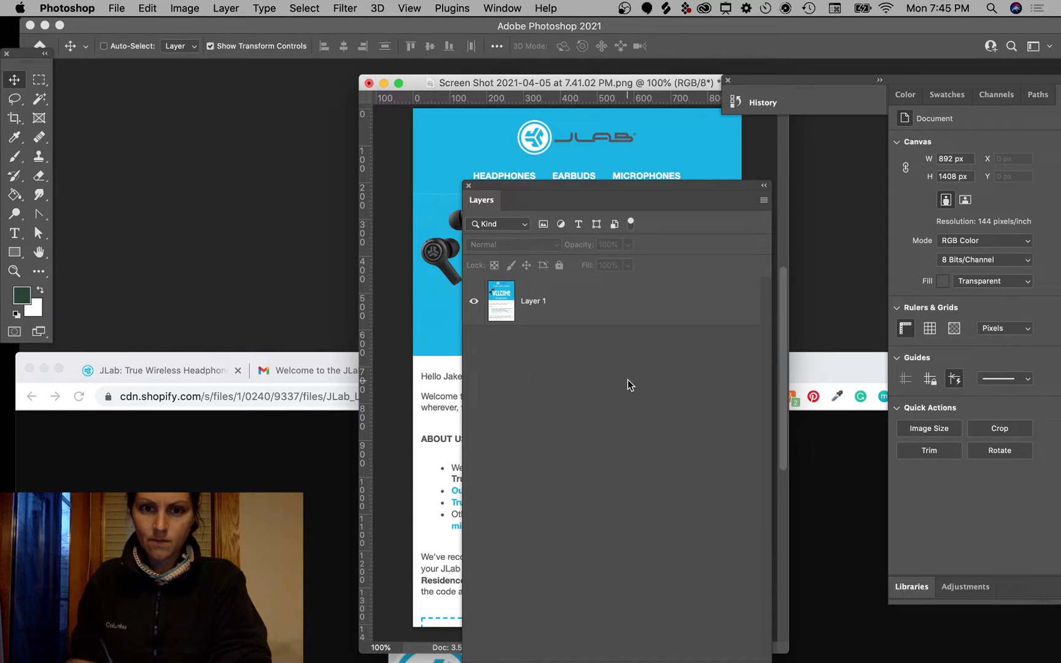
left_click_drag(462, 209, 657, 246)
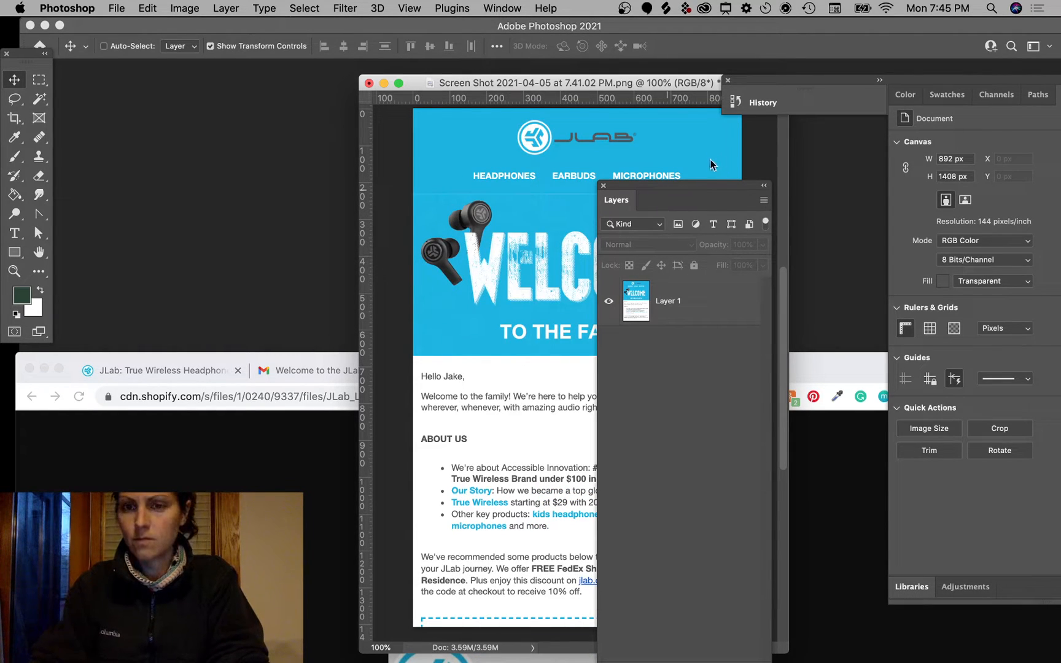
left_click_drag(706, 190, 896, 93)
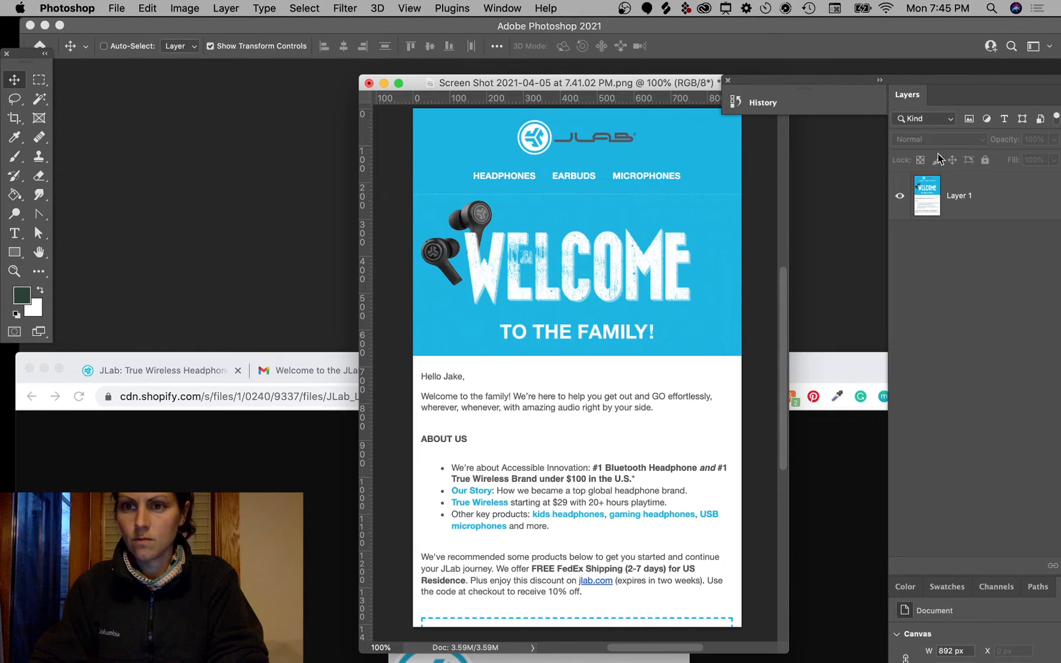
left_click(729, 82)
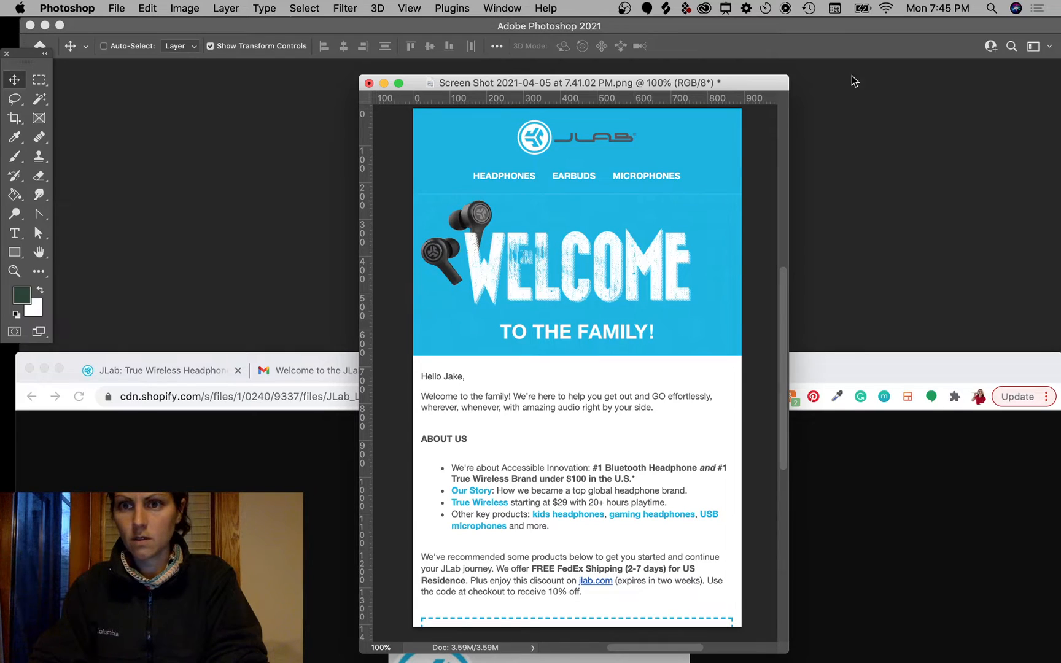
Step: Combine History and Layers into one tabbed panel, narrow it, and select Layer 1
left_click(546, 8)
mouse_move(504, 4)
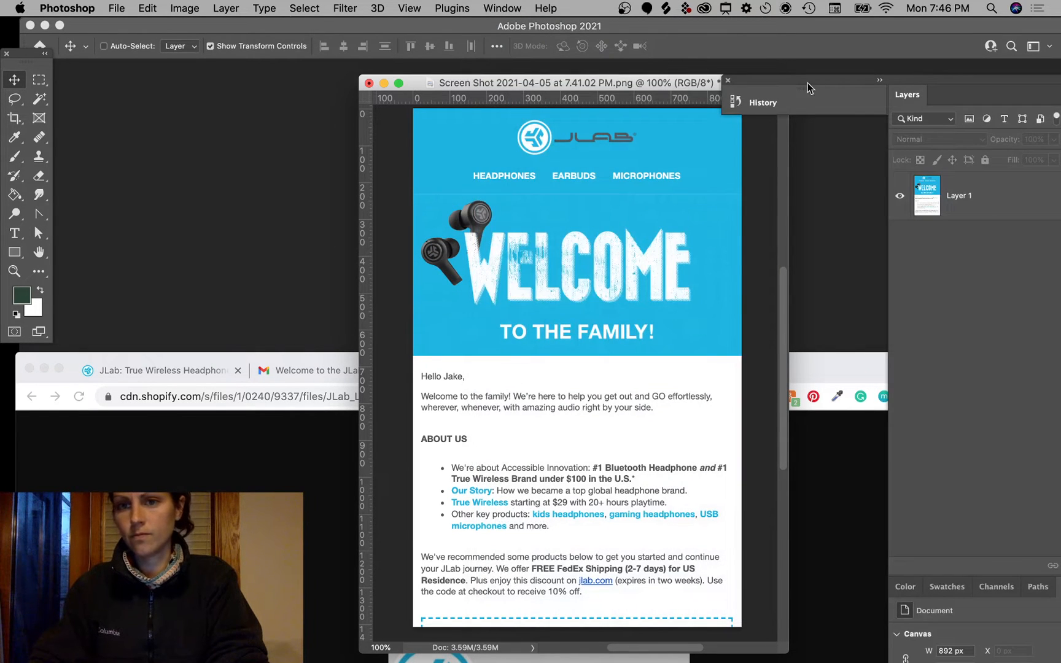
left_click_drag(782, 83, 759, 99)
left_click(791, 89)
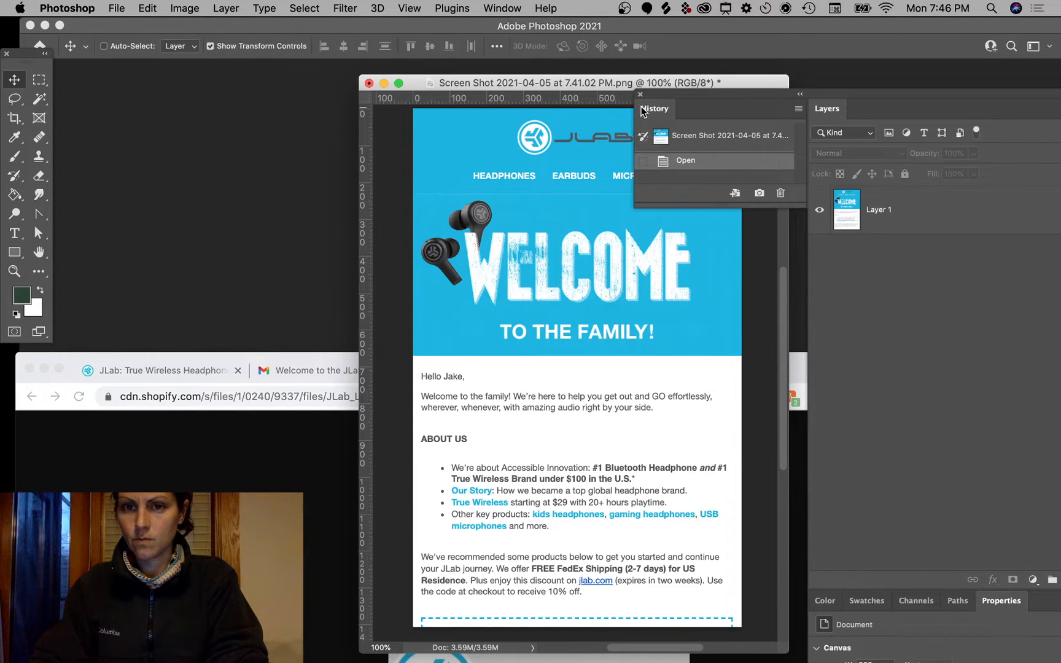
left_click_drag(641, 112, 900, 93)
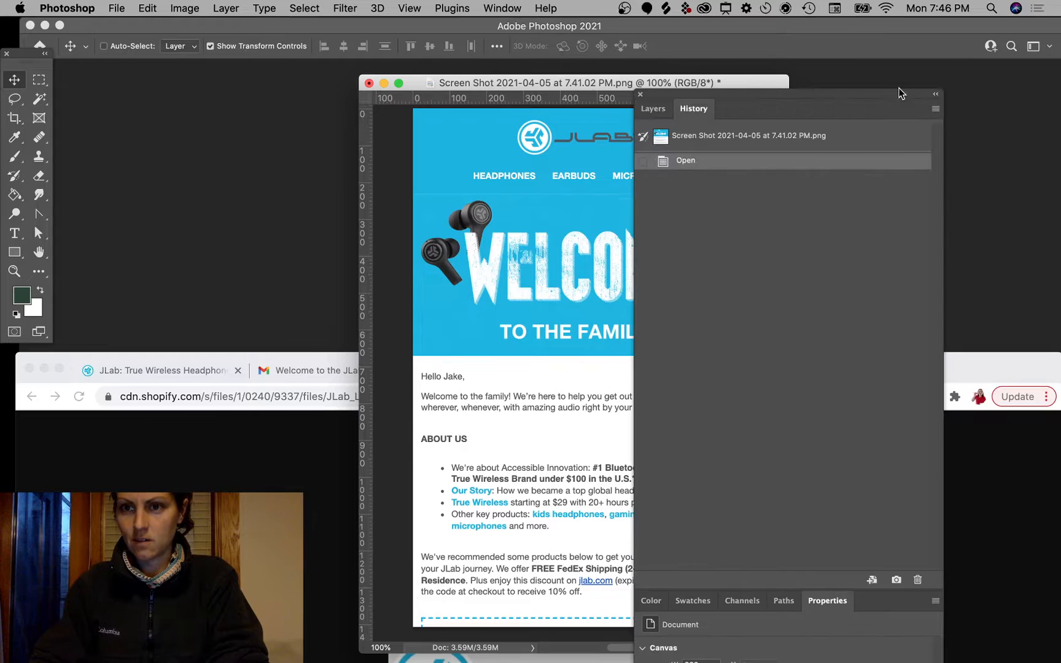
left_click(654, 109)
left_click_drag(633, 108, 926, 81)
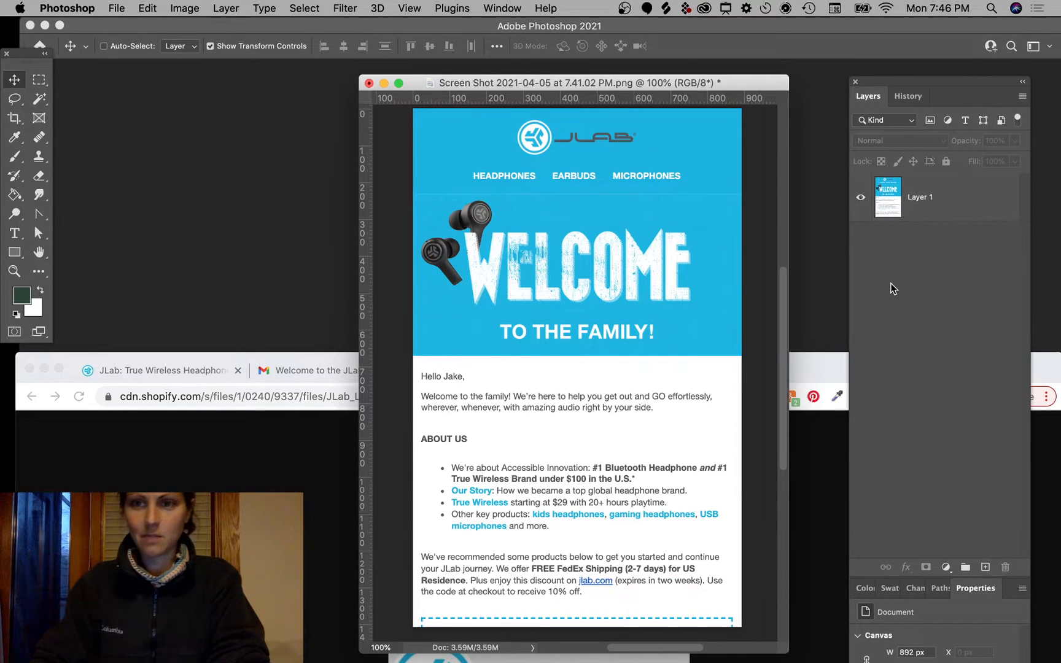
left_click(970, 207)
Step: Copy a thin blue band above the navigation links to Layer 2 and stretch it down over them
key("m")
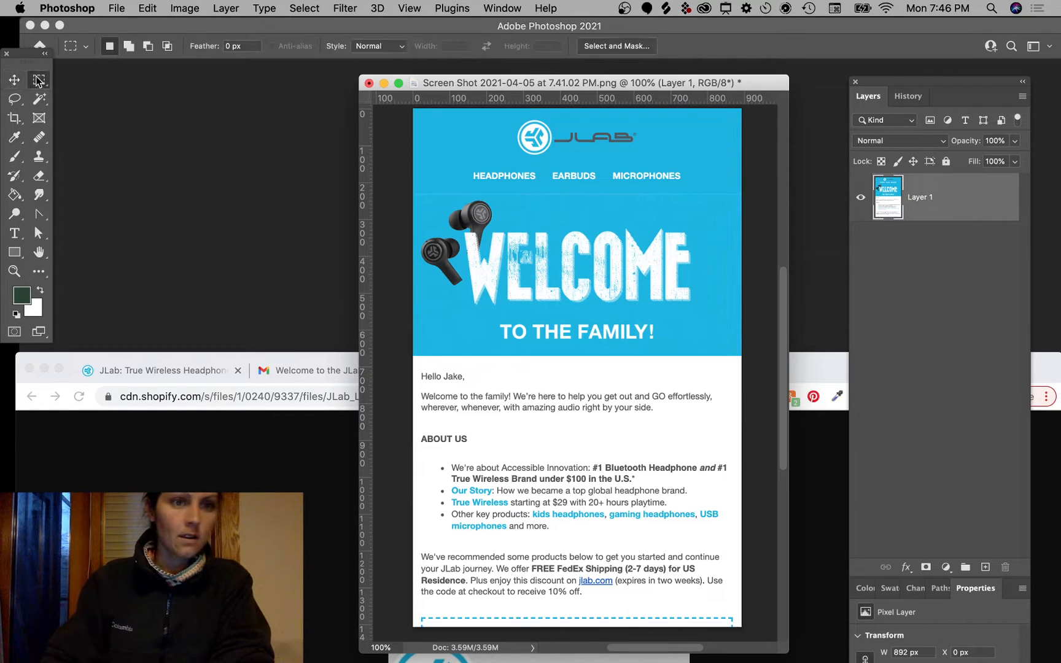
left_click_drag(413, 158, 753, 164)
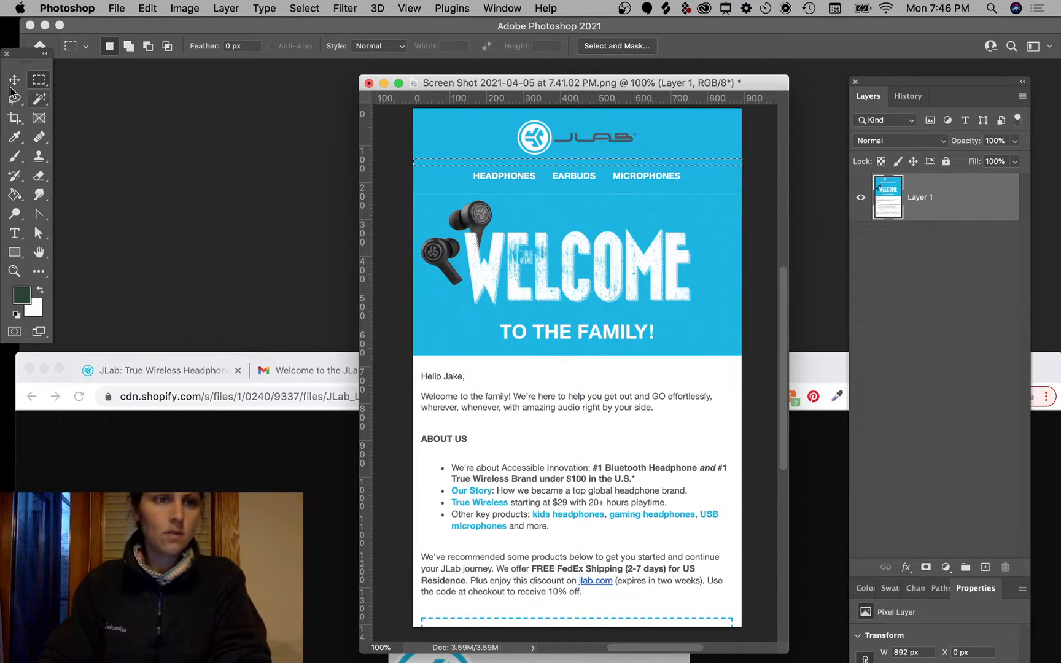
key("v")
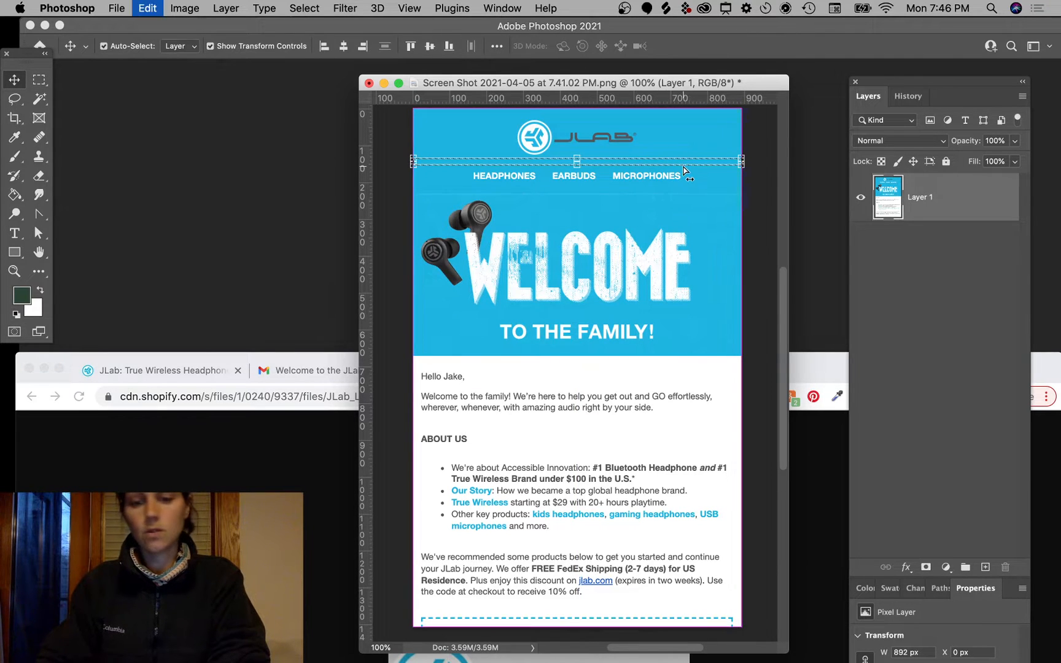
key("ctrl+j")
left_click_drag(577, 164, 589, 204)
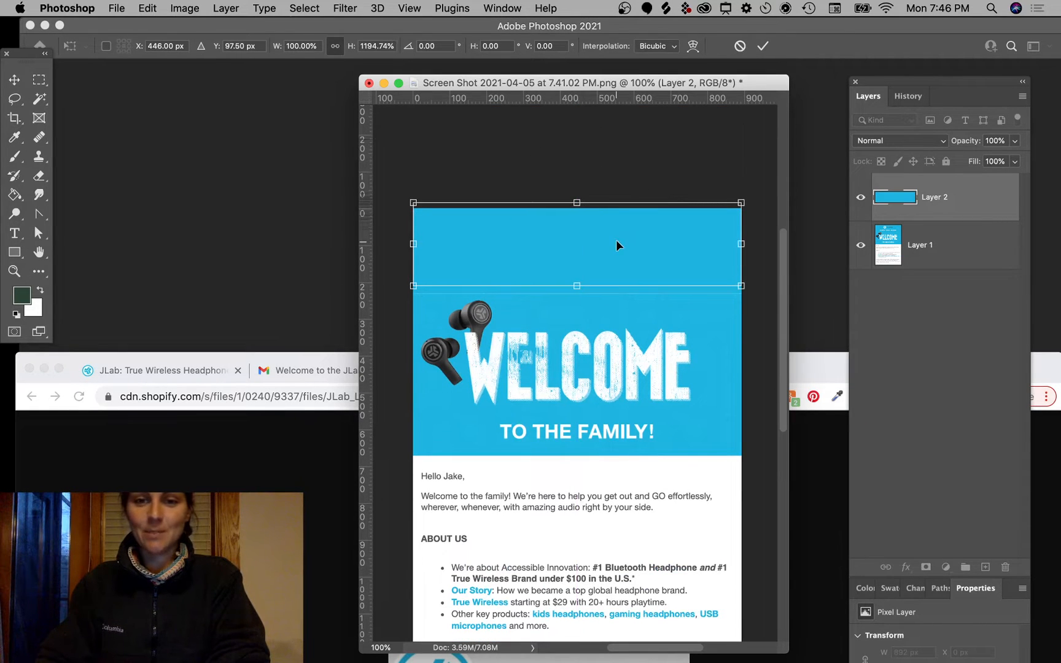
key("Return")
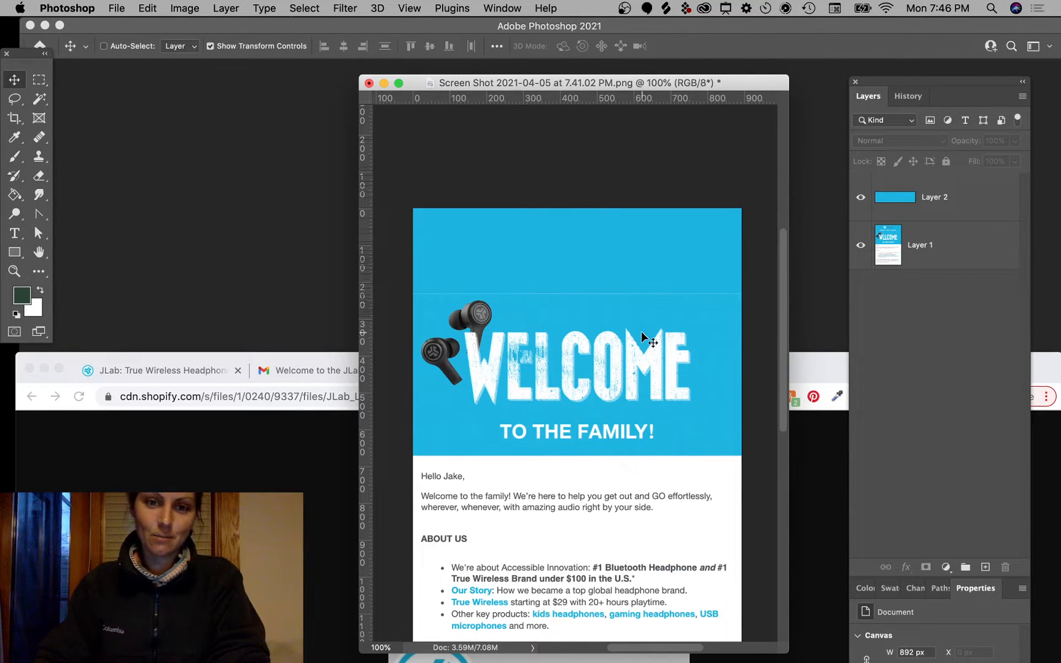
Step: Place the saved JLab logo PNG from the desktop at the top of the banner
left_click(285, 489)
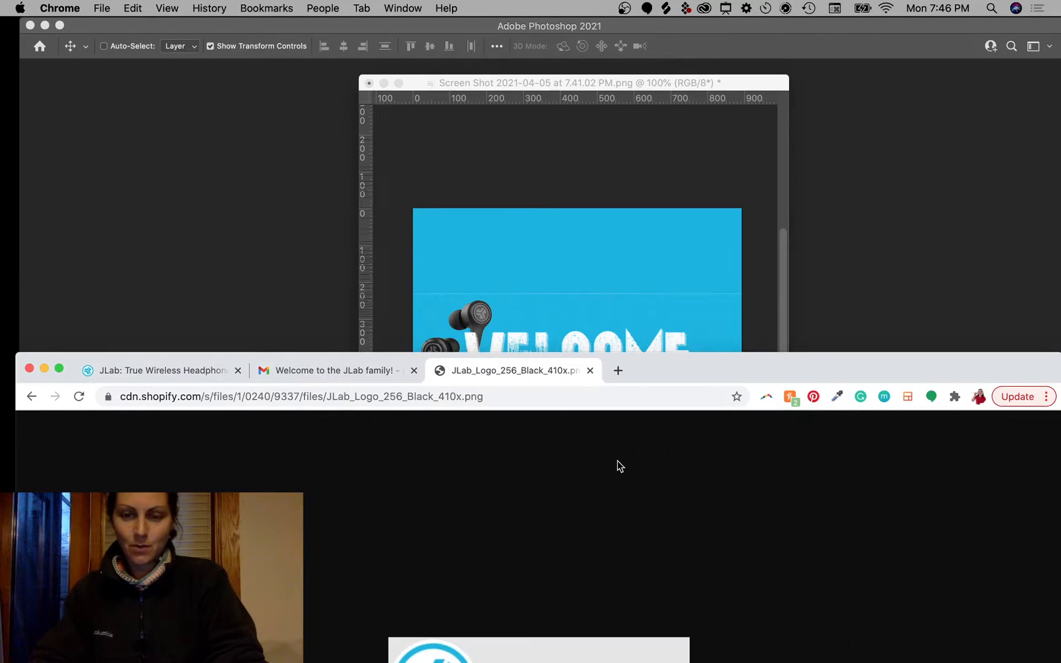
key("F11")
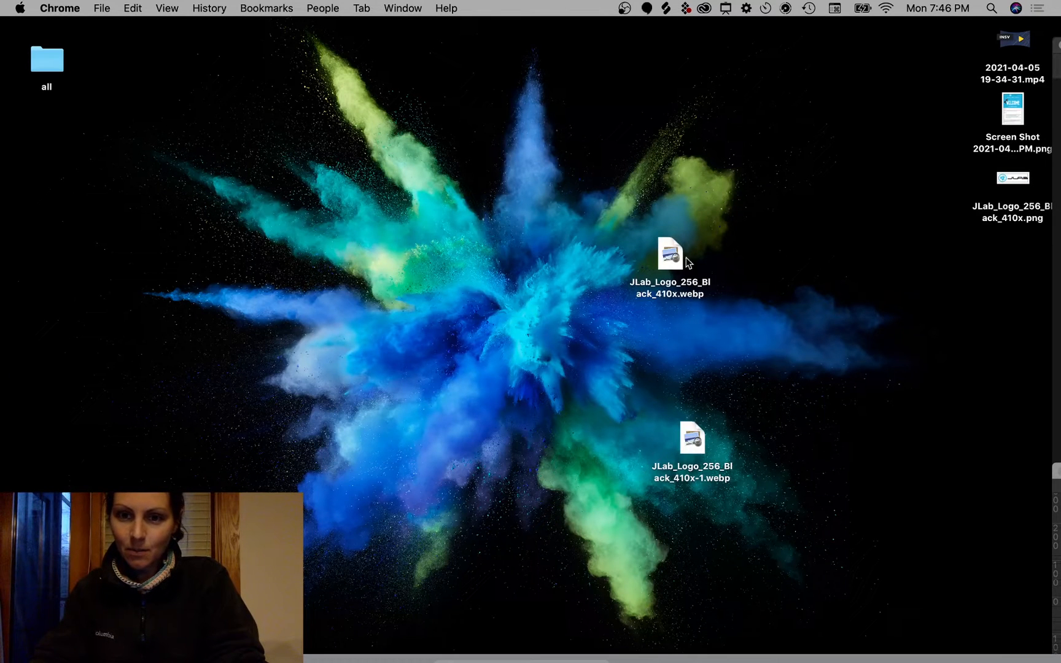
left_click_drag(1022, 176, 597, 221)
key("F11")
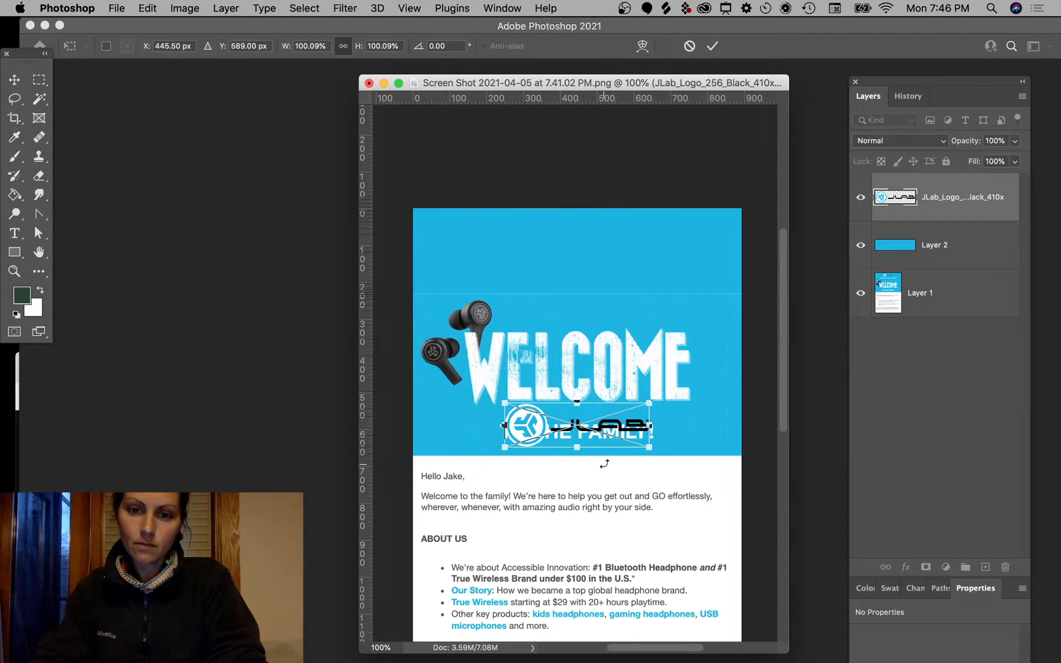
left_click_drag(616, 439, 614, 258)
key("Return")
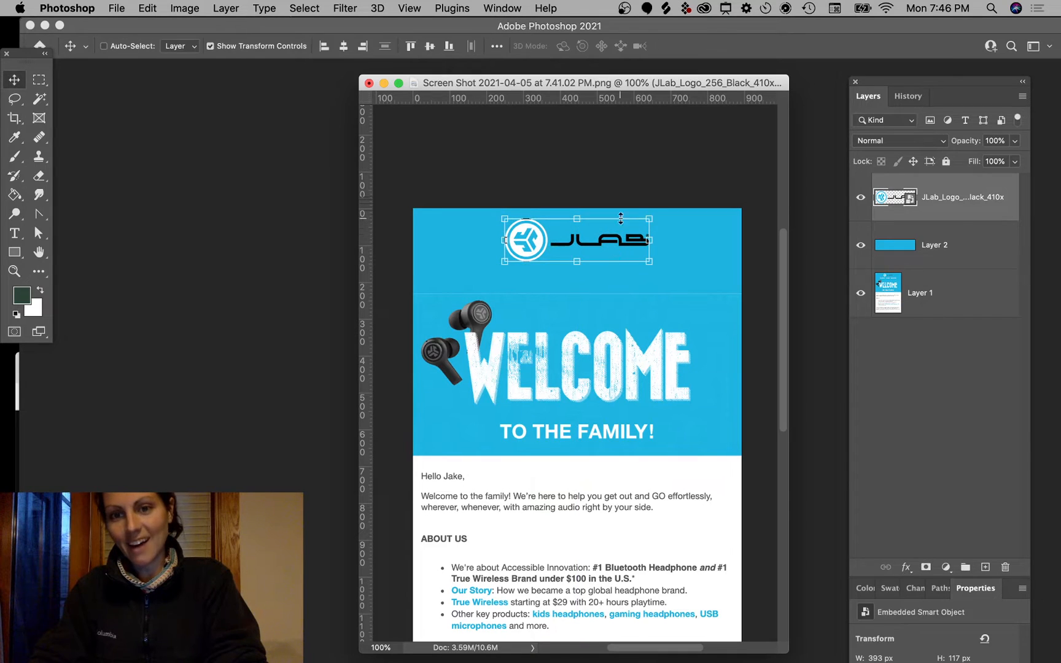
Step: Turn the logo and blue band layers back on and widen the document window
scroll(617, 265, "up", 2)
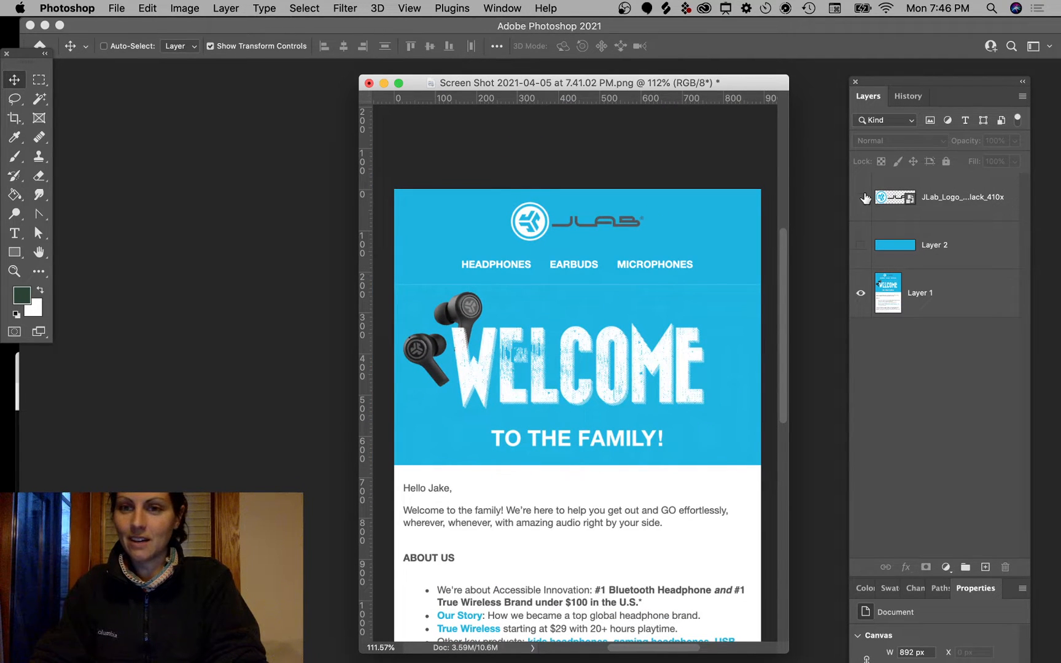
left_click_drag(865, 198, 863, 267)
left_click(619, 216)
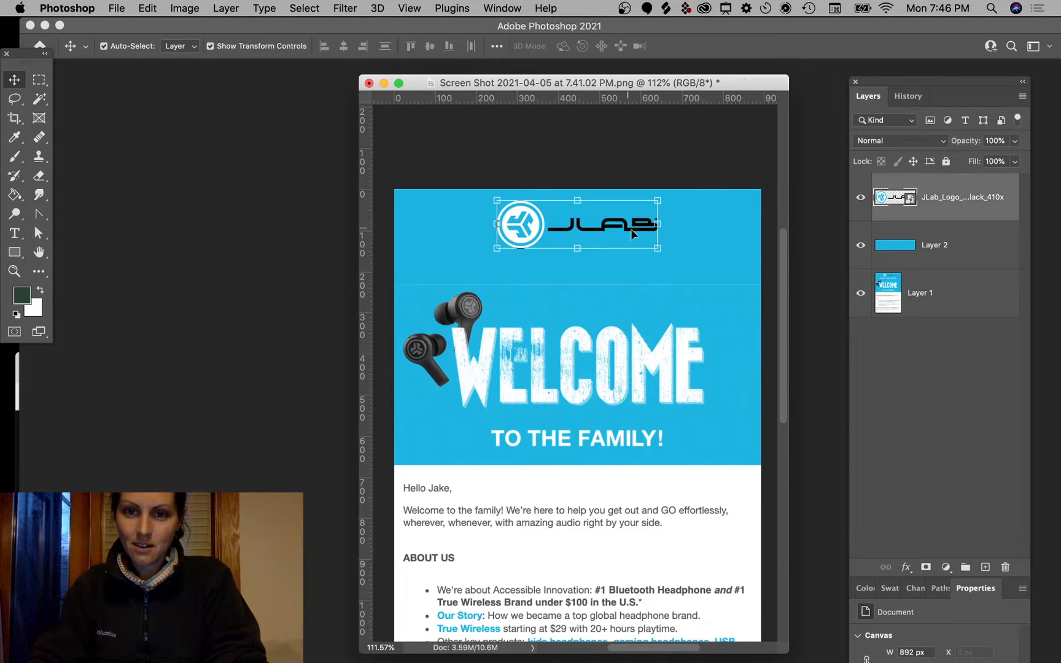
scroll(662, 243, "up", 3)
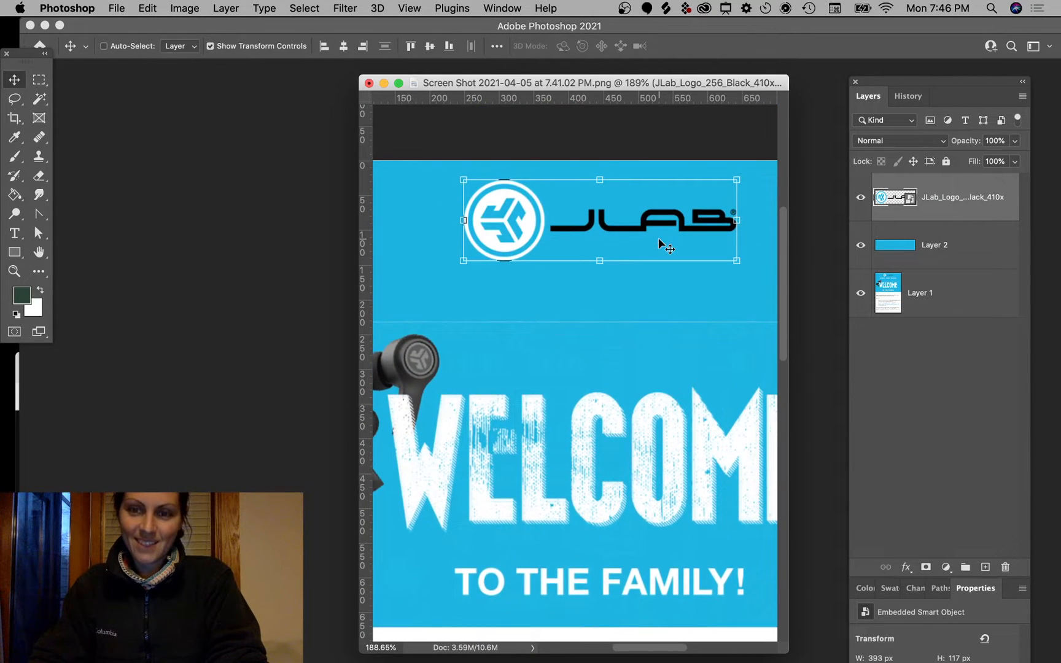
left_click_drag(788, 79, 848, 82)
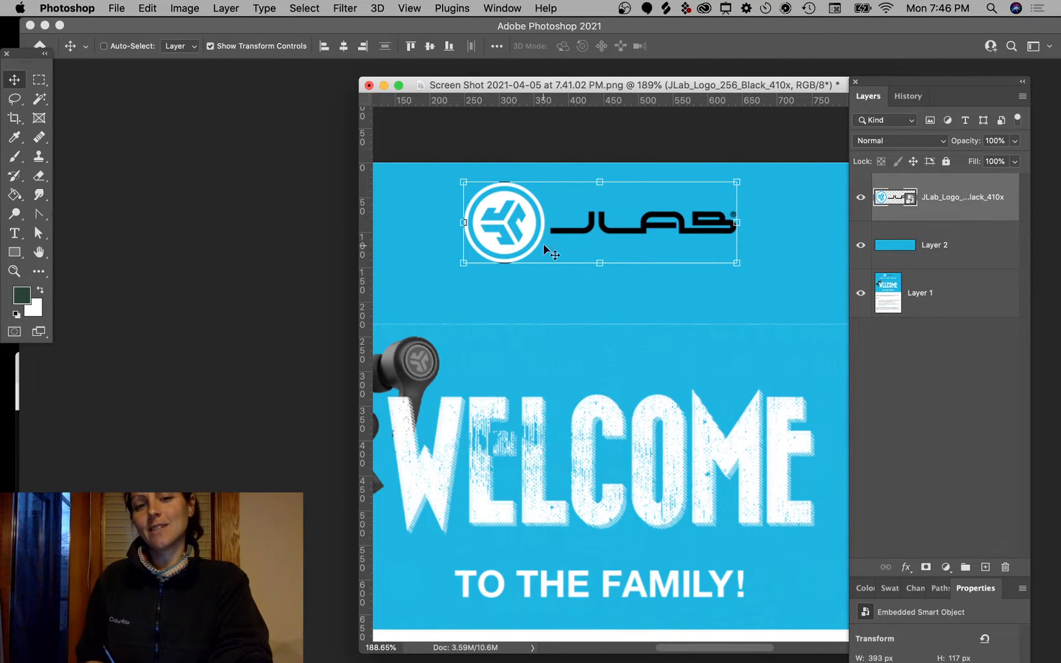
key("ctrl+a")
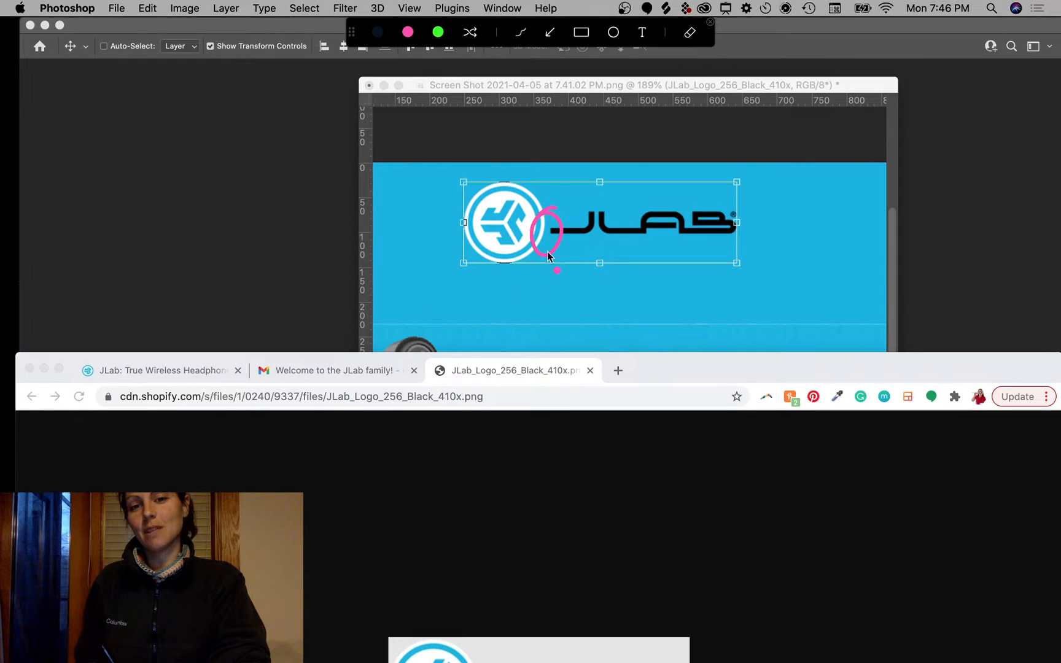
key("Escape")
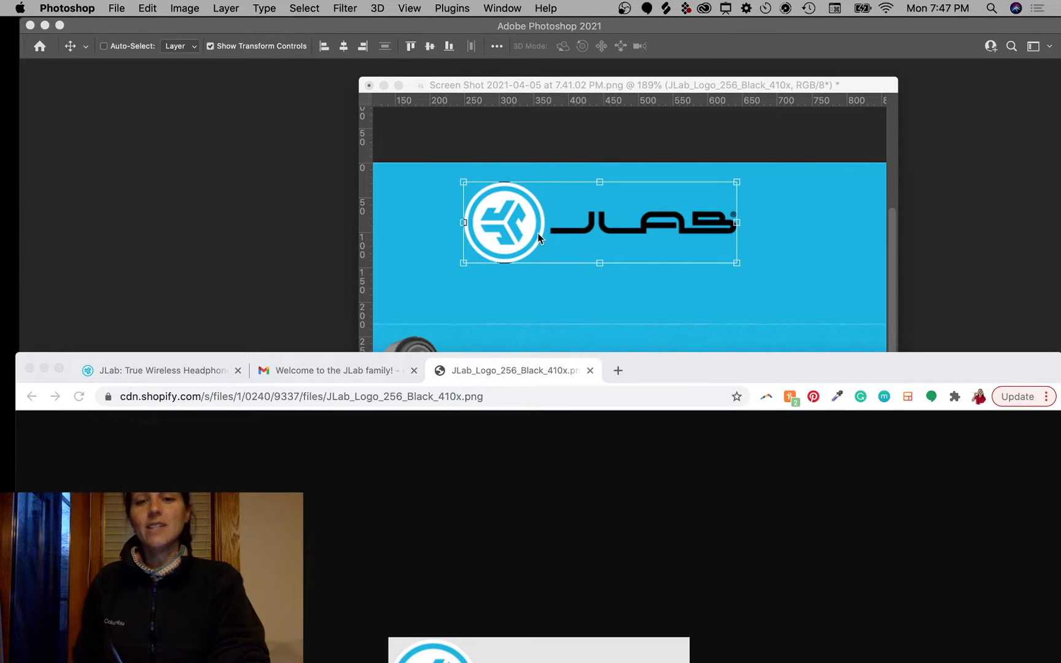
Step: Select the logo layer and move the logo down and left in the header
left_click(753, 141)
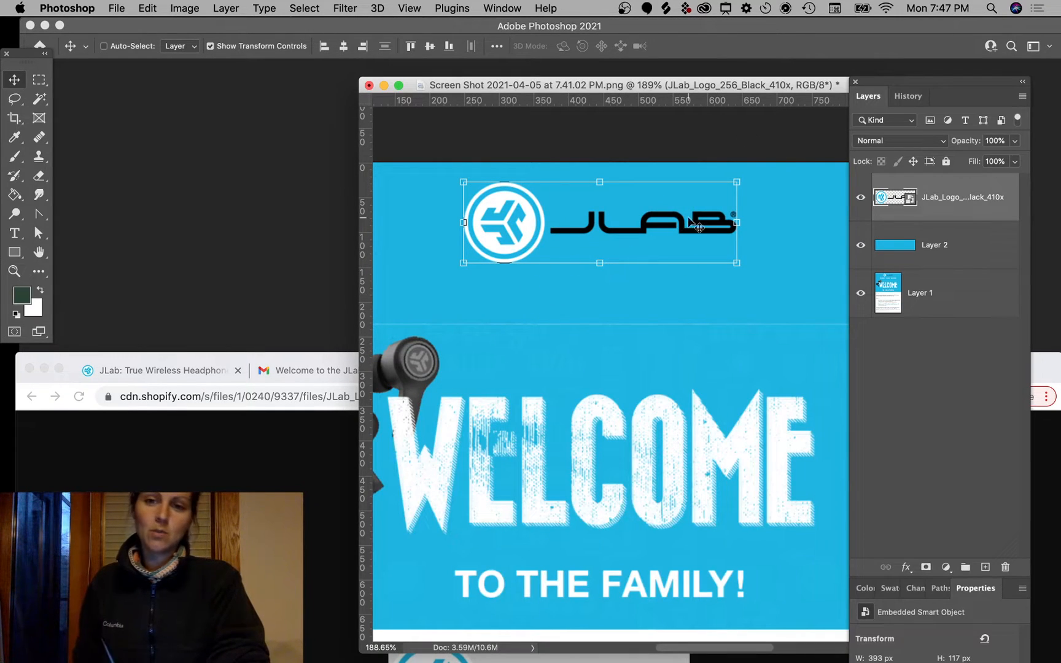
left_click(755, 152)
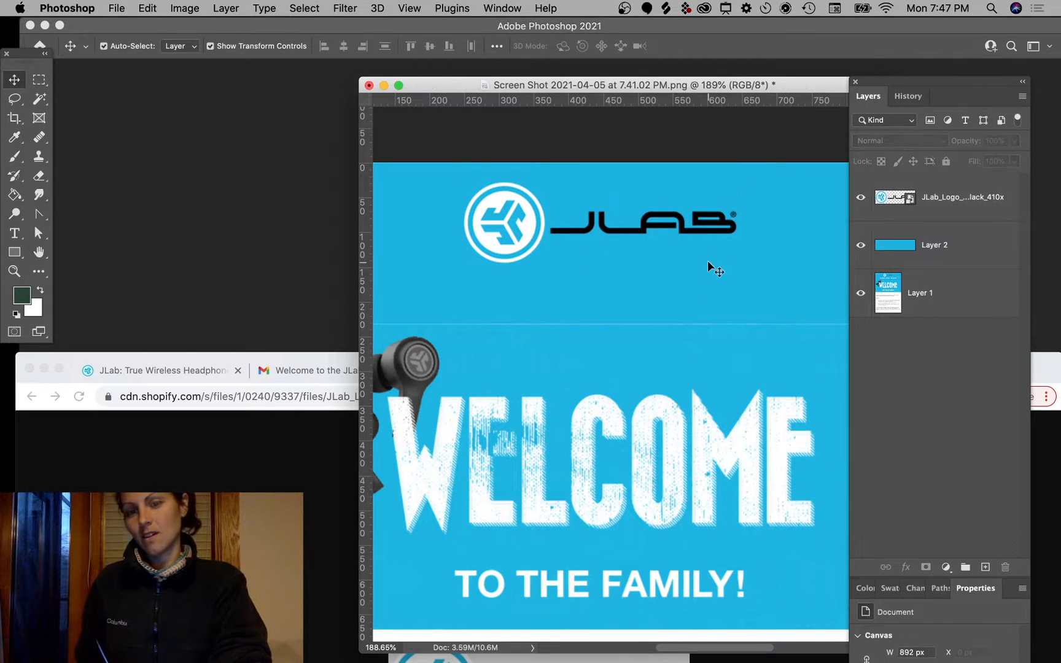
left_click(931, 211)
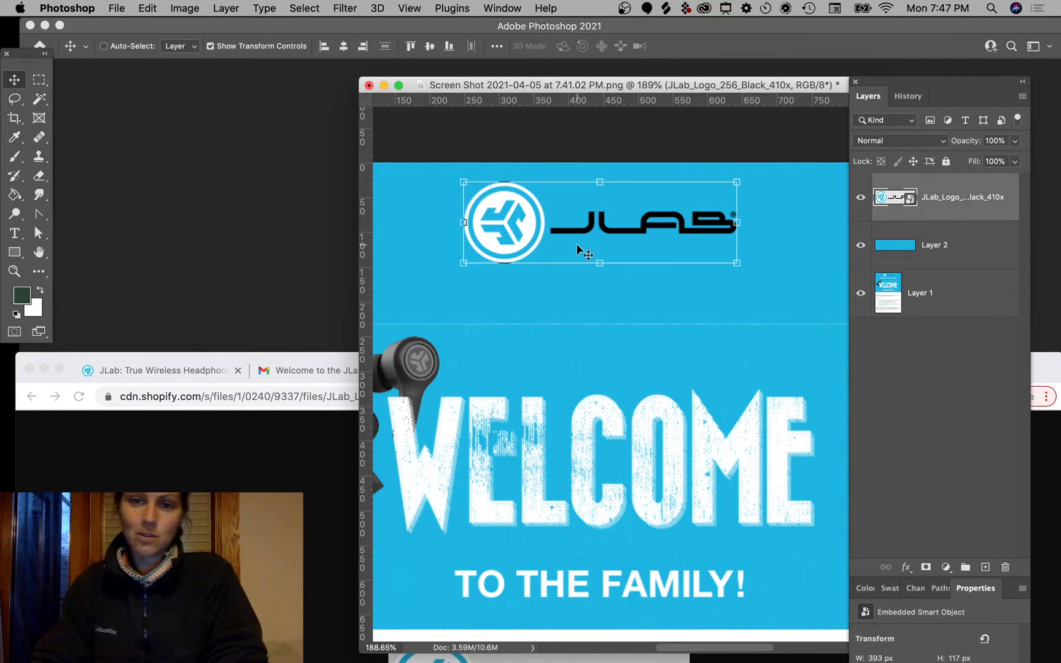
mouse_move(660, 233)
left_mouse_down()
mouse_move(629, 299)
mouse_move(647, 292)
left_mouse_up()
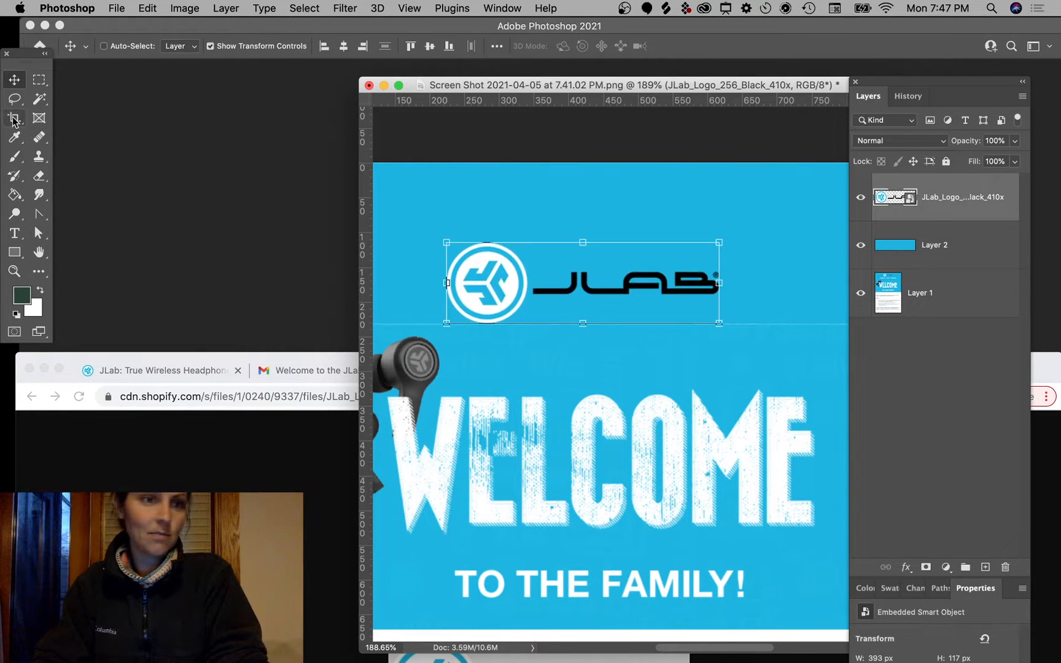
Step: Lasso the circle icon and mask the logo layer to show only the icon
left_click(14, 98)
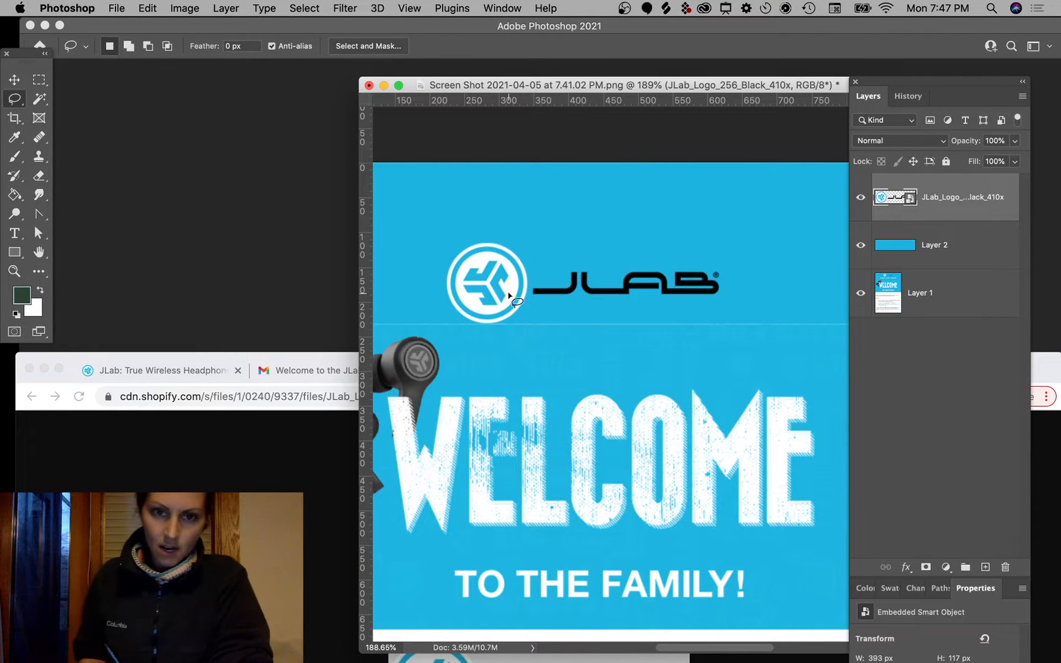
mouse_move(471, 223)
left_mouse_down()
mouse_move(442, 237)
mouse_move(421, 303)
mouse_move(466, 366)
mouse_move(526, 351)
left_mouse_up()
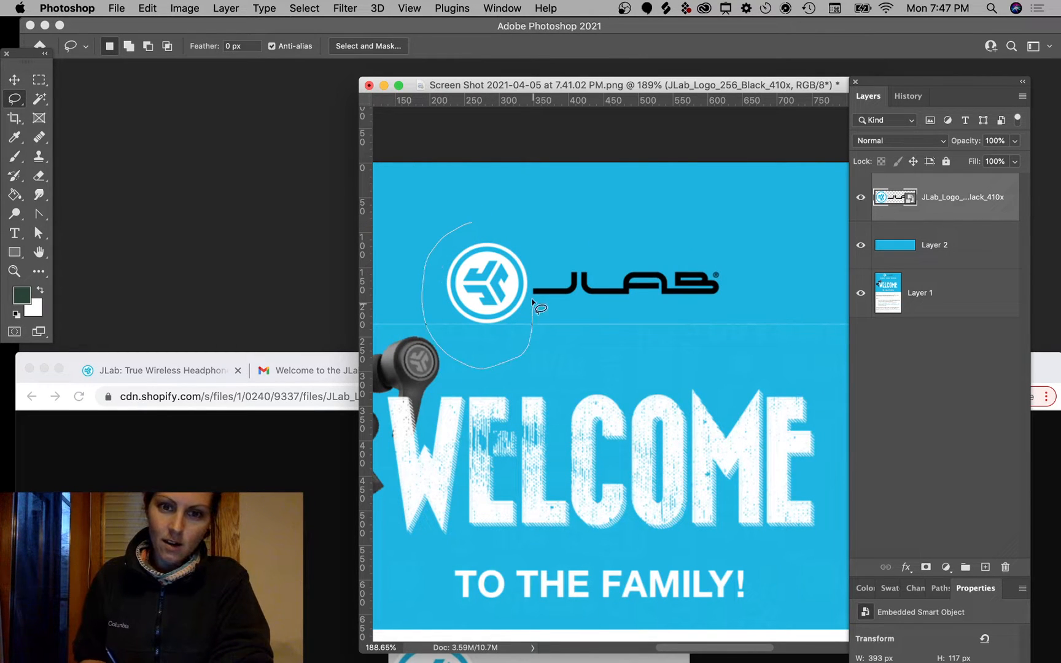
mouse_move(532, 295)
left_mouse_down()
mouse_move(541, 262)
mouse_move(464, 208)
left_mouse_up()
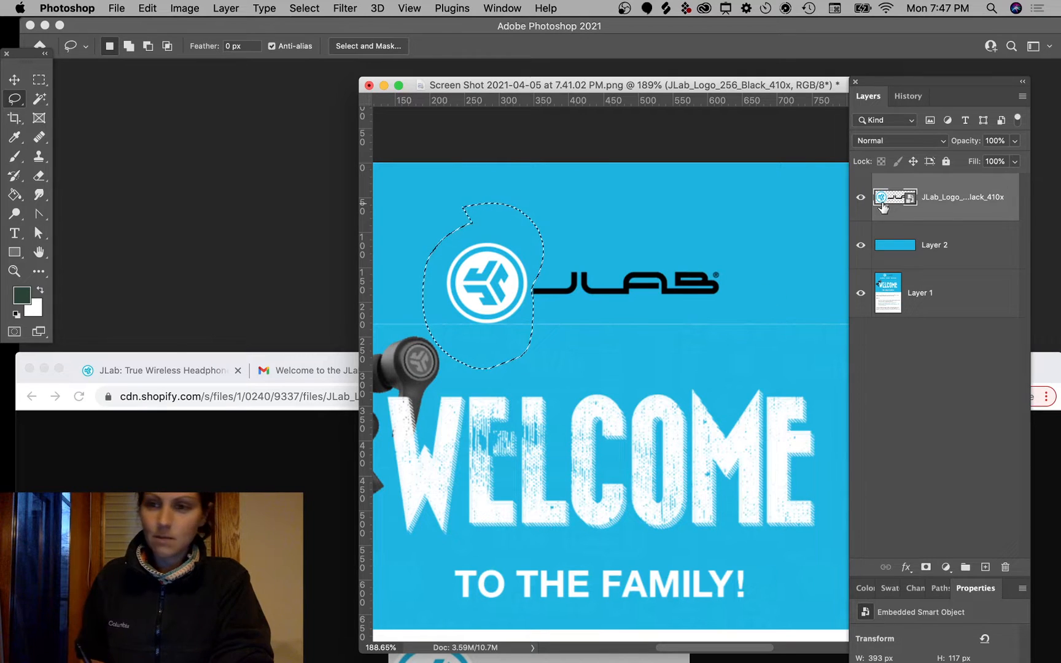
key("v")
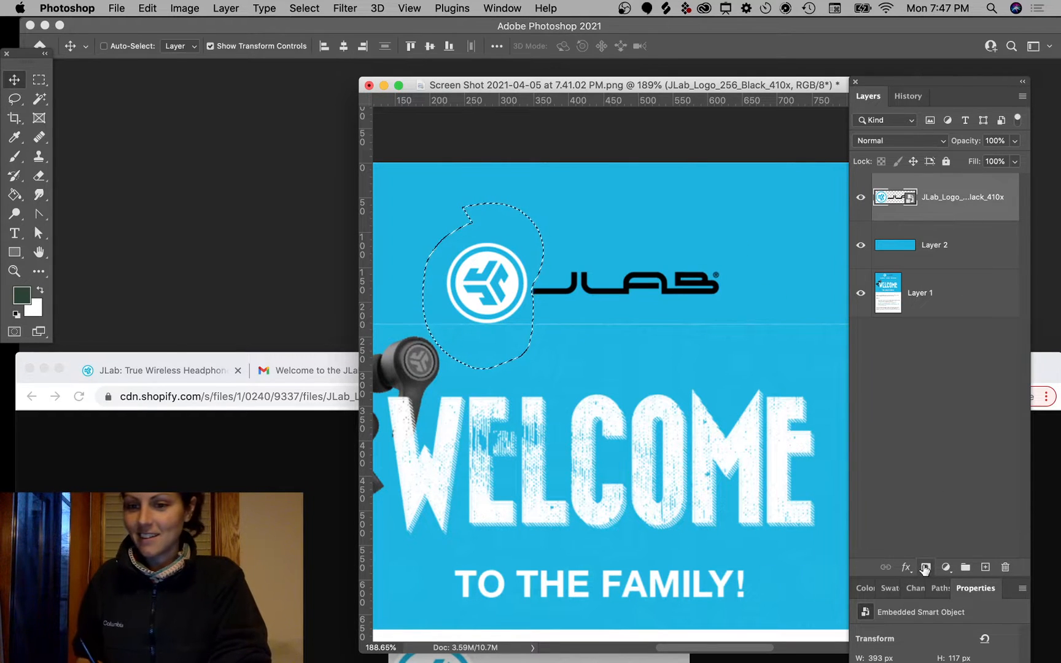
left_click(926, 567)
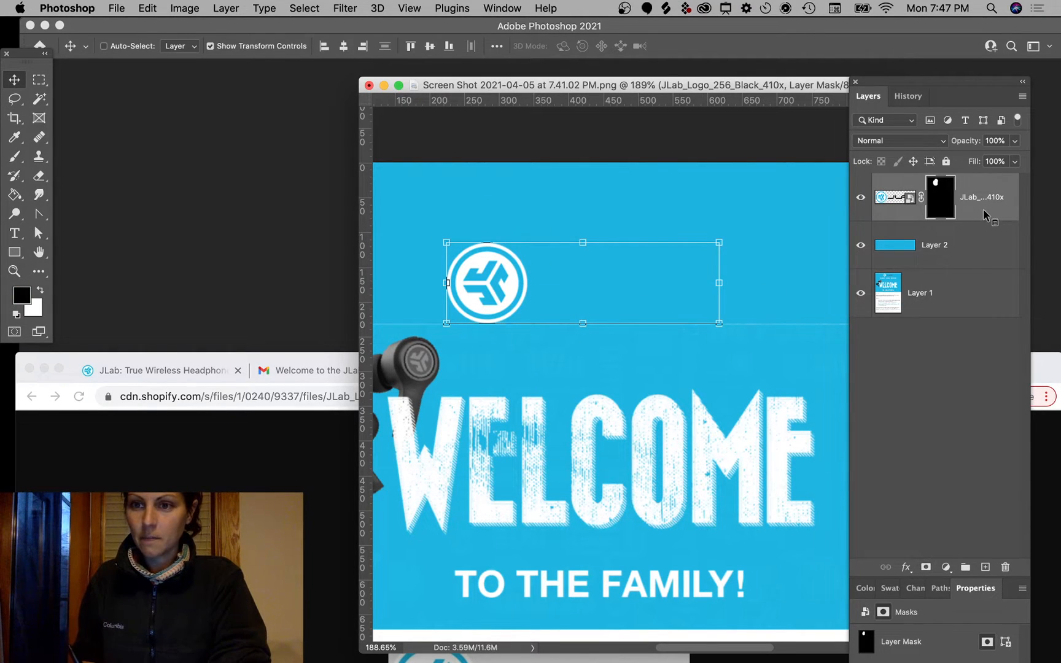
Step: Duplicate the masked logo layer and shift the copy's mask to reveal the JLAB wordmark
right_click(983, 211)
left_click(986, 213)
left_click_drag(981, 209, 898, 253)
left_click(941, 244)
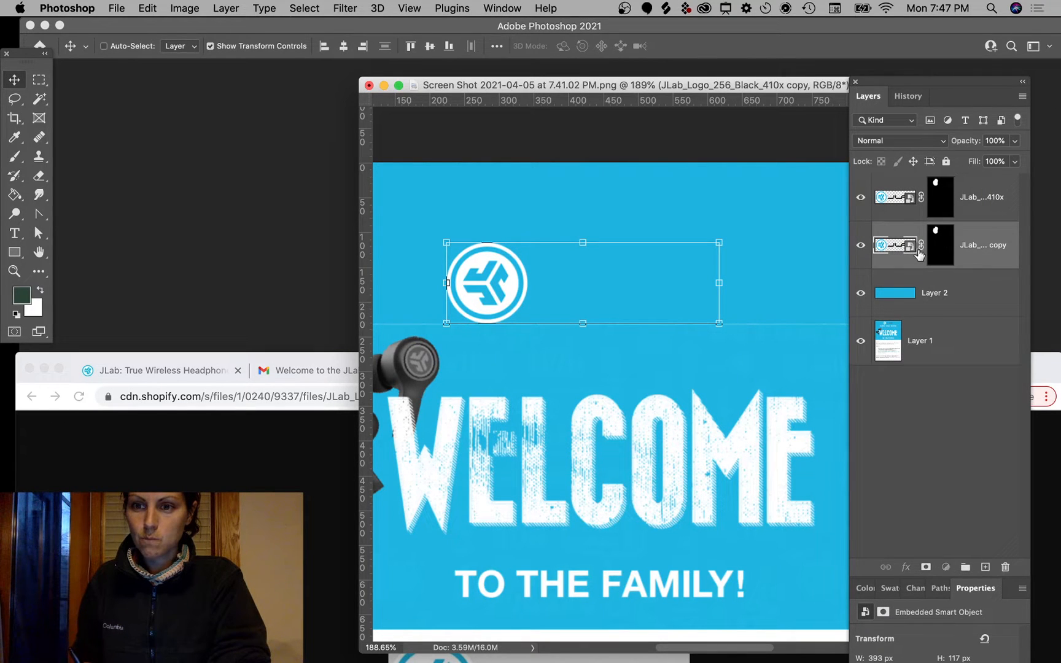
left_click_drag(541, 286, 672, 293)
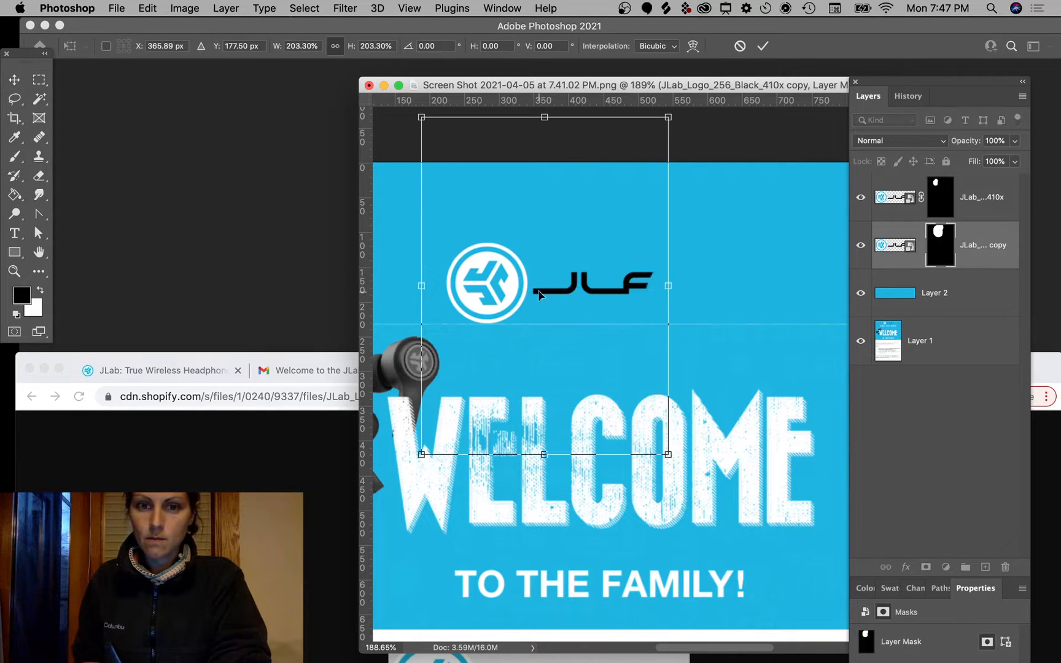
key("Return")
left_click_drag(608, 281, 706, 303)
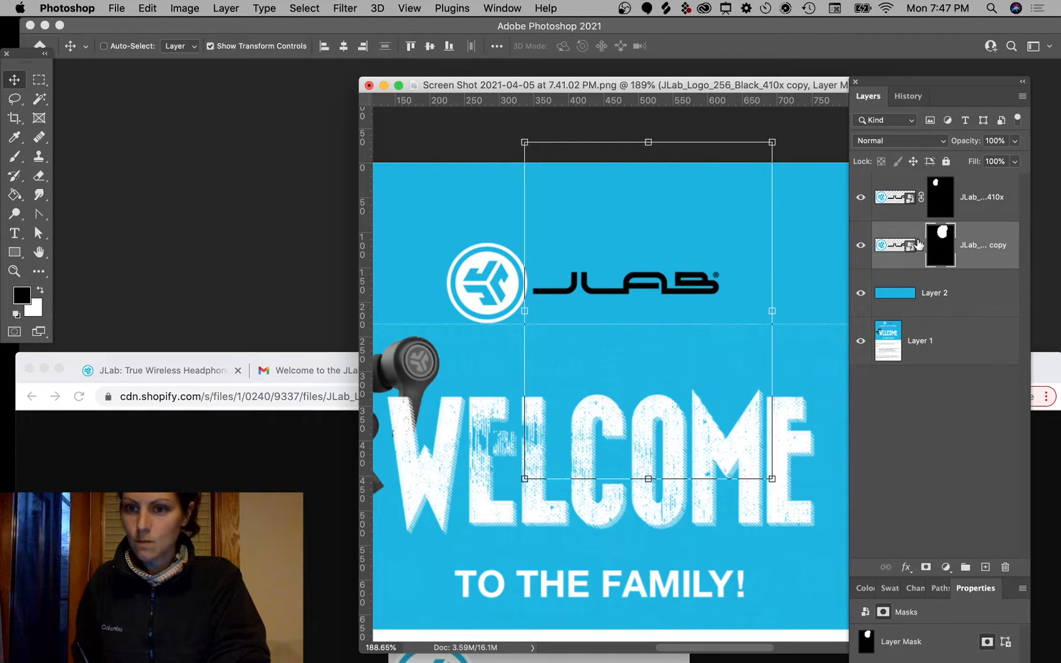
left_click(914, 247)
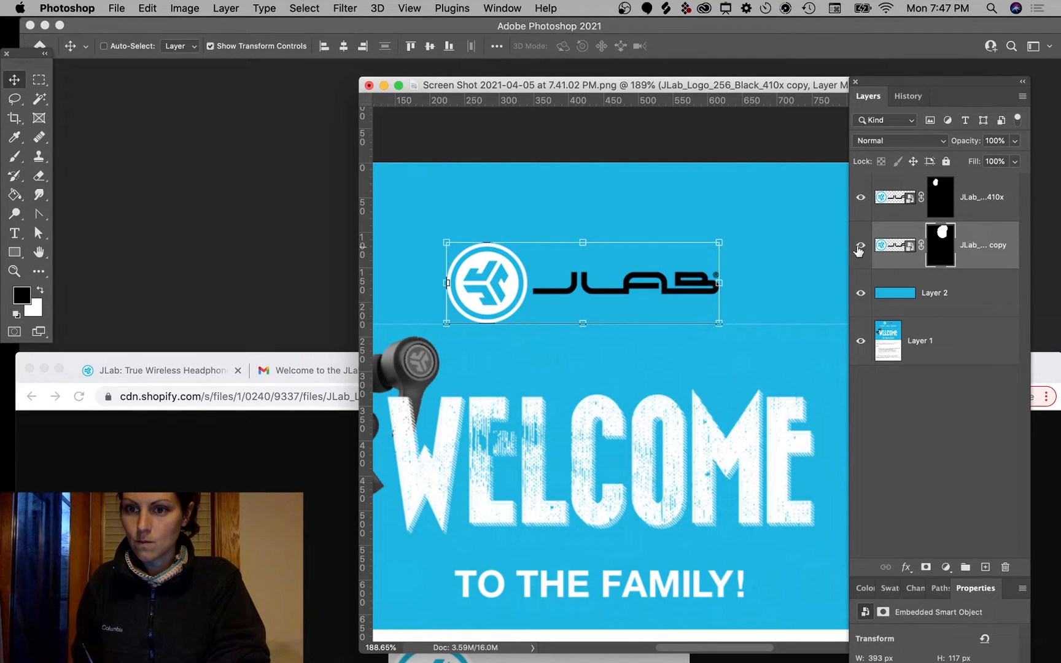
left_click(860, 245)
left_click(860, 246)
left_click(860, 245)
Step: Shrink the circle icon to 66.4% and place it beside the wordmark
left_click(895, 202)
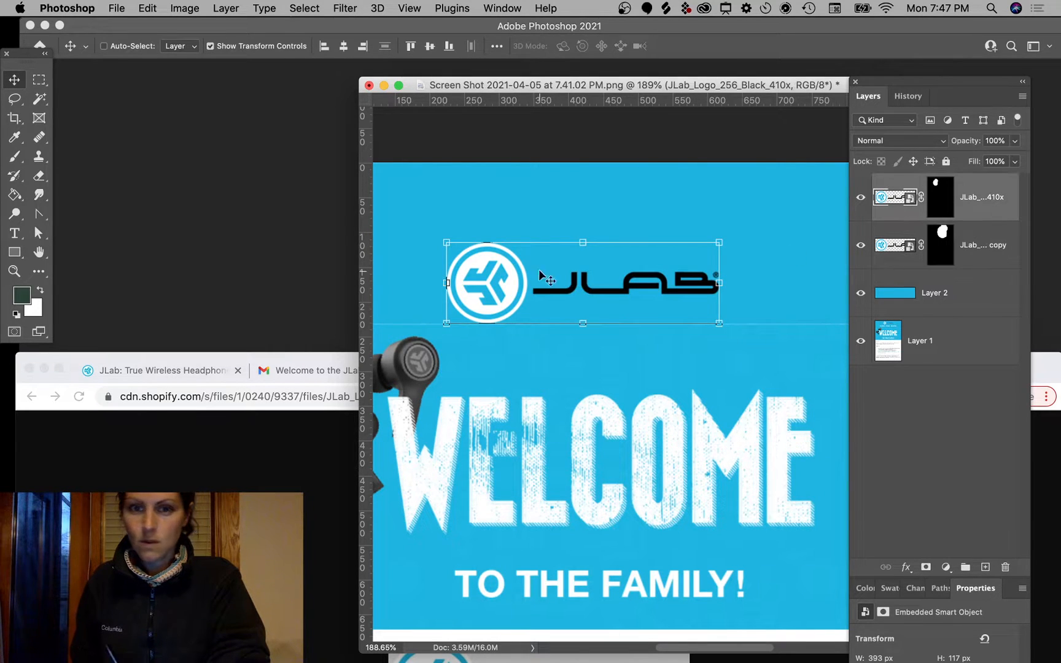
left_click_drag(541, 275, 677, 213)
left_click_drag(580, 174, 677, 200)
left_click_drag(720, 224, 527, 273)
Step: Confirm the icon resize, try the icon above the wordmark, then undo that move
key("Return")
left_click(678, 398, "super")
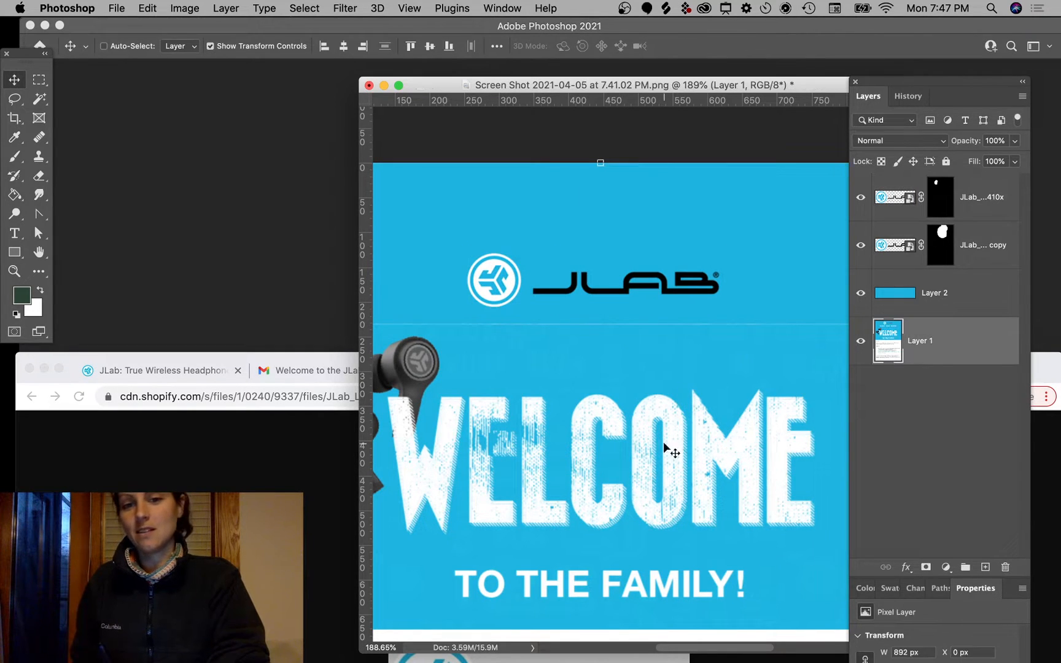
scroll(638, 437, "down", 5)
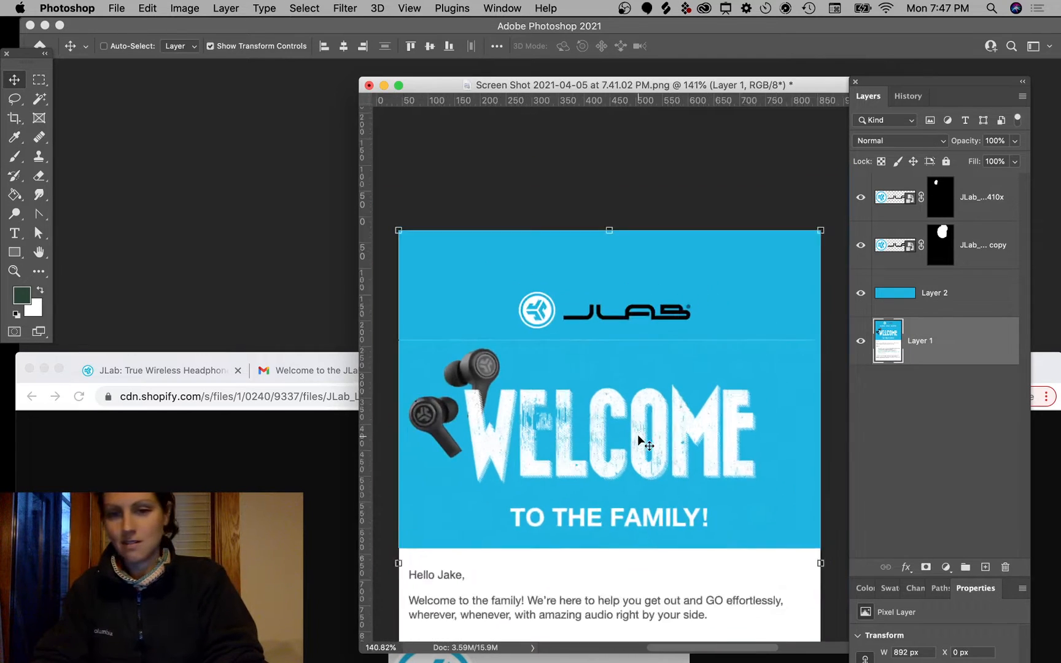
scroll(637, 437, "up", 5)
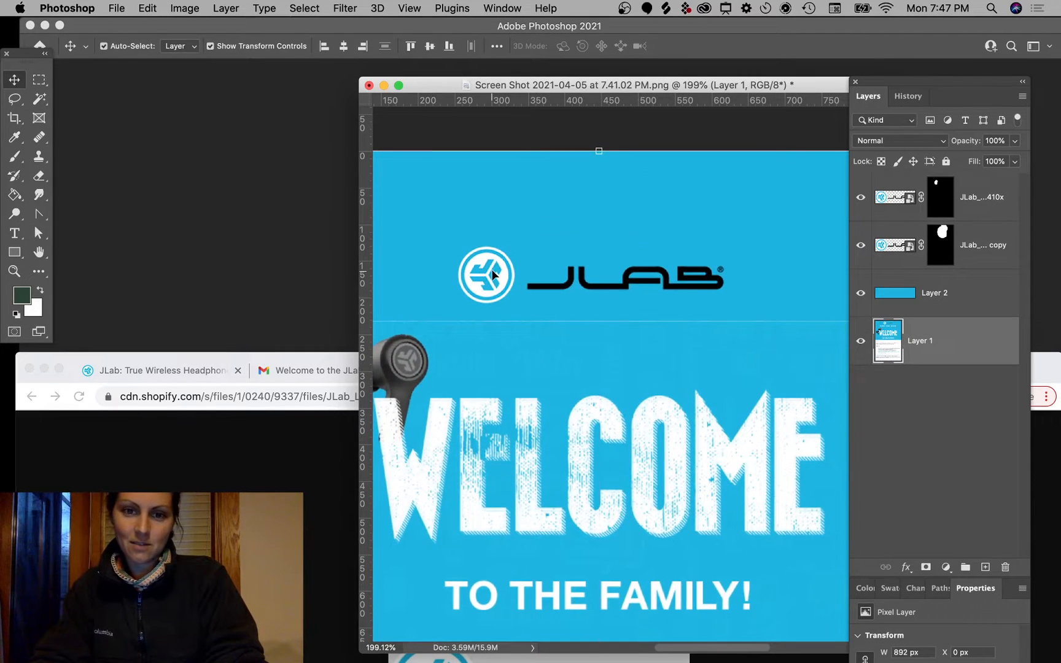
left_click_drag(493, 275, 631, 228)
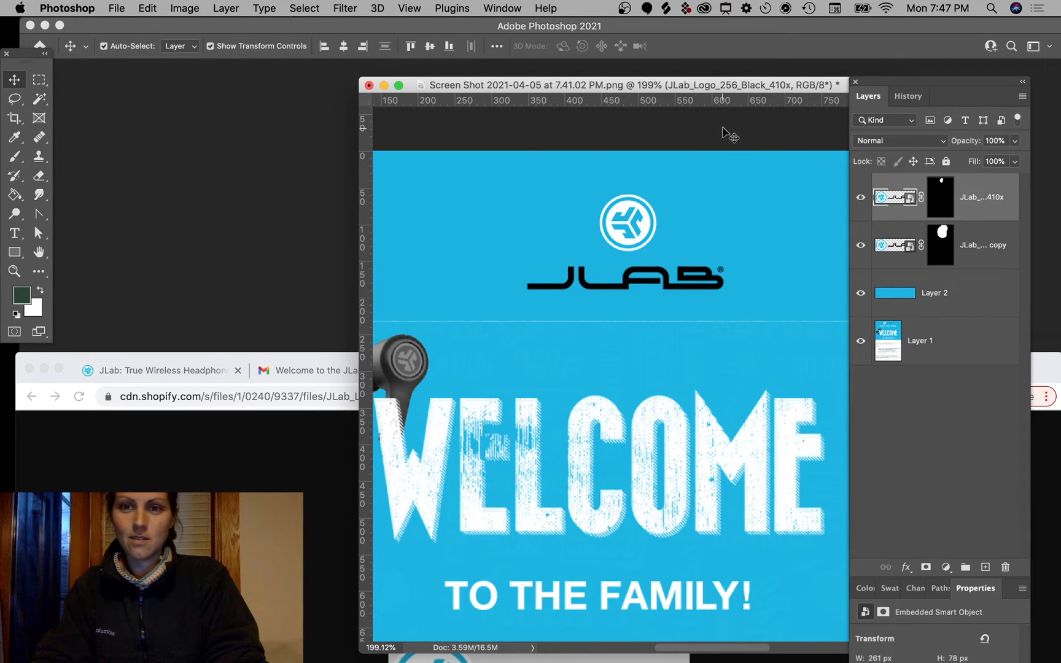
left_click(724, 132)
key("super+z")
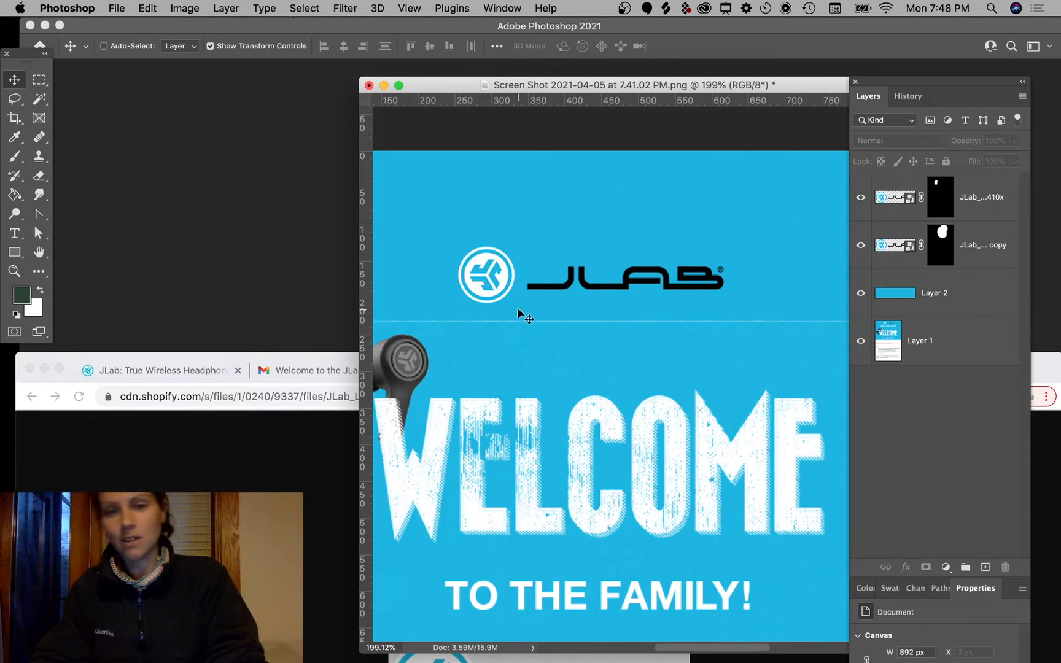
Step: Resize the circle icon to about 90% and nudge it 8 px right beside the wordmark
left_click(482, 290)
left_click_drag(457, 245, 464, 248)
left_click_drag(488, 293, 566, 290)
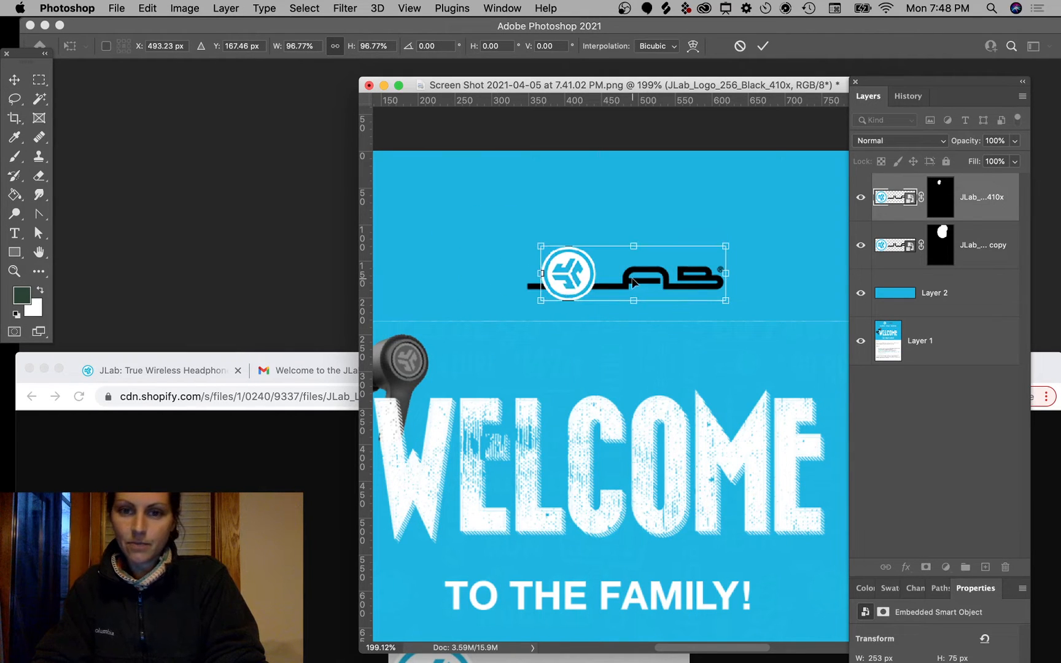
left_click_drag(729, 244, 714, 249)
left_click_drag(657, 267, 575, 267)
key("Return")
left_click(677, 196, "super")
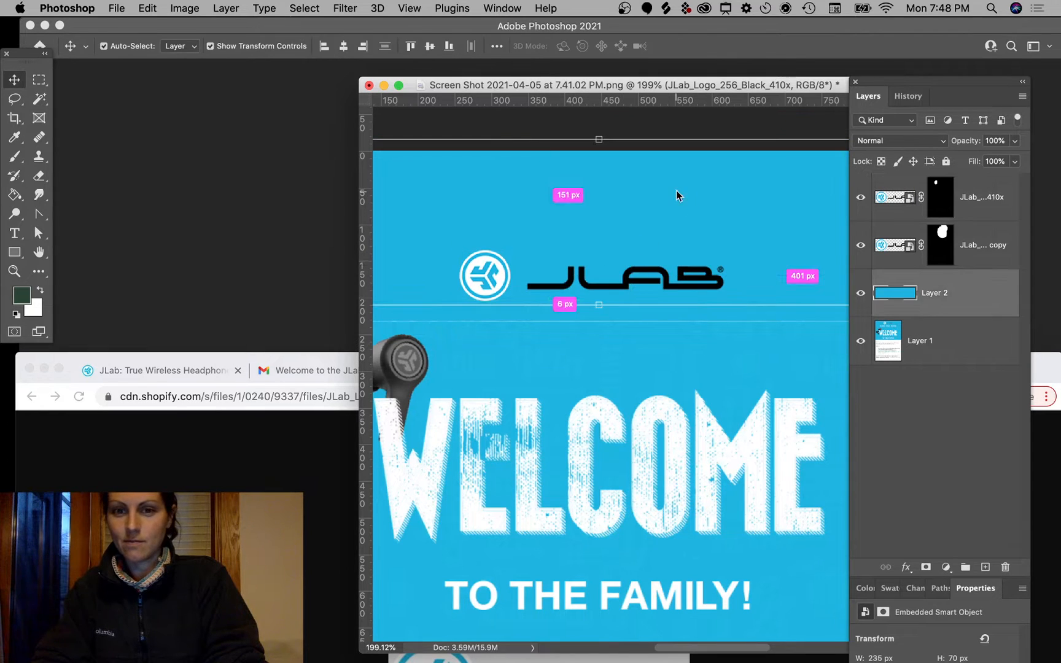
left_click(485, 288, "super")
left_click_drag(485, 287, 485, 284)
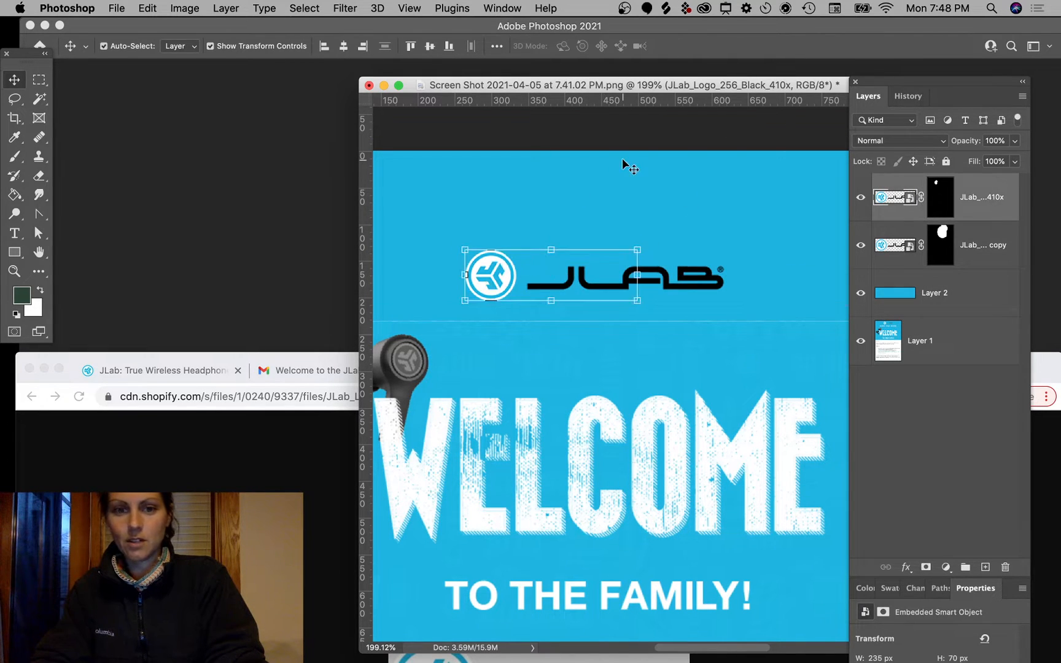
Step: Select the wordmark and icon layers and group them into Group 1
left_click(714, 304, "super")
left_click(812, 355, "super")
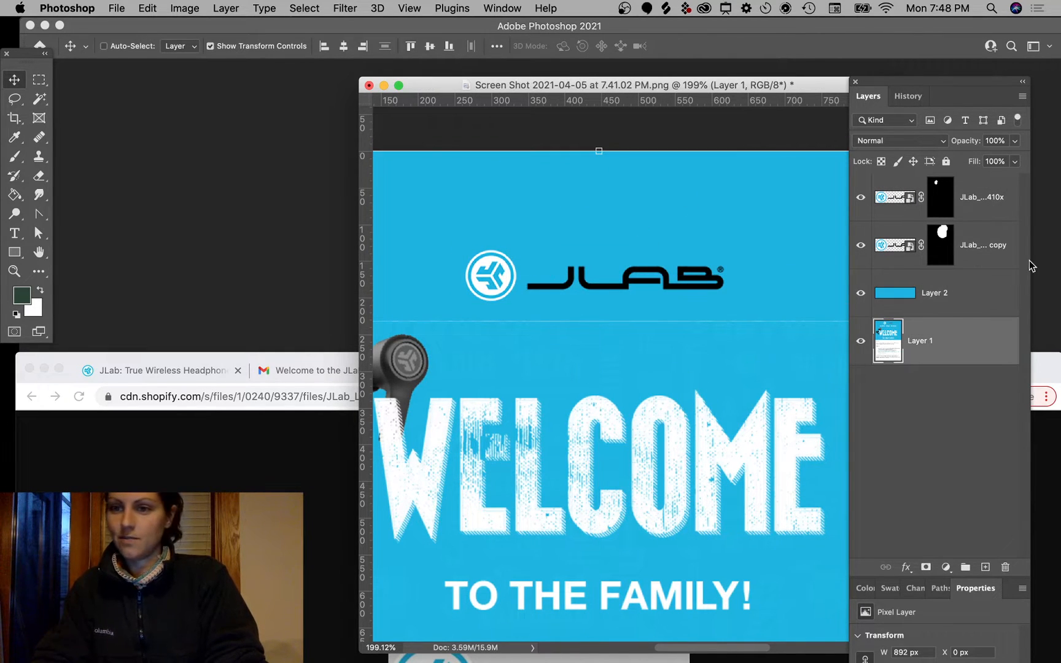
left_click(1006, 262)
left_click(1001, 207, "shift")
key("super+g")
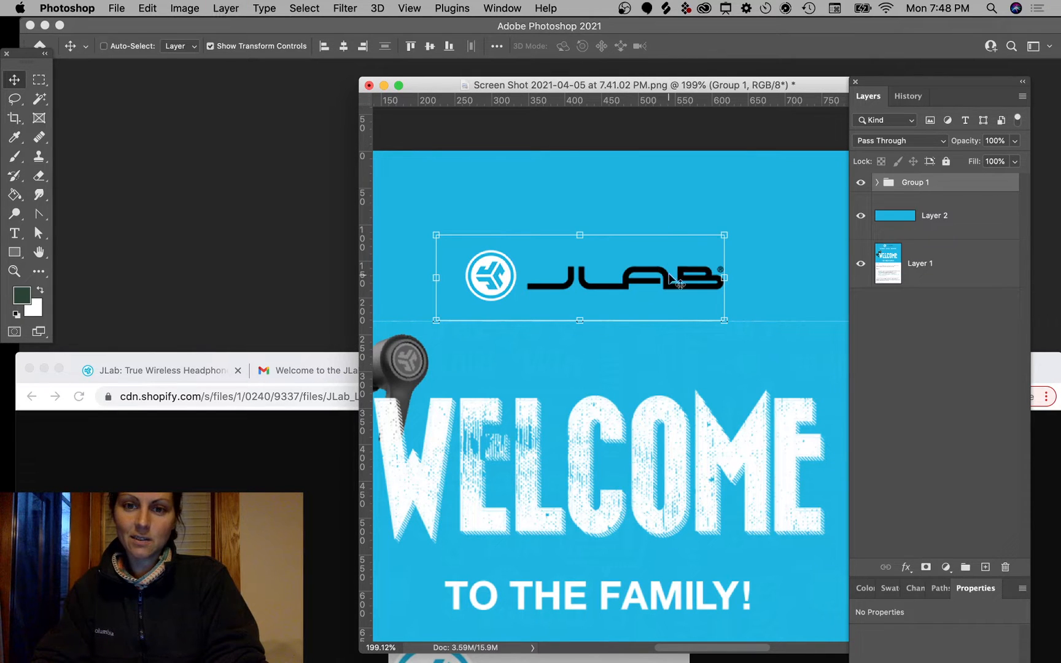
scroll(675, 281, "down", 5)
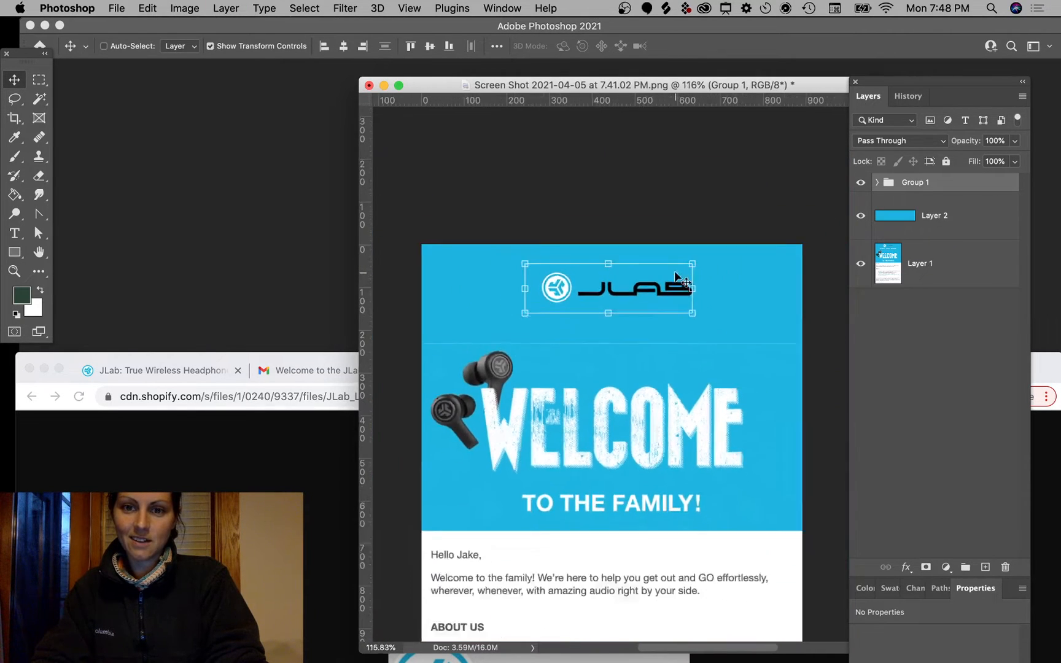
Step: Select the whole logo group and shift it slightly up and left
scroll(675, 277, "down", 1)
left_click(675, 206, "super")
scroll(697, 304, "up", 7)
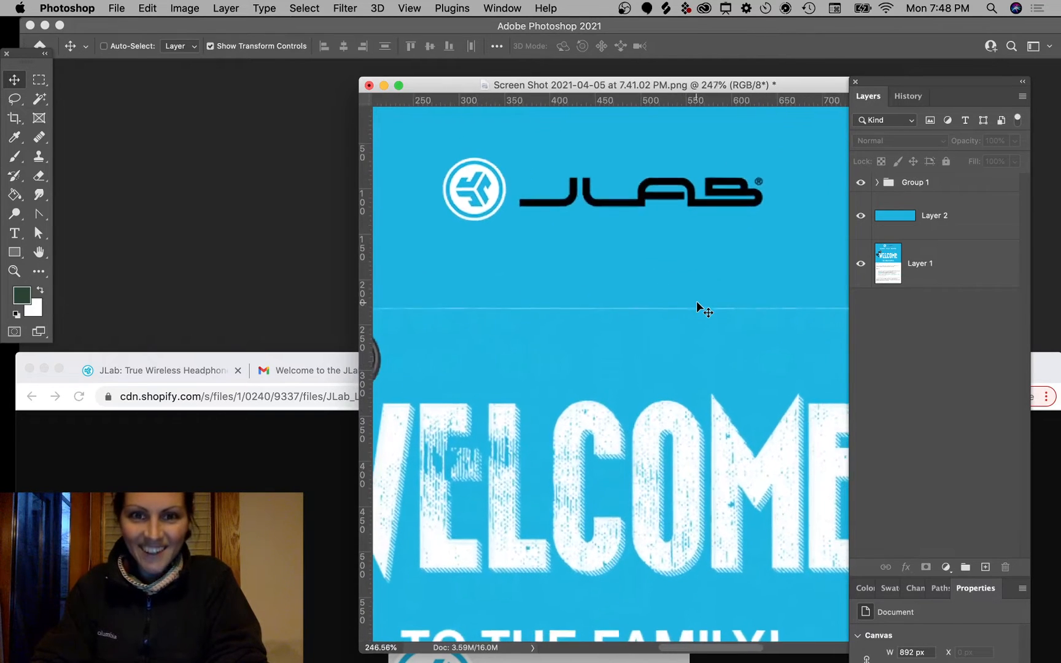
scroll(499, 230, "down", 1)
left_click(497, 191, "super")
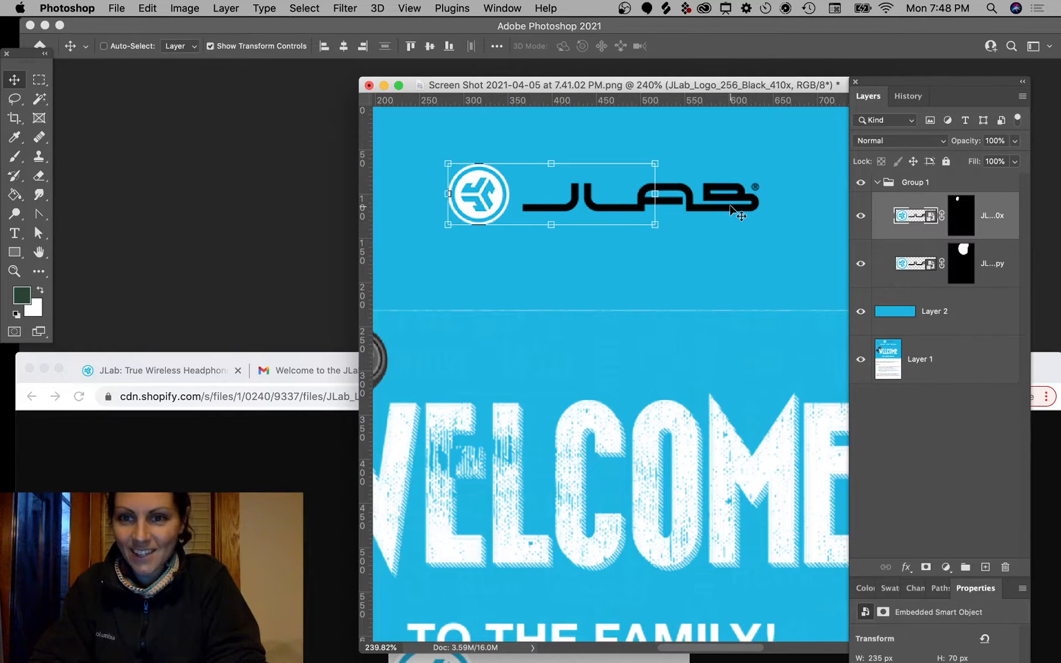
left_click(923, 182)
mouse_move(681, 191)
left_mouse_down()
mouse_move(683, 170)
mouse_move(678, 186)
left_mouse_up()
Step: Drag a vertical guide to about 455 px through the logo's centre
scroll(678, 185, "down", 3)
scroll(678, 185, "down", 1)
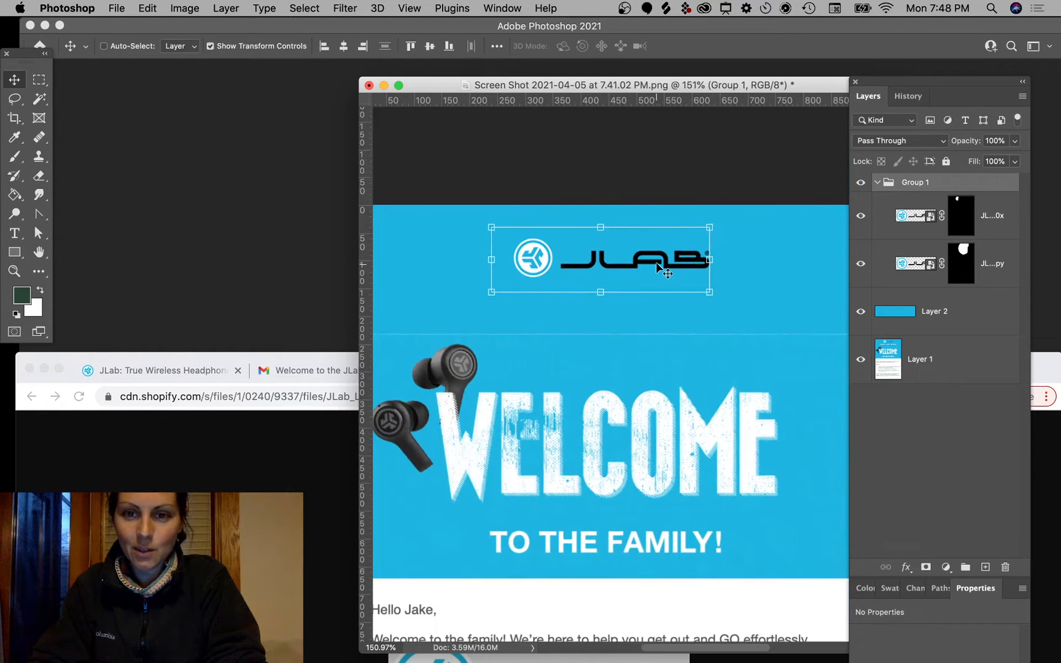
scroll(661, 269, "down", 3)
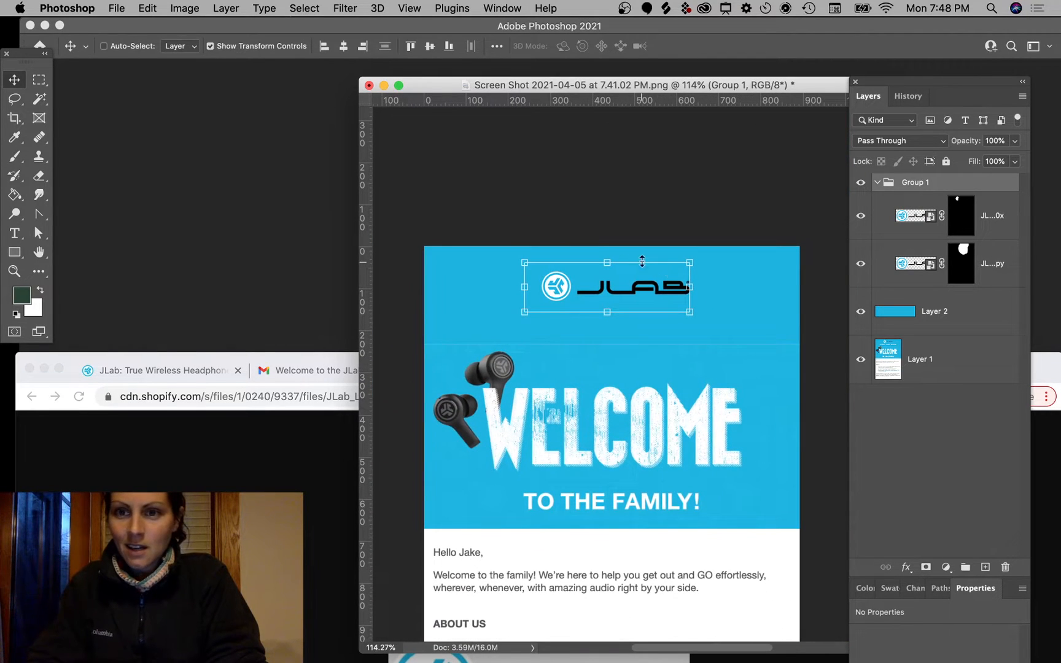
left_click_drag(367, 359, 616, 325)
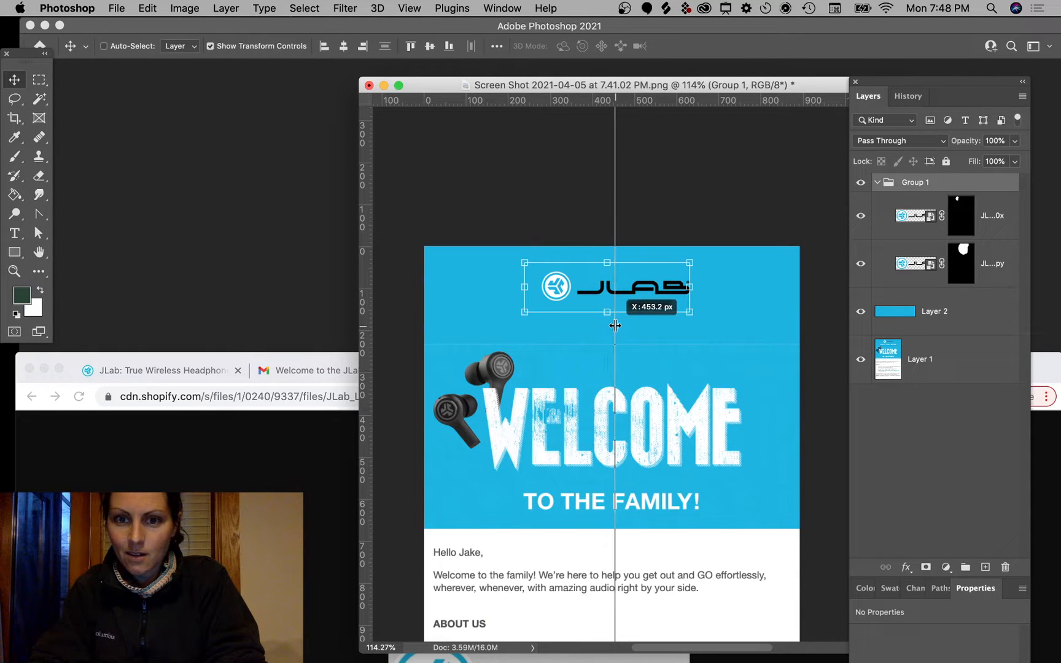
Step: Commit Layer 2's blue header band at its original height, then bring Chrome forward
left_click(549, 229)
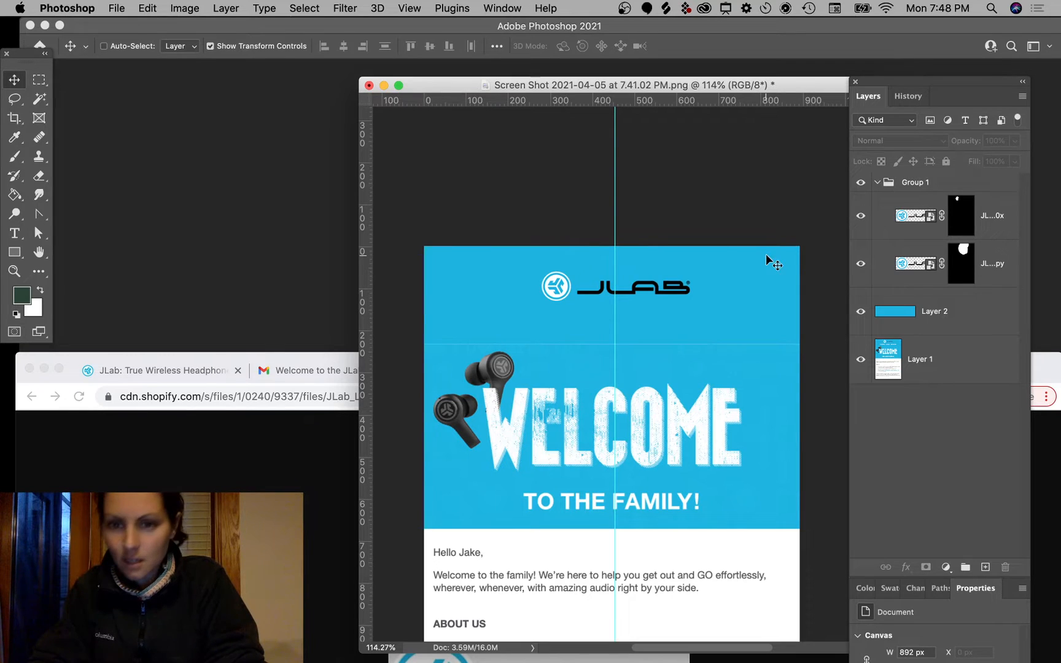
left_click(913, 283)
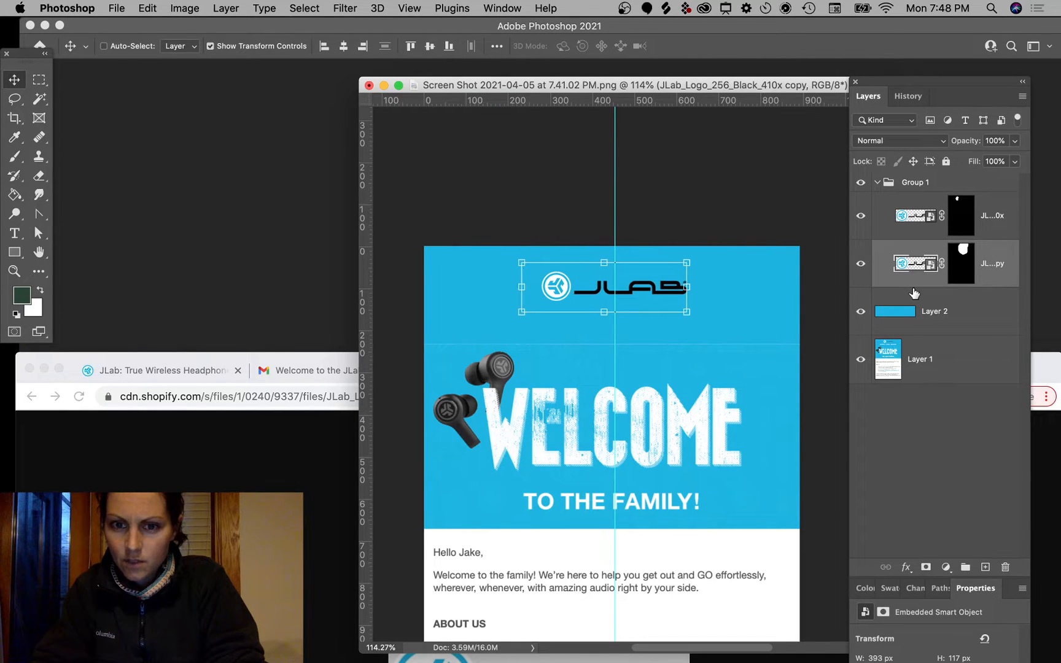
left_click(754, 200)
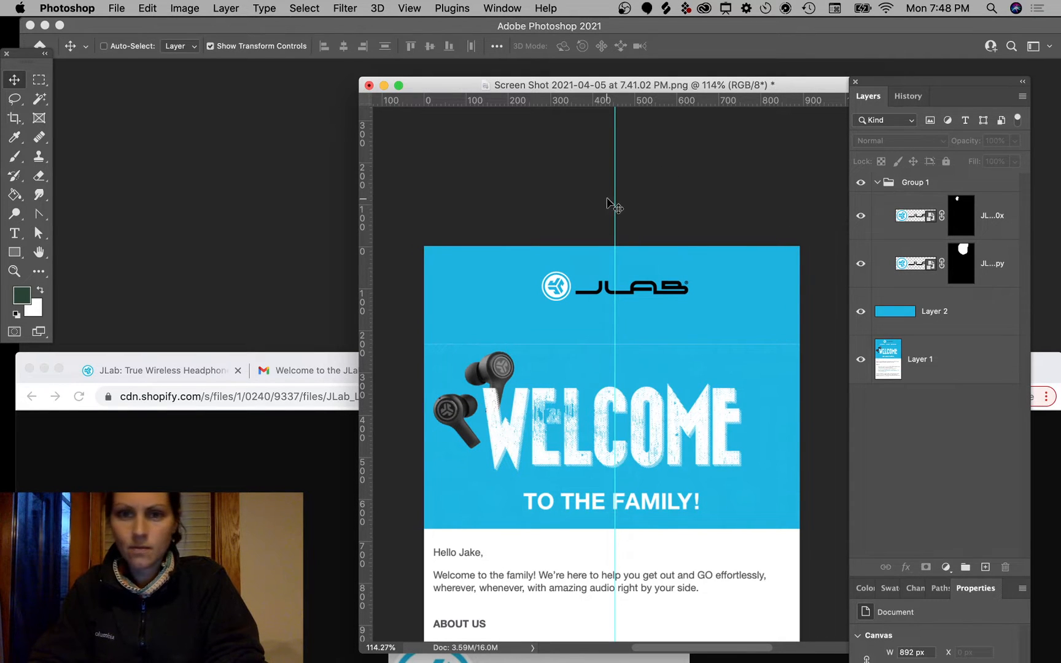
left_click(725, 334)
mouse_move(611, 334)
left_mouse_down()
mouse_move(607, 313)
mouse_move(611, 332)
left_mouse_up()
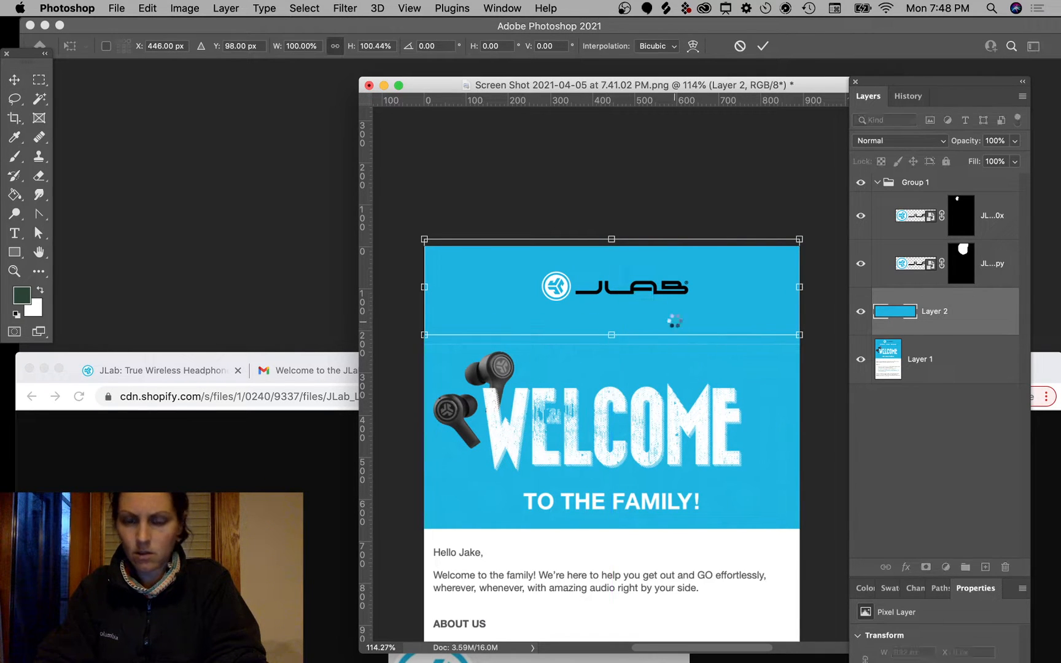
key("Return")
key("super+alt+a")
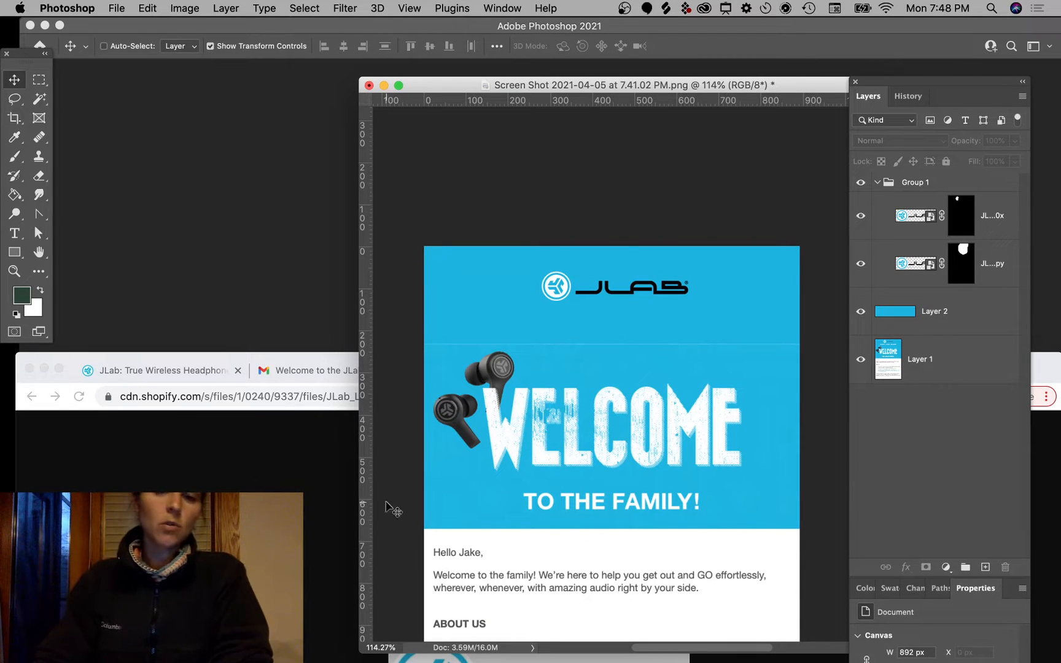
left_click(279, 471)
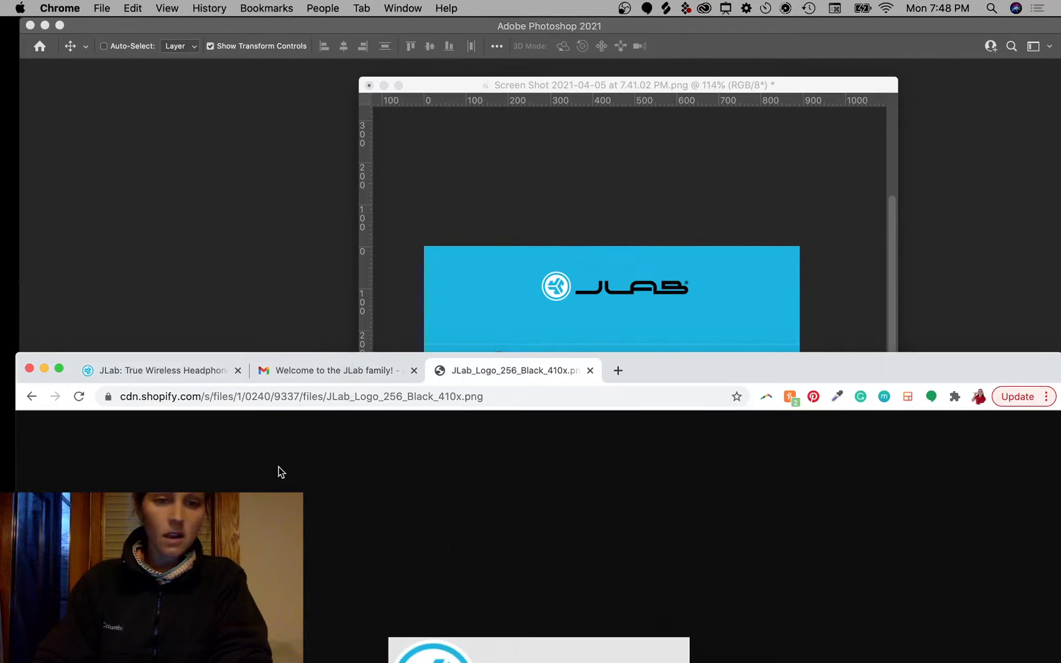
Step: Close the logo image tab and move Chrome, showing the jlab.com home page, to the screen top
left_click(590, 371)
left_click_drag(709, 377, 736, 82)
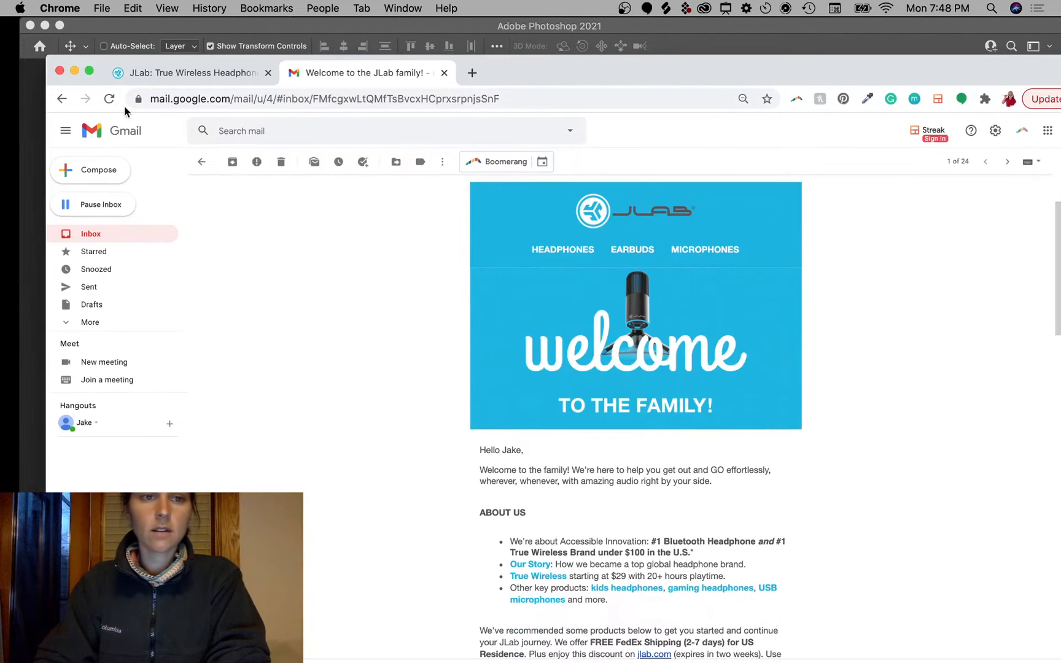
left_click(157, 73)
left_click_drag(614, 78, 590, 22)
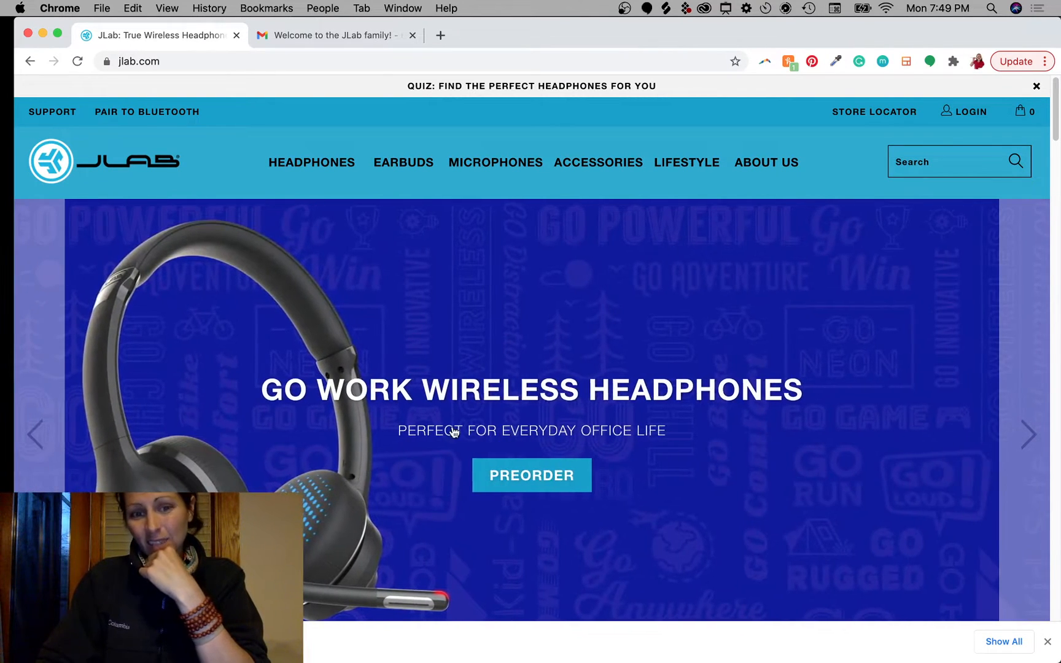
Step: Open the Go Work Wireless Headphones page and page through its enlarged headset photos
left_click(125, 444)
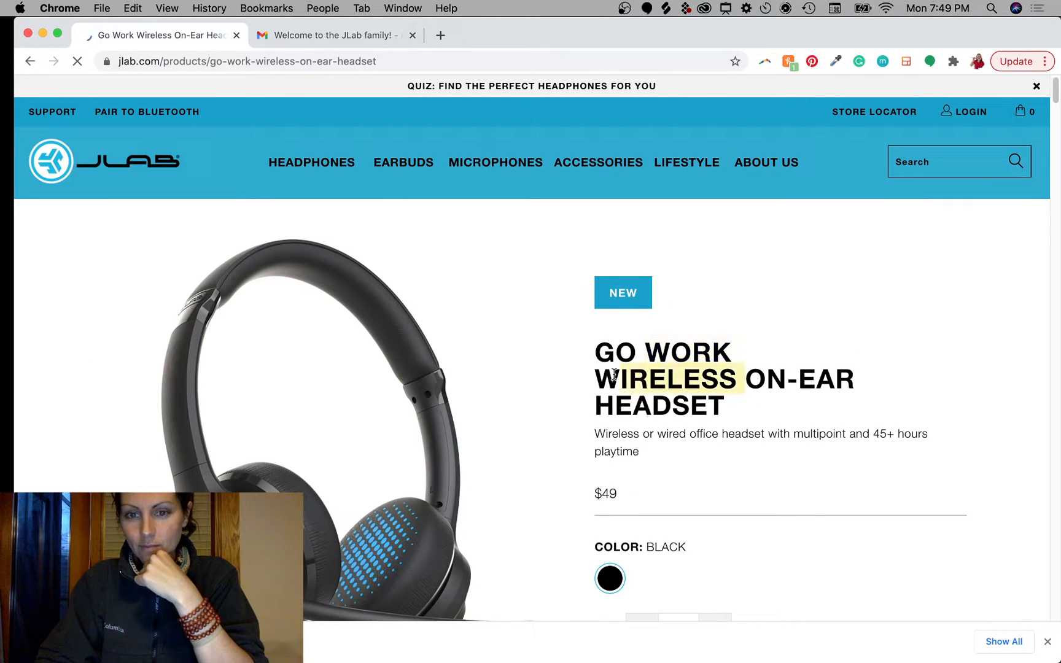
scroll(688, 464, "down", 3)
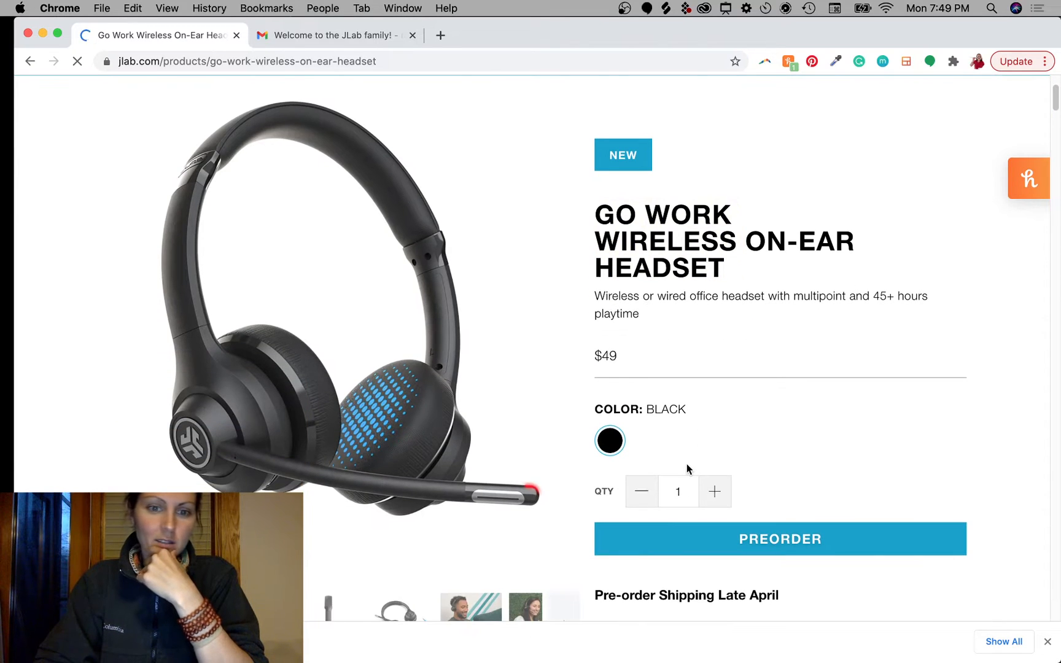
left_click(549, 315)
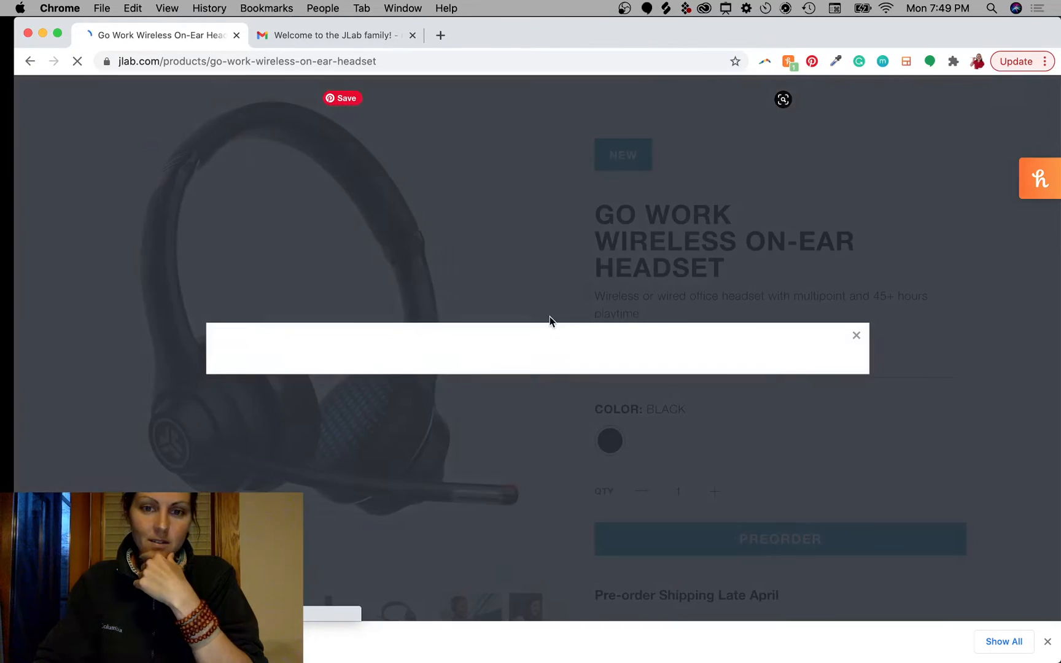
left_click(823, 346)
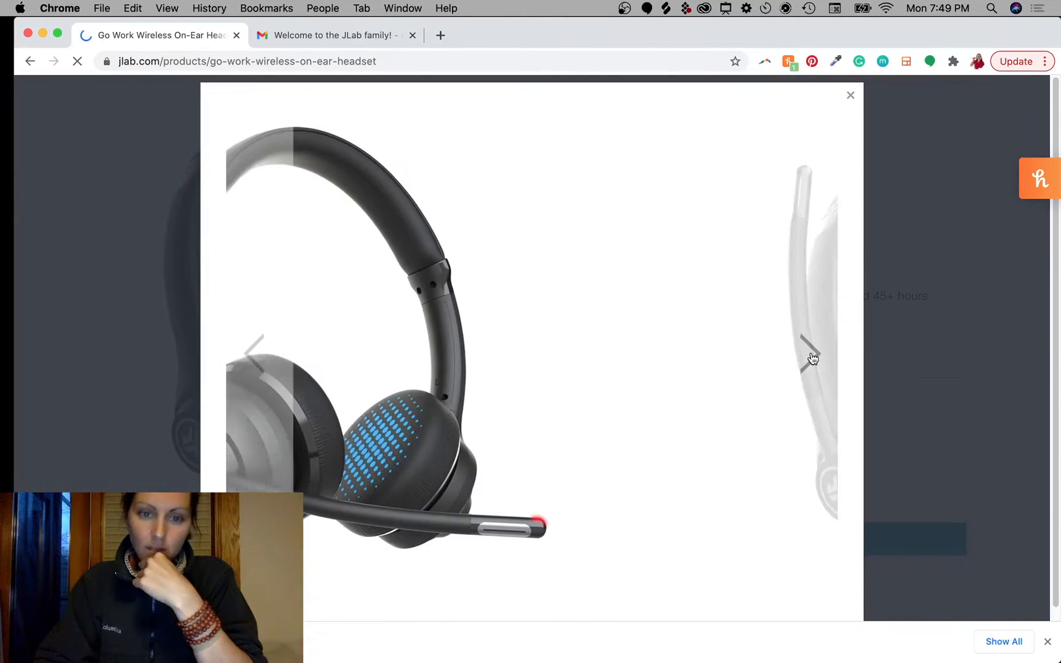
left_click(804, 367)
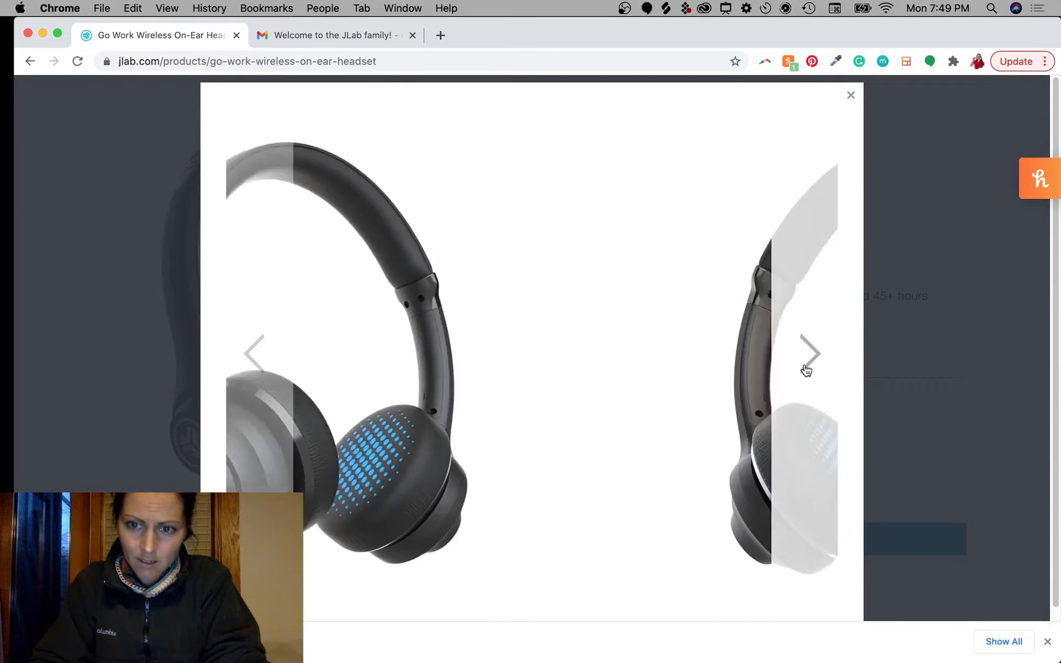
left_click(804, 367)
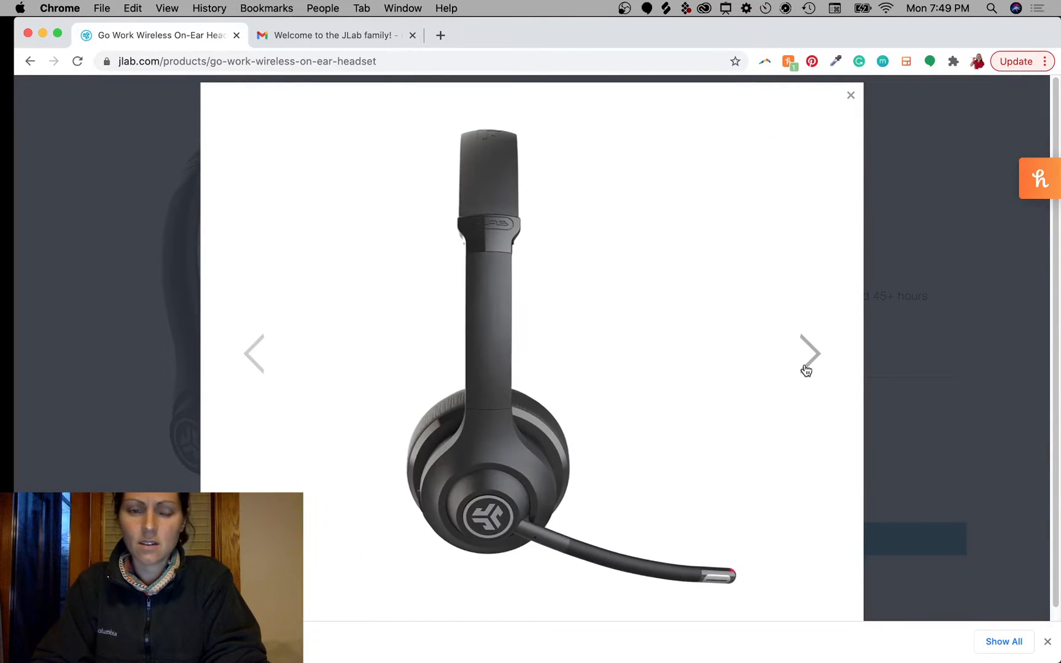
left_click(805, 370)
left_click(806, 370)
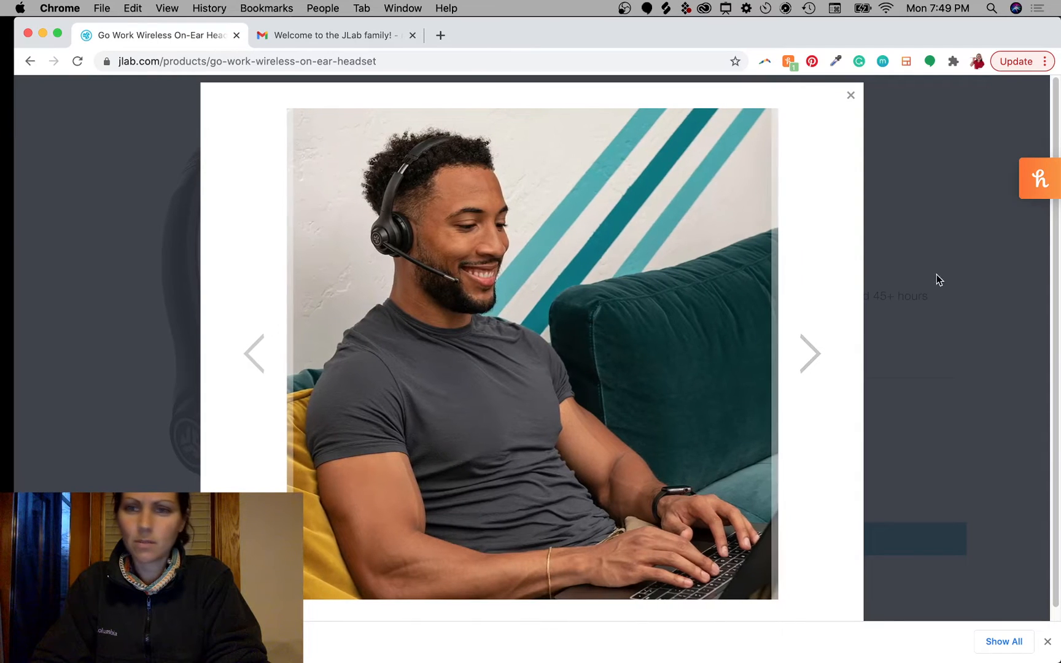
left_click(808, 355)
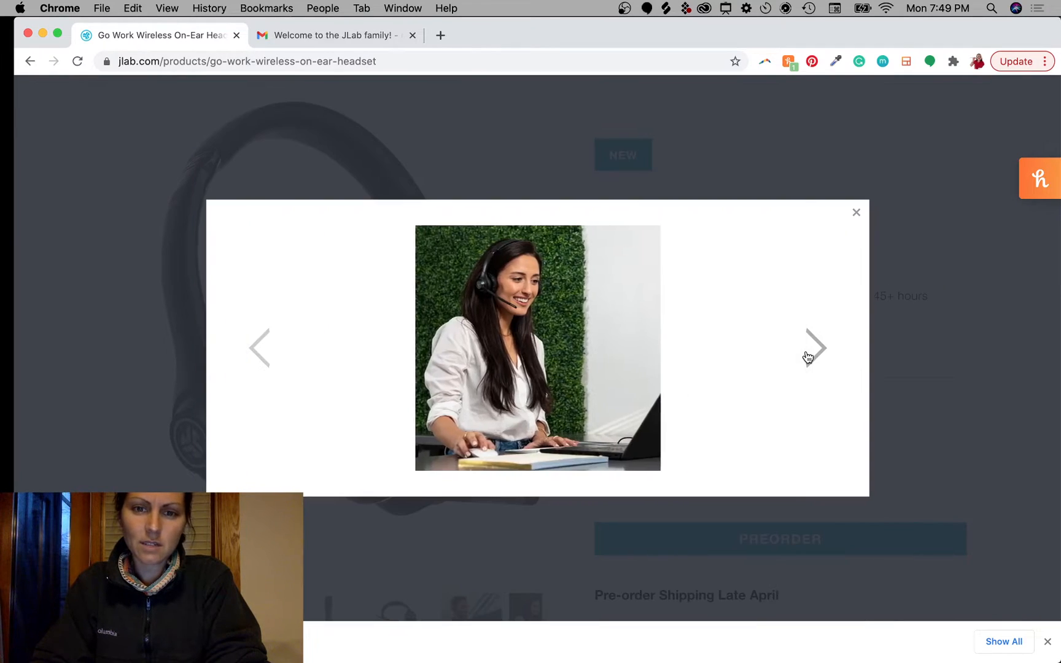
left_click(809, 353)
left_click(957, 168)
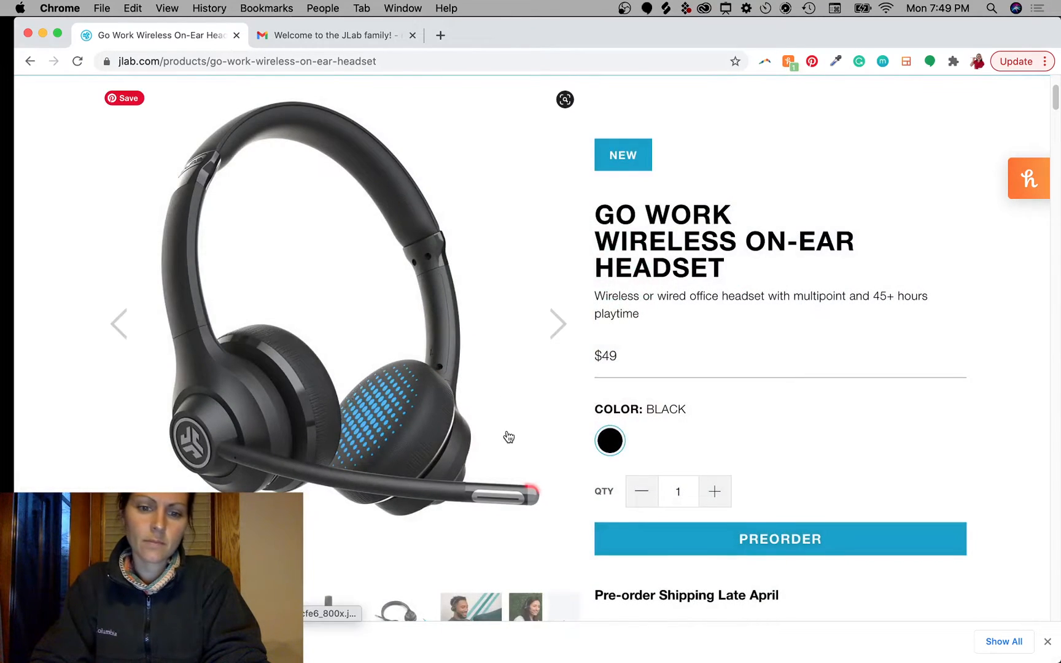
Step: Back on the home page, advance the banner, dismiss the coupon popup and scroll to Featured Audio
scroll(509, 436, "down", 3)
scroll(507, 433, "down", 5)
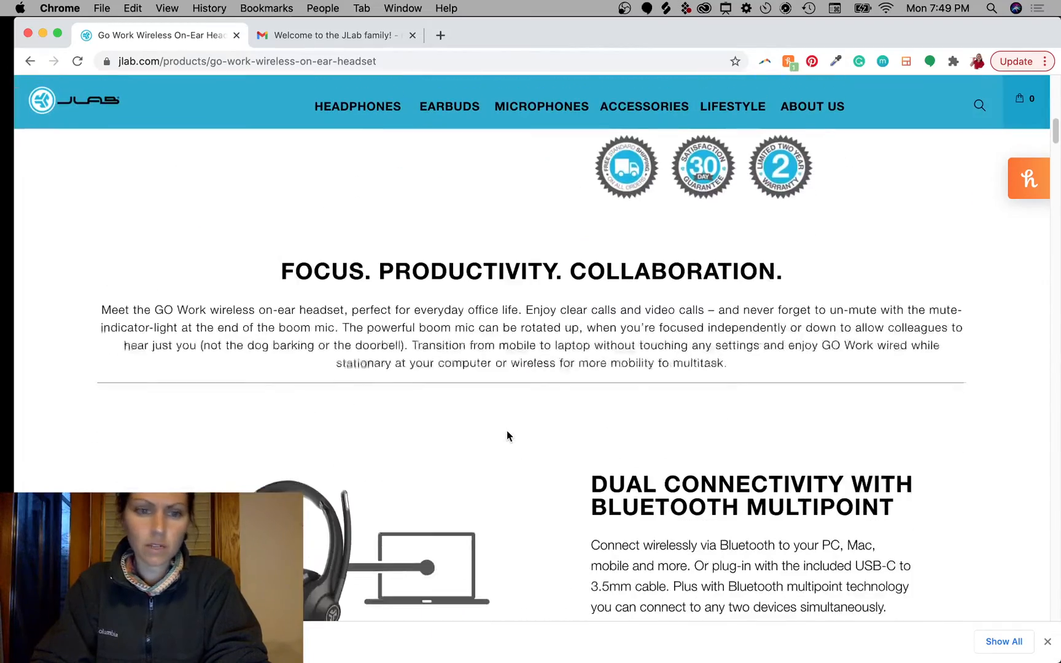
scroll(509, 437, "down", 5)
scroll(509, 437, "up", 13)
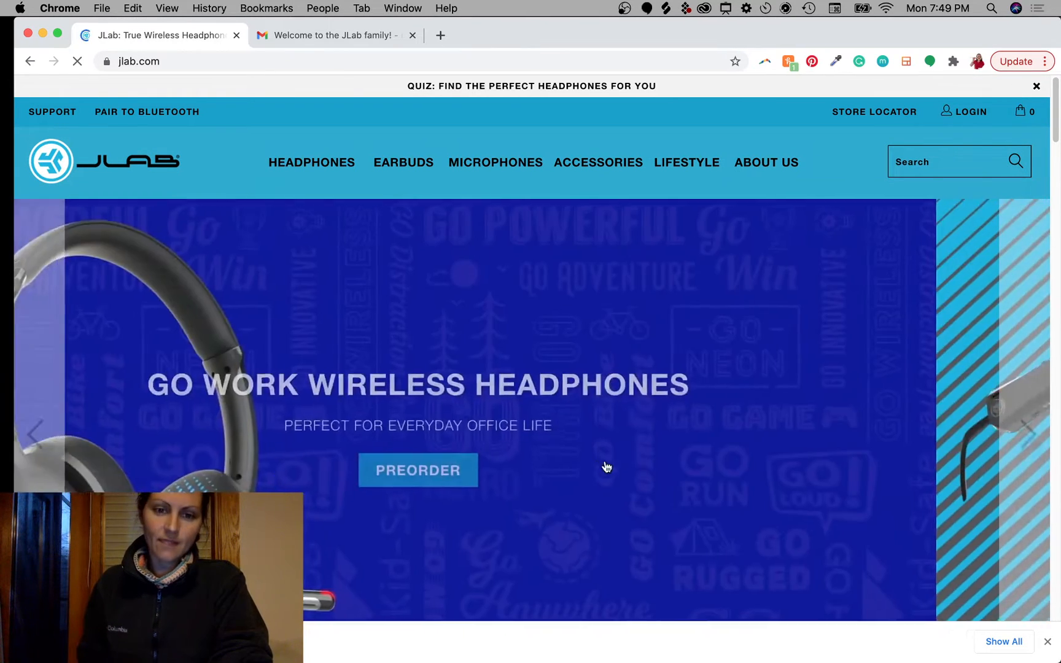
scroll(824, 422, "down", 5)
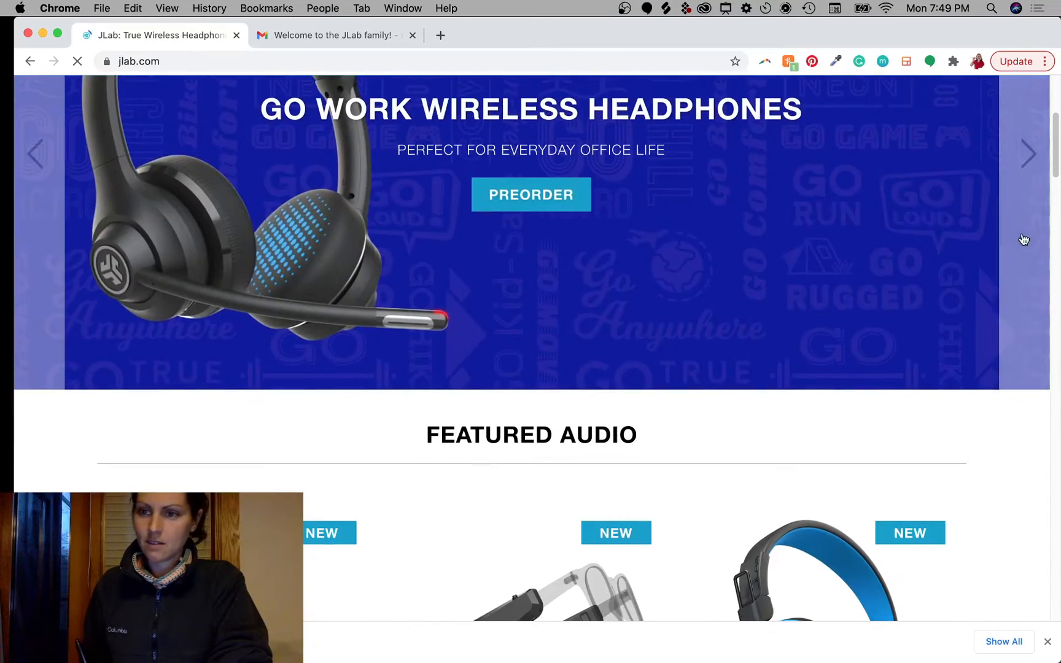
left_click(1024, 240)
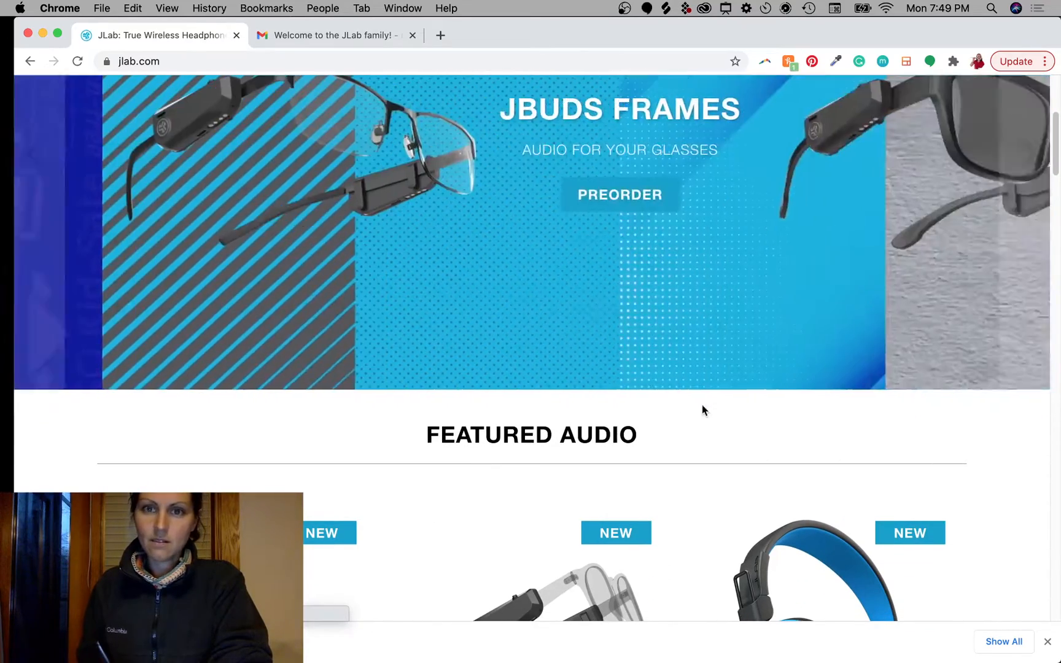
scroll(702, 410, "up", 5)
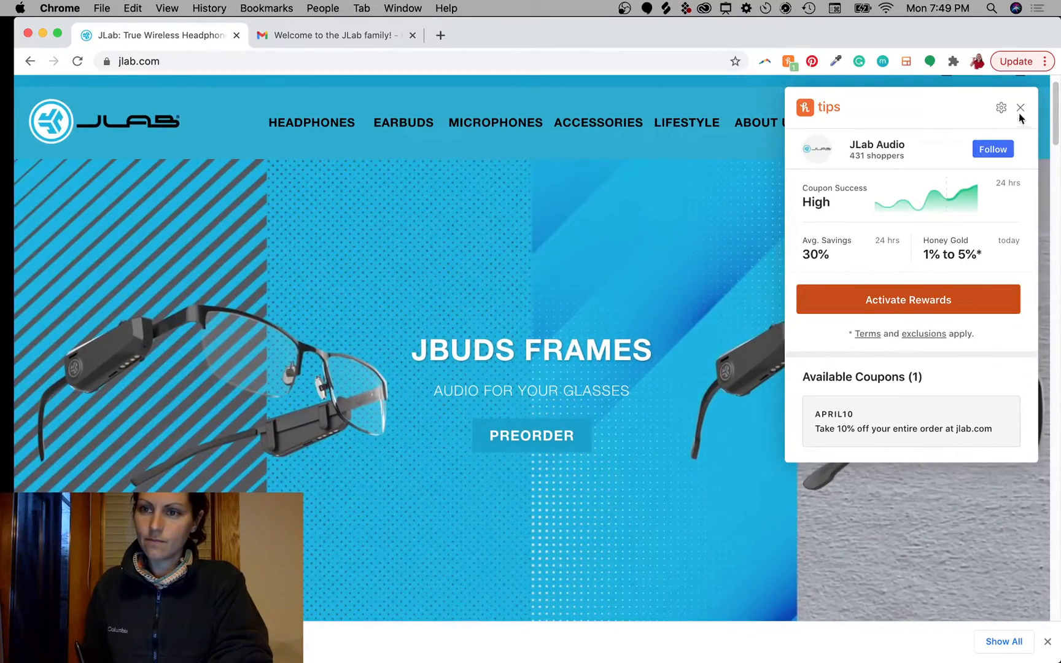
left_click(1020, 108)
scroll(656, 424, "down", 8)
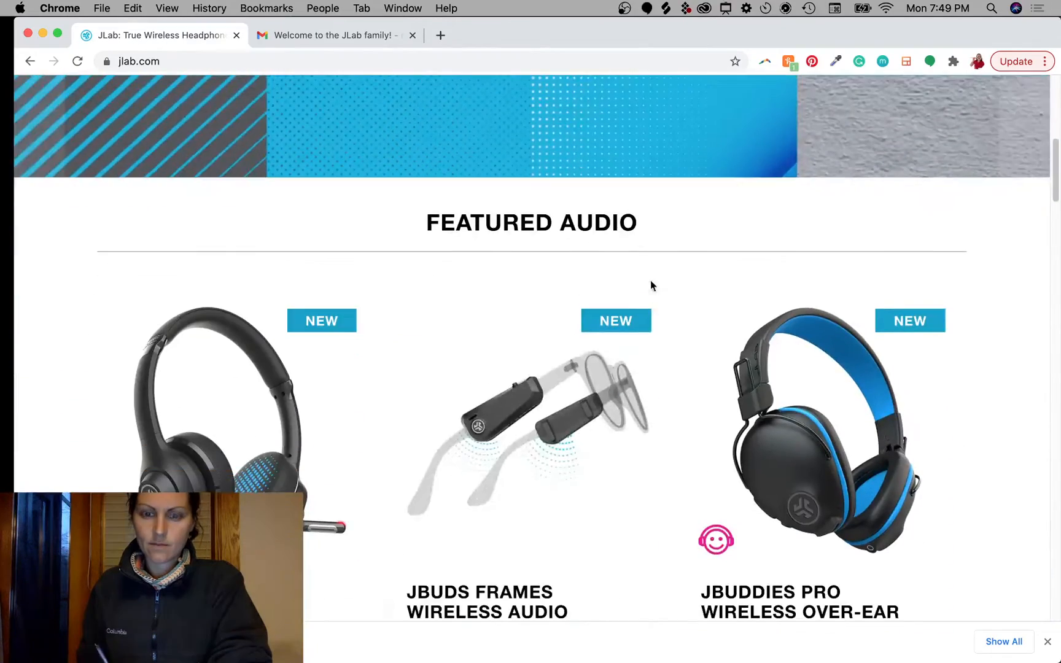
scroll(656, 429, "down", 3)
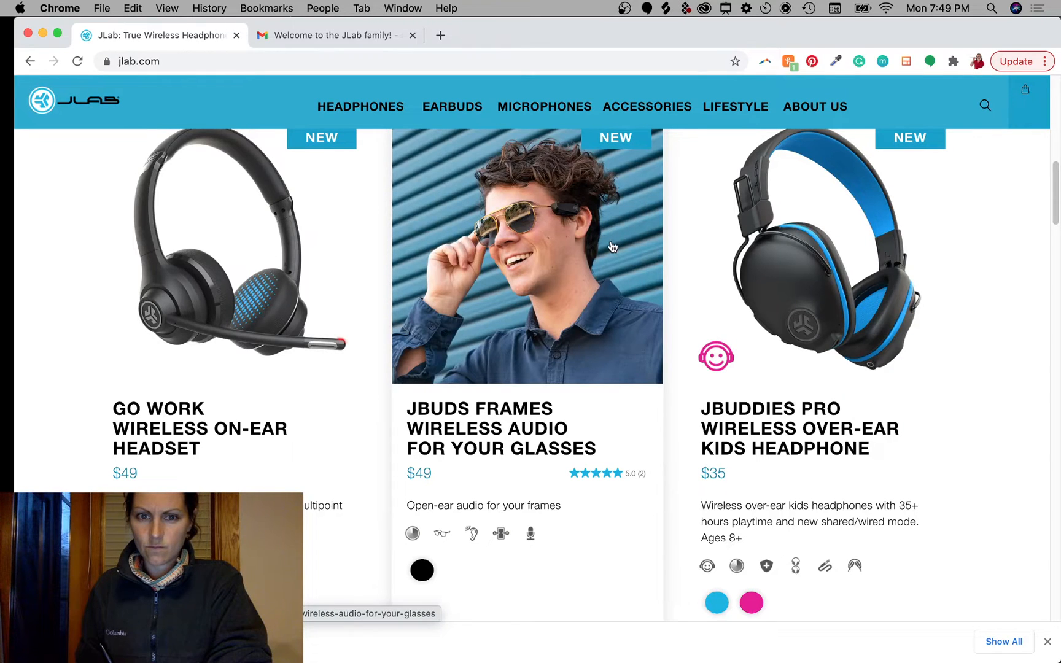
scroll(701, 294, "down", 10)
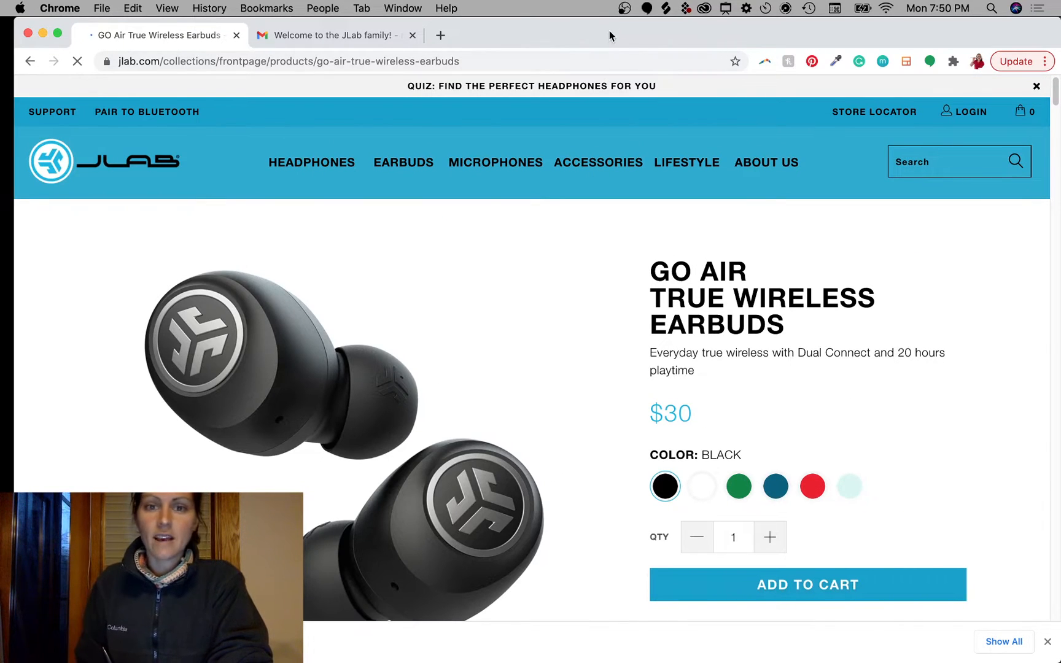
Step: Step the Go Air gallery forward to the six-colour charging-cases photo and enlarge it
scroll(578, 443, "down", 3)
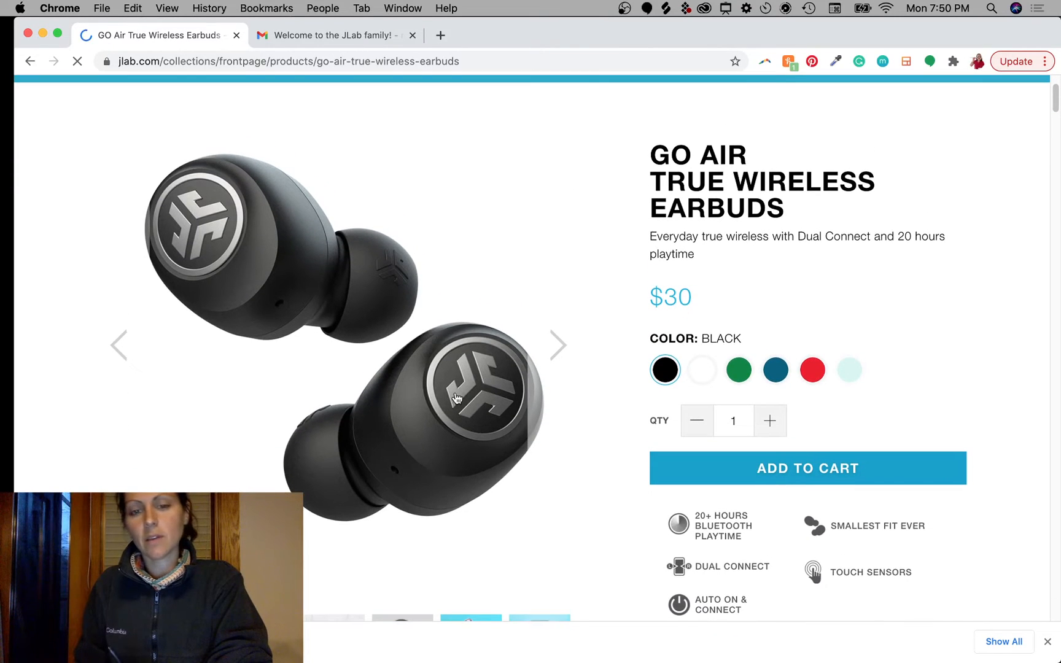
scroll(461, 378, "down", 5)
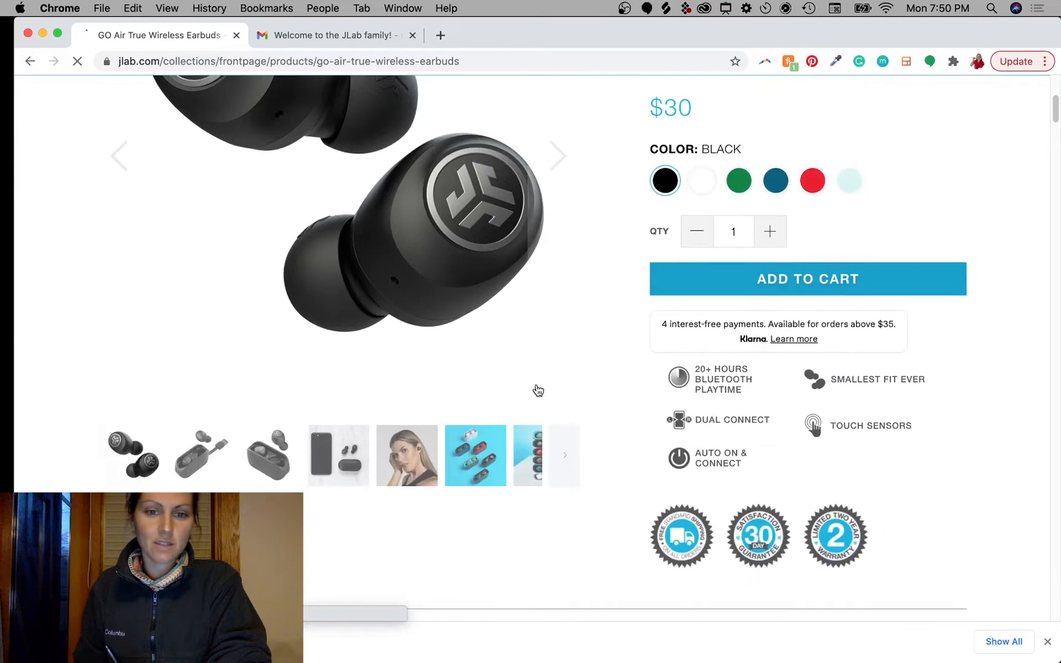
scroll(580, 405, "up", 4)
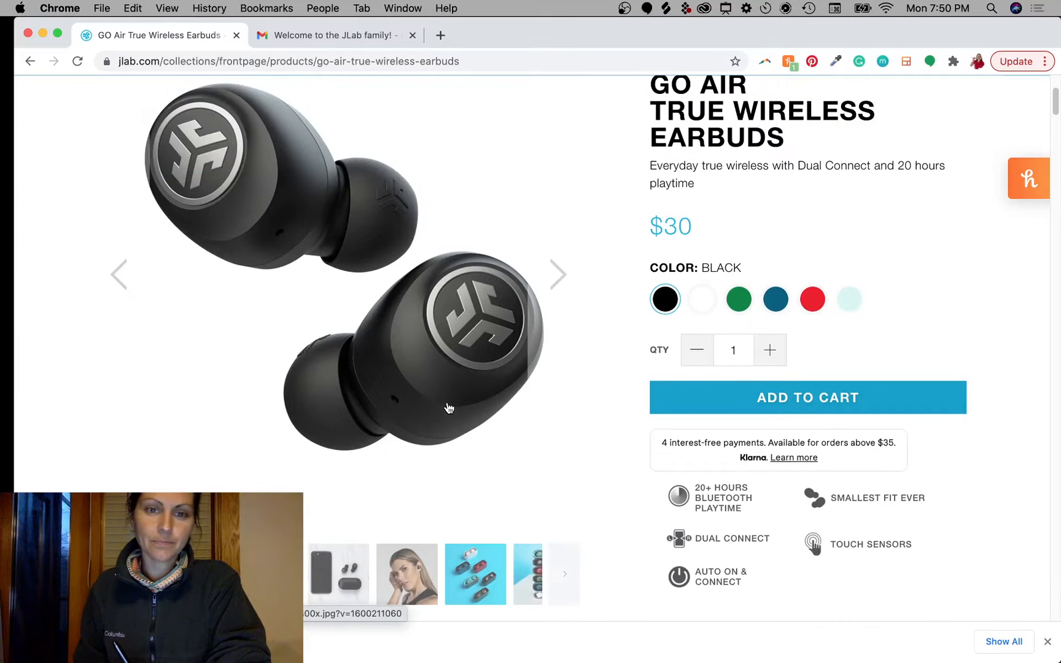
left_click(557, 310)
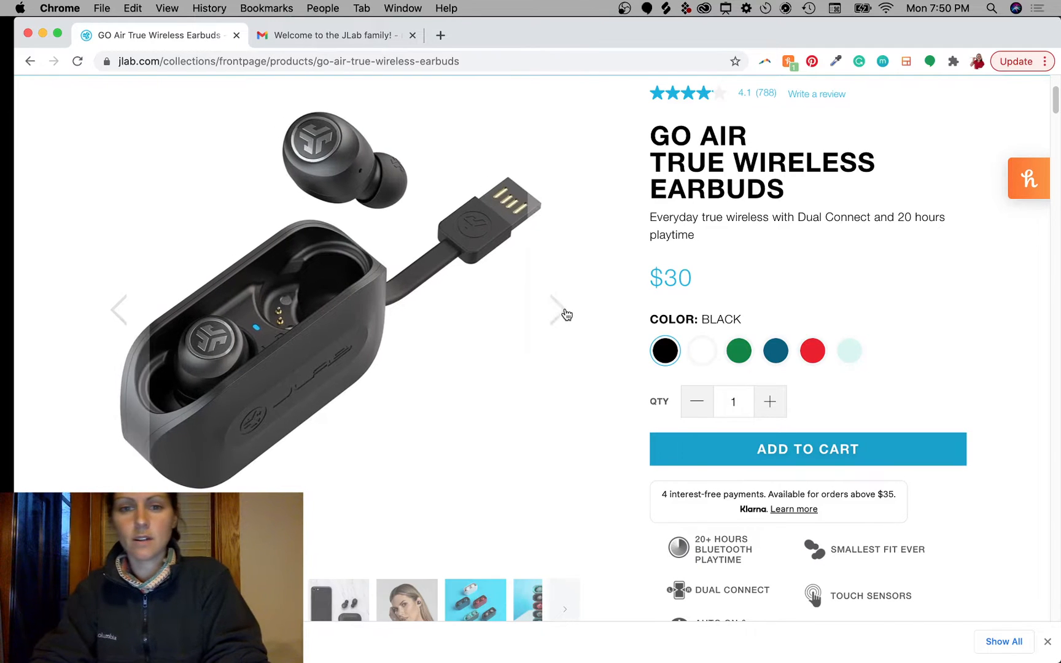
left_click(559, 319)
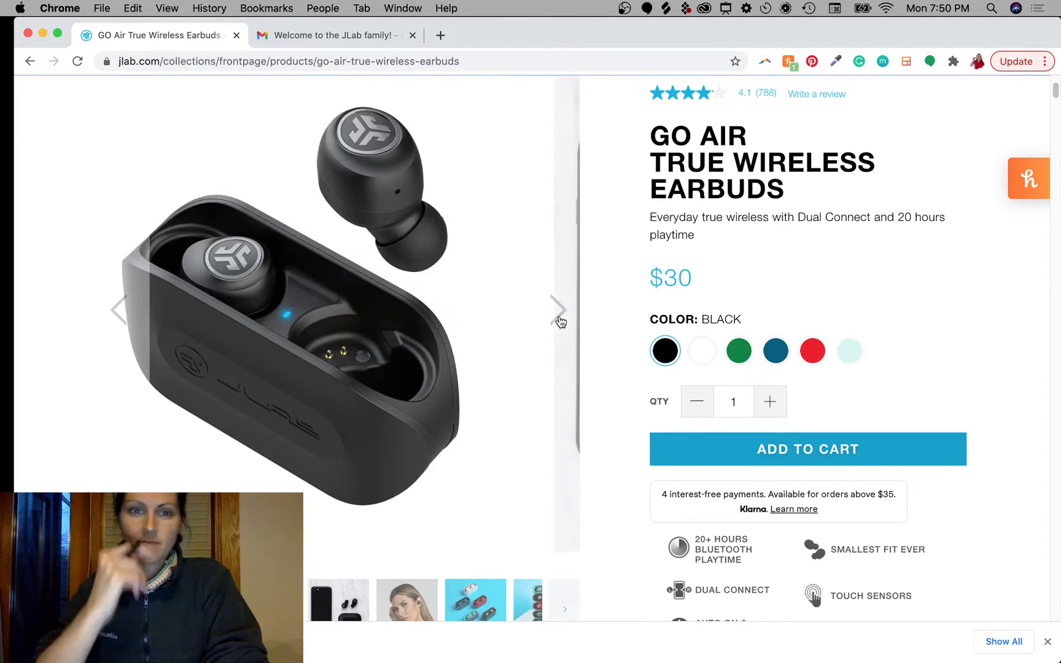
left_click(558, 310)
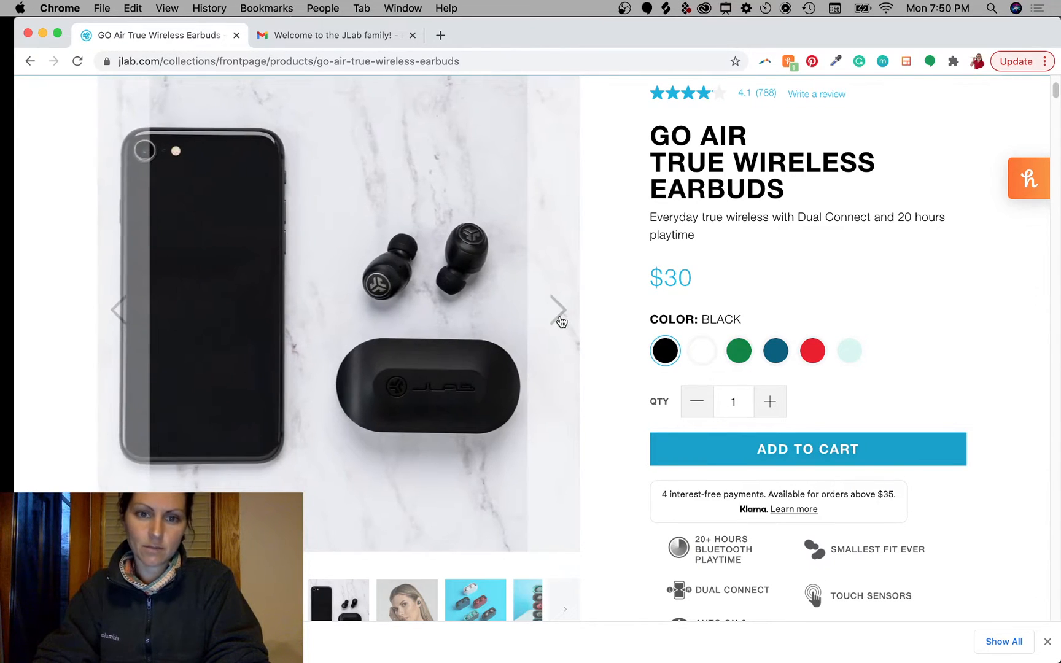
left_click(559, 319)
left_click(560, 319)
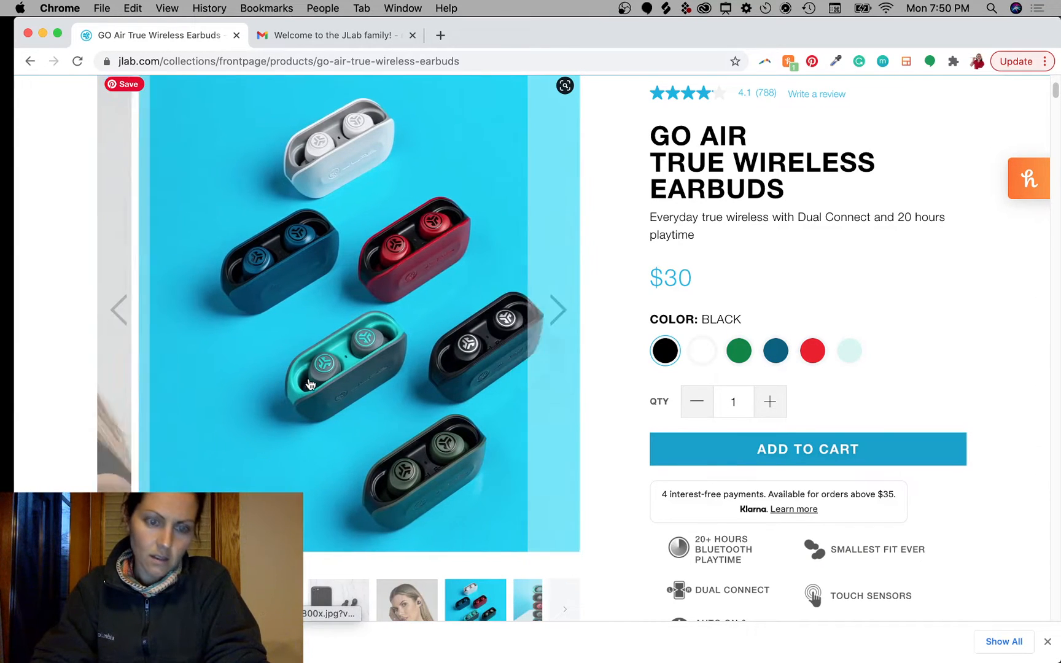
left_click(303, 231)
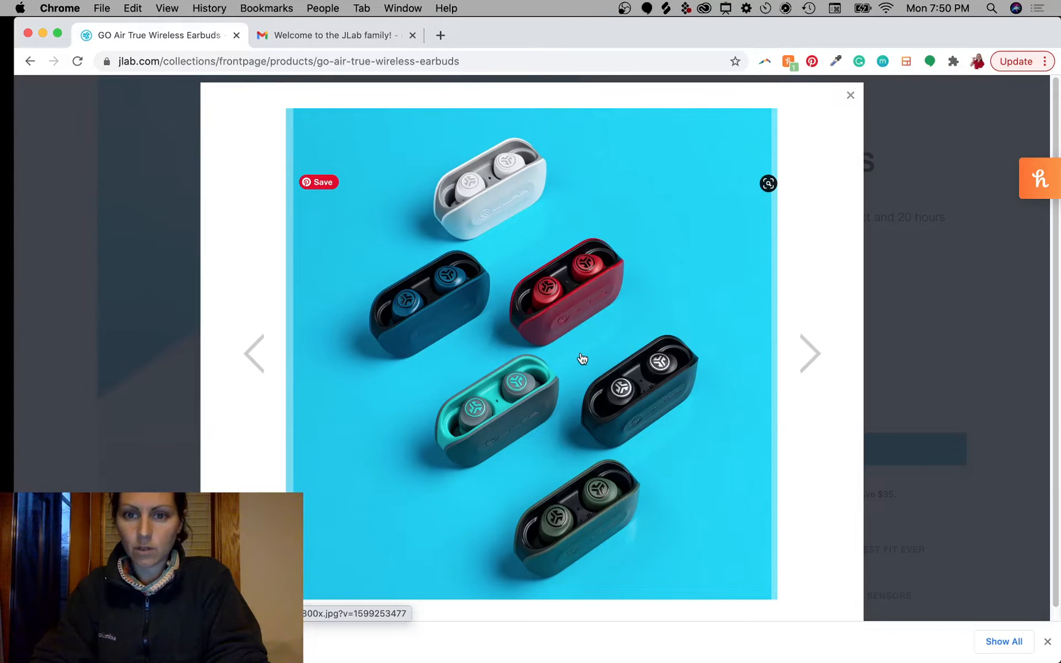
left_click_drag(582, 359, 762, 338)
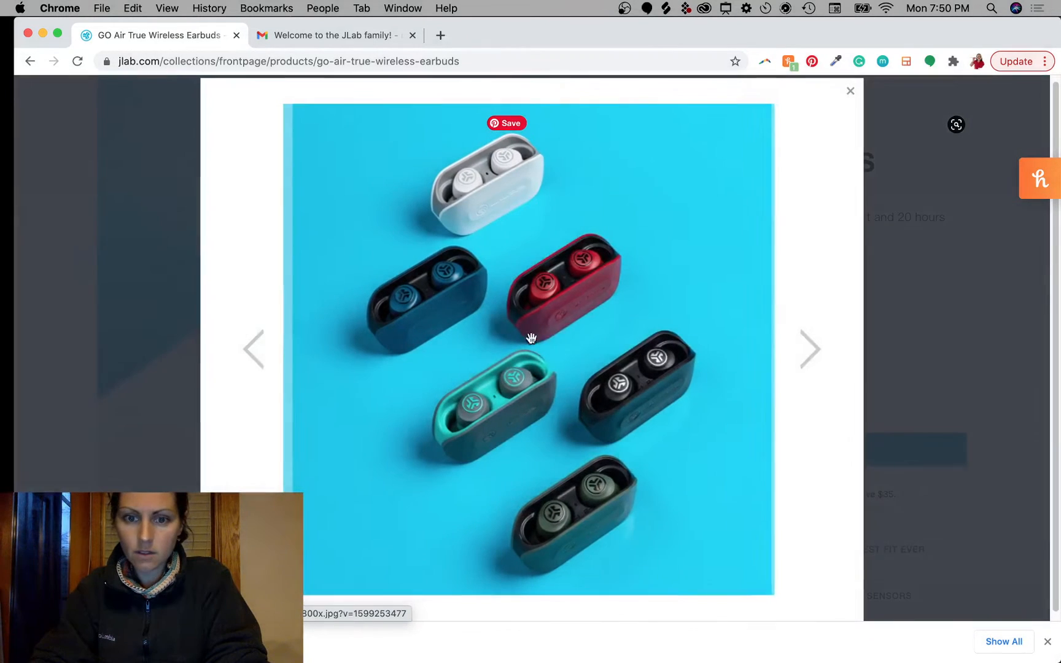
Step: Save the charging-cases photo to the Desktop as DSC08257lo_2000x.jpg and preview it in Quick Look
right_click(559, 335)
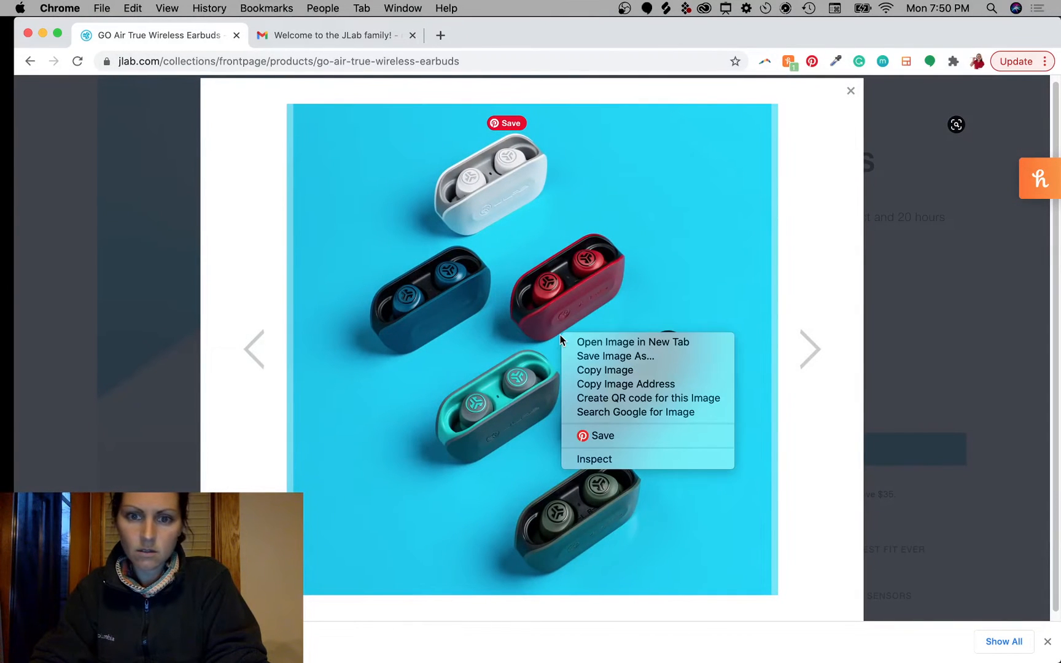
left_click(613, 357)
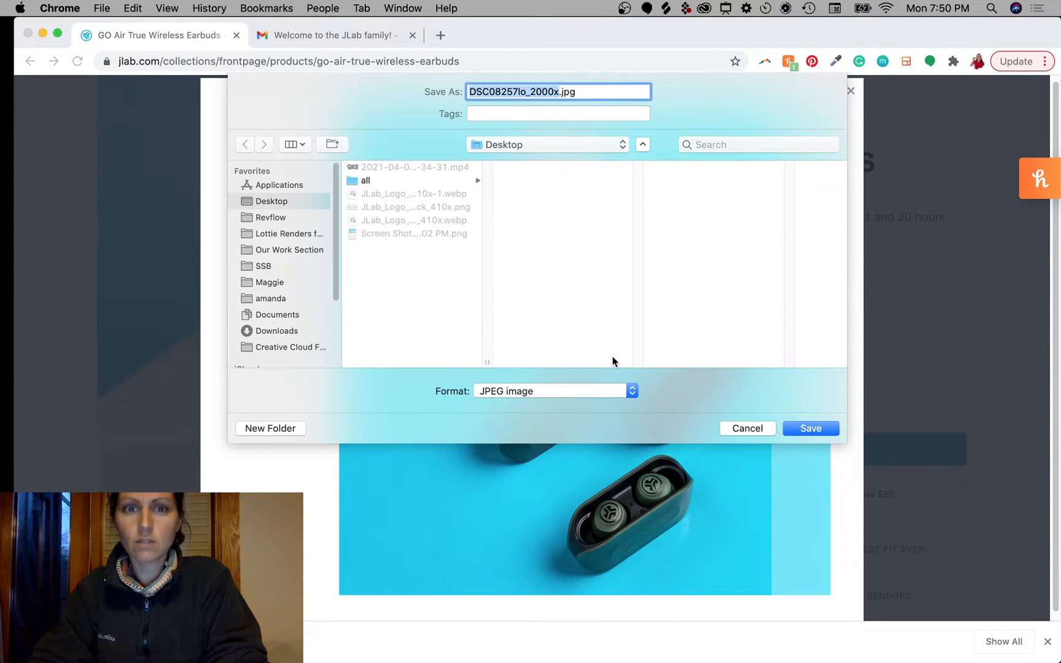
left_click(825, 431)
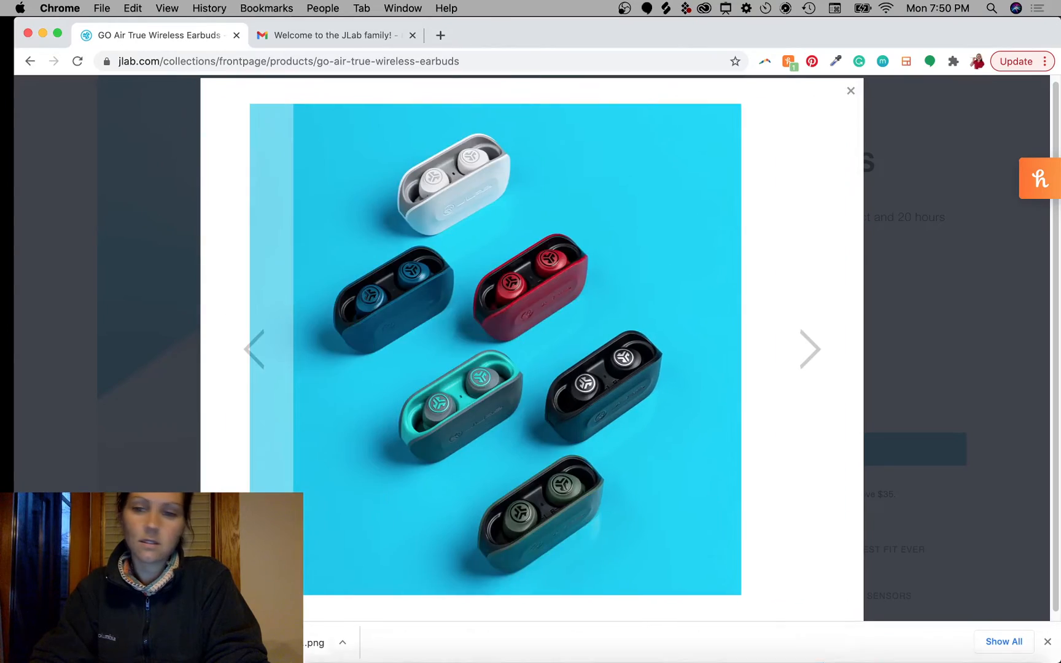
mouse_move(1059, 662)
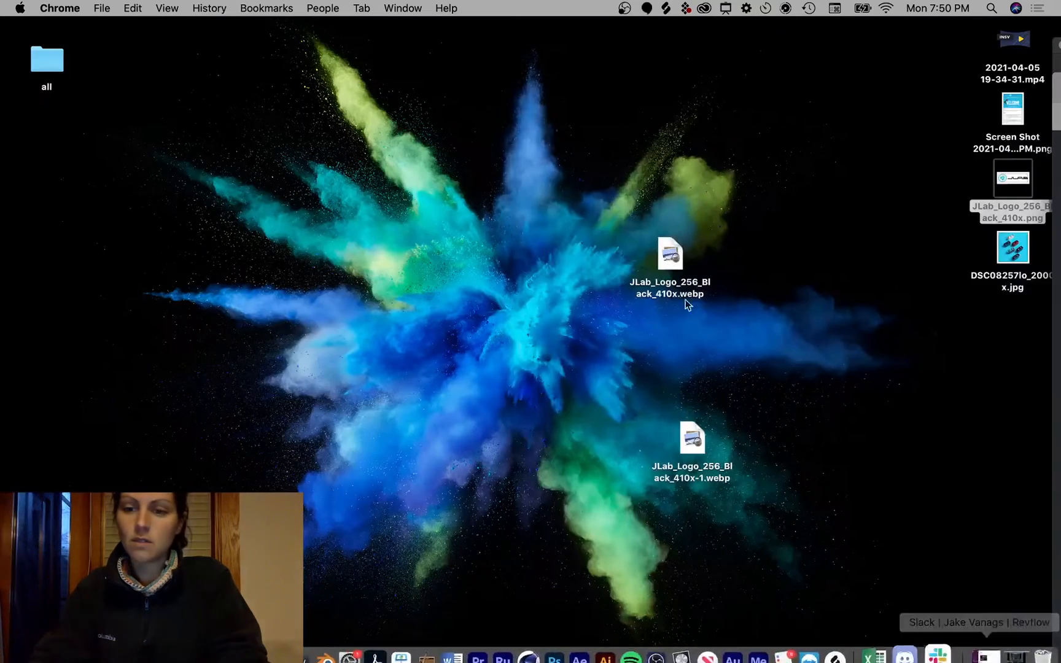
left_click(877, 344)
left_click(1013, 247)
key("space")
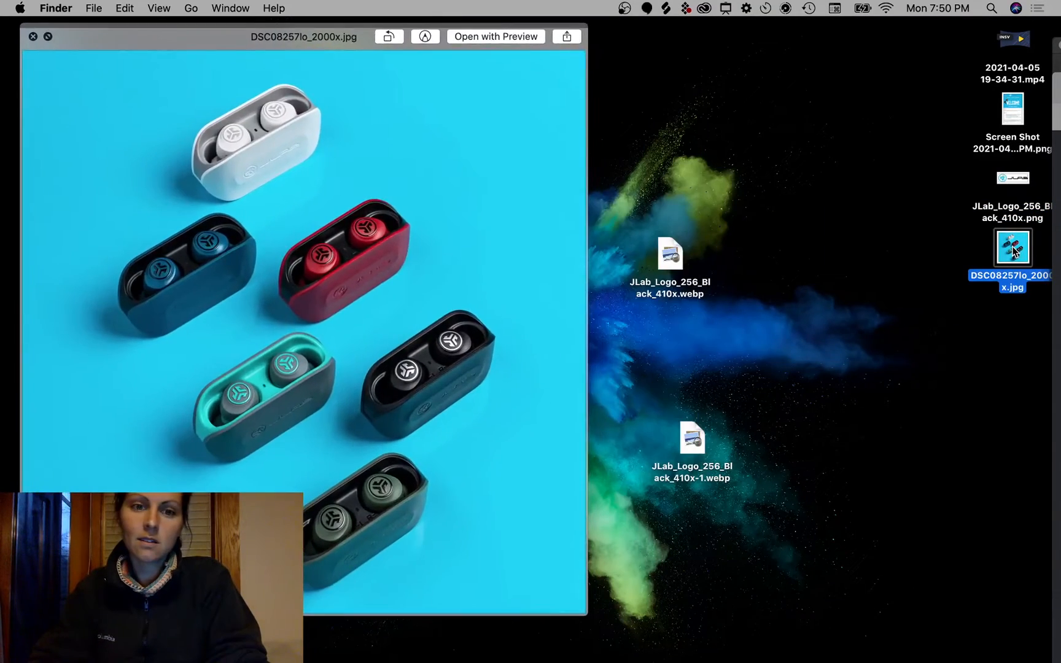
key("space")
mouse_move(1059, 662)
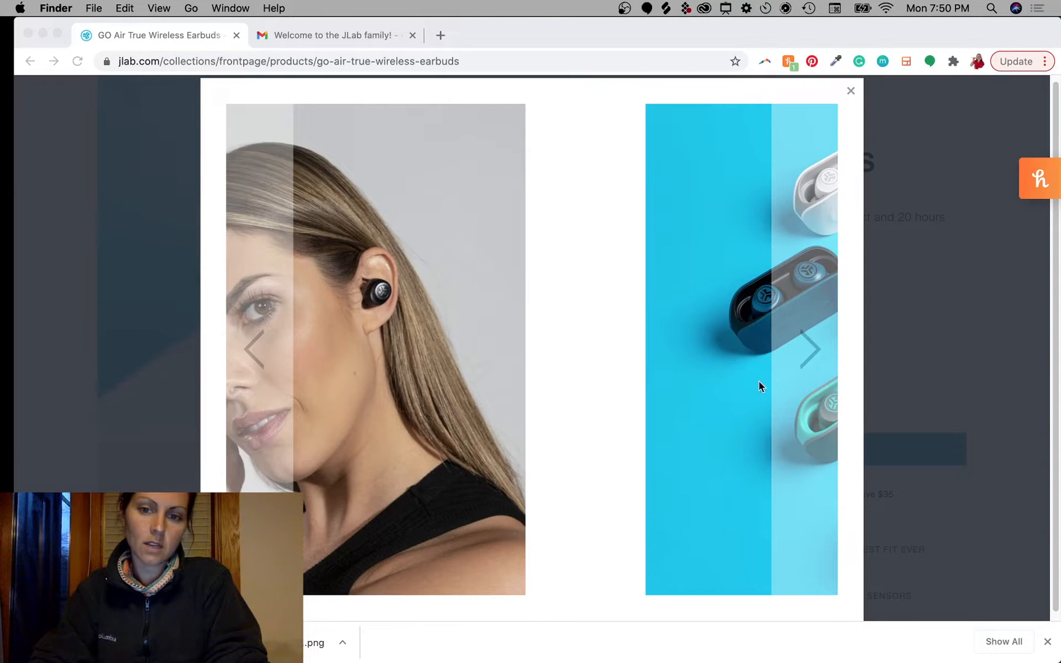
Step: Save the black earbuds close-up to the Desktop as GoAirBlack1_2000x.jpg
left_click(797, 336)
left_click(807, 350)
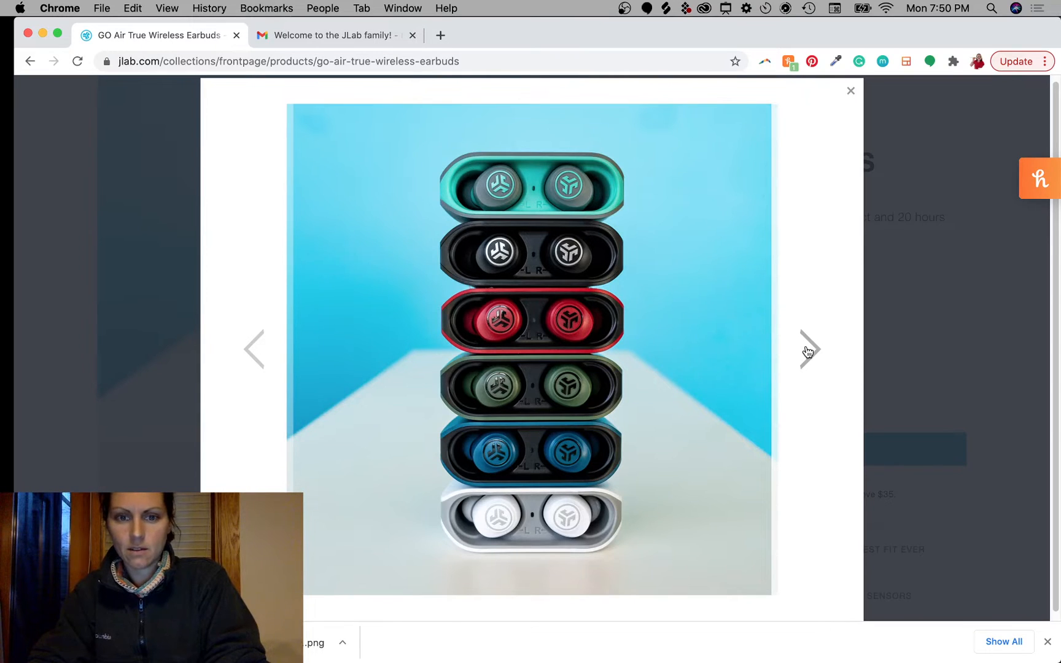
left_click(808, 351)
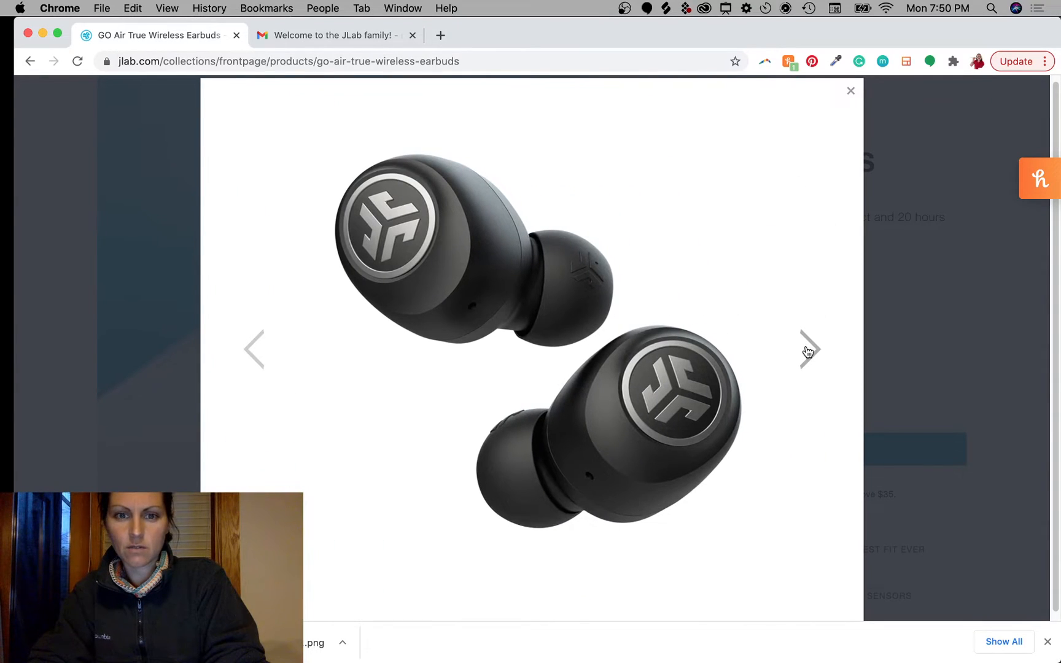
right_click(480, 280)
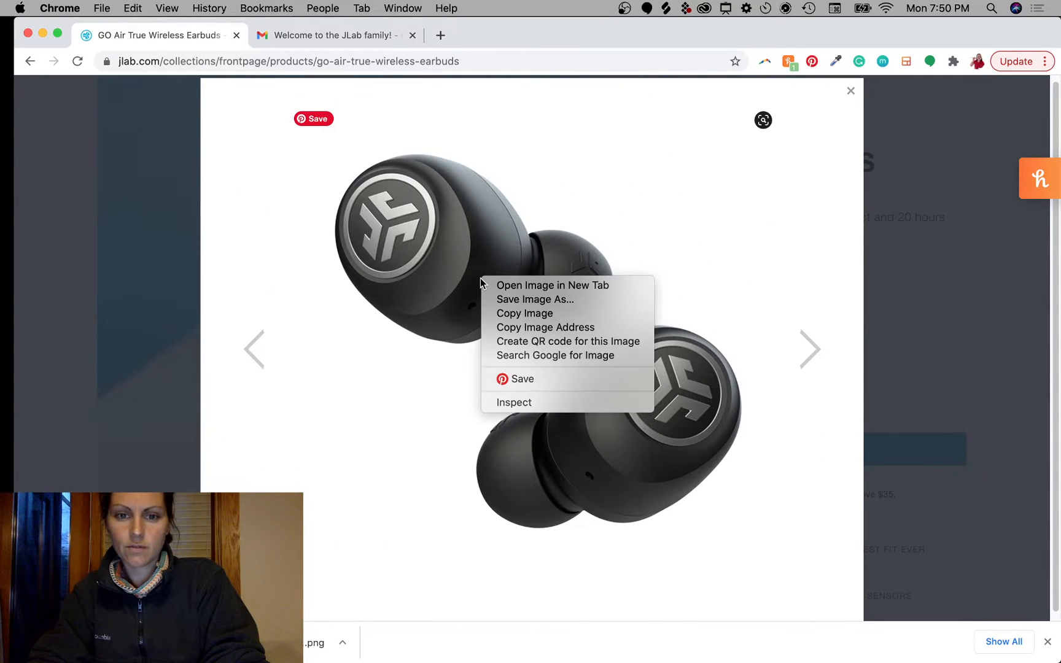
left_click(513, 300)
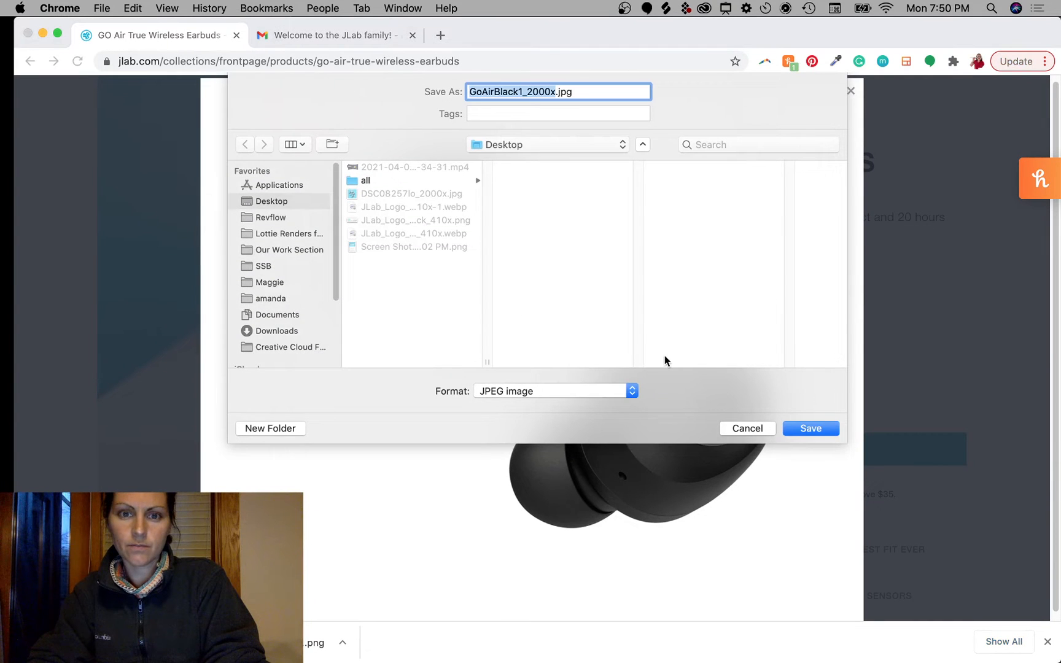
left_click(805, 428)
Step: Find the stacked six-colour cases photo, save it as DSC04232_2000x.jpg, and close the enlarged view
left_click(806, 348)
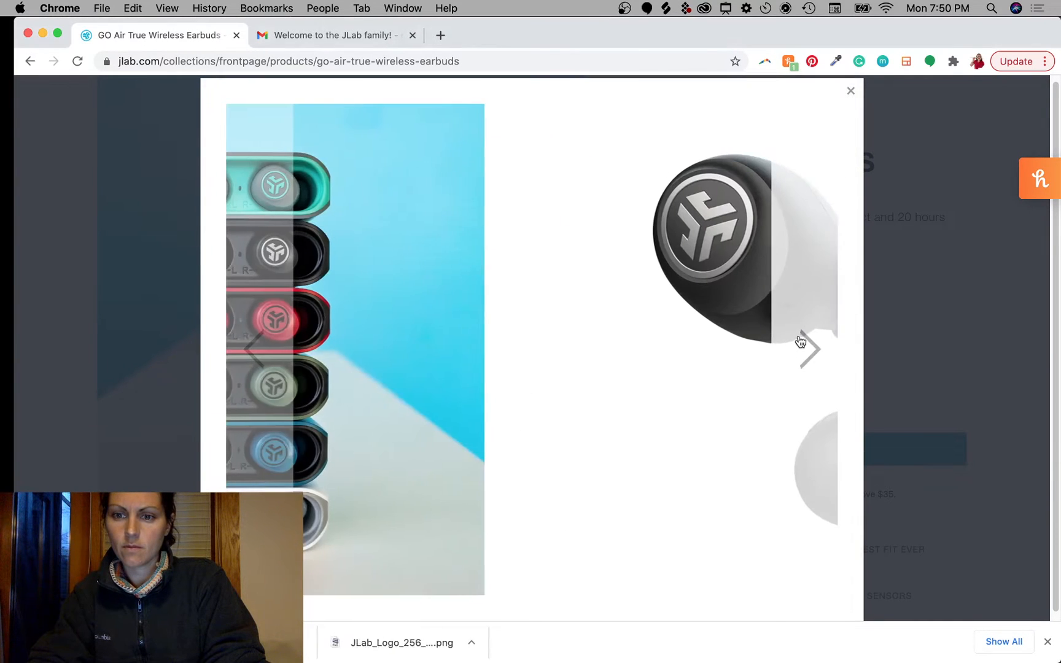
left_click(810, 348)
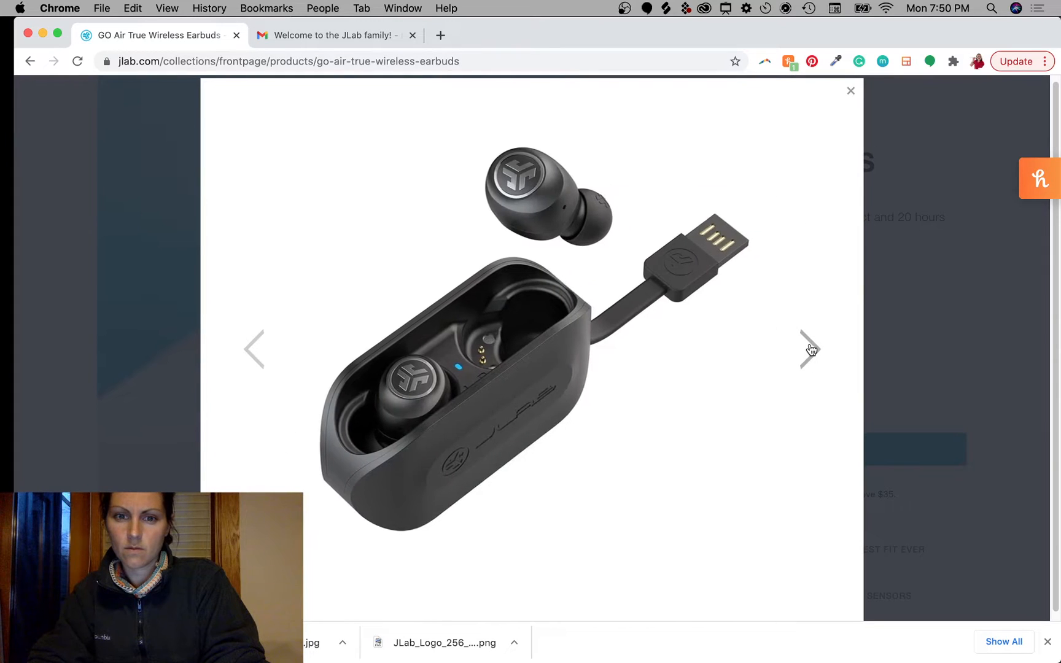
left_click(811, 348)
left_click(811, 349)
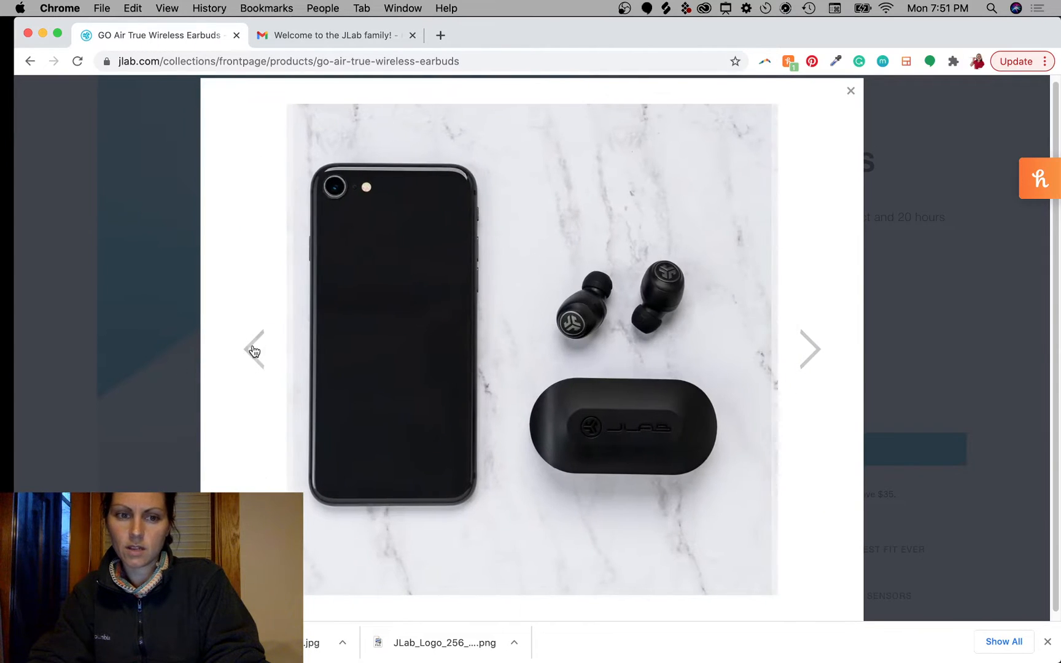
left_click(254, 349)
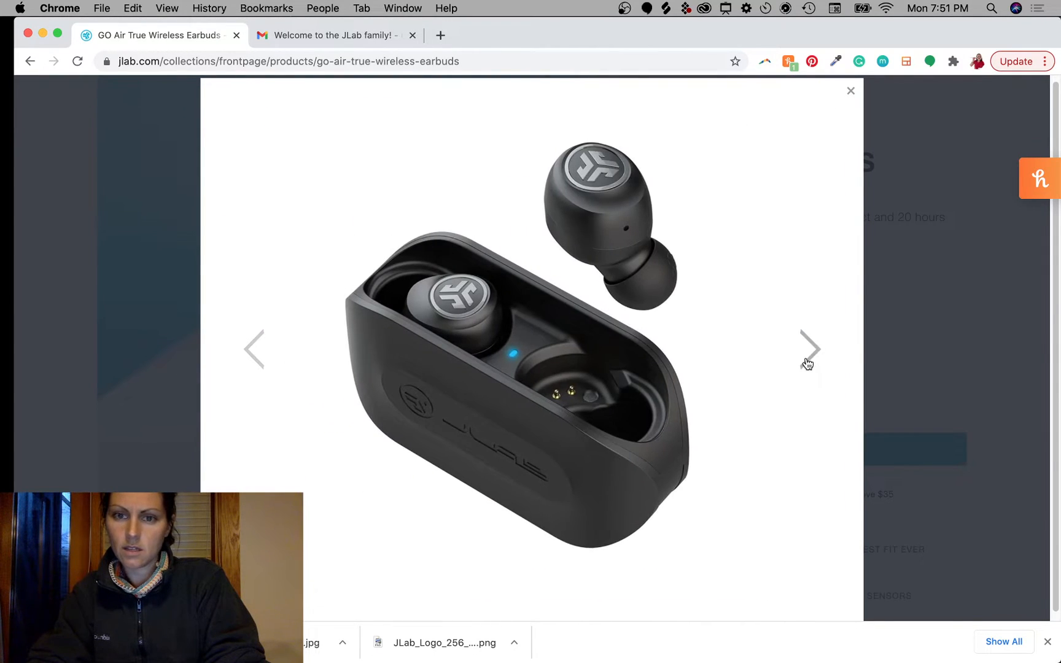
left_click(807, 363)
left_click(807, 363)
left_click(807, 364)
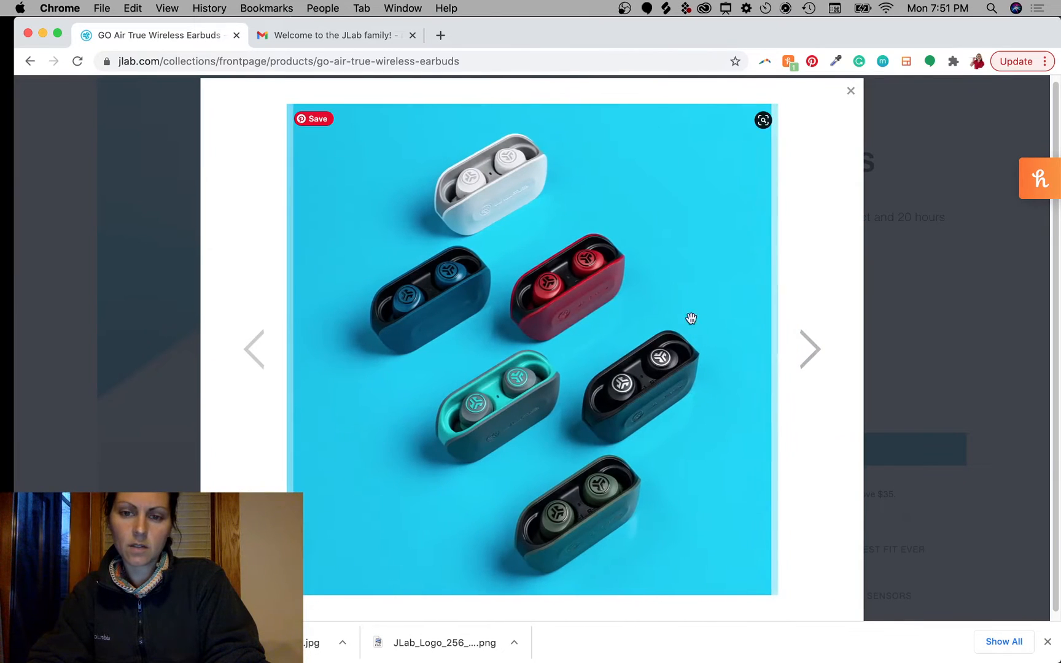
left_click(808, 359)
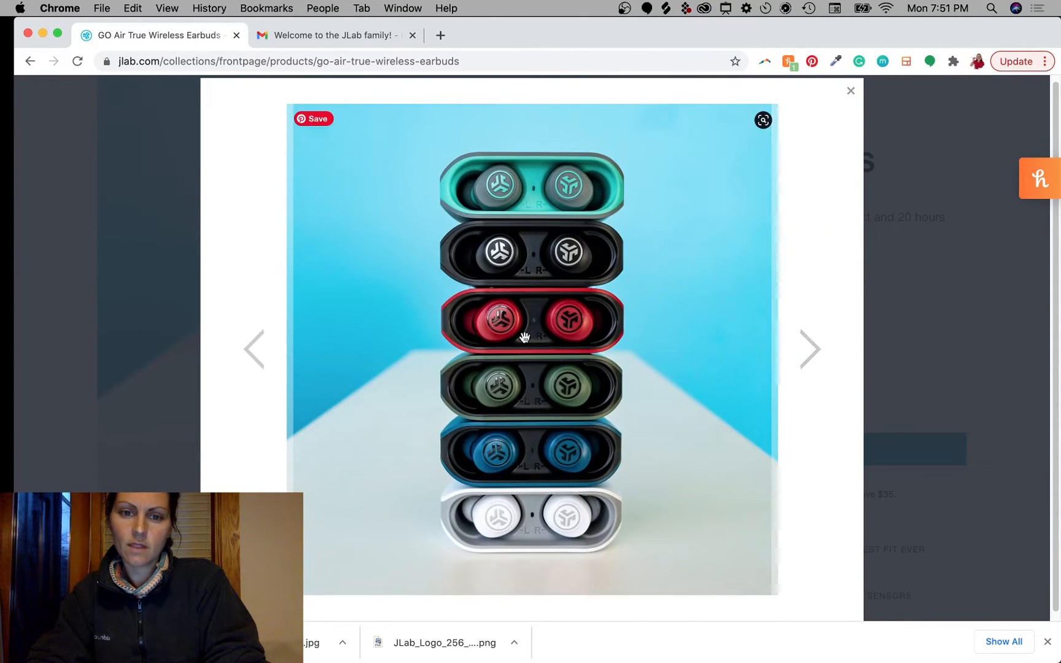
right_click(524, 336)
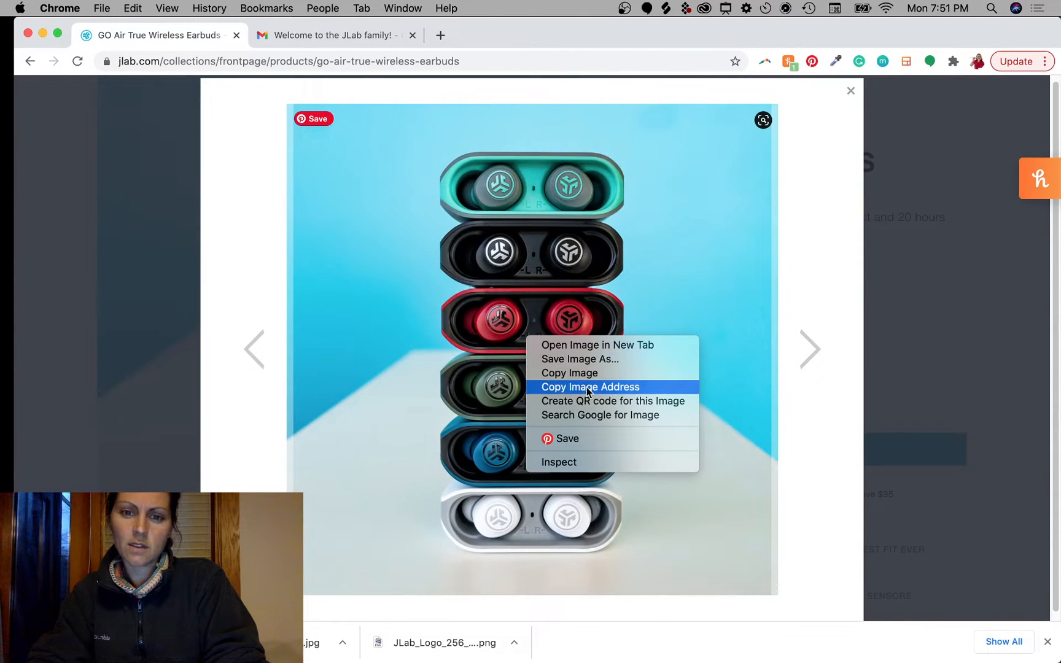
left_click(582, 360)
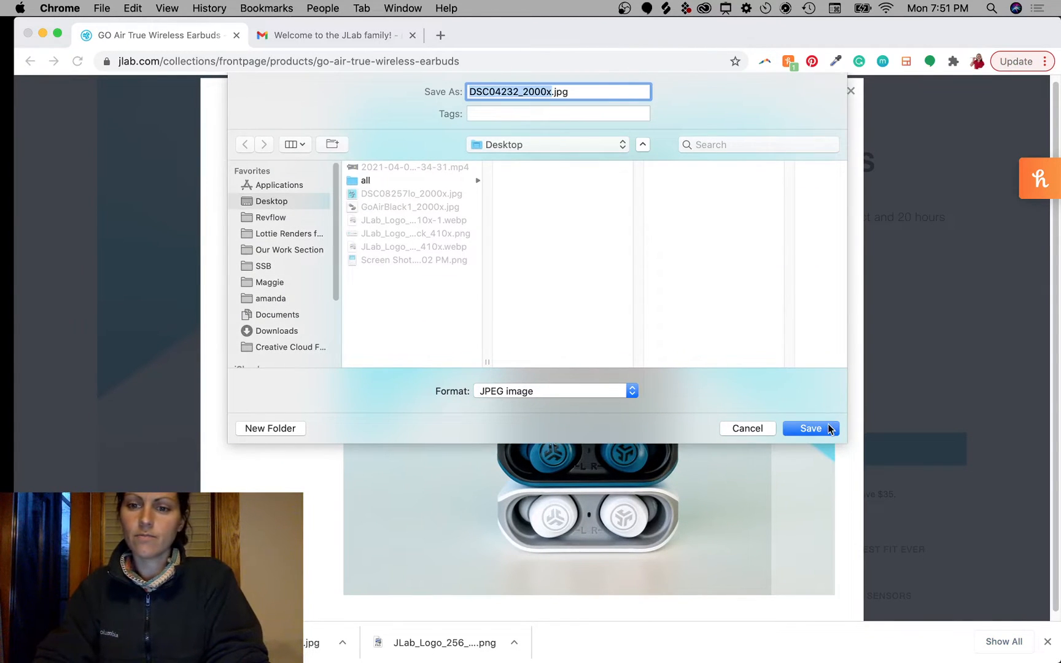
left_click(827, 429)
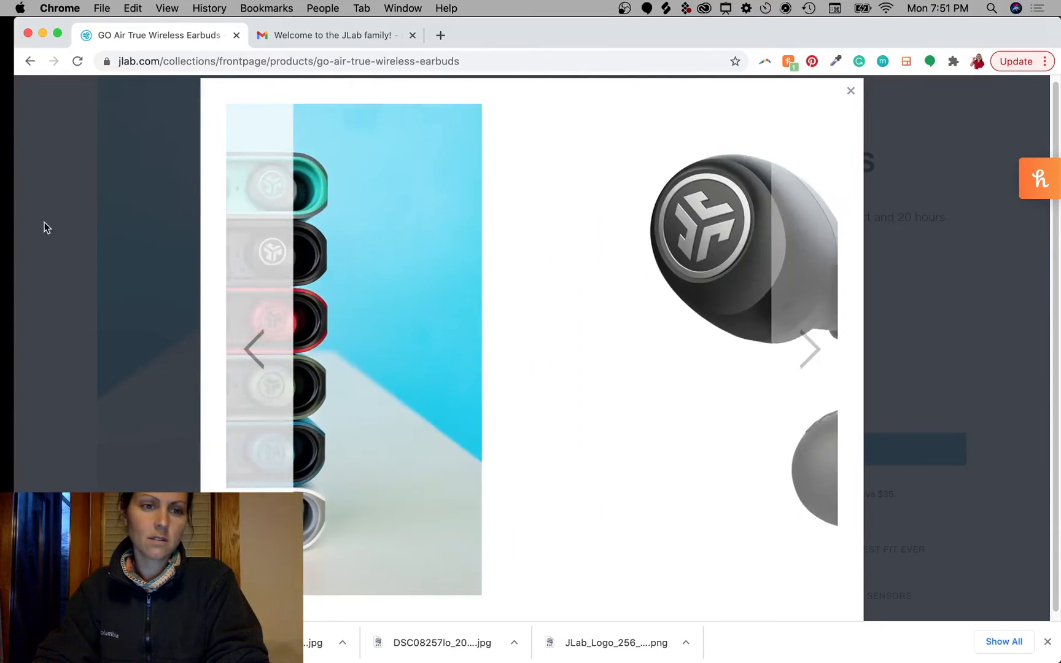
left_click(44, 222)
Step: Leave the Go Air page via the MICROPHONES menu for the Talk PRO USB Microphone page
scroll(610, 216, "up", 3)
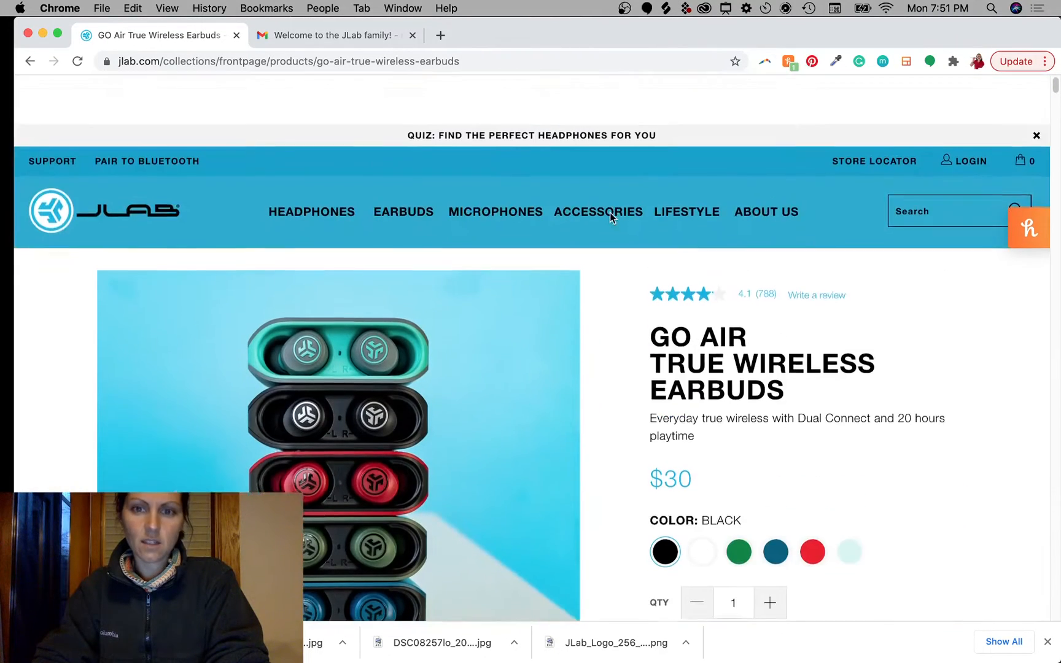
scroll(611, 216, "down", 2)
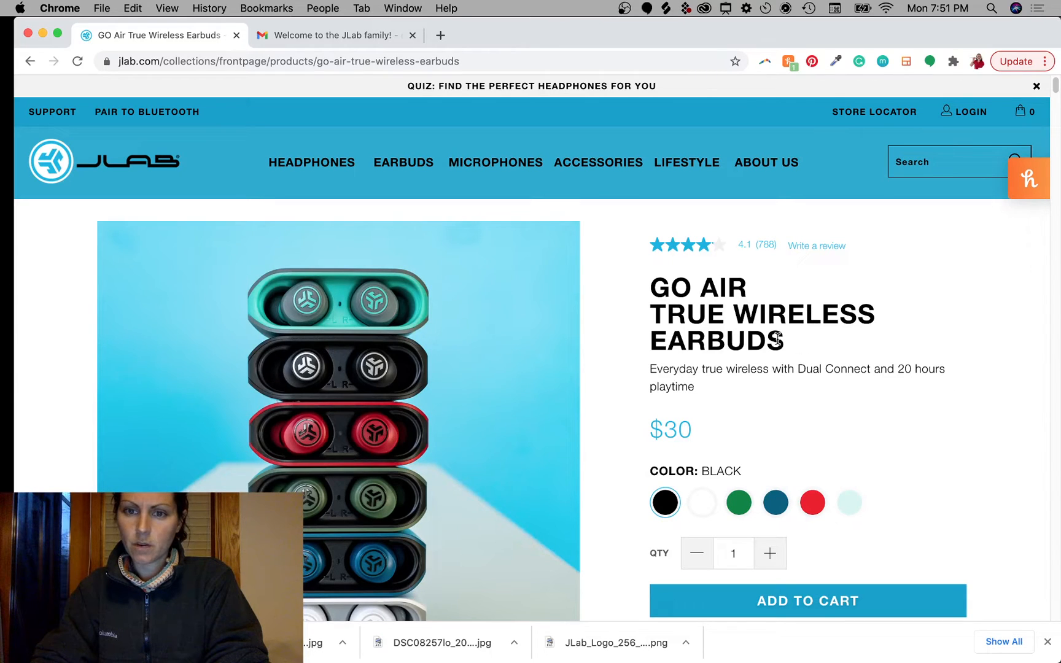
left_click_drag(777, 339, 631, 301)
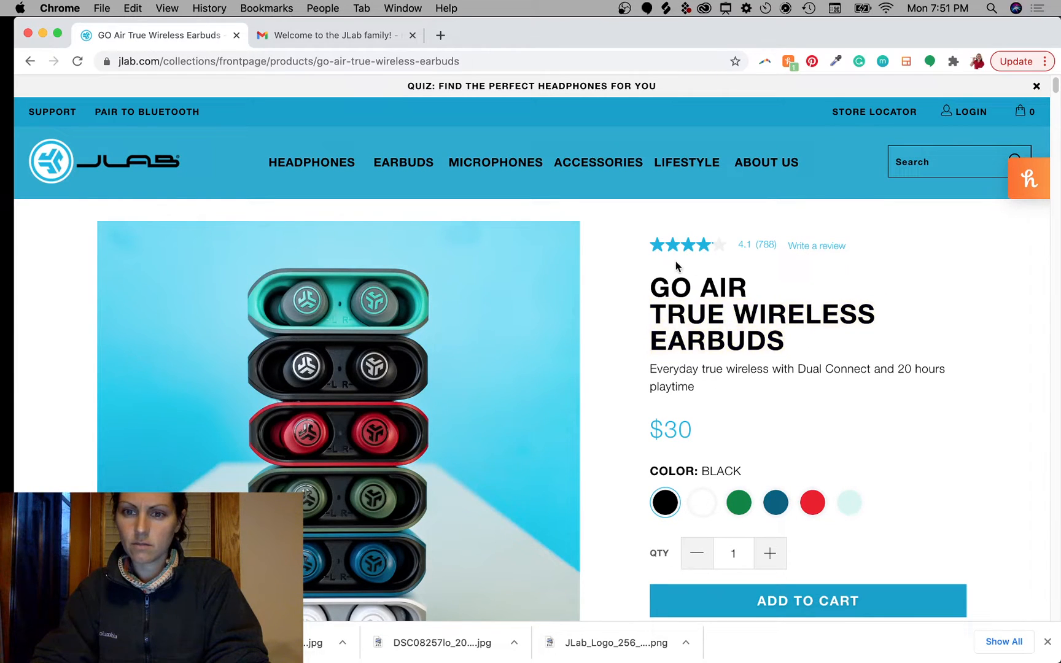
mouse_move(764, 247)
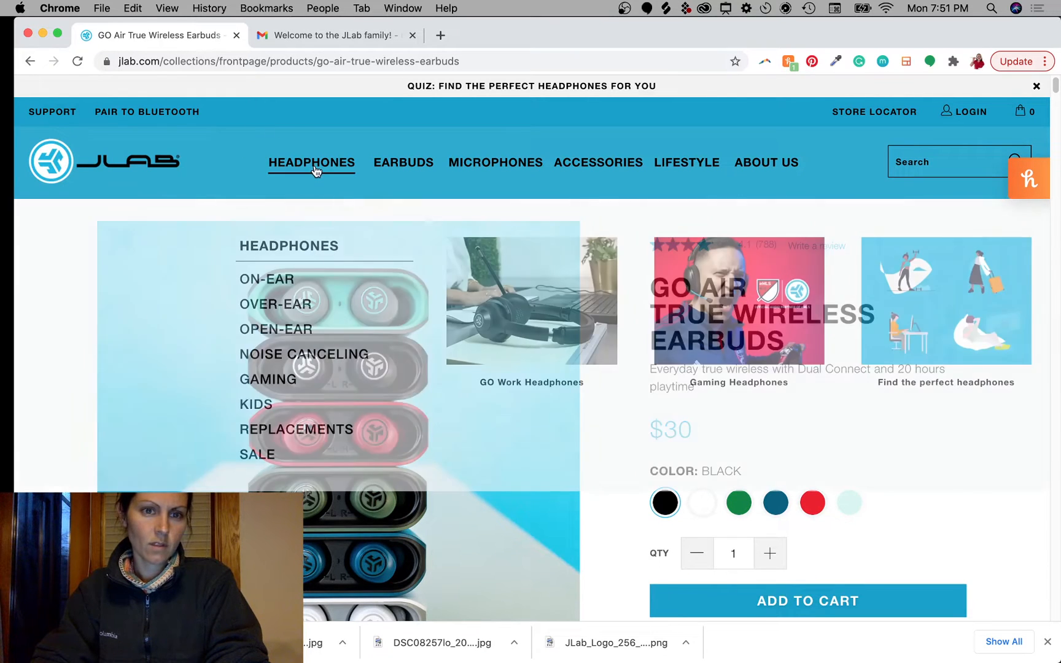
mouse_move(502, 165)
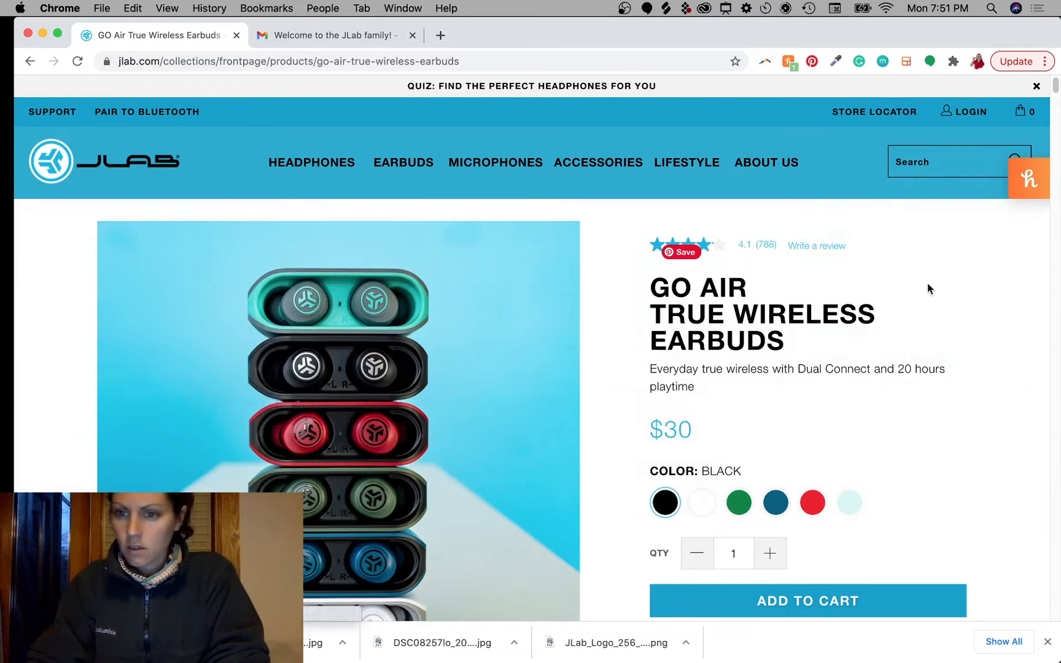
mouse_move(457, 160)
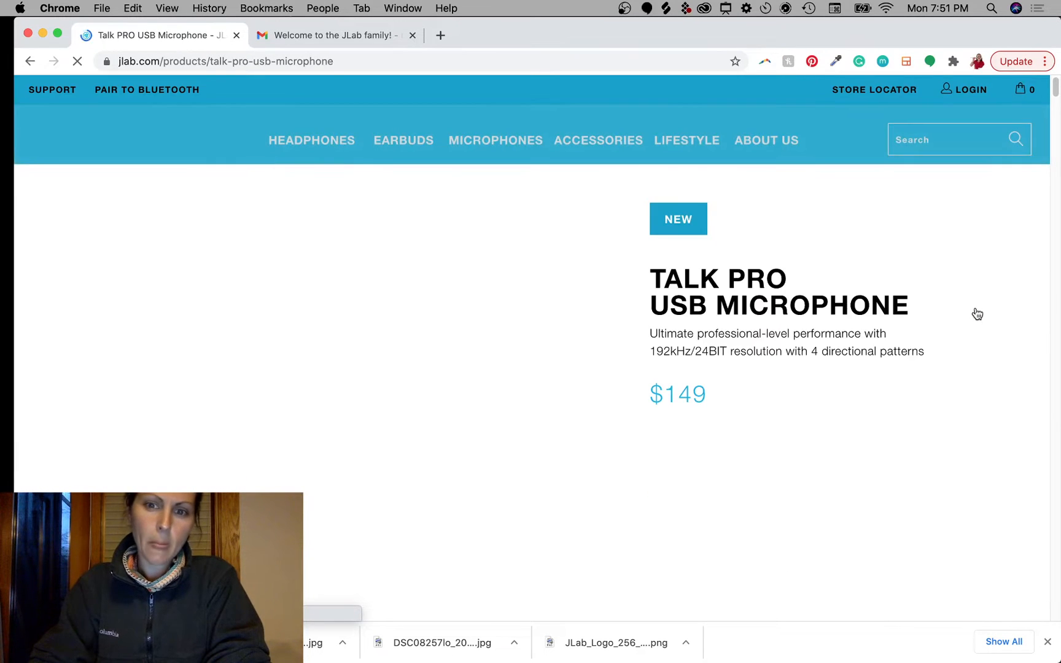
scroll(437, 466, "down", 3)
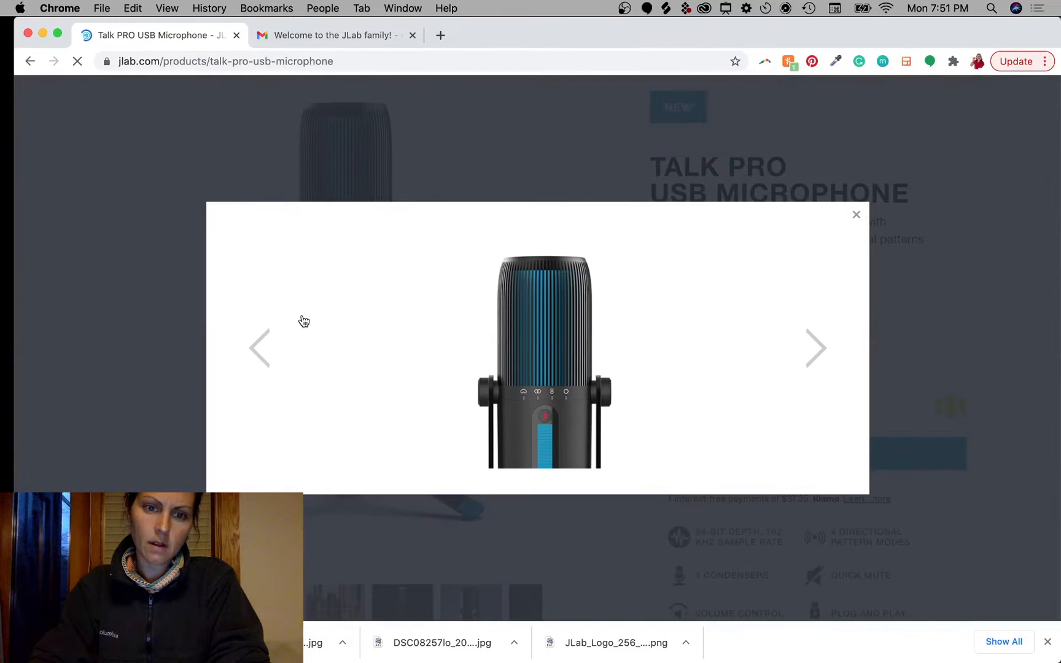
Step: Advance past the guitars, glowing-ring, desk and callout shots to the blue-background Talk PRO photo
left_click(813, 357)
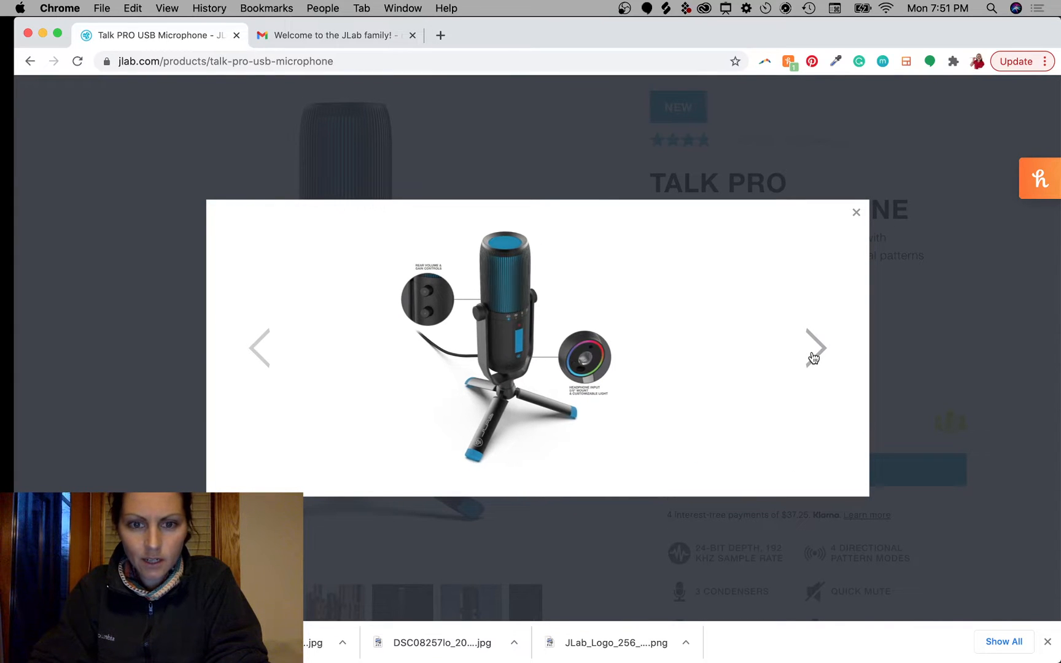
left_click(813, 357)
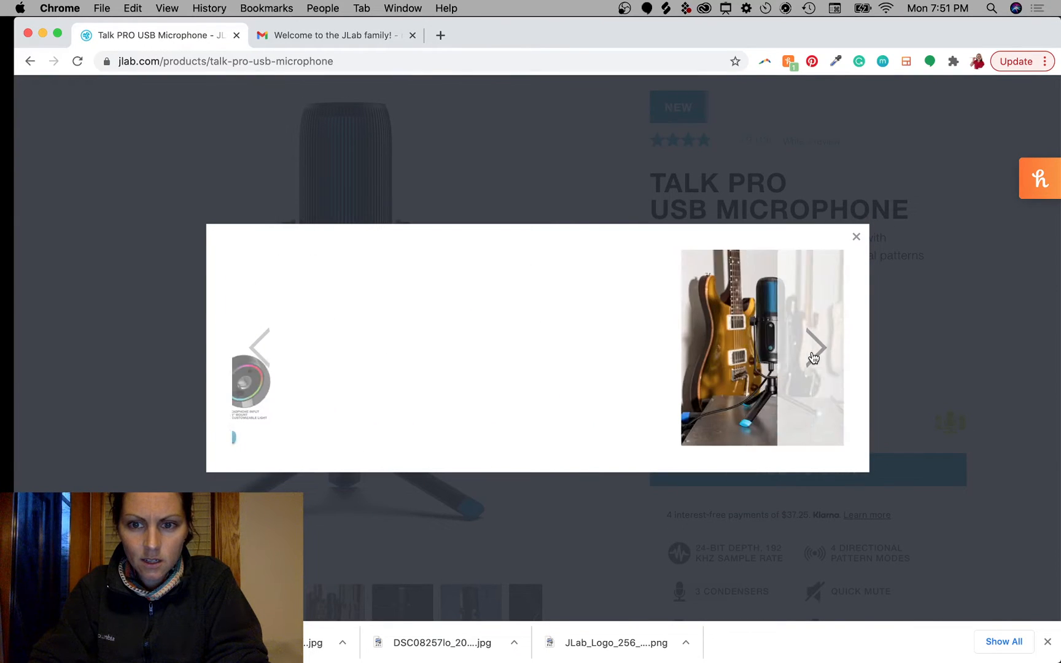
left_click(813, 357)
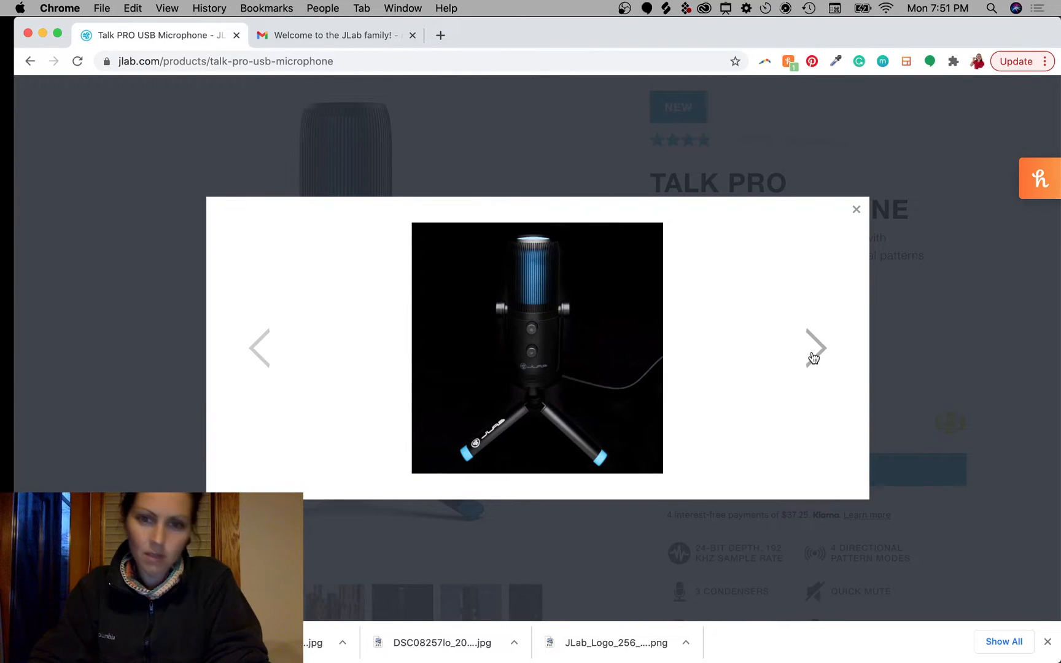
left_click(813, 357)
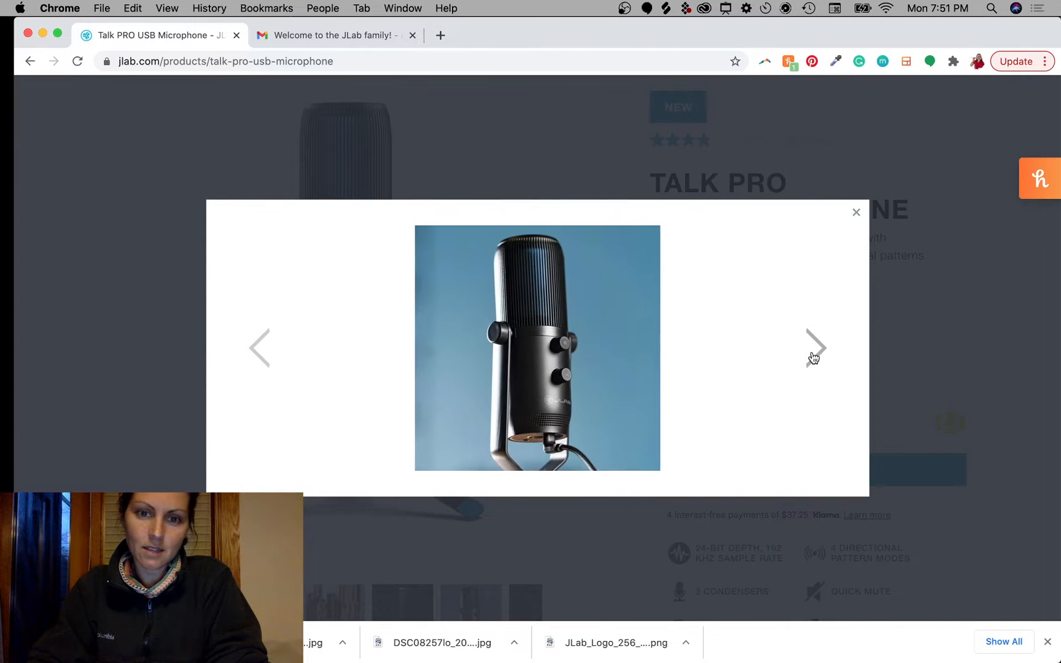
left_click(813, 357)
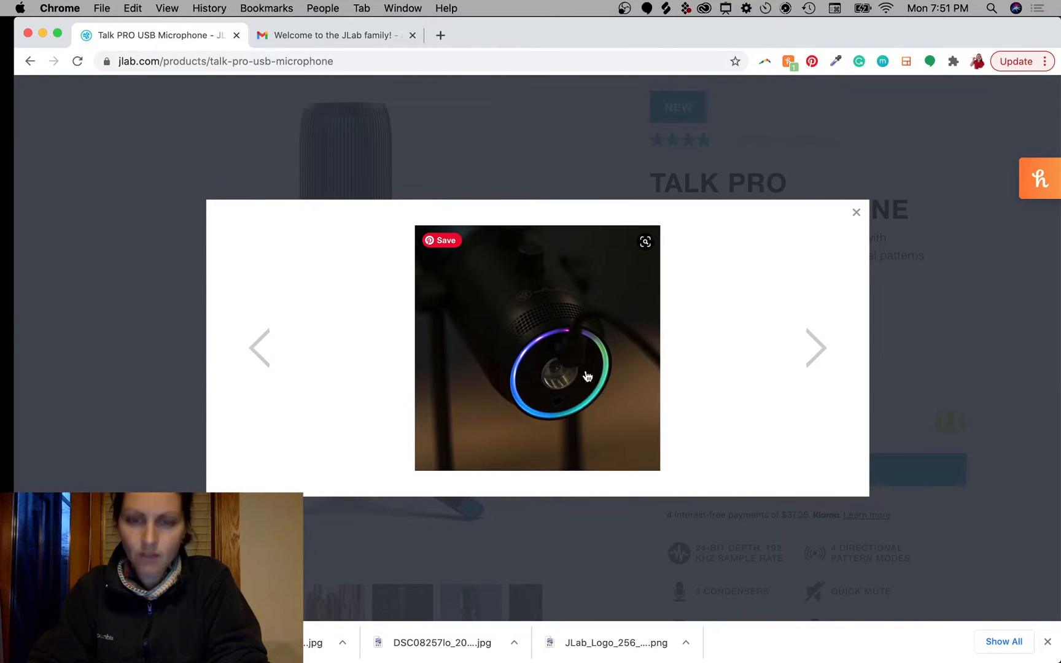
left_click(814, 363)
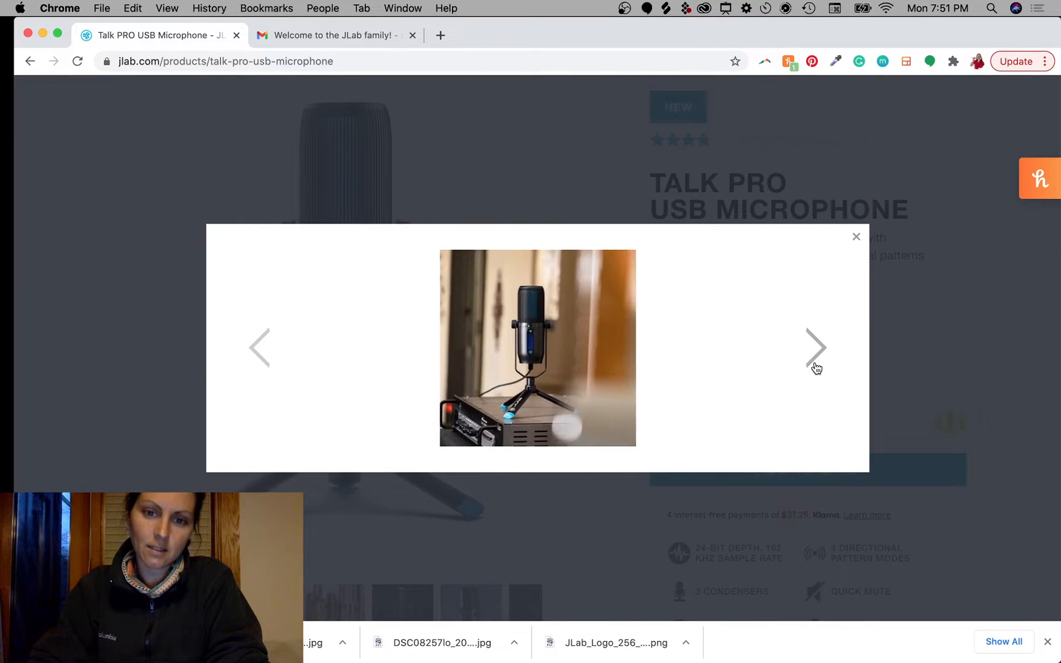
left_click(814, 362)
left_click(814, 365)
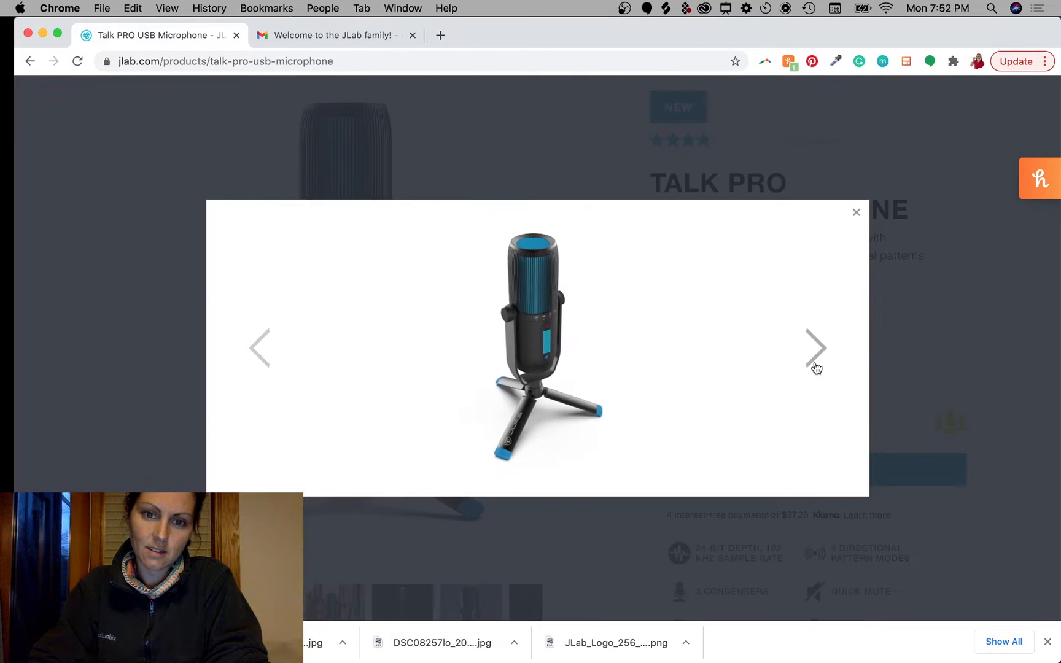
left_click(816, 366)
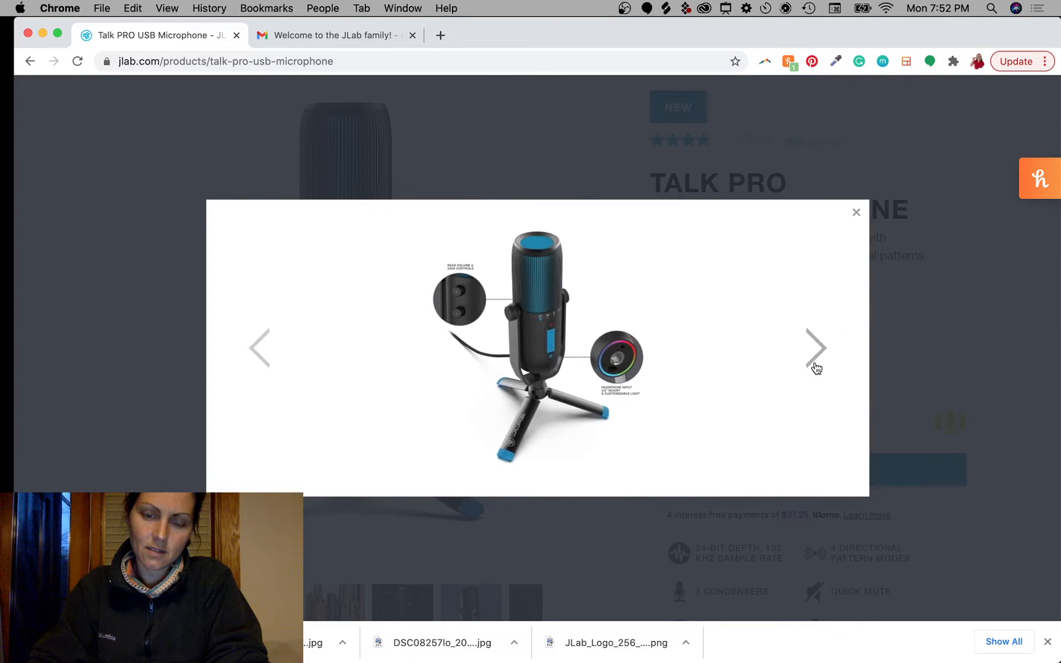
left_click(816, 365)
left_click(815, 366)
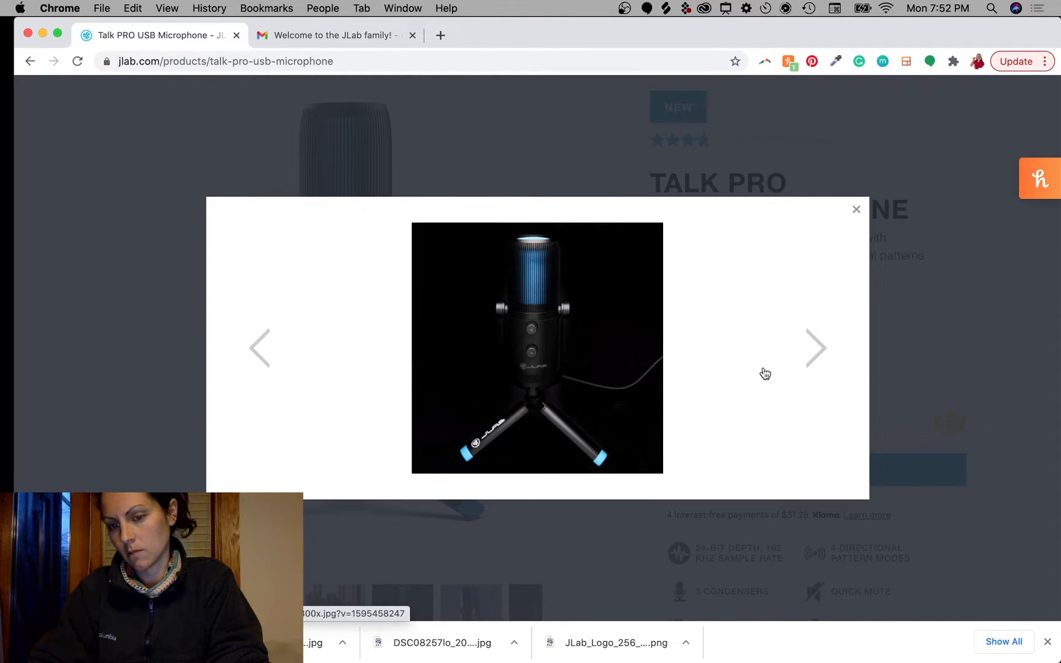
left_click(807, 351)
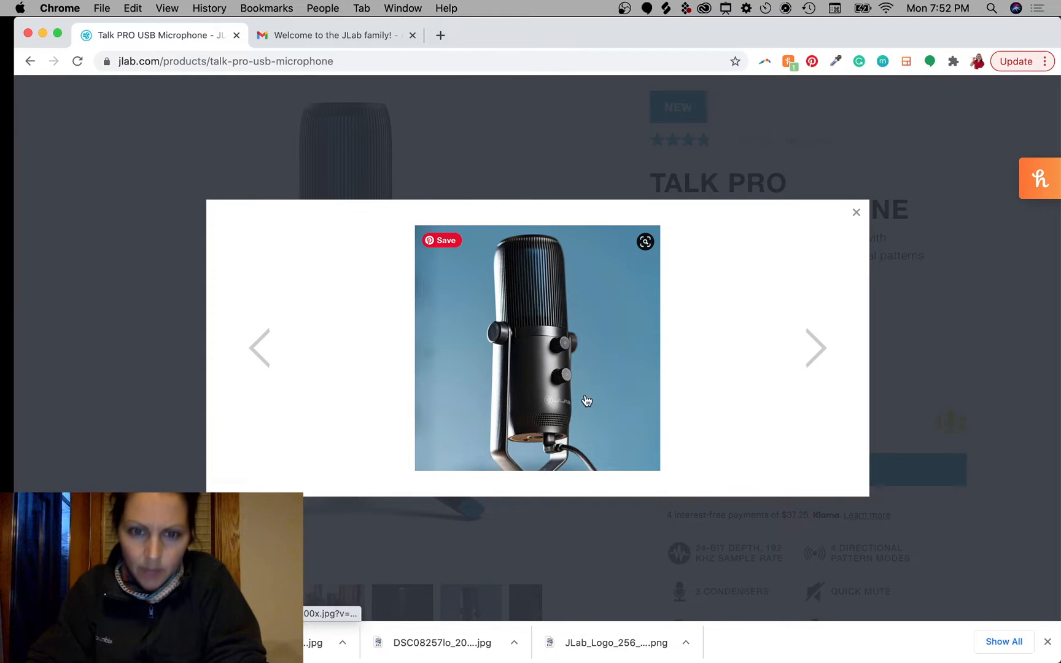
Step: Save the blue-background and dark tripod Talk PRO mic photos to the Desktop
right_click(560, 345)
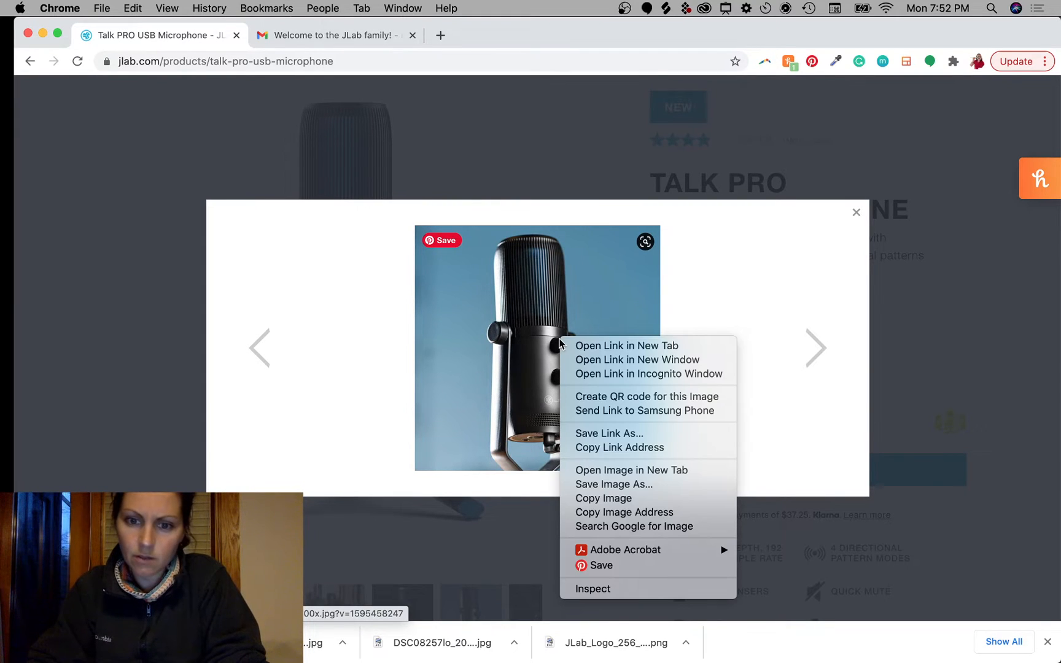
left_click(611, 484)
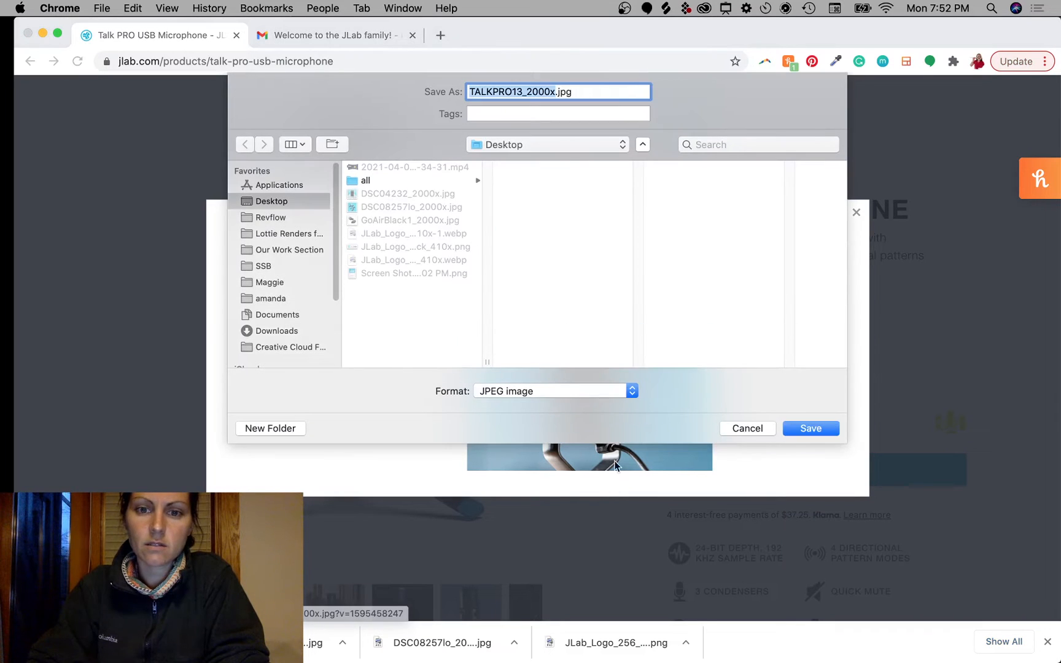
left_click(818, 428)
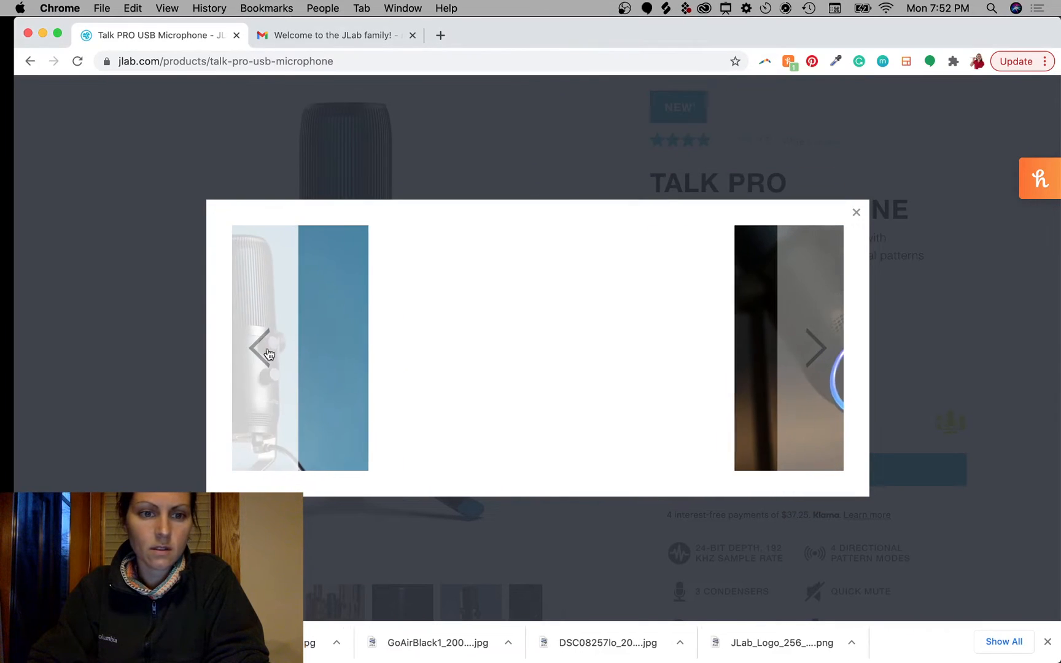
left_click(265, 353)
right_click(555, 348)
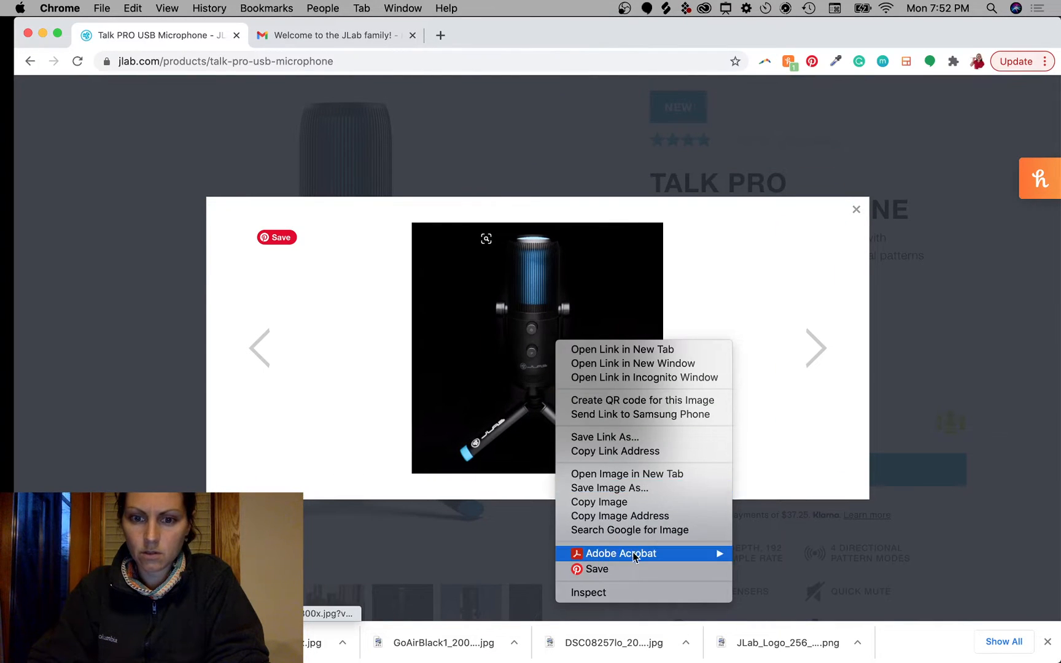
left_click(619, 490)
left_click(810, 429)
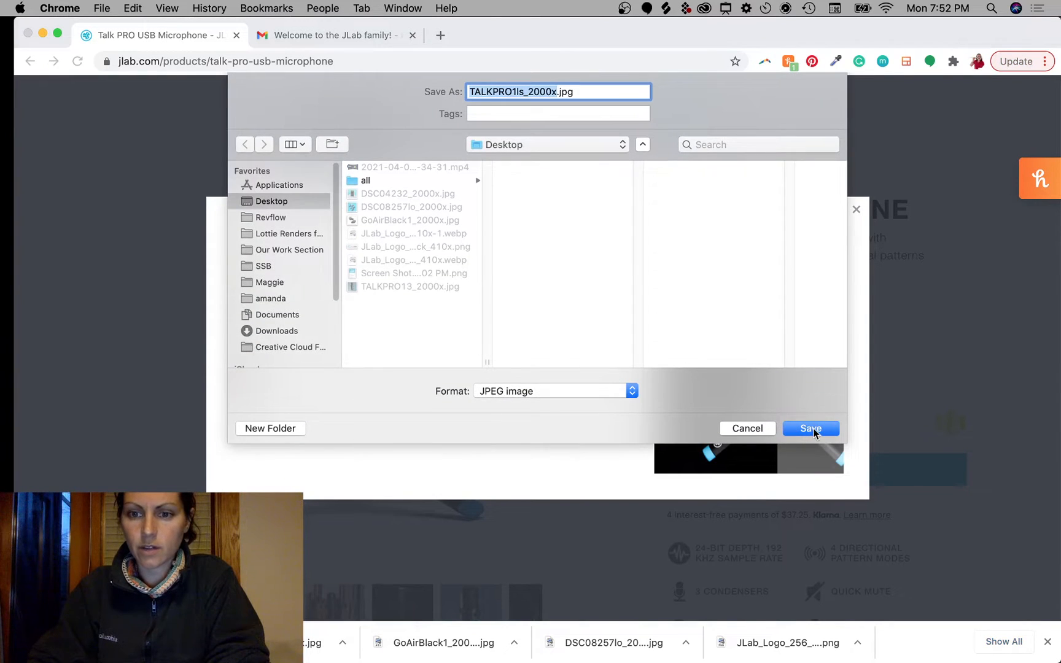
Step: Save the front-view tripod mic photo as TalkPRO2_2000x.jpg and close the gallery
left_click(260, 355)
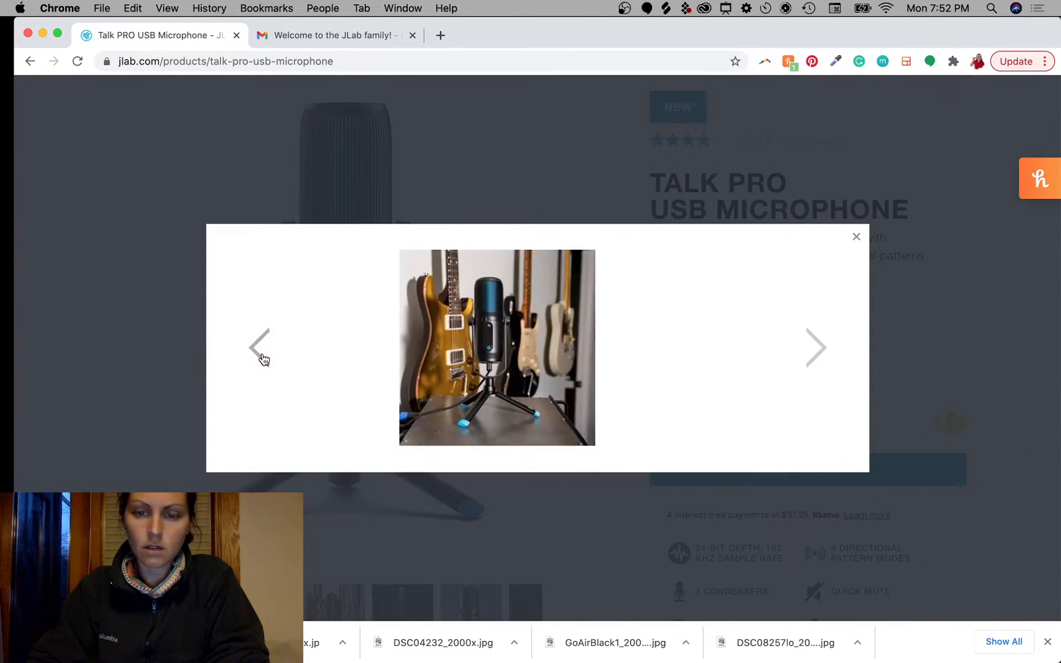
left_click(263, 358)
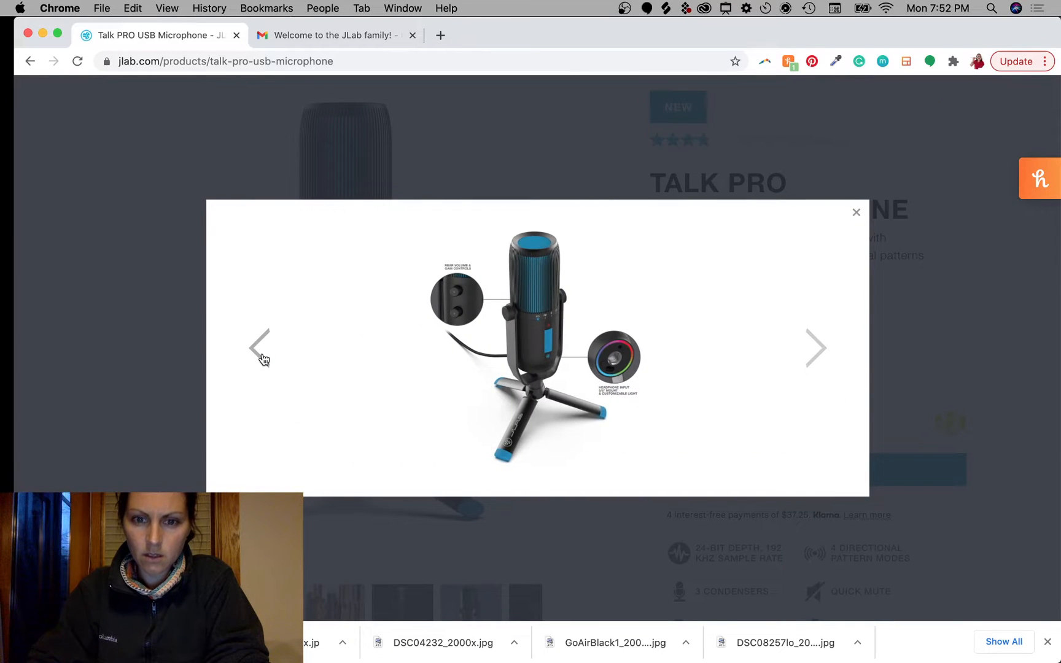
left_click(263, 358)
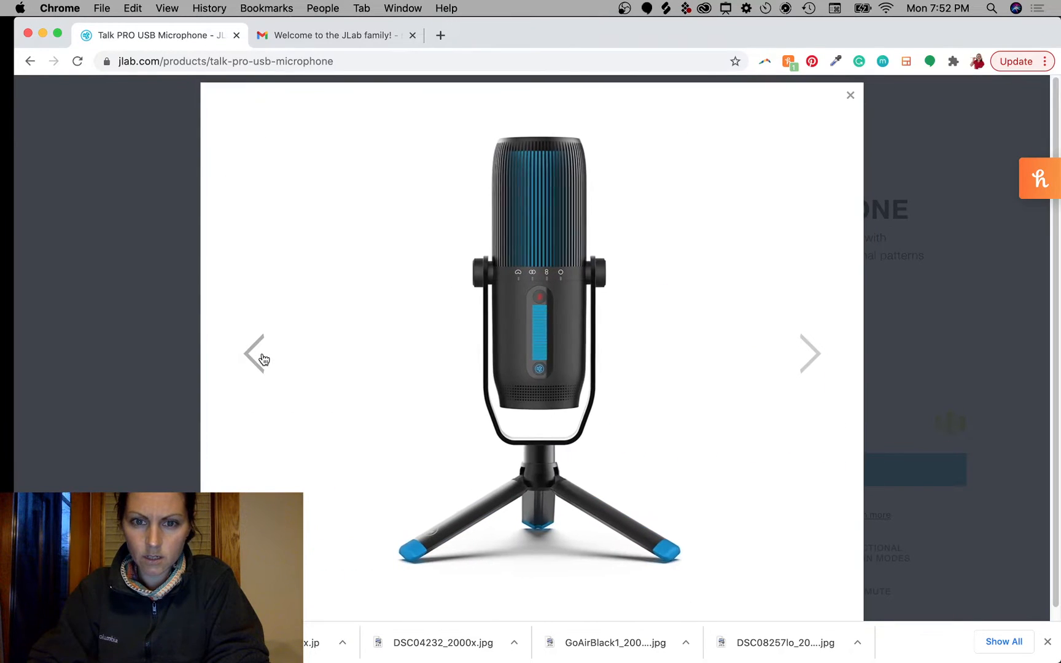
right_click(520, 320)
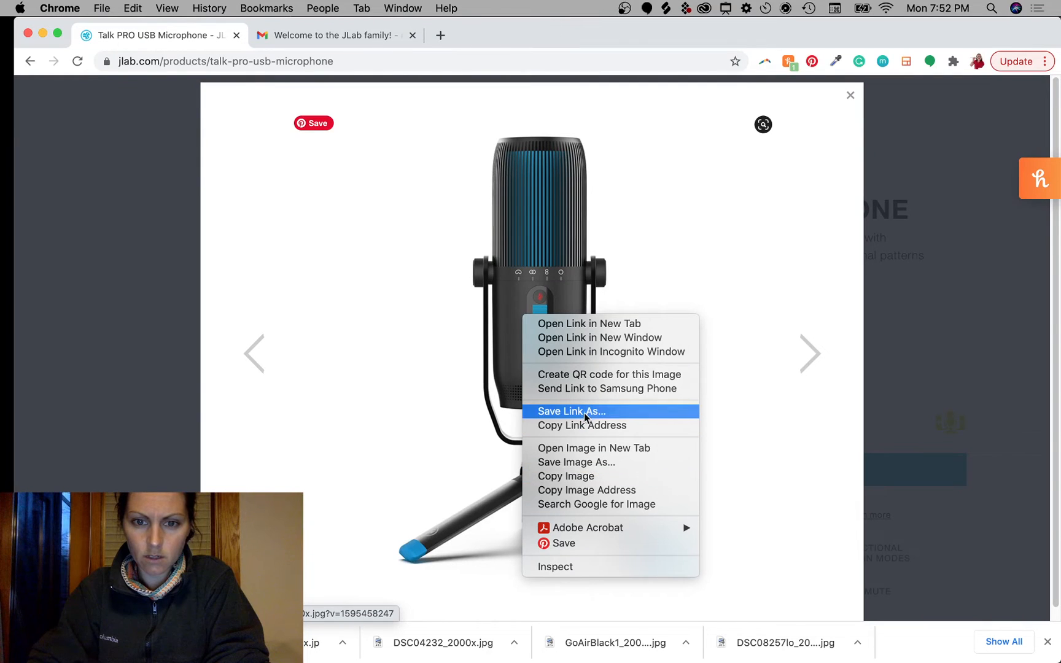
left_click(593, 463)
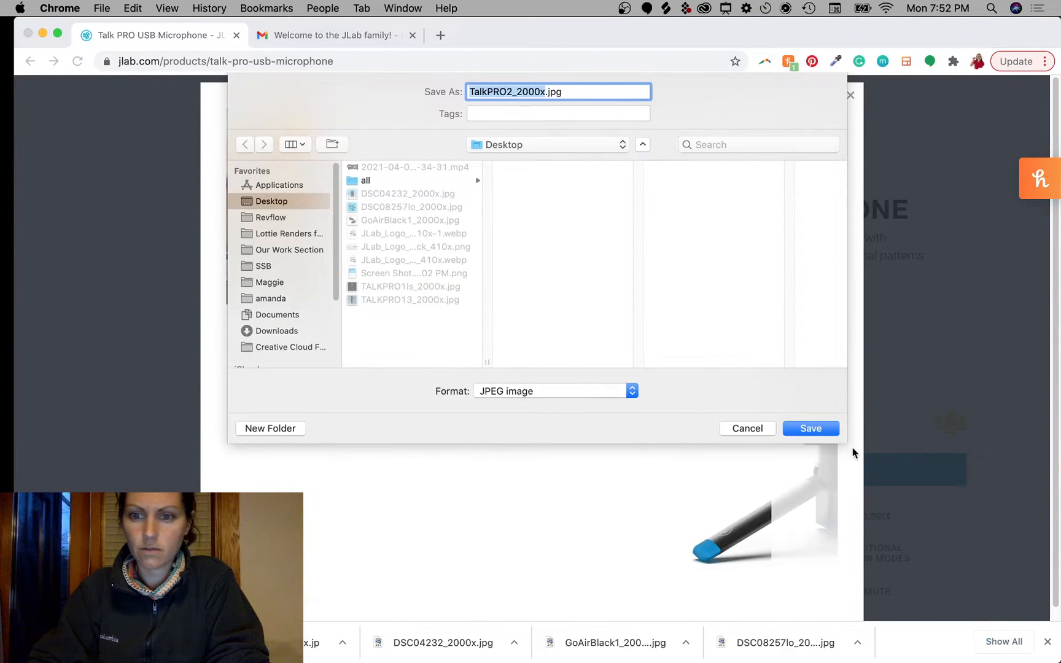
key("Return")
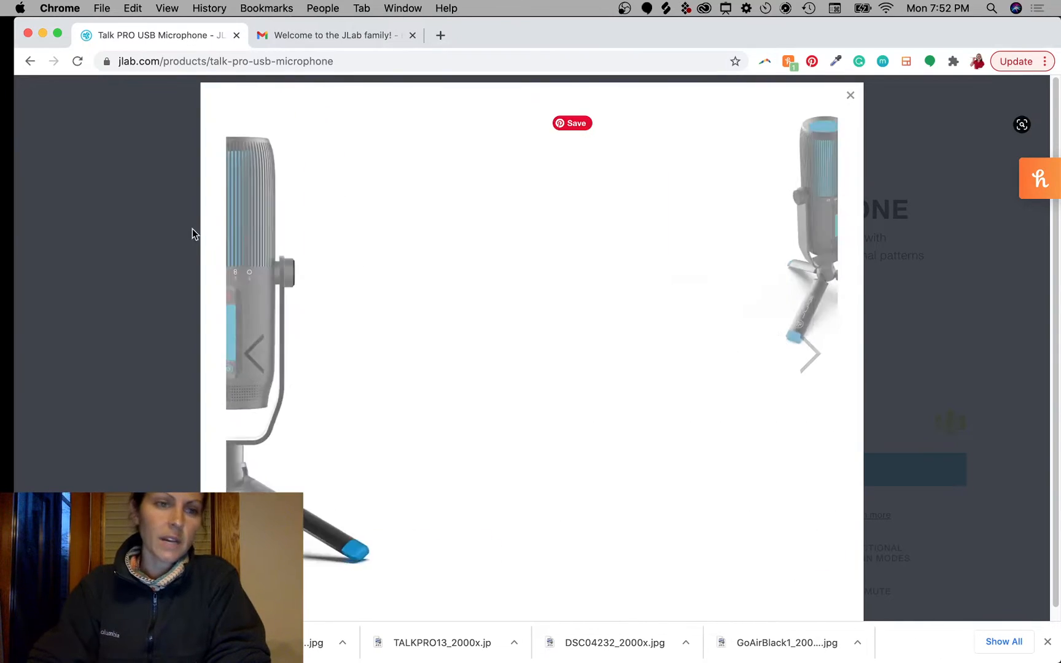
left_click(66, 212)
Step: Scroll the Talk PRO product page down to its Includes / Tech Specs section
scroll(548, 221, "up", 3)
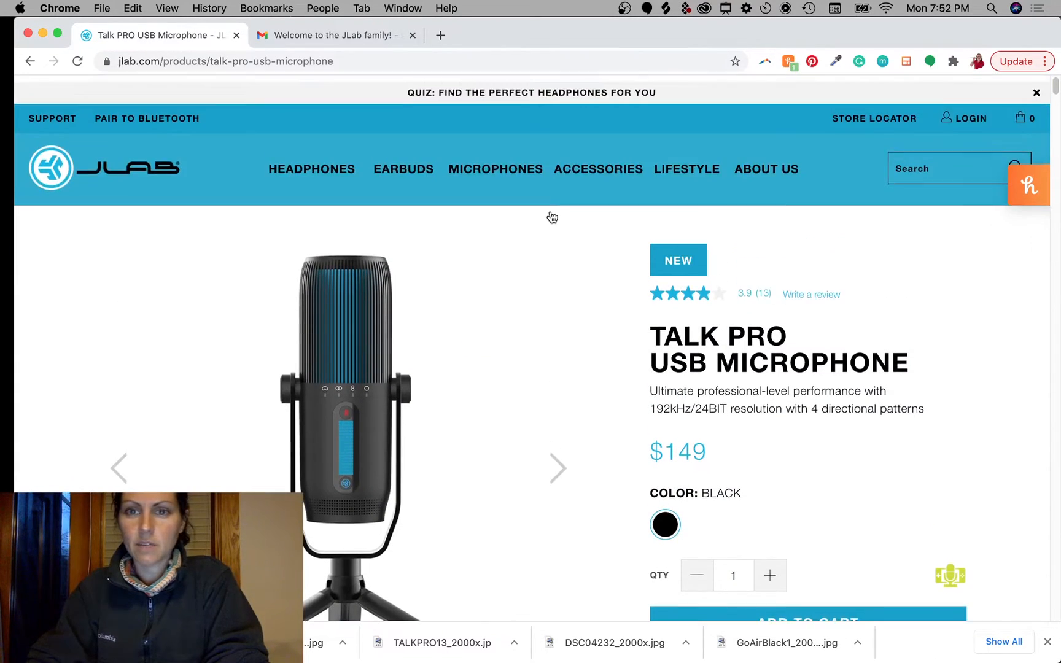
scroll(596, 470, "down", 20)
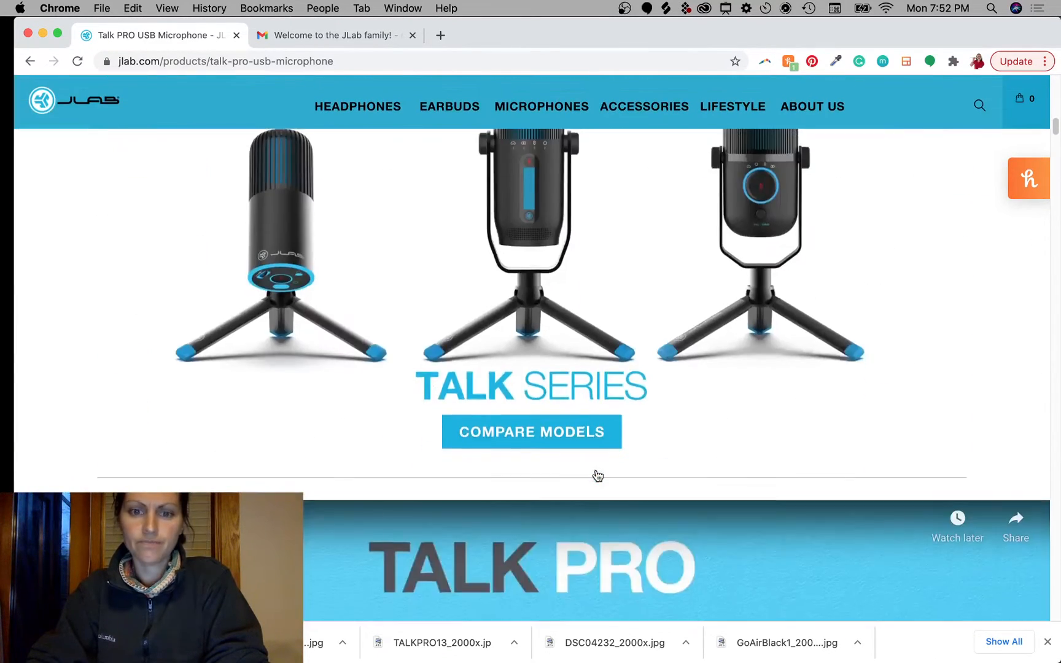
scroll(596, 469, "down", 15)
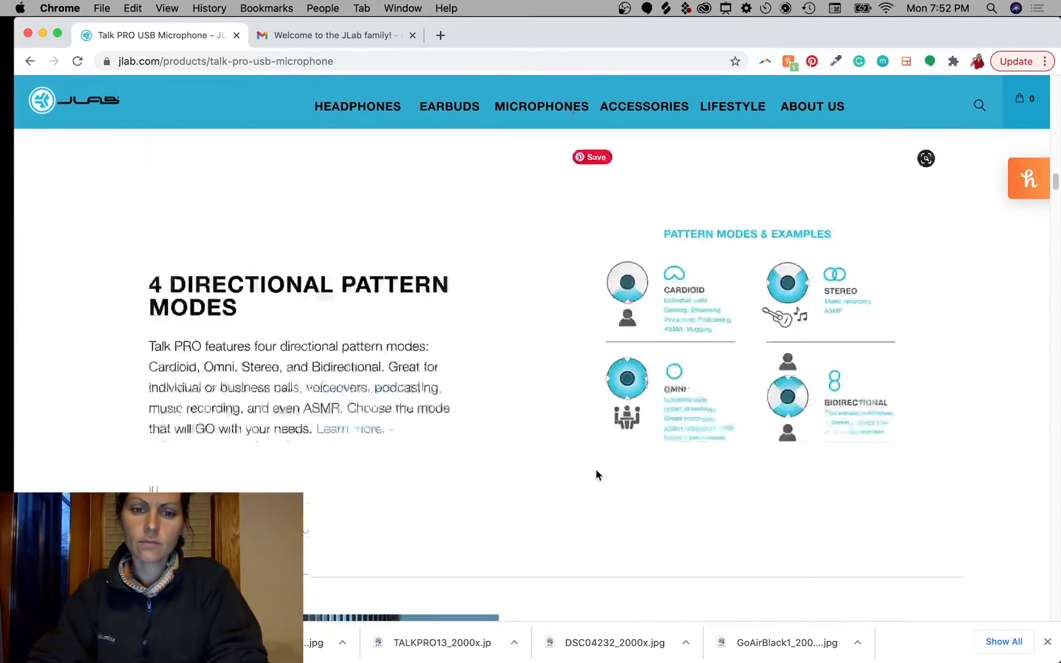
scroll(596, 469, "down", 8)
scroll(596, 469, "up", 5)
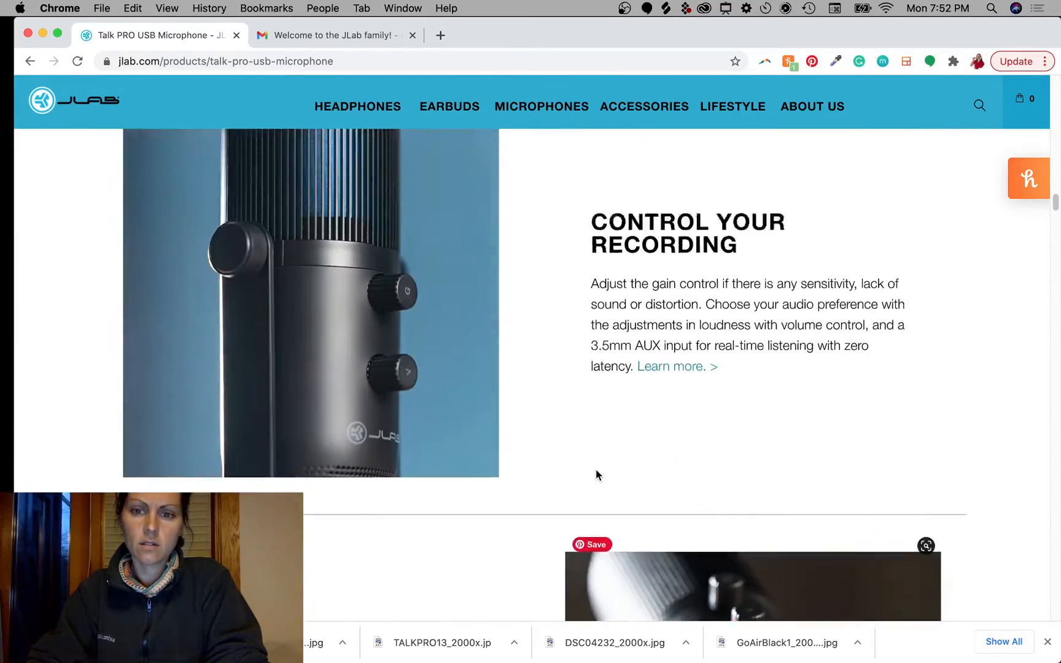
scroll(596, 469, "up", 1)
scroll(604, 497, "down", 10)
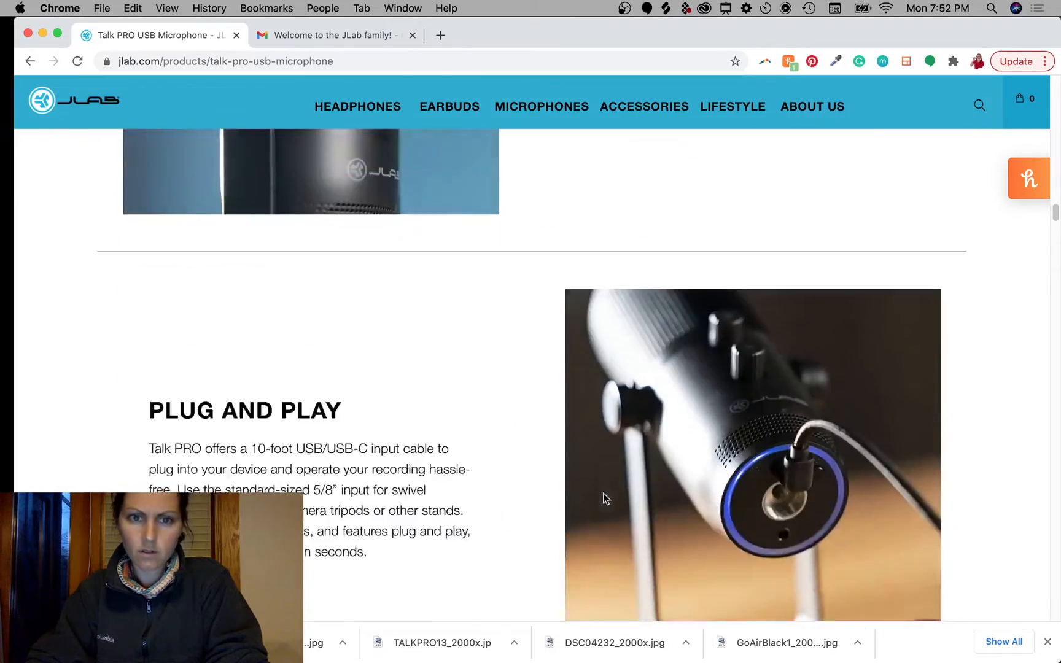
scroll(603, 497, "up", 2)
scroll(603, 498, "down", 9)
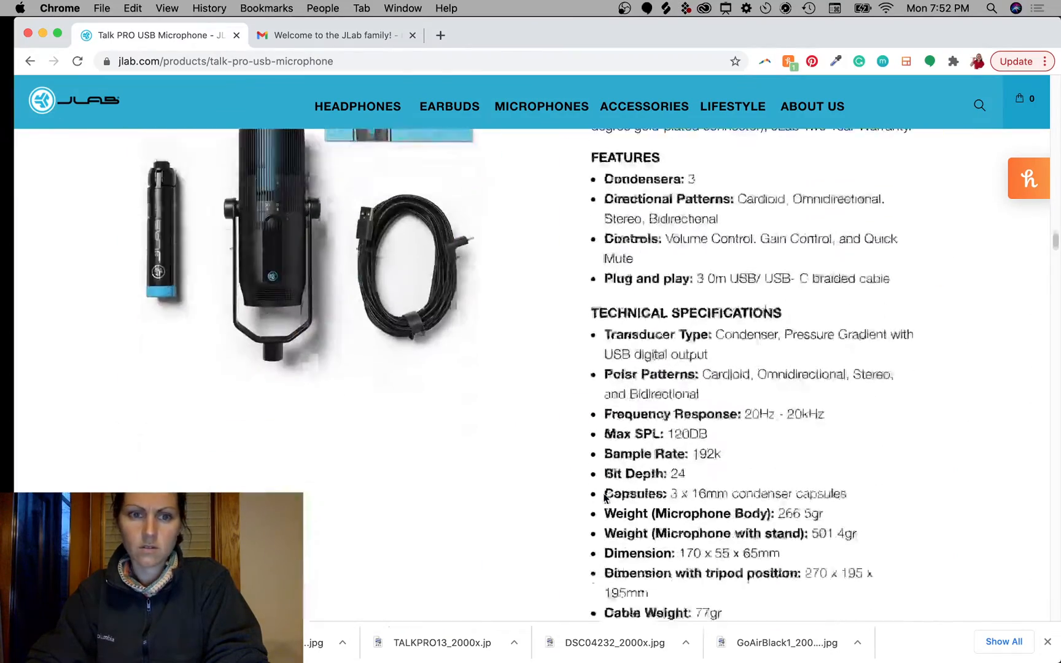
scroll(599, 488, "up", 3)
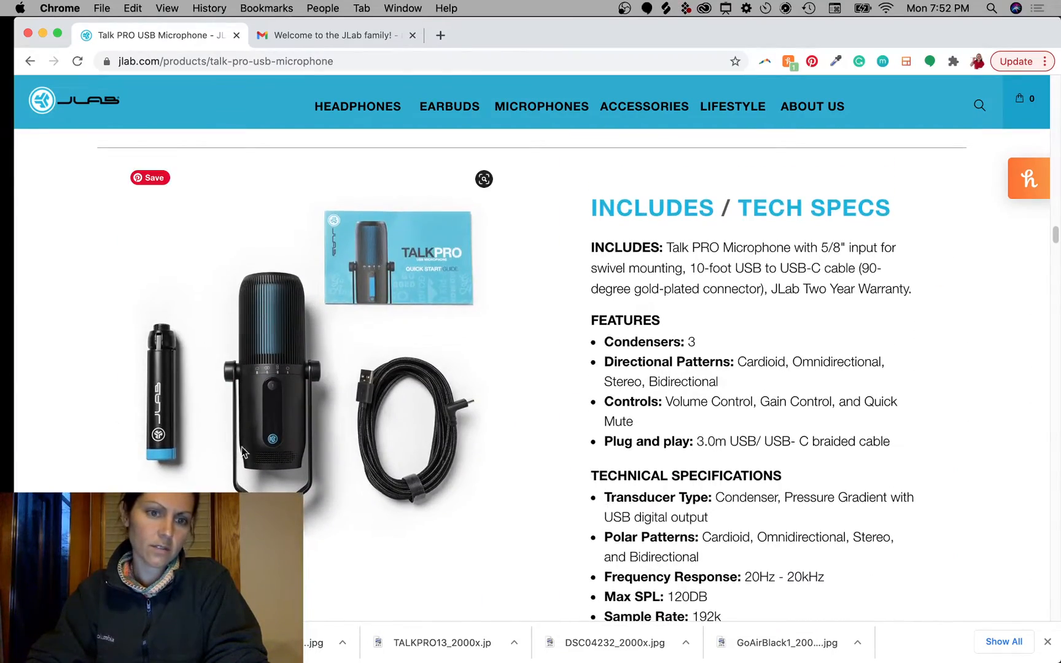
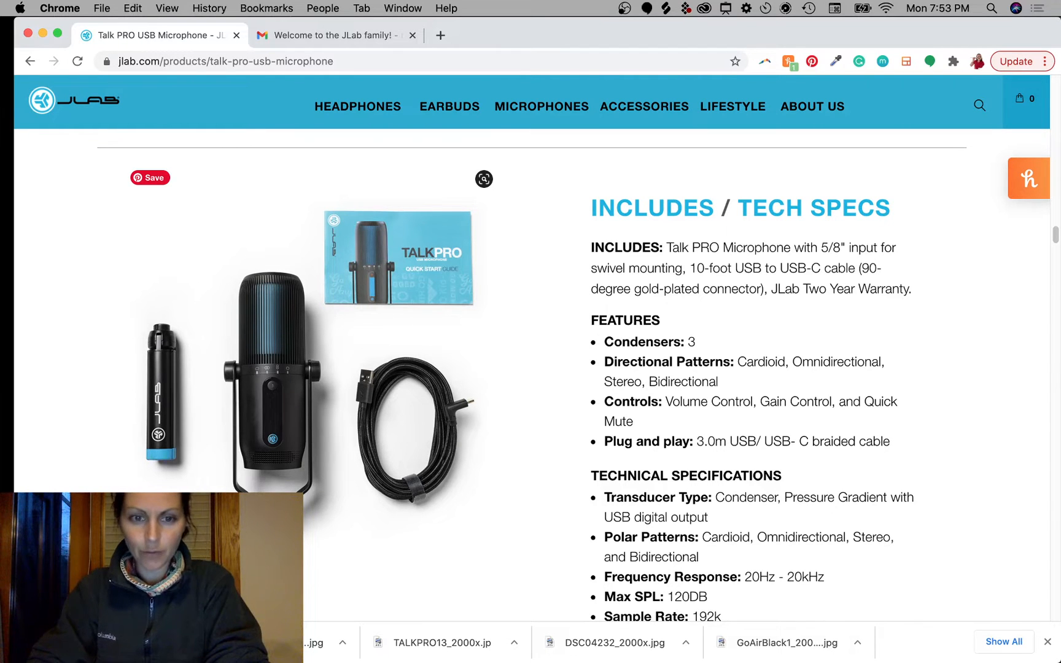
Step: Scroll through the Talk PRO page's specs and back up, then minimize Chrome to show Photoshop
scroll(461, 502, "down", 15)
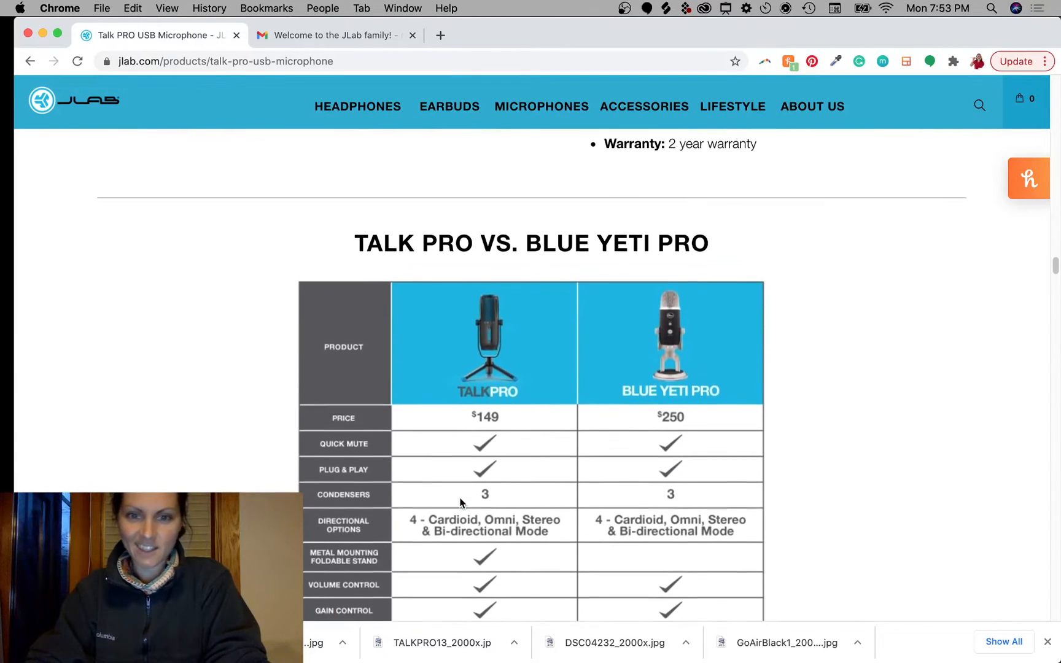
scroll(460, 502, "down", 3)
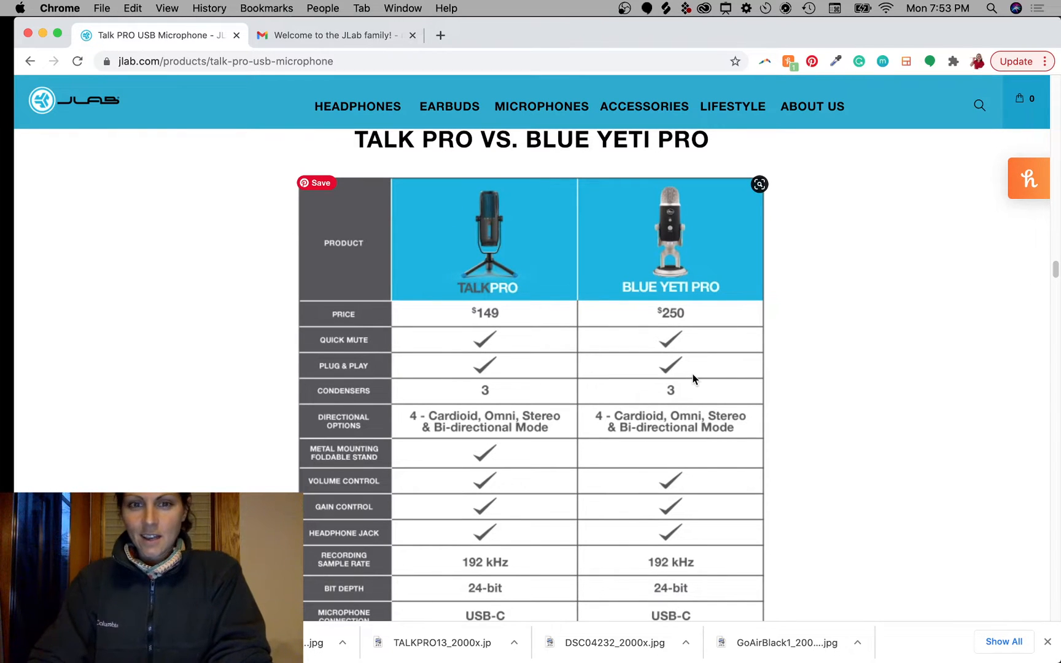
scroll(777, 344, "down", 15)
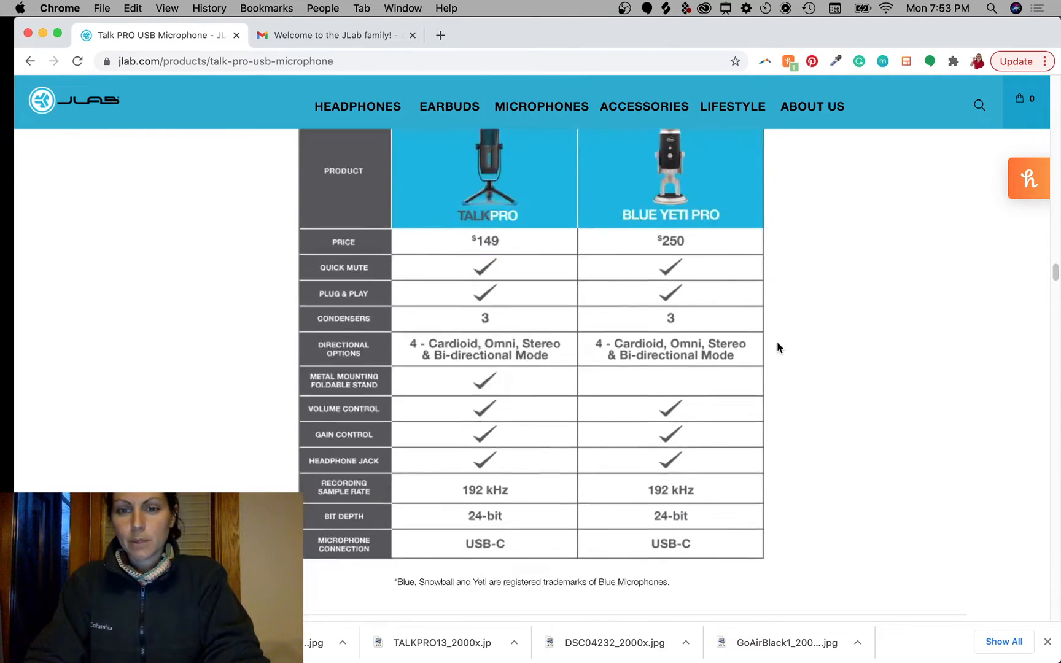
scroll(777, 341, "down", 3)
mouse_move(196, 171)
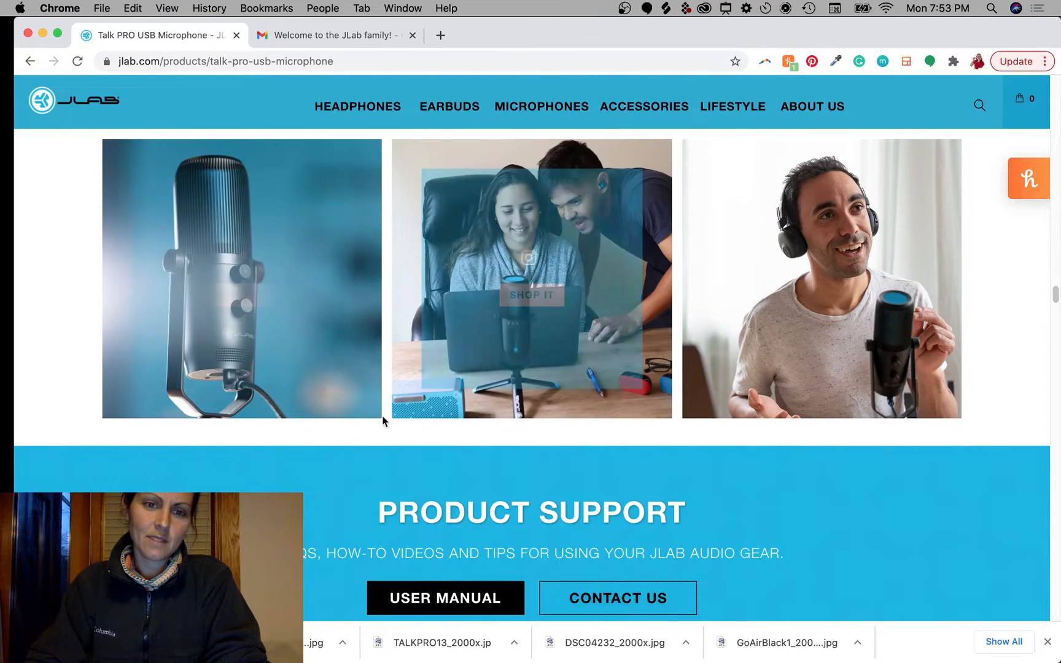
scroll(696, 458, "down", 20)
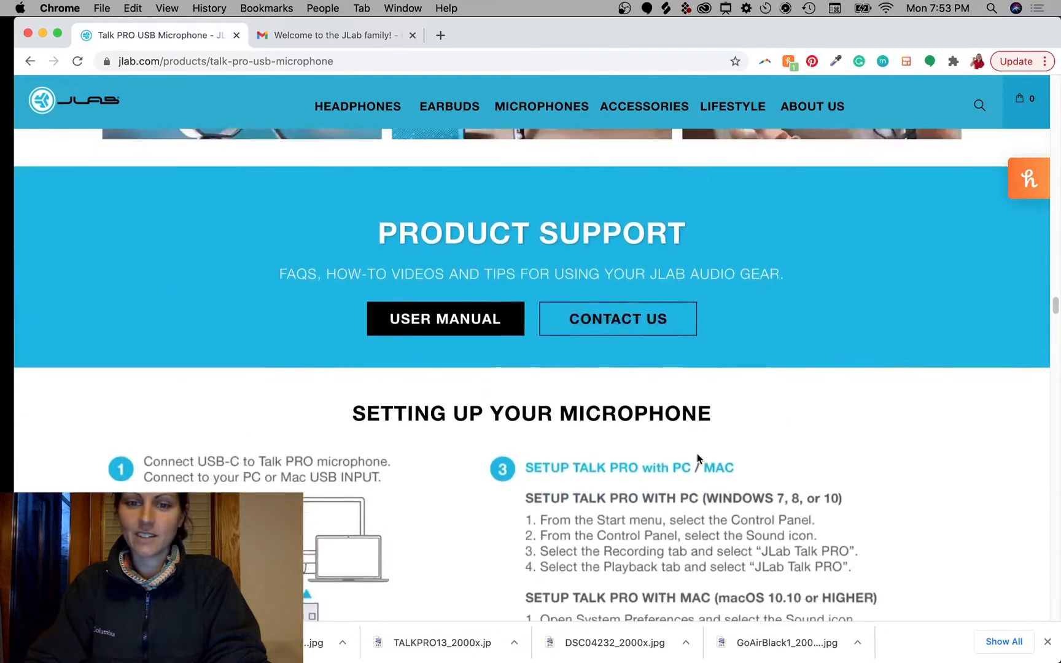
scroll(694, 455, "down", 20)
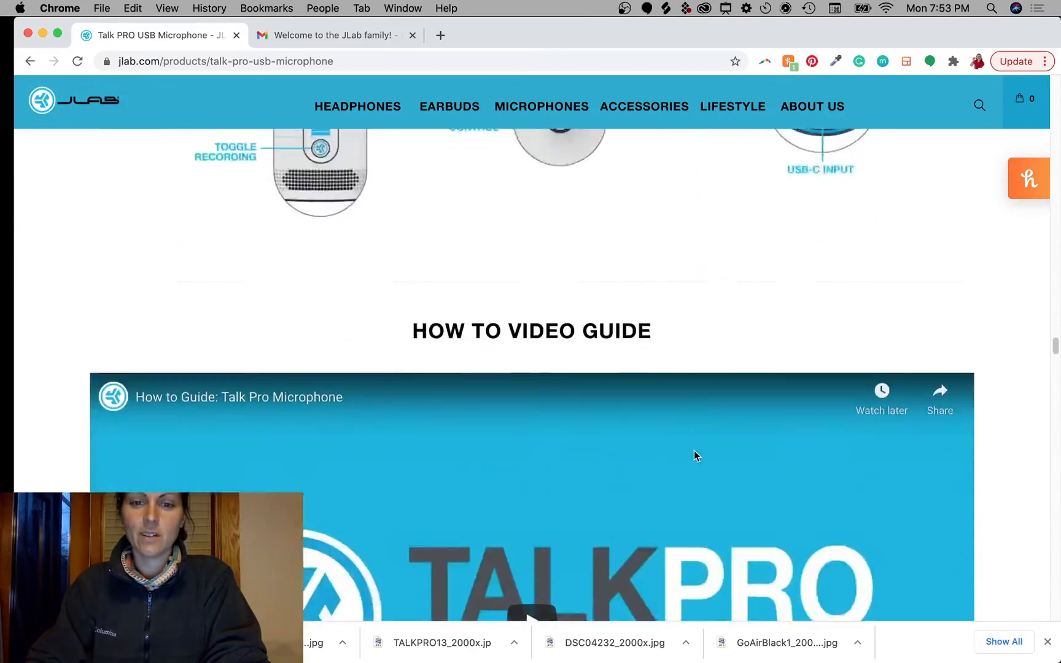
scroll(694, 451, "up", 20)
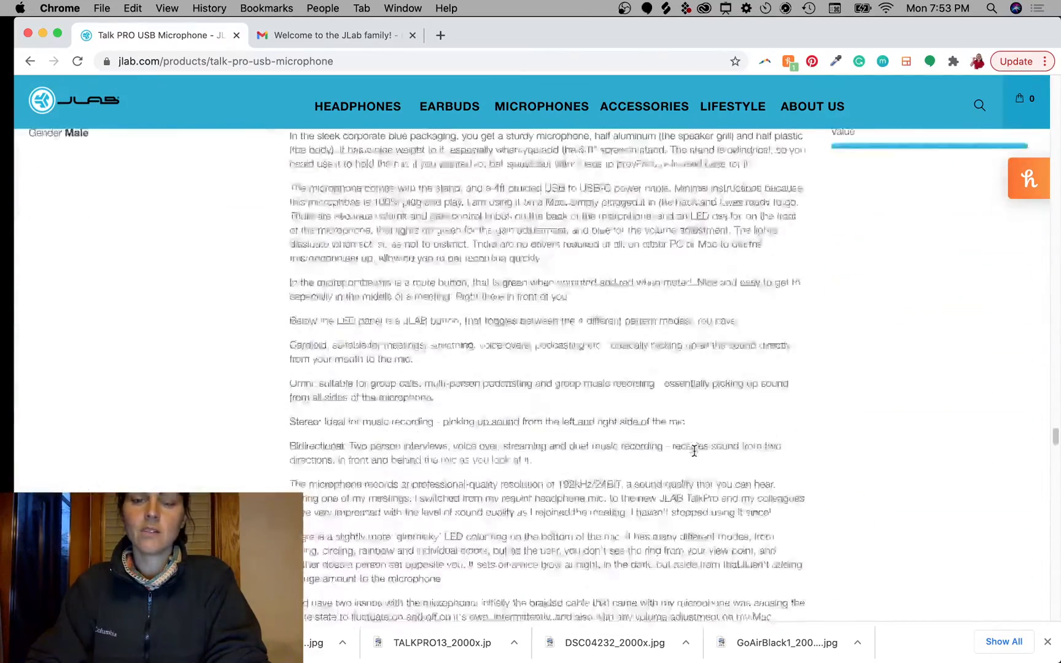
scroll(694, 456, "up", 15)
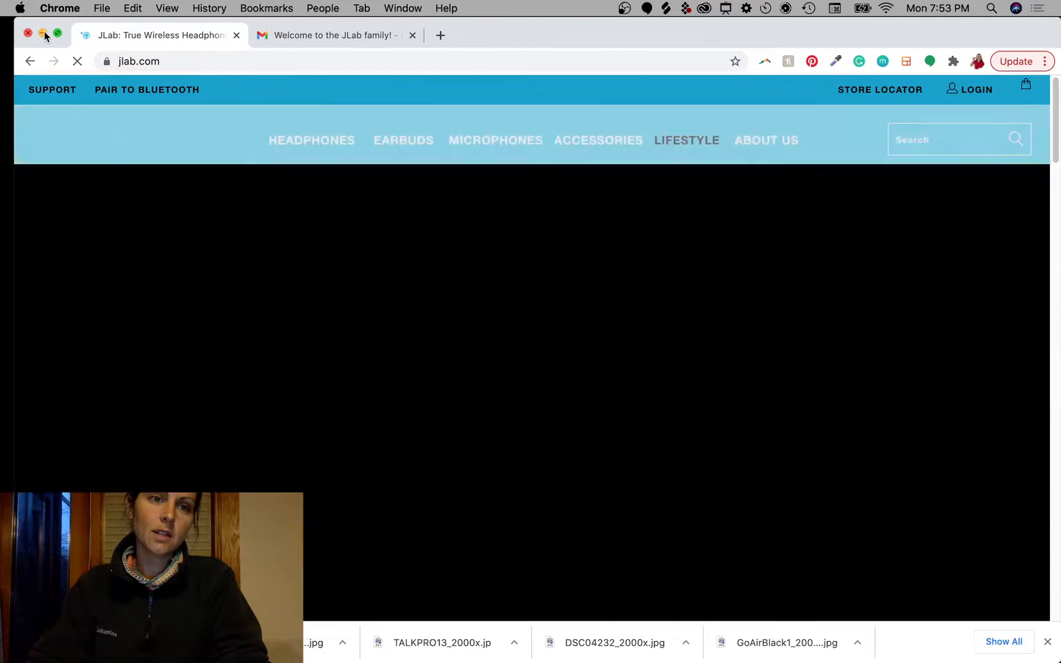
left_click(43, 33)
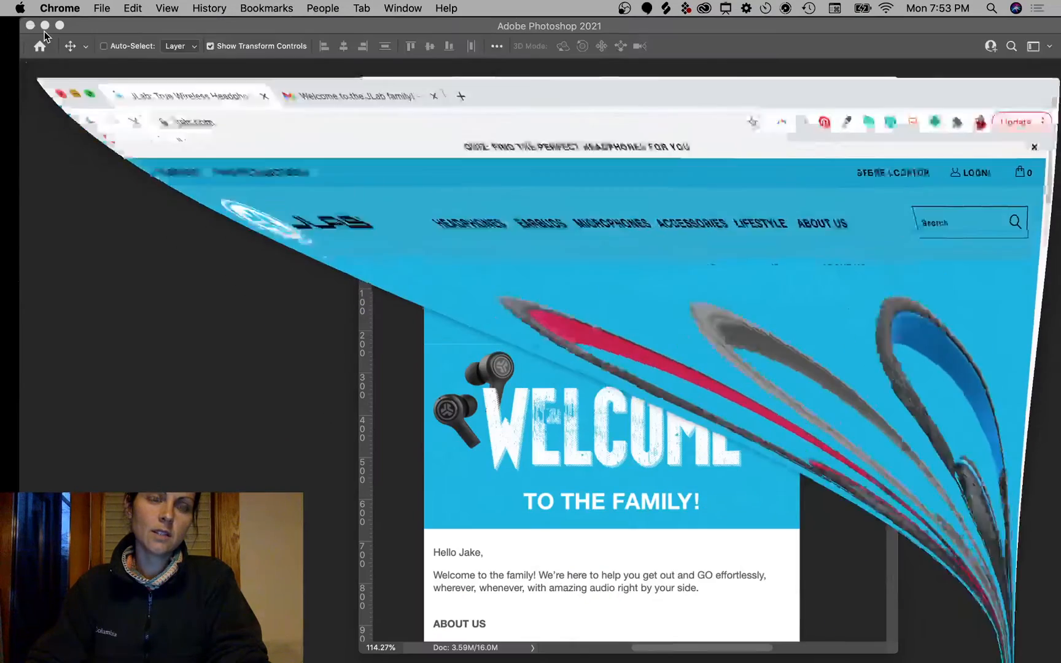
Step: Check the mockup's JLab logo header and WELCOME TO THE FAMILY! banner in Photoshop, then return to Chrome
left_click(500, 168)
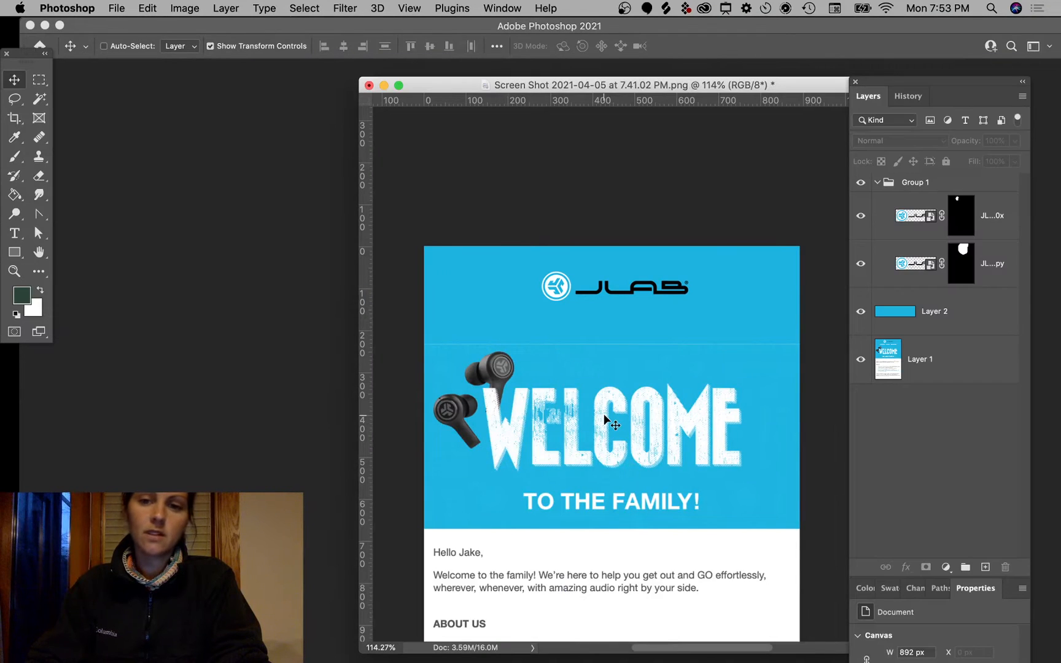
scroll(604, 419, "down", 5)
scroll(605, 419, "up", 2)
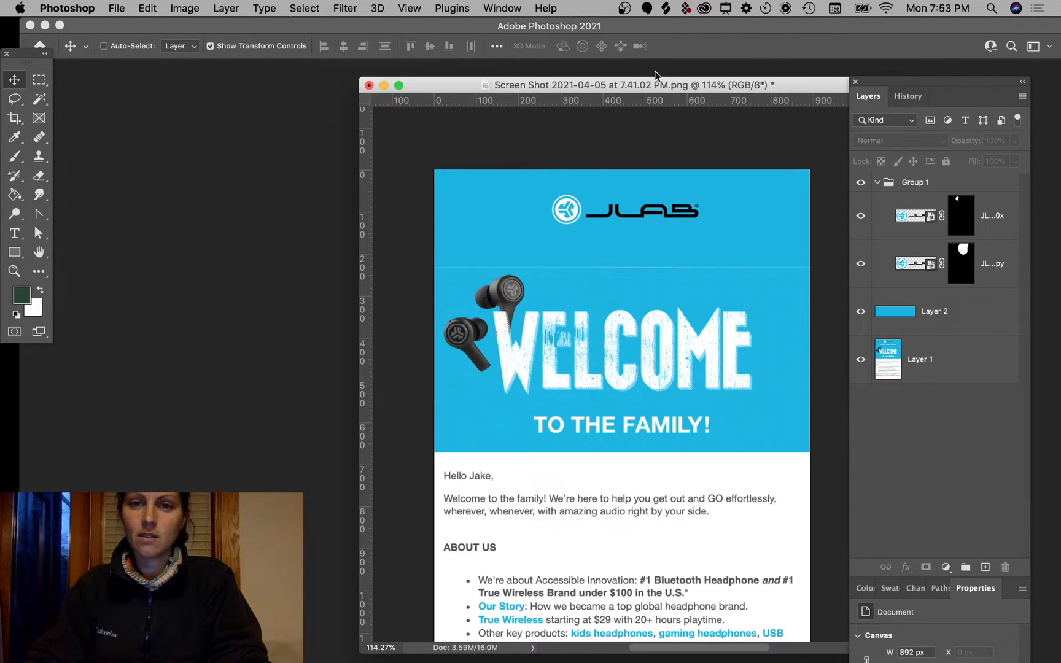
scroll(642, 346, "down", 2)
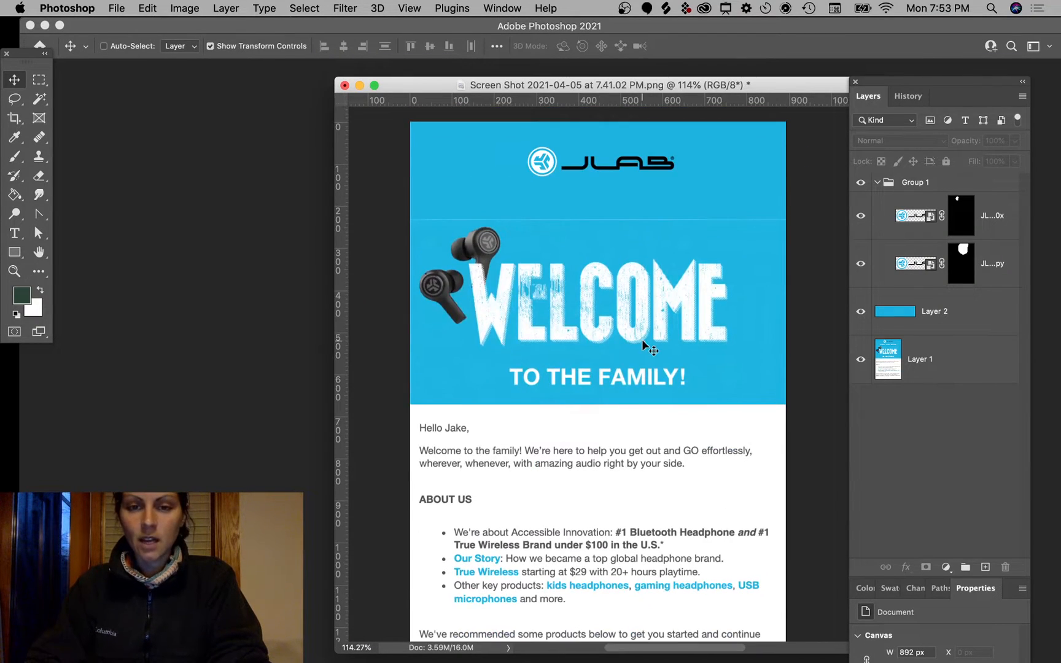
left_click(374, 644)
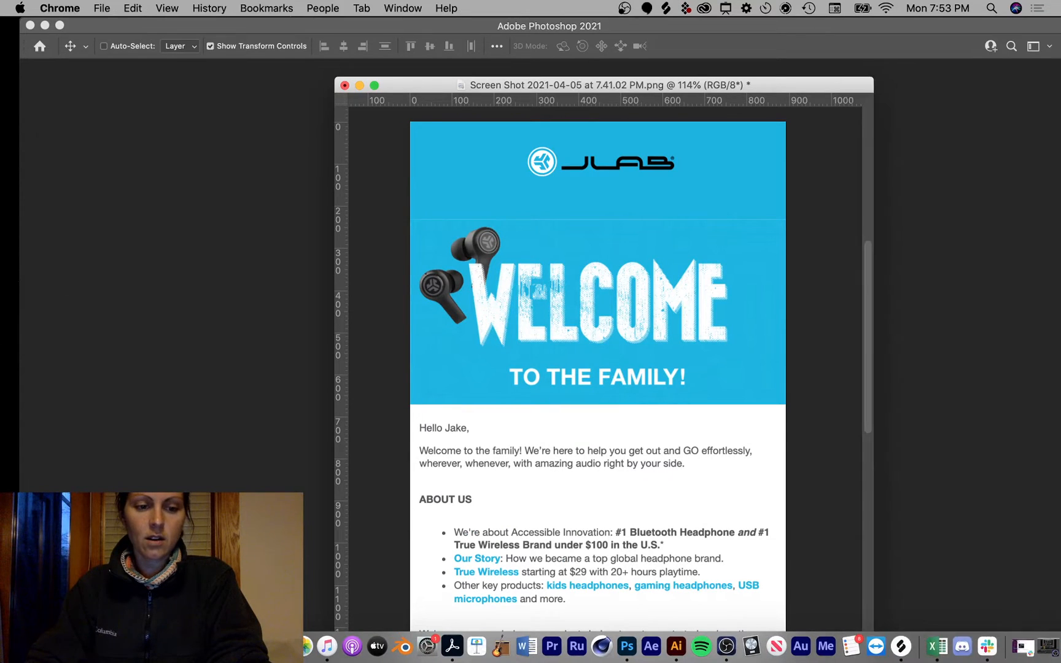
Step: Open the JLab welcome email in Gmail and inspect its welcome image
left_click(323, 44)
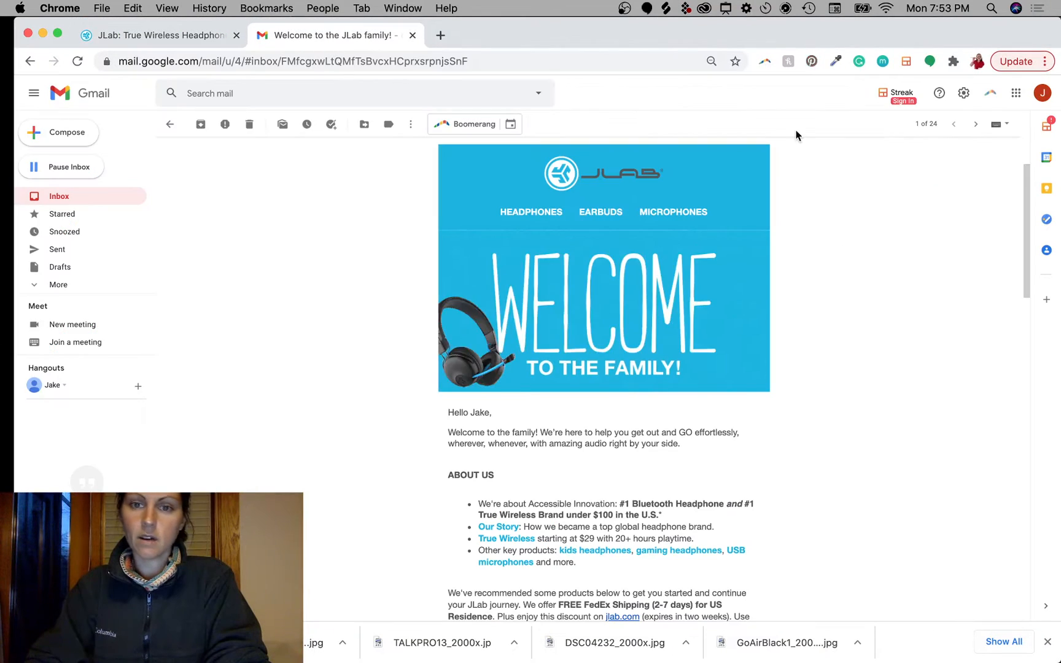
right_click(626, 279)
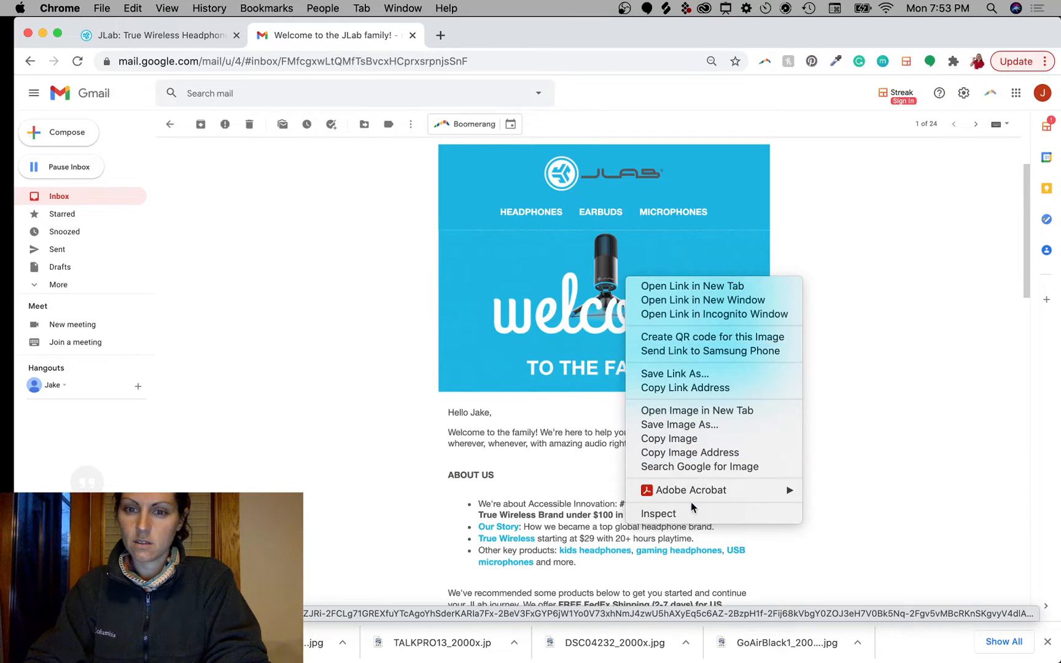
left_click(833, 215)
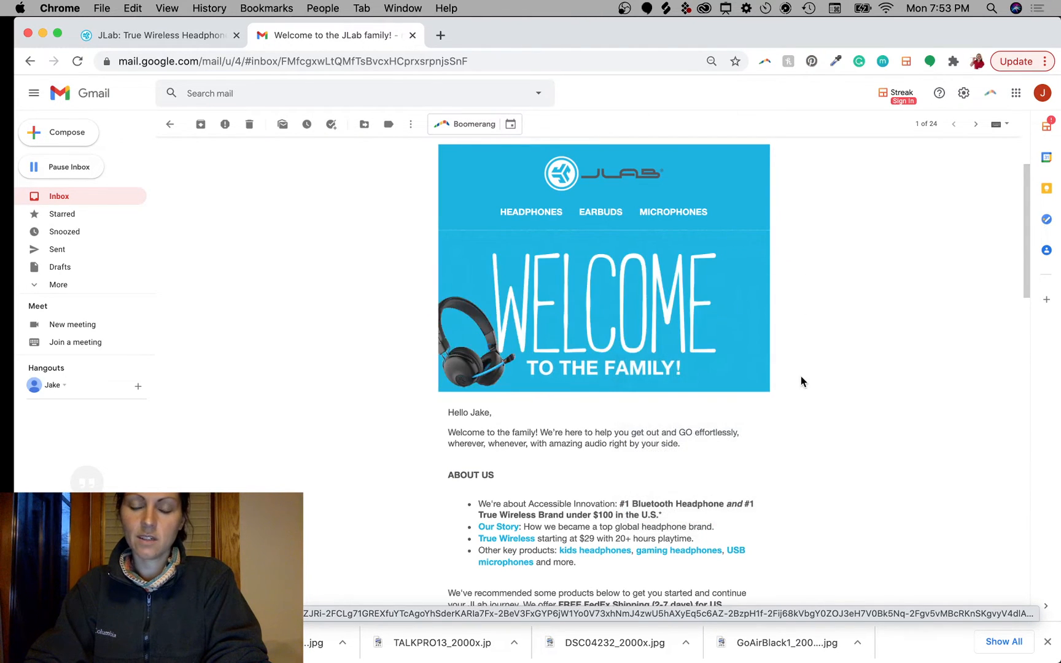
scroll(801, 376, "down", 5)
scroll(800, 377, "down", 1)
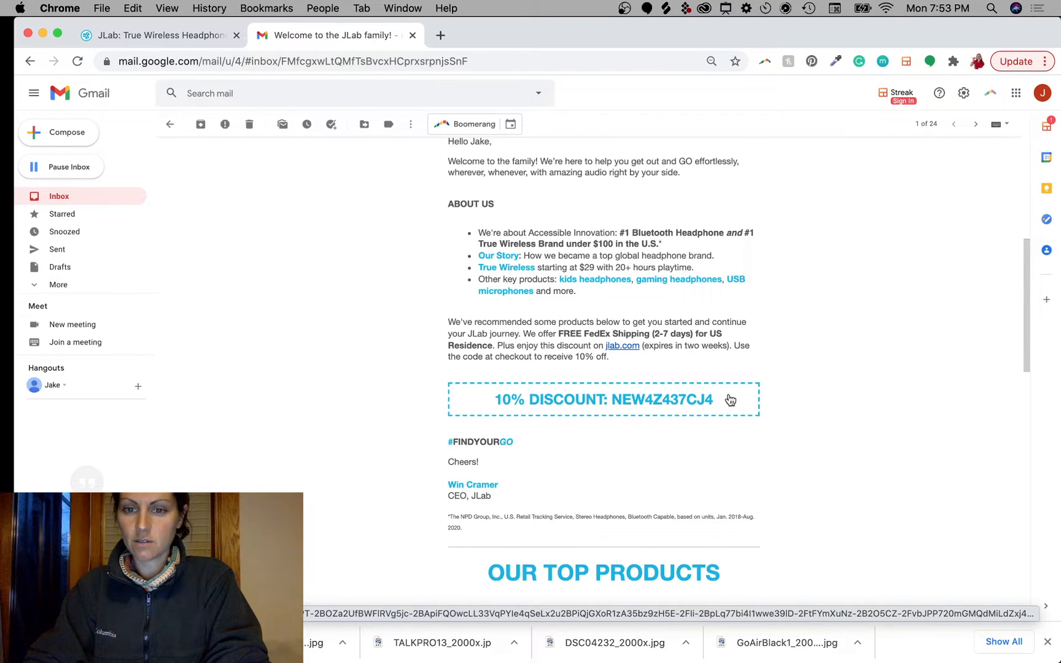
Step: Highlight the email's discount code text to examine it
left_click_drag(730, 399, 633, 415)
left_click_drag(763, 396, 577, 403)
left_click(785, 423)
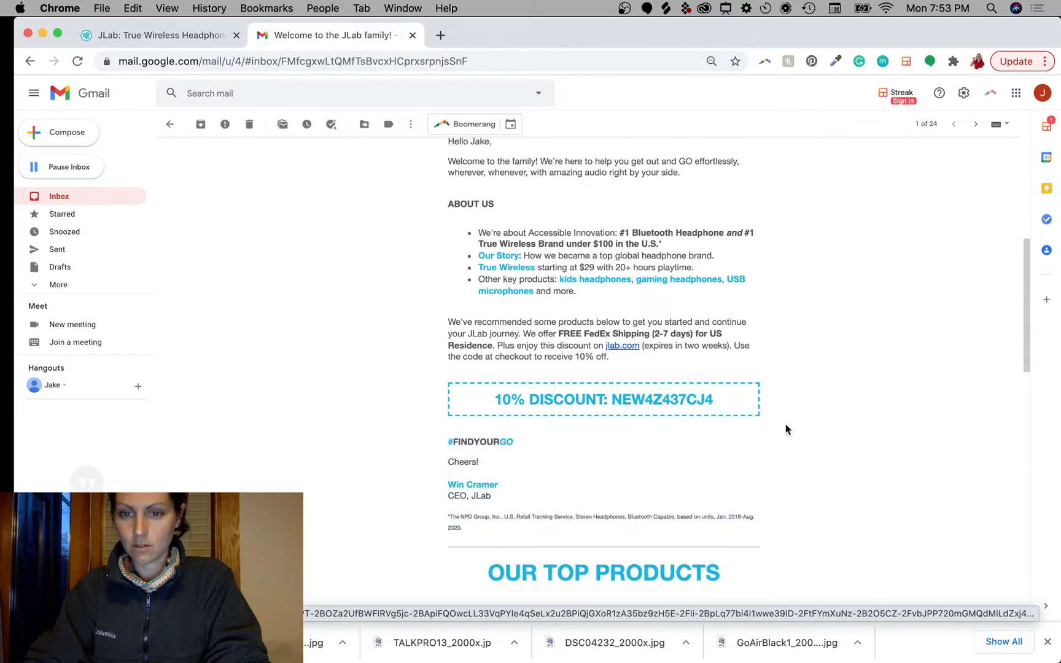
left_click_drag(495, 399, 621, 399)
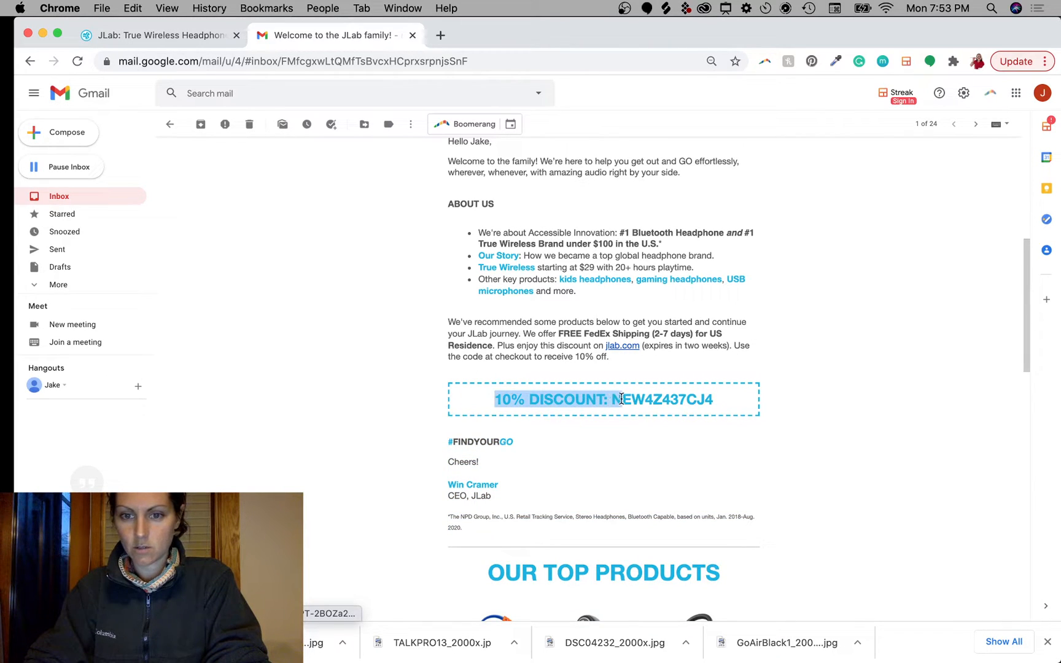
left_click(800, 399)
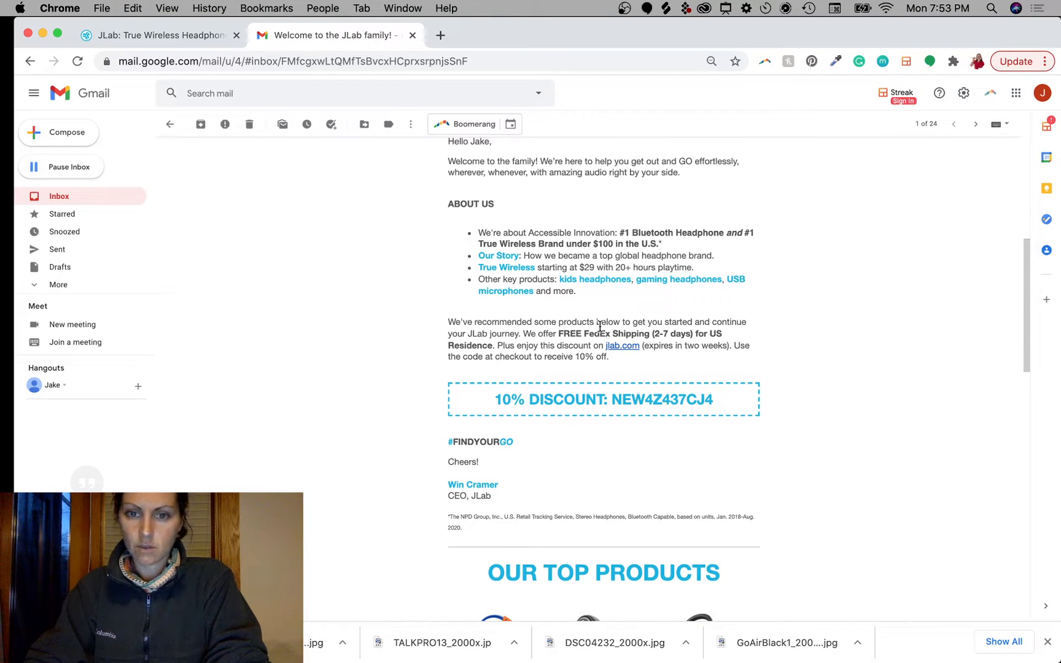
Step: Scroll through the rest of the welcome email for reference
scroll(663, 399, "down", 10)
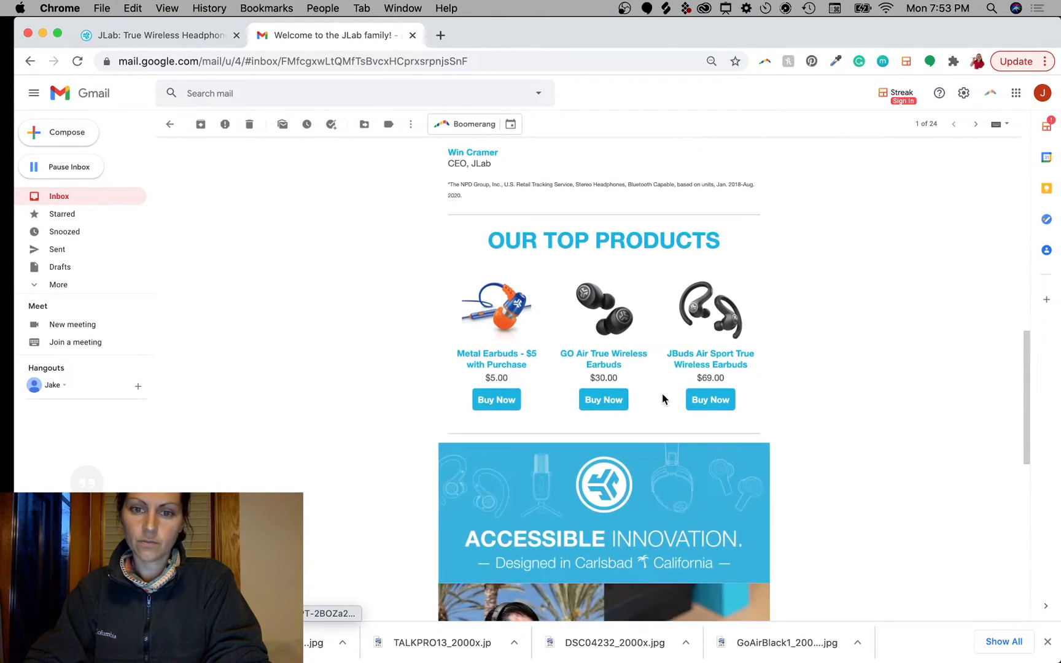
scroll(663, 398, "down", 8)
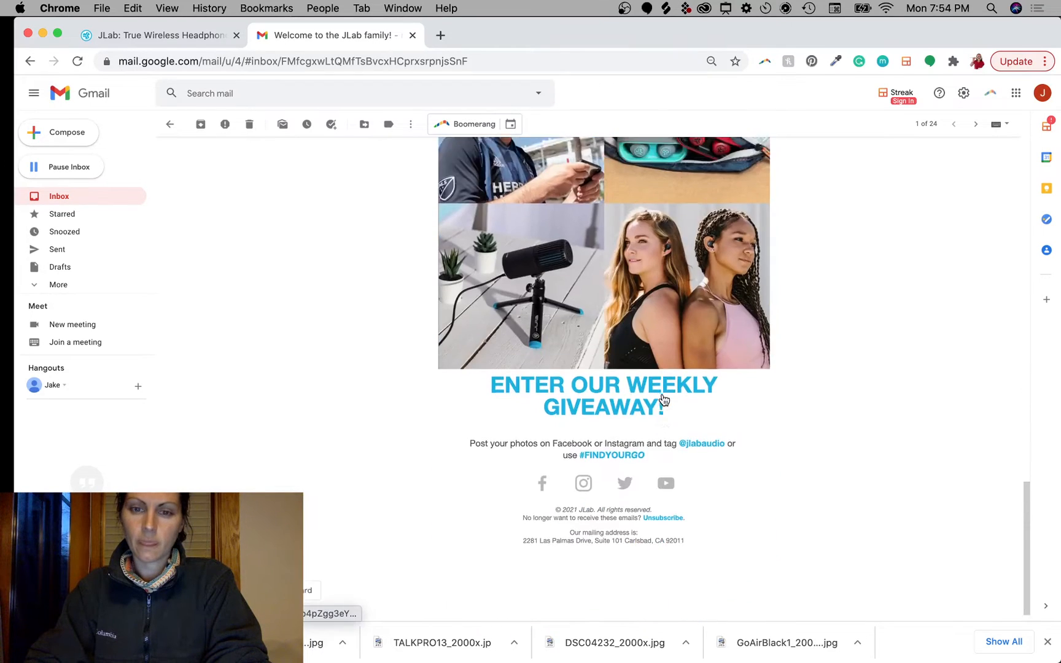
scroll(663, 399, "up", 5)
scroll(680, 462, "down", 3)
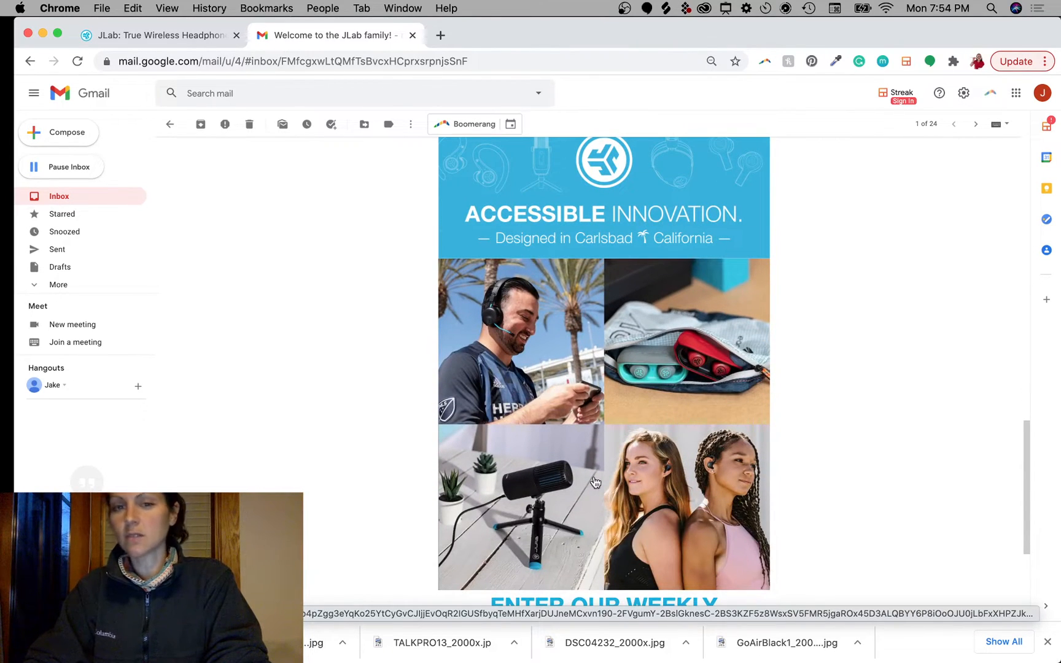
scroll(797, 336, "up", 15)
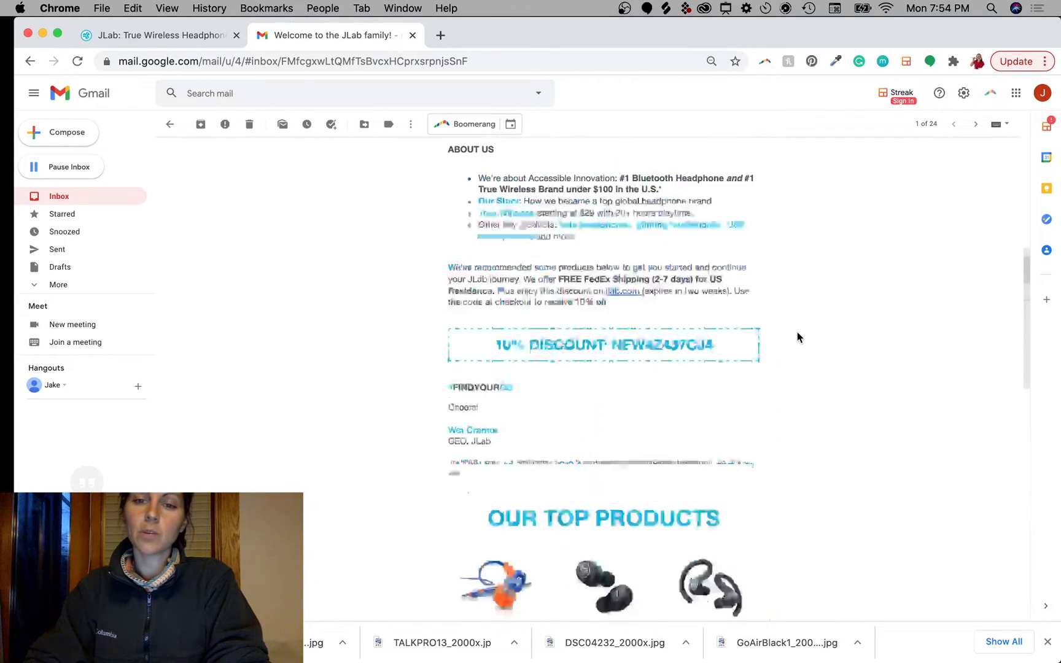
scroll(797, 336, "down", 4)
scroll(797, 336, "down", 5)
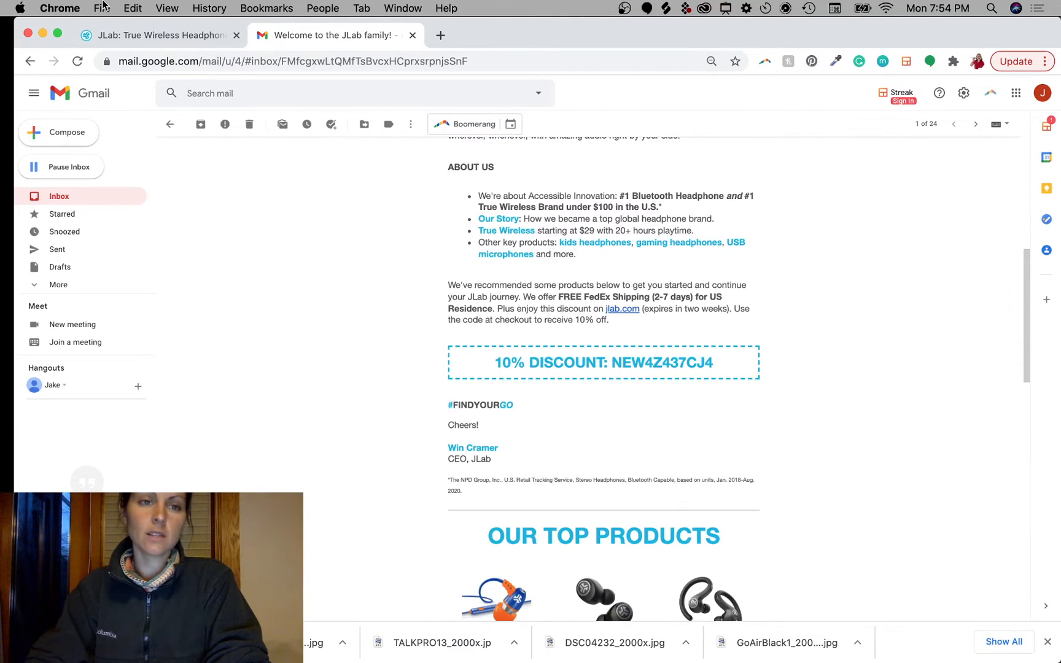
Step: Close the Honey panel on the jlab.com tab and return to the Photoshop mockup
left_click(166, 35)
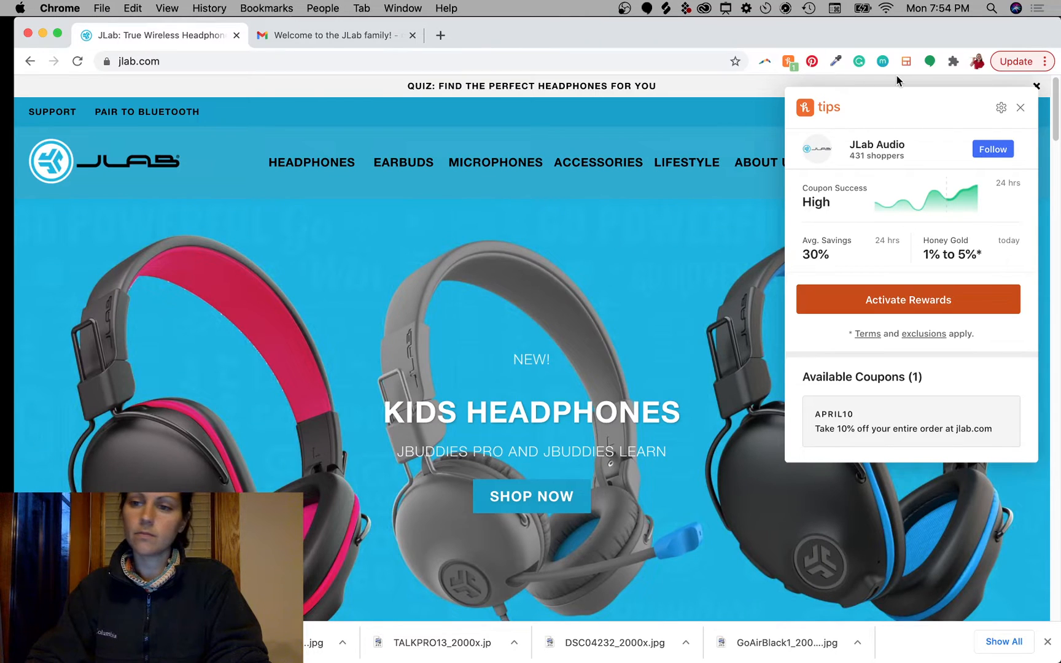
left_click(1021, 106)
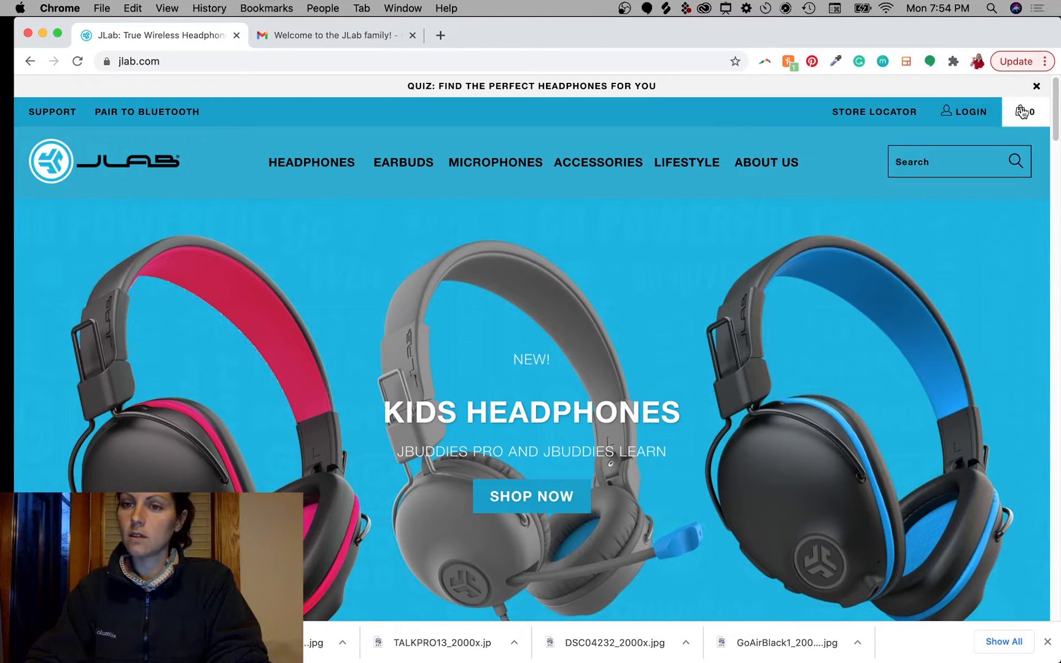
left_click(41, 32)
left_click(841, 295)
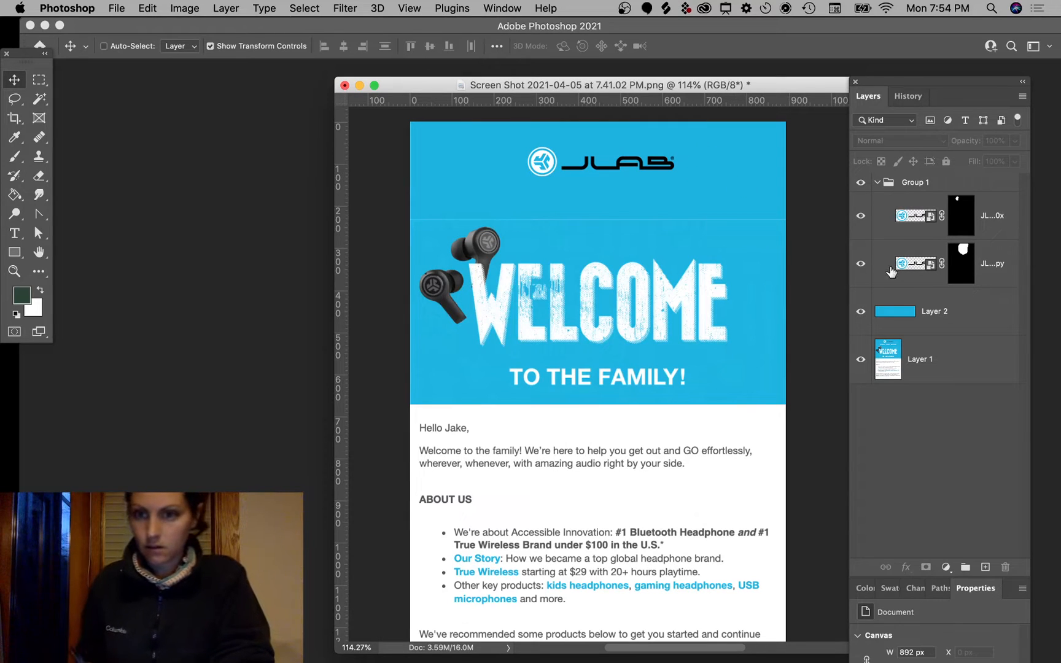
Step: Place the DSC08257lo_2000x.jpg earbuds photo from the desktop into the mockup
key("F11")
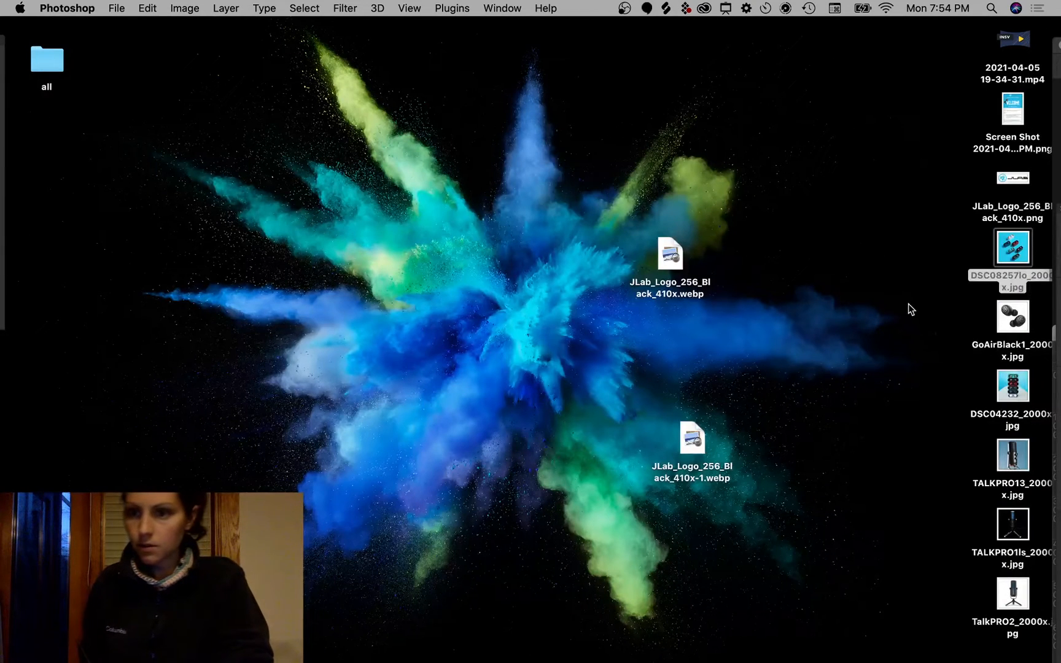
left_click(985, 269)
left_click_drag(1012, 249, 599, 279)
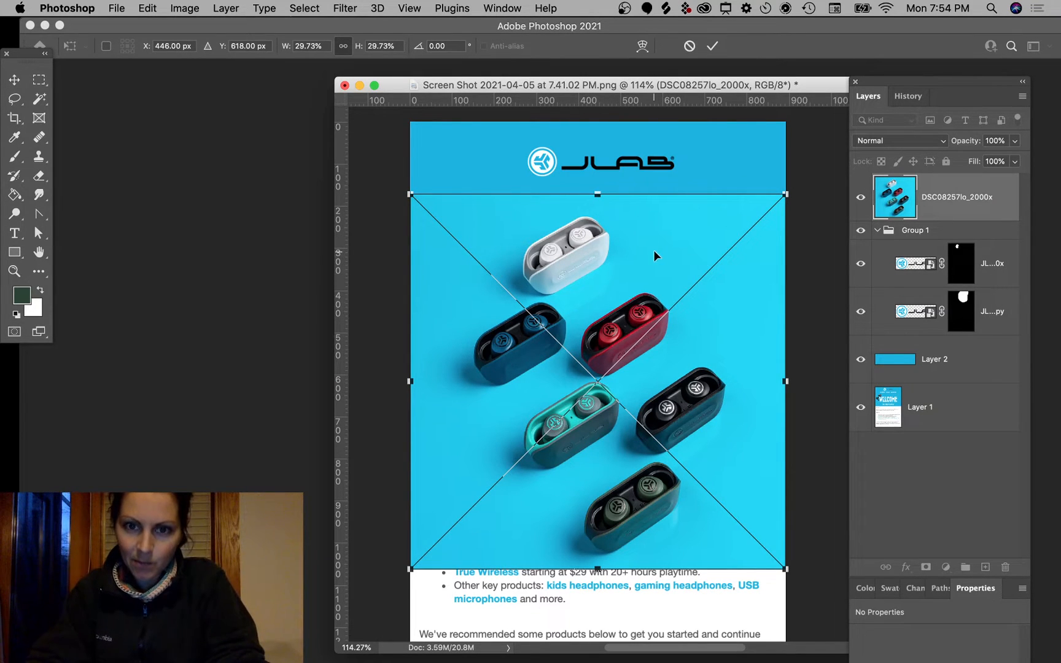
mouse_move(655, 251)
left_mouse_down()
mouse_move(655, 293)
mouse_move(655, 252)
left_mouse_up()
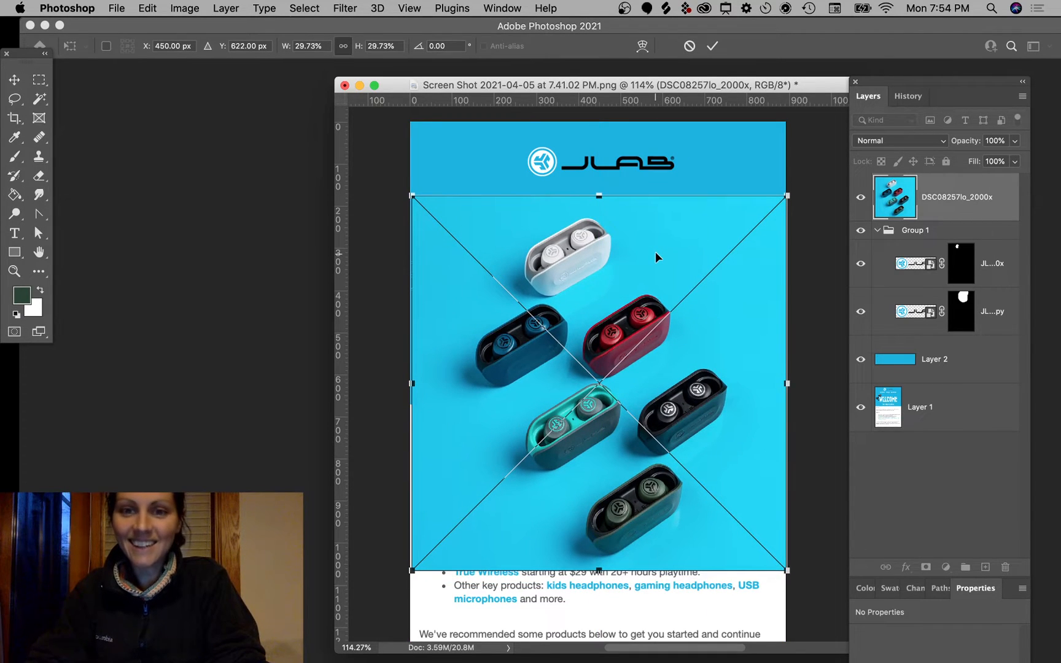
key("Return")
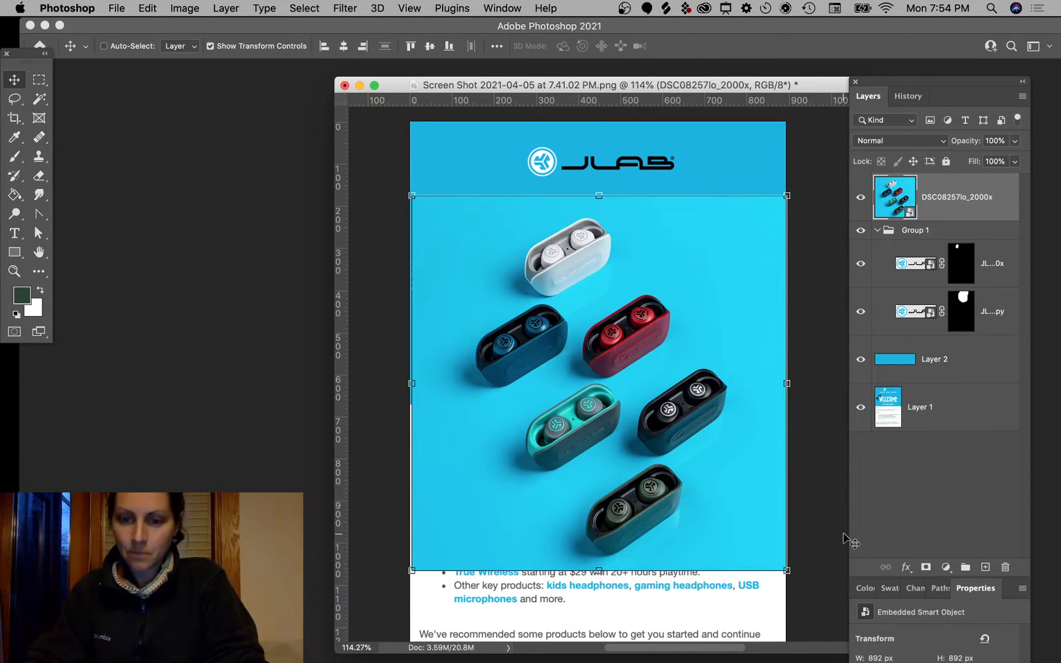
Step: Scale the earbuds photo to 900 × 900 px and commit the transform
left_click_drag(785, 572, 634, 420)
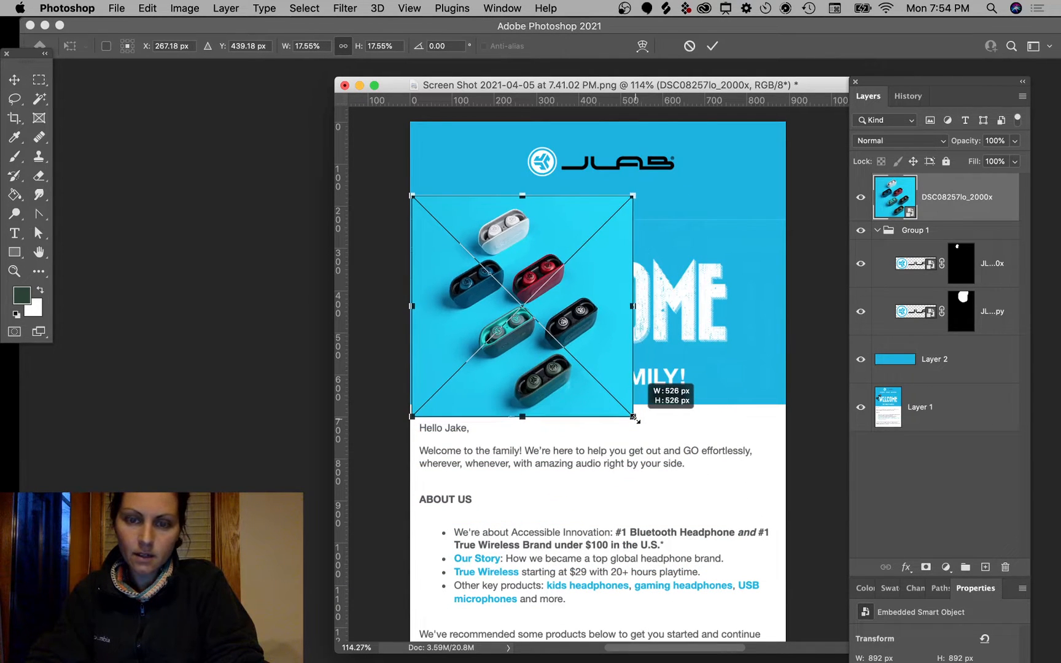
left_click_drag(636, 420, 534, 319)
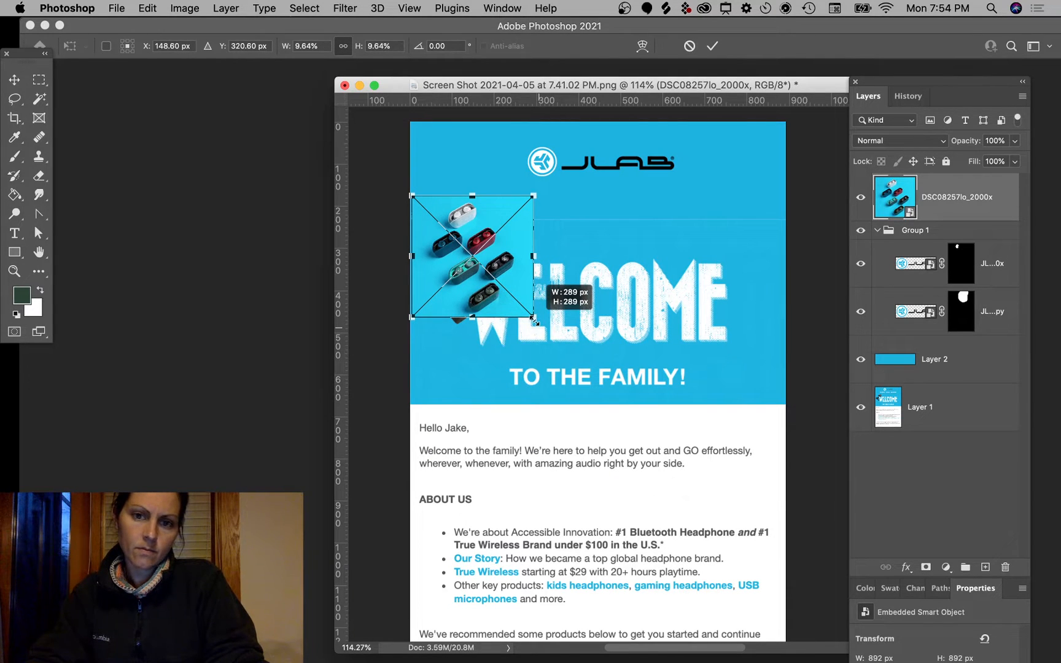
left_click_drag(533, 319, 716, 421)
key("Return")
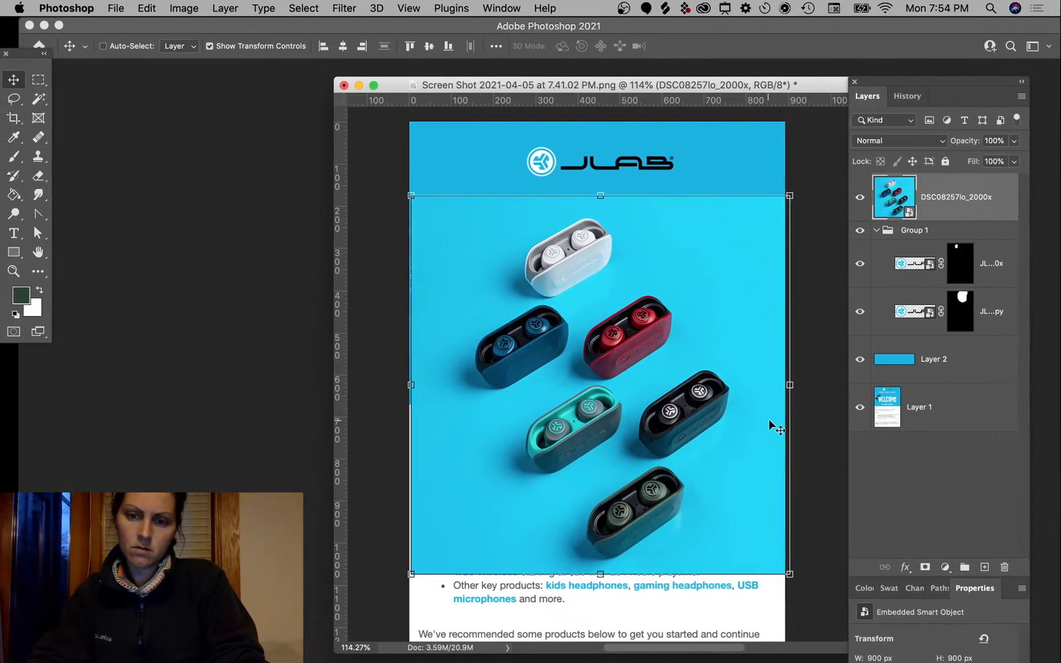
key("ctrl+Up")
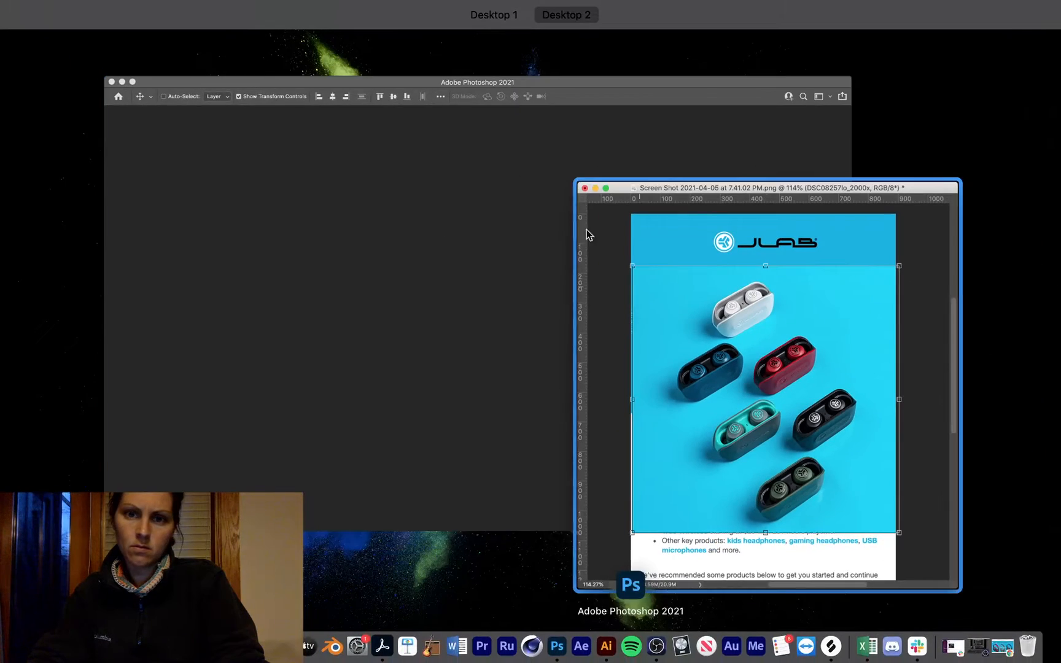
Step: Quick Look the desktop product photos, ending on the stacked-earbuds DSC04232_2000x.jpg
left_click(706, 329)
key("F11")
left_click(949, 454)
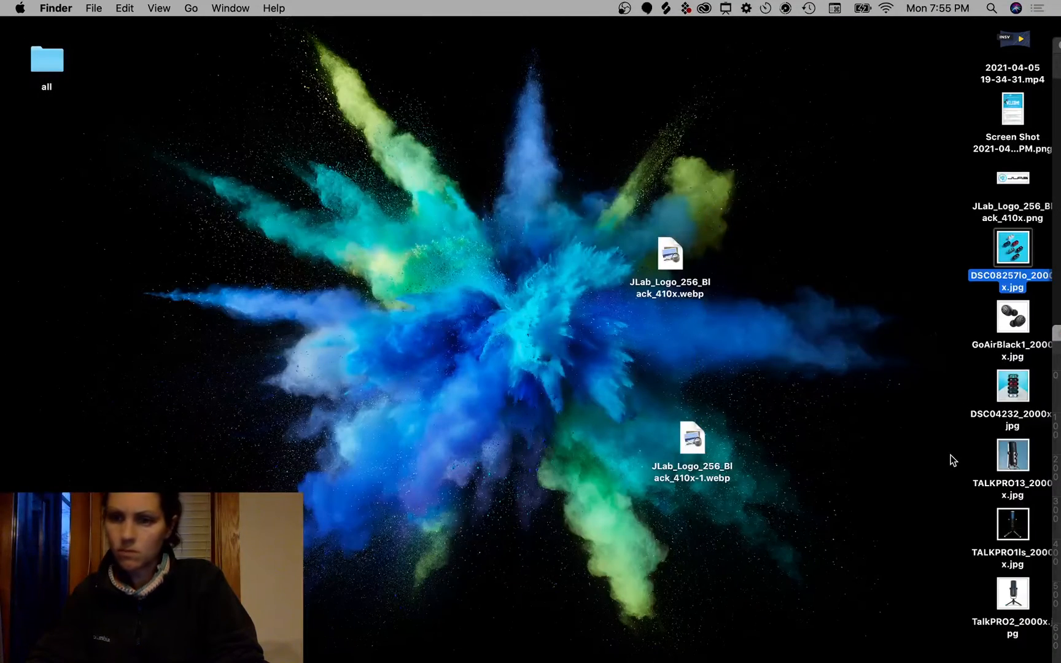
left_click(1011, 529)
key("space")
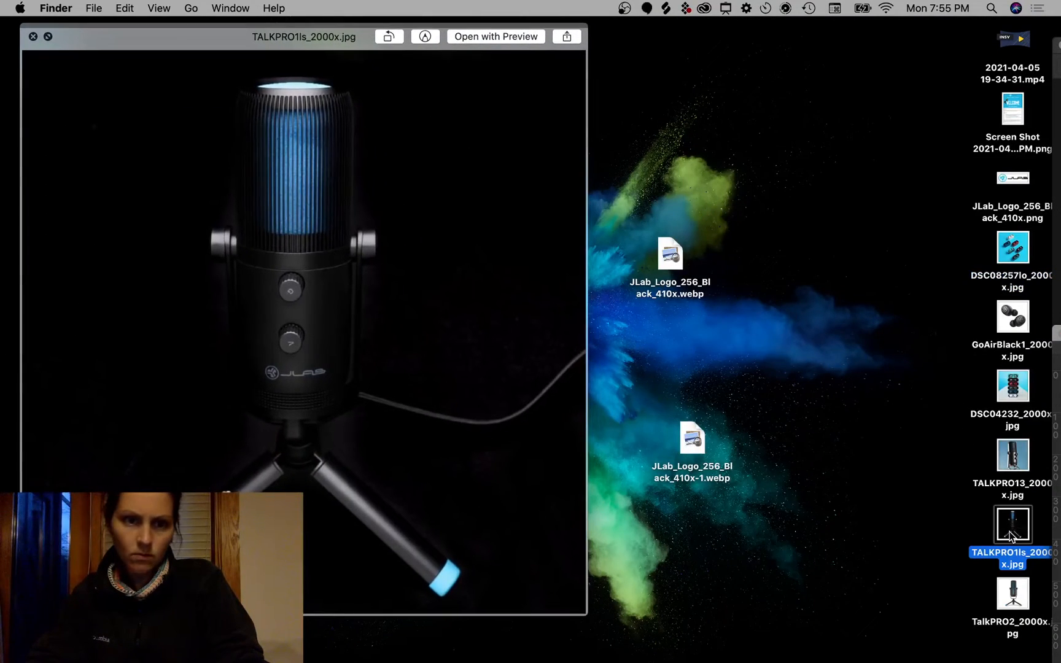
left_click(1013, 454)
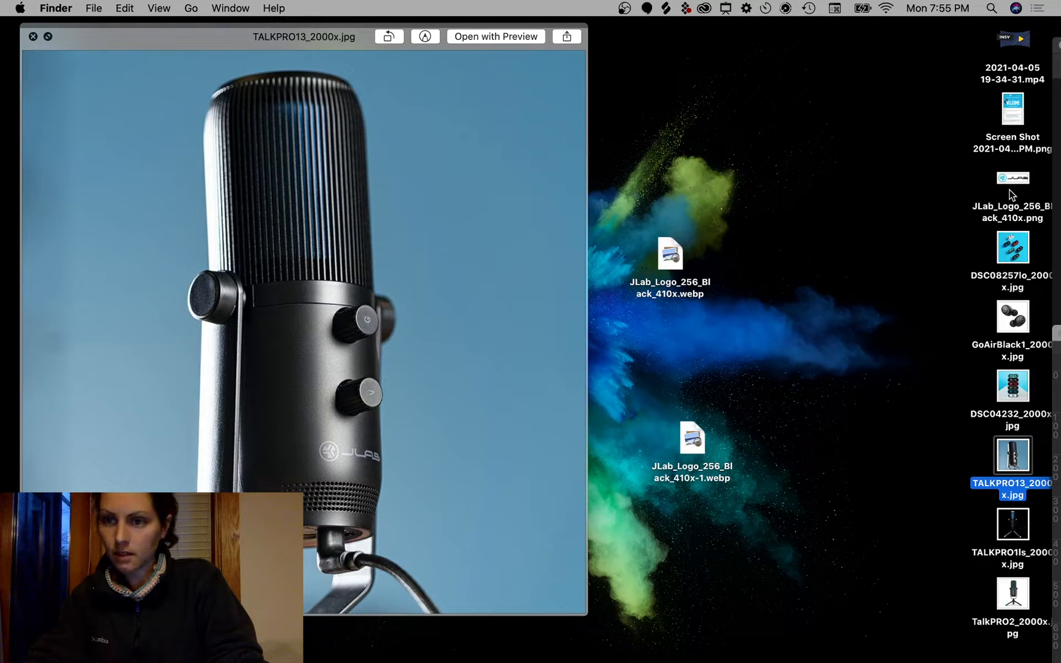
left_click(1013, 246)
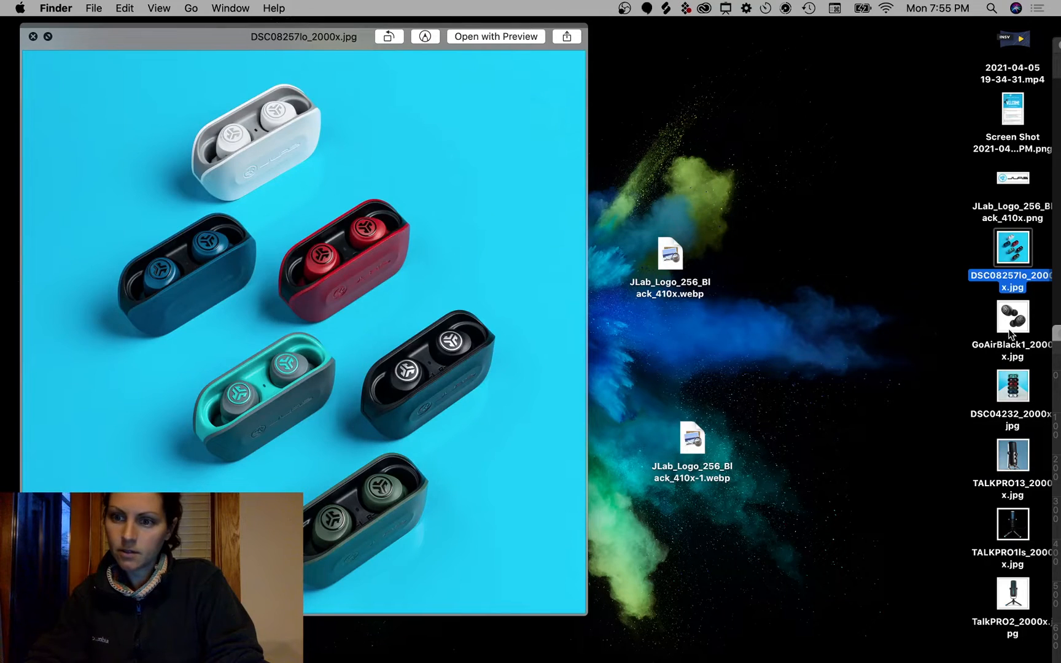
left_click(1013, 385)
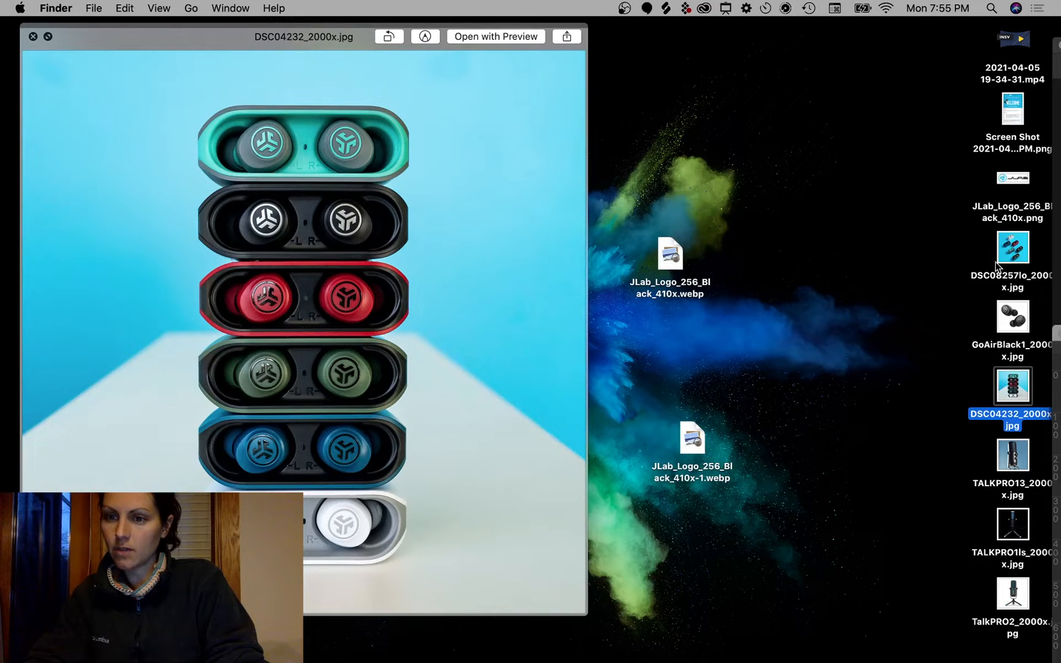
key("space")
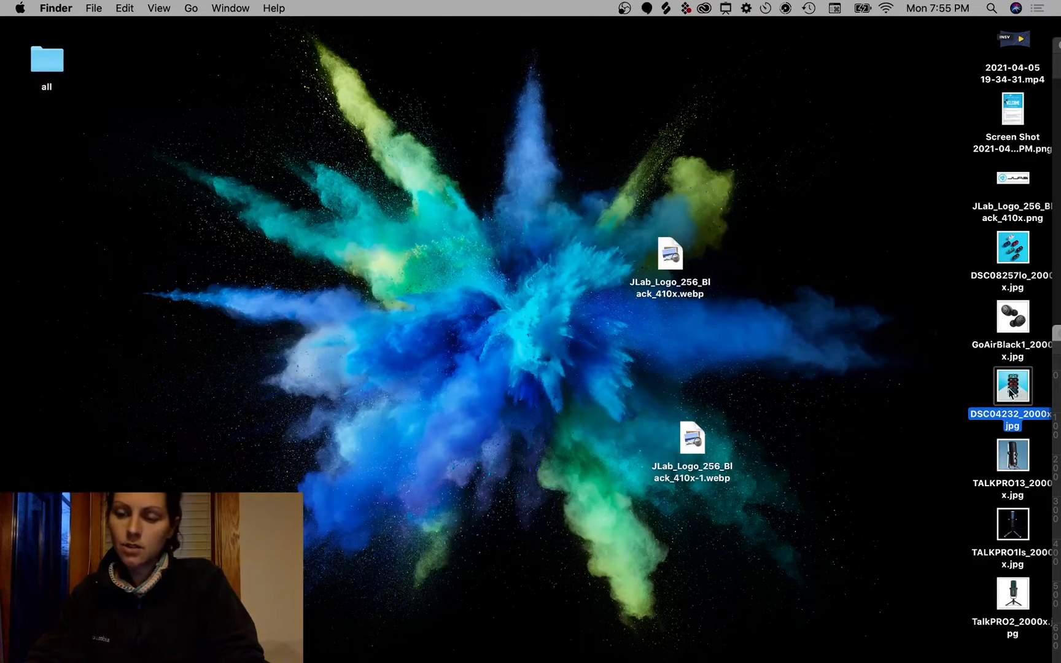
Step: Place DSC04232_2000x.jpg into the email document and shift it left
left_click_drag(1011, 389, 437, 324)
key("F11")
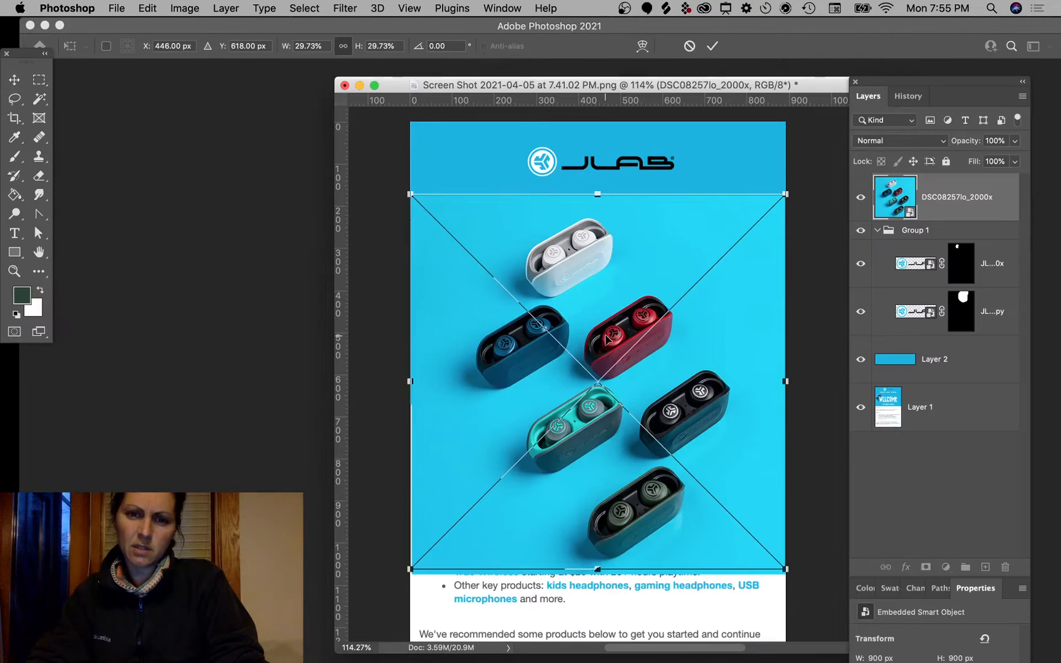
key("Return")
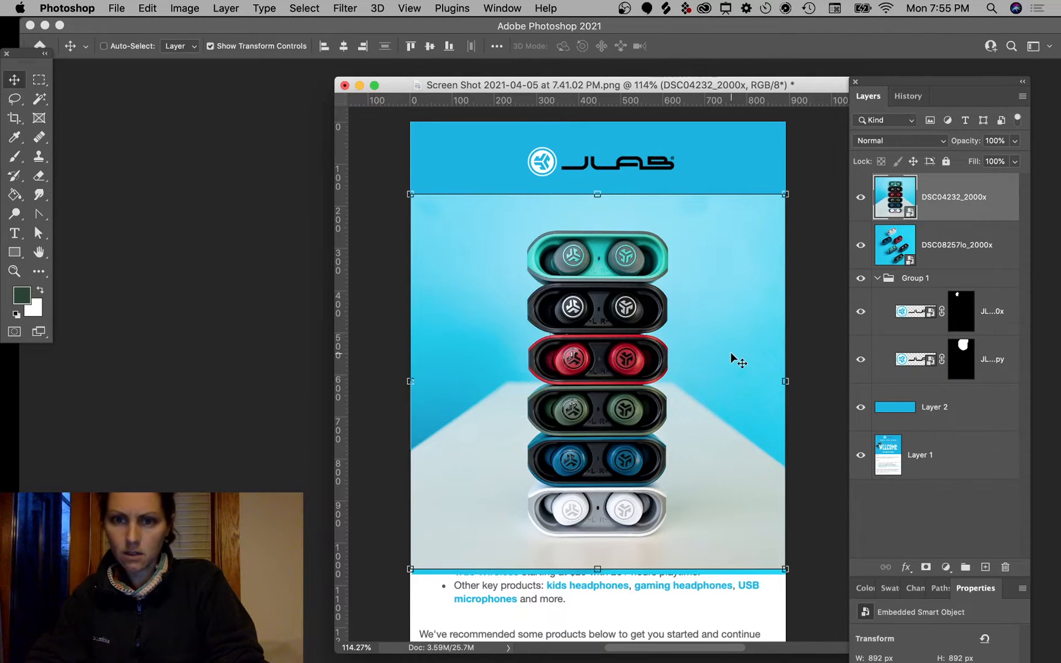
left_click_drag(729, 351, 660, 354)
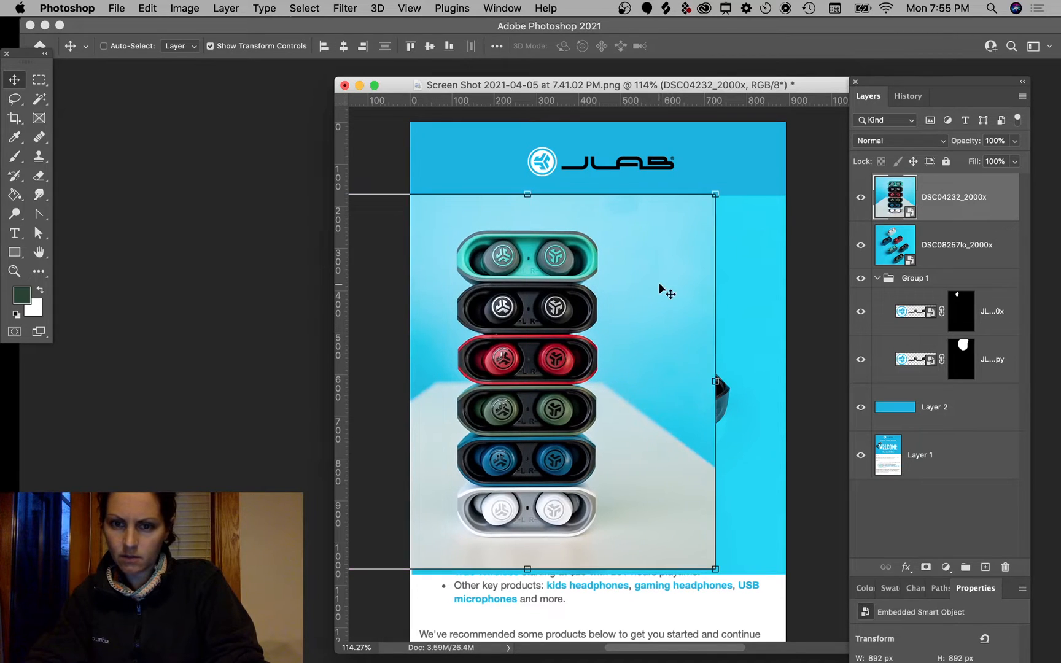
Step: Marquee a thin vertical background strip and try stretching a pasted copy, then undo it
left_click(38, 79)
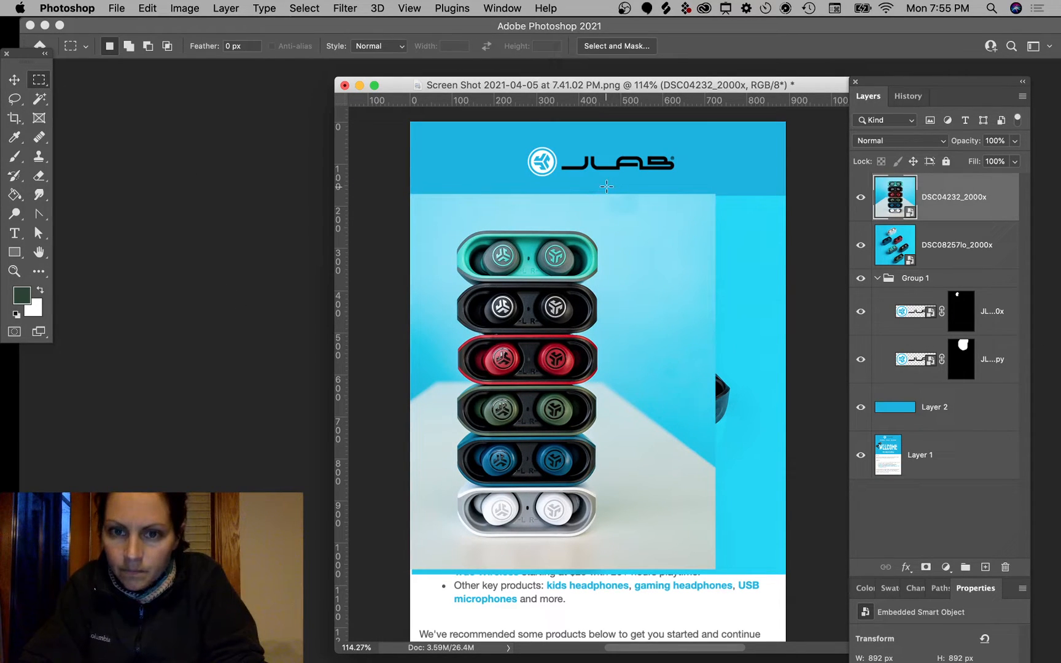
left_click_drag(606, 186, 612, 593)
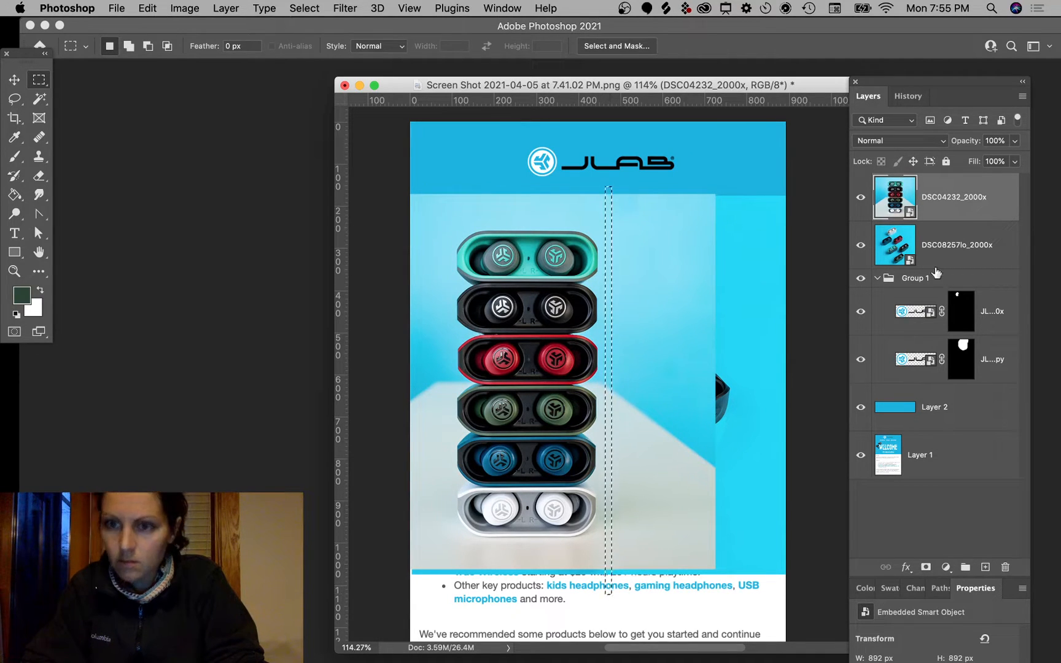
key("v")
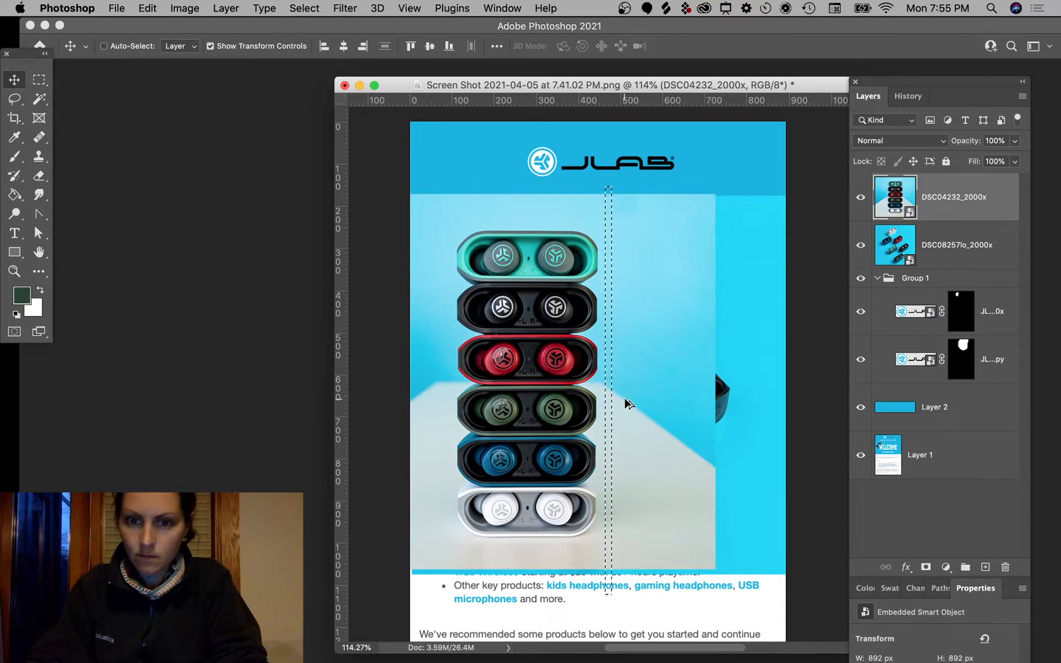
key("super+c")
key("super+v")
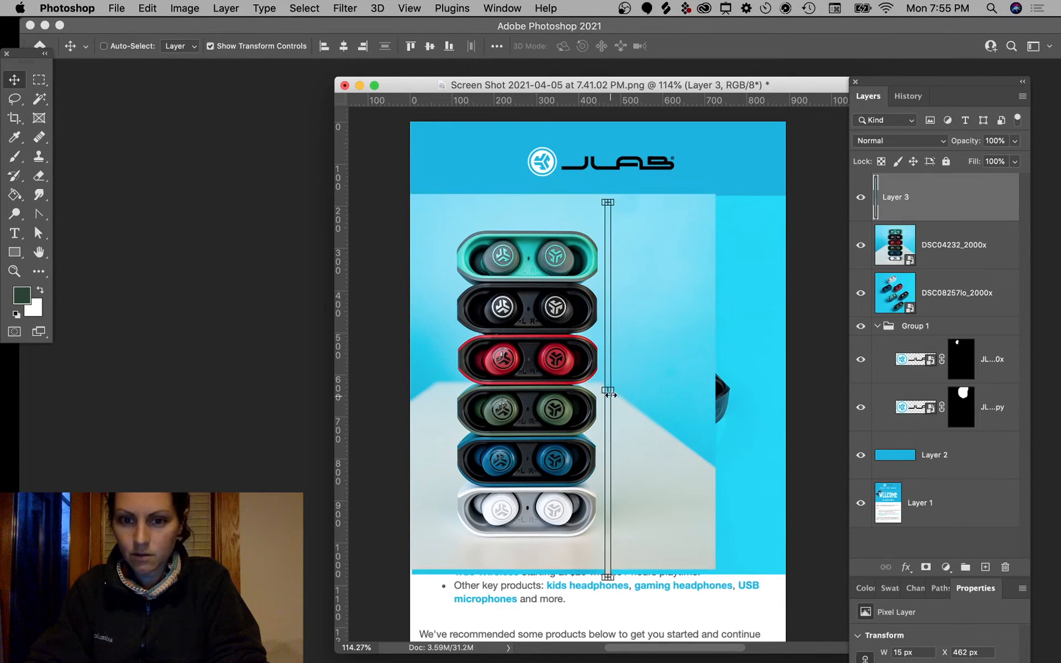
left_click_drag(610, 391, 806, 391)
key("cmd+z")
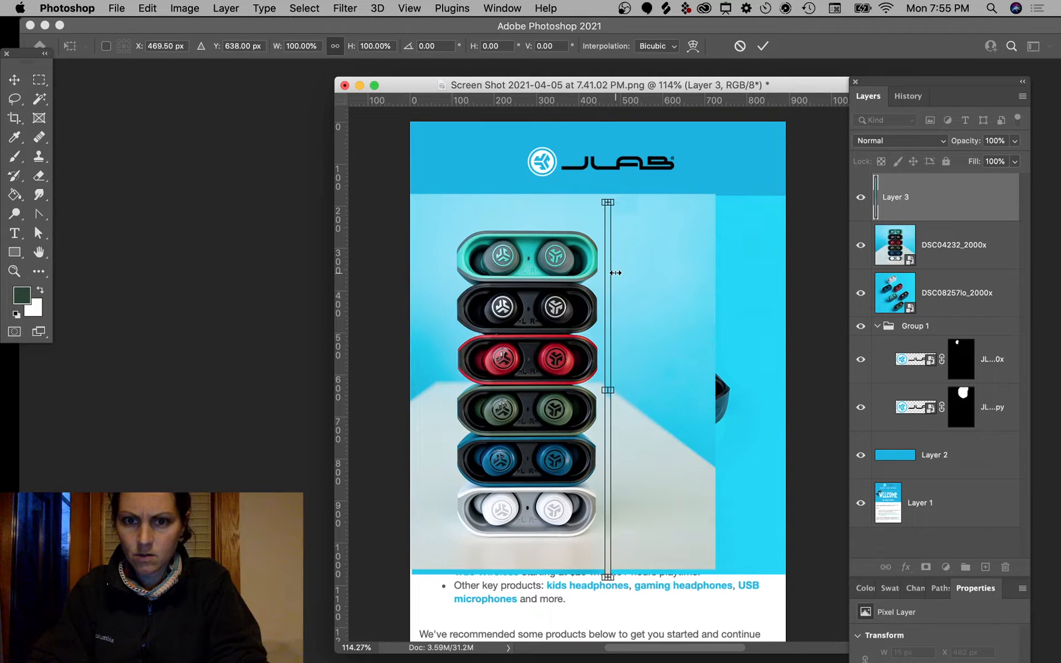
key("Escape")
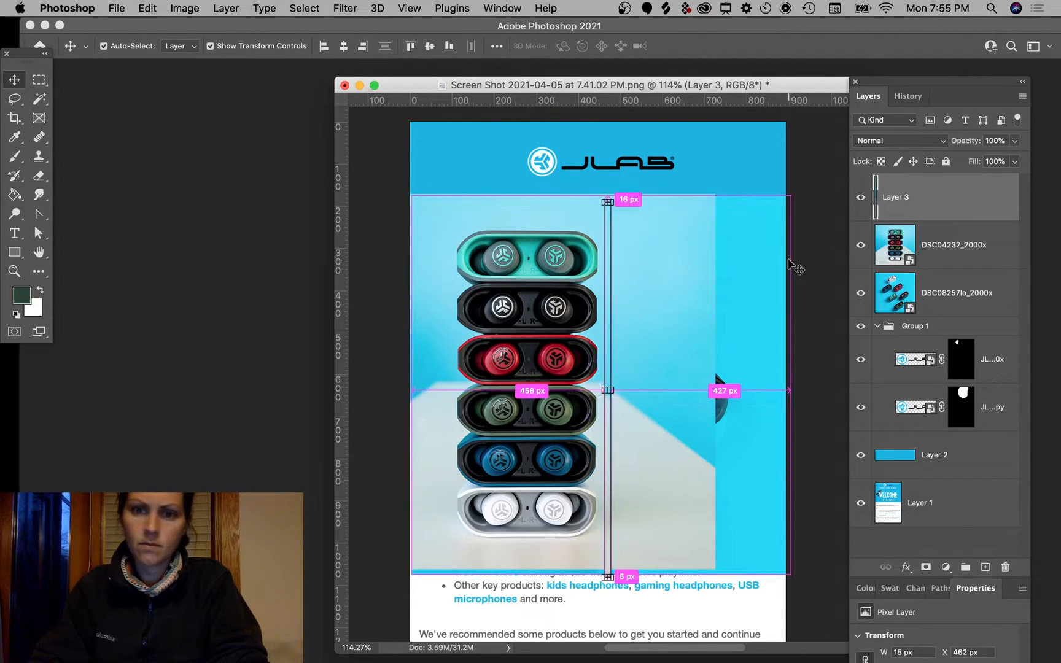
left_click(789, 260, "super")
key("super+z")
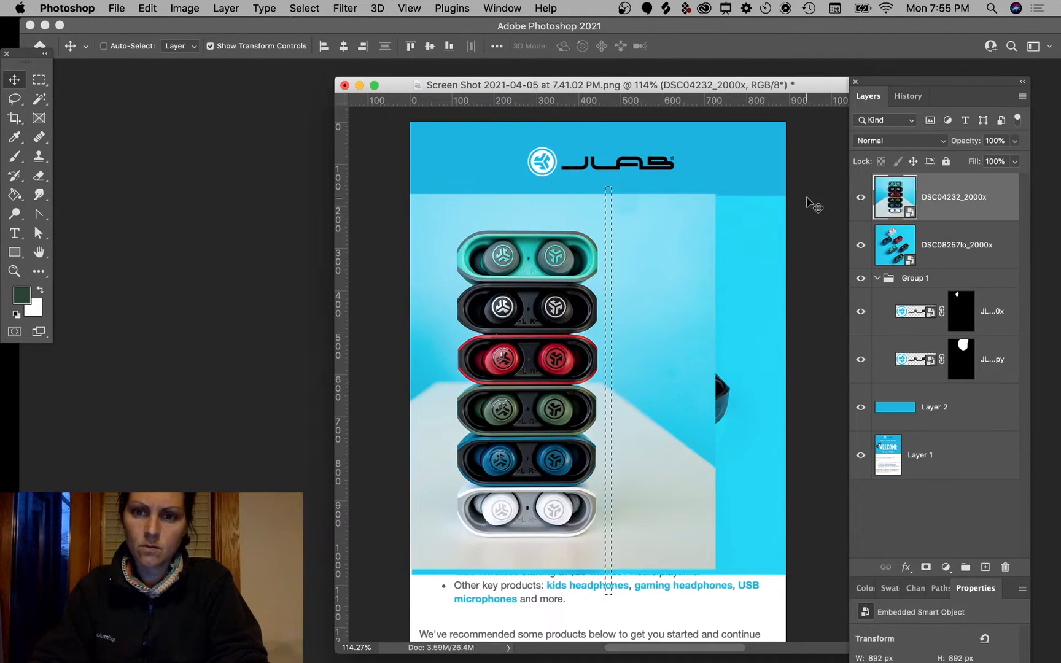
key("super+z")
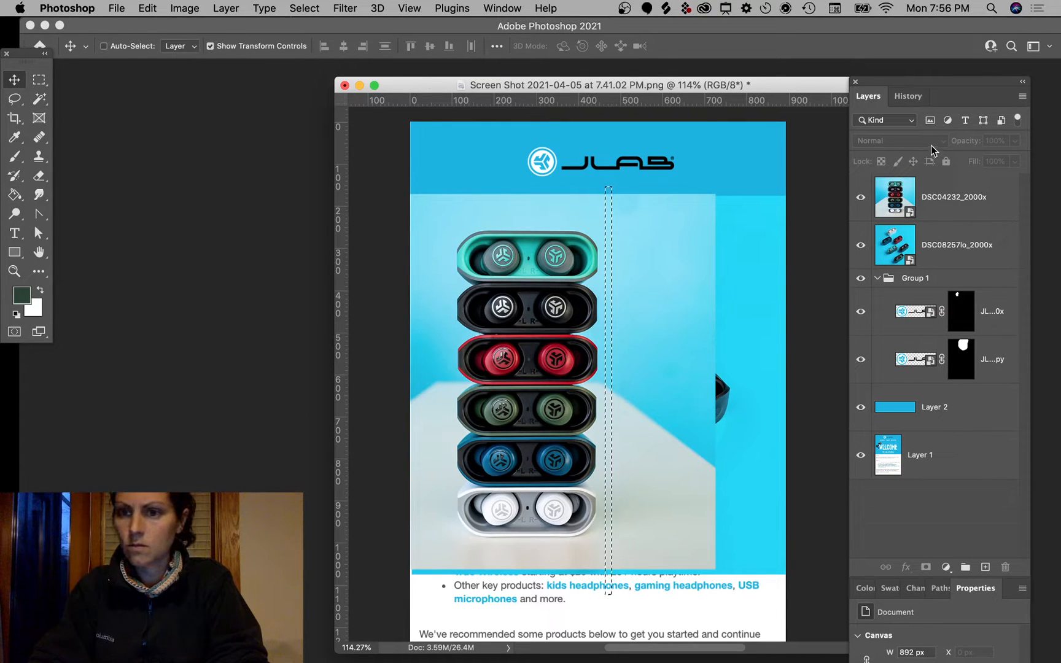
Step: Copy the strip from DSC04232_2000x to a new layer and stretch it about 806 px wide rightward
left_click(968, 214)
key("super+j")
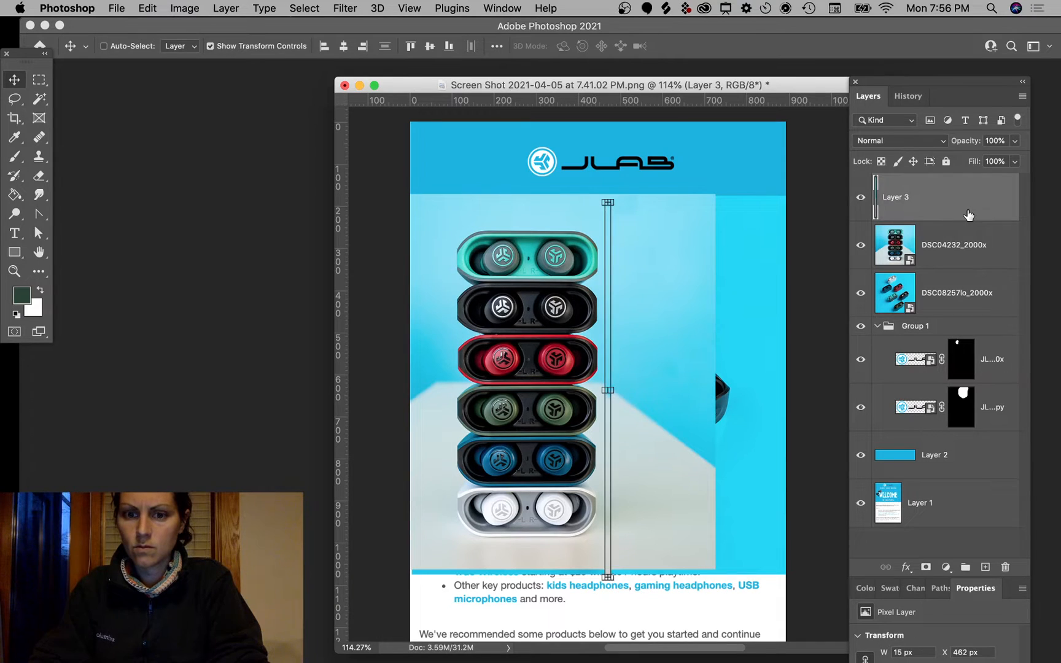
key("super+z")
key("super+j")
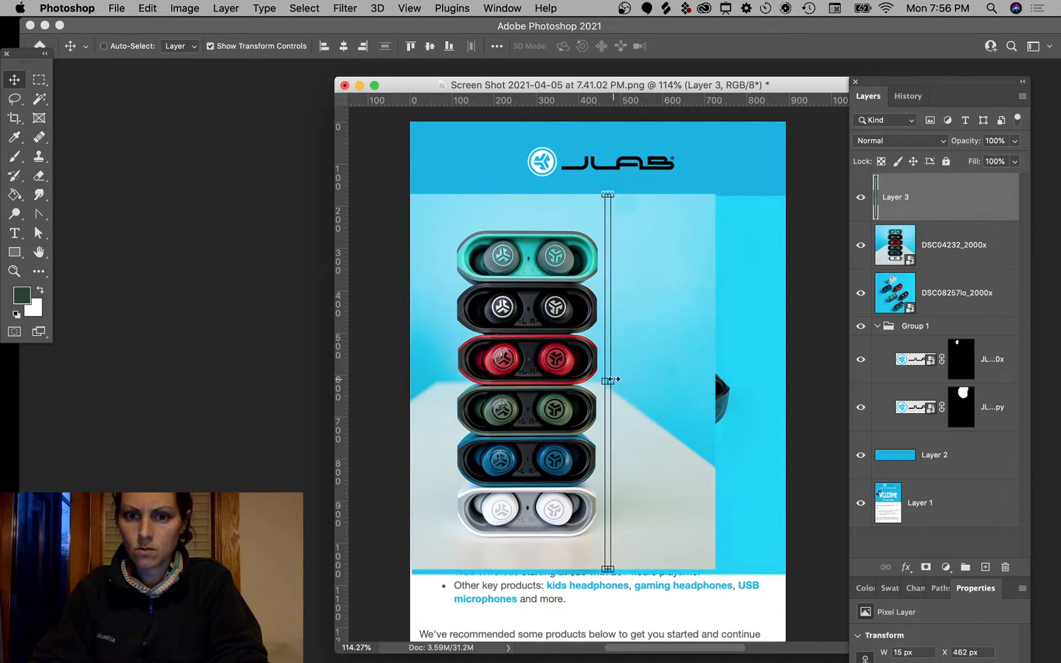
left_click_drag(610, 381, 781, 364)
left_click_drag(545, 326, 684, 331)
key("Return")
Step: Move Layer 3 below and back above DSC04232_2000x, then add a layer mask to it
left_click(829, 161)
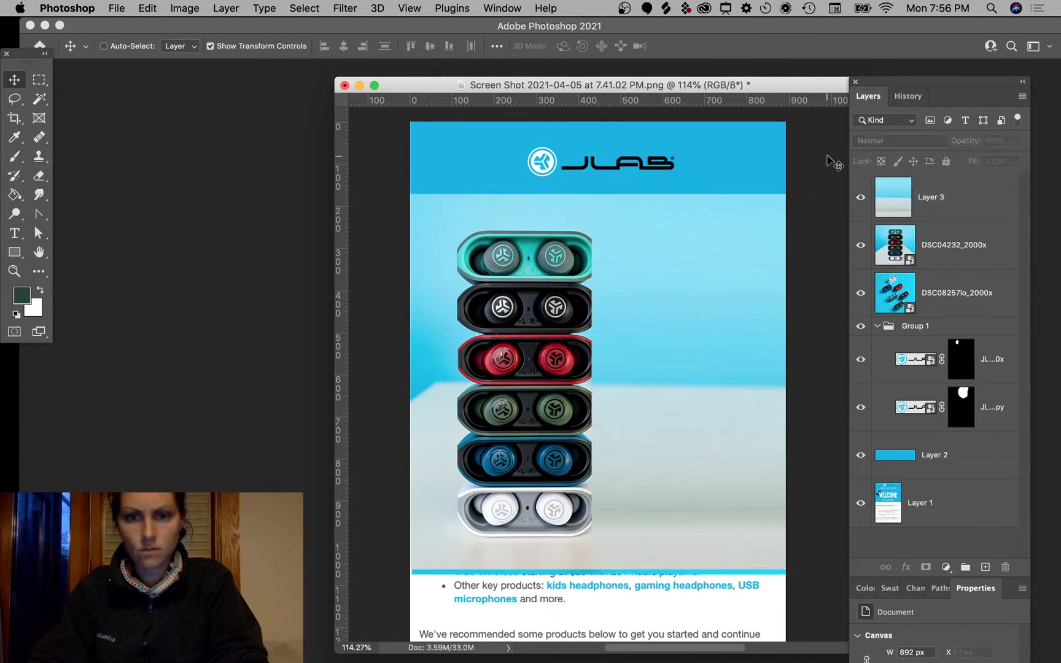
left_click_drag(971, 200, 975, 255)
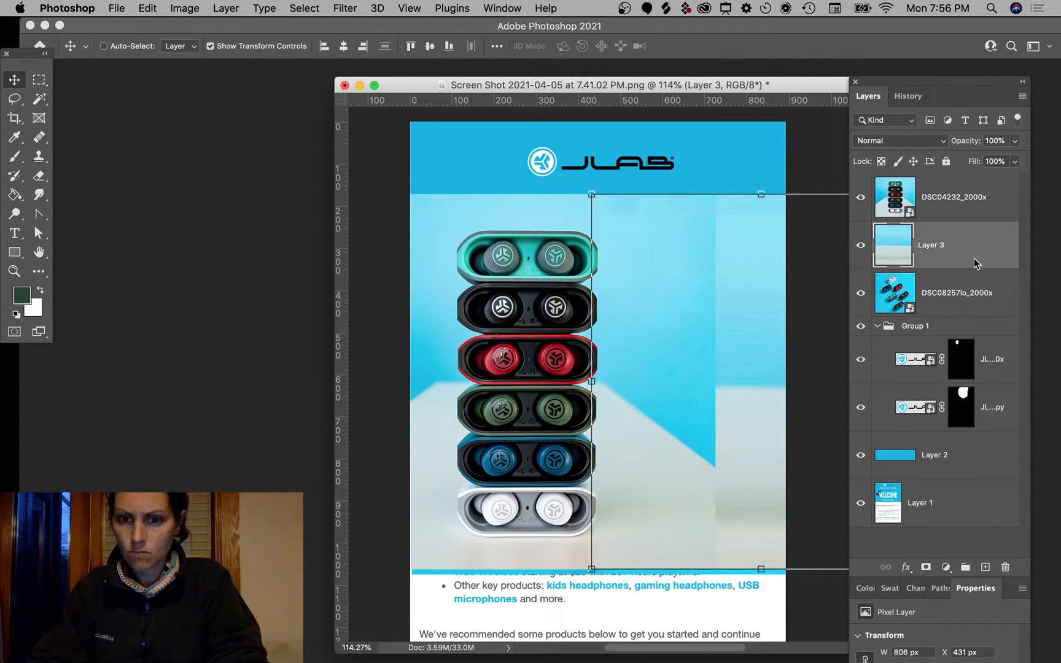
left_click_drag(975, 240, 968, 182)
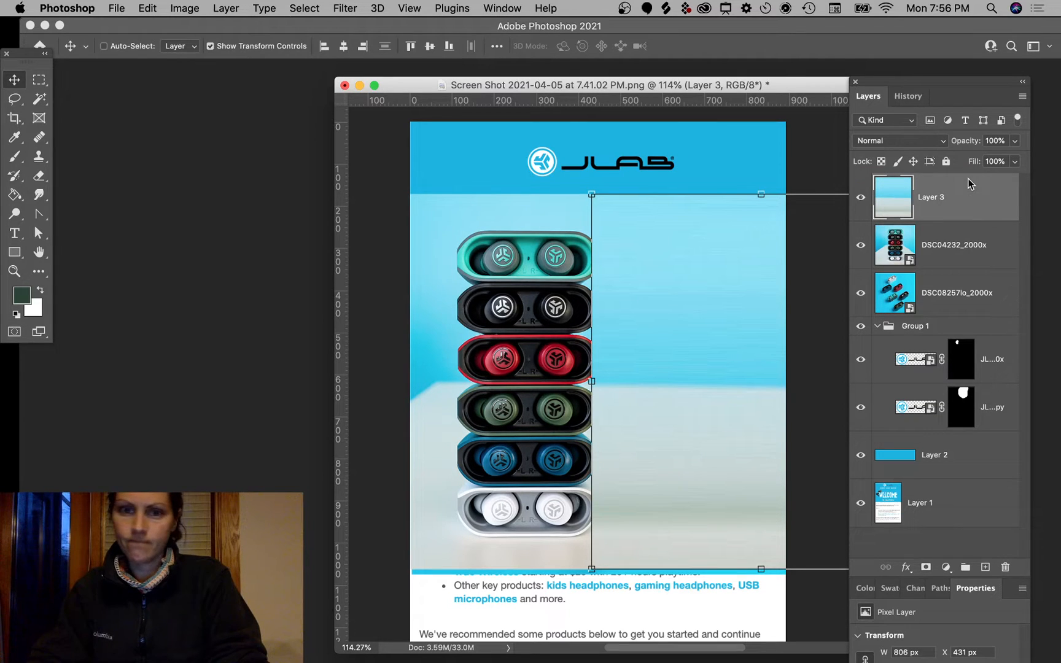
left_click(38, 79)
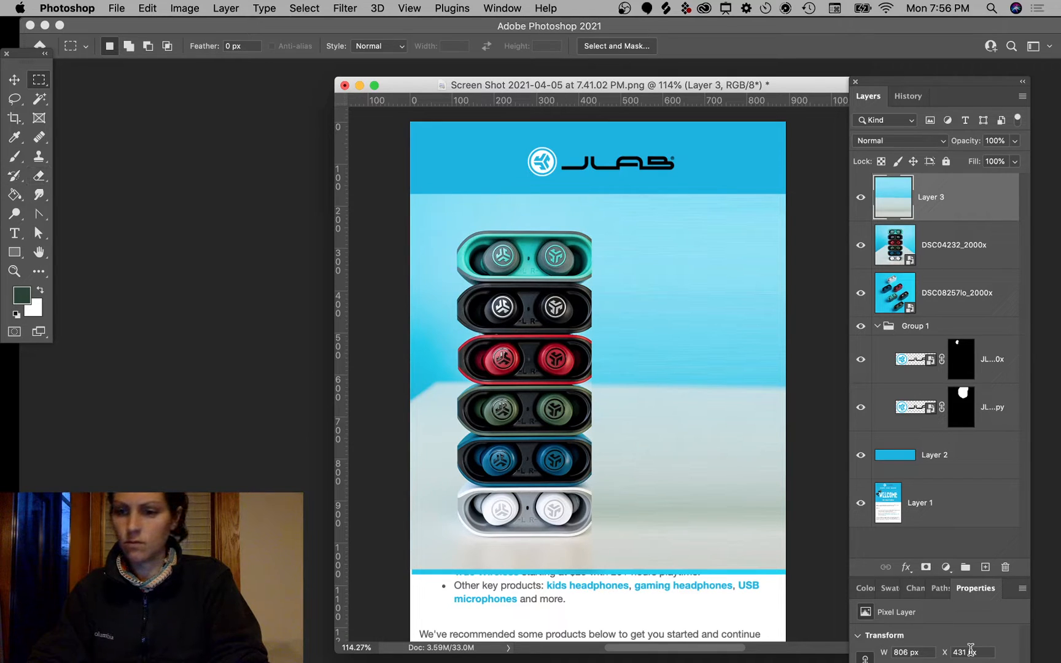
left_click(925, 568)
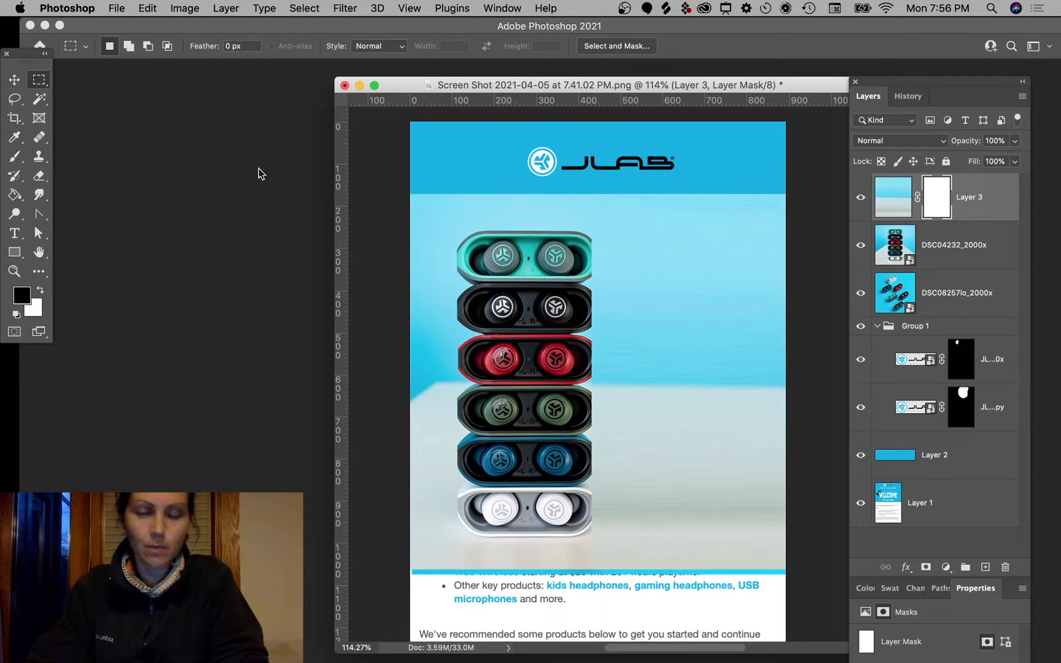
Step: Hide Layer 3 and toggle the stacked-earbuds photo off and on to compare
left_click(860, 197)
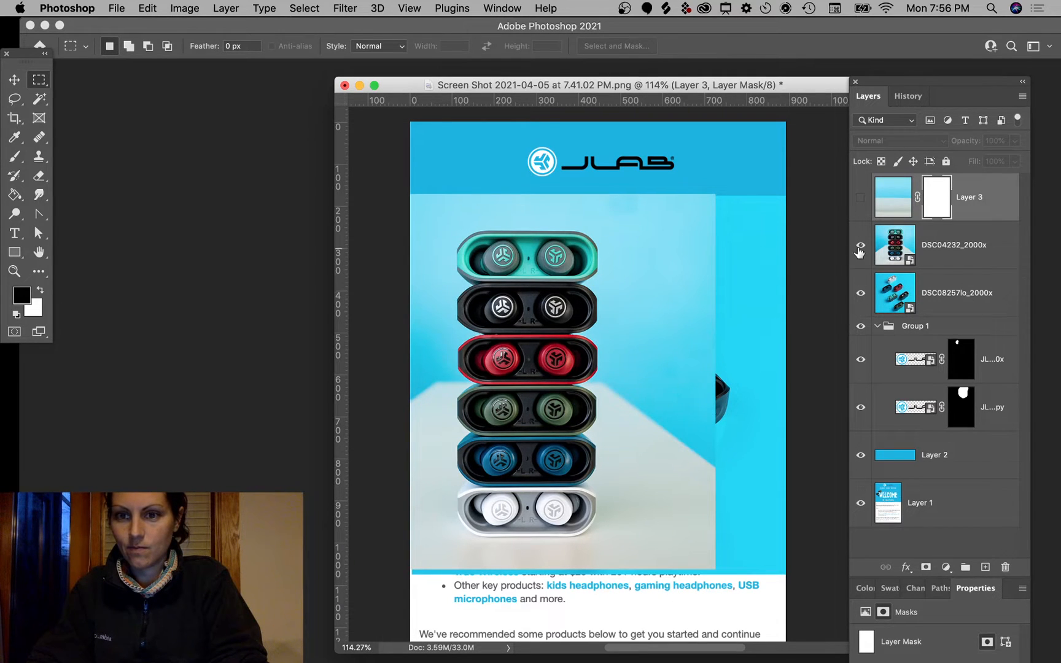
left_click(859, 247)
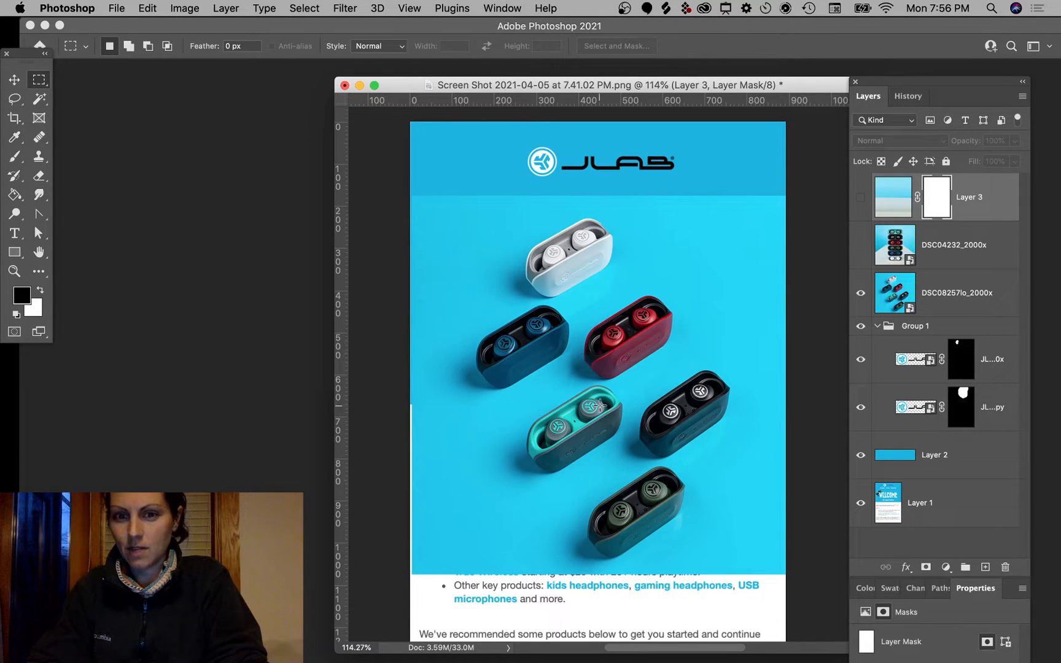
left_click(861, 246)
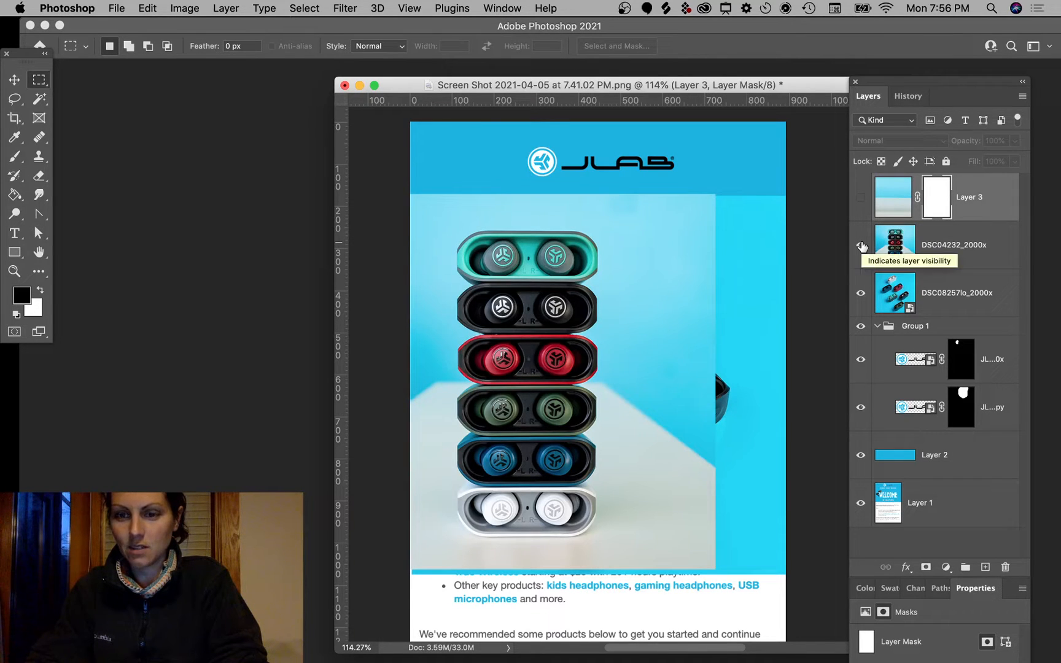
Step: Magic Wand-select the wall beside and above the stacked cases on DSC04232_2000x
left_click(39, 98)
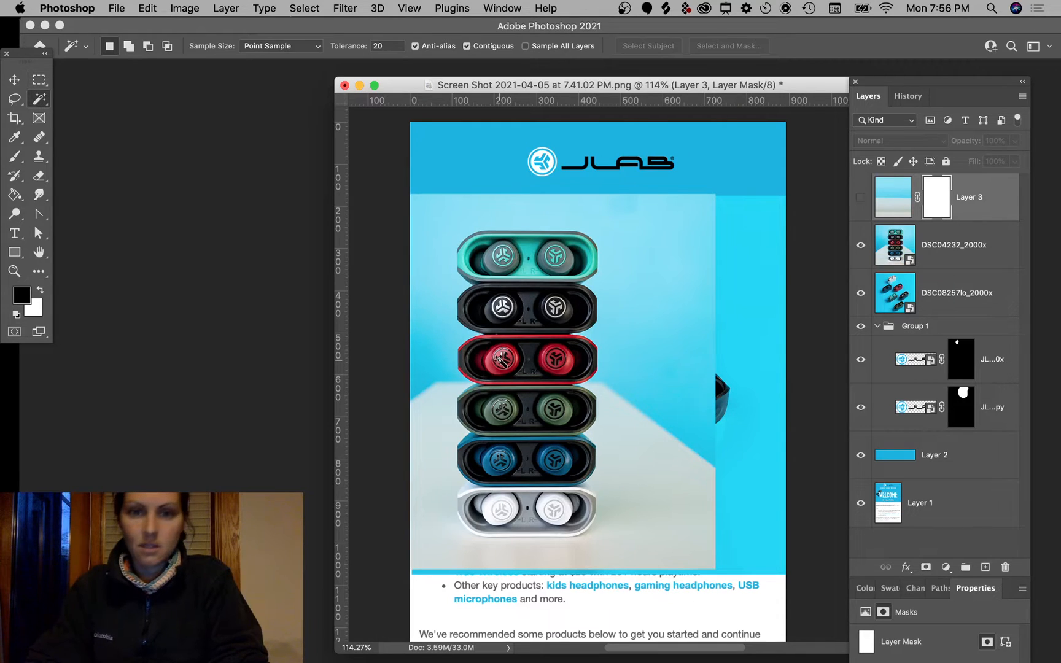
left_click(438, 288)
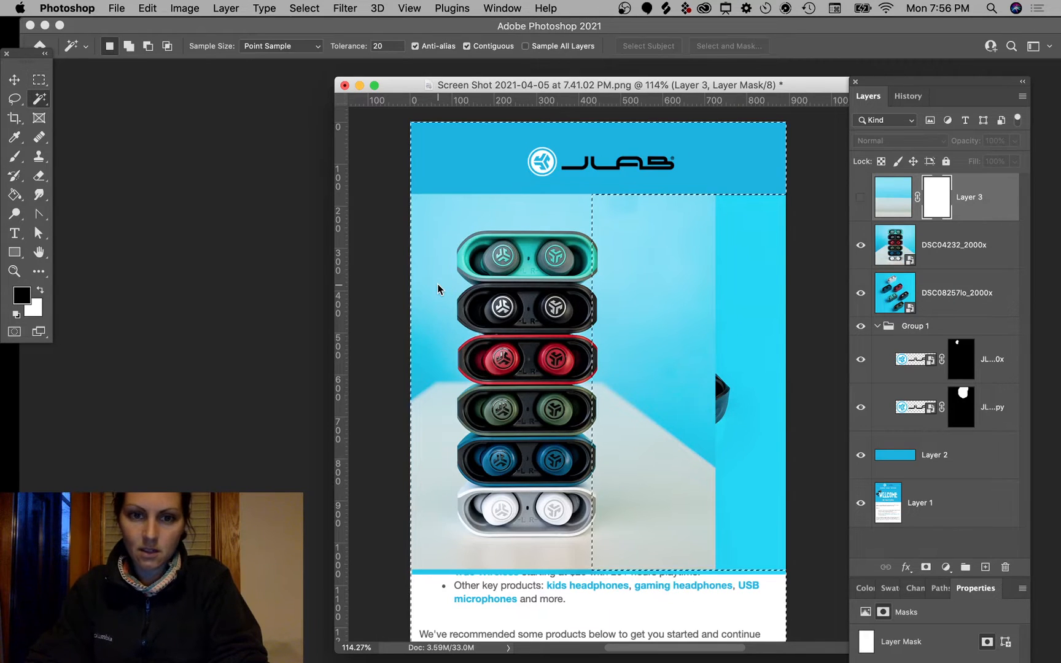
left_click(968, 258)
left_click(669, 230)
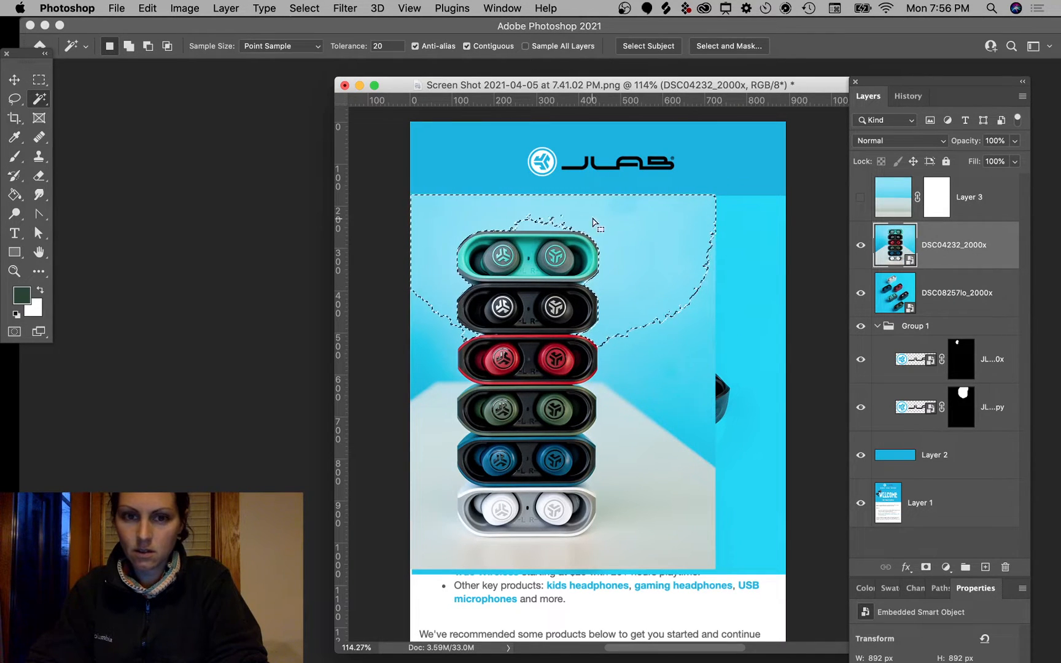
left_click(526, 224, "shift")
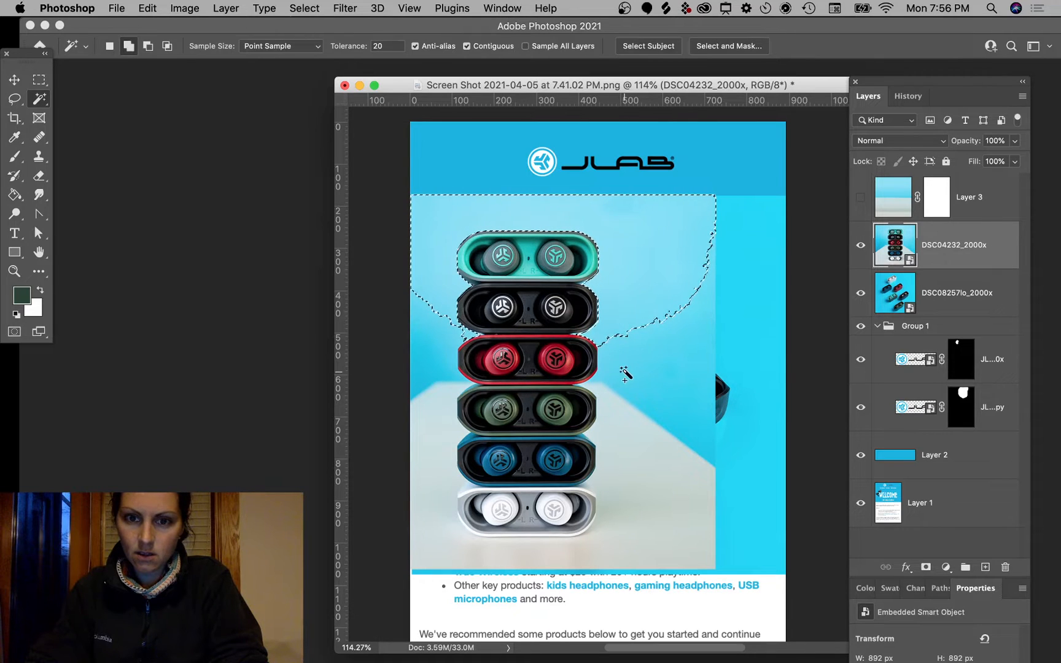
left_click(625, 373)
left_click(622, 411)
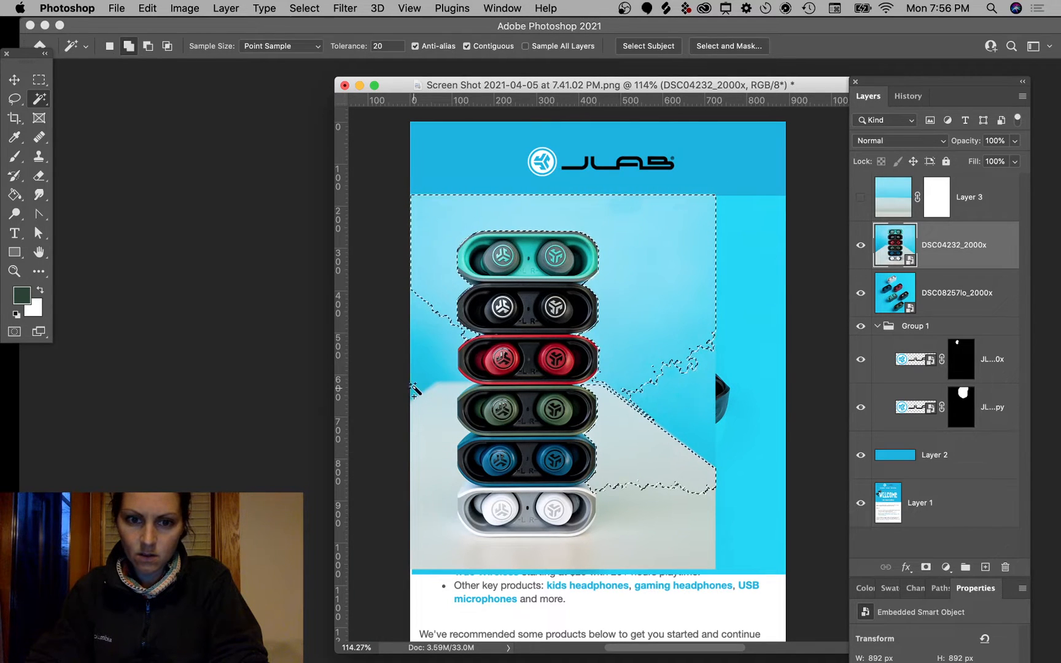
Step: Add the left wall and surrounding table areas to the selection, cleaning up leftover specks
left_click(433, 350, "shift")
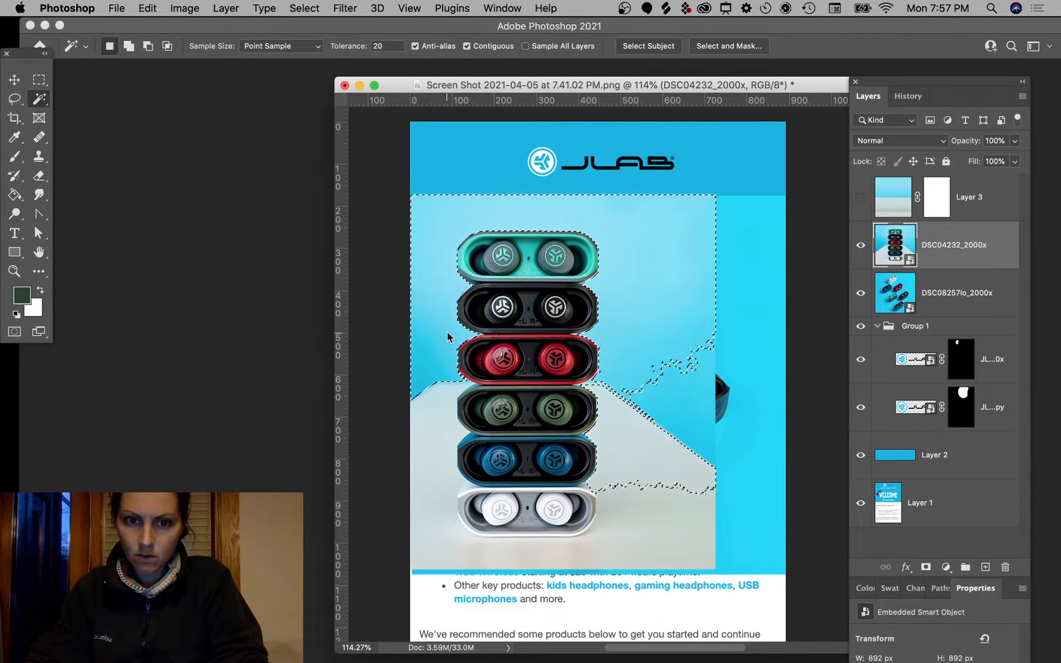
left_click(453, 391, "shift")
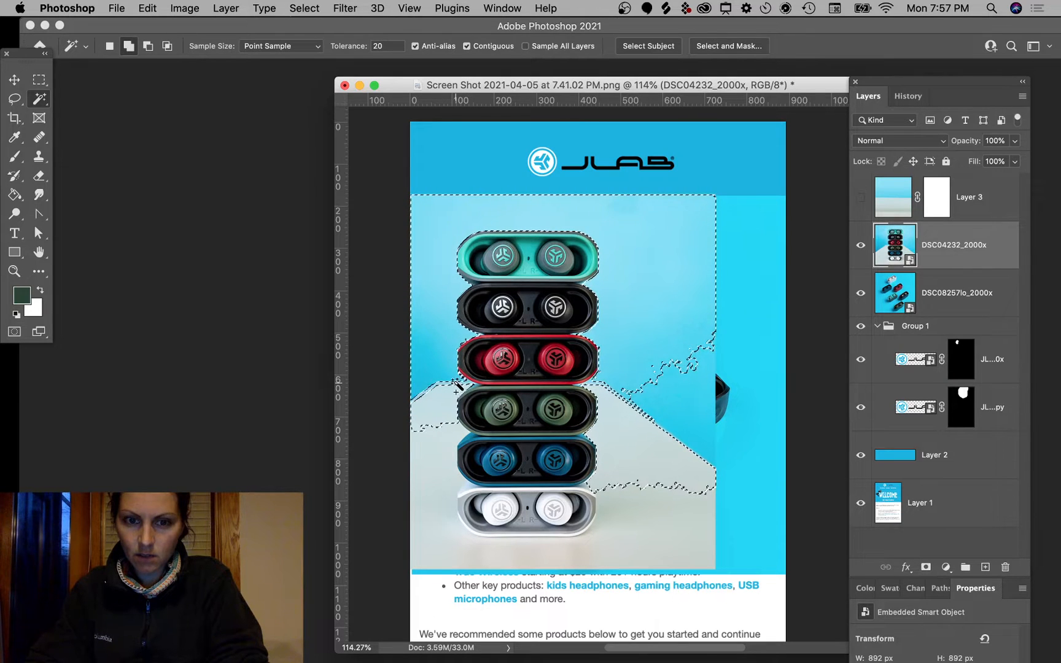
left_click(446, 451, "shift")
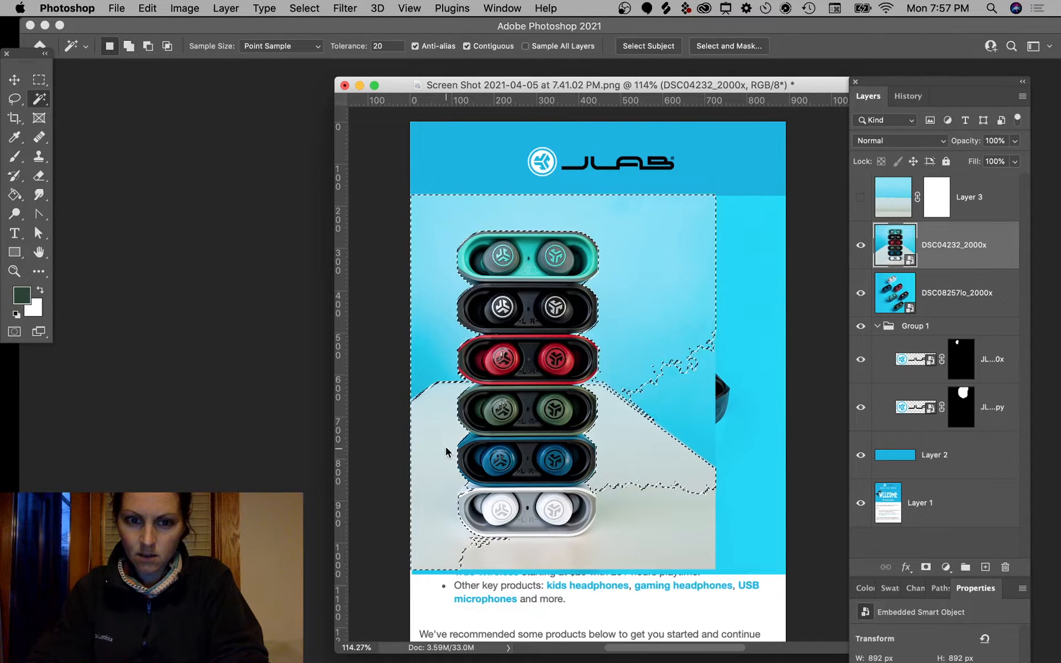
left_click(535, 562, "shift")
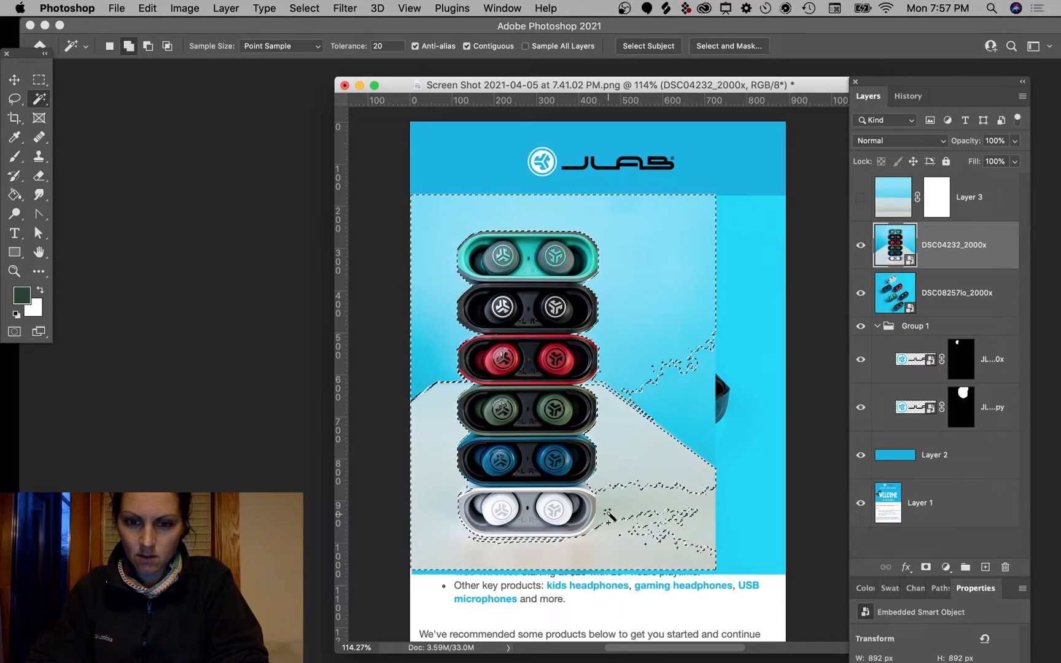
left_click(647, 535, "shift")
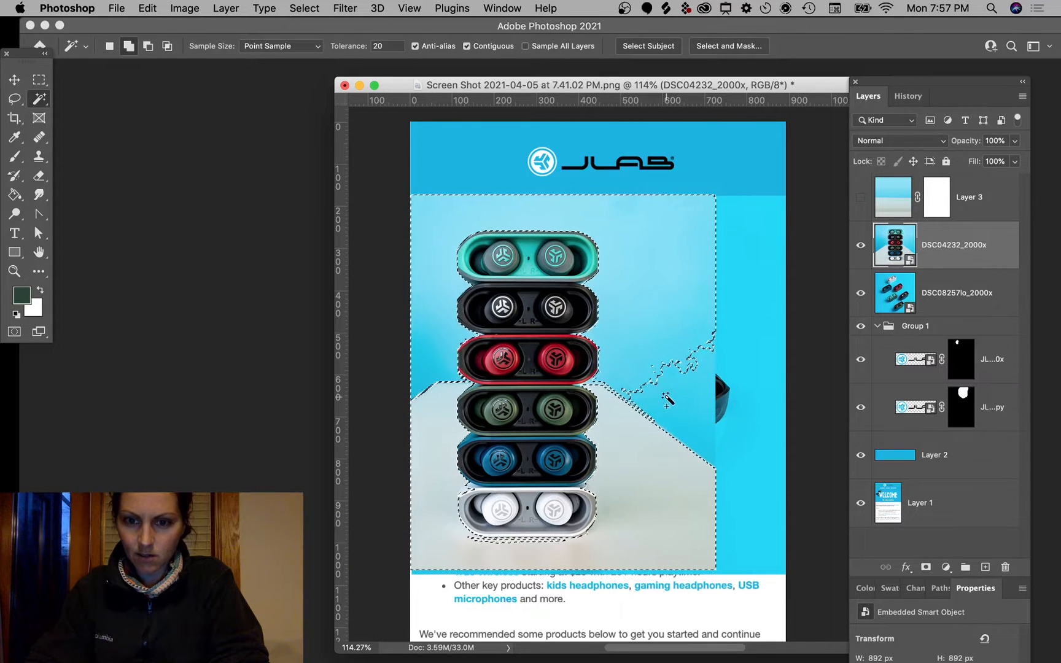
left_click(623, 396, "shift")
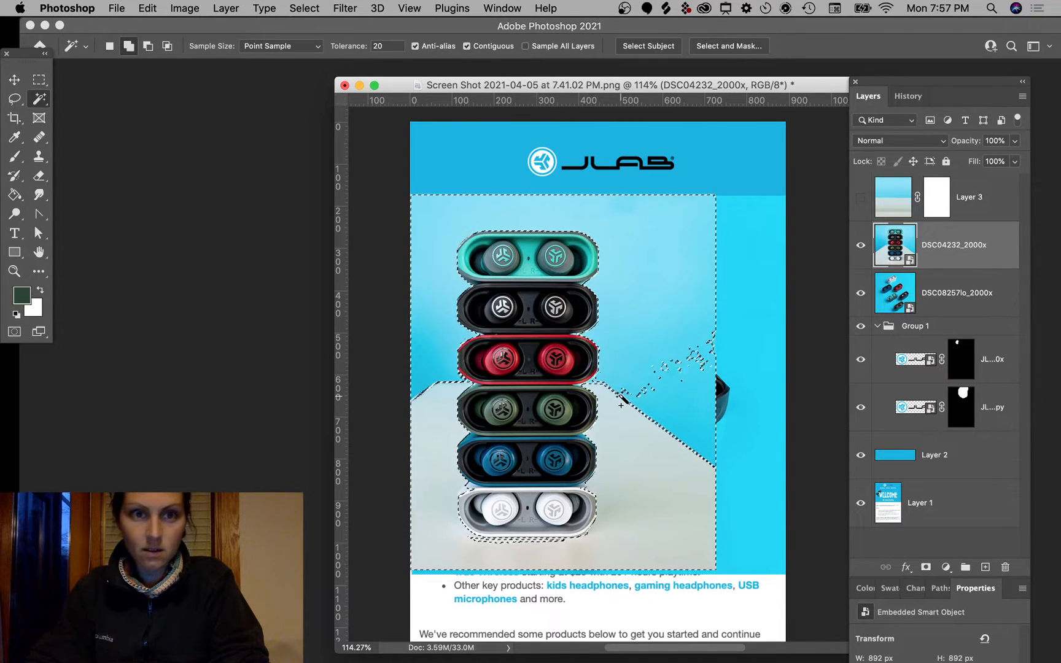
left_click(629, 398, "shift")
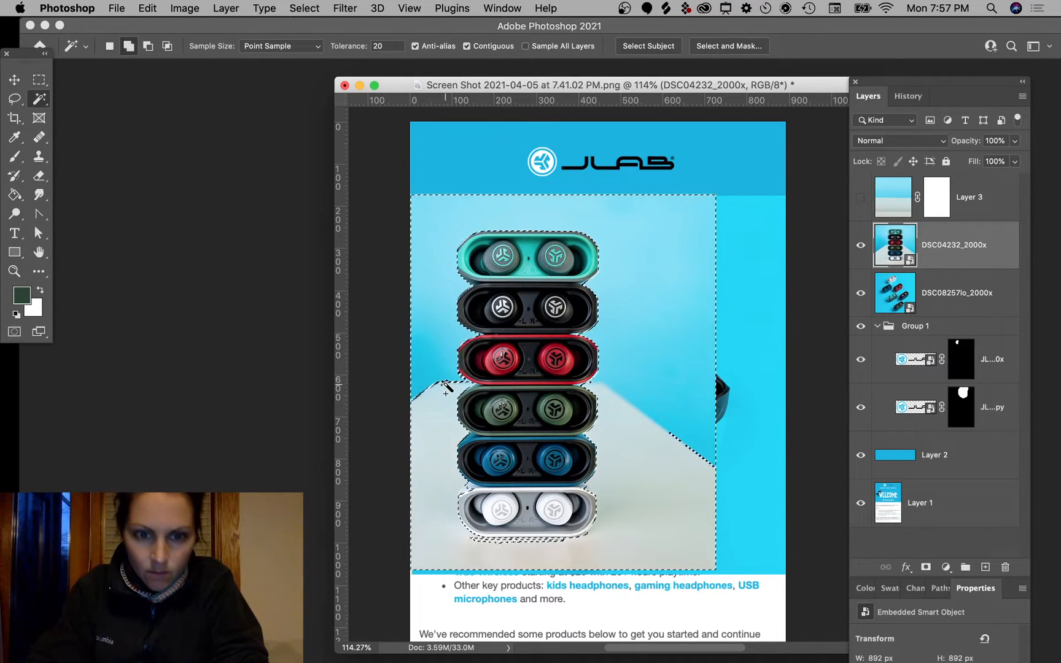
Step: Zoom in, remove the white case's pale corner from the selection, and add its shadow strip
key("super+plus")
key("super+plus")
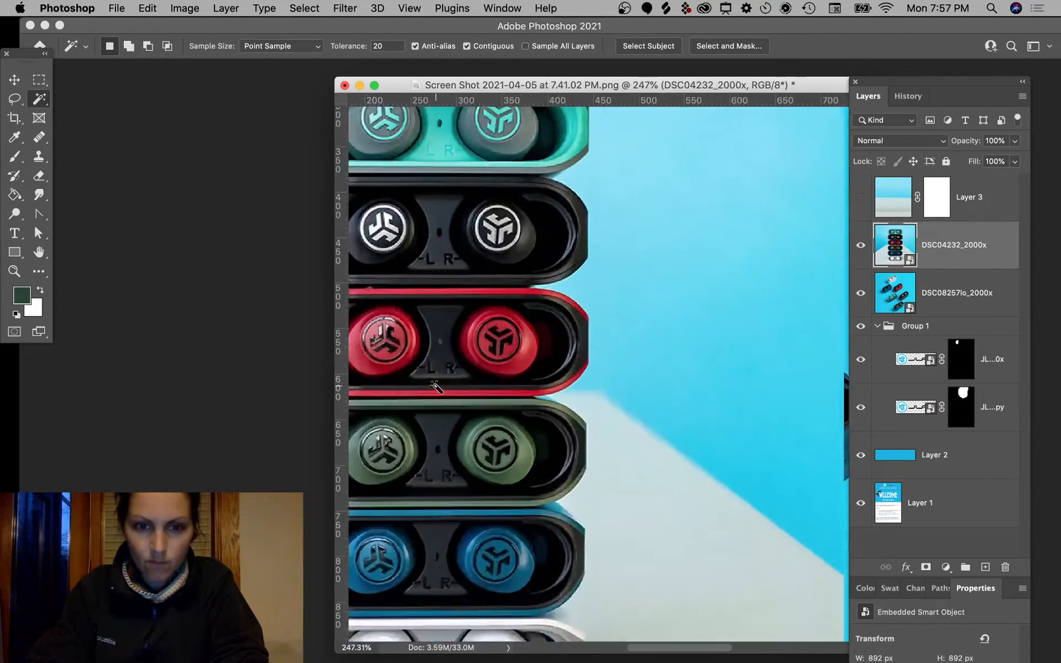
scroll(435, 385, "up", 3)
scroll(435, 385, "left", 10)
scroll(436, 386, "right", 2)
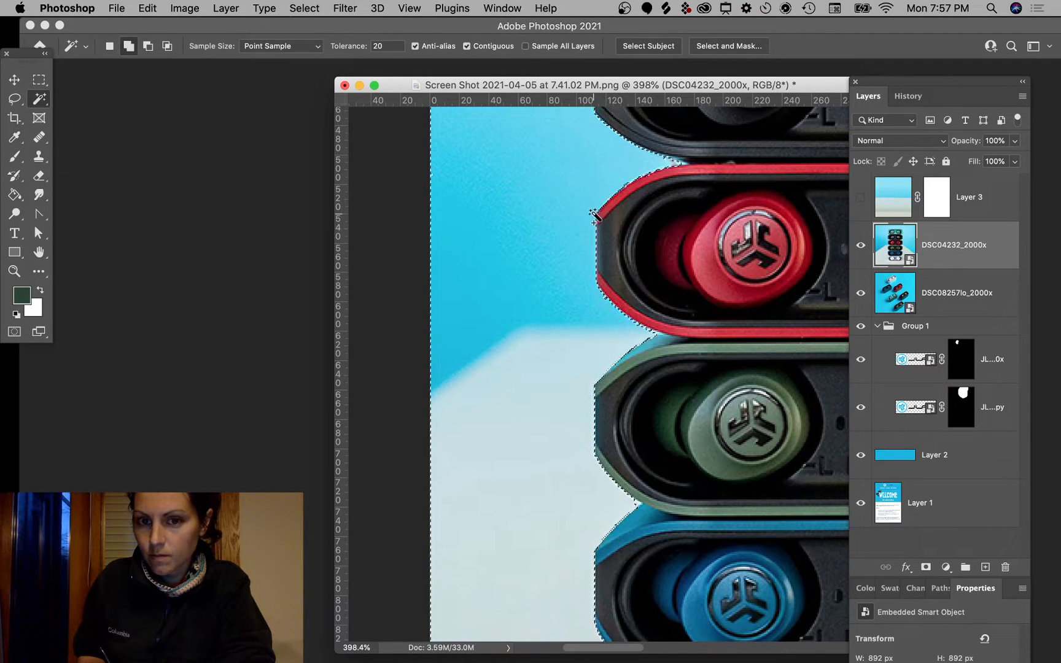
scroll(594, 215, "right", 5)
scroll(552, 307, "down", 10)
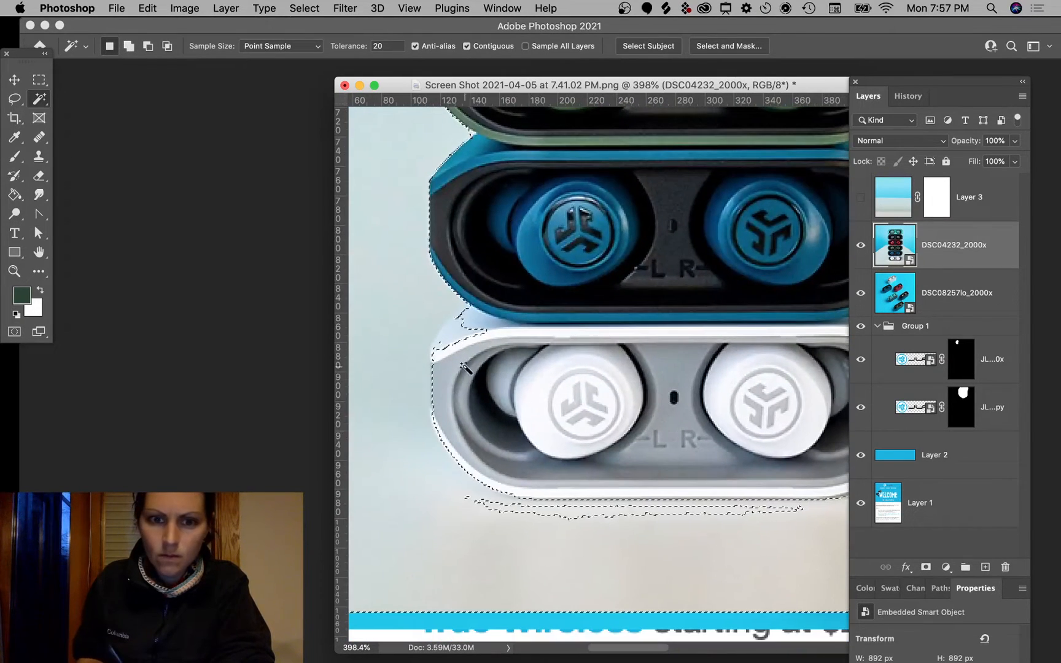
key("alt")
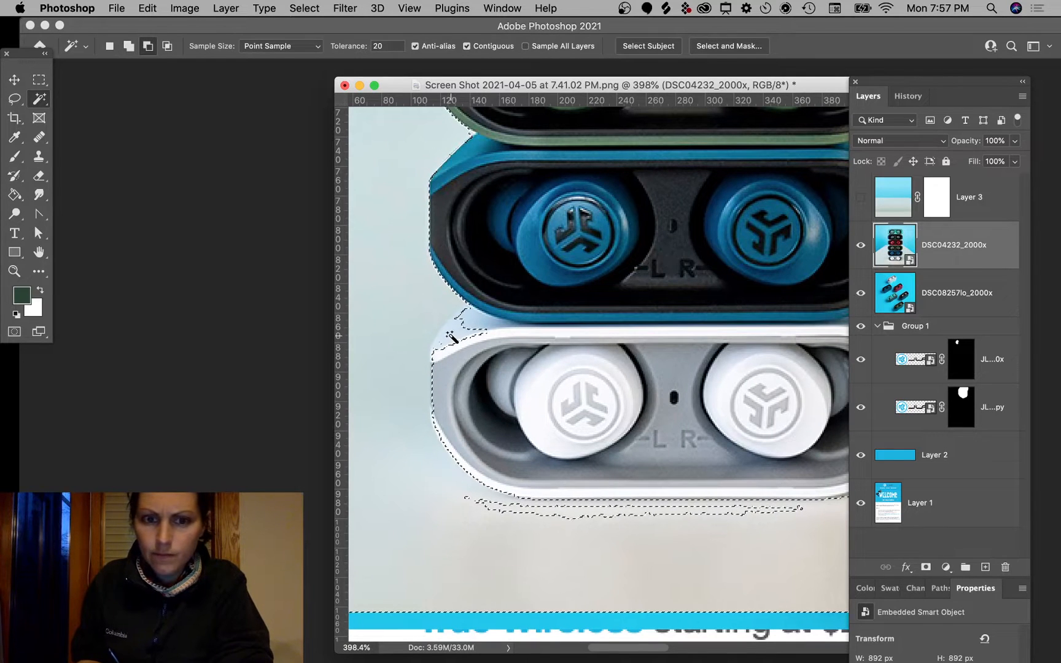
left_click(451, 337, "alt")
left_click(467, 336, "alt")
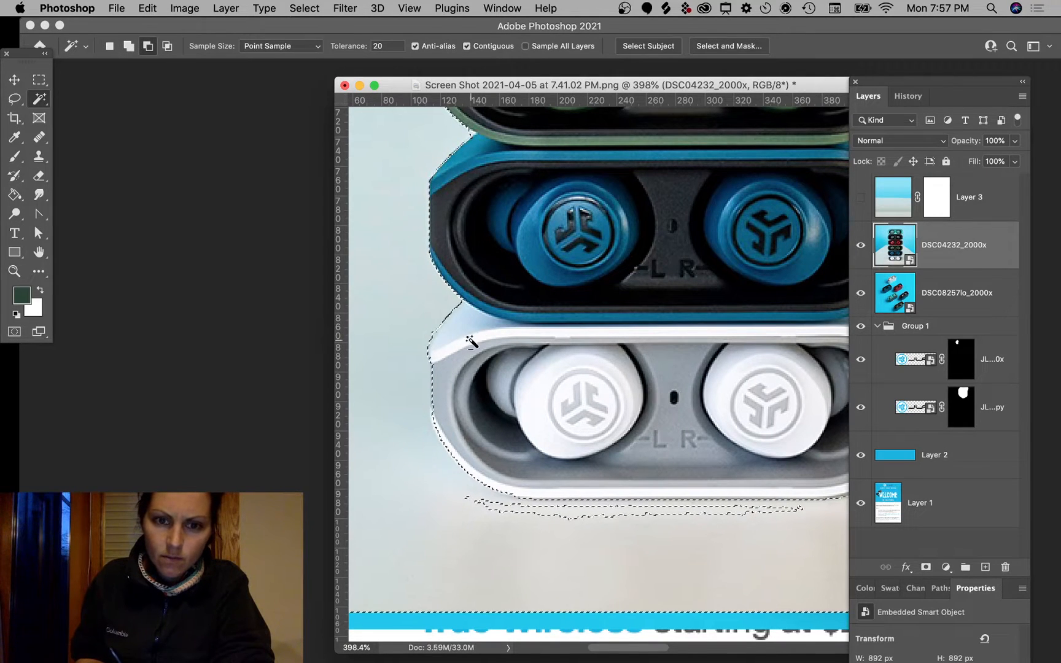
left_click(437, 338, "shift")
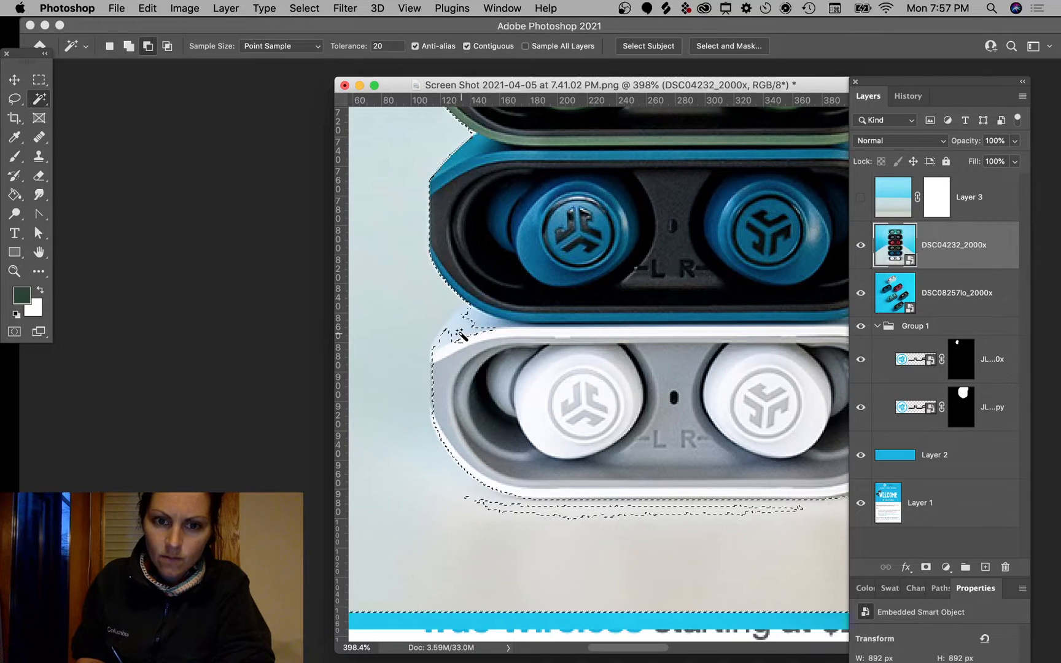
left_click(460, 335, "alt")
left_click(504, 509, "shift")
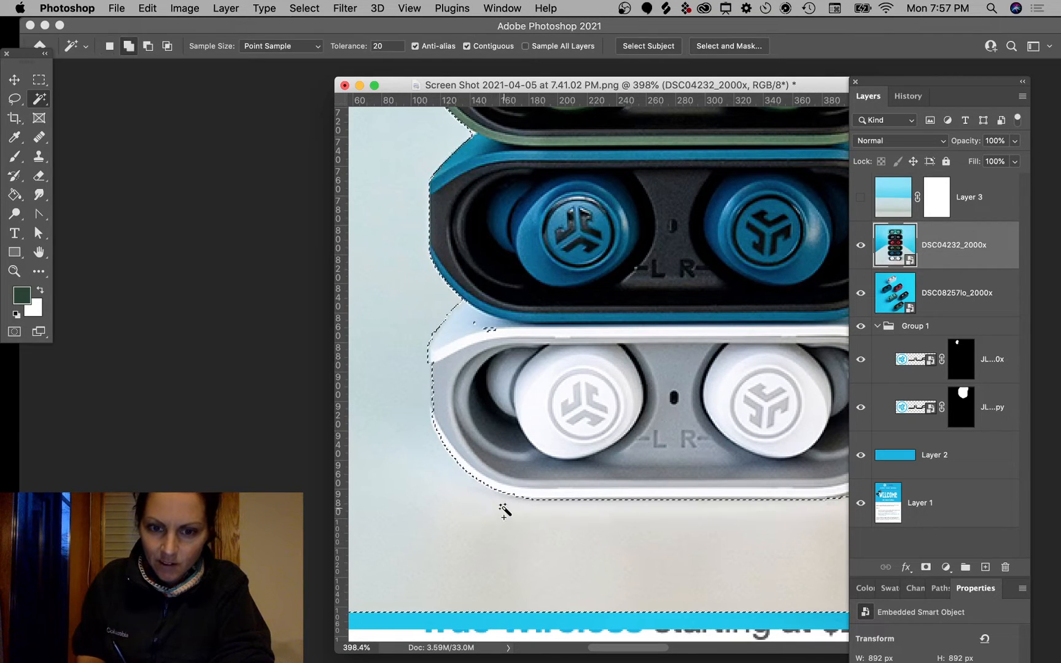
Step: Add the light-blue gap between the teal and black cases to the selection
left_click_drag(762, 530, 552, 505)
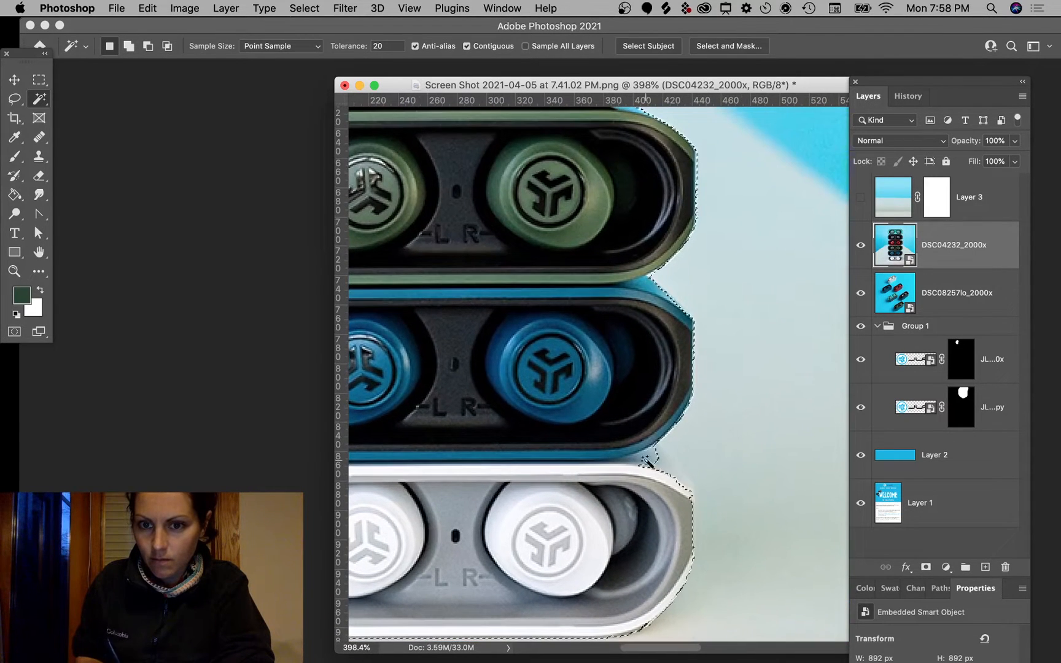
left_click_drag(741, 215, 743, 450)
key("shift")
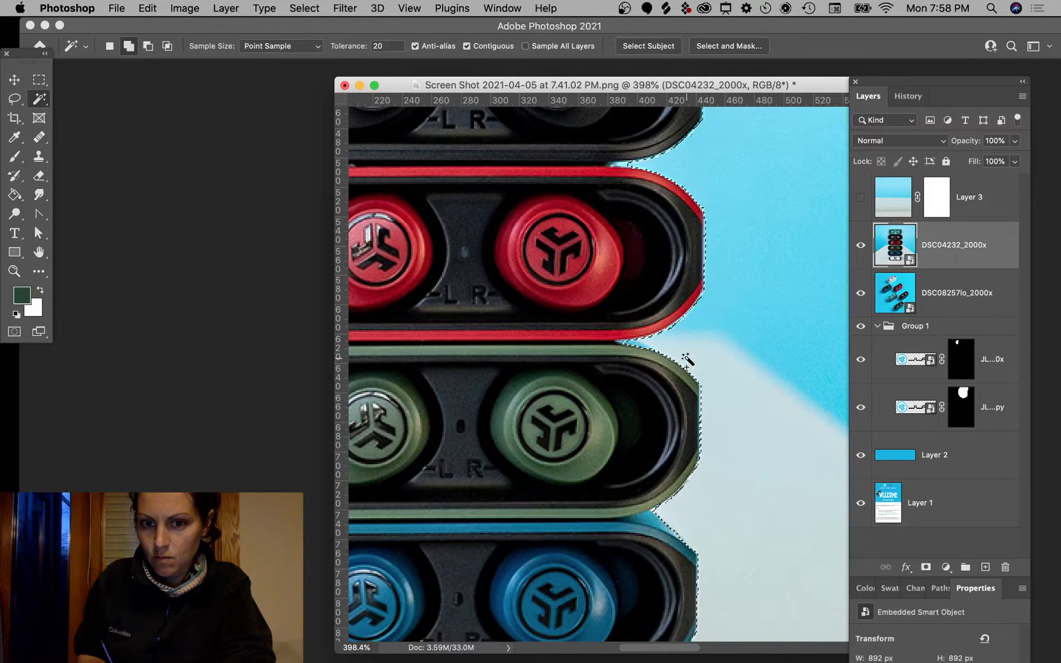
left_click_drag(765, 254, 774, 419)
left_click_drag(771, 213, 754, 319)
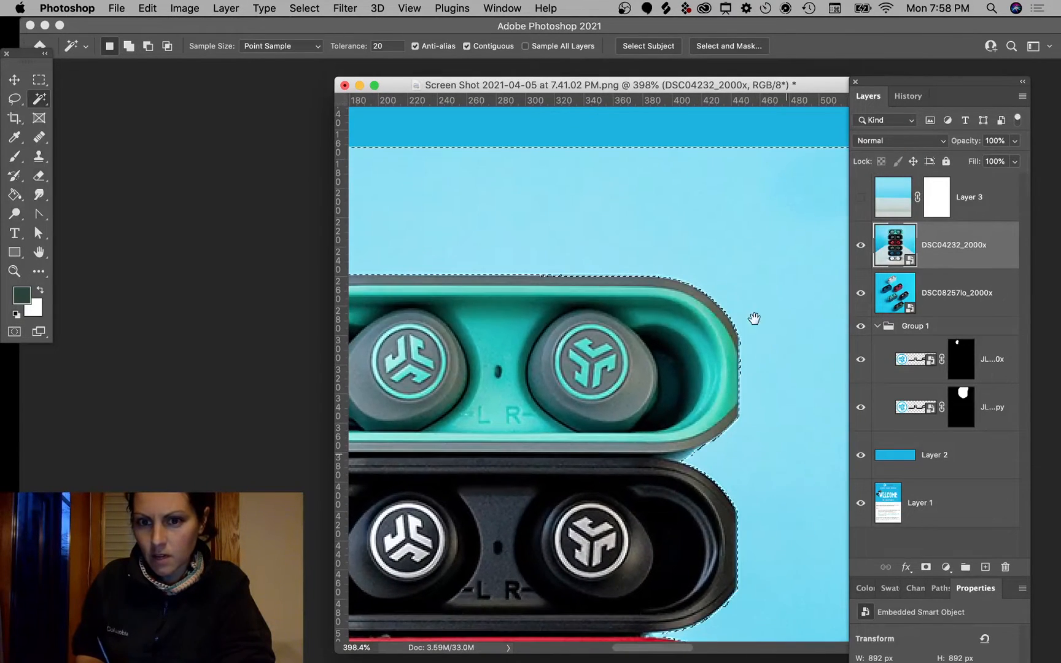
left_click_drag(613, 341, 727, 291)
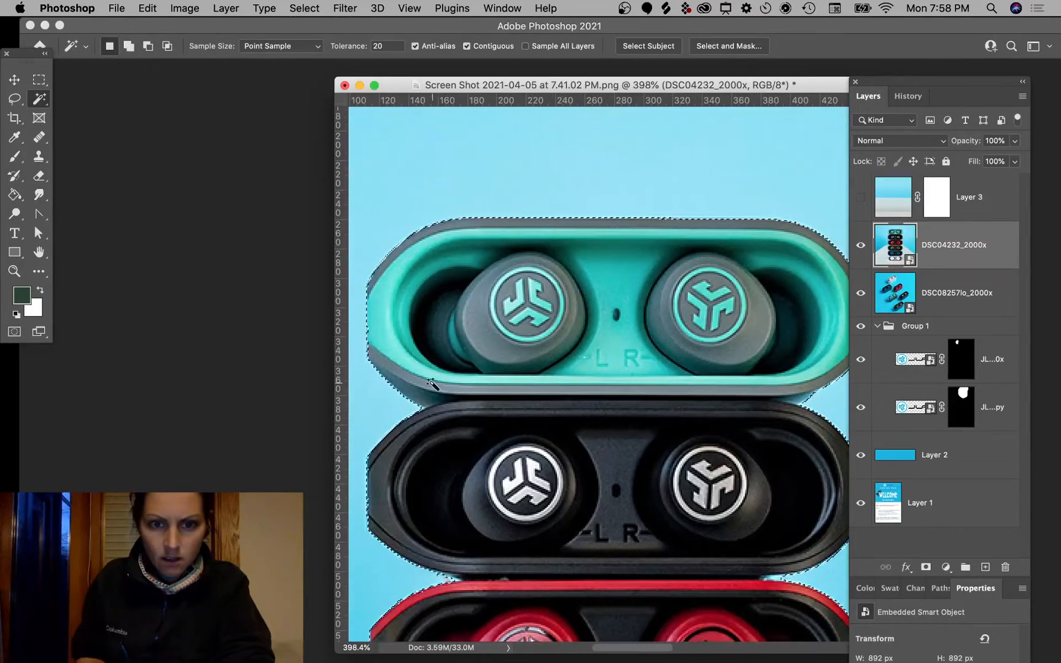
left_click_drag(778, 428, 664, 432)
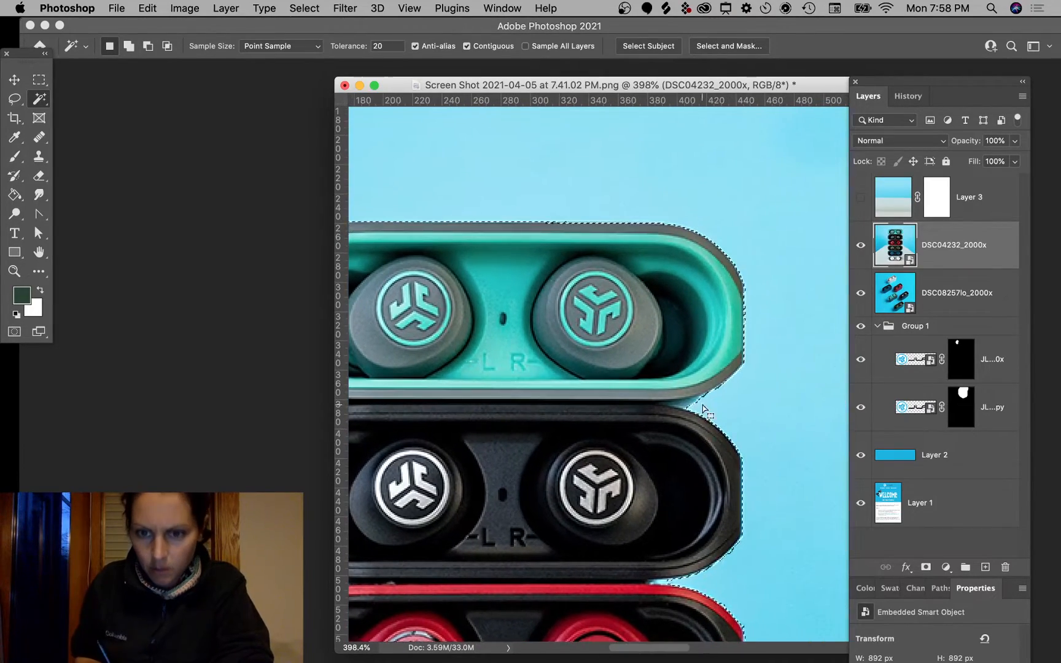
scroll(702, 410, "up", 6)
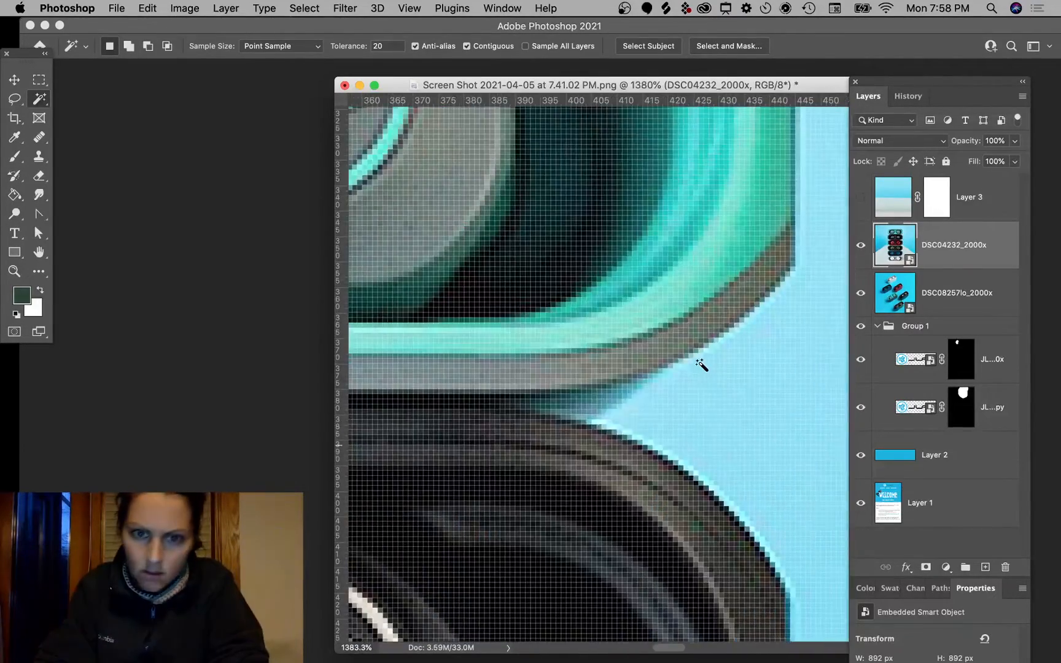
left_click(700, 364)
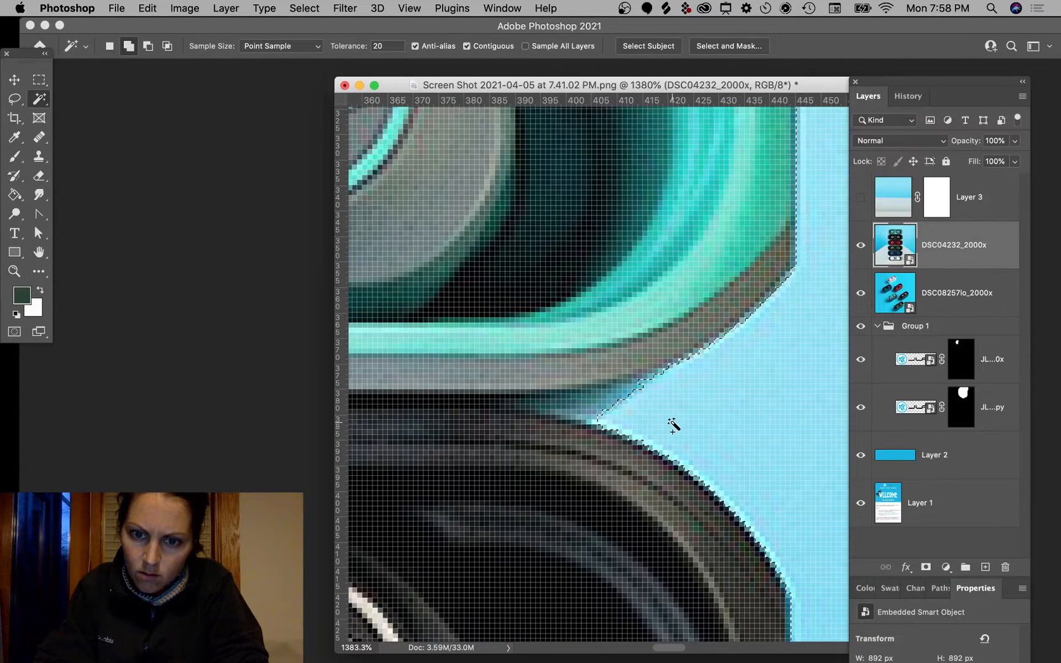
Step: Lasso in the notch between two cases, then mask DSC04232_2000x to the selection
left_click(18, 102)
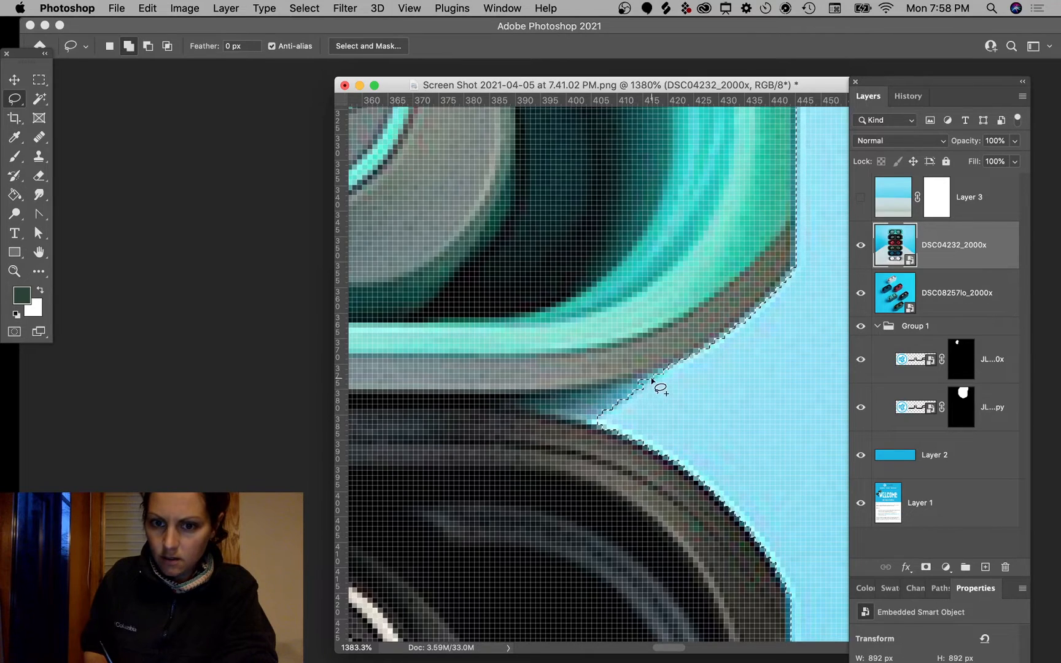
key("alt")
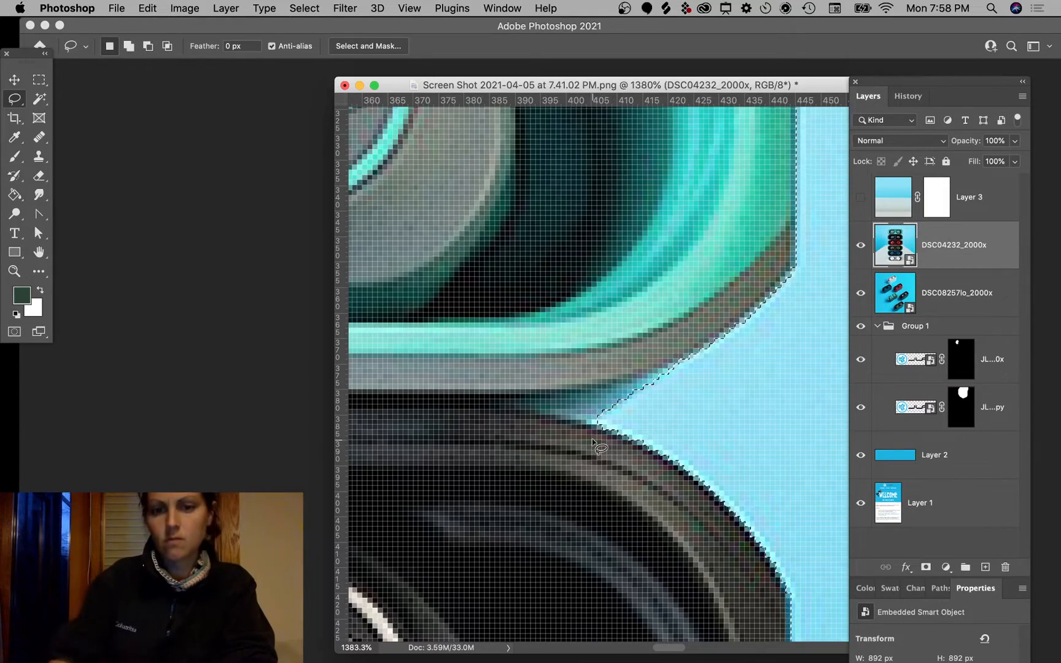
scroll(593, 447, "down", 3)
scroll(592, 454, "down", 1)
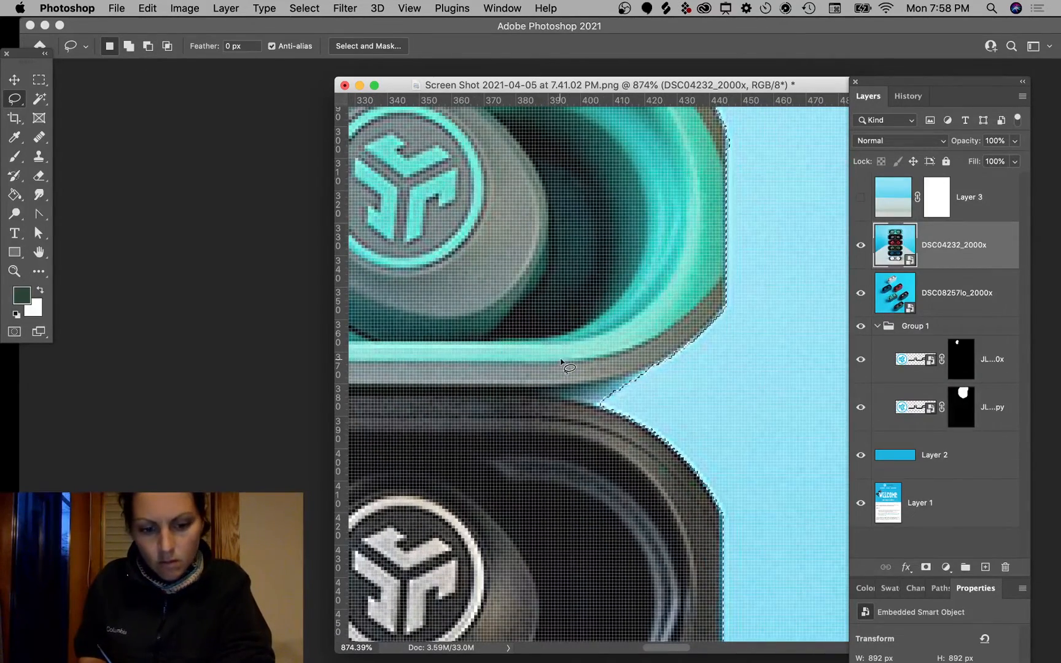
key("shift")
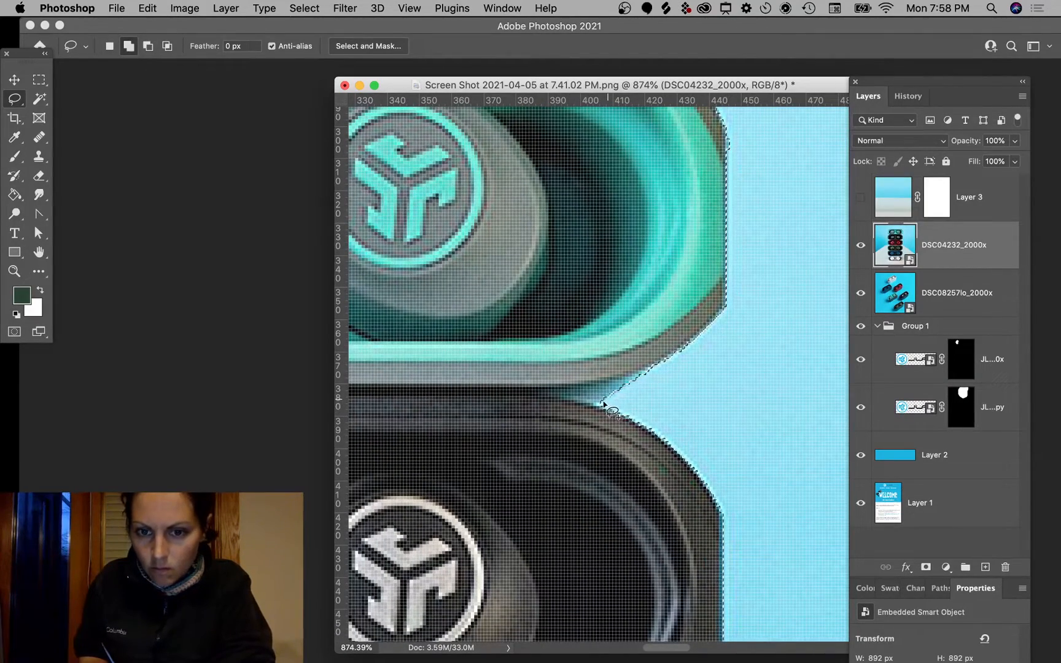
left_click_drag(594, 405, 609, 403)
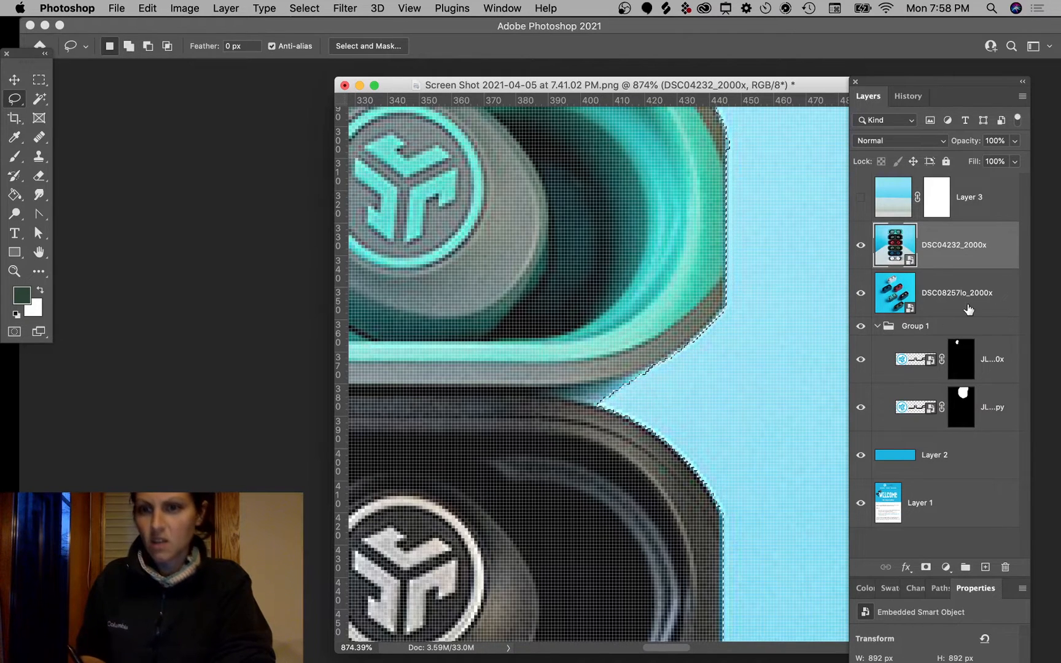
left_click(926, 567)
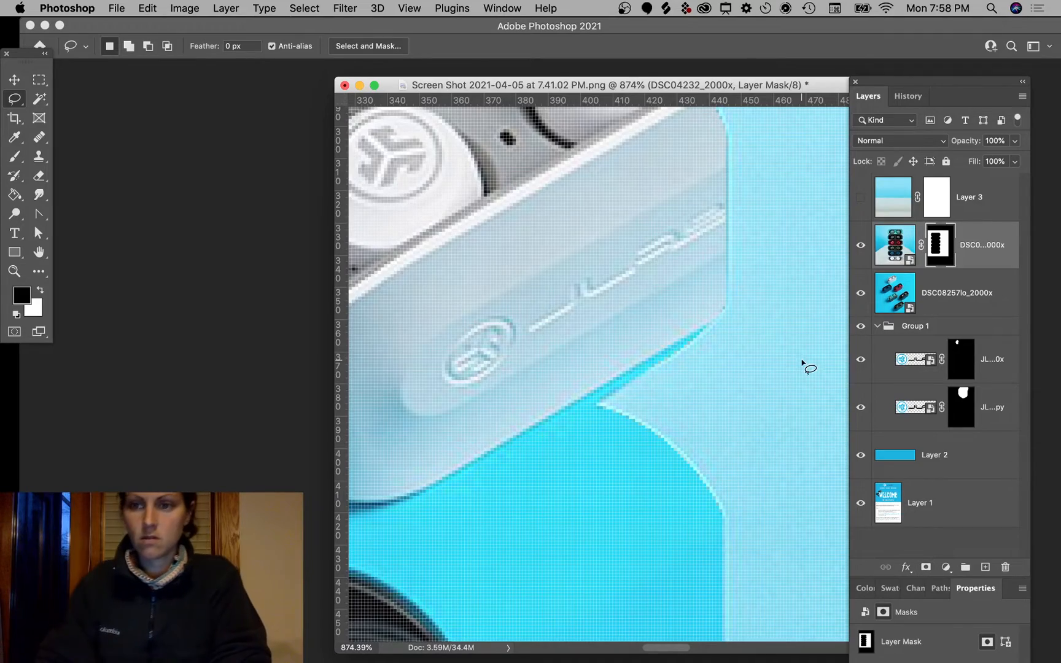
Step: Redo the layer mask so the earbuds photo is cut out along its case selection
key("super+z")
scroll(704, 304, "down", 2)
scroll(702, 302, "down", 10)
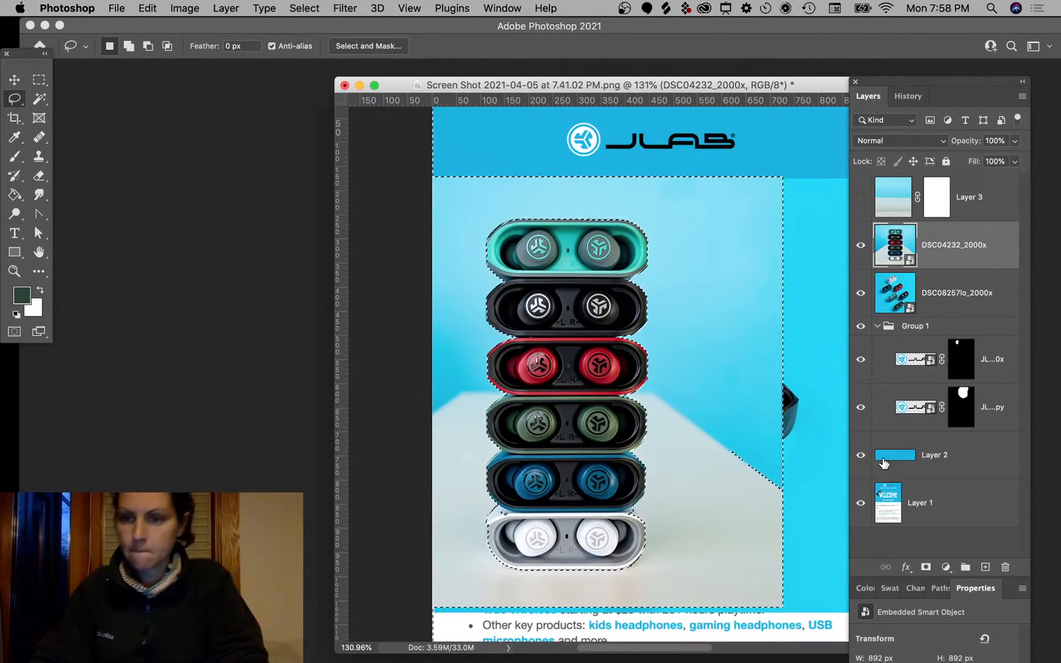
left_click(926, 567)
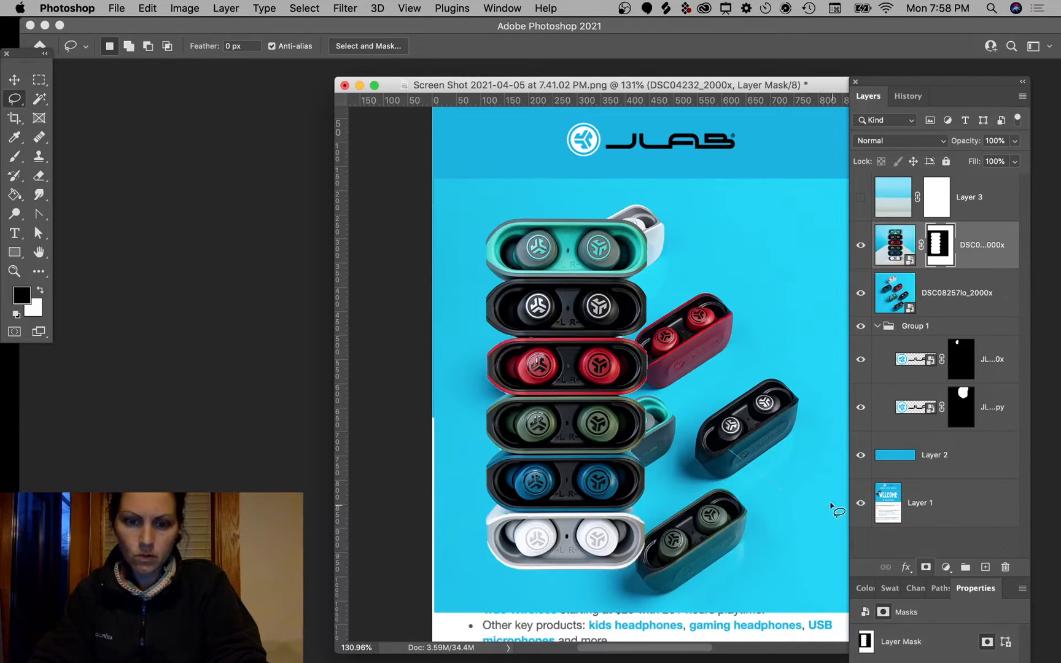
Step: Nudge the masked stacked-earbuds layer slightly to the left
key("v")
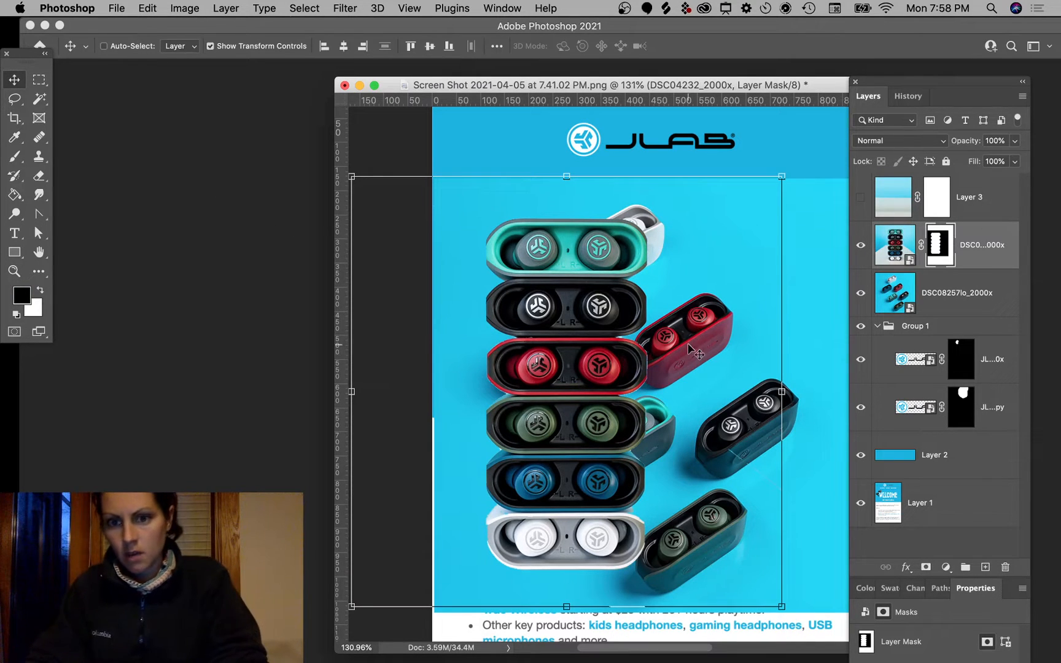
scroll(570, 349, "right", 3)
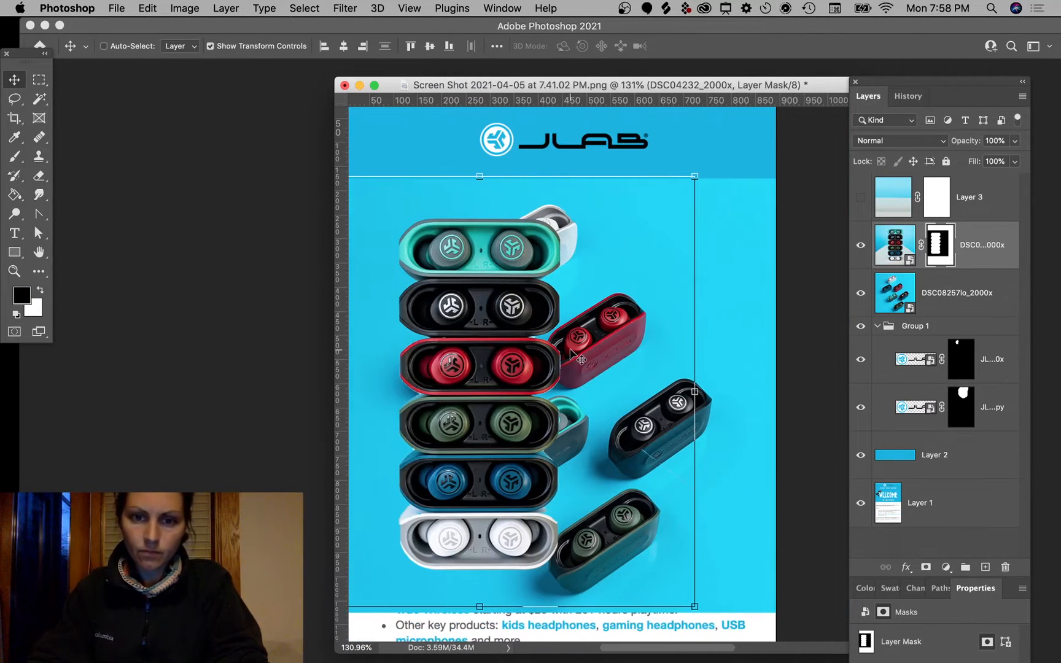
mouse_move(569, 350)
left_mouse_down()
mouse_move(515, 373)
mouse_move(547, 337)
mouse_move(565, 351)
left_mouse_up()
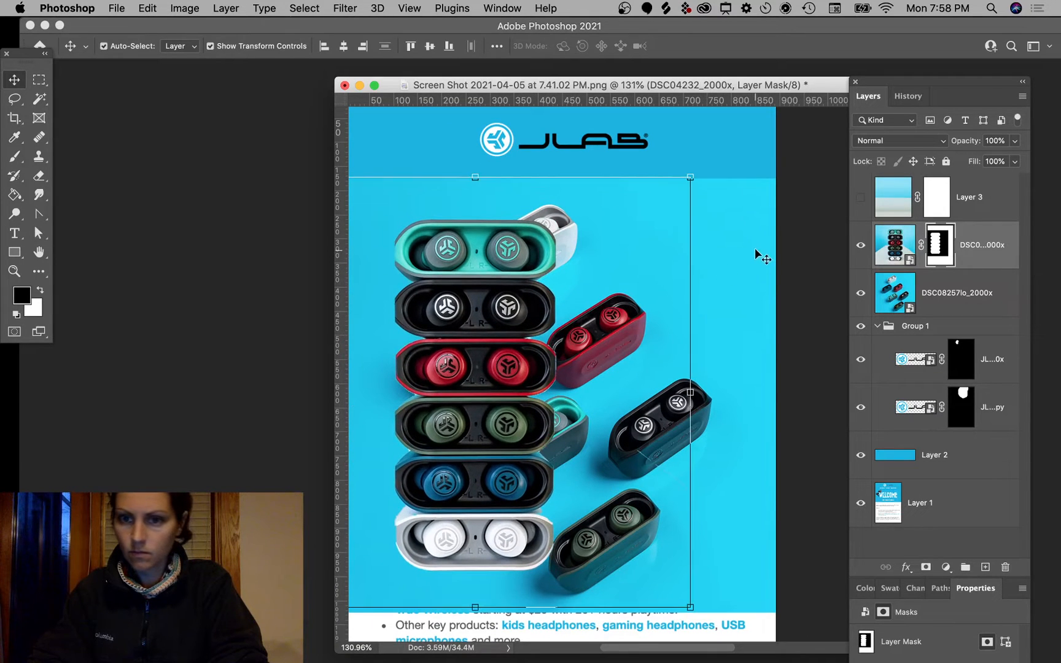
Step: Hide the DSC08257lo_2000x photo and add a new empty layer
left_click(756, 250)
left_click(865, 294)
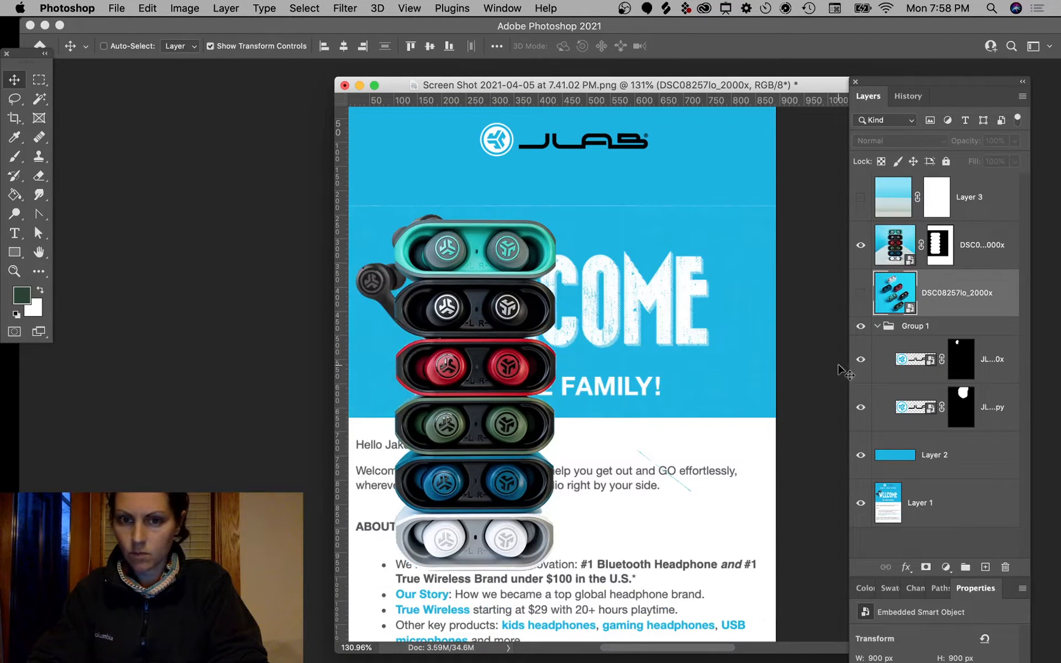
scroll(757, 366, "down", 5)
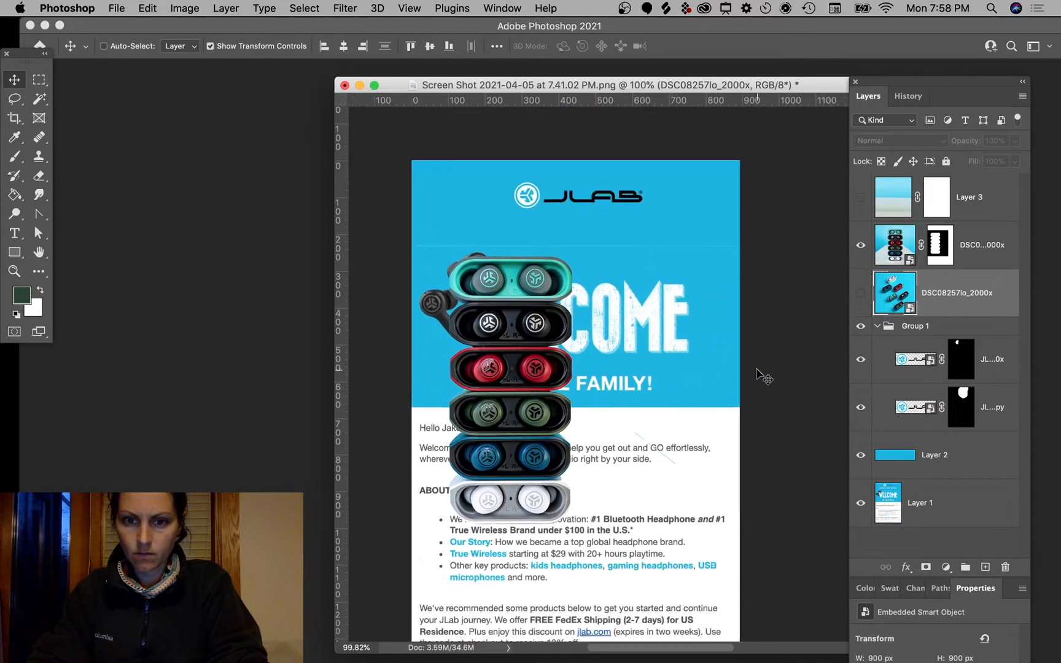
scroll(757, 369, "down", 1)
scroll(756, 369, "up", 4)
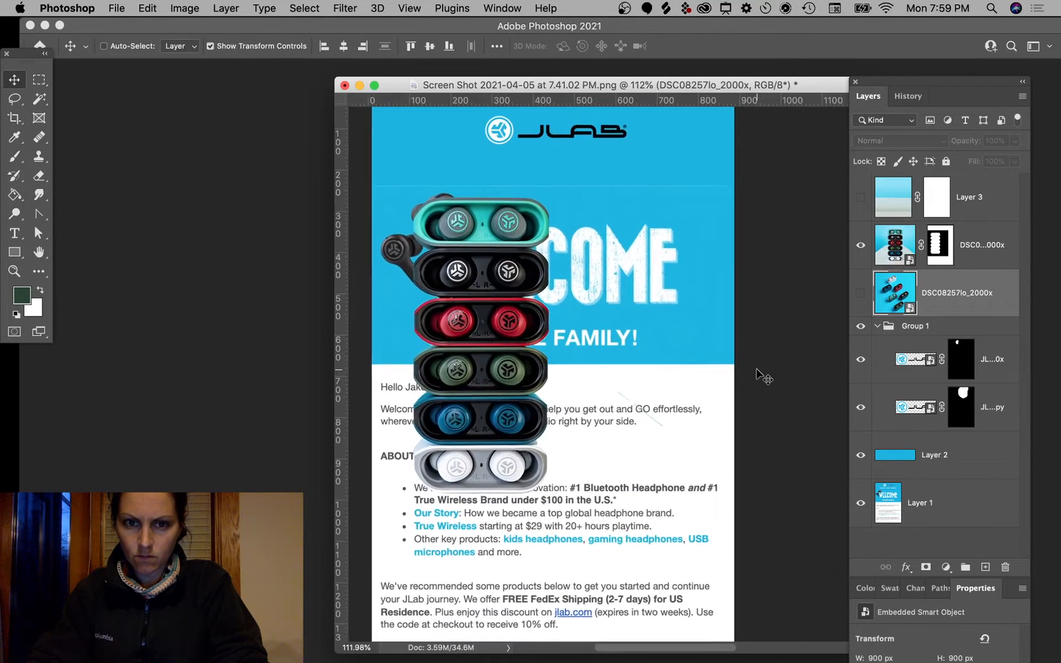
scroll(757, 369, "down", 2)
scroll(756, 369, "up", 2)
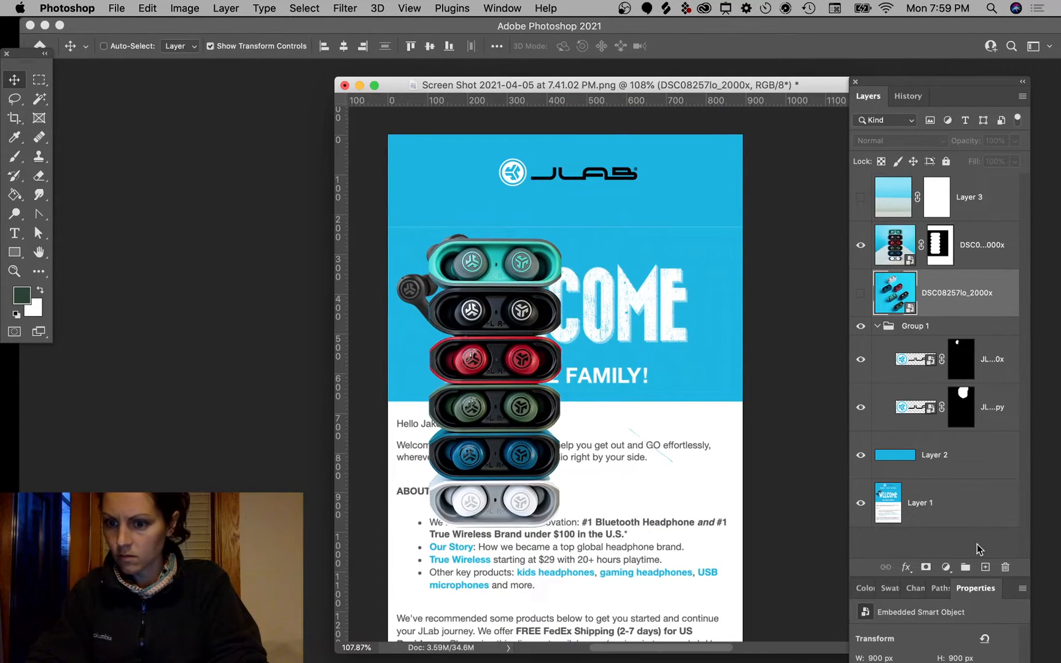
left_click(986, 568)
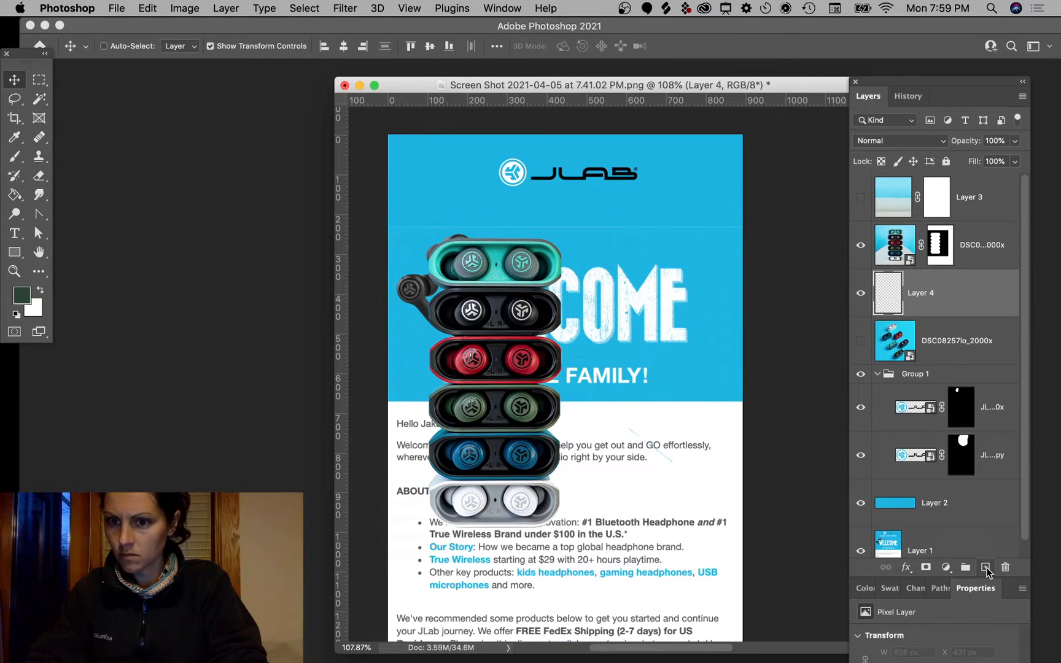
Step: Fill a rectangle below the logo header on Layer 4 with near-black #02090a
left_click(38, 79)
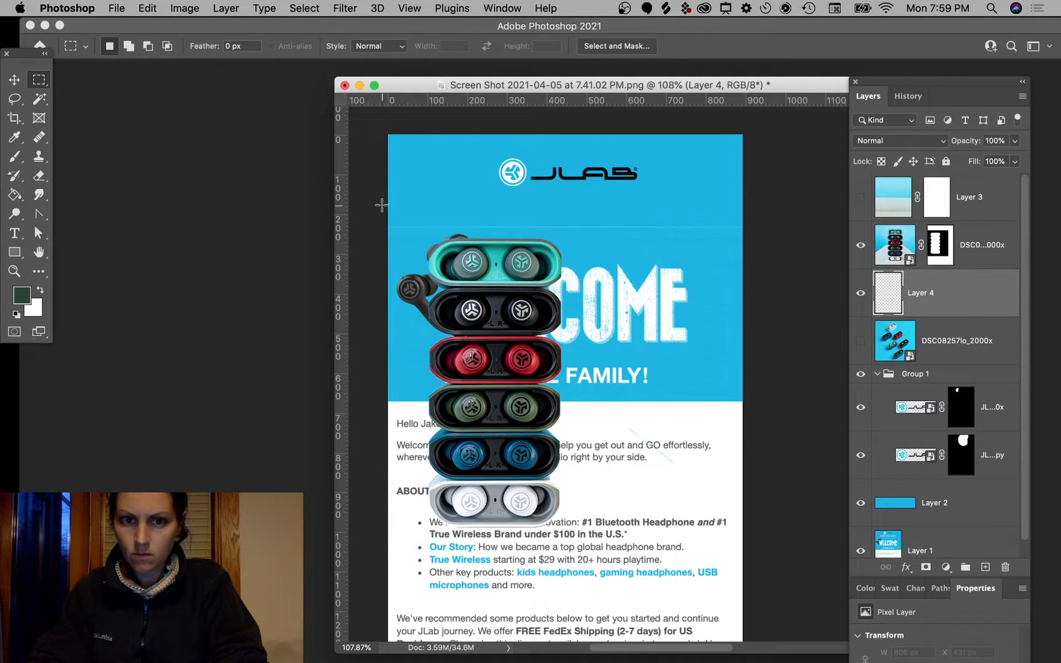
left_click_drag(381, 205, 799, 545)
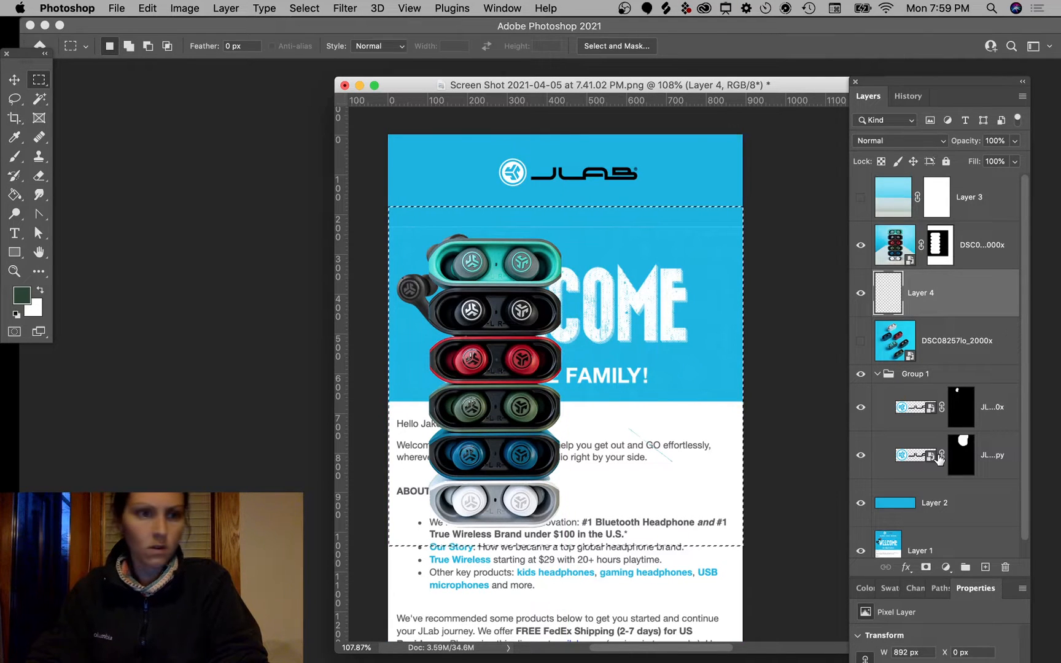
key("b")
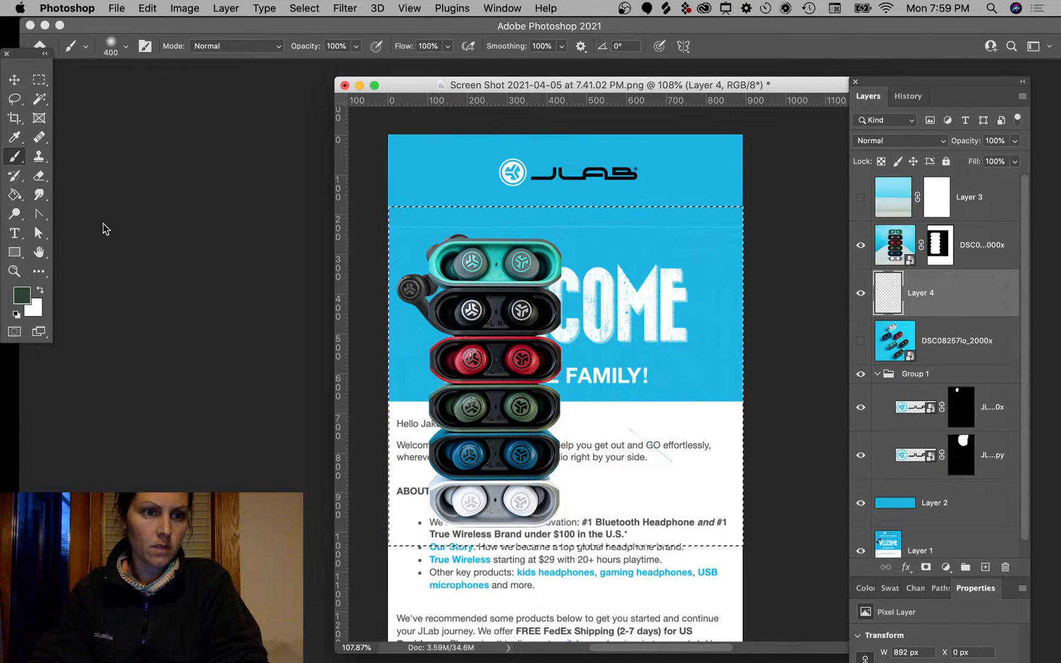
left_click(15, 195)
left_click(21, 295)
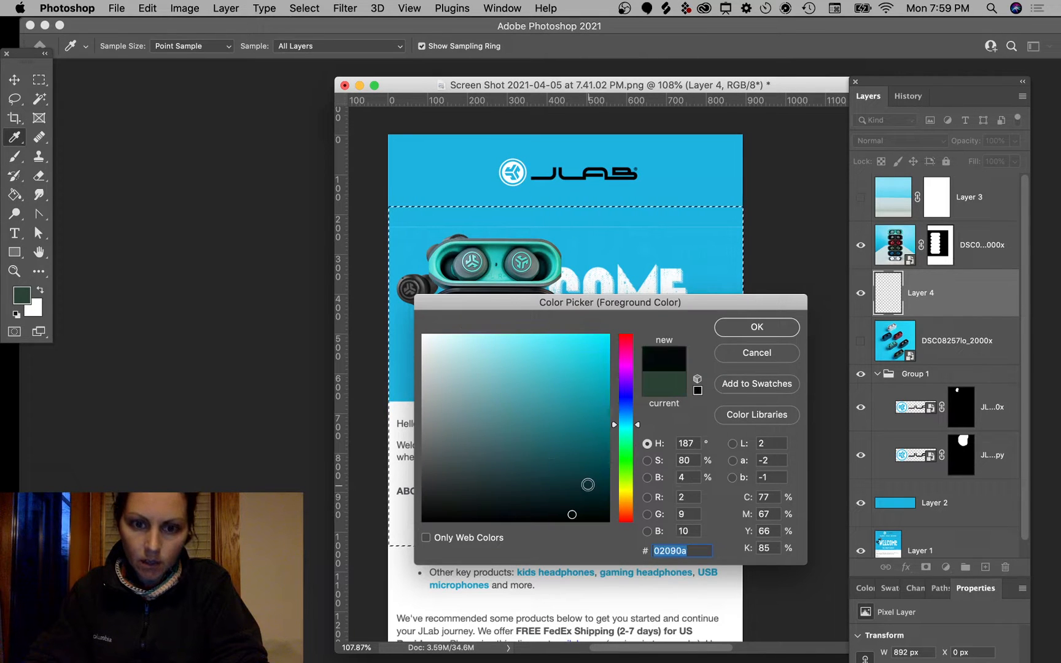
left_click(756, 327)
left_click(650, 279)
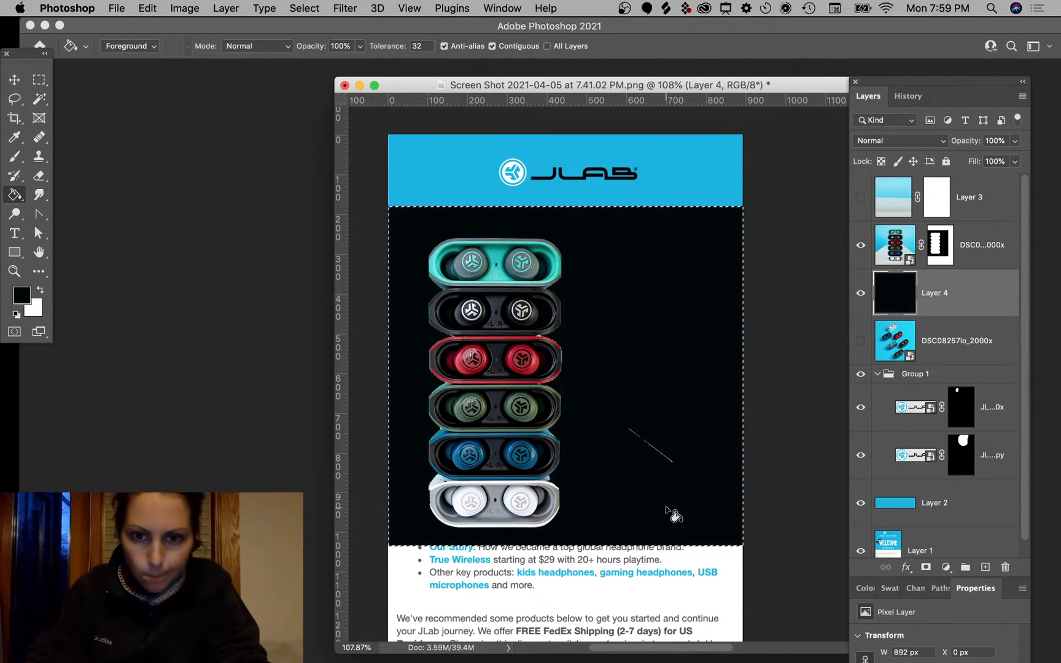
left_click(939, 245)
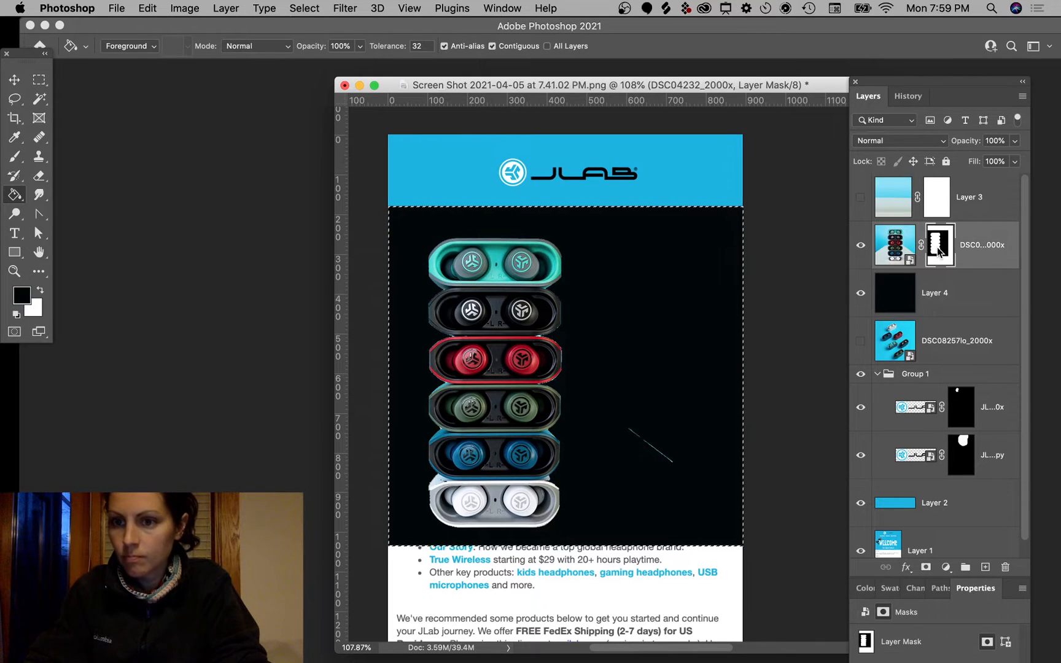
Step: Shrink the mask brush to 50 and bring the green, blue and white cases into view
key("b")
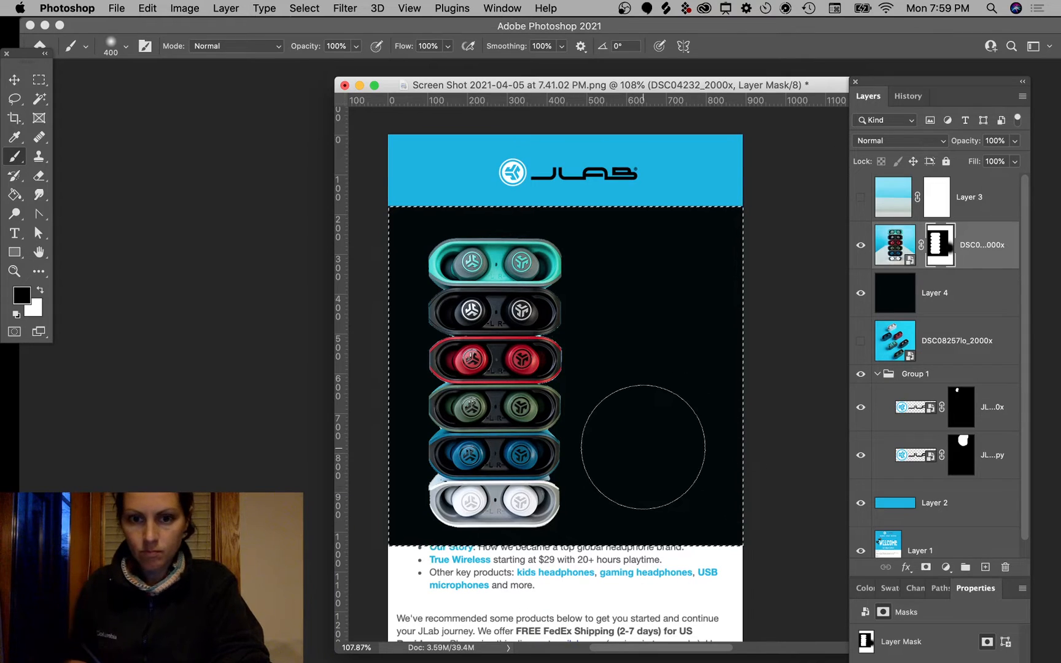
scroll(642, 446, "right", 2)
scroll(621, 418, "up", 10)
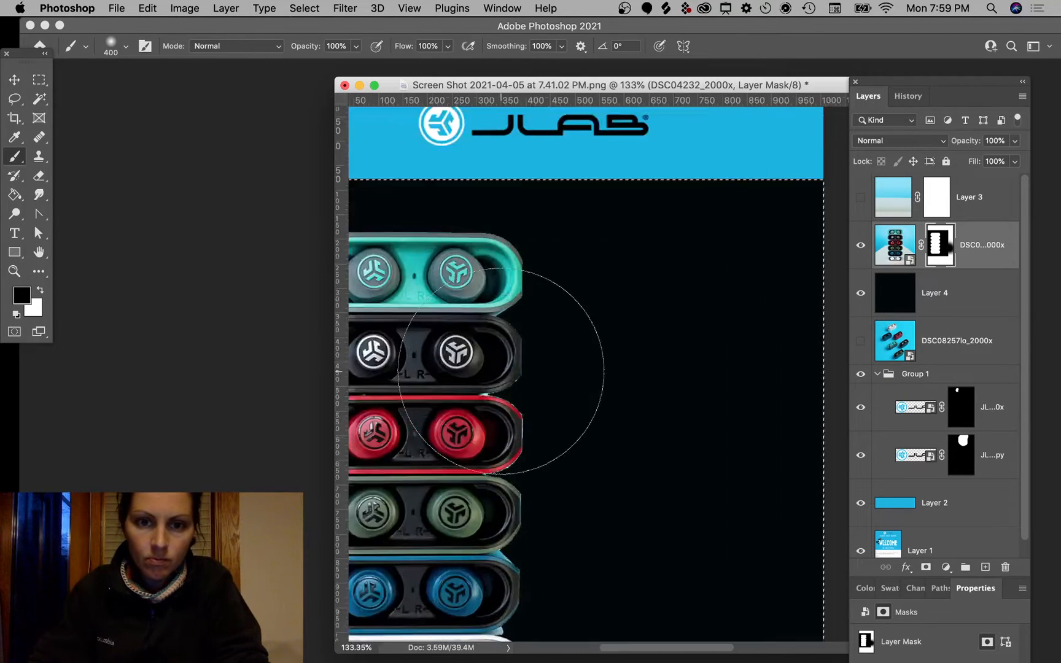
scroll(501, 371, "left", 5)
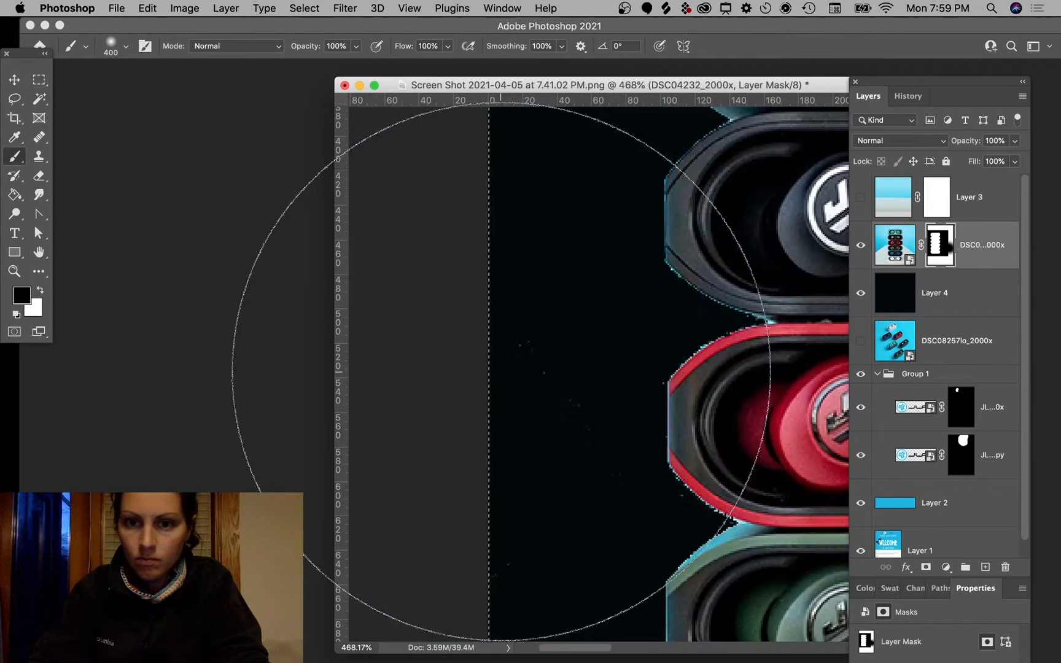
key("bracketleft")
key("bracketleft")
key("bracketleft")
key("bracketleft")
key("bracketleft")
key("bracketleft")
key("bracketleft")
key("bracketleft")
key("bracketleft")
key("bracketleft")
key("bracketleft")
key("bracketleft")
key("bracketleft")
key("bracketleft")
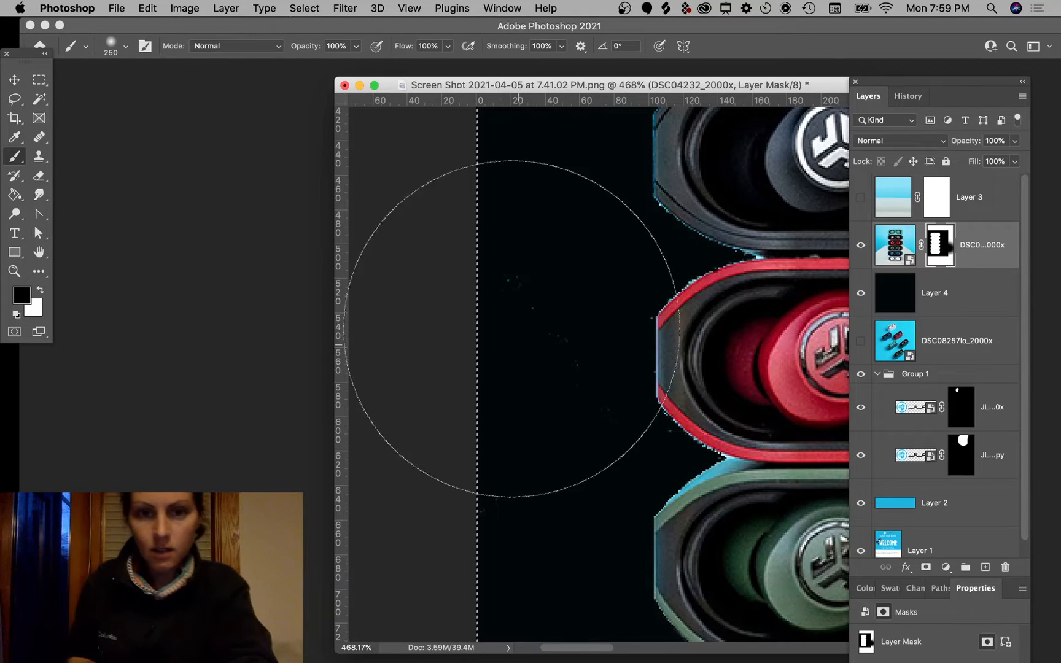
key("bracketleft")
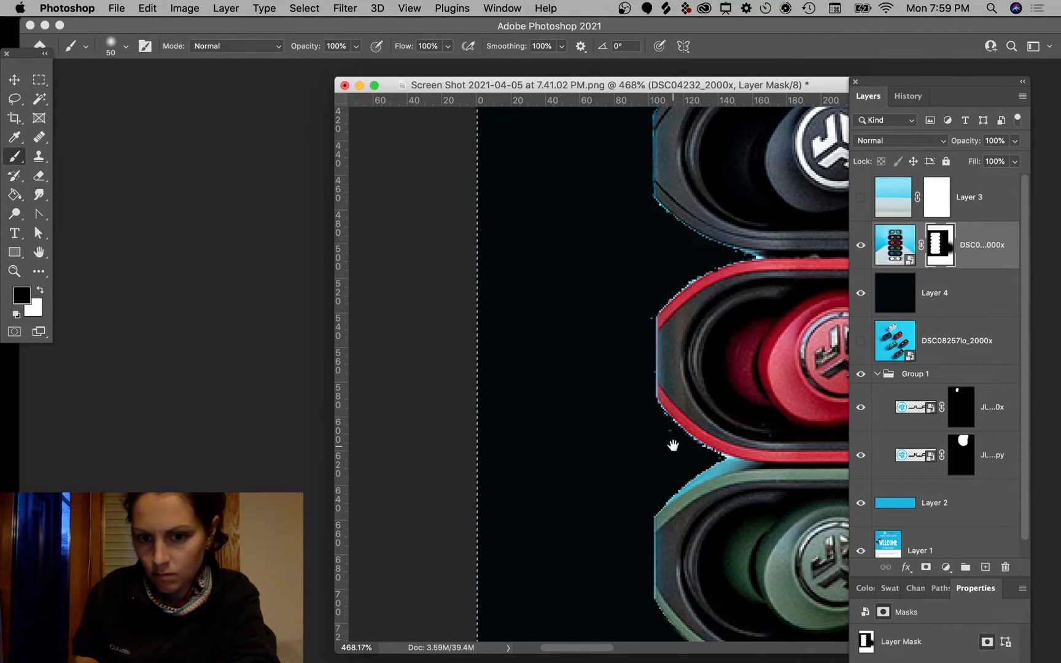
left_click_drag(675, 442, 601, 118)
left_click_drag(637, 356, 587, 129)
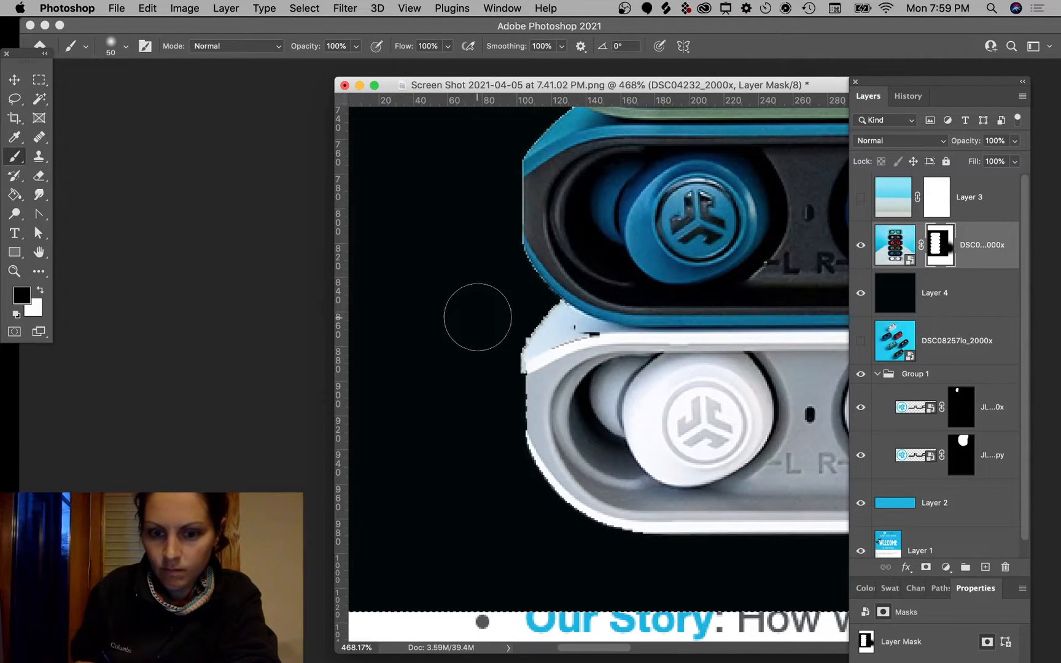
Step: Paint out the white fringe along the white case with a 30 brush, then zoom out
key("bracketleft")
key("bracketleft")
key("bracketleft")
key("bracketleft")
key("bracketleft")
key("bracketleft")
key("bracketleft")
key("bracketleft")
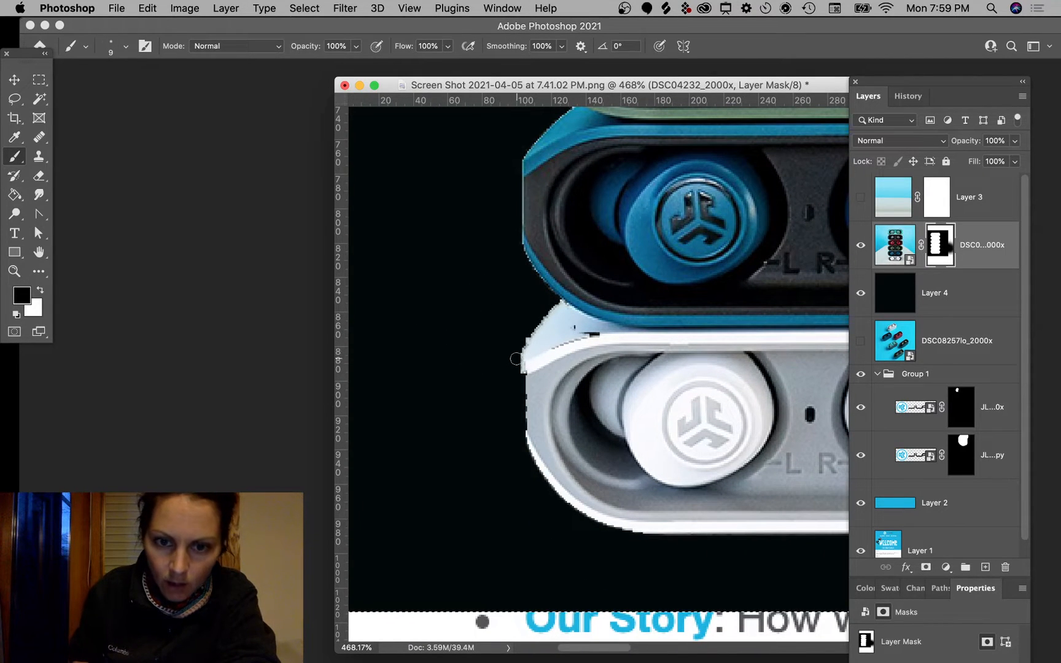
left_click_drag(520, 338, 522, 377)
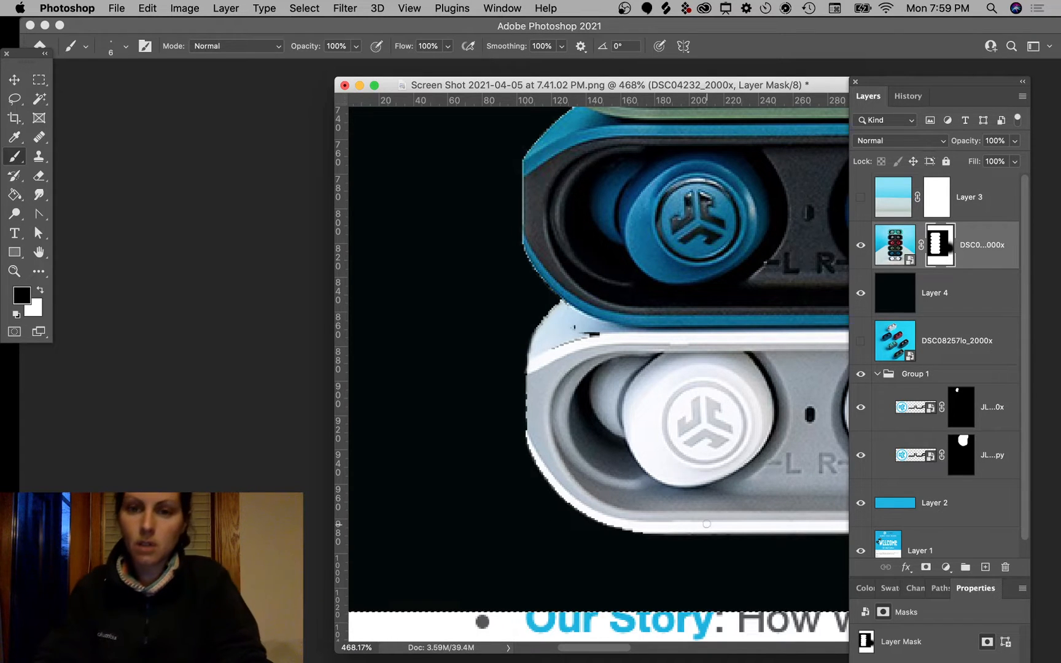
scroll(706, 523, "down", 5)
scroll(706, 523, "right", 4)
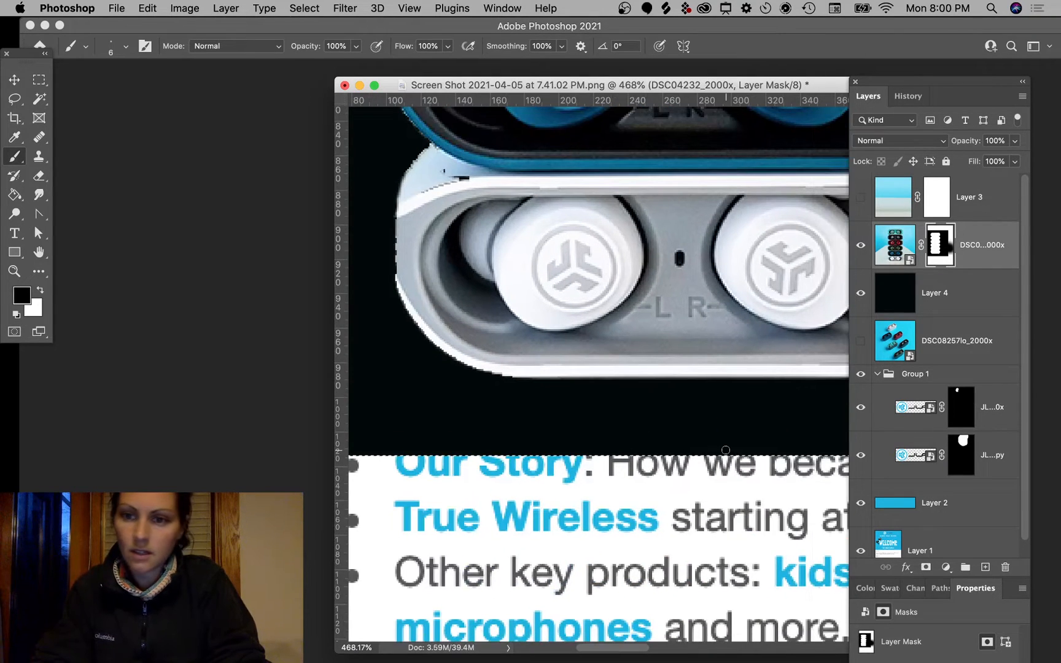
scroll(726, 451, "down", 3)
scroll(725, 451, "up", 5)
scroll(726, 451, "right", 5)
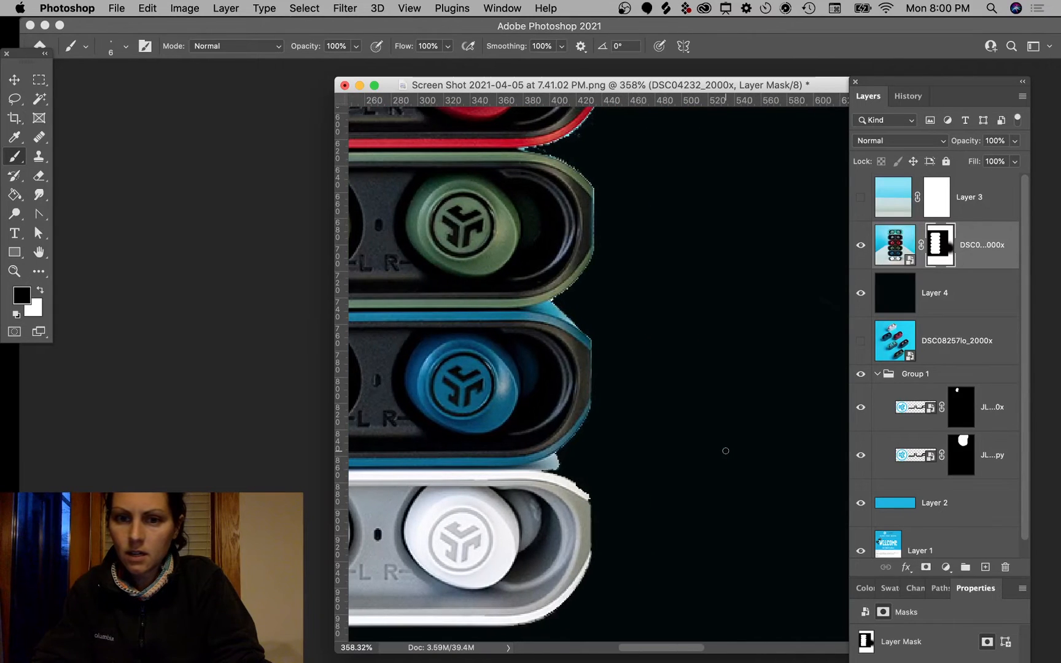
scroll(726, 451, "down", 5)
scroll(725, 450, "up", 6)
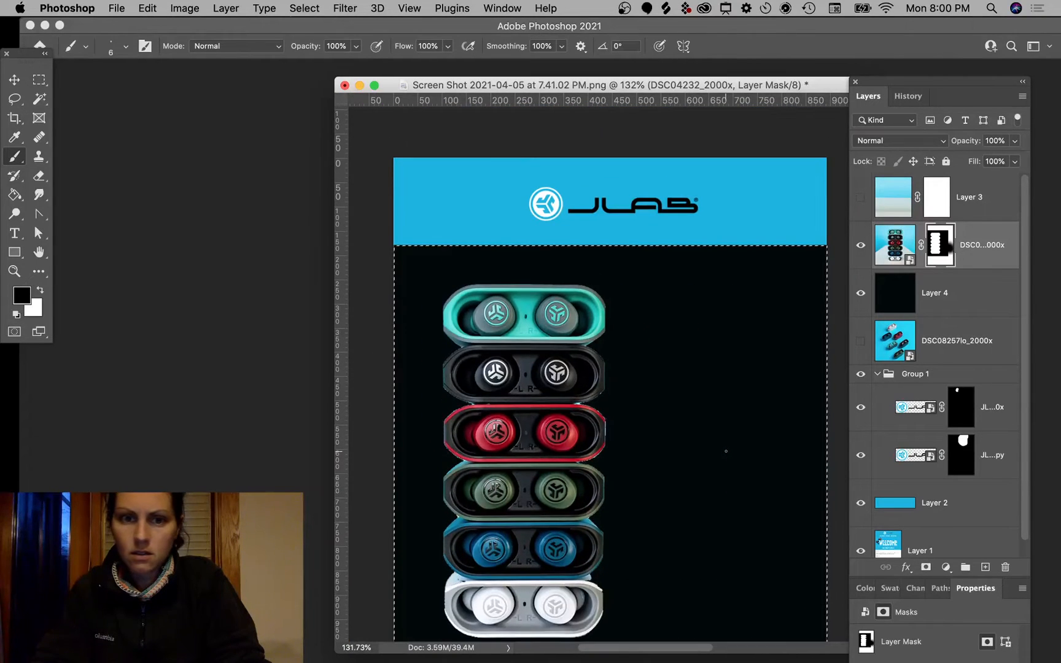
Step: Clear the selection around the dark lower area
left_click(41, 80)
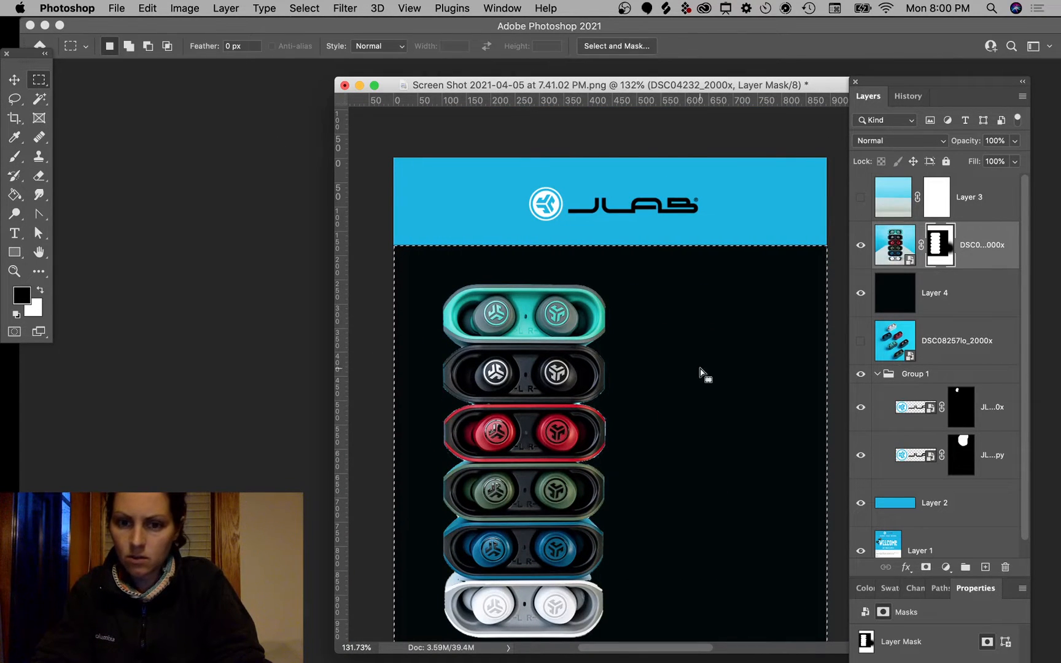
right_click(944, 249)
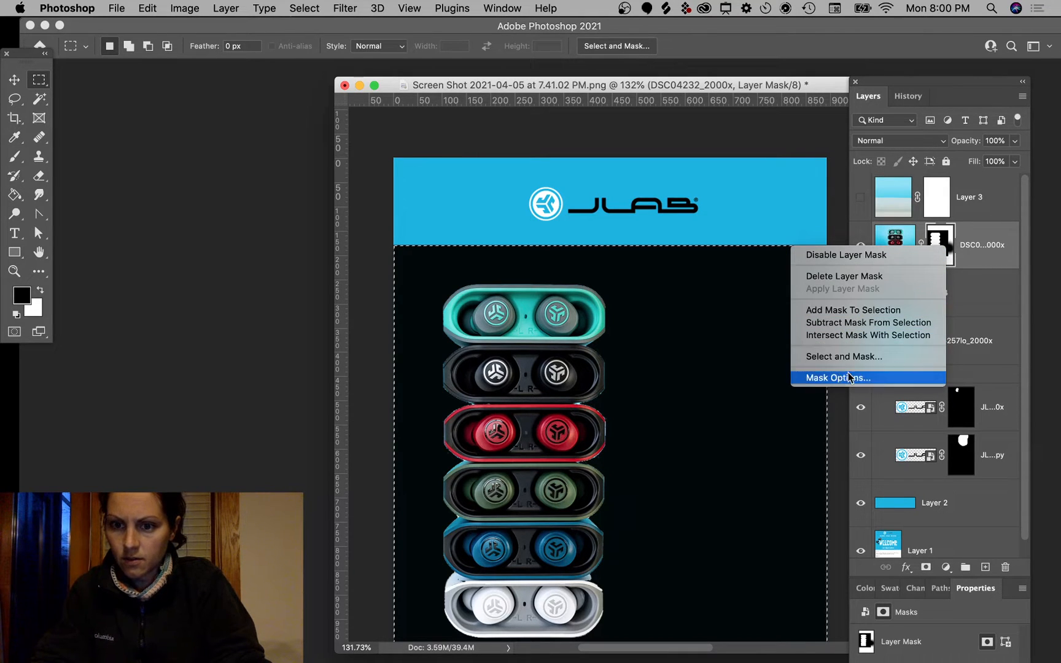
left_click(981, 261)
right_click(936, 244)
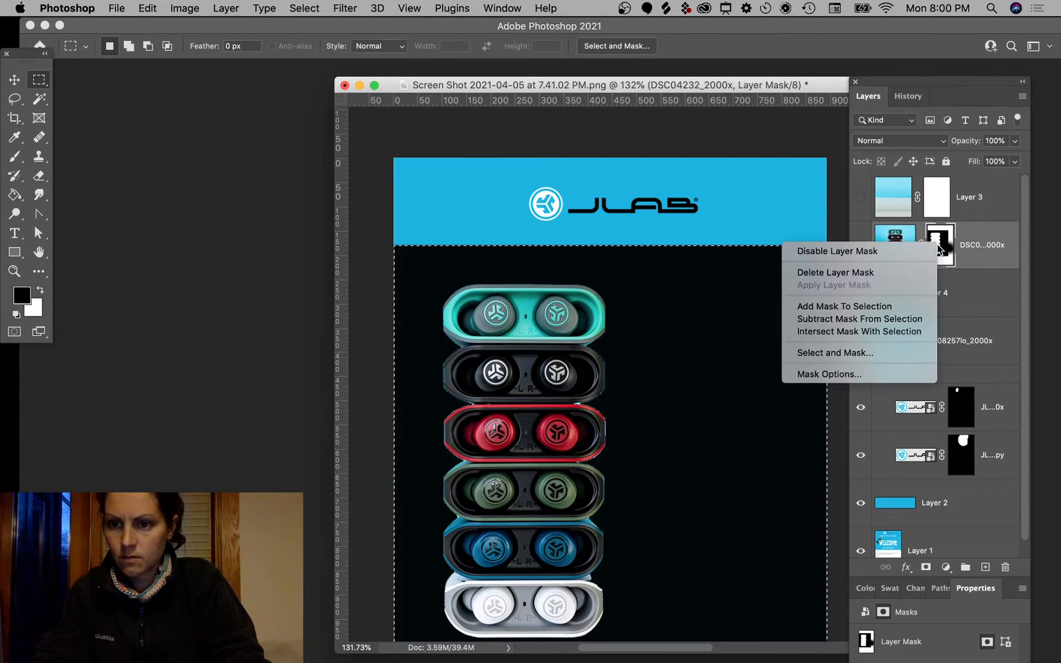
left_click(987, 268)
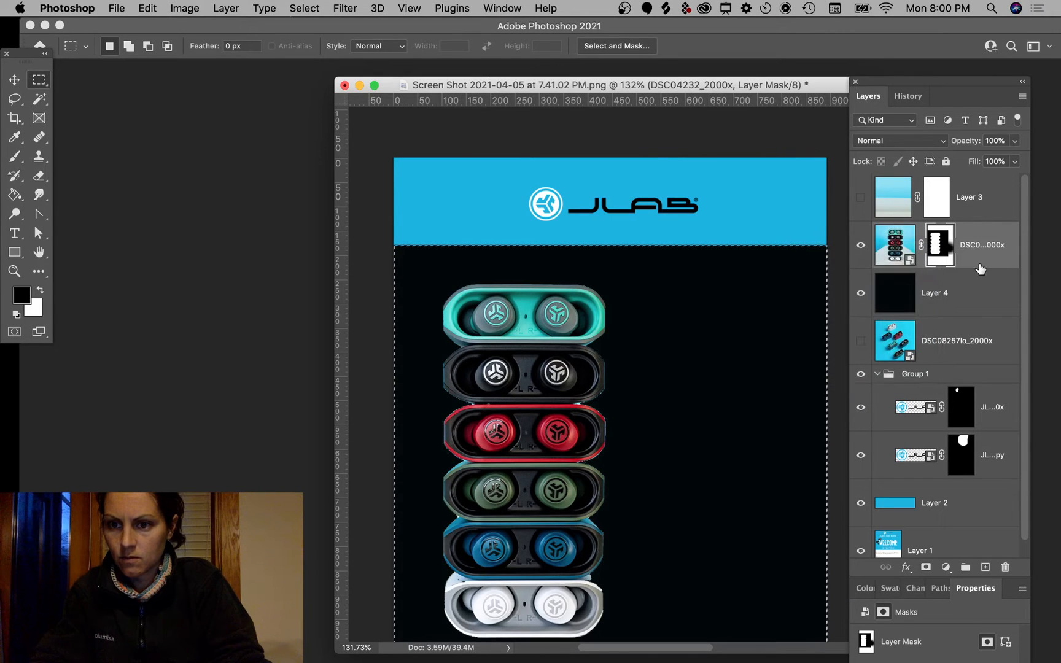
left_click(481, 206)
Step: Open the photo's layer mask in Select and Mask
left_click(14, 79)
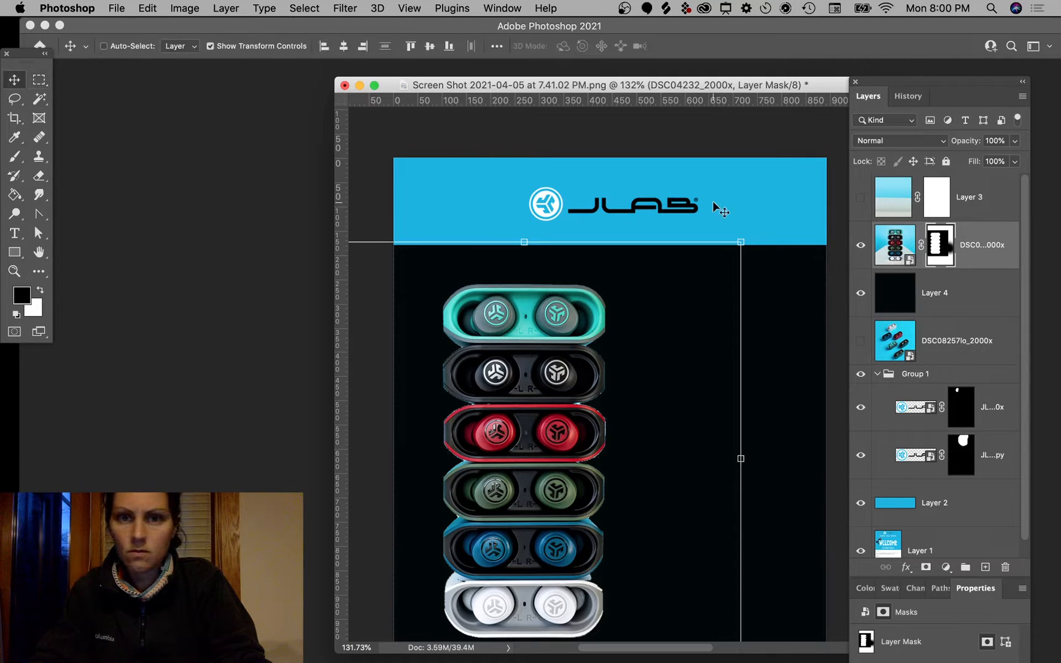
right_click(935, 248)
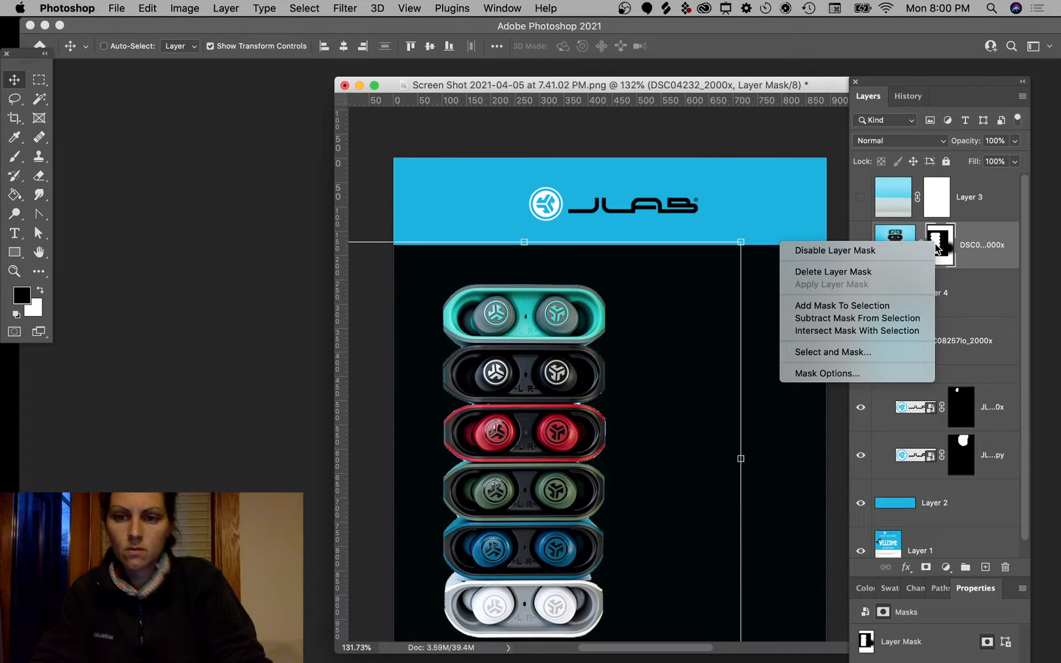
left_click(866, 352)
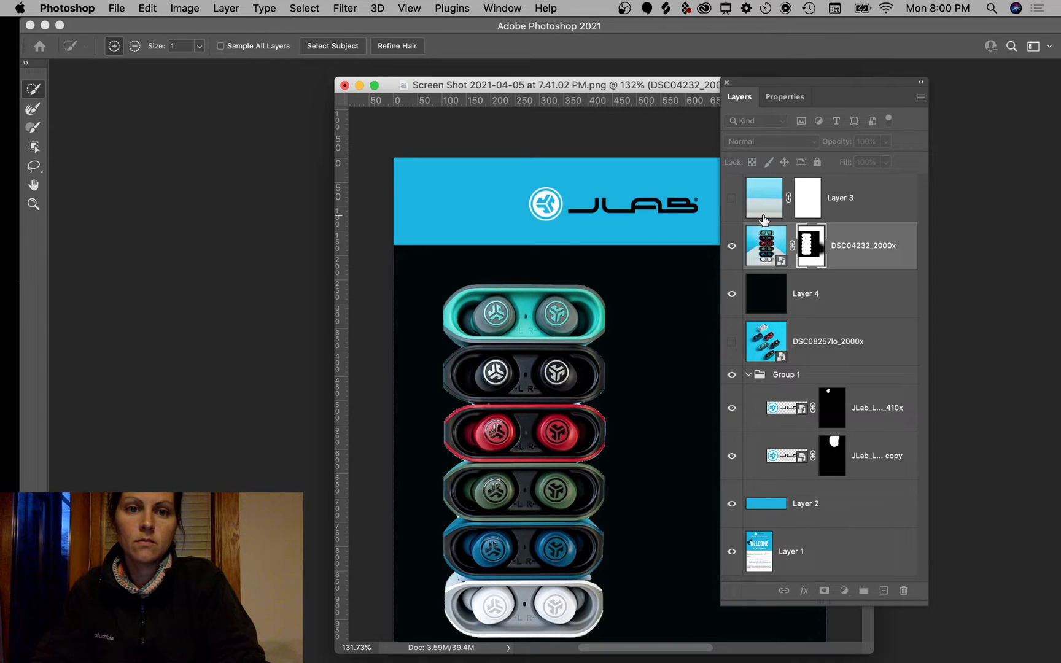
Step: Auto-select the earbud stack as the subject, discarding the current selection
left_click(334, 47)
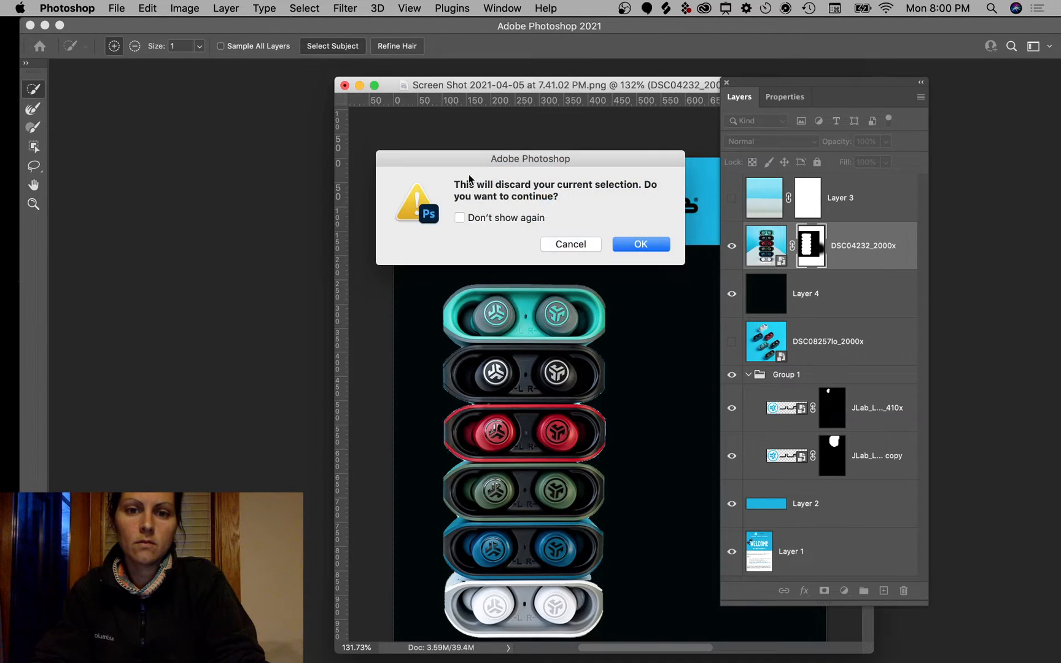
left_click(644, 246)
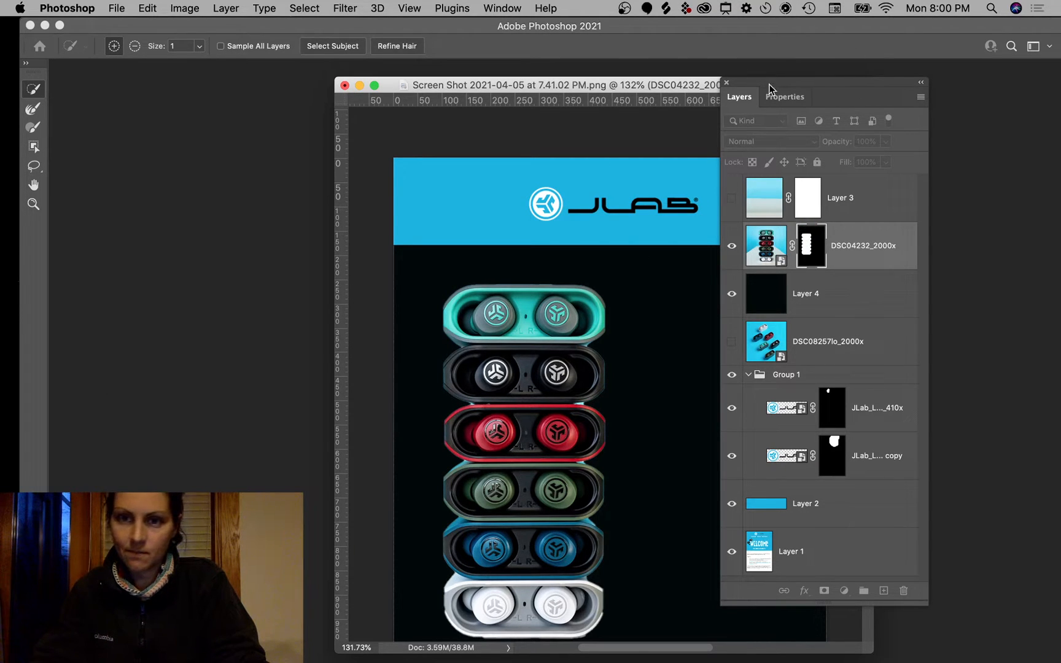
left_click_drag(809, 82, 944, 125)
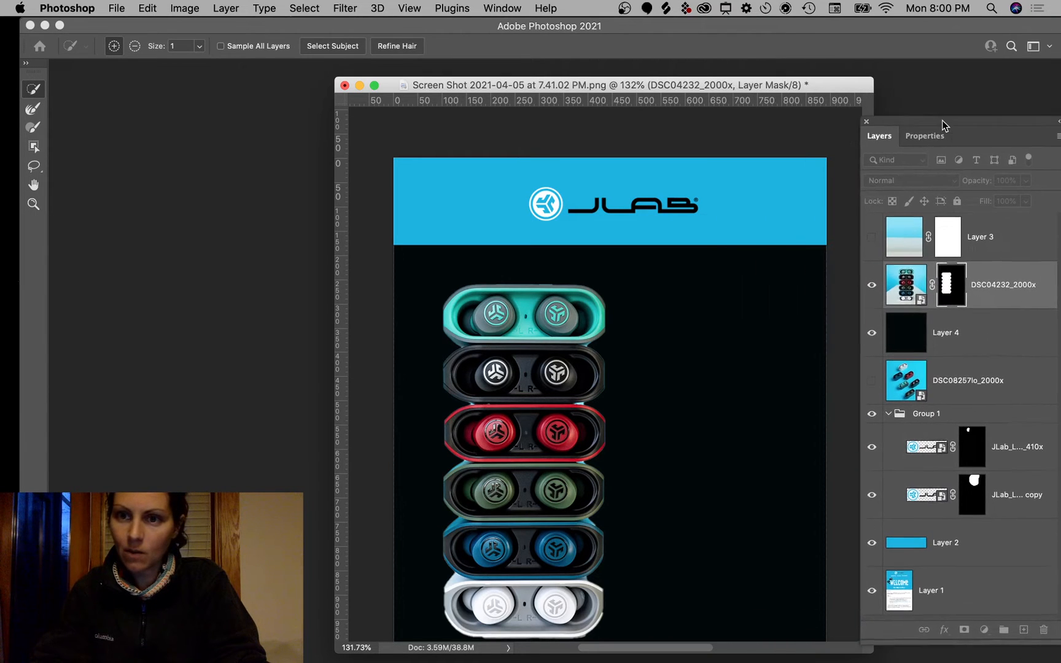
Step: Try the Refine Edge and Quick Selection brushes and browse the view options
left_click(32, 111)
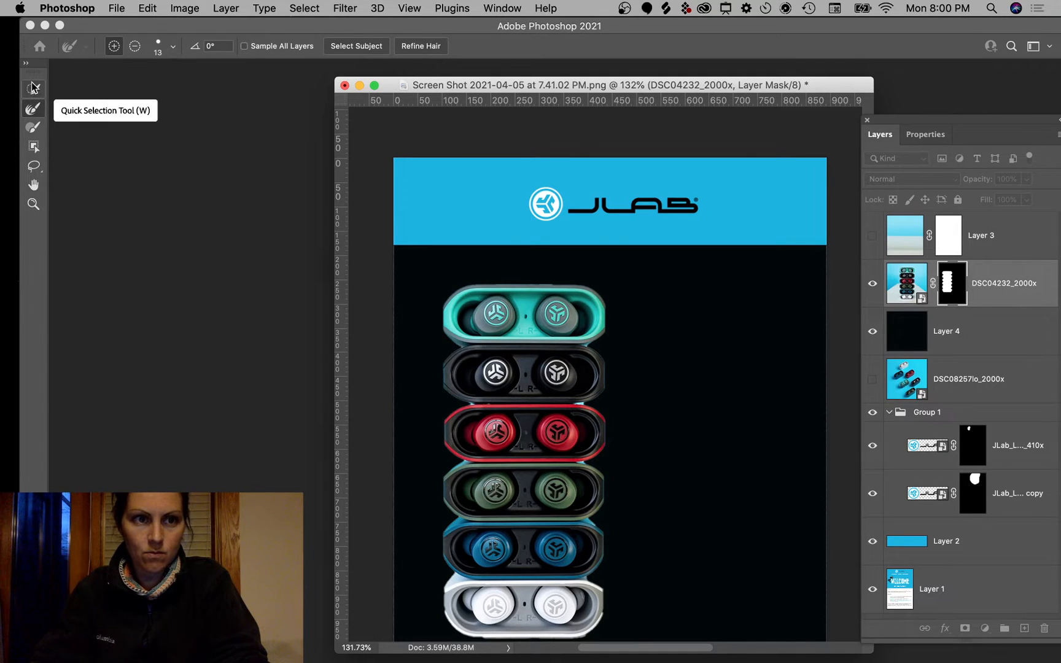
left_click(33, 89)
left_click(26, 64)
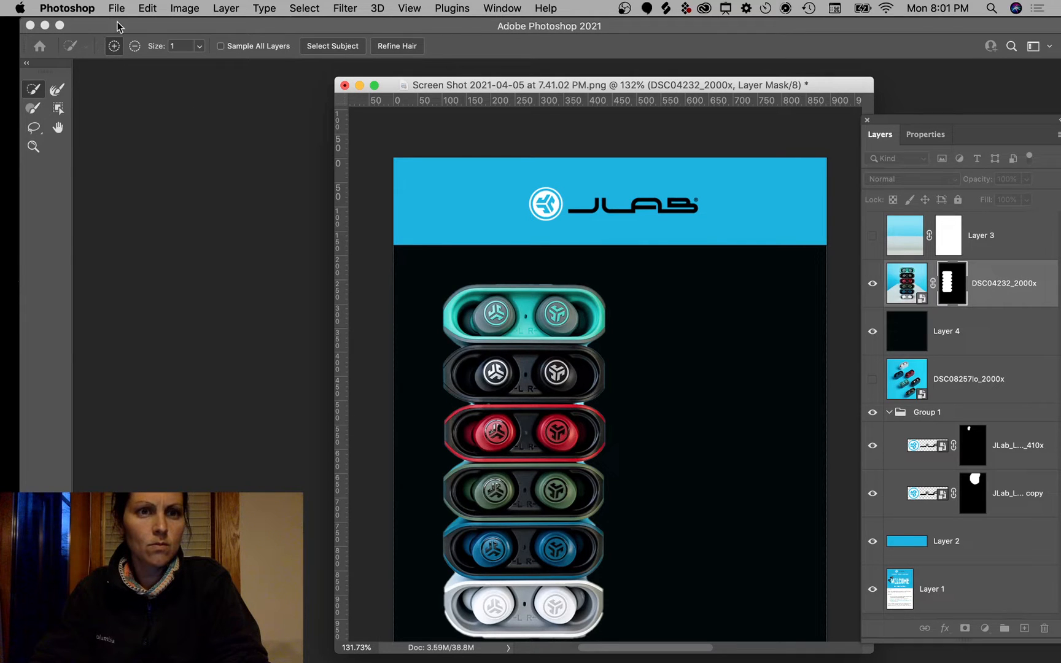
left_click(409, 9)
mouse_move(509, 9)
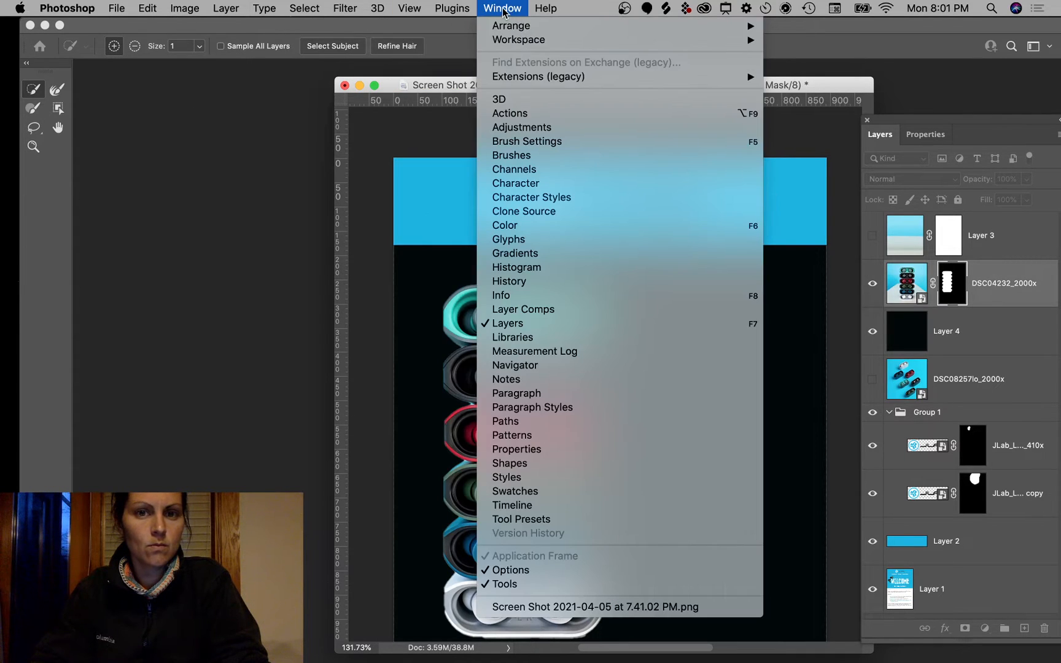
mouse_move(524, 42)
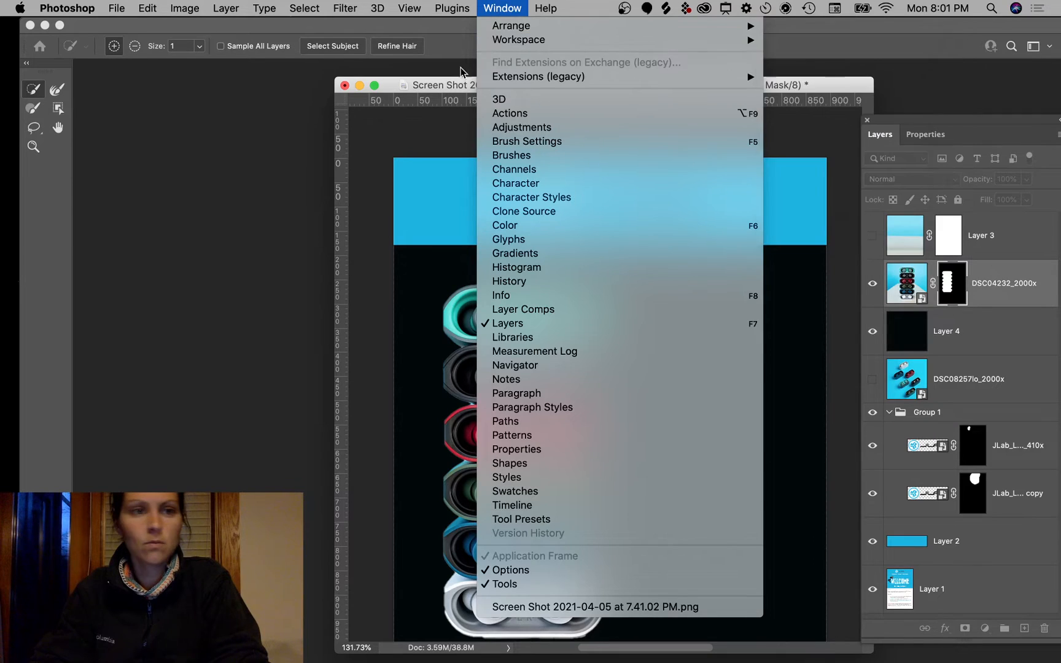
left_click(68, 175)
left_click(26, 66)
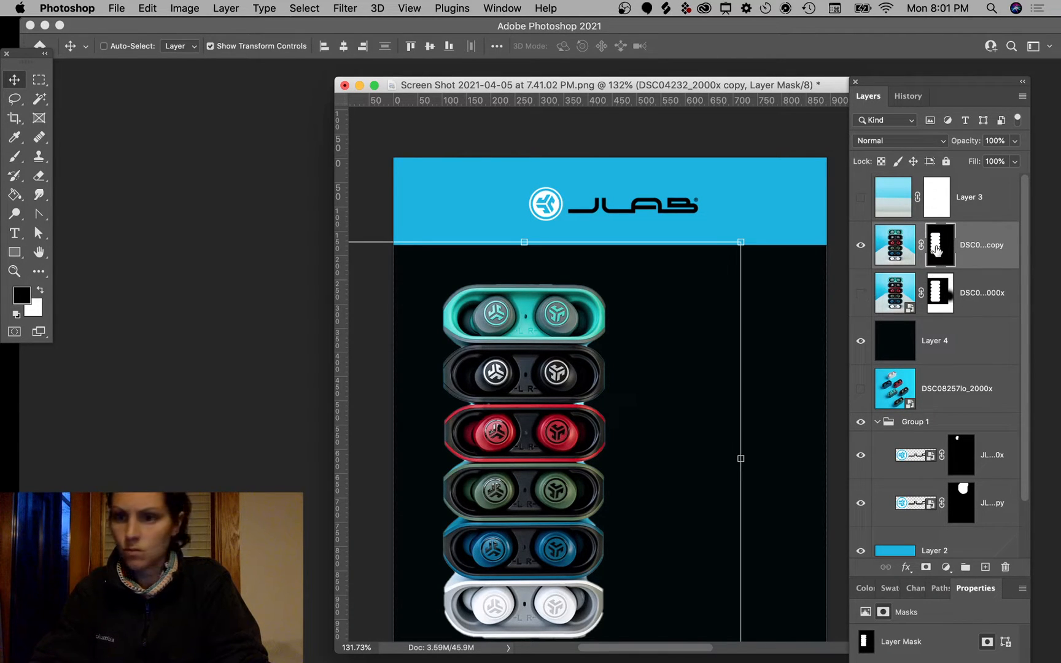
Step: Check the copy layer's mask display options, leaving them unchanged
right_click(937, 251)
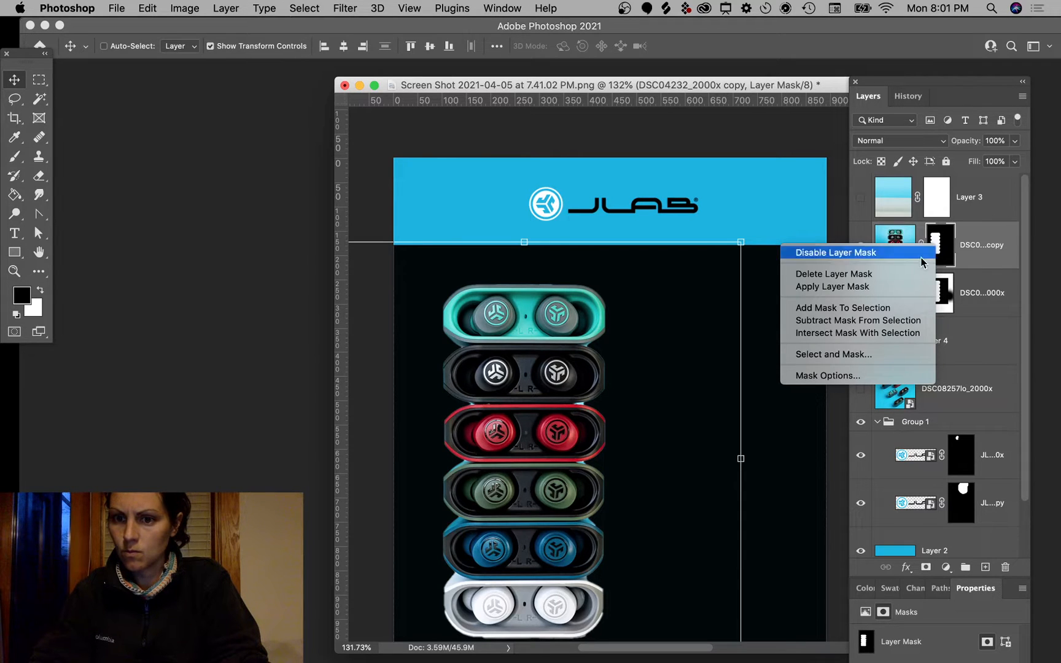
left_click(882, 375)
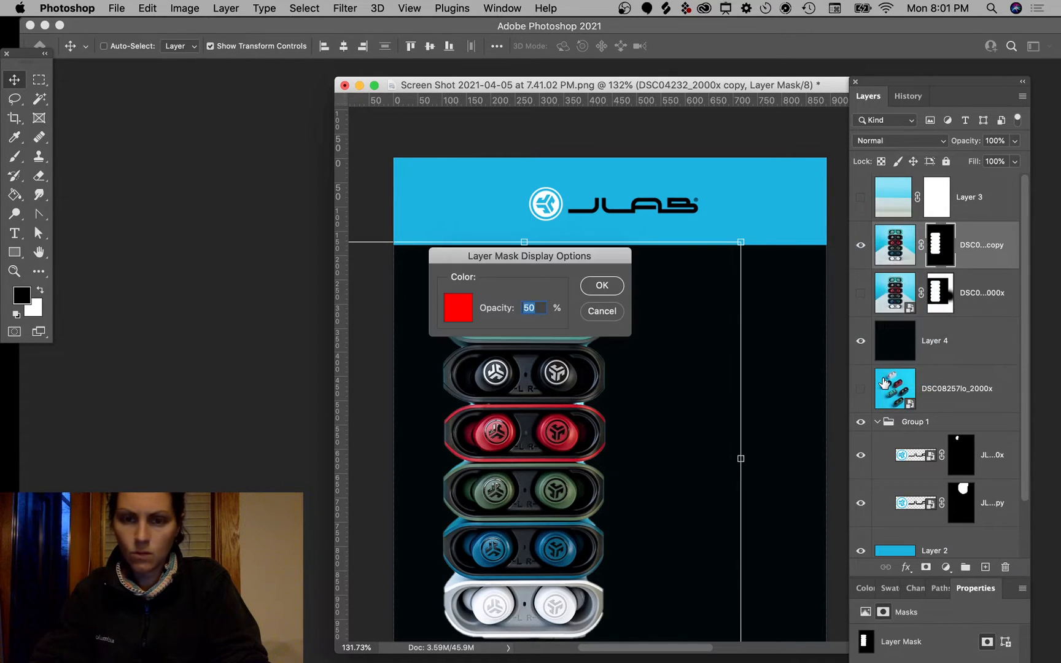
left_click(600, 291)
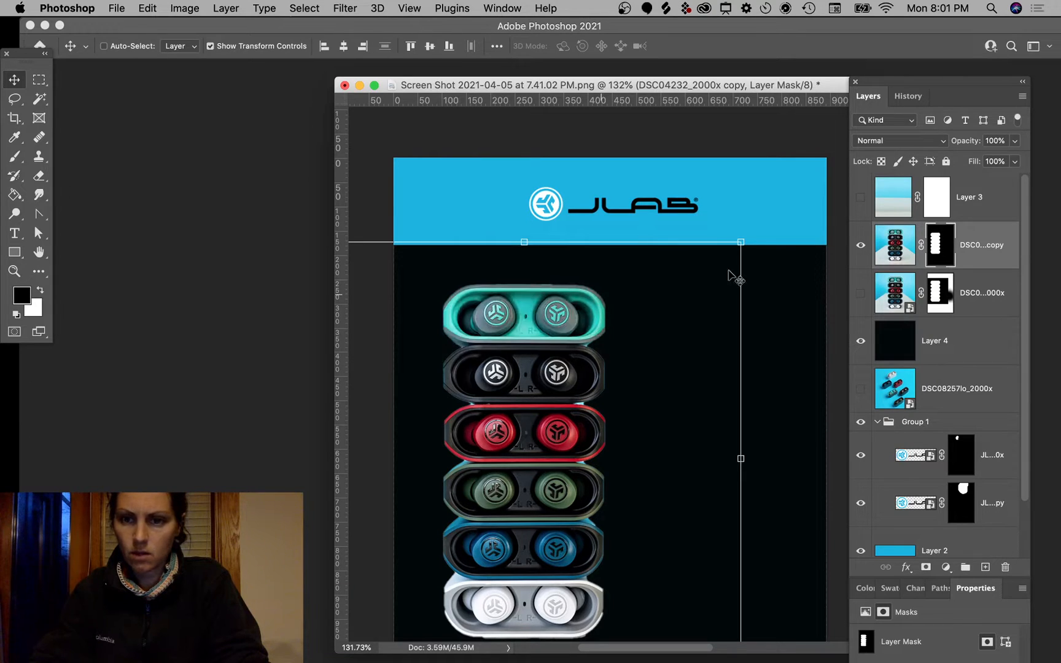
Step: Browse the menu bar and search Help for 'smart'
left_click(454, 8)
mouse_move(501, 8)
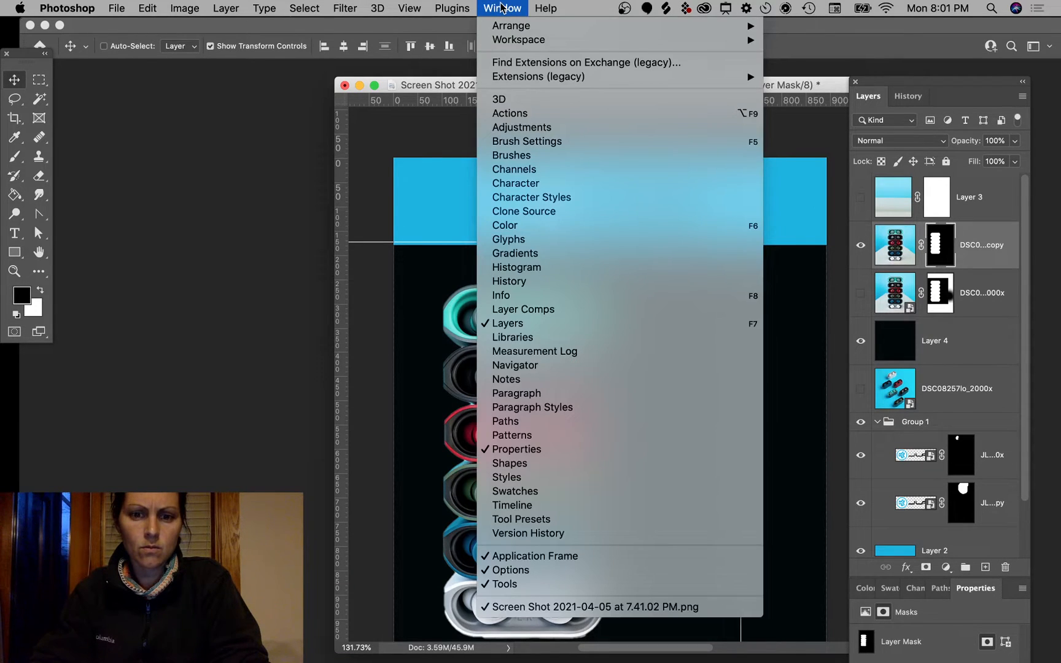
mouse_move(413, 14)
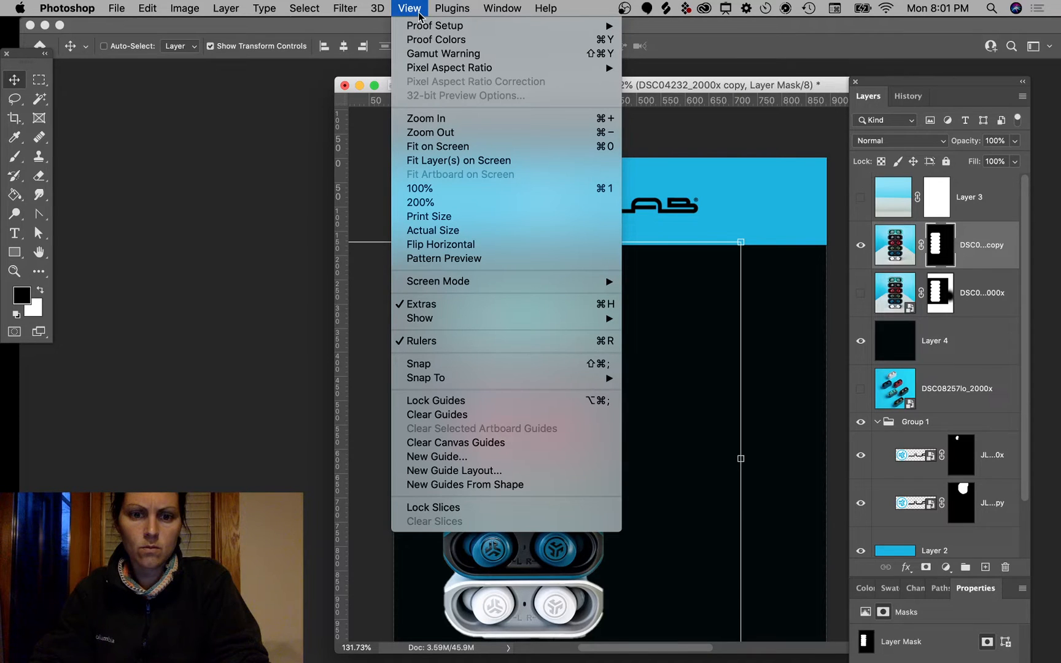
mouse_move(341, 10)
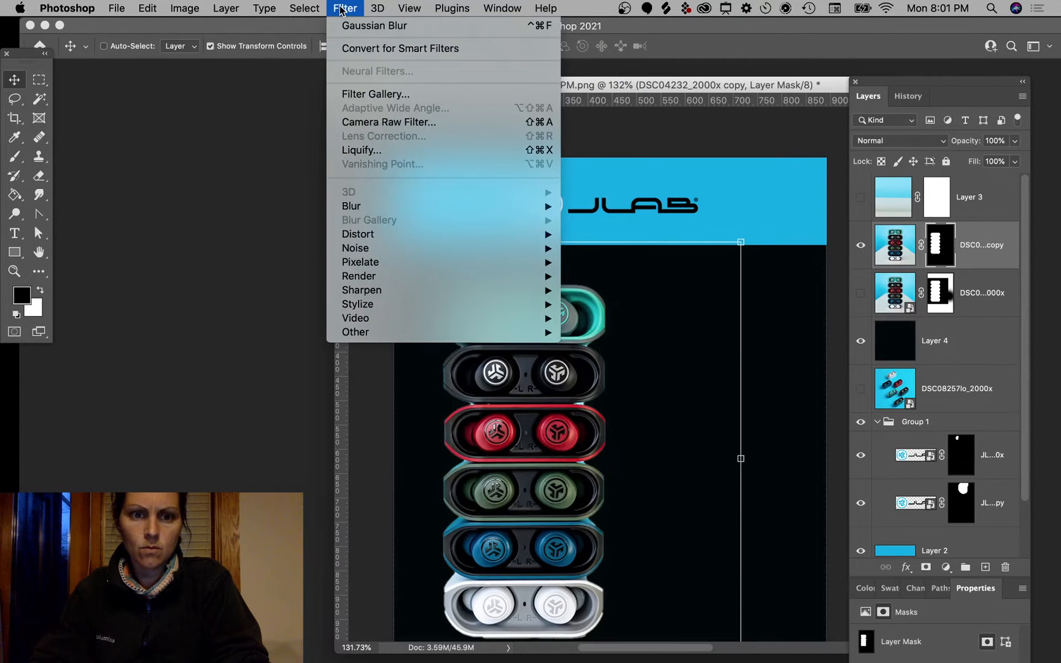
mouse_move(545, 7)
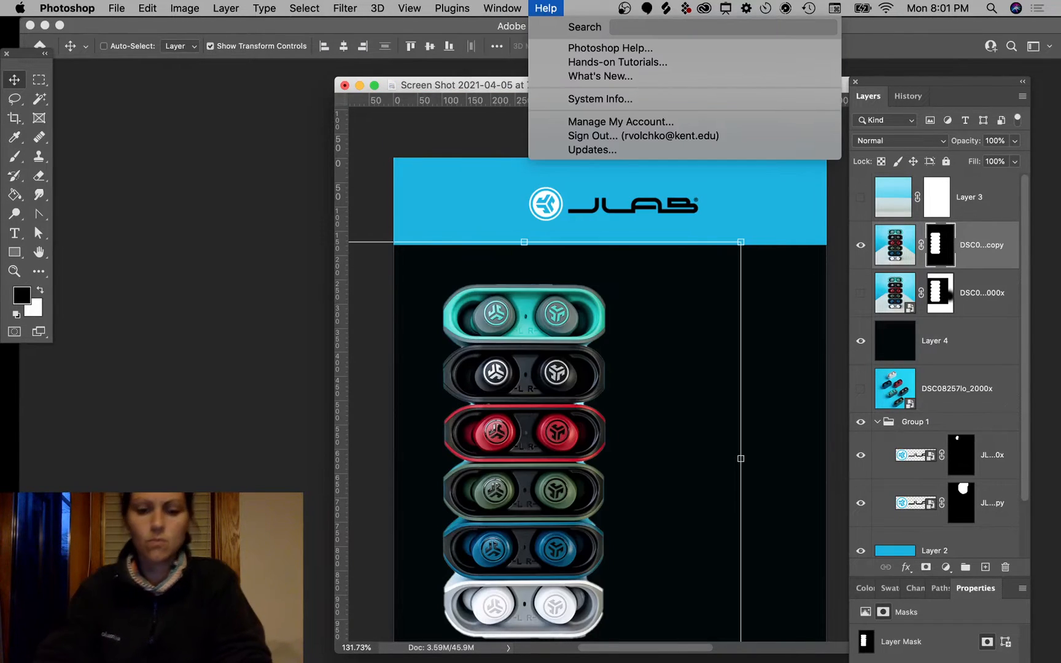
type("smart")
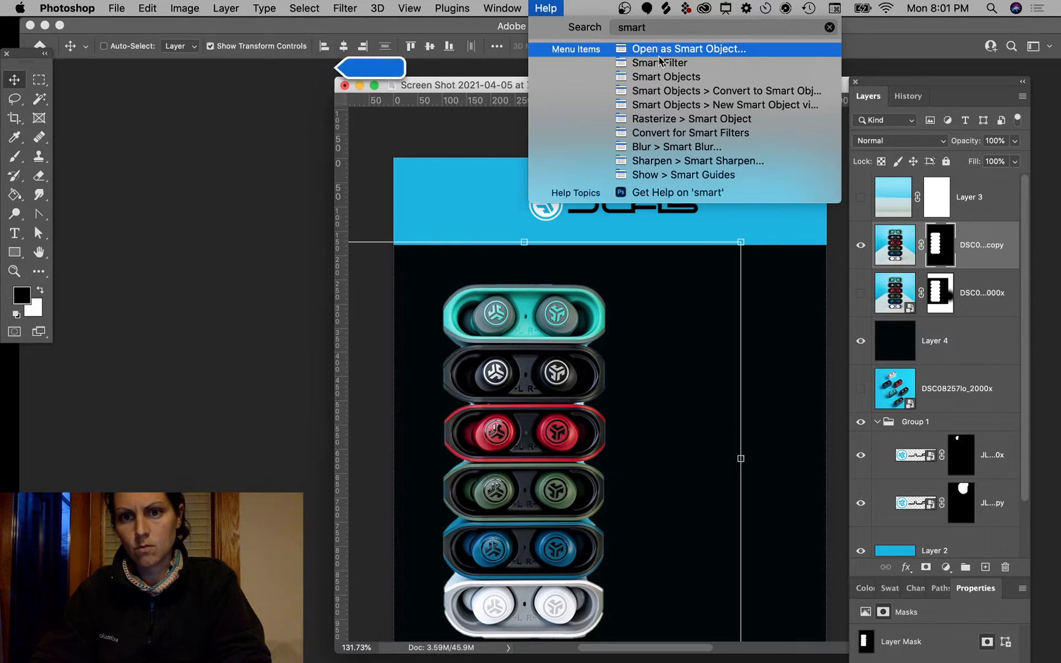
mouse_move(666, 126)
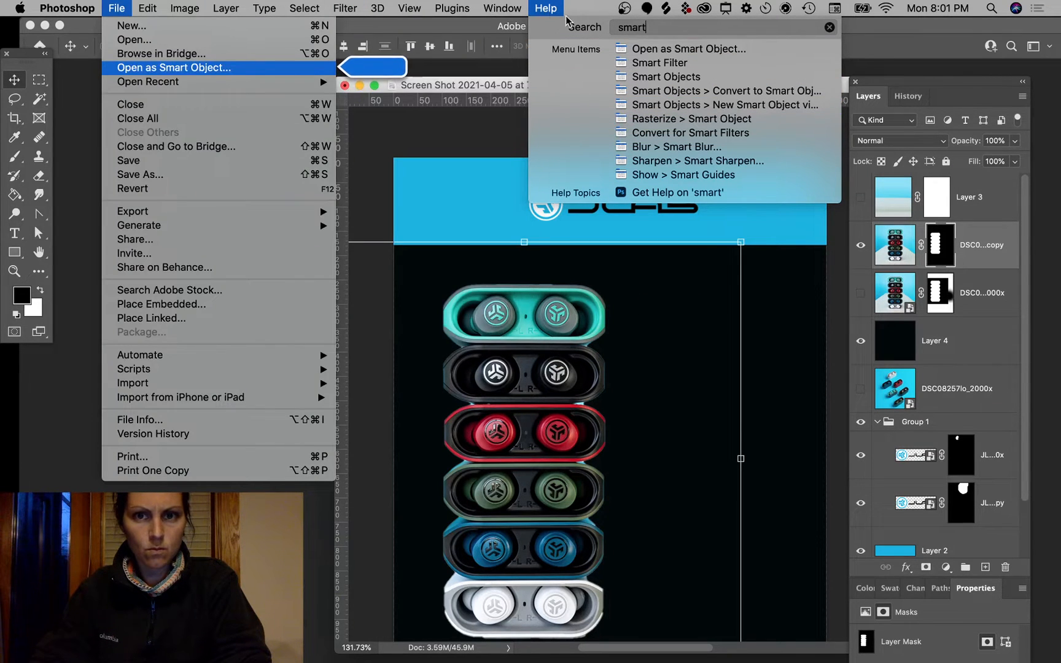
Step: Search Help for 'mask' and 'feather', then clear the search and close Help
type("mask")
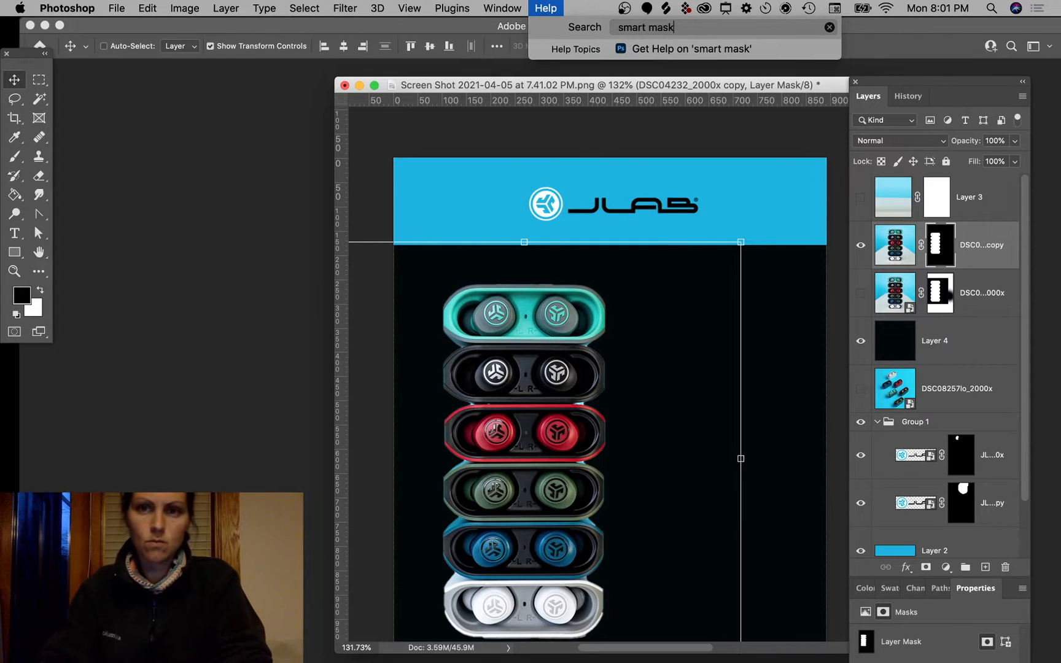
key("BackSpace")
key("BackSpace")
key("BackSpace")
key("BackSpace")
key("BackSpace")
key("BackSpace")
key("BackSpace")
key("BackSpace")
key("BackSpace")
key("BackSpace")
type("feather")
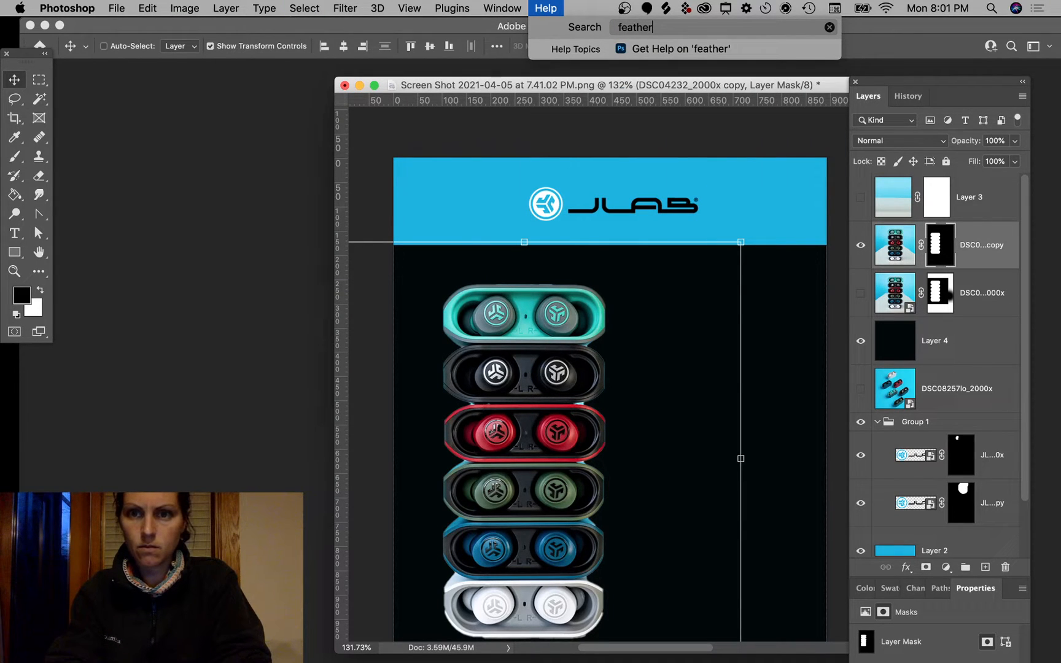
key("BackSpace")
key("BackSpace")
key("BackSpace")
key("BackSpace")
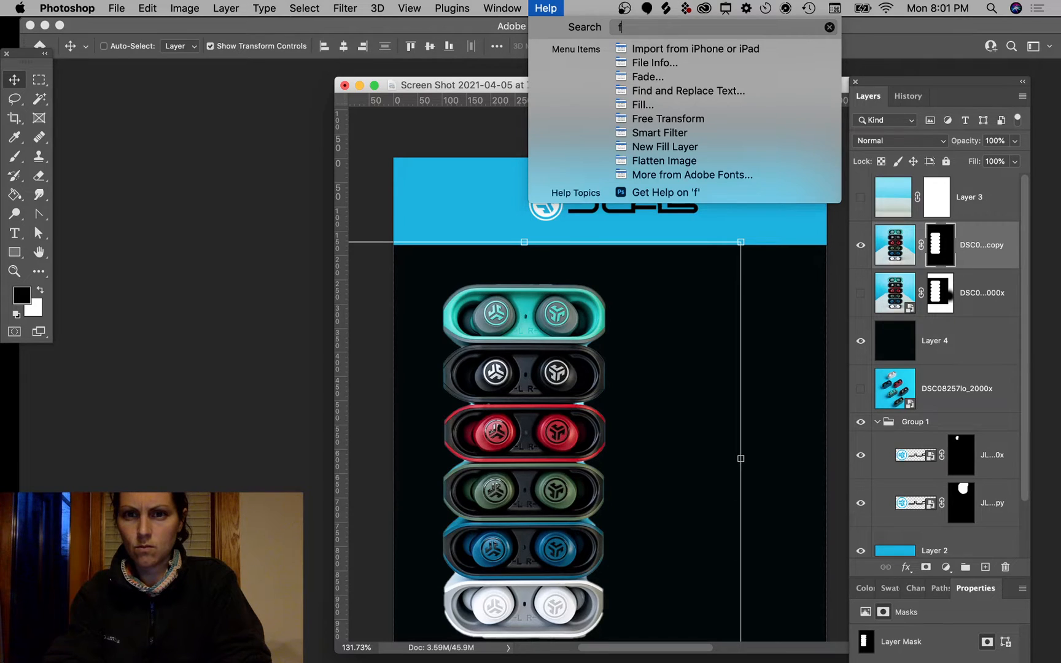
key("BackSpace")
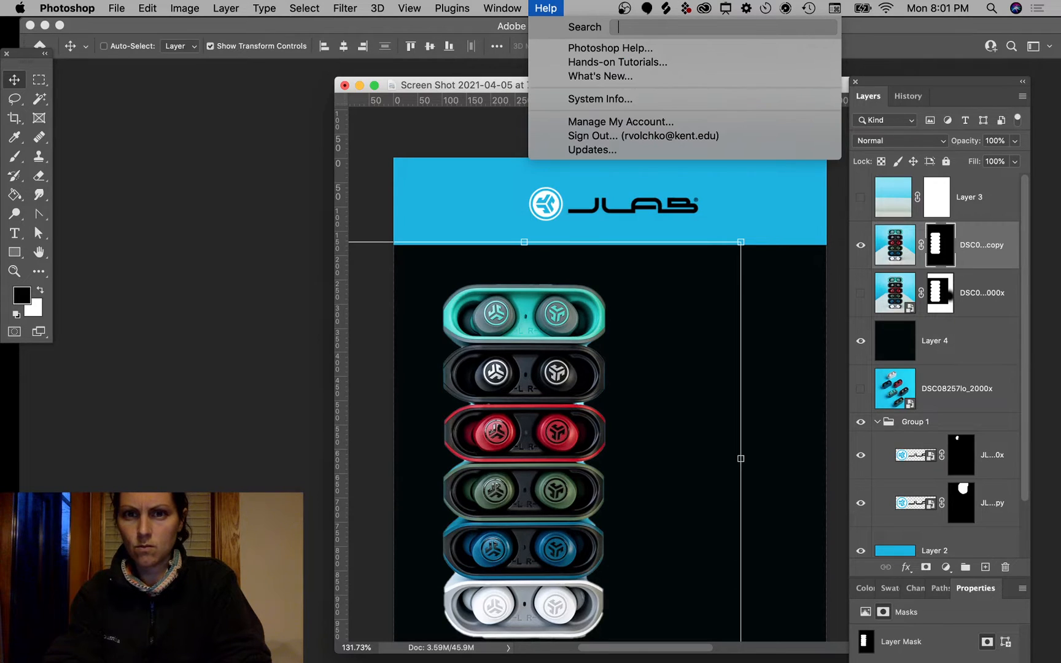
left_click(892, 28)
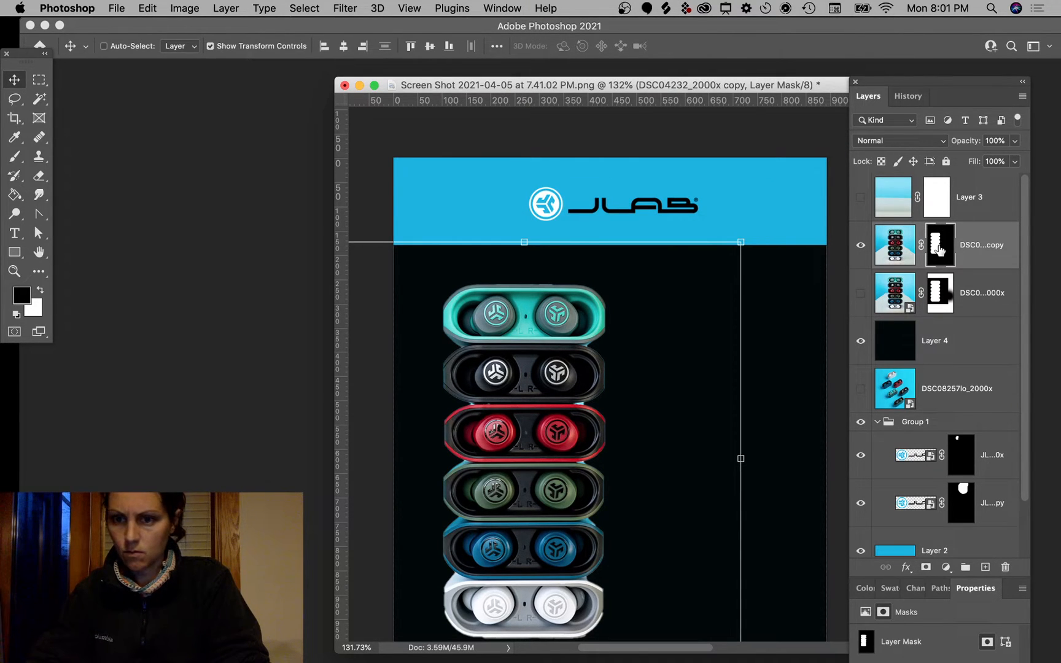
Step: Expand the mask Properties panel and feather the earbud mask to 3.7 px
right_click(937, 249)
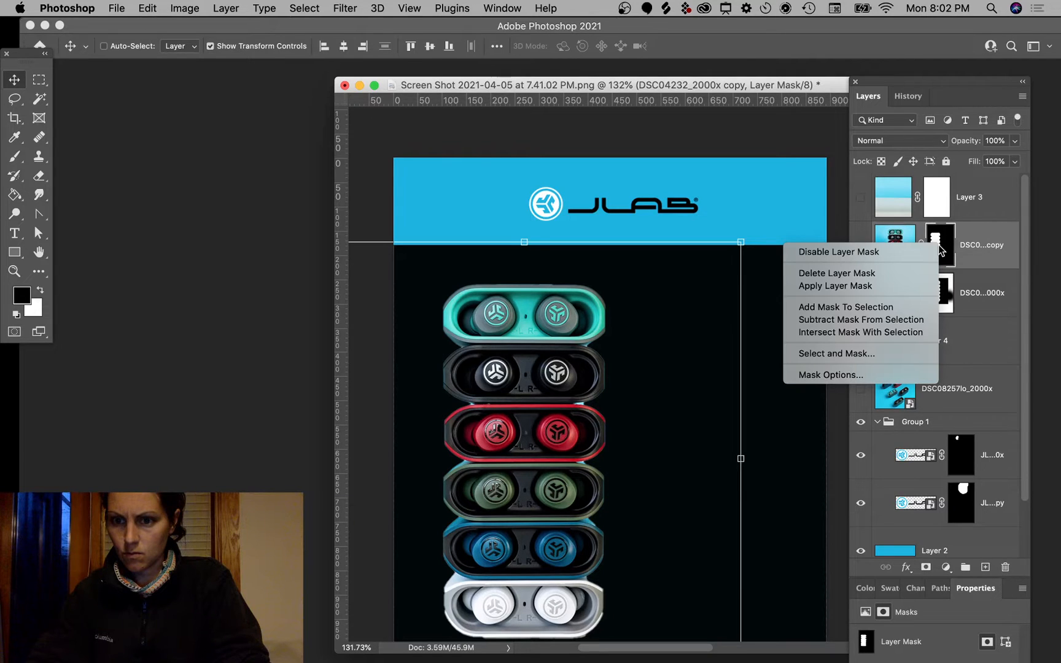
left_click(936, 638)
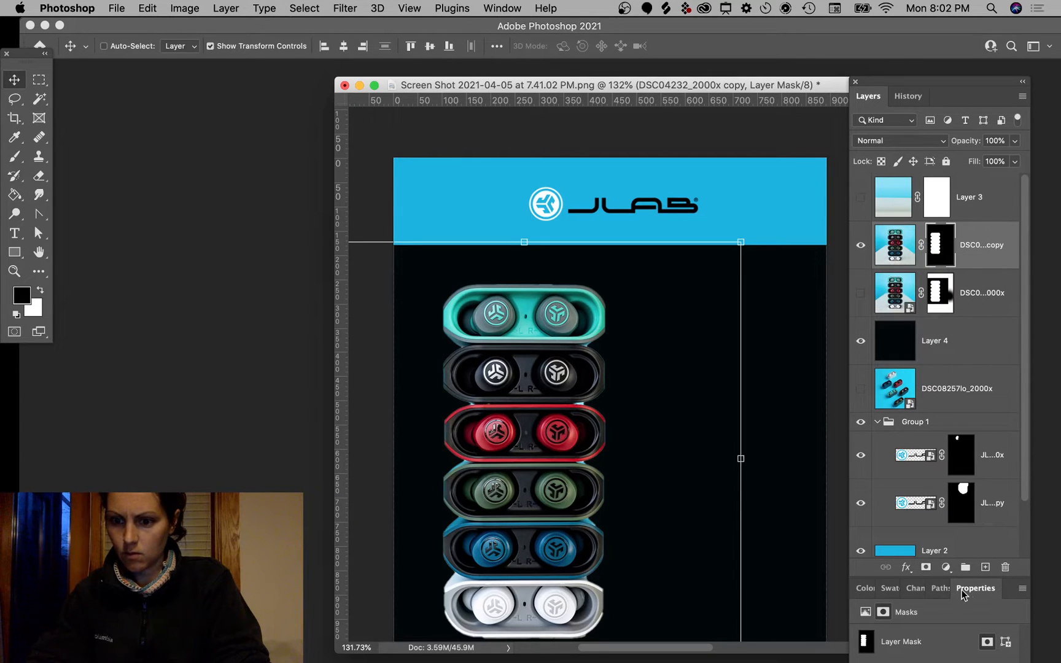
left_click_drag(963, 594, 866, 192)
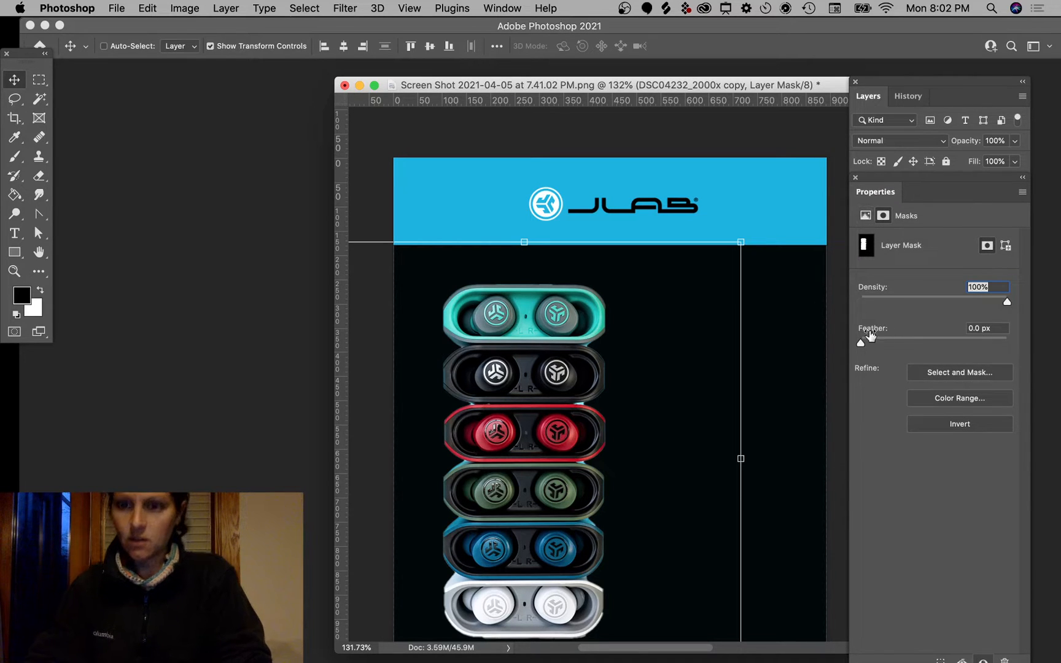
left_click_drag(861, 342, 890, 347)
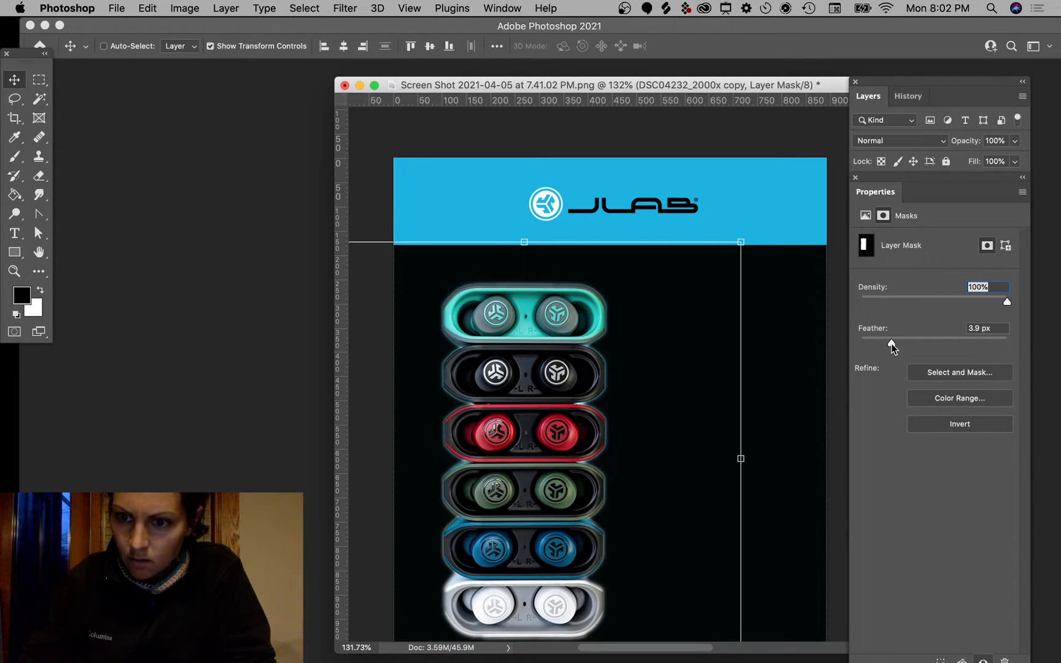
mouse_move(892, 346)
left_mouse_down()
mouse_move(879, 345)
mouse_move(932, 345)
mouse_move(904, 339)
left_mouse_up()
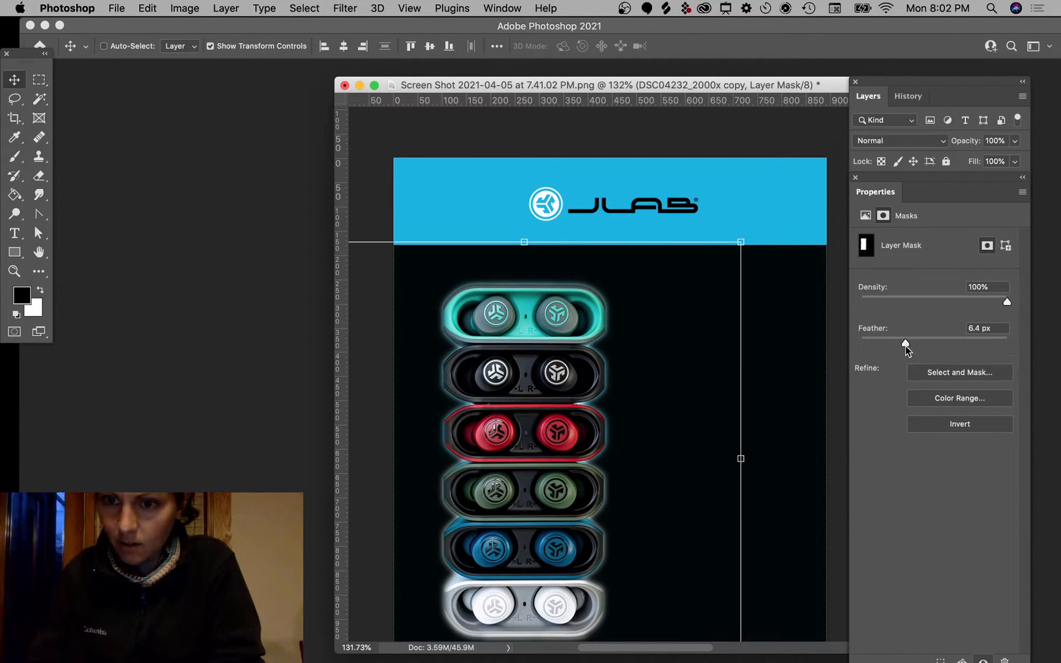
left_click_drag(903, 342, 889, 343)
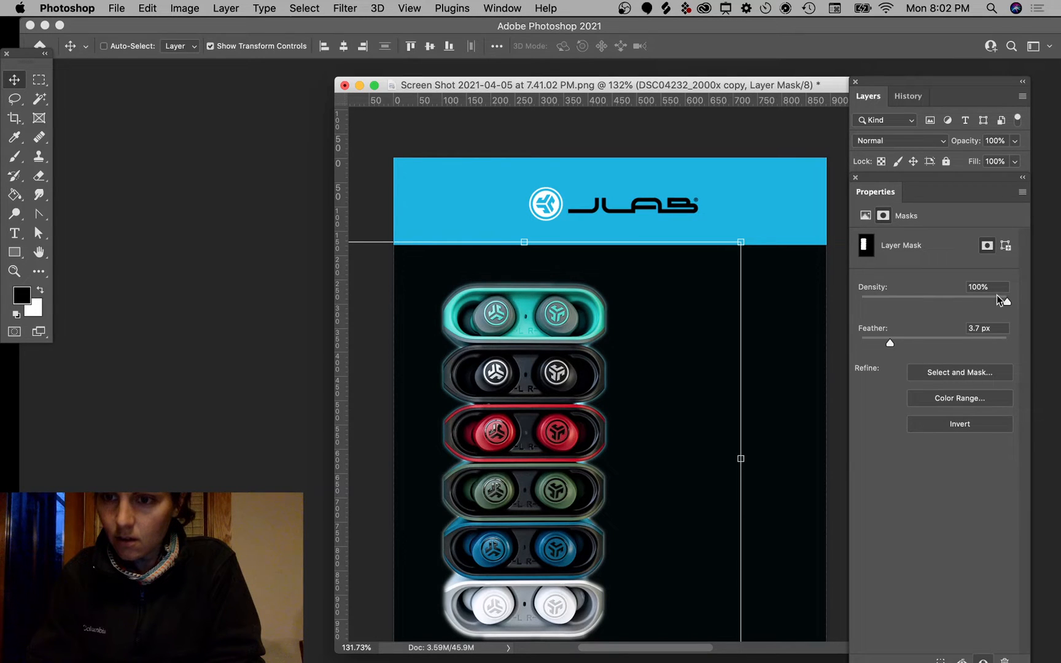
Step: Open Select and Mask and set the edge detection radius to 2 px
left_click(959, 372)
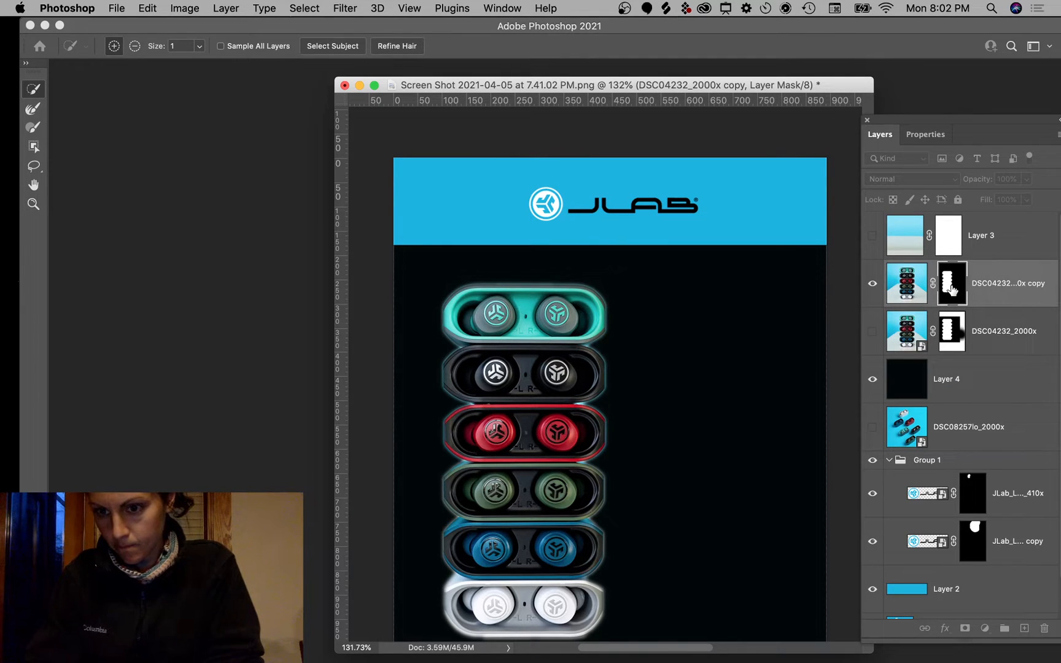
left_click(925, 133)
left_click_drag(958, 118, 924, 86)
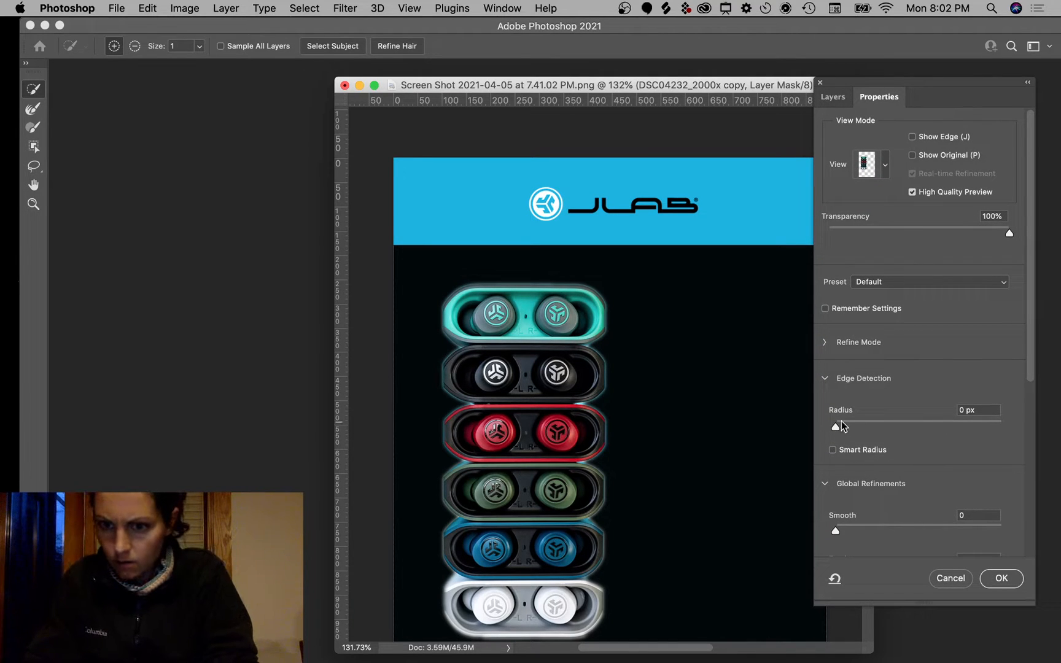
left_click_drag(837, 427, 921, 431)
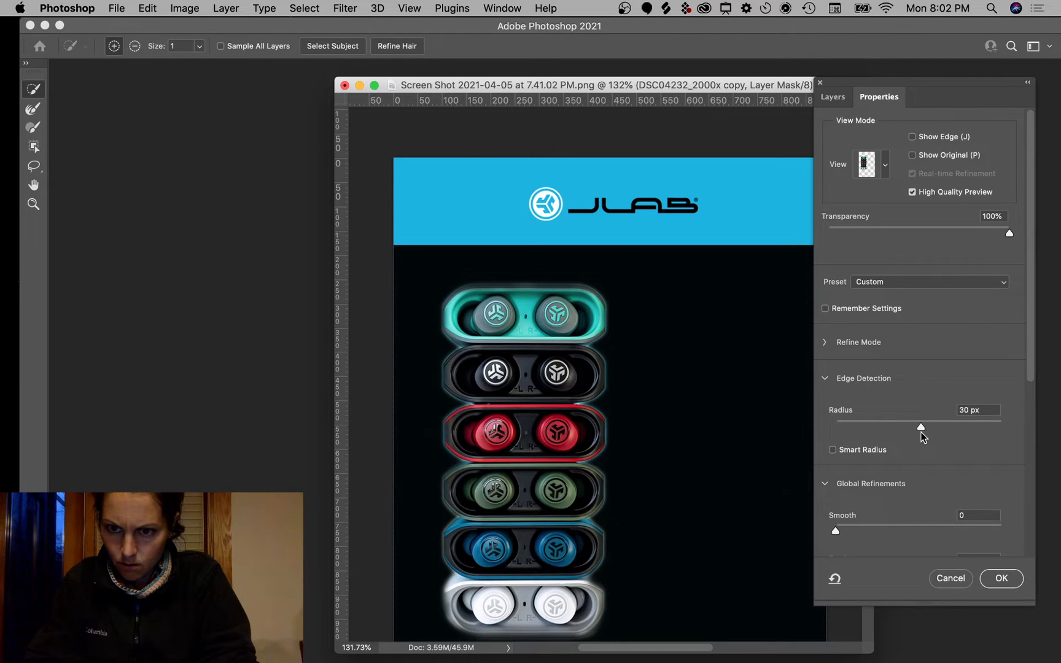
left_click(829, 352)
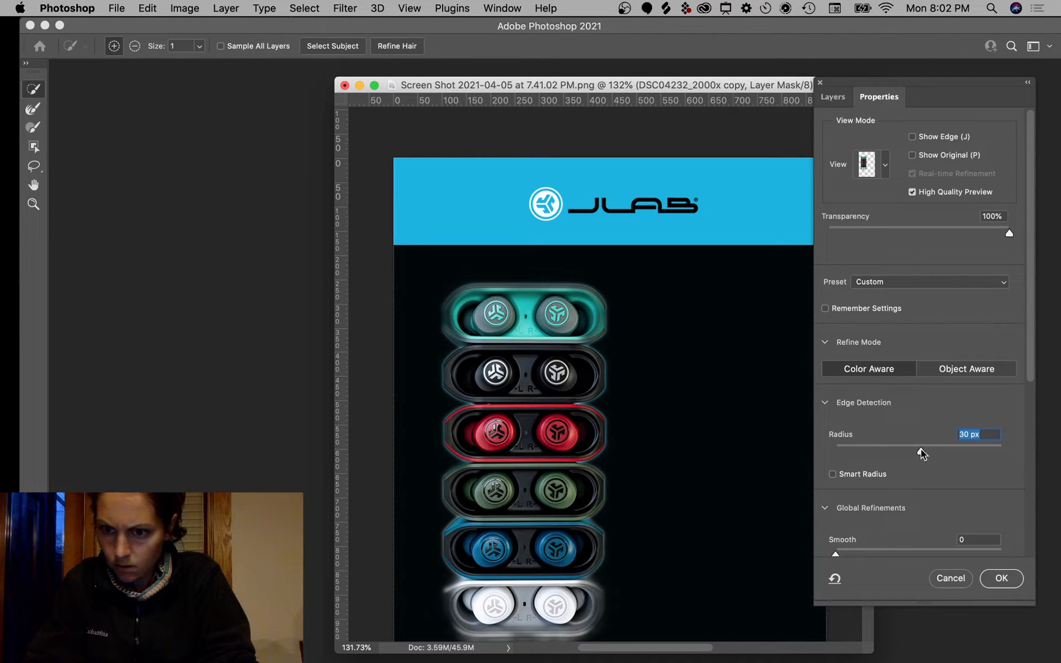
type("2")
key("Return")
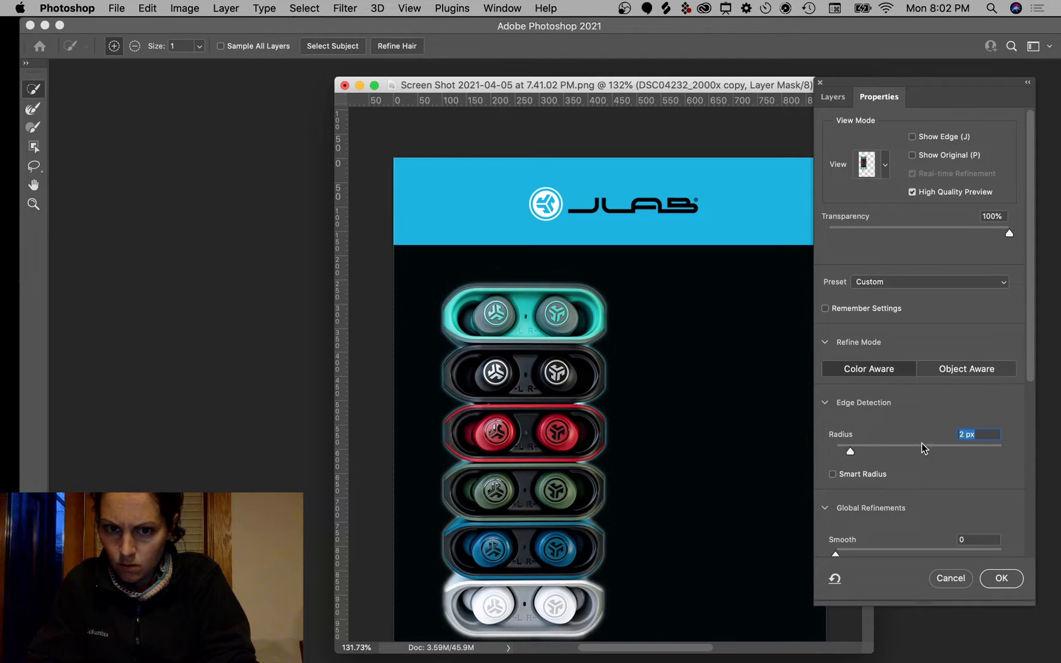
Step: Set Shift Edge +42%, Contrast 66% and Smooth 35, keeping radius at 2 px
left_click_drag(921, 447, 944, 451)
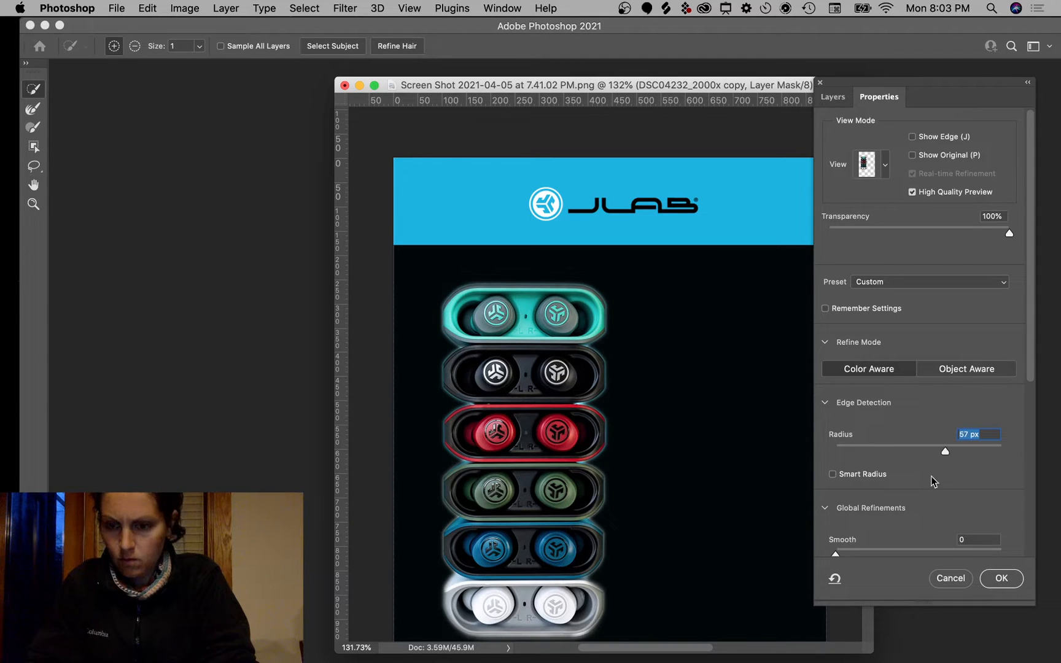
scroll(930, 479, "down", 5)
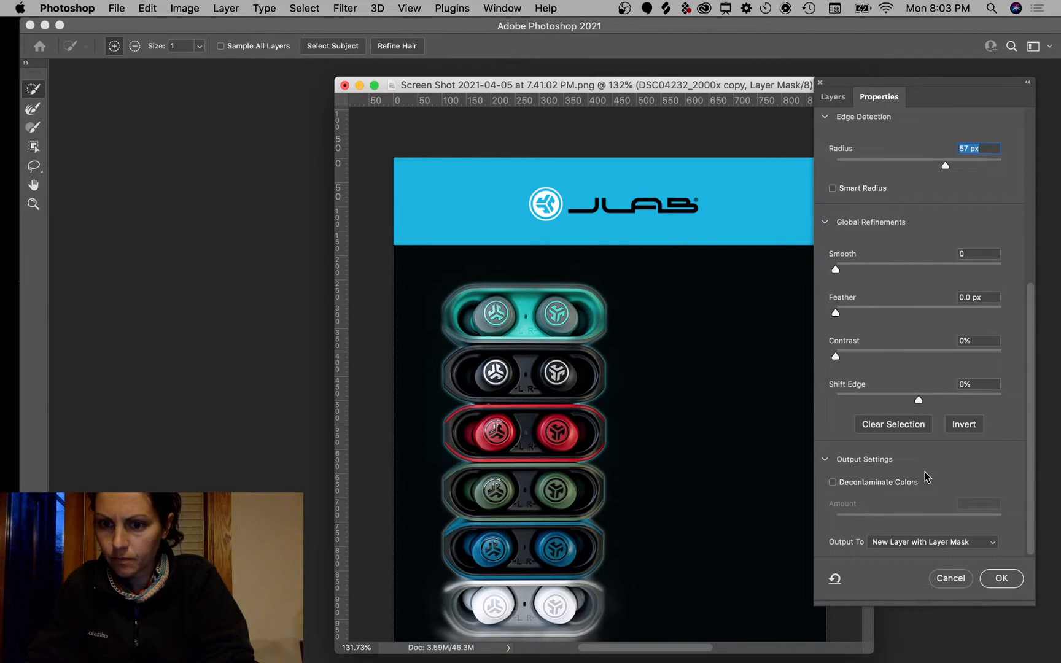
left_click_drag(917, 400, 1004, 394)
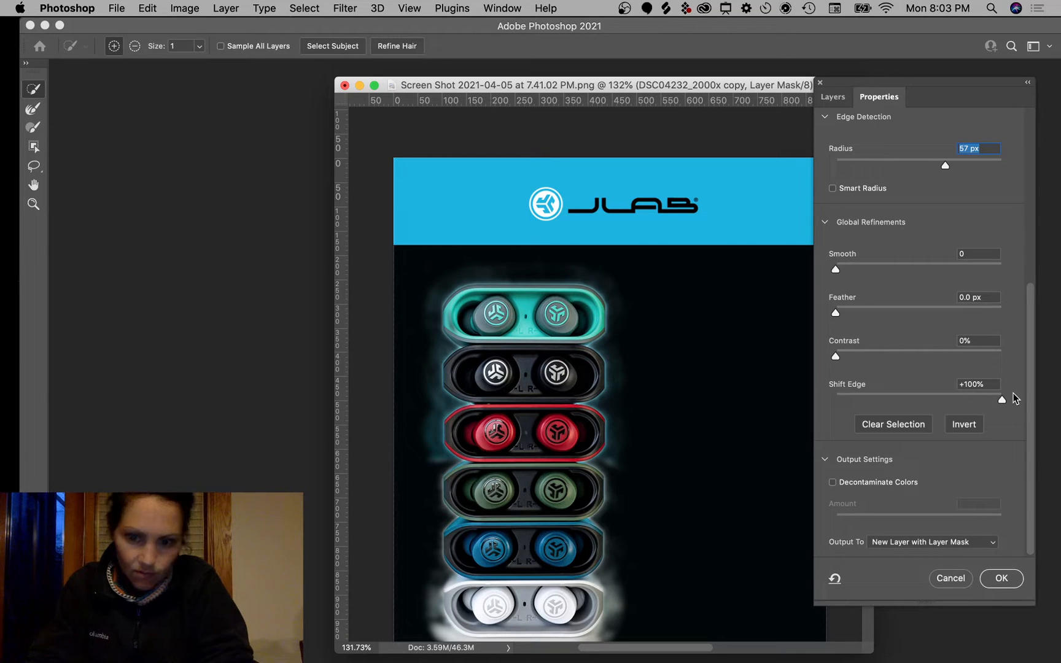
left_click_drag(1015, 398, 987, 396)
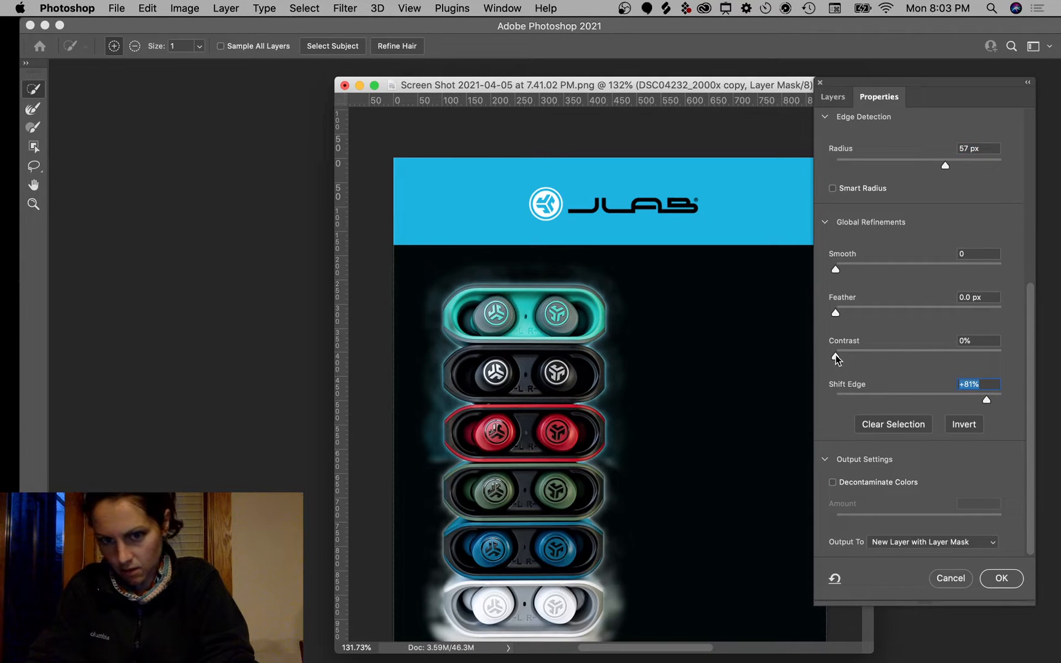
left_click_drag(836, 360, 946, 366)
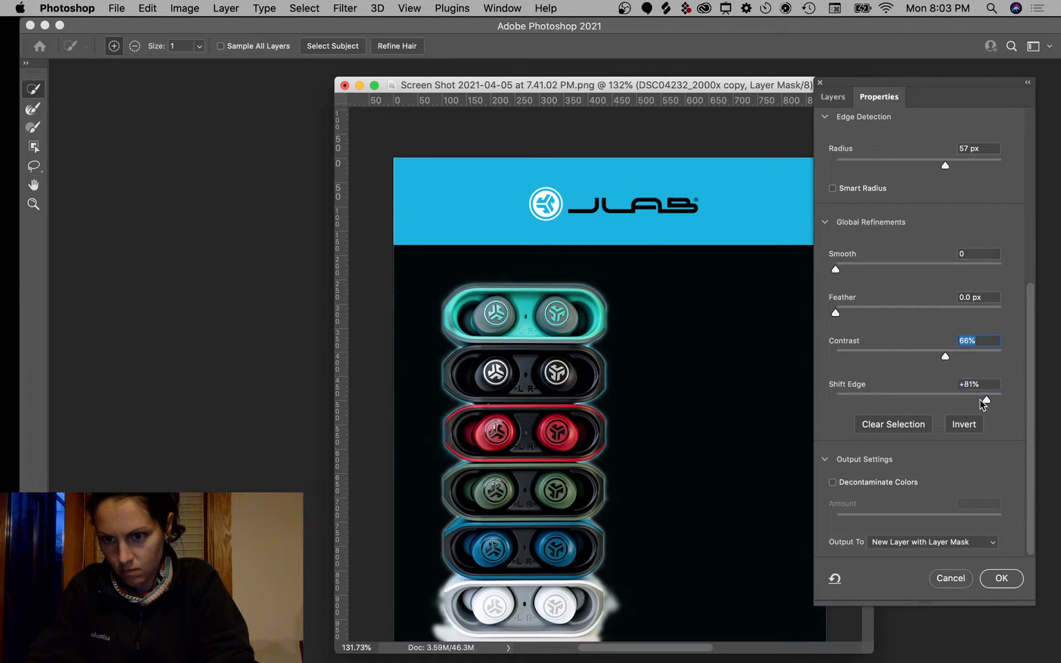
left_click_drag(984, 399, 954, 403)
left_click_drag(842, 268, 897, 273)
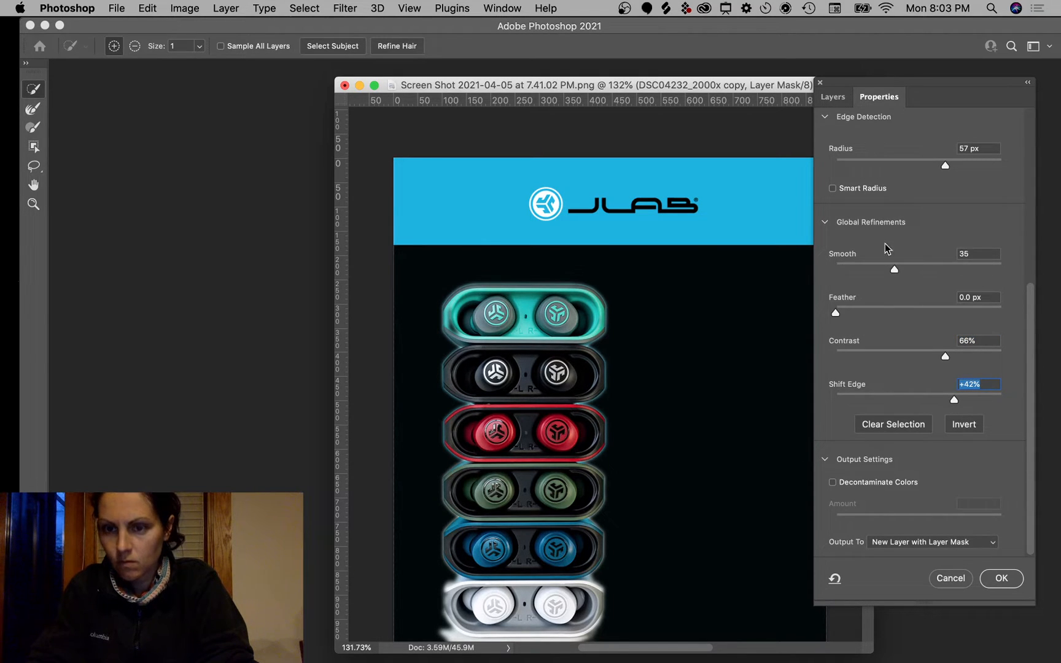
scroll(888, 202, "up", 5)
left_click_drag(945, 386, 852, 397)
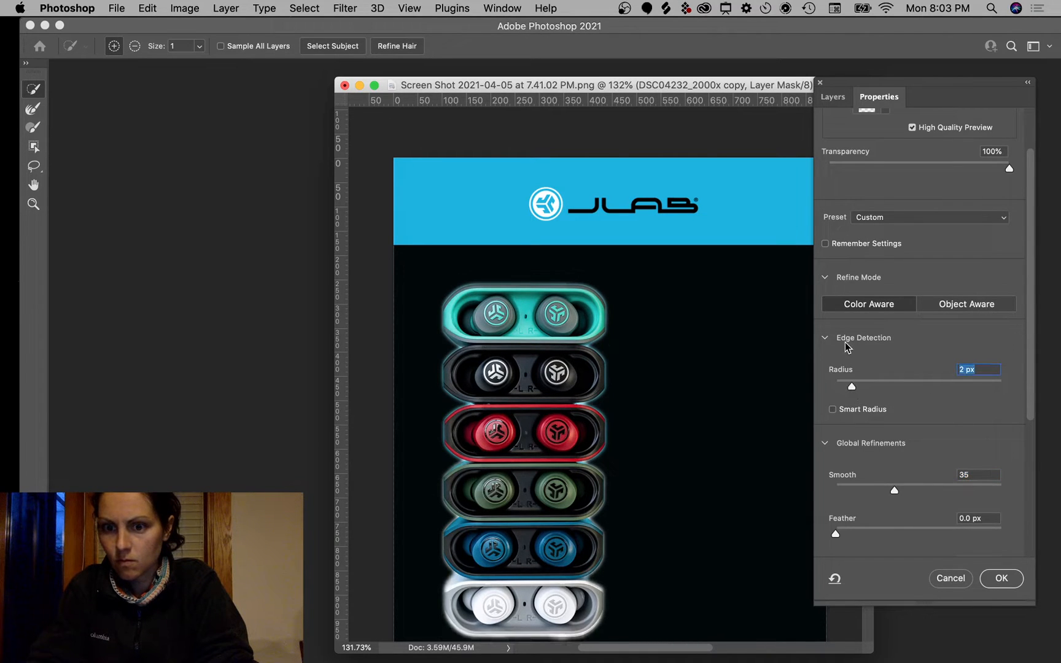
Step: Lower the preview opacity and compare the edge, original and refined mask views
left_click(965, 305)
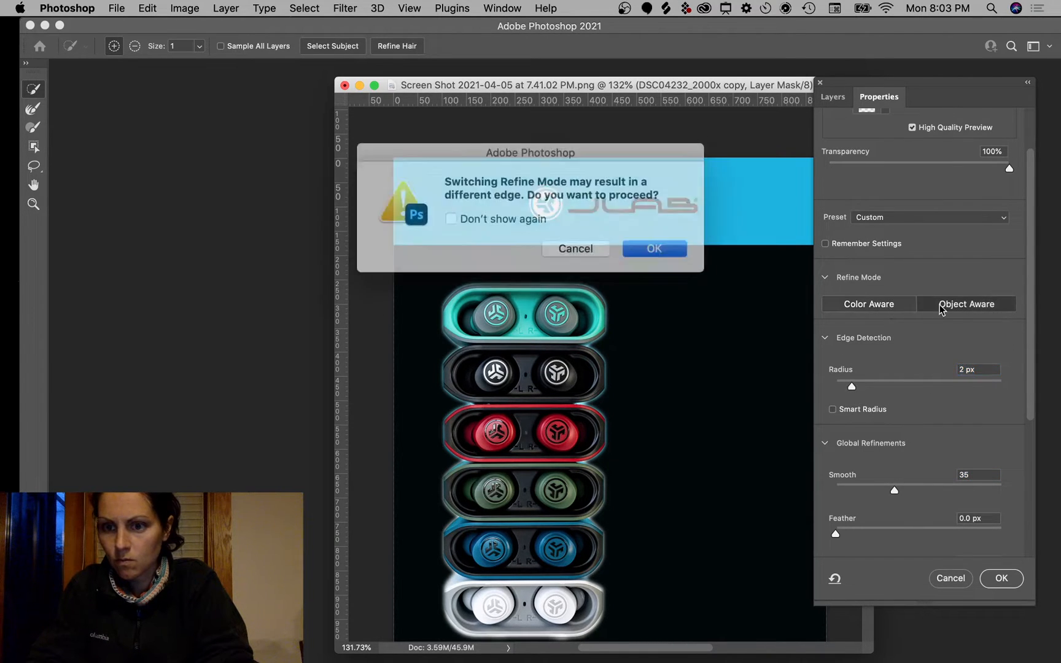
left_click(573, 243)
scroll(938, 258, "up", 3)
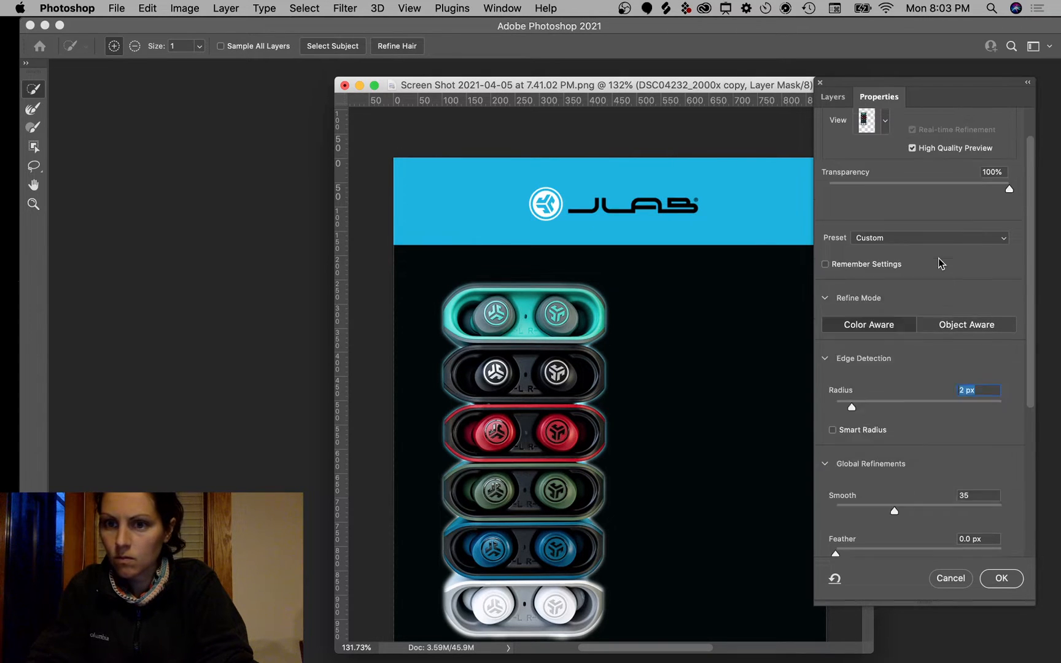
left_click_drag(1008, 232, 986, 230)
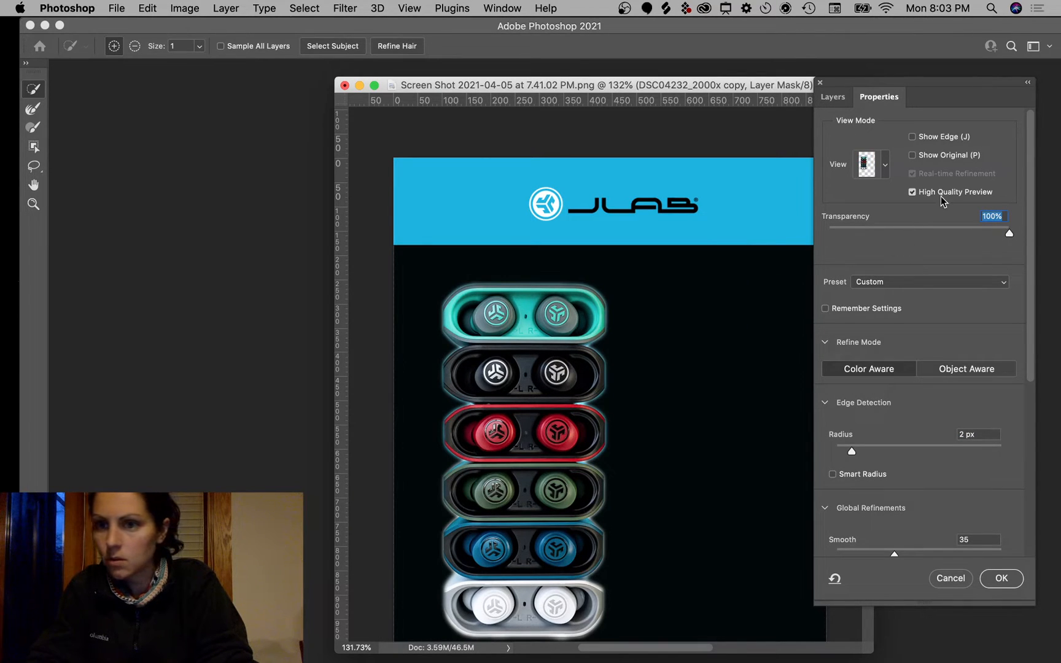
left_click(913, 137)
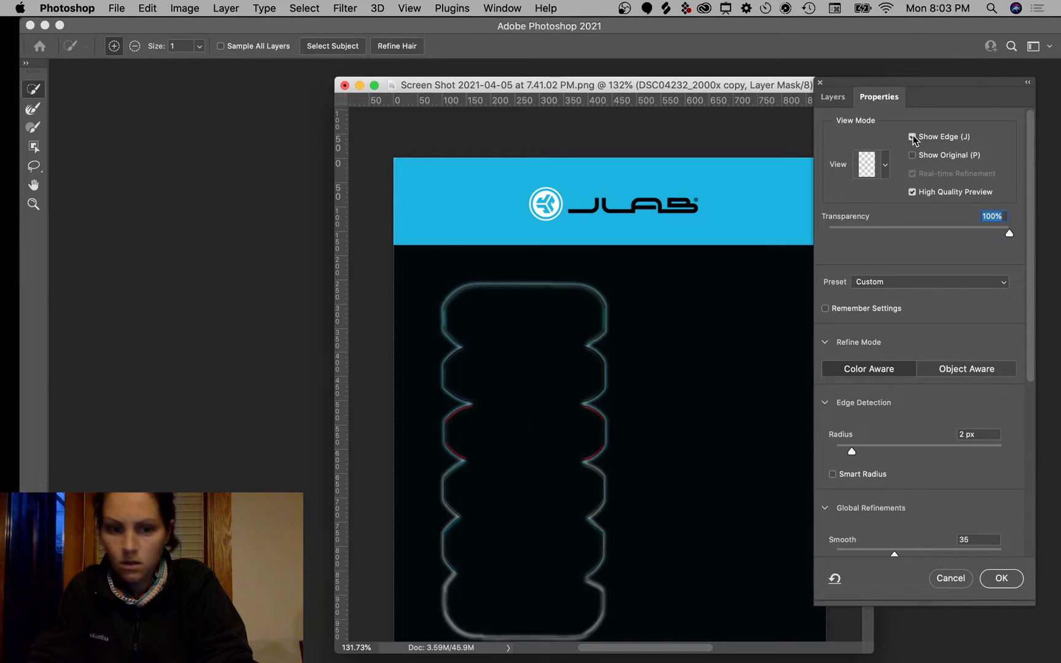
left_click(913, 136)
left_click(912, 155)
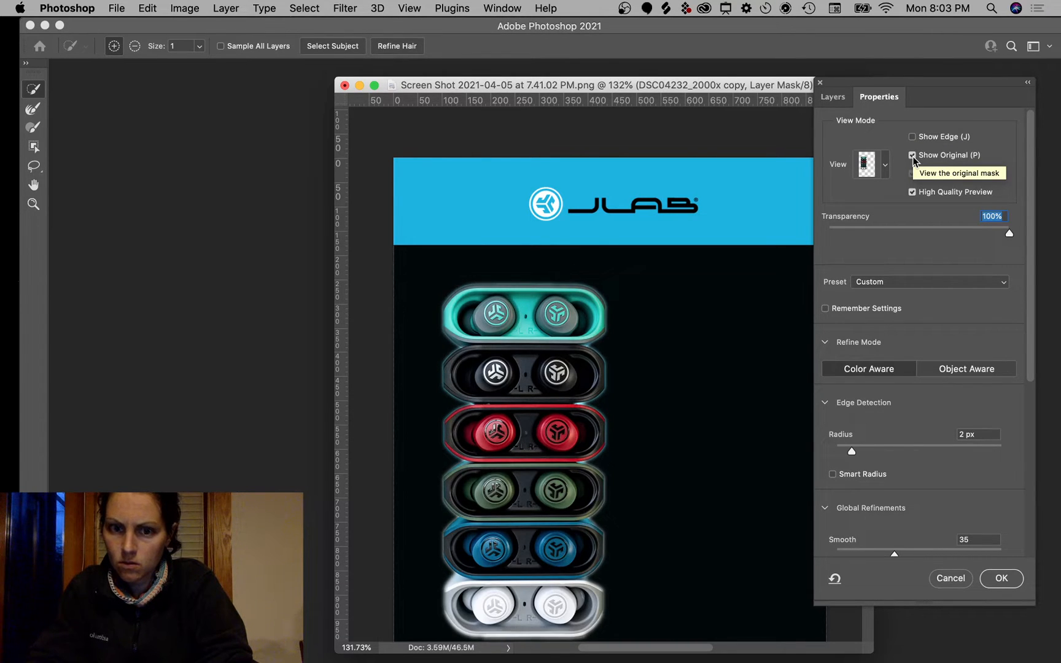
left_click(912, 156)
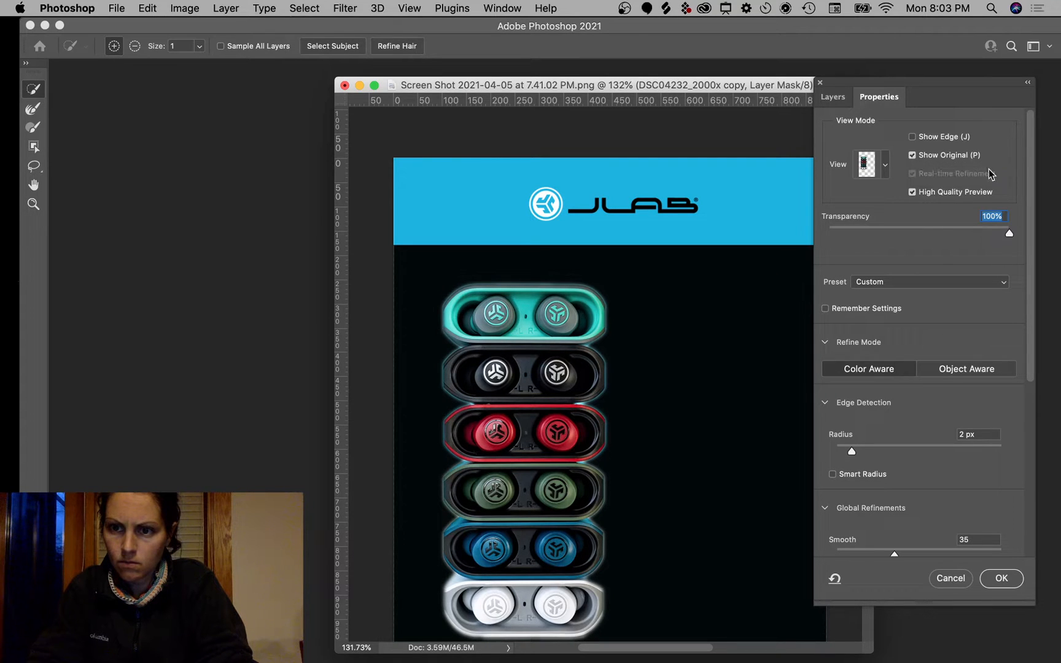
scroll(926, 307, "down", 10)
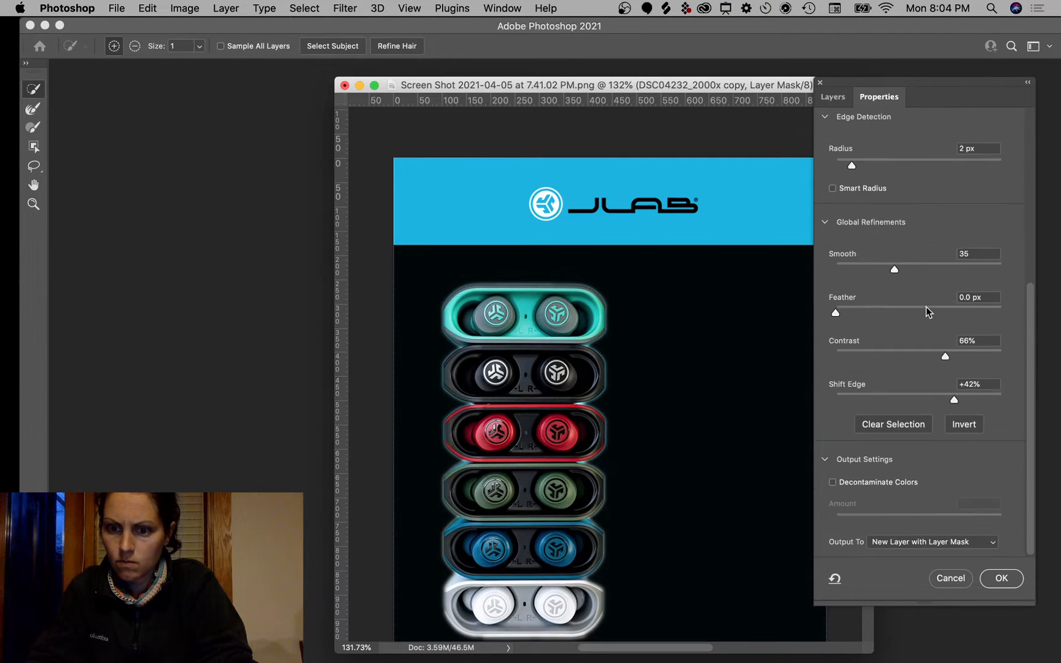
Step: Shift the mask edge to -23% and output to a new layer with layer mask
left_click_drag(955, 400, 900, 399)
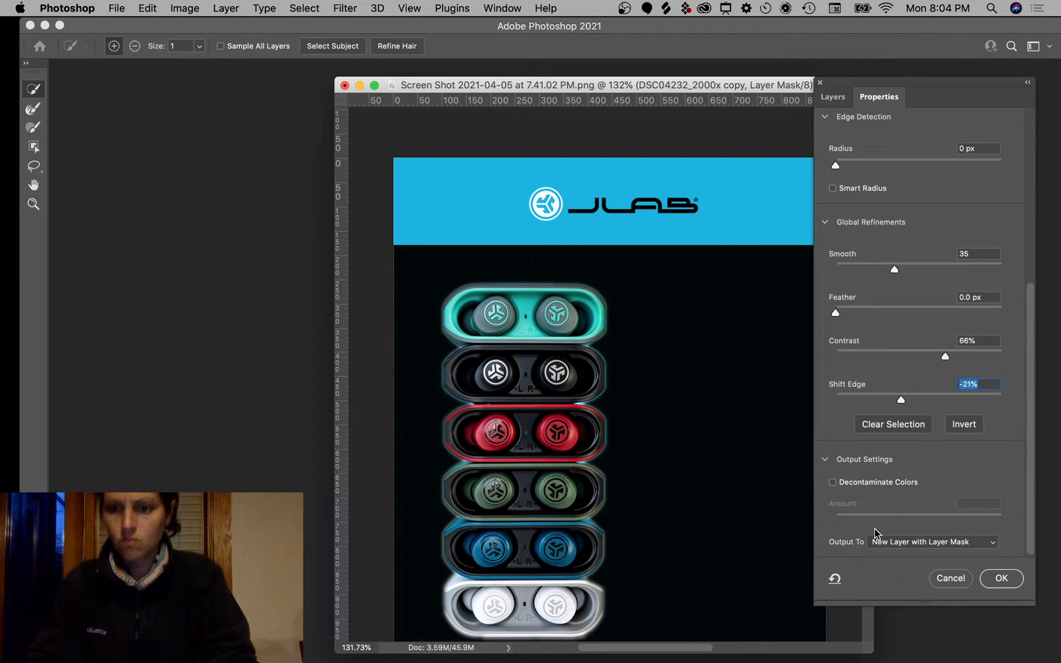
left_click(879, 544)
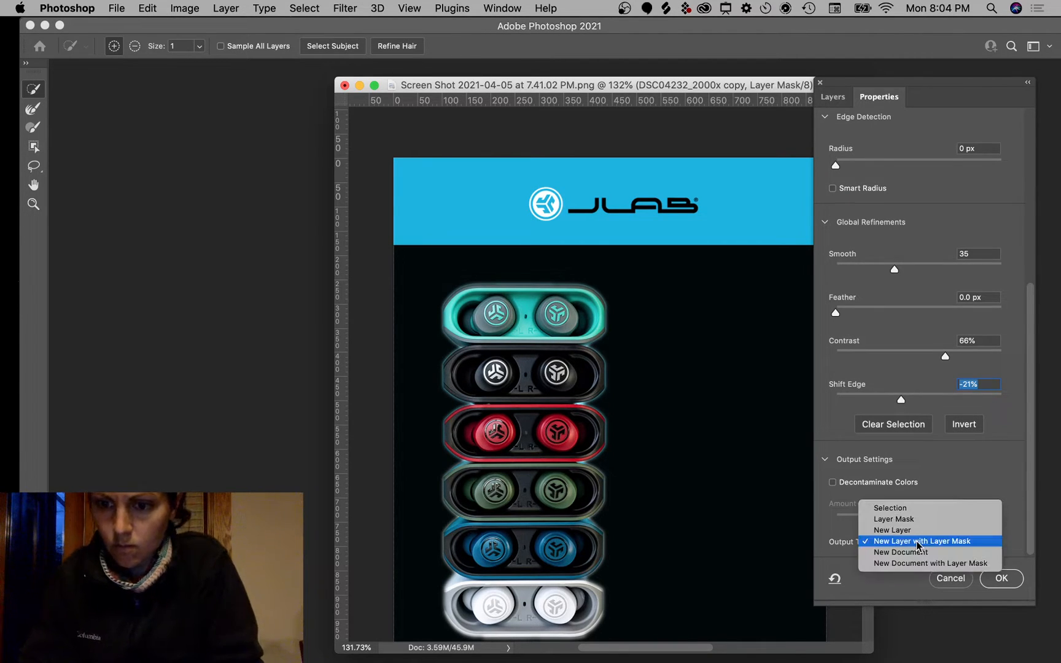
left_click(936, 455)
scroll(930, 430, "up", 5)
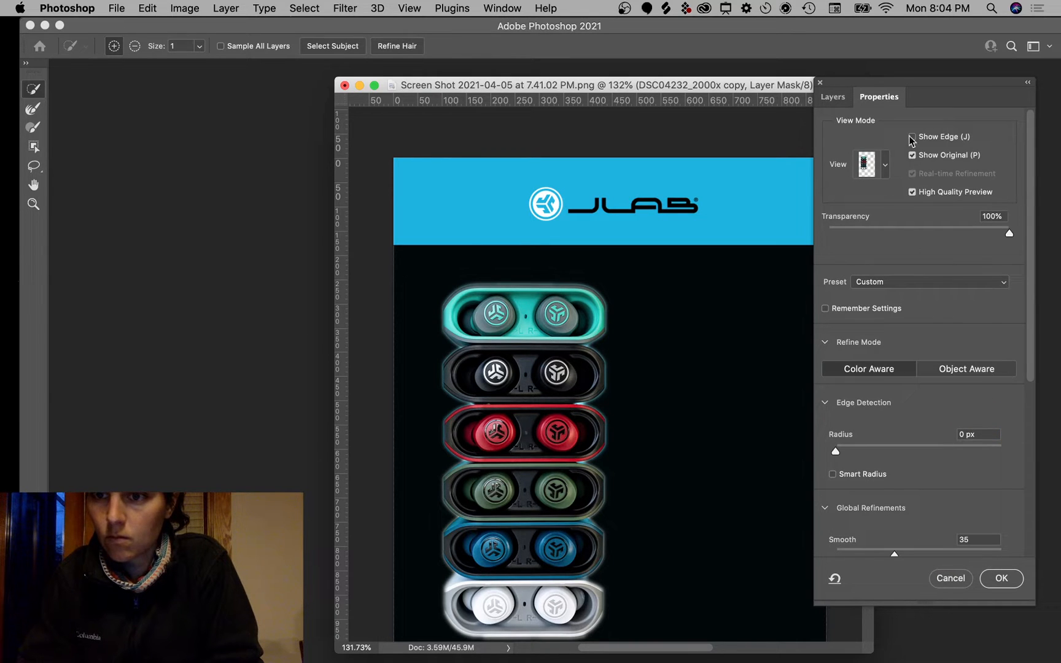
left_click(911, 156)
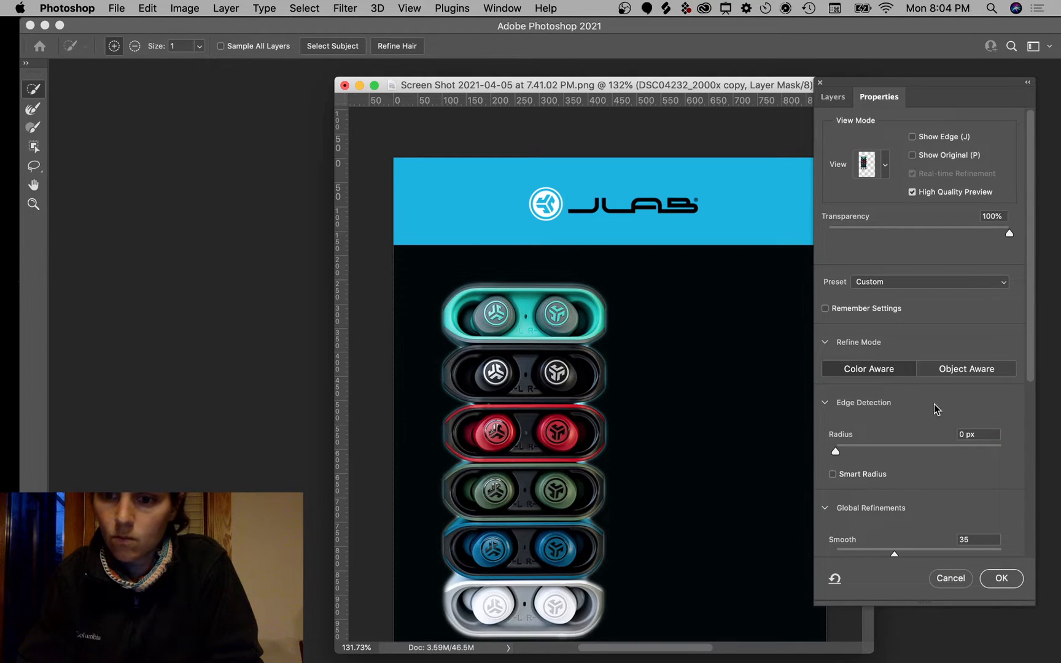
scroll(911, 344, "down", 5)
Step: Raise edge contrast to 69% and reduce the feather to about 2.8 px
left_click_drag(908, 361, 950, 359)
left_click_drag(835, 312, 917, 314)
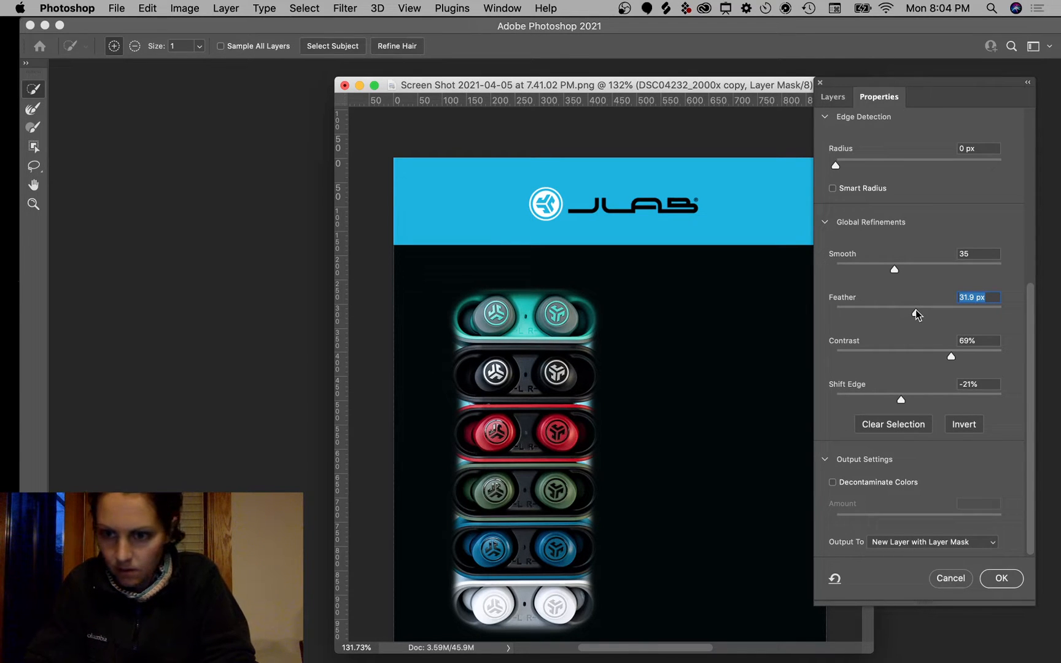
left_click_drag(917, 314, 890, 314)
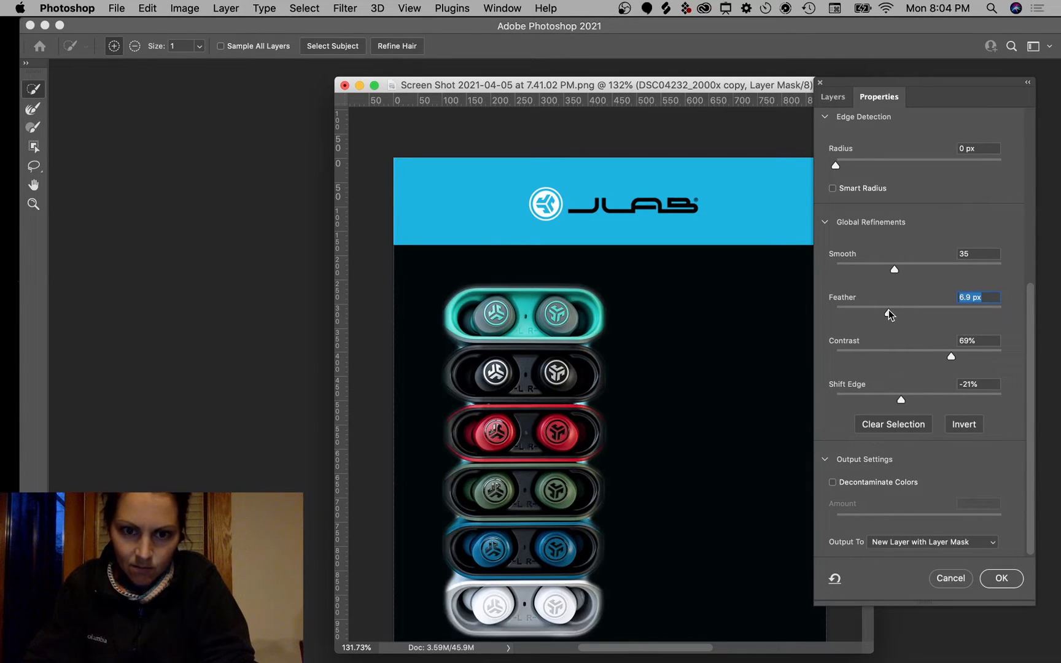
left_click_drag(890, 314, 862, 314)
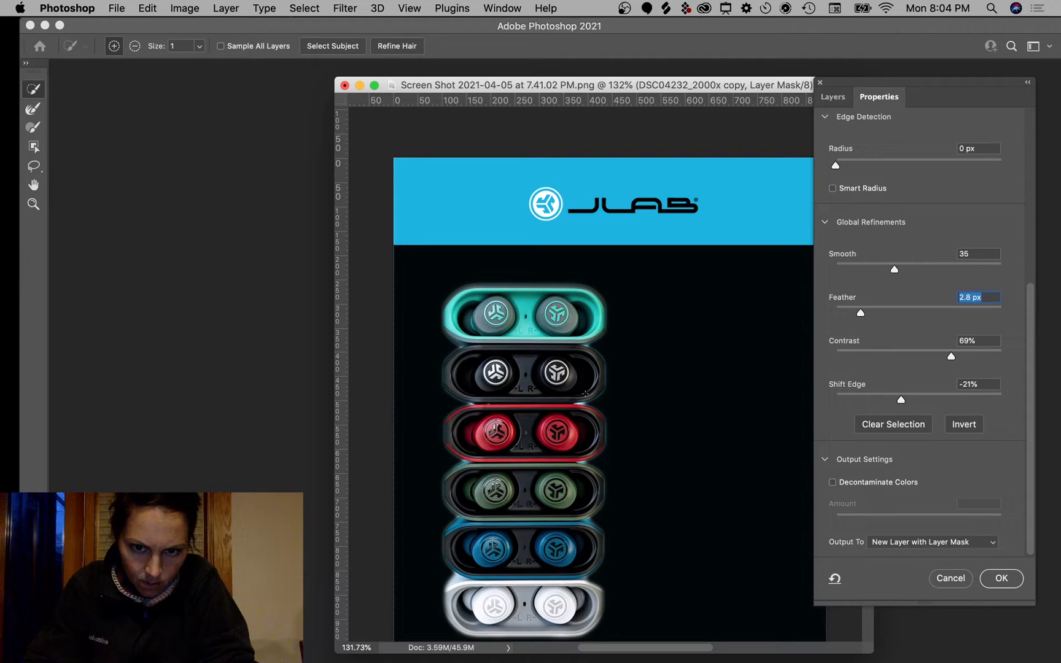
left_click_drag(590, 396, 582, 393)
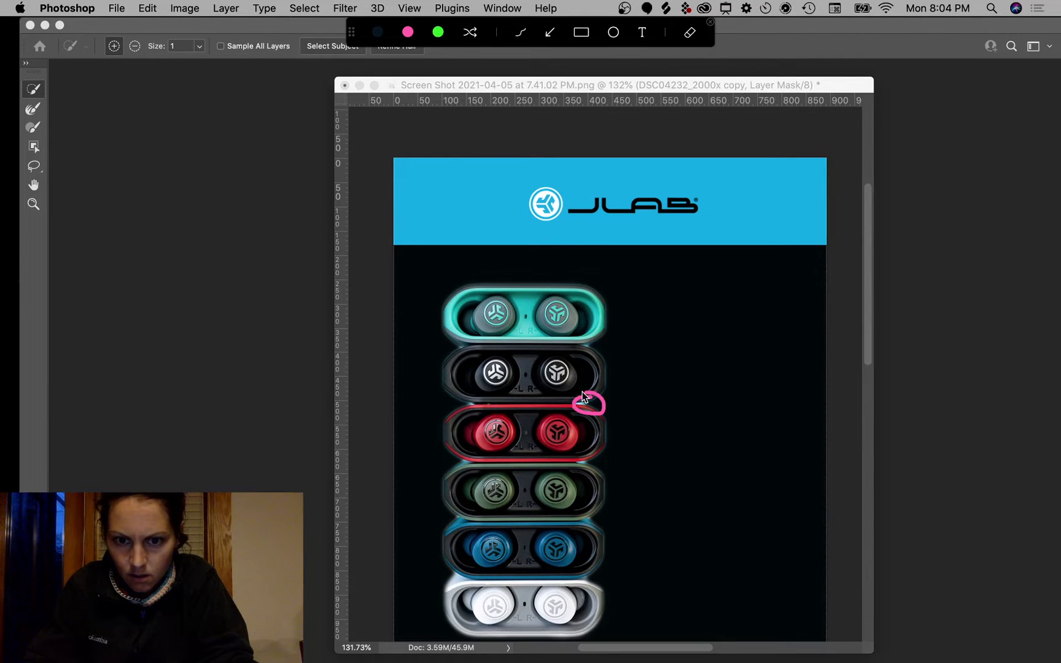
key("Escape")
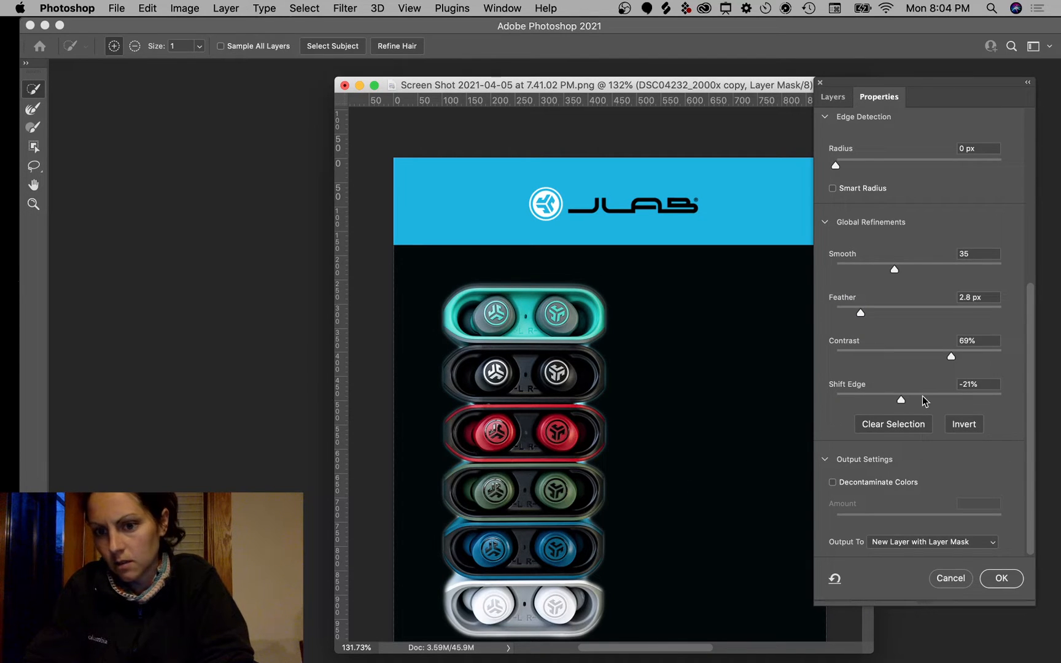
Step: Set Shift Edge to -29%, Contrast to 29% and Smooth to 0
left_click_drag(900, 399, 864, 401)
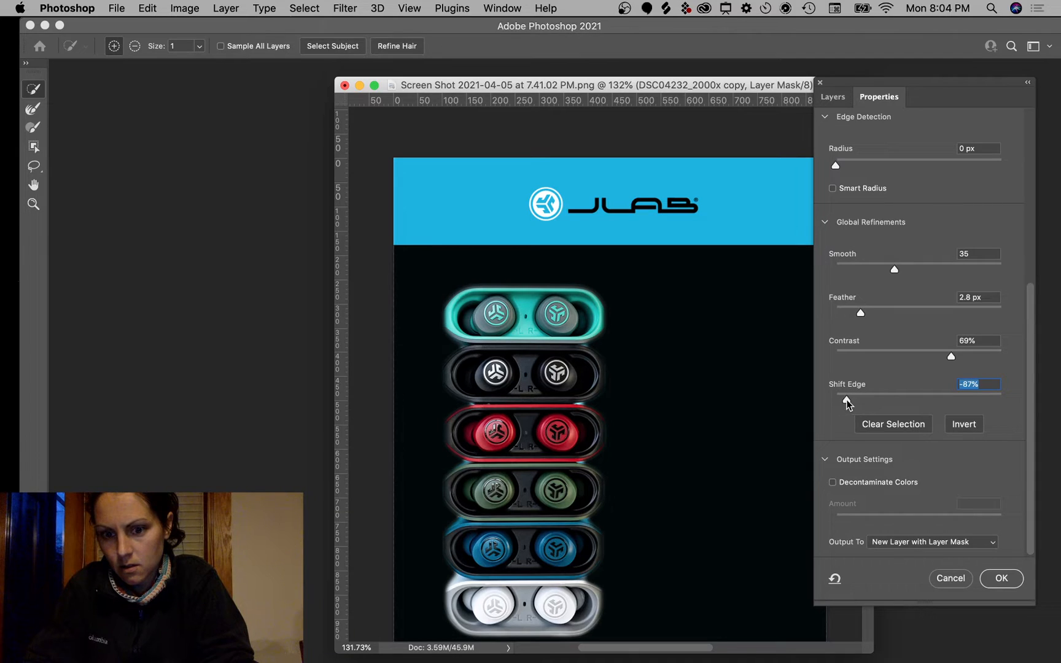
left_click_drag(847, 403, 882, 403)
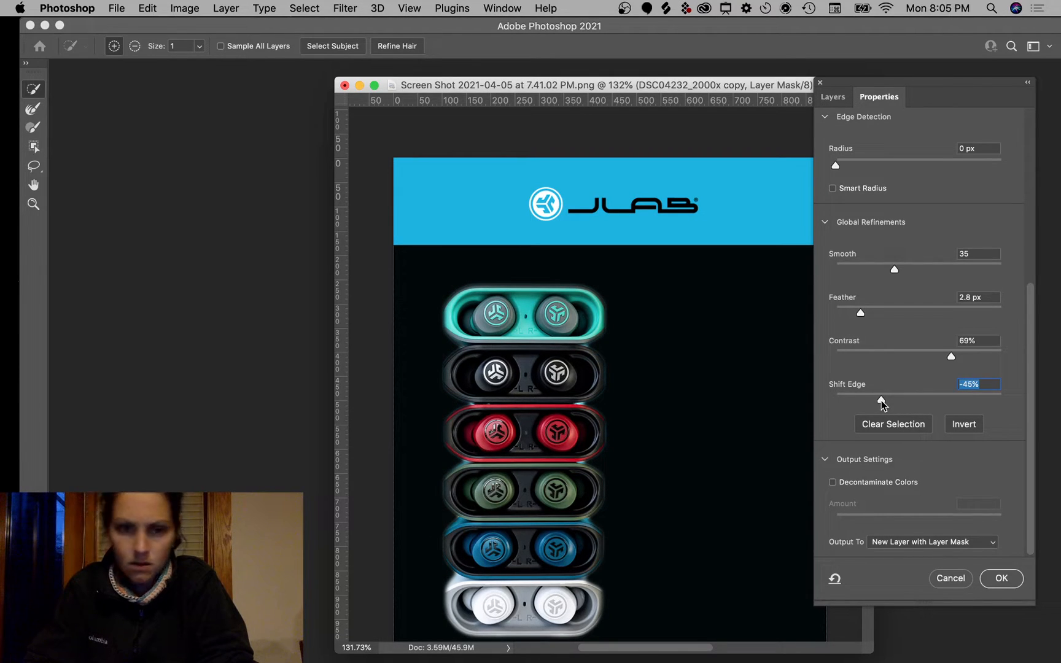
left_click_drag(881, 401, 893, 400)
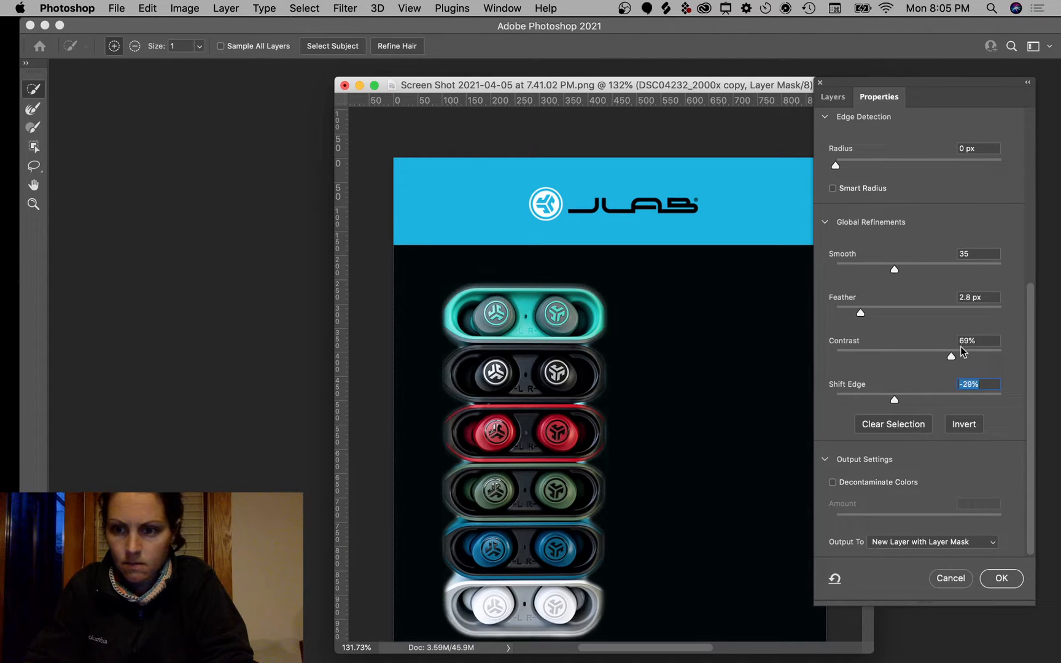
left_click_drag(950, 356, 885, 360)
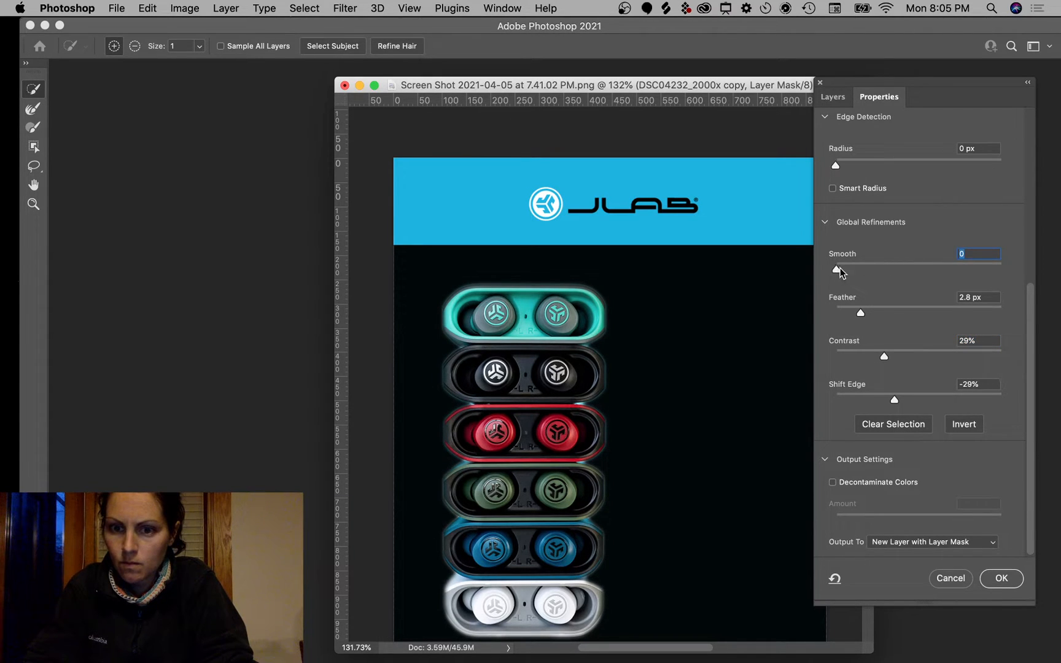
left_click_drag(836, 270, 824, 291)
Step: Apply the refinement as the new DSC04232_2000x copy 2 masked layer
scroll(912, 217, "up", 5)
scroll(894, 260, "up", 5)
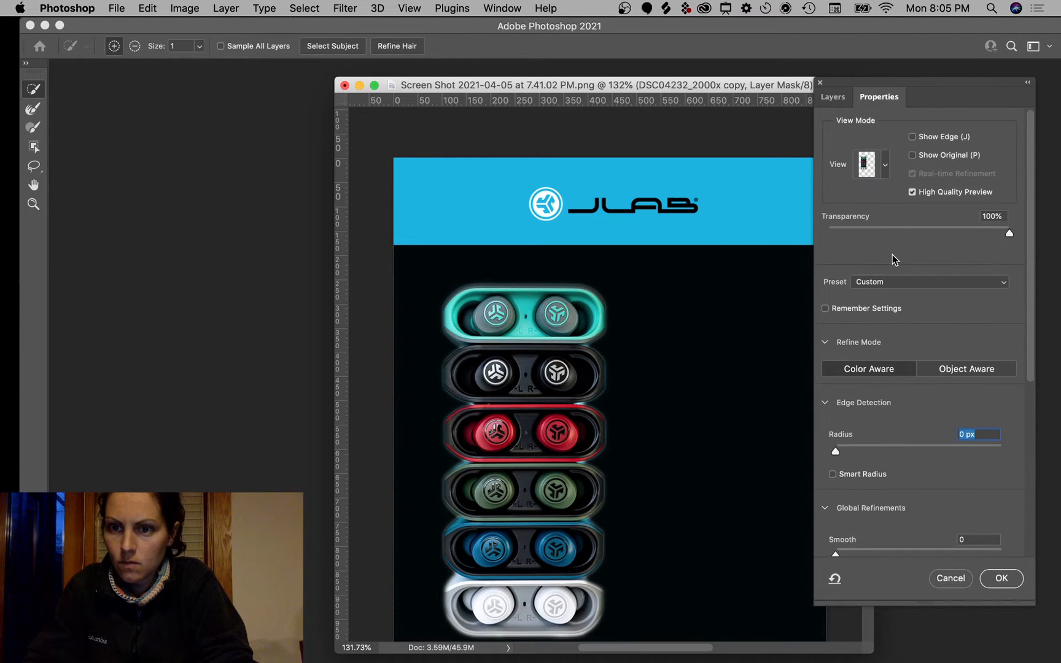
scroll(927, 283, "down", 8)
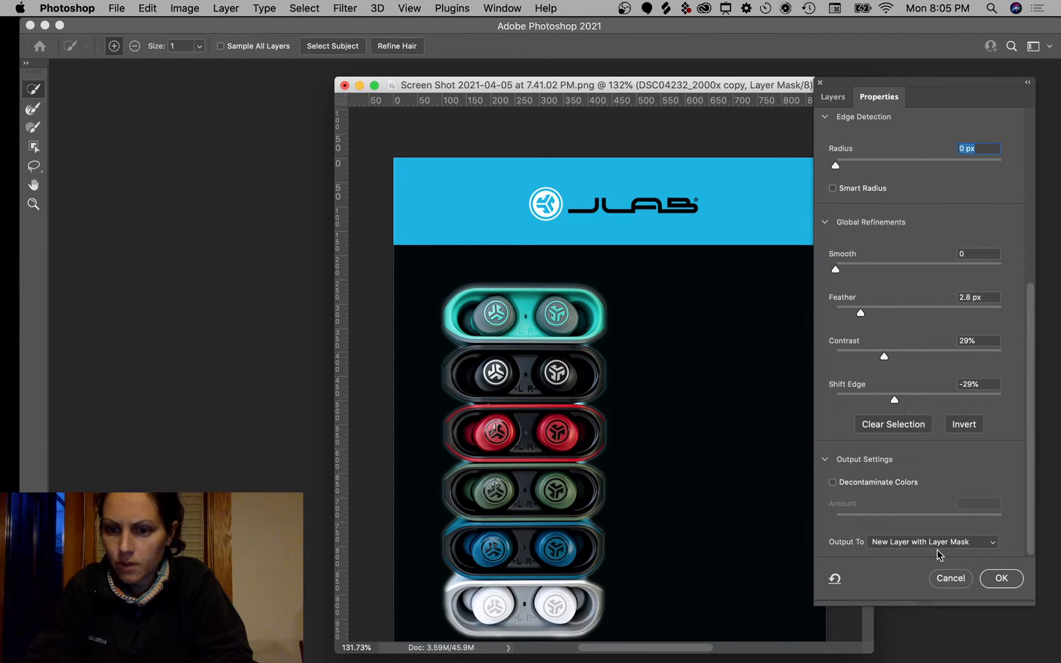
left_click(1001, 577)
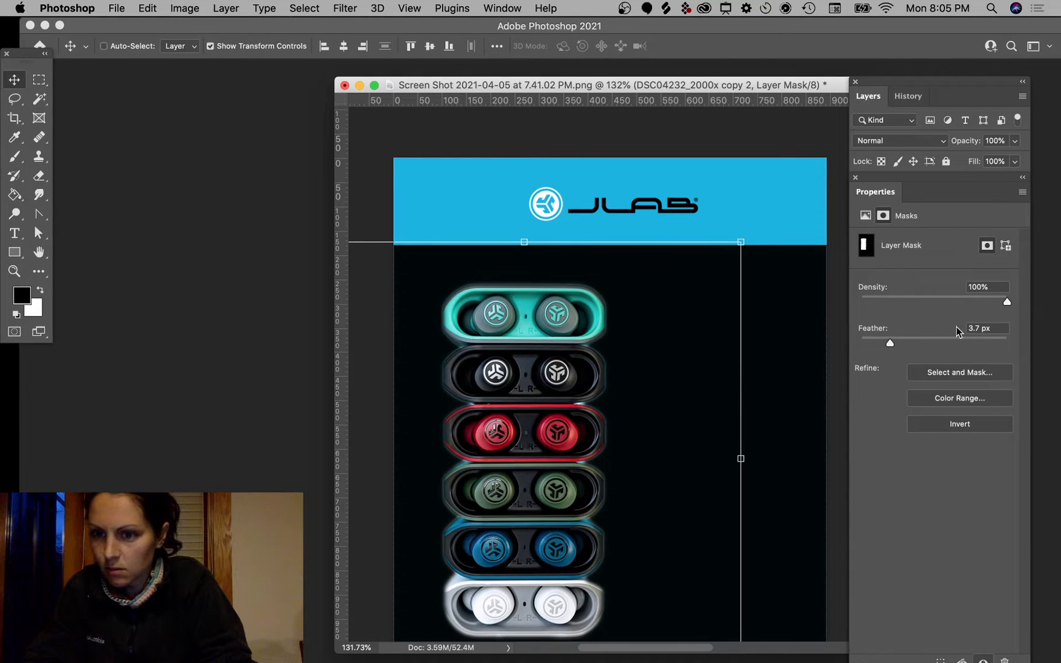
Step: Lower the mask Feather to 2.3 px and collapse Properties so the Layers list expands
mouse_move(890, 344)
left_mouse_down()
mouse_move(959, 344)
mouse_move(869, 344)
mouse_move(879, 342)
left_mouse_up()
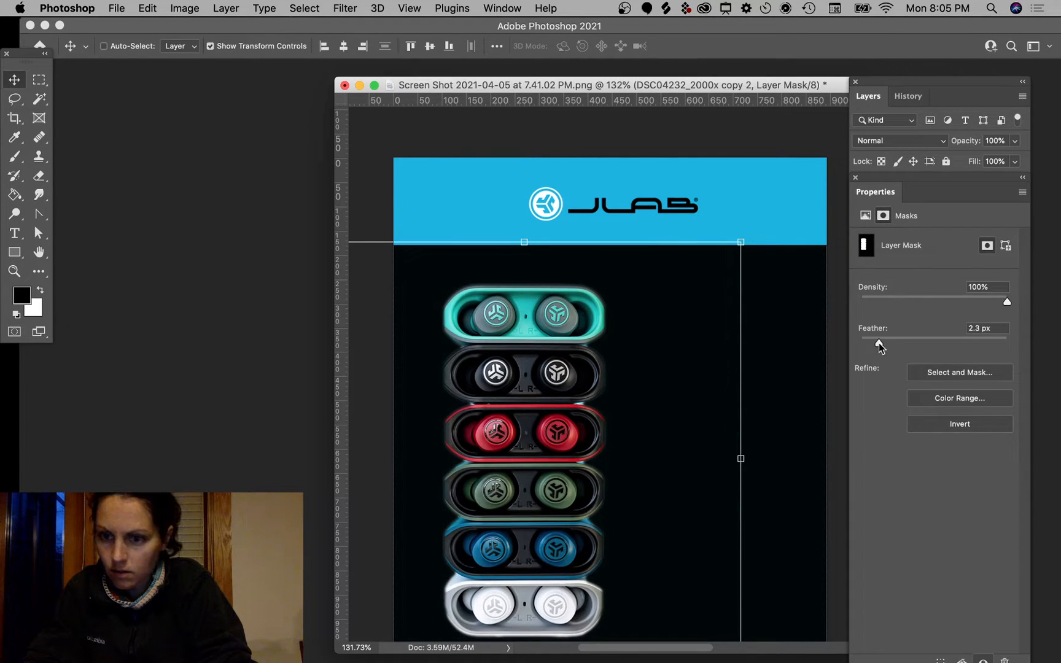
left_click_drag(889, 182, 887, 464)
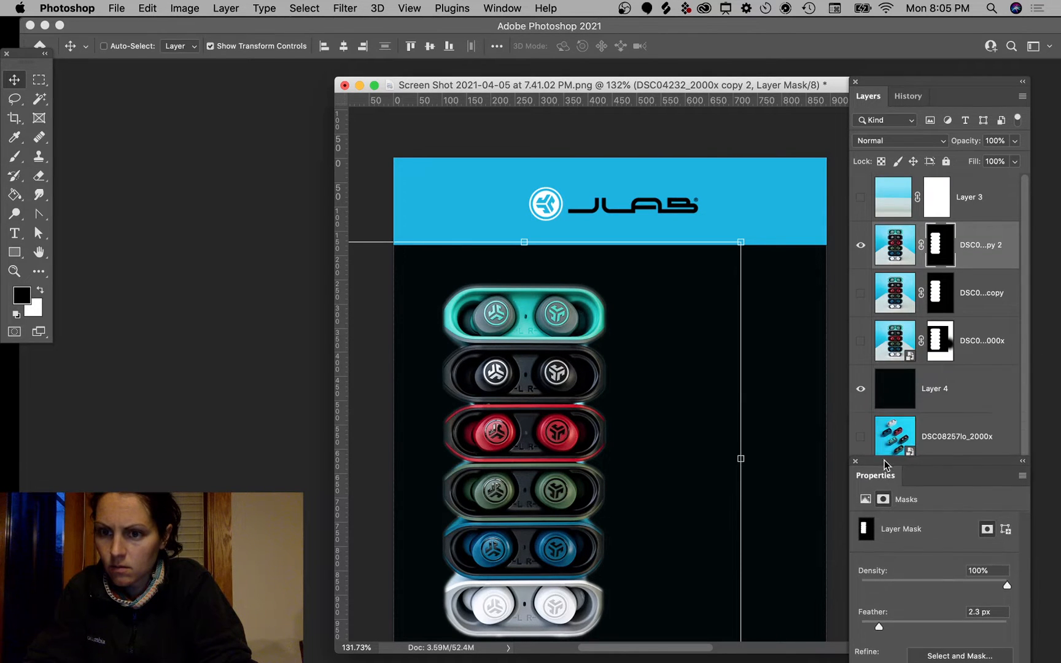
double_click(947, 240)
Step: Zoom to 400% on the cases and shift the document window further left
scroll(560, 423, "up", 6)
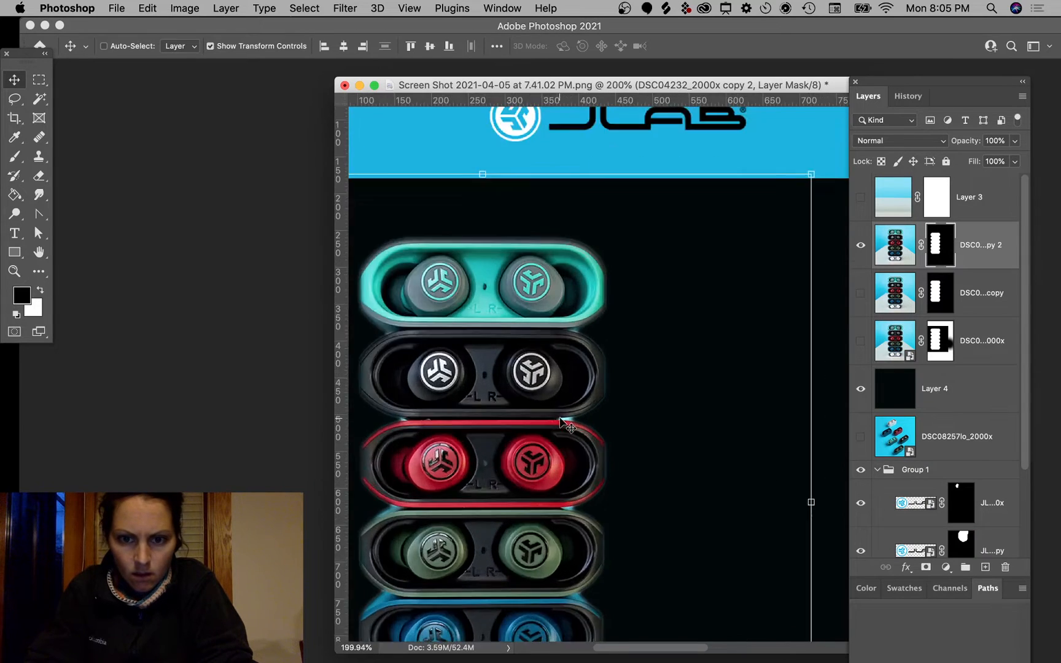
scroll(559, 422, "left", 6)
scroll(560, 423, "up", 3)
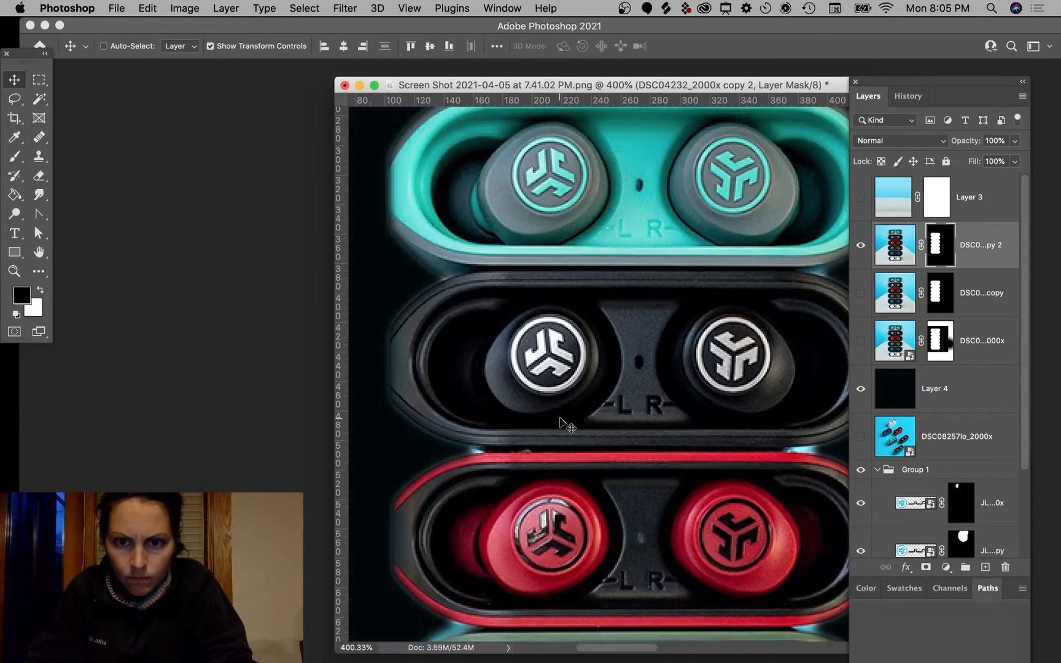
scroll(560, 422, "right", 1)
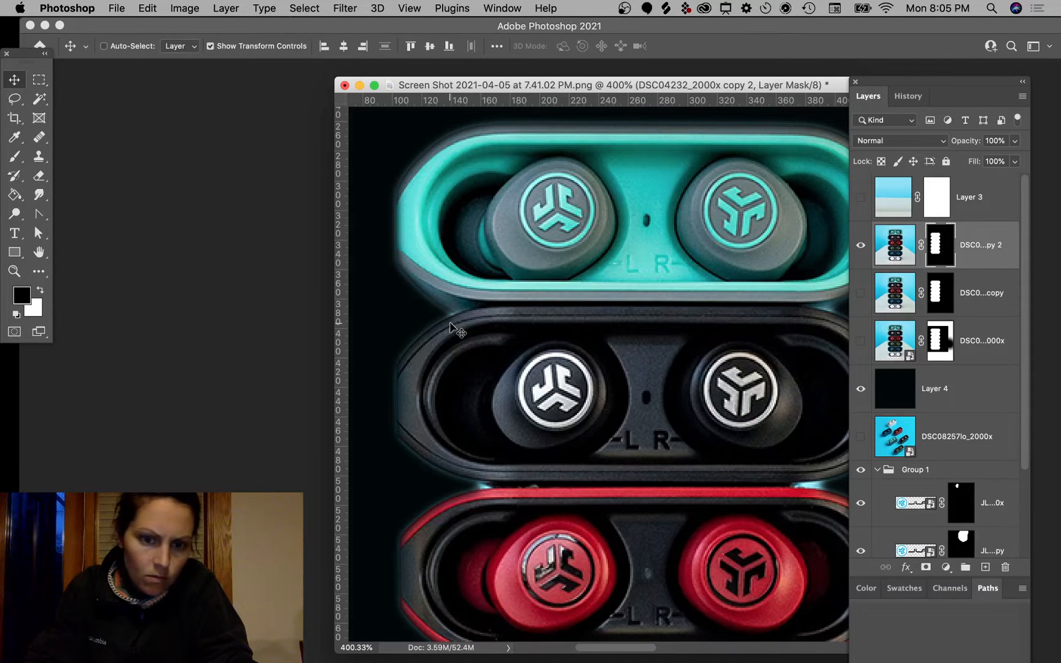
scroll(457, 331, "down", 5)
scroll(457, 332, "right", 2)
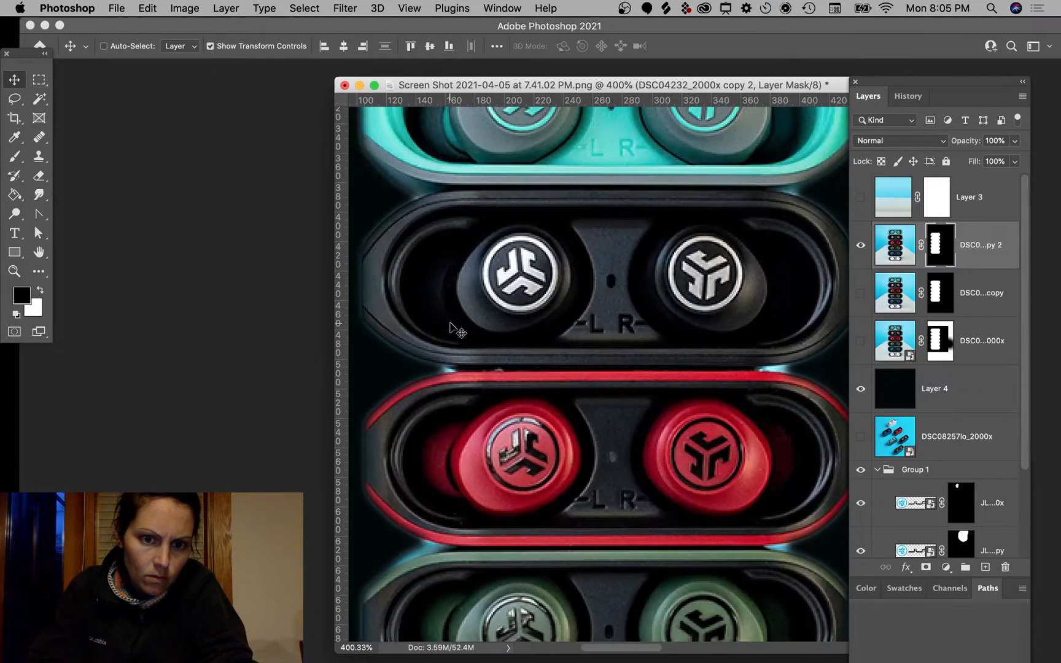
scroll(457, 331, "up", 3)
scroll(457, 332, "left", 2)
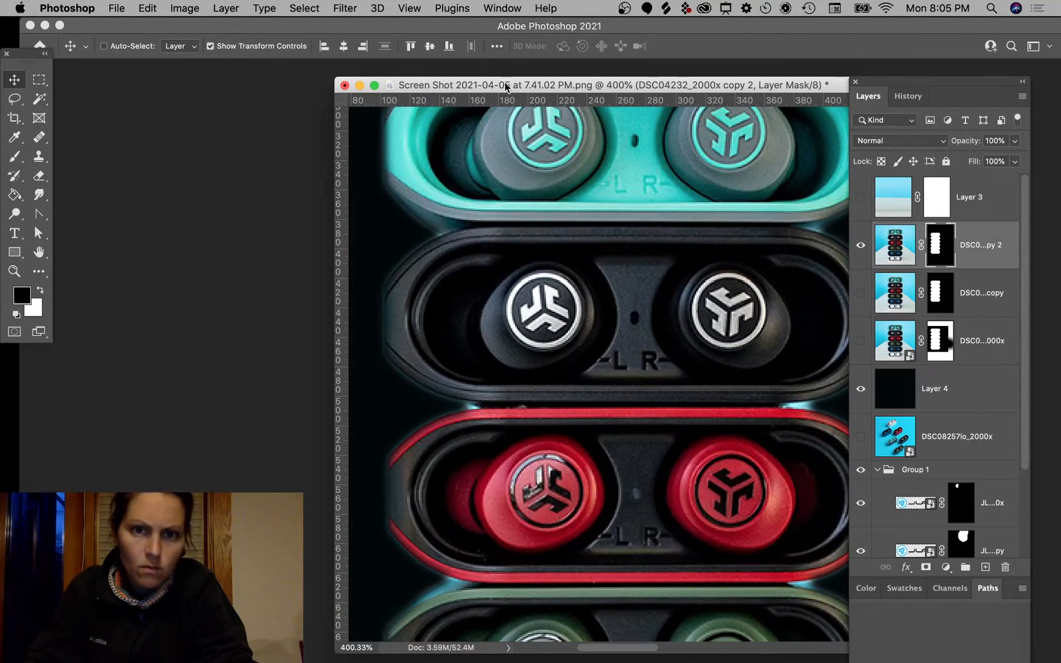
left_click_drag(505, 86, 388, 96)
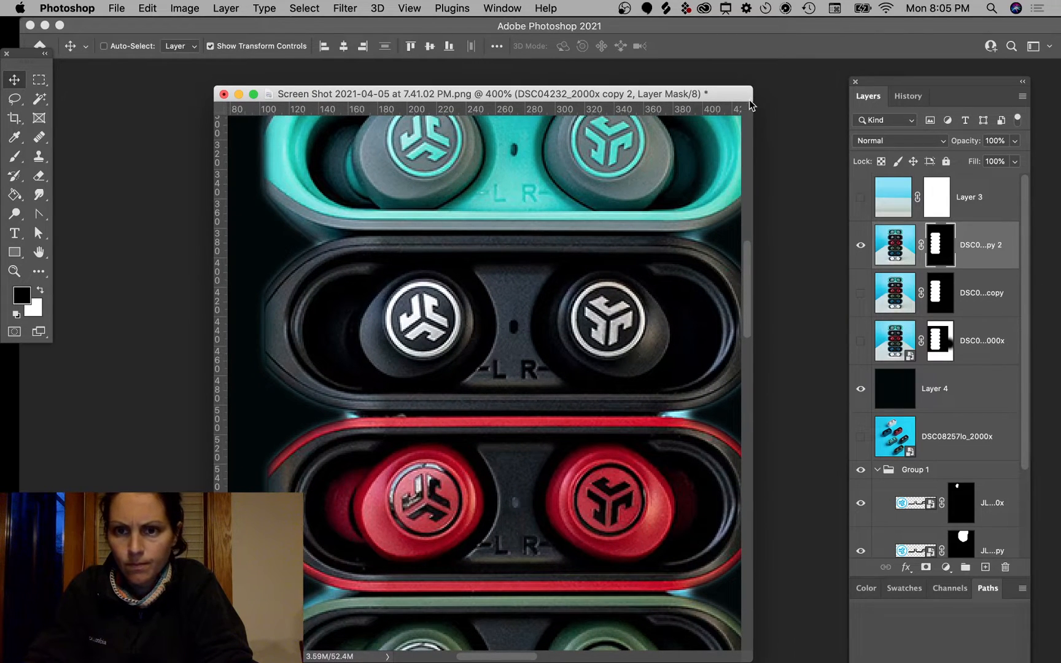
left_click_drag(748, 90, 848, 92)
scroll(644, 249, "up", 5)
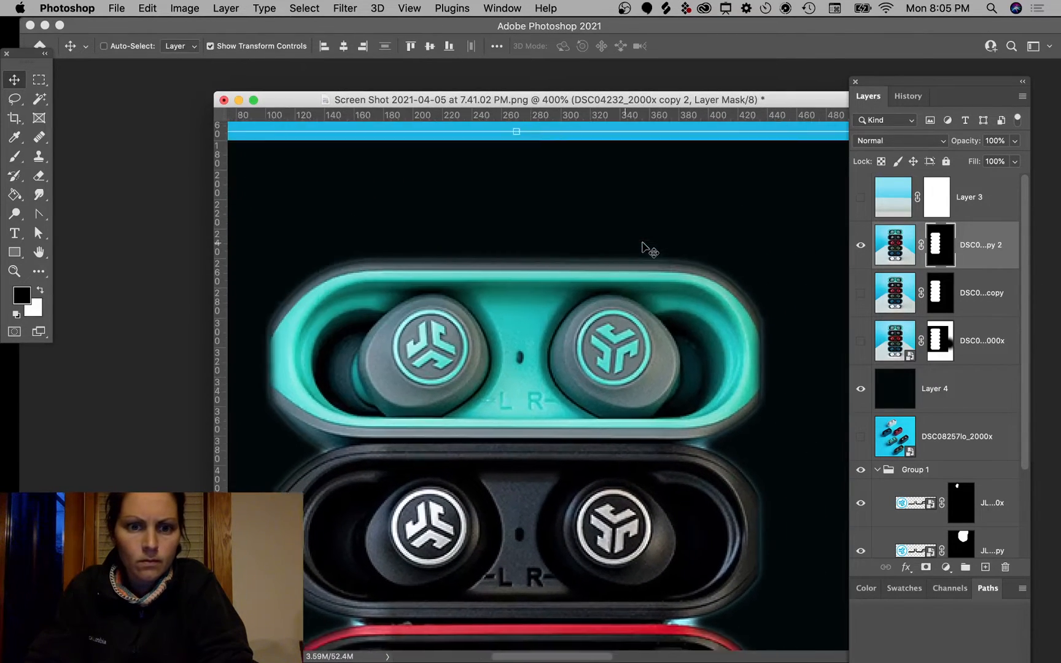
scroll(642, 242, "down", 3)
scroll(642, 243, "left", 1)
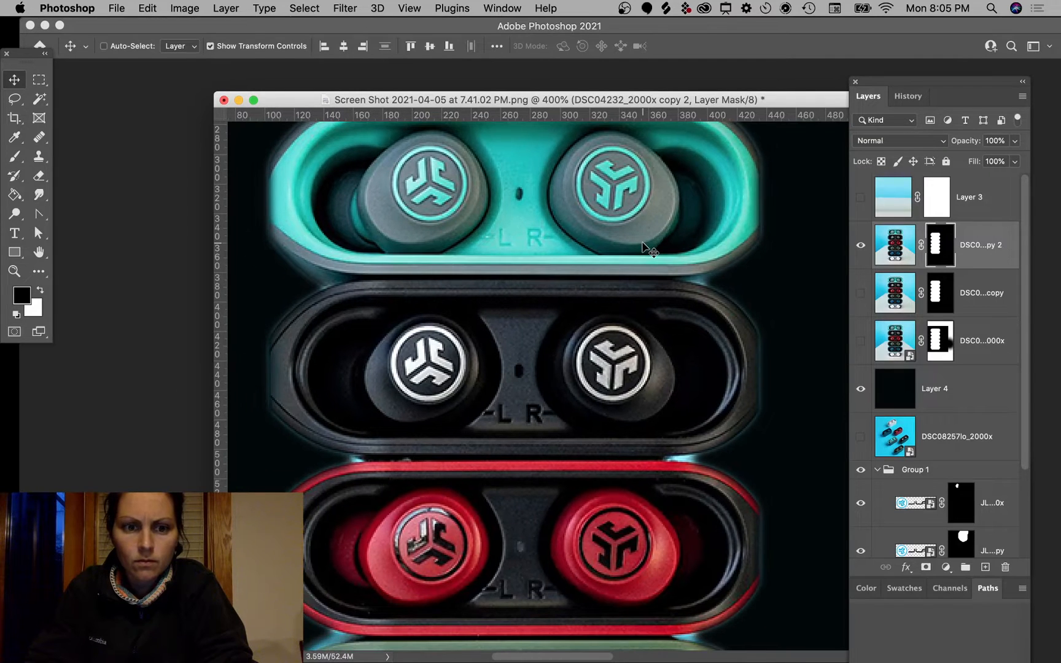
Step: Try the Lasso and Brush tools, swapping the foreground colour to white and back to black
left_click(13, 104)
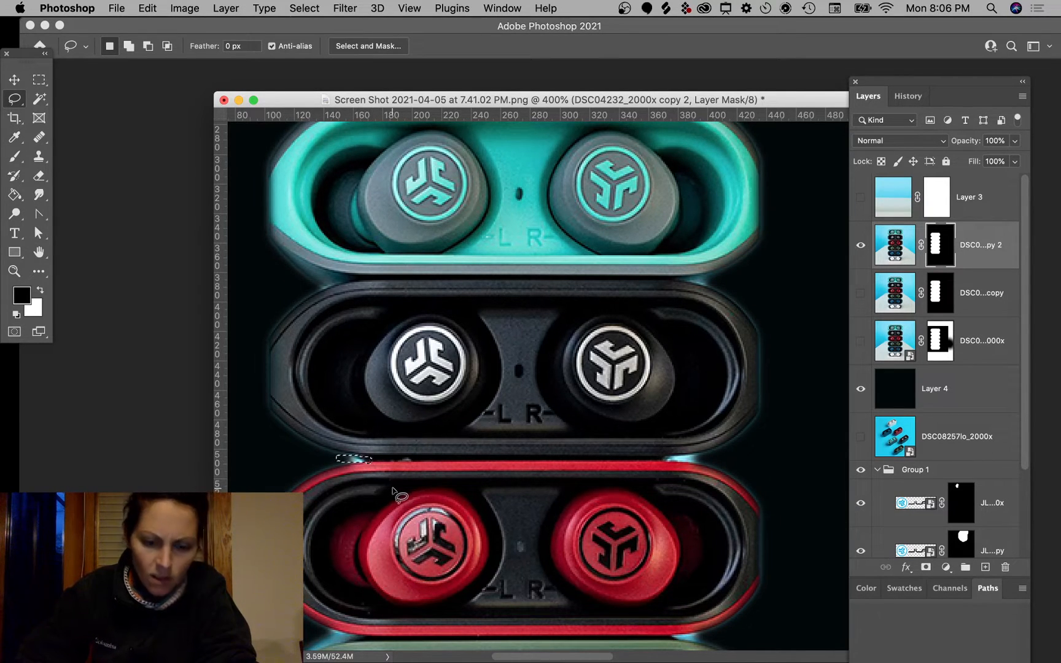
key("b")
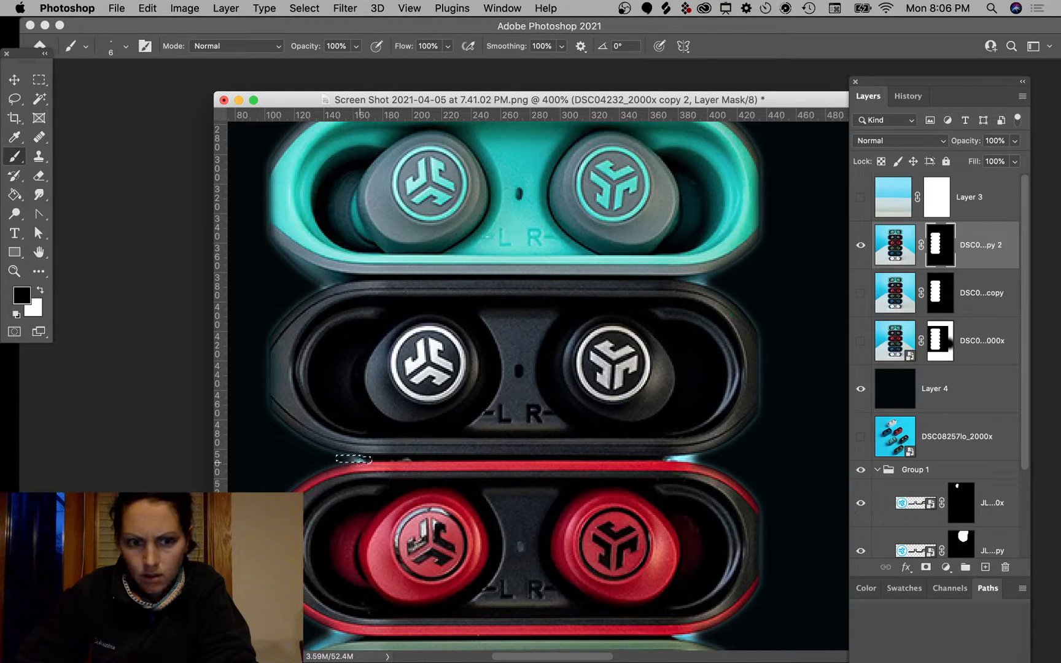
key("x")
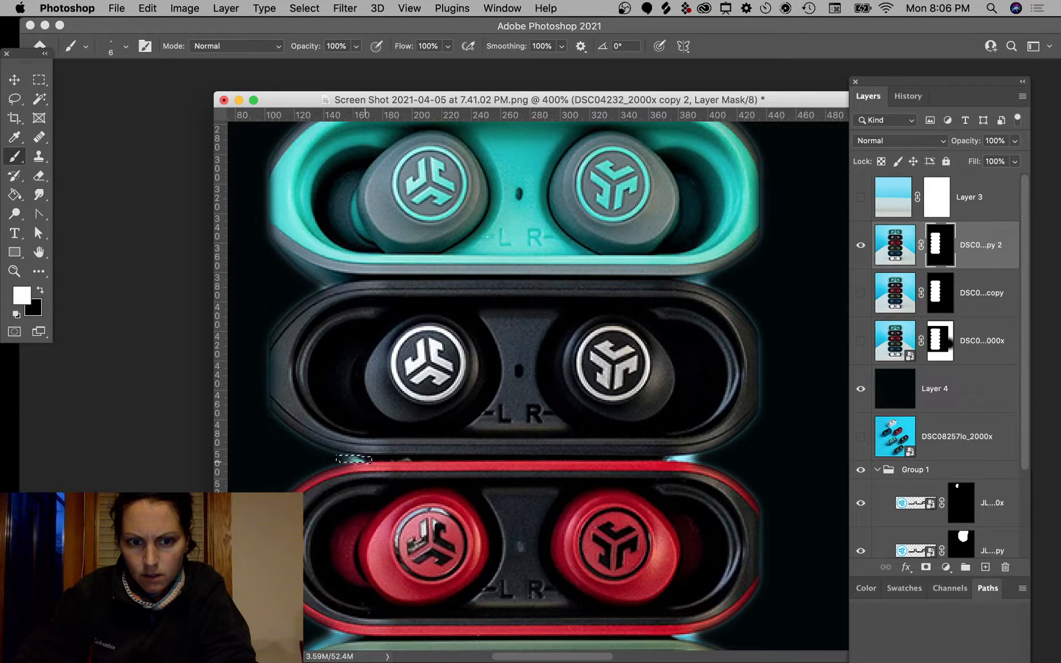
key("x")
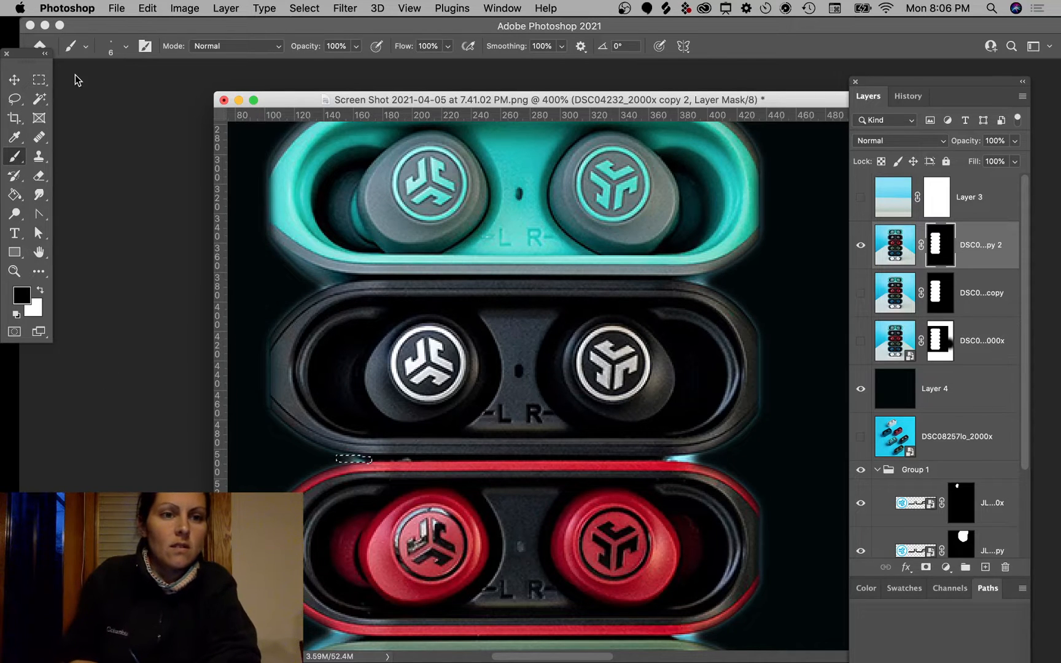
Step: With Rectangular Marquee active, stamp a merged copy of the masked earbud layer (Cmd+Opt+Shift+E)
left_click(38, 81)
left_click_drag(569, 440, 613, 327)
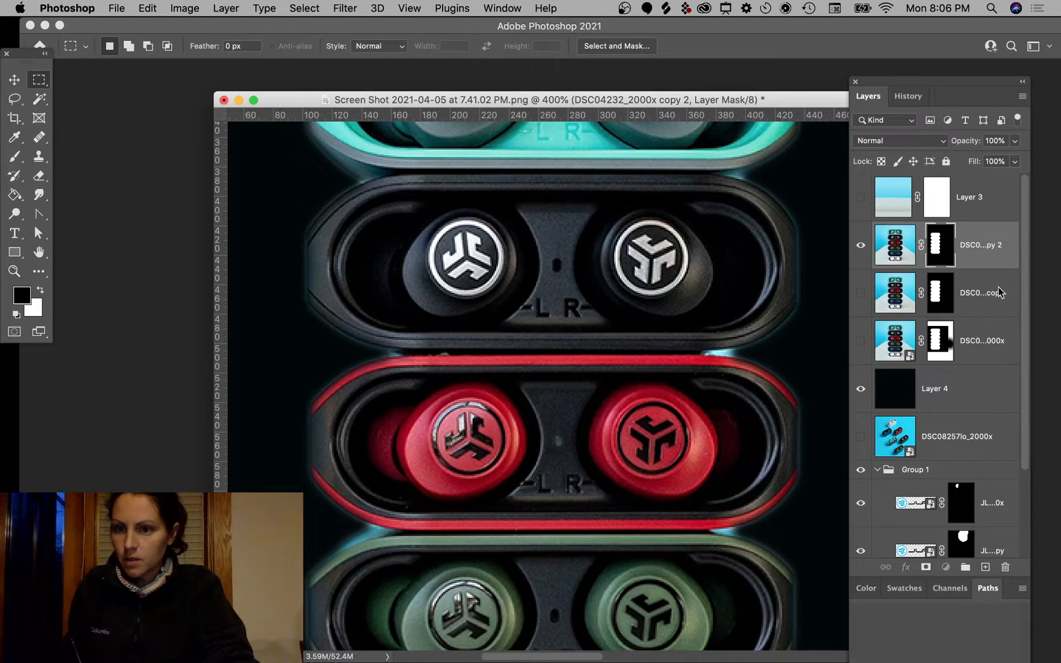
key("super+alt+e")
Step: Hide the earlier masked copy, add a white mask to the merged layer, and switch to the Brush
left_click(860, 294)
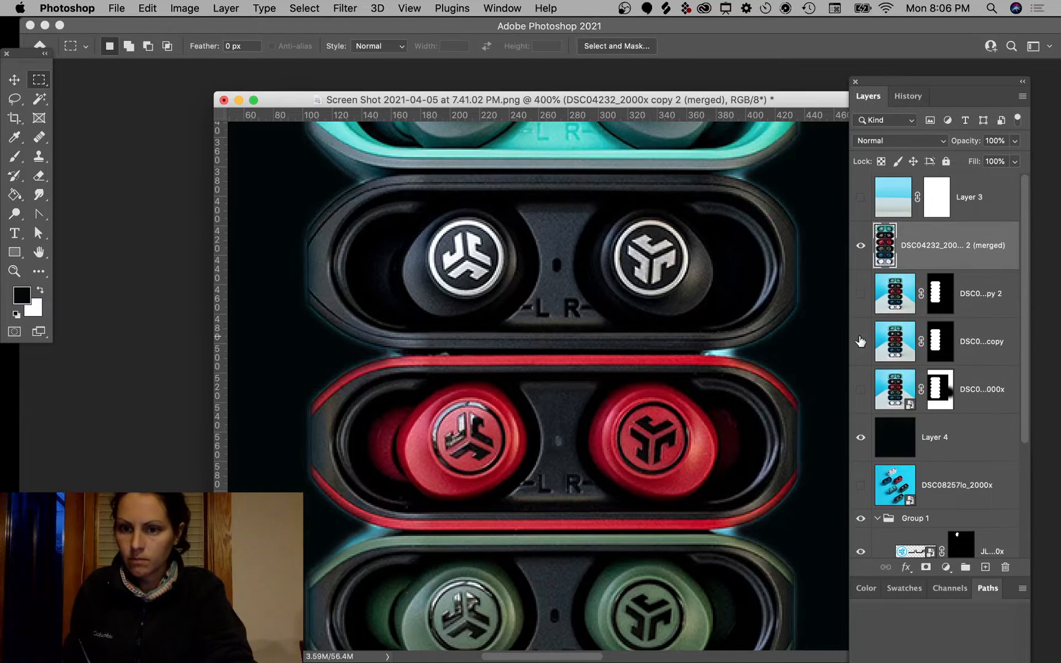
scroll(764, 438, "down", 3)
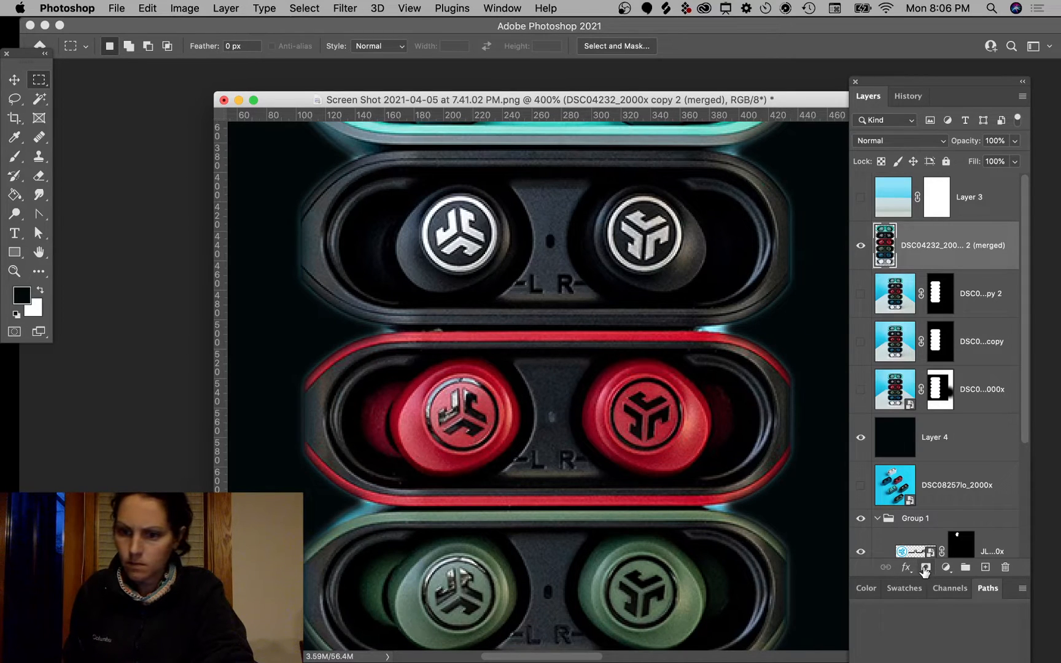
left_click(925, 567)
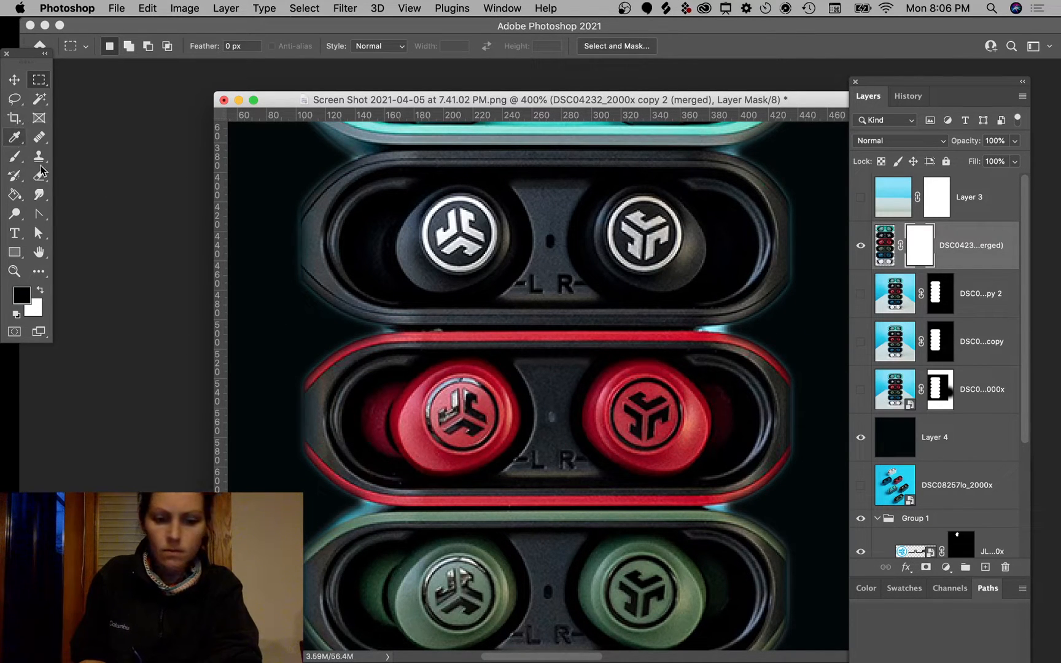
key("b")
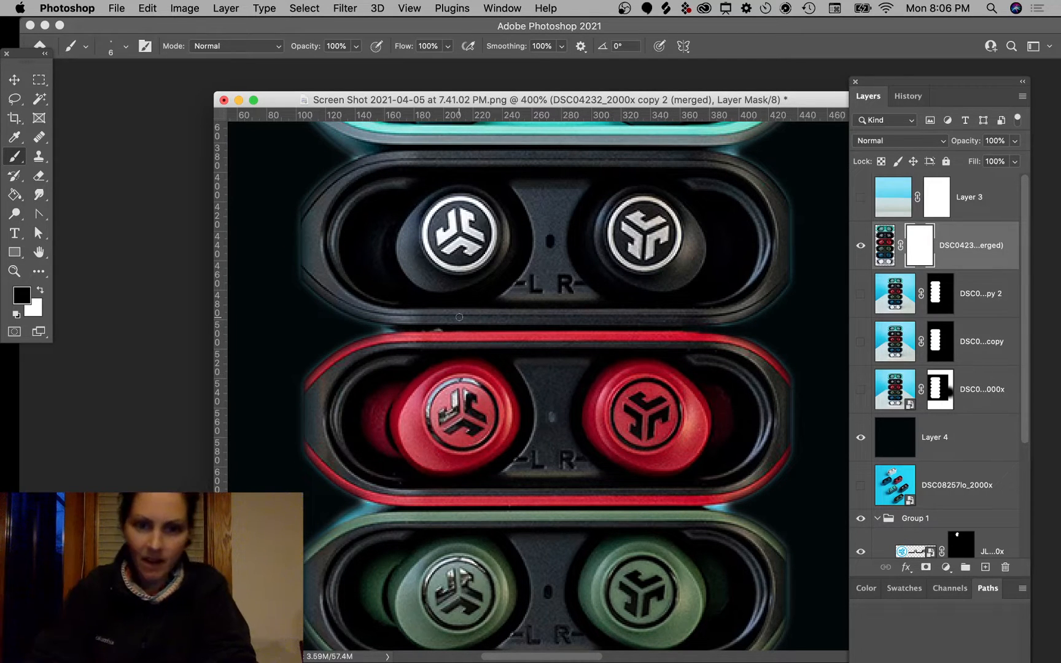
Step: Paint black on the mask over the teal residue between the black and red cases and under the red case
scroll(376, 343, "up", 6)
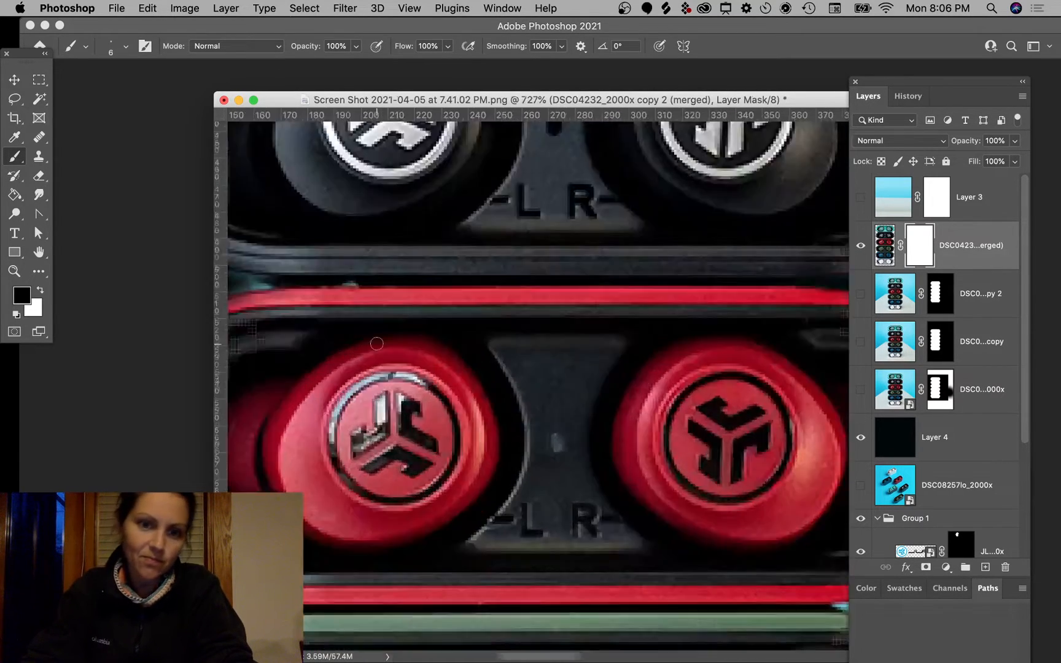
scroll(377, 343, "down", 3)
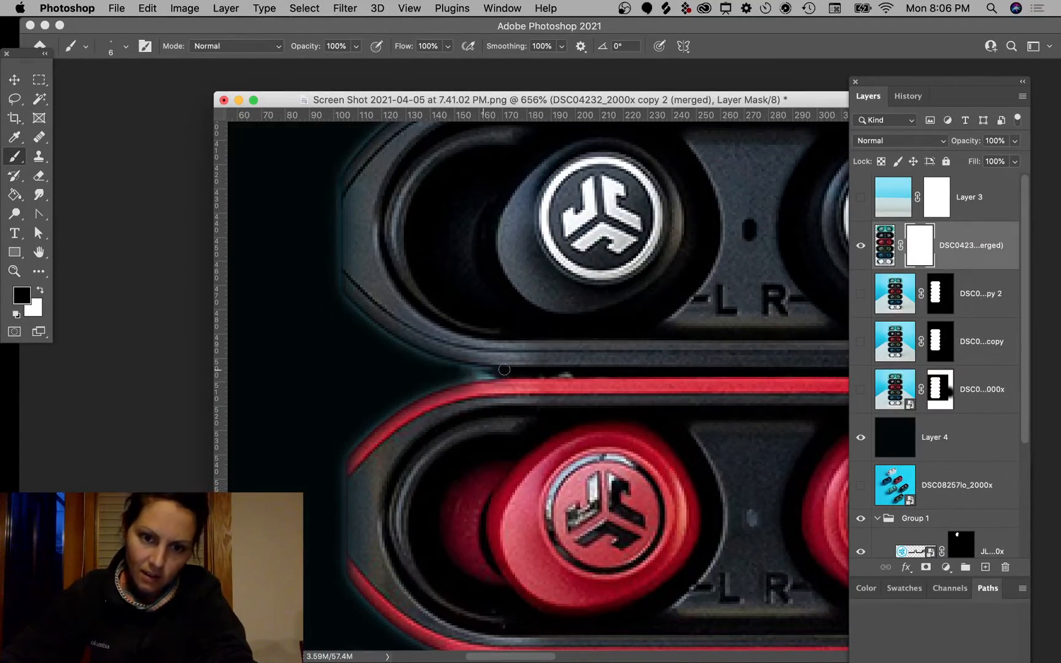
left_click_drag(504, 369, 555, 376)
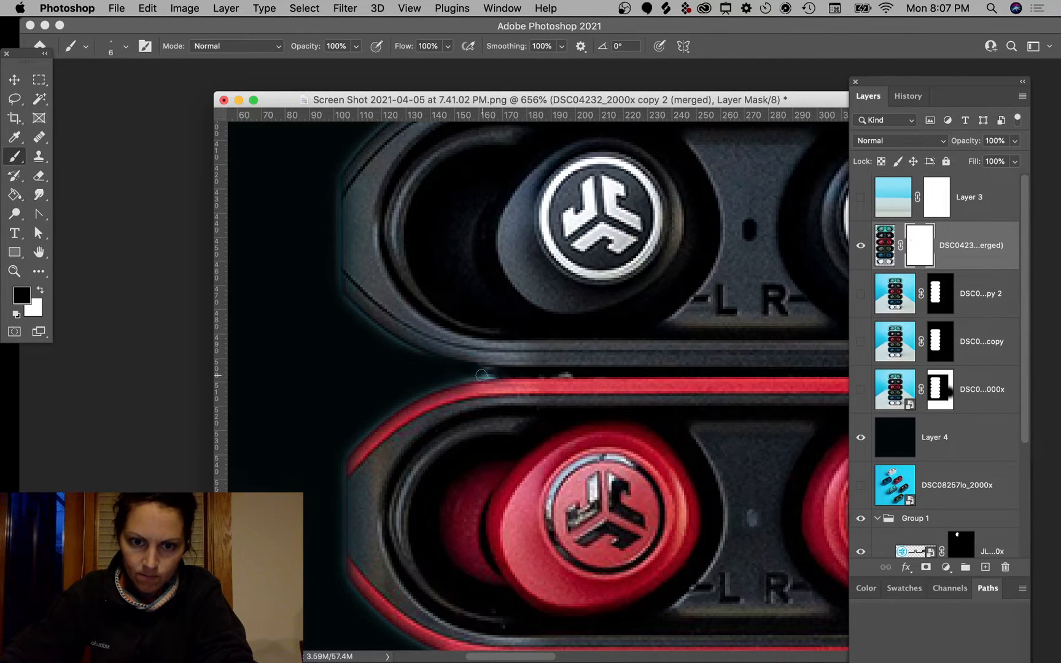
left_click_drag(510, 374, 530, 374)
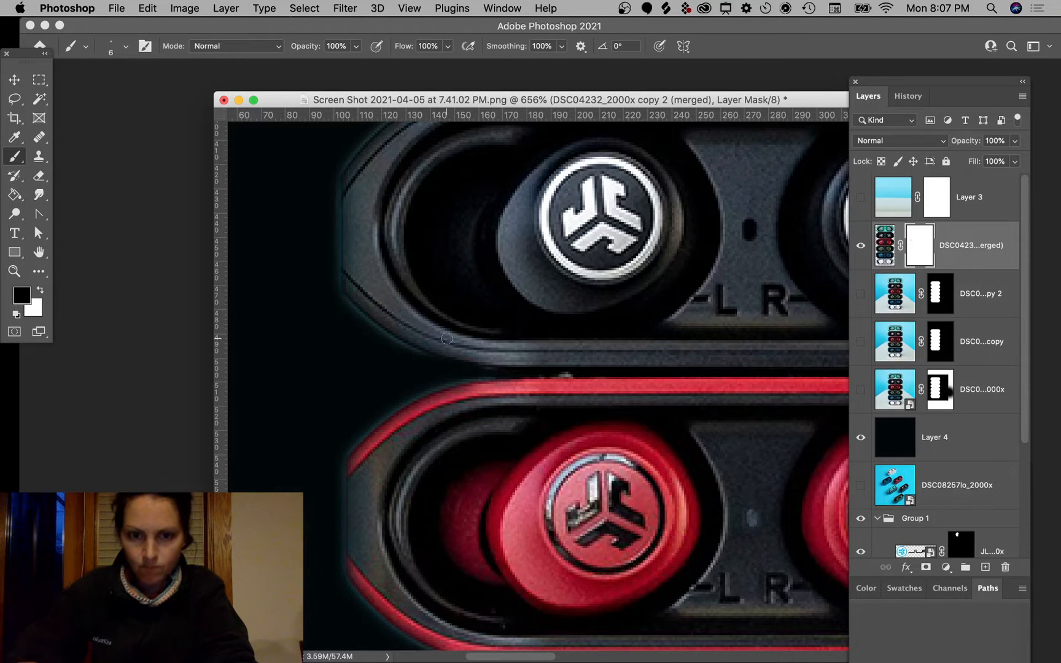
mouse_move(590, 544)
left_mouse_down()
mouse_move(567, 255)
mouse_move(529, 181)
left_mouse_up()
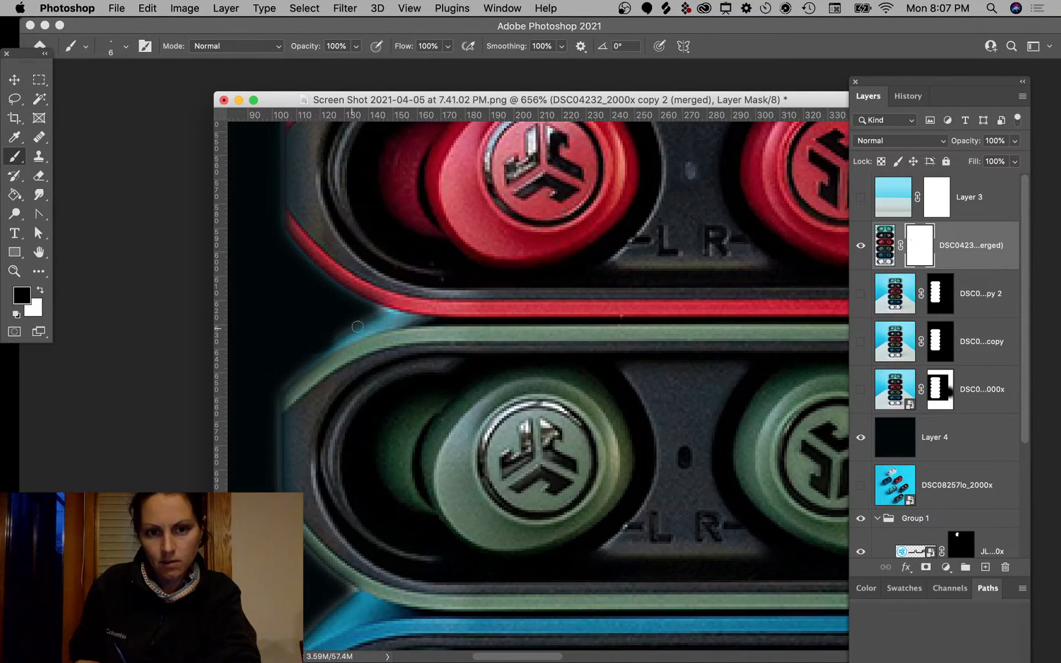
left_click_drag(358, 327, 477, 320)
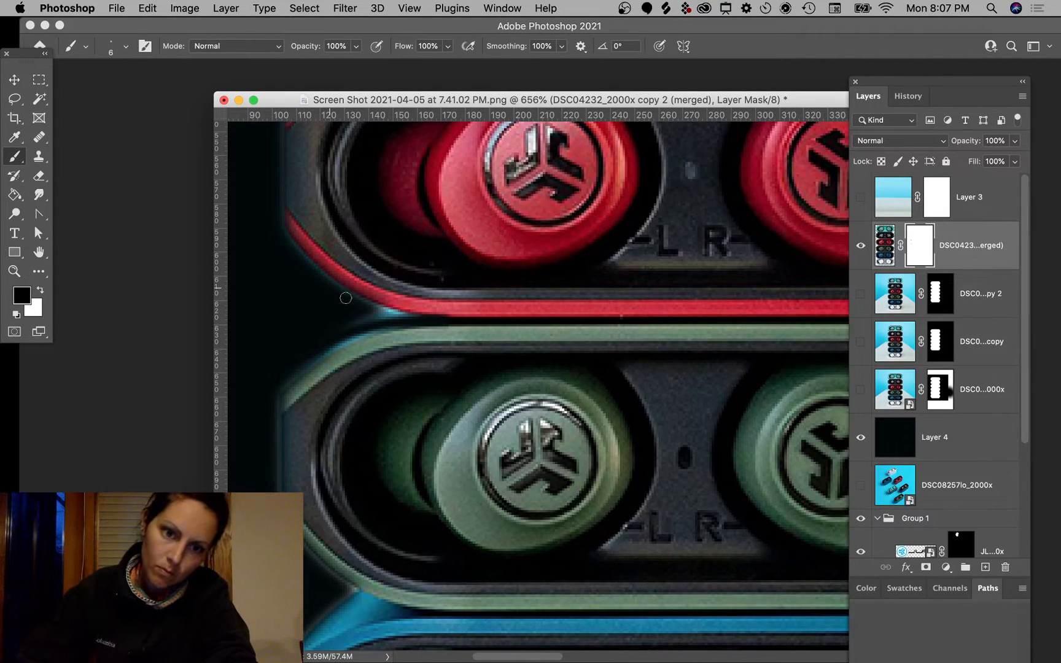
mouse_move(391, 315)
left_mouse_down()
mouse_move(368, 304)
mouse_move(502, 330)
left_mouse_up()
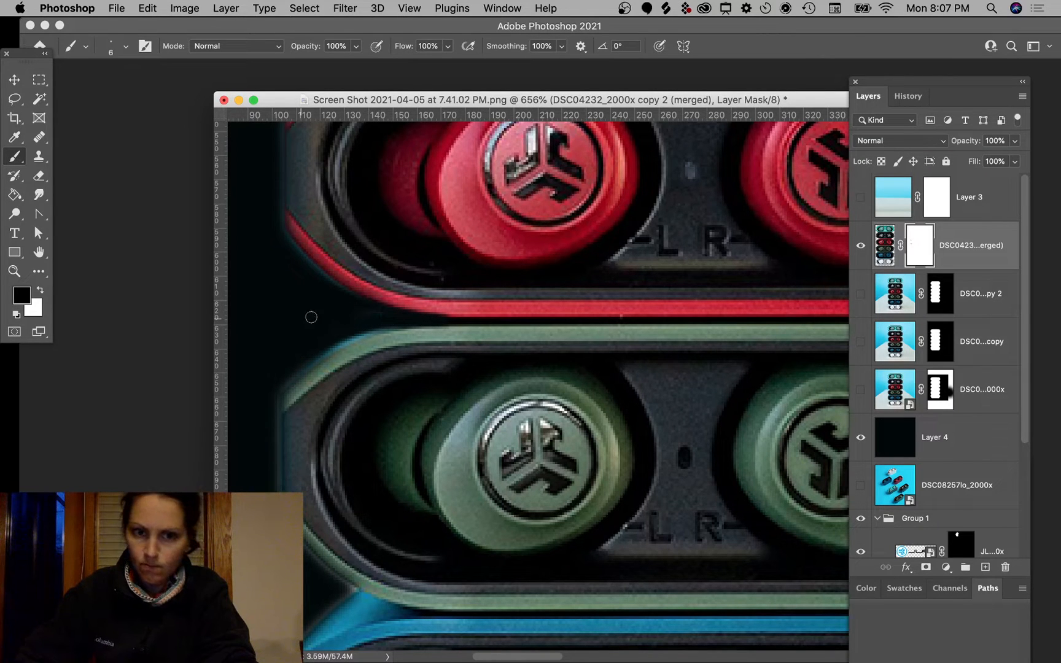
Step: Lasso the sliver between the blue and white cases, fill it black with the Paint Bucket, then deselect
scroll(355, 374, "down", 10)
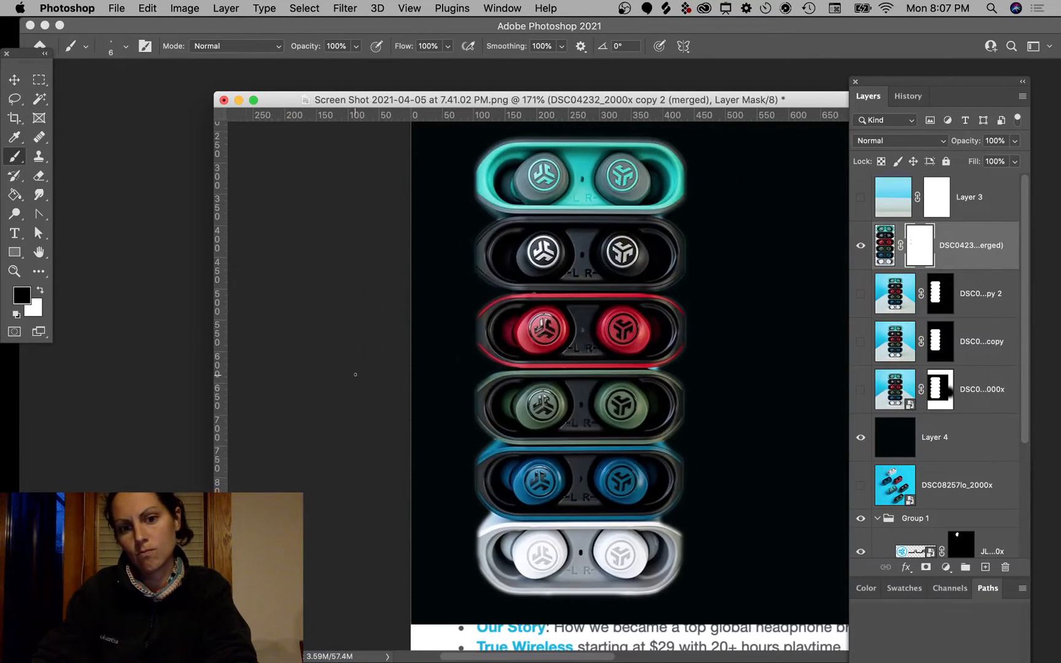
scroll(355, 374, "down", 2)
scroll(355, 374, "up", 1)
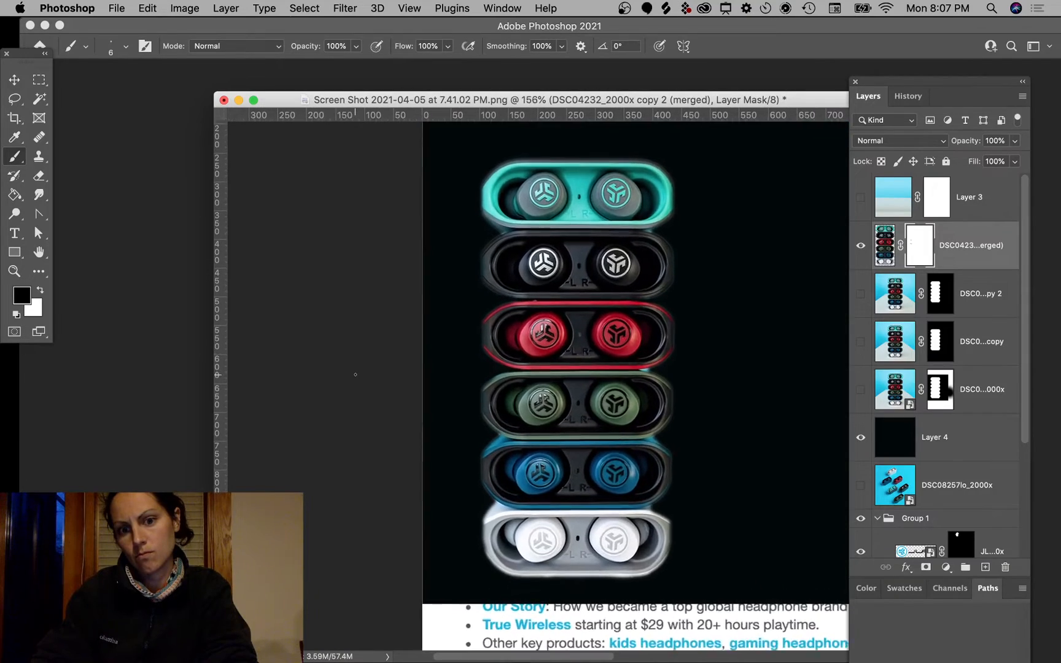
scroll(355, 374, "up", 8)
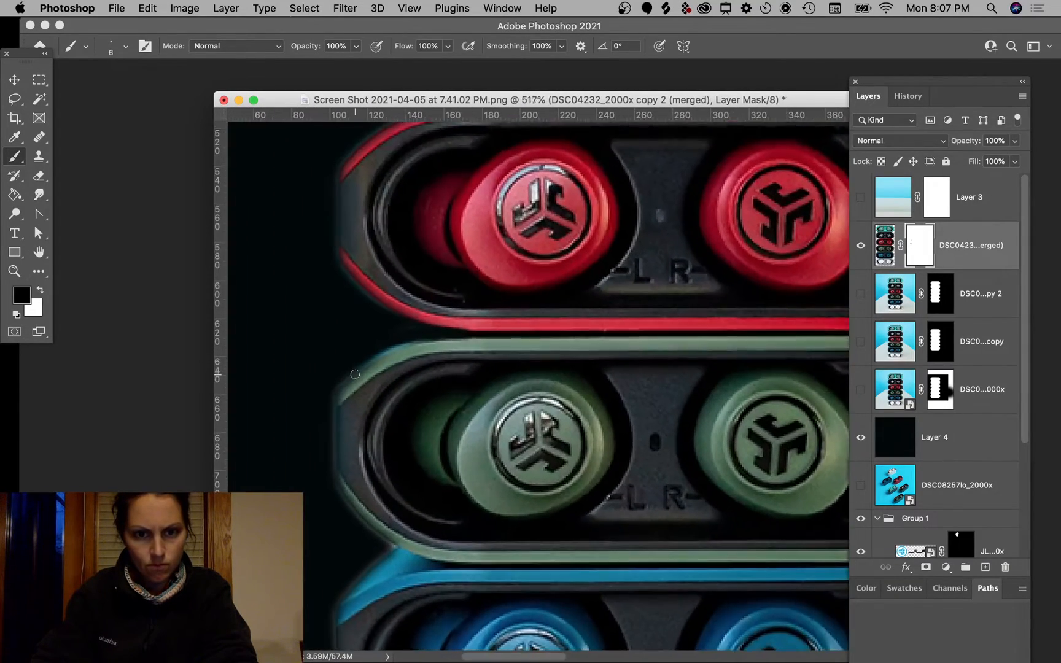
scroll(355, 374, "up", 1)
scroll(355, 374, "down", 6)
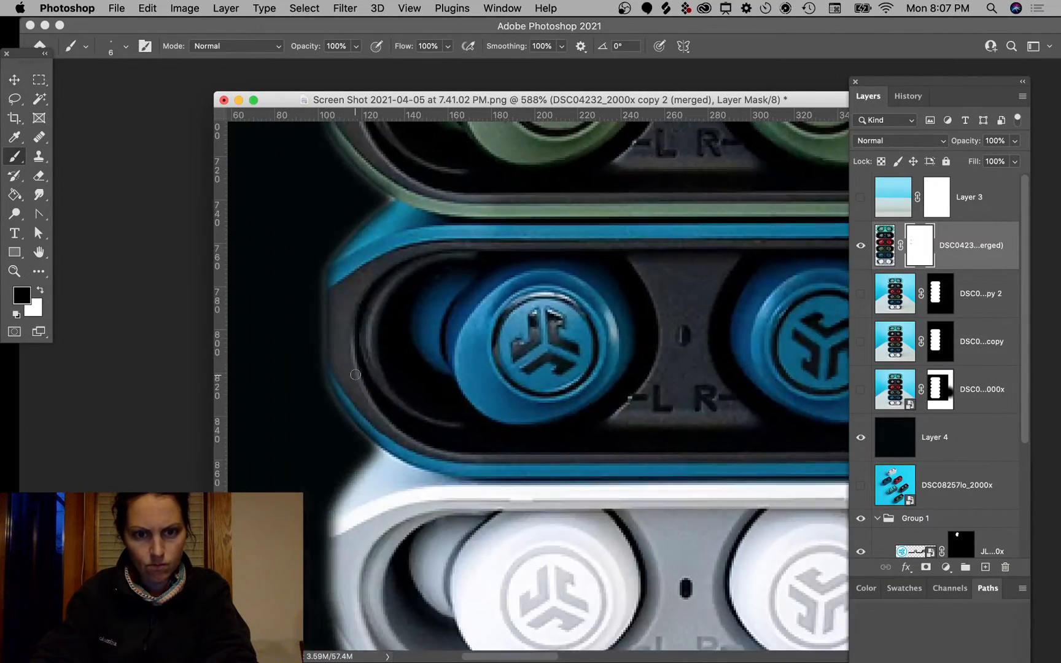
scroll(355, 374, "down", 8)
scroll(354, 374, "right", 10)
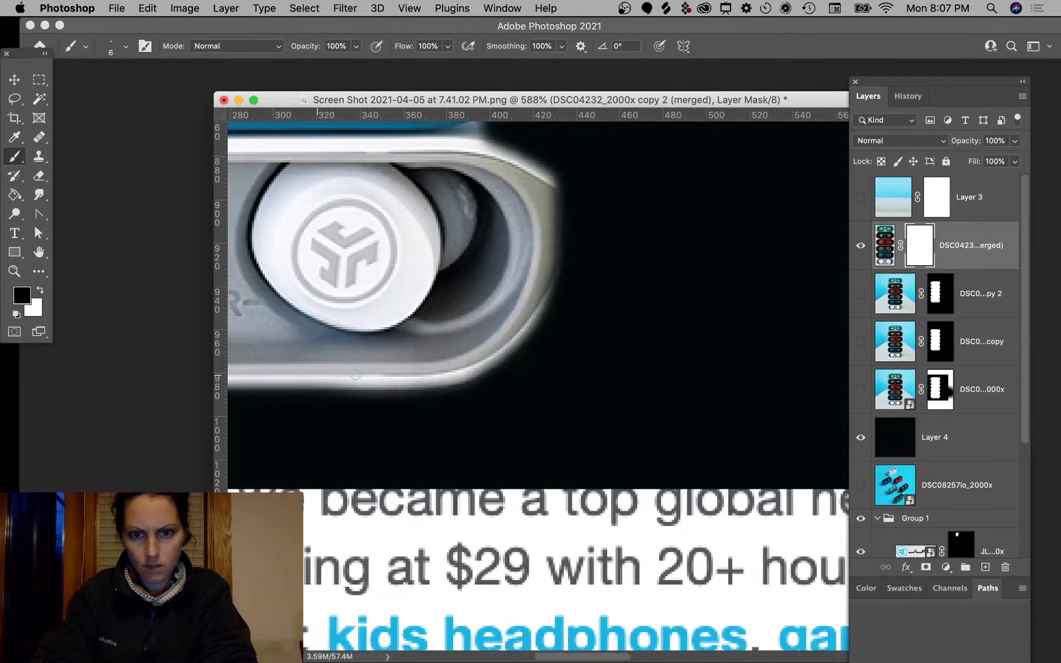
scroll(355, 373, "up", 3)
scroll(355, 374, "up", 1)
scroll(355, 374, "left", 1)
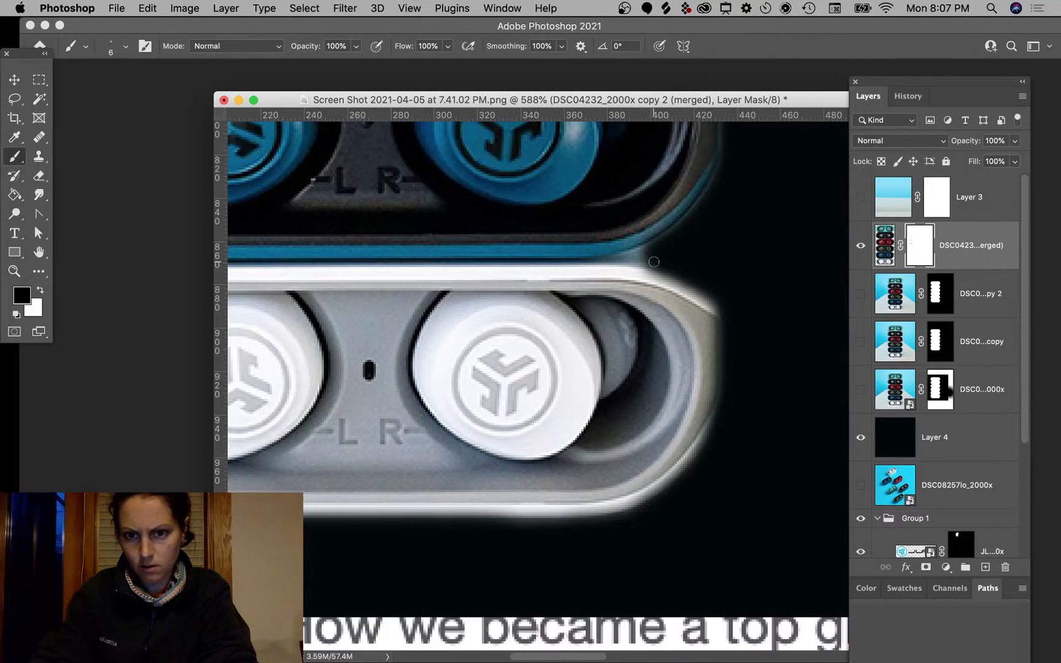
left_click(14, 100)
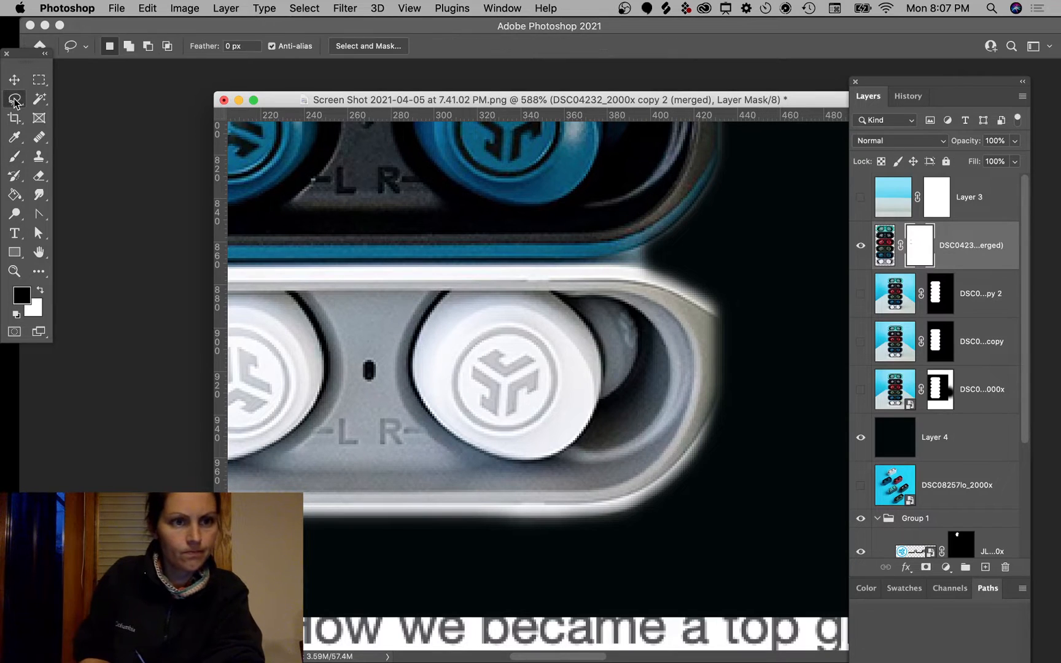
mouse_move(668, 240)
left_mouse_down()
mouse_move(611, 259)
mouse_move(734, 318)
mouse_move(735, 266)
mouse_move(741, 278)
mouse_move(669, 239)
left_mouse_up()
key("b")
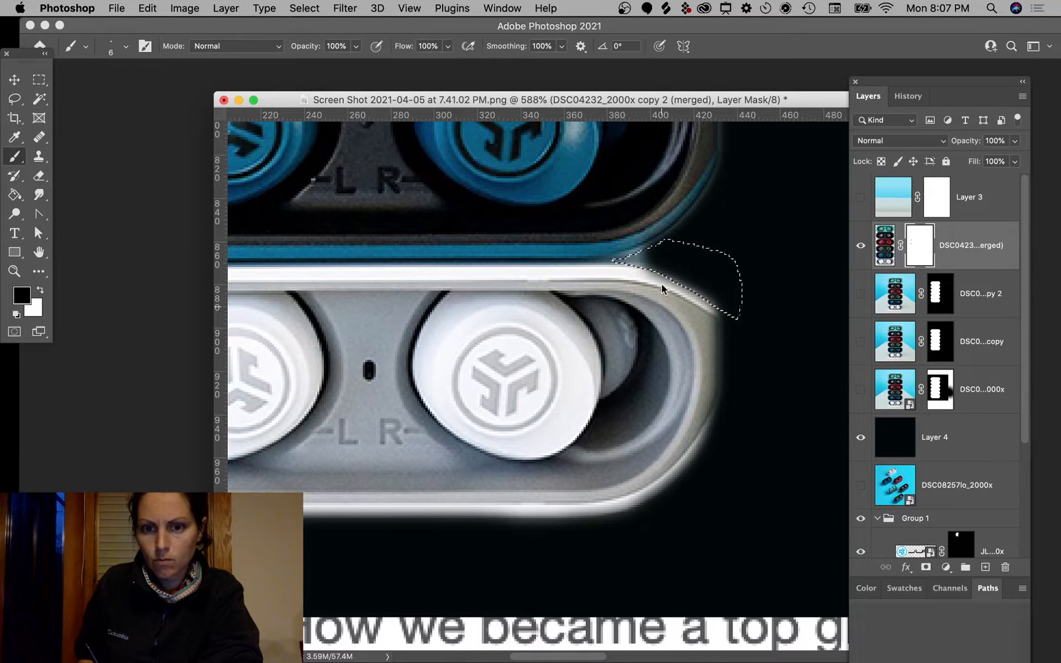
key("g")
left_click(655, 285)
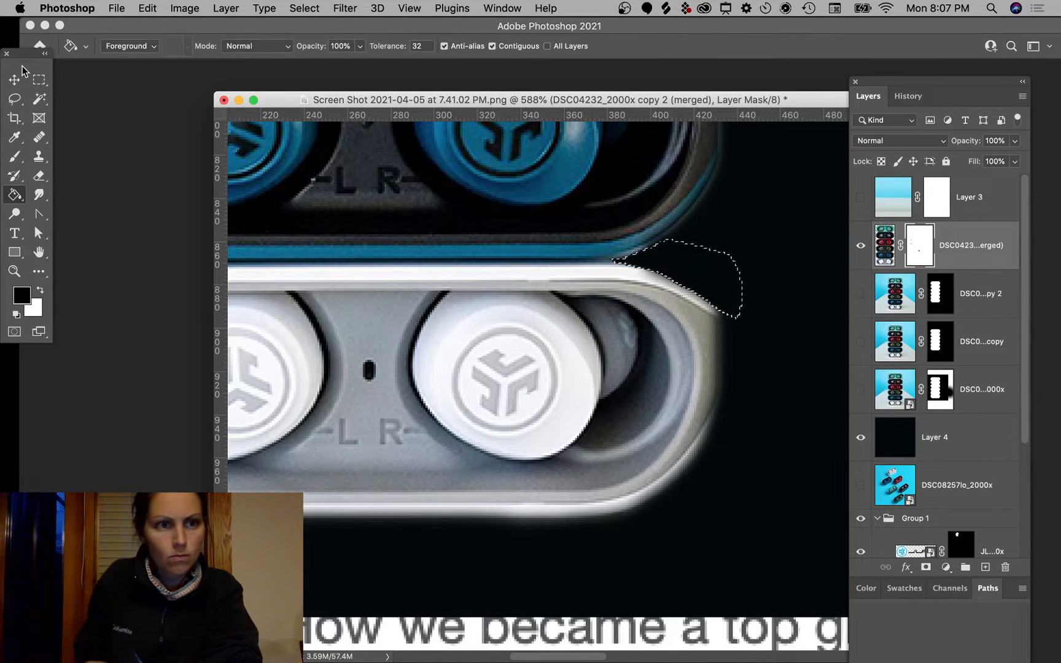
left_click(38, 79)
left_click(396, 225)
Step: Lasso and fill black the slivers between the green and blue cases and between the red and green cases
scroll(722, 282, "up", 10)
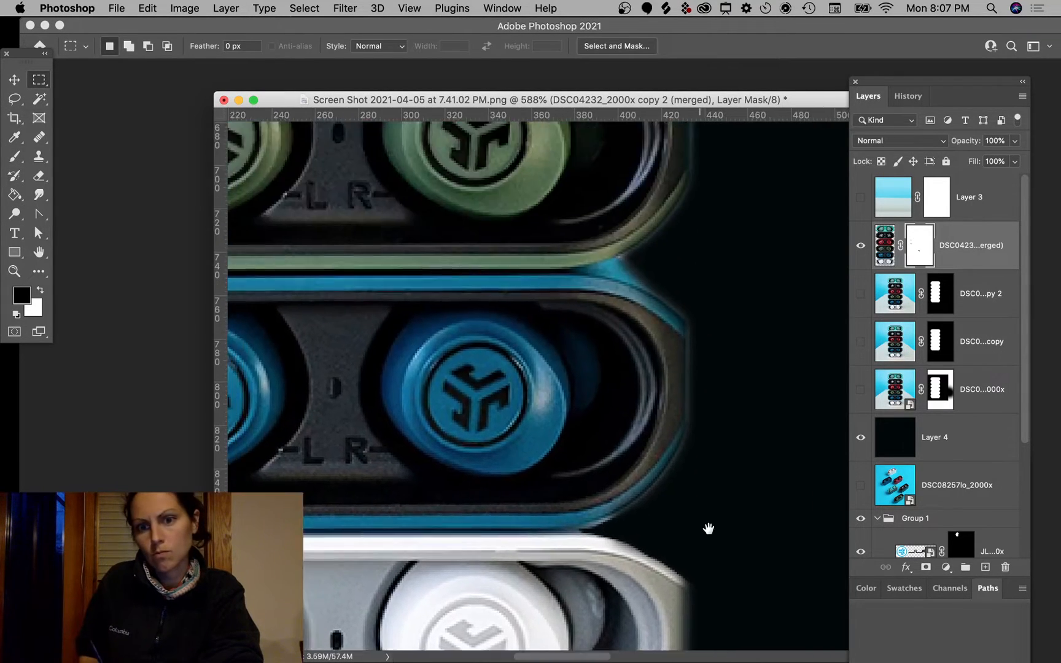
left_click(18, 103)
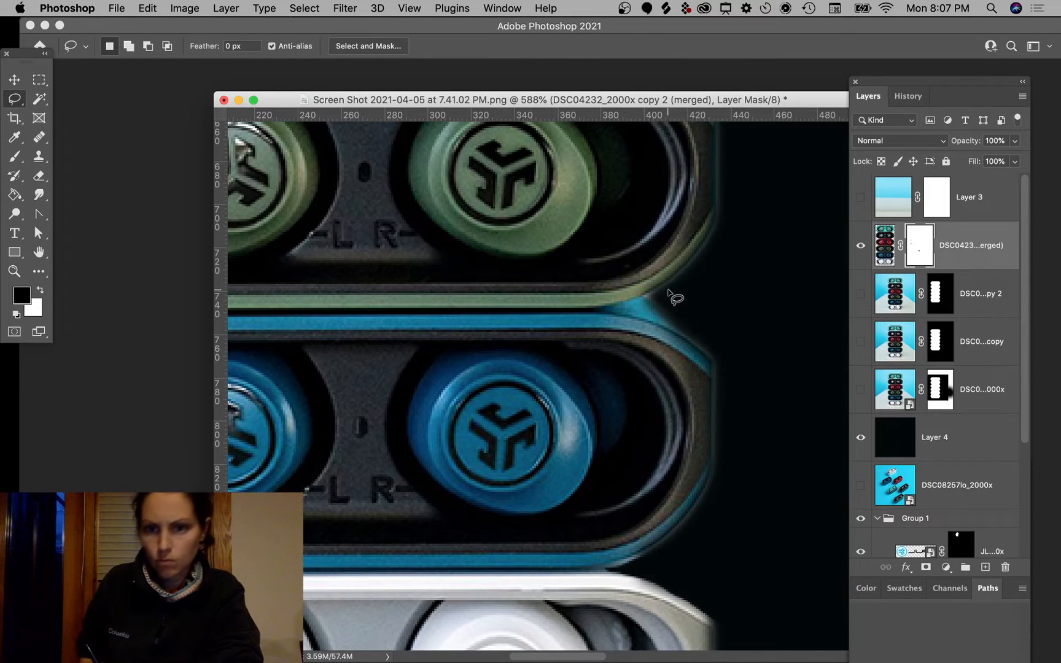
mouse_move(669, 286)
left_mouse_down()
mouse_move(617, 308)
mouse_move(673, 322)
mouse_move(712, 346)
mouse_move(731, 331)
mouse_move(694, 287)
left_mouse_up()
key("g")
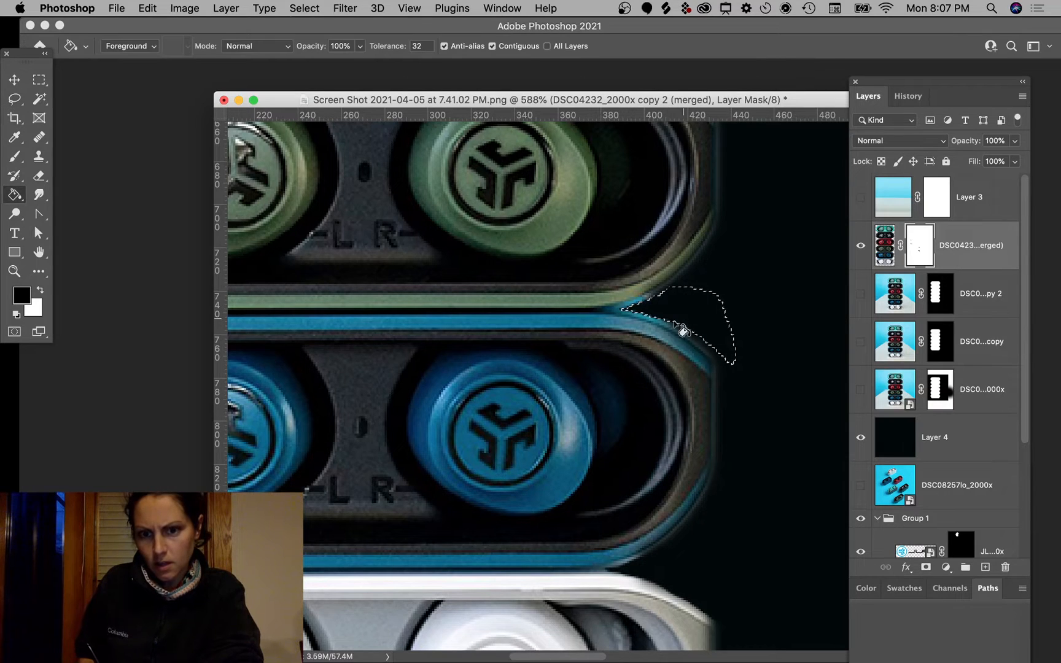
left_click_drag(753, 235, 748, 526)
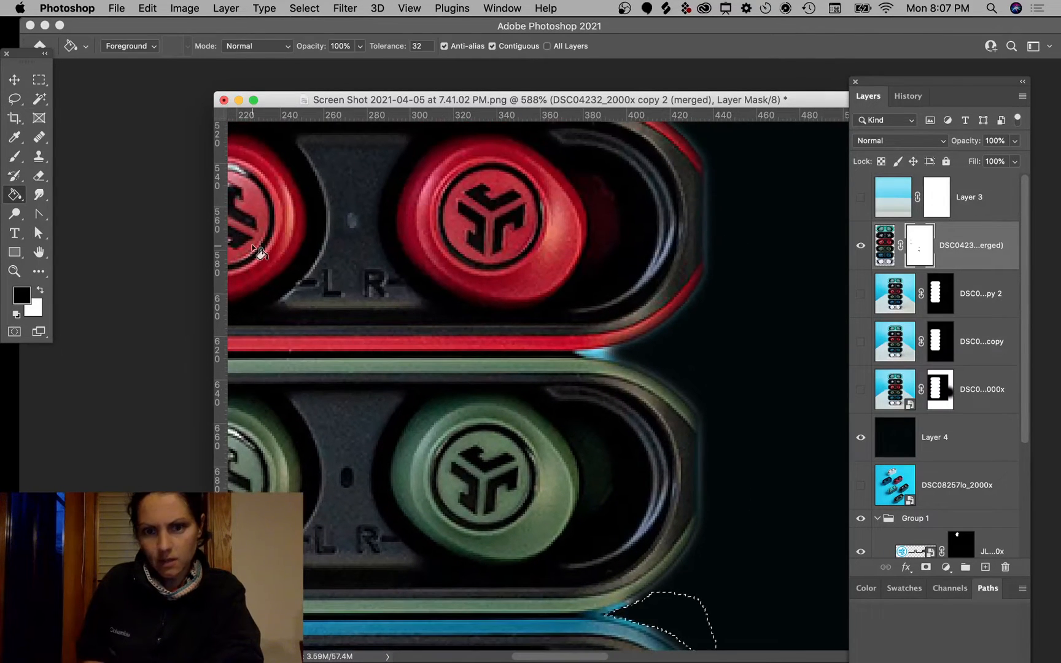
left_click(14, 98)
mouse_move(657, 337)
left_mouse_down()
mouse_move(572, 352)
mouse_move(643, 373)
mouse_move(672, 359)
left_mouse_up()
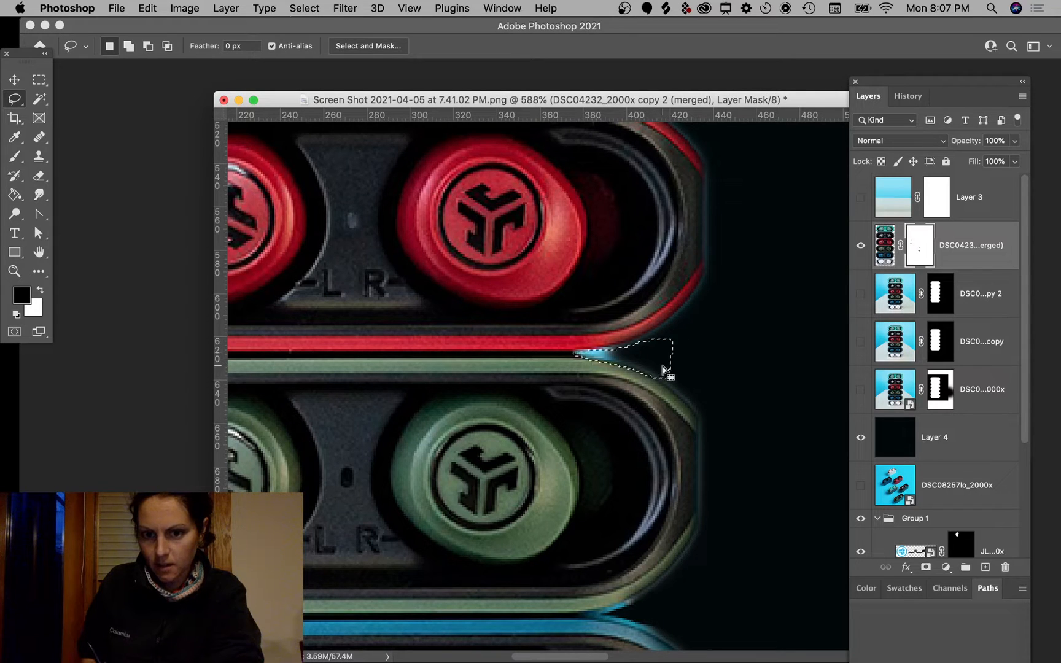
key("g")
left_click(650, 357)
Step: Lasso and fill the sliver between the teal and black cases, deselect, and zoom out to check edges
mouse_move(733, 295)
left_mouse_down()
mouse_move(753, 474)
mouse_move(784, 499)
mouse_move(754, 610)
left_mouse_up()
left_click_drag(708, 345, 706, 371)
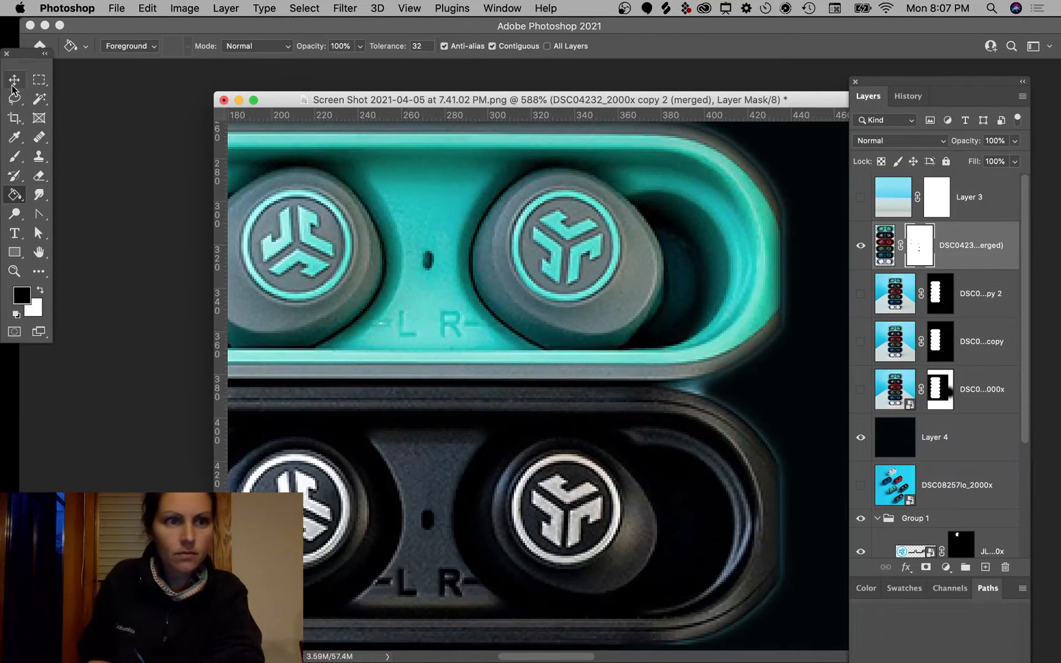
key("l")
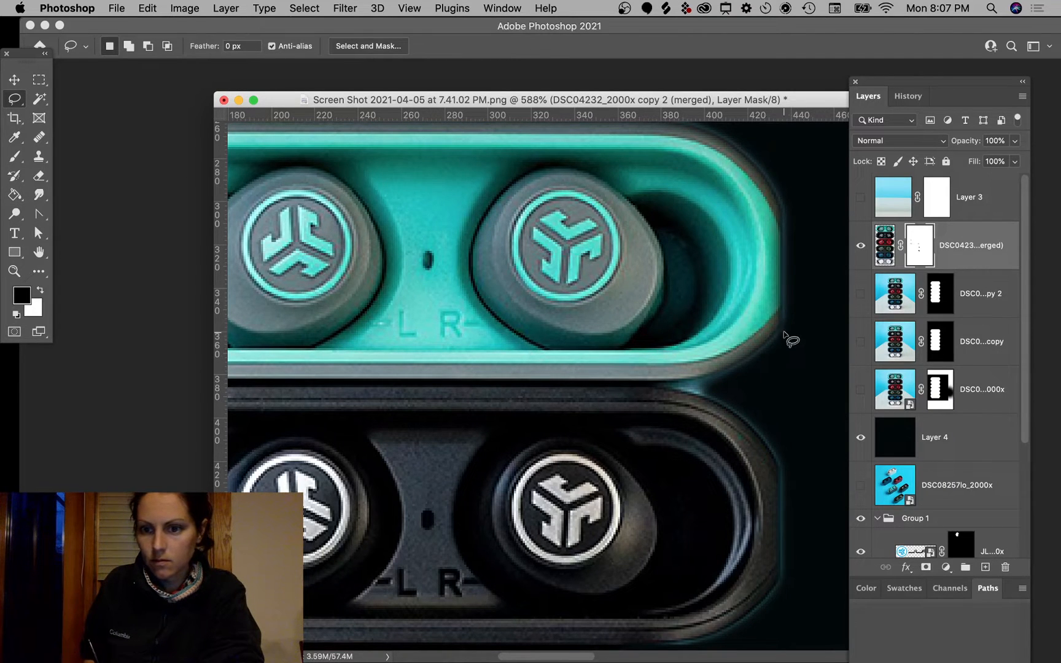
mouse_move(785, 330)
left_mouse_down()
mouse_move(752, 358)
mouse_move(663, 386)
mouse_move(704, 399)
mouse_move(786, 363)
left_mouse_up()
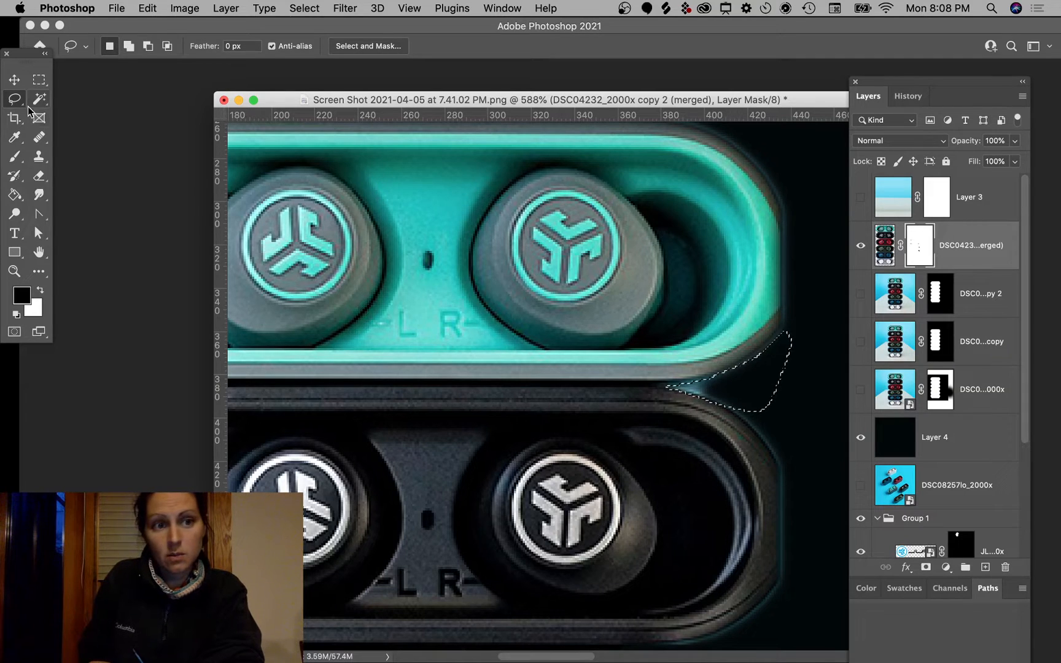
left_click(15, 193)
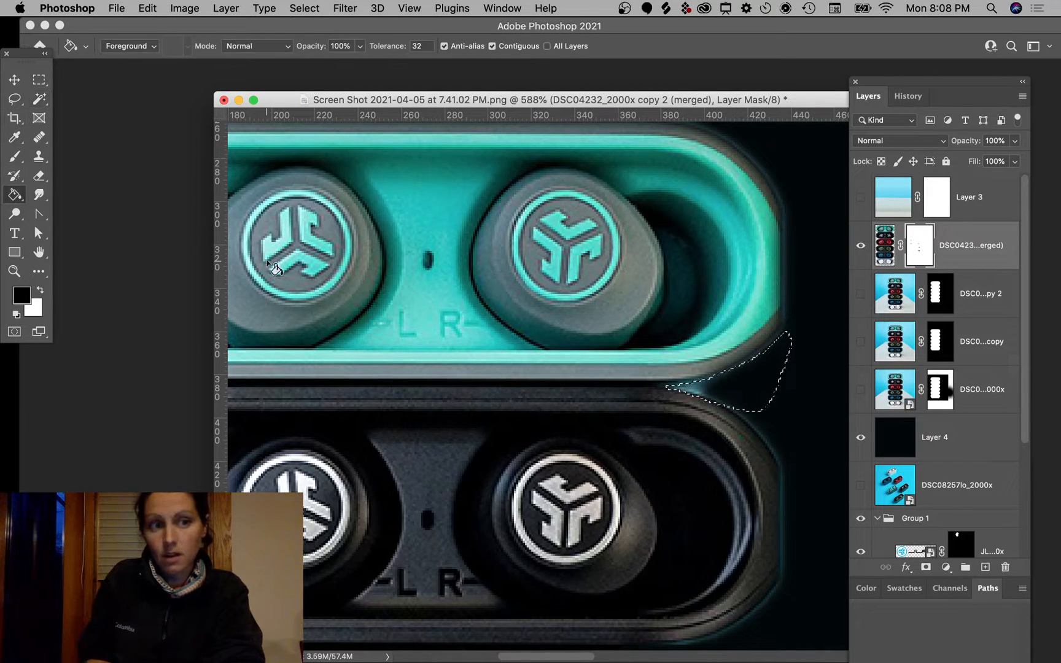
left_click(39, 80)
left_click(690, 271)
mouse_move(778, 237)
left_mouse_down()
mouse_move(794, 403)
mouse_move(797, 388)
left_mouse_up()
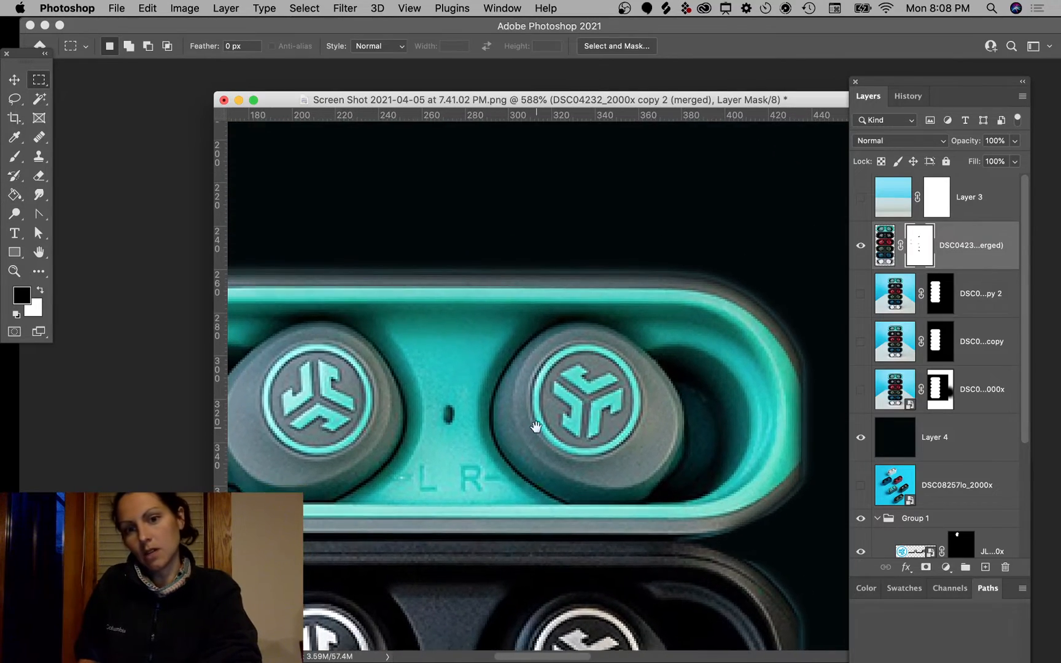
left_click_drag(460, 408, 639, 253)
key("super+minus")
key("super+minus")
scroll(616, 251, "down", 5)
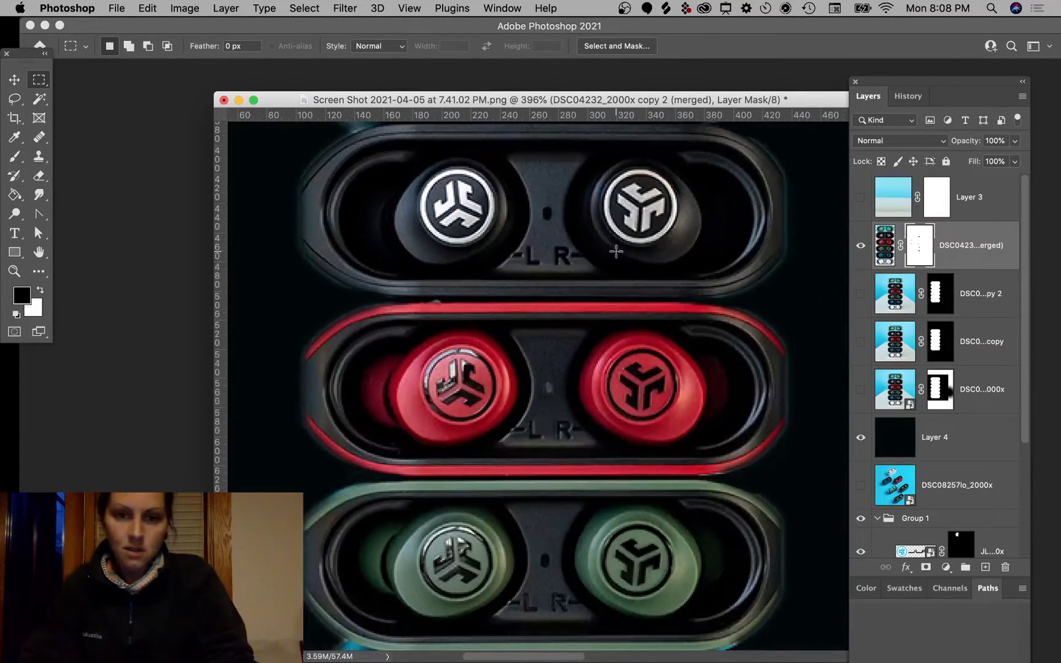
Step: Hide the merged cutout layer, show the original DSC04232_2000x photo, and delete its layer mask
scroll(616, 251, "down", 5)
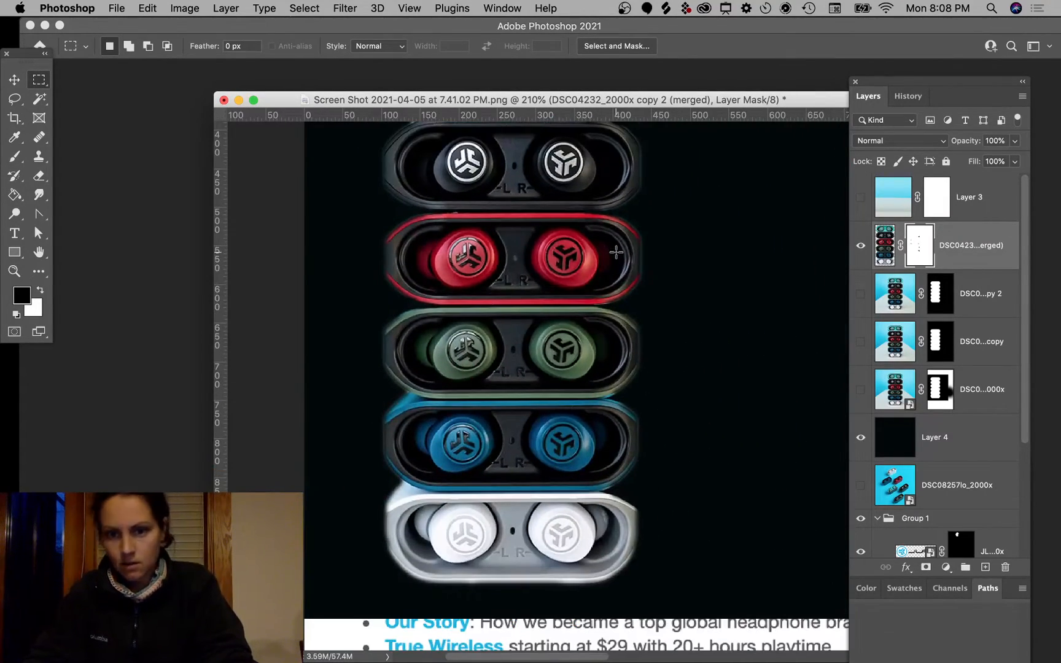
scroll(616, 251, "up", 3)
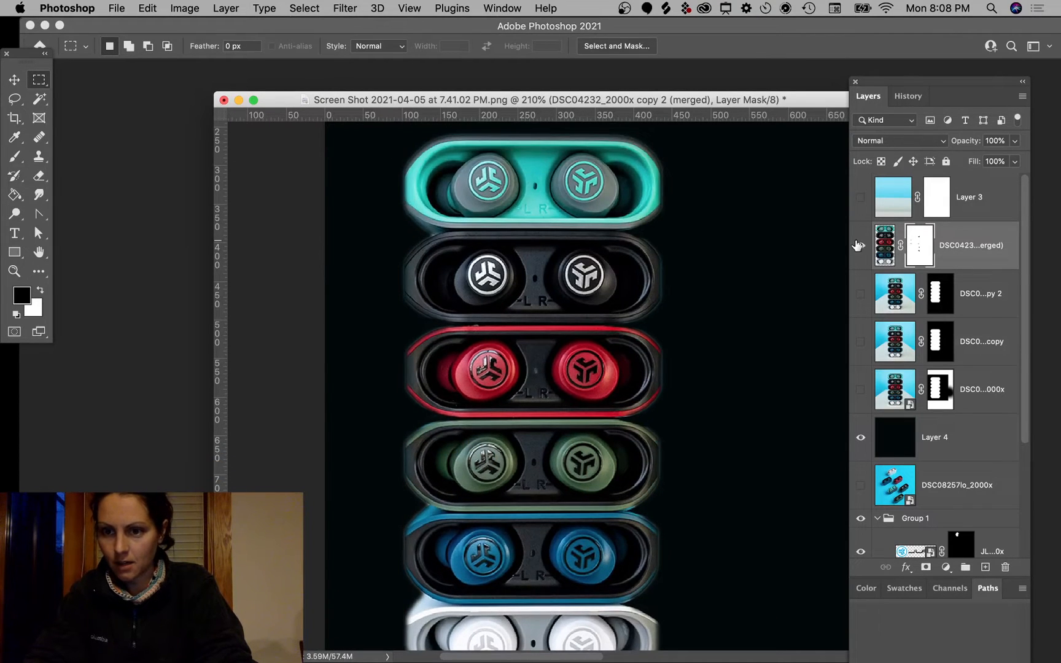
left_click(858, 246)
left_click(864, 390)
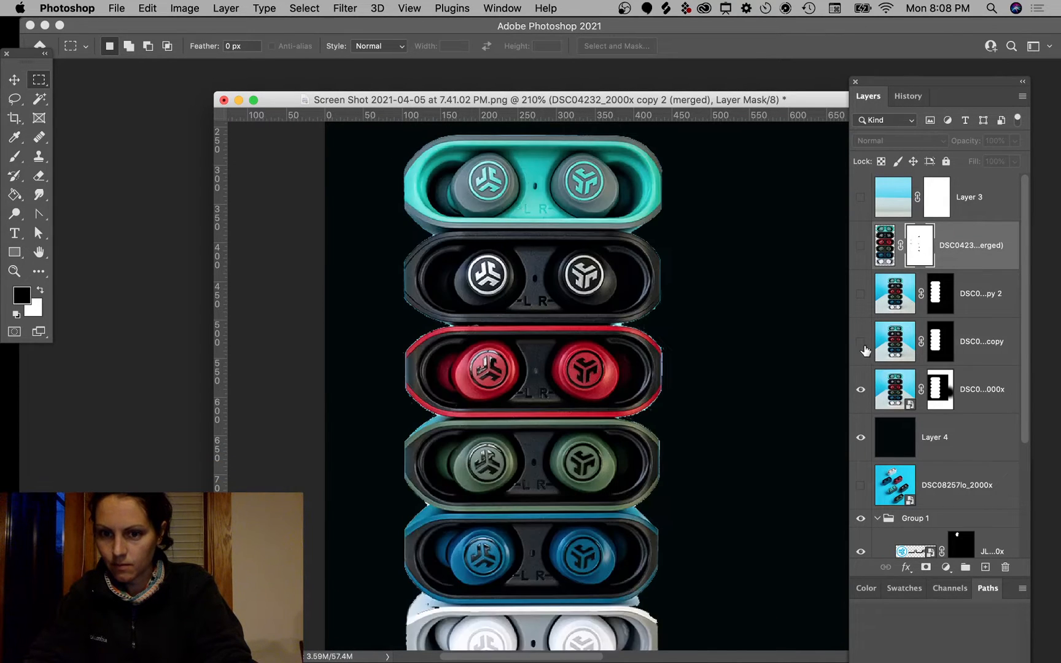
right_click(940, 394)
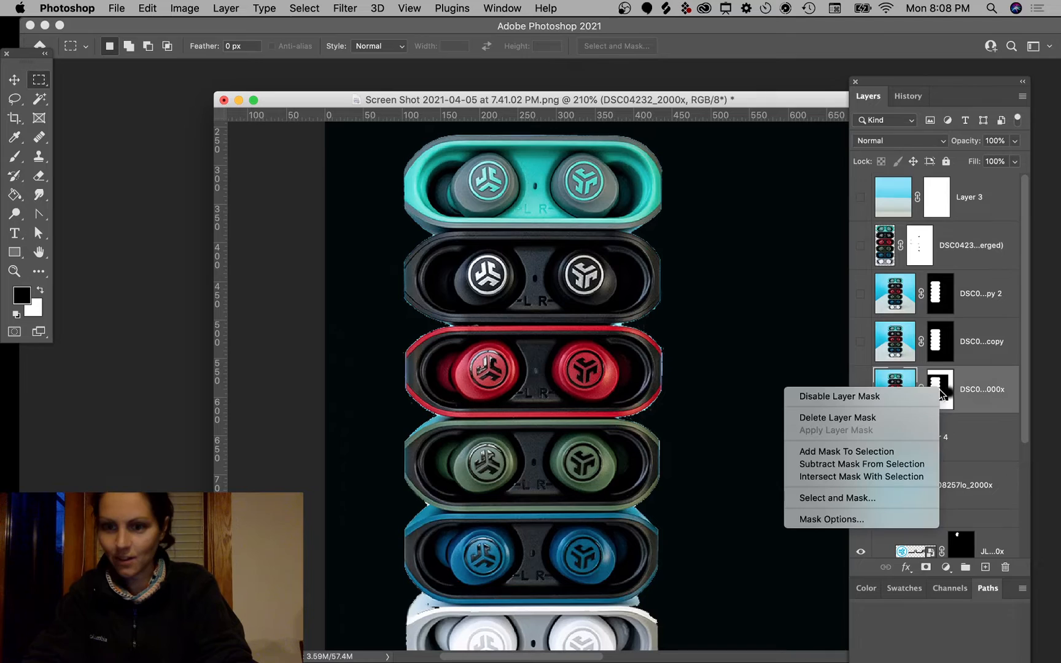
left_click(862, 417)
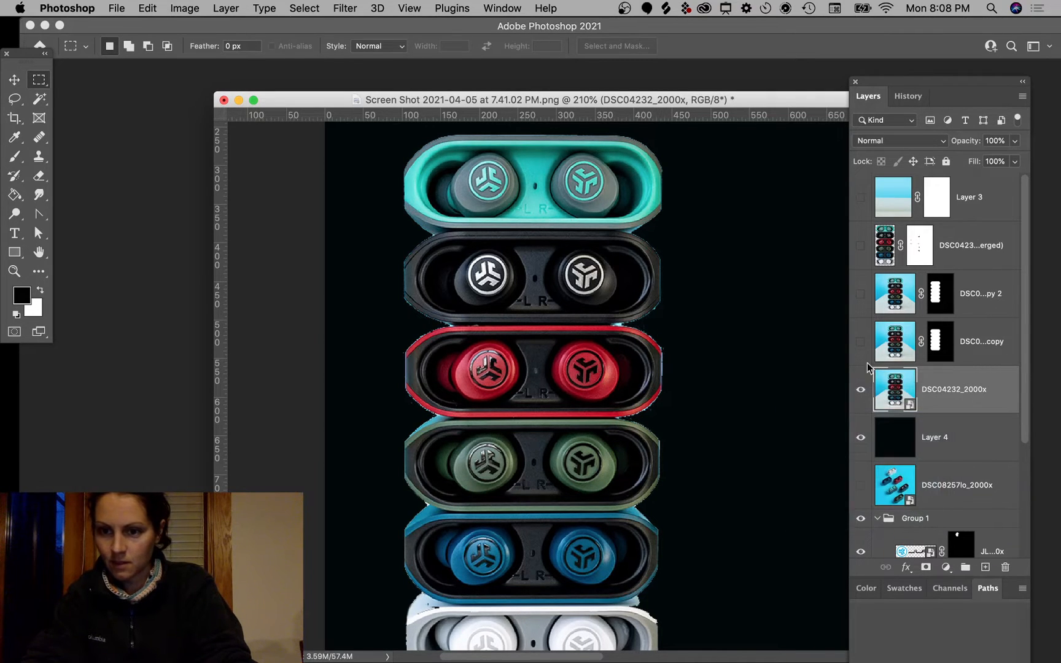
Step: Delete the leftover cutout copy layers and the pale-blue Layer 3
left_click(991, 344)
left_click(983, 252, "shift")
key("BackSpace")
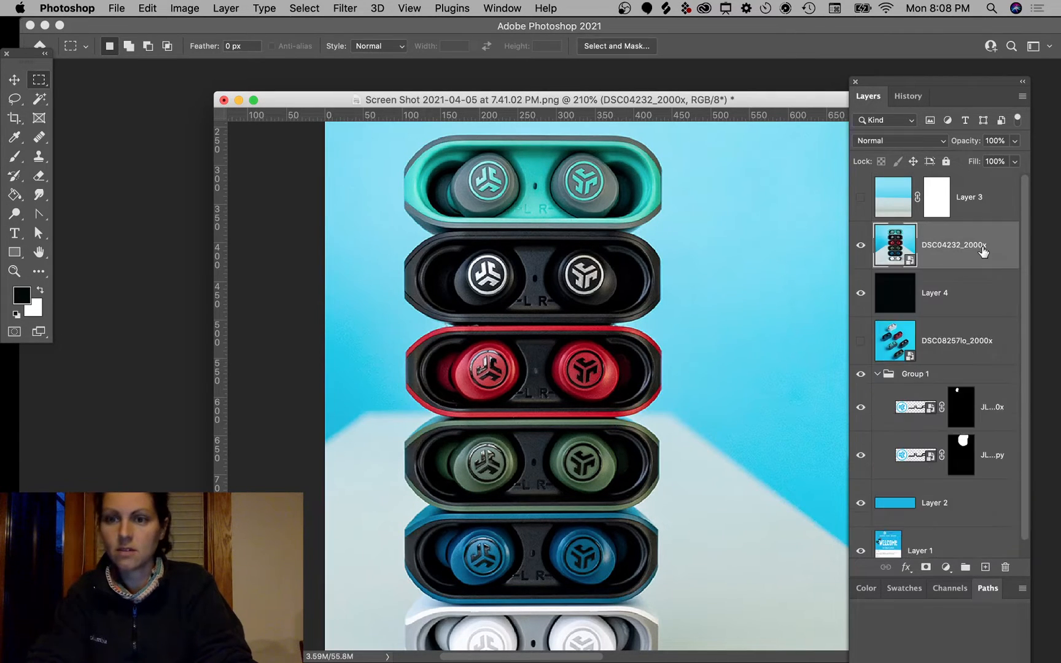
left_click(975, 202)
key("BackSpace")
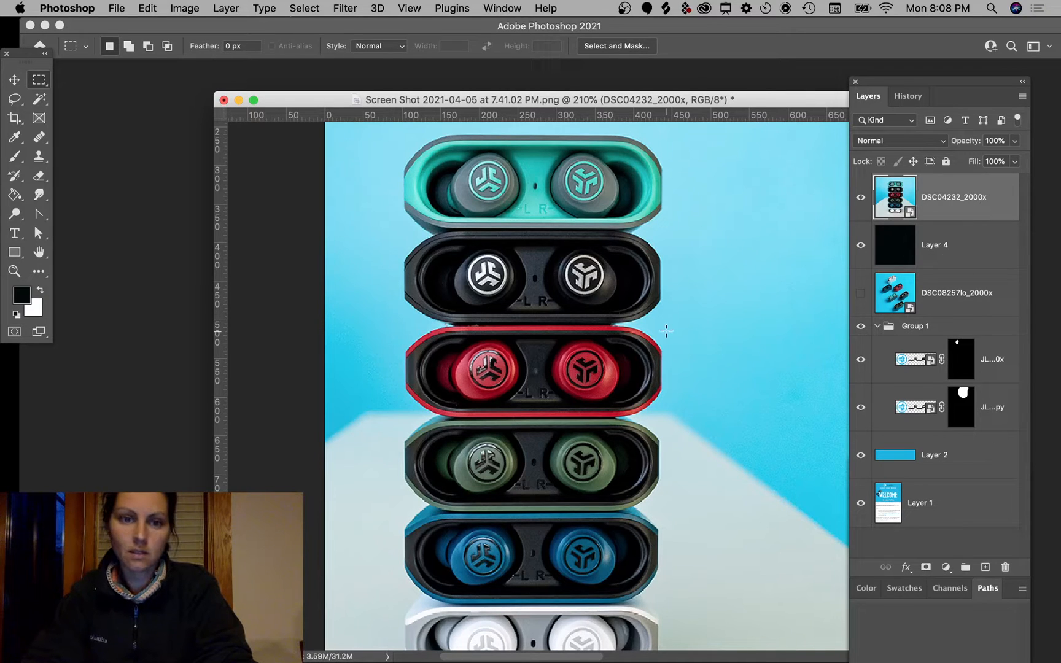
scroll(666, 330, "down", 5)
scroll(666, 331, "up", 4)
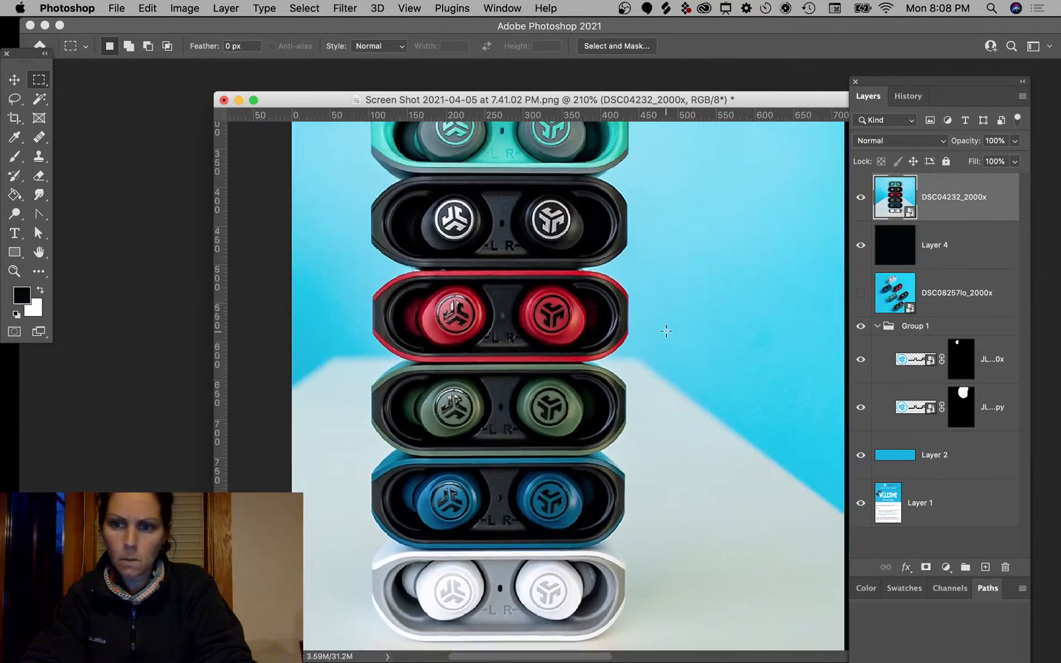
scroll(666, 331, "down", 5)
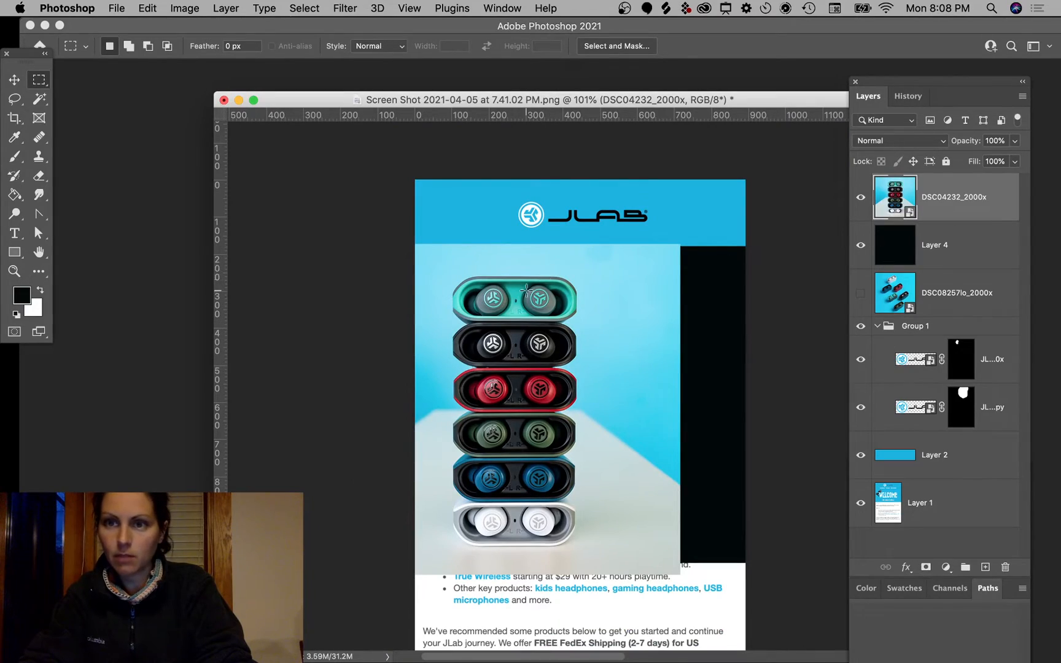
scroll(521, 291, "up", 15)
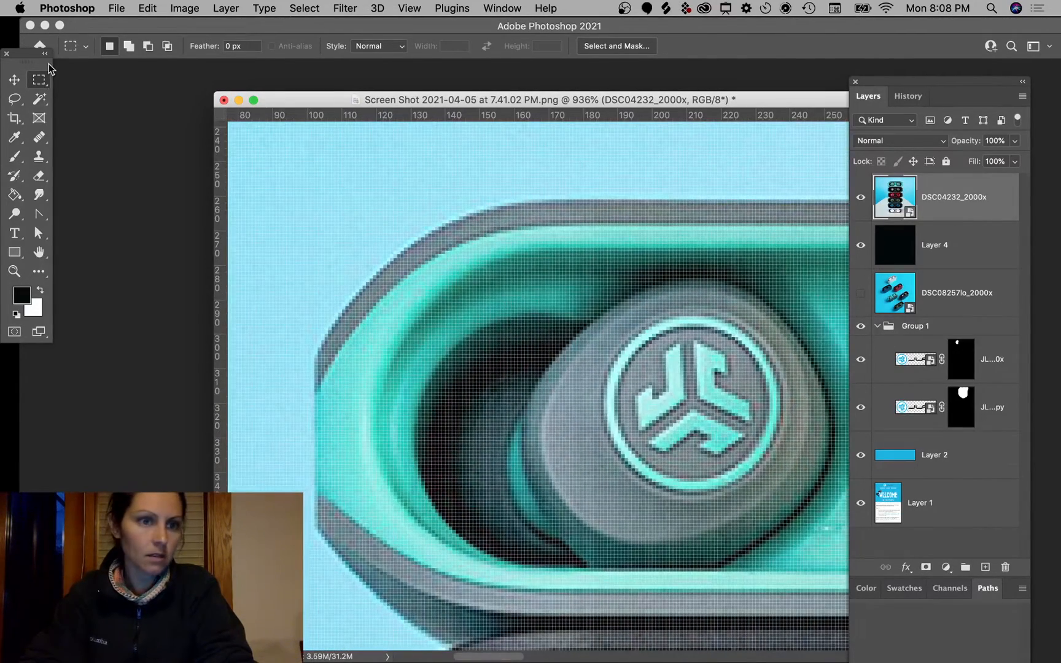
Step: With the Polygonal Lasso, start the outline down the teal case's left edge and lower corner
left_click(13, 103)
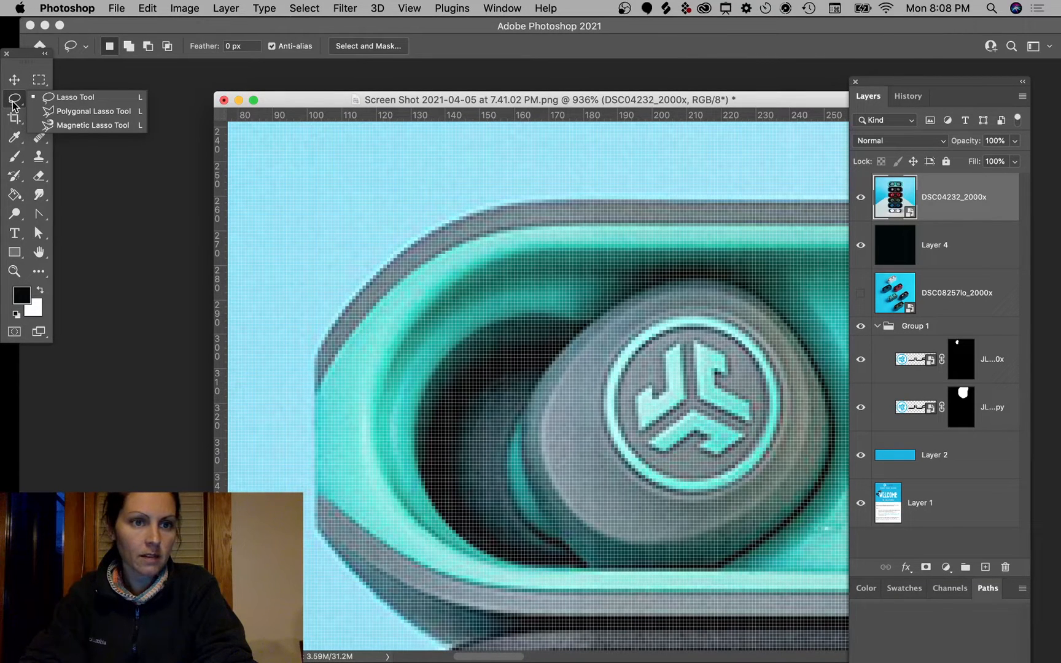
left_click(89, 111)
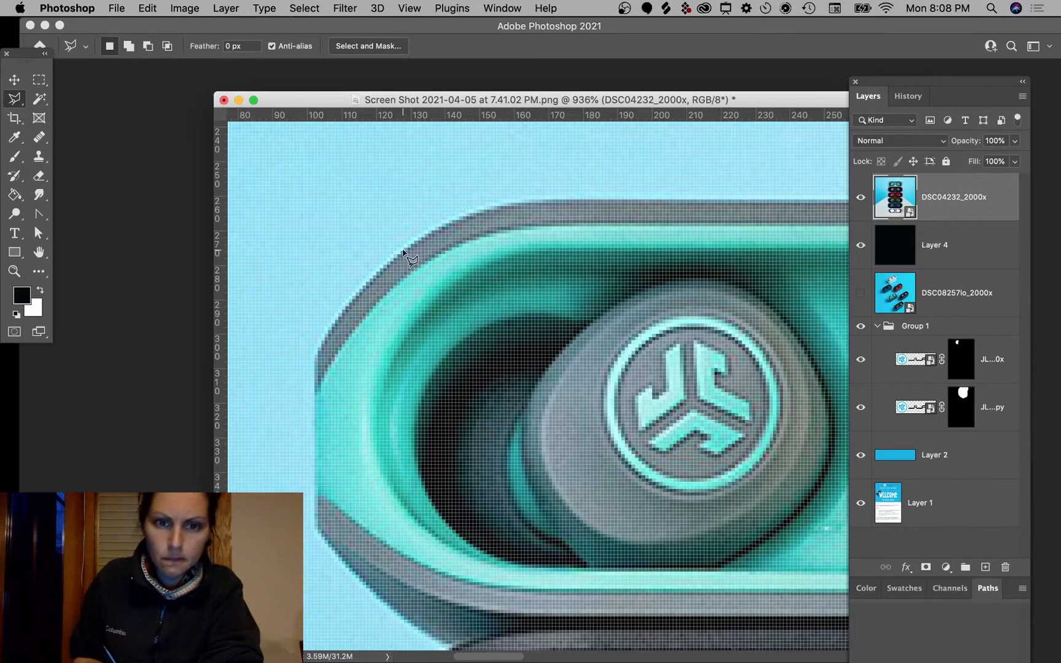
left_click(370, 280)
left_click(330, 331)
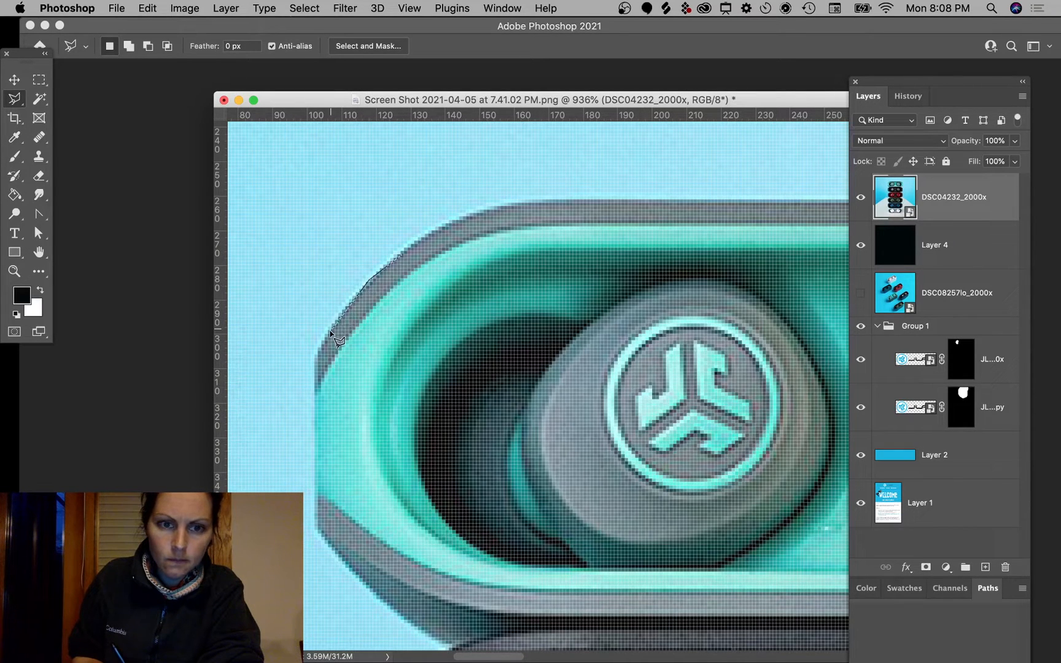
left_click(316, 356)
left_click(316, 528)
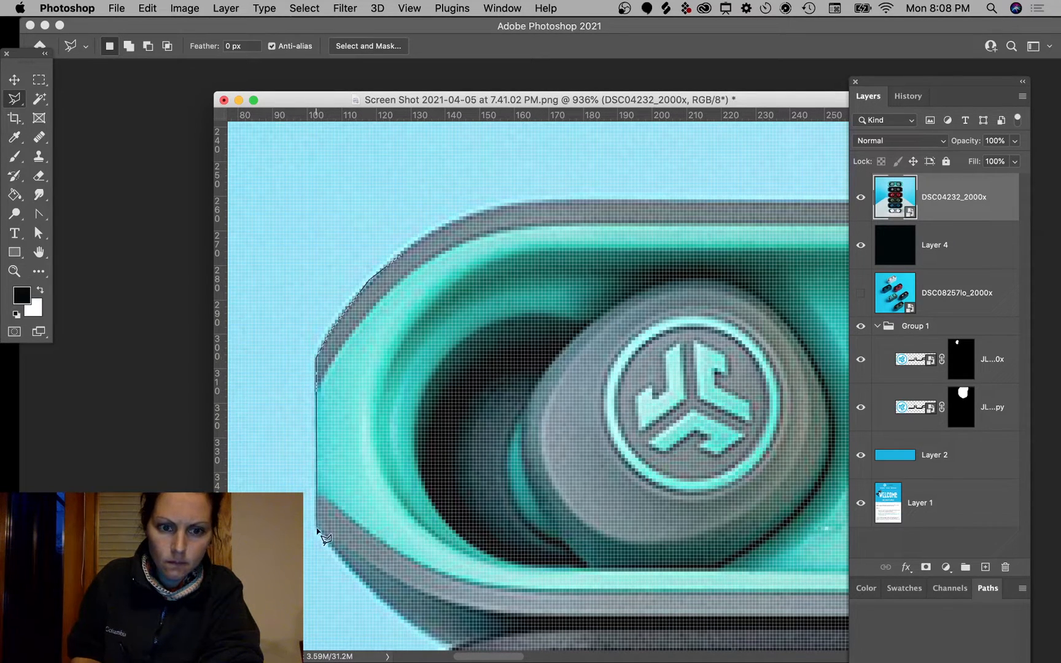
left_click(343, 563)
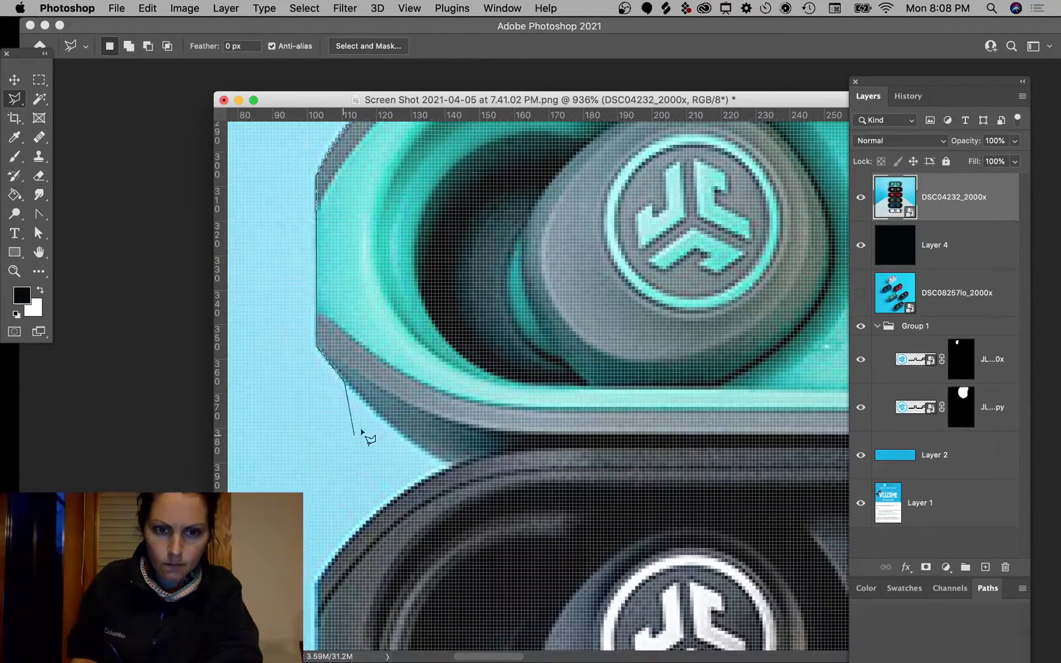
left_click(374, 414)
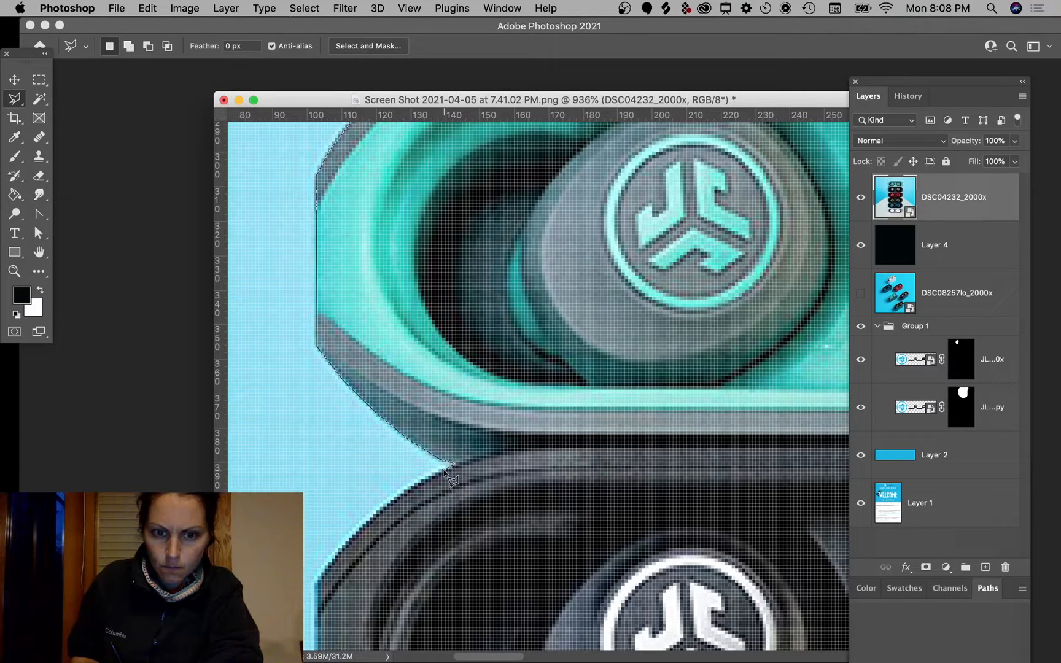
Step: Continue the outline down the black case's left side and along its bottom edge
left_click(388, 500)
left_click(354, 533)
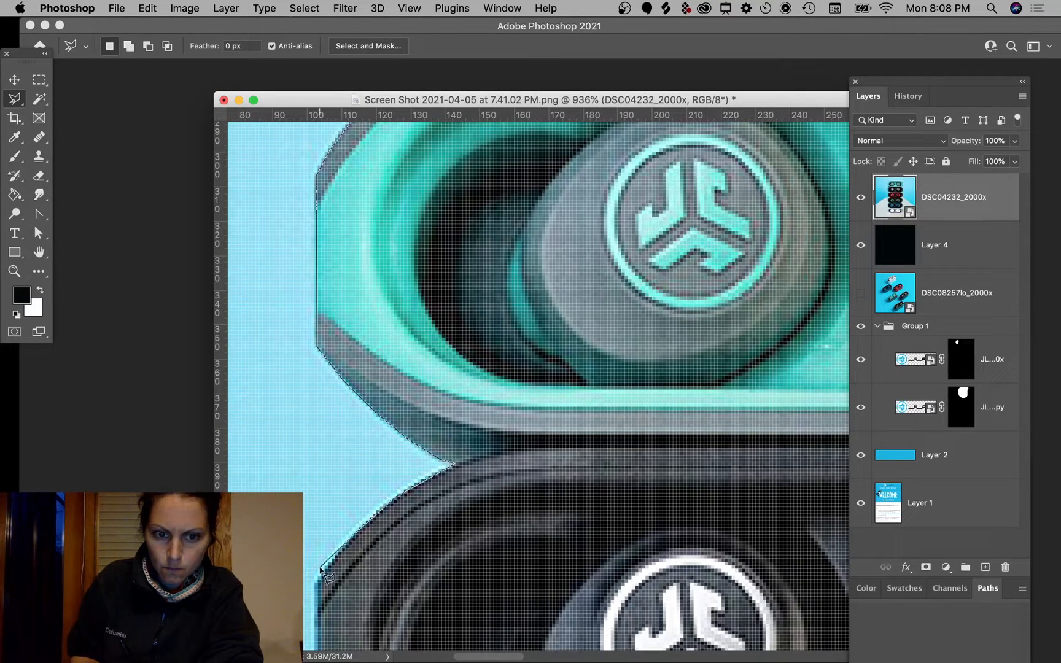
left_click(320, 567)
left_click(315, 584)
mouse_move(316, 658)
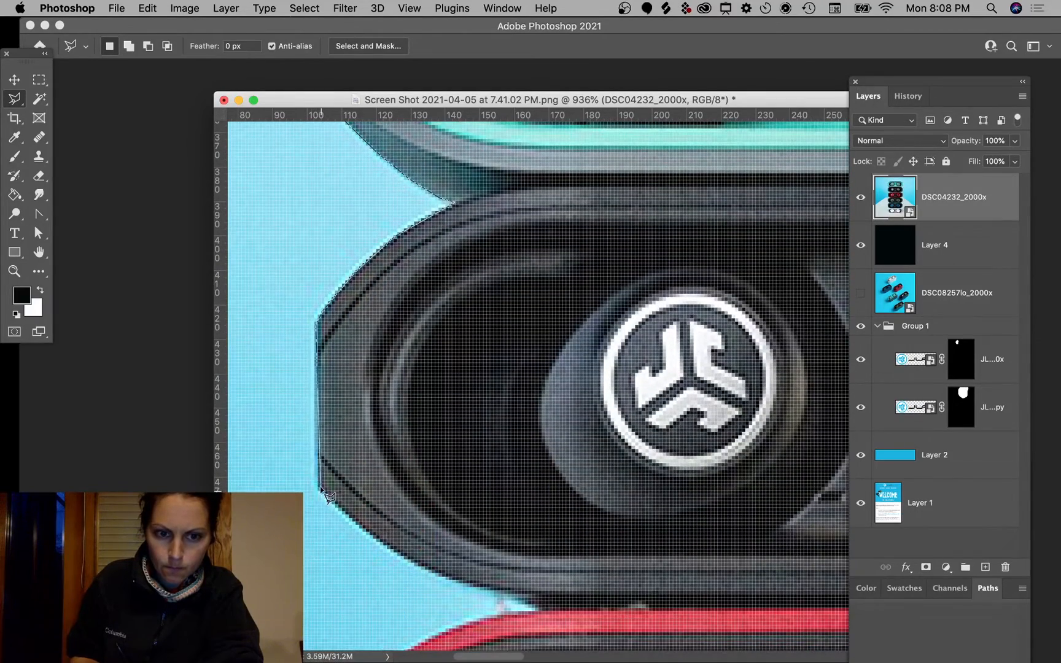
left_click(319, 490)
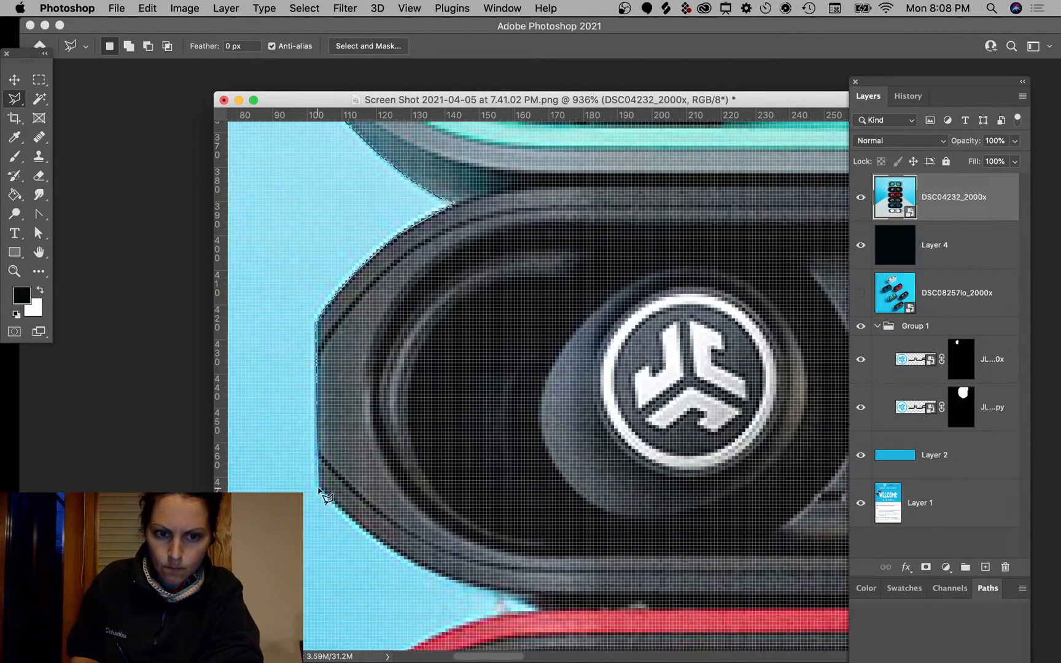
left_click(368, 534)
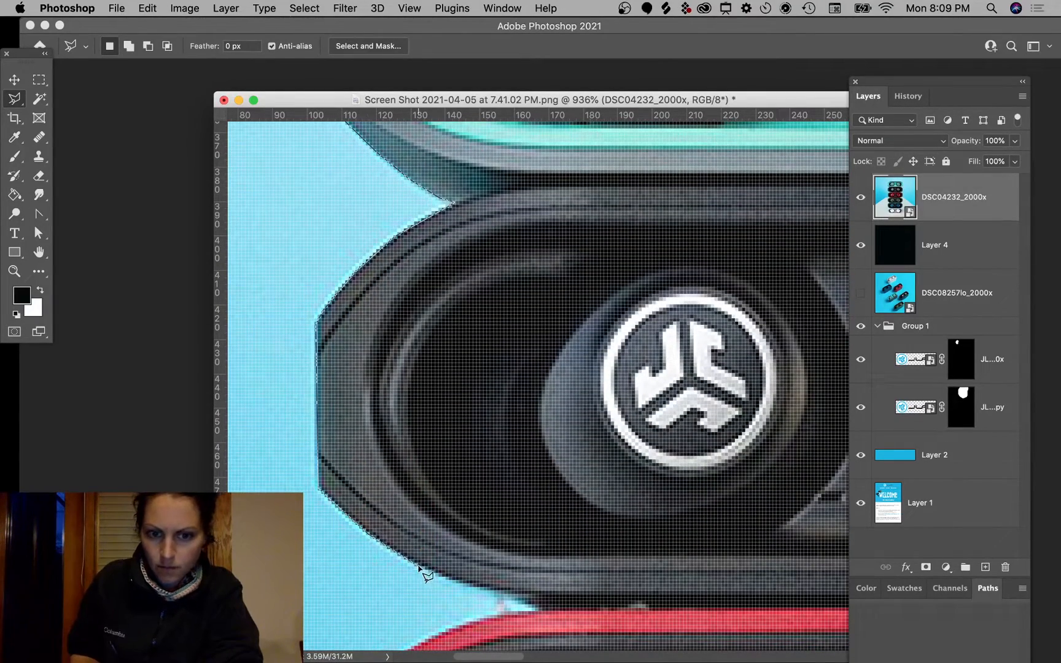
left_click(420, 562)
left_click(454, 577)
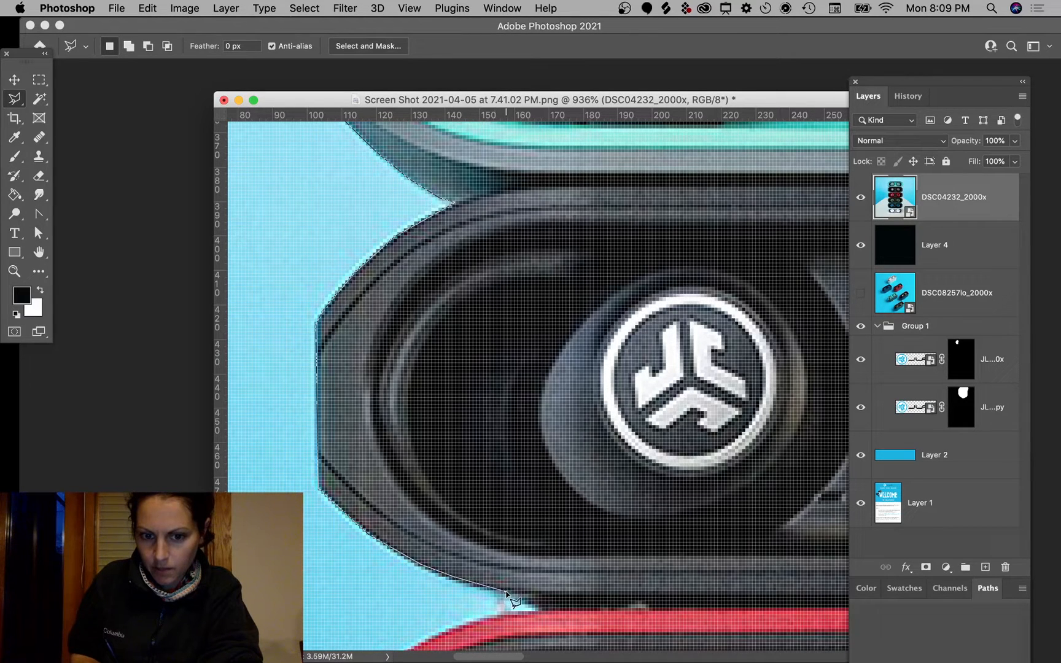
left_click(506, 592)
Step: Trace the red case's top, left side and bottom, then continue down the green case's upper-left edge
left_click(543, 611)
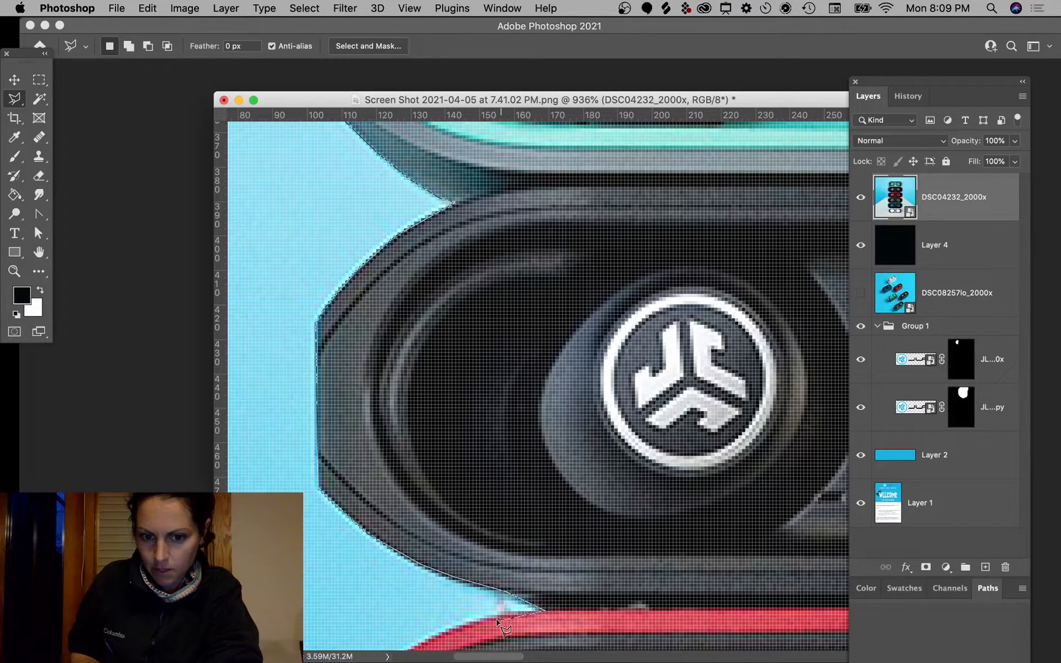
left_click(441, 633)
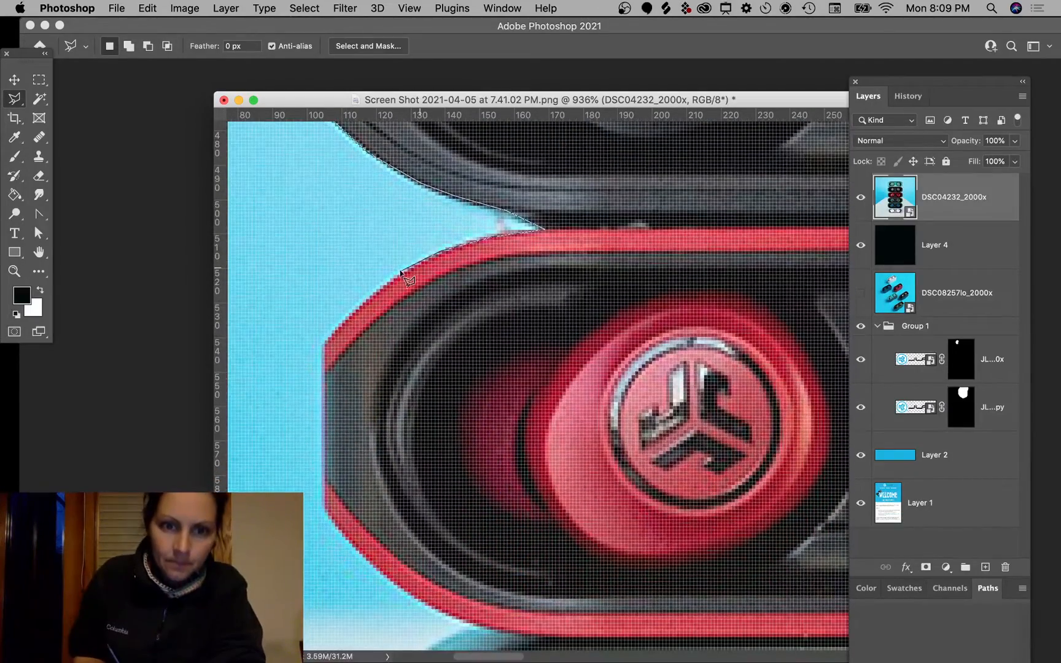
left_click(382, 286)
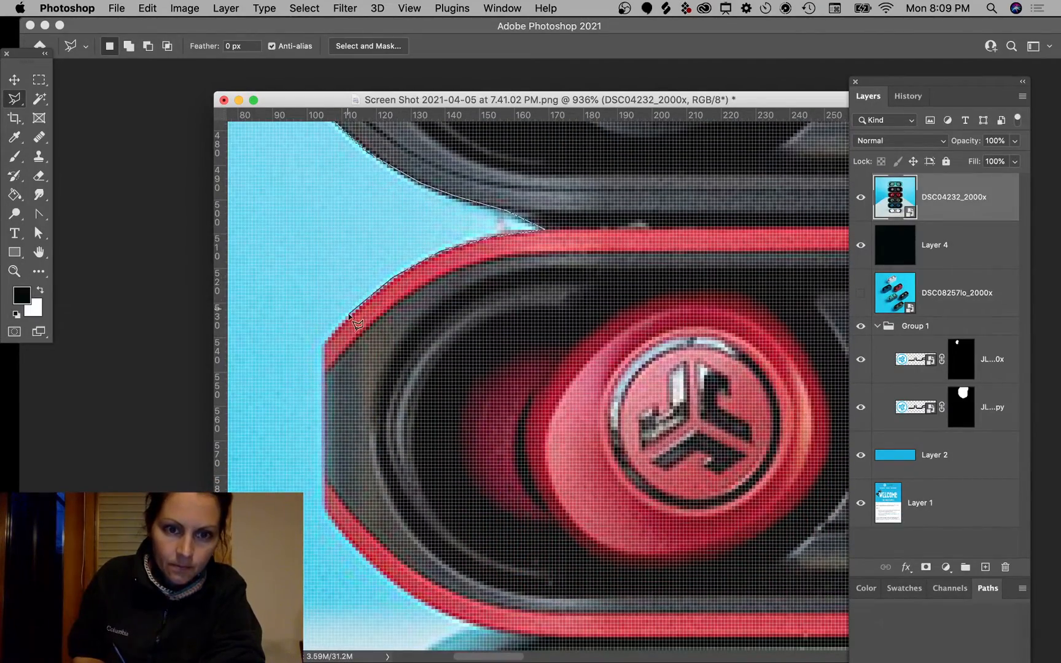
left_click(324, 344)
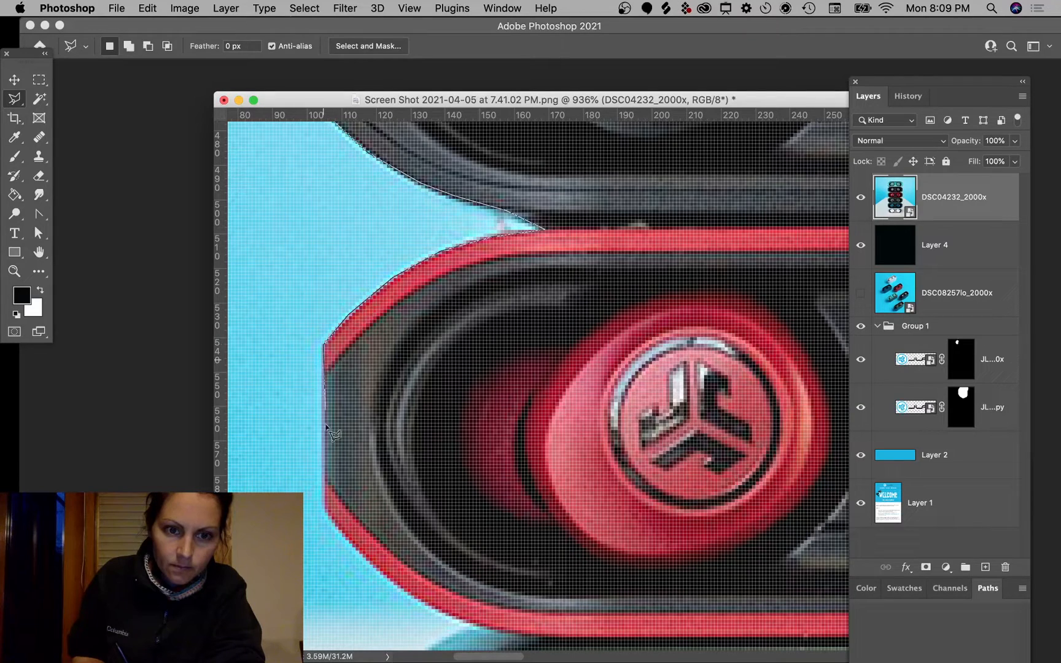
left_click(323, 509)
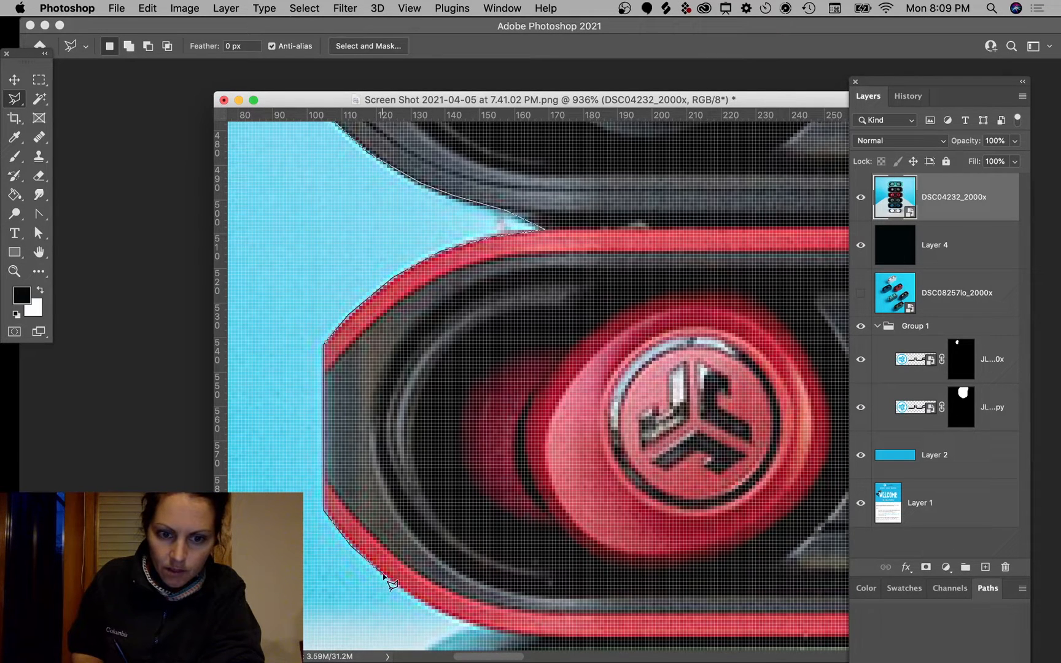
left_click(420, 601)
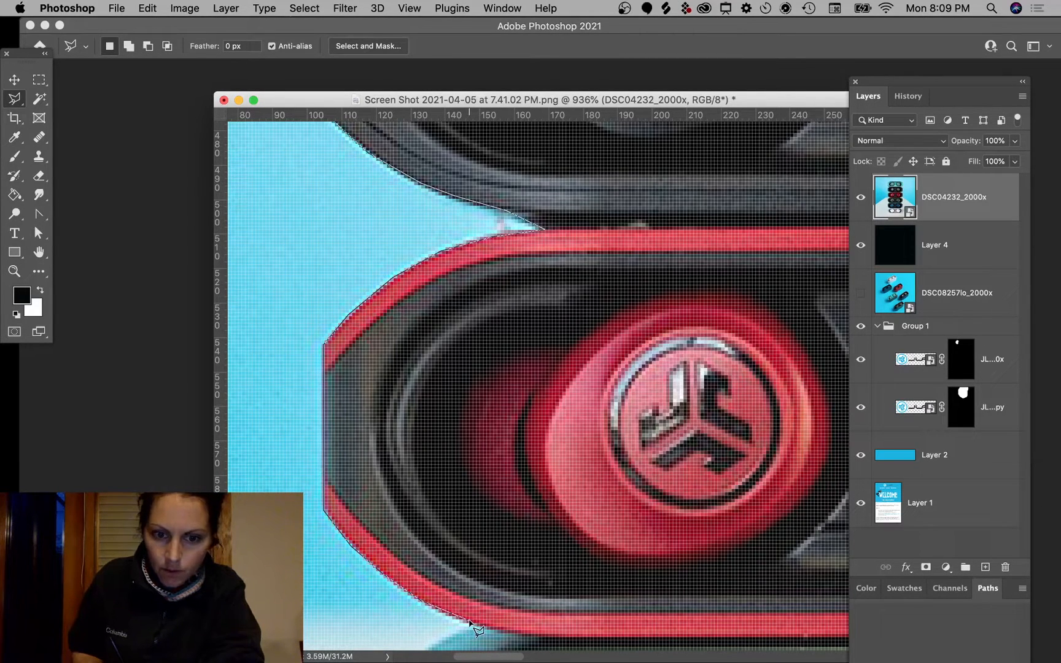
left_click(469, 621)
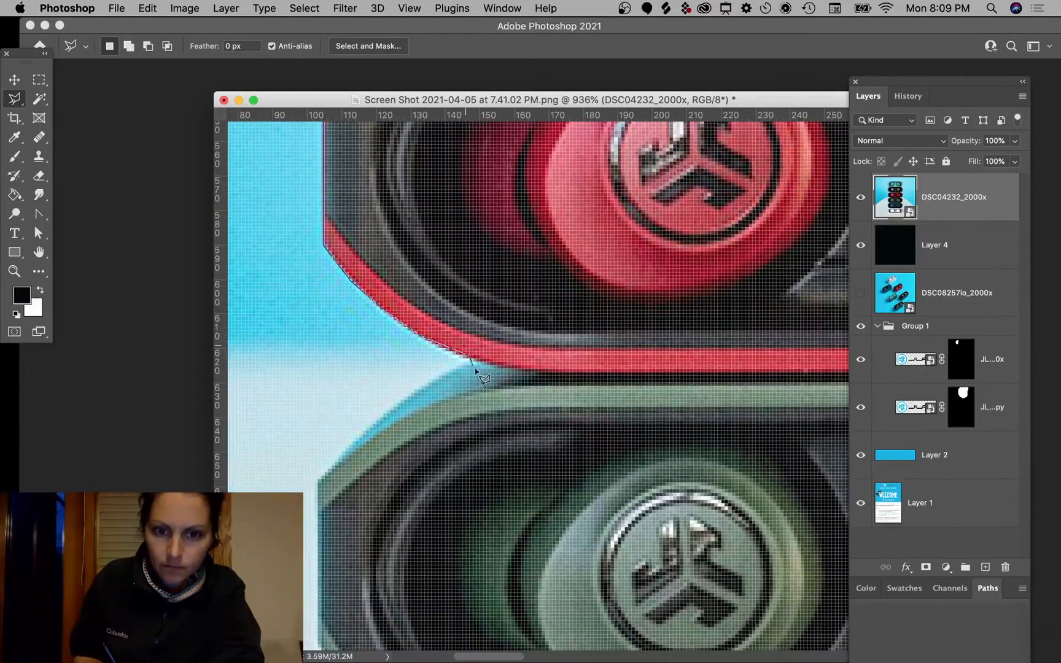
left_click(480, 363)
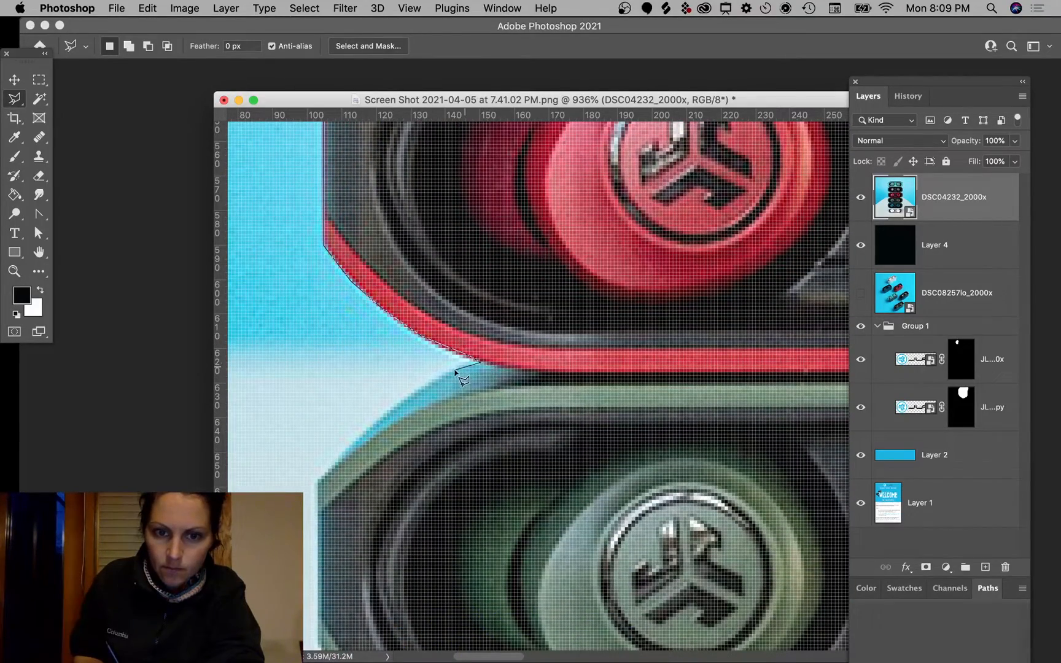
left_click(319, 482)
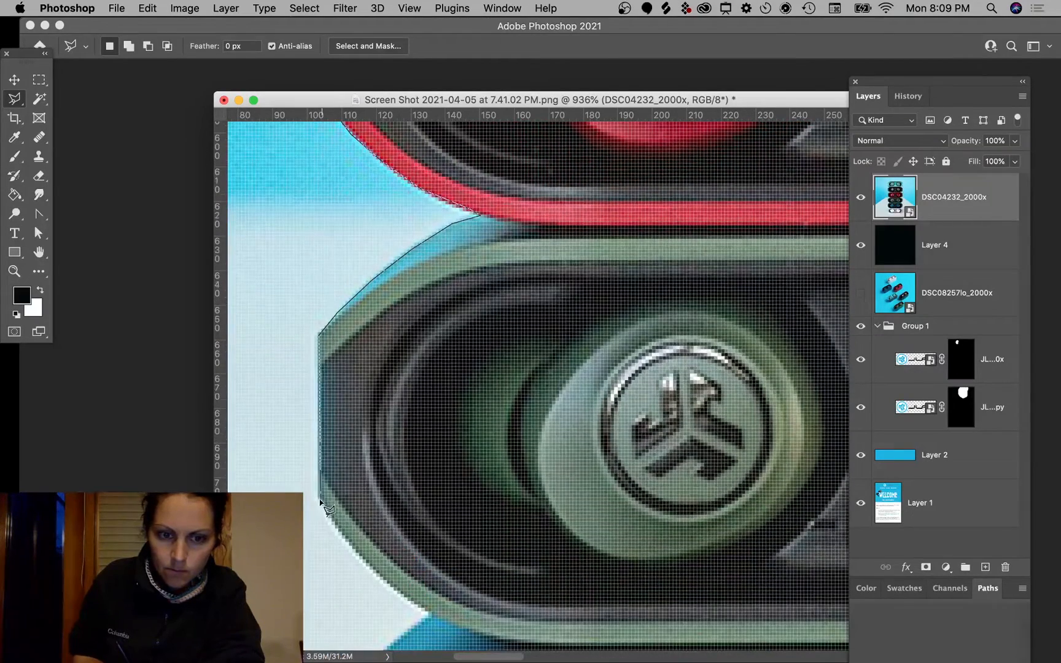
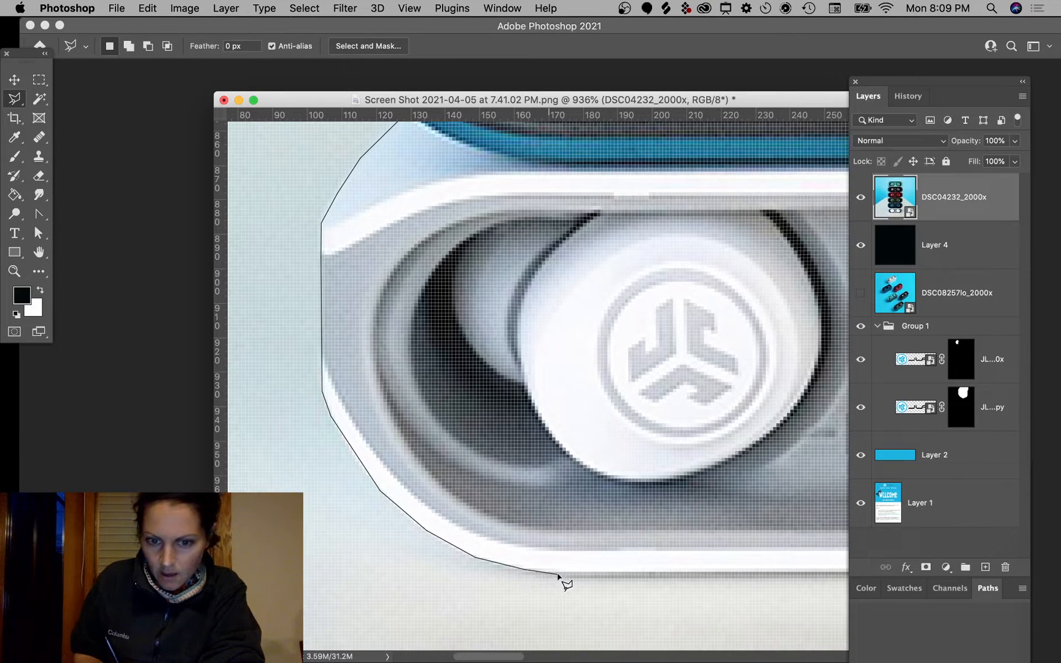
Step: Add outline points up the case edges while scrolling the view up the stack
left_click(612, 574)
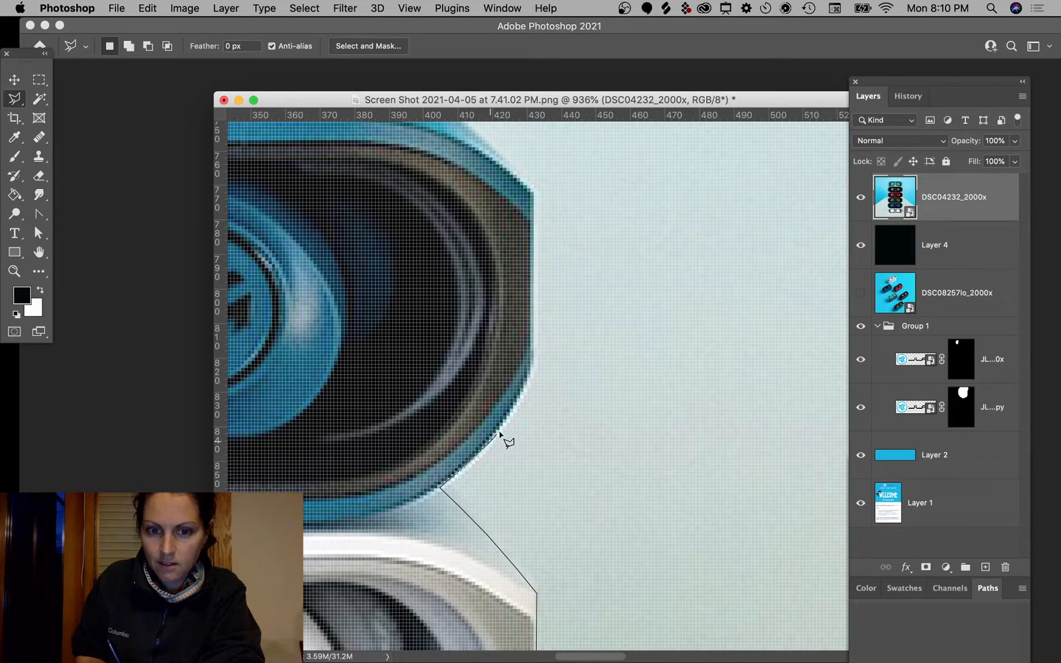
scroll(542, 187, "up", 5)
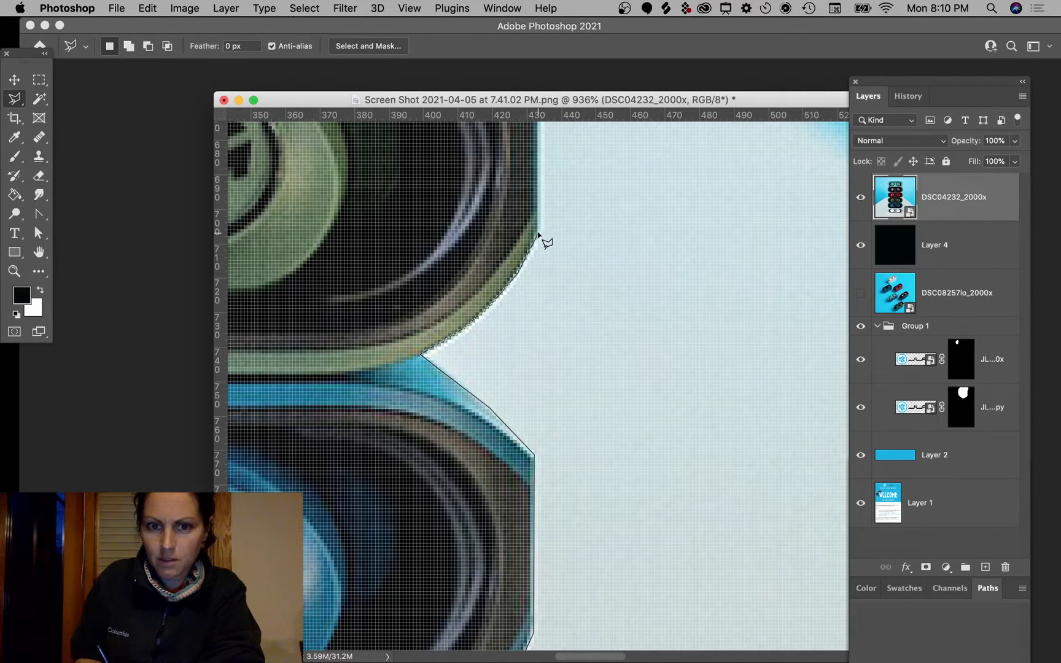
scroll(538, 236, "up", 7)
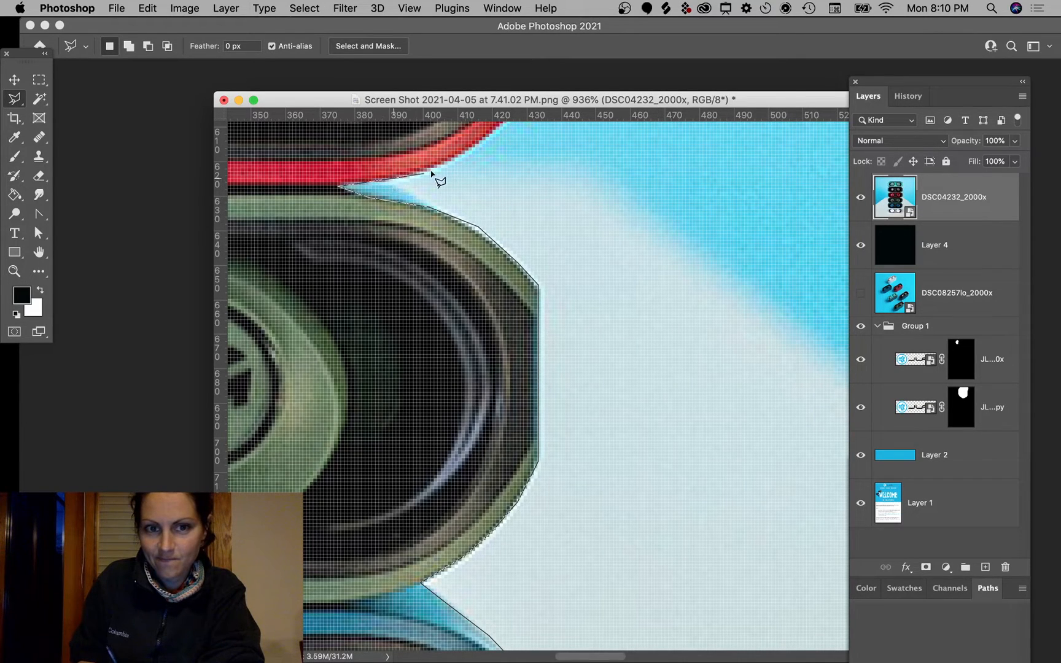
left_click(497, 128)
scroll(497, 128, "up", 5)
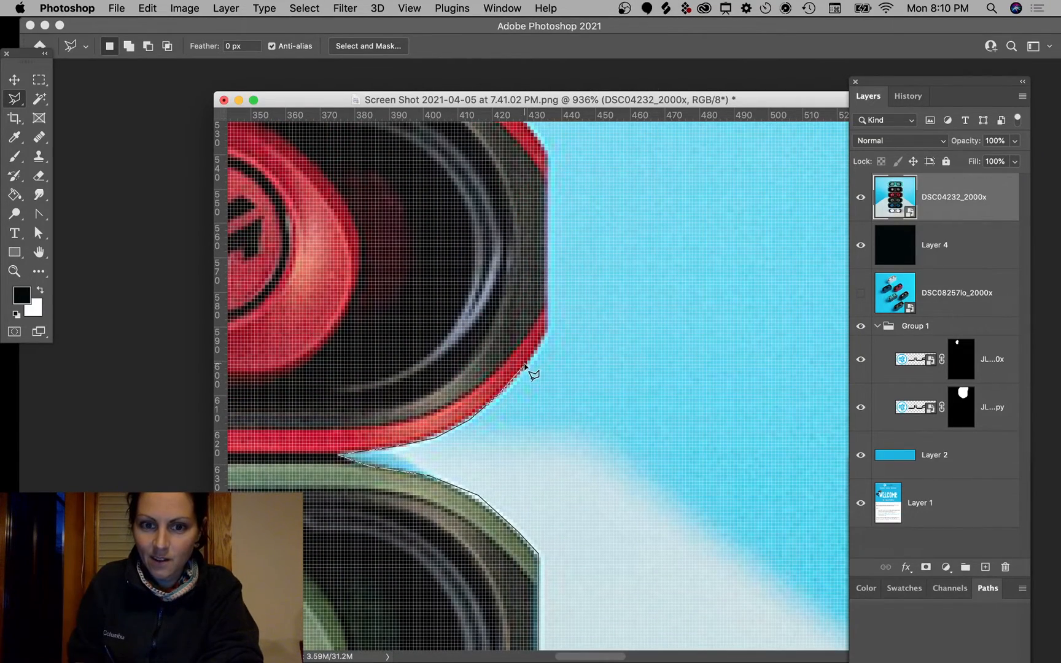
scroll(555, 327, "up", 4)
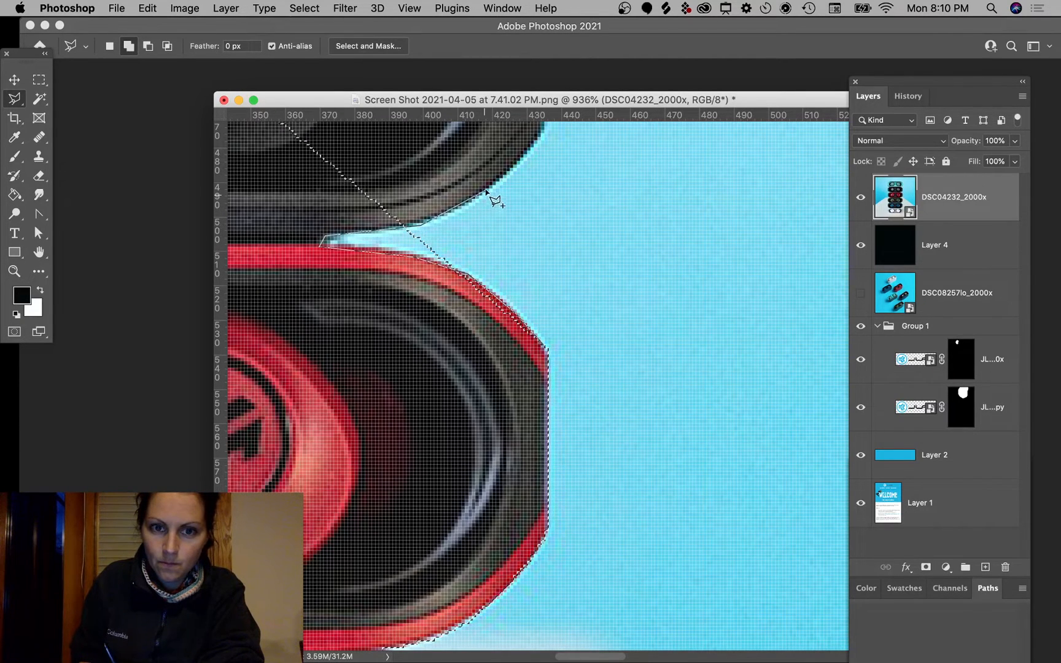
left_click(522, 158)
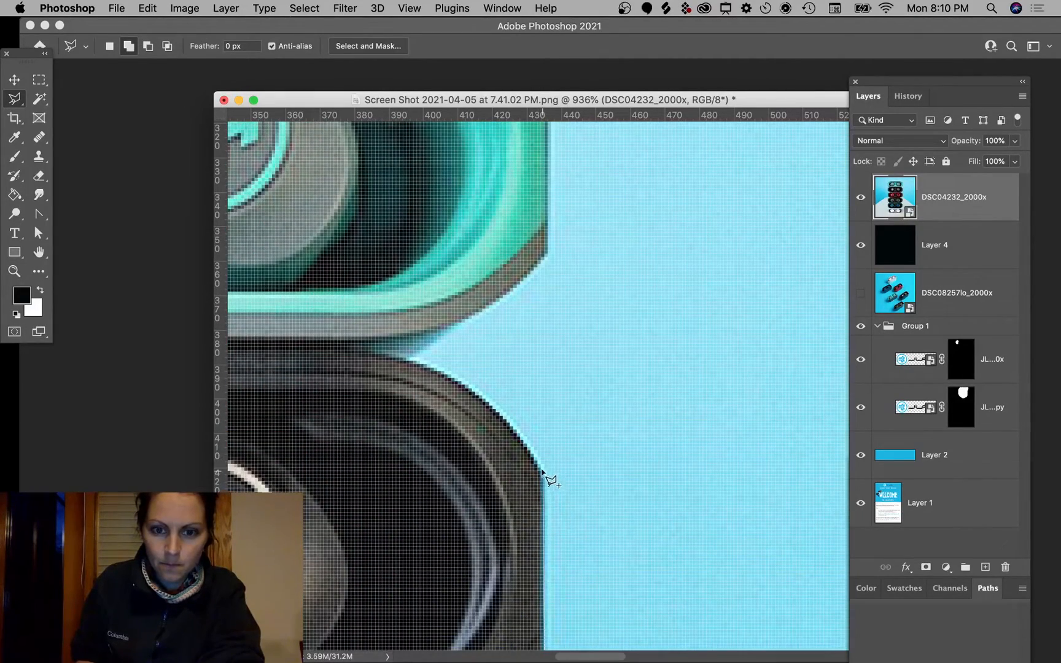
Step: Trace the black case's edge and the green case's upper edge with more points
left_click(523, 442)
left_click(484, 400)
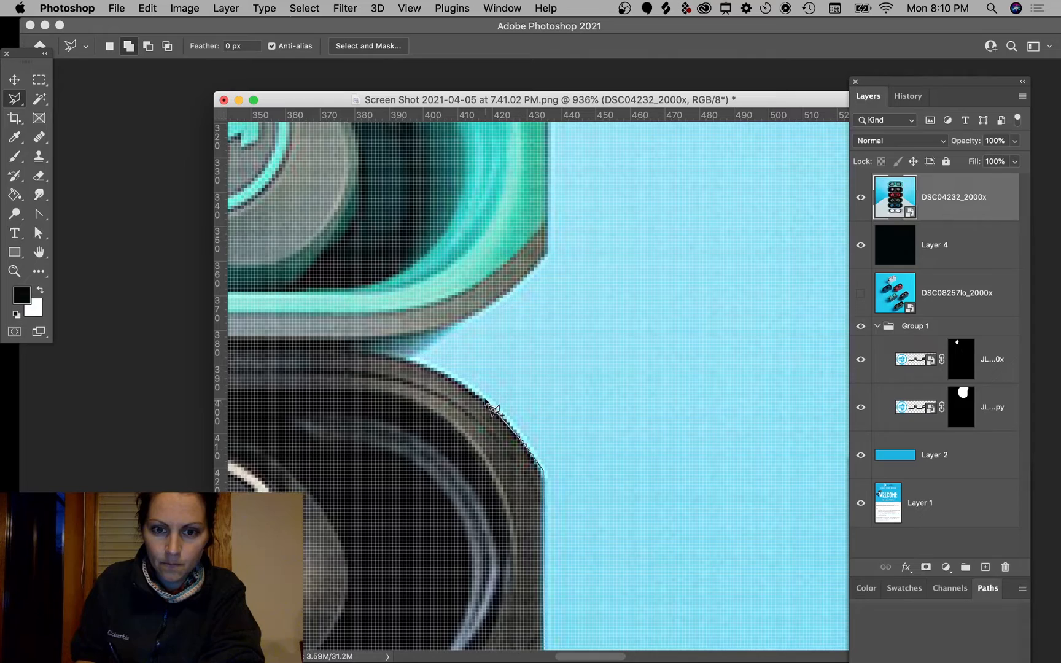
left_click(429, 366)
left_click(368, 351)
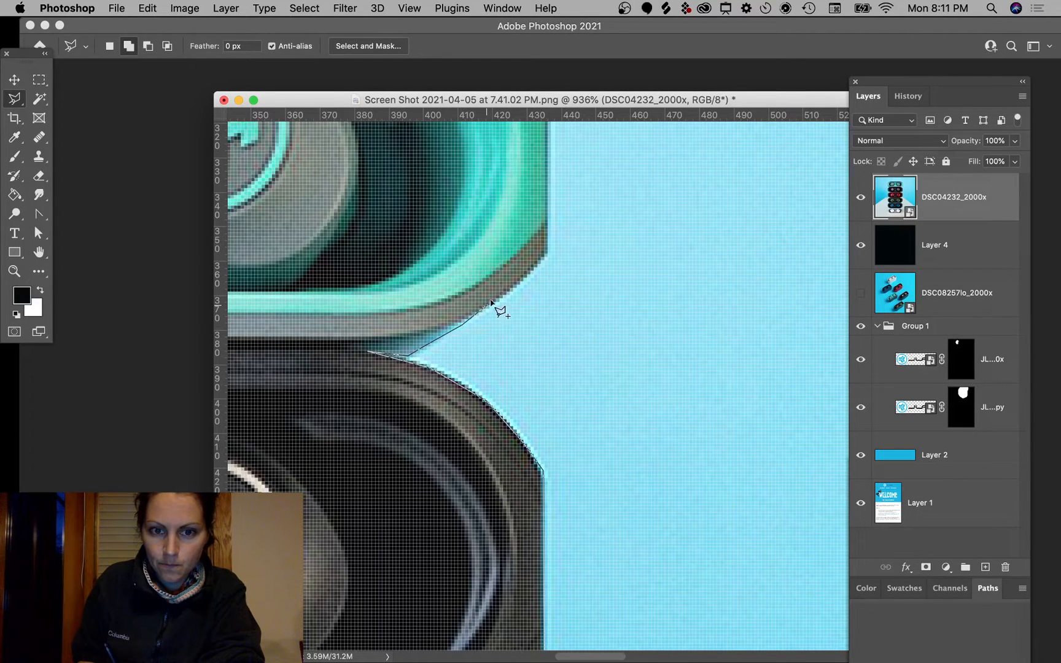
left_click(512, 288)
left_click(547, 253)
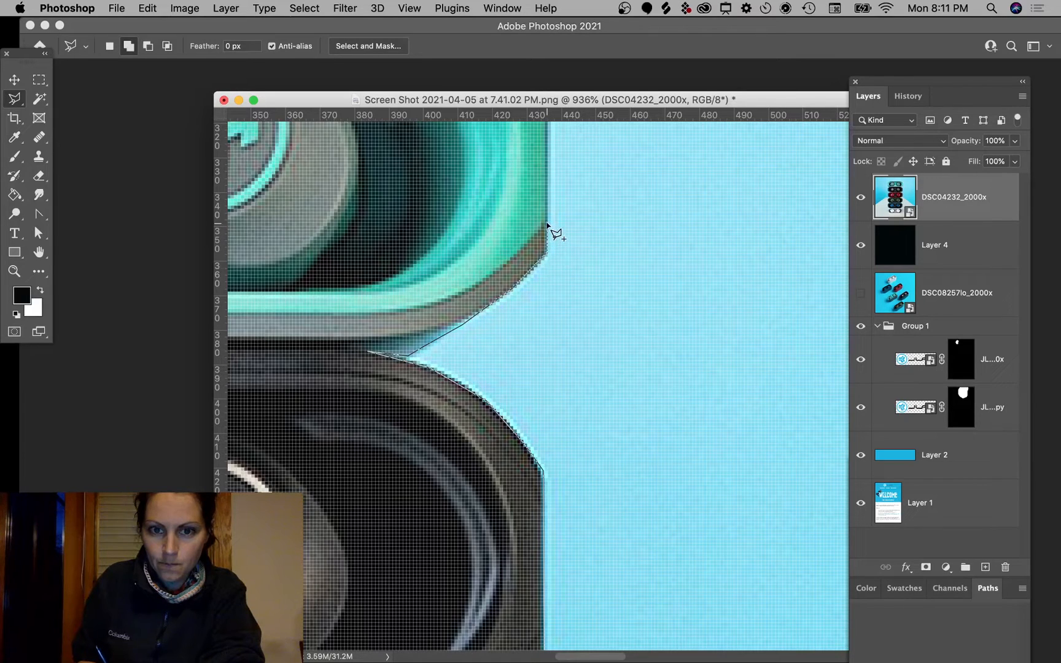
Step: Follow the case's curved corner and continue the outline along its top edge
mouse_move(556, 123)
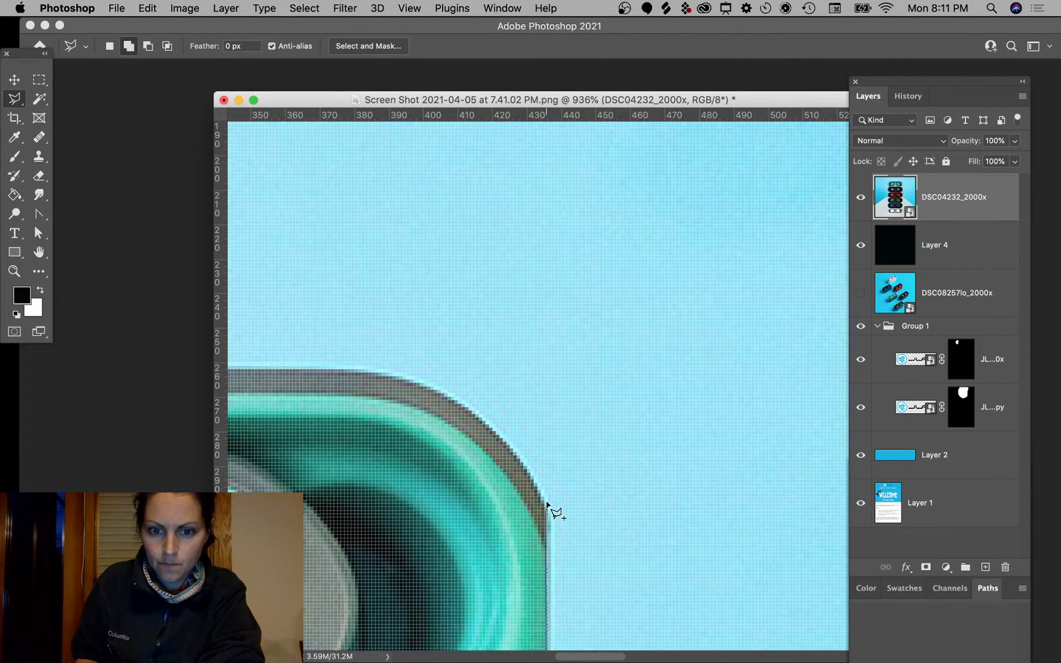
left_click(547, 503)
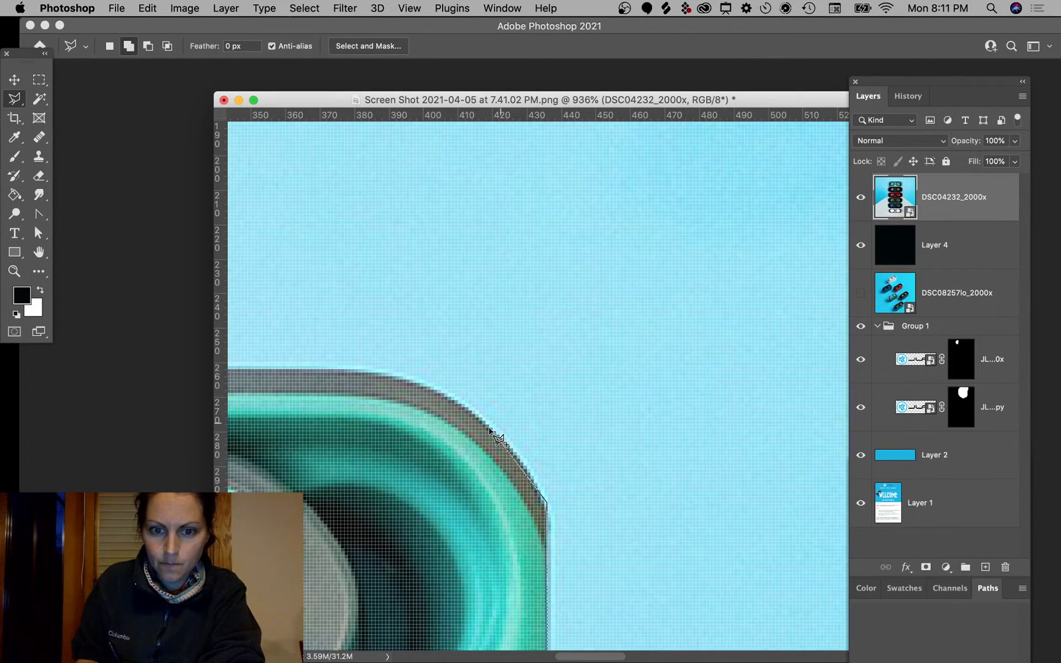
left_click(518, 461)
left_click(484, 421)
left_click(409, 379)
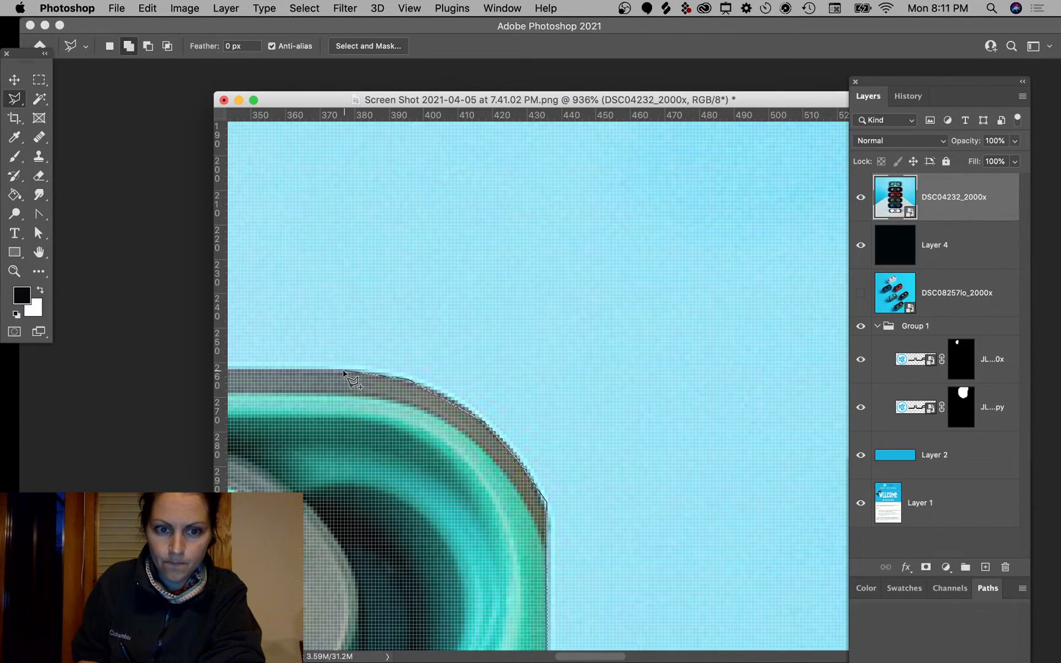
left_click(344, 372)
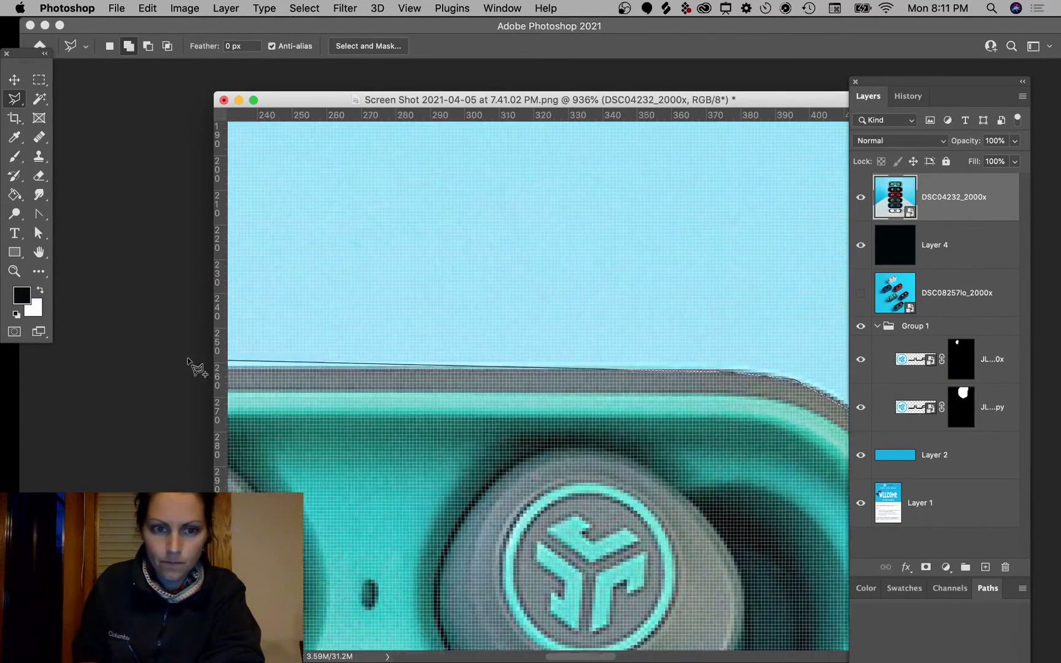
Step: Trace the teal case's curved top corner and close the outline into the selection
left_click(467, 371)
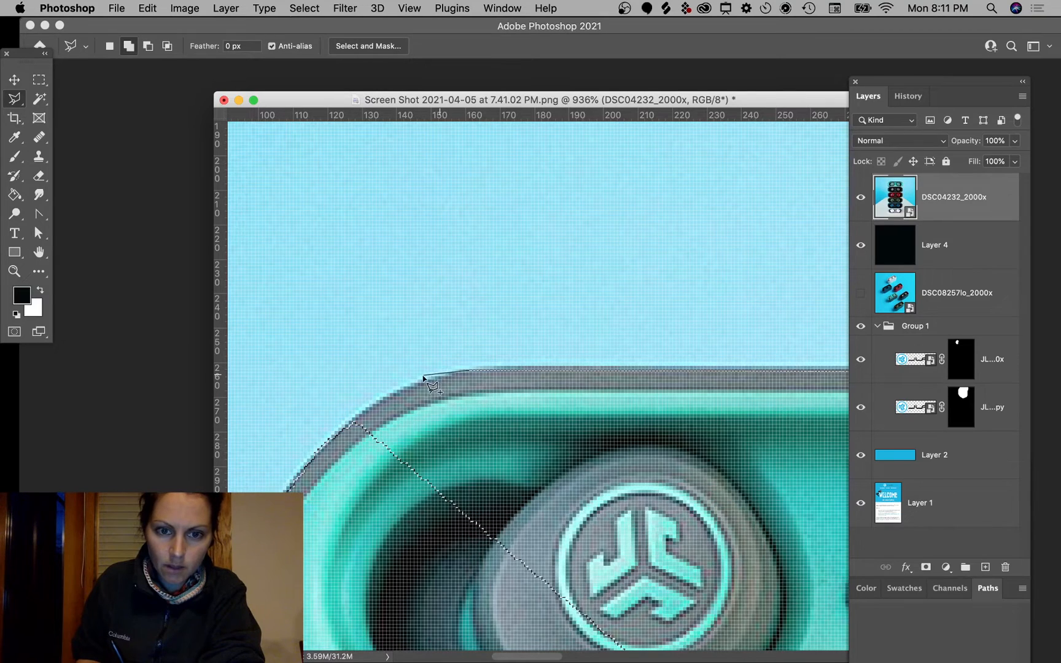
left_click(418, 384)
left_click(377, 402)
left_click(340, 430)
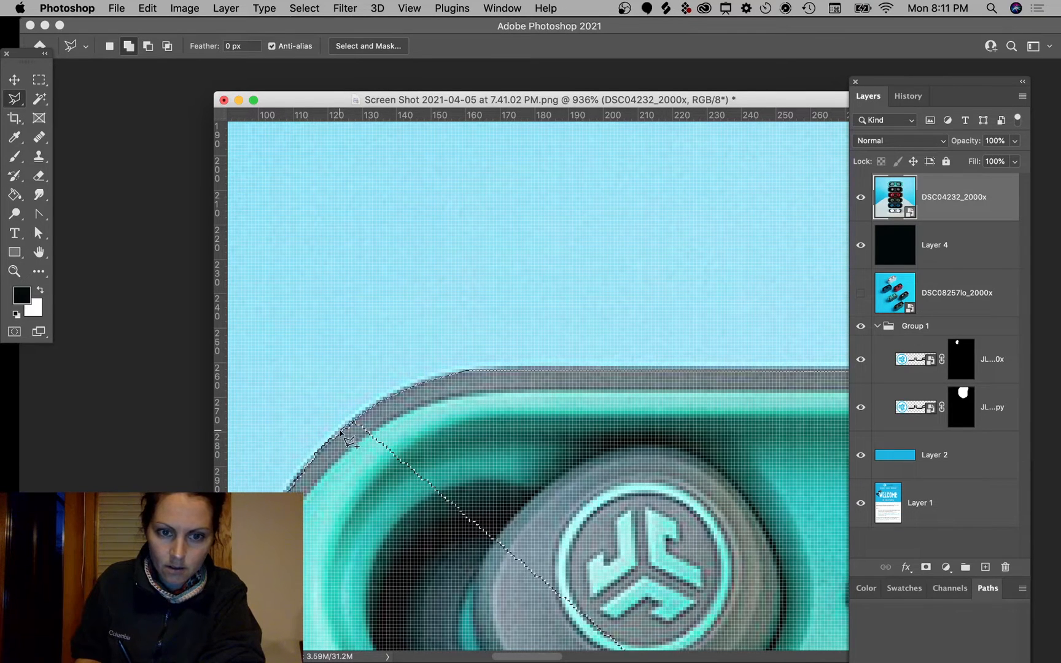
double_click(414, 516)
scroll(430, 506, "down", 5)
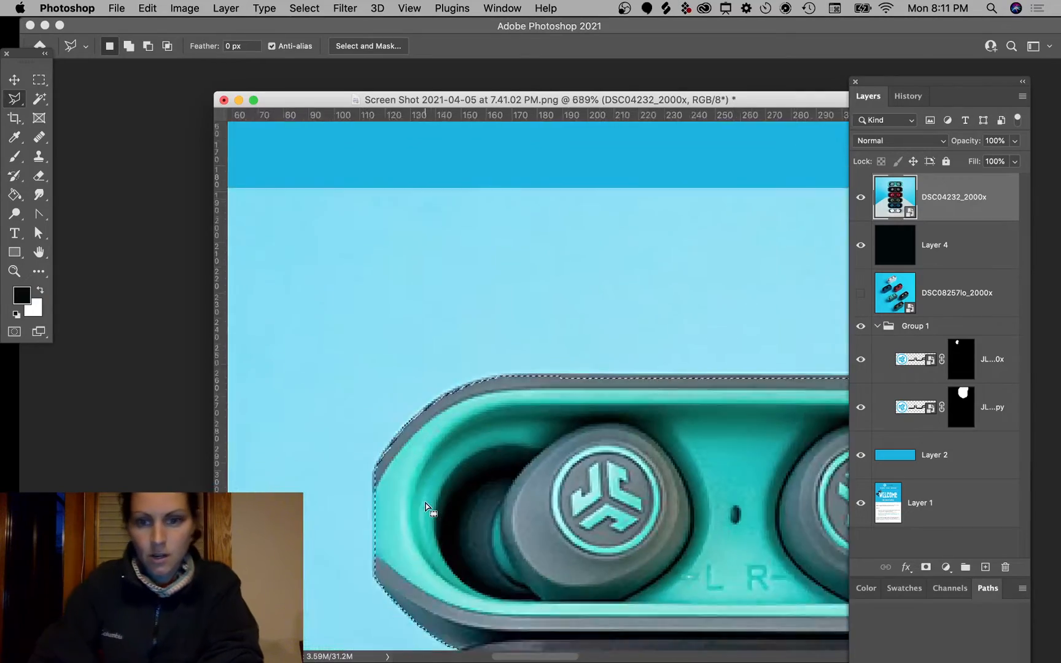
Step: Start a Shift-added outline around the missed notch between the red and green cases
scroll(425, 503, "down", 5)
scroll(425, 503, "down", 2)
scroll(425, 503, "right", 2)
scroll(425, 502, "down", 3)
scroll(425, 503, "right", 2)
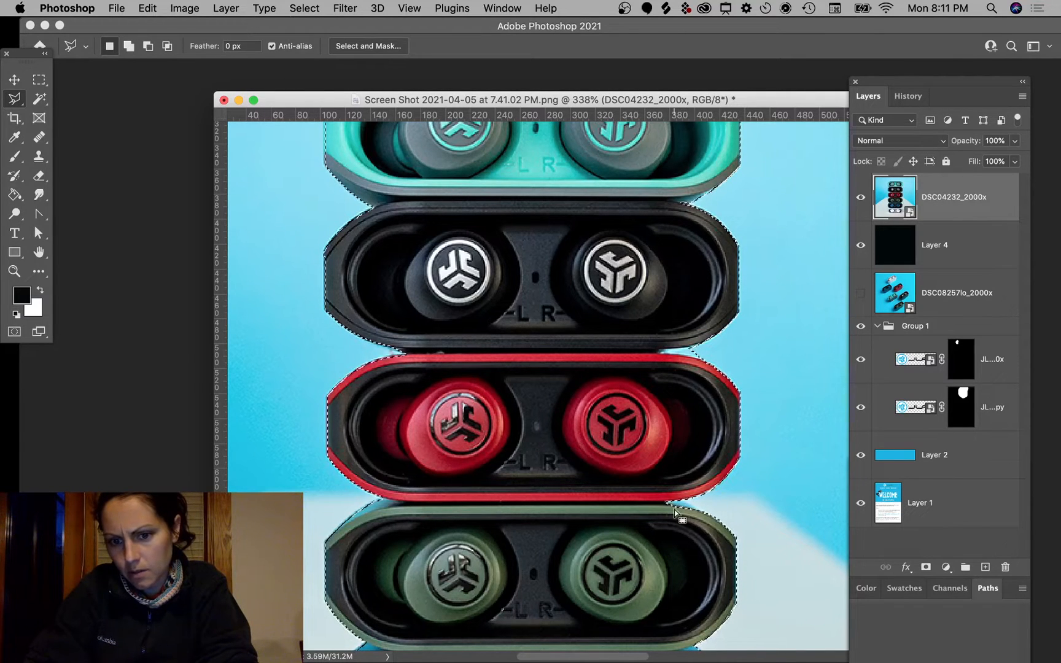
scroll(467, 535, "down", 3)
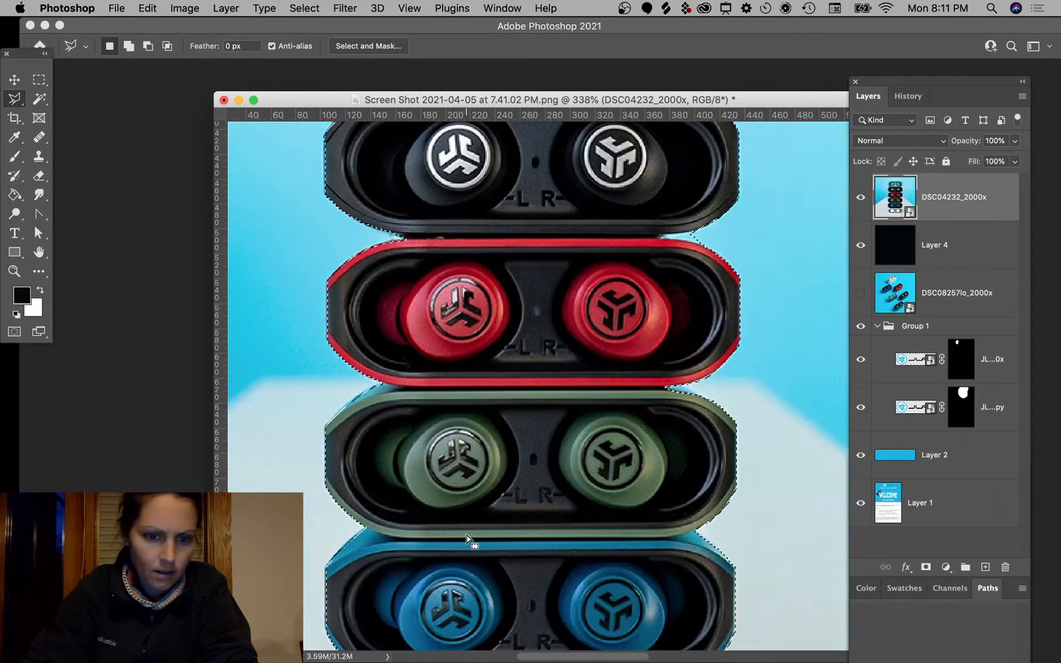
scroll(467, 536, "right", 1)
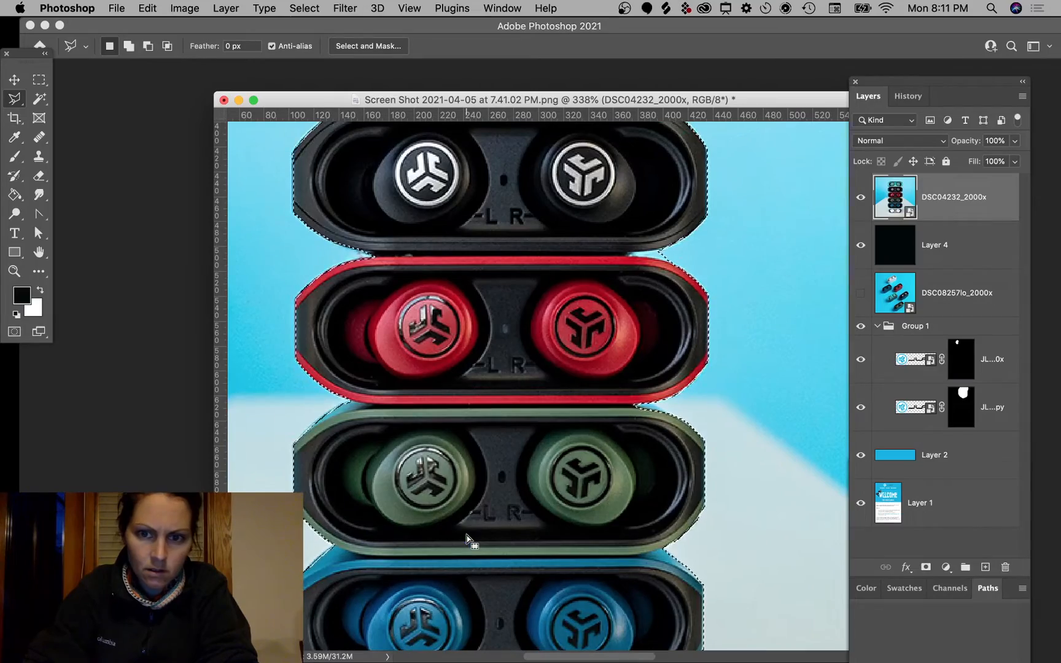
scroll(467, 535, "up", 4)
scroll(466, 535, "right", 1)
scroll(466, 535, "down", 4)
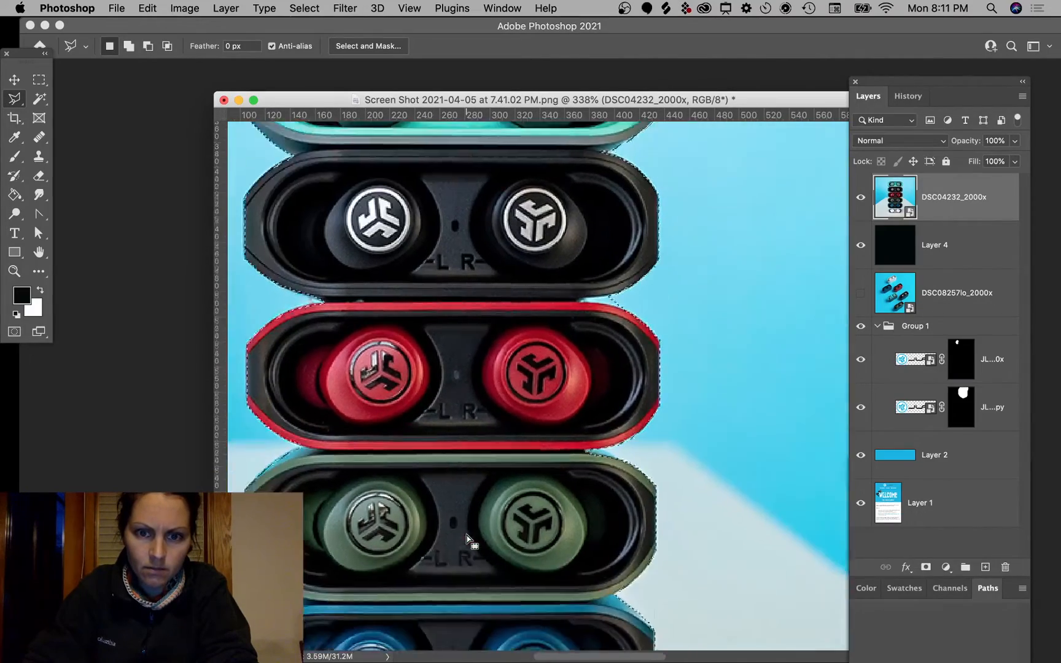
scroll(467, 535, "right", 1)
scroll(613, 417, "up", 4)
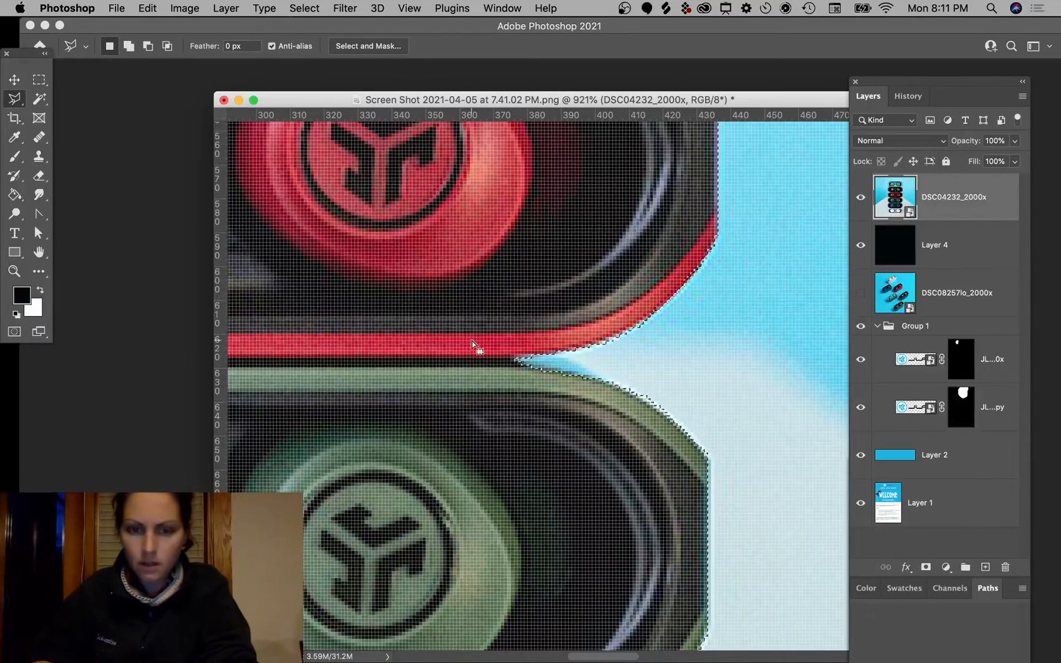
key("shift")
left_click(534, 353)
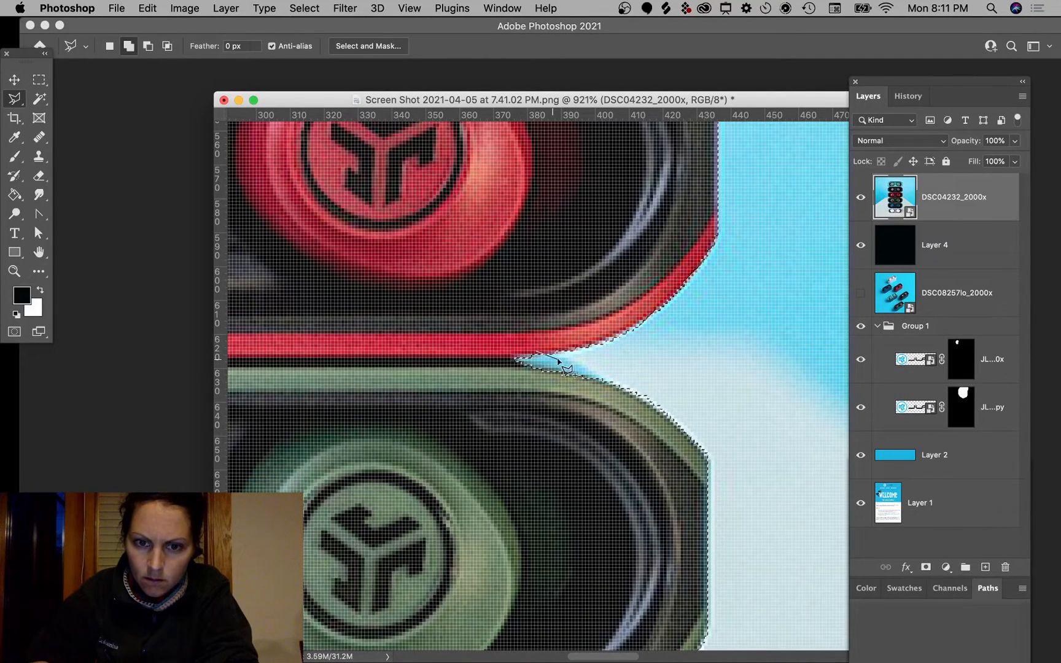
Step: Close the notch outline and add a layer mask to DSC04232_2000x
left_click(614, 387)
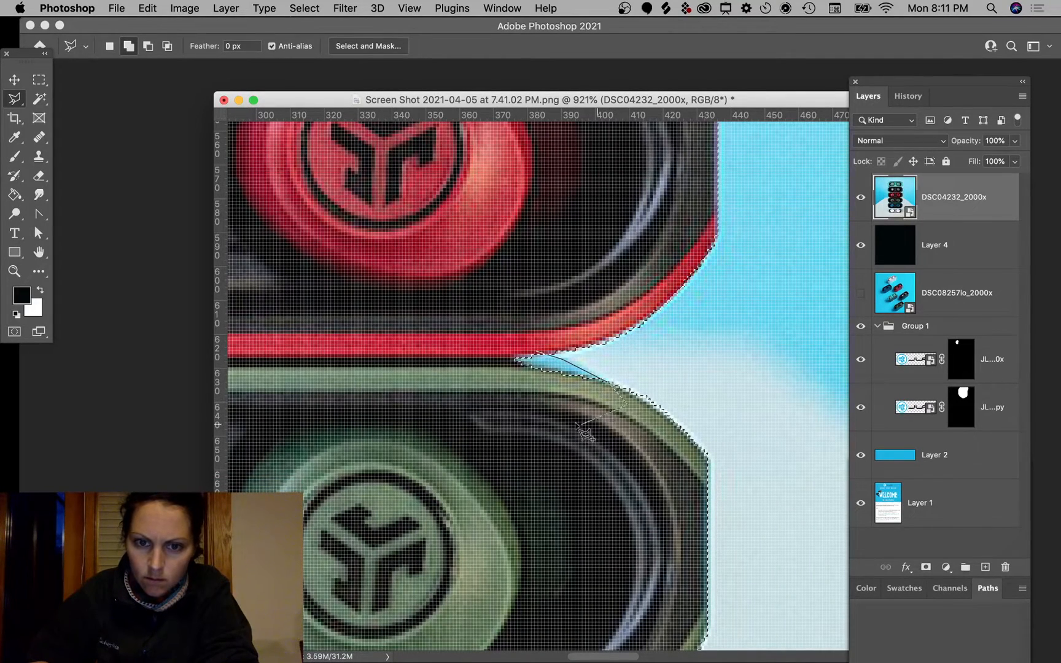
left_click(535, 353)
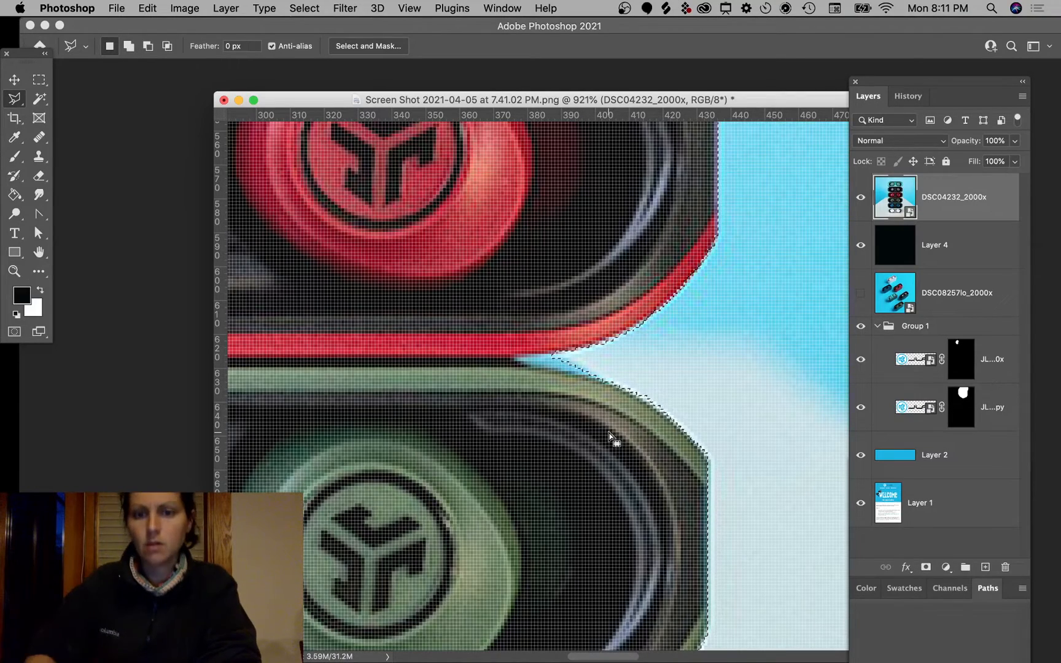
left_click(926, 568)
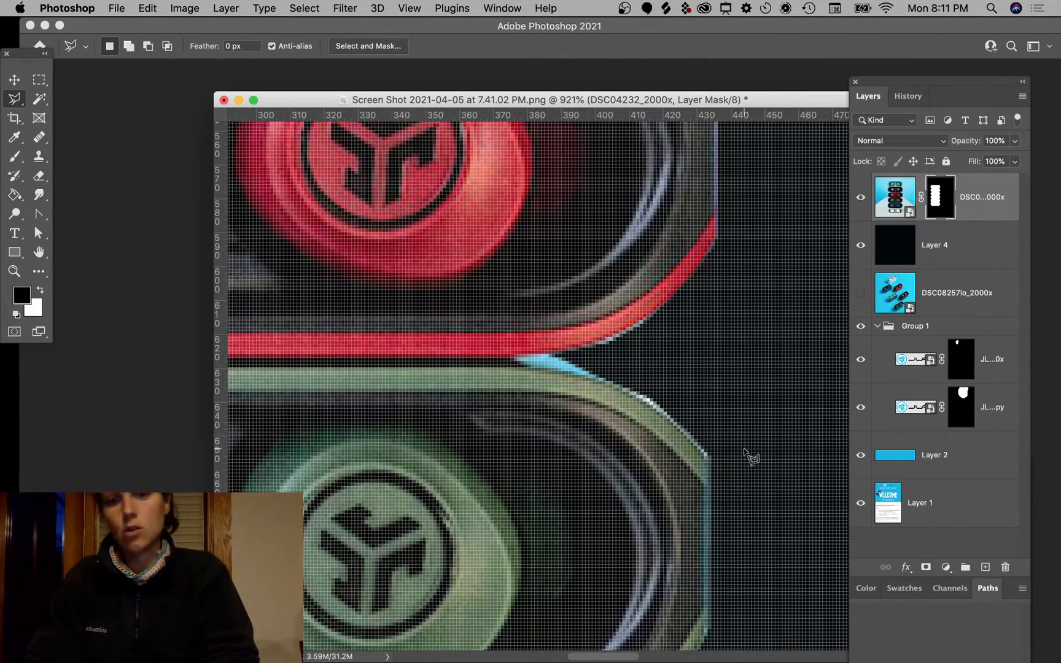
Step: Bring up the earbud layer mask's properties and set its Feather to 0 px
scroll(745, 459, "down", 10)
scroll(746, 459, "down", 3)
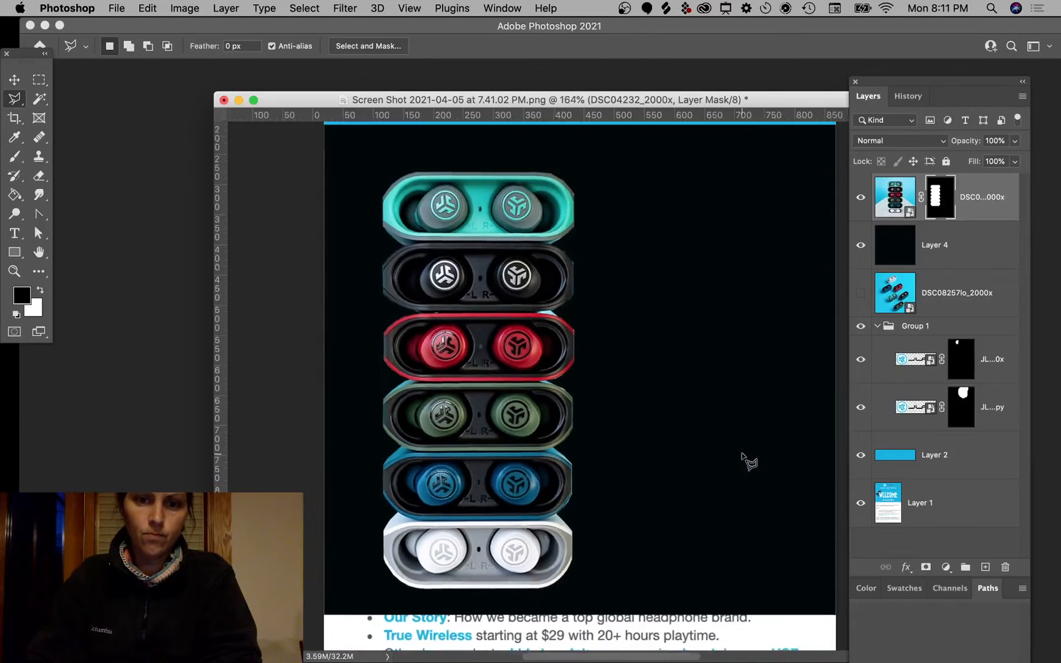
scroll(746, 460, "up", 1)
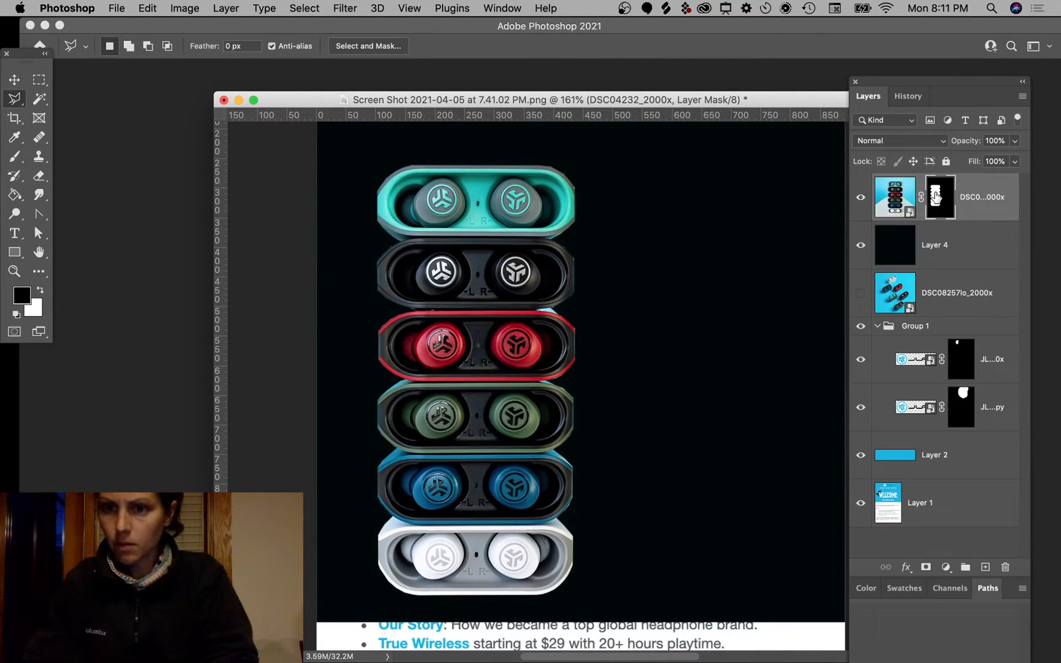
mouse_move(962, 621)
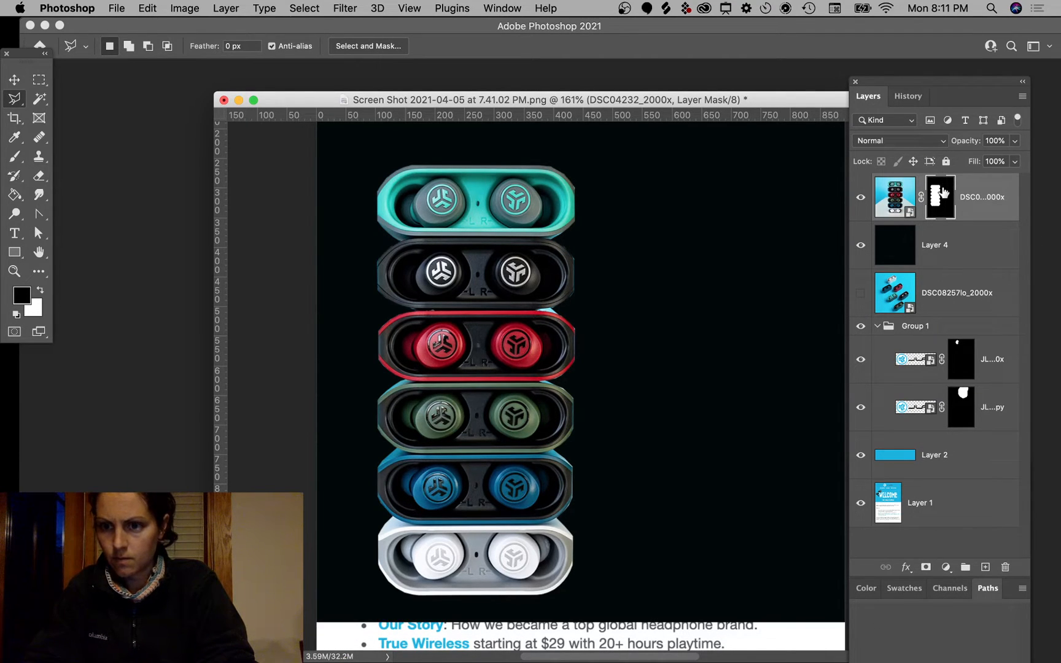
right_click(943, 203)
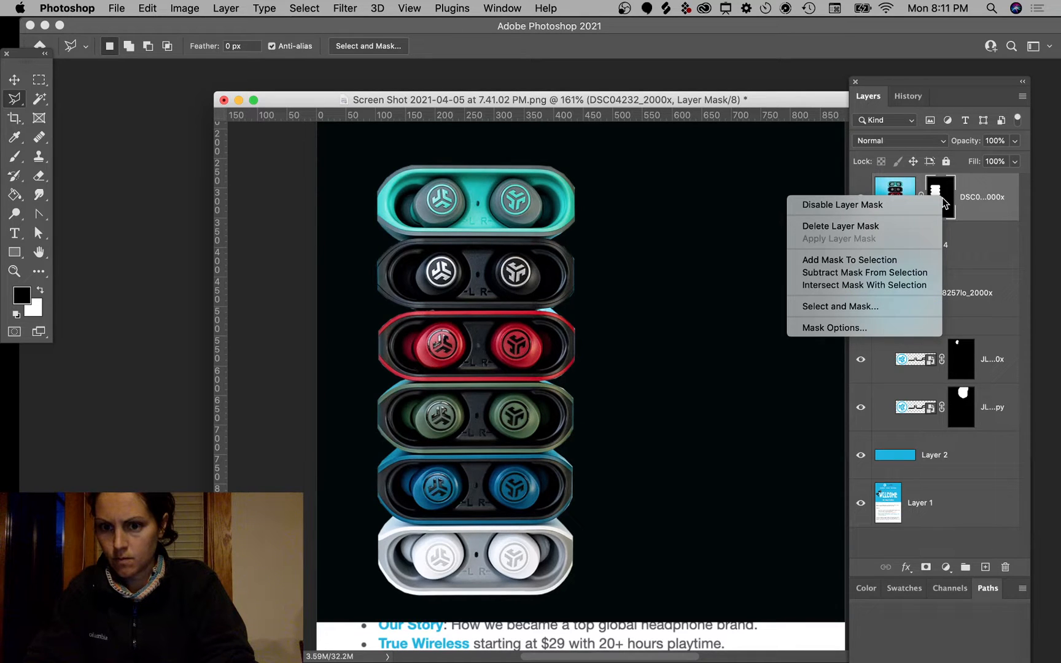
left_click(981, 618)
left_click_drag(900, 80, 1051, 101)
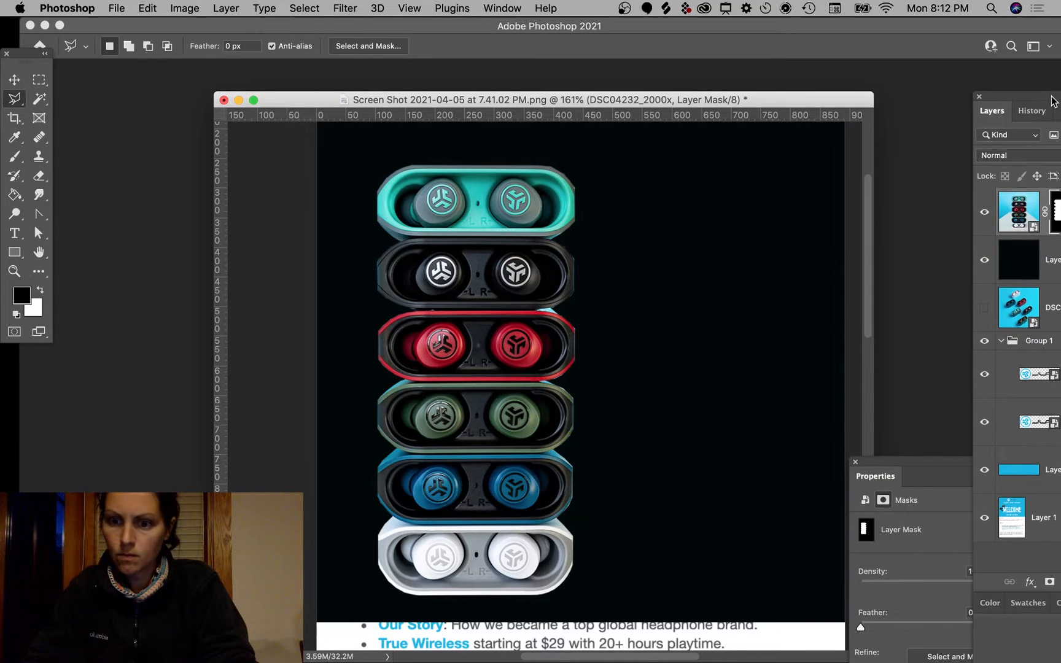
left_click_drag(899, 461, 882, 105)
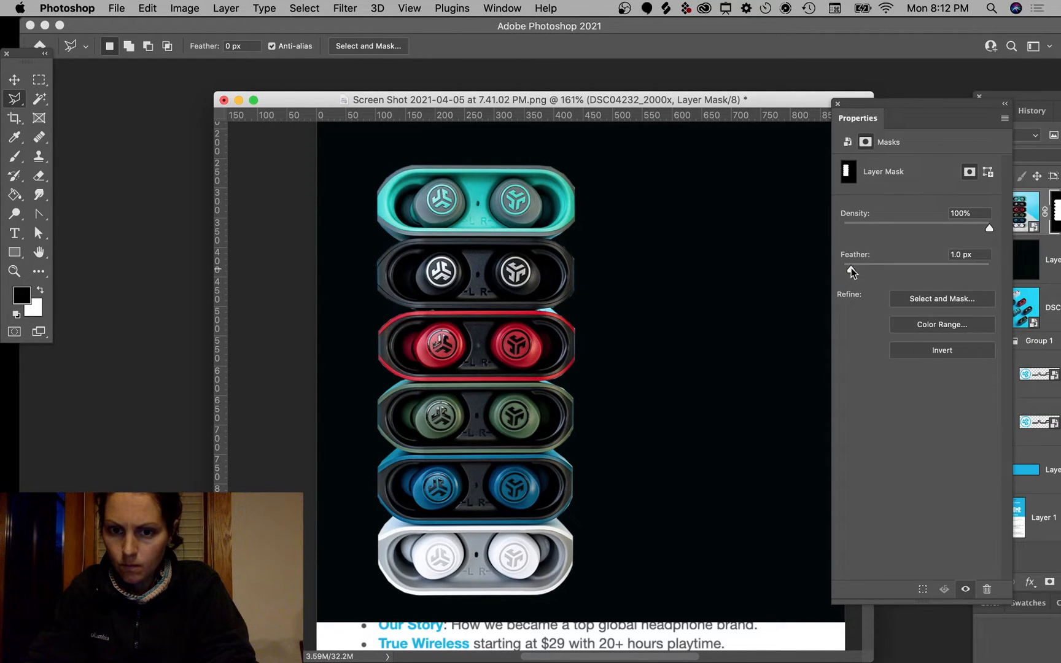
left_click_drag(891, 265, 842, 265)
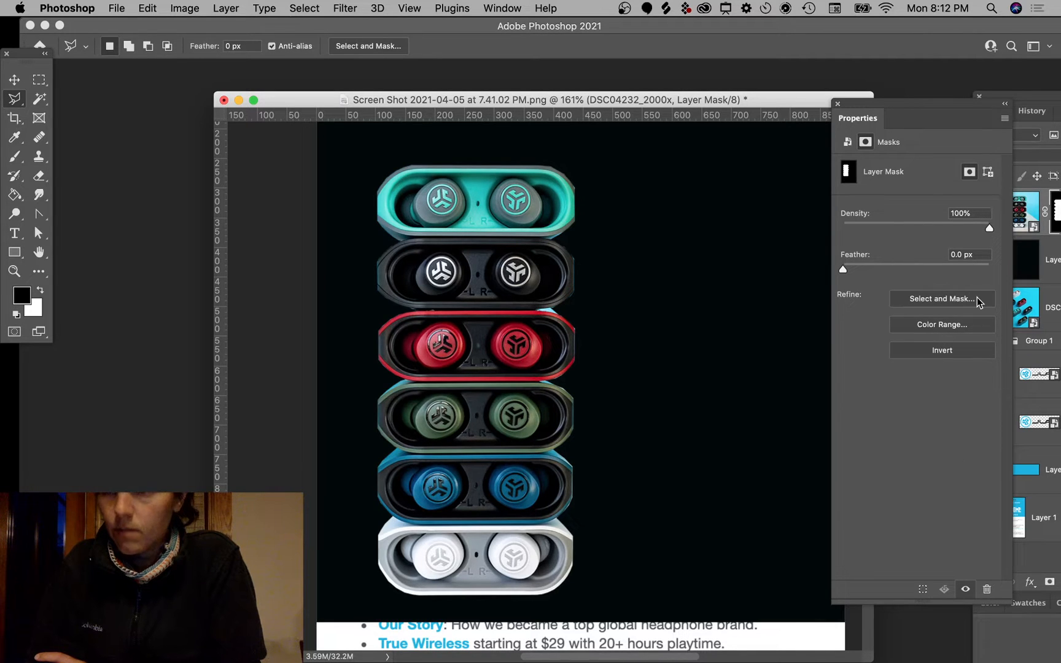
Step: Confirm the Mask Options display settings and launch Select and Mask
left_click(1004, 118)
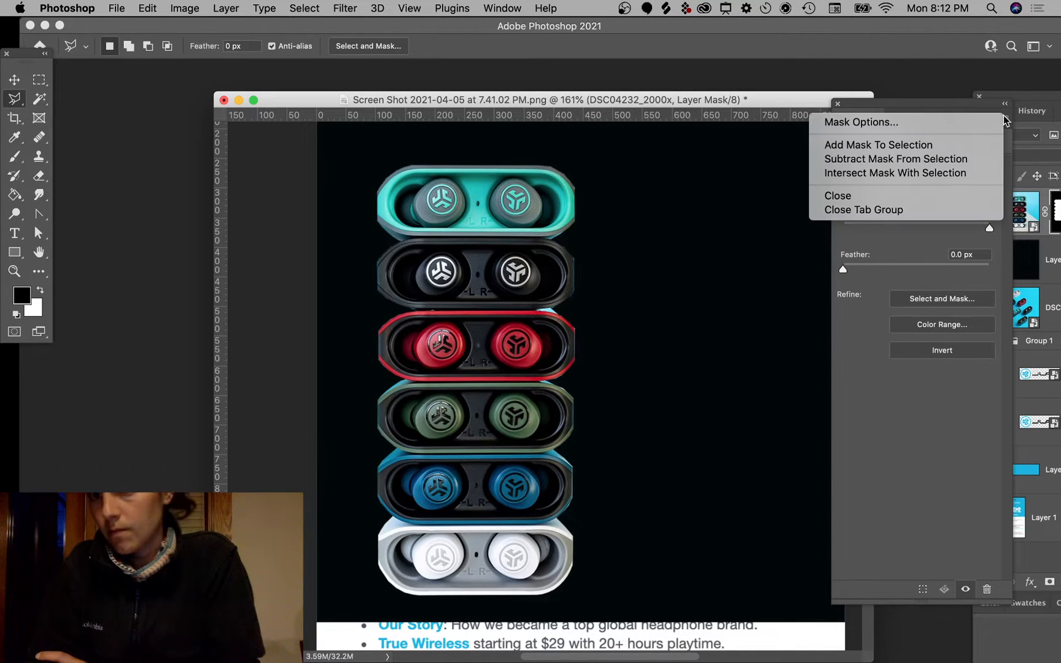
left_click(911, 125)
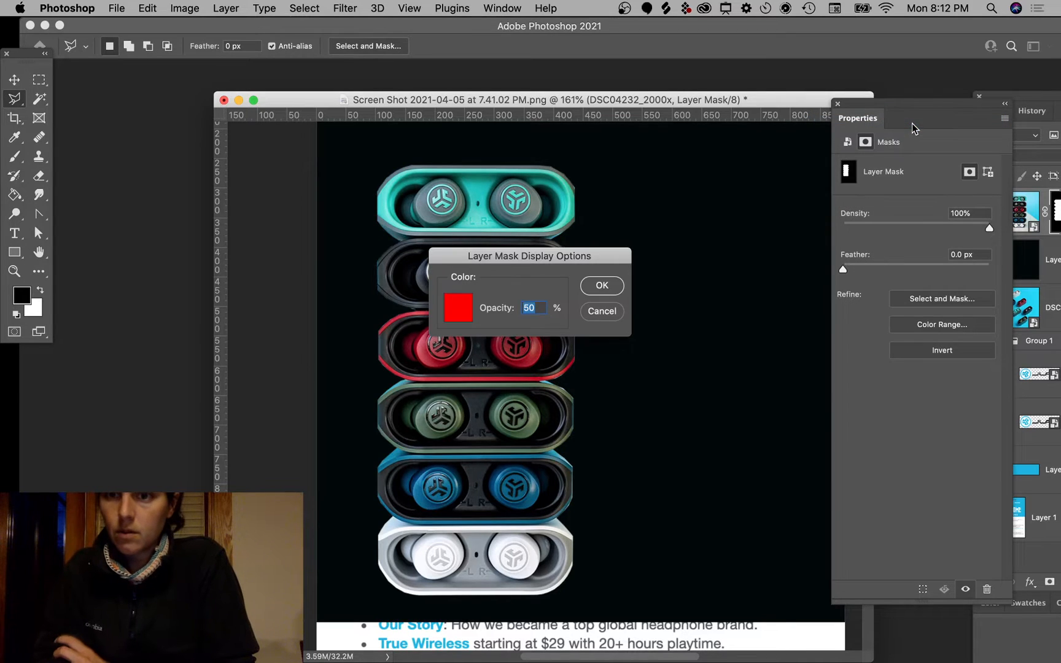
left_click(600, 286)
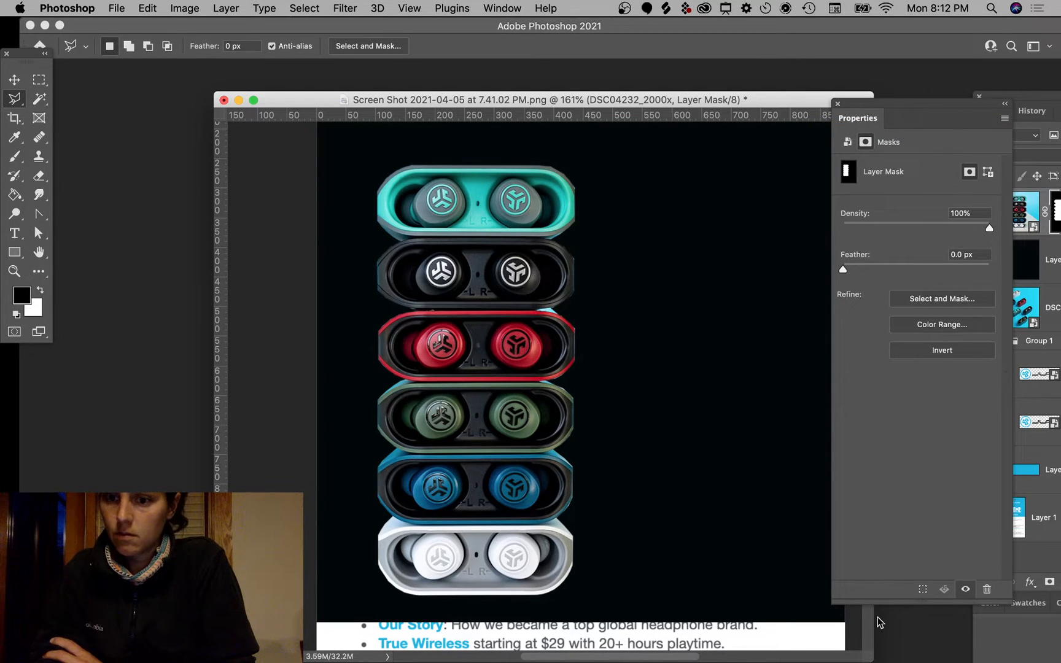
left_click(942, 299)
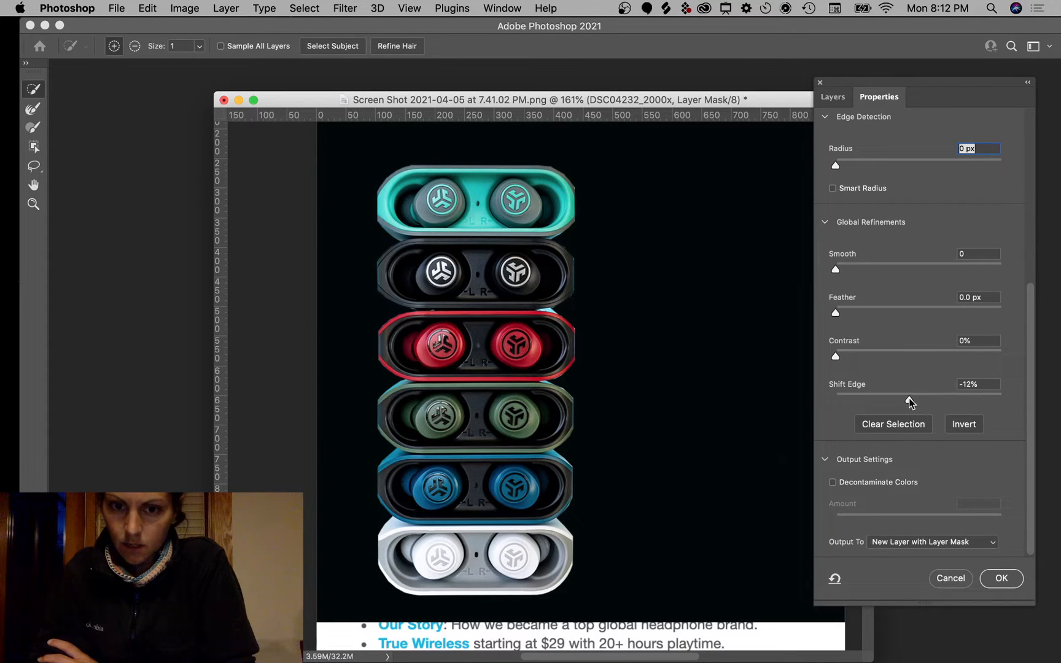
Step: Set Shift Edge -34% and Feather 4.1 px, outputting a new layer with layer mask
left_click(850, 402)
left_click_drag(878, 400, 893, 400)
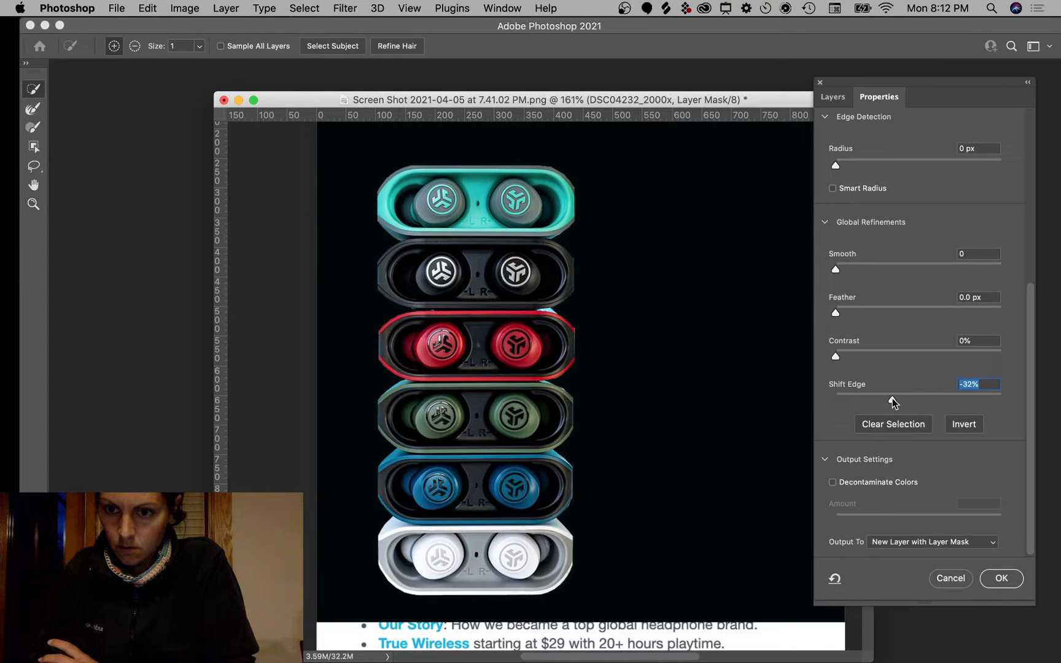
left_click_drag(838, 316, 865, 316)
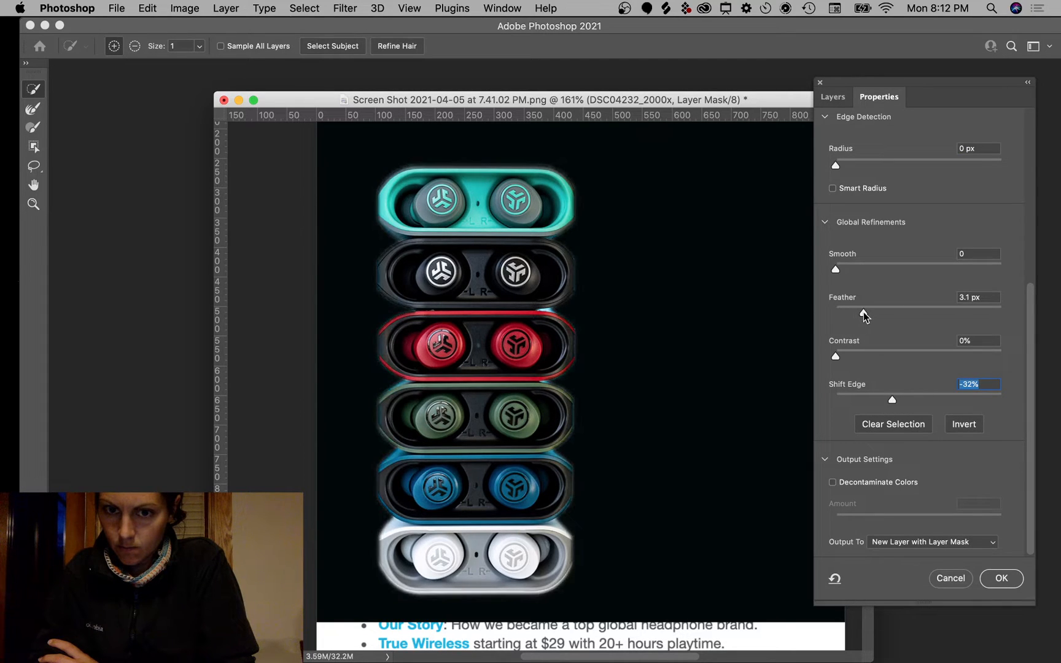
mouse_move(892, 400)
left_mouse_down()
mouse_move(851, 405)
mouse_move(902, 407)
mouse_move(890, 403)
left_mouse_up()
mouse_move(864, 315)
left_mouse_down()
mouse_move(923, 320)
mouse_move(873, 318)
left_mouse_up()
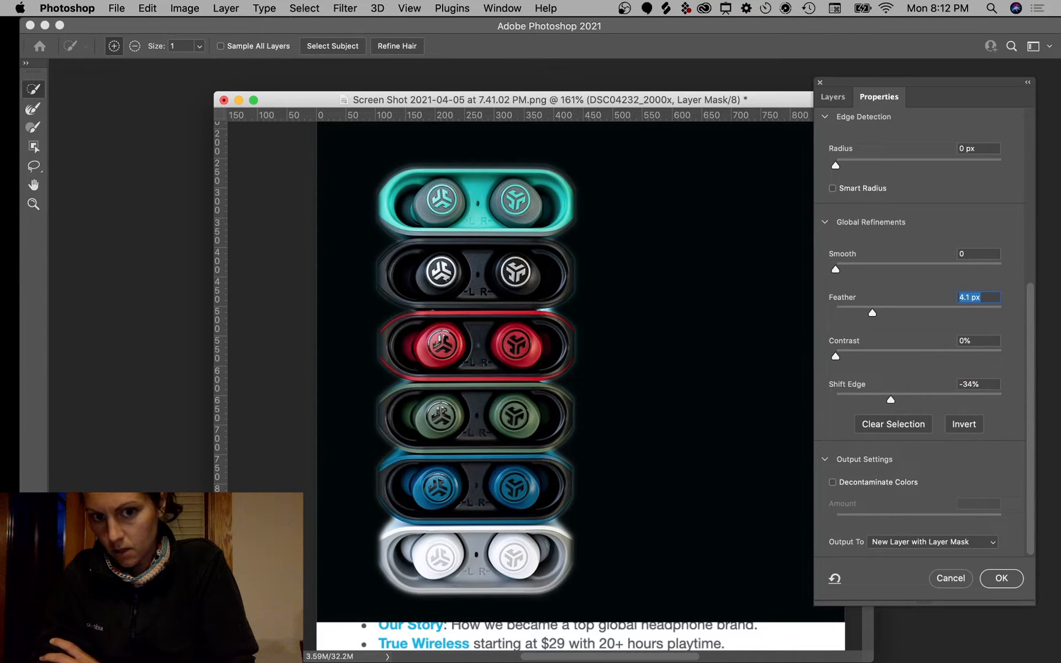
left_click(999, 578)
scroll(602, 339, "up", 5)
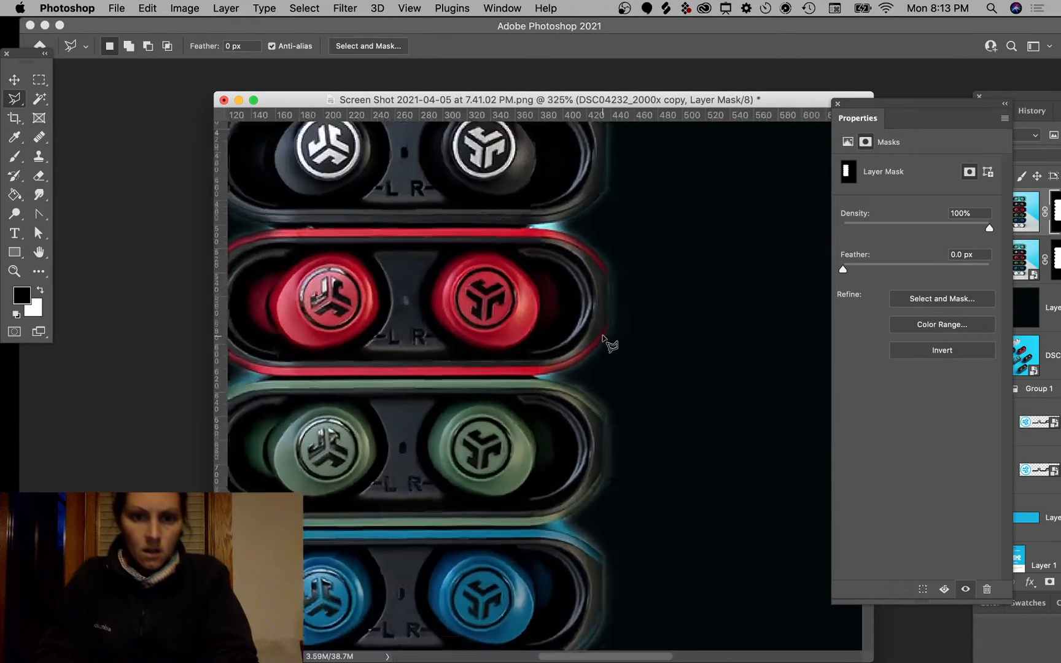
Step: Outline the cyan glow sliver above the red case with the Polygonal Lasso
scroll(601, 339, "up", 5)
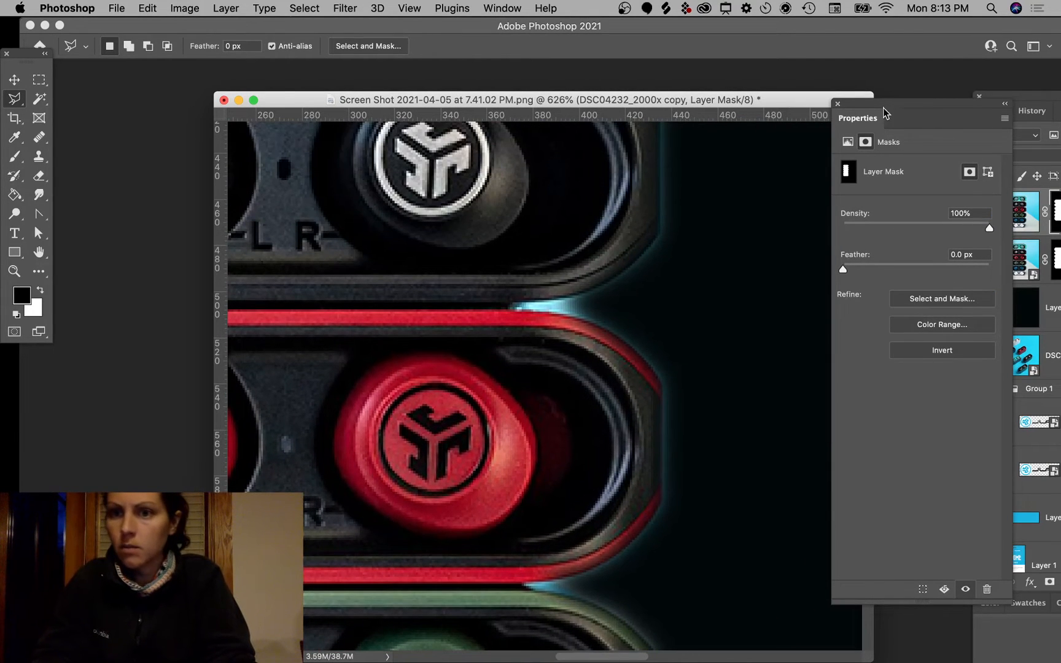
left_click(1042, 113)
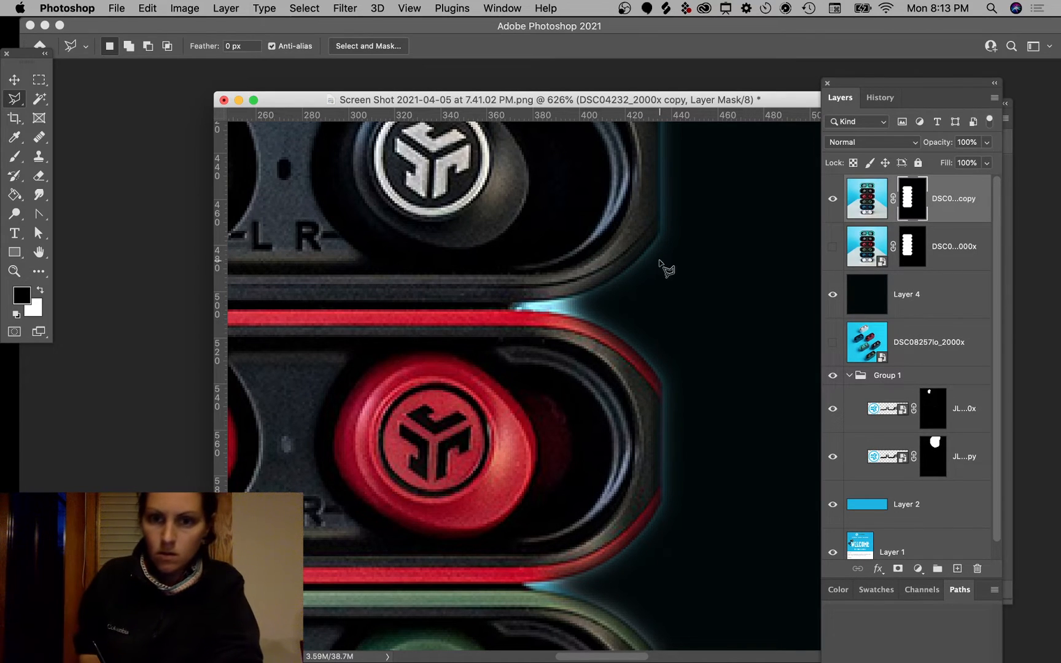
left_click(627, 272)
left_click(598, 293)
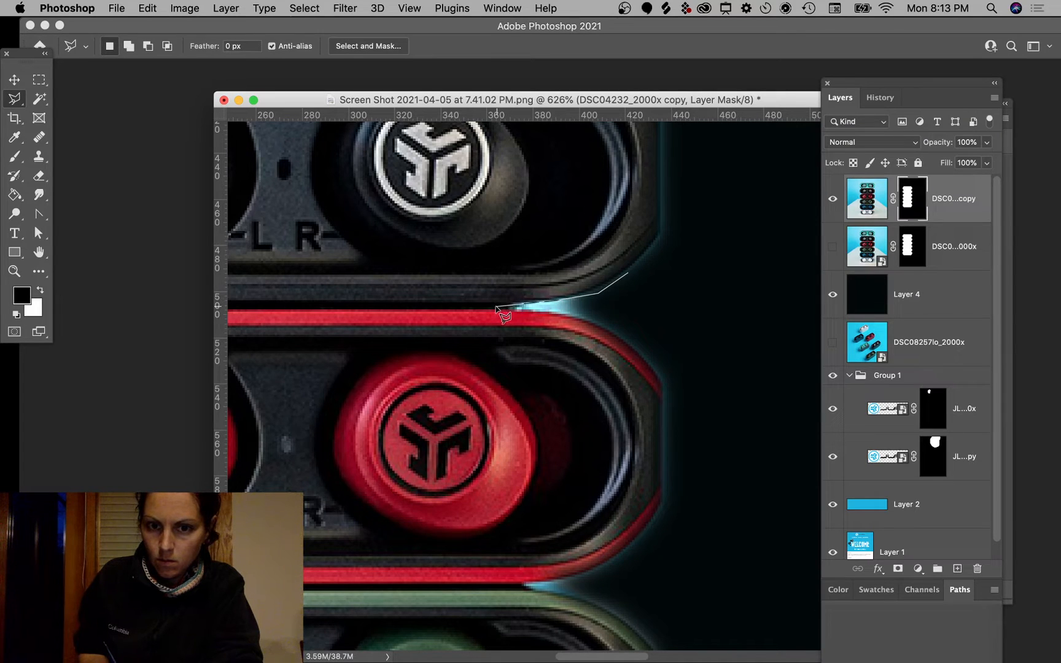
left_click(578, 318)
left_click(645, 351)
left_click(669, 304)
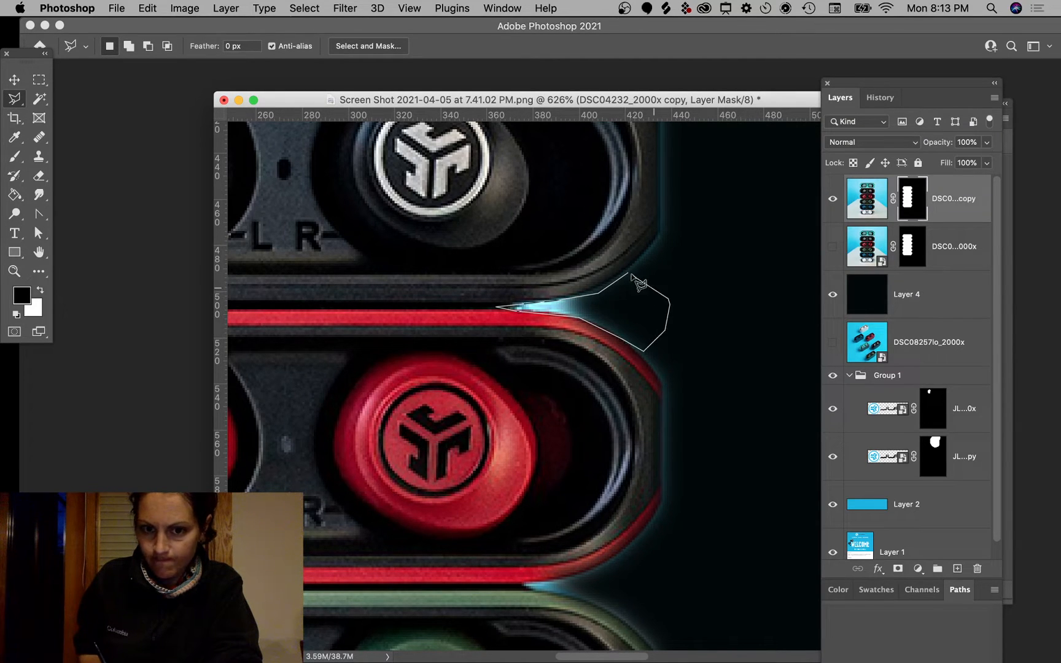
left_click(630, 274)
Step: Fill the sliver dark with the Paint Bucket, then deselect
key("g")
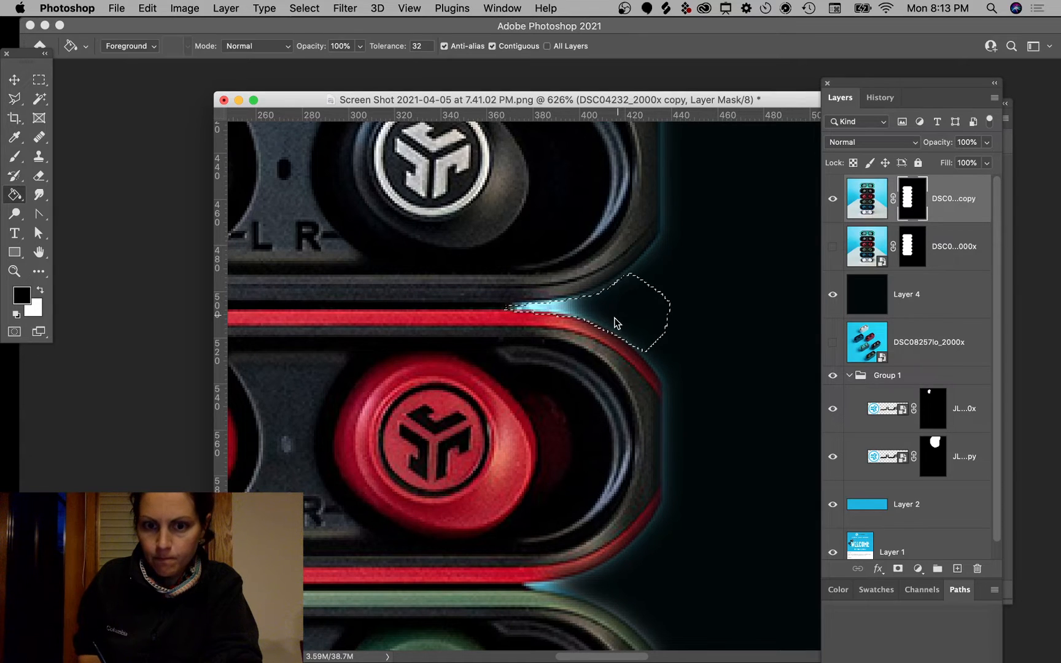
left_click(571, 310)
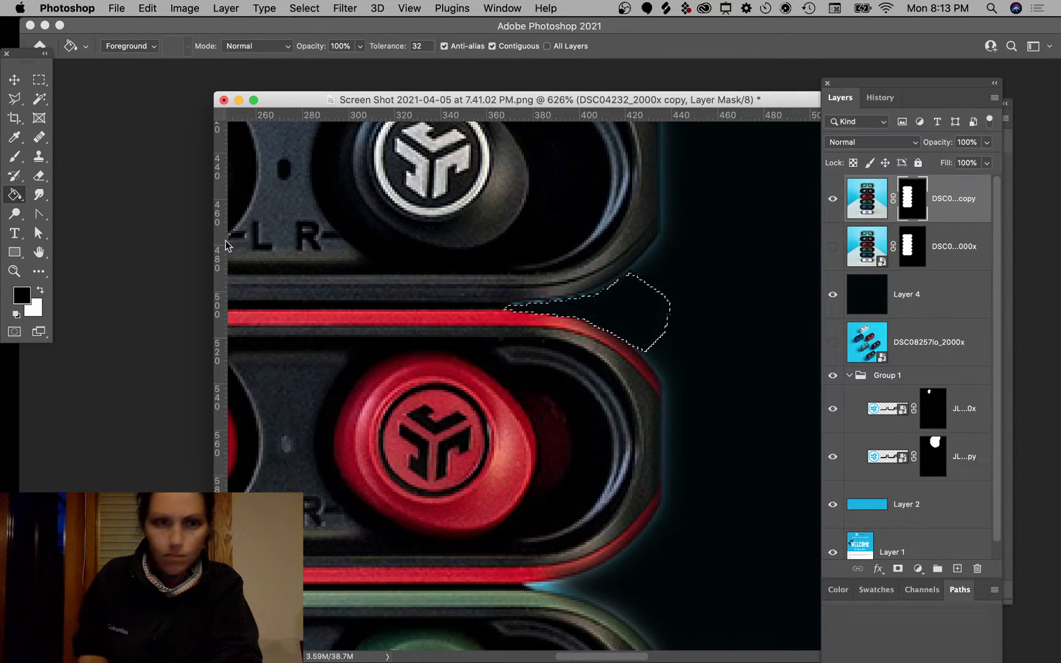
left_click(39, 80)
left_click(726, 349)
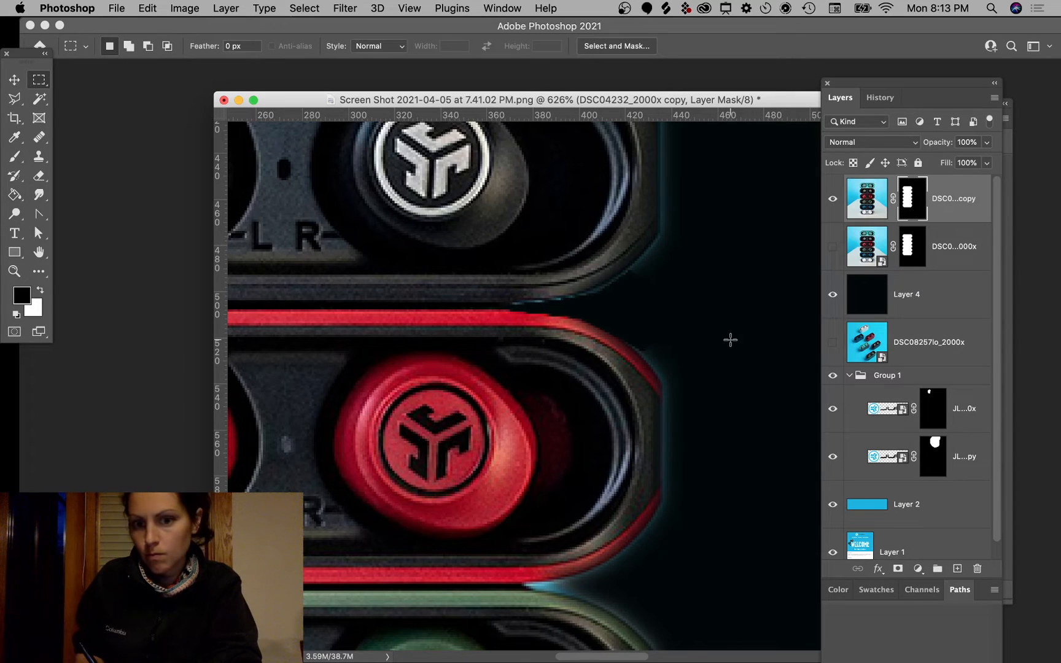
Step: Undo the stray dab and paint white on the mask to restore the red stripe's curved edge
key("b")
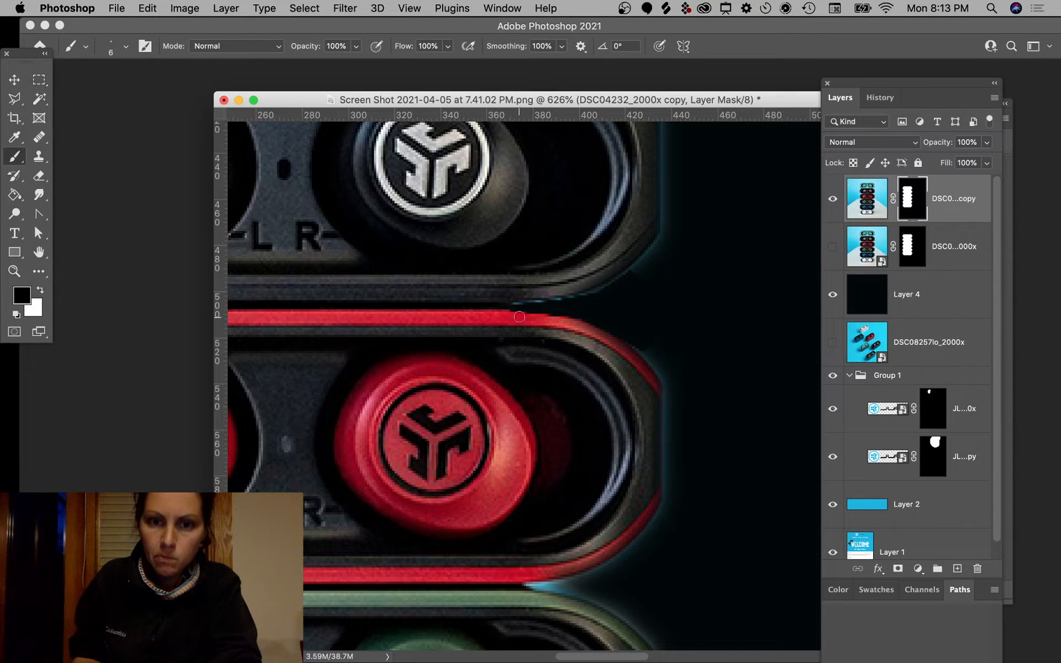
key("super+z")
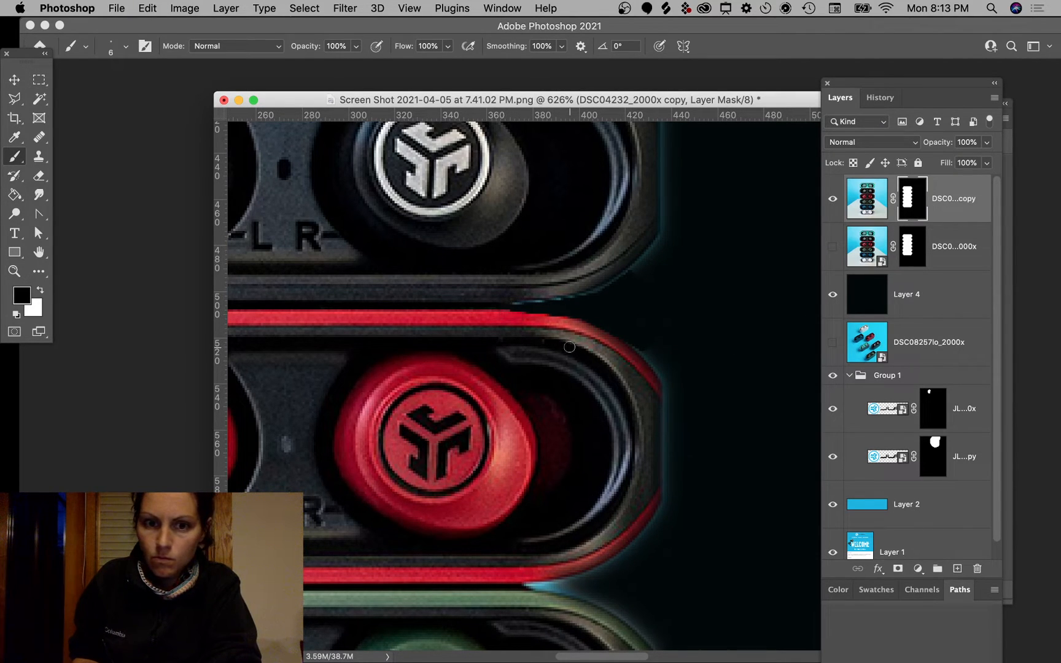
key("x")
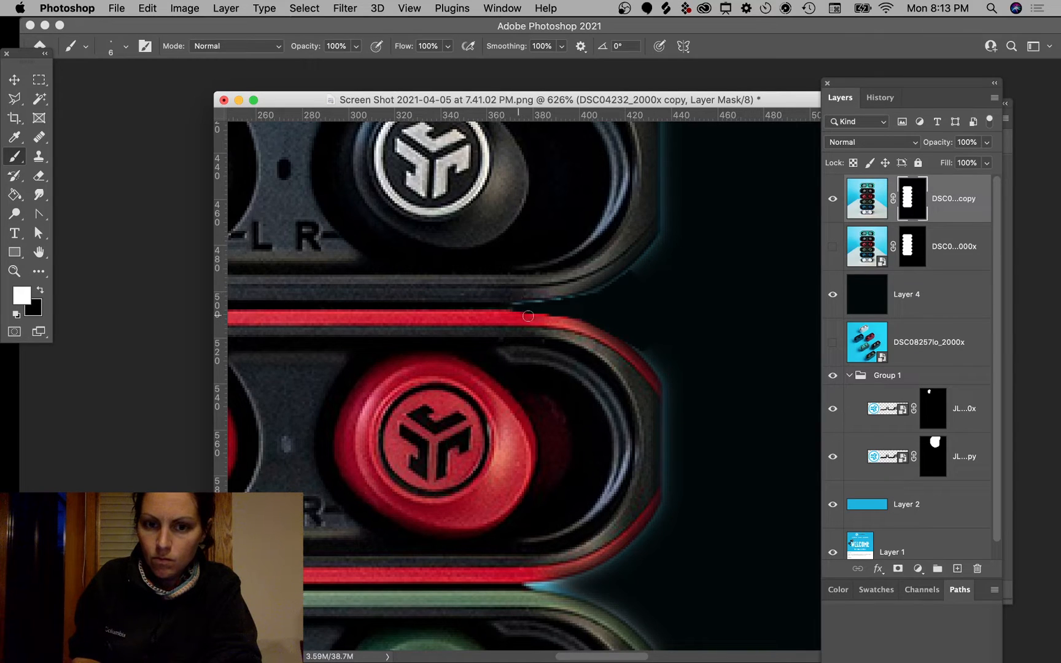
mouse_move(610, 330)
left_mouse_down()
mouse_move(660, 379)
mouse_move(673, 434)
left_mouse_up()
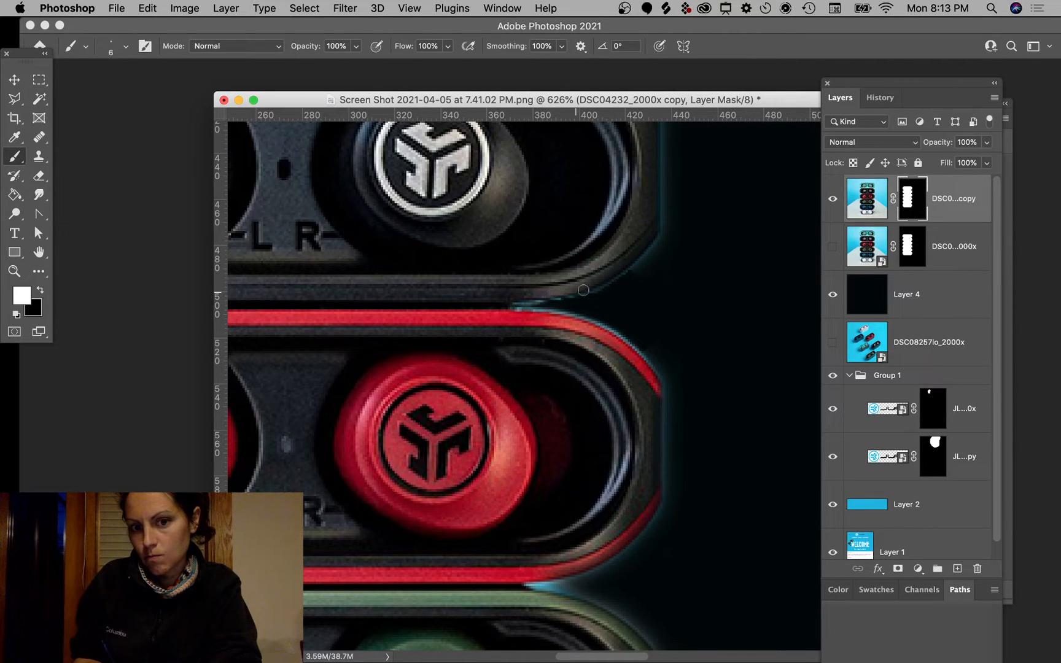
mouse_move(615, 276)
left_mouse_down()
mouse_move(662, 227)
mouse_move(659, 181)
left_mouse_up()
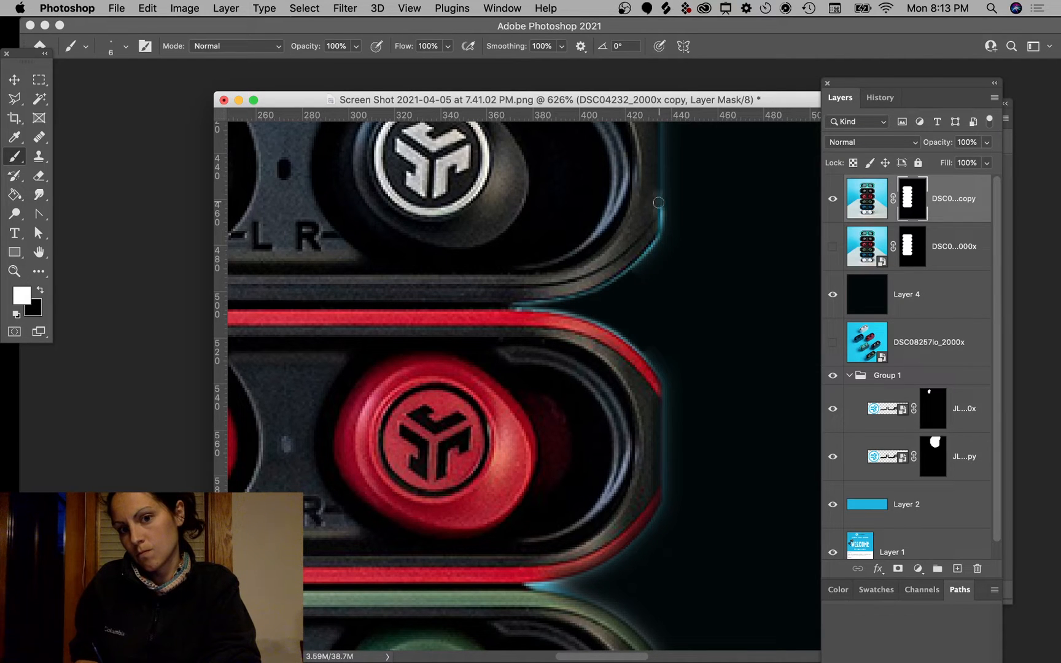
Step: Enlarge the brush and paint black to hide the cyan fringe along the black case's edge
key("]")
key("]")
key("]")
key("]")
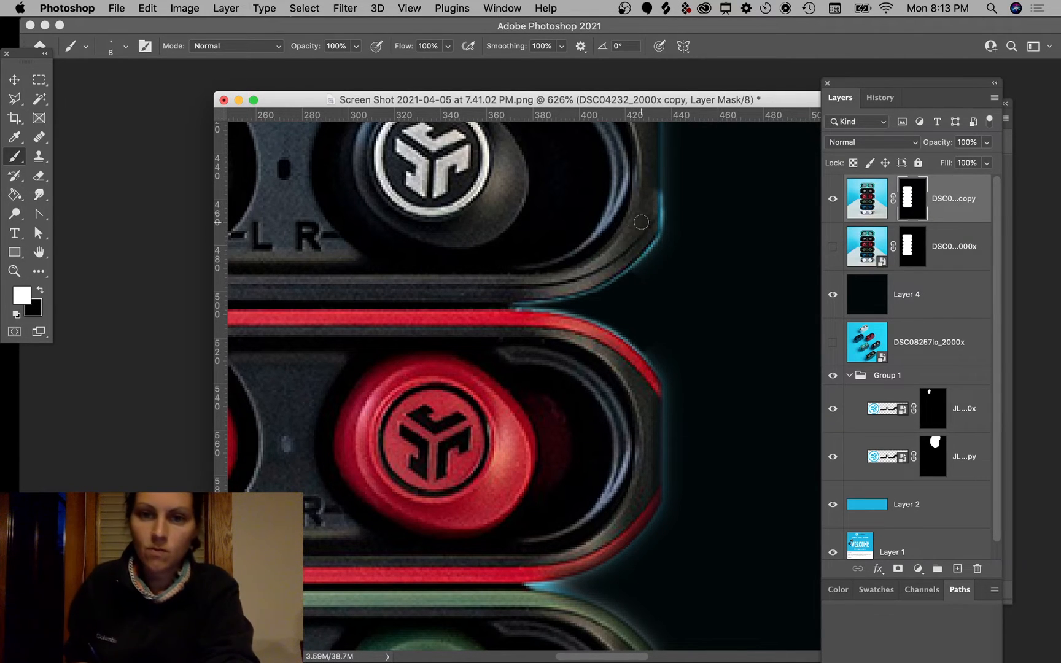
key("]")
key("]")
key("]")
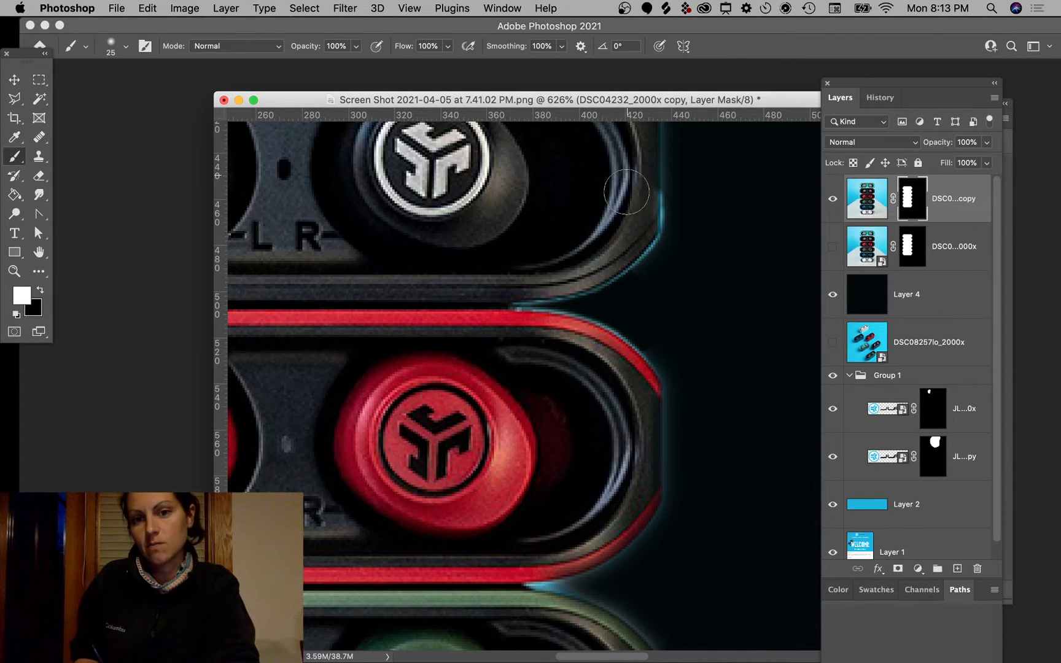
key("x")
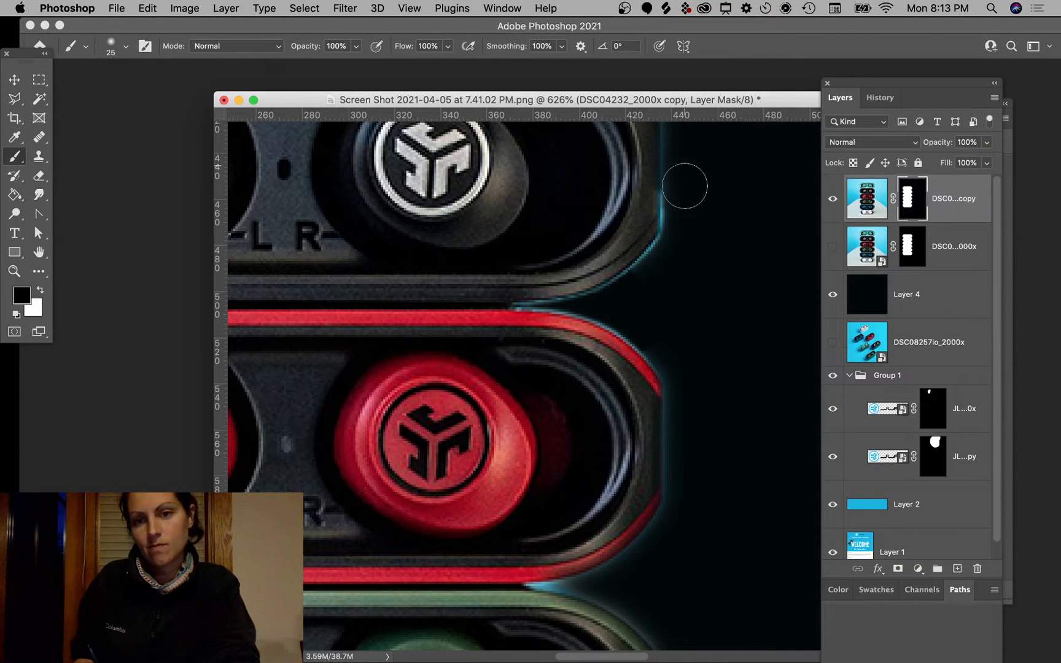
left_click_drag(679, 224, 650, 295)
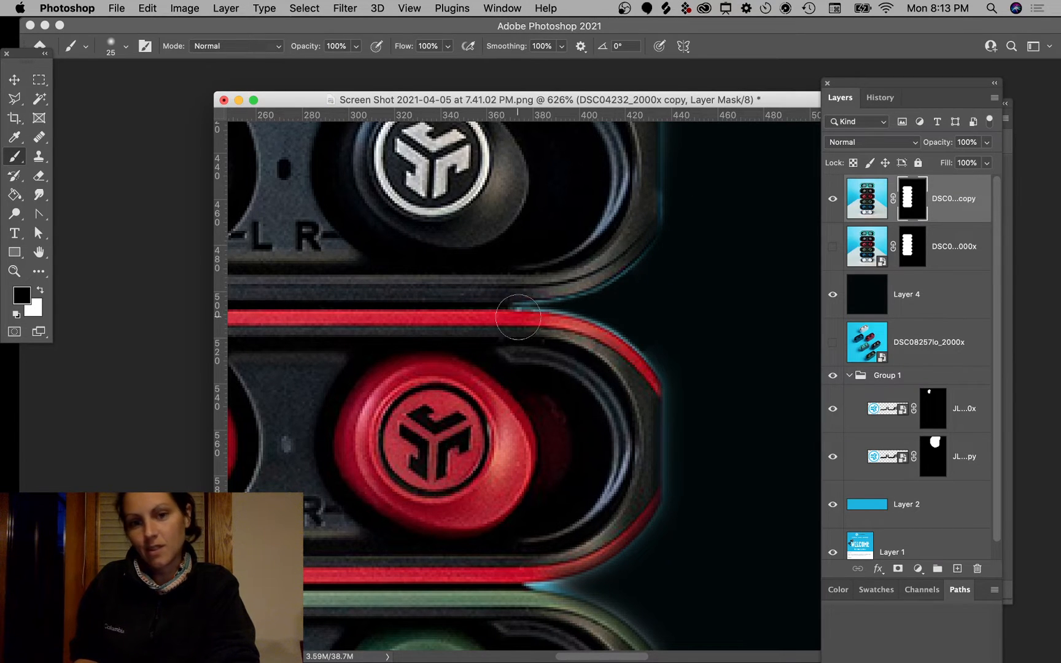
key("bracketleft")
key("bracketleft")
key("bracketleft")
key("bracketleft")
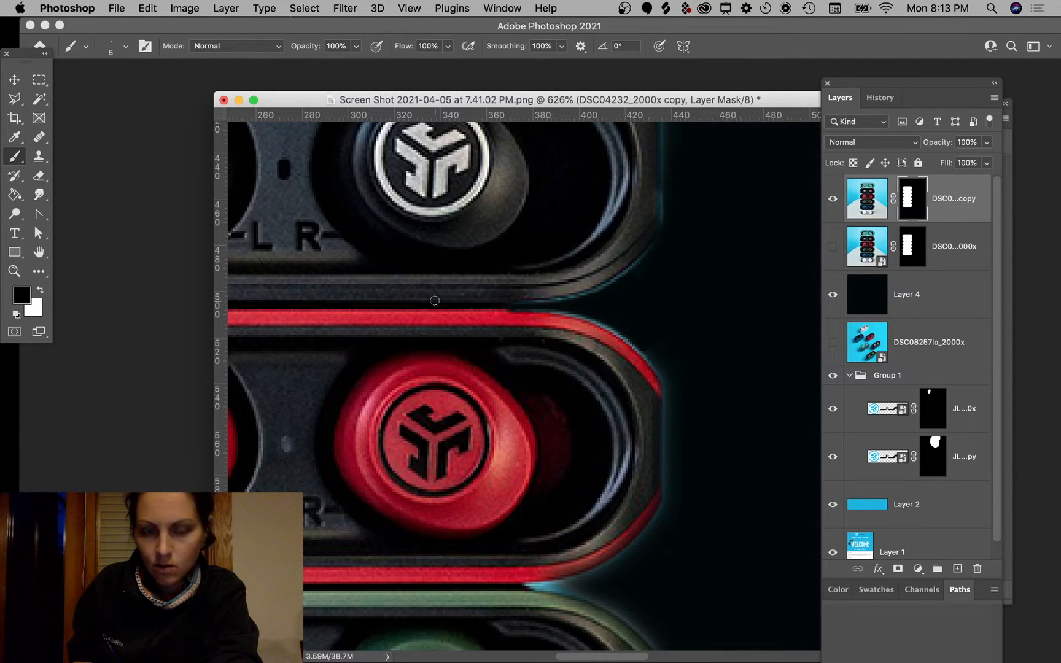
left_click_drag(558, 489, 586, 236)
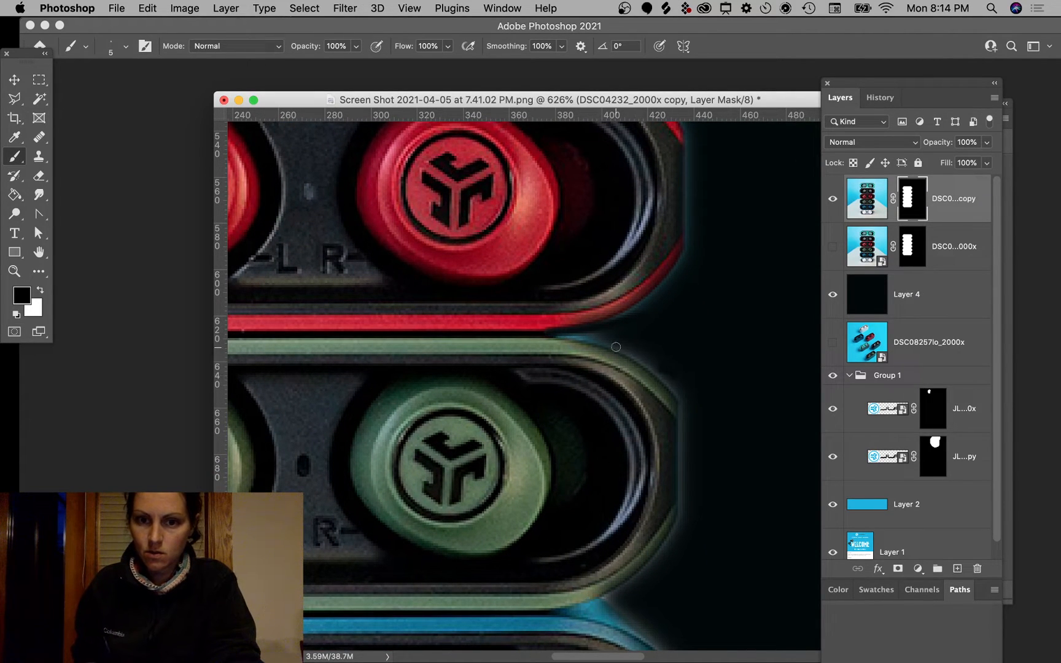
Step: Paint black over the teal glow beside the red and green cases, undoing bad strokes, then zoom out
left_click_drag(573, 332, 470, 335)
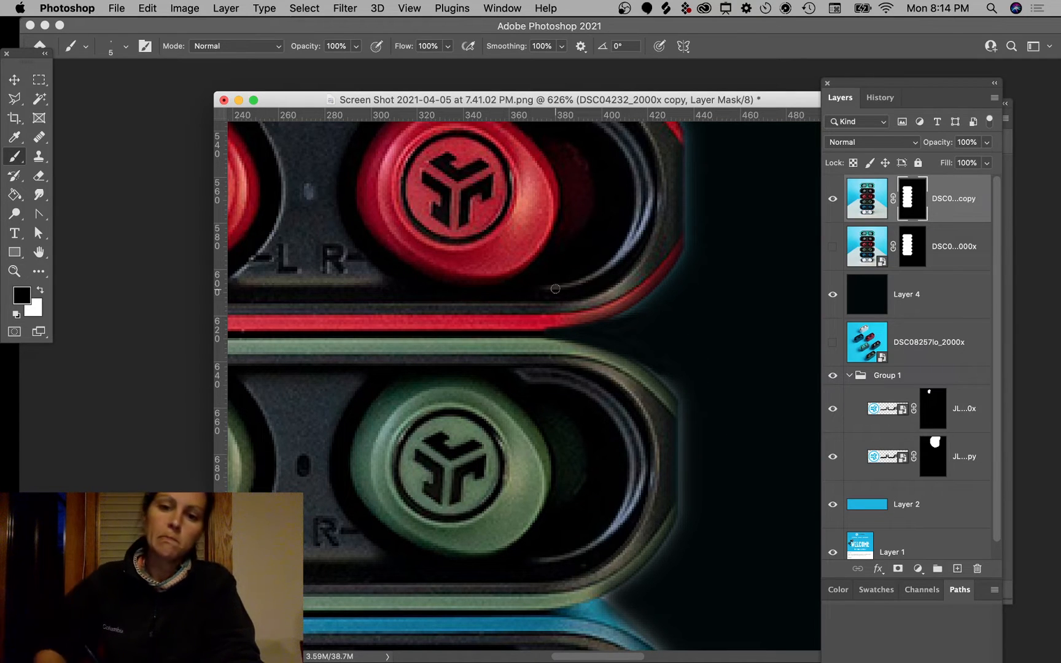
left_click_drag(640, 362, 618, 353)
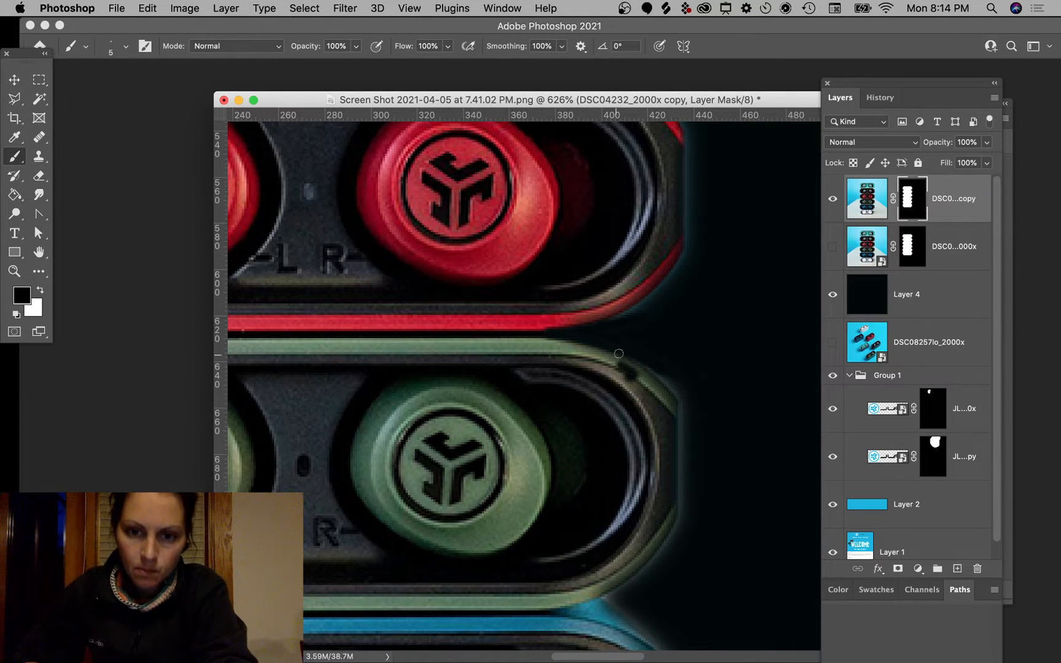
key("super+z")
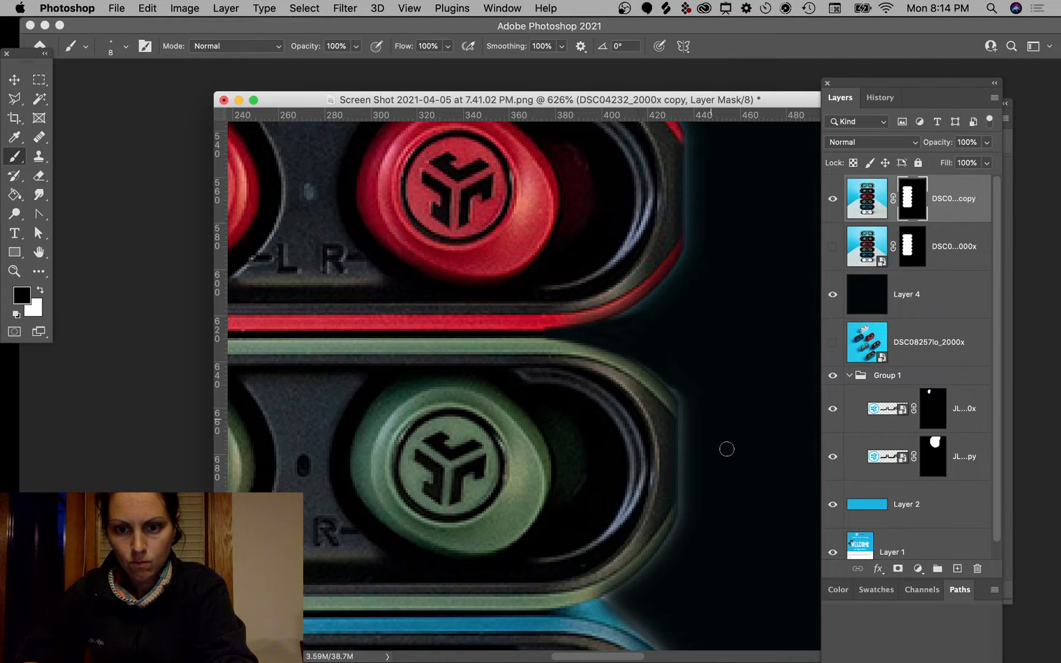
key("bracketright")
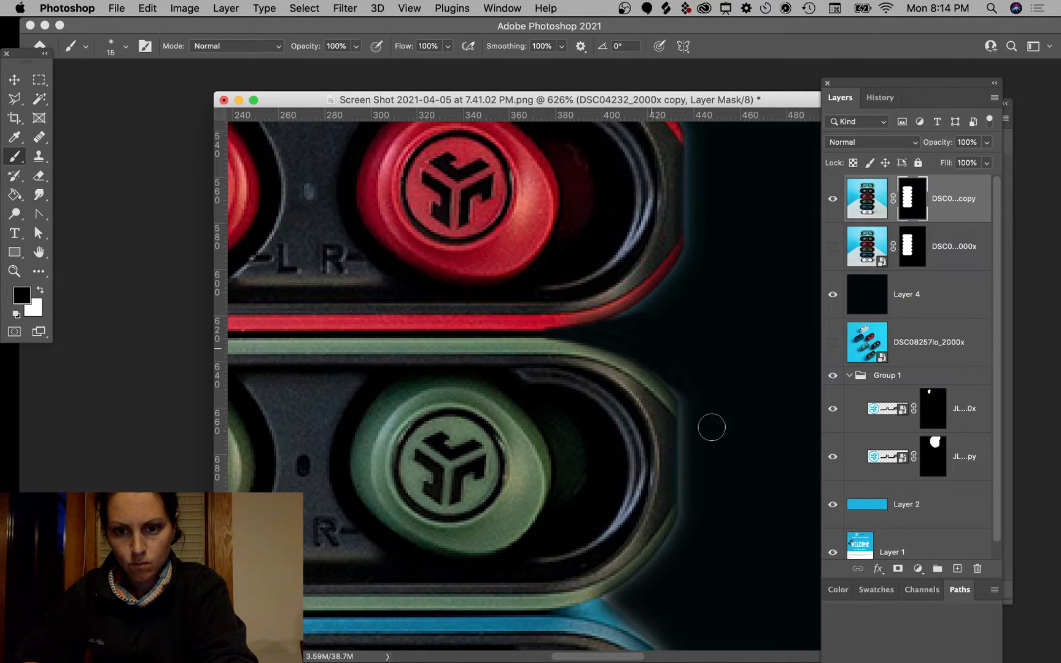
mouse_move(648, 353)
left_mouse_down()
mouse_move(686, 395)
mouse_move(703, 464)
left_mouse_up()
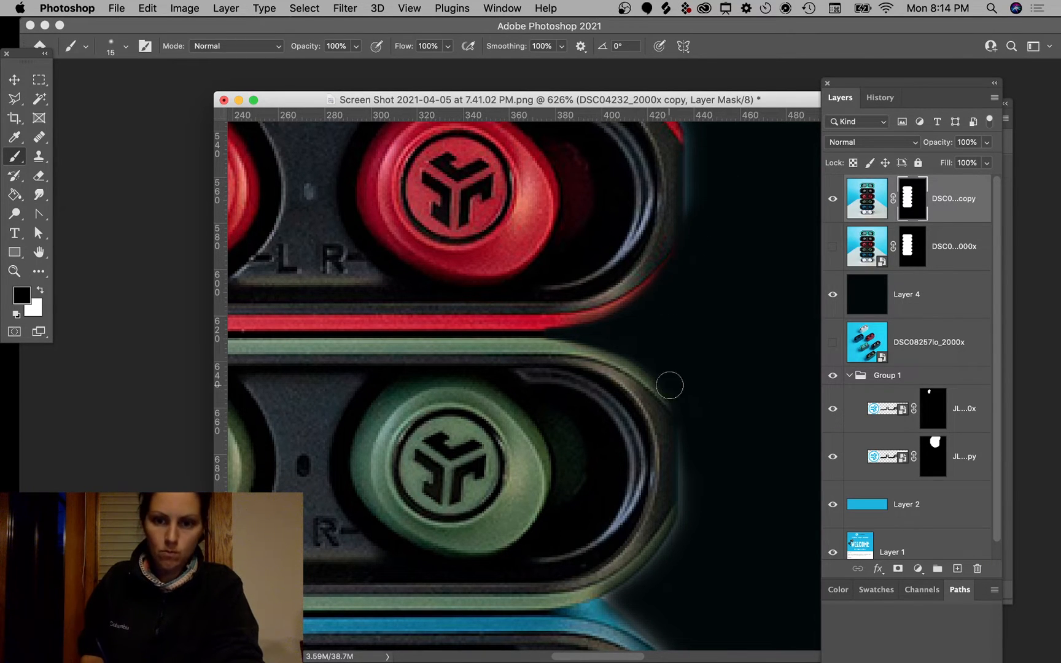
key("super+z")
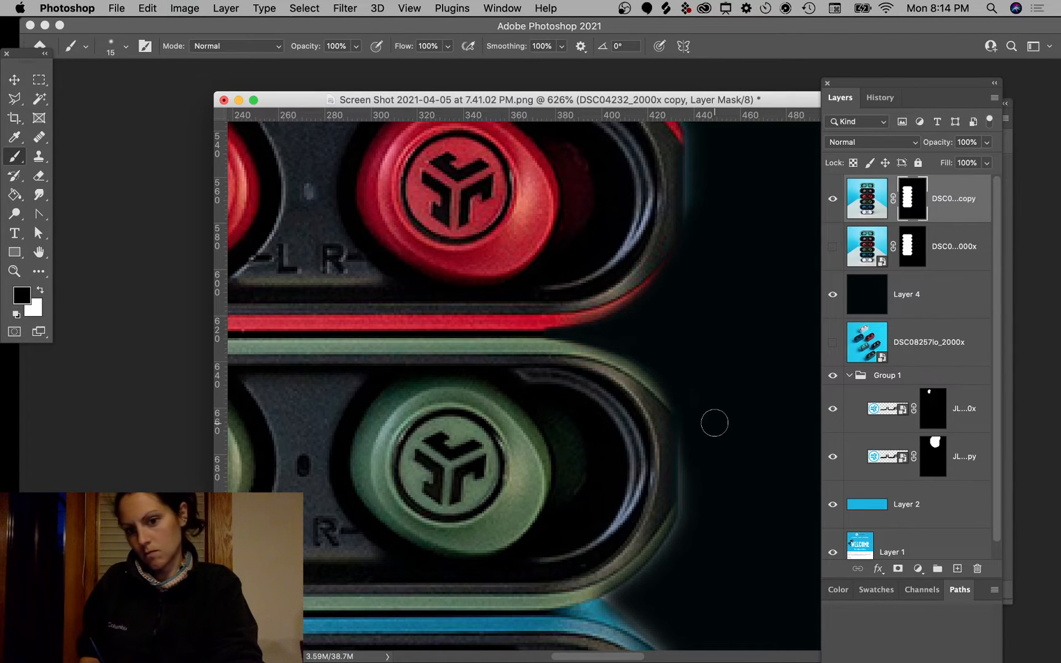
key("super+minus")
key("super+minus")
key("super+minus")
key("super+minus")
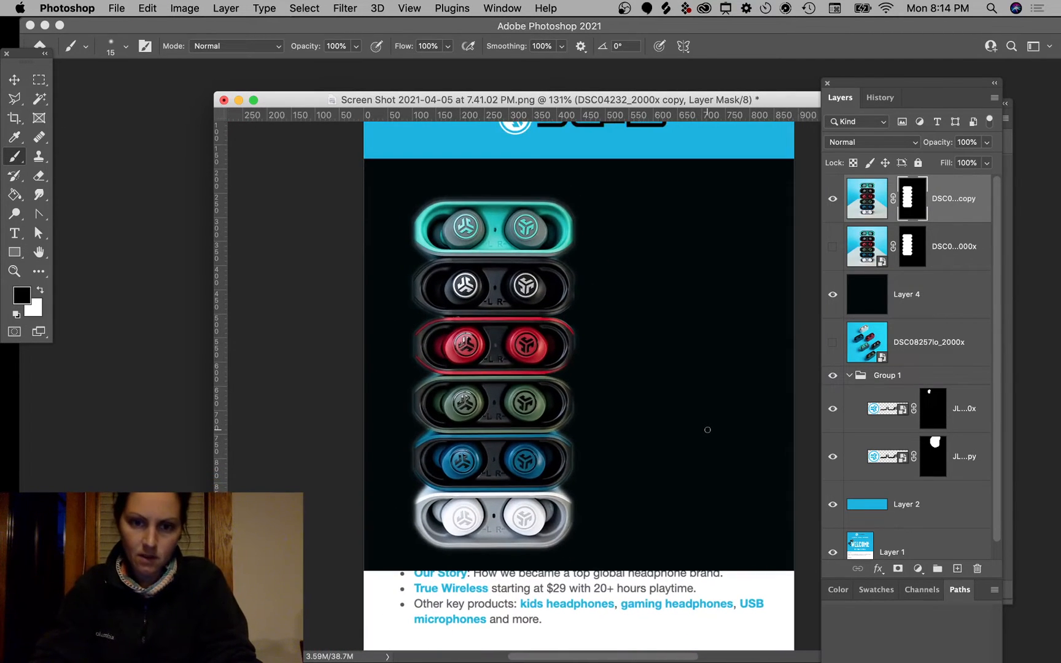
Step: Toggle the earbuds layer's visibility twice to check the mask against the dark panel
key("super+equal")
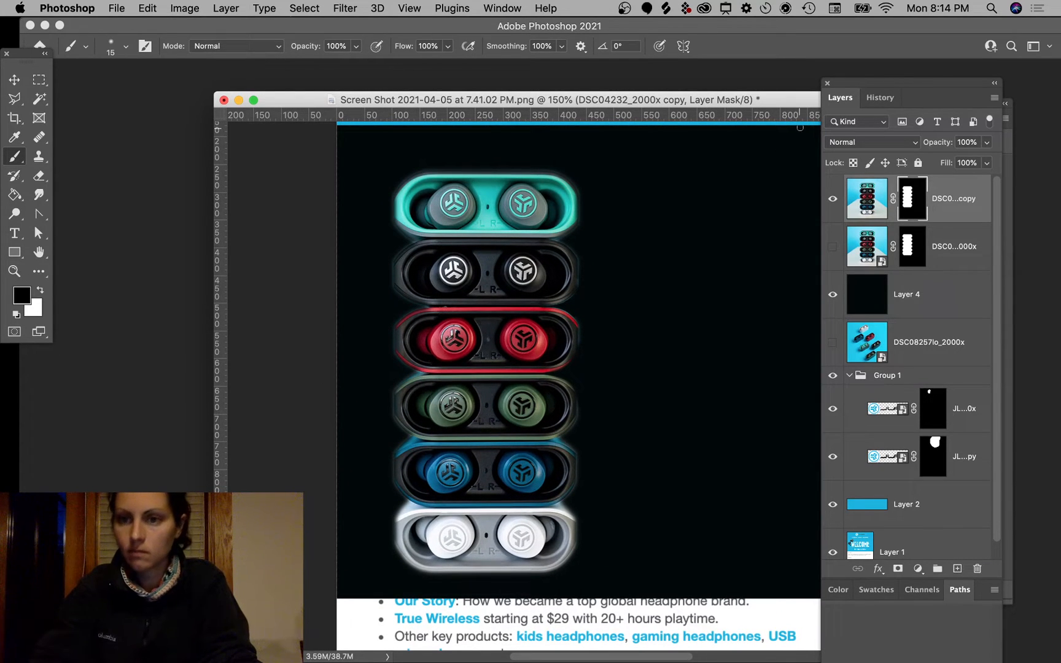
left_click(836, 202)
left_click(836, 203)
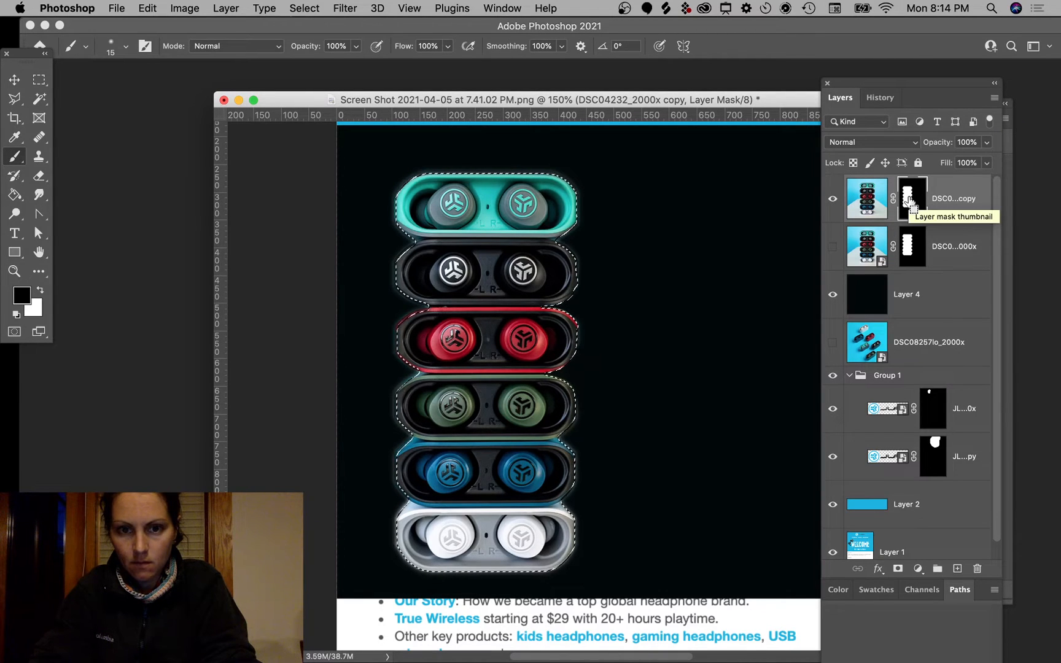
left_click(832, 201)
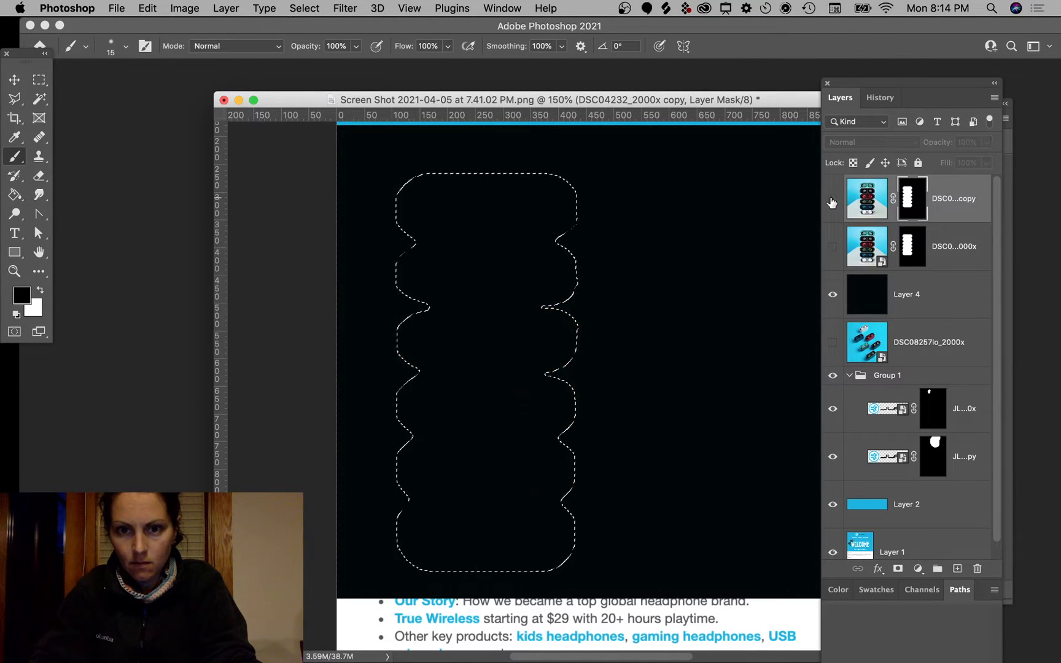
left_click(832, 200)
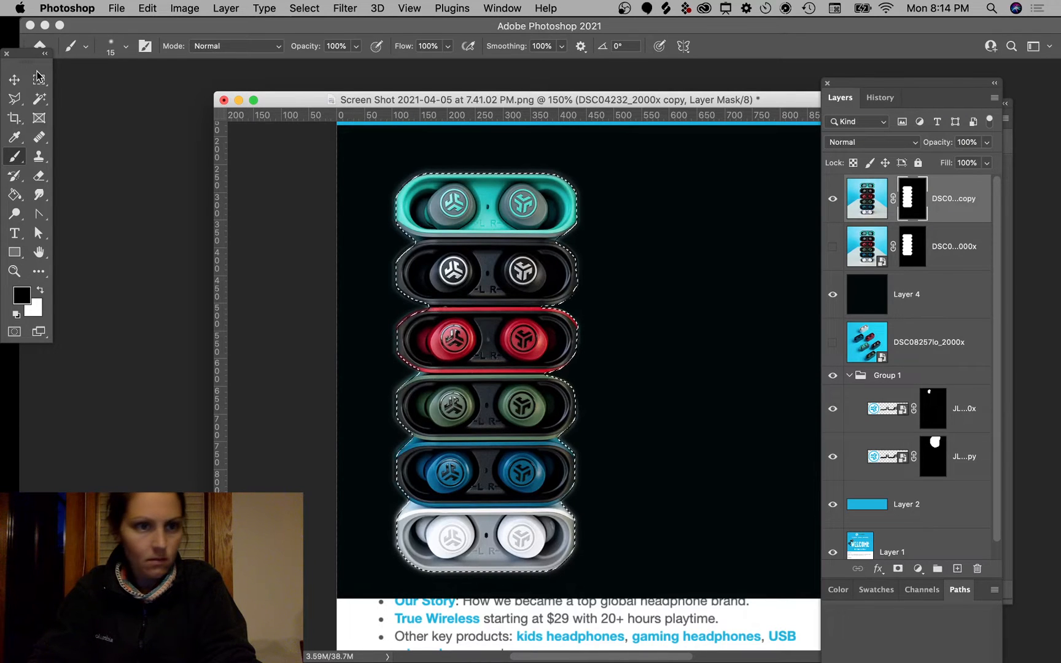
Step: Switch to the Move tool, deselect the layers, and show the desktop with F11
key("m")
scroll(532, 320, "down", 5)
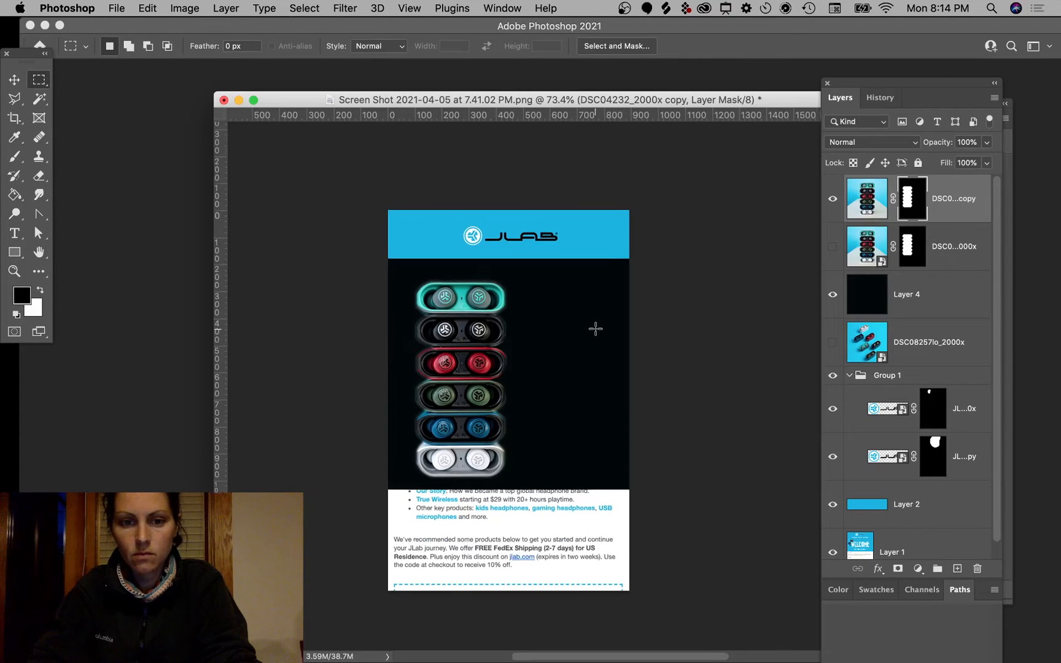
scroll(594, 331, "up", 3)
scroll(594, 331, "down", 2)
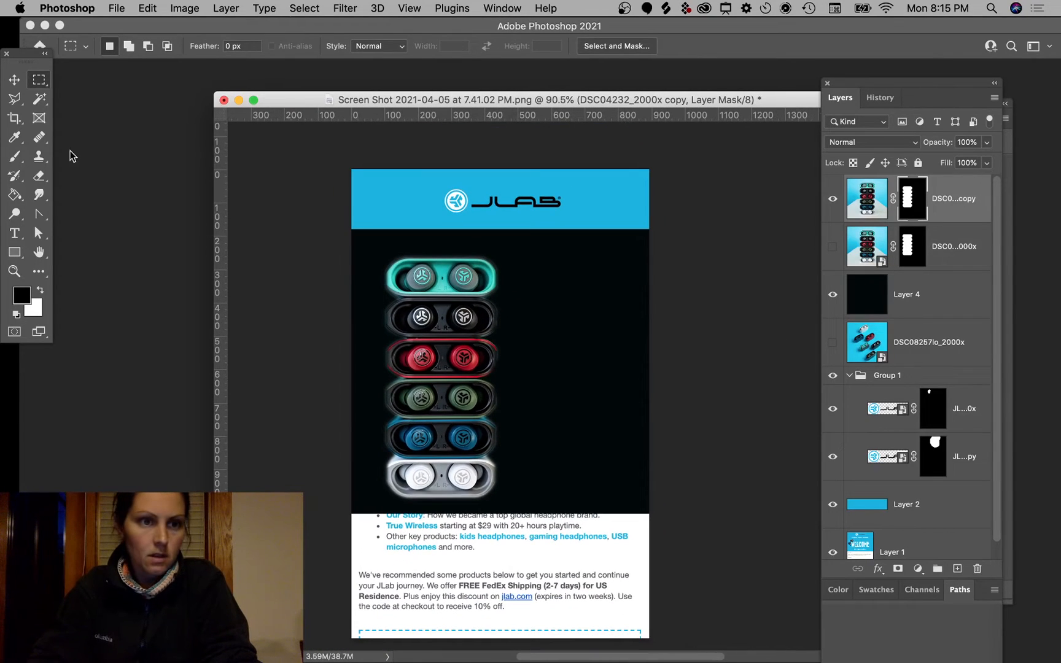
left_click(12, 83)
left_click(794, 333)
key("F11")
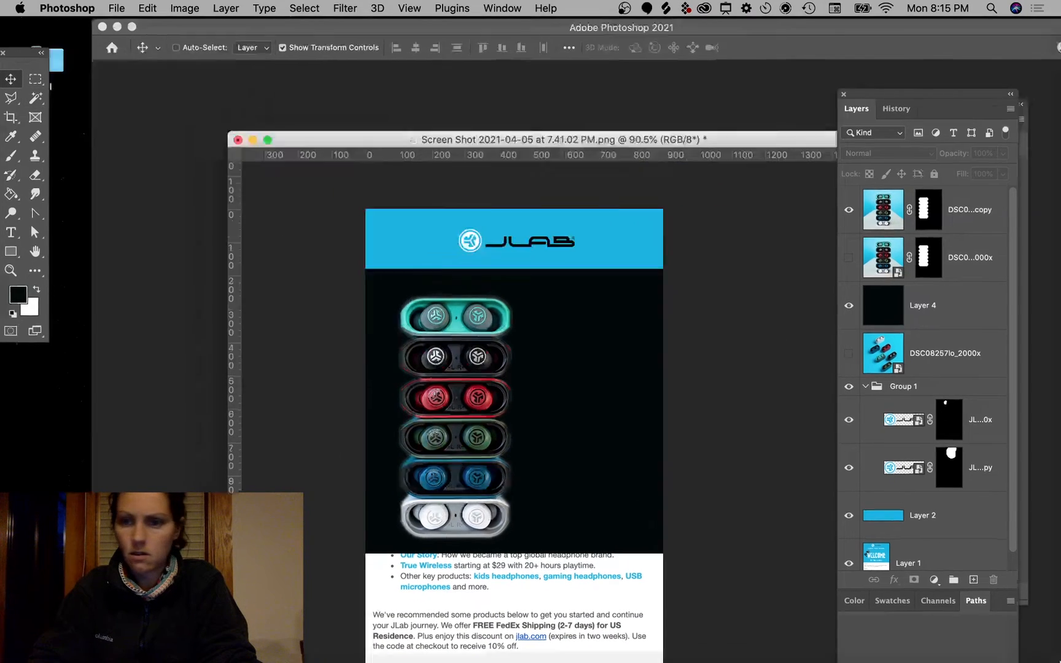
Step: Drag GoAirBlack1_2000x.jpg from the desktop into the email, move it down, and commit
left_click(824, 290)
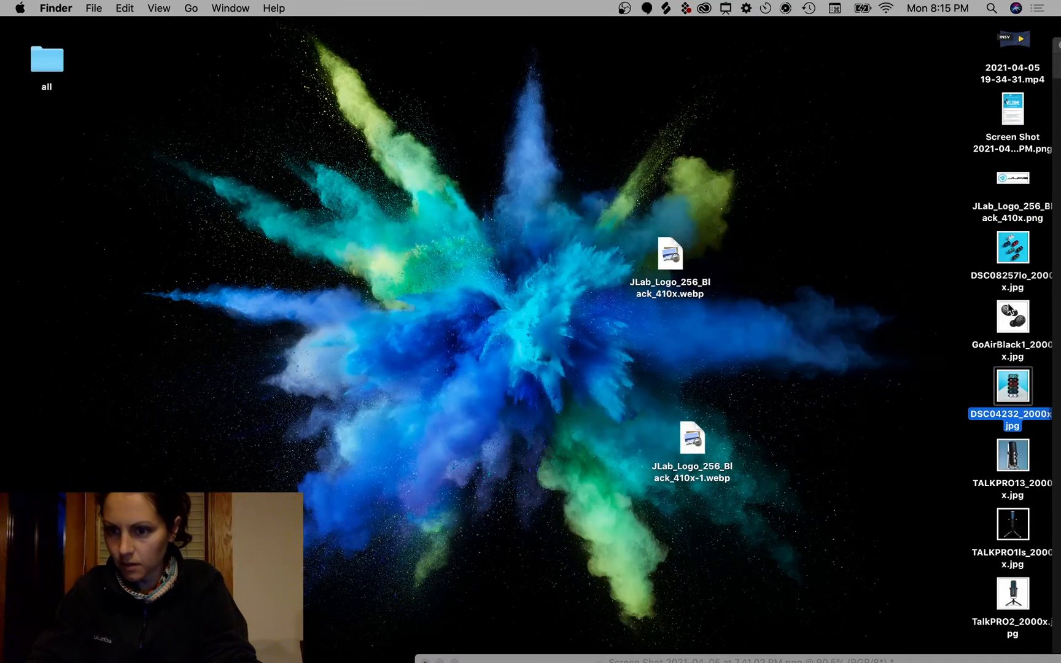
left_click_drag(1009, 310, 467, 587)
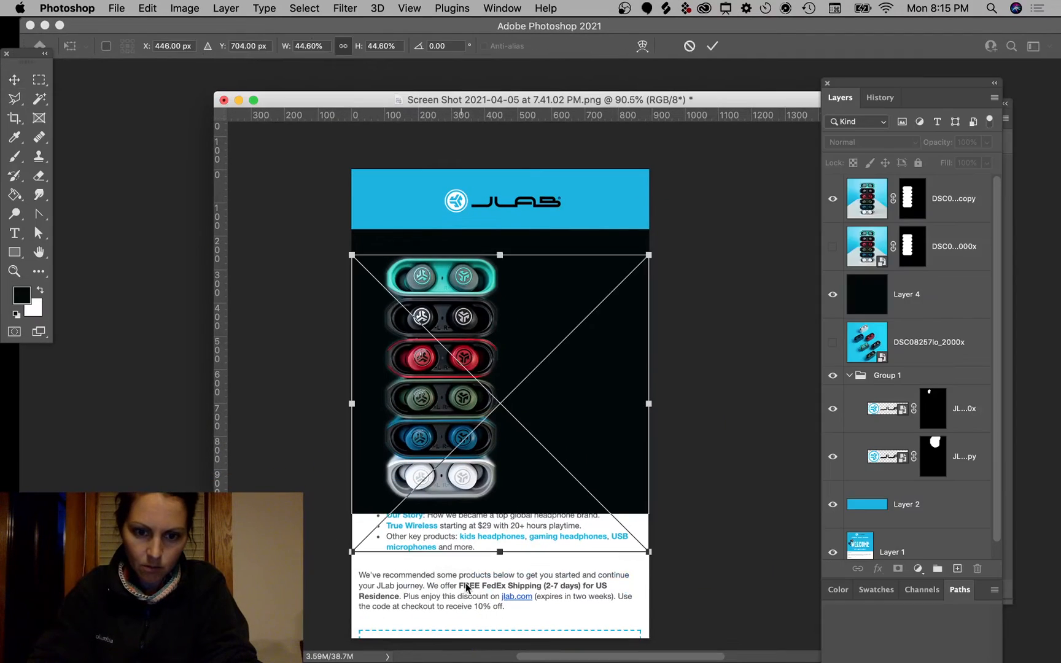
left_click_drag(566, 287, 564, 540)
key("Return")
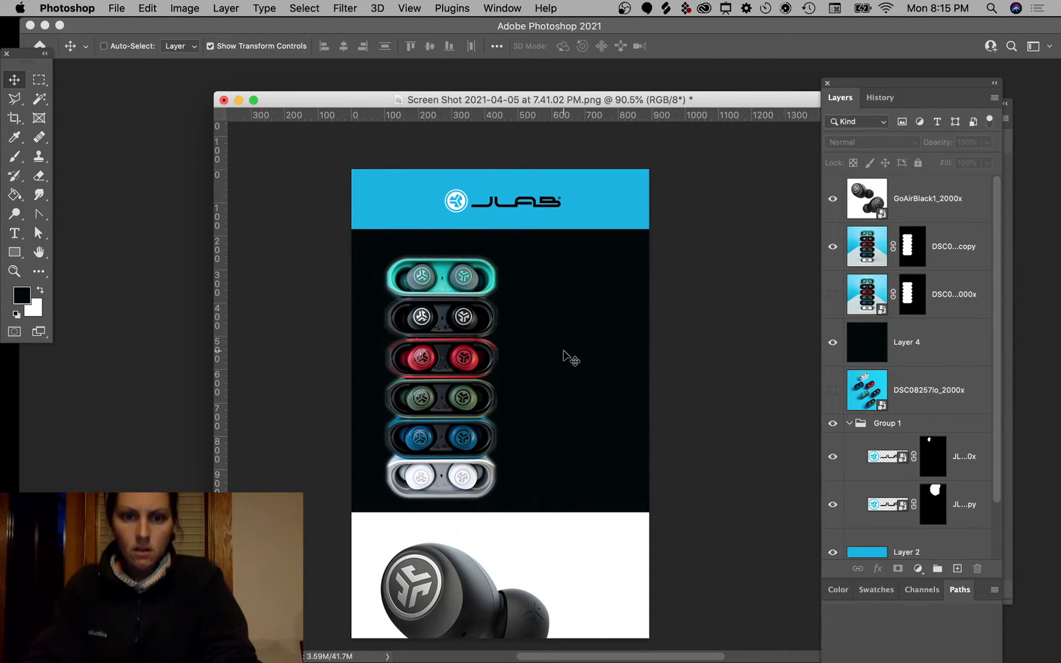
Step: Nudge the earbuds column up and then further left
left_click_drag(449, 398, 483, 367)
left_click(740, 264)
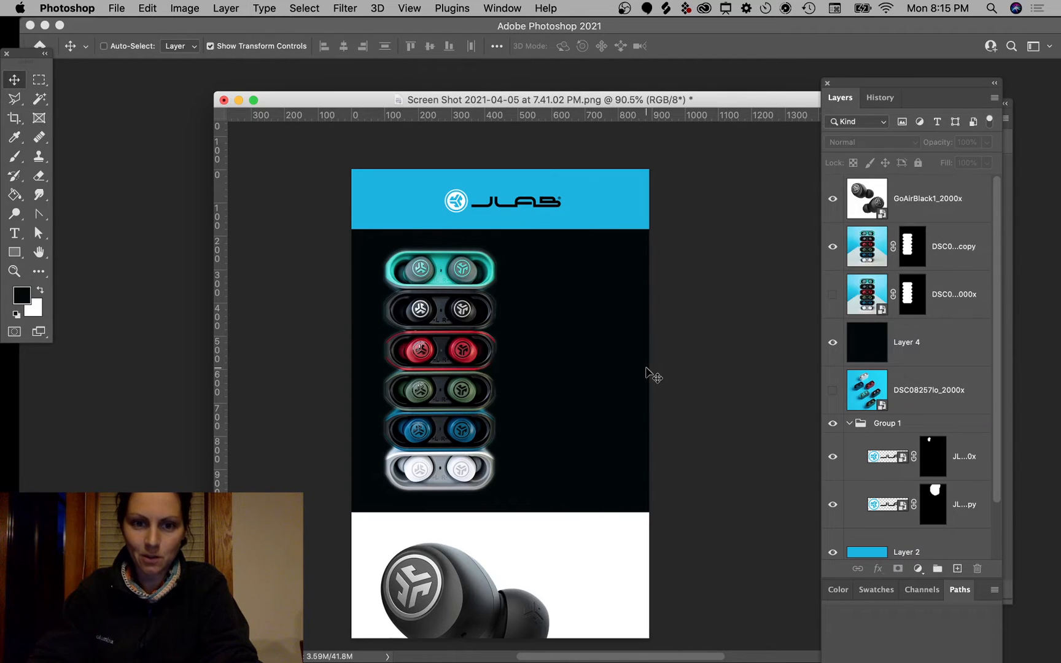
scroll(657, 369, "up", 3)
left_click_drag(410, 348, 308, 354)
Step: Drag the earbuds column across to the dark panel's right edge
scroll(631, 370, "left", 3)
scroll(631, 370, "up", 1)
scroll(631, 369, "right", 3)
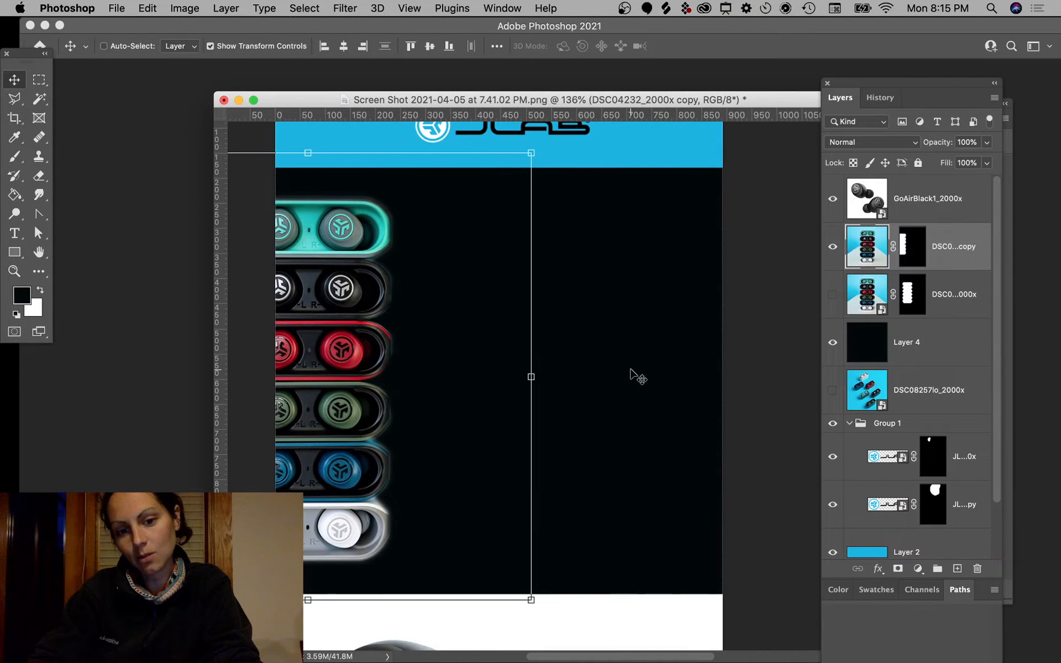
left_click(775, 310)
scroll(771, 445, "down", 5)
scroll(773, 447, "up", 4)
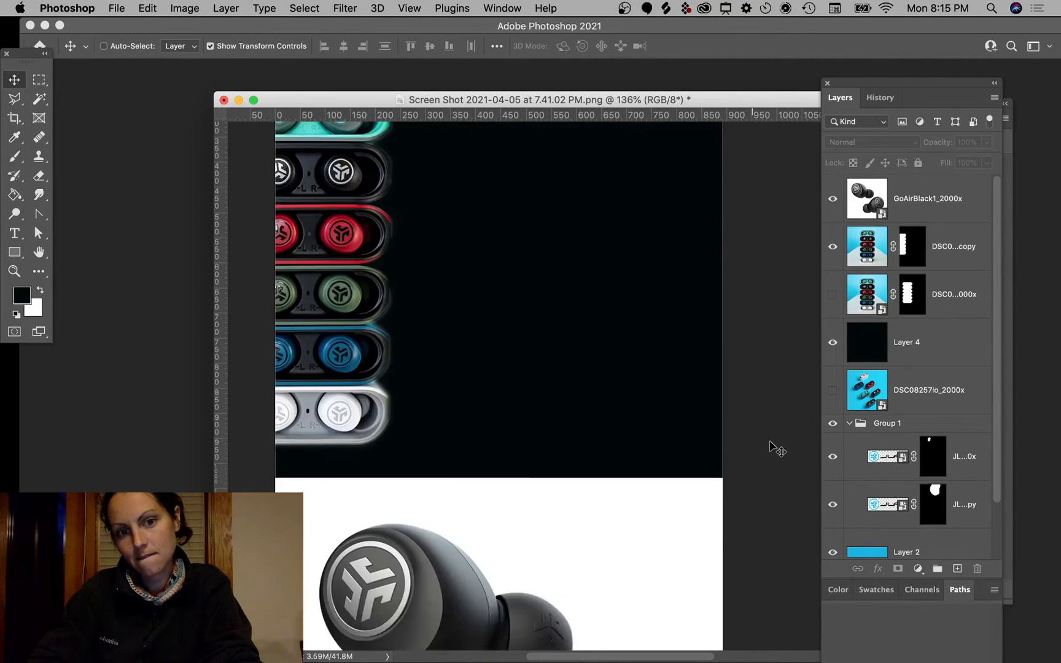
scroll(771, 453, "down", 3)
scroll(771, 453, "up", 3)
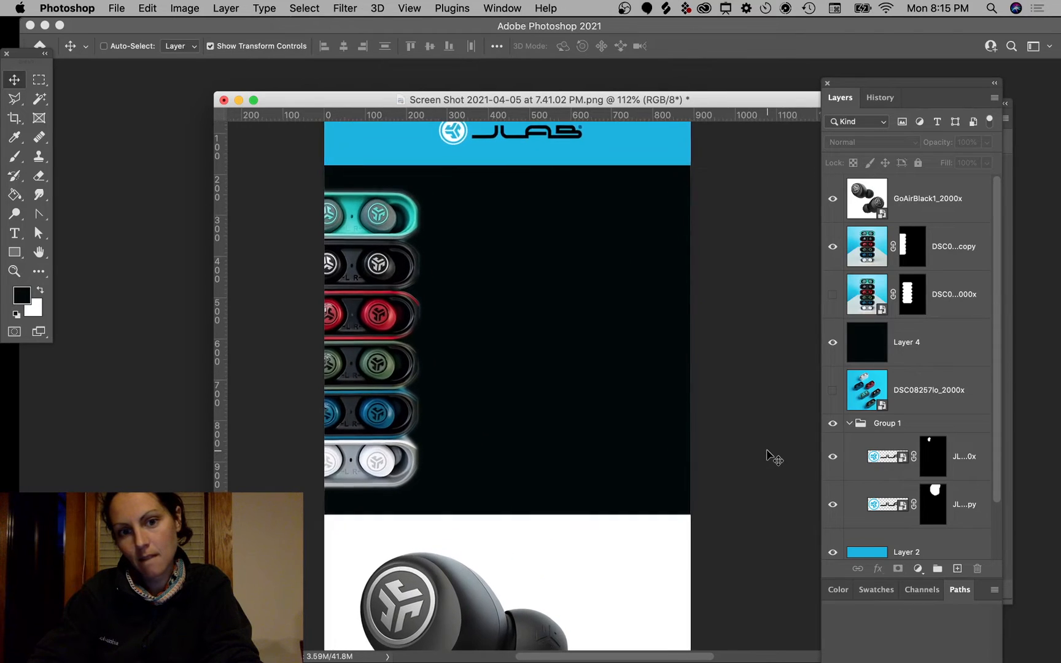
left_click_drag(367, 318, 688, 368)
left_click(556, 616, "super")
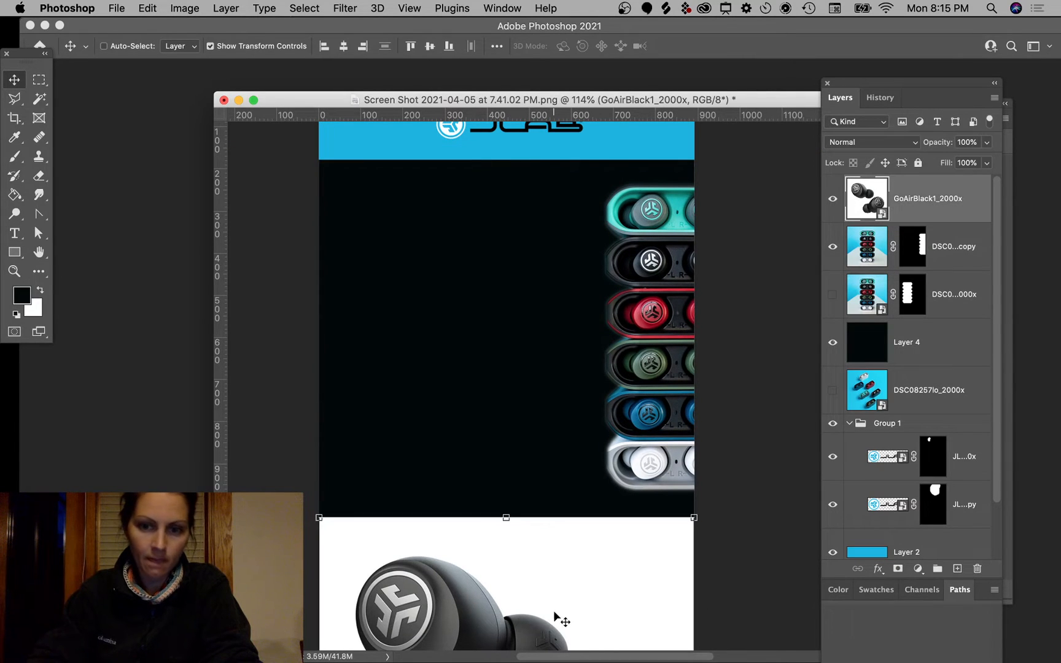
Step: Duplicate the GoAirBlack1 photo and mask the copy to show only the black earbuds
left_click_drag(556, 611, 530, 320)
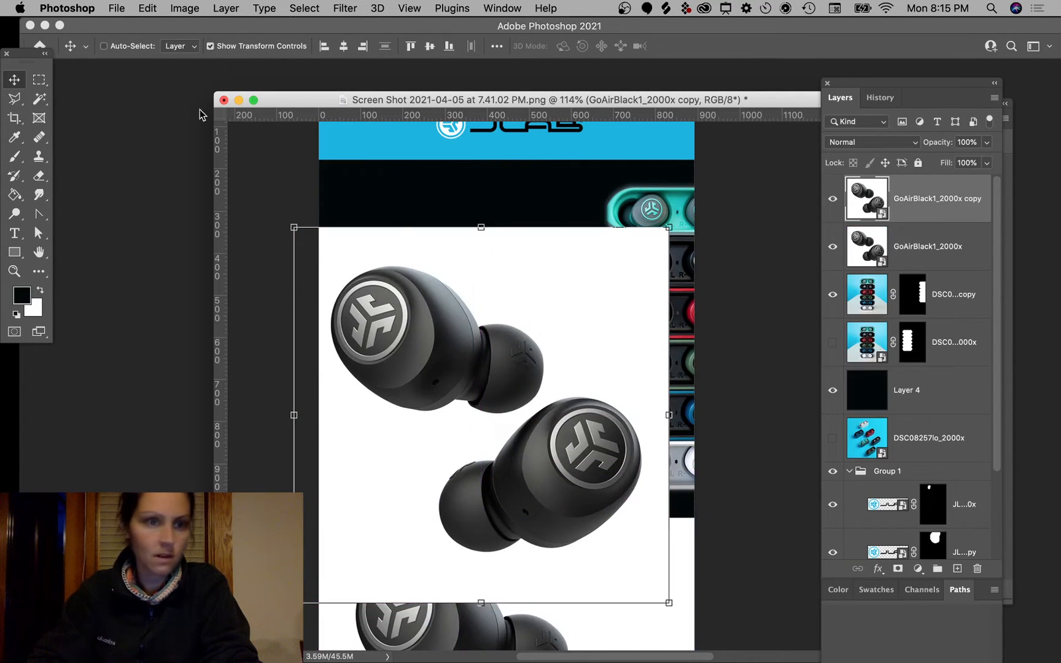
key("w")
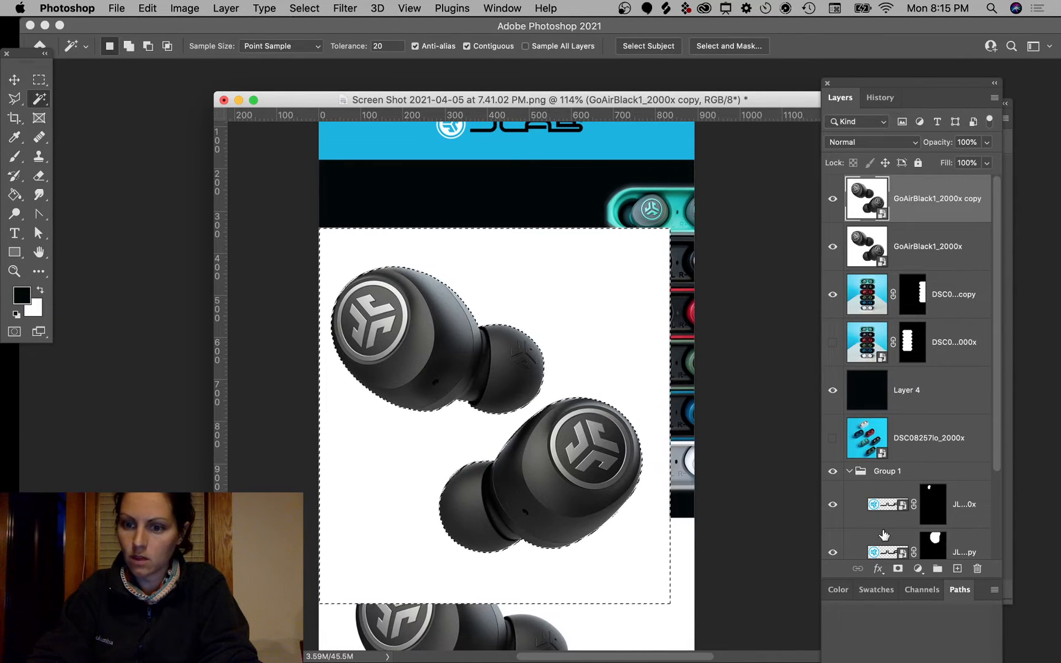
left_click(897, 569, "alt")
key("super+z")
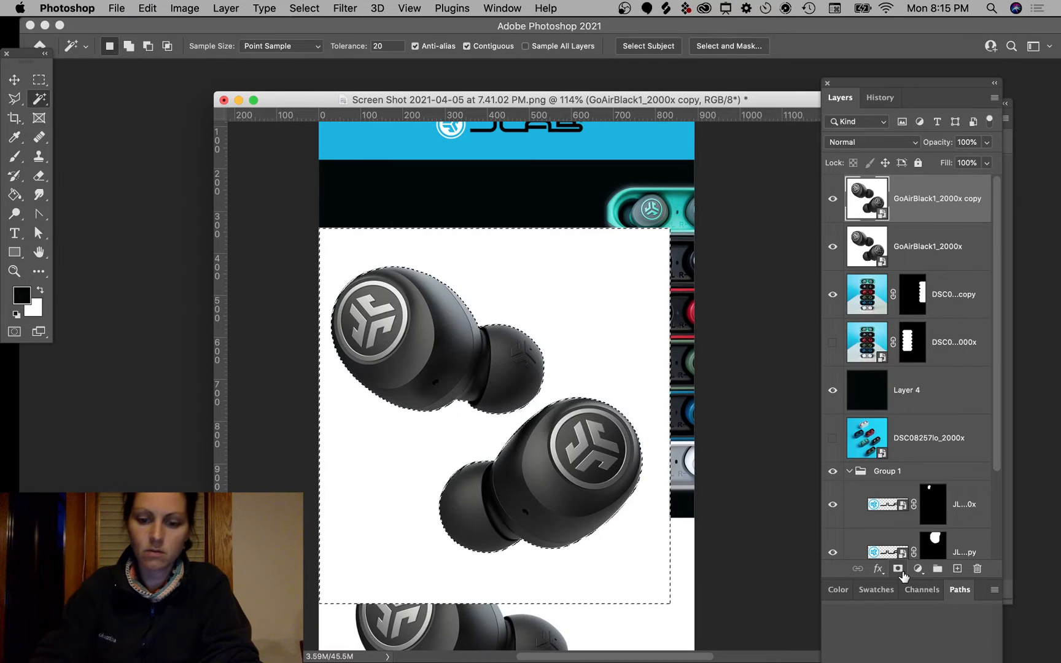
left_click(897, 569)
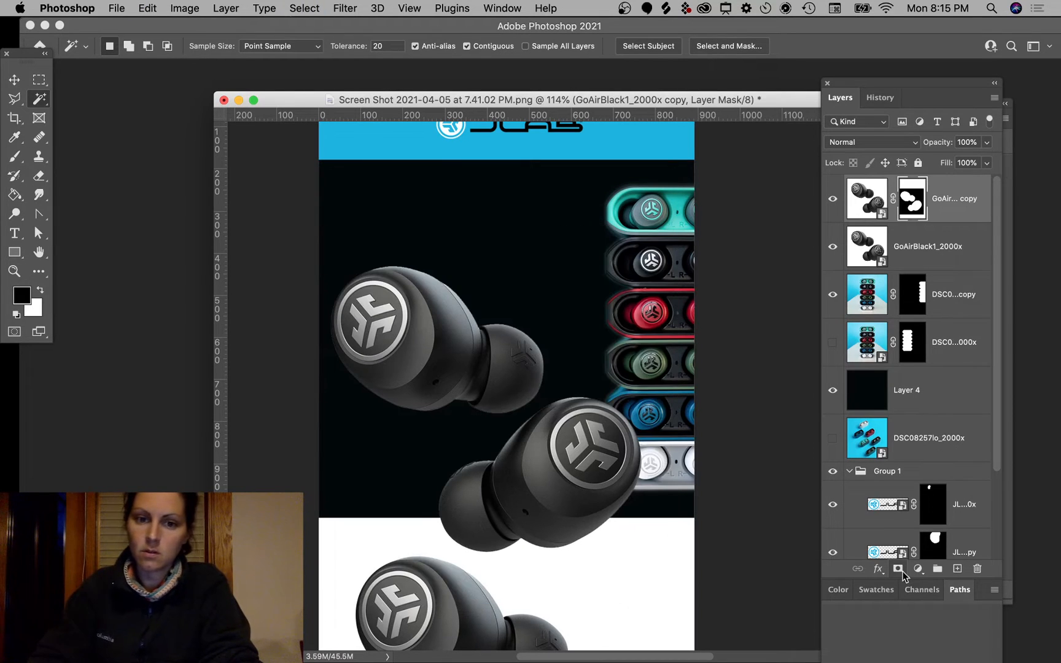
Step: Scale the earbuds to 65.84%, tilt them 19.37°, and place them on the dark panel's left
left_click(13, 79)
left_click_drag(485, 396, 387, 320)
left_click_drag(570, 152, 472, 277)
left_click_drag(403, 373, 446, 293)
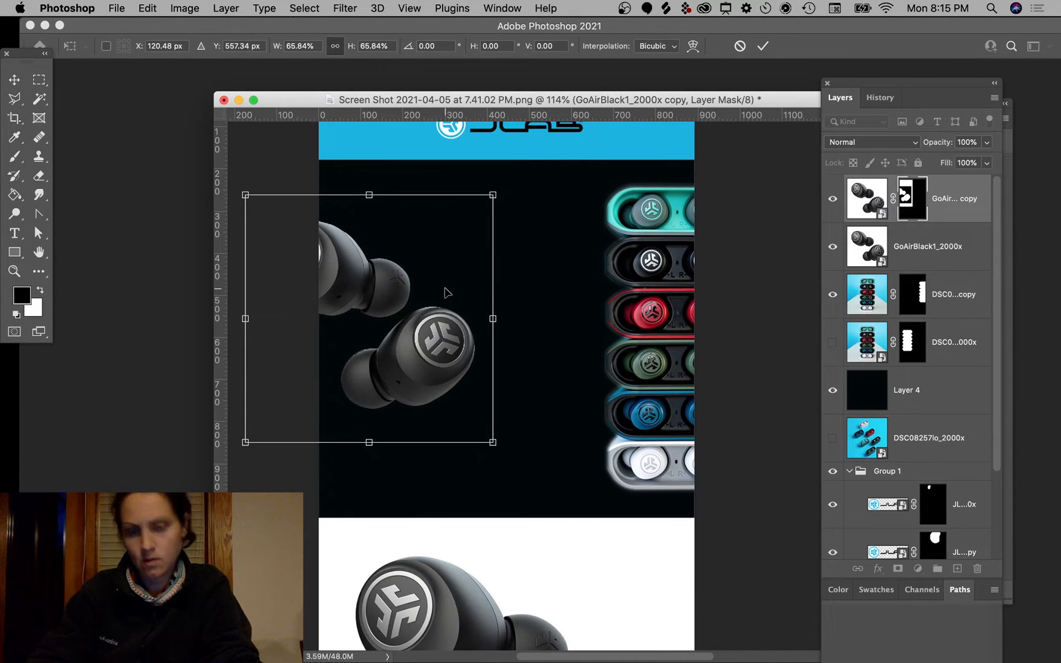
left_click_drag(518, 180, 534, 244)
key("Return")
left_click_drag(441, 333, 418, 338)
left_click(19, 106)
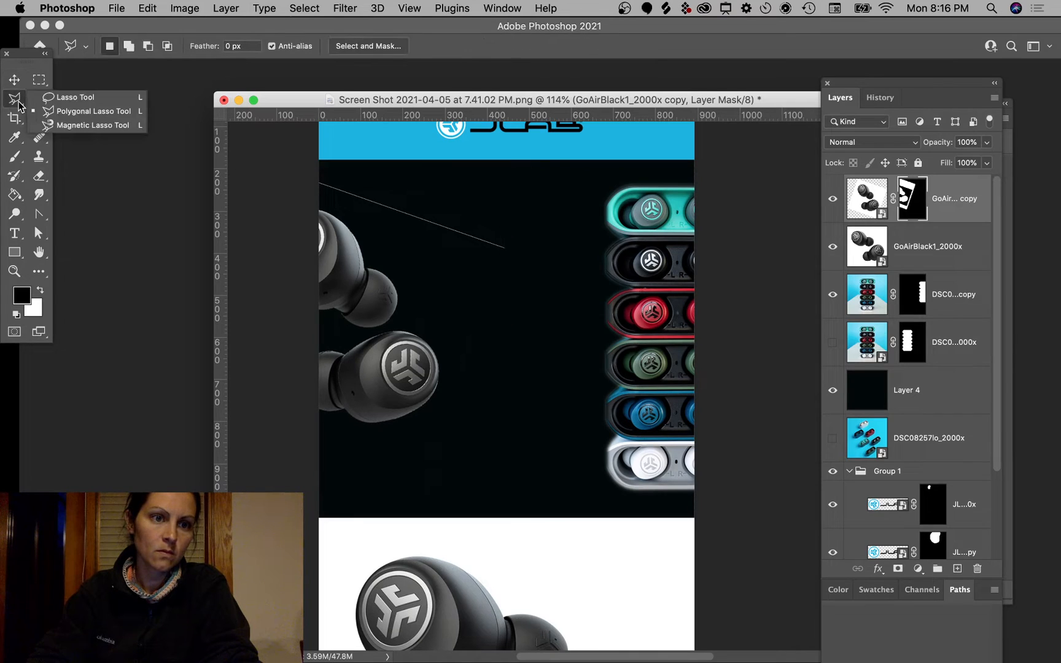
Step: Fade the earbud-case image layer to 36% opacity
left_click(59, 99)
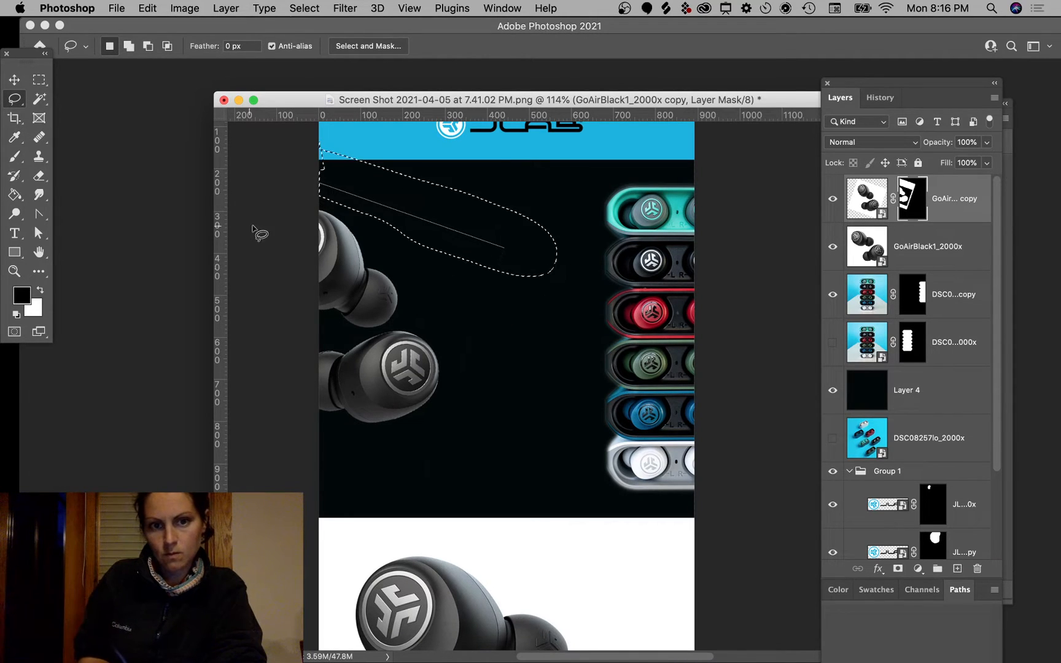
key("g")
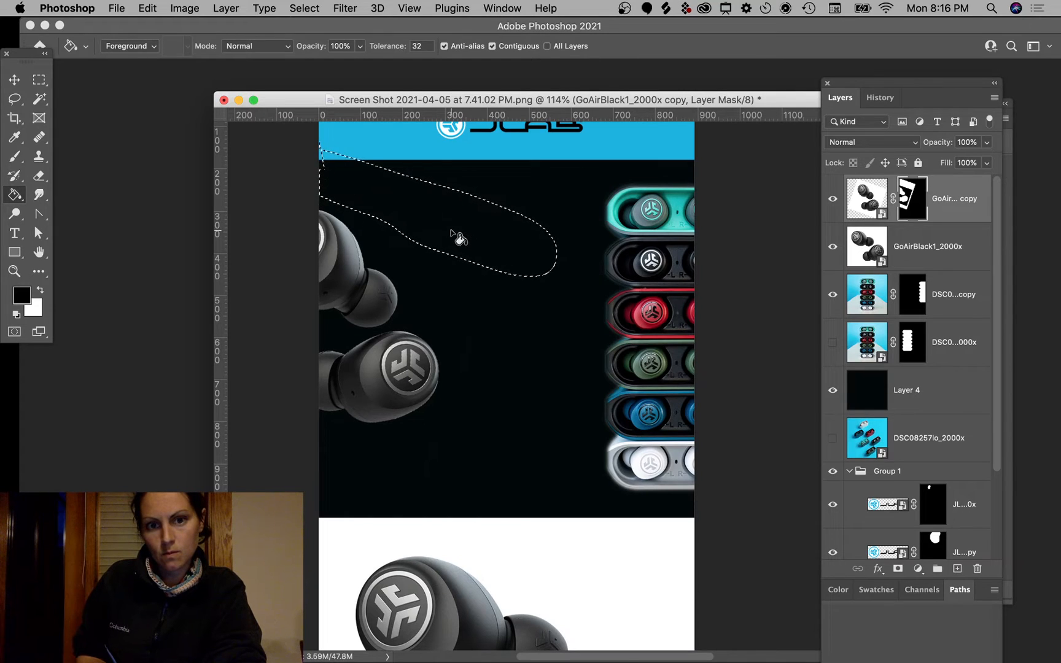
left_click(39, 80)
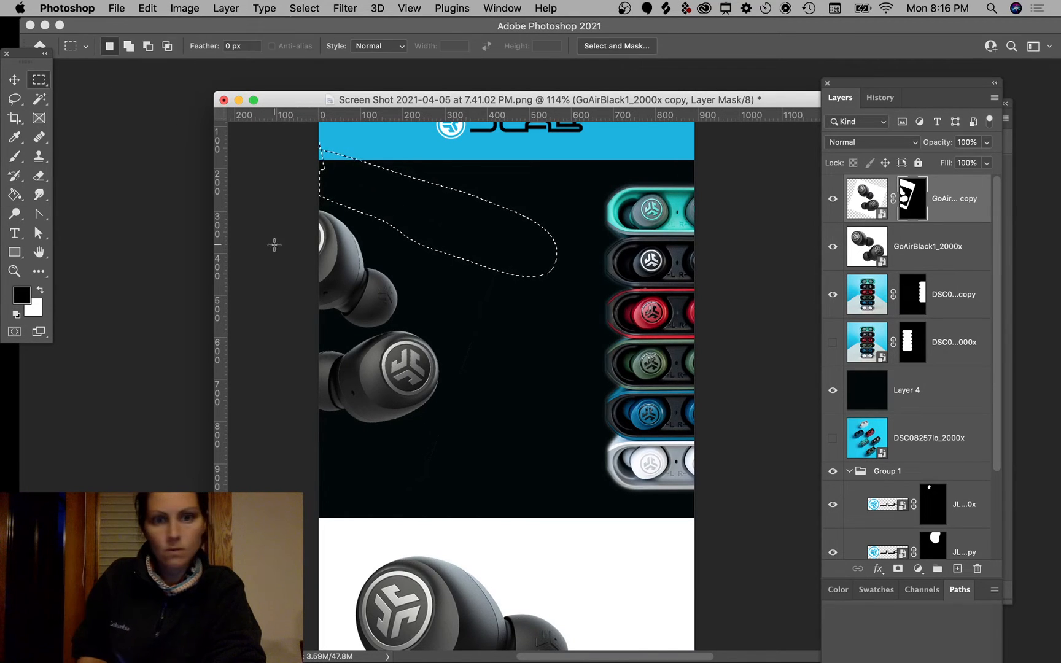
left_click(17, 81)
left_click(755, 253, "super")
left_click(670, 275, "super")
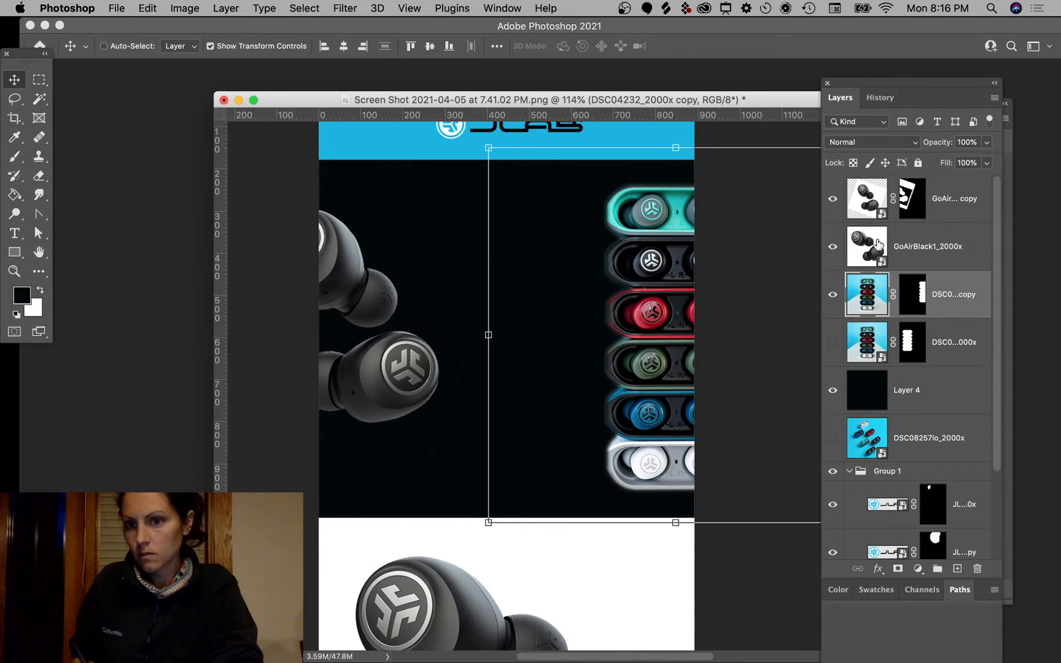
left_click_drag(956, 160, 944, 158)
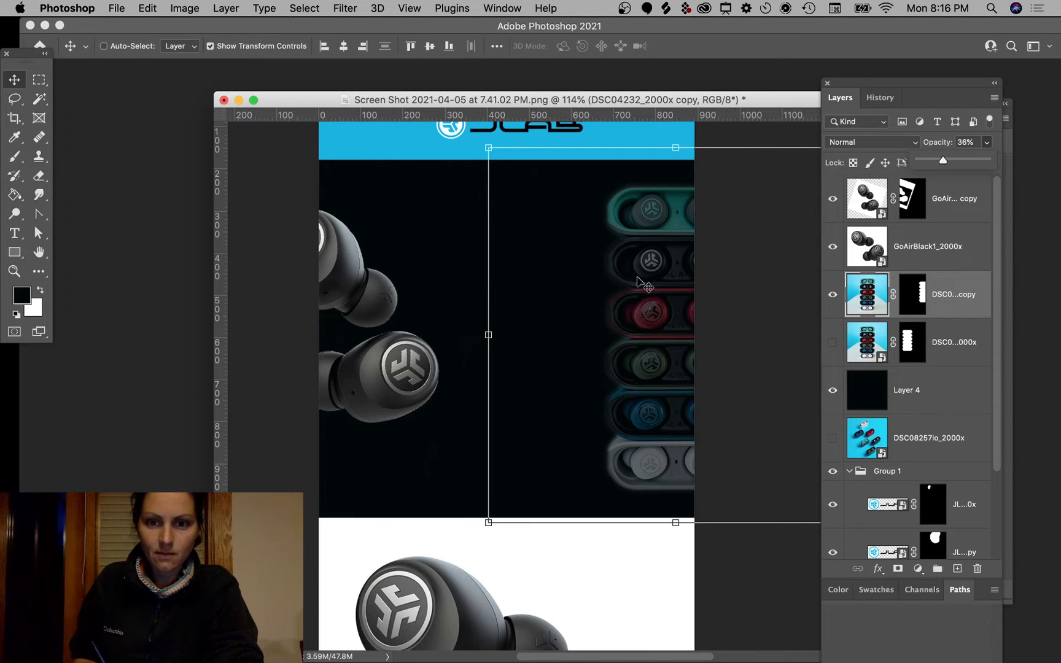
Step: Fade the black earbuds copy layer to 25% opacity
left_click(396, 372, "super")
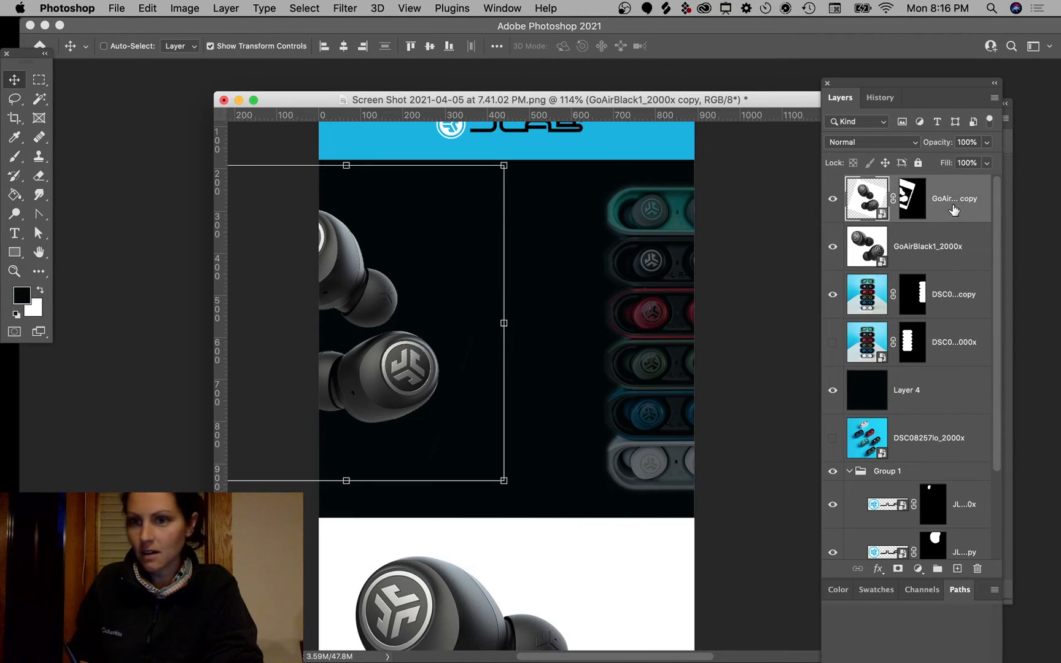
left_click(973, 243)
left_click(973, 305)
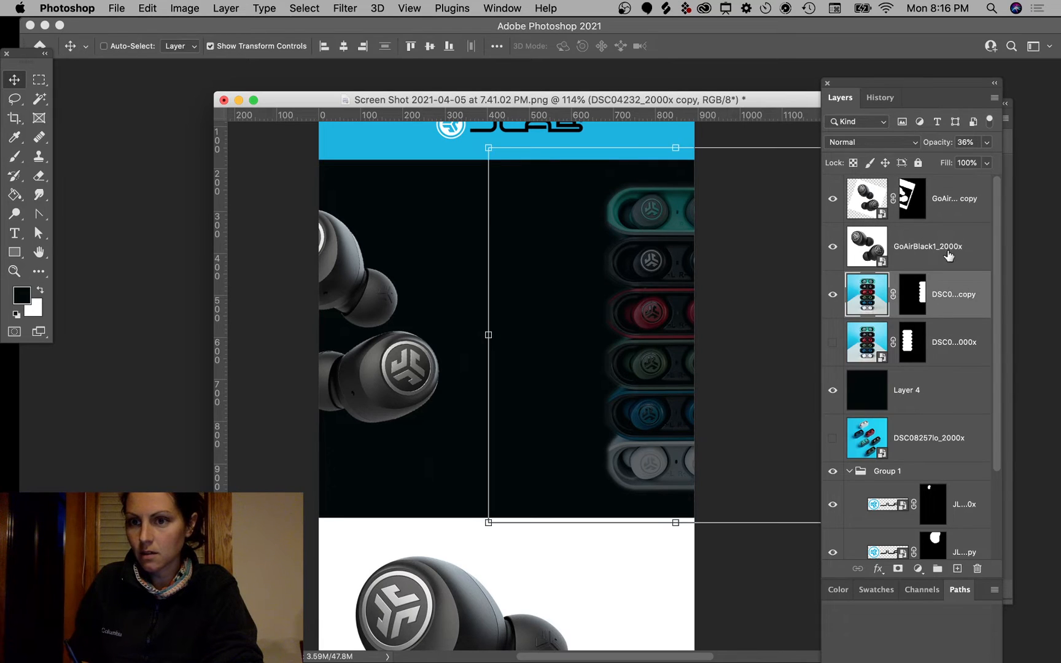
left_click(970, 243)
left_click(971, 196)
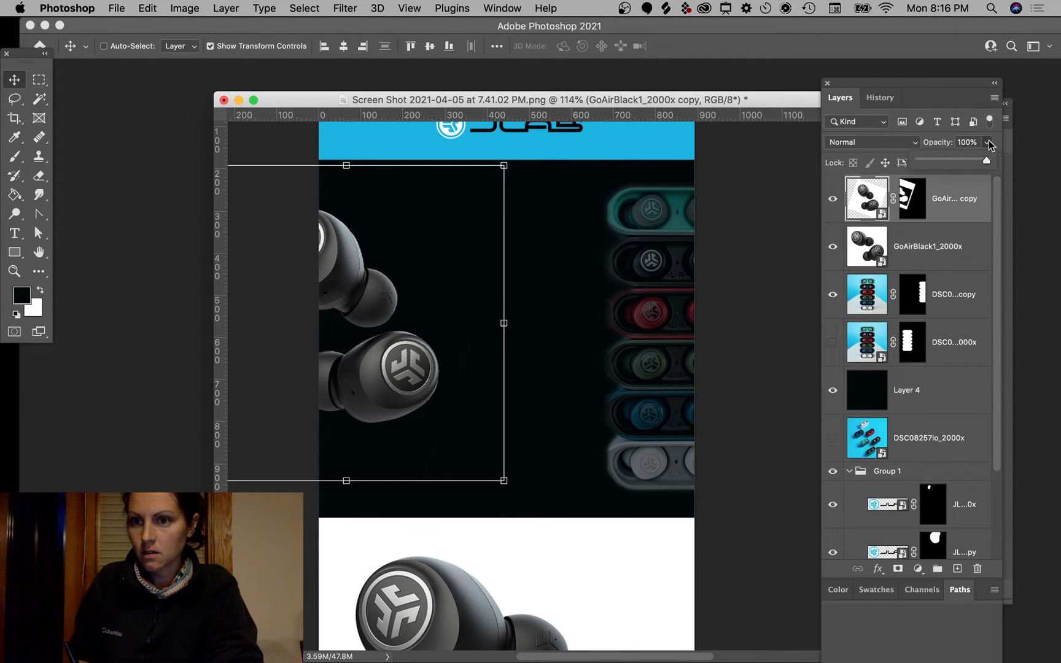
left_click_drag(959, 166, 942, 169)
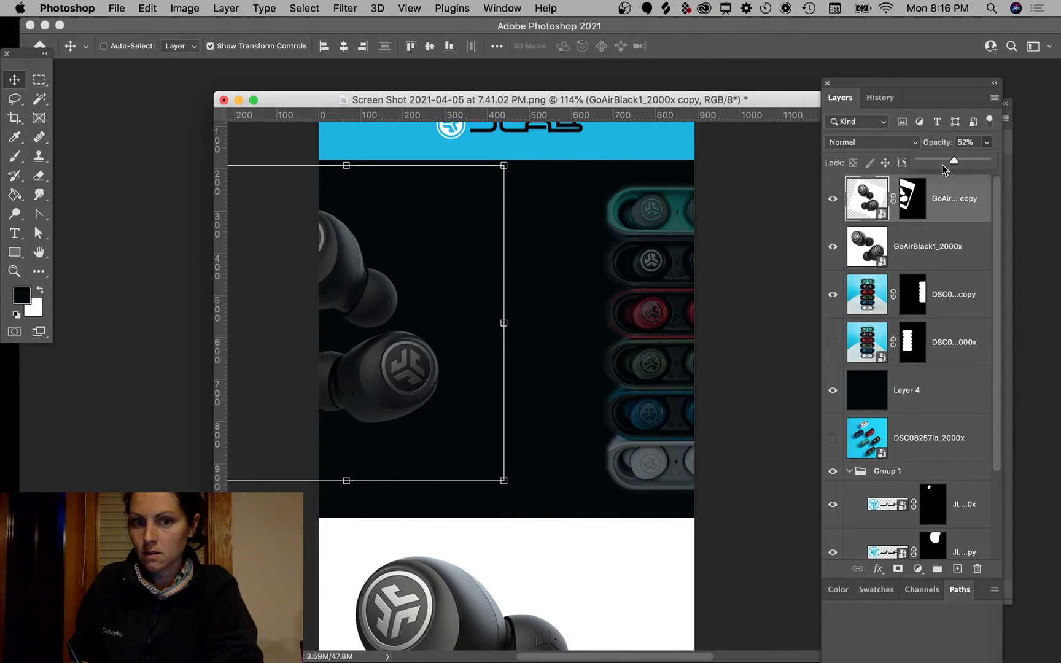
left_click_drag(937, 162, 940, 161)
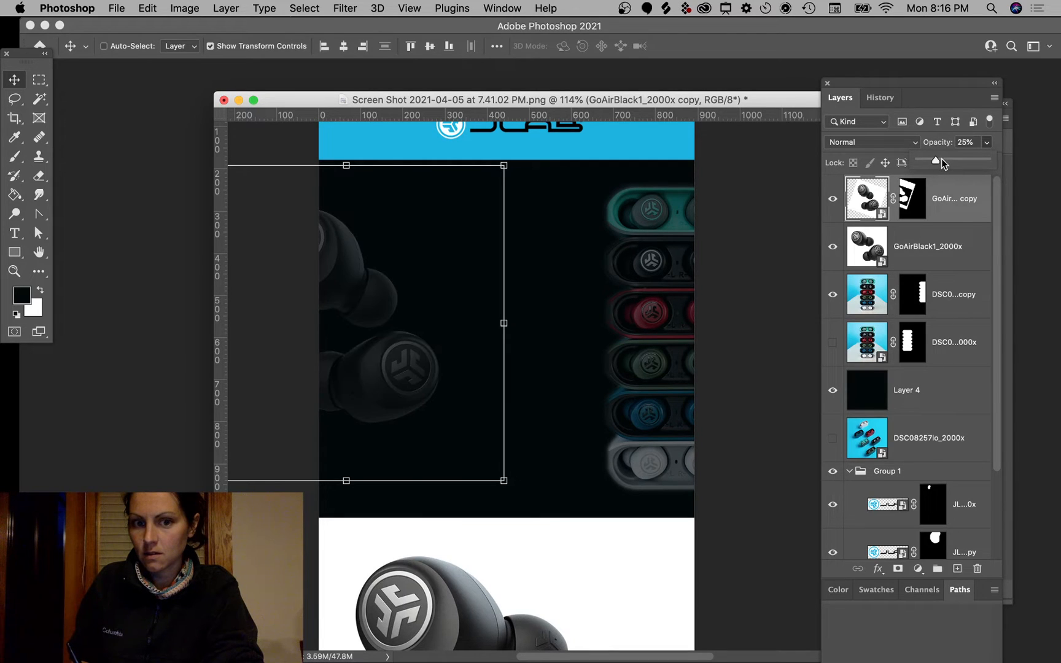
left_click(772, 232, "super")
Step: Resize the earbud cases and nudge them up and to the left
left_click(679, 349)
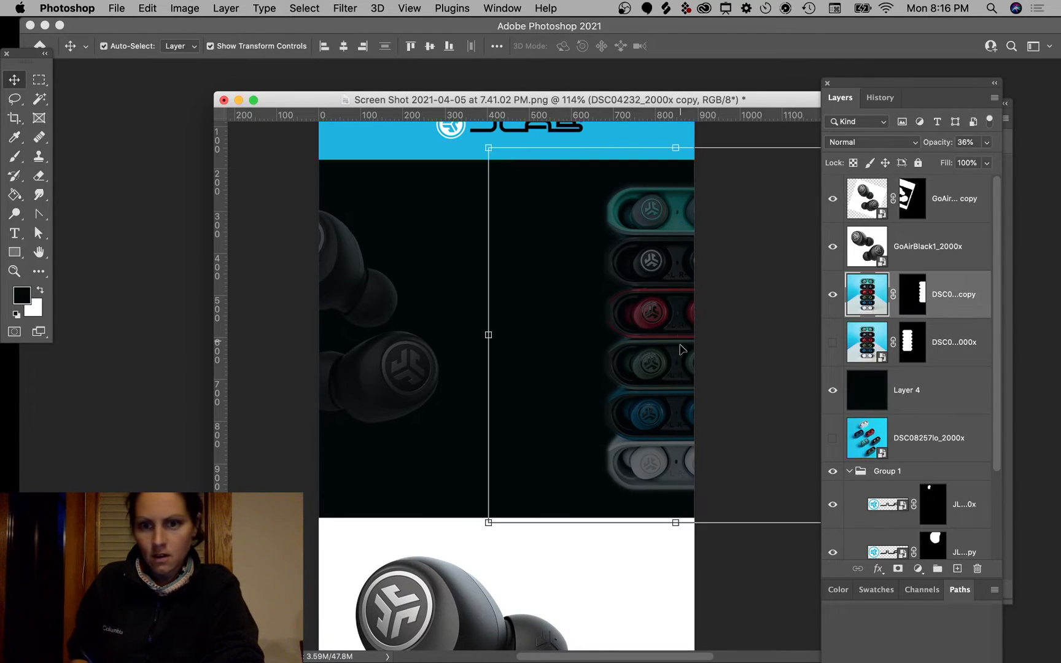
left_click_drag(673, 319, 658, 319)
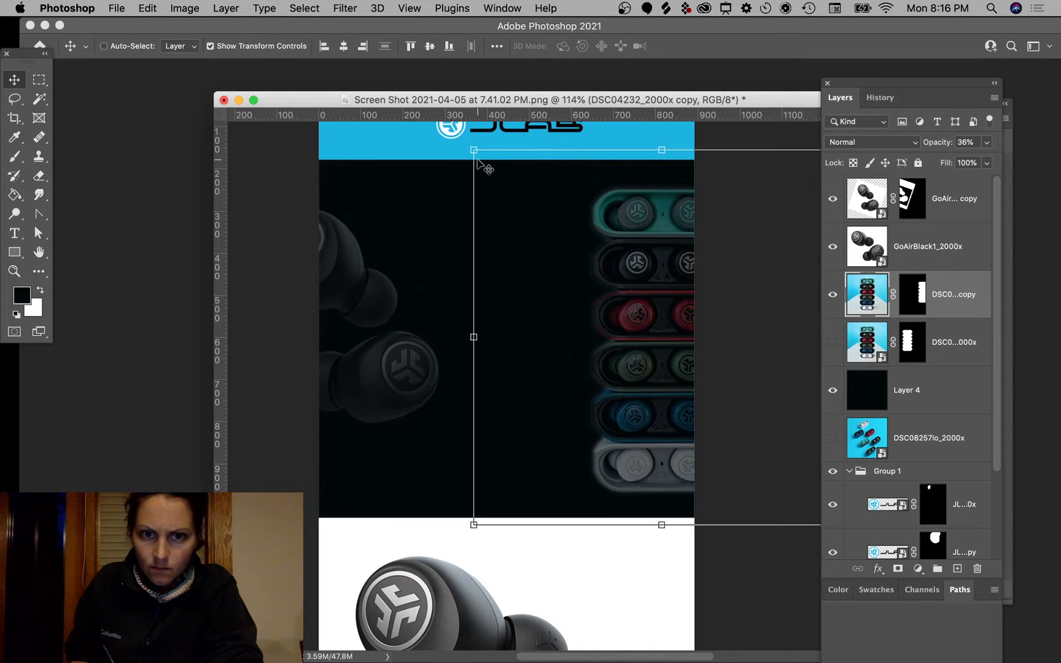
left_click_drag(476, 158, 610, 288)
left_click_drag(660, 355, 597, 287)
left_click_drag(552, 225, 485, 156)
key("Return")
left_click_drag(662, 342, 651, 332)
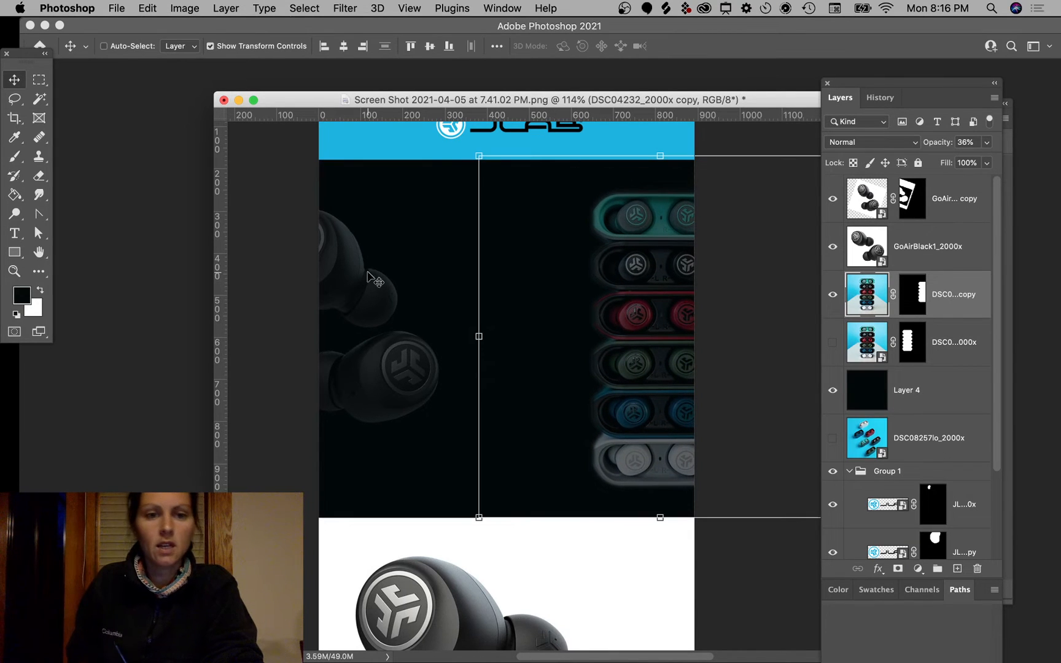
Step: Move the black earbuds right and down and target their layer mask
left_click(785, 614)
left_click_drag(411, 397, 485, 428)
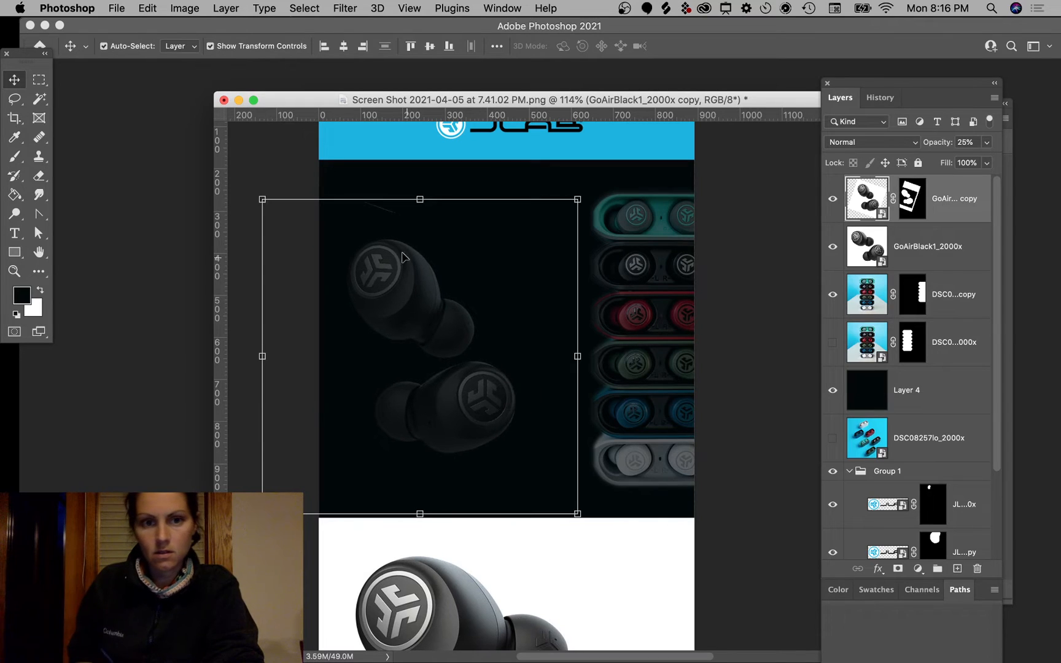
left_click(912, 198)
key("b")
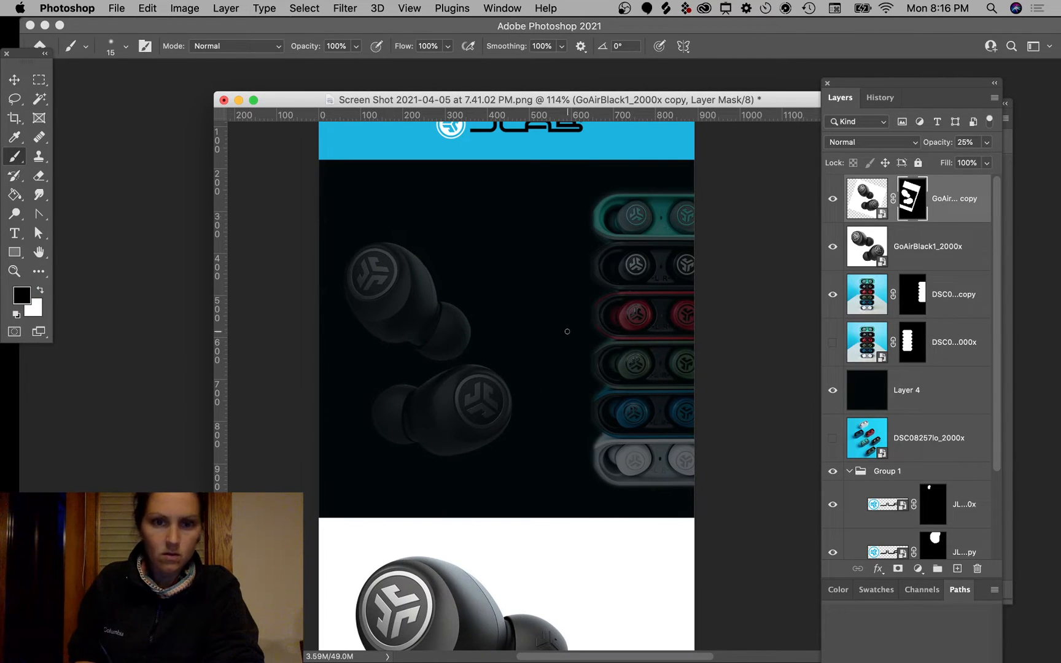
left_click(16, 81)
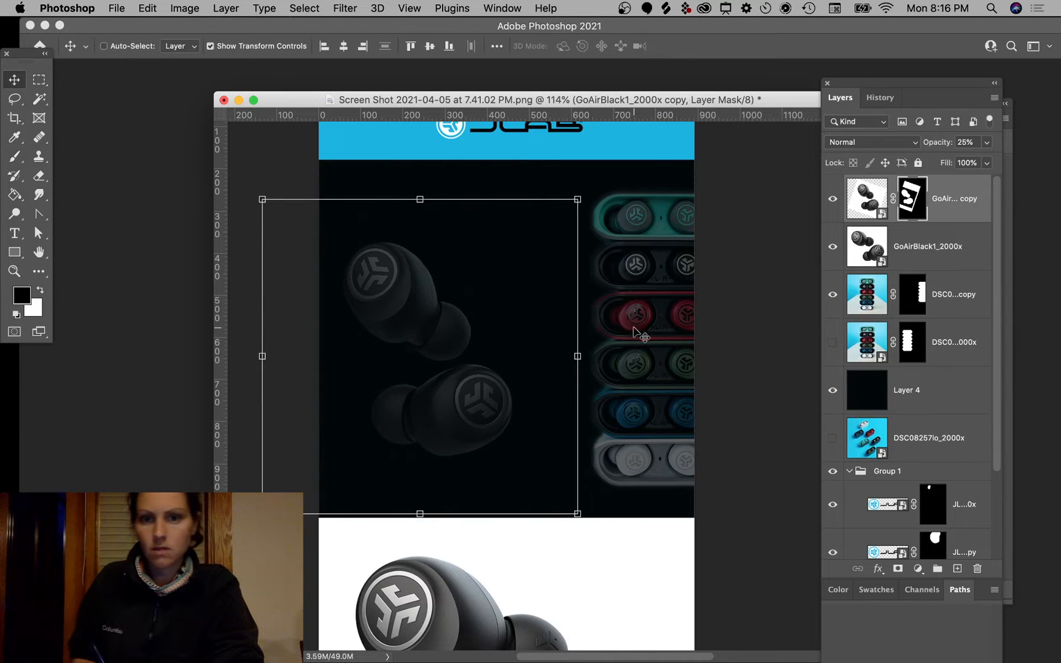
left_click(739, 309, "super")
Step: Move the earbud cases down onto the white panel and bring their layer to the front
left_click(638, 264, "super")
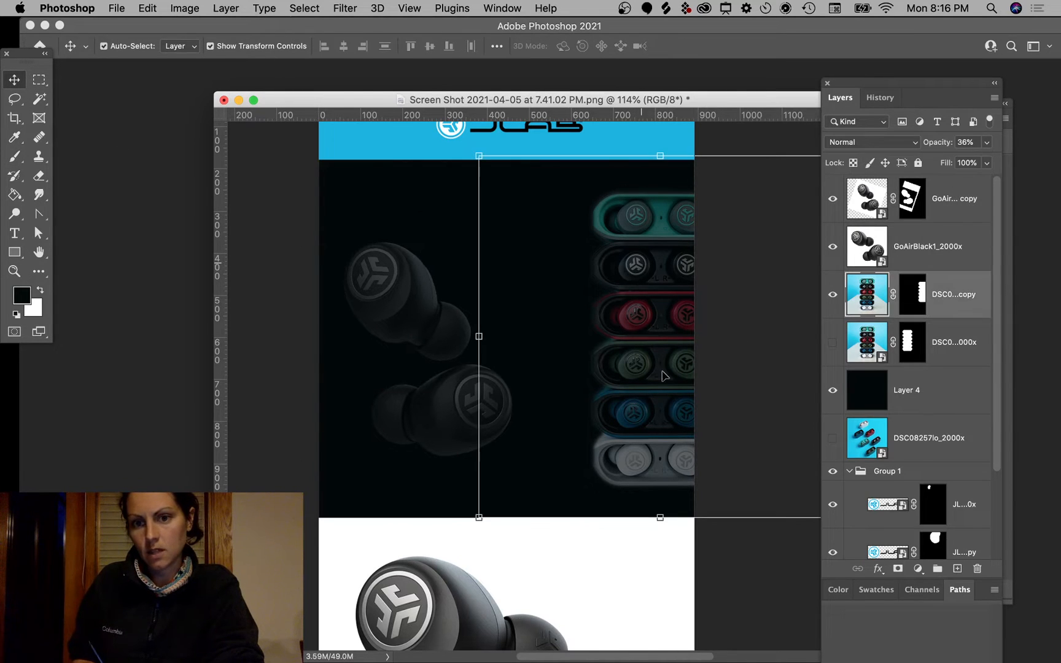
left_click(426, 318, "super")
left_click_drag(662, 296, 651, 607)
key("super+shift+bracketright")
Step: Drag the 36%-opacity case image back up to the dark panel's right edge, then deselect
scroll(730, 552, "down", 6)
scroll(734, 540, "up", 3)
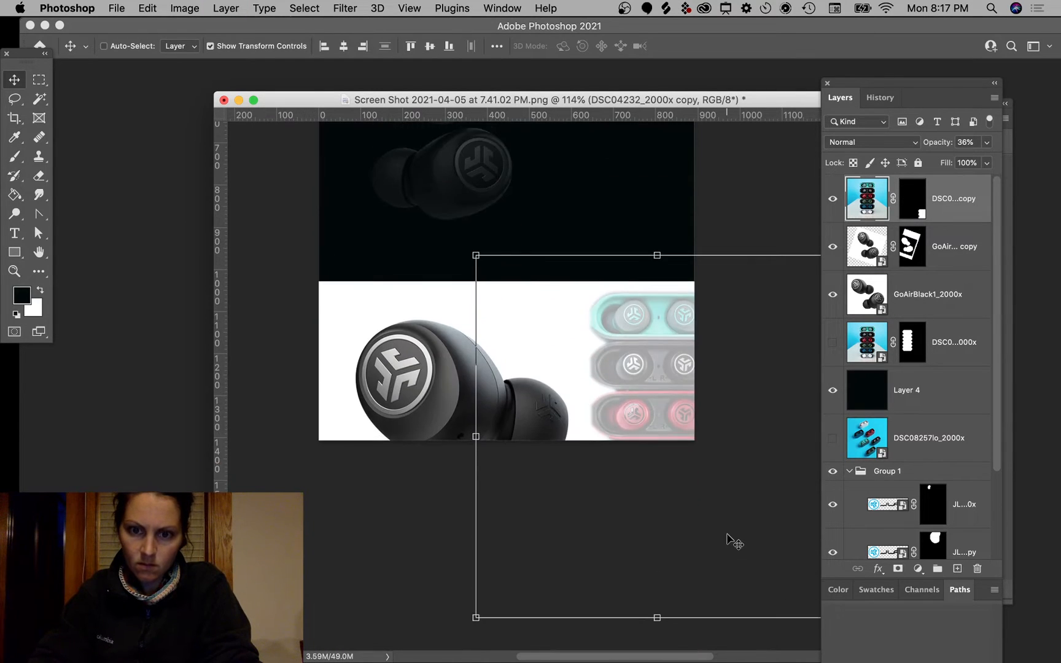
scroll(734, 540, "down", 3)
scroll(734, 540, "up", 4)
scroll(732, 540, "down", 5)
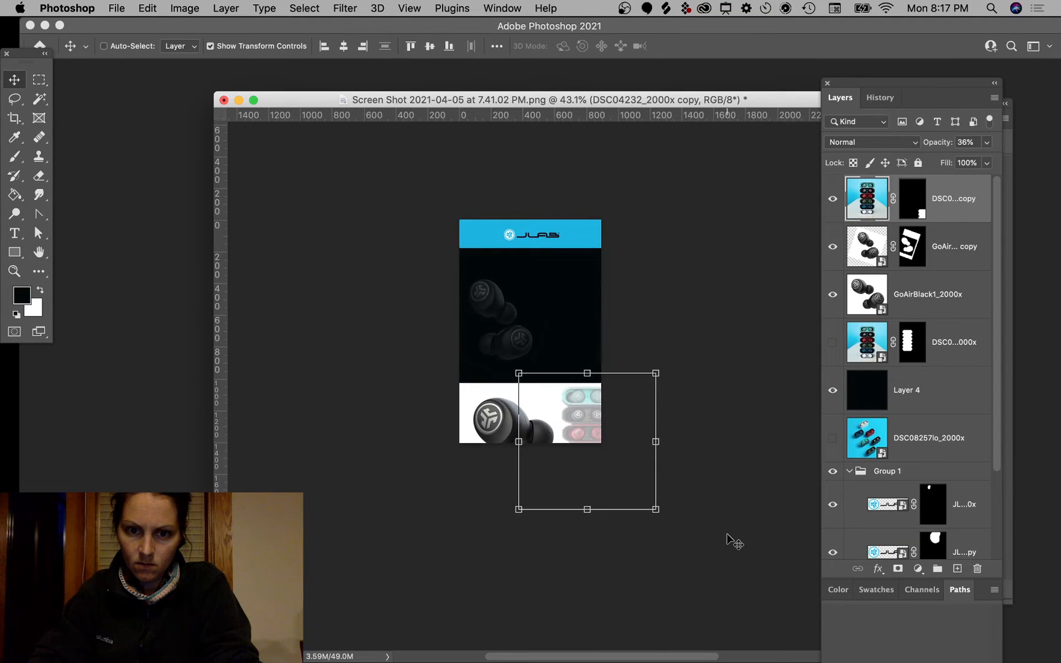
scroll(586, 437, "up", 5)
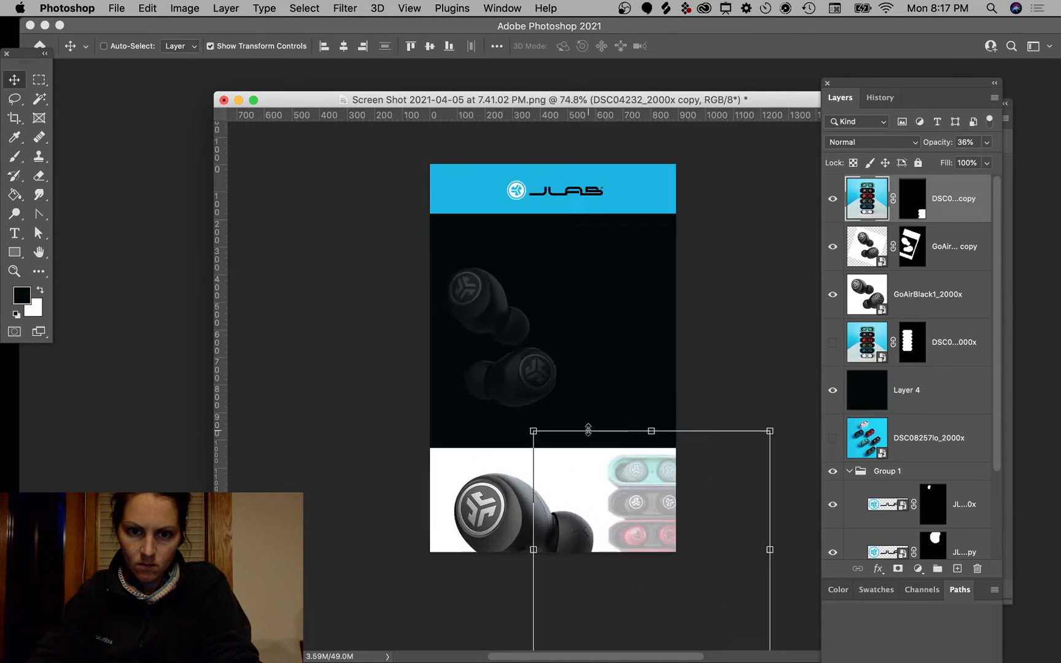
scroll(590, 433, "down", 2)
scroll(588, 429, "up", 1)
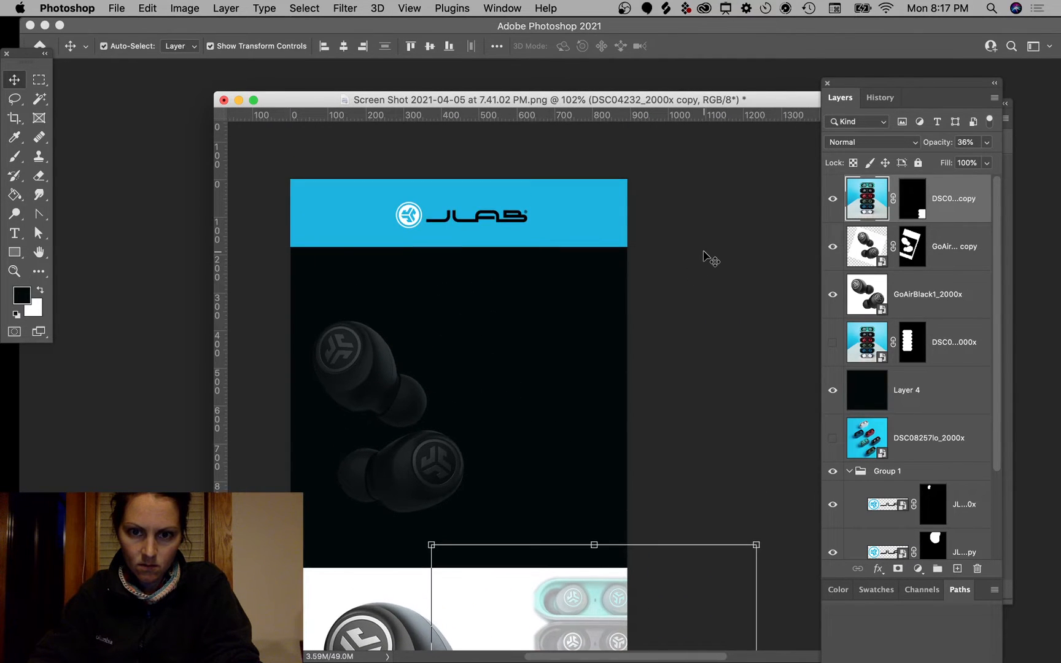
left_click(704, 252)
scroll(699, 316, "down", 5)
scroll(696, 318, "up", 2)
left_click_drag(599, 554, 618, 256)
scroll(704, 240, "up", 2)
scroll(704, 240, "left", 1)
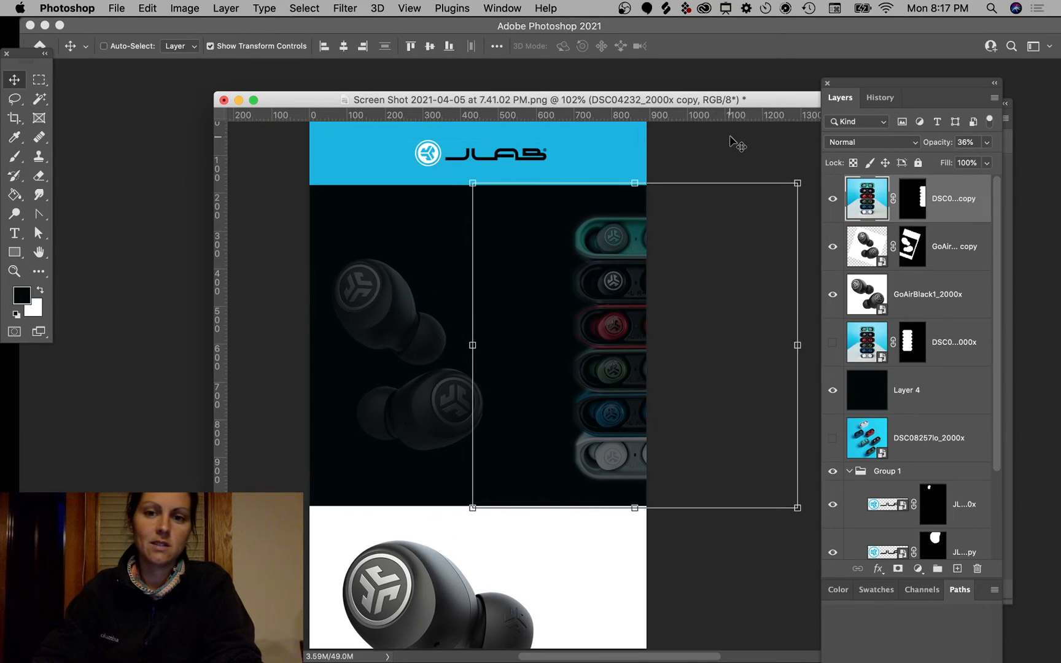
left_click(731, 135)
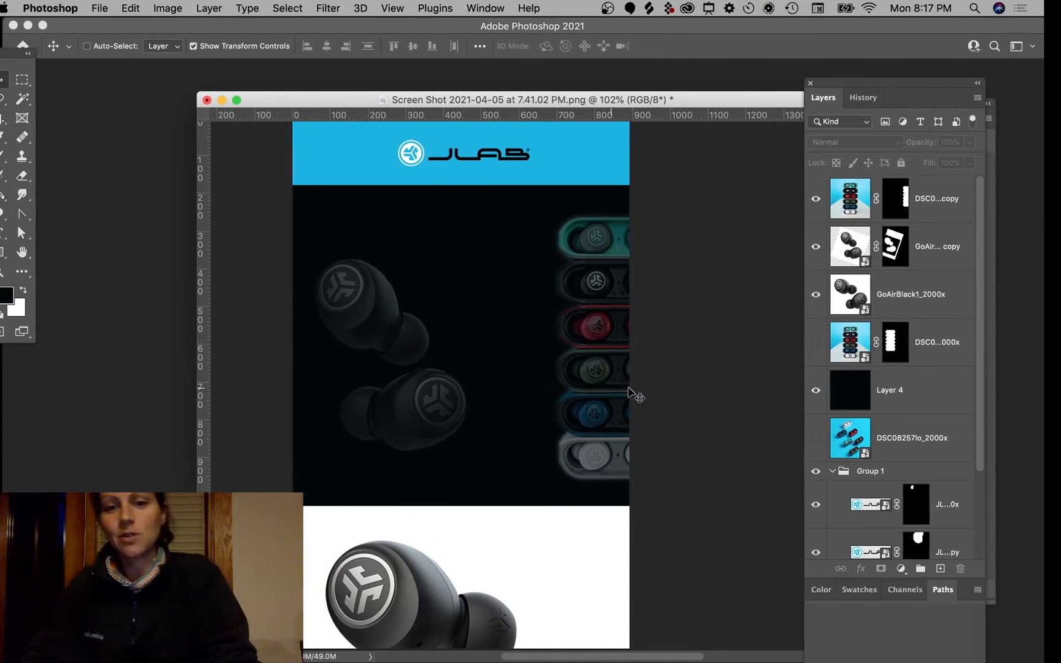
Step: Switch to Chrome and open the earbuds category on the JLab site
key("Tab")
key("super+Tab")
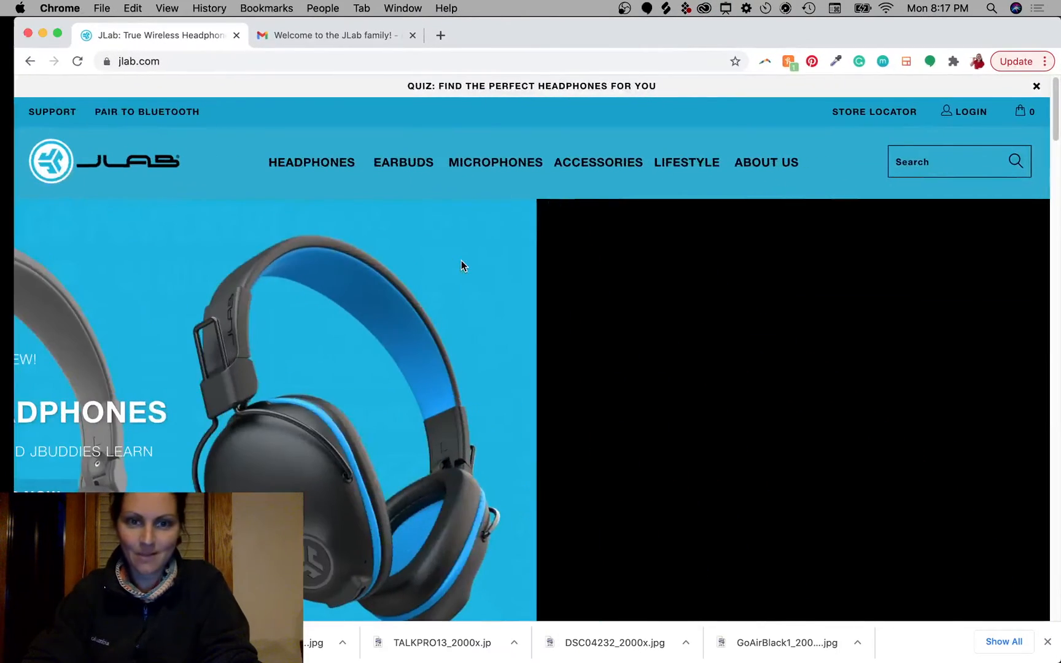
scroll(395, 361, "down", 7)
scroll(396, 364, "down", 10)
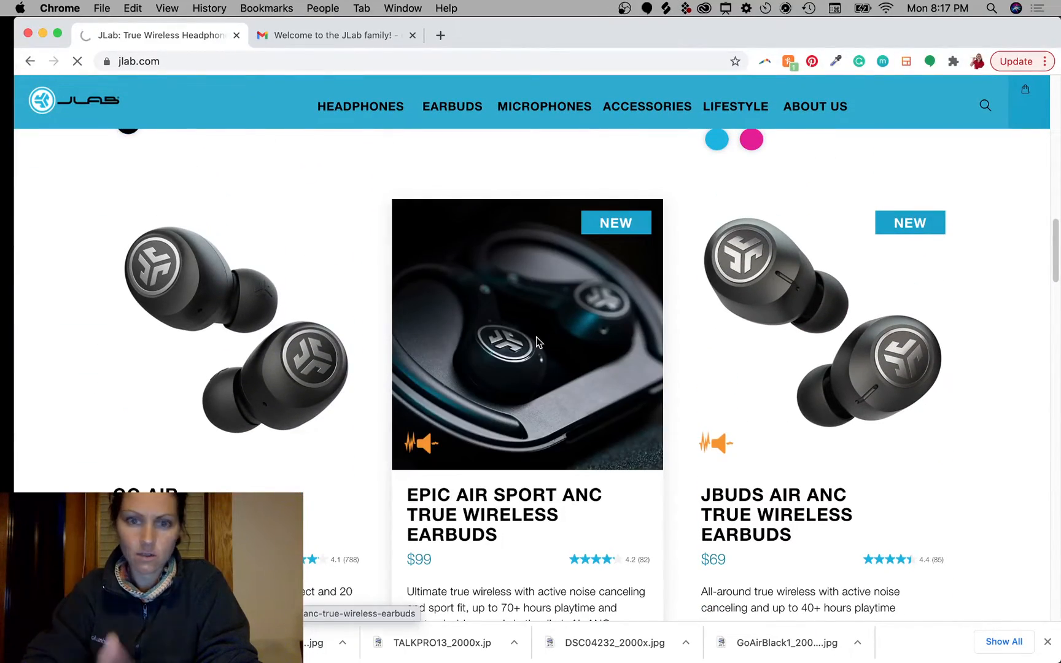
scroll(586, 433, "down", 20)
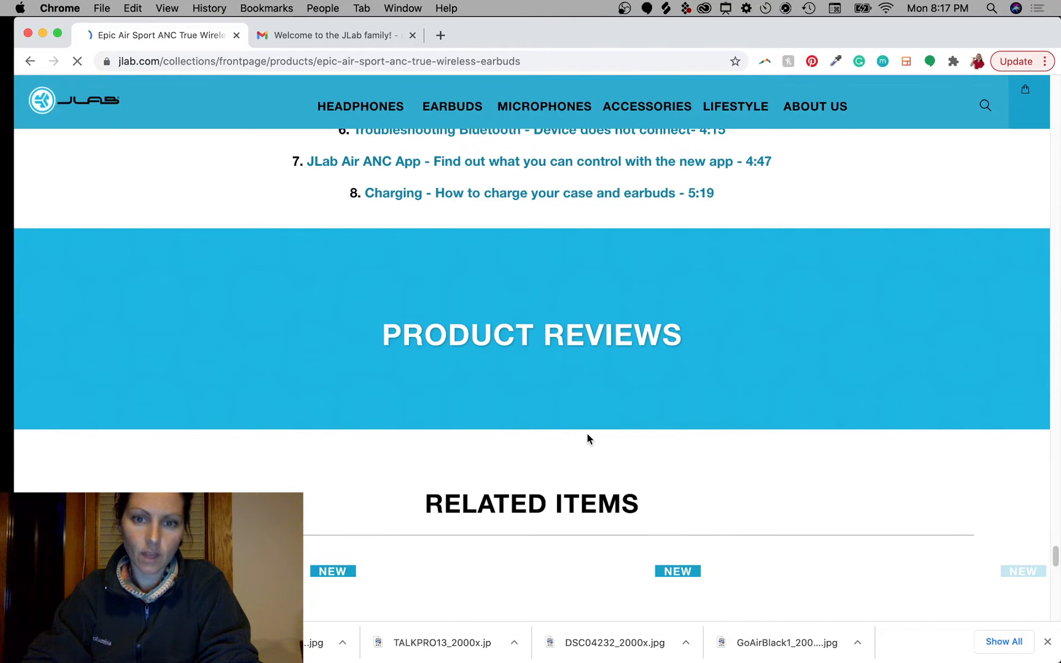
scroll(586, 433, "down", 6)
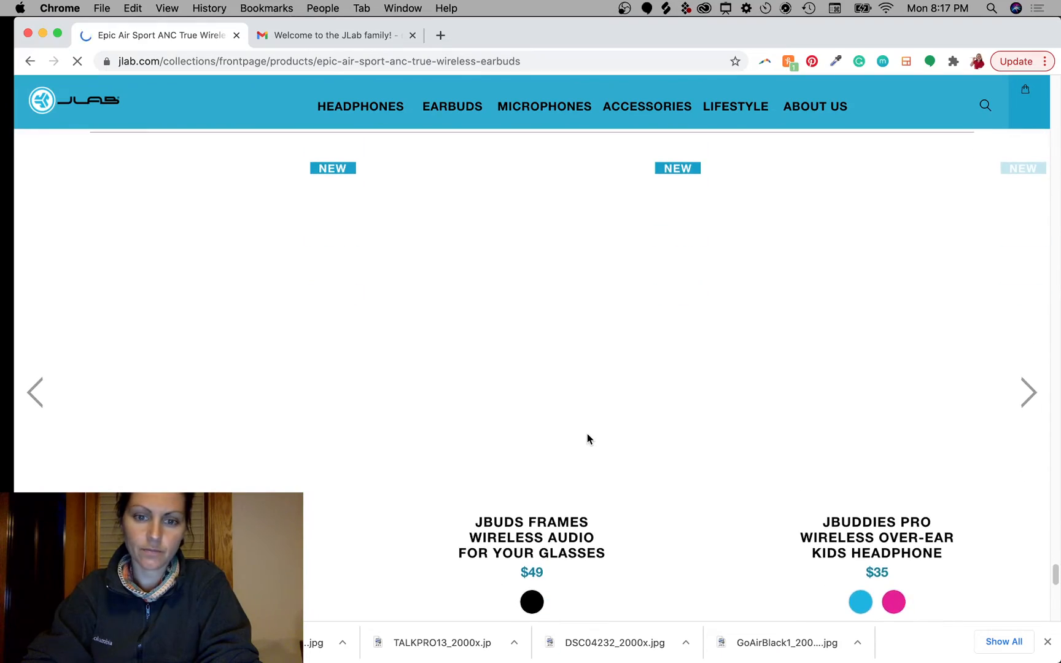
scroll(586, 438, "down", 5)
scroll(587, 438, "up", 10)
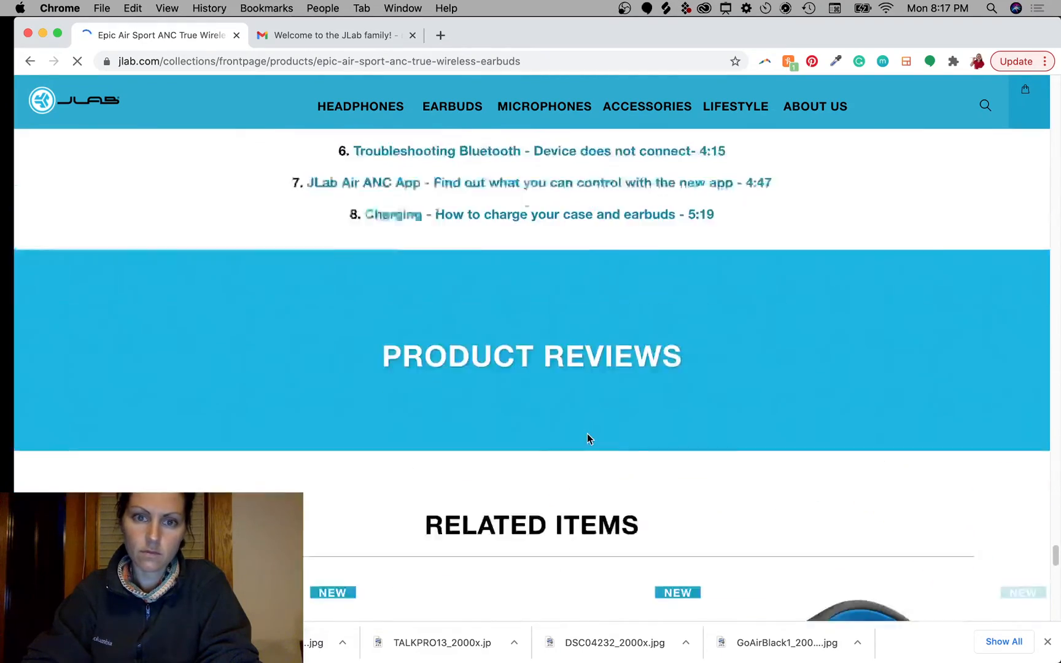
scroll(256, 200, "down", 8)
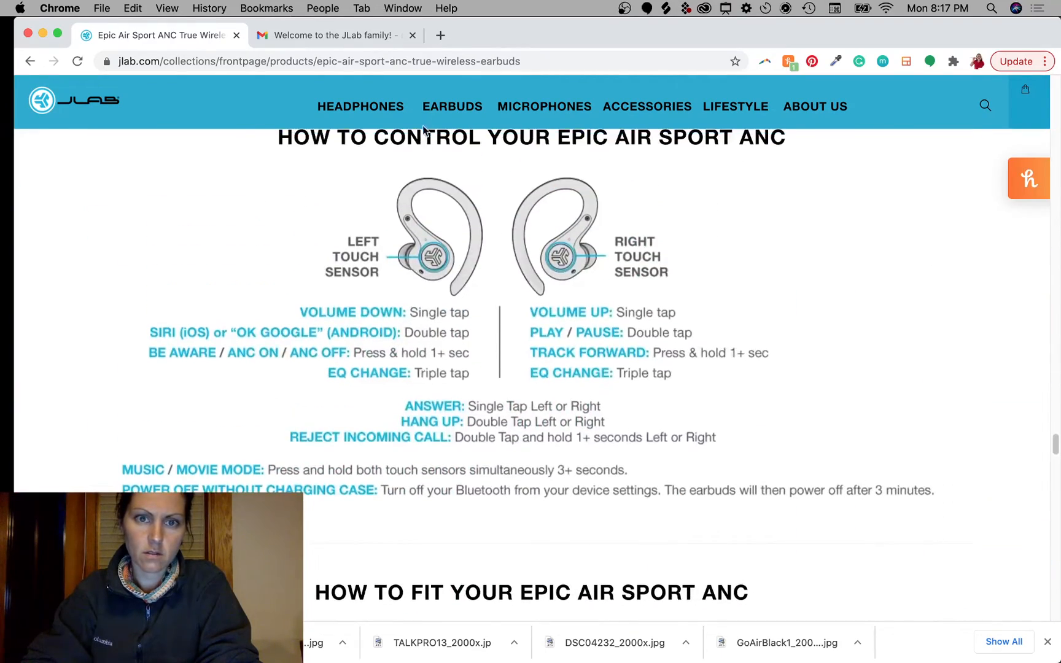
left_click(445, 107)
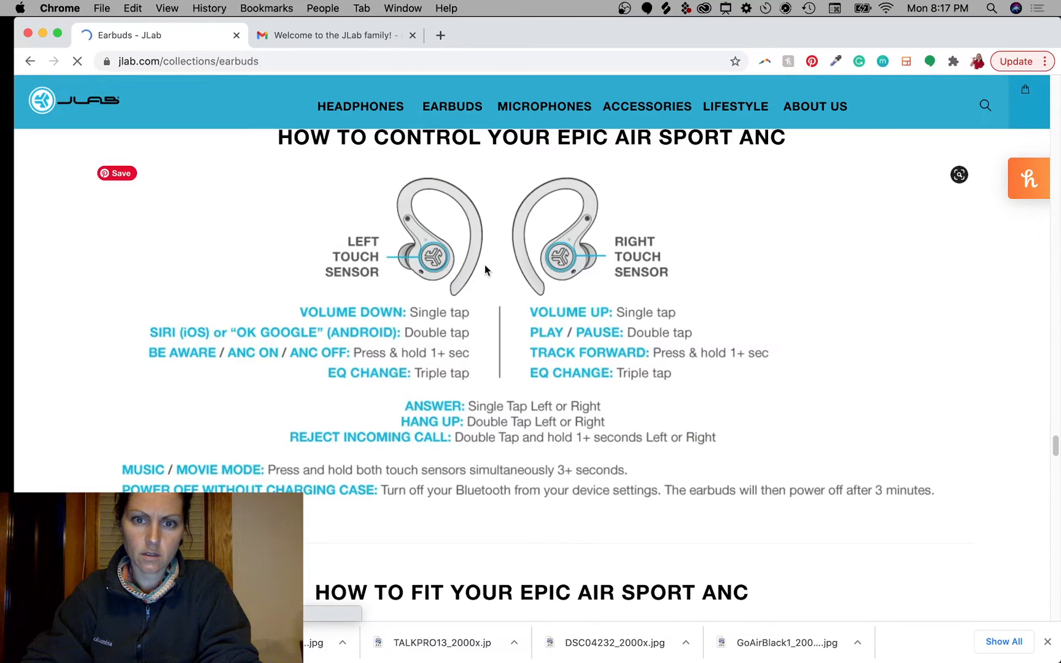
Step: Start saving the earbuds photo as a WebP image, then cancel the save
scroll(498, 434, "down", 8)
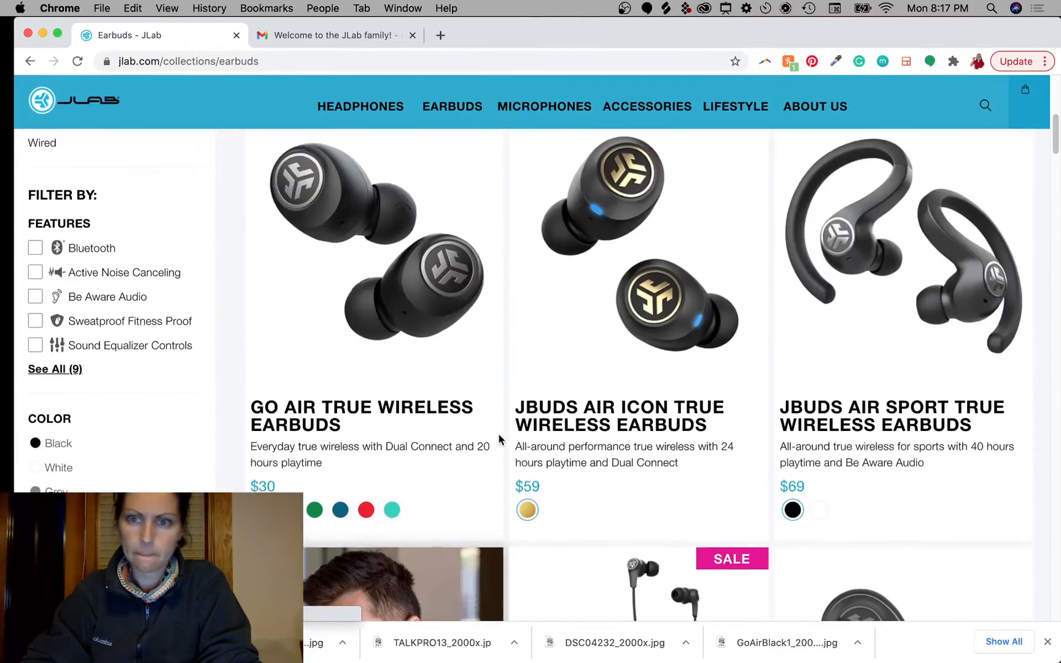
scroll(497, 434, "up", 1)
scroll(498, 435, "down", 5)
scroll(498, 434, "up", 4)
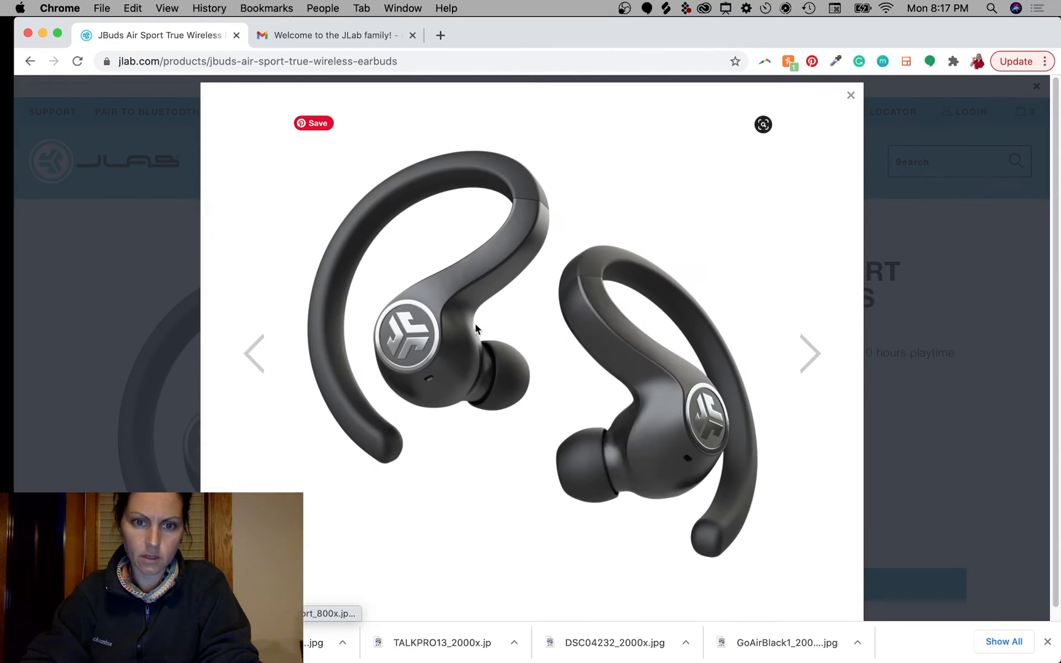
right_click(475, 323)
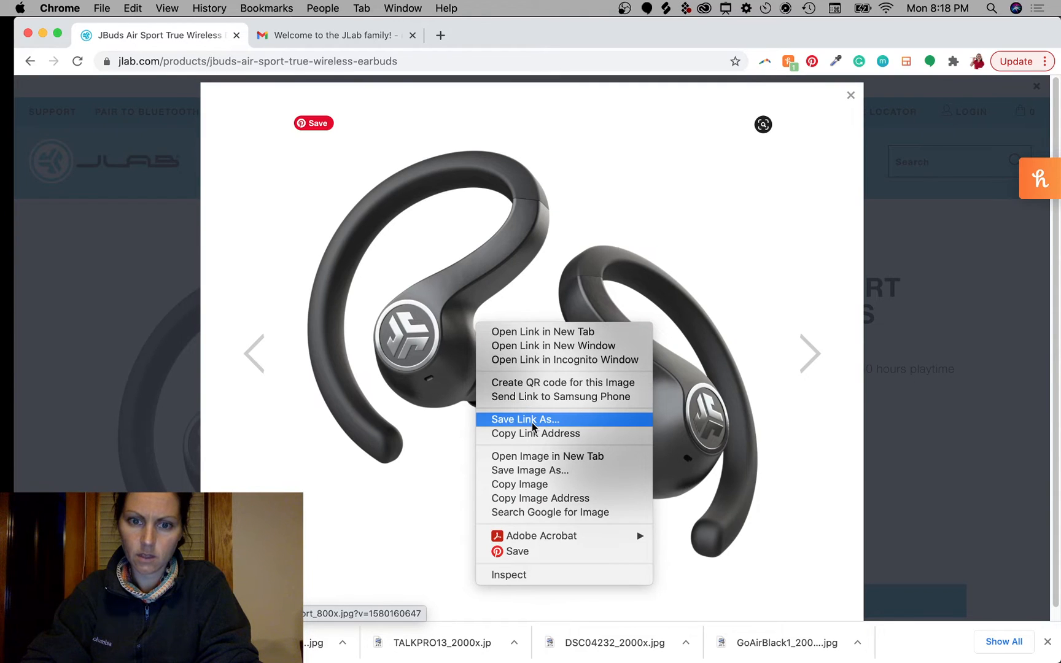
left_click(532, 470)
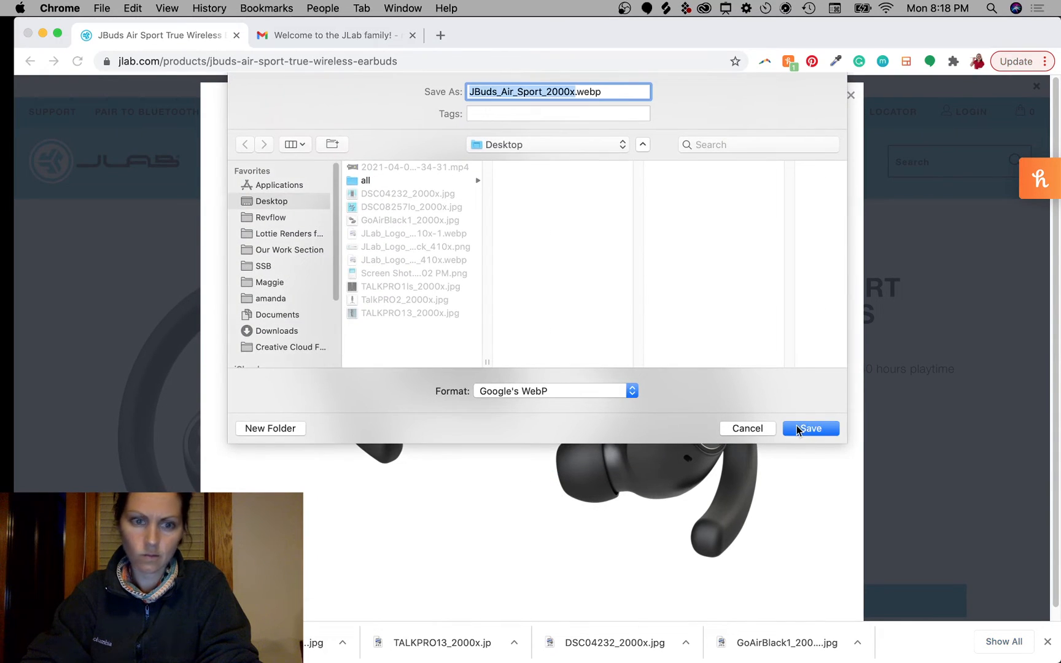
left_click(566, 397)
left_click(566, 397)
left_click(748, 429)
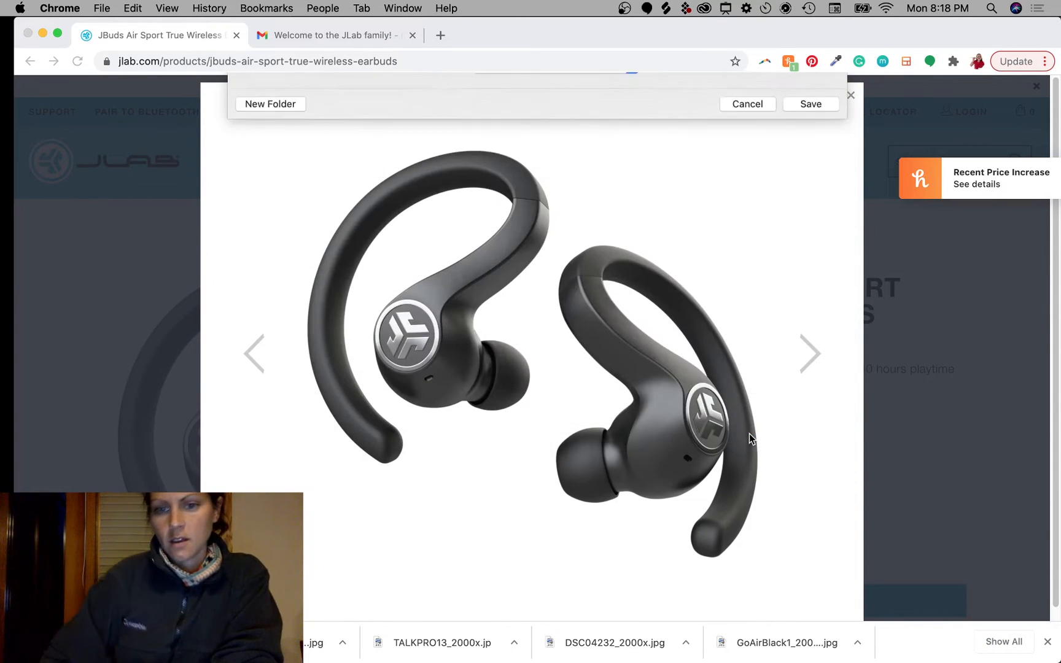
Step: Cycle the product photo gallery back round to the black ear-hook earbuds photo
left_click(812, 355)
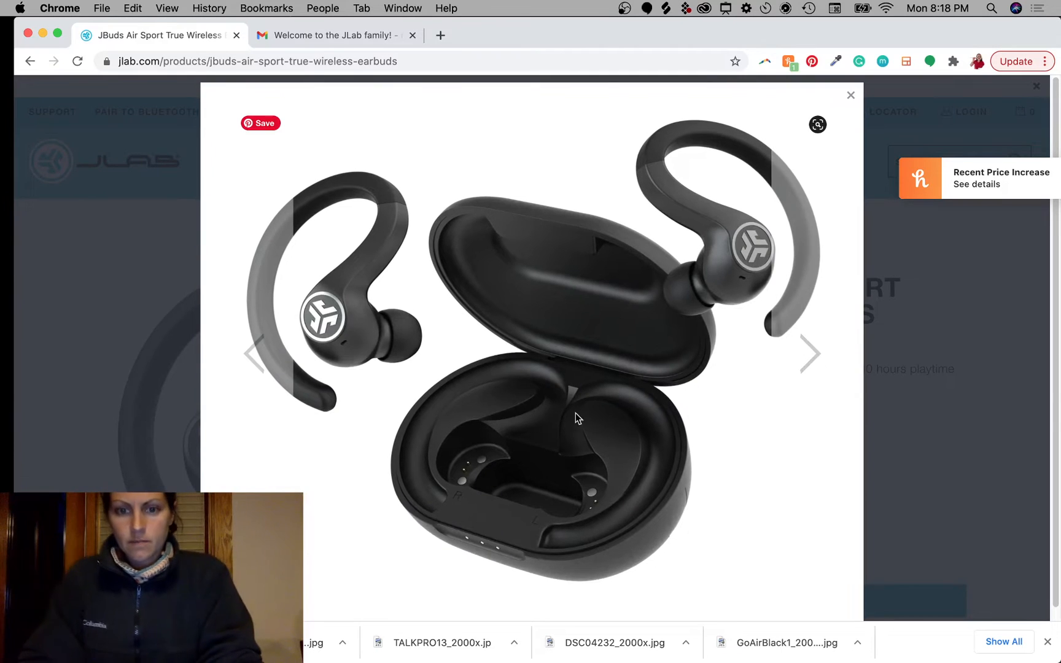
left_click(811, 355)
left_click(814, 357)
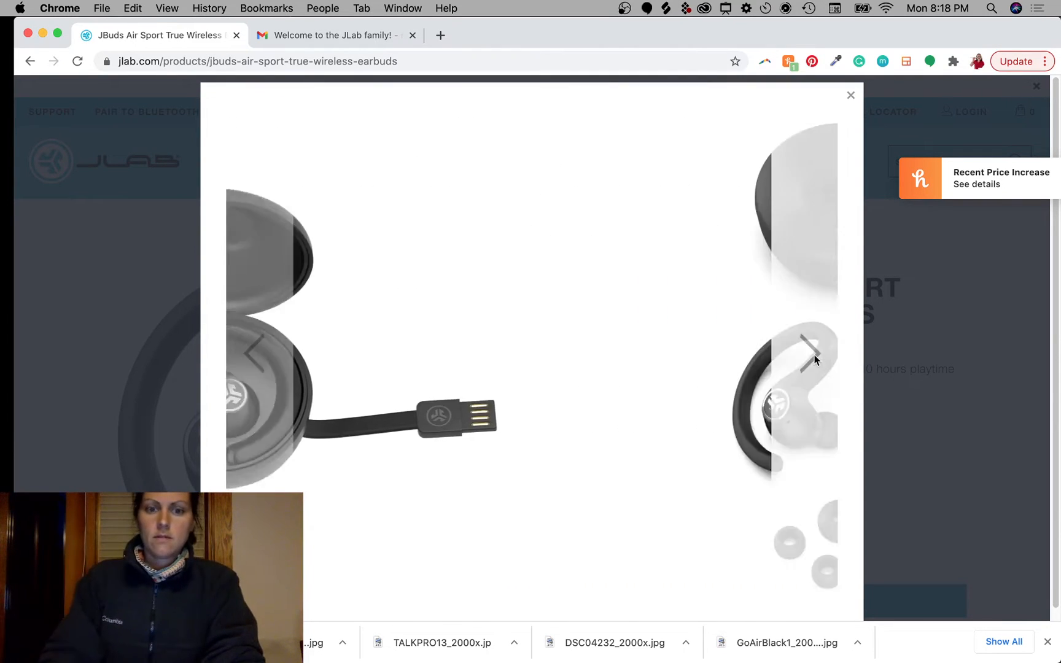
left_click(813, 358)
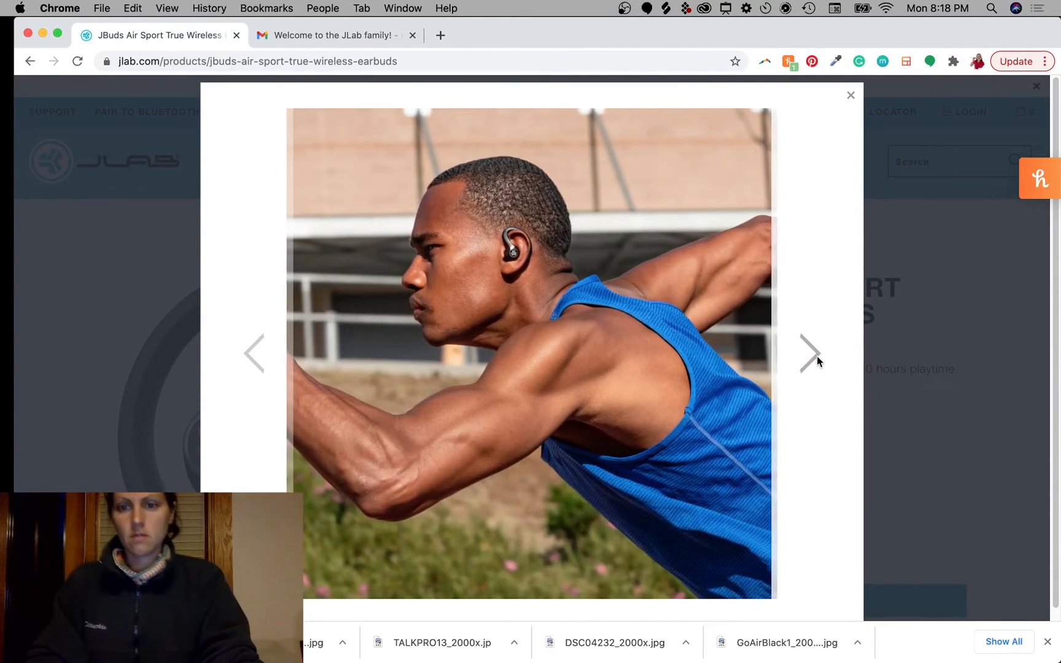
left_click(816, 359)
left_click(817, 359)
left_click(817, 359)
left_click(816, 359)
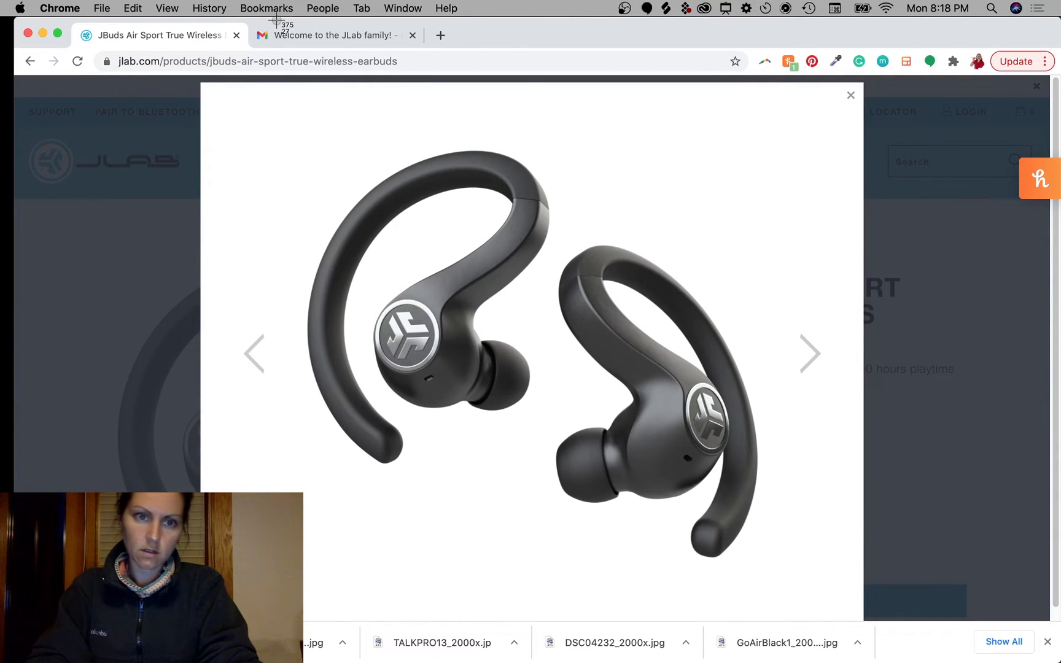
Step: Screenshot the enlarged earbuds photo and drag the capture onto the desktop
left_click_drag(257, 91, 777, 612)
left_click_drag(1010, 614, 877, 454)
key("ctrl+Left")
key("ctrl+Right")
Step: Drag the Screen Shot PNG from the desktop onto the Photoshop canvas
key("ctrl+Left")
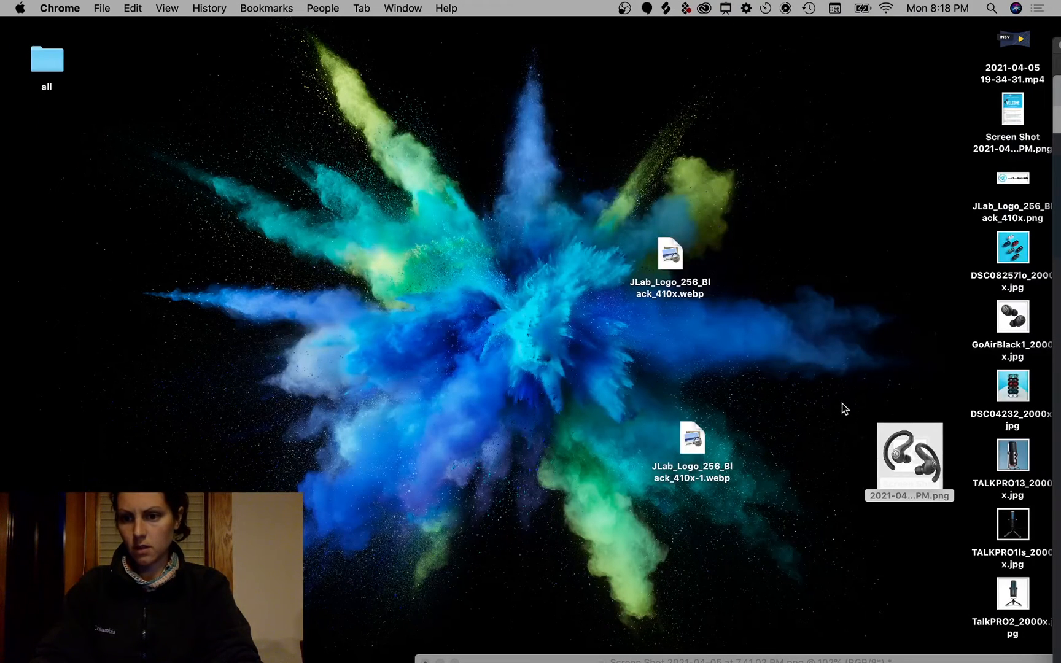
left_click(863, 659)
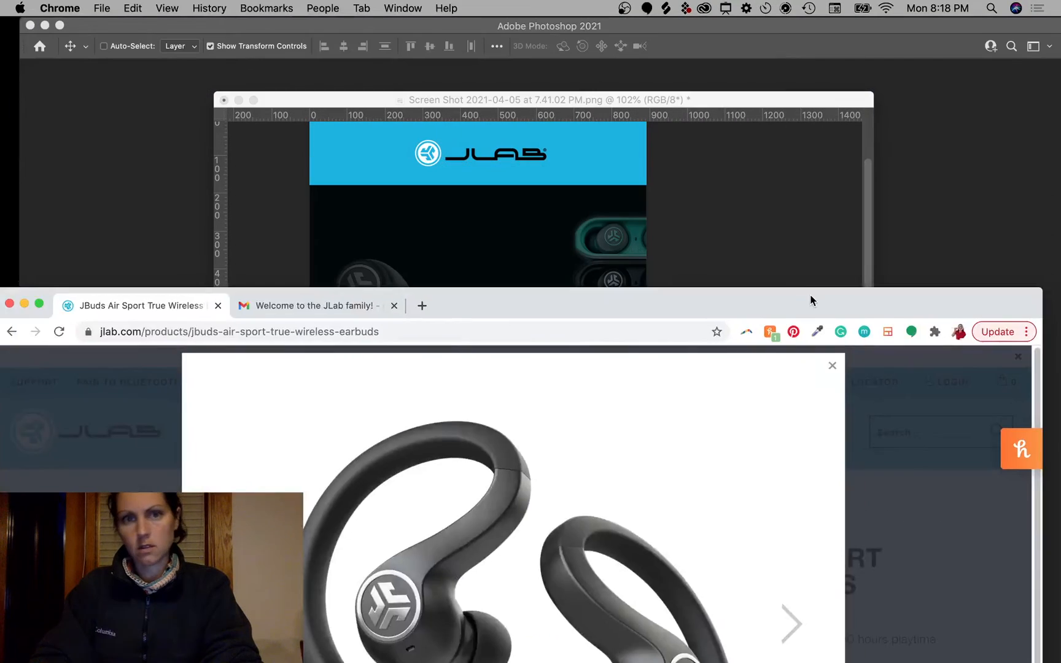
left_click_drag(810, 296, 810, 598)
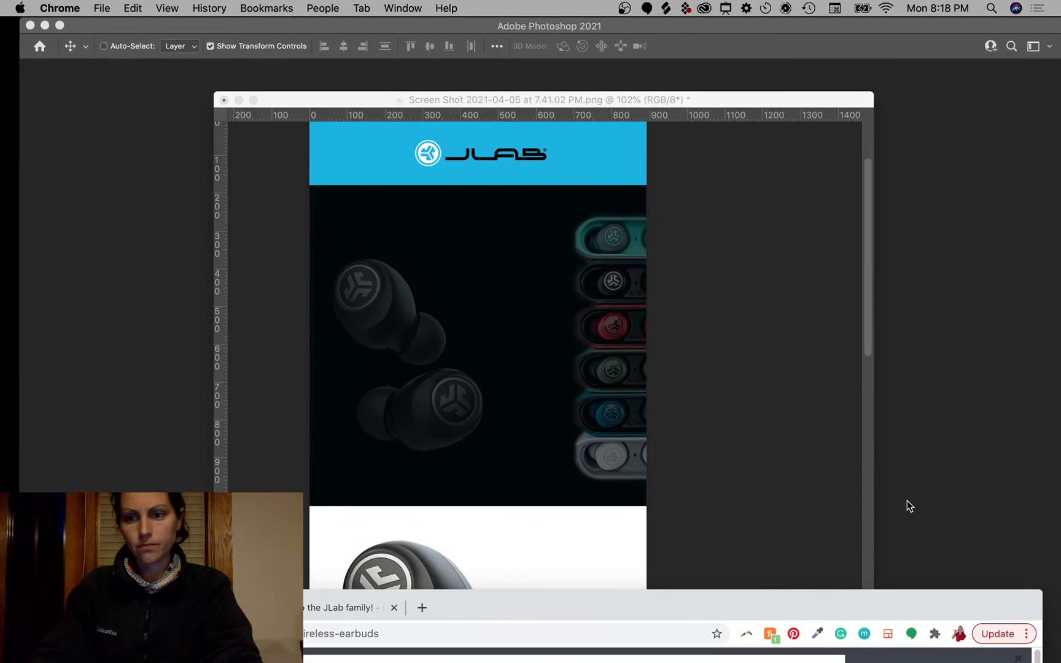
key("ctrl+Left")
left_click(847, 370)
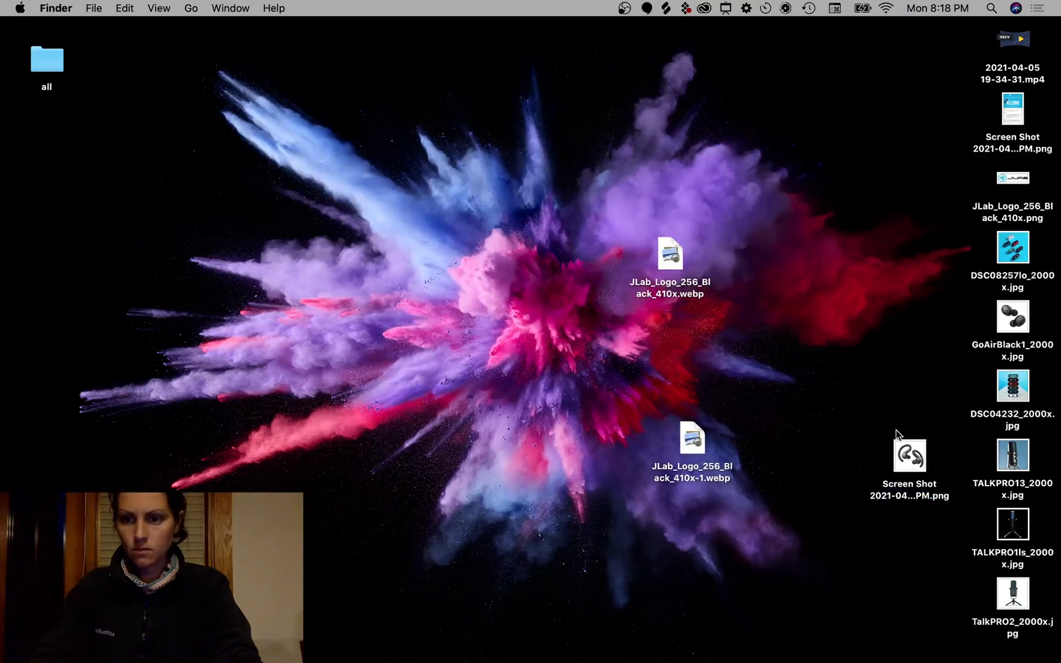
left_click_drag(909, 457, 509, 323)
Step: Place the earbuds screenshot and mask out its white background with an inverted mask
key("ctrl+Right")
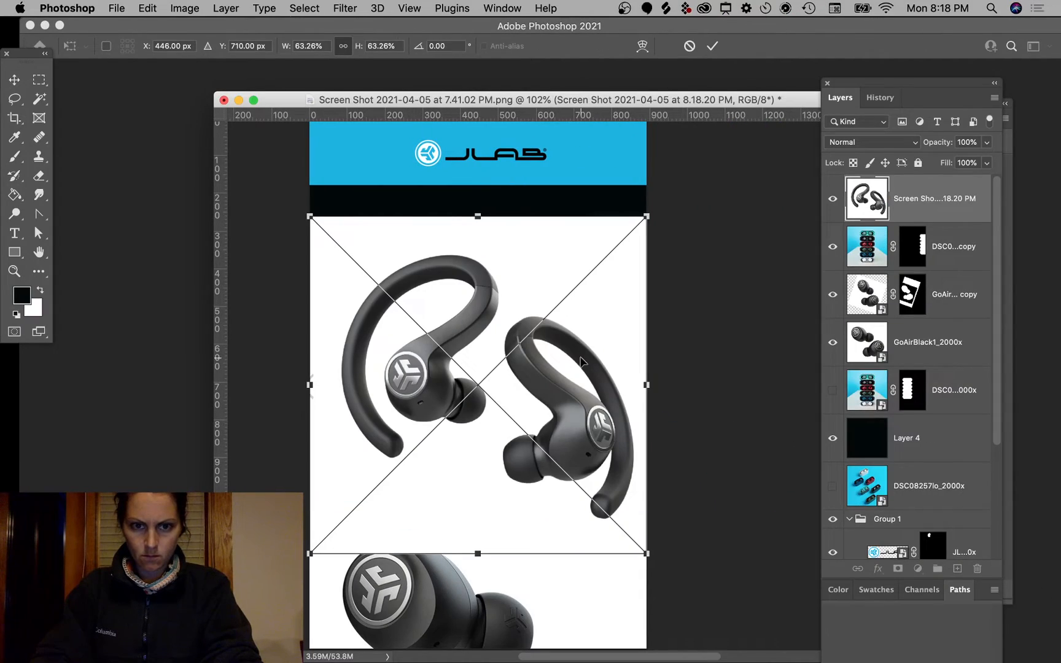
left_click(39, 99)
left_click(538, 252)
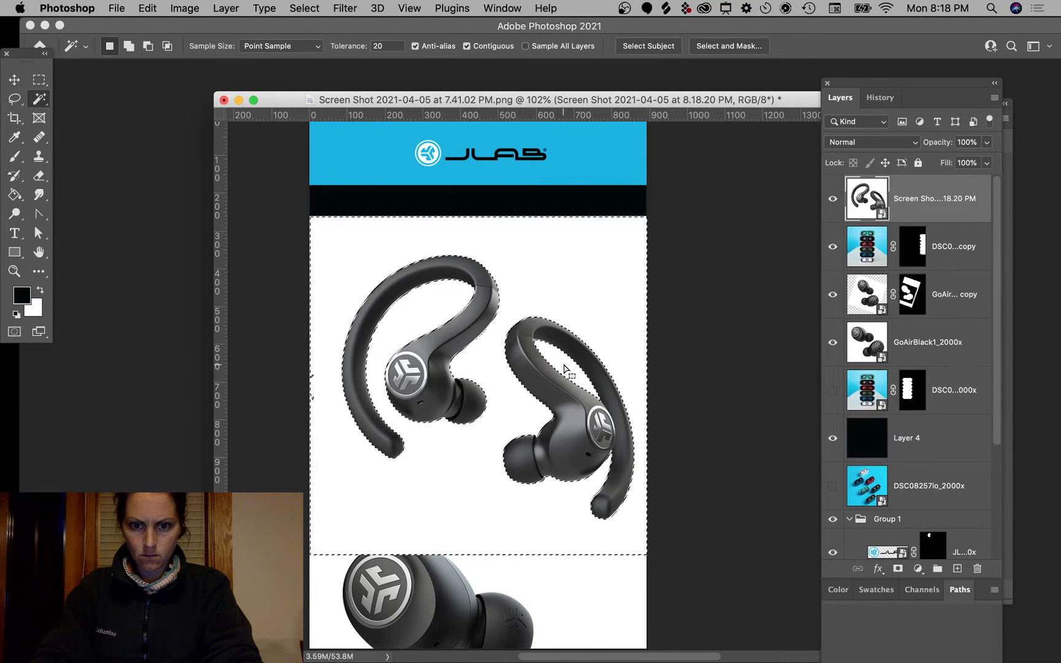
left_click(897, 571)
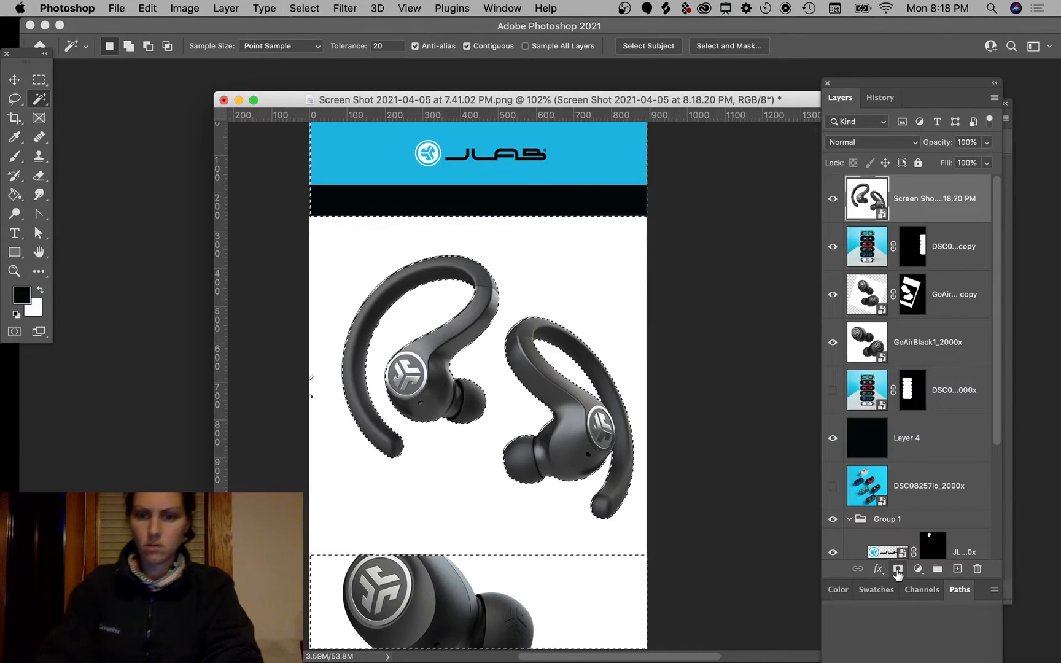
left_click(898, 571, "alt")
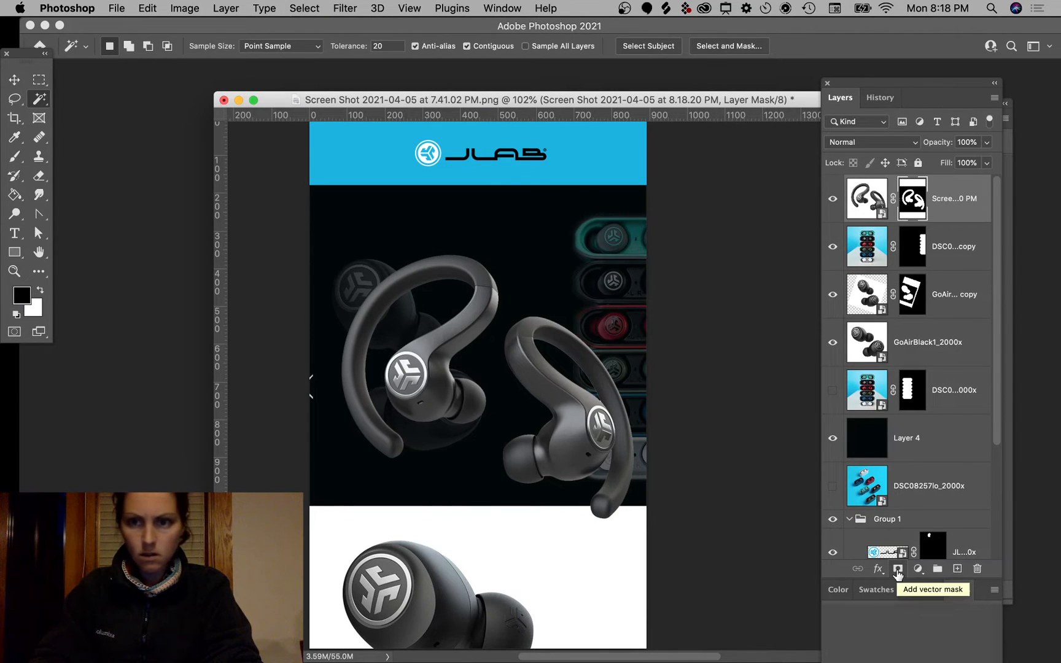
Step: Shrink the masked earbuds to about 58% and move them toward the top-right
left_click(12, 81)
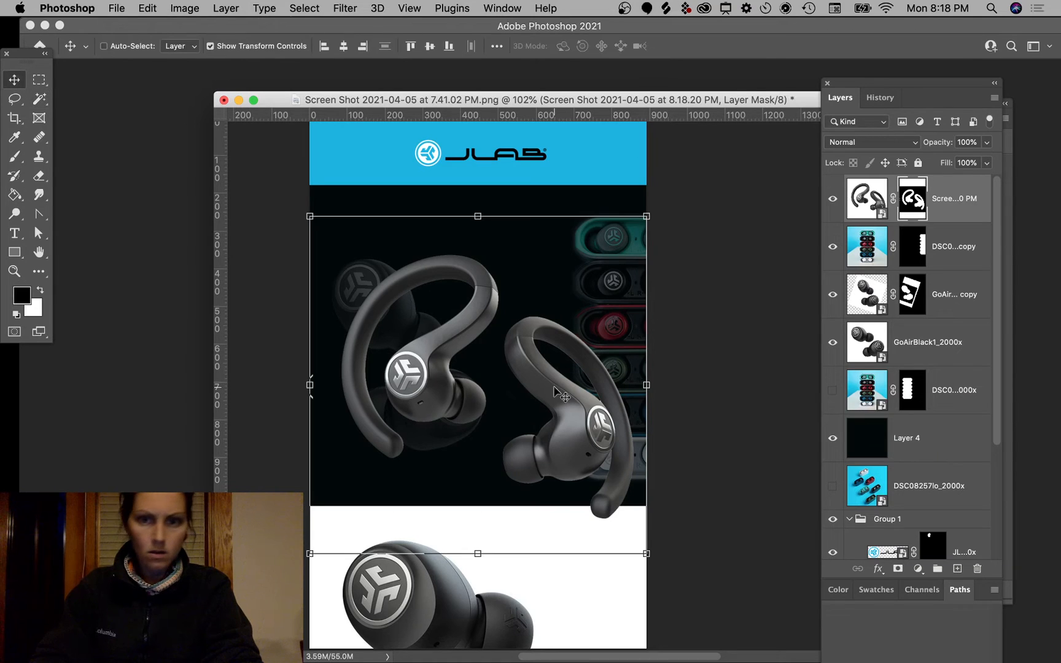
left_click_drag(647, 217, 507, 355)
left_click_drag(425, 462, 584, 340)
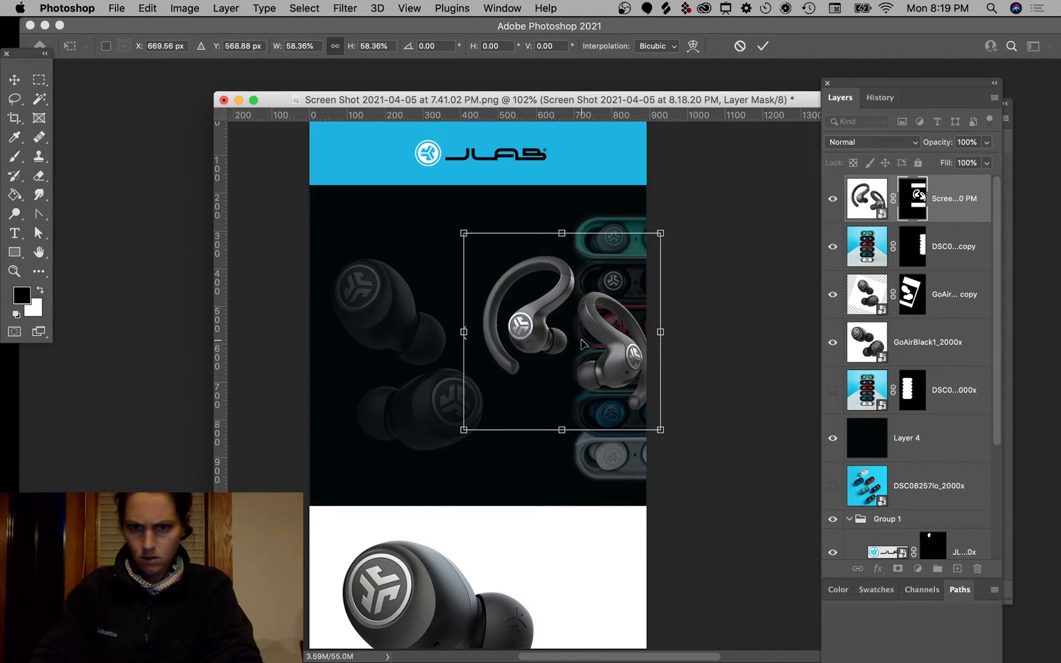
key("Return")
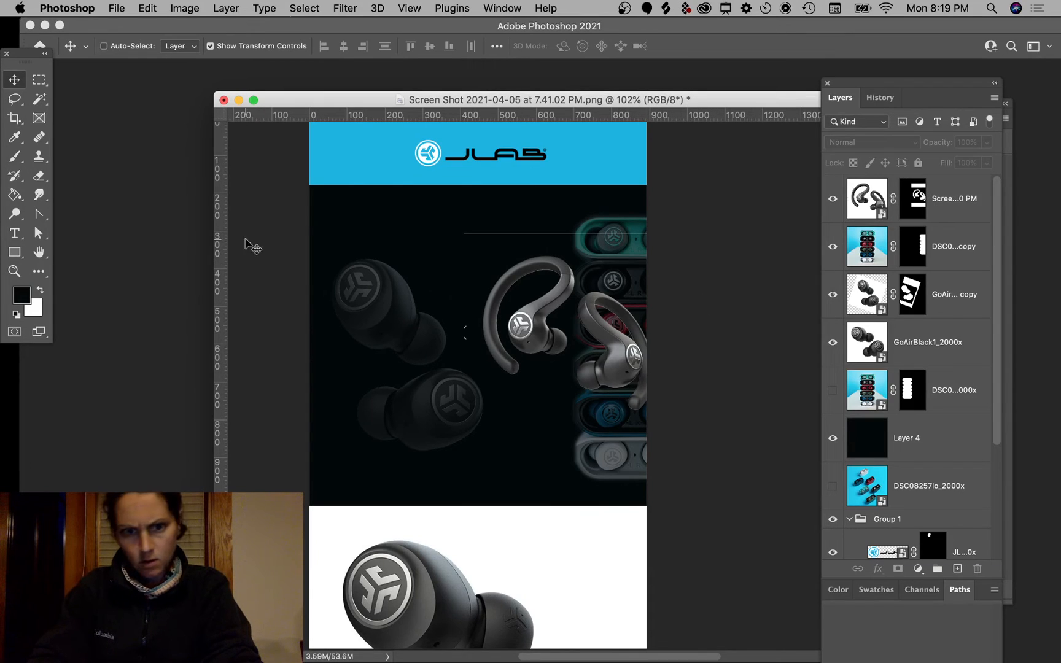
Step: Target the earbuds layer's mask, then move the teal case image down over the white section
left_click(15, 100)
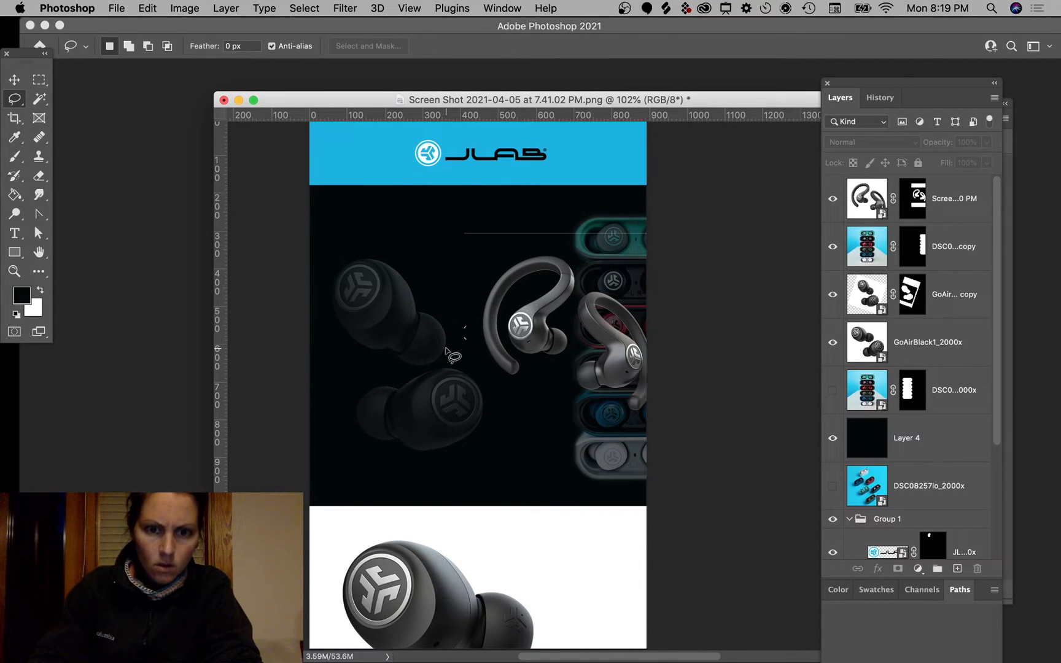
key("b")
left_click(470, 318)
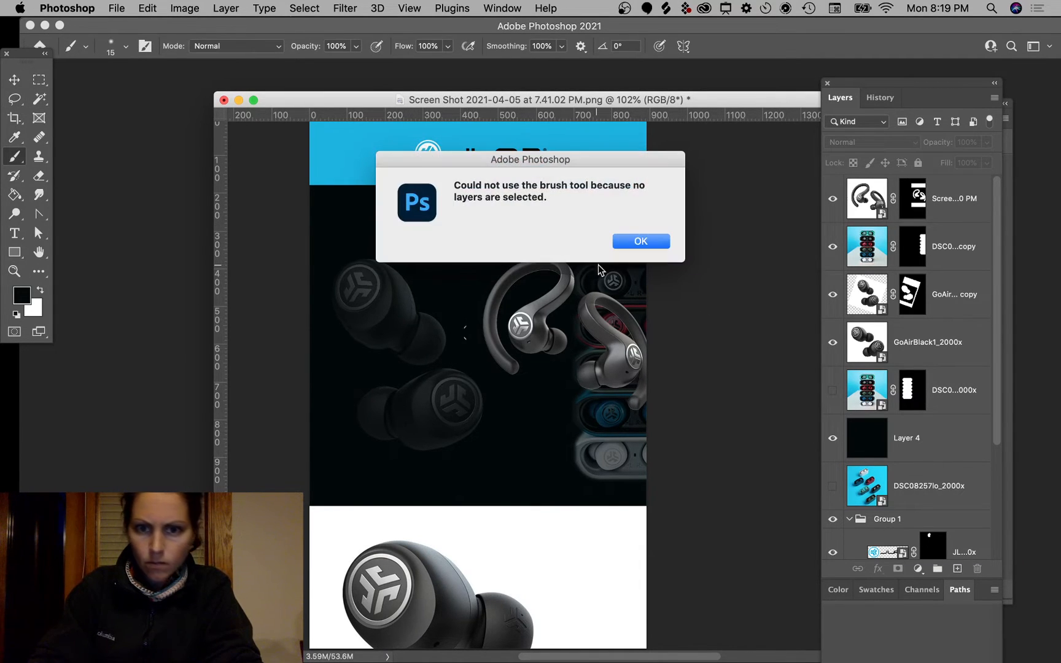
left_click(630, 246)
left_click(913, 197)
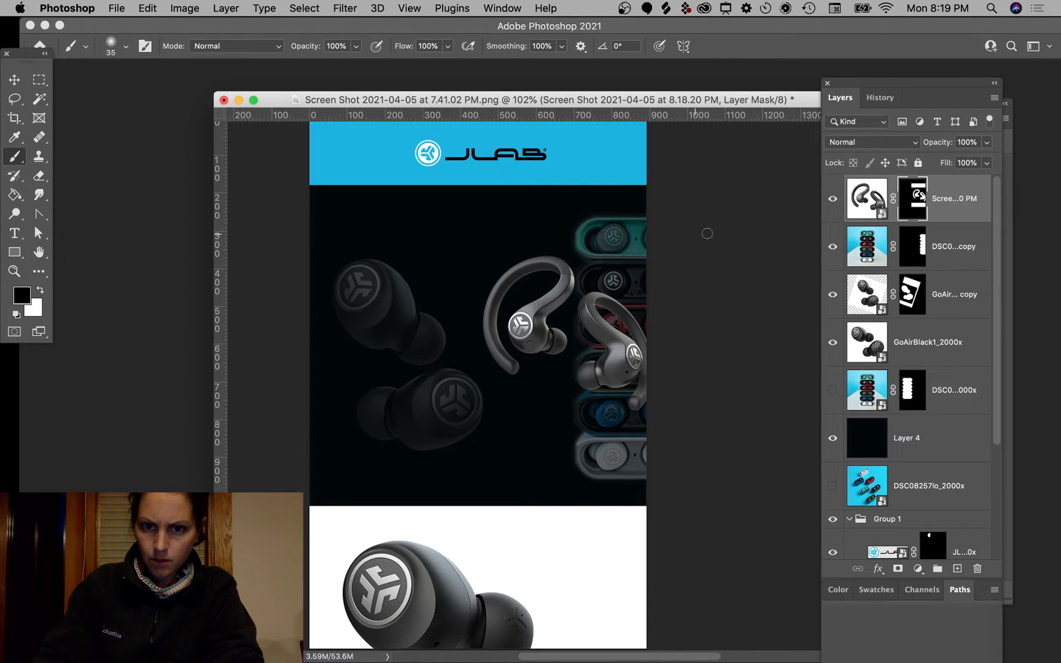
left_click(14, 79)
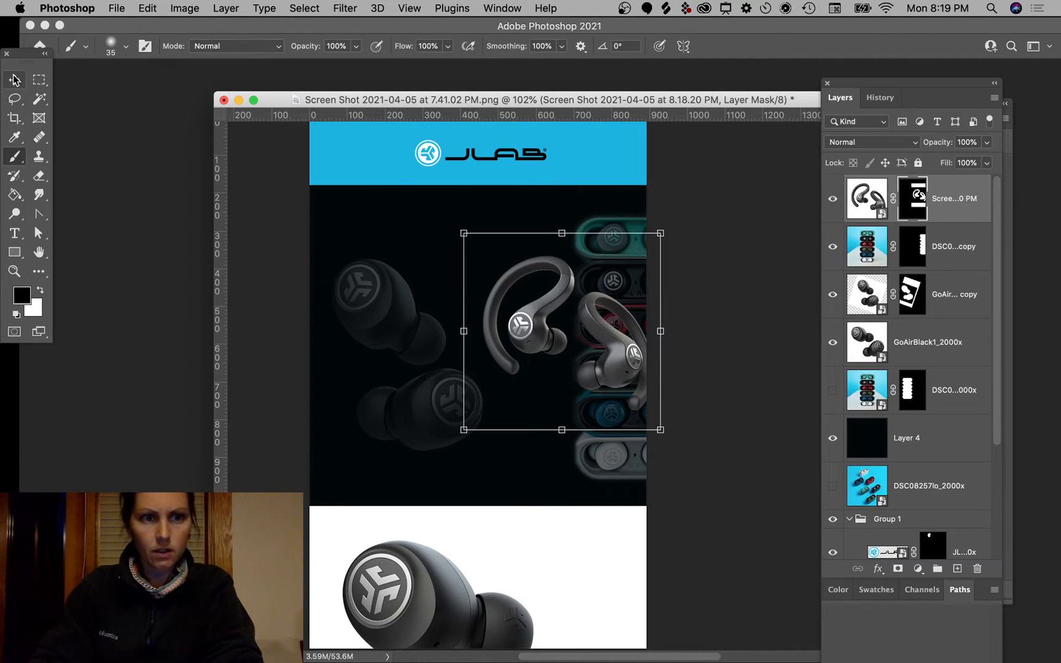
left_click(734, 146)
left_click_drag(646, 237, 639, 570)
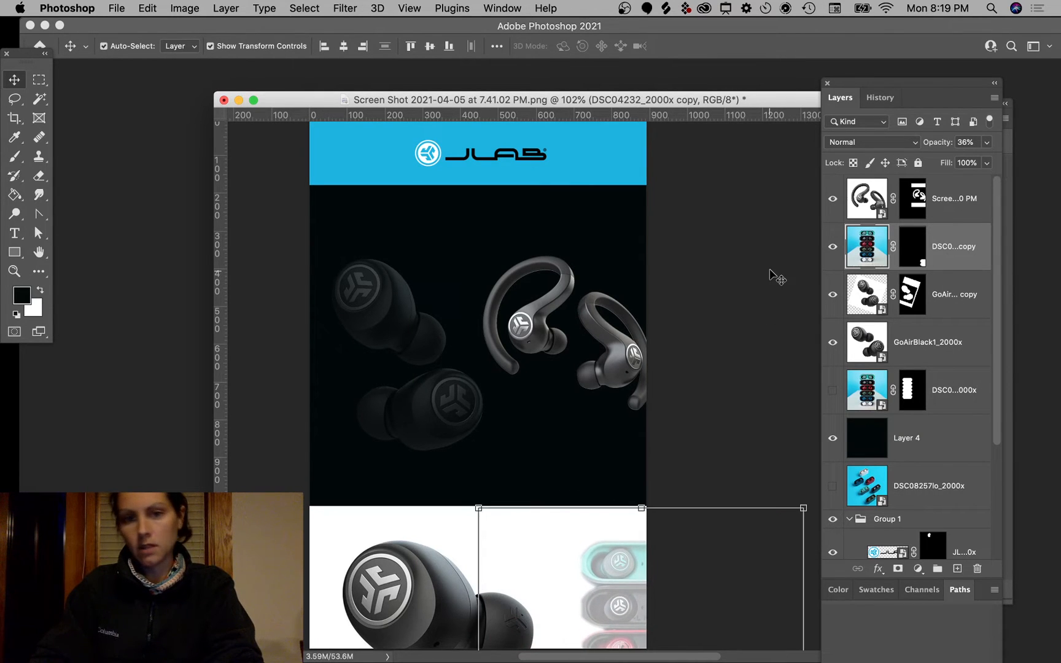
Step: Resize the ear-hook earbuds to about 90% below the logo bar and lower the black background 12 px
left_click(774, 277, "super")
left_click_drag(628, 356, 595, 318)
left_click_drag(459, 185, 478, 204)
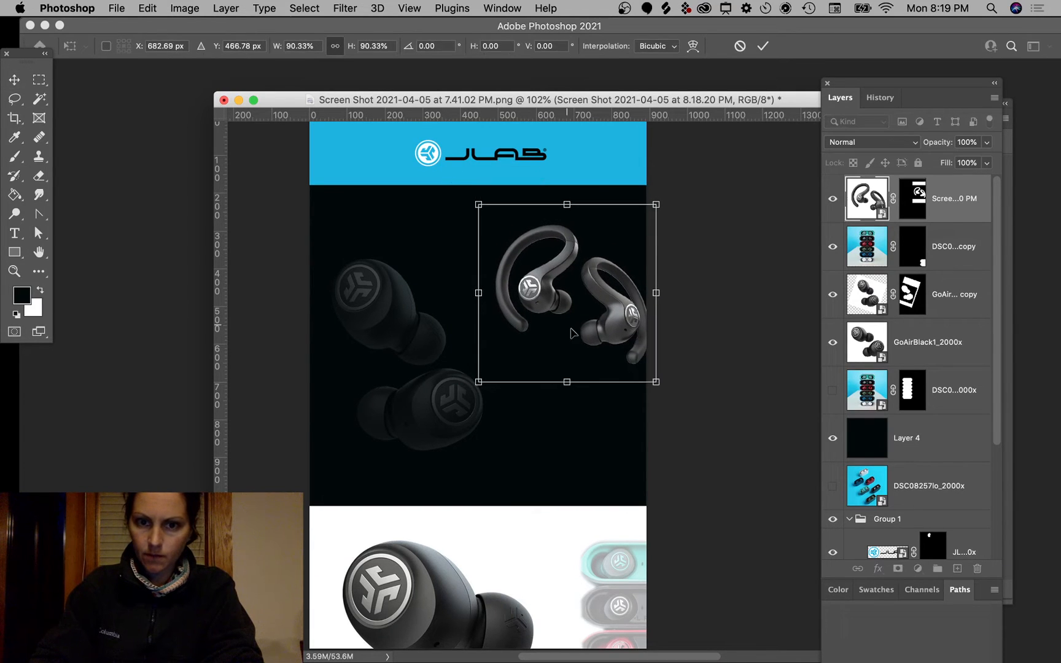
left_click_drag(582, 333, 581, 283)
key("Return")
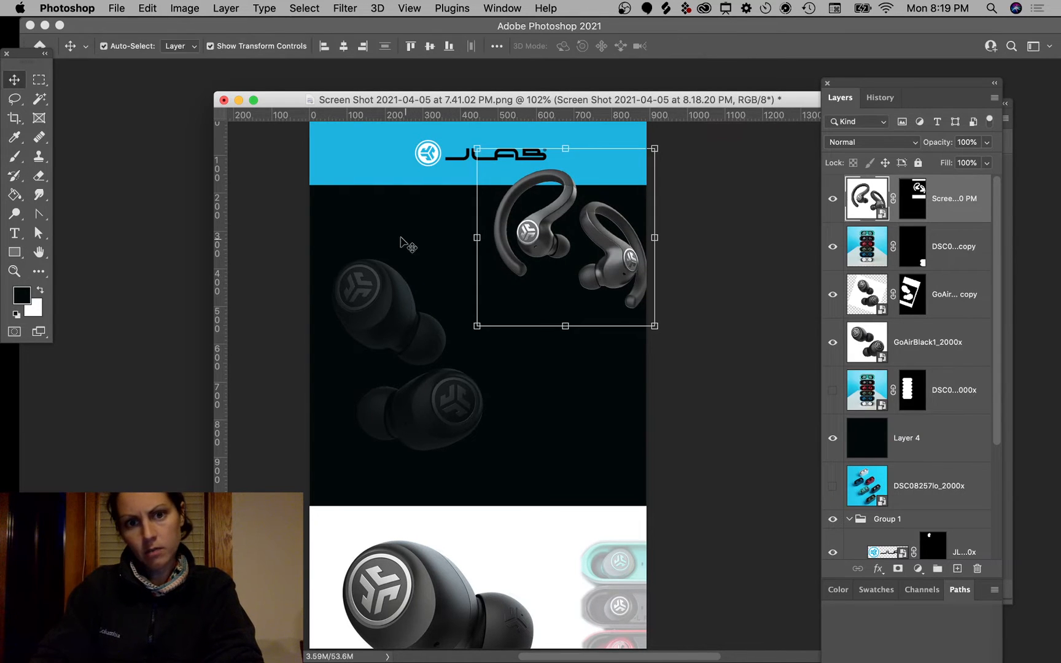
left_click(396, 211, "super")
left_click_drag(397, 212, 393, 219)
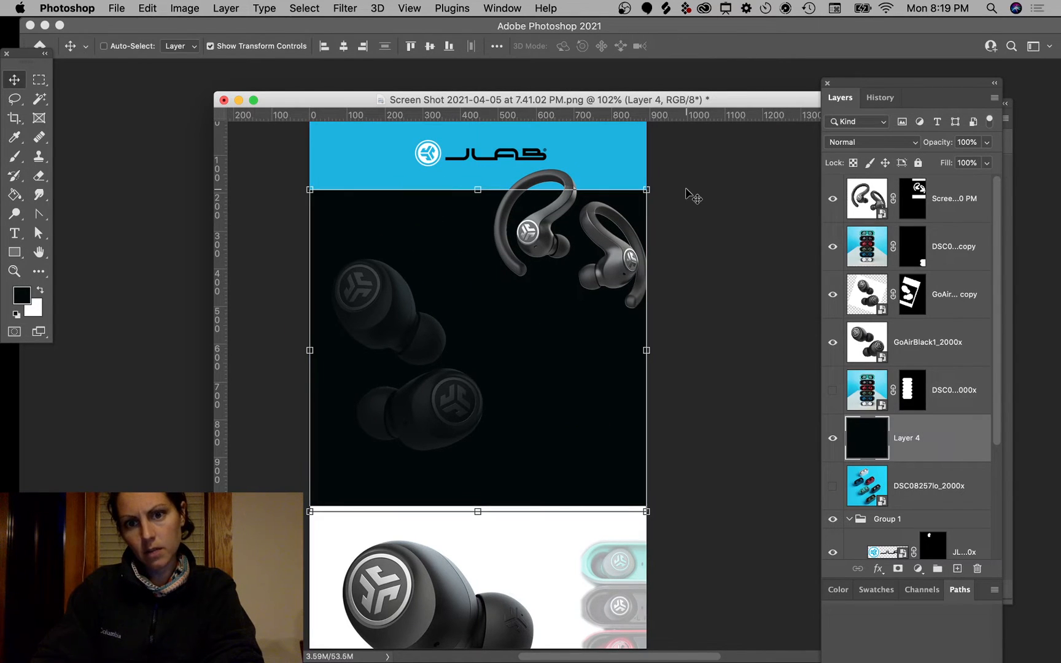
Step: Set the round earbuds to 100% opacity, scale them to 89.97%, rotate −24.02°, and lower them
left_click(737, 184, "super")
left_click_drag(377, 295, 380, 320)
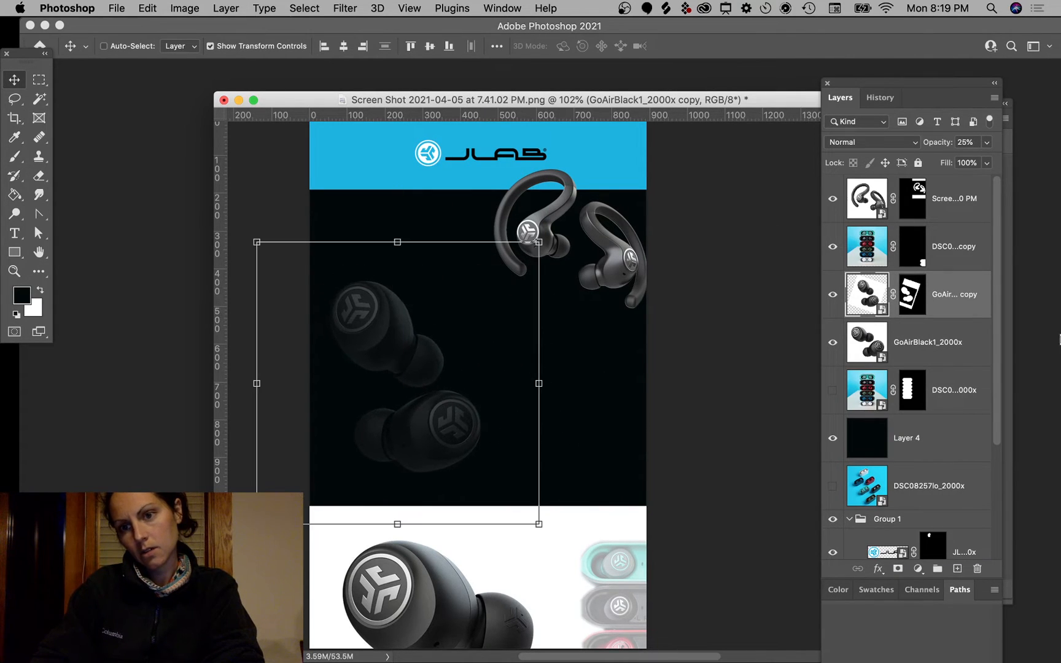
left_click_drag(966, 164, 1016, 166)
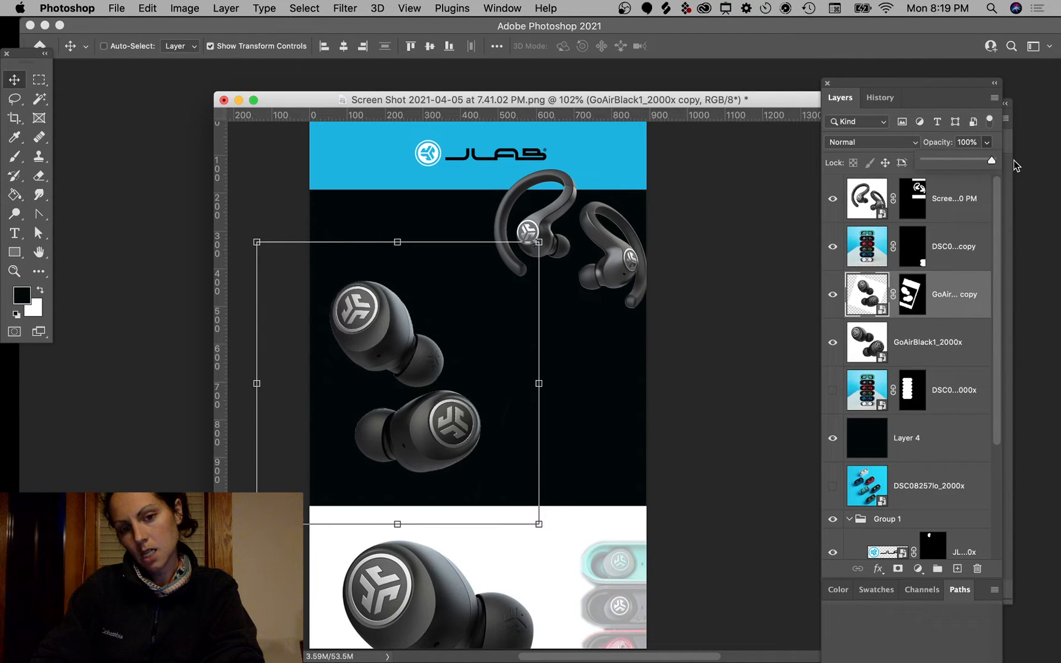
left_click_drag(540, 243, 424, 234)
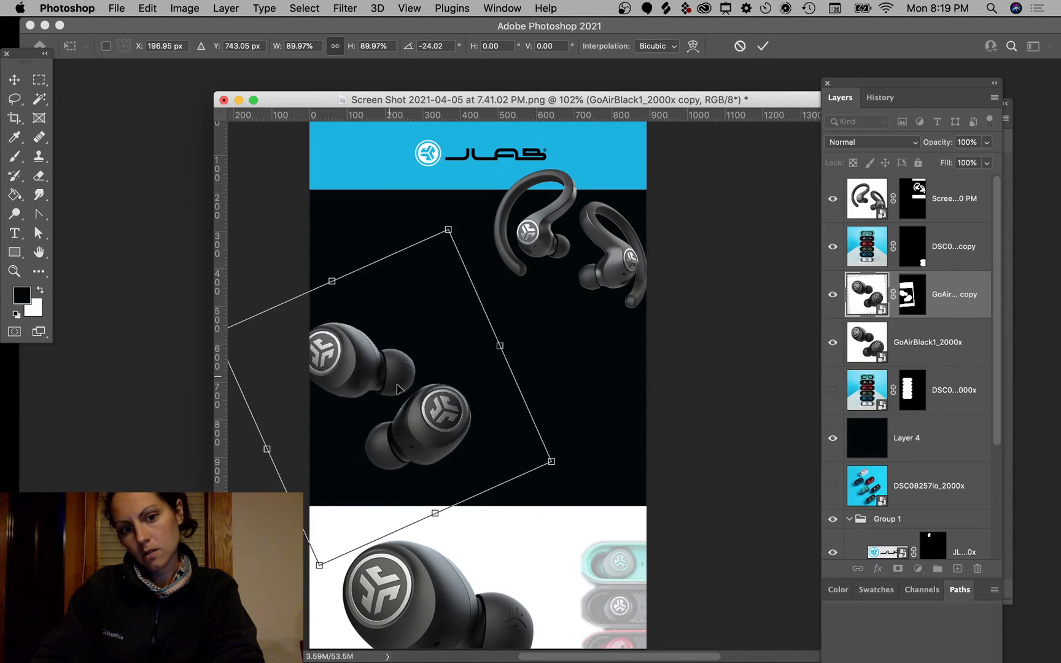
left_click_drag(375, 351, 416, 436)
key("Return")
left_click(699, 335, "super")
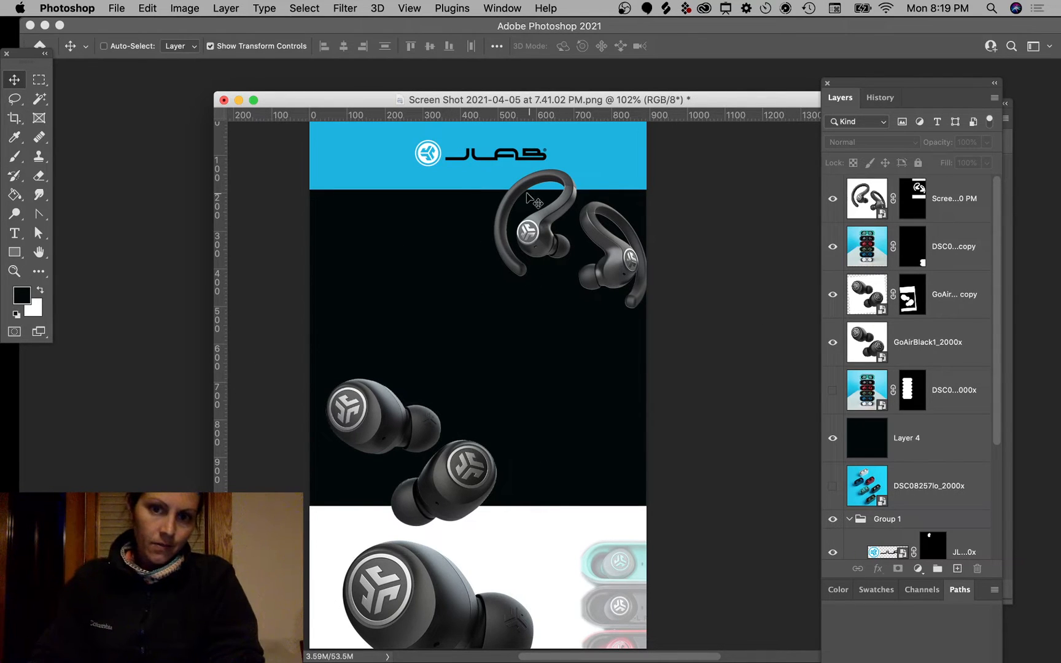
mouse_move(550, 242)
left_mouse_down()
mouse_move(368, 252)
mouse_move(508, 253)
mouse_move(540, 235)
left_mouse_up()
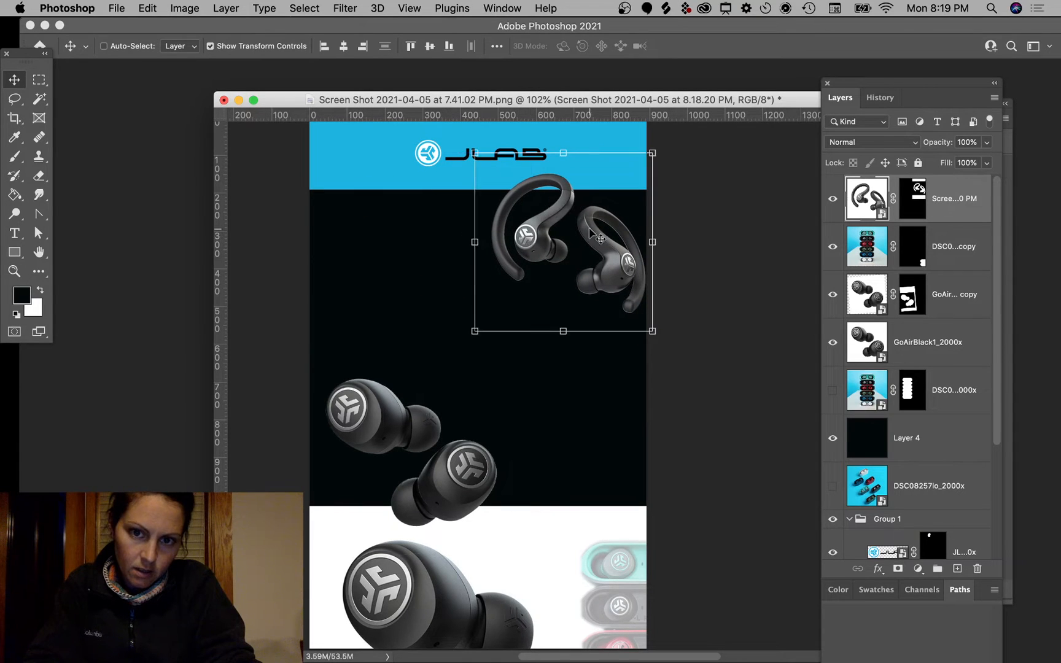
left_click(749, 186, "super")
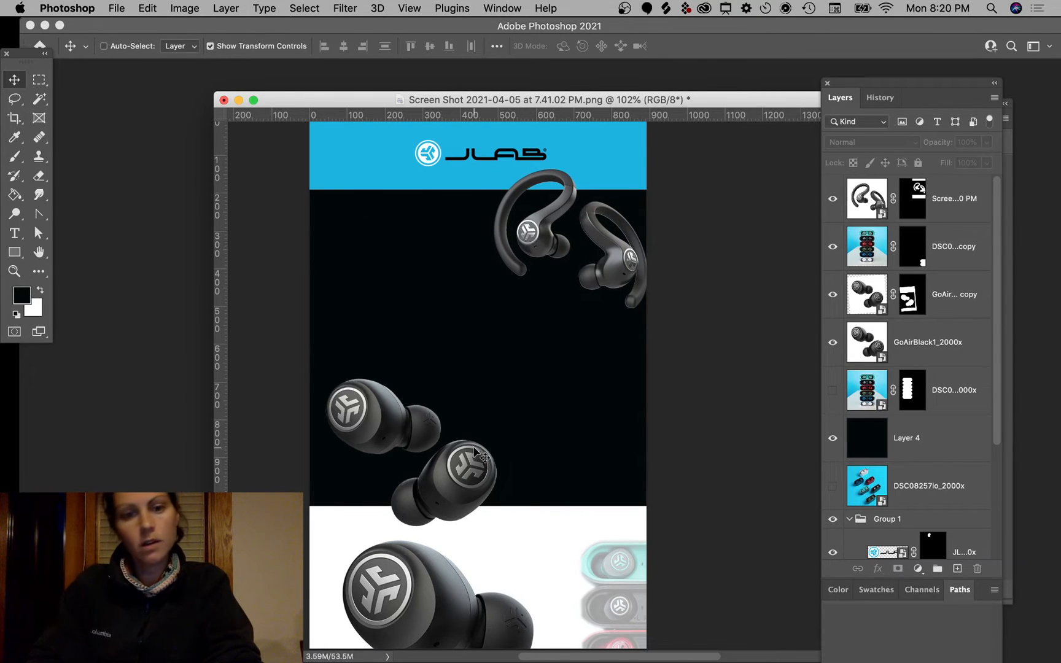
Step: Add the WELCOME text in the black area and colour it the sampled banner blue (1db3e1)
left_click(14, 237)
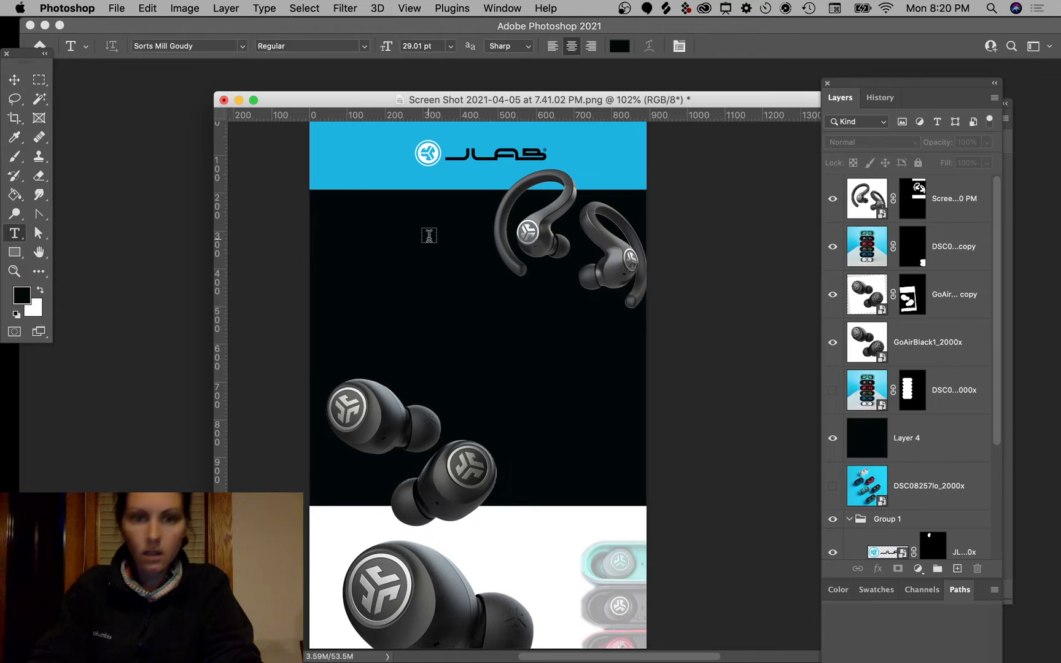
left_click(401, 261)
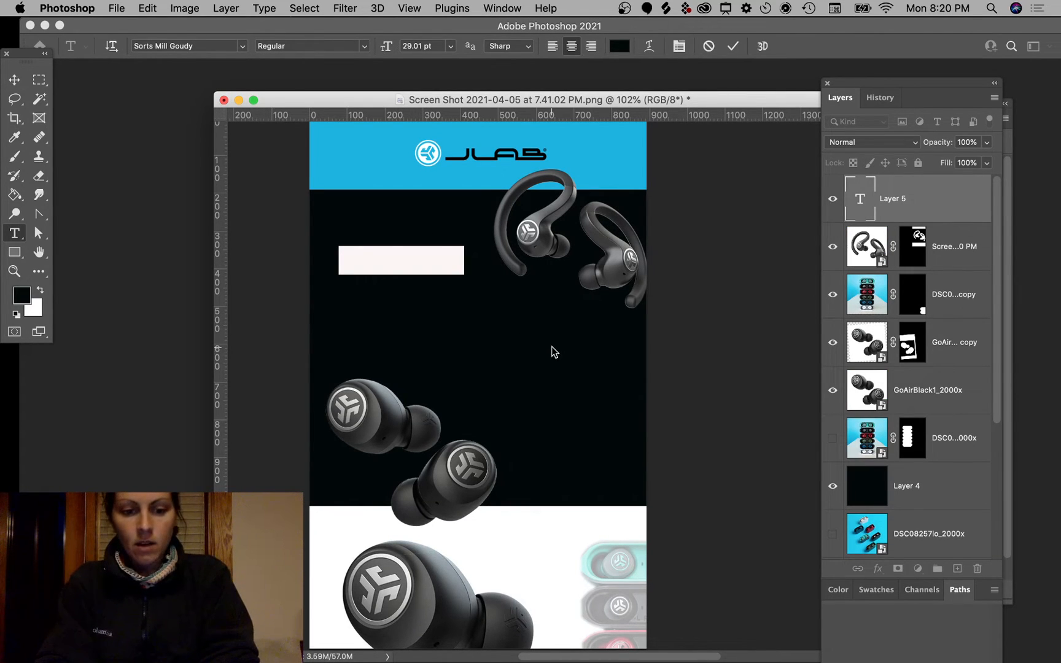
type("Epic Air Spo")
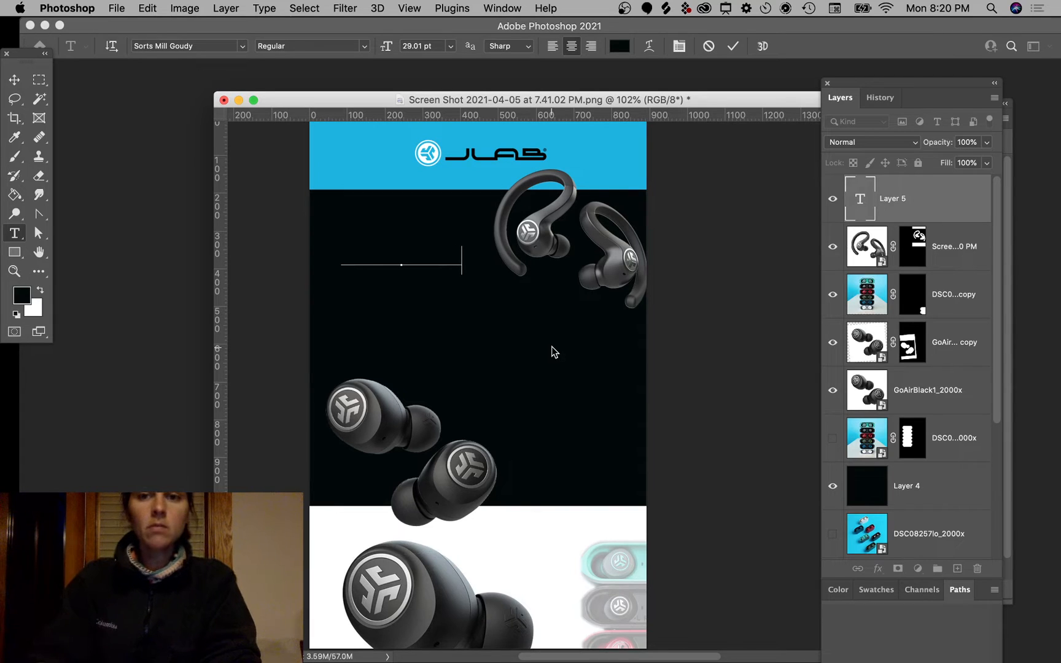
left_click(620, 47)
left_click(370, 177)
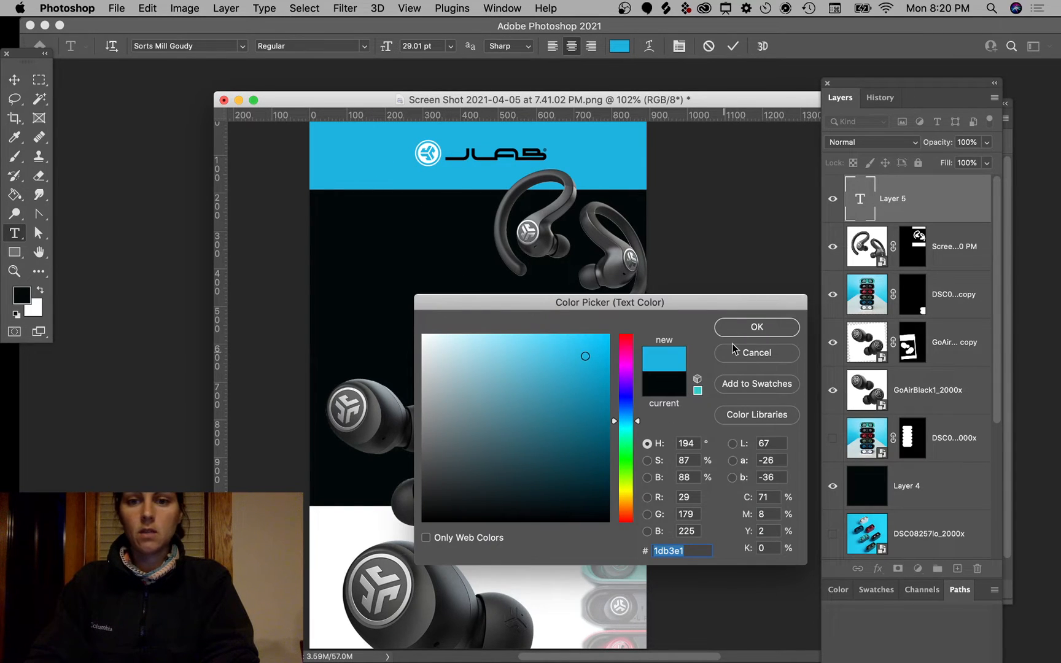
left_click(743, 327)
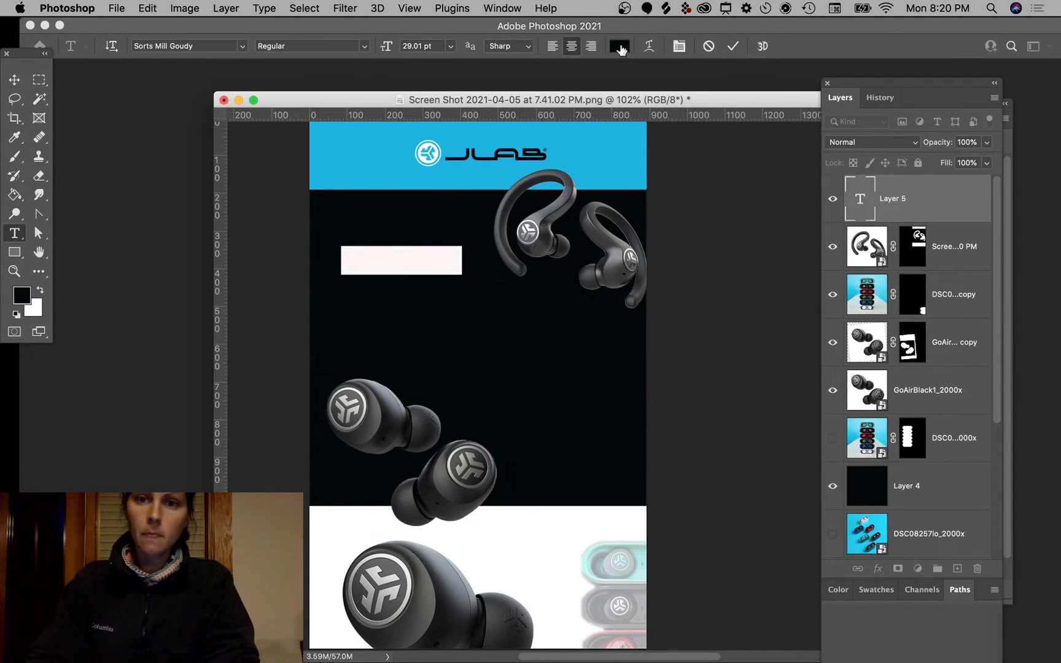
left_click(620, 46)
left_click(357, 139)
left_click(756, 335)
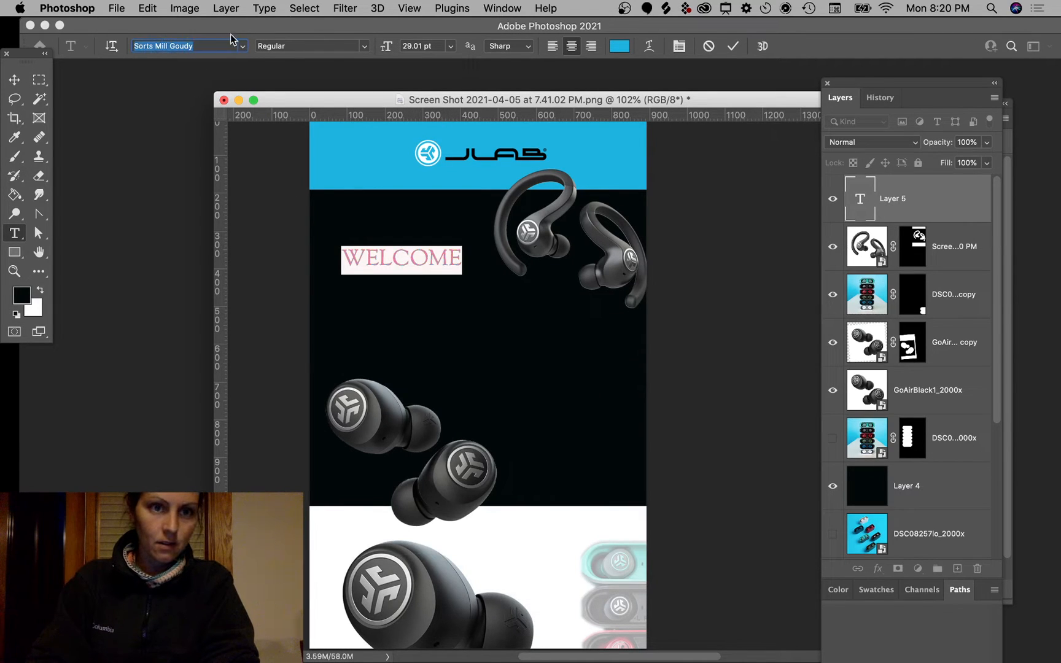
Step: Set WELCOME in Helvetica Bold after first trying Avenir Next Bold
left_click(243, 48)
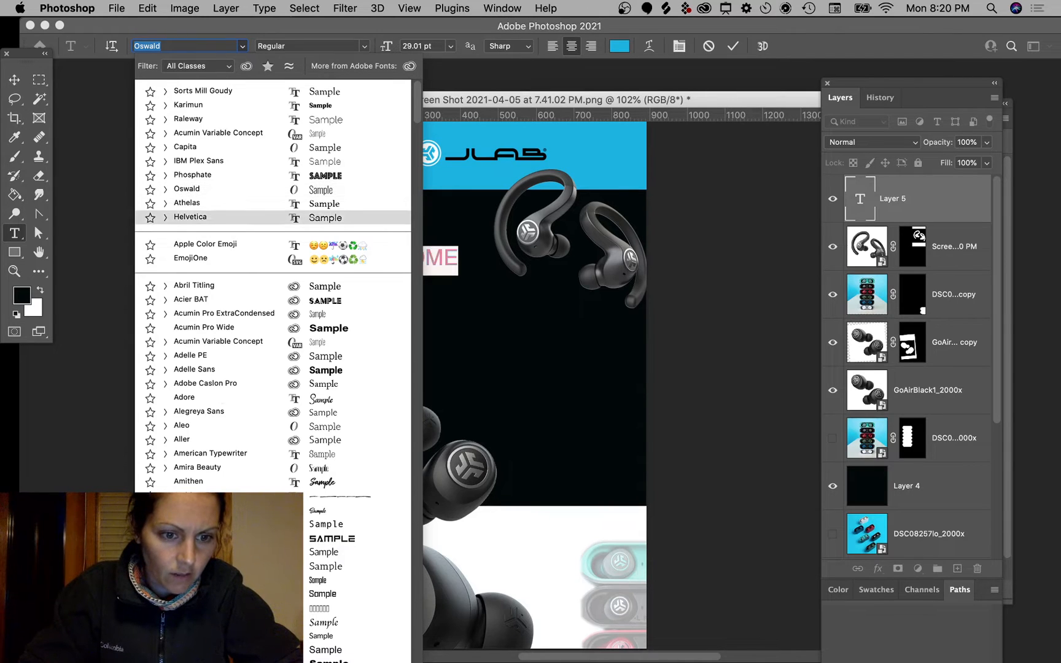
scroll(185, 454, "down", 10)
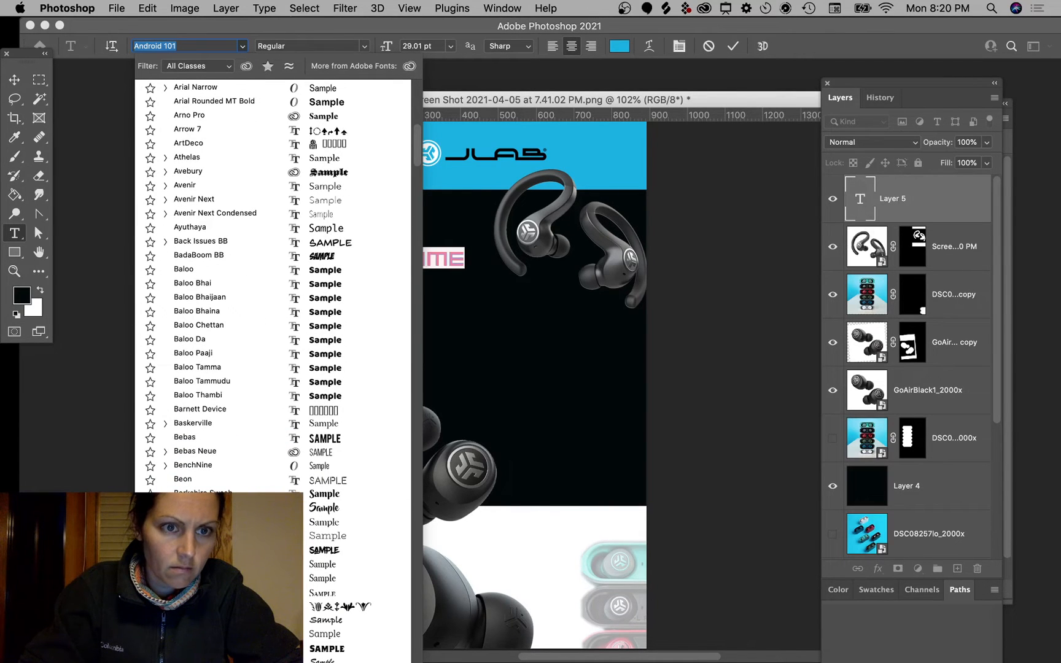
left_click(166, 199)
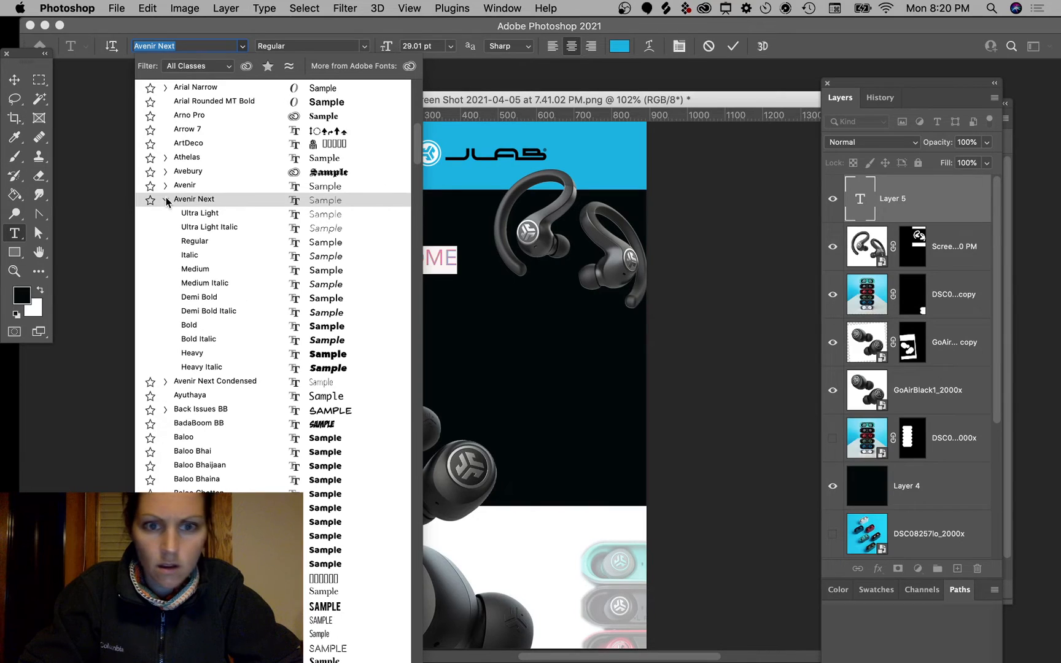
left_click(196, 324)
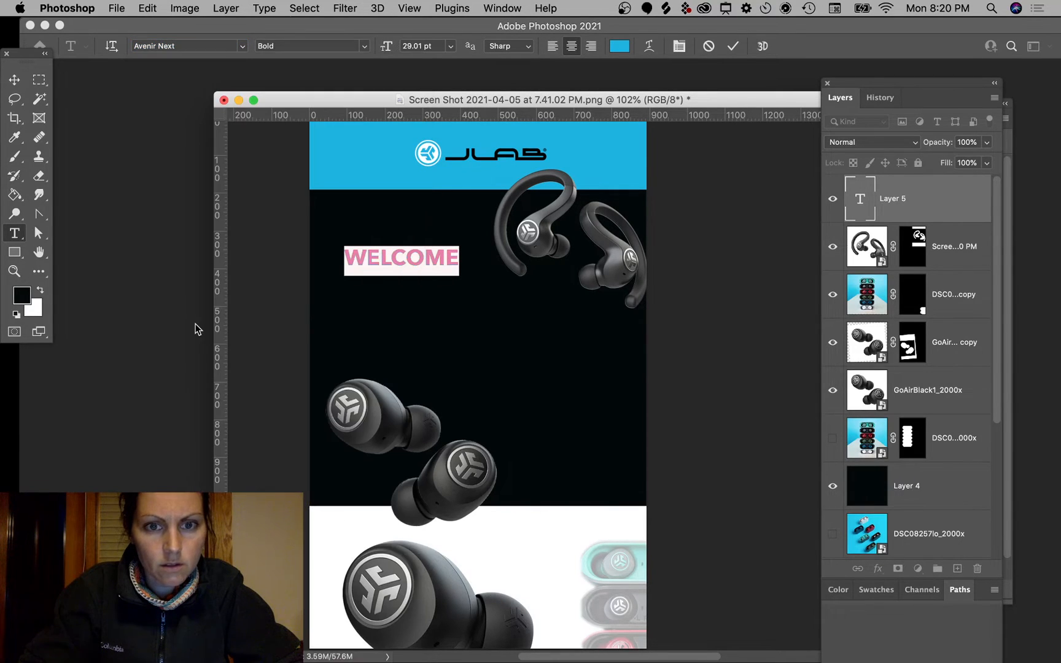
left_click(426, 260)
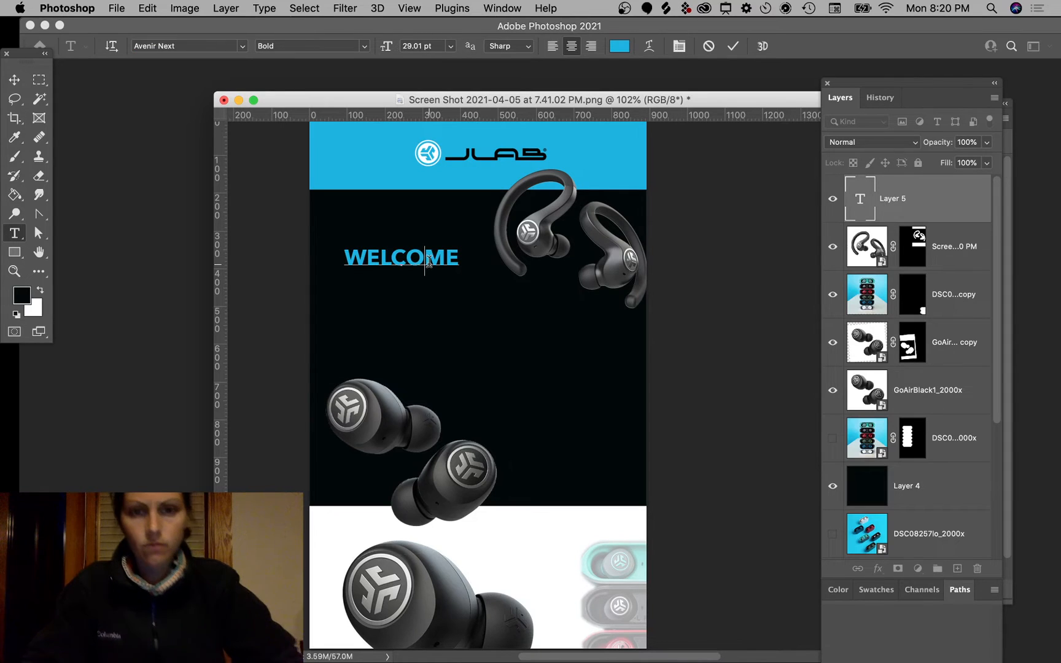
double_click(403, 262)
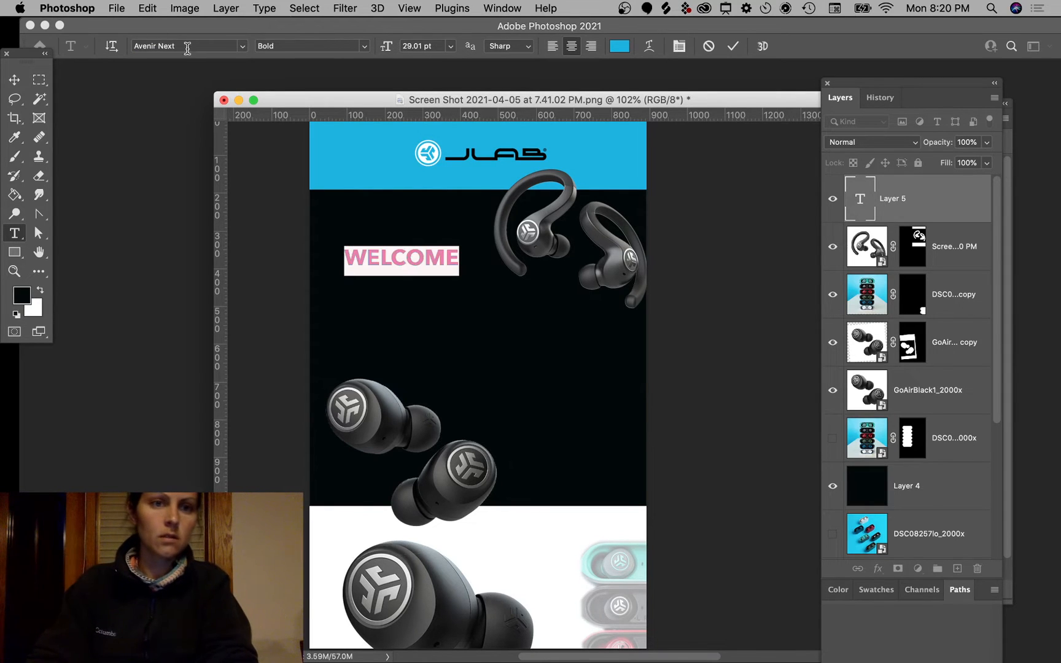
type("hel")
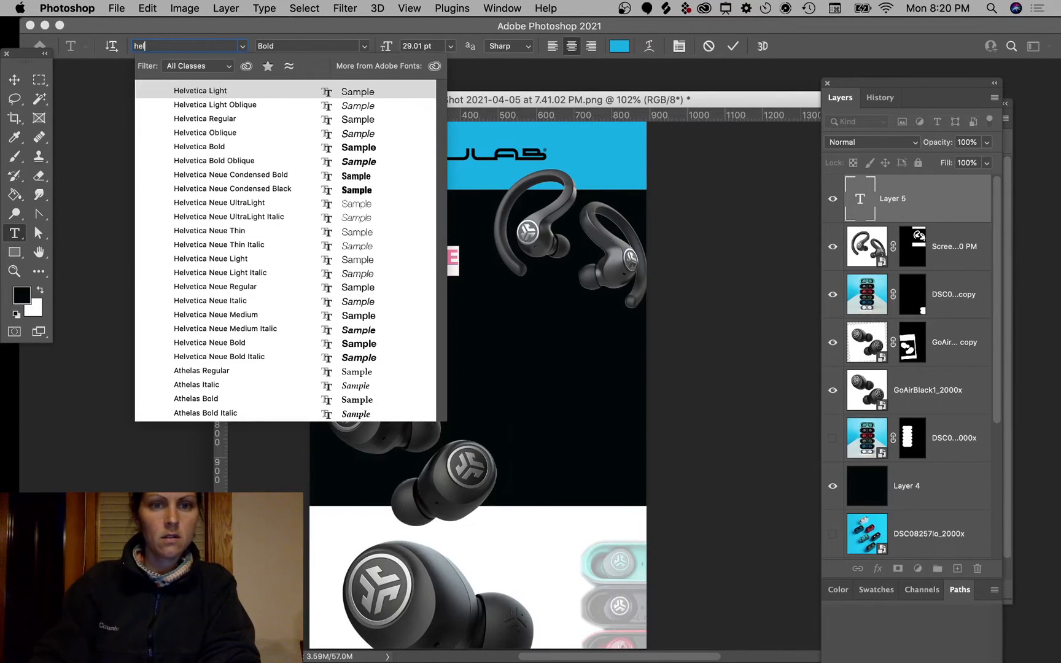
left_click(213, 147)
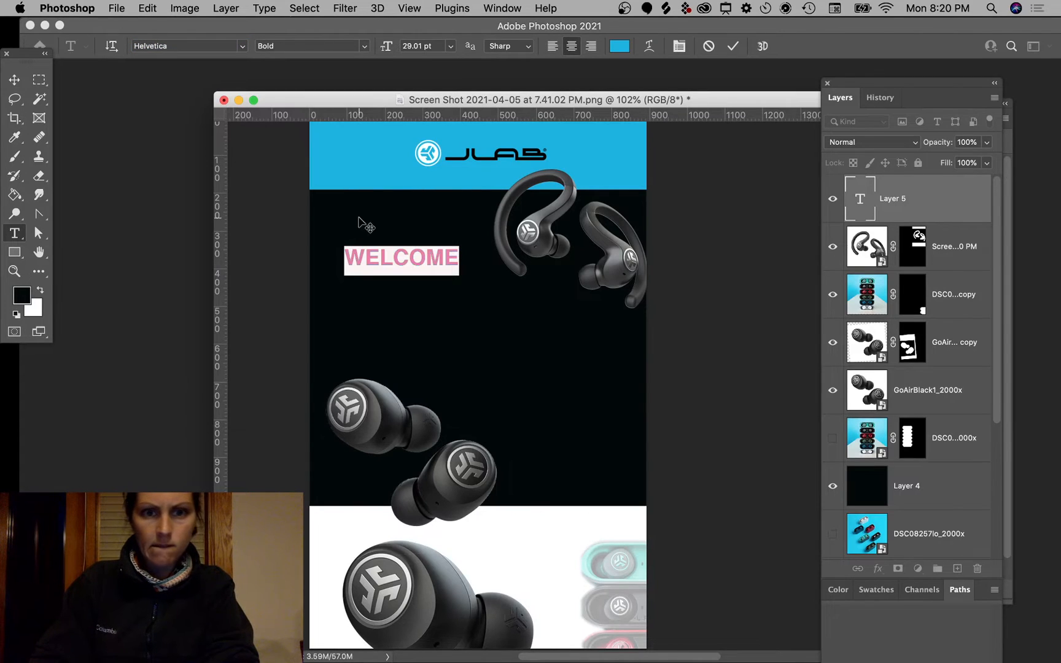
left_click(453, 269)
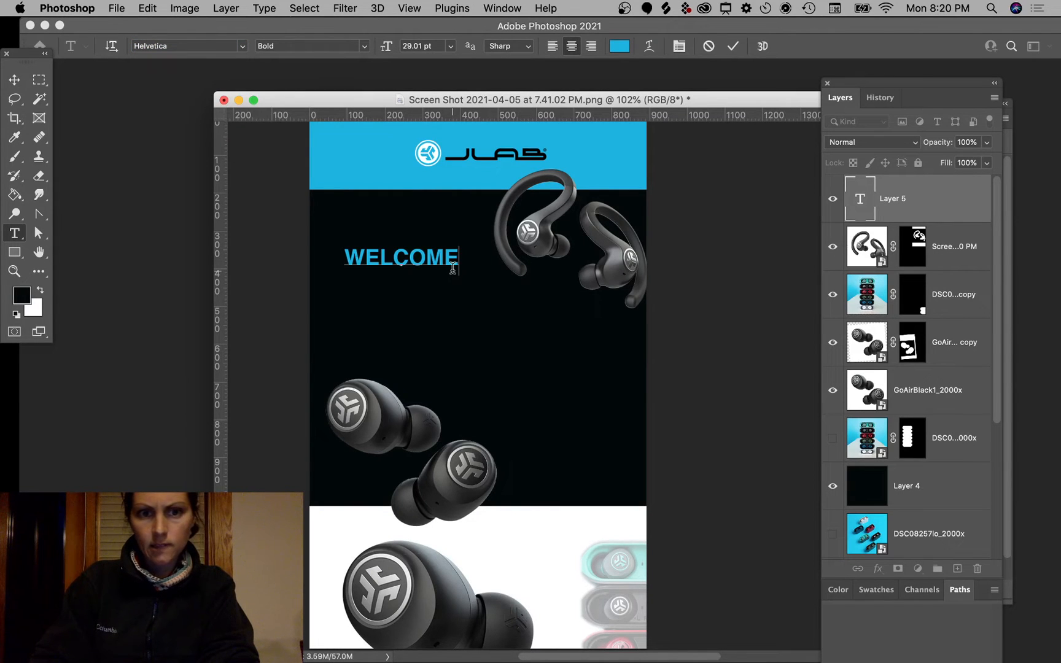
Step: Resize WELCOME, move it lower, and centre it horizontally on the canvas
left_click(16, 81)
left_click_drag(456, 265, 588, 295)
mouse_move(523, 284)
left_mouse_down()
mouse_move(542, 342)
mouse_move(584, 335)
mouse_move(557, 326)
mouse_move(555, 305)
mouse_move(482, 291)
mouse_move(512, 299)
left_mouse_up()
key("Return")
key("Return")
key("ctrl+t")
key("Return")
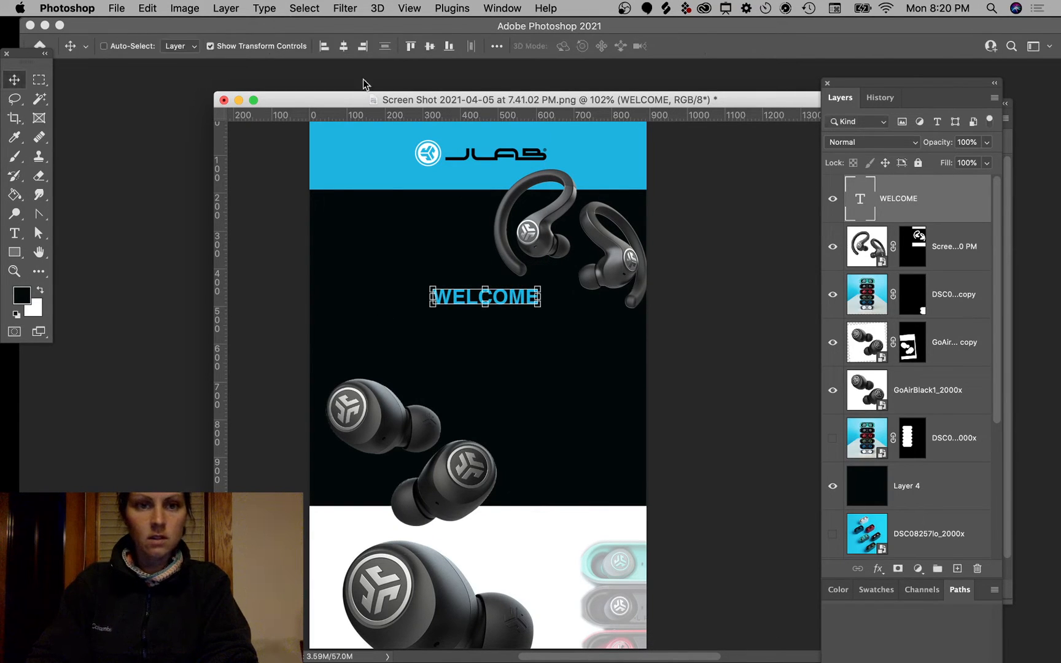
left_click(347, 46)
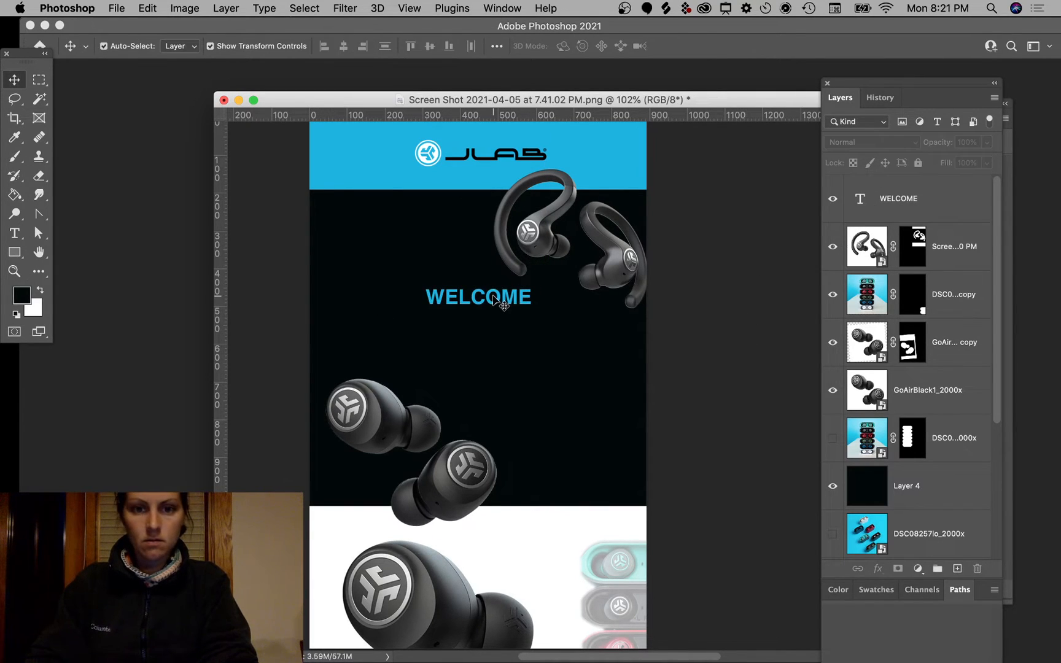
Step: Duplicate WELCOME below as a pale grey HERE'S YOUR line and enlarge it
left_click_drag(509, 298, 510, 331)
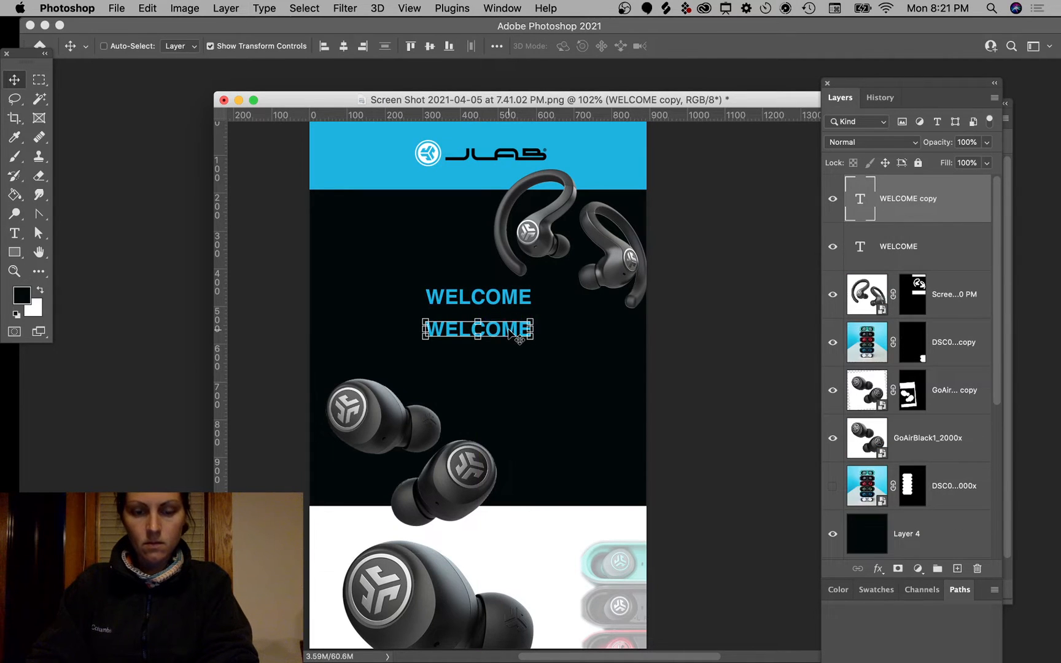
double_click(509, 331)
type("HER")
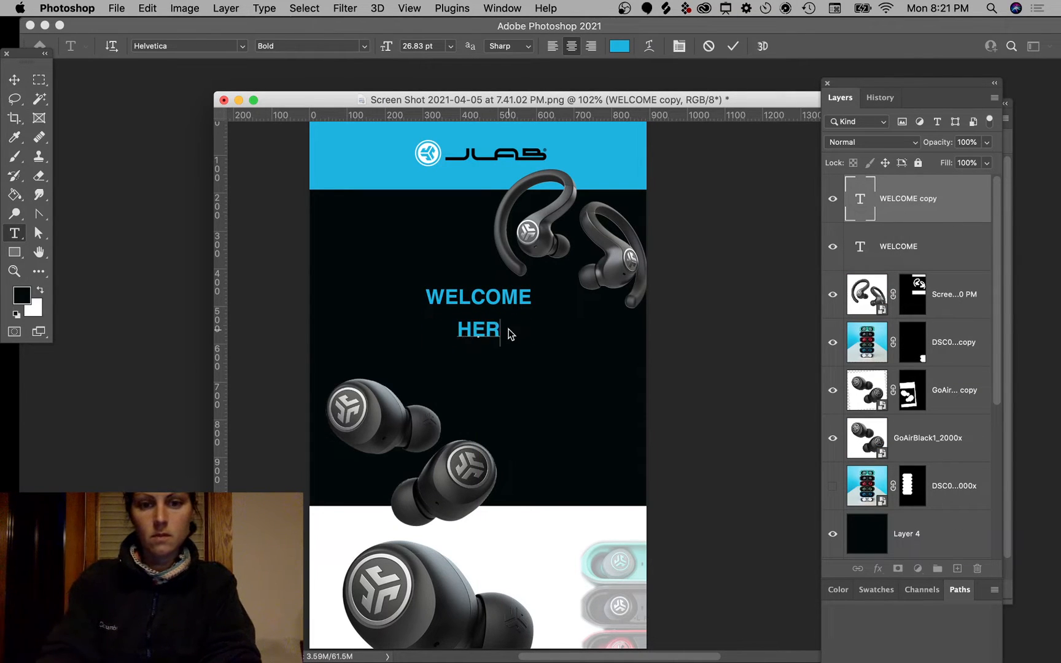
type("E'S")
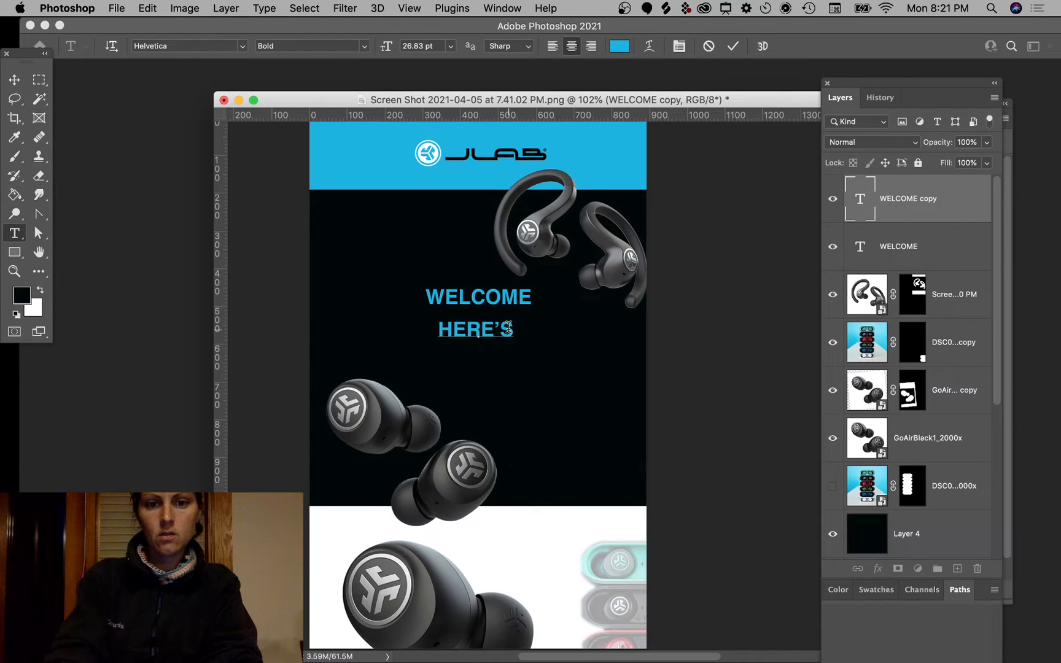
type(" YOUR")
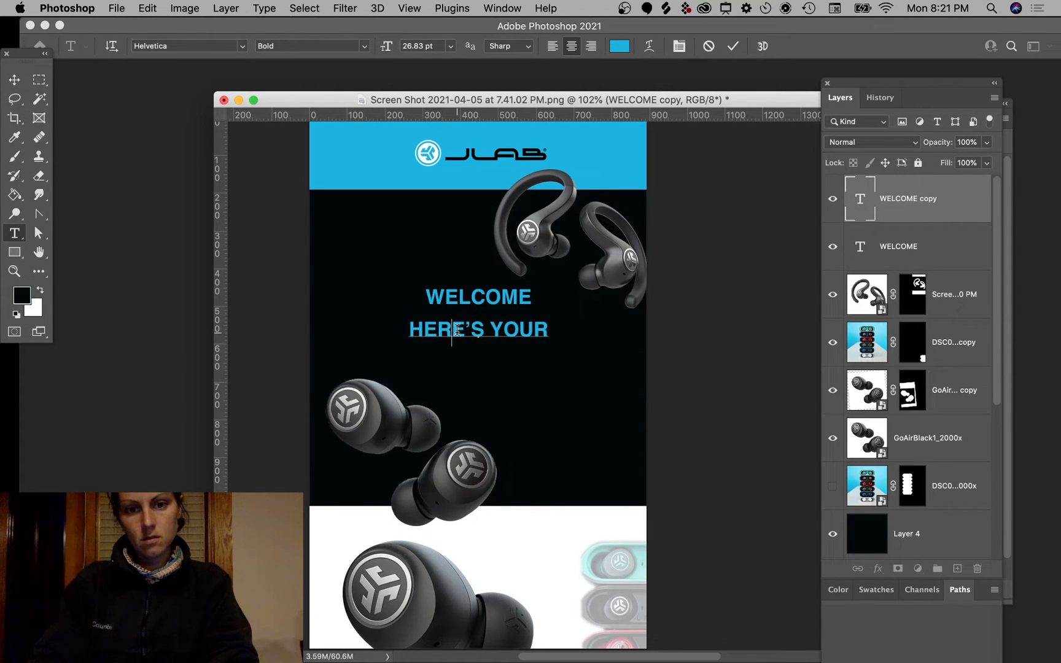
triple_click(457, 330)
left_click(619, 46)
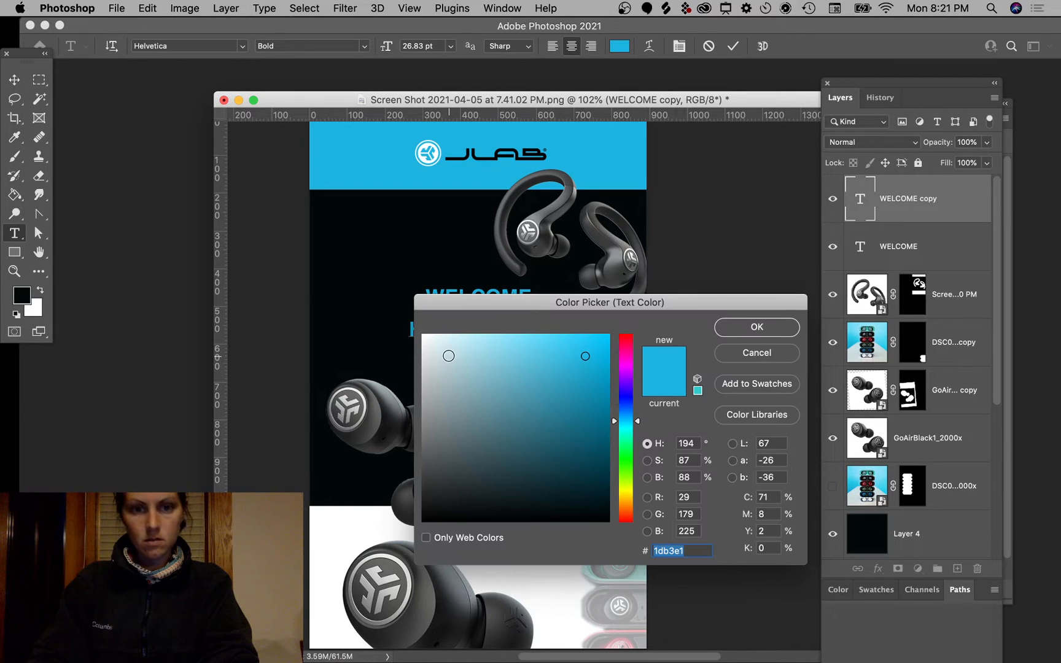
left_click(419, 349)
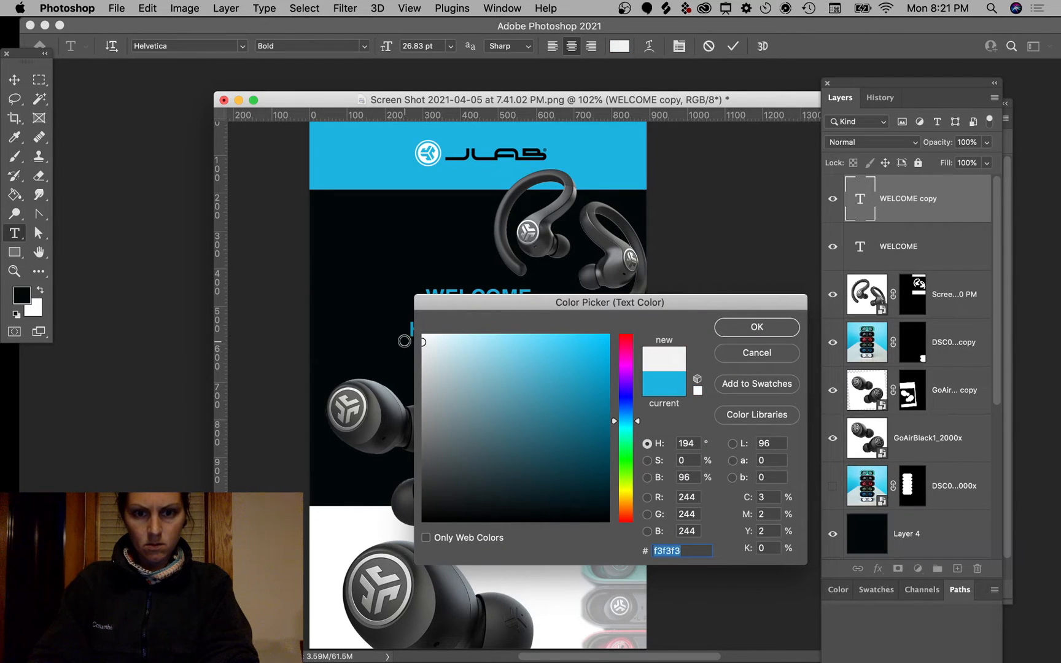
left_click(798, 326)
left_click(490, 332)
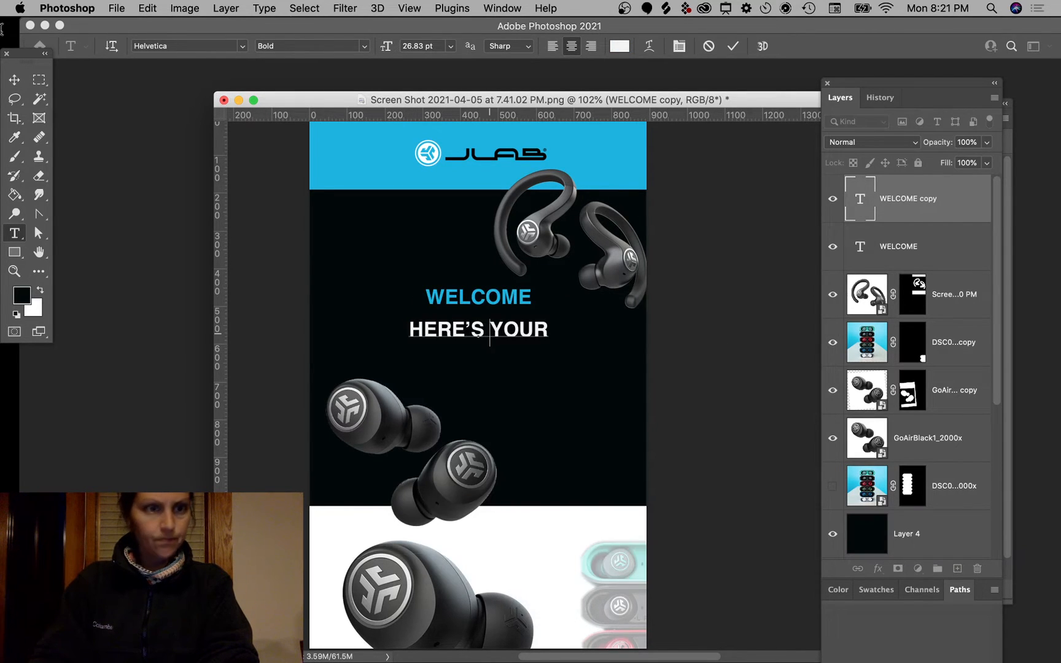
left_click(15, 82)
mouse_move(546, 338)
left_mouse_down()
mouse_move(610, 362)
mouse_move(540, 348)
mouse_move(551, 349)
left_mouse_up()
key("Return")
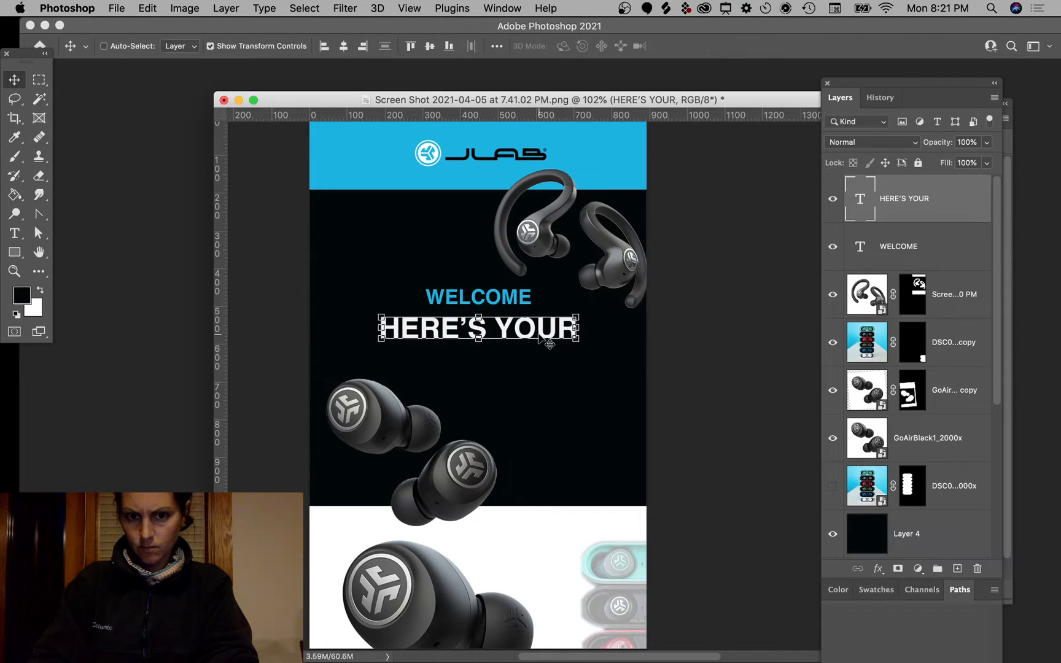
Step: Duplicate that line as 10% OFF CODE directly under HERE'S YOUR, keeping the Bold weight
left_click_drag(544, 337, 547, 383)
double_click(538, 370)
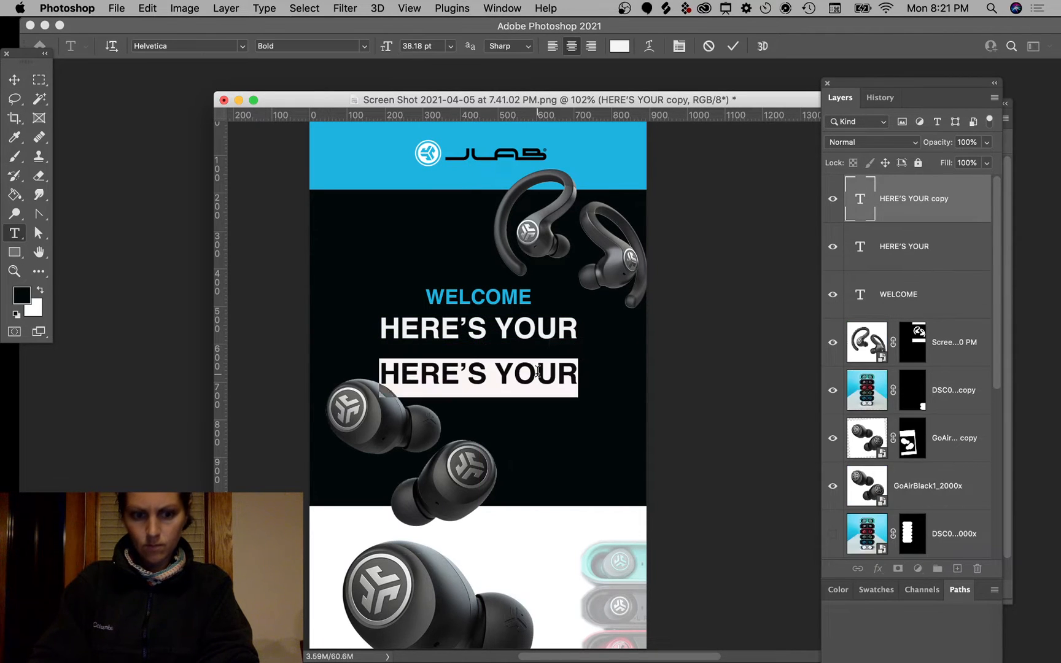
type("10")
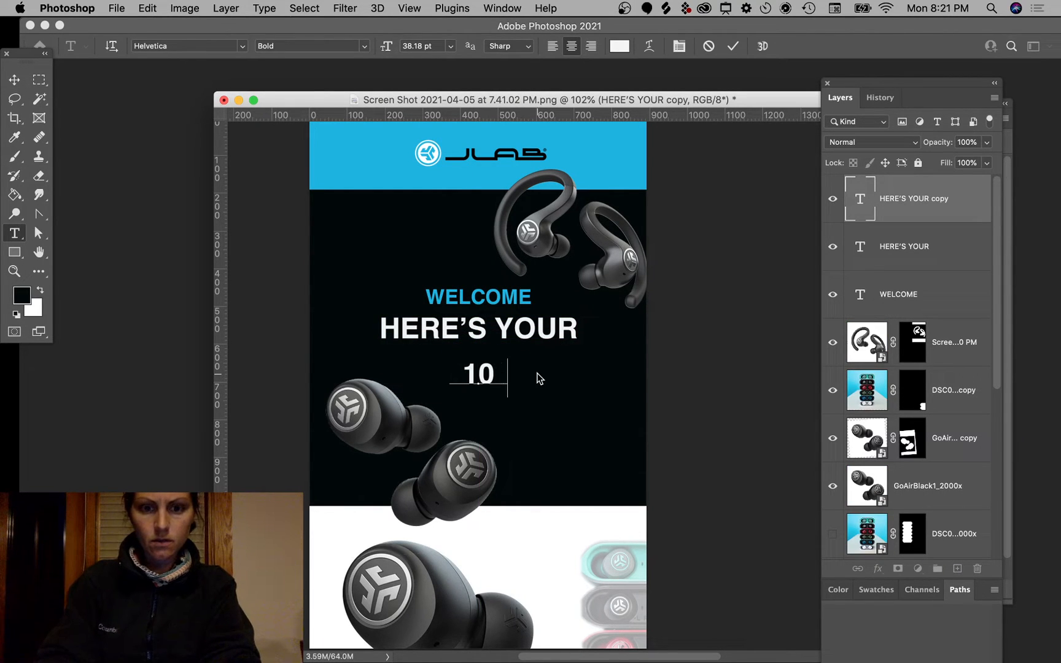
type("% OFF")
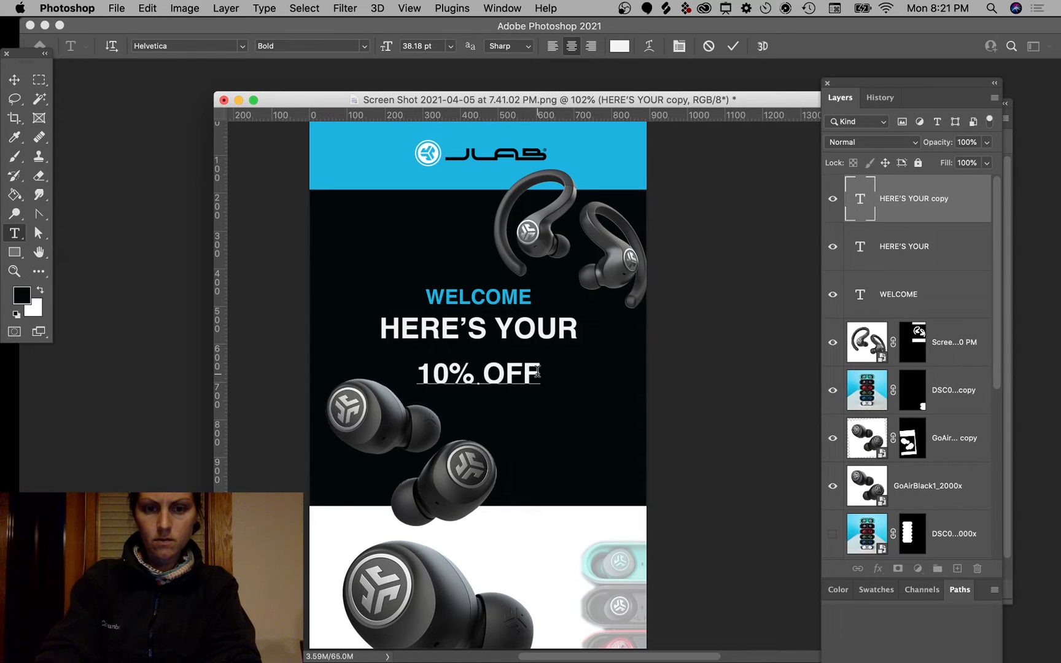
type(" CODE")
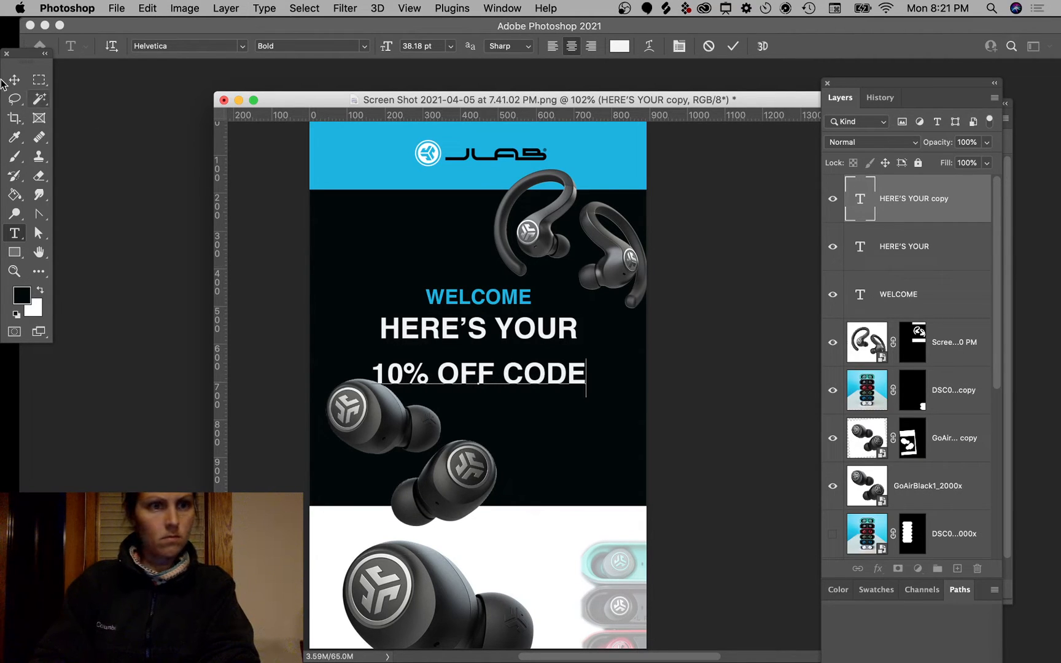
left_click(14, 80)
left_click_drag(526, 383, 521, 363)
double_click(521, 363)
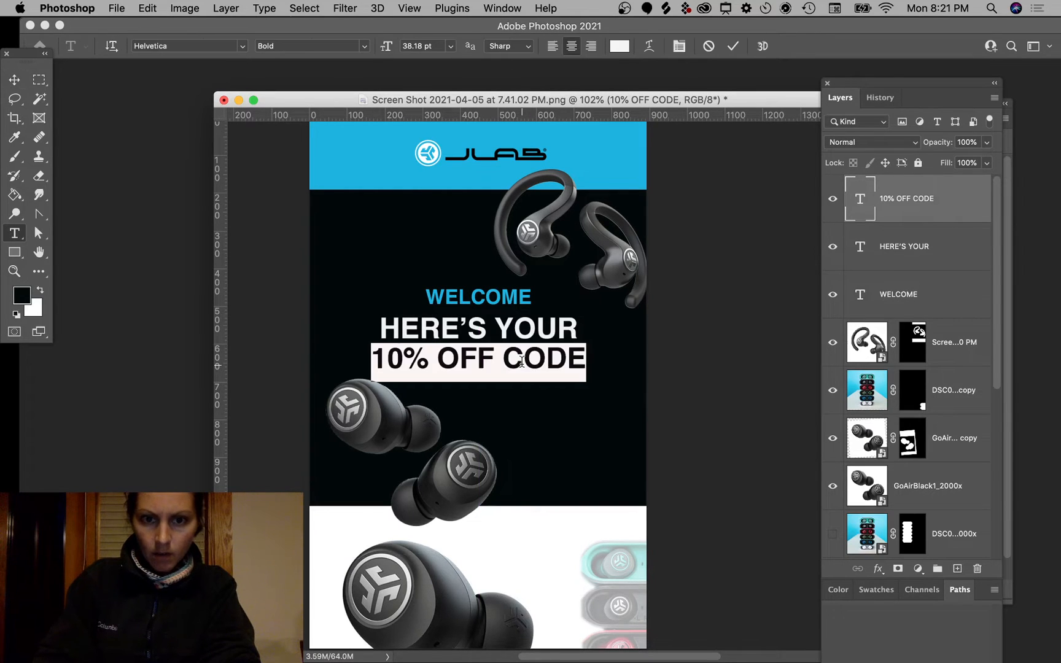
left_click(363, 47)
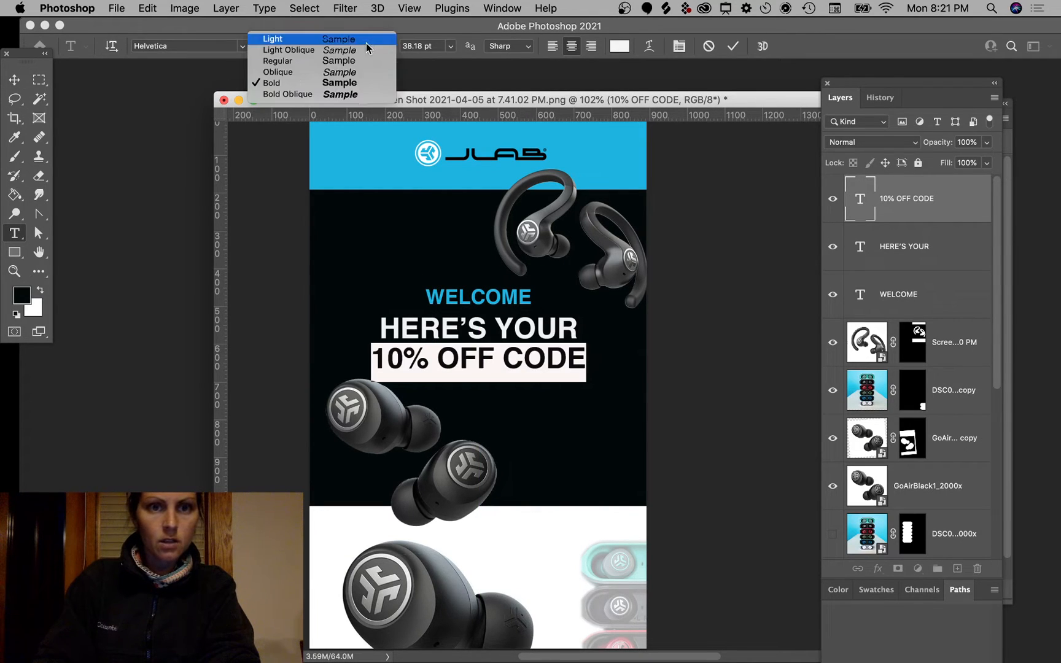
left_click(205, 50)
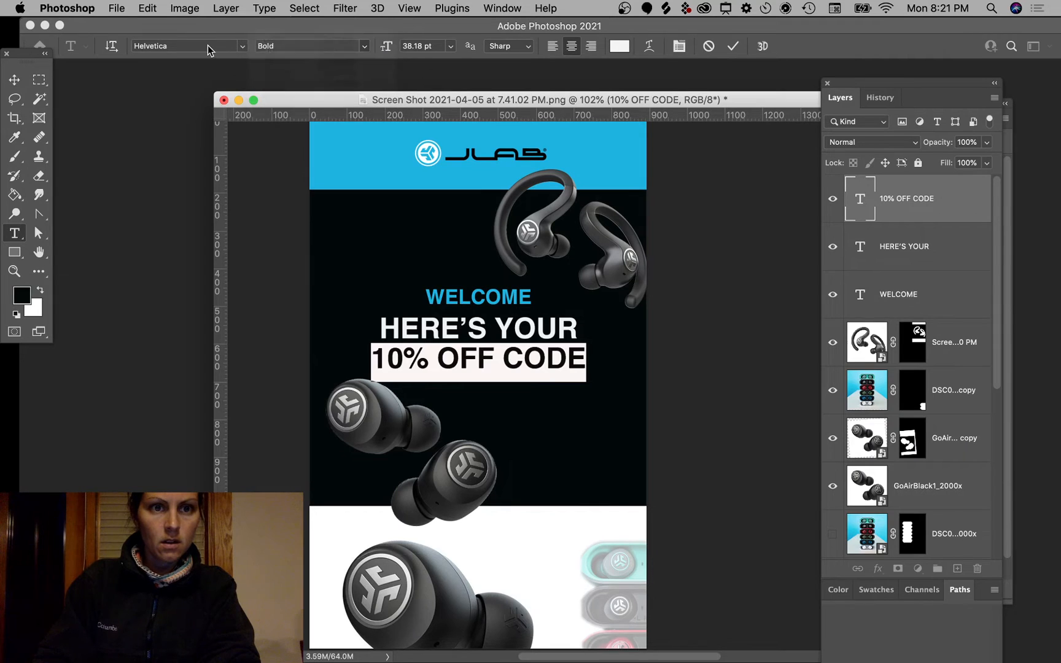
left_click(243, 47)
left_click(165, 92)
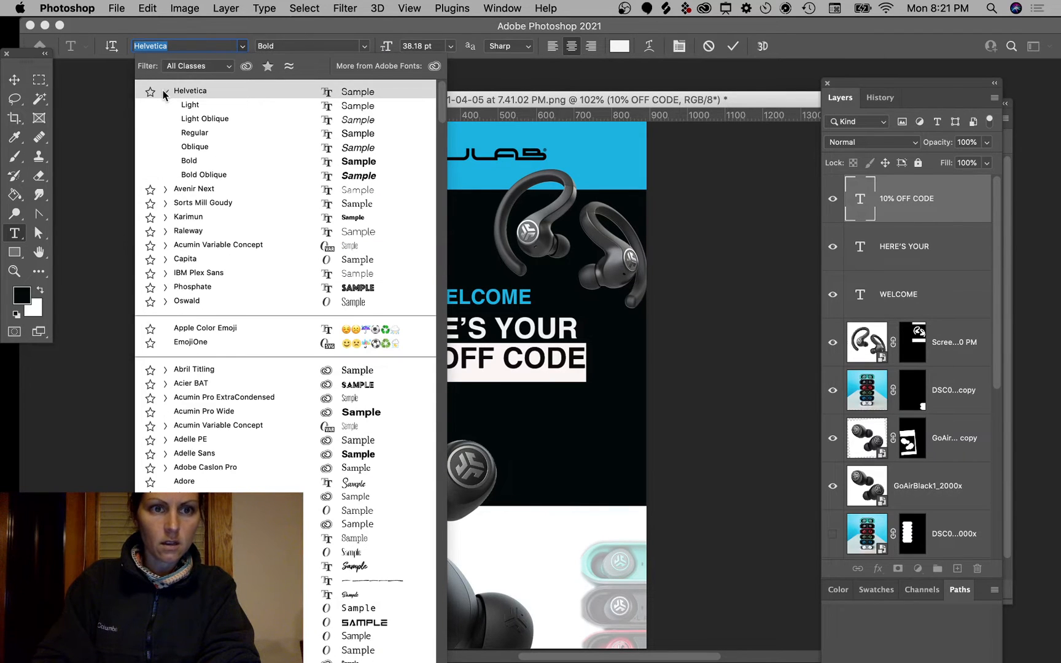
Step: Browse the Helvetica and Helvetica Neue styles, then keep 10% OFF CODE in Helvetica Bold
left_click(165, 92)
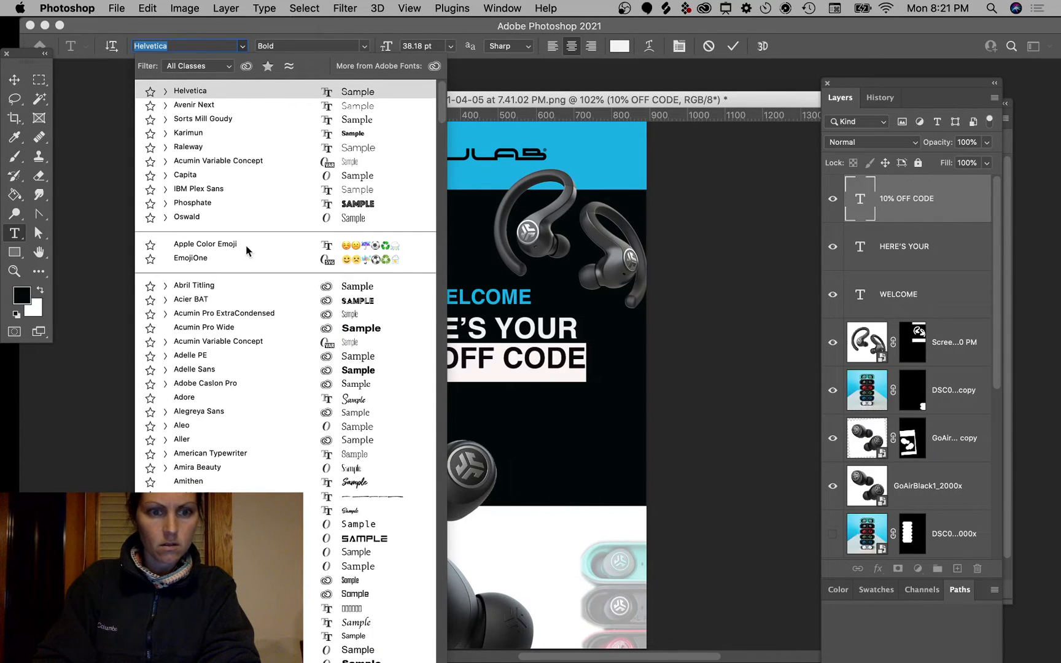
scroll(318, 495, "down", 10)
scroll(317, 495, "down", 20)
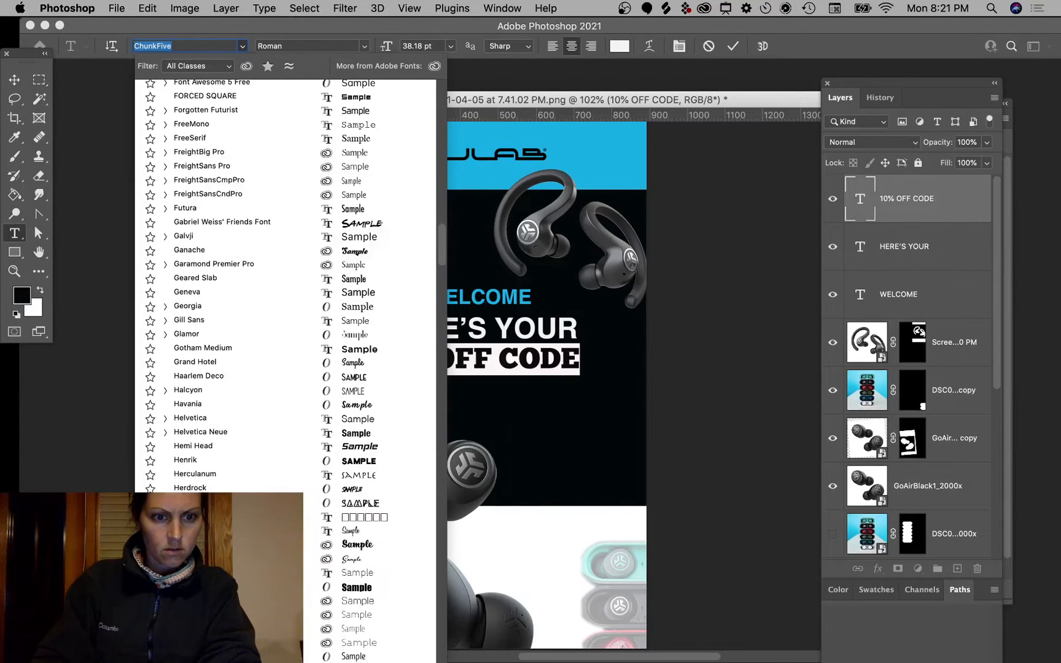
left_click(165, 418)
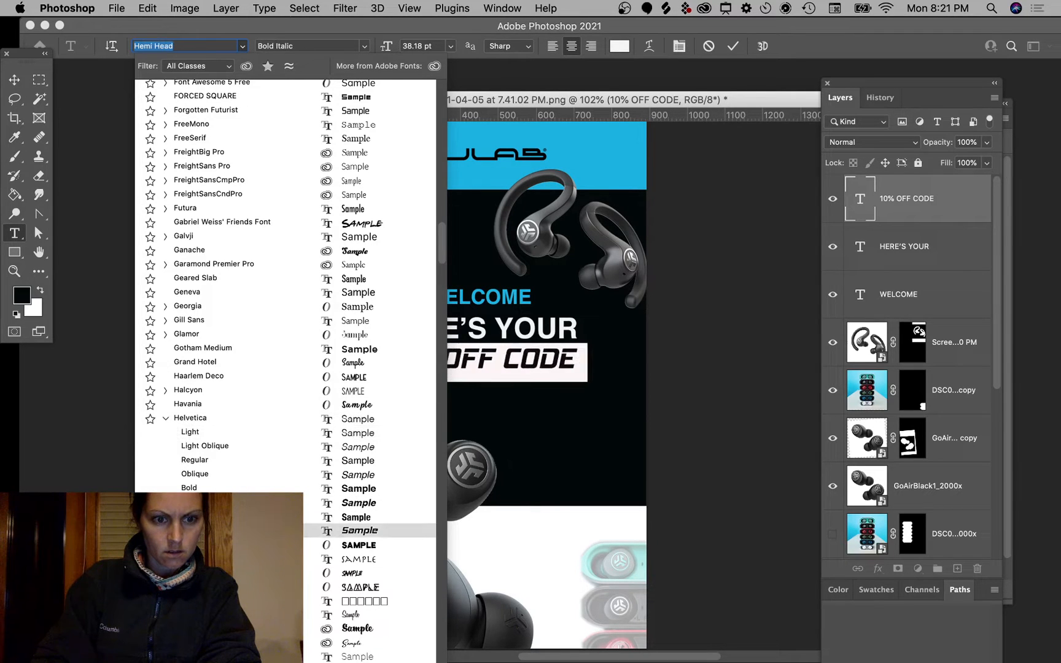
left_click(165, 518)
scroll(169, 530, "down", 5)
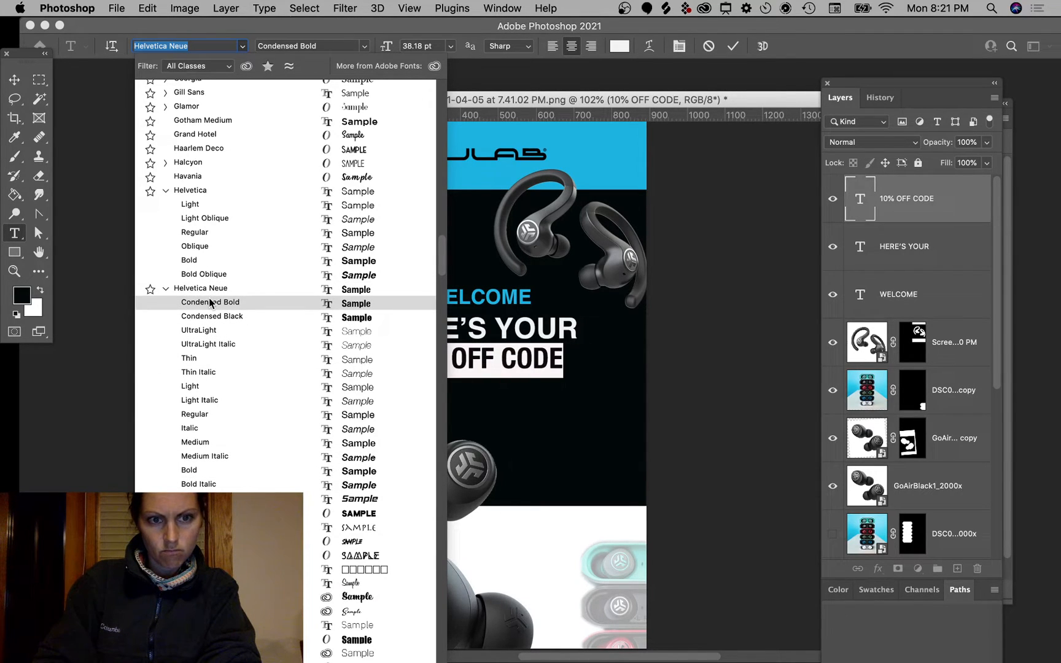
left_click(203, 259)
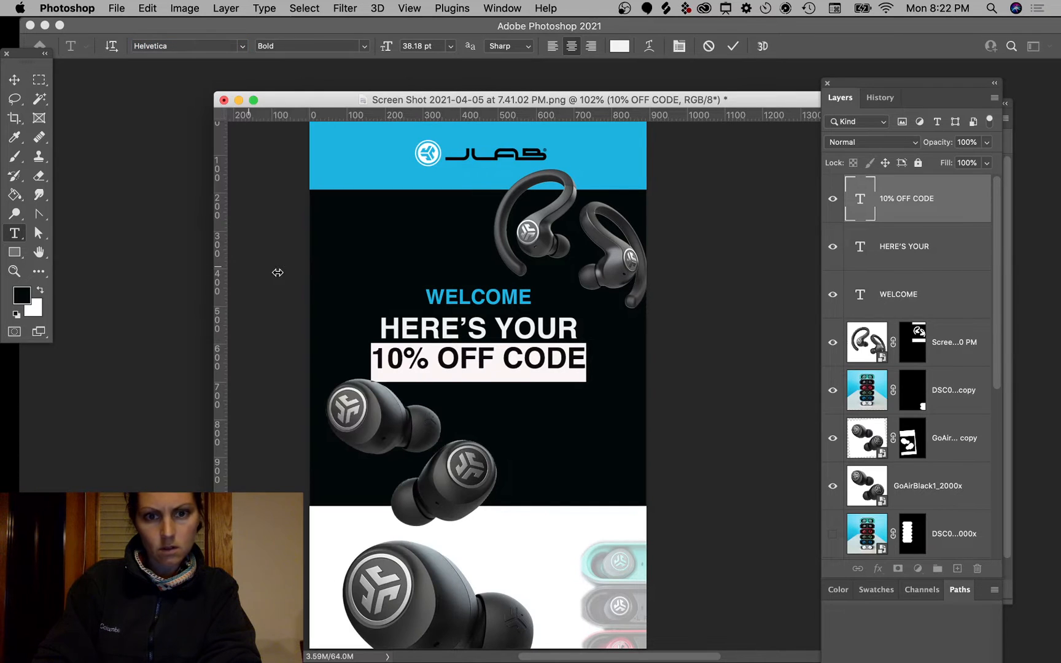
left_click(567, 361)
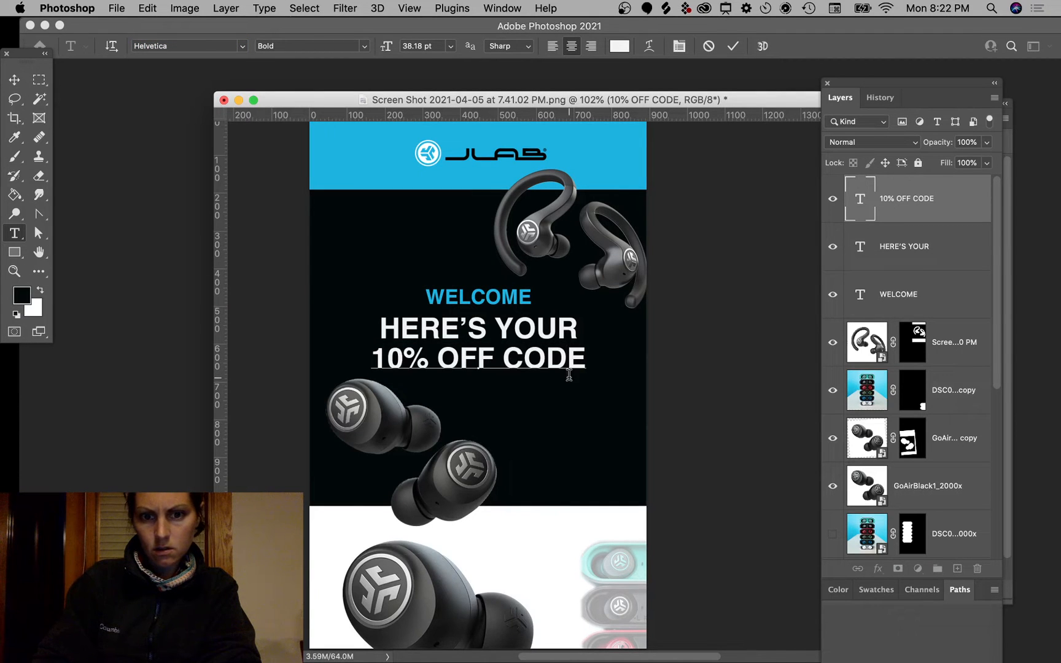
left_click(14, 79)
Step: Scale the middle earbuds to about 82% and move them lower below the headline
left_click(462, 478)
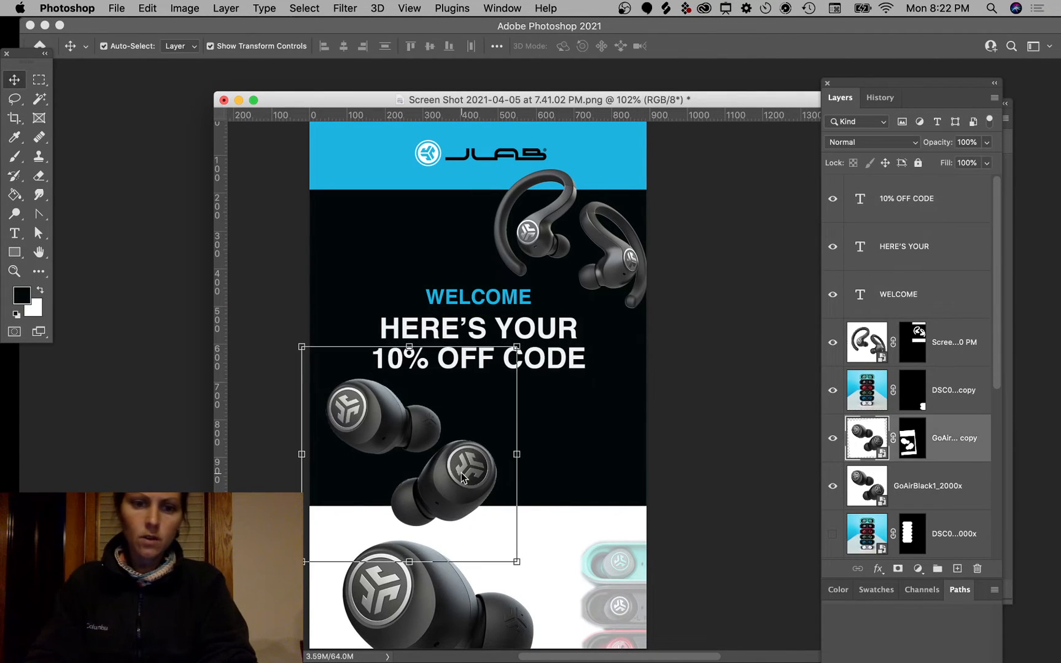
left_click_drag(516, 561, 478, 521)
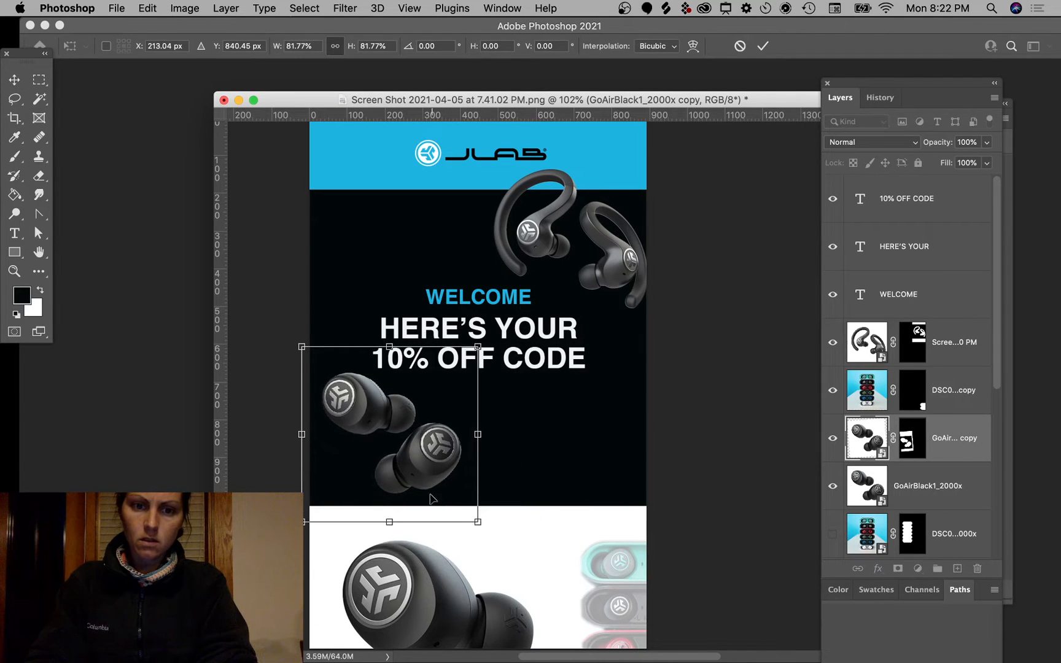
left_click_drag(418, 461, 429, 493)
key("Return")
left_click(766, 386, "super")
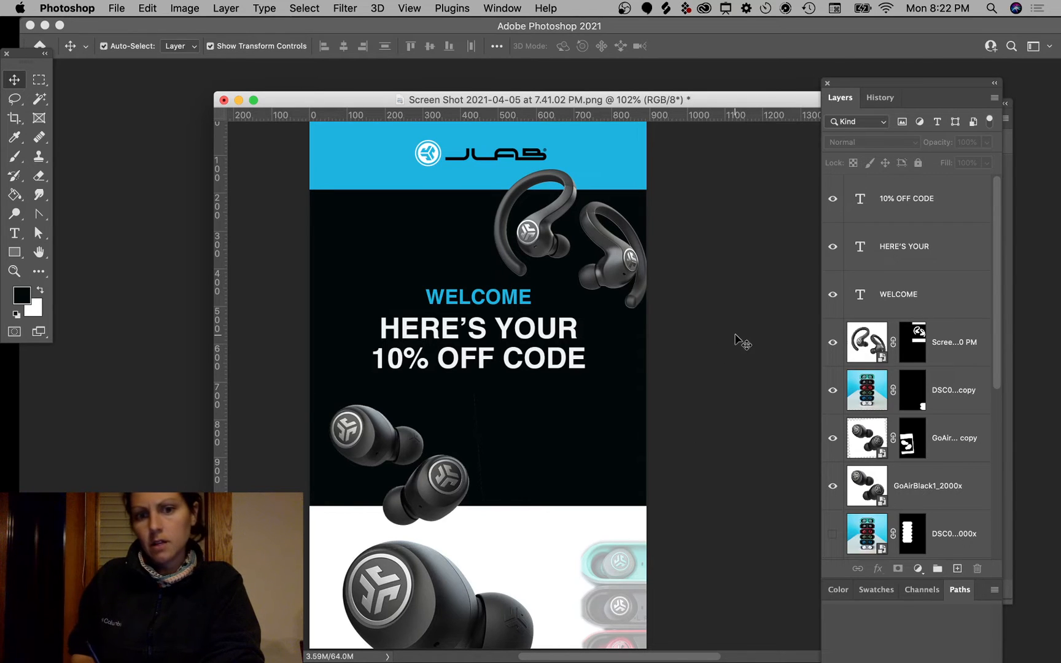
scroll(466, 286, "left", 3)
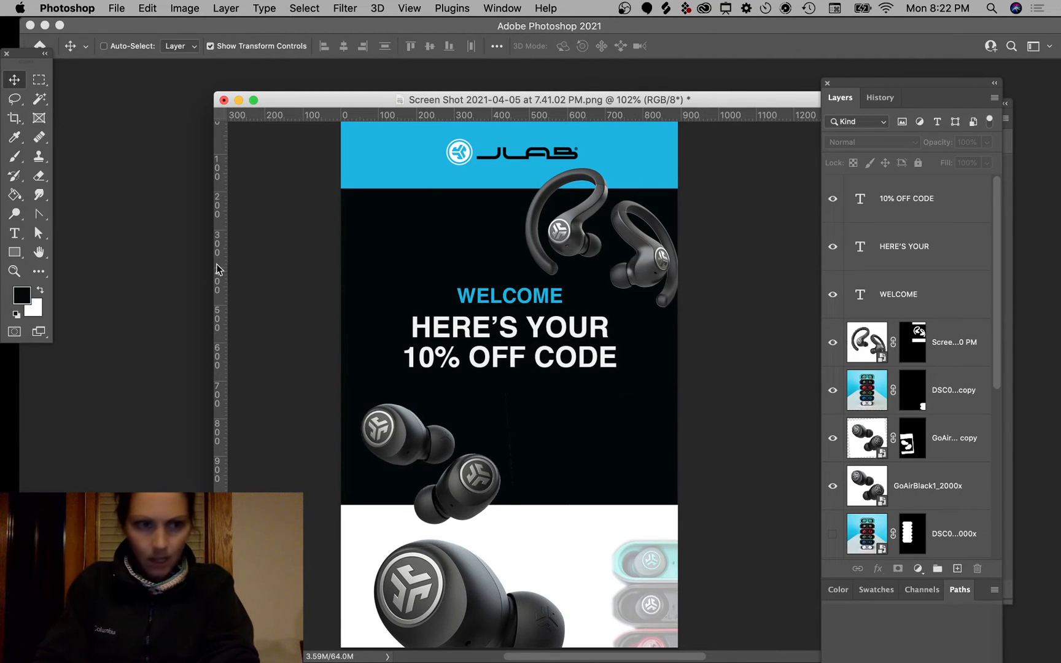
Step: Copy the 10% OFF CODE line into a third line below, then bring Chrome forward
left_click(569, 357)
left_click_drag(569, 358, 571, 395)
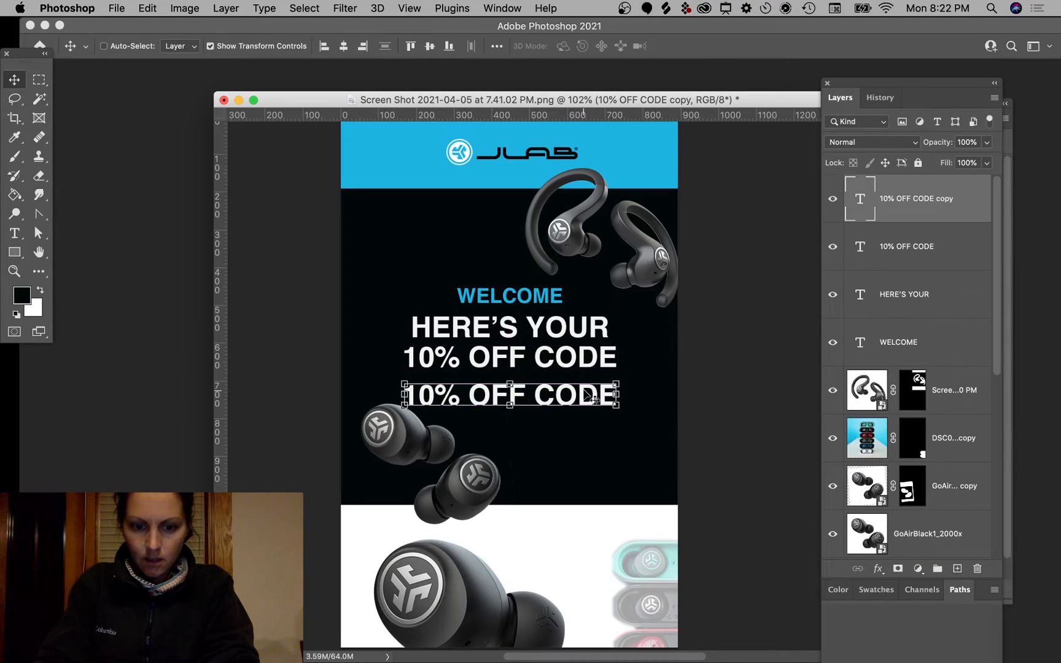
double_click(580, 393)
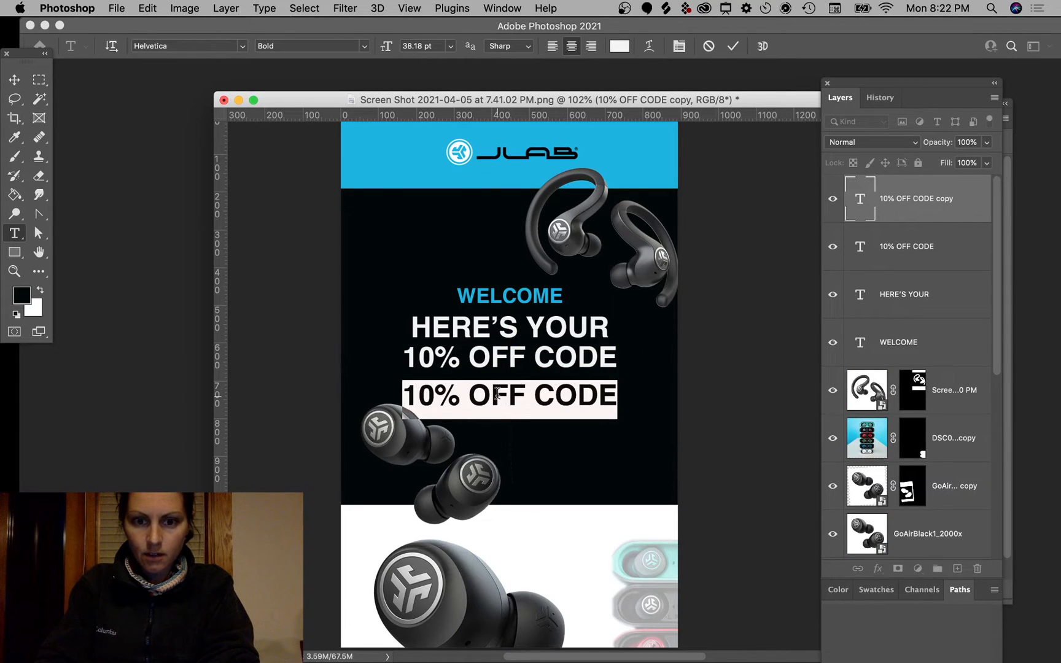
double_click(545, 403)
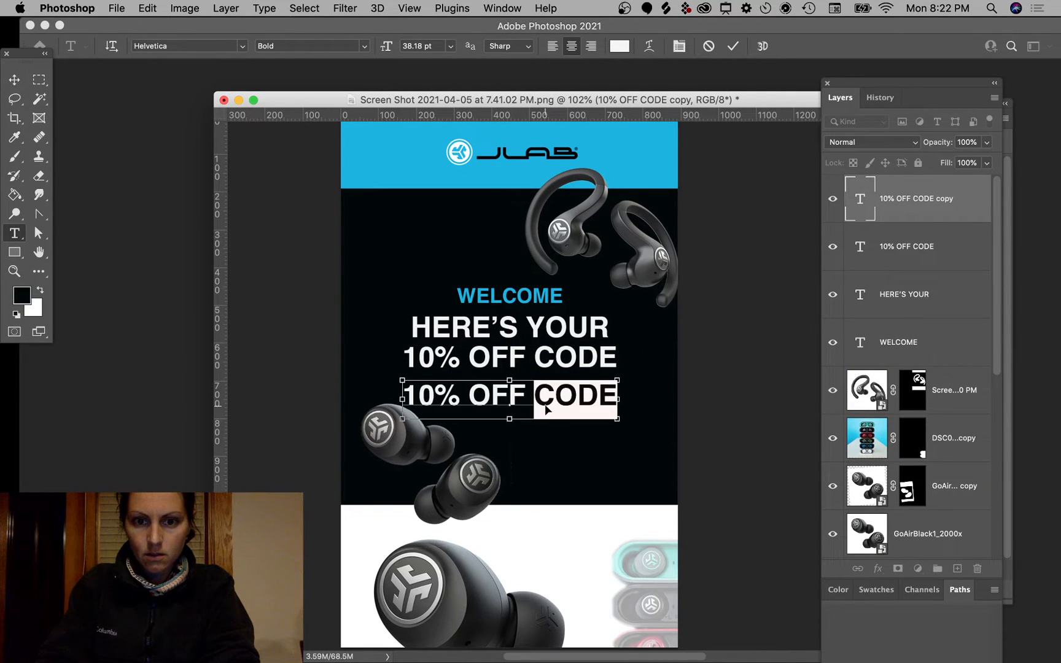
left_click(546, 409)
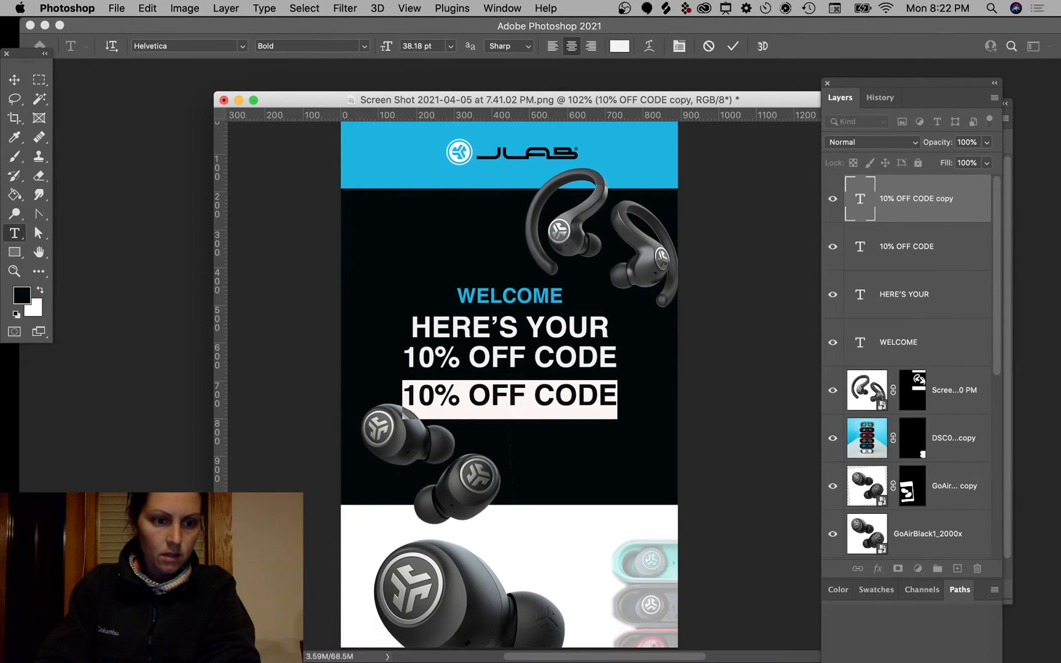
left_click_drag(1060, 298, 26, 38)
Step: Copy the 10% discount code from the JLab welcome email and return to Photoshop
mouse_move(0, 0)
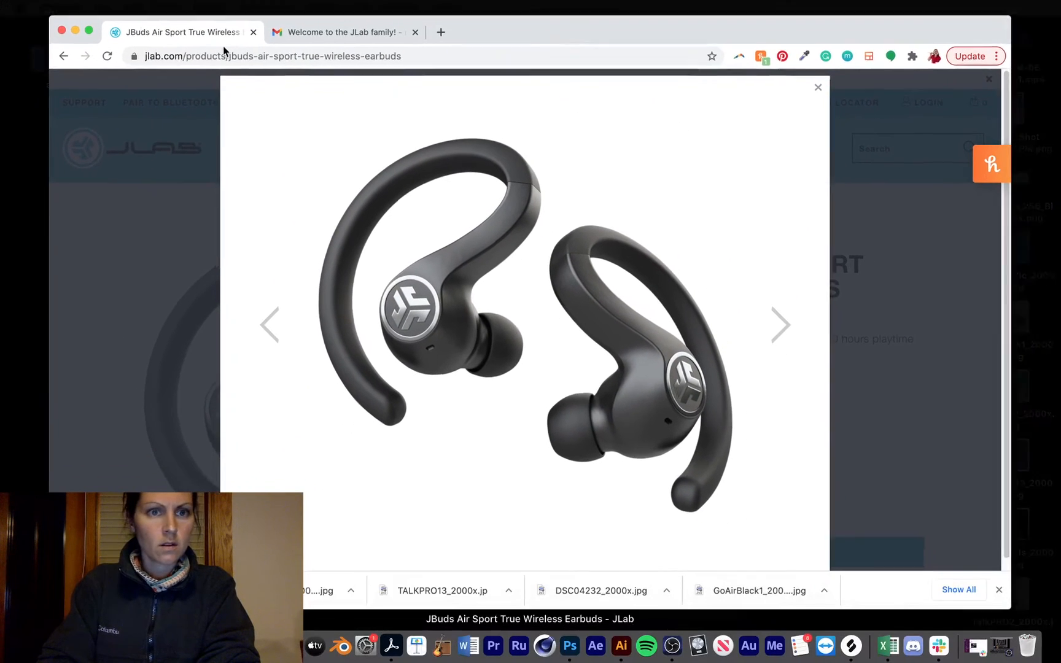
left_click(347, 33)
left_click(347, 39)
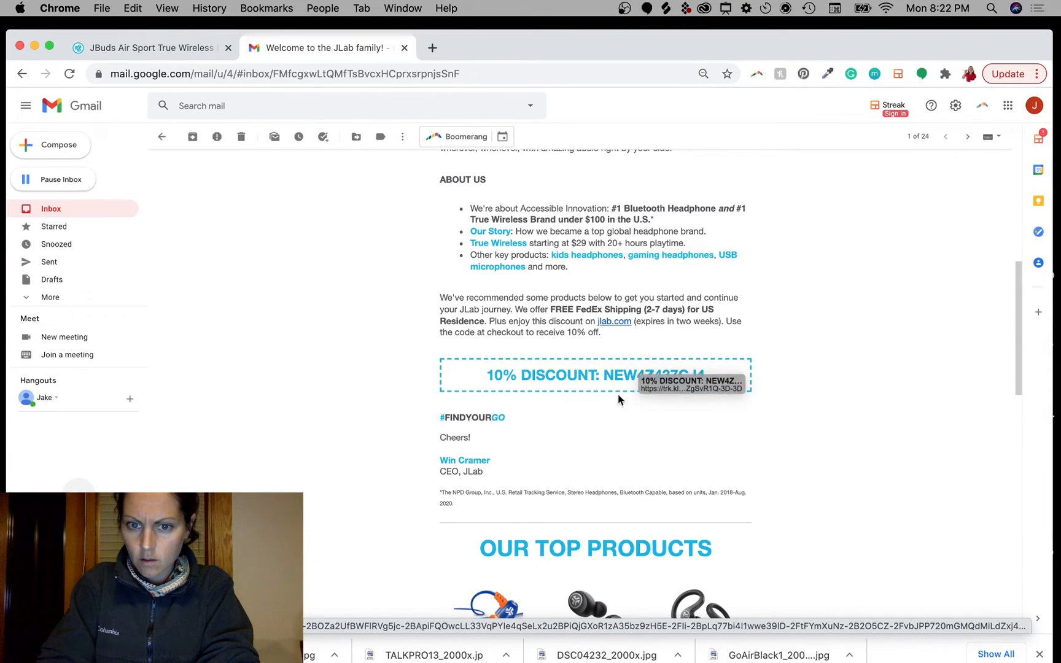
left_click_drag(707, 375, 603, 370)
key("super+c")
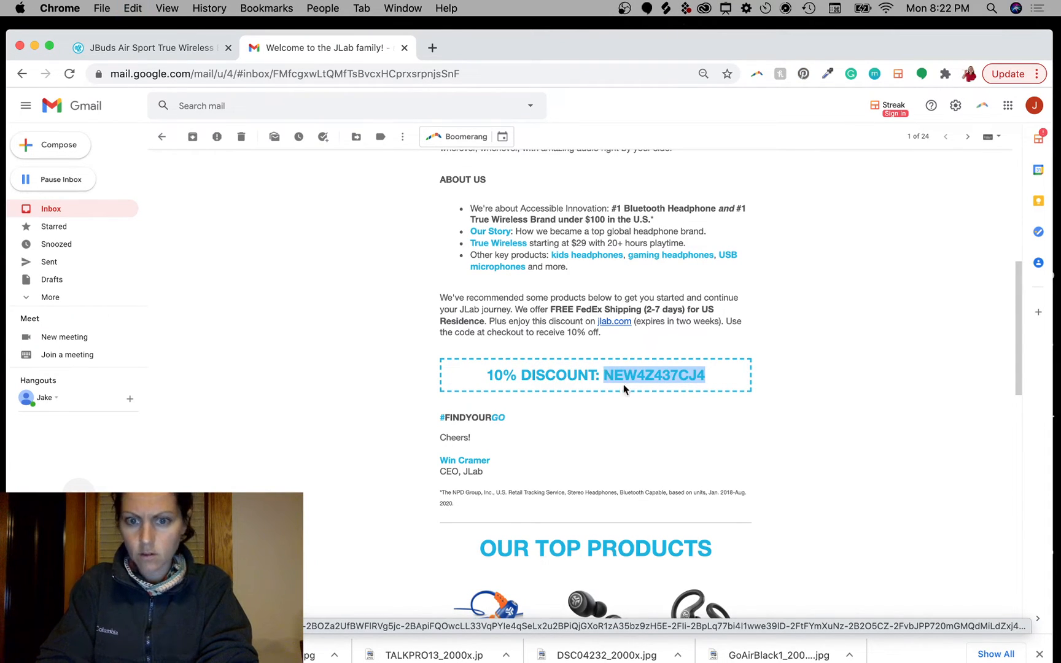
left_click(486, 73)
key("super+v")
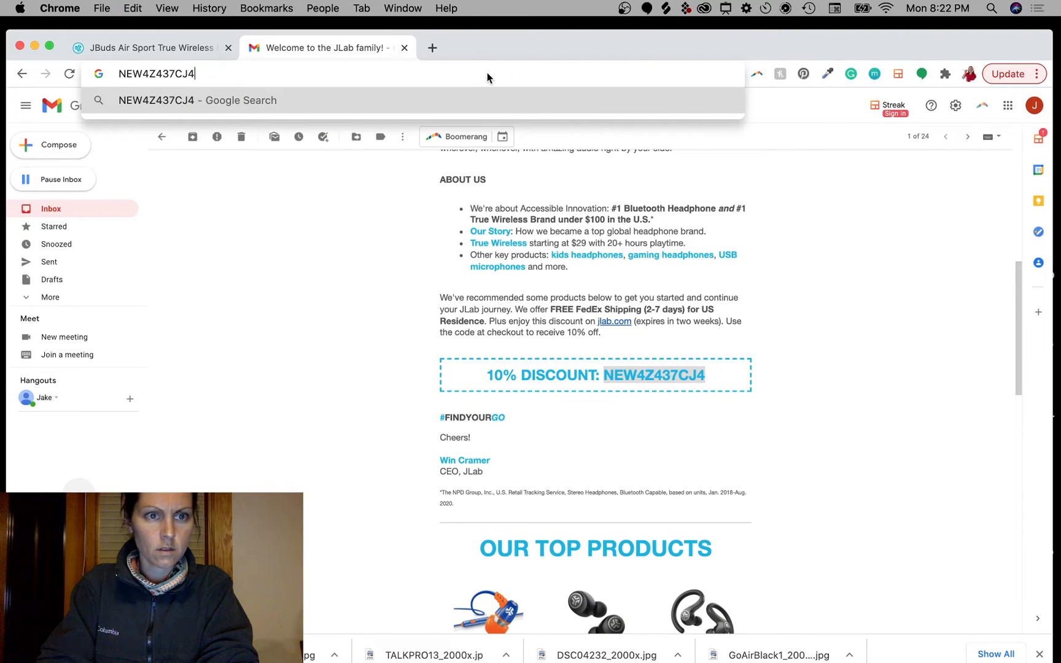
key("super+a")
key("super+c")
key("ctrl+Right")
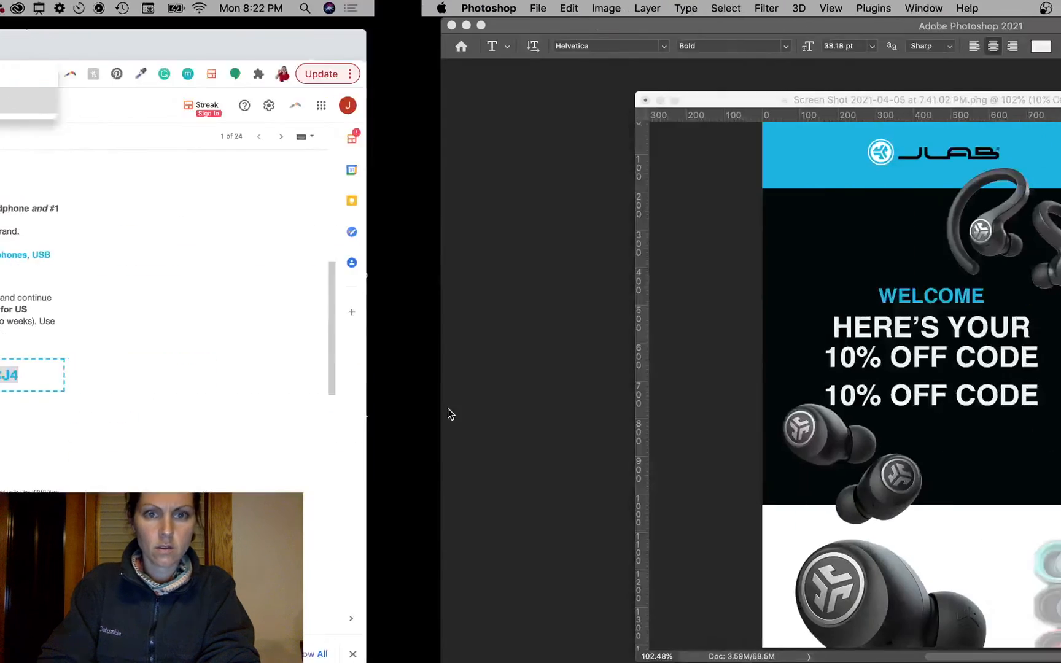
Step: Replace the third line with the pasted discount code and shrink it to about half size
double_click(489, 402)
key("super+a")
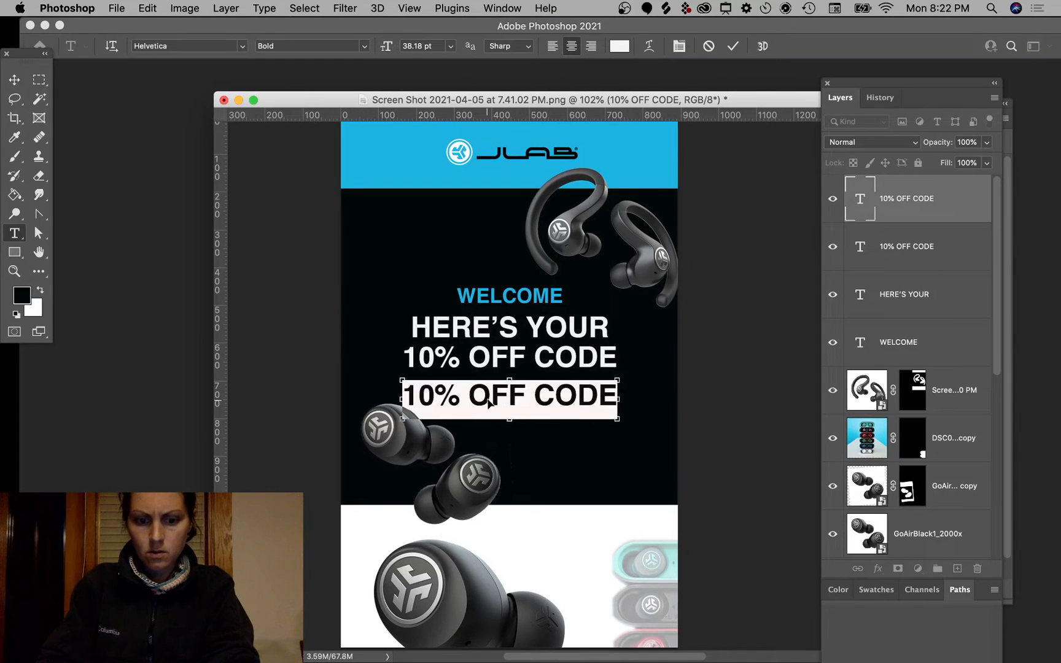
key("super+v")
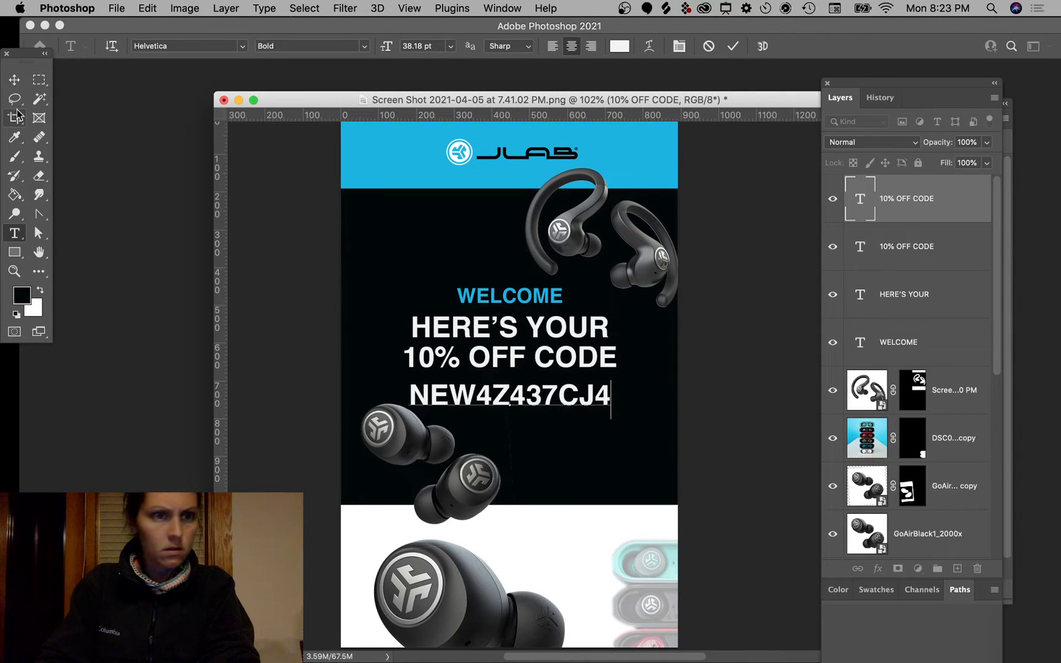
left_click(14, 79)
left_click_drag(611, 402, 525, 395)
key("Return")
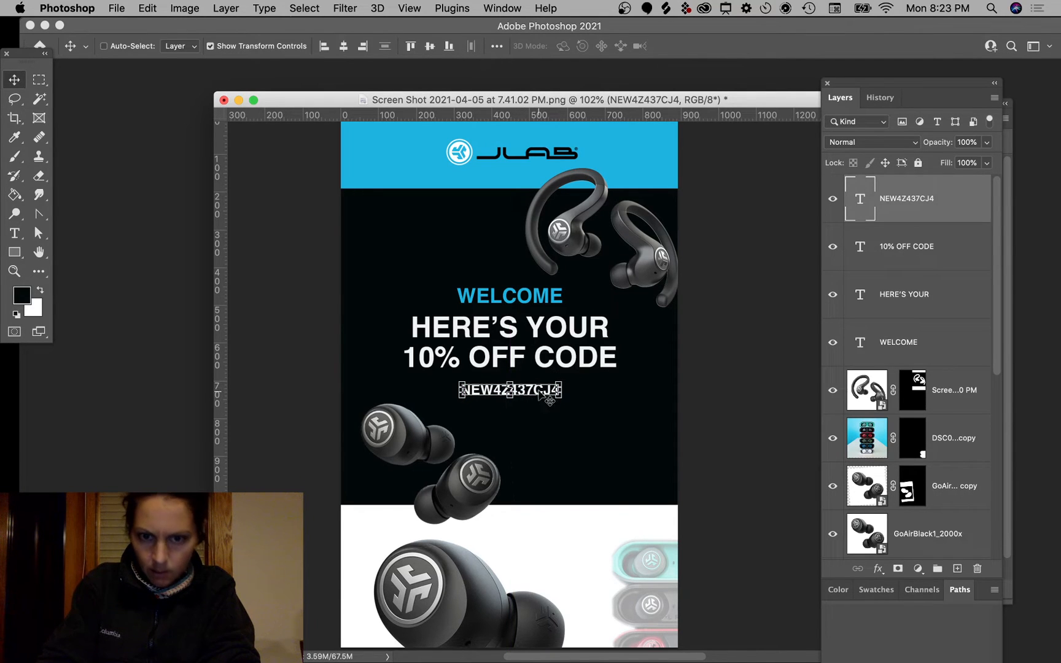
left_click(775, 405)
Step: Screenshot the email's dashed discount box and drag it into the Photoshop mockup
key("super+Tab")
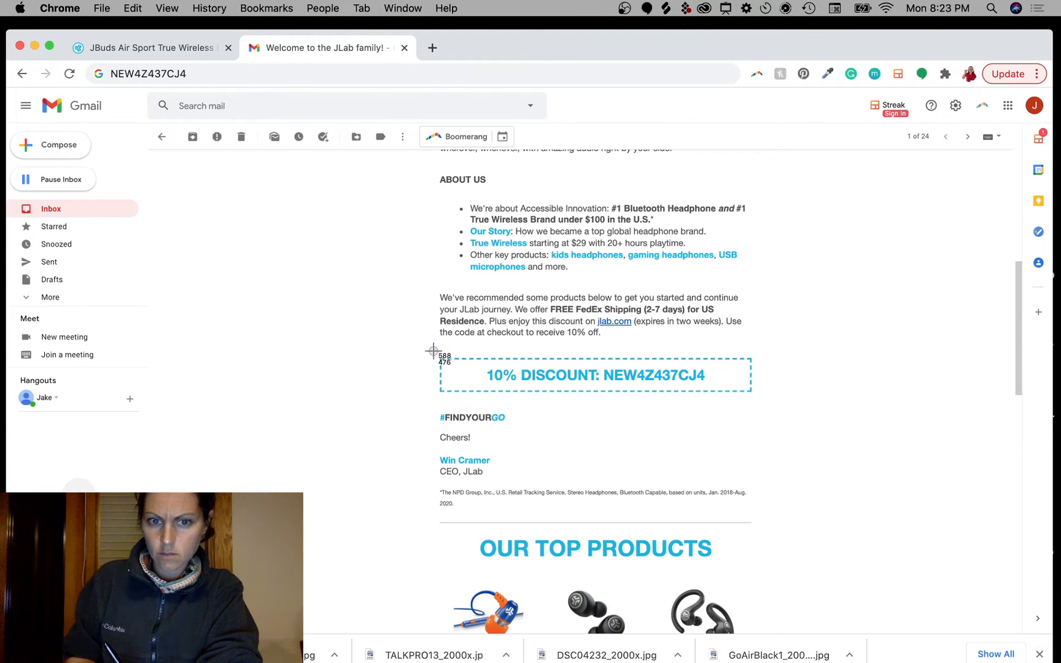
left_click_drag(441, 356, 762, 403)
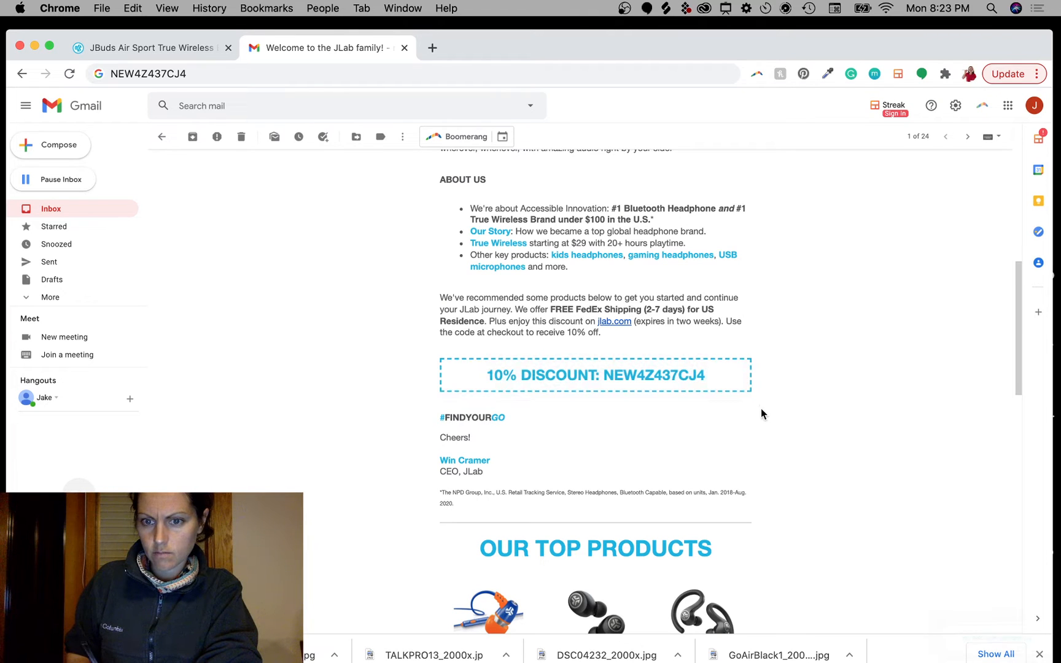
left_click_drag(994, 638, 920, 380)
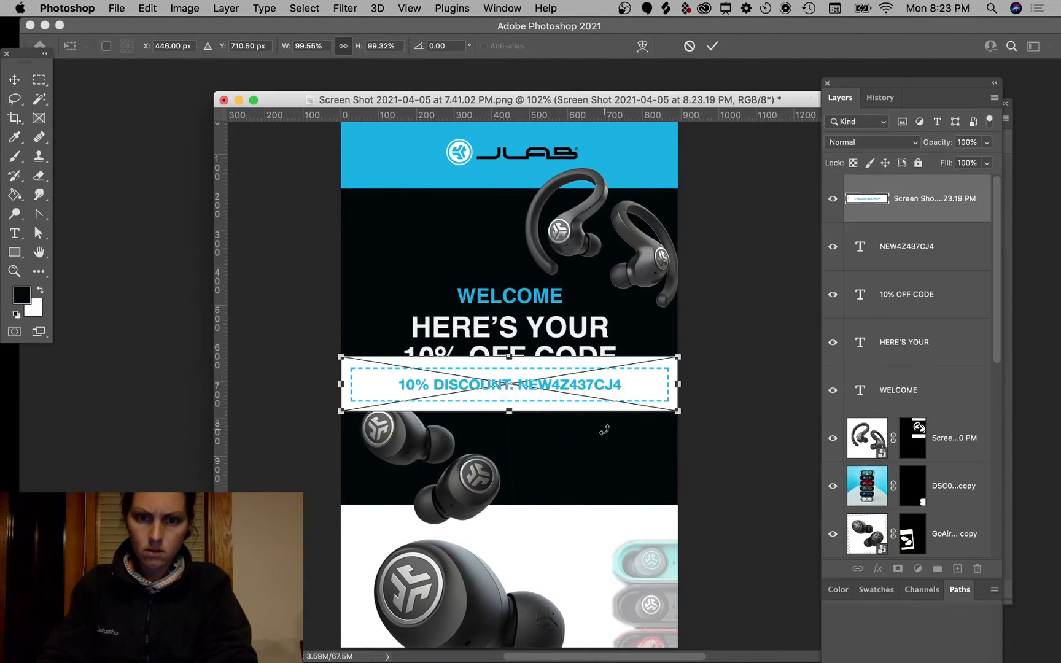
Step: Place the discount-box screenshot shrunk down over the earbuds
left_click_drag(678, 354, 553, 401)
key("Return")
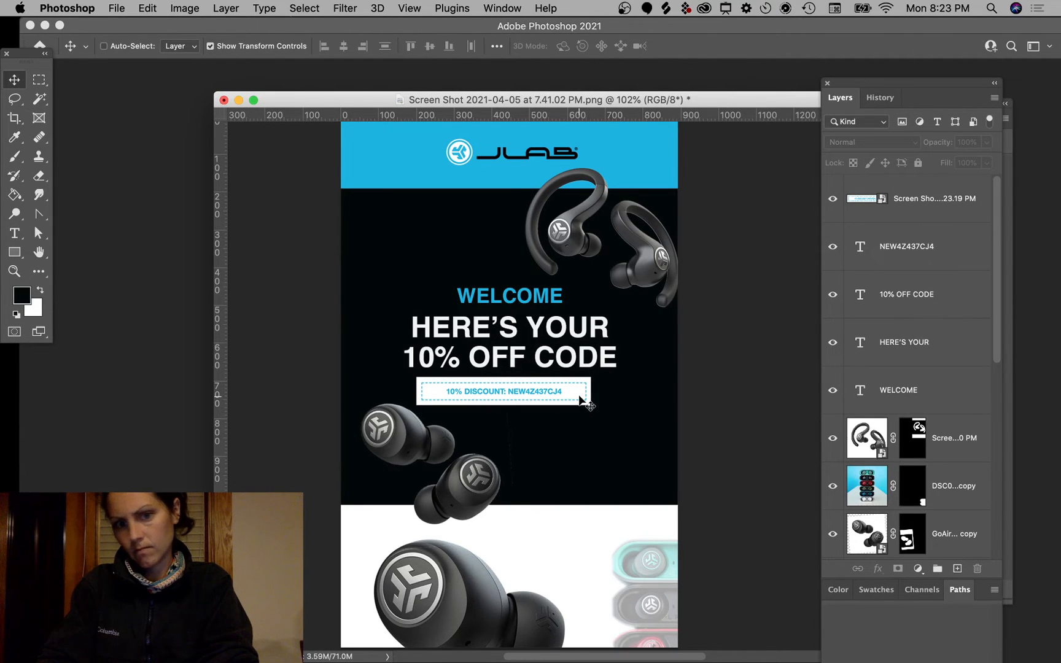
scroll(579, 395, "up", 5)
scroll(578, 394, "down", 5)
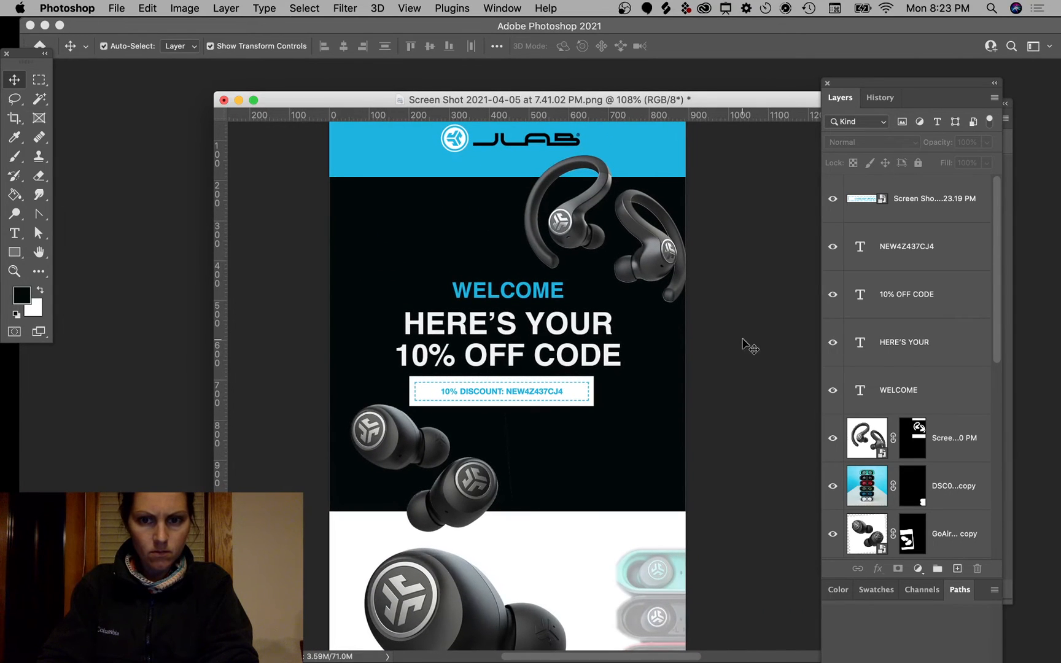
Step: Enlarge the discount box to about 87% and rasterize its layer
left_click(568, 399)
key("ctrl+t")
left_click_drag(594, 405, 606, 462)
key("Return")
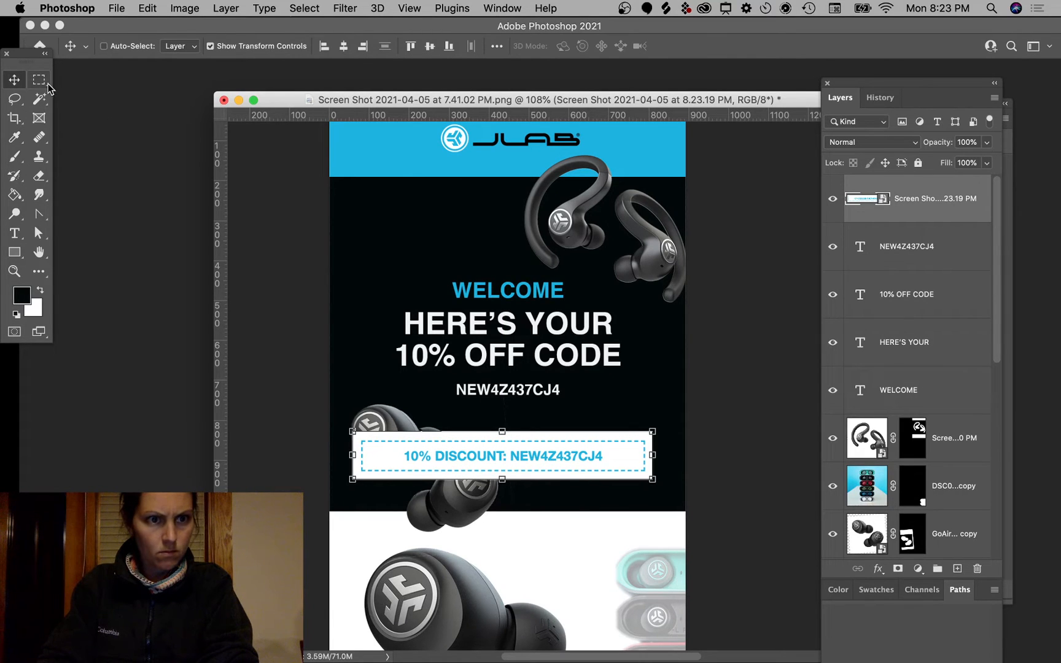
right_click(917, 213)
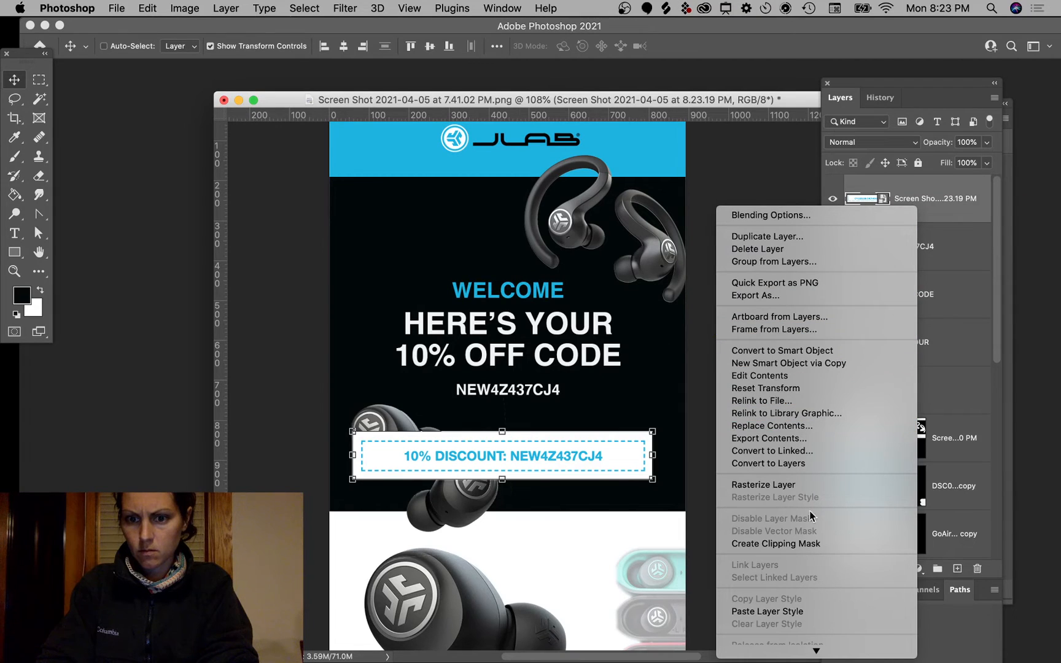
left_click(782, 486)
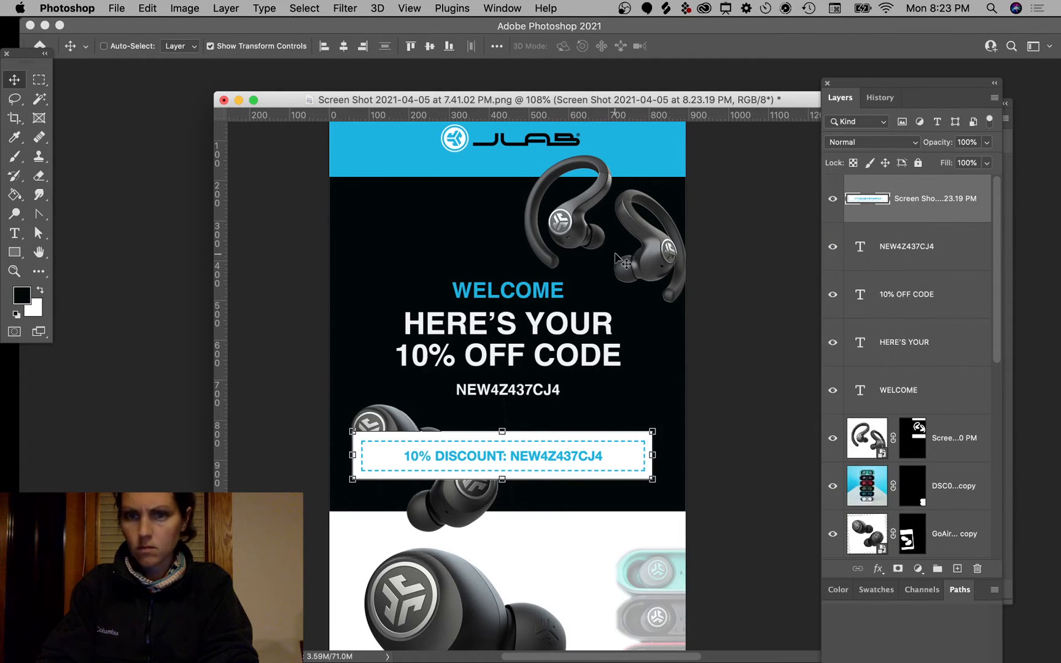
left_click(40, 84)
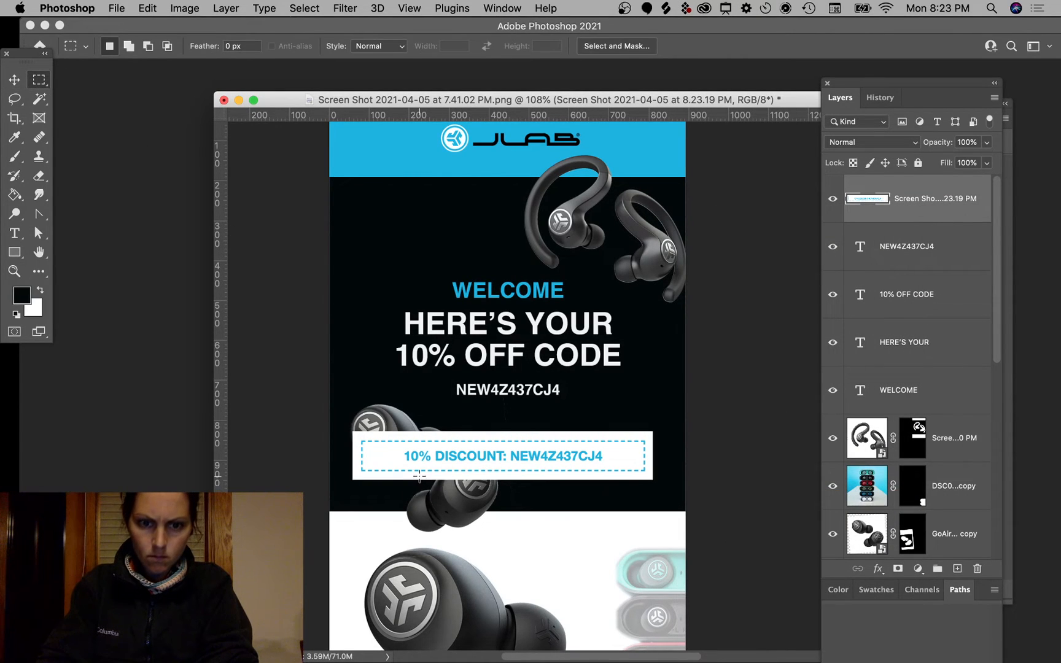
Step: Delete the 10% DISCOUNT text from the box, trying Multiply before reverting to Normal blending
left_click_drag(394, 448, 625, 469)
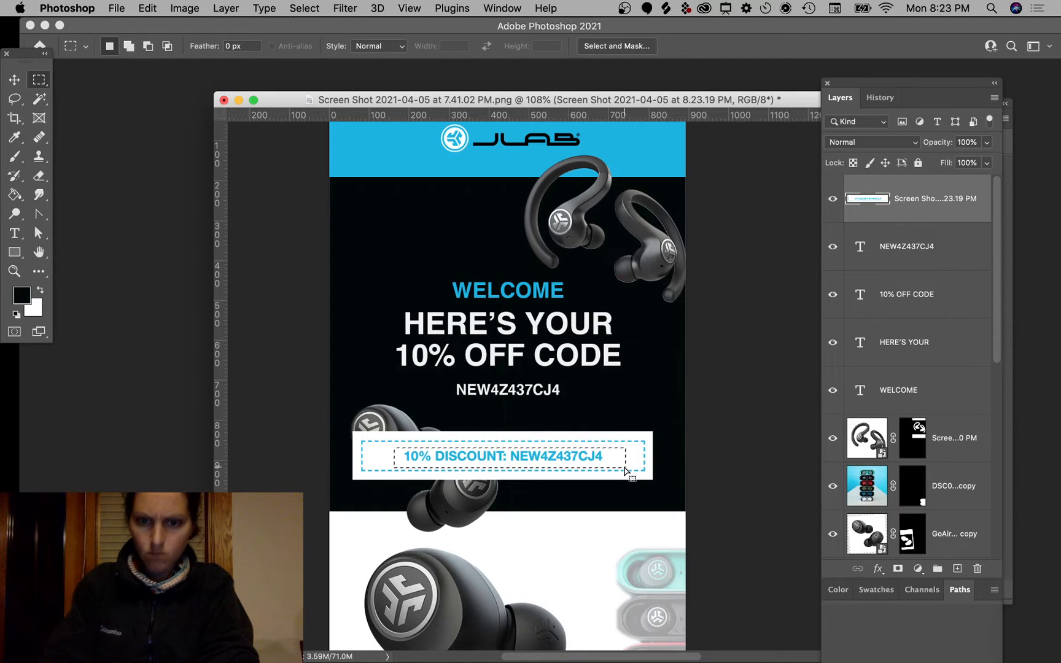
key("Delete")
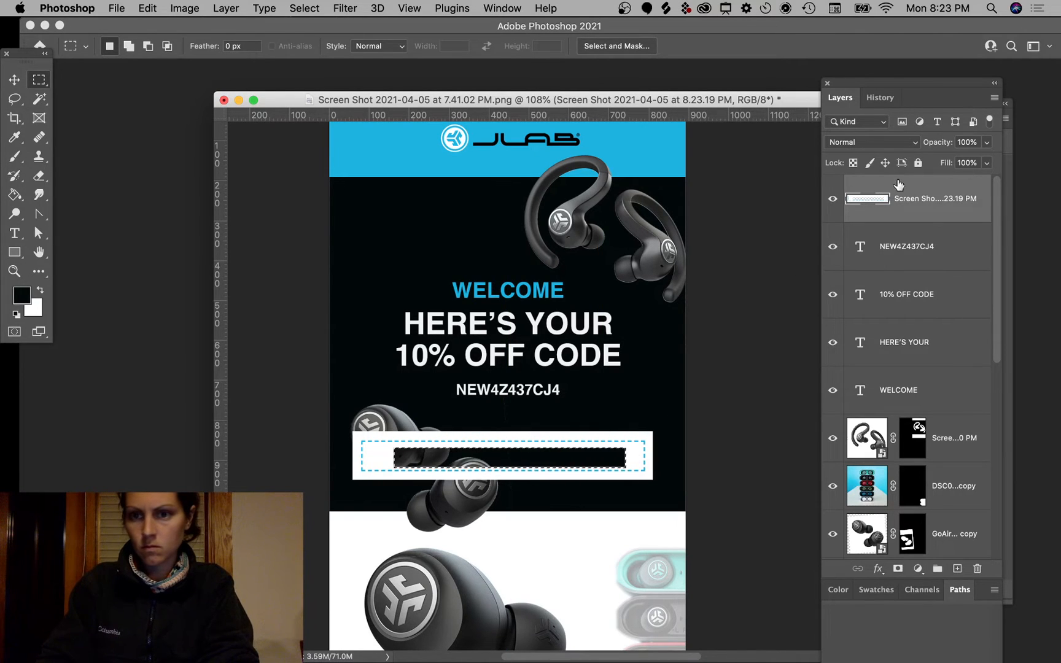
left_click(879, 147)
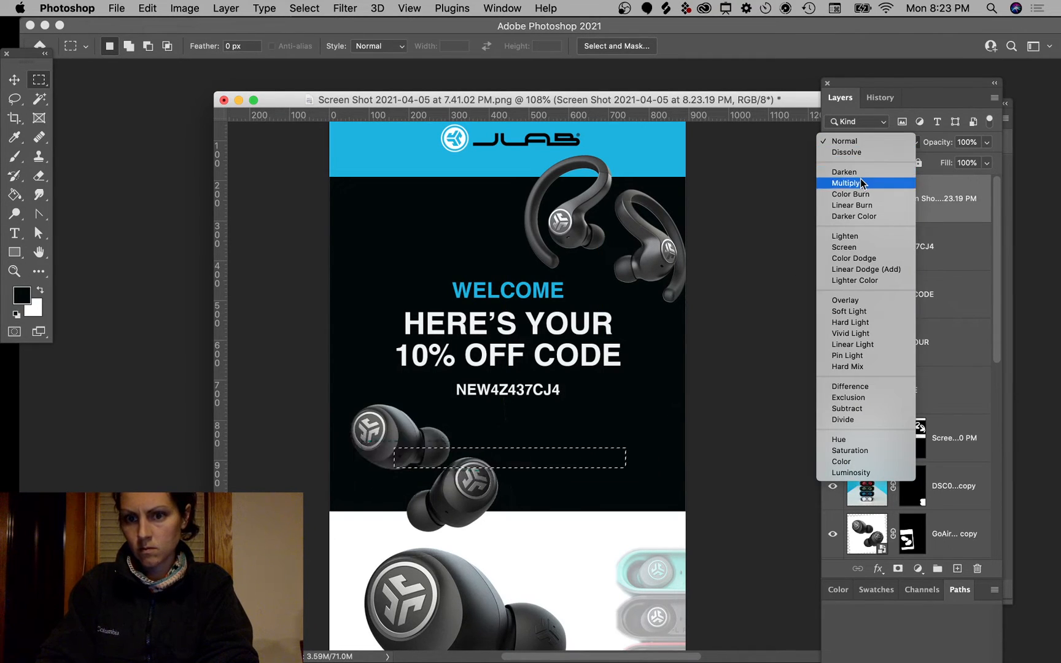
left_click(857, 183)
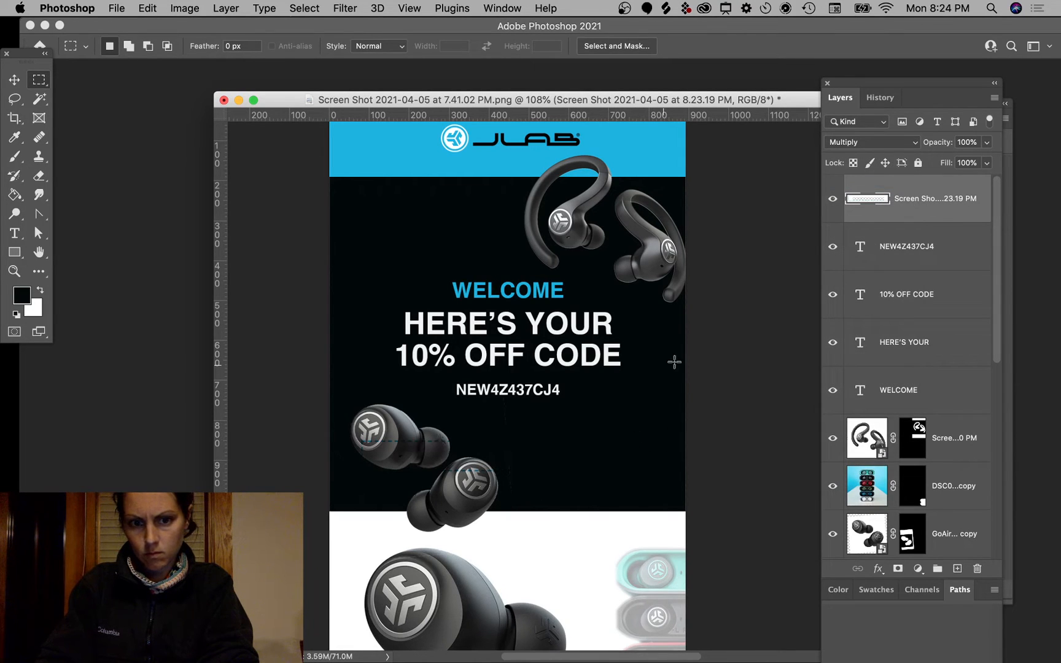
left_click(868, 147)
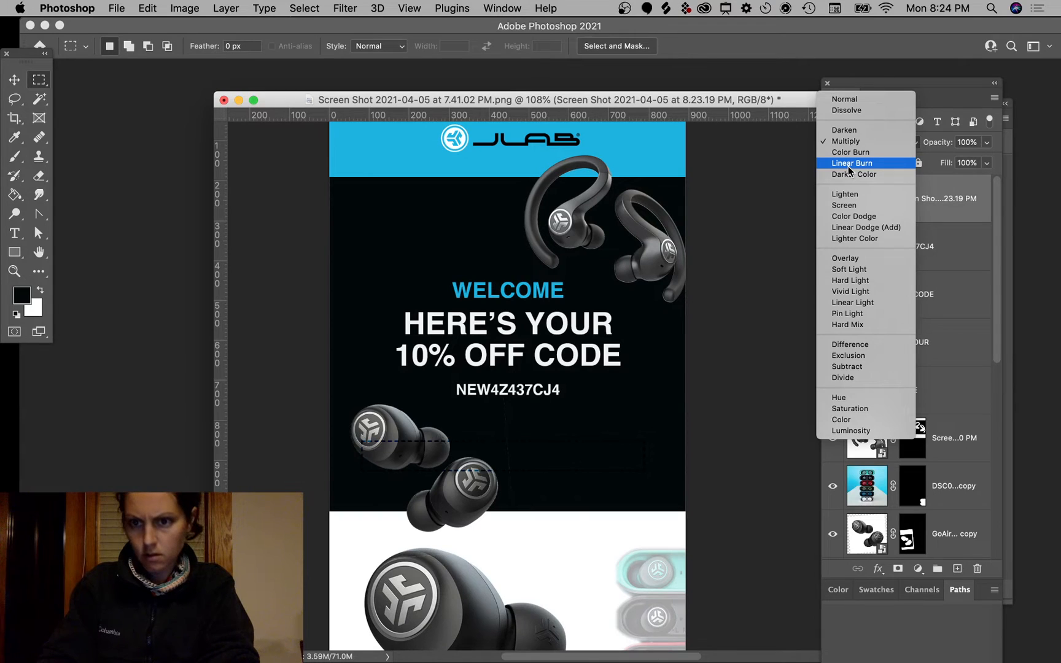
left_click(953, 215)
double_click(953, 215)
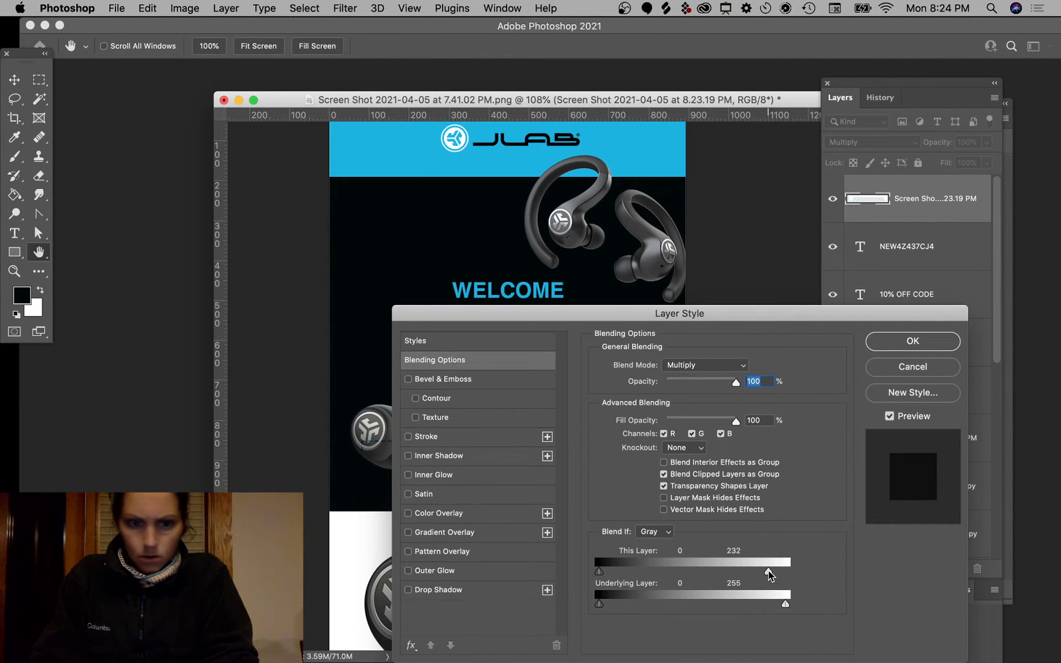
left_click(900, 340)
left_click(854, 142)
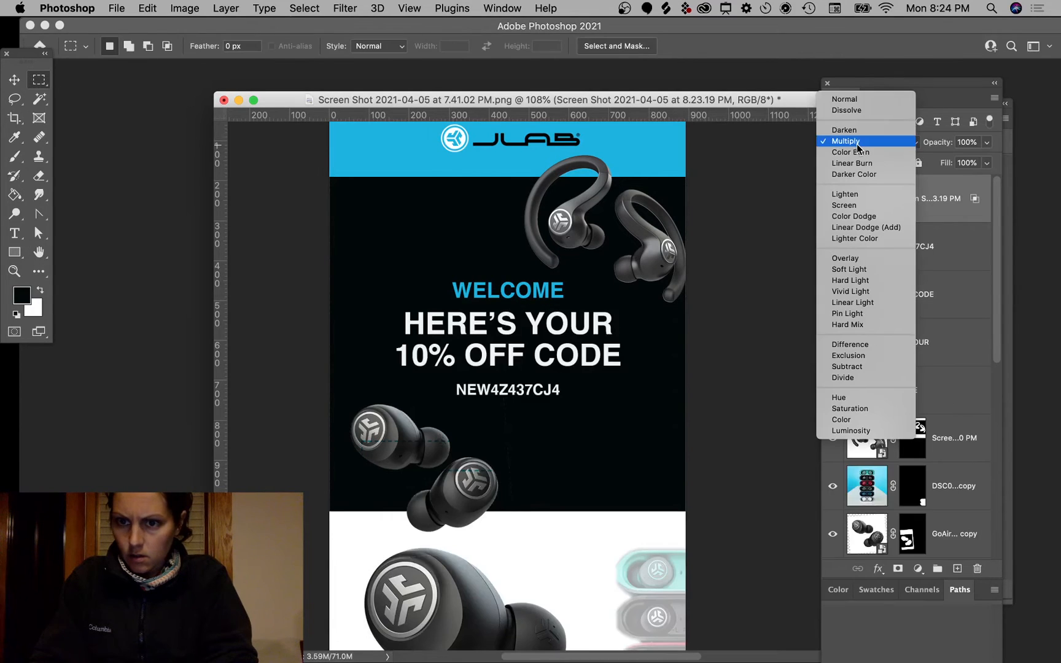
left_click(839, 100)
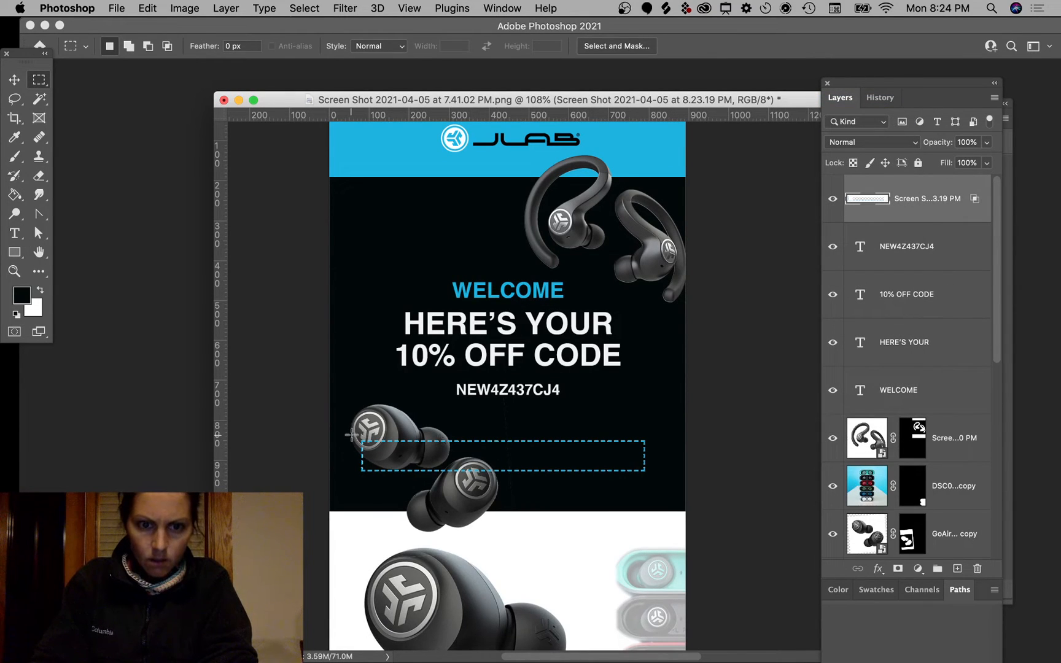
Step: Copy part of the box to Layer 5 and lower its Blend If white point to 246
left_click_drag(348, 430, 454, 483)
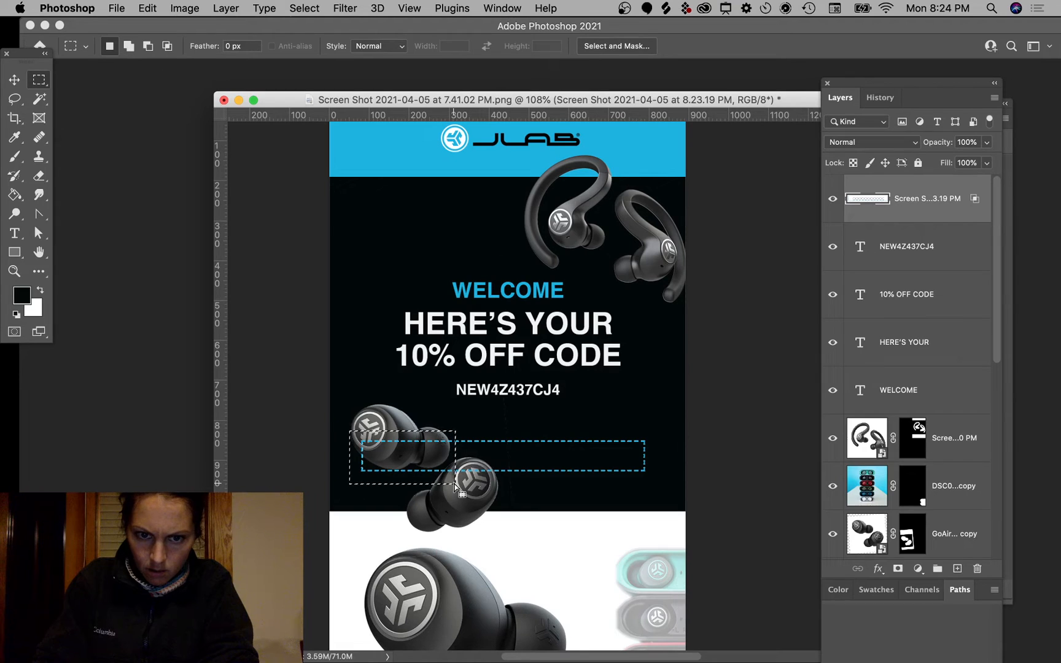
key("super+c")
key("super+v")
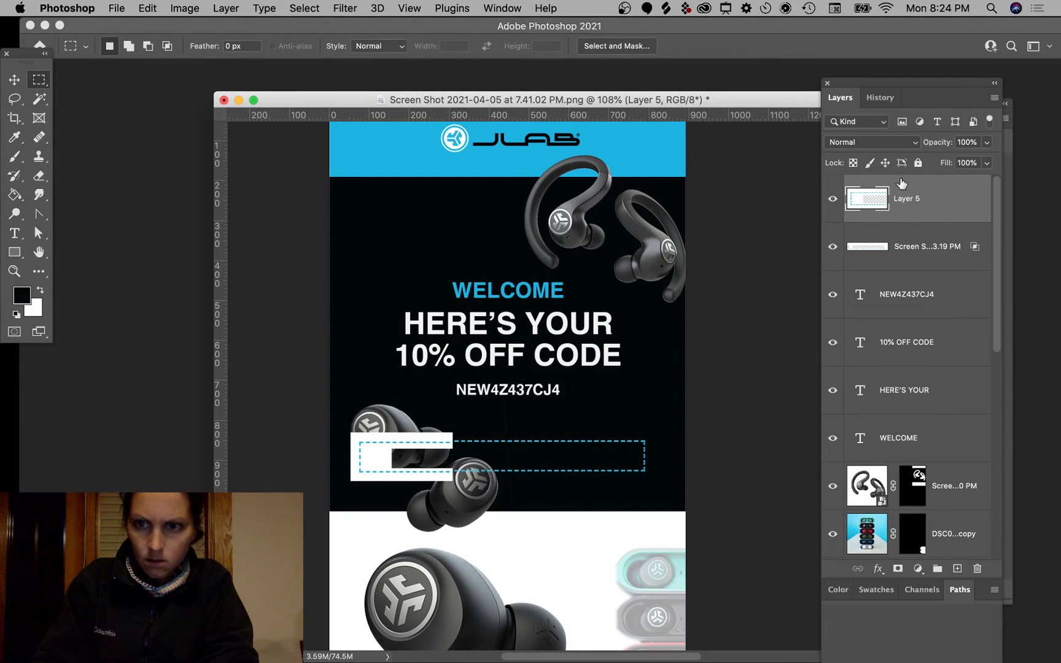
double_click(954, 198)
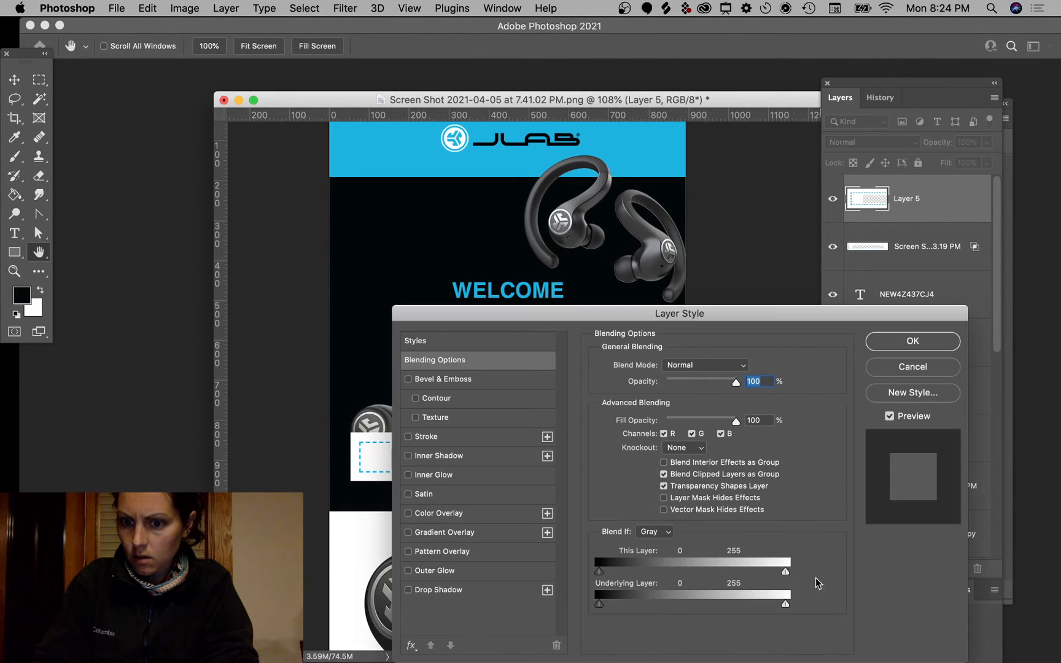
left_click_drag(786, 572, 783, 572)
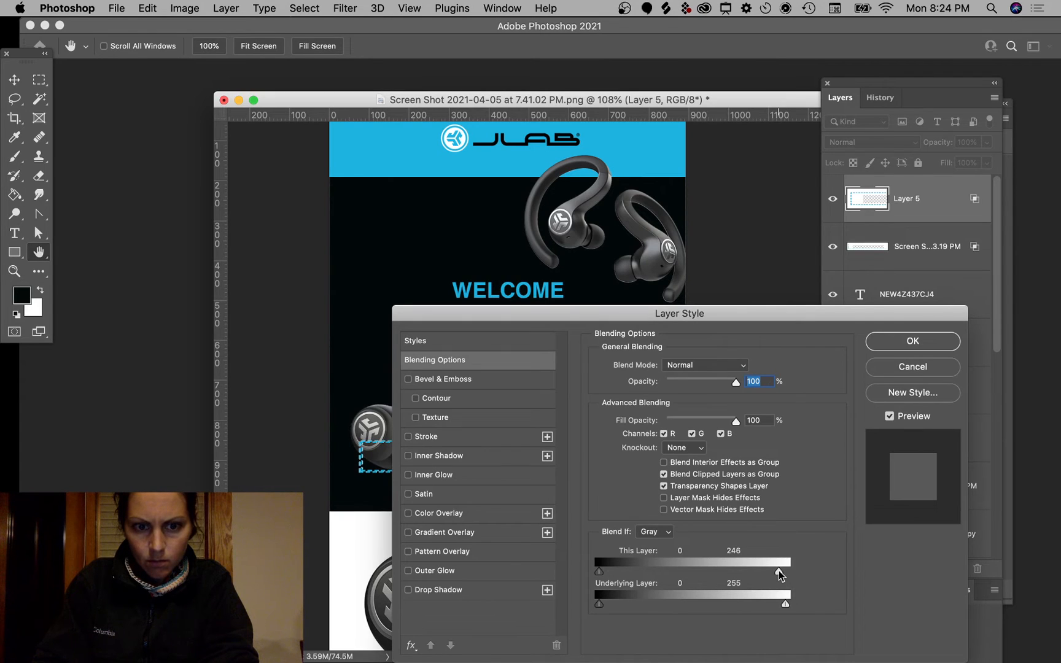
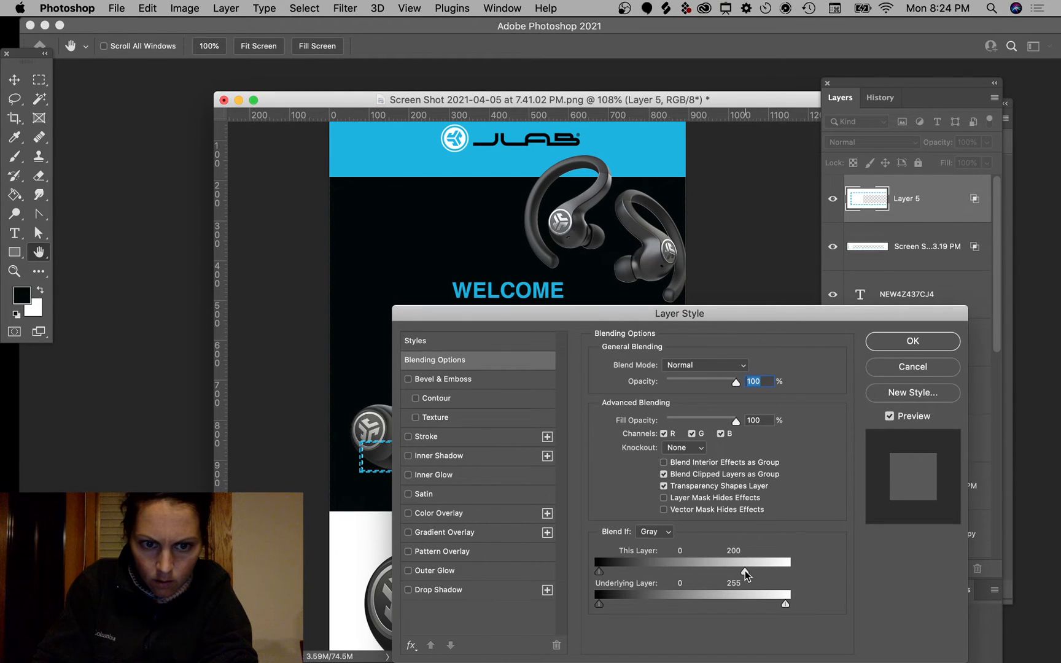
Step: Keep the Blend If setting on the dashed outline and hide the 'Screen S...3.19 PM' strip layer
left_click(934, 342)
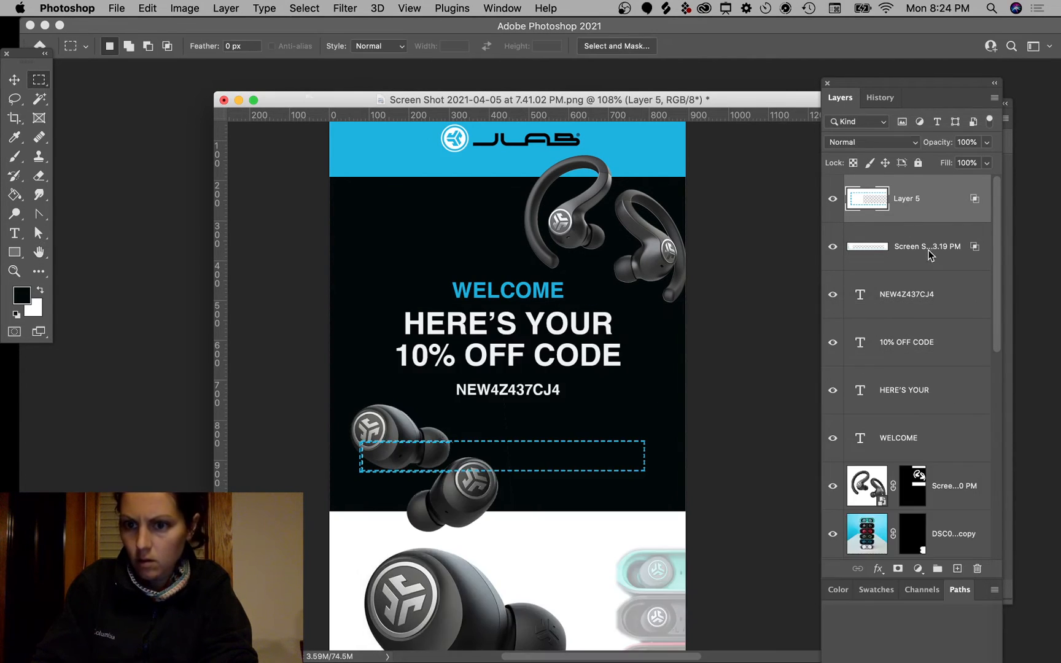
left_click(929, 256)
left_click(832, 247)
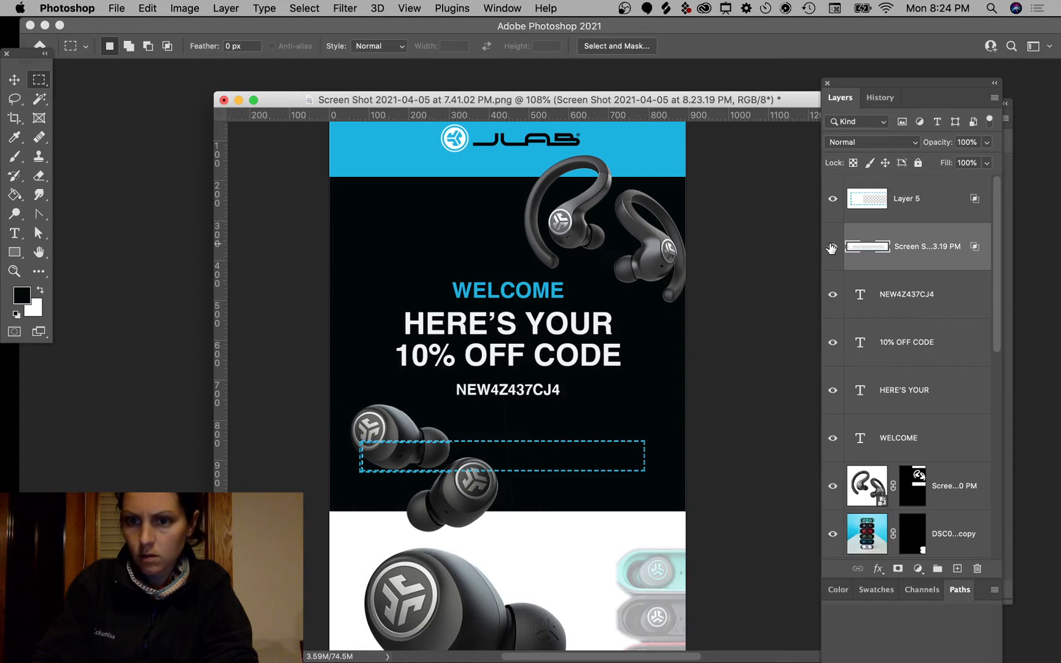
Step: Try moving the lower earbud image, undo it, check its mask, then select Layer 5
left_click(14, 79)
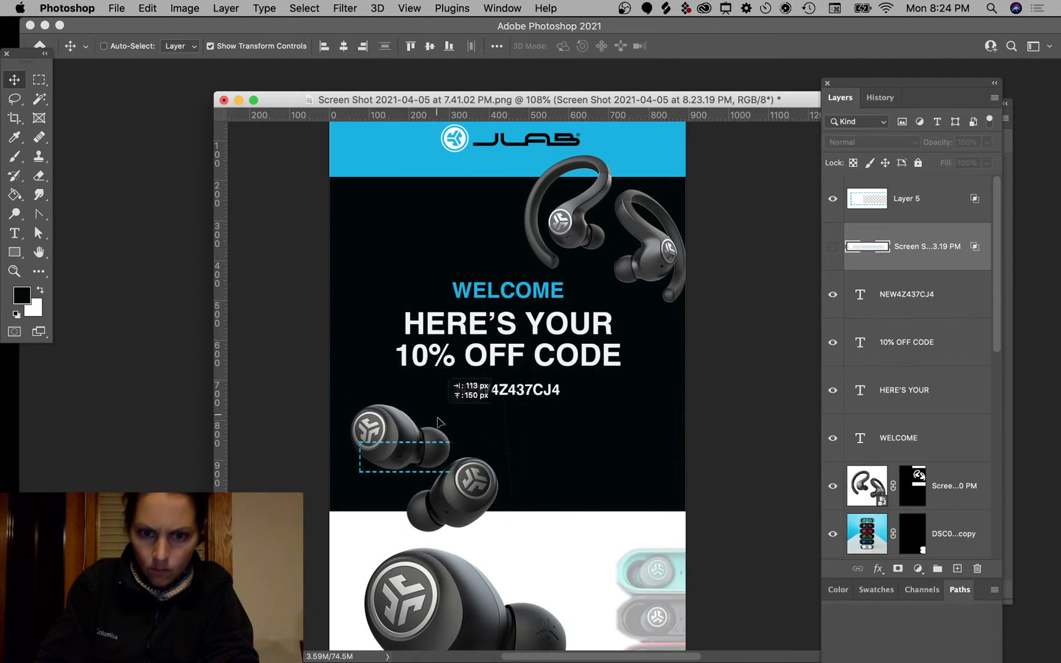
left_click(441, 504, "super")
left_click_drag(441, 503, 471, 548)
key("super+z")
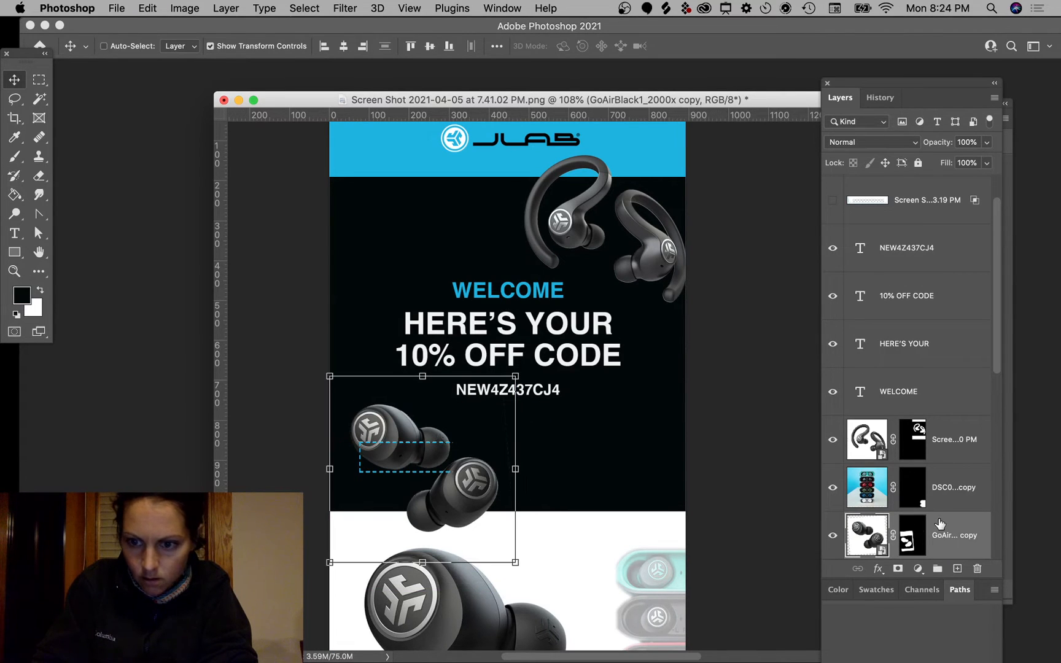
left_click(908, 534)
key("b")
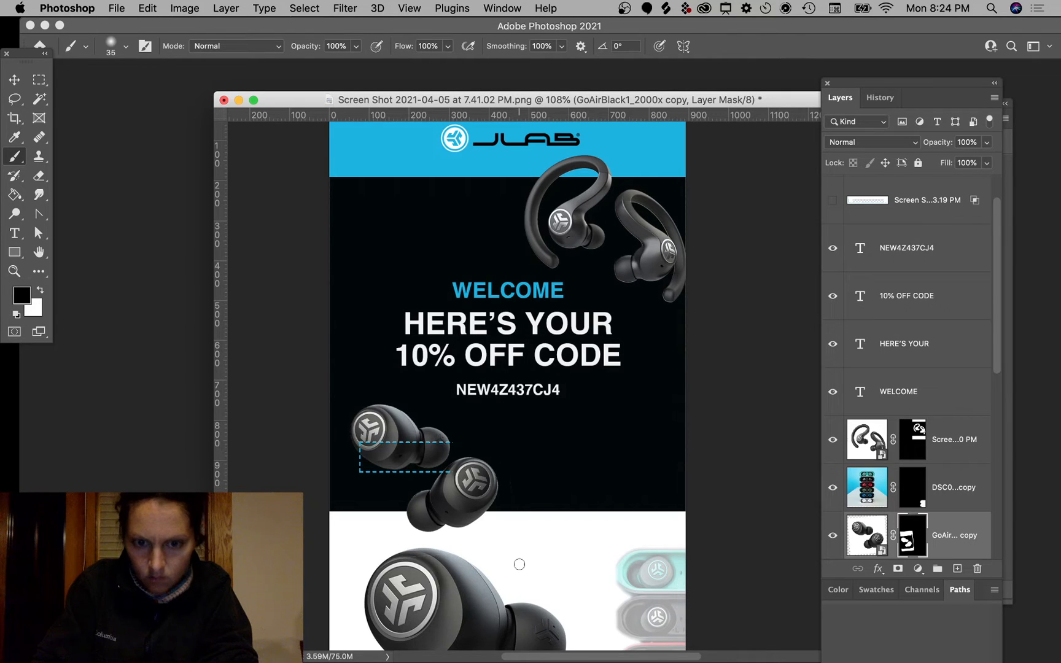
key("v")
left_click(745, 367, "super")
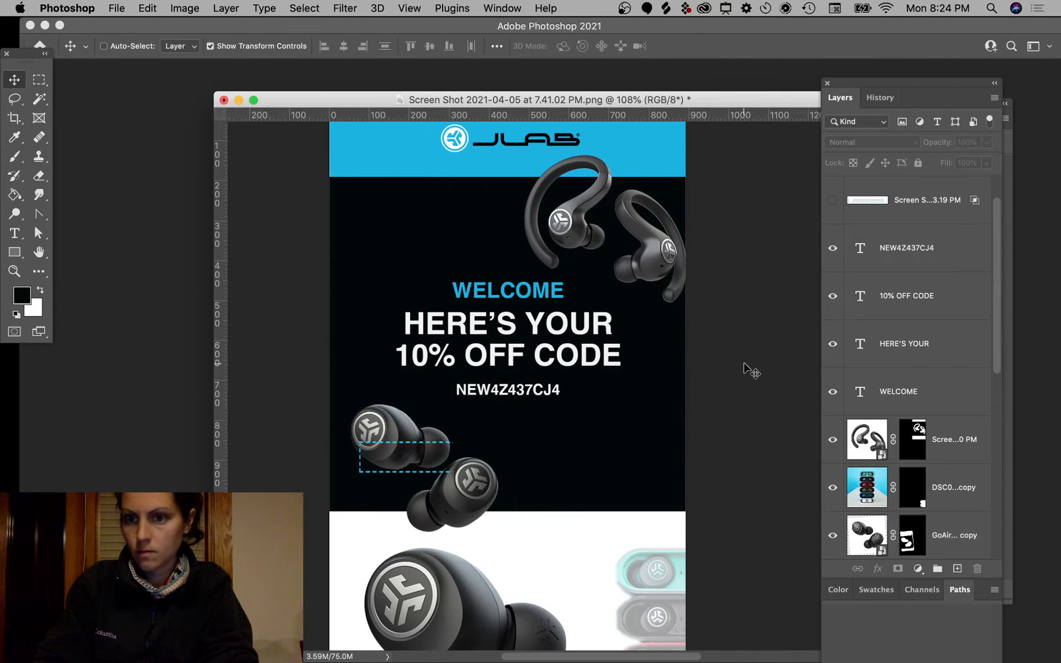
scroll(907, 309, "up", 1)
left_click(912, 215)
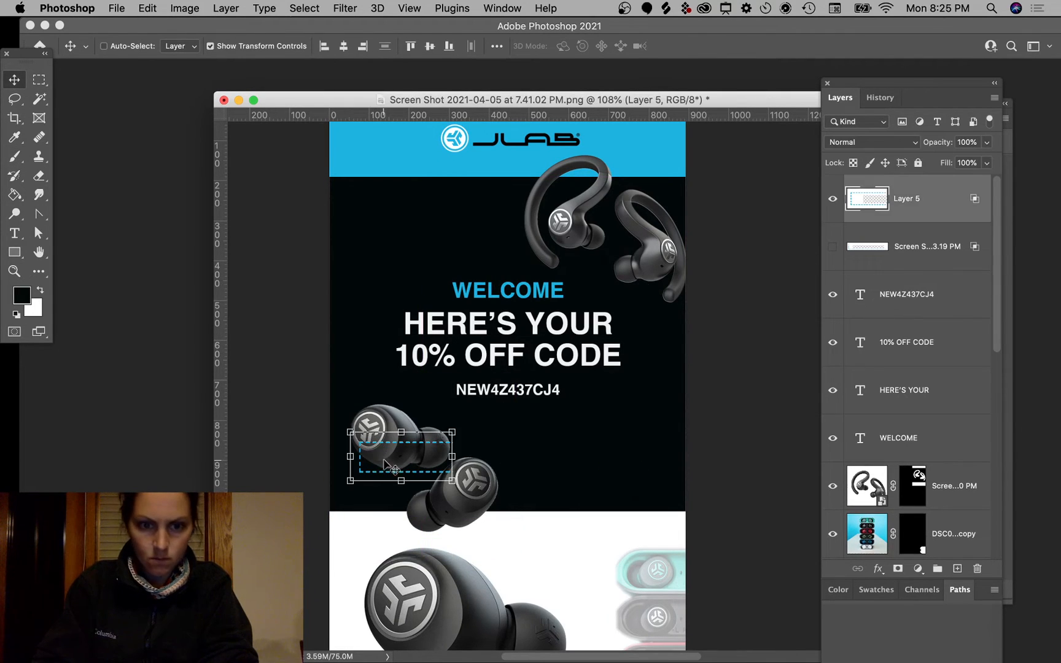
Step: Place a flipped copy of the dashed outline to close the box around the discount code
left_click_drag(399, 463, 557, 351)
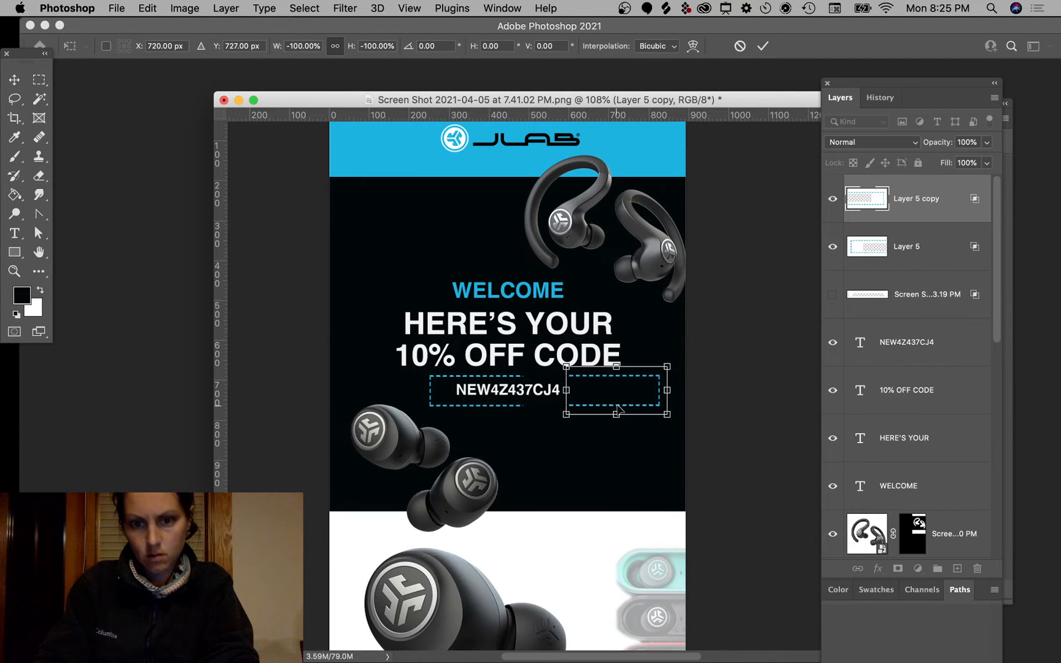
left_click_drag(645, 393, 542, 384)
key("super+plus")
key("super+plus")
key("super+plus")
scroll(577, 396, "up", 2)
scroll(577, 397, "left", 3)
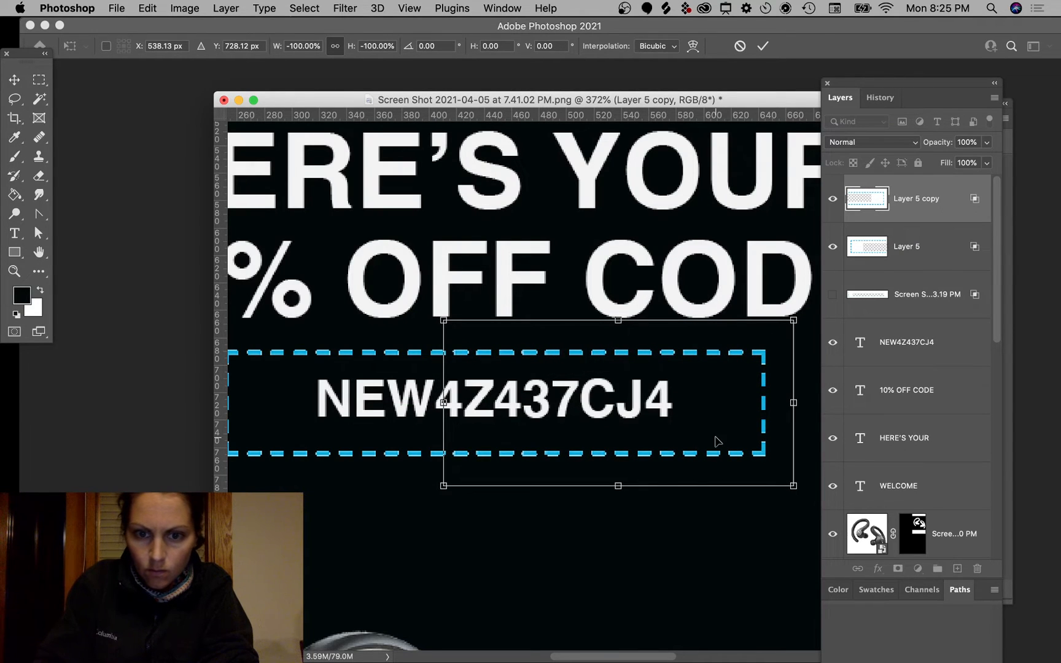
key("Right")
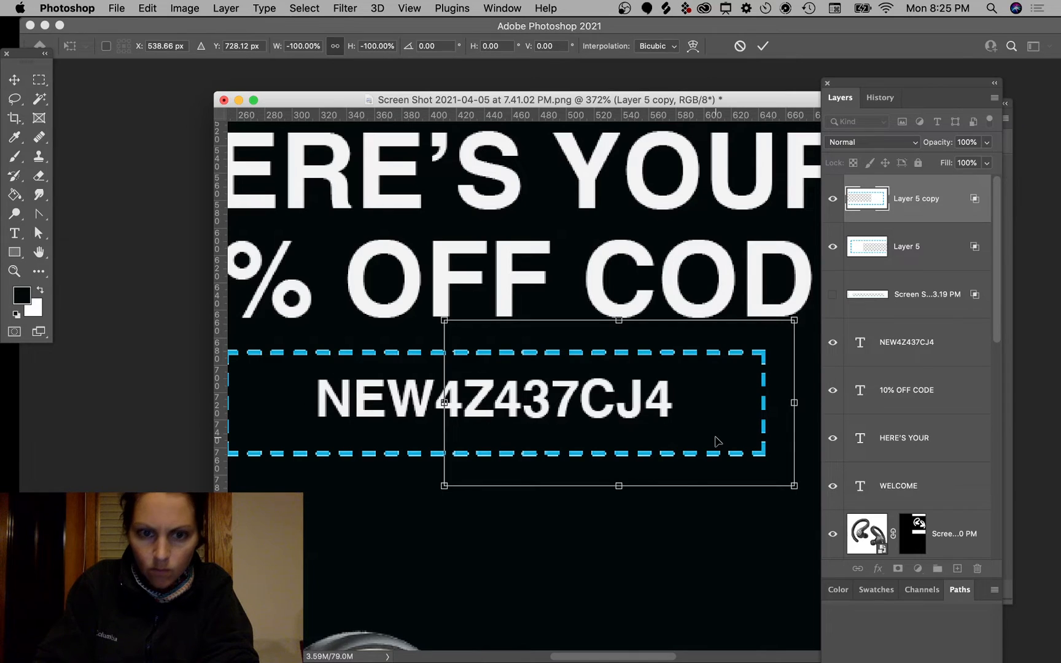
key("Return")
Step: Check the join between the two dashed halves with a rectangular selection
left_click(38, 79)
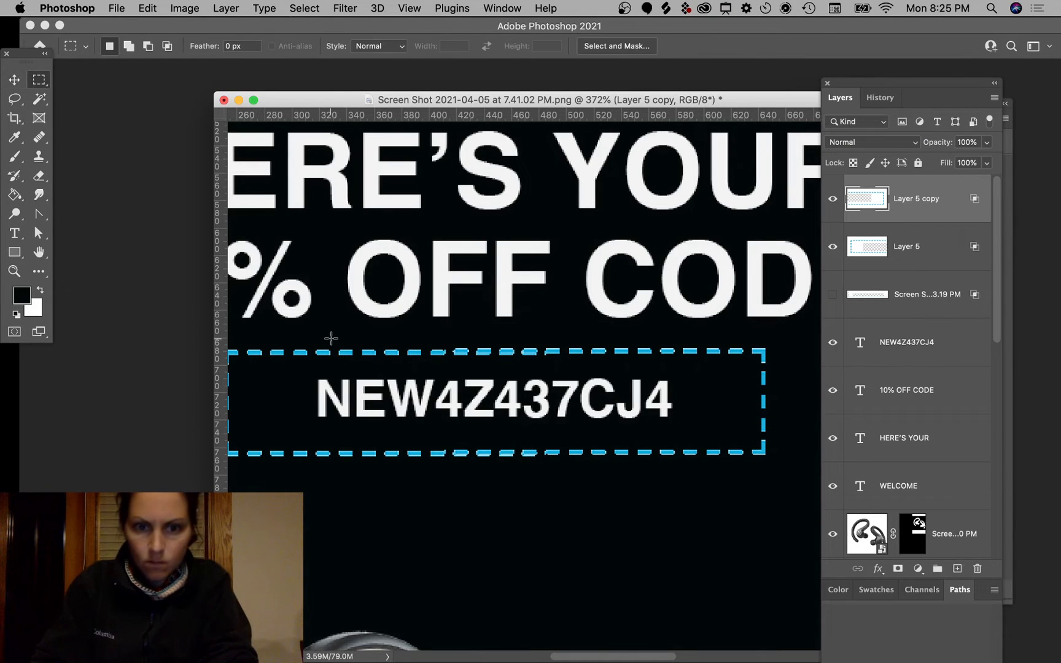
left_click_drag(335, 298, 471, 512)
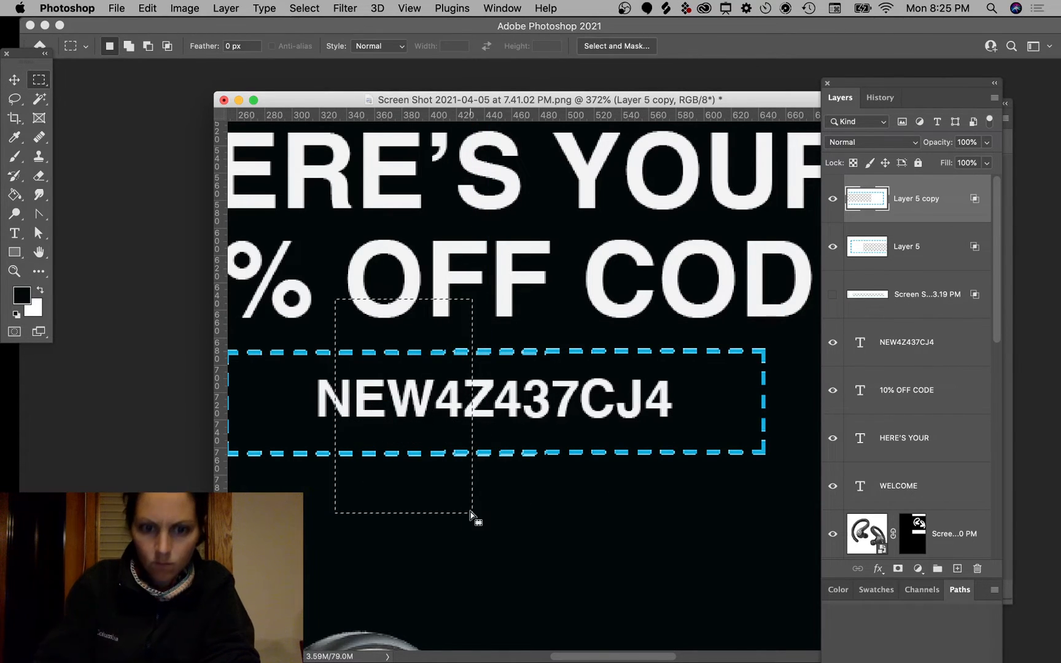
left_click(14, 85)
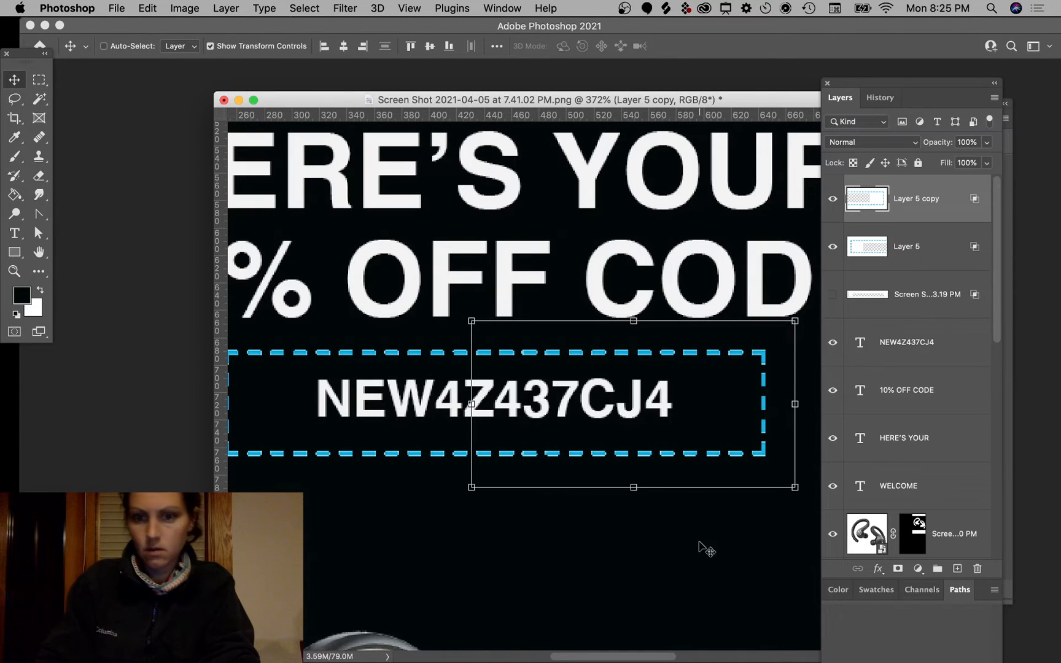
left_click(686, 443)
left_click(704, 529)
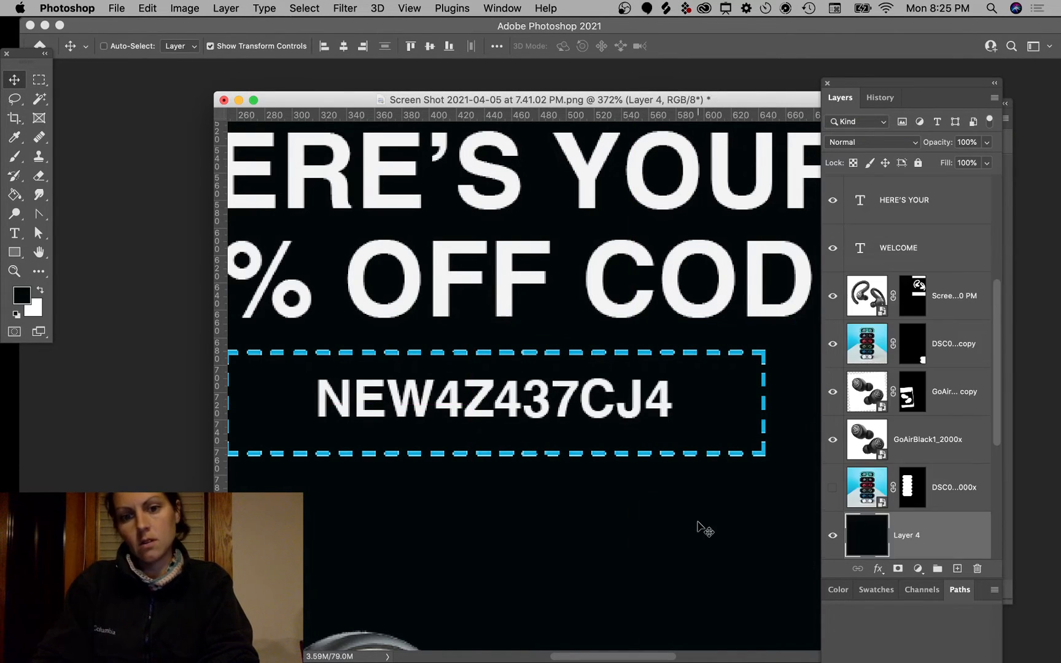
scroll(703, 529, "down", 10)
Step: Nudge the WELCOME, HERE'S YOUR and 10% OFF CODE lines up together
left_click(729, 432)
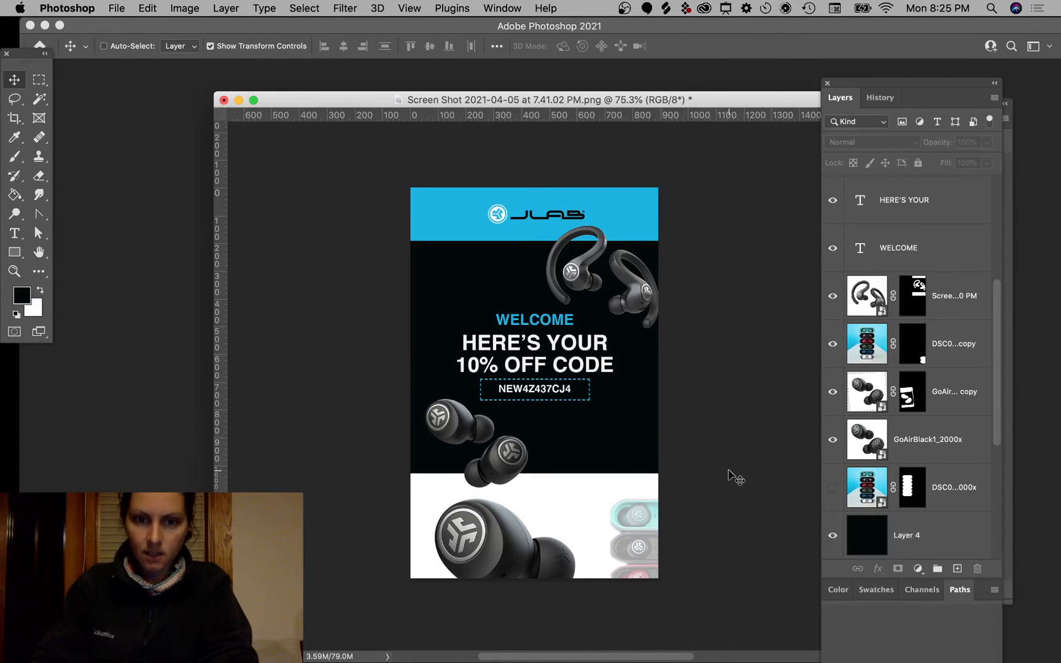
scroll(746, 454, "up", 5)
scroll(746, 454, "down", 3)
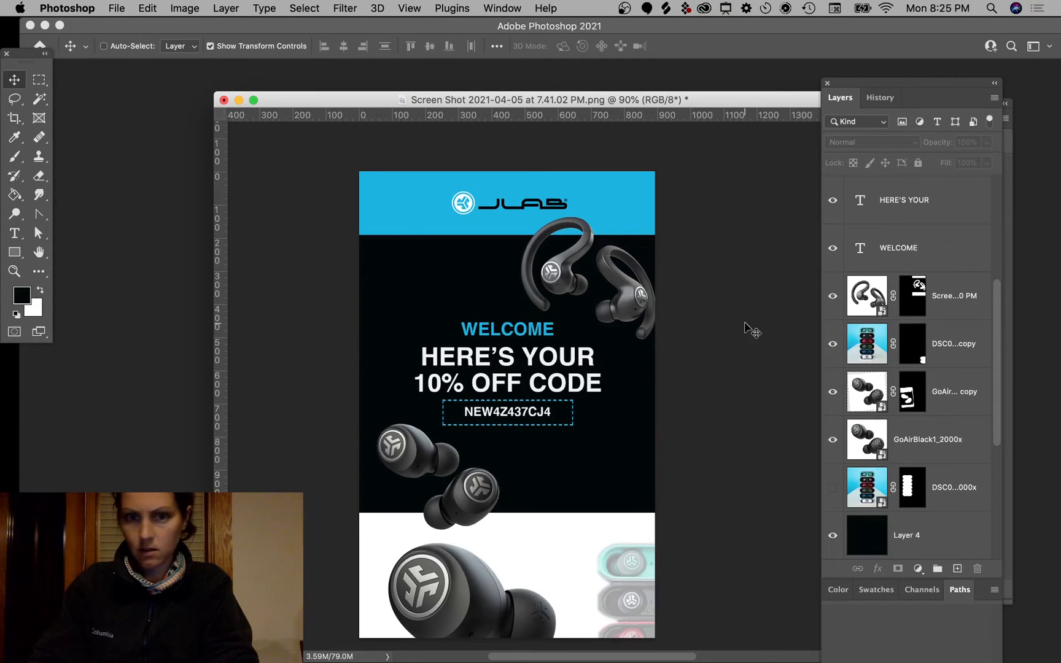
left_click(941, 250)
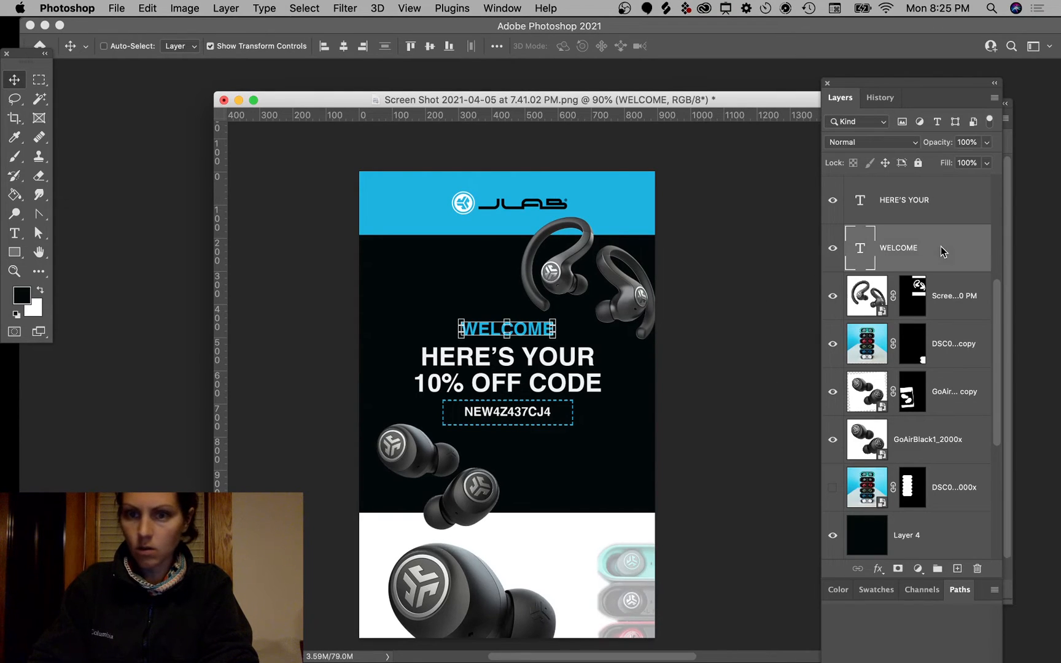
scroll(939, 227, "up", 5)
left_click(949, 330, "shift")
left_click(961, 294, "shift")
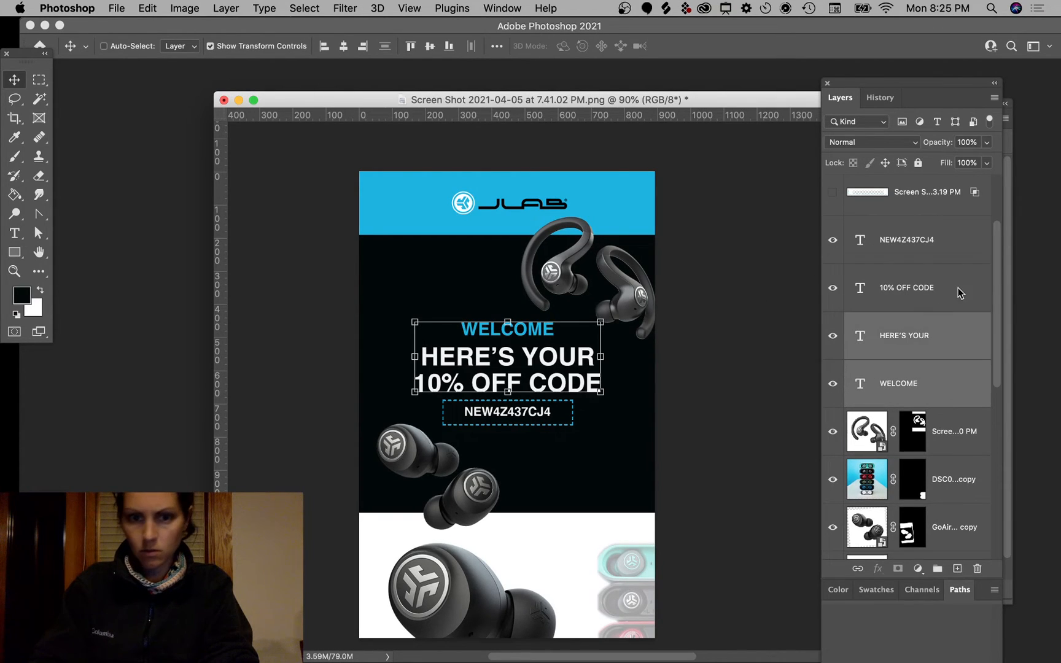
key("Up")
key("Up")
key("Up")
key("Up")
key("Up")
key("Up")
left_click(764, 424)
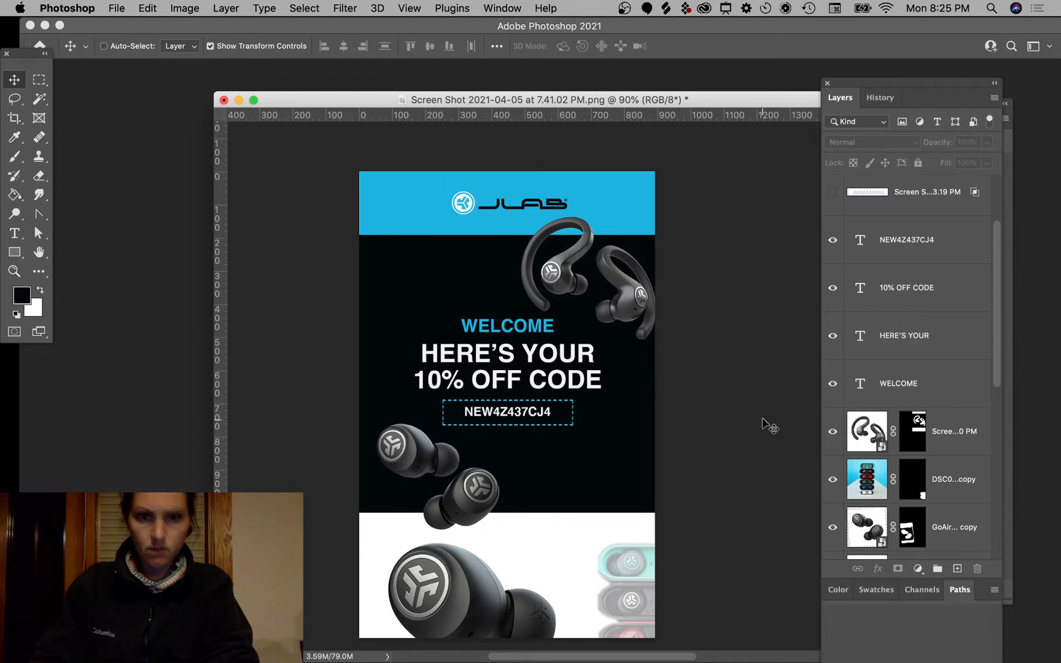
Step: Duplicate 10% OFF CODE below the code box and shrink it to about a quarter size
left_click(544, 356, "super")
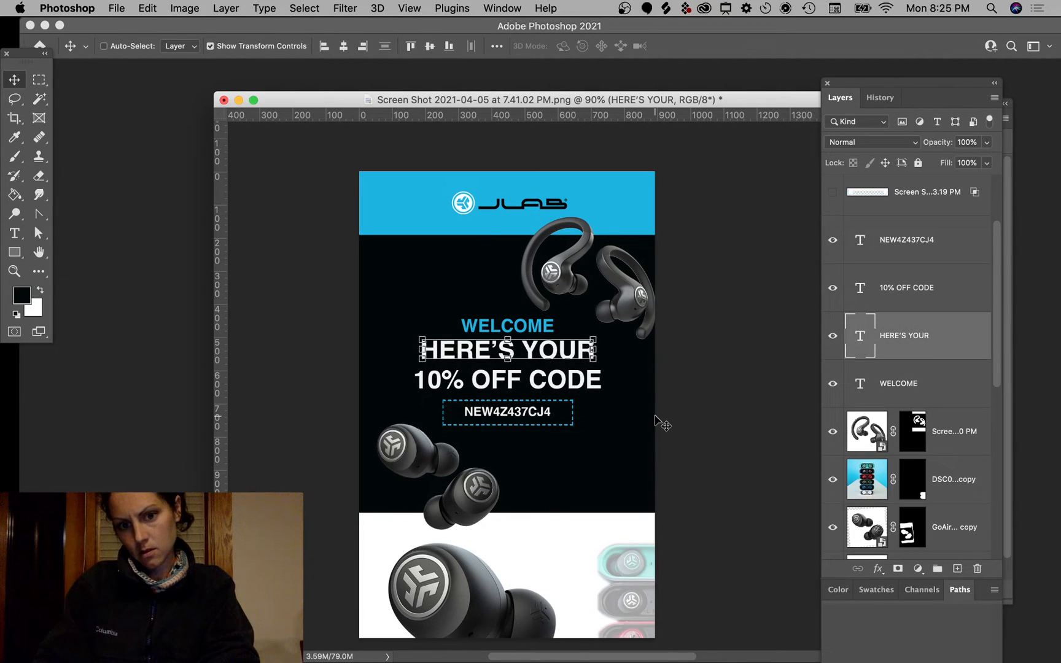
left_click(710, 382)
left_click(581, 367, "super")
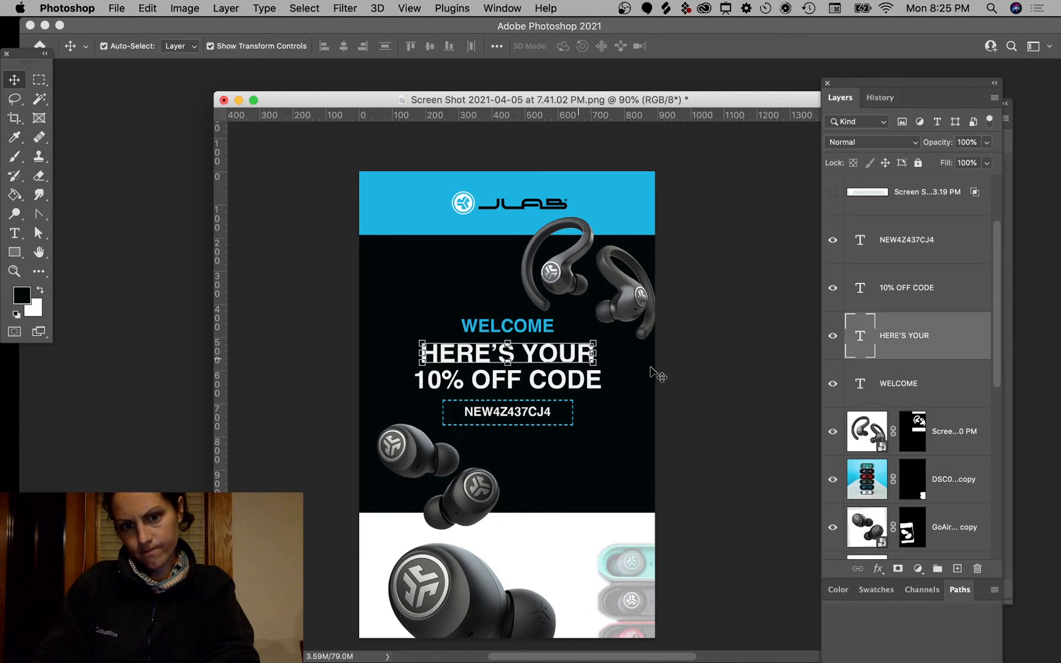
left_click(716, 374)
scroll(532, 451, "up", 5)
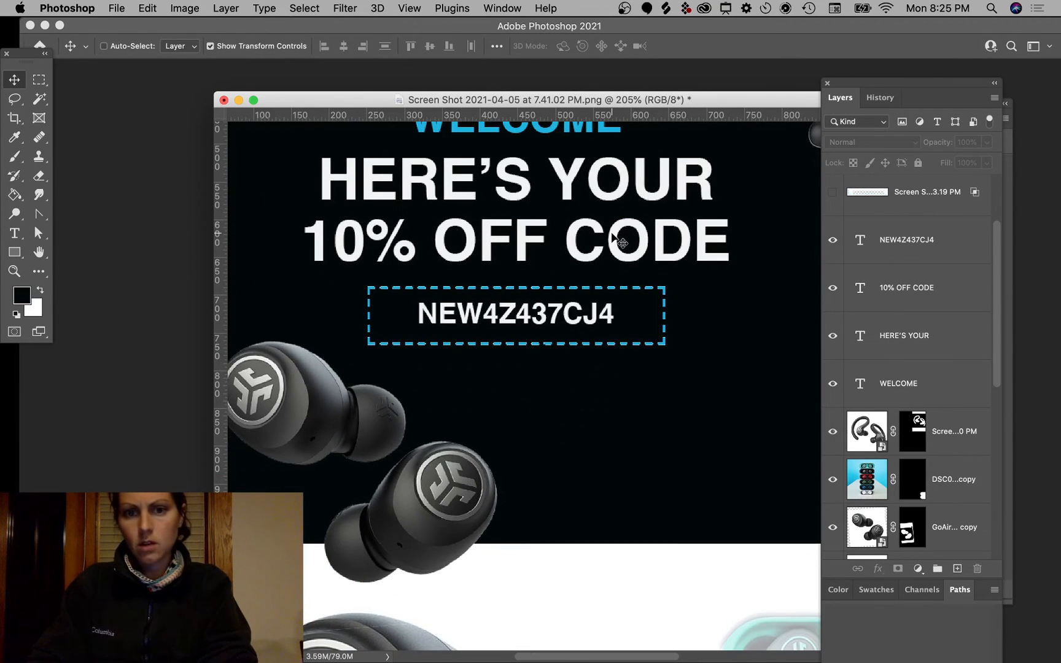
left_click_drag(612, 235, 612, 389)
left_click_drag(728, 416, 571, 413)
Step: Retype the small copied line as CLICK TO COPY CODE and move it closer to the box
key("Return")
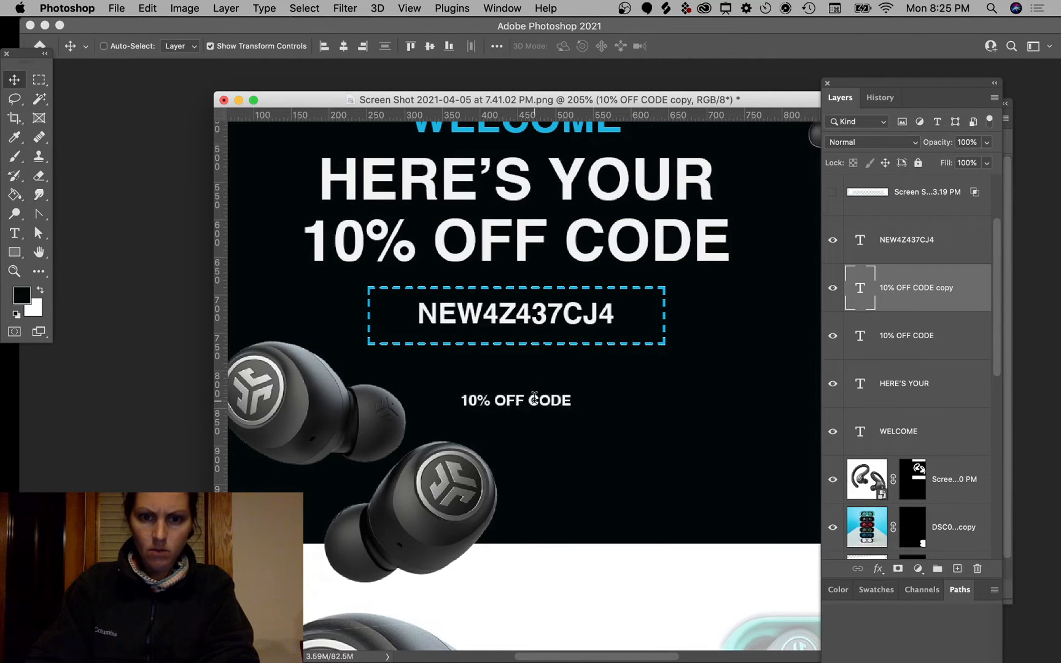
double_click(534, 399)
type("CLICK")
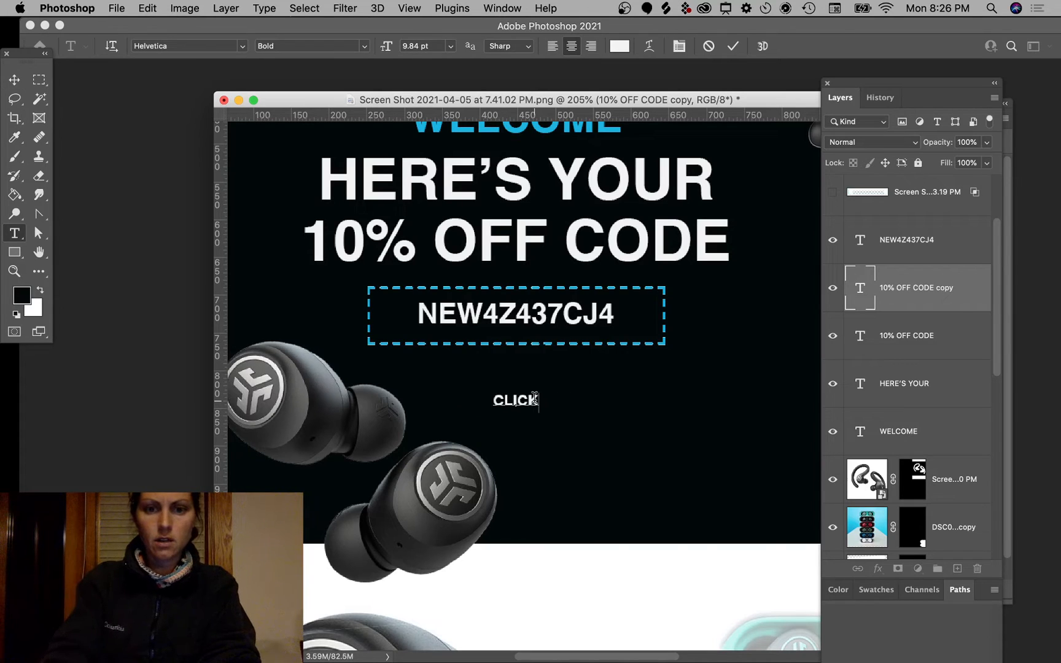
type(" TO COPY")
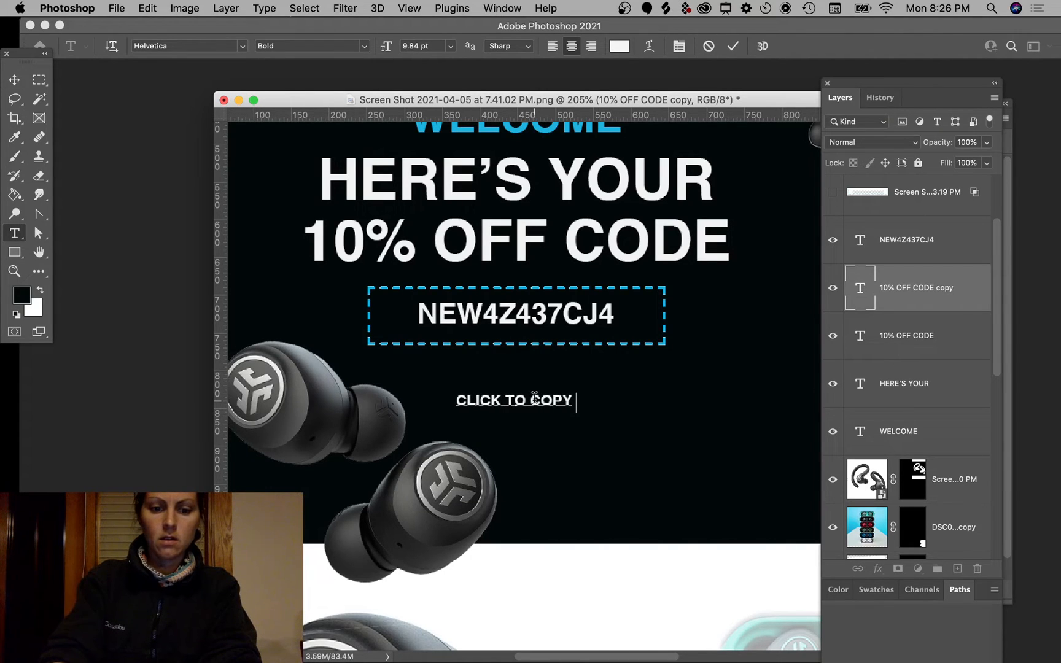
type(" CODE")
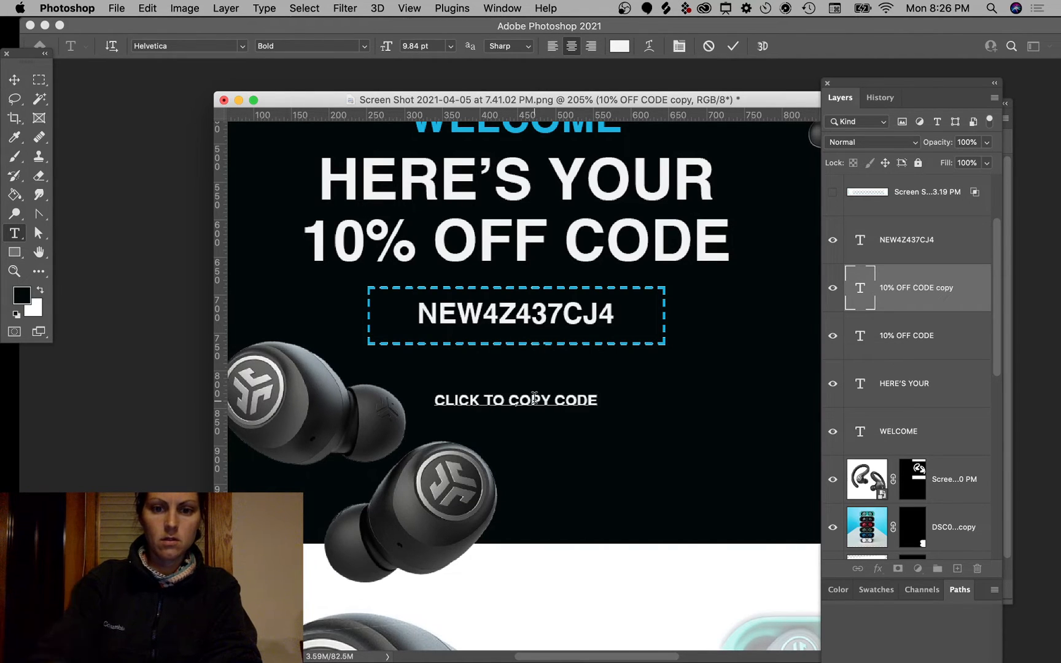
left_click(13, 81)
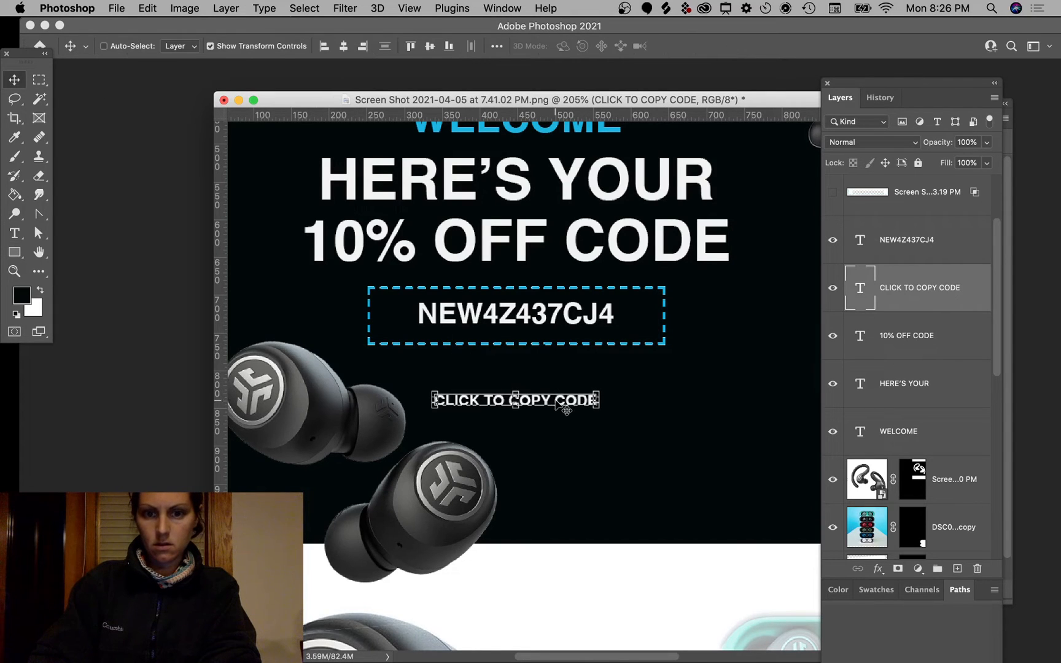
left_click_drag(564, 408, 564, 380)
Step: Wrap the caption in parentheses and give all its text a new colour
double_click(550, 373)
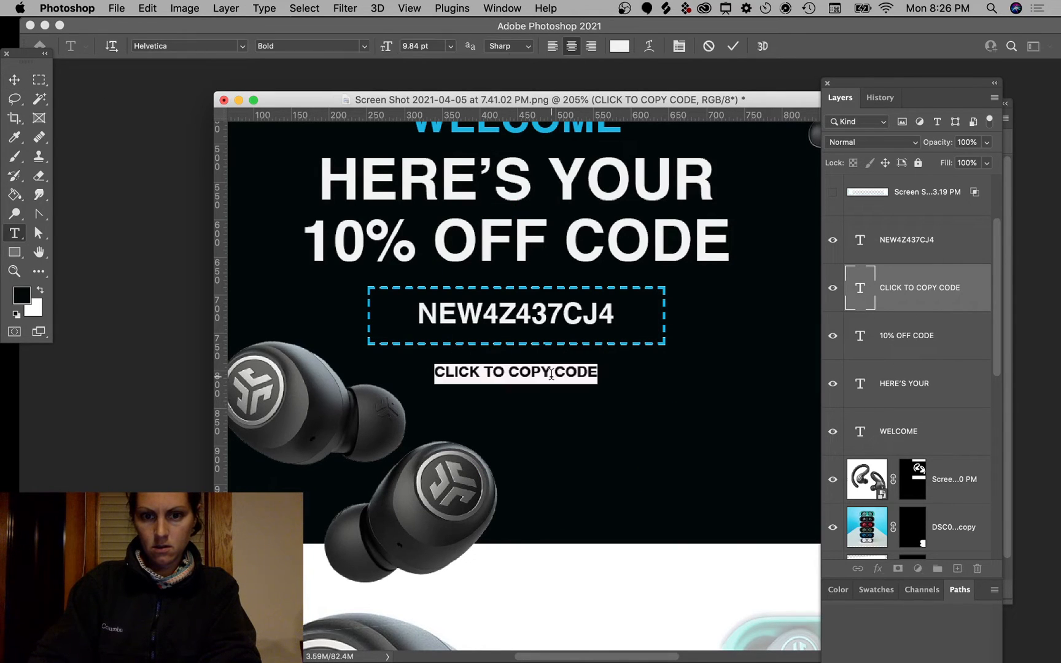
left_click(578, 370)
type(")")
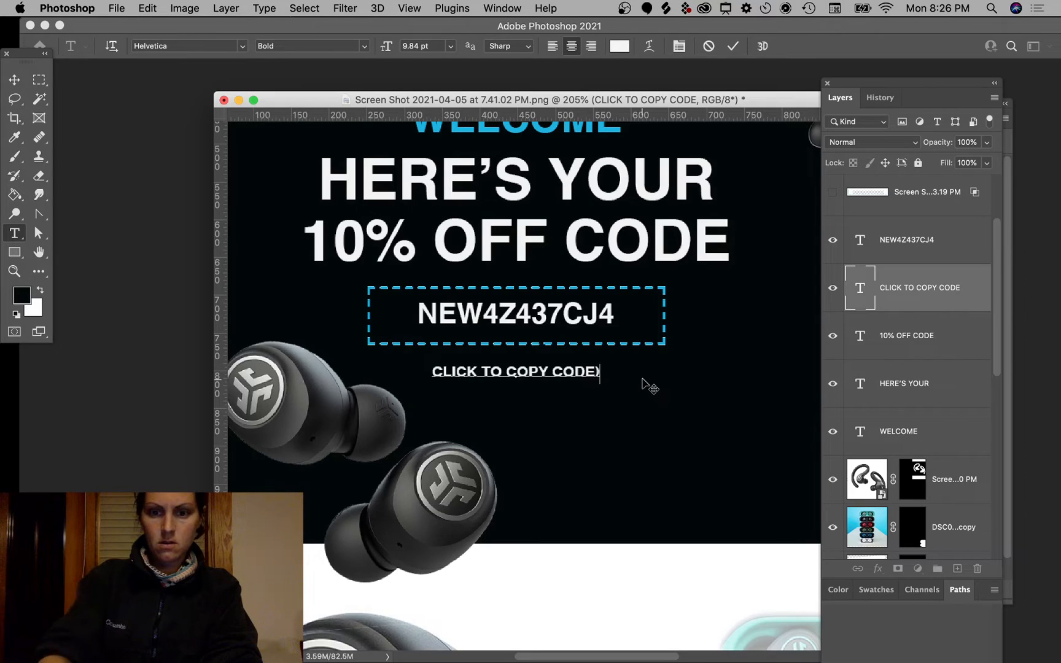
type("(")
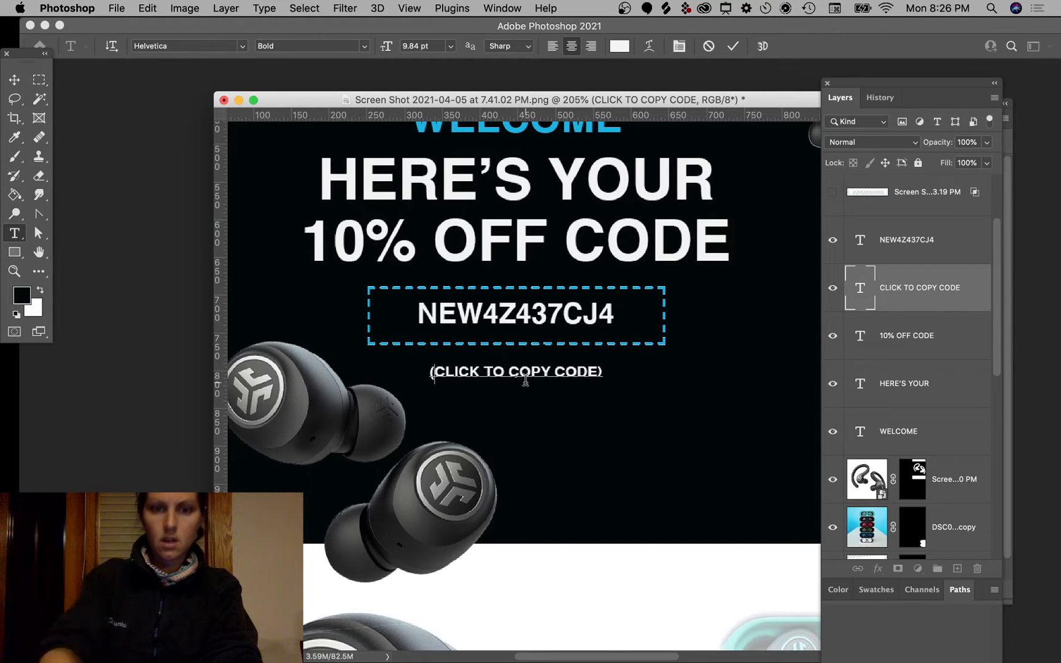
key("super+a")
left_click(619, 46)
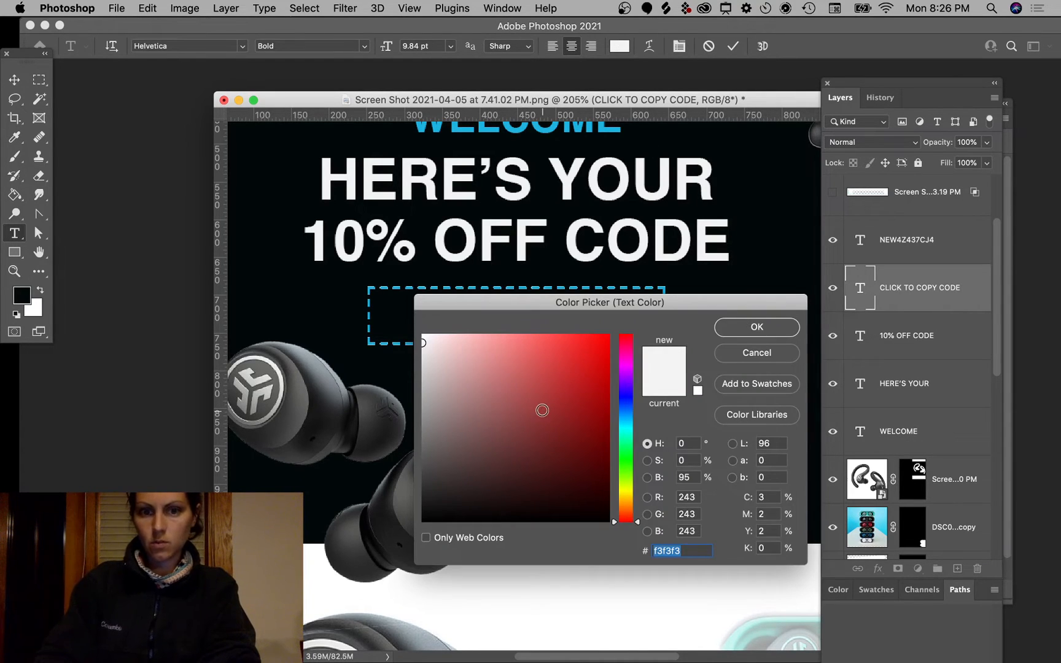
left_click(421, 345)
left_click(756, 326)
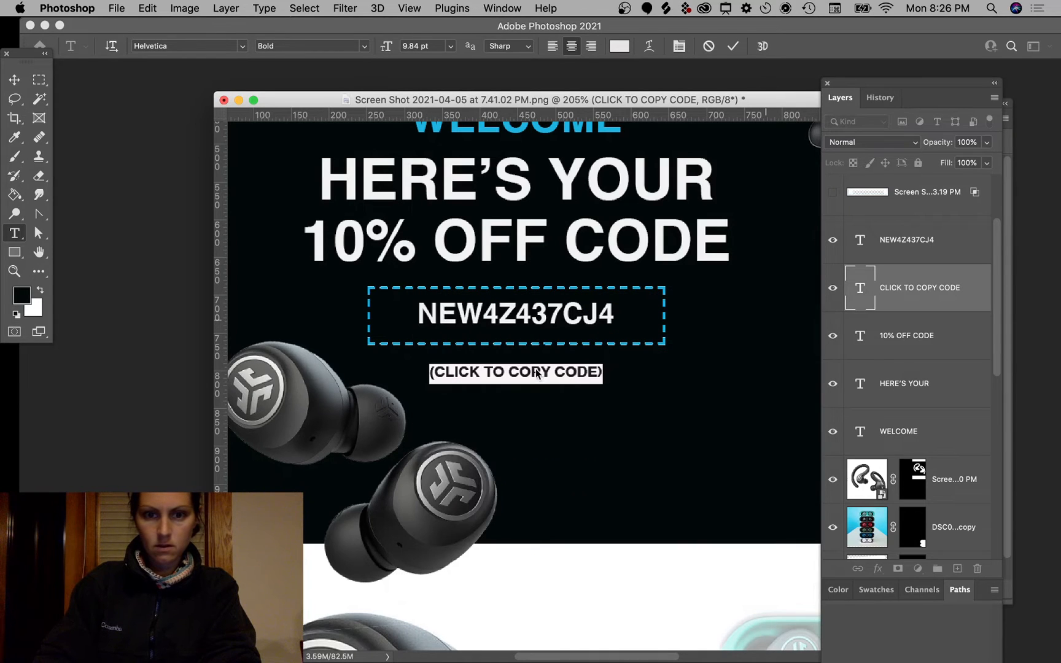
left_click(550, 373)
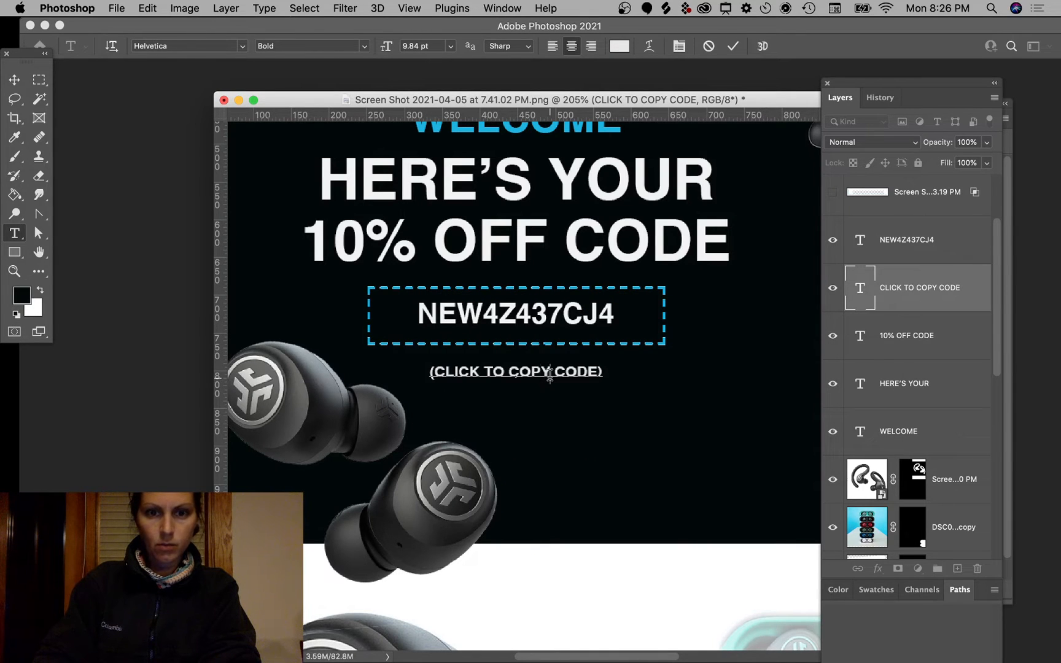
left_click(15, 79)
left_click(717, 369, "super")
scroll(720, 397, "down", 10)
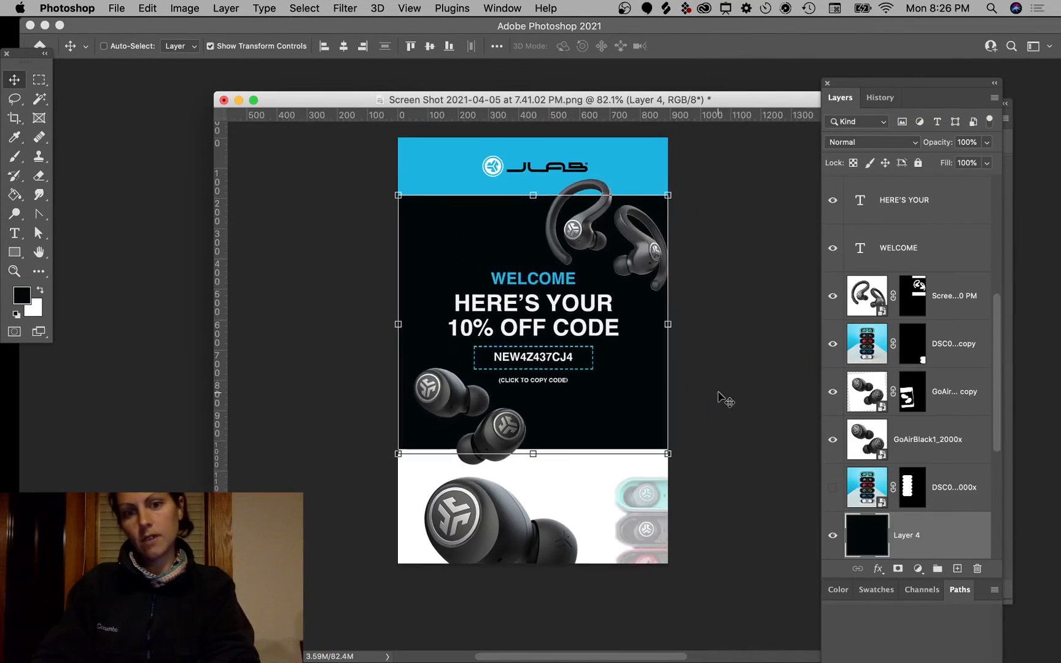
Step: Nudge the NEW4Z437CJ4 code, its screenshot and the dashed box layers up together
scroll(720, 392, "up", 4)
left_click(764, 294, "super")
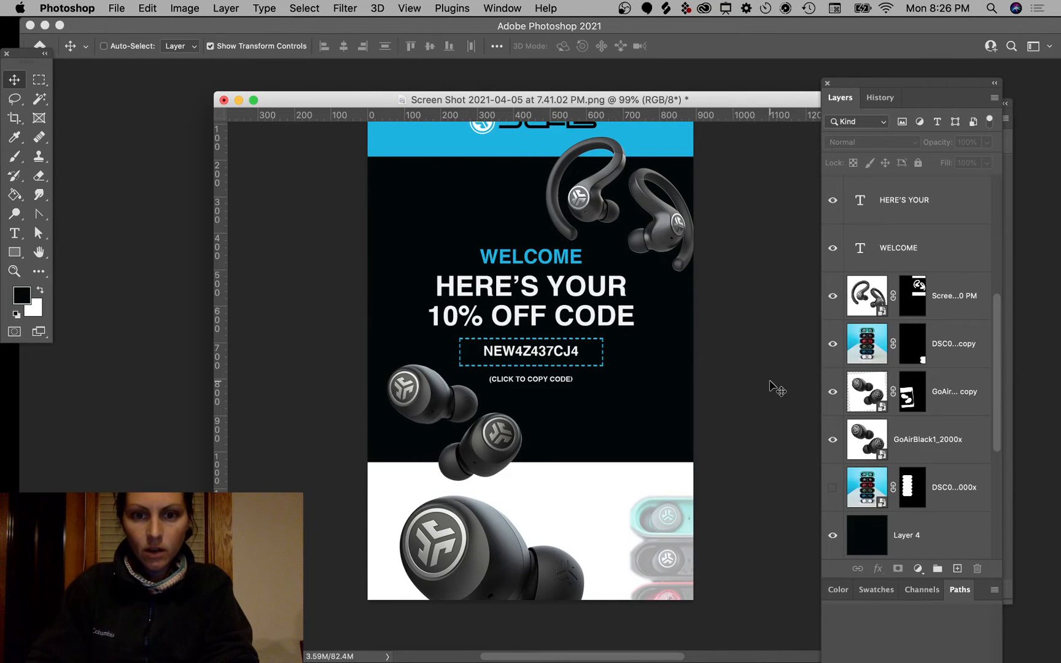
scroll(772, 387, "up", 1)
scroll(716, 363, "up", 2)
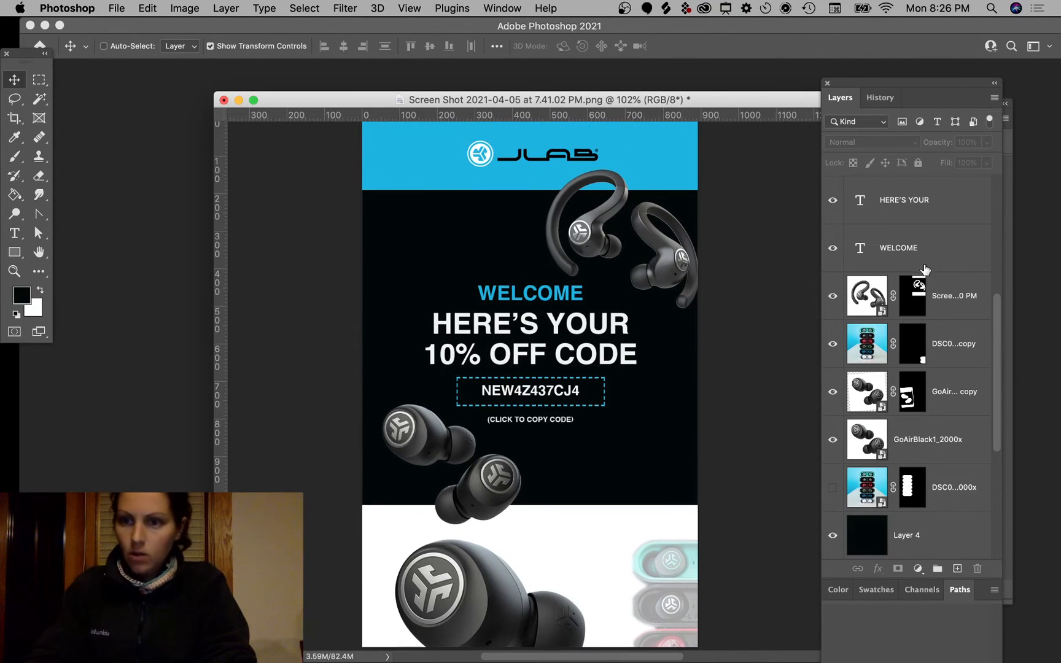
scroll(925, 269, "up", 6)
left_click(931, 296)
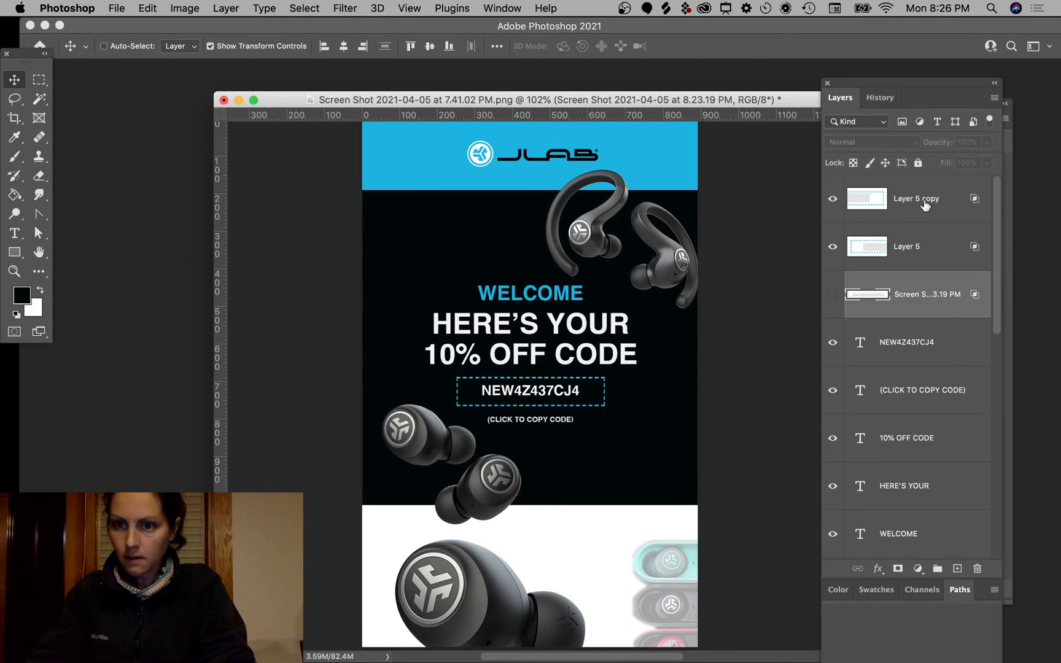
left_click(925, 205, "shift")
left_click(931, 347, "super")
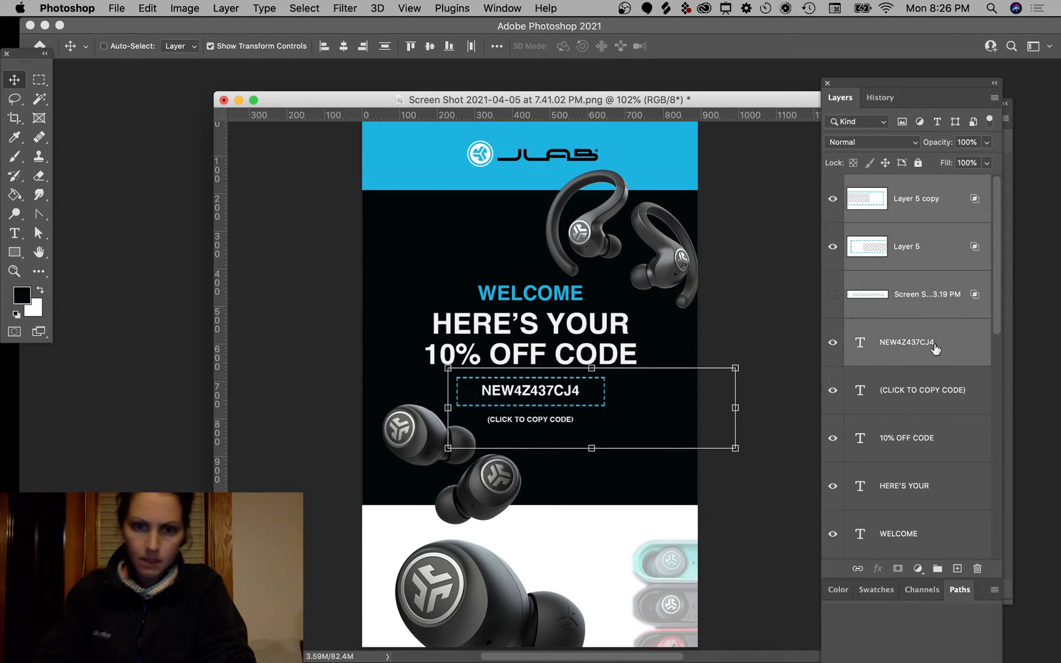
key("Up")
key("Up")
key("Up")
key("Up")
key("Up")
key("Up")
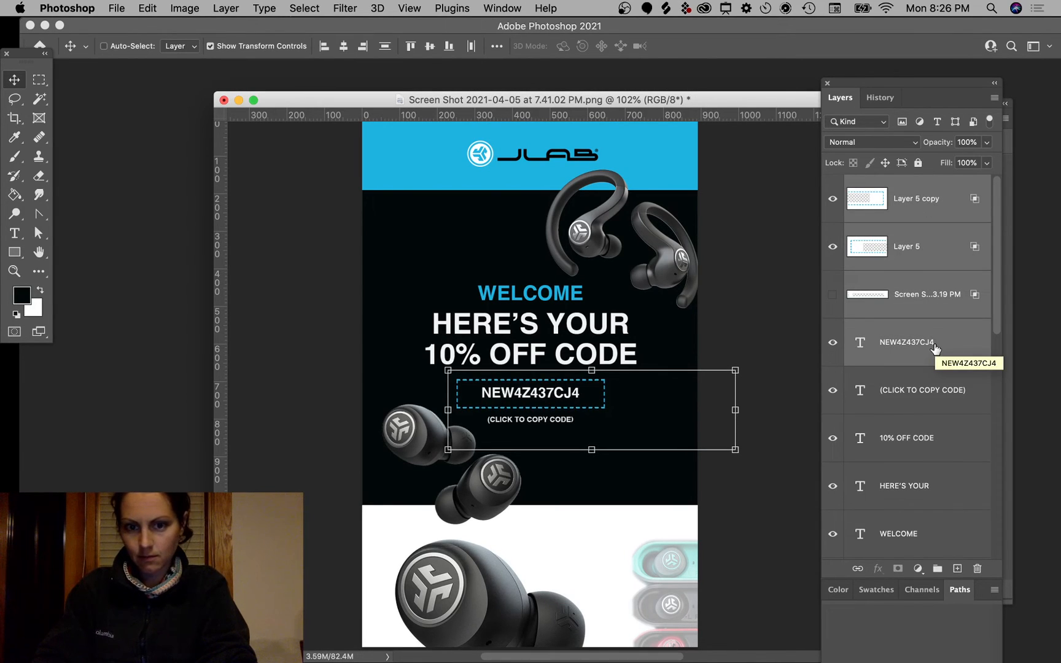
left_click(802, 284, "super")
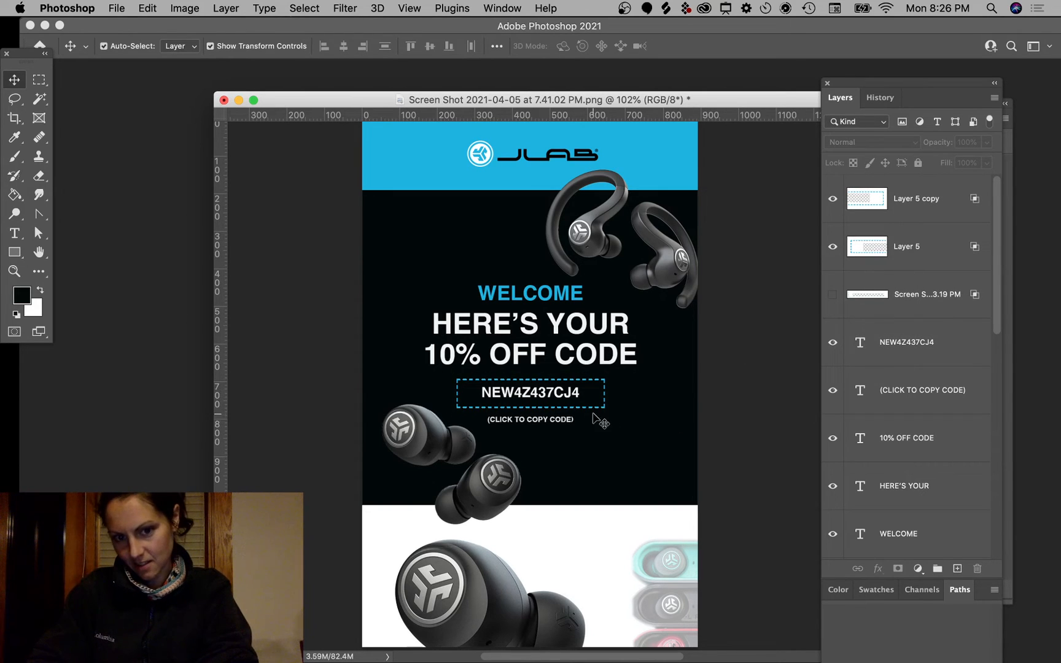
Step: Nudge the (CLICK TO COPY CODE) caption down one pixel
left_click(567, 421, "super")
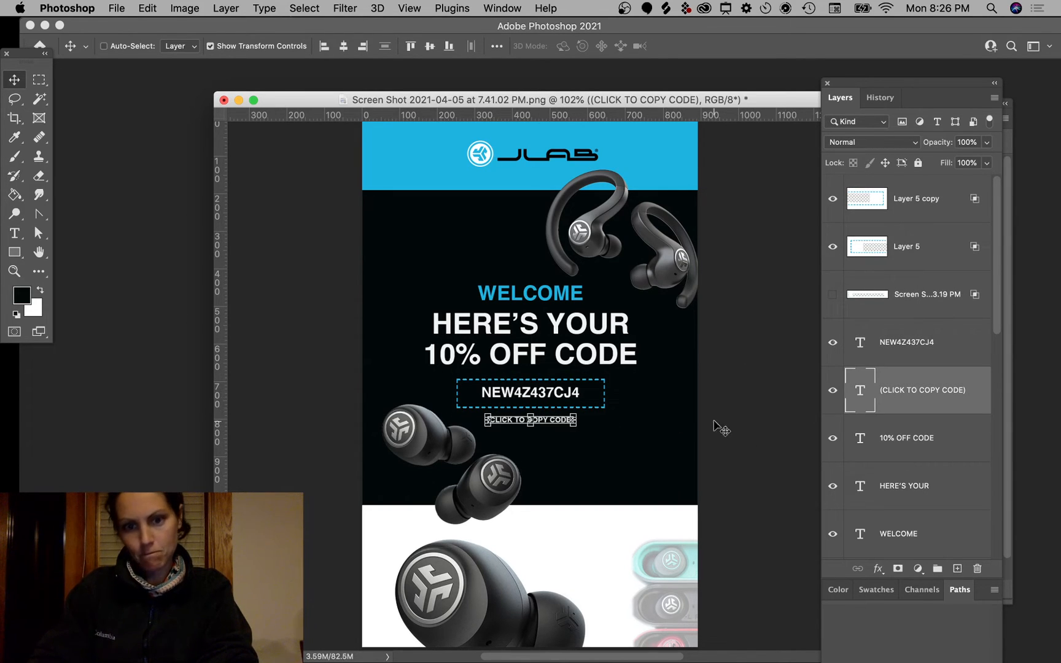
key("Down")
left_click(761, 416)
left_click(509, 479)
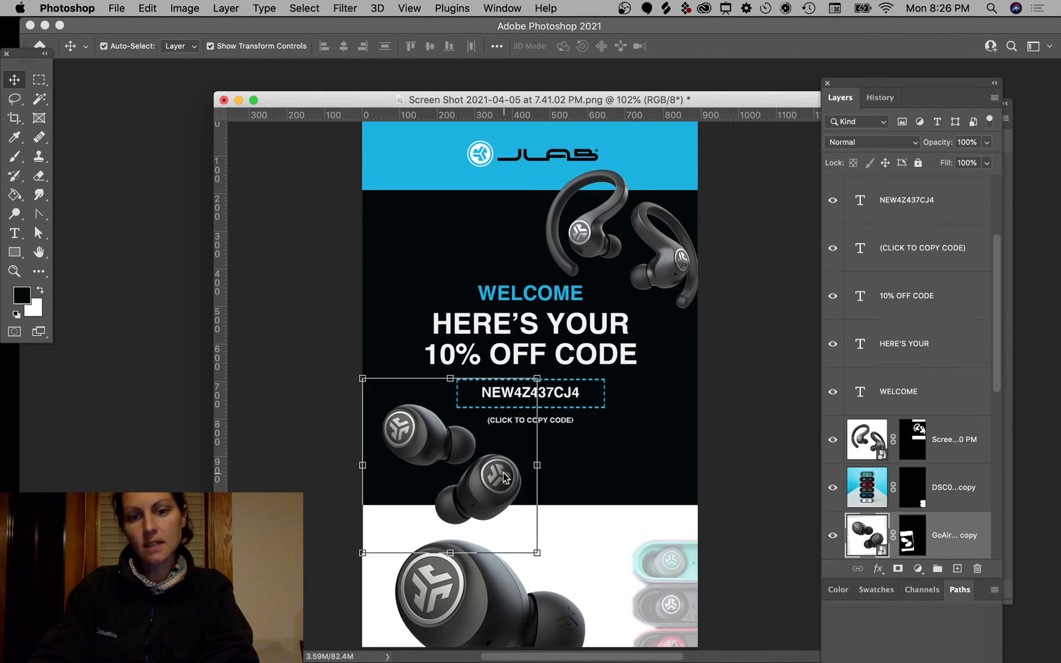
left_click(730, 352)
left_click(679, 301, "super")
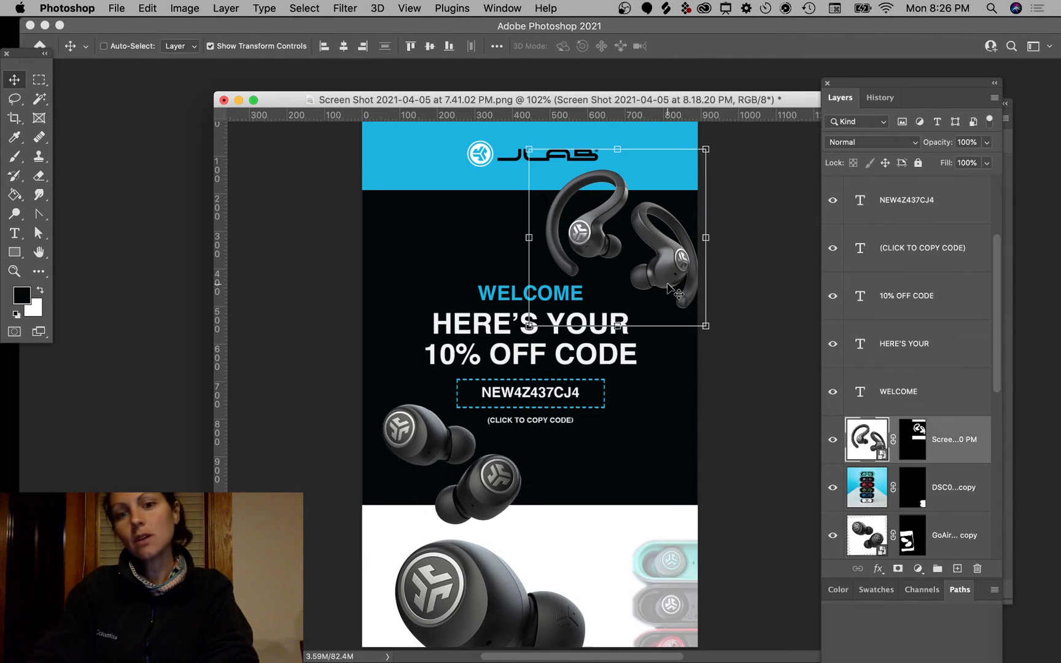
left_click(775, 302)
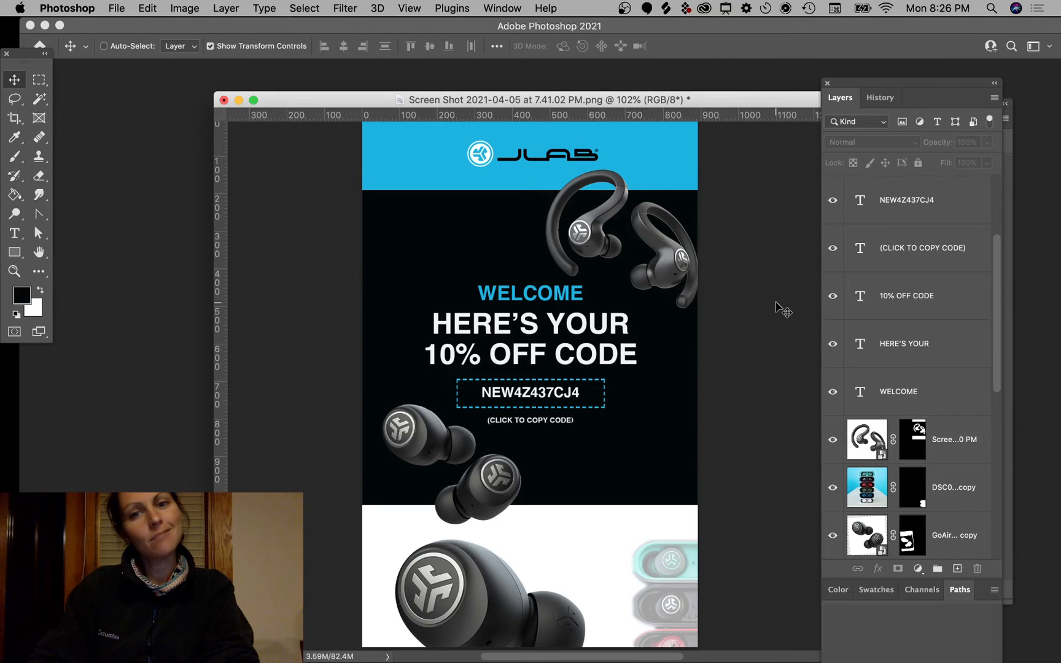
scroll(775, 306, "down", 5)
scroll(776, 307, "up", 10)
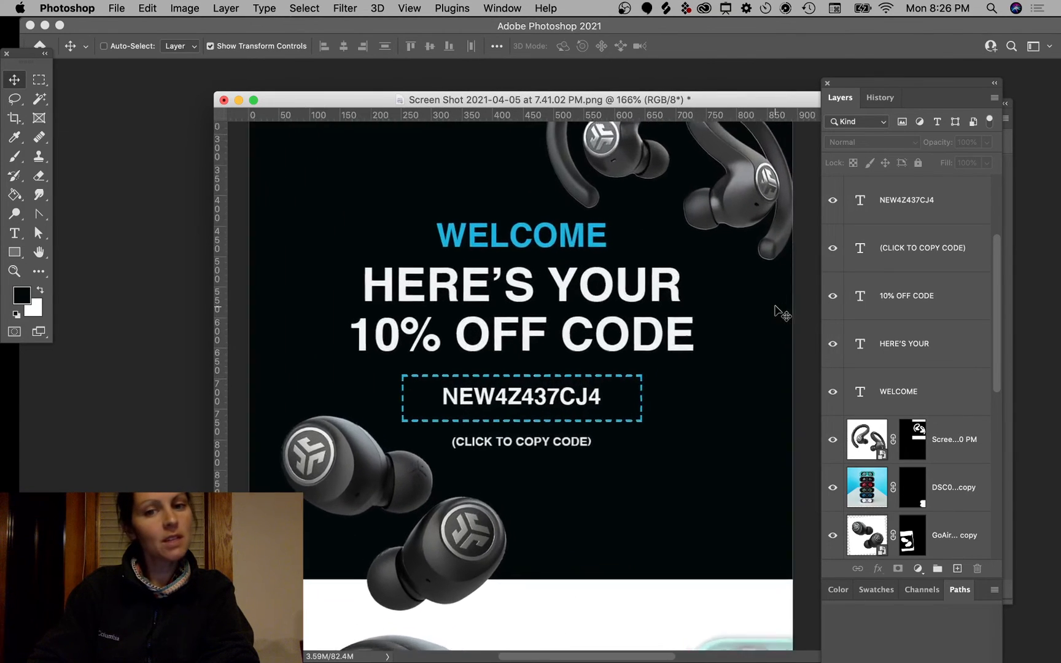
scroll(775, 306, "down", 2)
scroll(775, 307, "down", 2)
Step: Scale the WELCOME heading down to about 83% and nudge it lower
left_click(574, 295, "super")
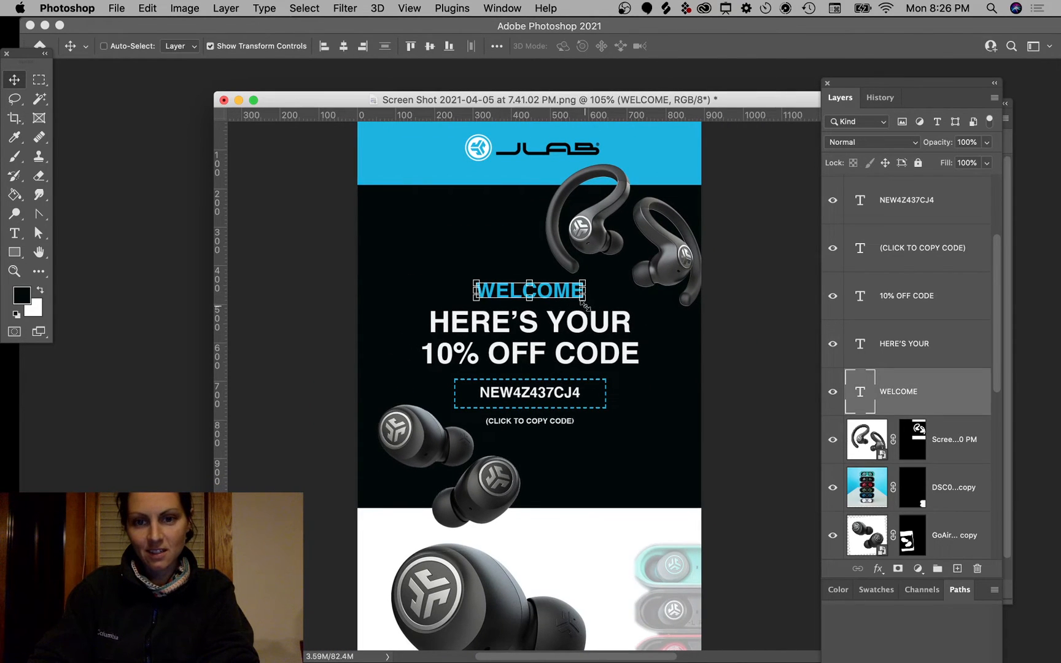
left_click(582, 303)
left_click_drag(582, 304, 576, 299)
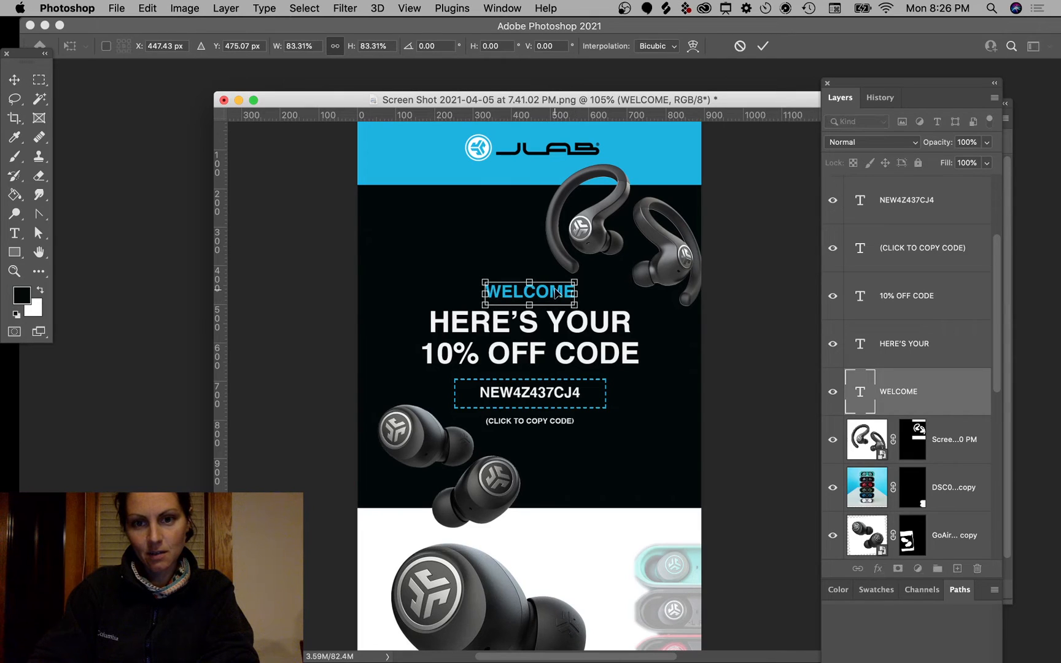
key("Return")
key("Down")
key("Down")
key("Down")
key("Down")
key("Down")
key("Down")
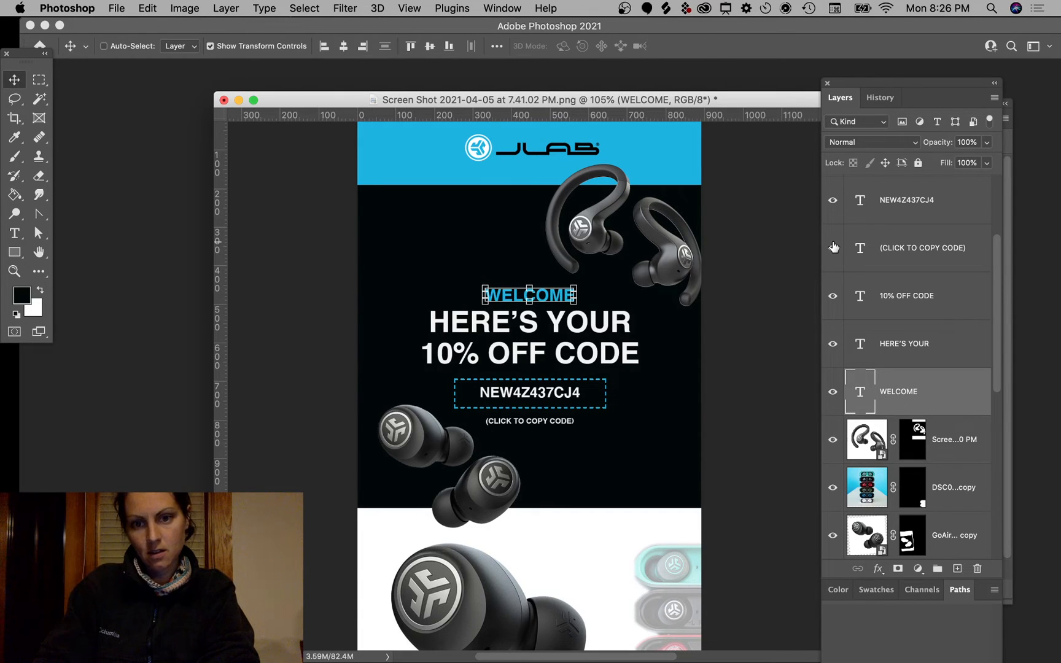
left_click(761, 362, "super")
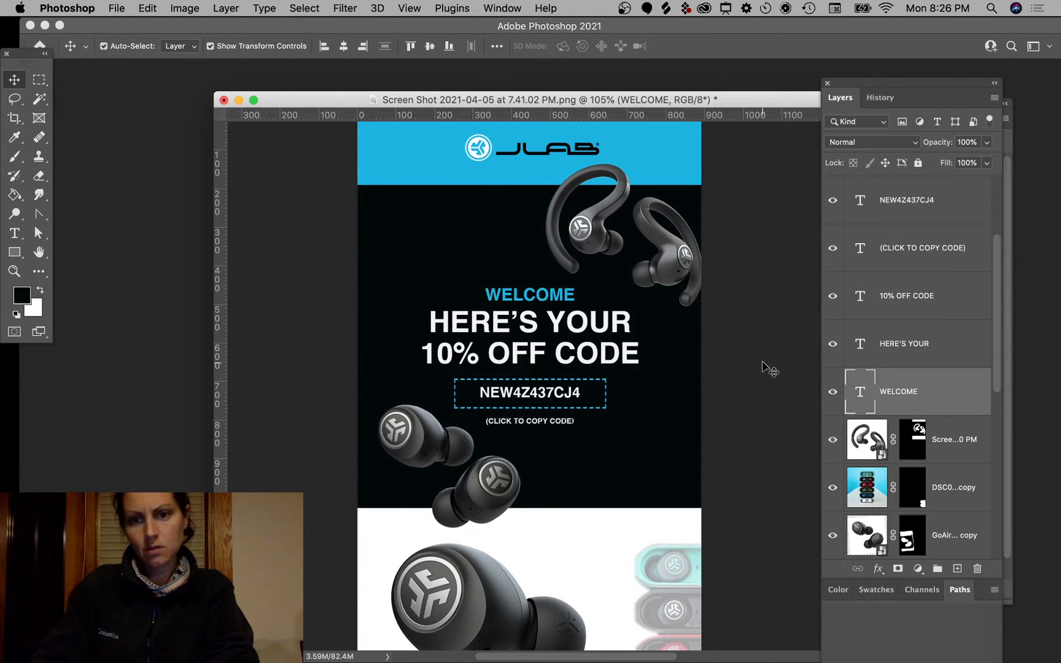
scroll(693, 363, "down", 3)
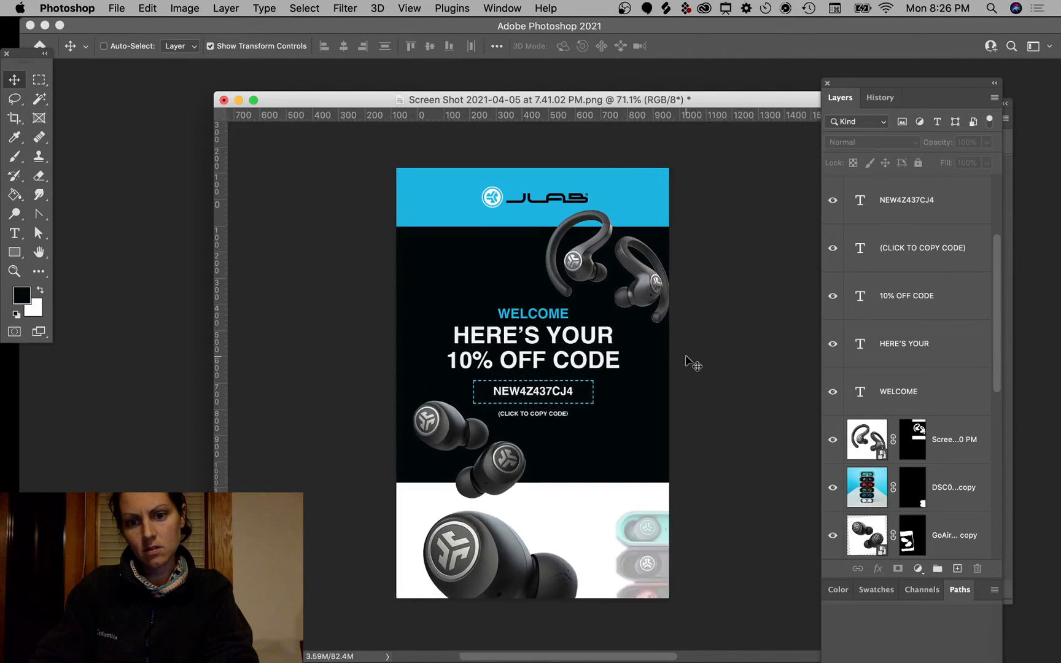
scroll(693, 363, "up", 3)
scroll(692, 362, "down", 2)
Step: Compare the mockup against the original JLab welcome email in Chrome
key("super+Tab")
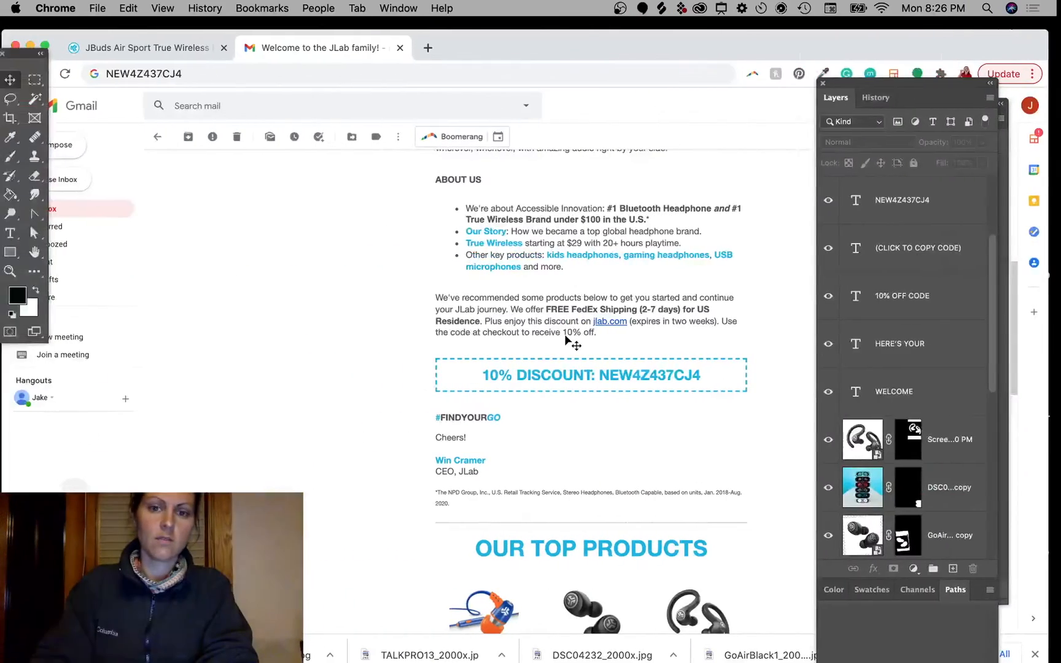
scroll(499, 469, "up", 3)
scroll(498, 469, "up", 5)
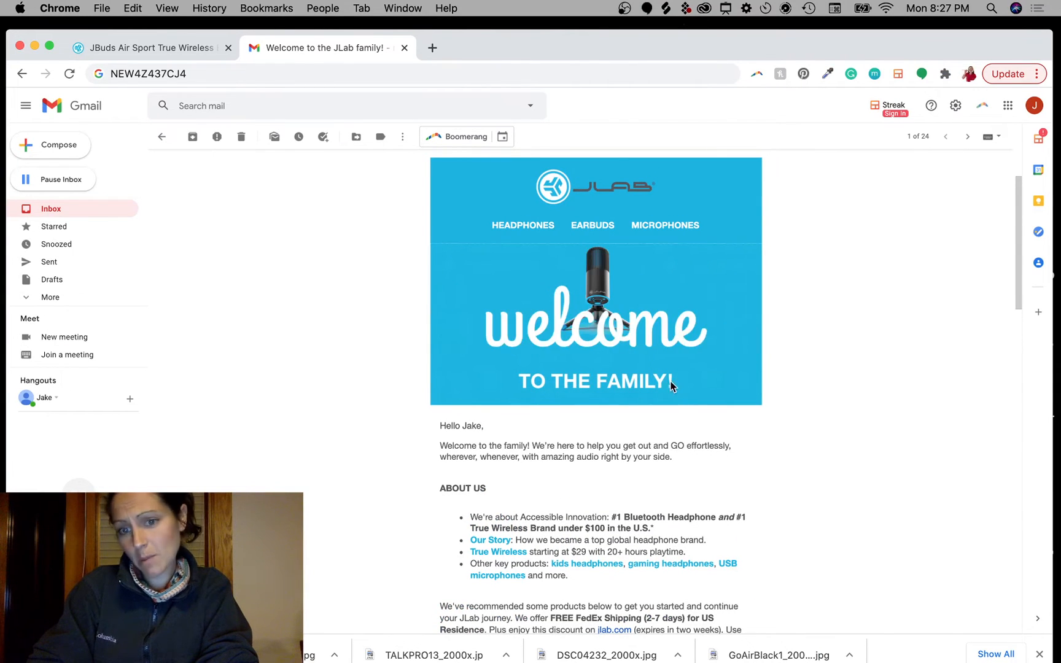
key("super+Tab")
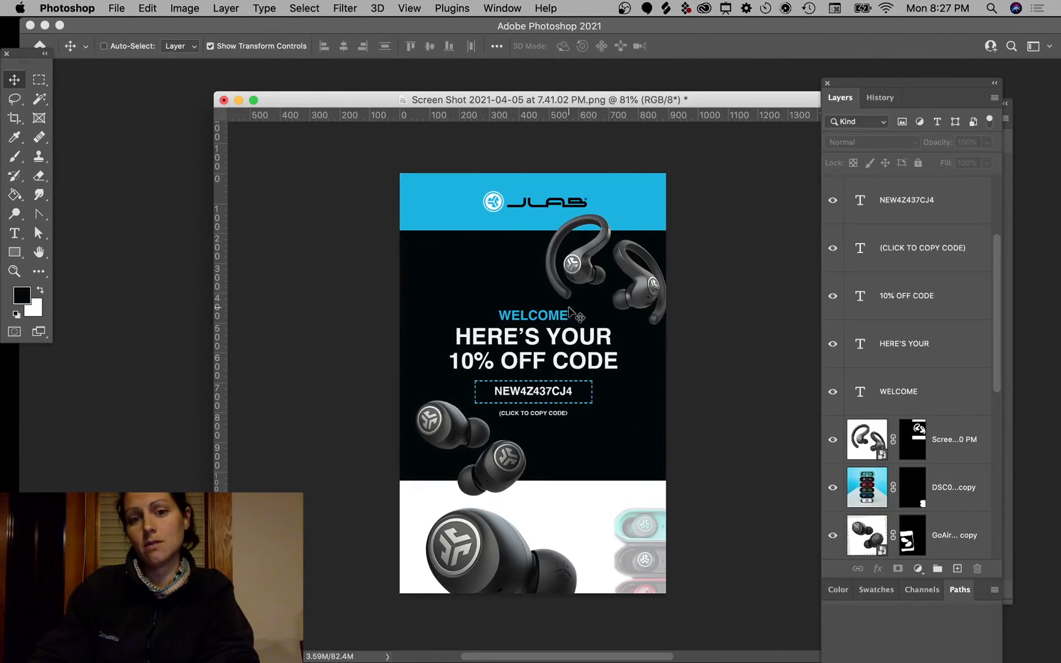
Step: Append '!' to the blue WELCOME heading, then switch to Chrome for comparison
left_click(572, 318)
left_click(630, 243)
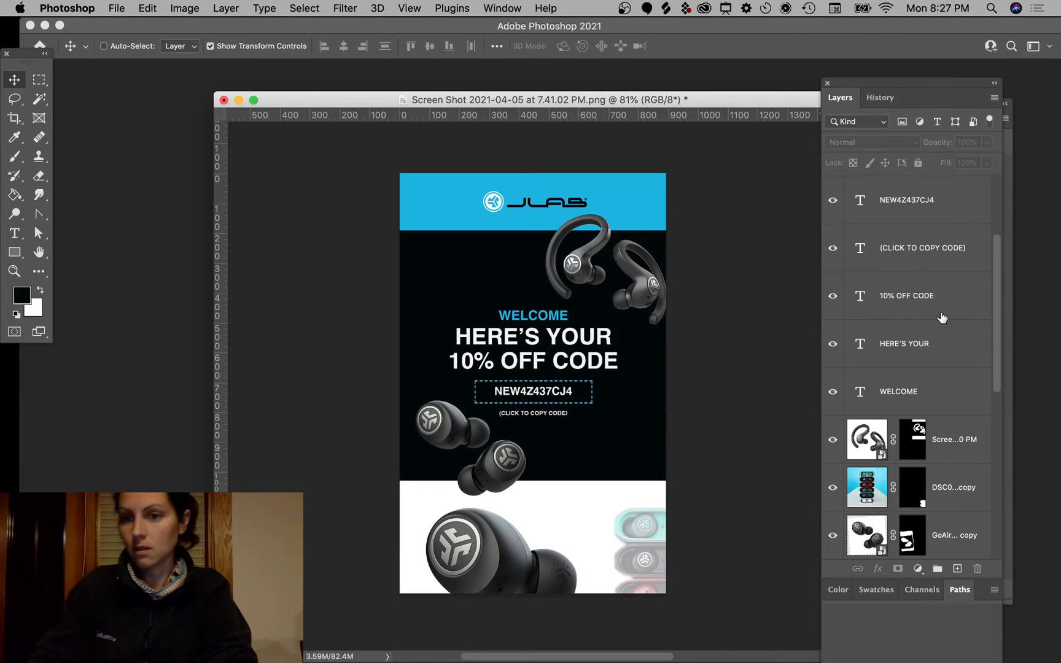
left_click(939, 392)
key("super+t")
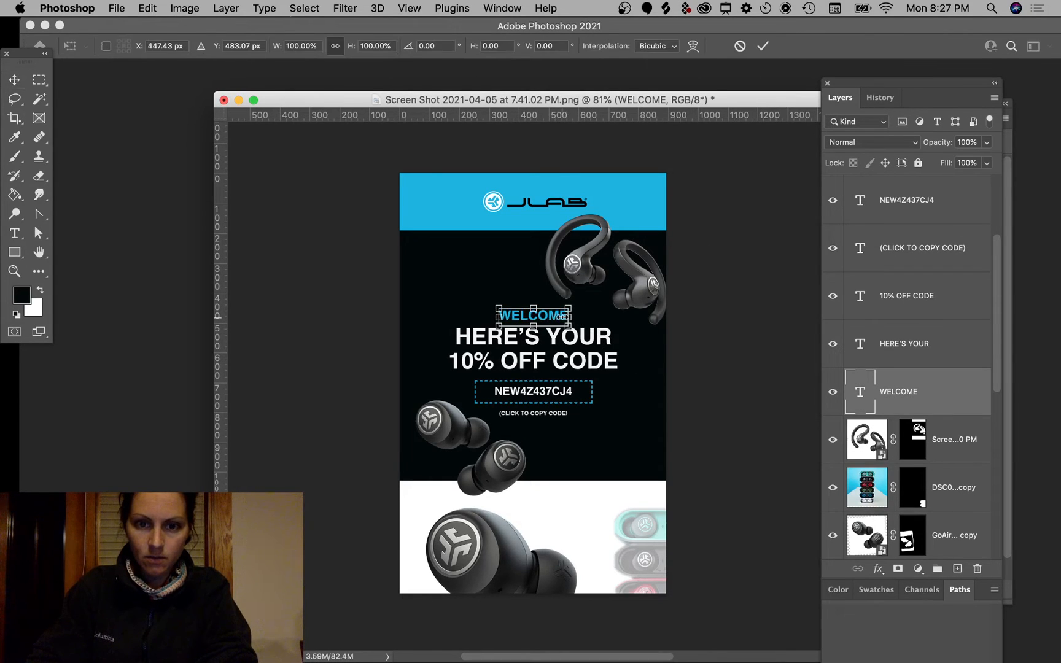
double_click(550, 319)
double_click(551, 318)
left_click(550, 317)
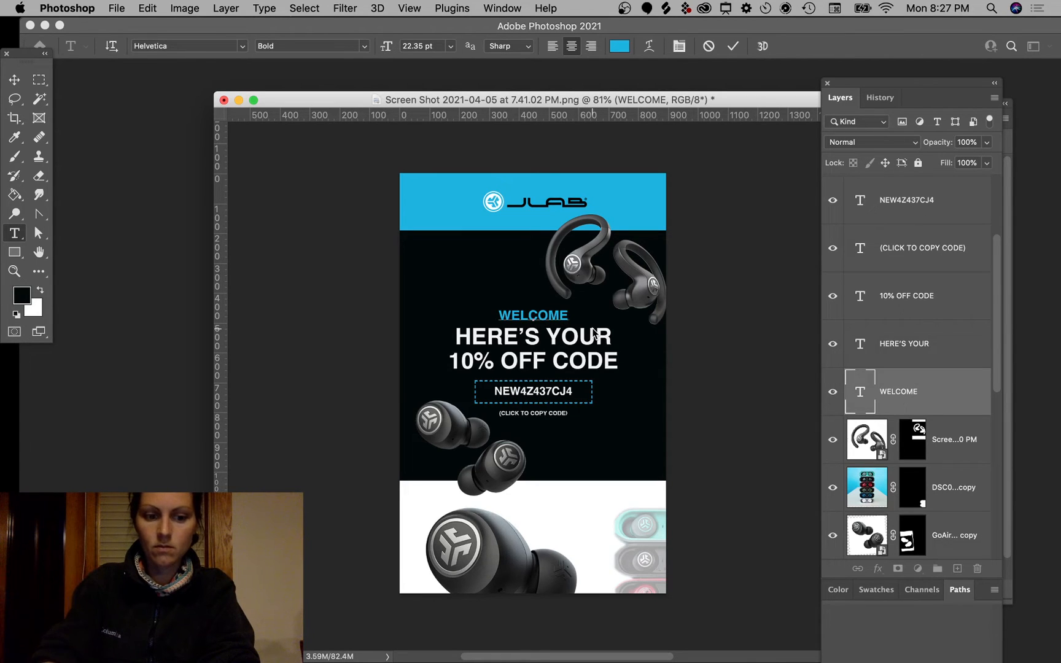
type("!")
left_click(23, 80)
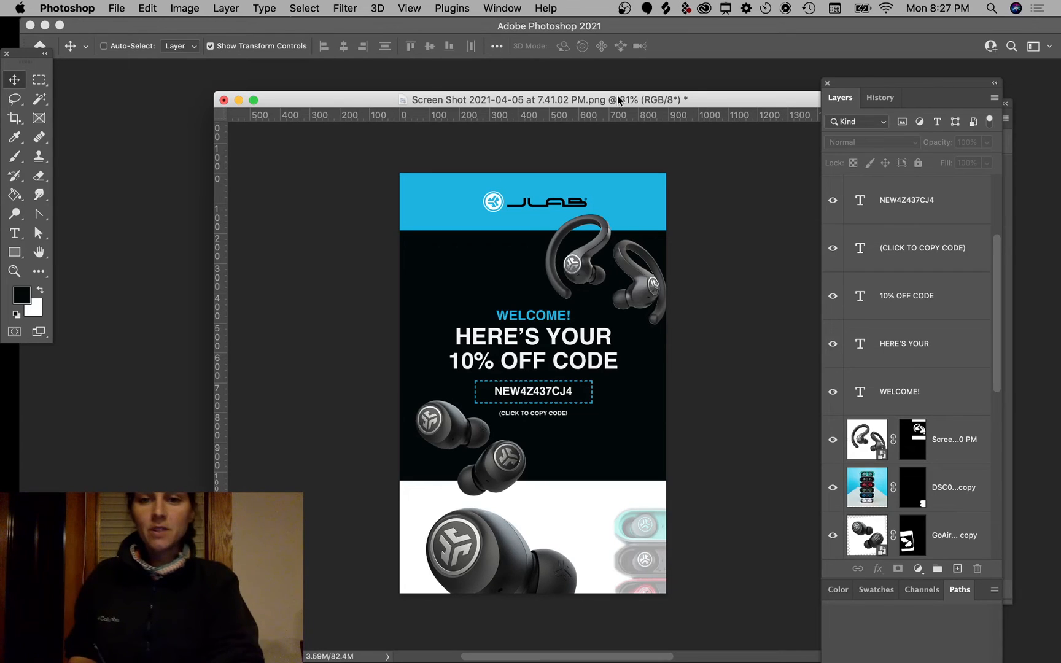
mouse_move(530, 662)
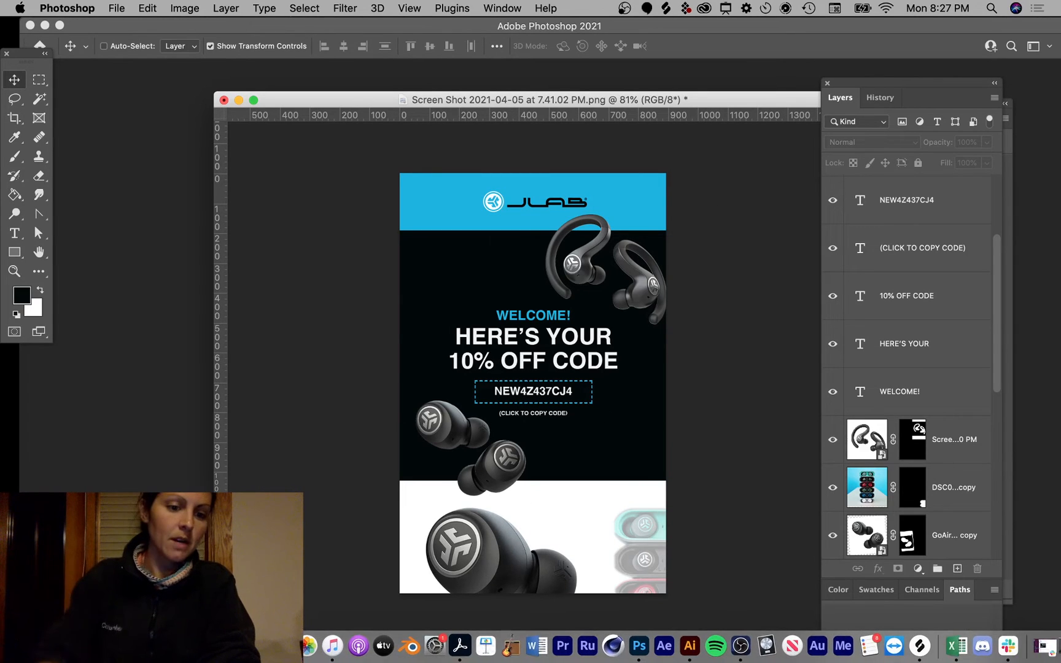
left_click(154, 646)
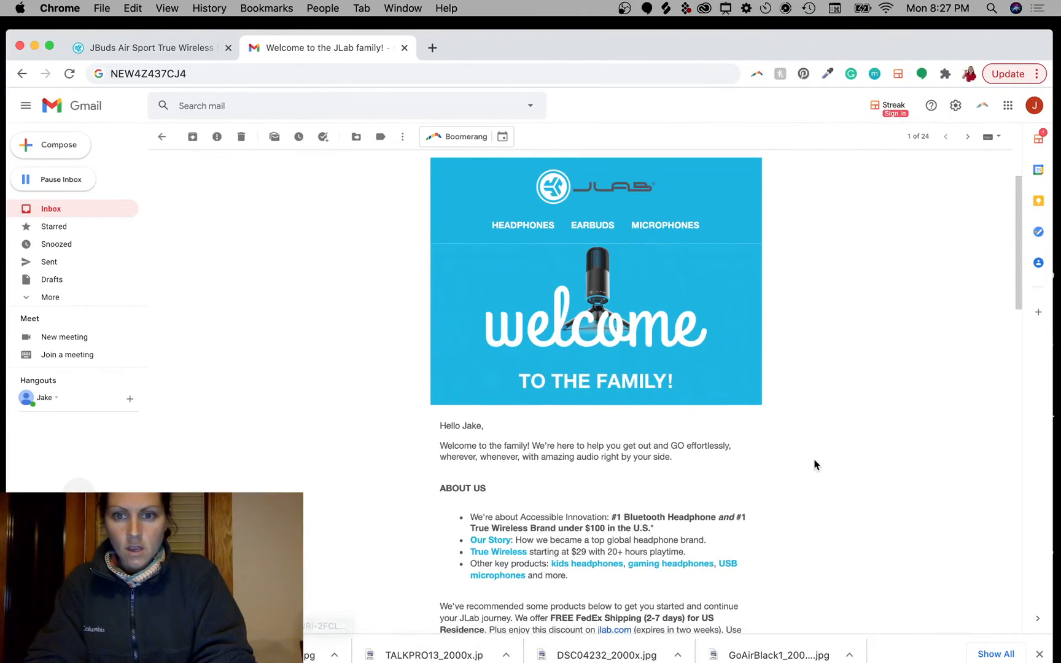
Step: Save the JBuds Air Sport runner image to the Desktop as DSC00479-edit_800x.jpg
scroll(815, 465, "down", 5)
left_click(174, 47)
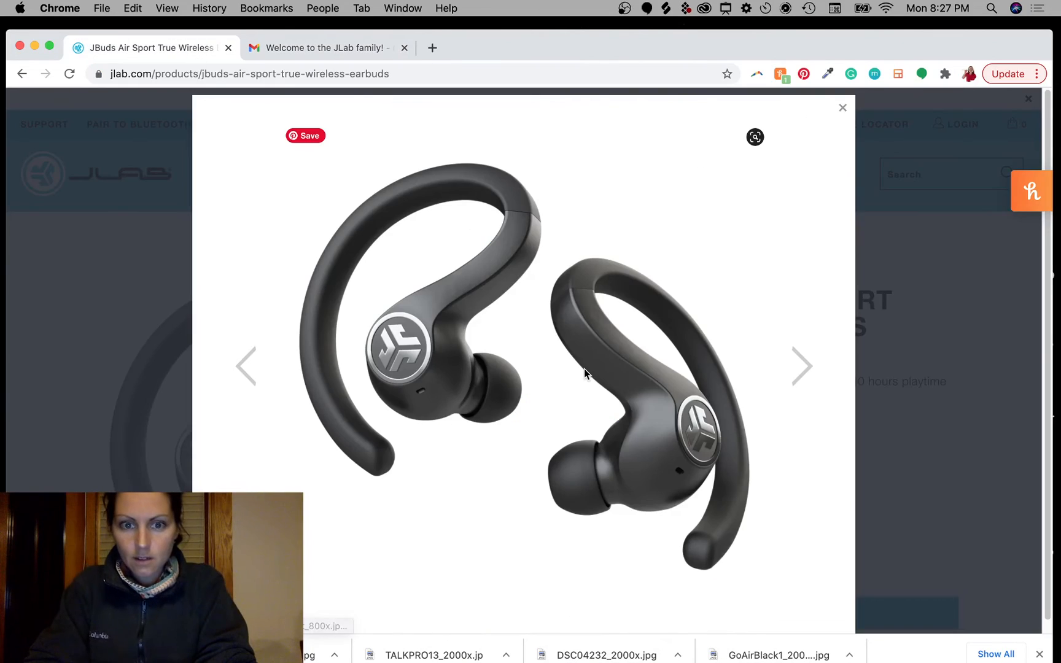
left_click(897, 431)
scroll(568, 472, "down", 5)
scroll(569, 471, "up", 2)
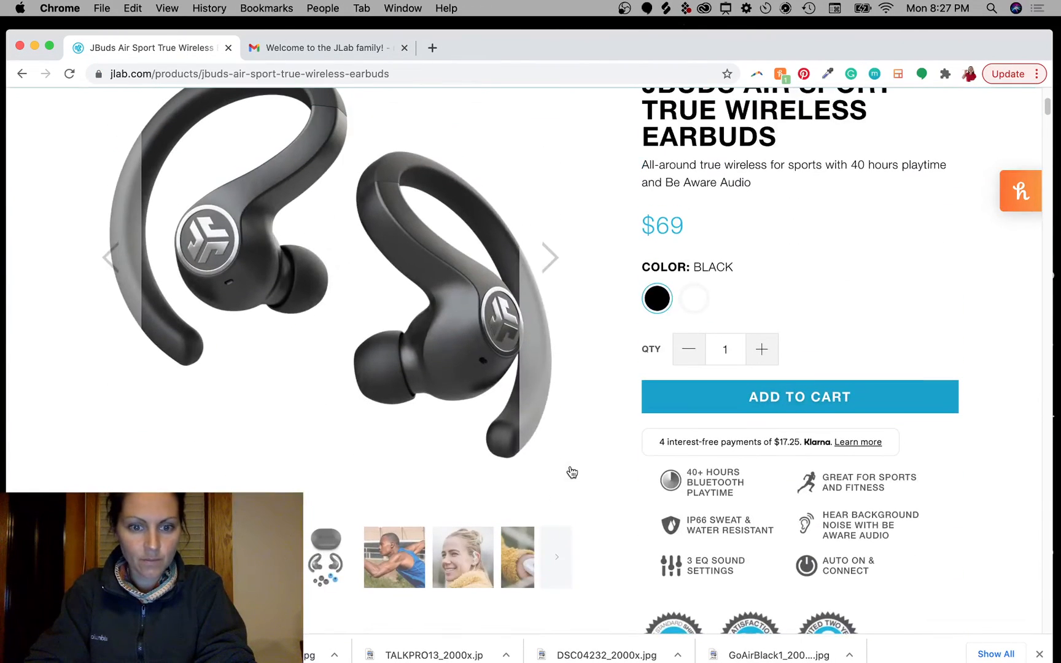
left_click(395, 549)
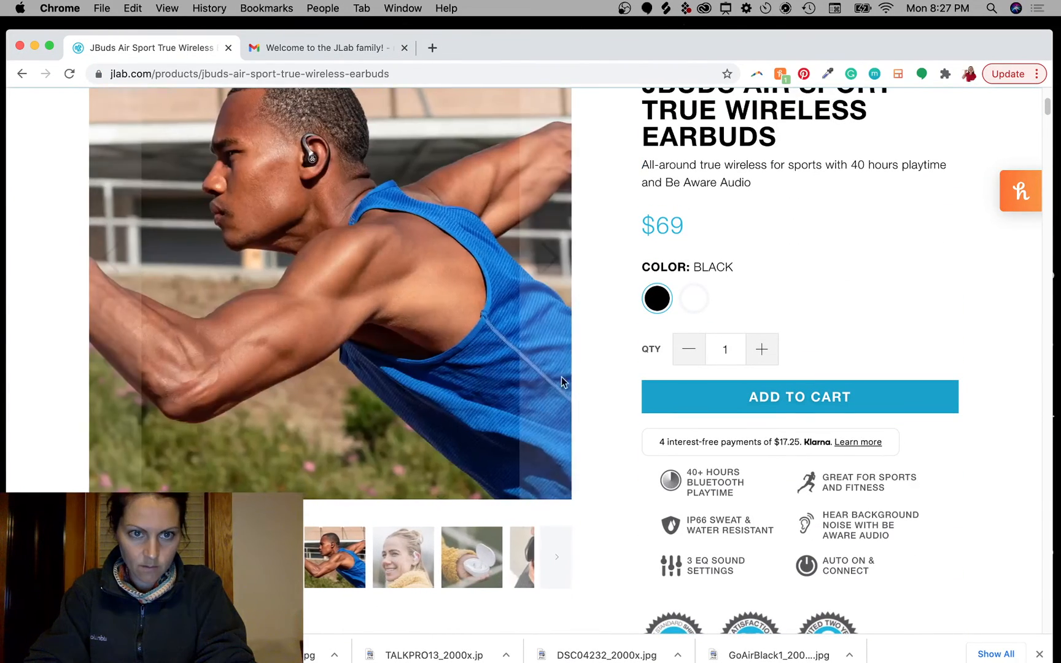
scroll(561, 374, "up", 2)
scroll(561, 367, "down", 1)
scroll(561, 366, "up", 1)
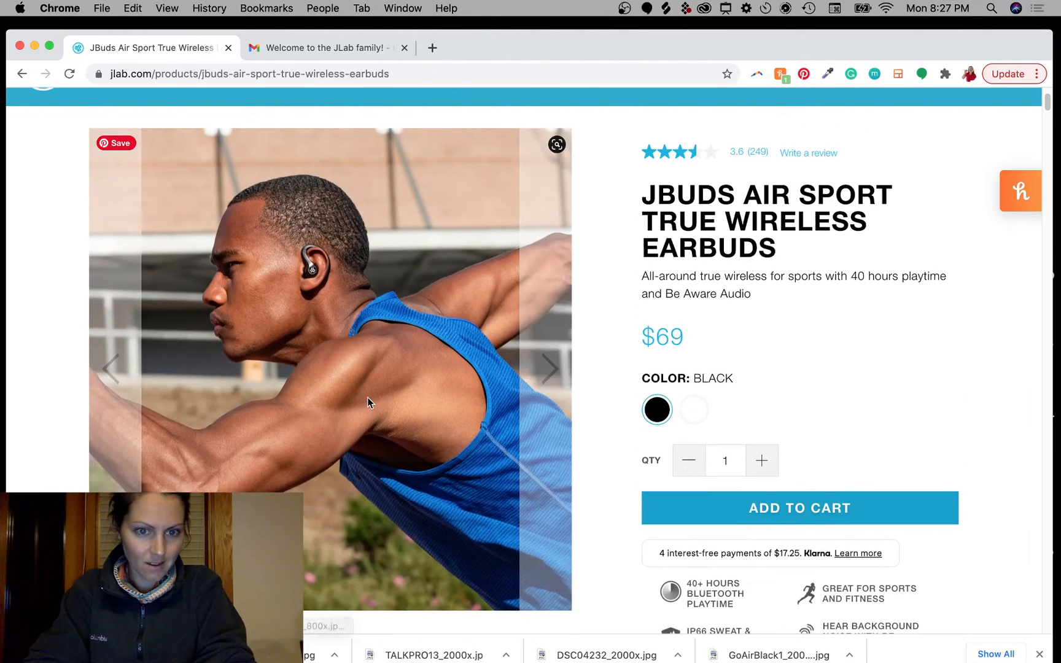
right_click(410, 397)
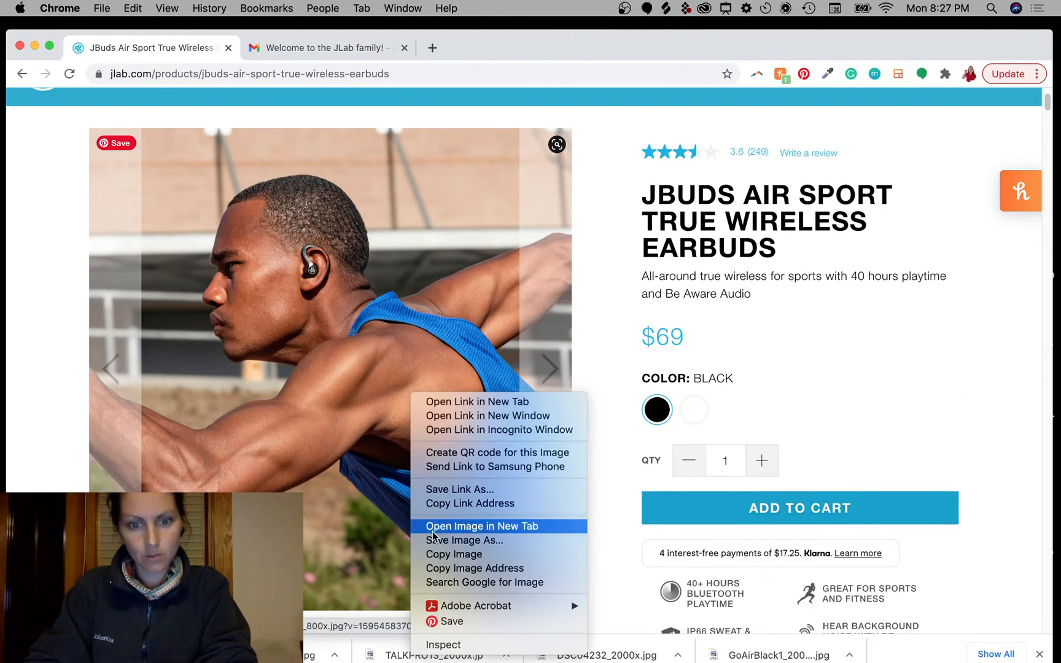
left_click(455, 489)
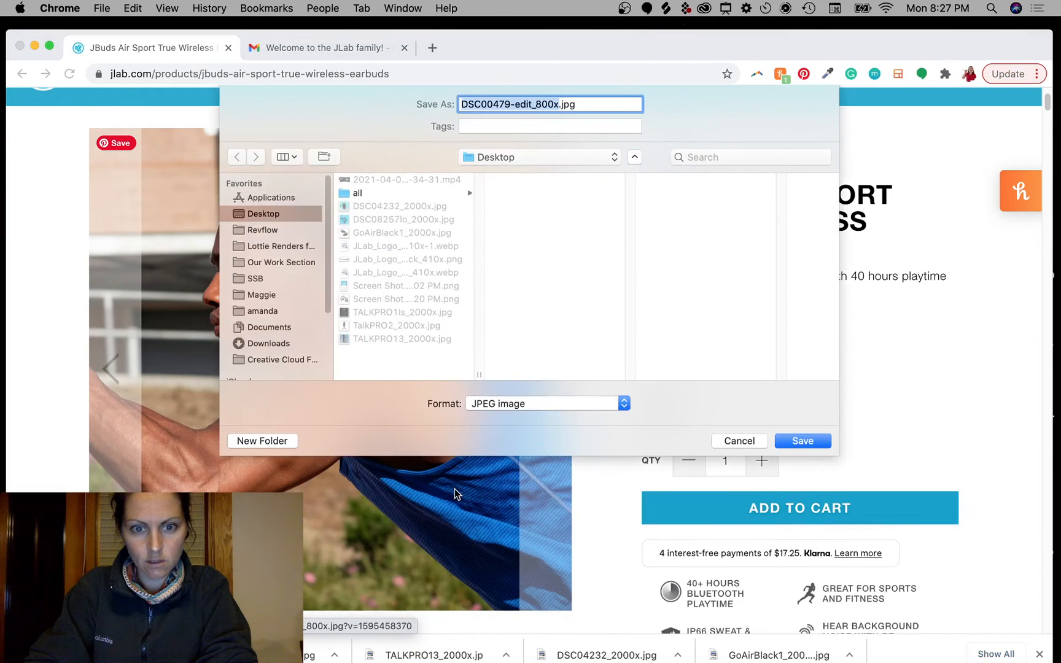
left_click(803, 440)
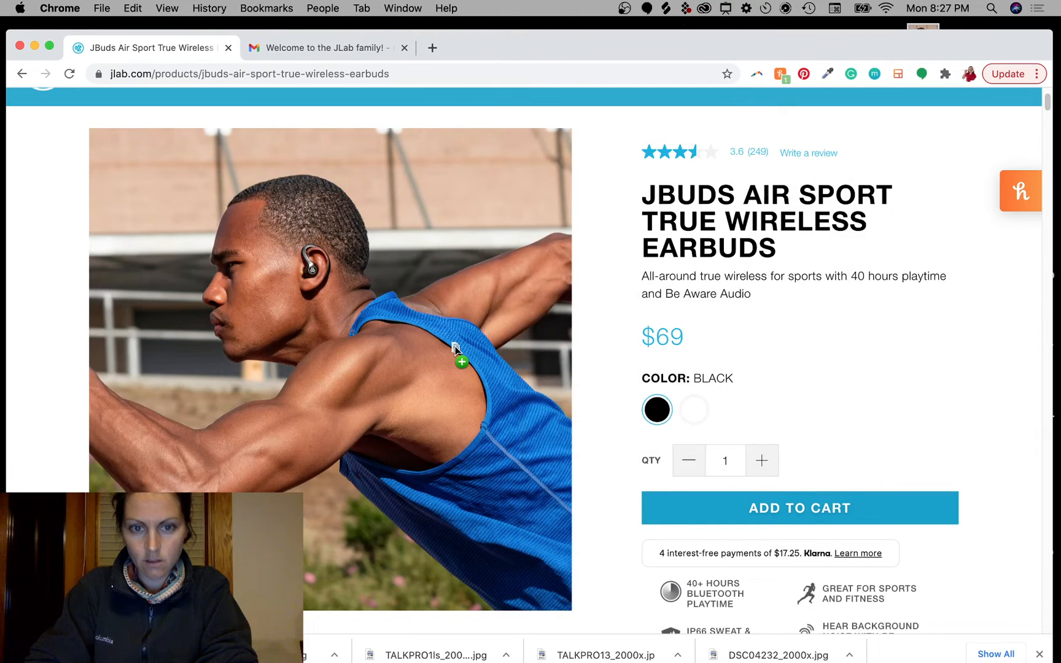
Step: Drop the runner photo into the mockup and make it semi-transparent
key("ctrl+Right")
left_click_drag(454, 348, 480, 265)
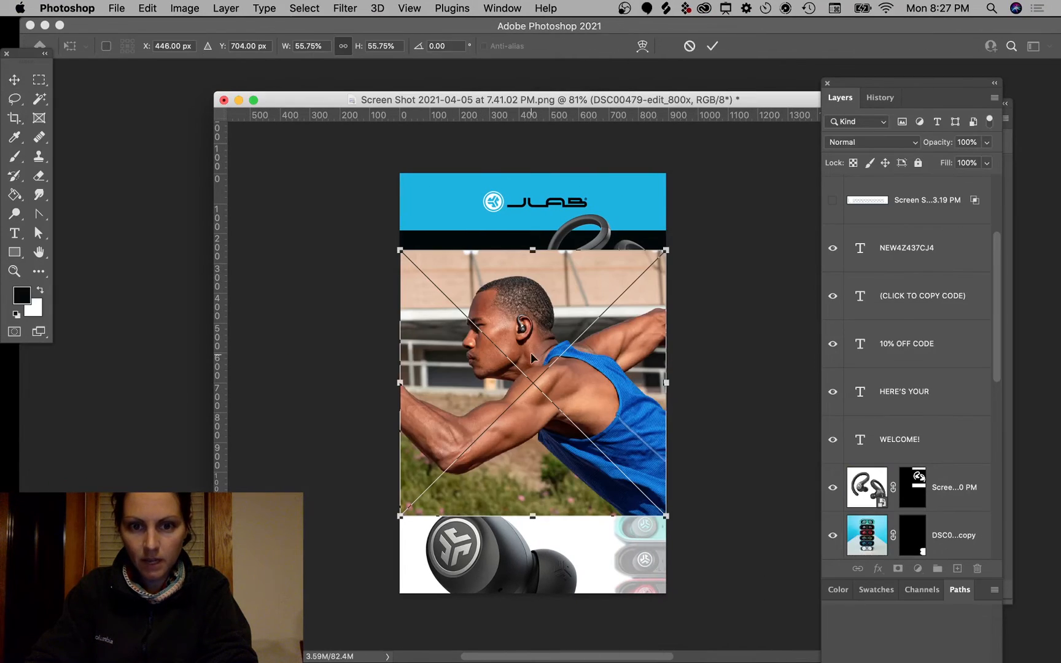
key("Return")
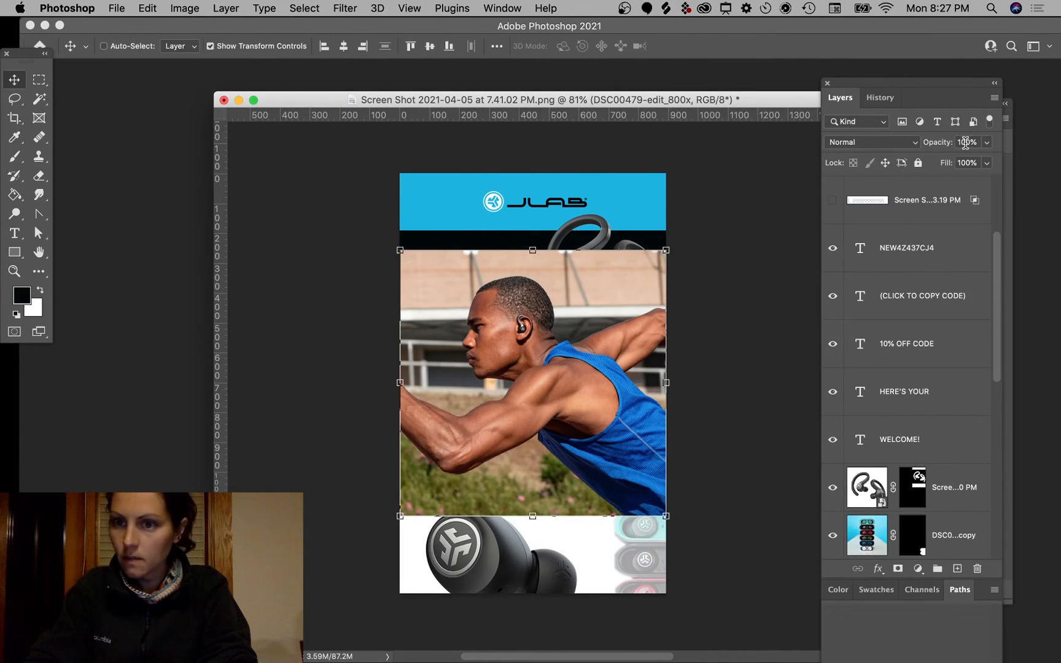
left_click(987, 143)
left_click(951, 161)
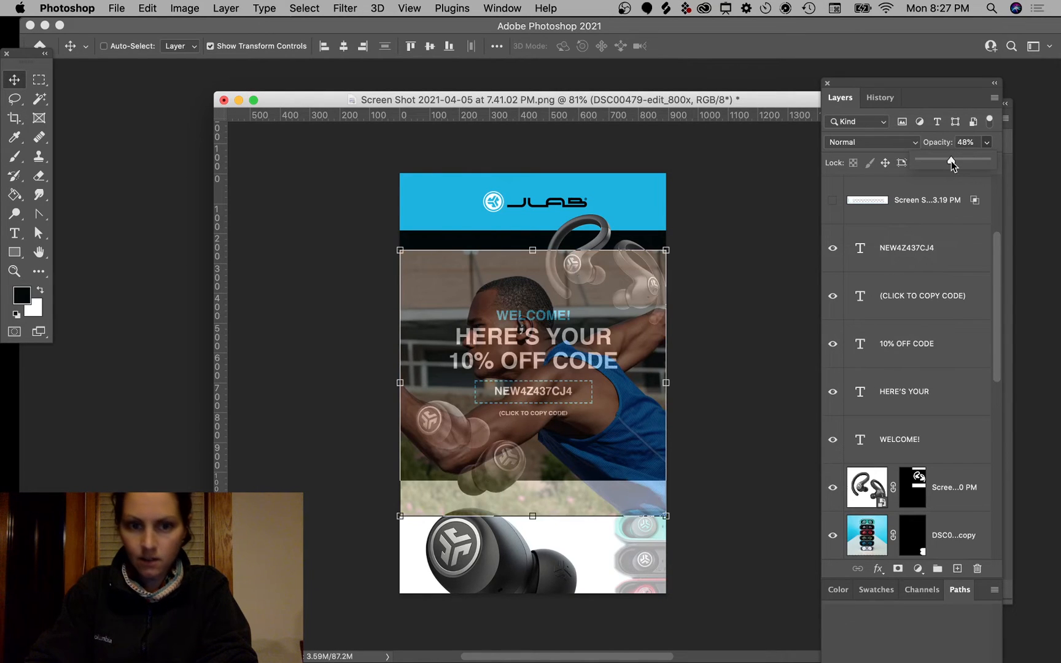
Step: Move the photo layer down the stack to sit just above Layer 4
scroll(943, 318, "up", 3)
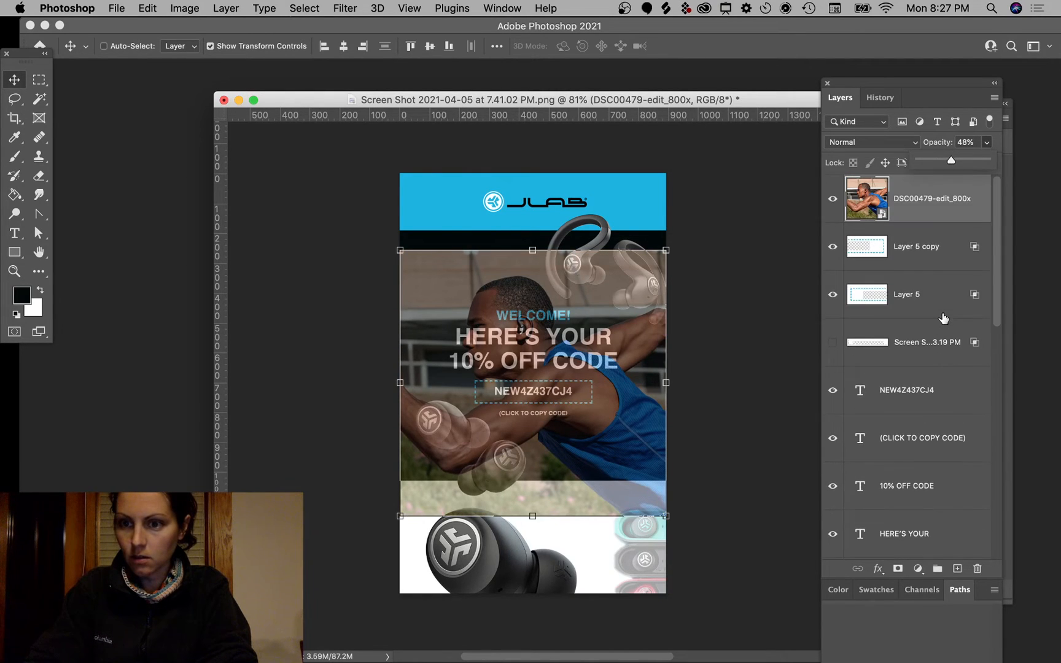
left_click_drag(924, 222, 913, 501)
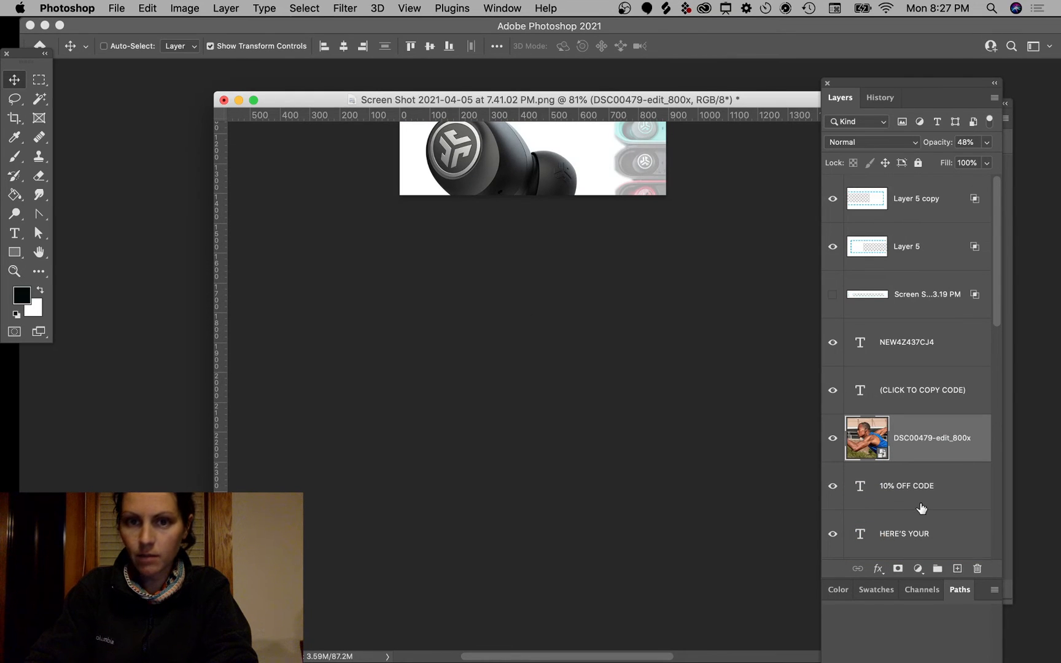
scroll(736, 302, "up", 10)
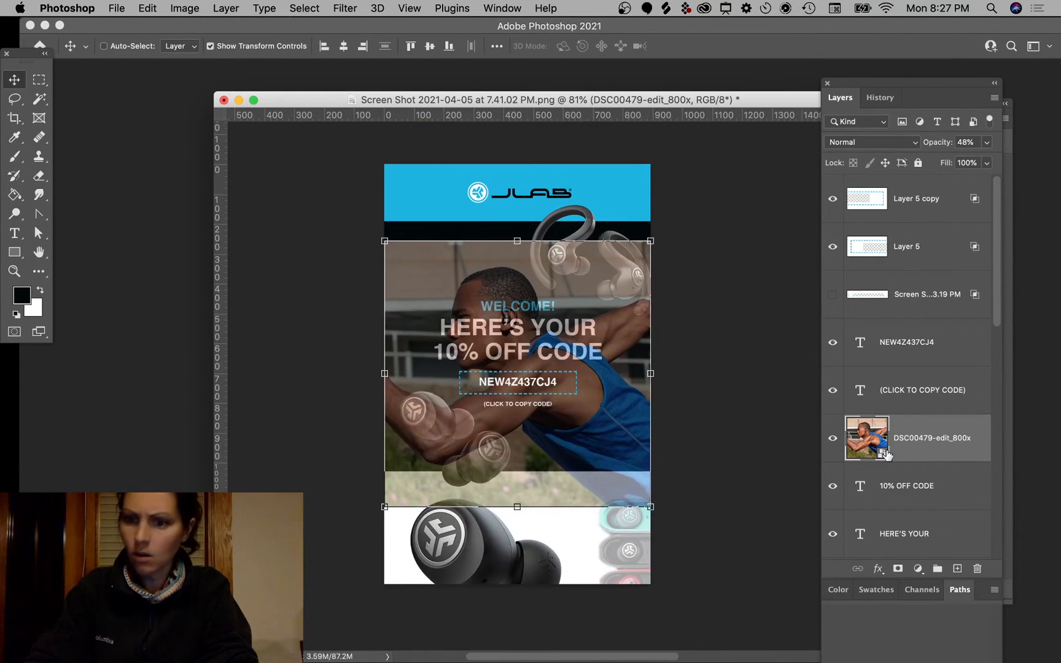
left_click_drag(929, 452, 931, 507)
scroll(928, 515, "down", 4)
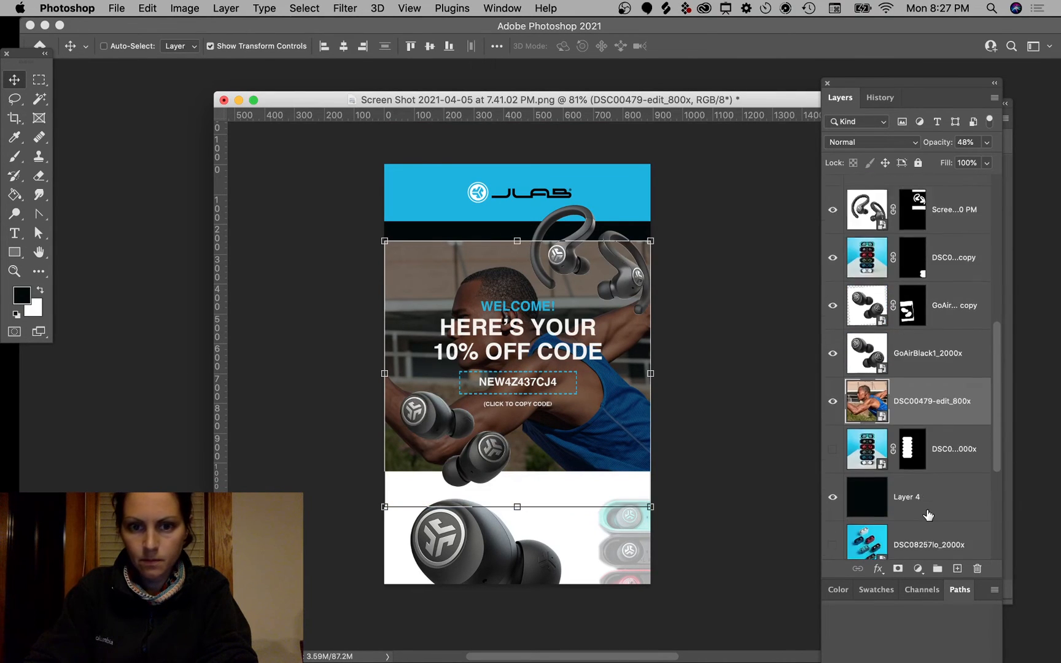
scroll(928, 515, "up", 2)
left_click_drag(928, 307, 928, 373)
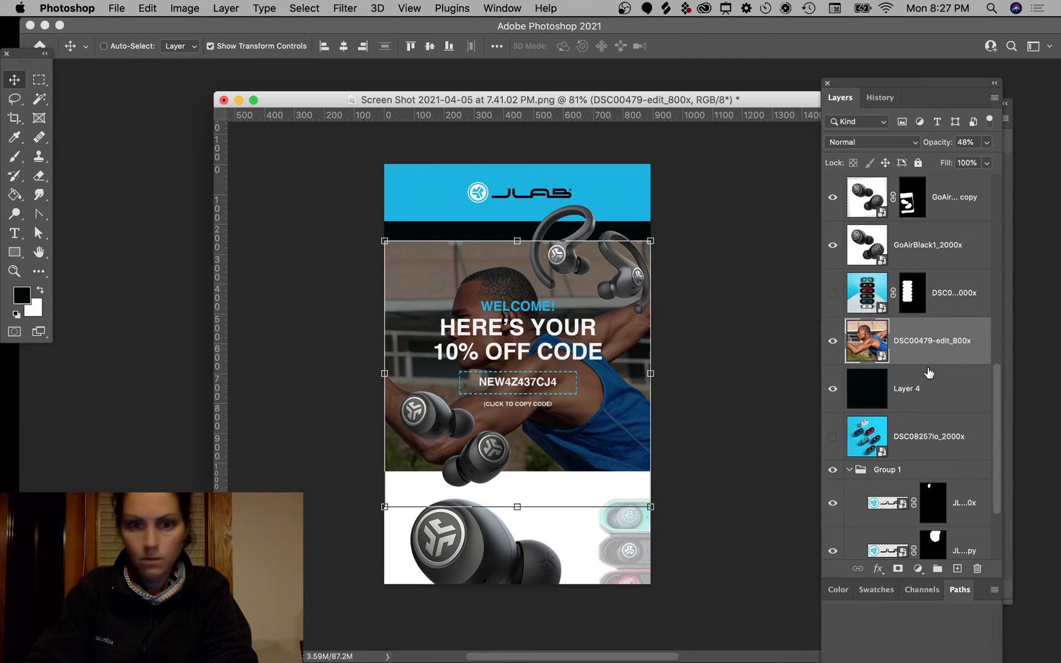
Step: Set the photo's opacity to 24% and nudge it down under the blue header
left_click(990, 142)
left_click_drag(943, 166, 942, 166)
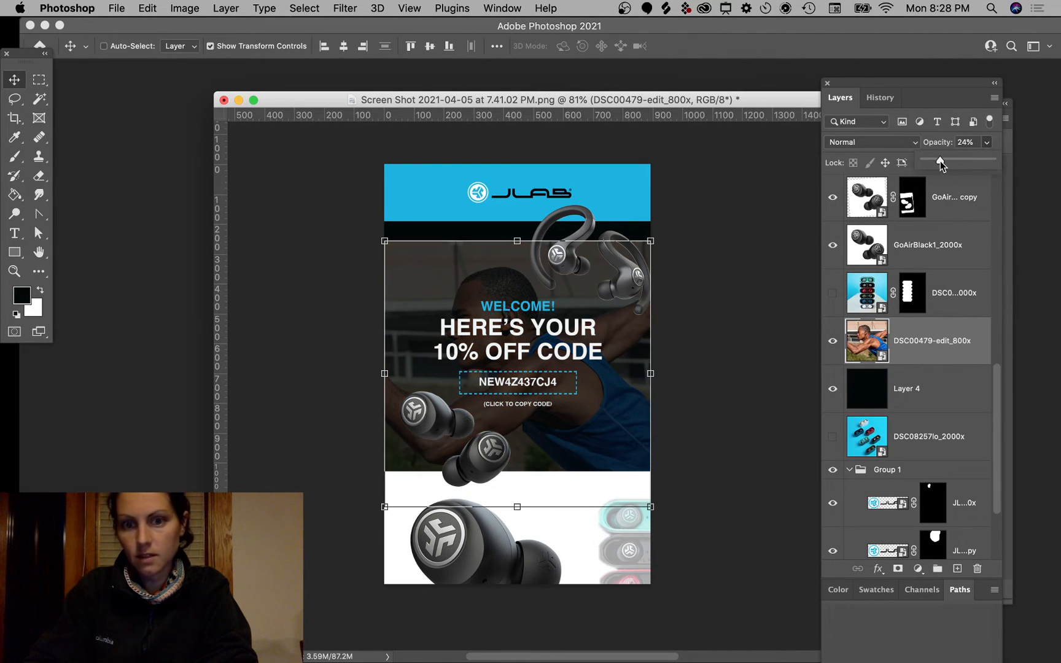
left_click(615, 420)
key("Down")
key("Down")
key("Down")
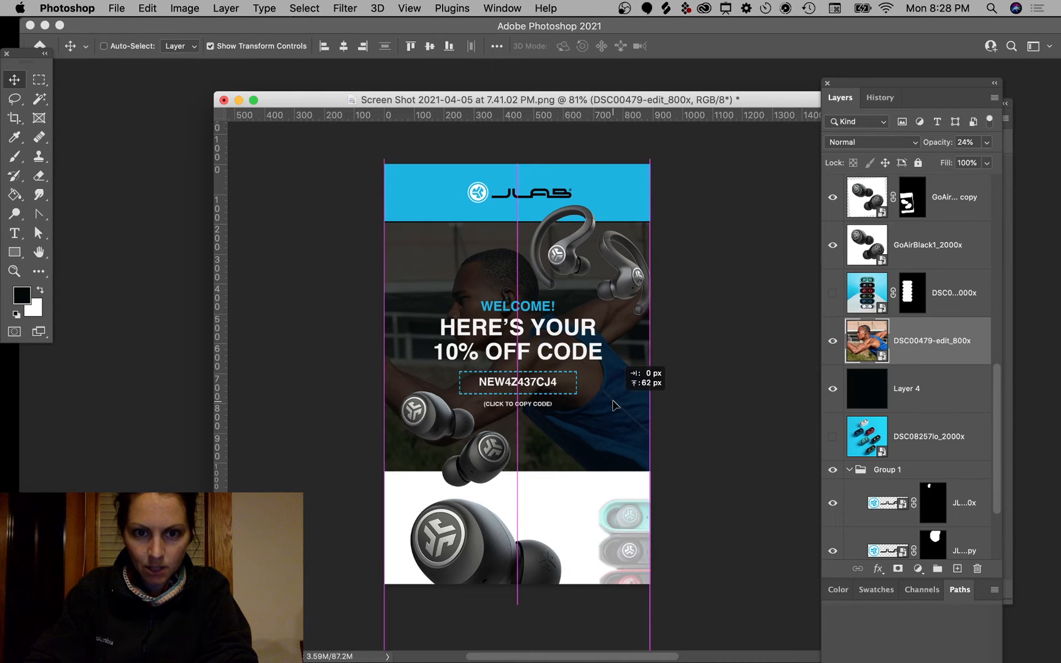
key("Down")
key("Down")
key("Down")
key("Down")
key("Down")
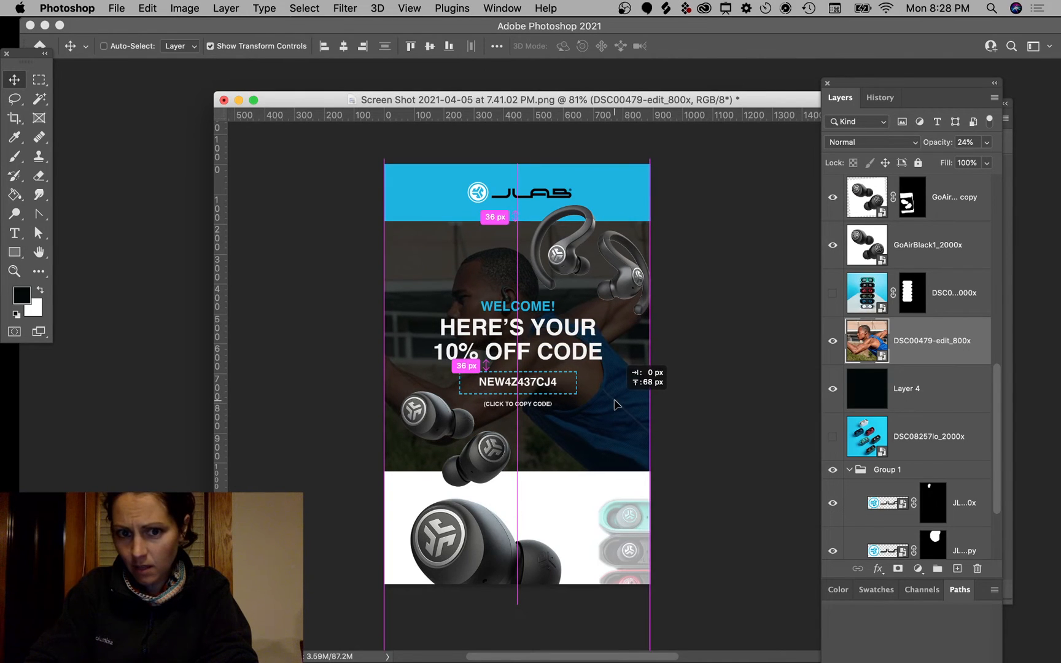
left_click_drag(614, 400, 614, 401)
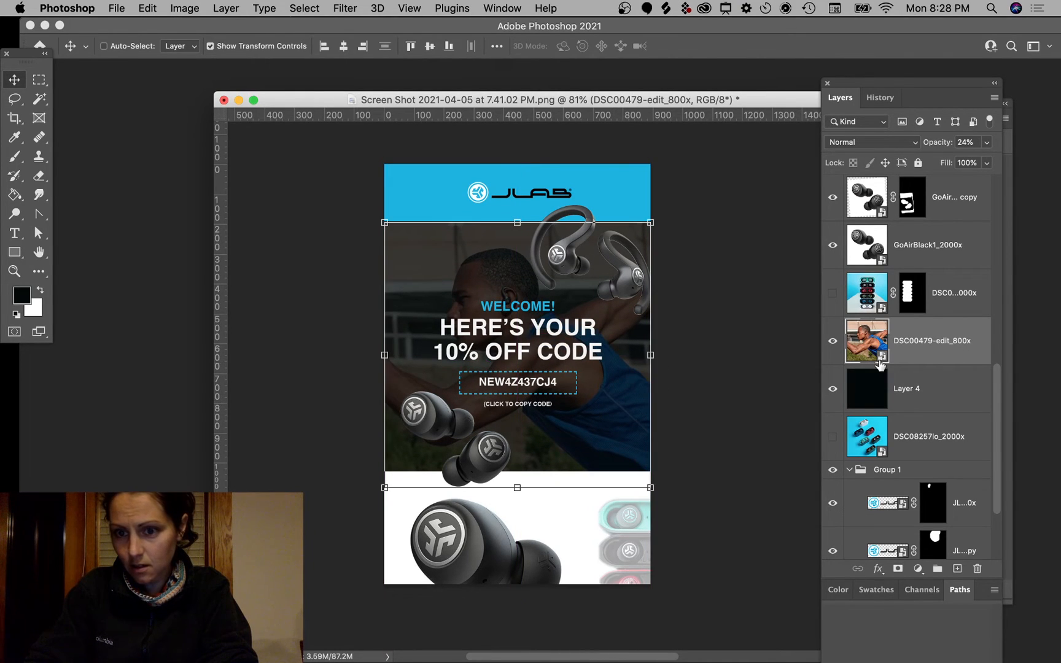
Step: Add a Black & White adjustment layer clipped to the runner photo
left_click(918, 568)
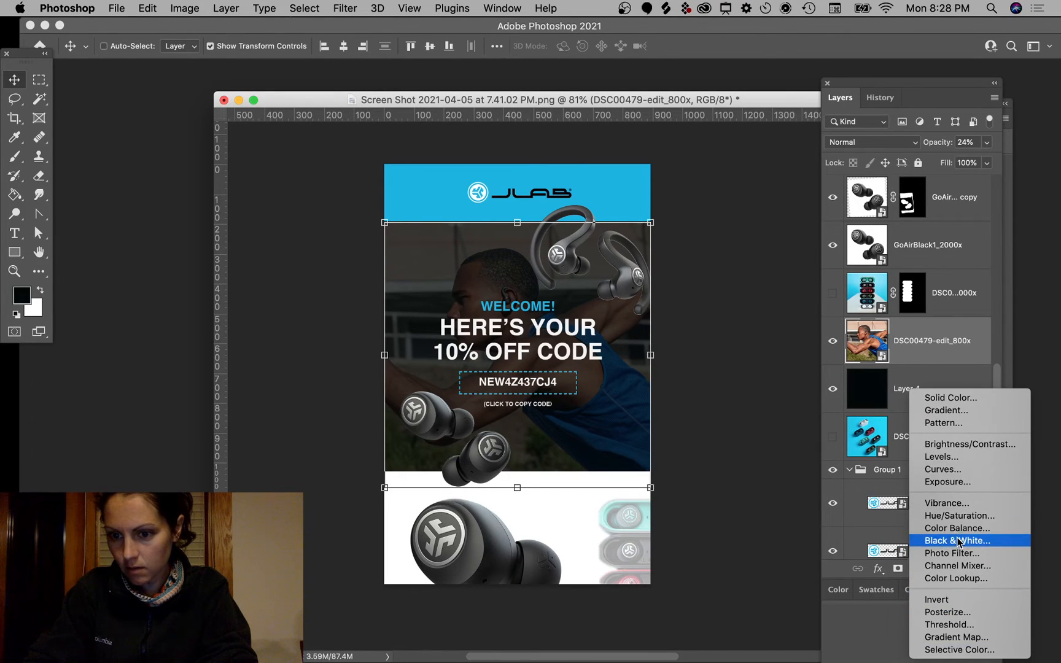
left_click(958, 538)
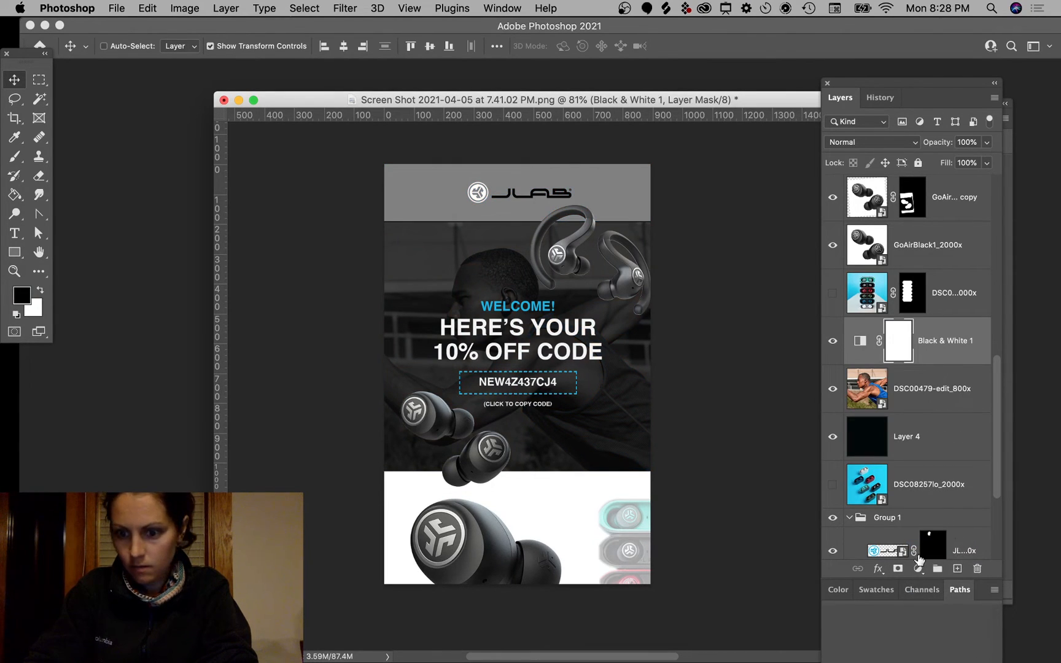
left_click(858, 342)
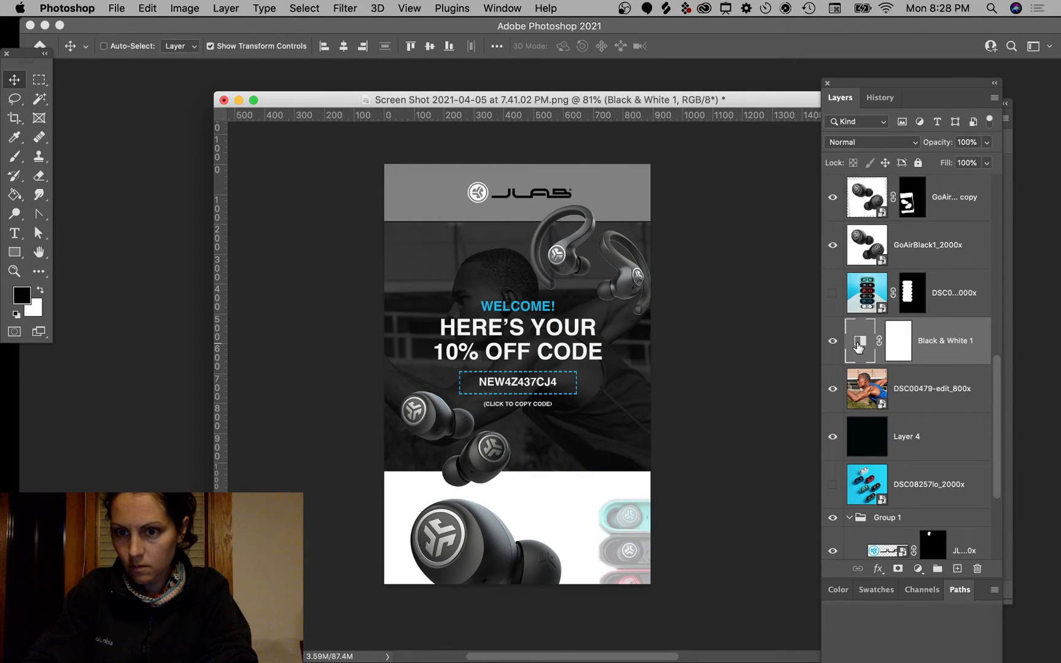
left_click_drag(875, 81, 977, 81)
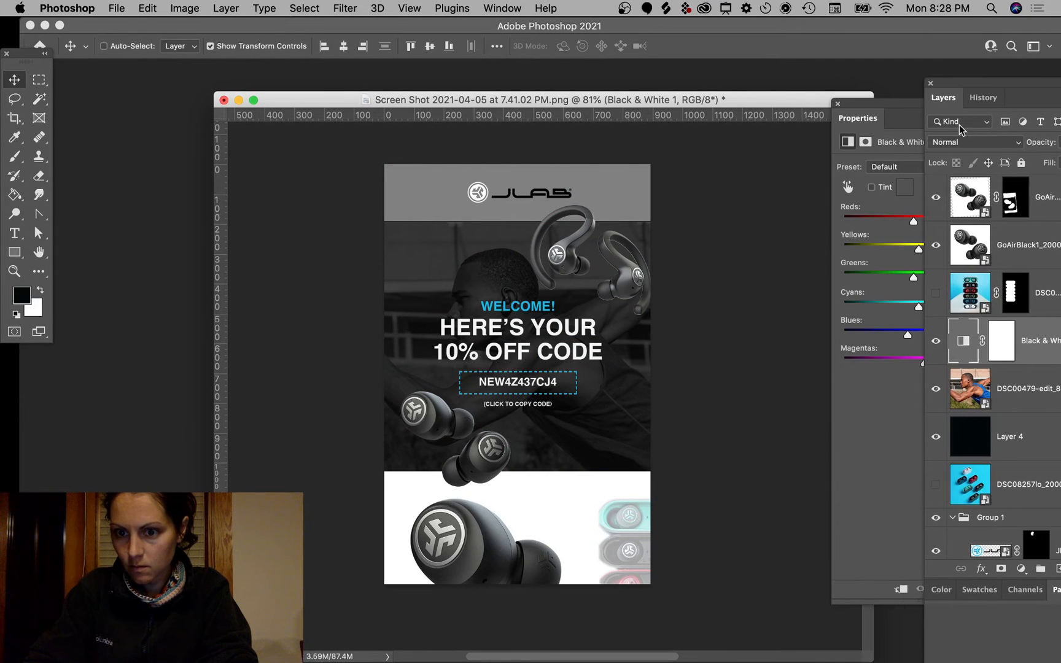
left_click(878, 421)
left_click(900, 591)
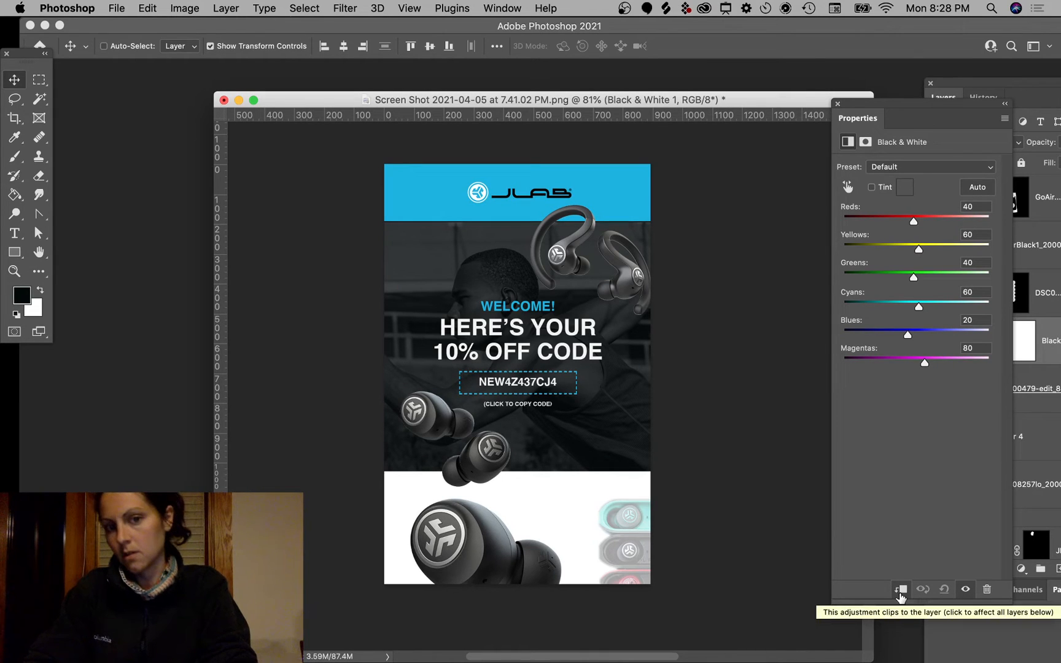
left_click_drag(944, 108, 870, 266)
Step: Select the runner photo layer and nudge the photo slightly down on the page
left_click_drag(1020, 86, 900, 84)
left_click(887, 381)
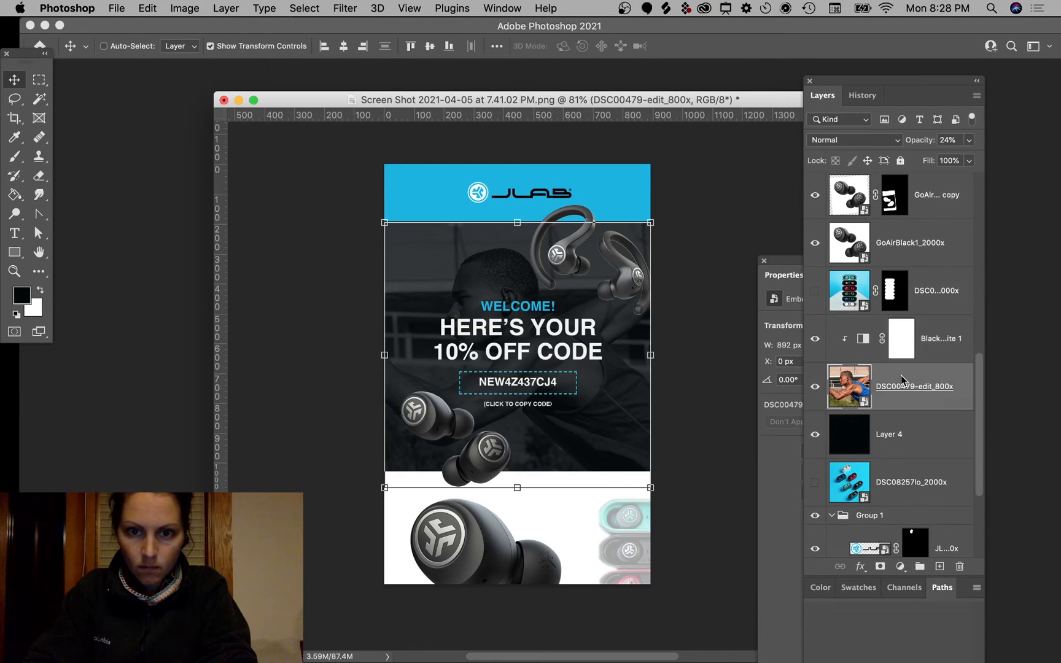
left_click(921, 434, "super")
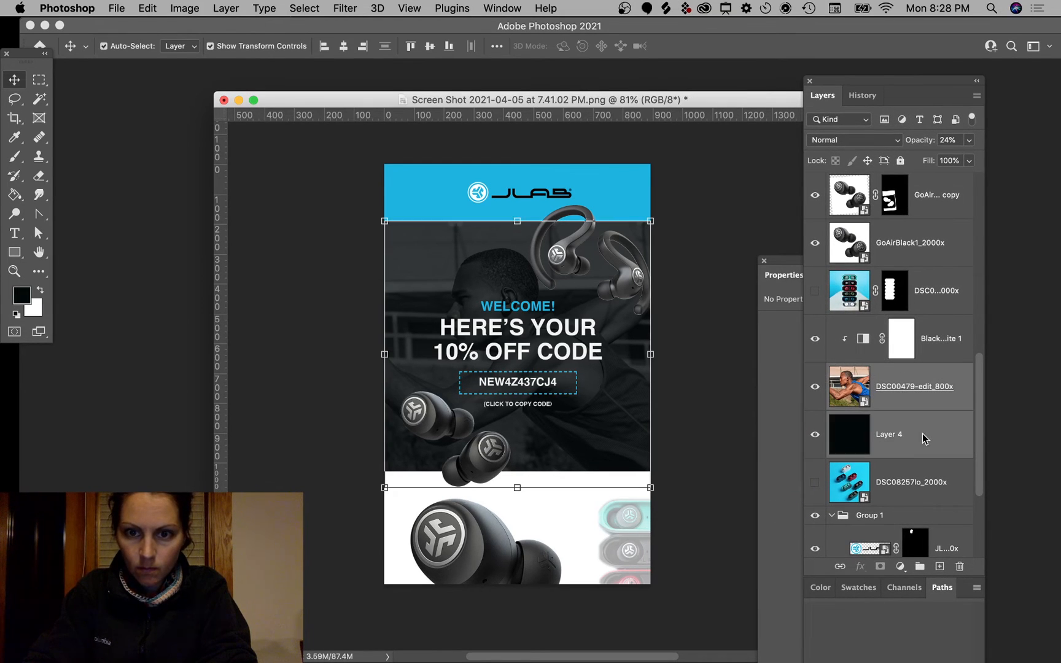
left_click(846, 381)
left_click(680, 168)
left_click(839, 398)
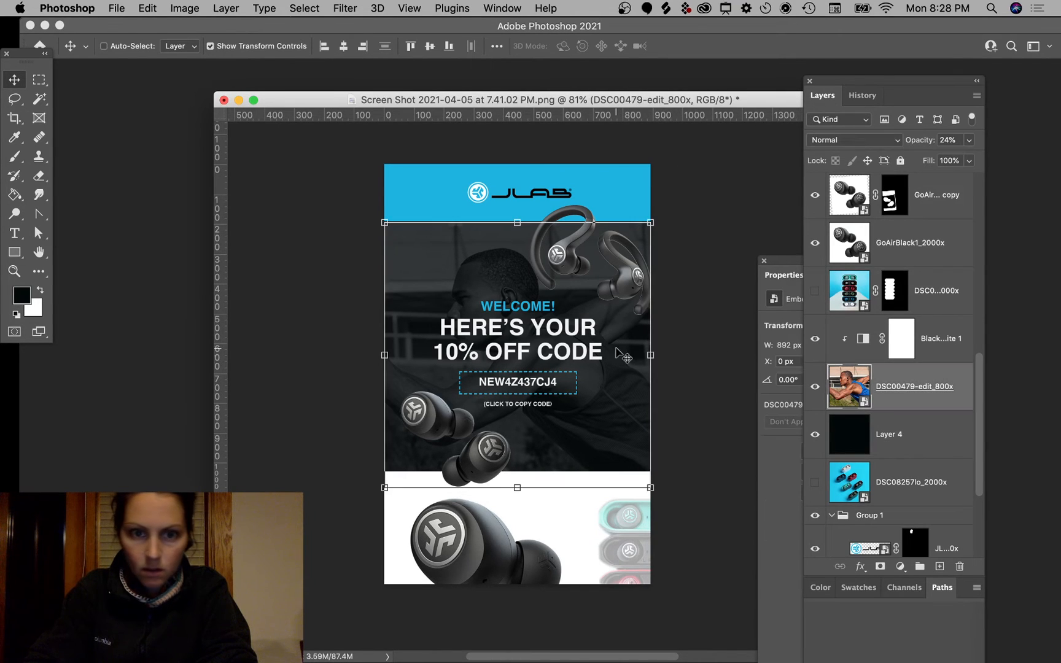
left_click_drag(617, 351, 616, 359)
Step: Load Layer 4's outline as a selection and turn it into a mask on the runner photo
left_click(853, 446, "super")
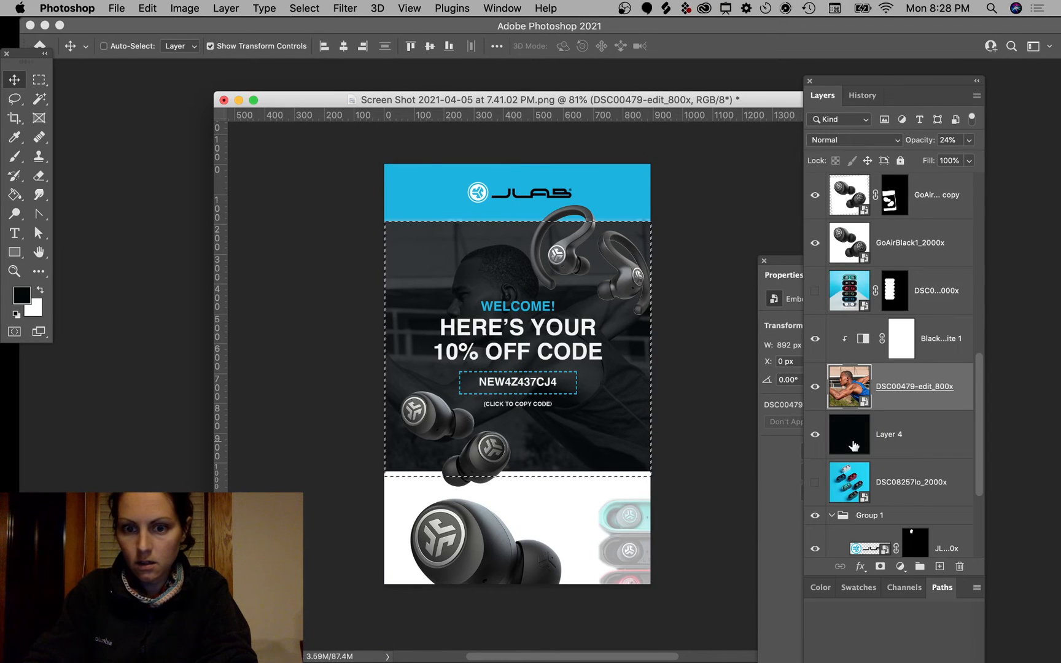
left_click(770, 222, "super")
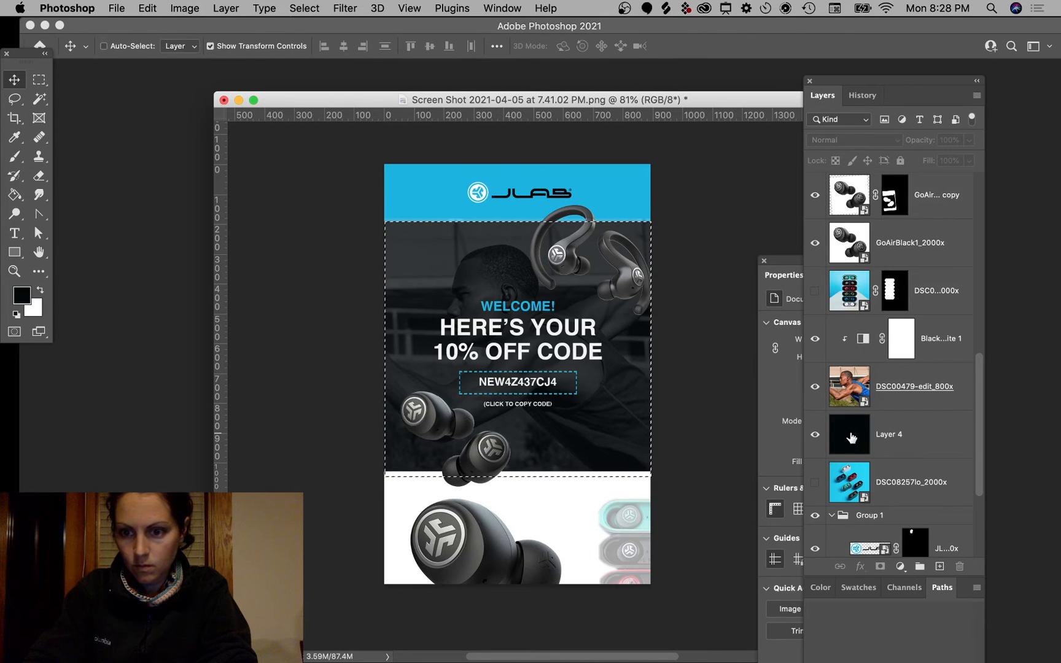
left_click(845, 400)
left_click(879, 566)
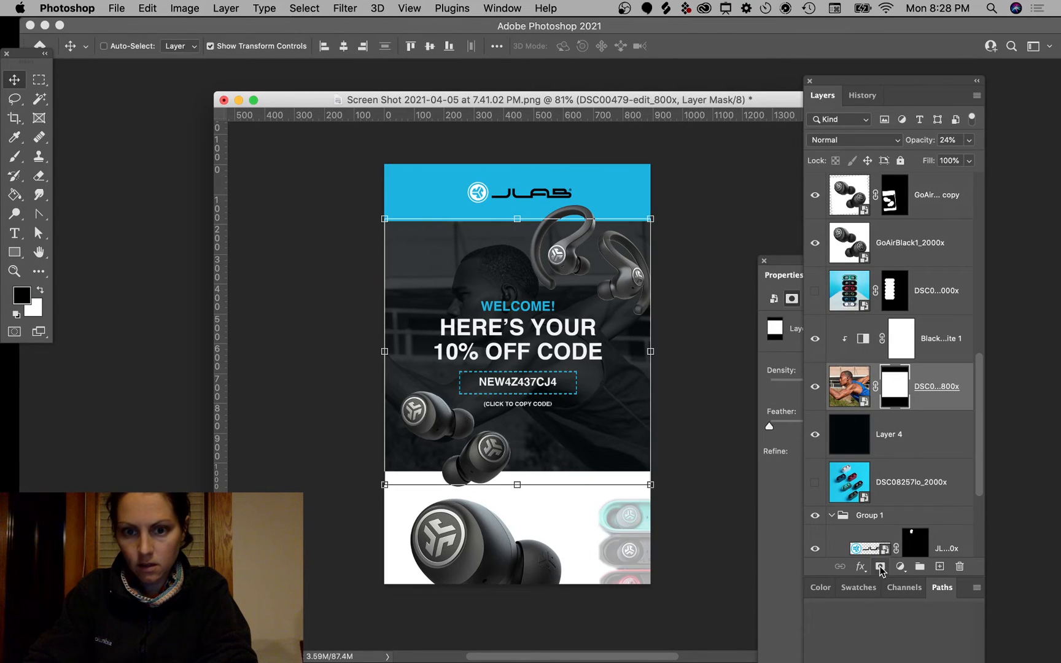
left_click(715, 152, "super")
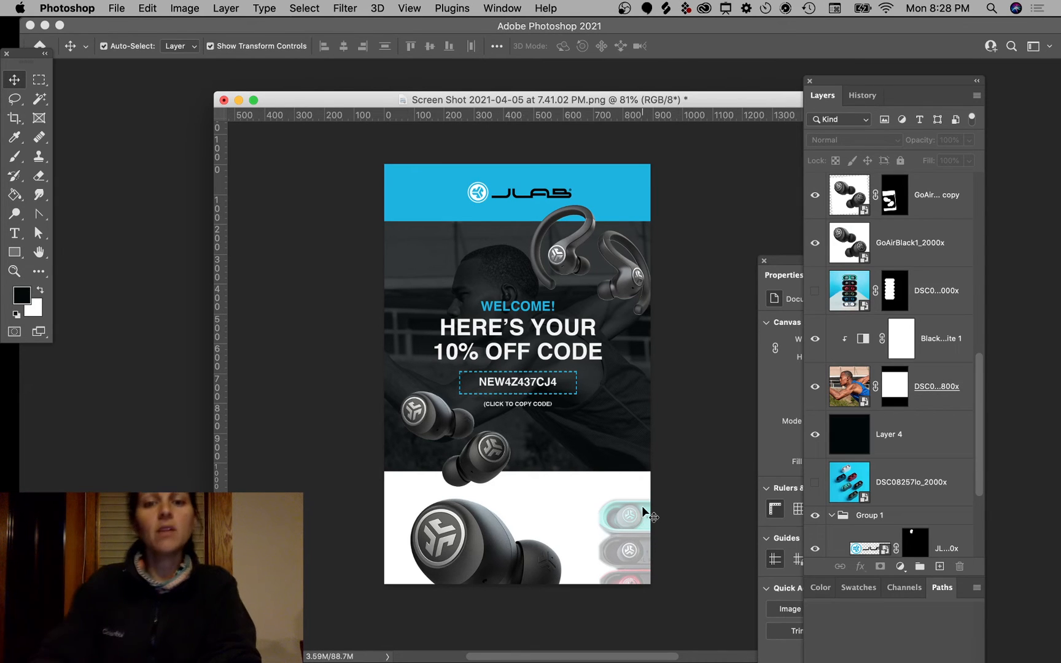
Step: Select the faded earbud-case copy and drag it over the email artwork
scroll(641, 506, "down", 3)
scroll(641, 505, "up", 5)
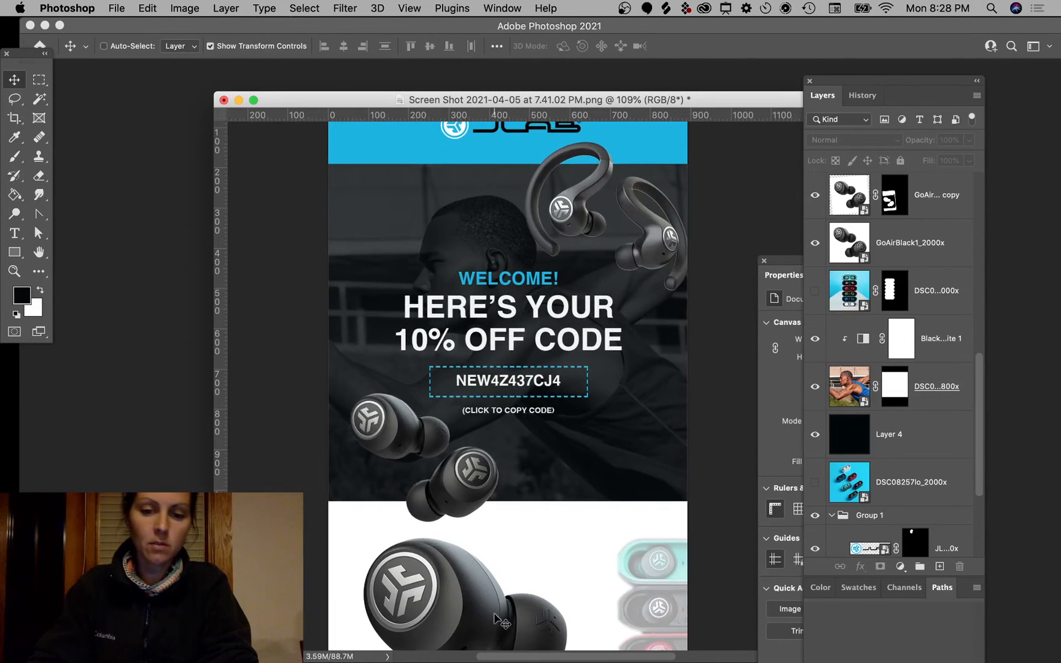
scroll(559, 589, "down", 3)
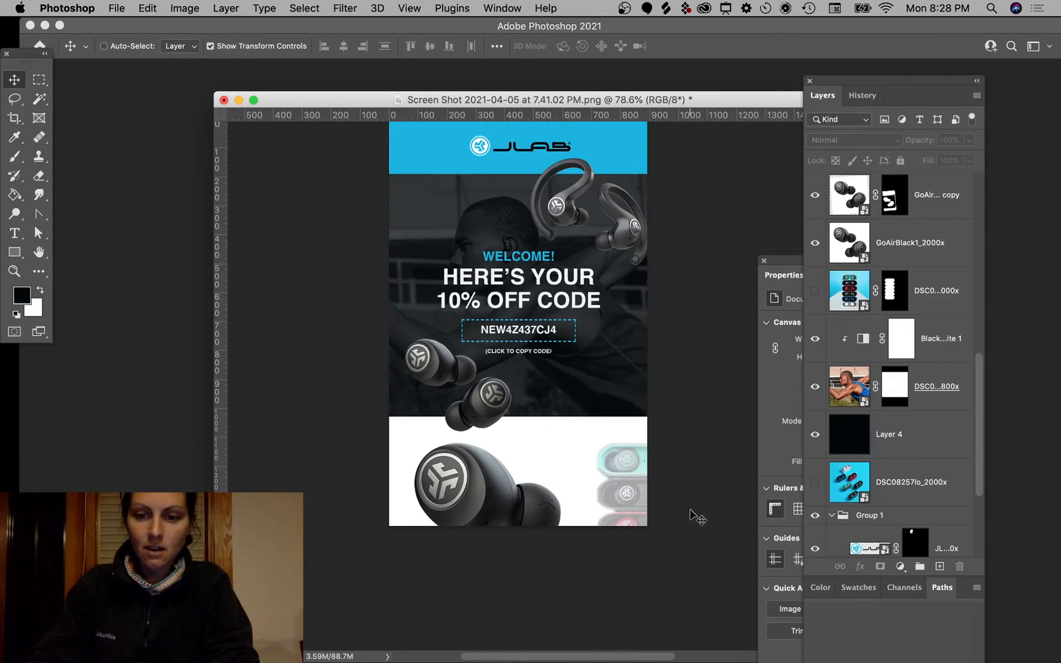
scroll(689, 515, "up", 2)
left_click(649, 518, "super")
left_click_drag(647, 525, 604, 436)
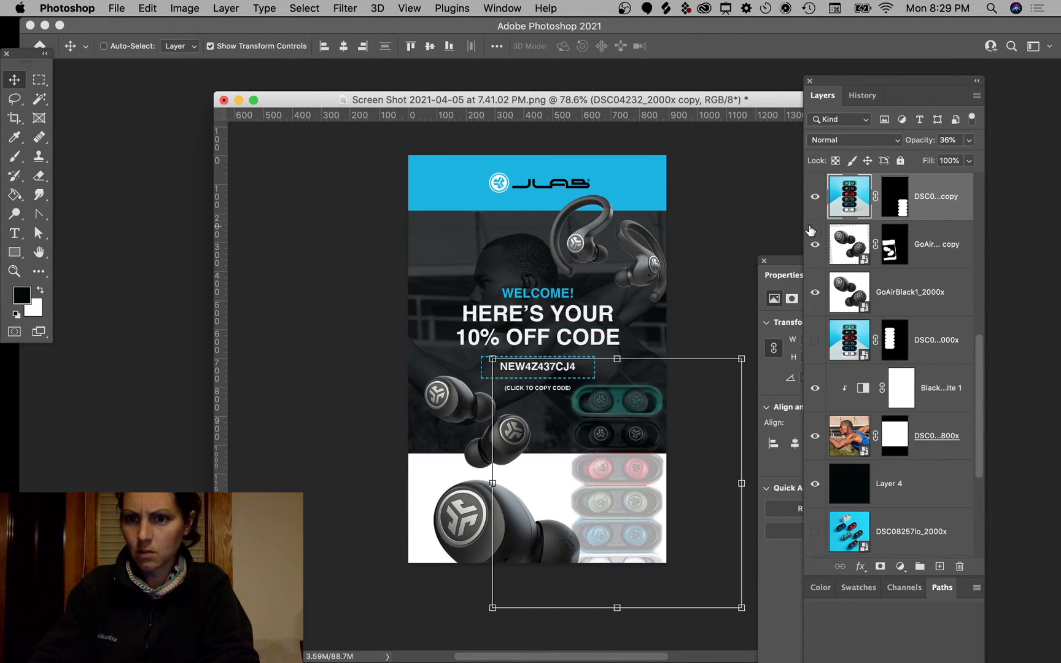
Step: Hide and delete the faded earbud-case copy layer
left_click(815, 198)
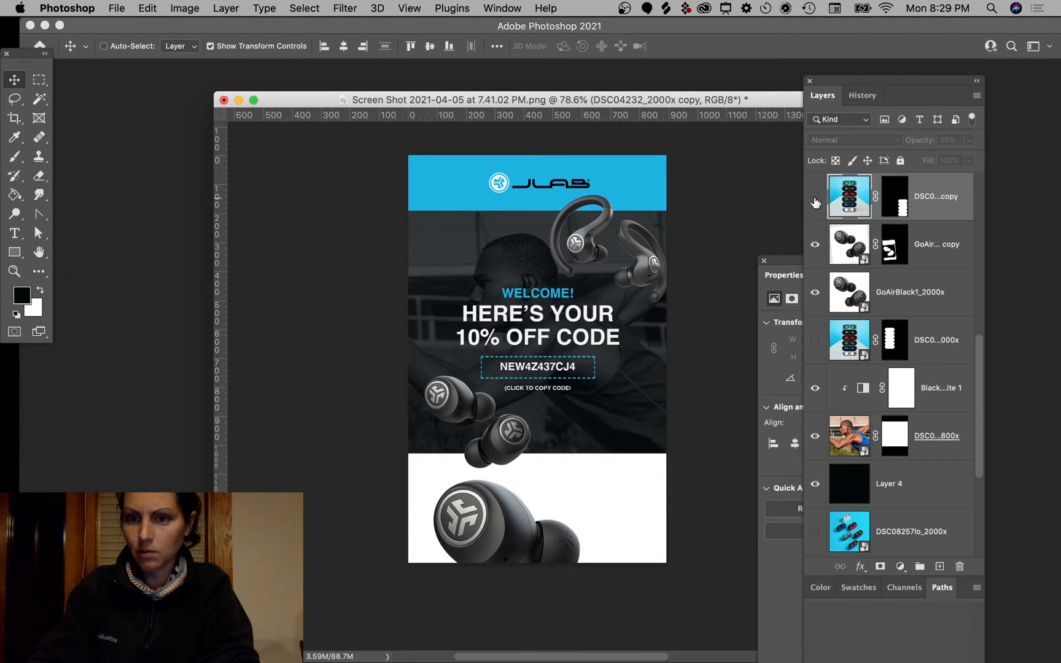
key("Delete")
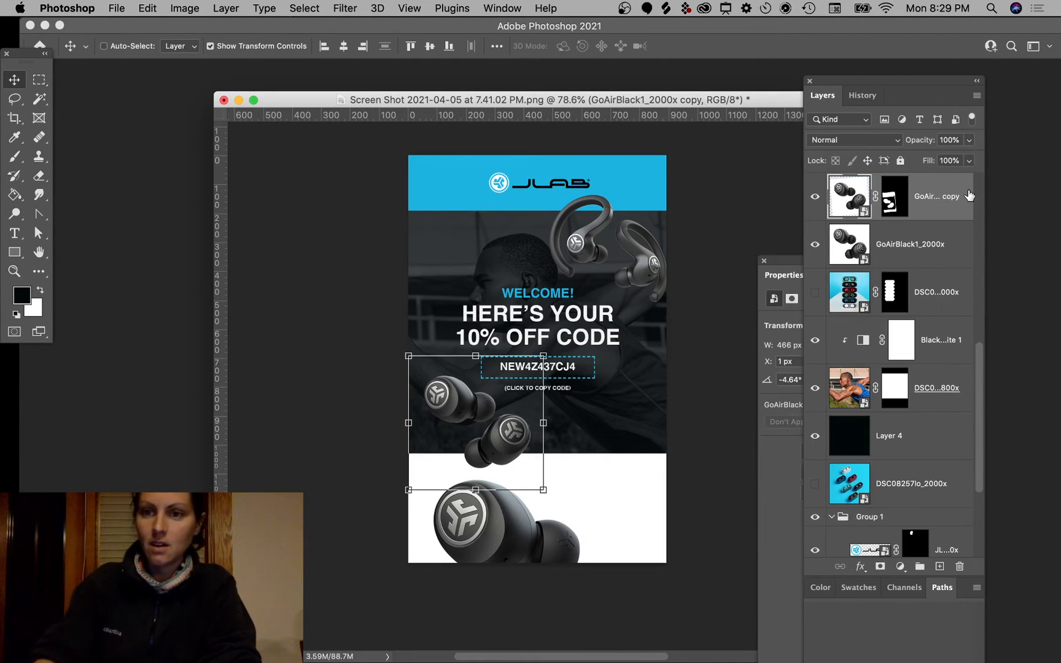
left_click(708, 226, "super")
Step: Select the athlete photo layer, then the Black & White adjustment's mask
scroll(695, 296, "up", 2)
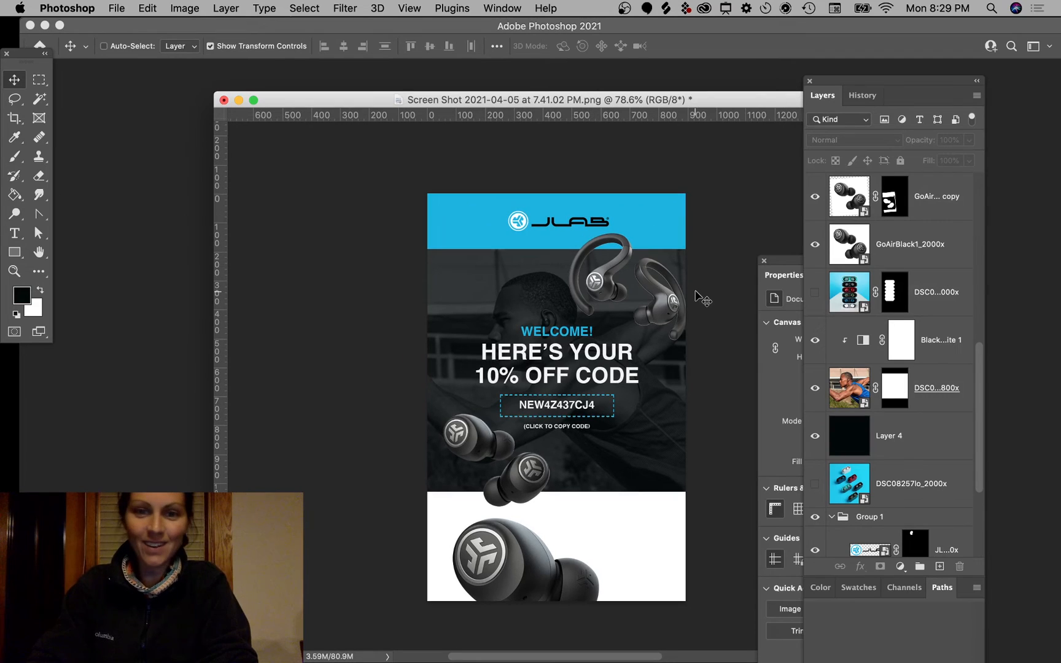
left_click(845, 396)
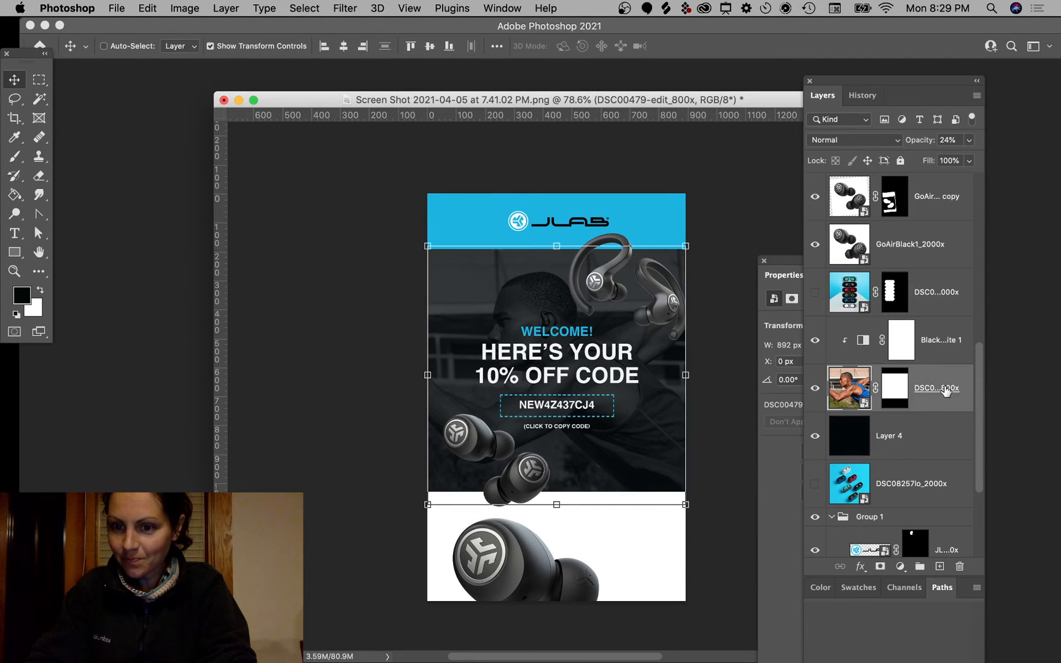
left_click(894, 342)
Step: Paint black with a 125 px brush over the athlete on the Black & White mask
key("b")
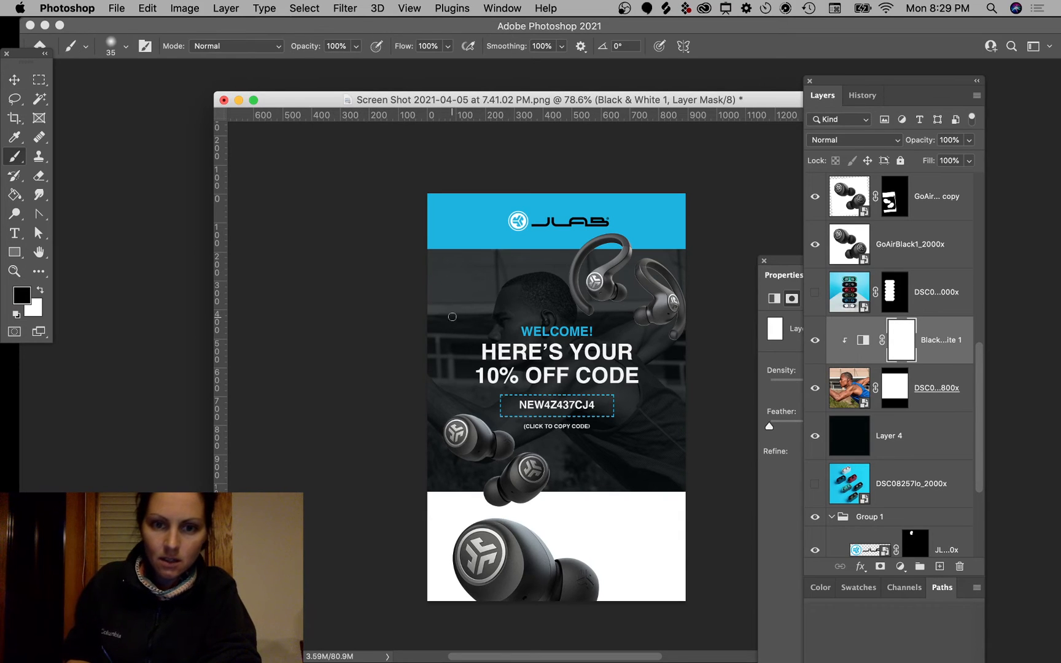
key("bracketright")
key("bracketright")
key("bracketright")
key("bracketright")
key("bracketright")
key("bracketright")
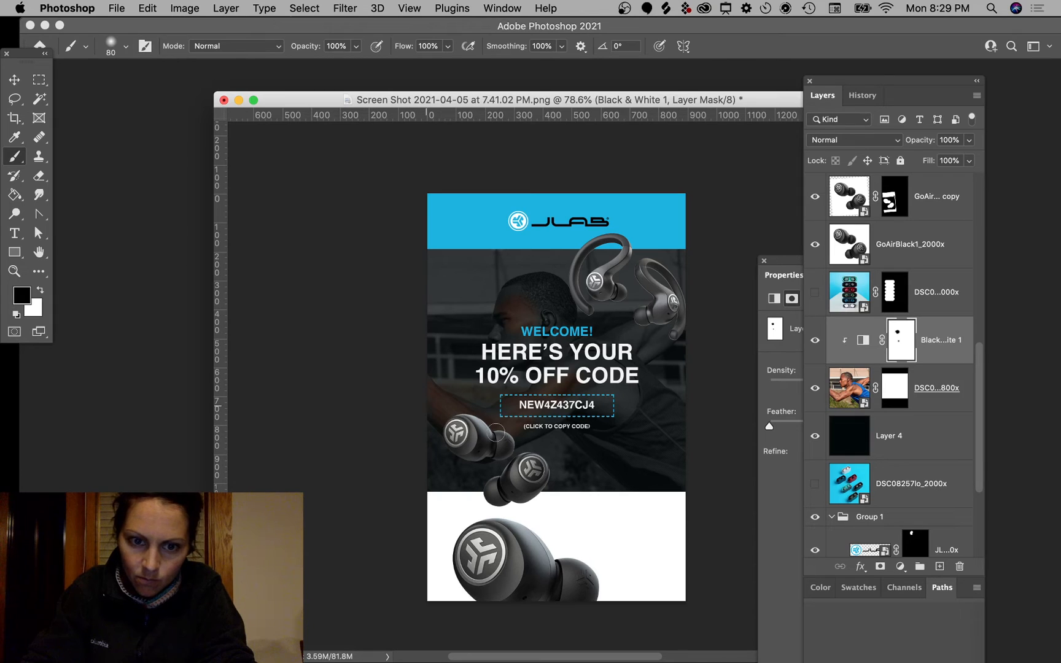
key("bracketright")
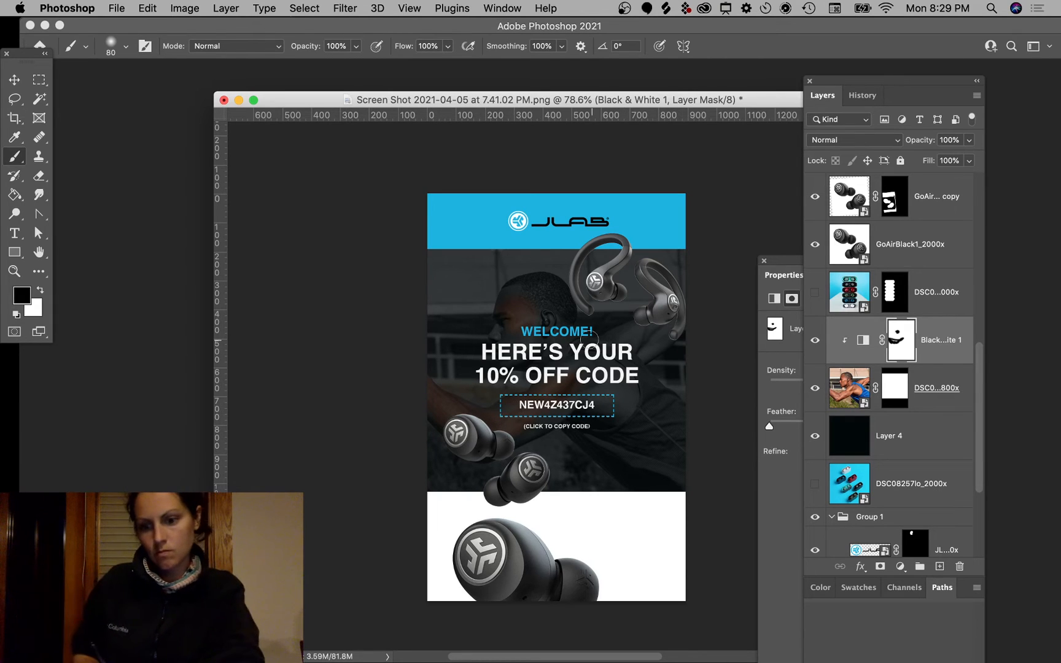
key("bracketright")
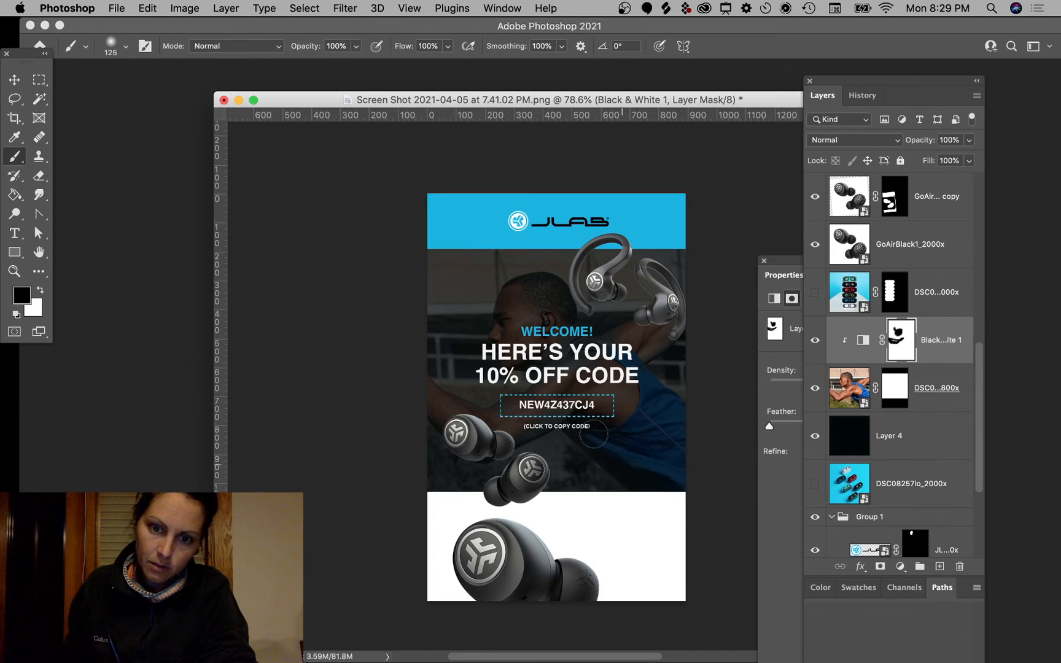
left_click_drag(486, 443, 472, 432)
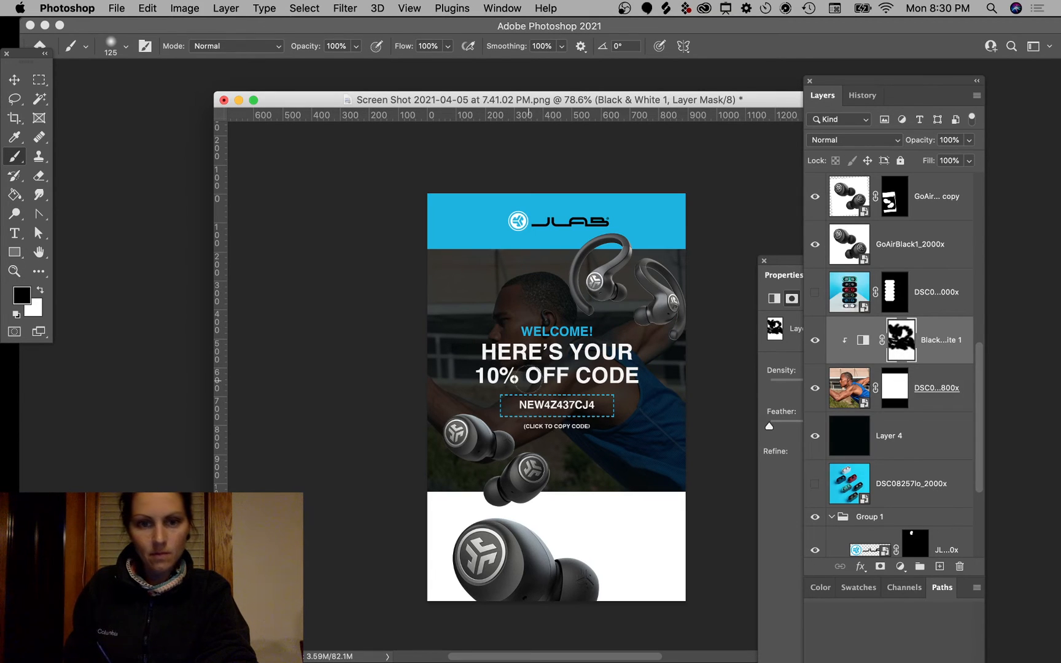
Step: Paint white on the mask so the photo's left side and earbud area turn grey
key("x")
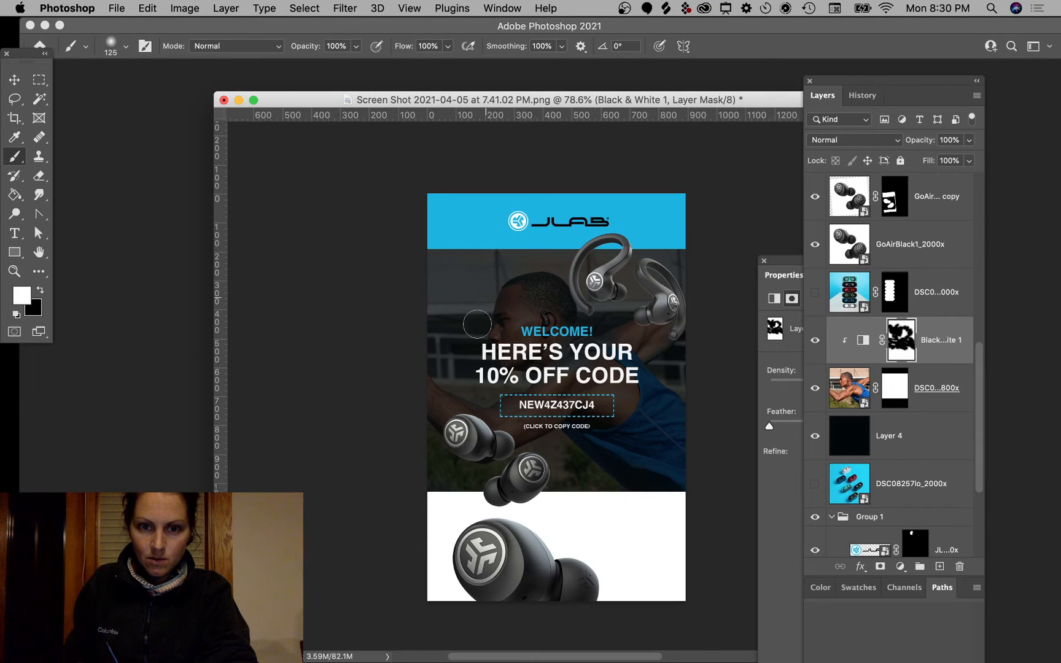
mouse_move(454, 372)
left_mouse_down()
mouse_move(496, 386)
mouse_move(430, 361)
mouse_move(527, 254)
left_mouse_up()
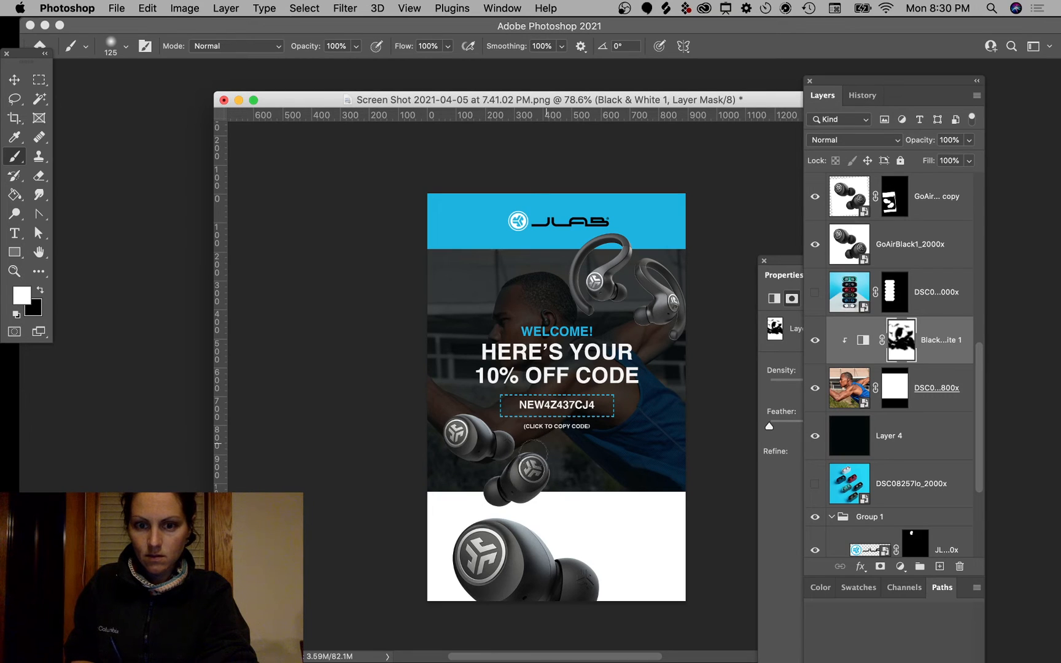
mouse_move(533, 458)
left_mouse_down()
mouse_move(567, 464)
mouse_move(580, 501)
left_mouse_up()
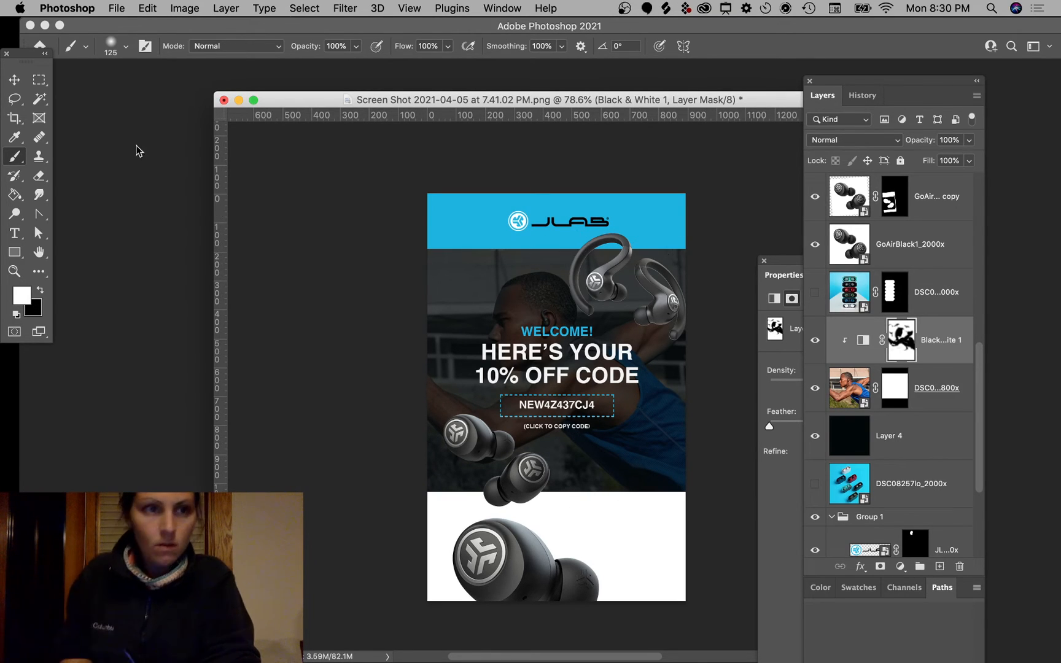
Step: Touch up the mask by toggling black and white brush colours, then select the athlete photo layer
left_click(39, 80)
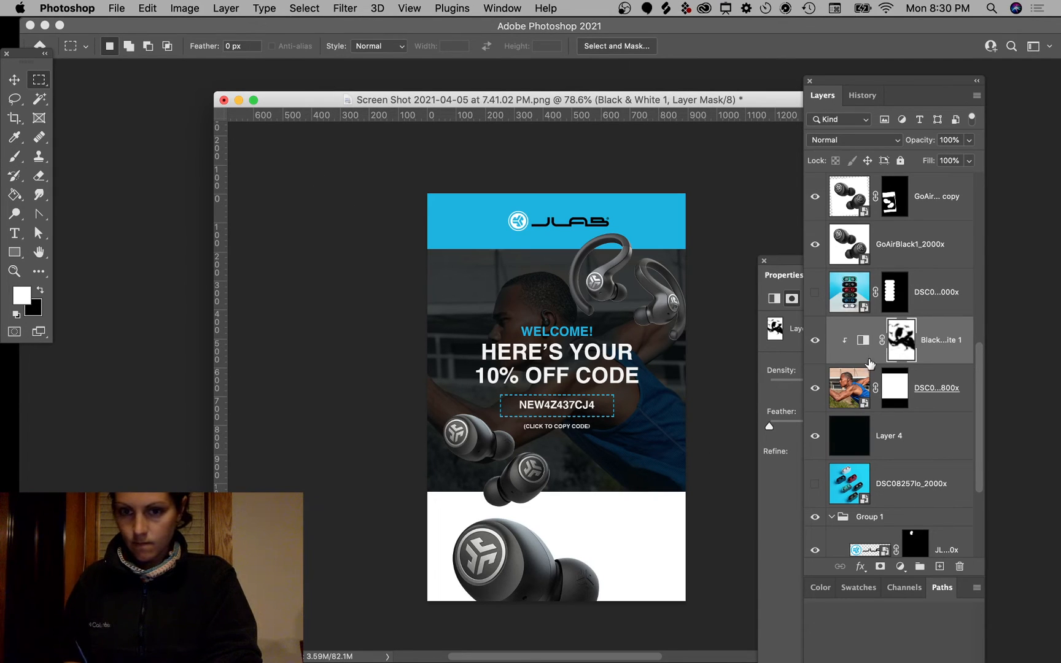
key("b")
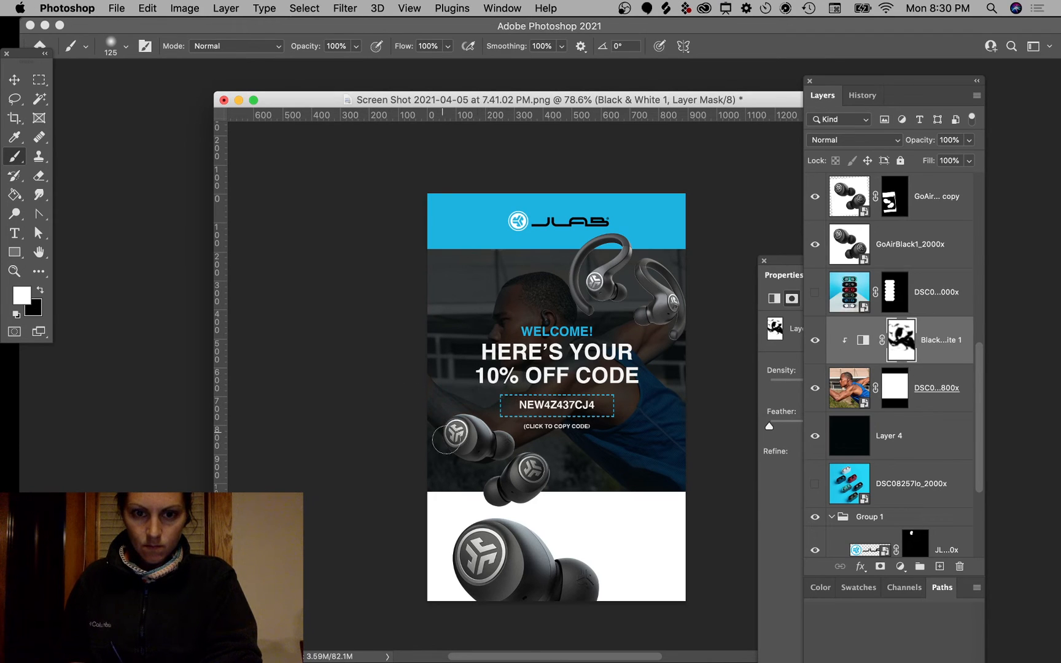
key("x")
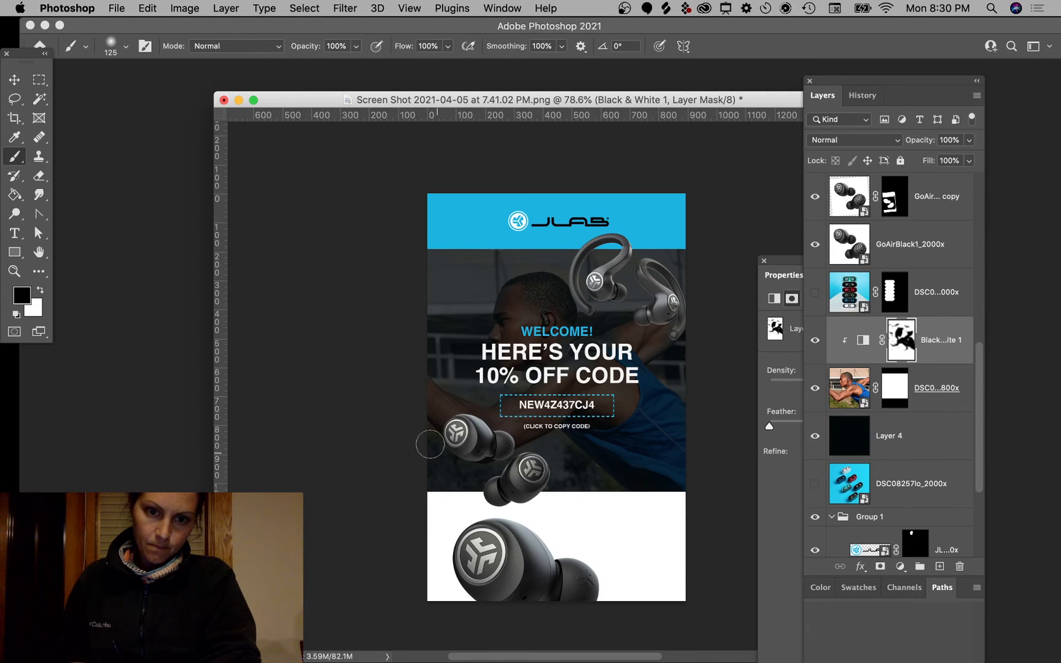
key("x")
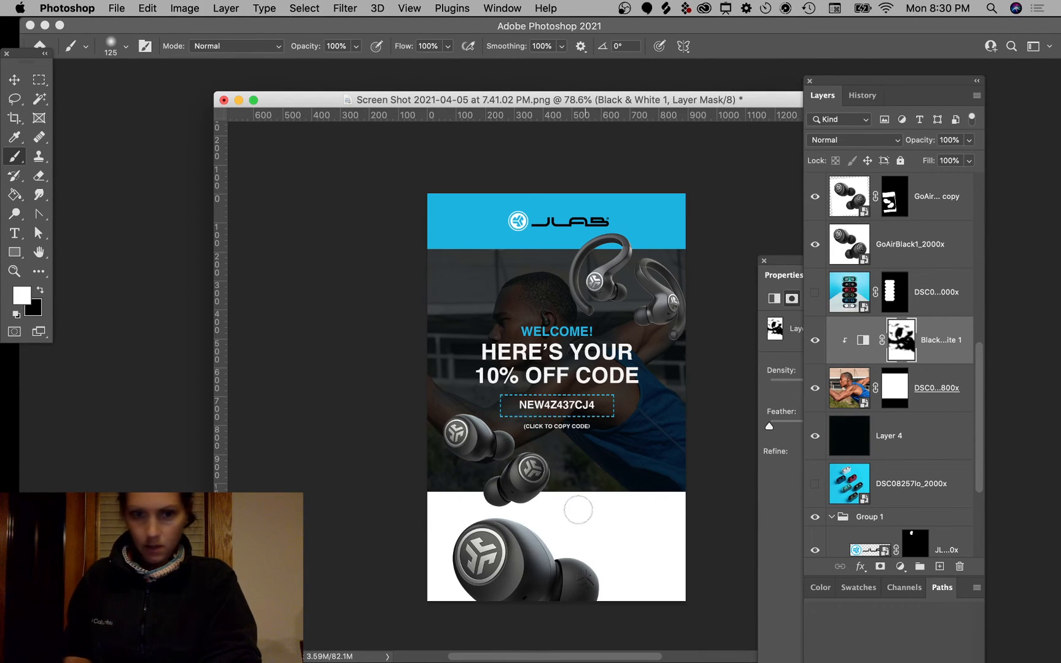
key("x")
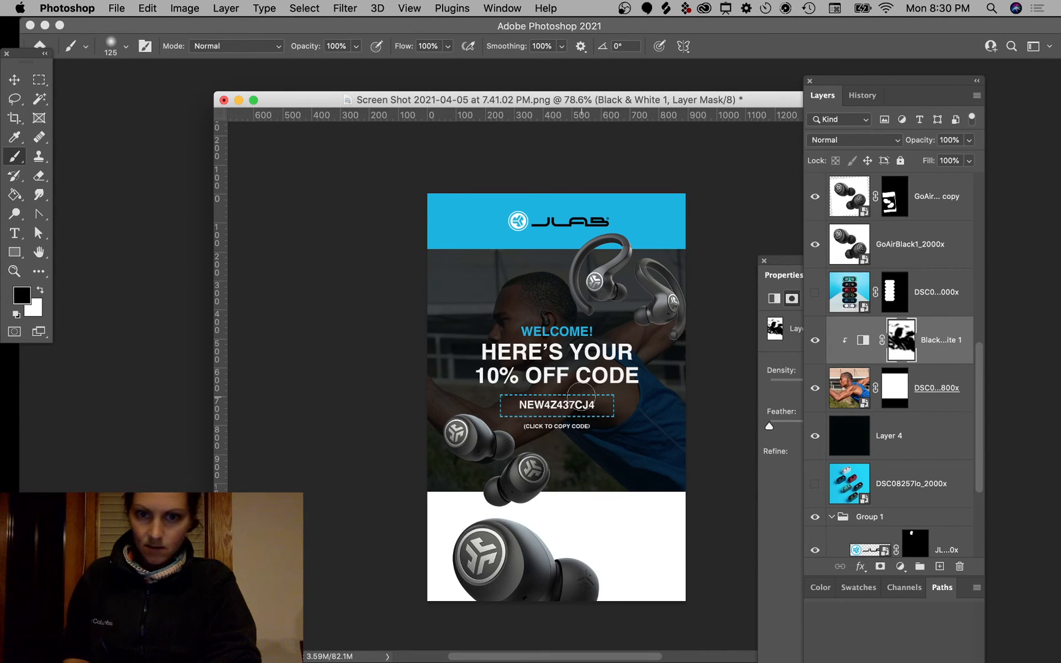
key("x")
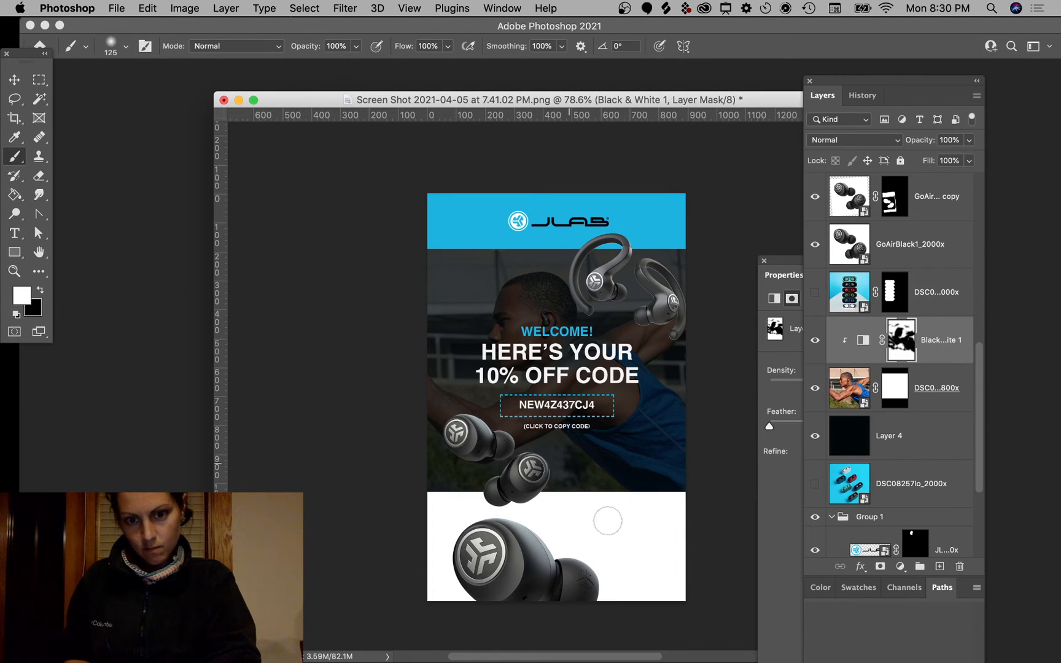
left_click(39, 79)
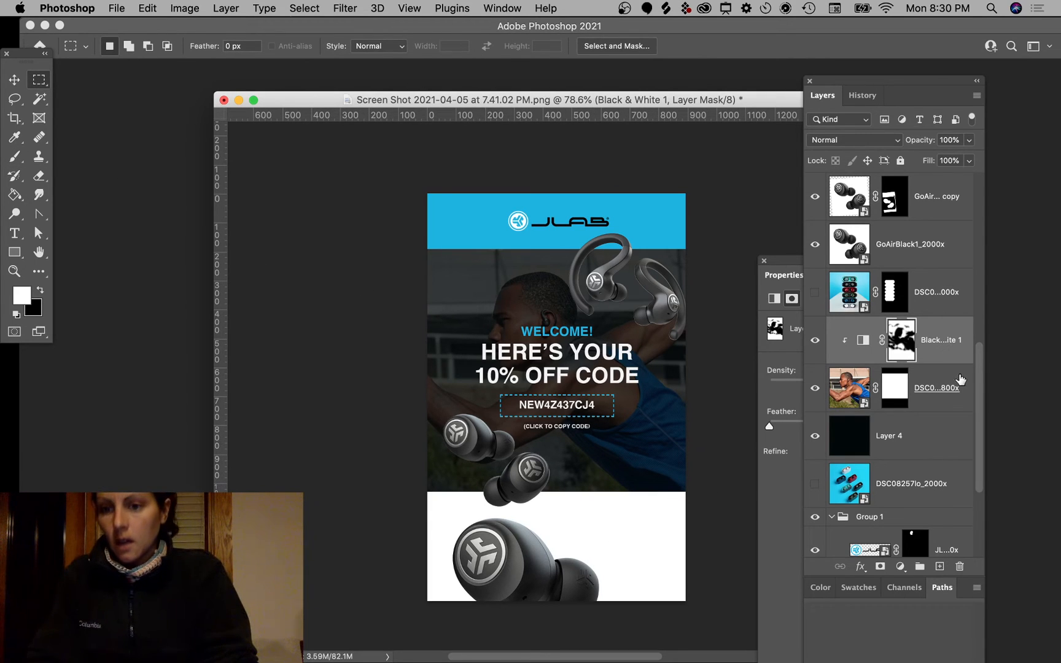
left_click(945, 395)
left_click(968, 141)
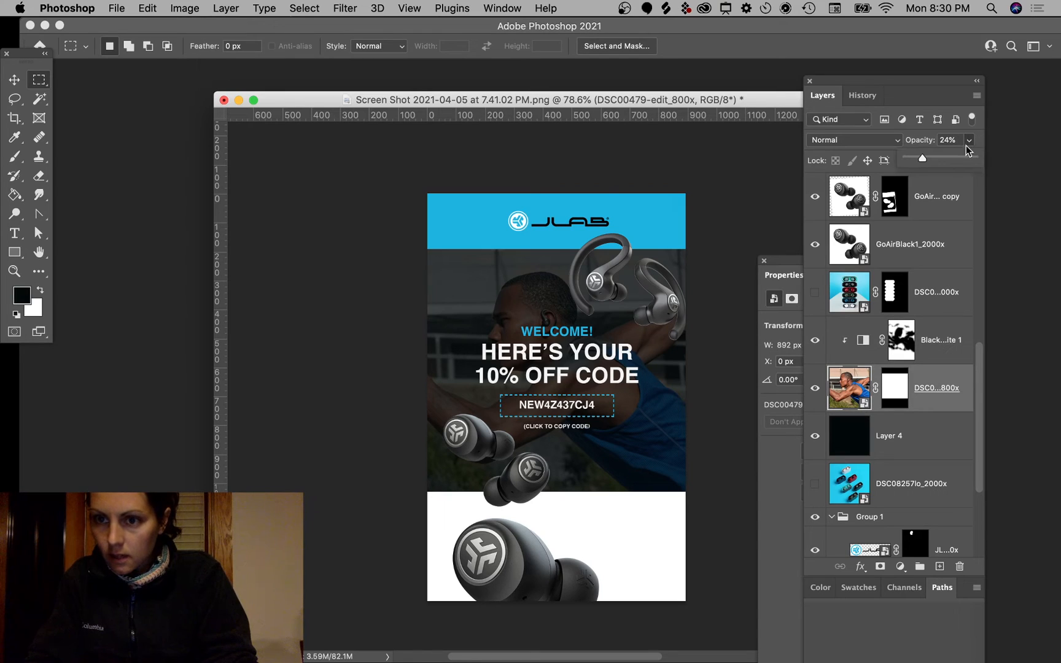
Step: Lower the athlete photo's opacity to about 14% and select its layer mask
left_click_drag(914, 158, 914, 158)
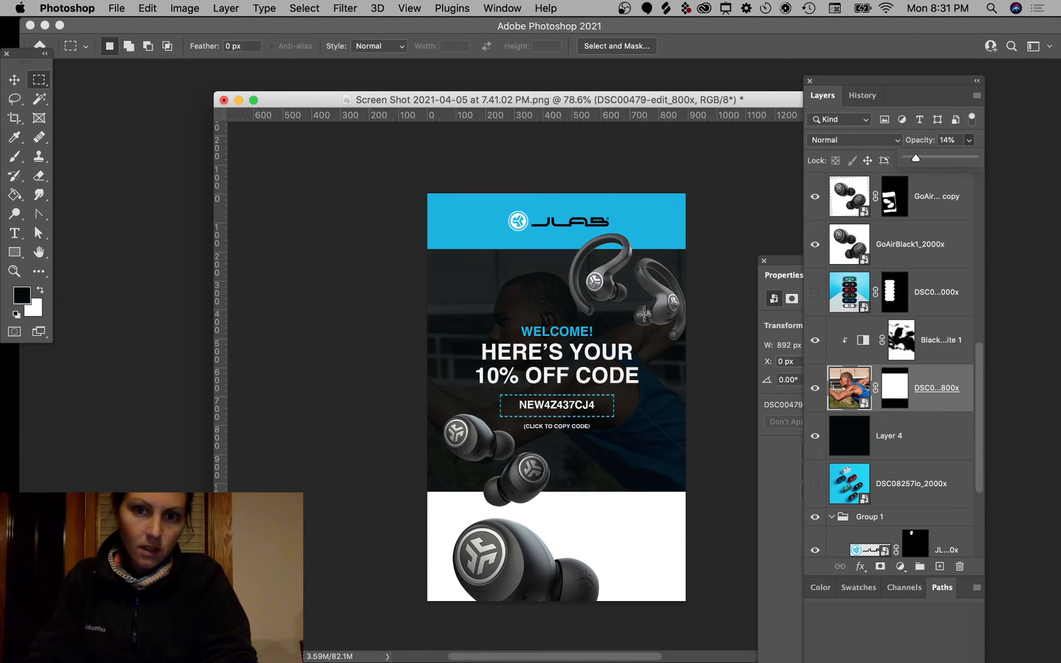
left_click_drag(913, 159, 916, 159)
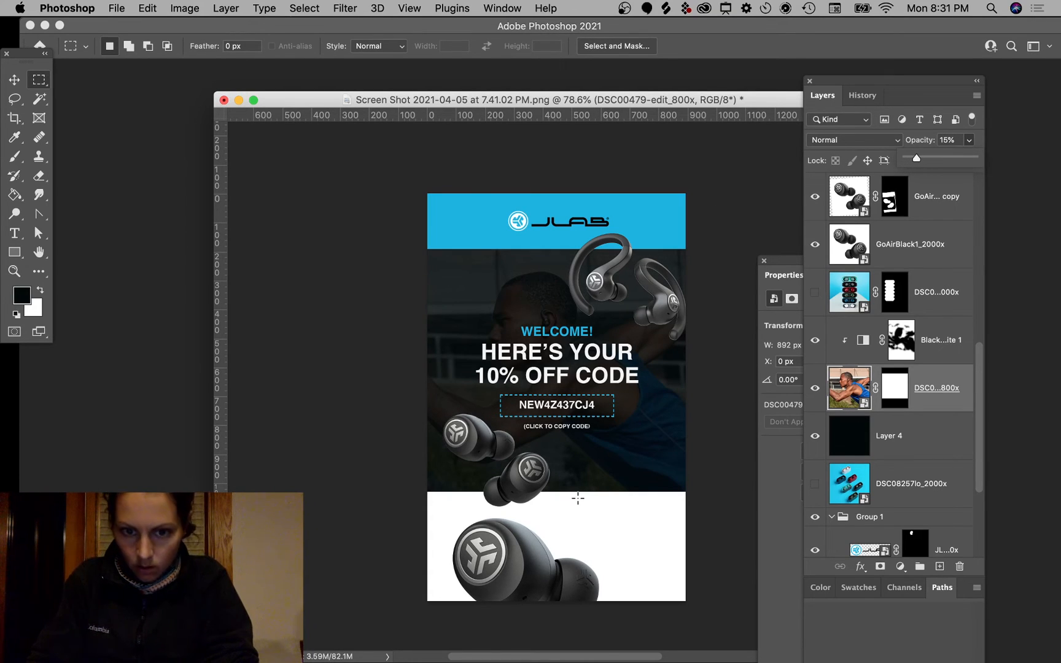
left_click(899, 351)
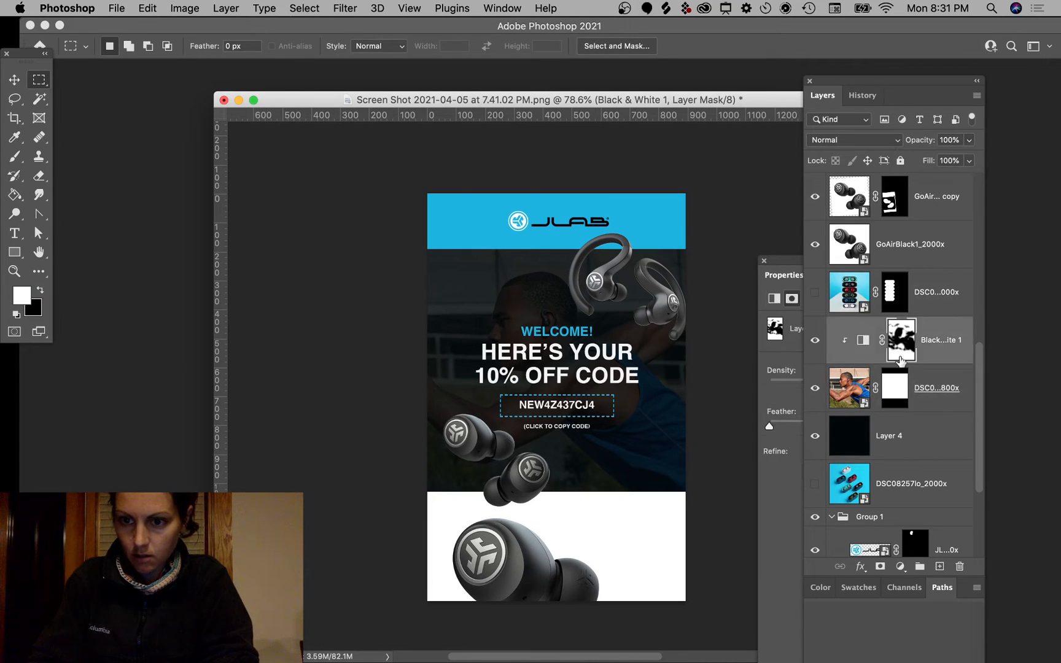
left_click(895, 388)
Step: Paint black with a 400 px brush on the photo mask around the discount code
key("b")
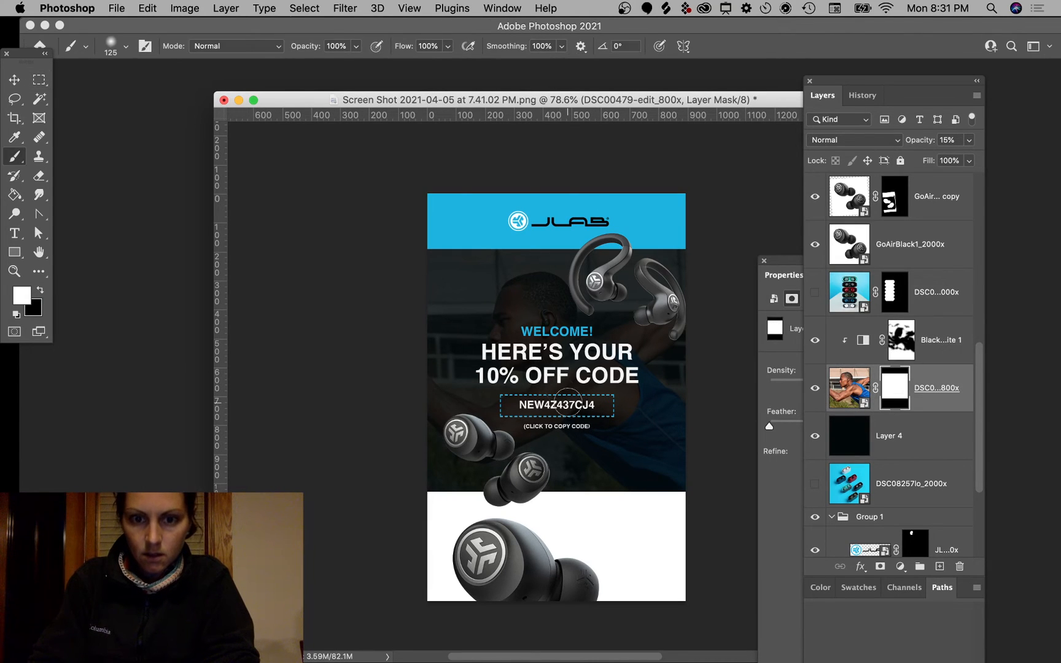
key("bracketright")
key("bracketright")
key("bracketright")
key("bracketright")
key("bracketright")
key("bracketright")
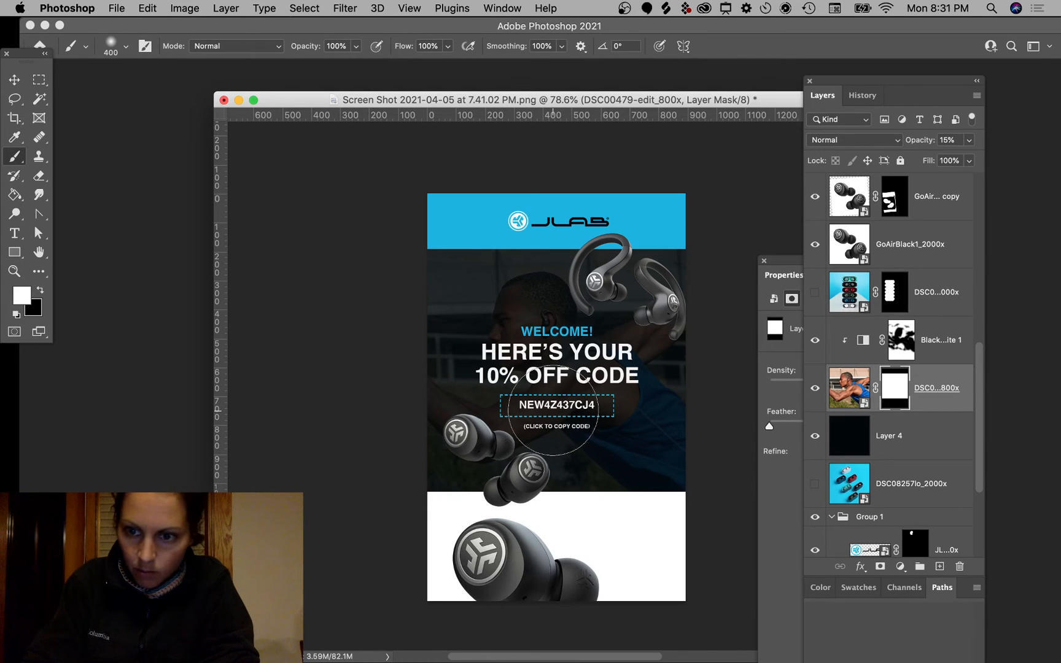
key("x")
left_click(553, 410)
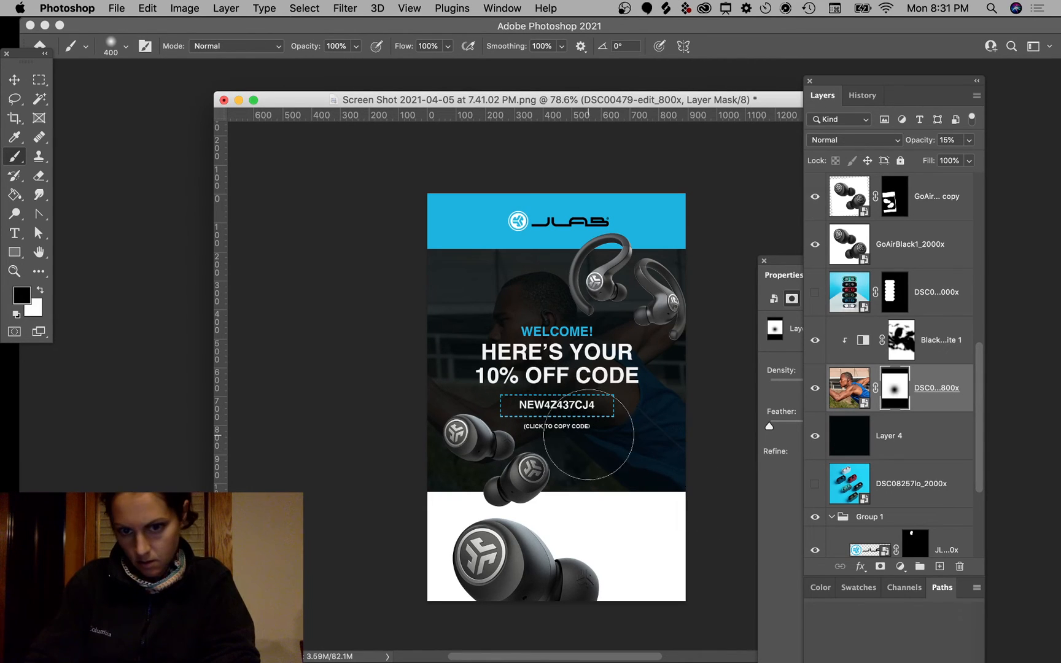
left_click(570, 413)
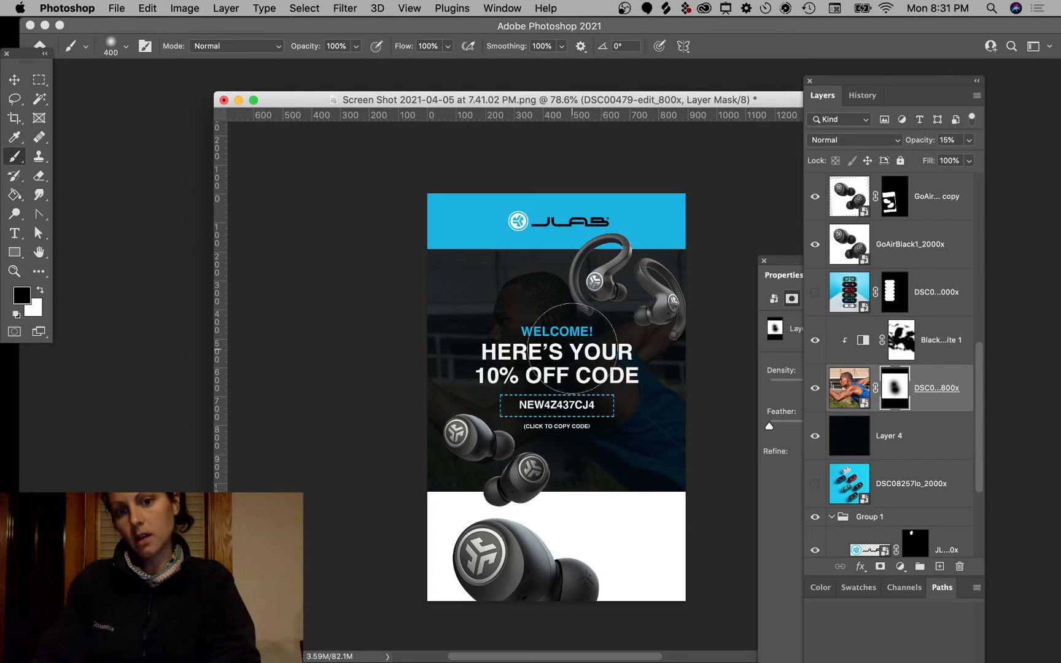
Step: Set the athlete photo layer's opacity to 18%
left_click(847, 387)
left_click(970, 140)
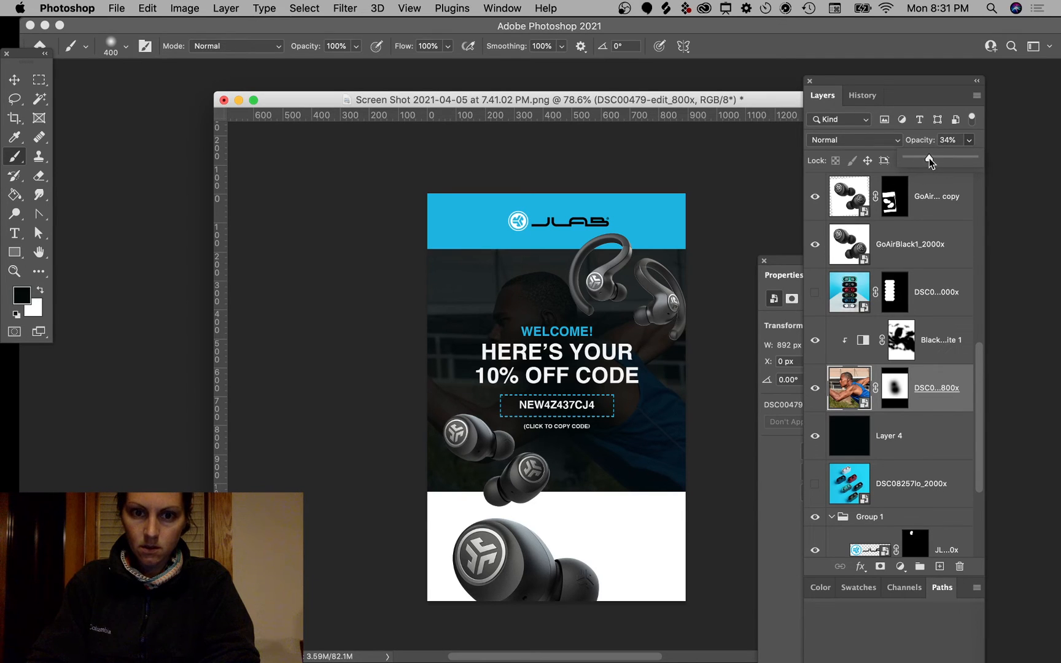
left_click_drag(928, 157, 918, 157)
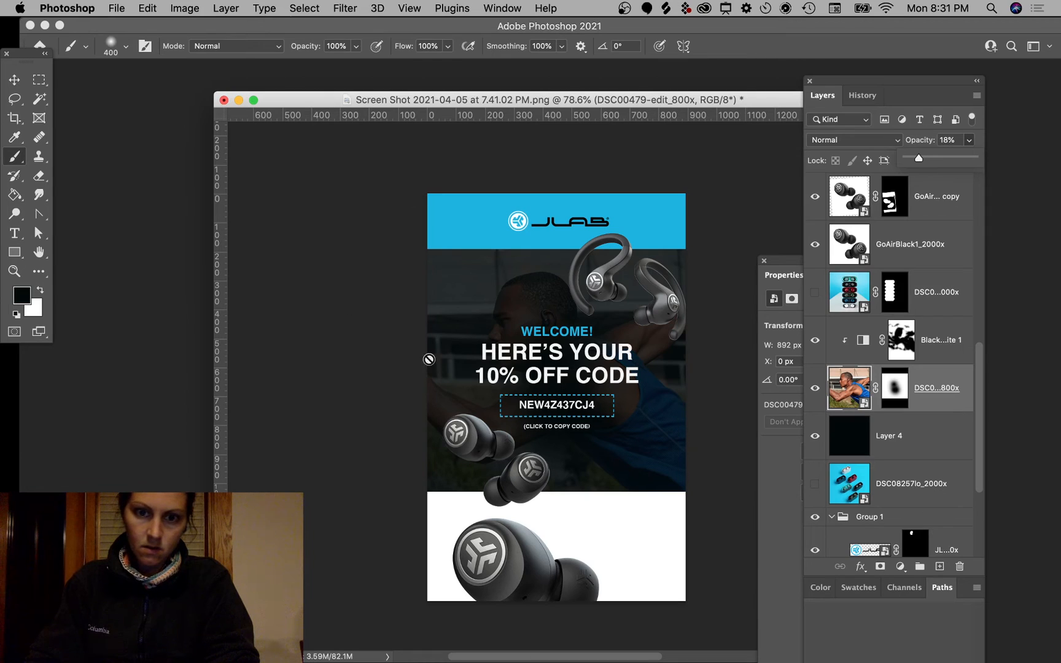
Step: Switch to the Move tool and select the blue banner layer, Layer 2
left_click(14, 79)
left_click(335, 289)
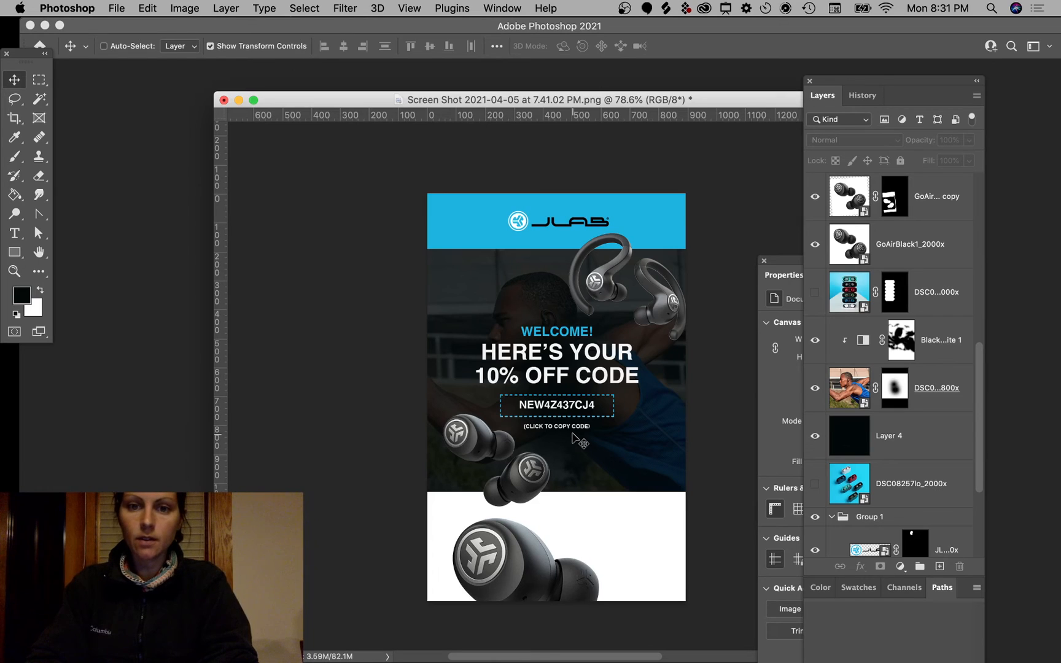
scroll(572, 436, "down", 3)
scroll(572, 436, "up", 5)
scroll(553, 368, "up", 3)
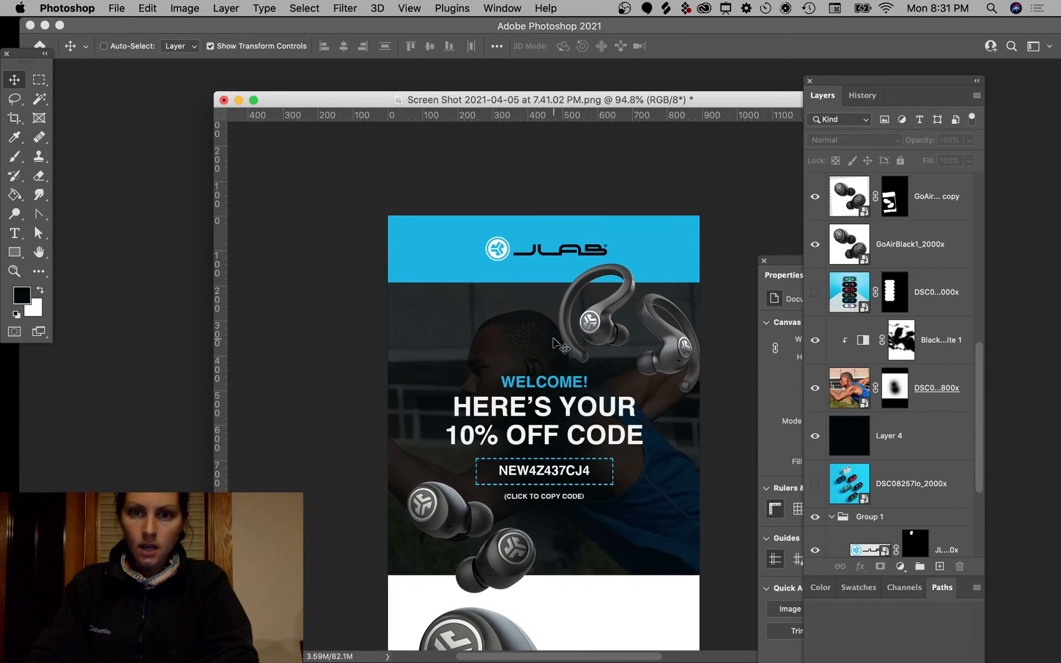
left_click(681, 234, "super")
scroll(885, 396, "down", 1)
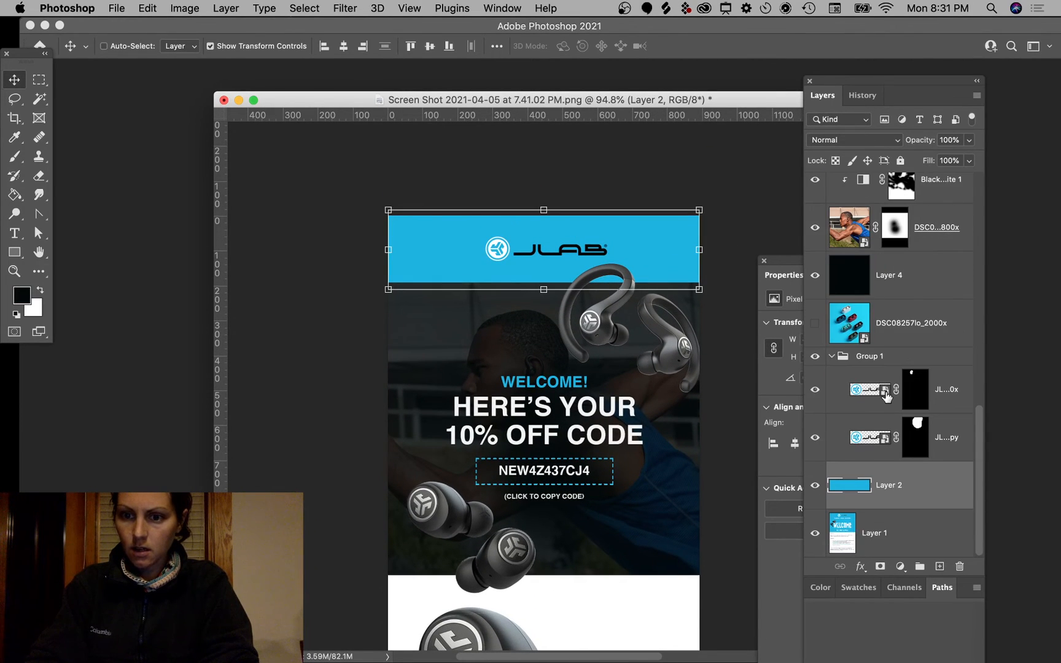
Step: Add a new layer and paint a soft black 400 px stroke along the banner's top
left_click(939, 566)
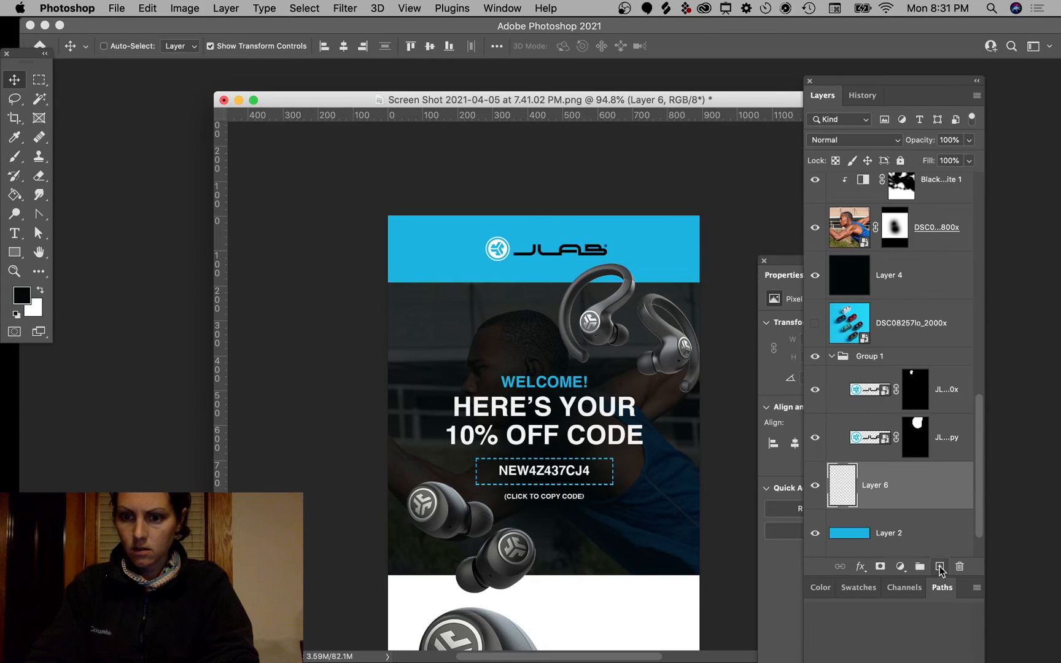
key("b")
mouse_move(360, 182)
left_mouse_down()
mouse_move(440, 201)
mouse_move(764, 204)
left_mouse_up()
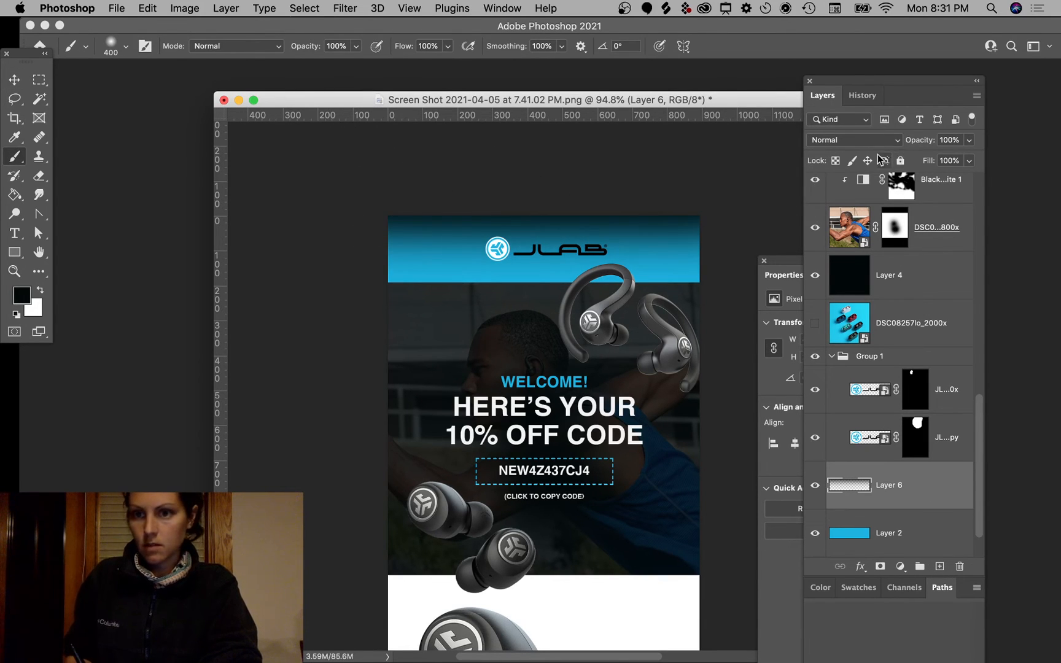
key("super+z")
key("bracketleft")
key("bracketleft")
key("bracketleft")
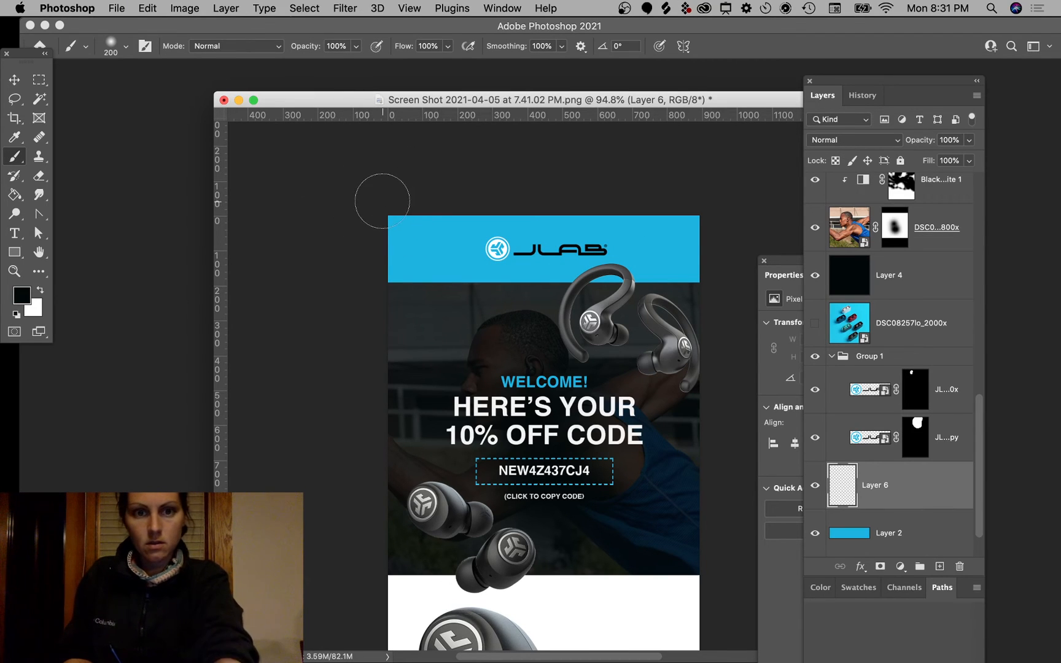
mouse_move(374, 208)
left_mouse_down()
mouse_move(407, 195)
mouse_move(798, 212)
left_mouse_up()
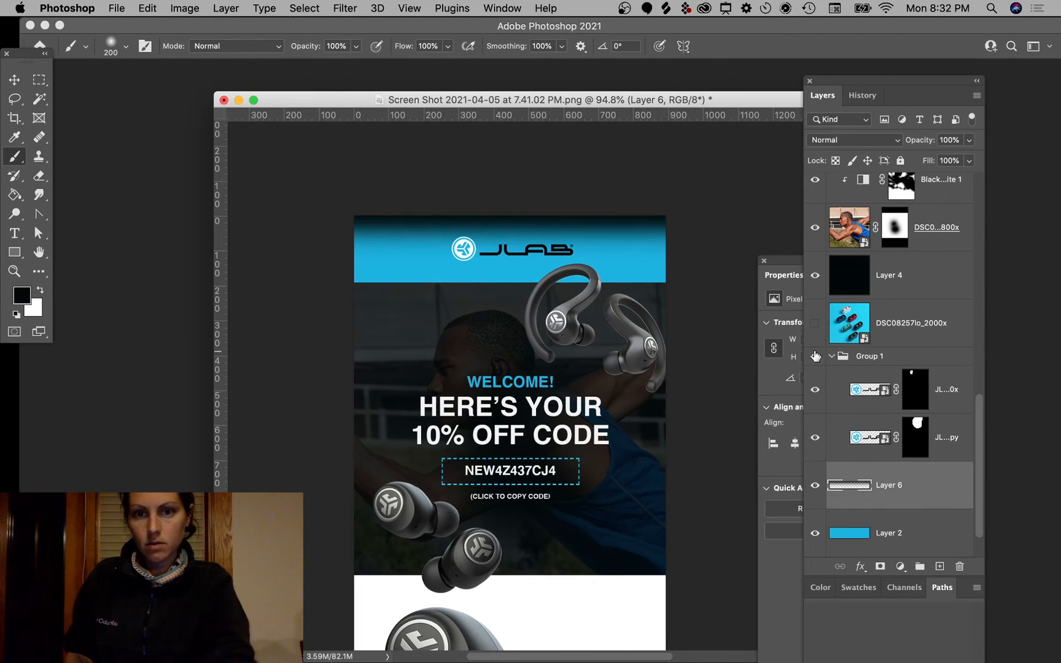
key("super+z")
key("bracketright")
key("bracketright")
key("bracketright")
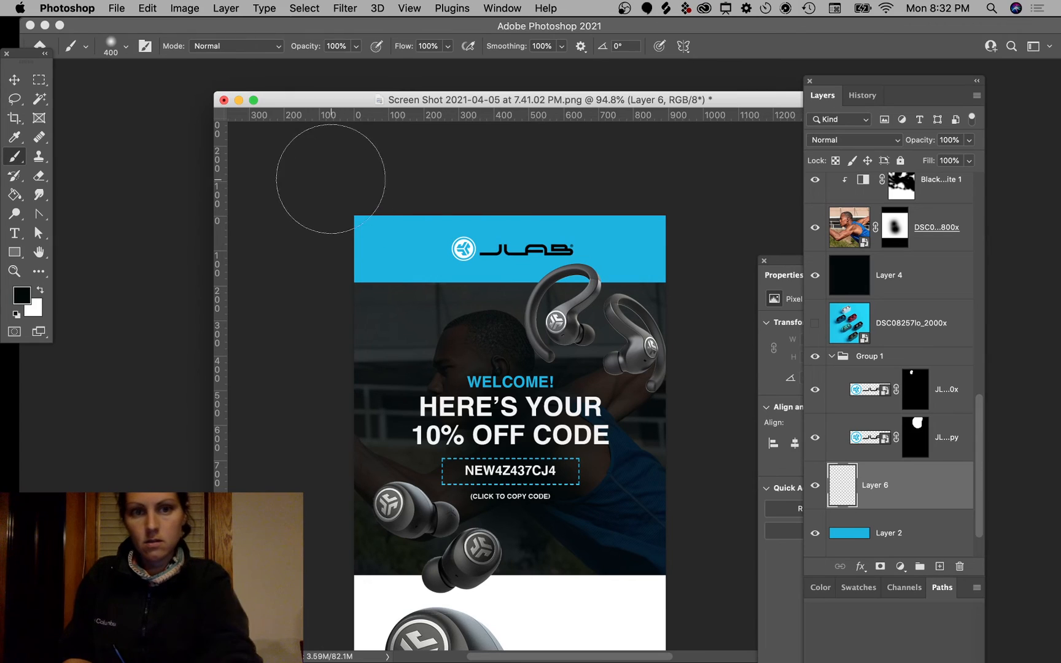
mouse_move(327, 182)
left_mouse_down()
mouse_move(685, 187)
mouse_move(758, 189)
left_mouse_up()
Step: Set Layer 6 to Multiply blending at 32% opacity
left_click(837, 140)
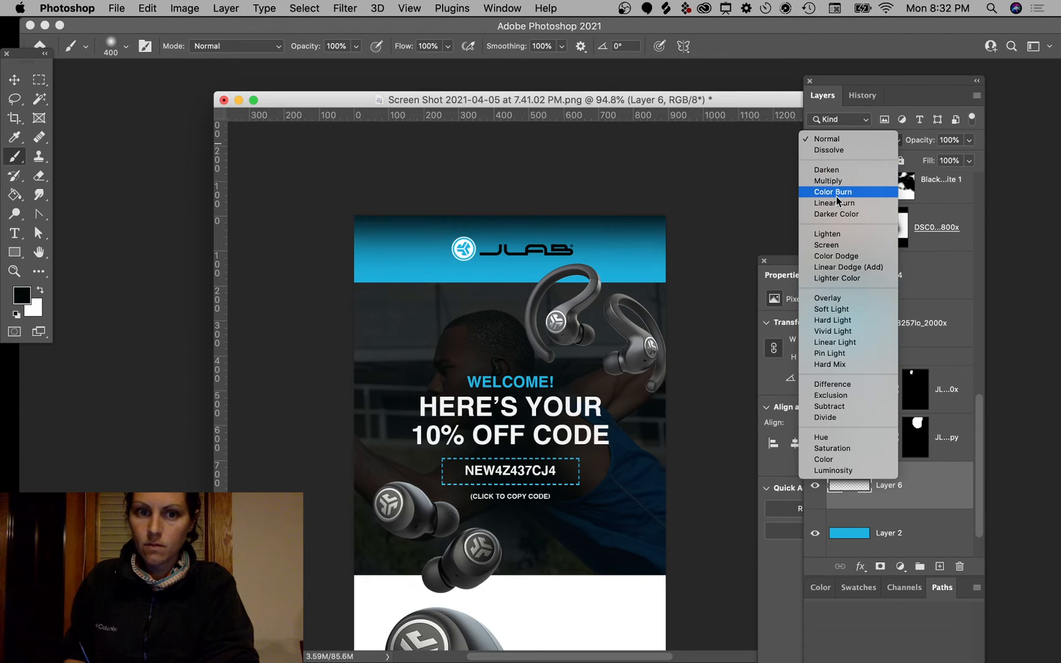
left_click(841, 267)
left_click(845, 147)
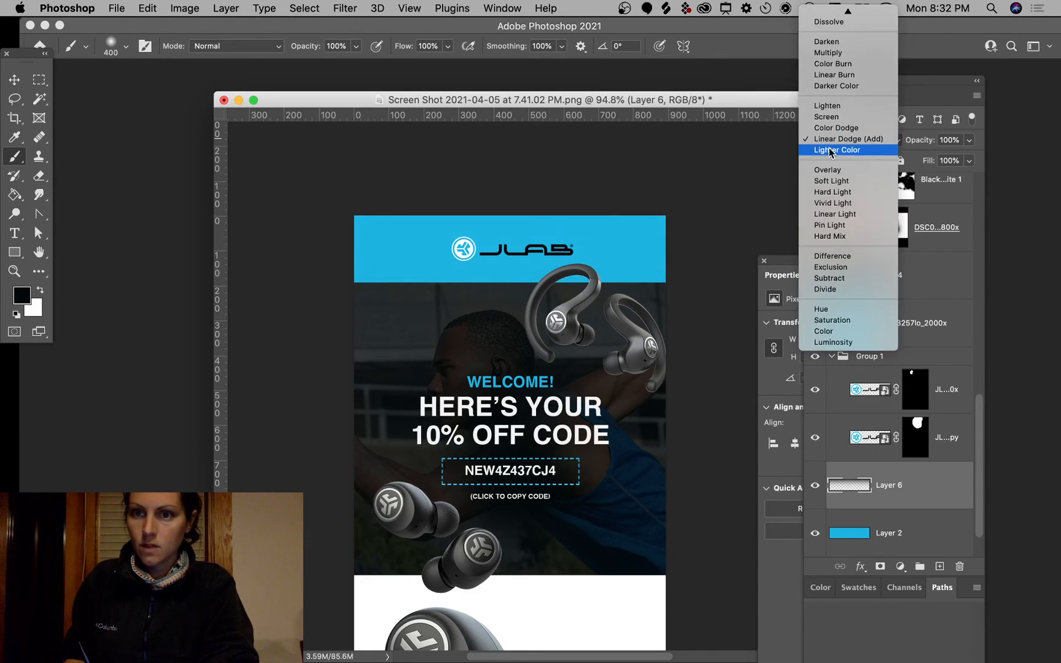
left_click(853, 53)
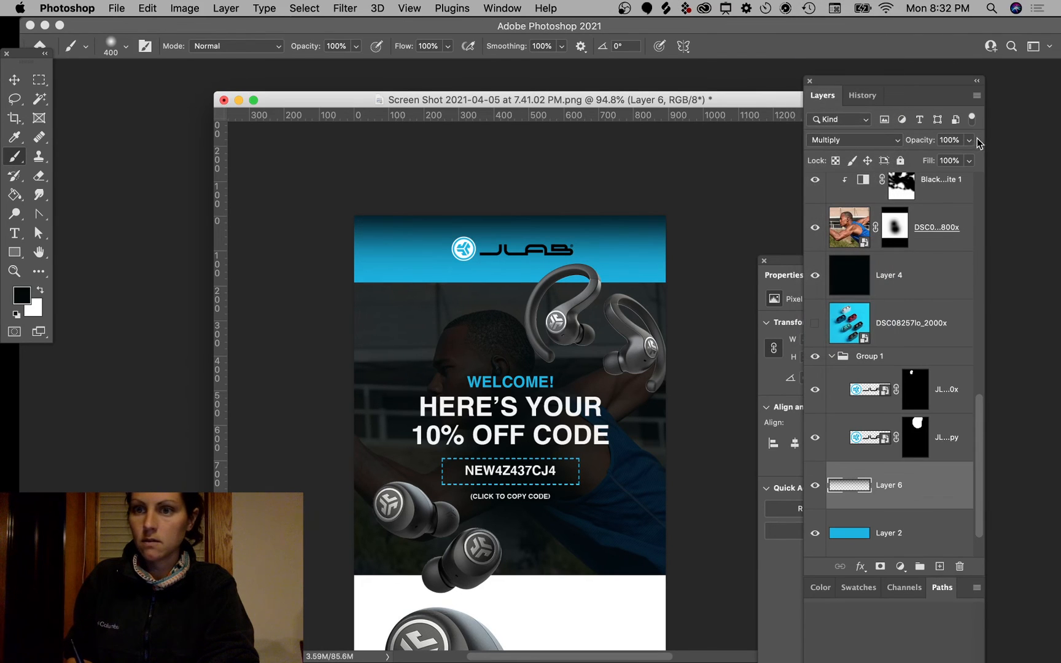
left_click(969, 140)
left_click_drag(907, 156, 915, 157)
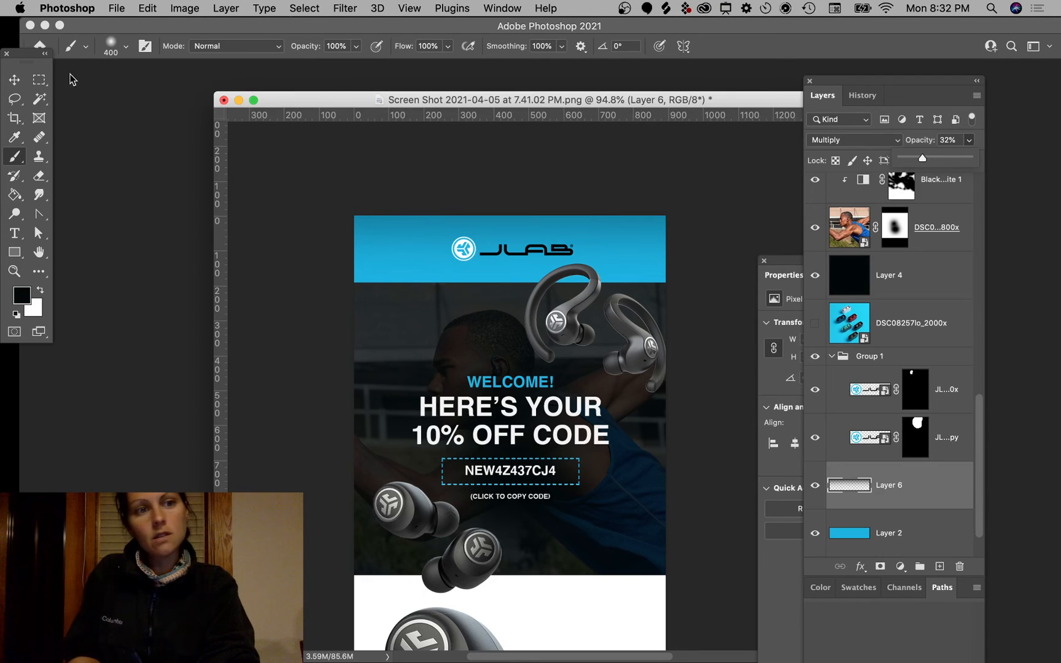
key("m")
left_click_drag(626, 418, 659, 358)
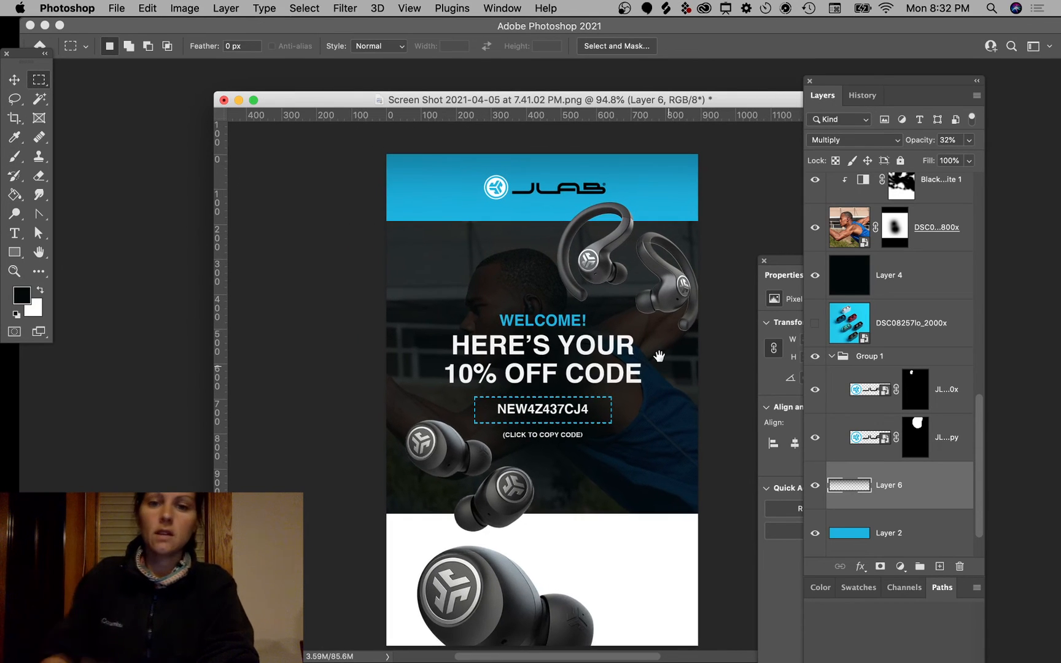
key("super+minus")
scroll(659, 357, "up", 2)
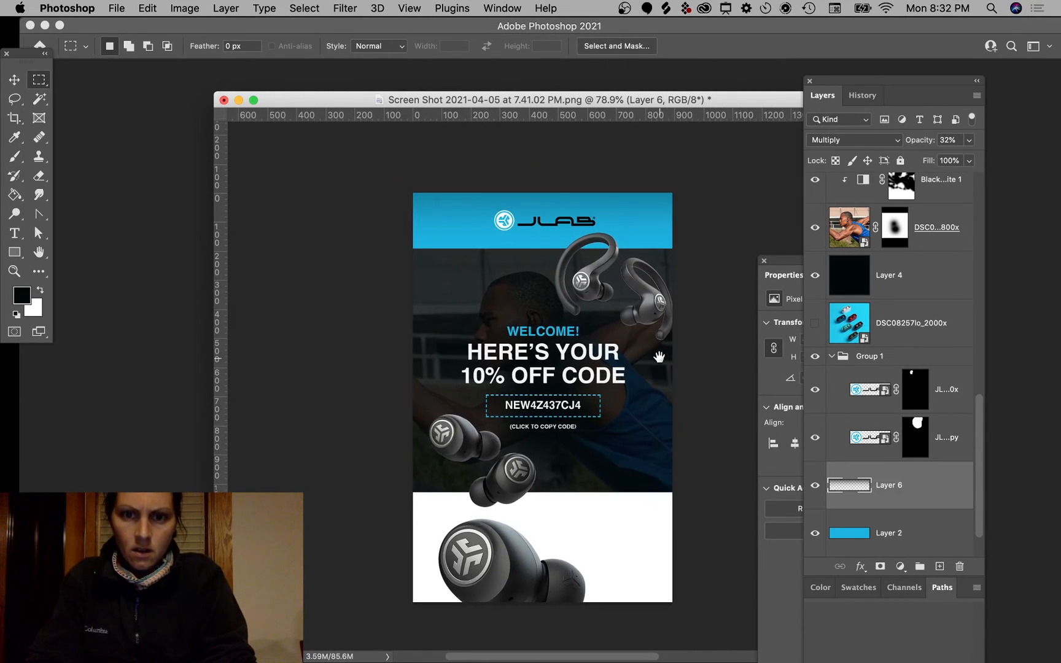
scroll(659, 358, "up", 1)
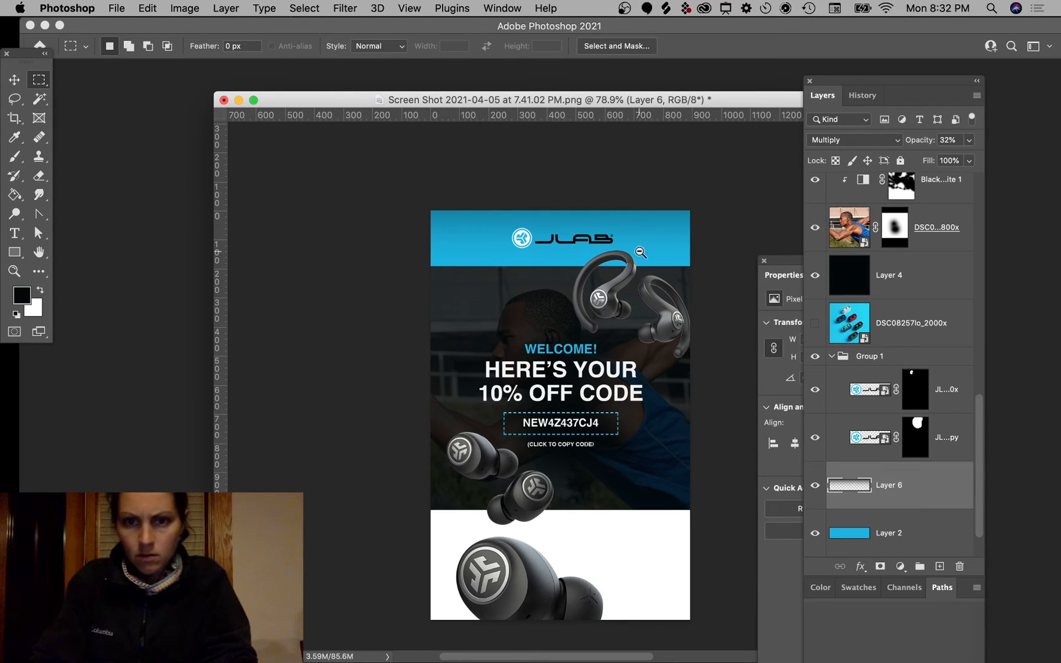
left_click(14, 80)
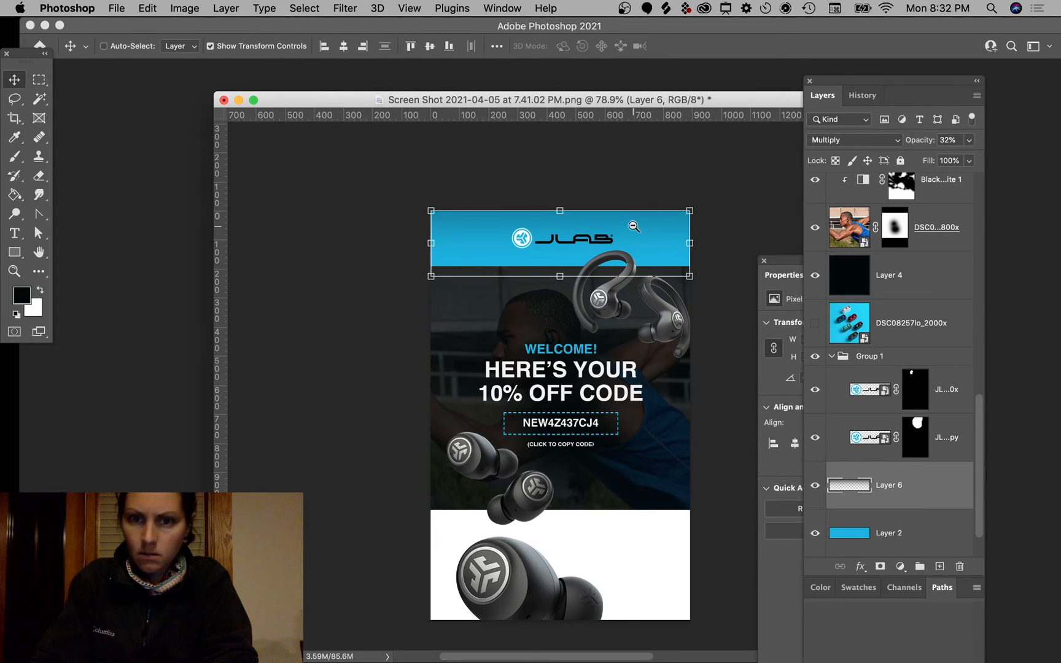
scroll(645, 236, "down", 1)
key("super+plus")
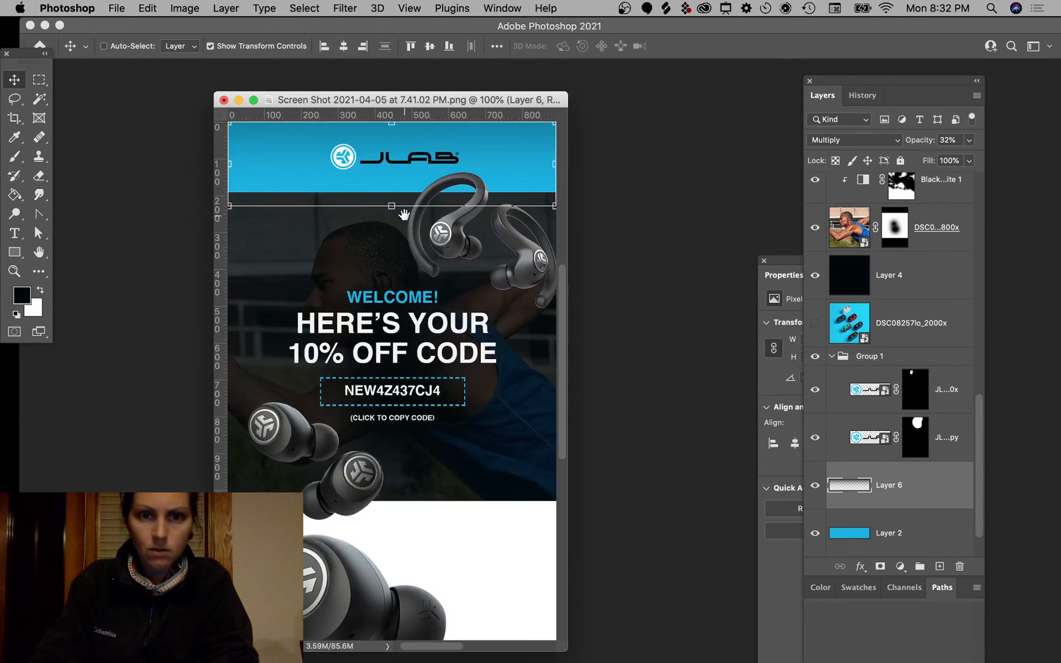
left_click_drag(436, 239, 535, 257)
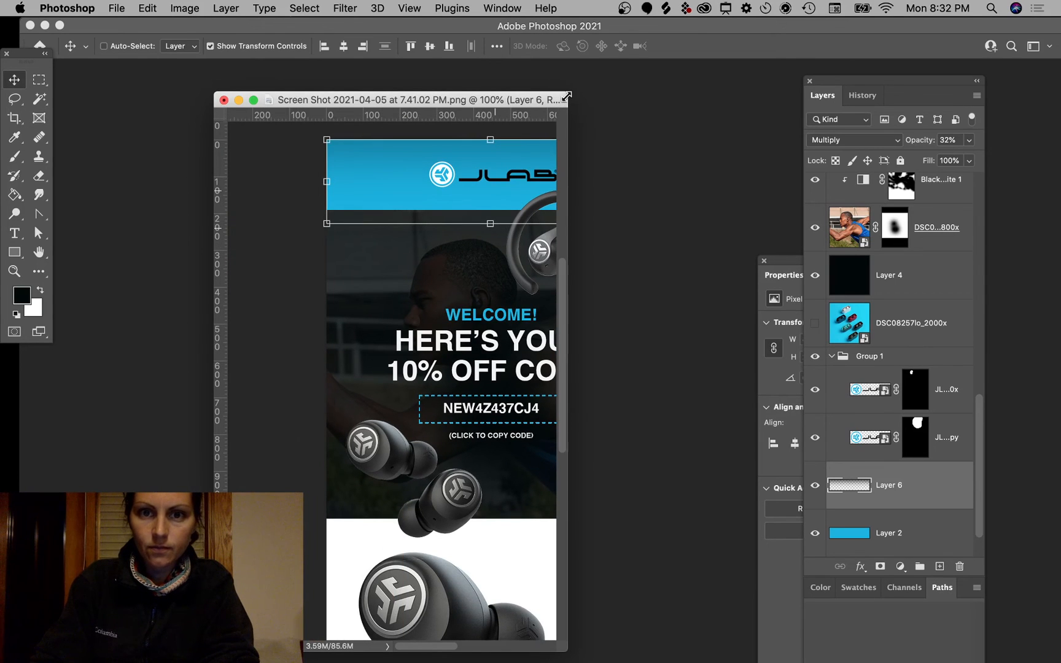
left_click_drag(566, 96, 802, 141)
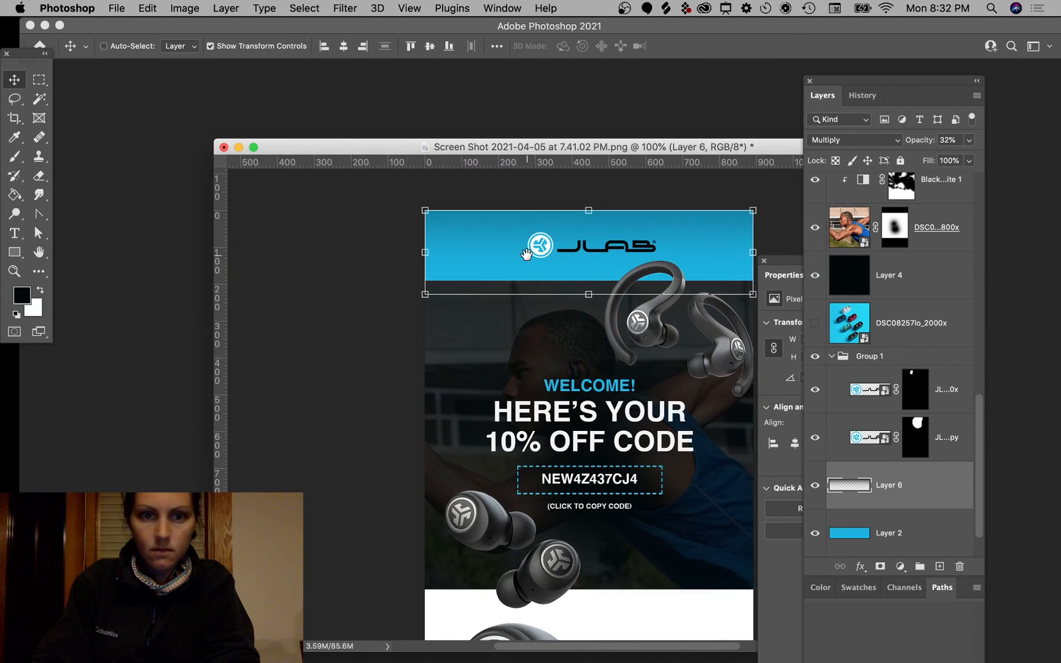
left_click(40, 81)
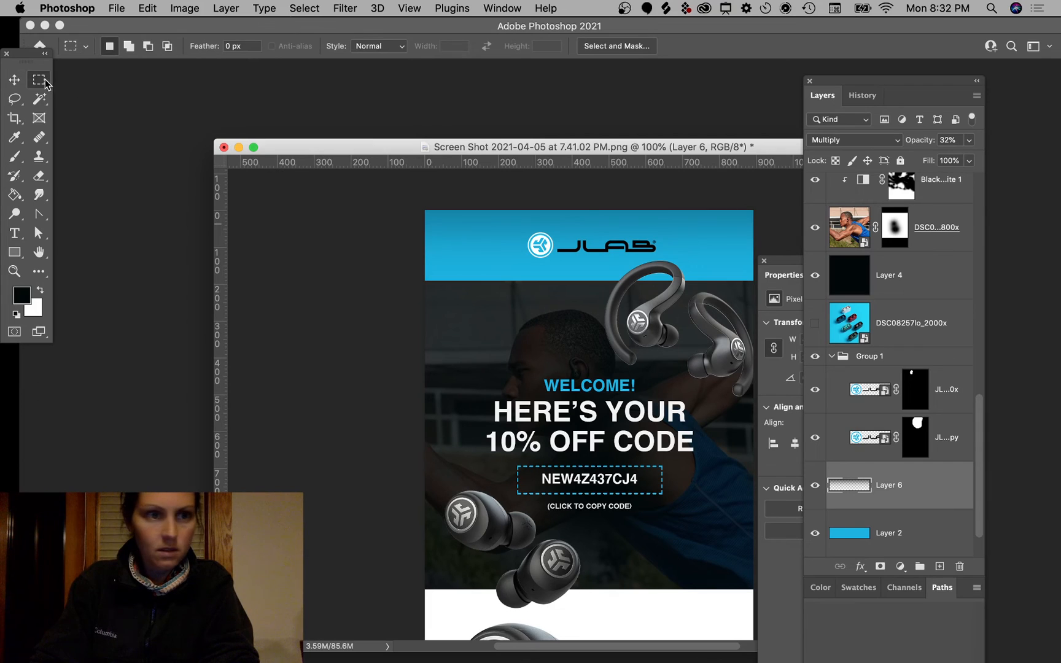
key("v")
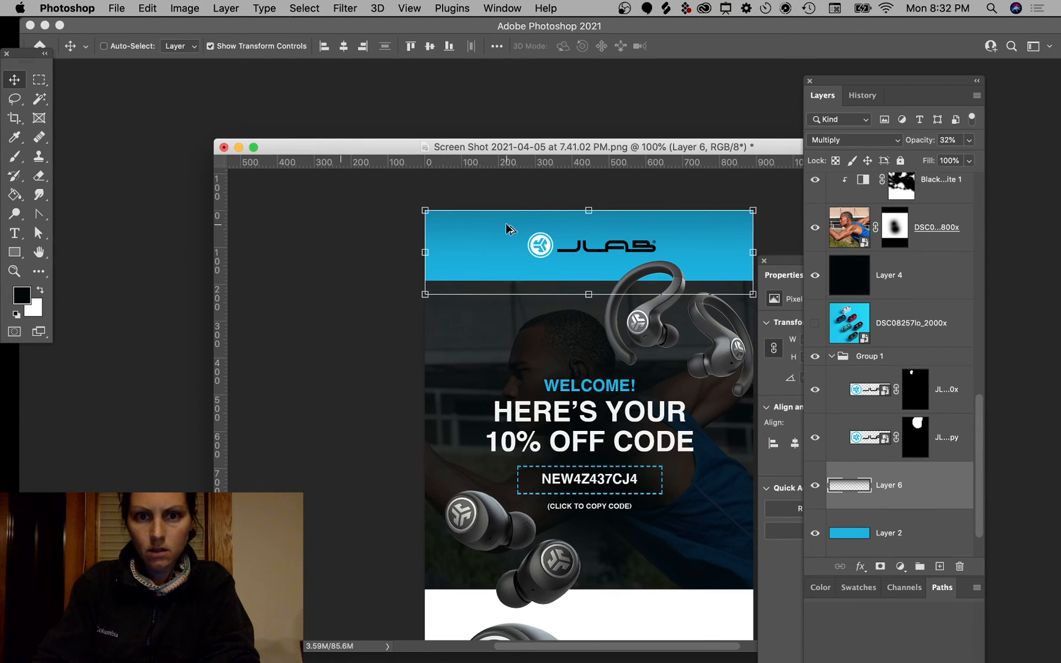
left_click_drag(506, 229, 501, 451)
left_click_drag(516, 341, 516, 292)
key("Return")
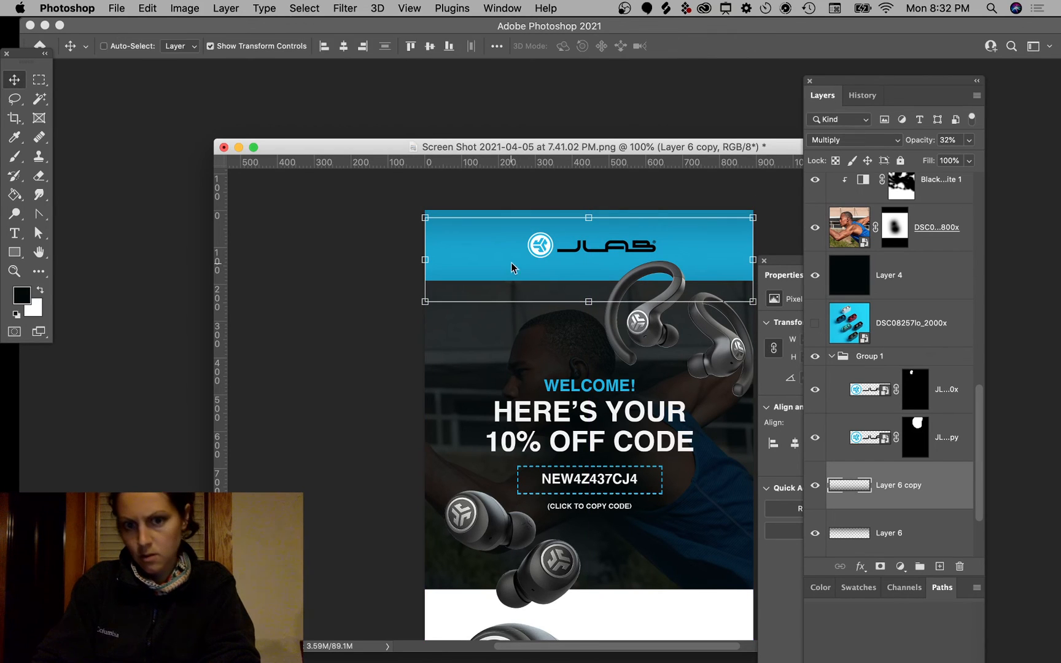
left_click(793, 203)
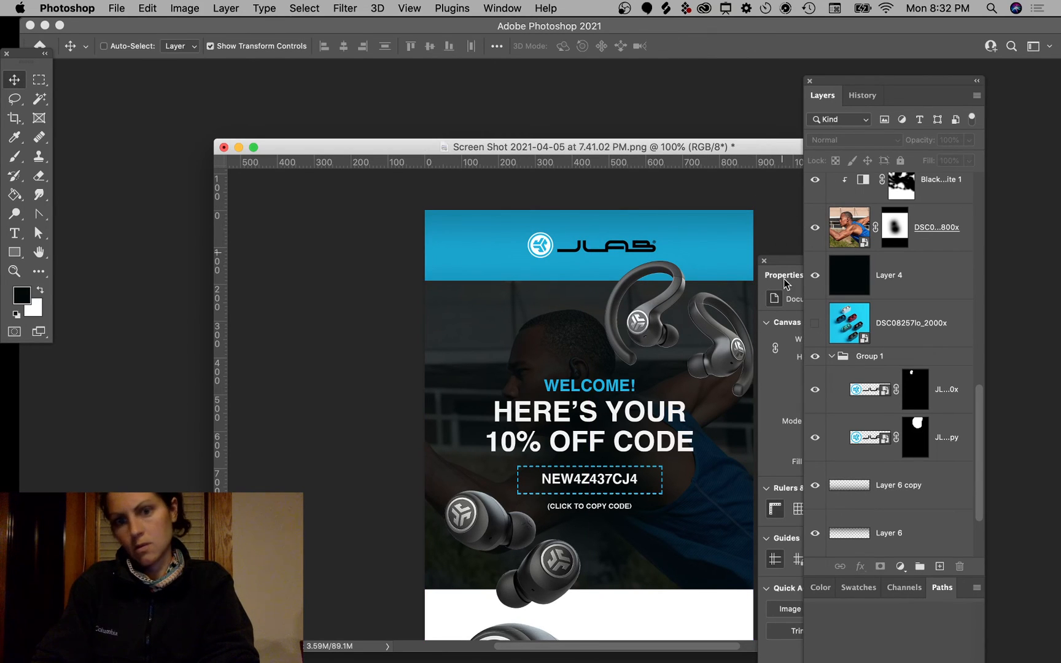
left_click(480, 258)
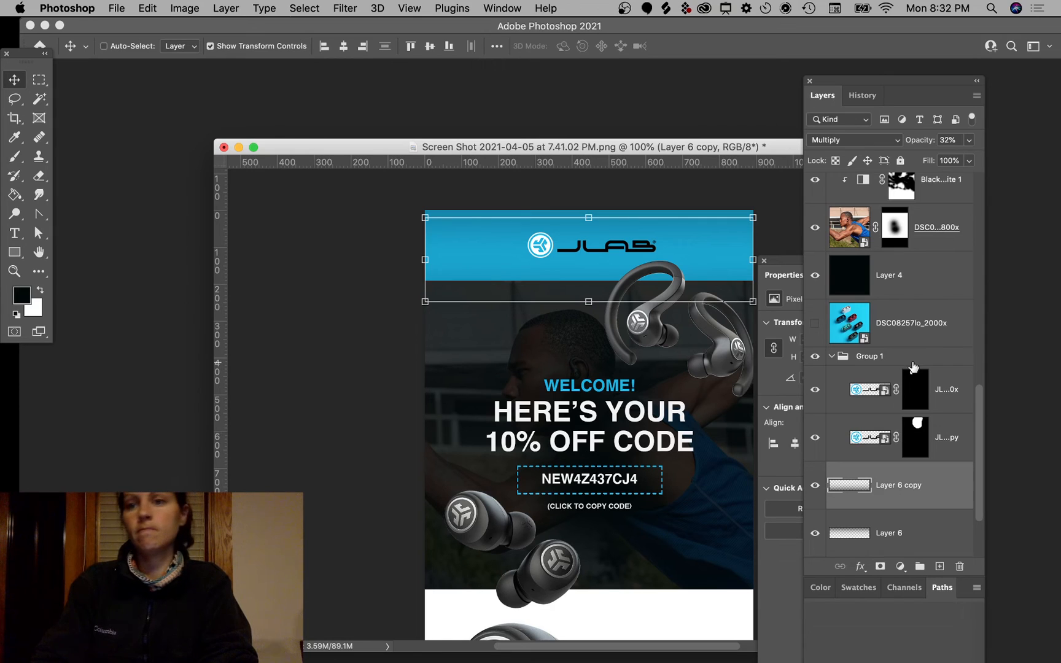
left_click(785, 198, "super")
key("super+minus")
key("super+minus")
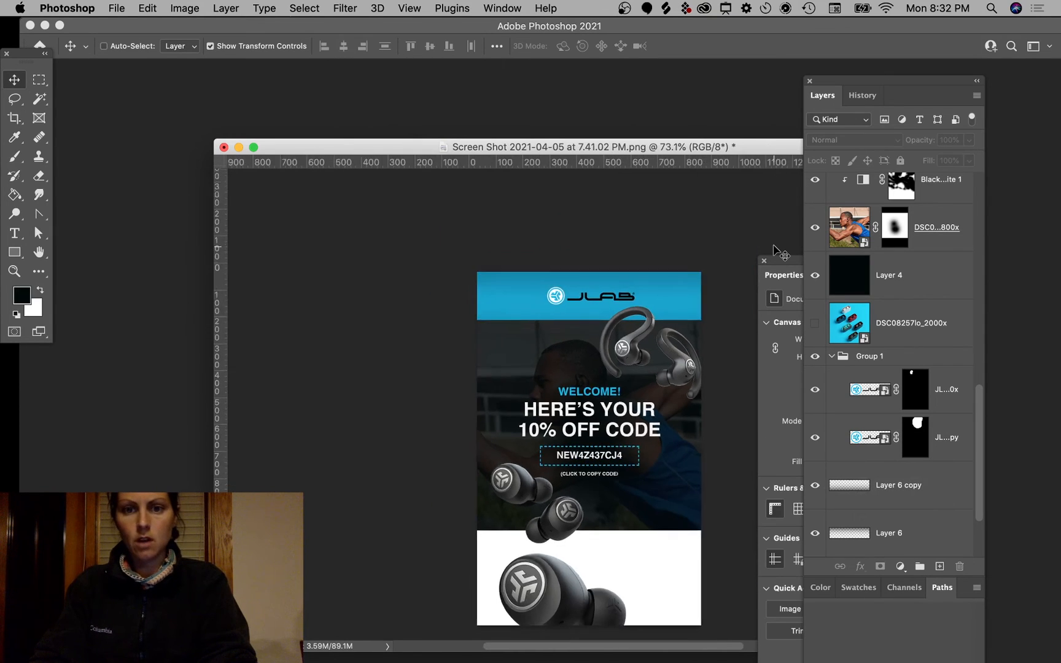
scroll(773, 246, "left", 3)
scroll(774, 246, "down", 1)
scroll(675, 288, "up", 3)
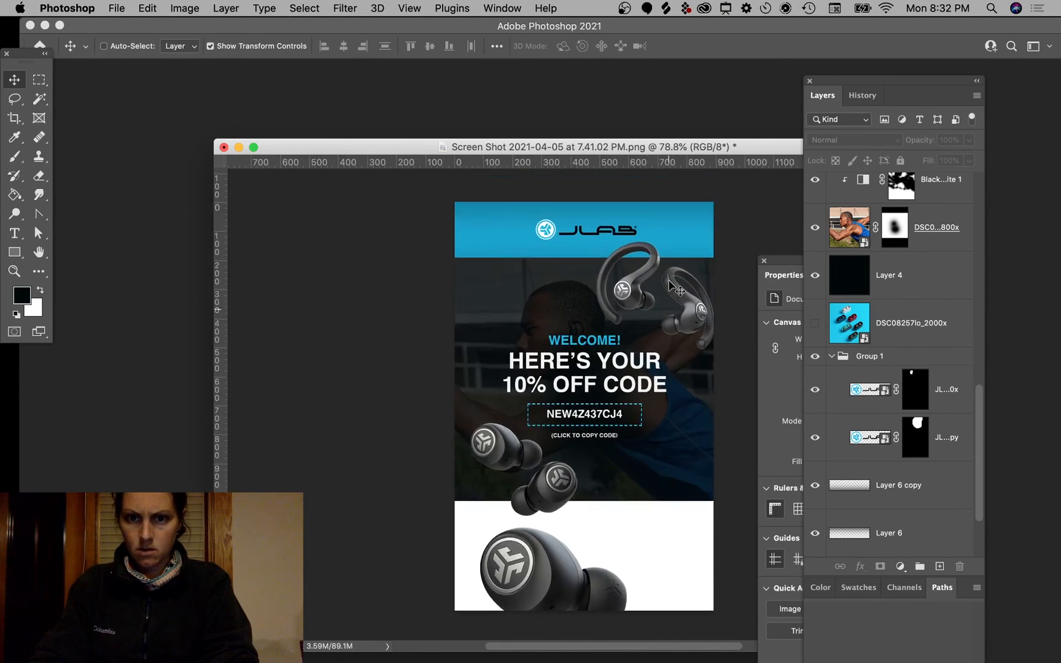
left_click(815, 484)
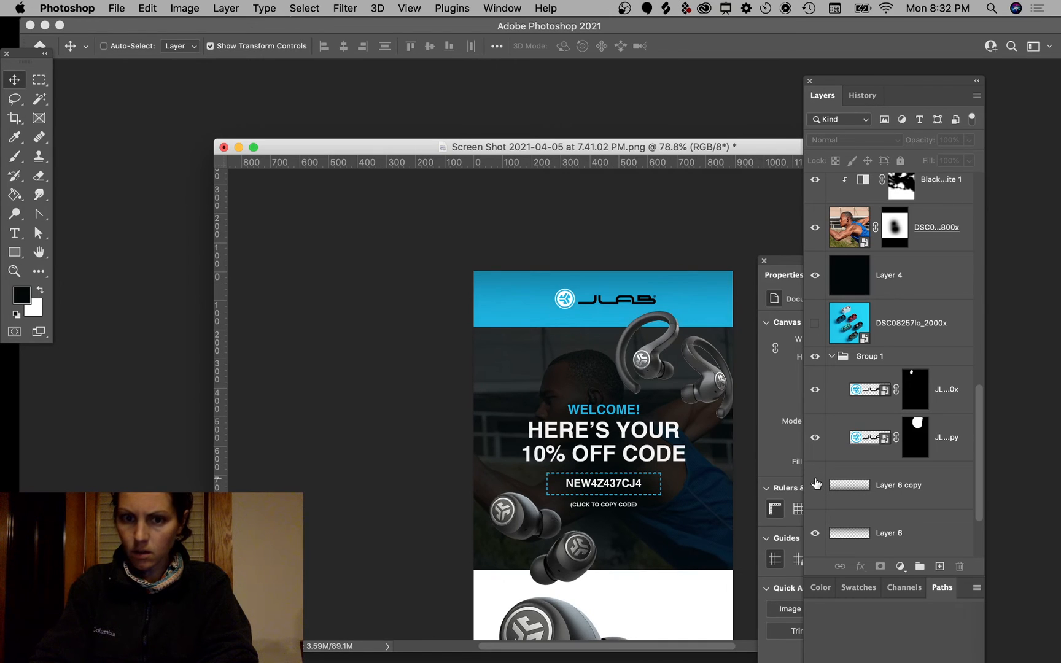
left_click(816, 484)
left_click(816, 484)
scroll(507, 399, "down", 3)
scroll(507, 400, "right", 1)
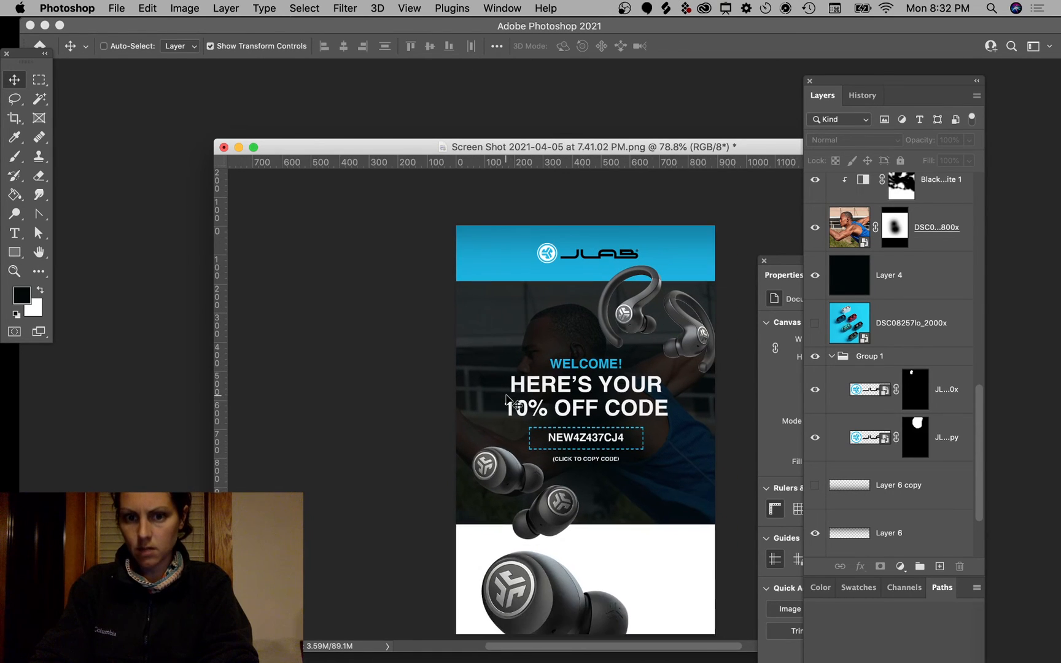
scroll(507, 399, "up", 1)
scroll(507, 399, "up", 5)
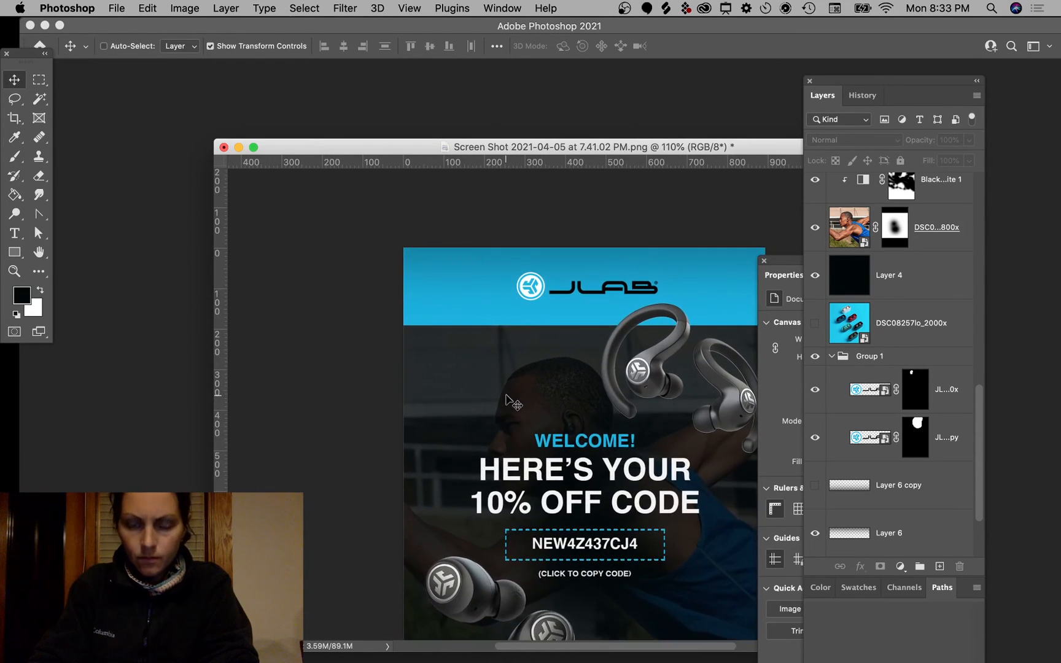
scroll(507, 400, "up", 2)
scroll(507, 399, "right", 1)
scroll(835, 491, "down", 3)
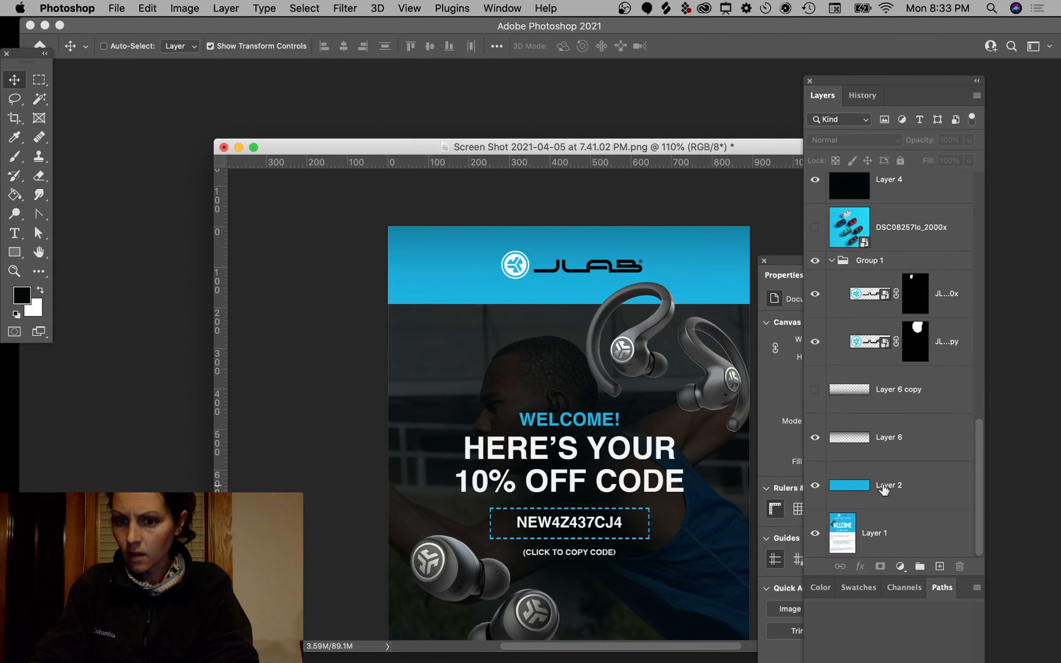
left_click(910, 504)
left_click(815, 487)
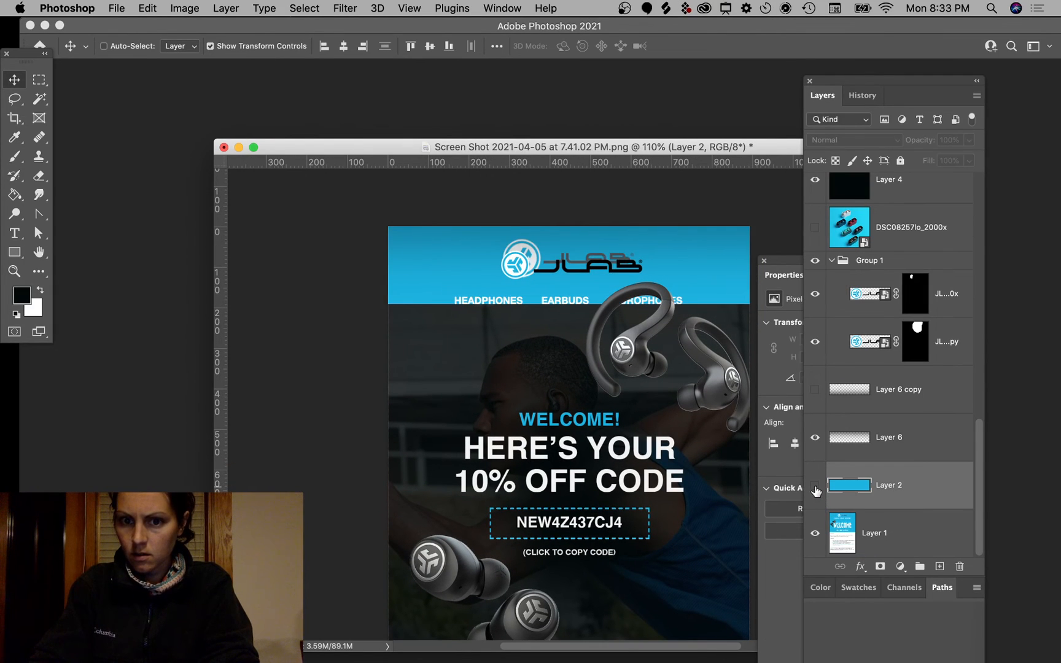
left_click(815, 486)
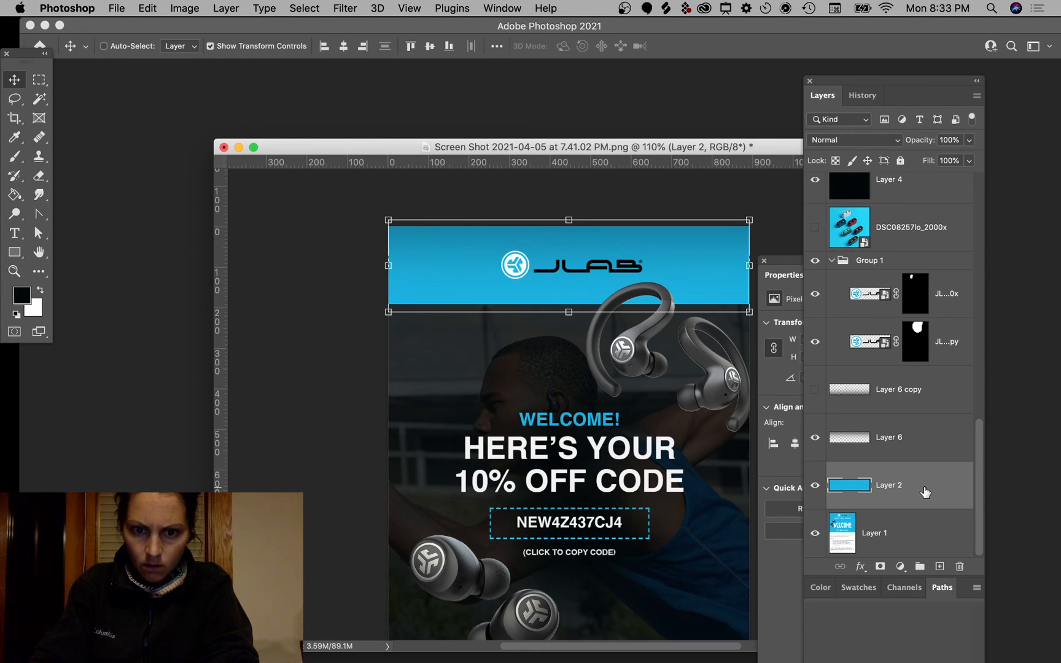
Step: Add a Hue/Saturation adjustment layer above Layer 2 with Saturation at +34
left_click(899, 566)
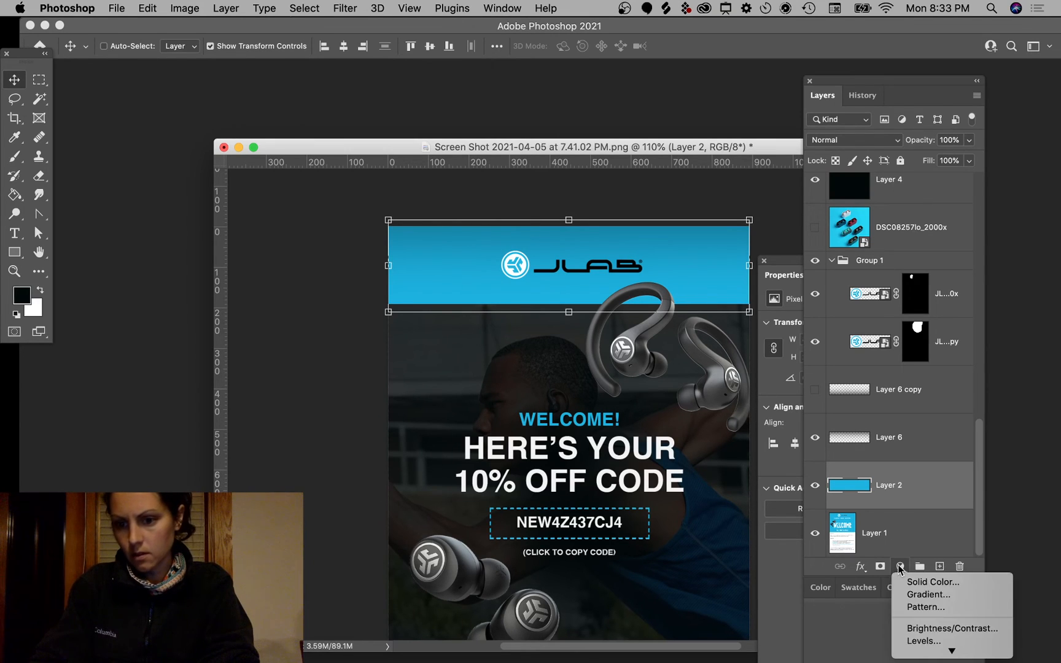
mouse_move(947, 650)
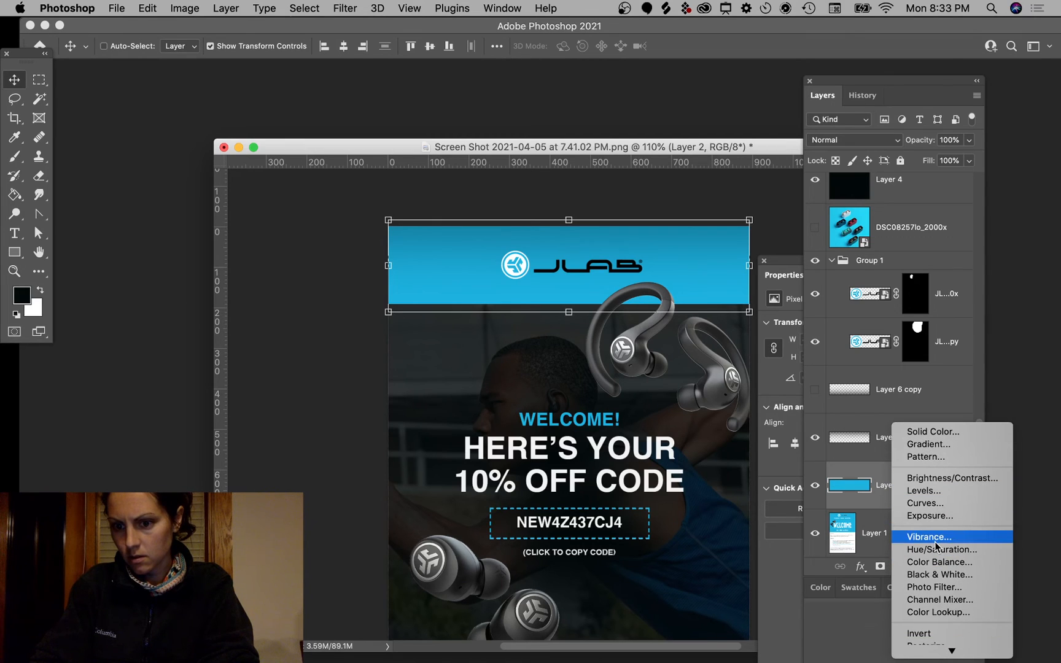
left_click(935, 549)
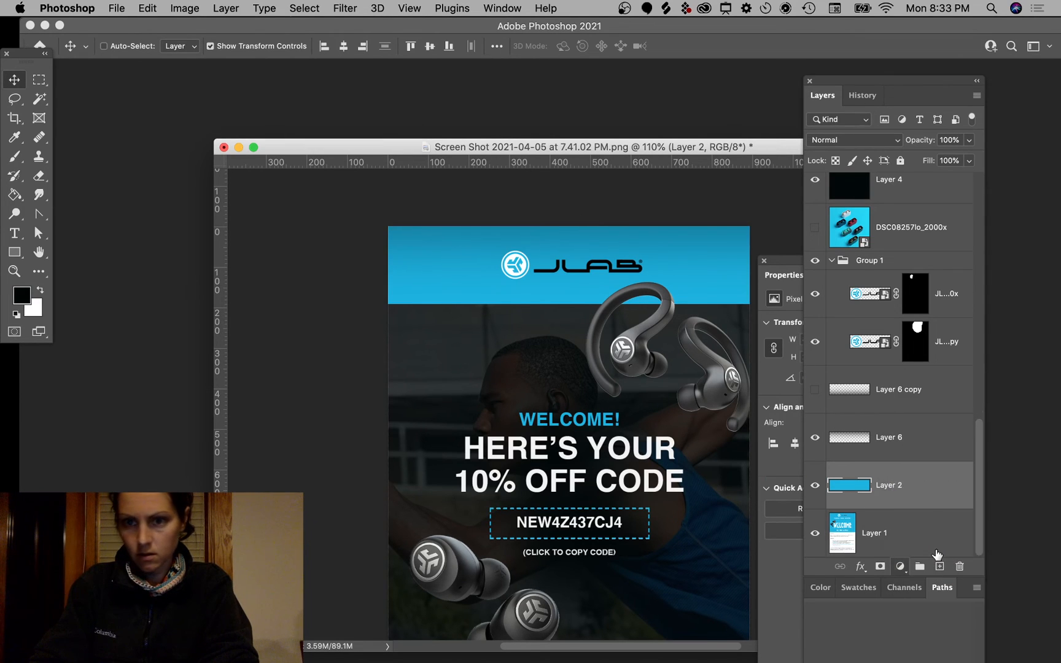
left_click(785, 529)
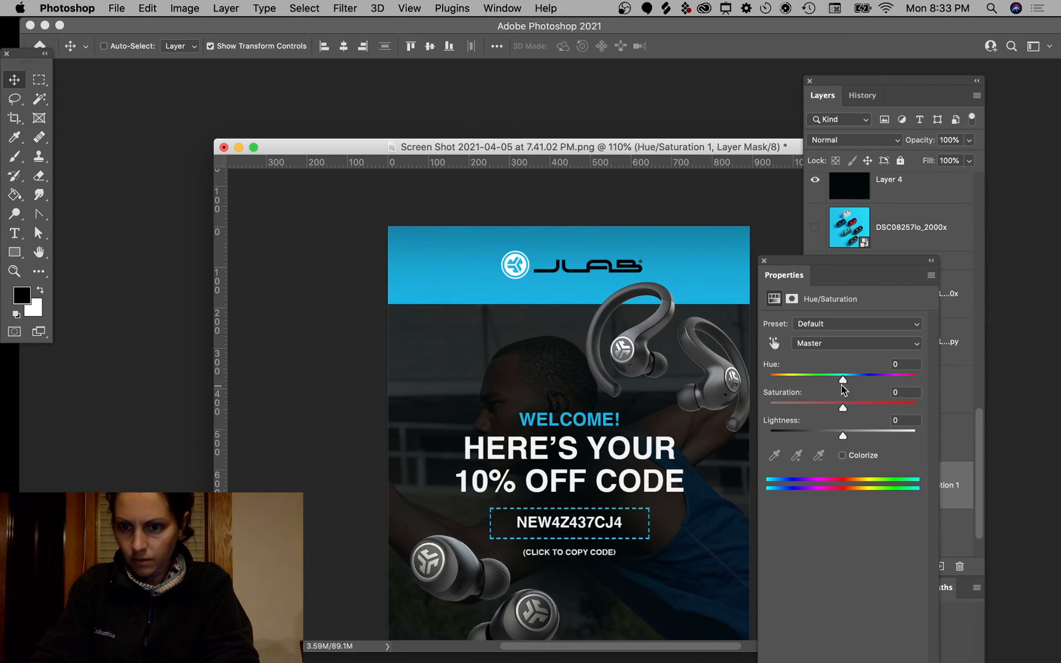
left_click_drag(842, 408, 876, 406)
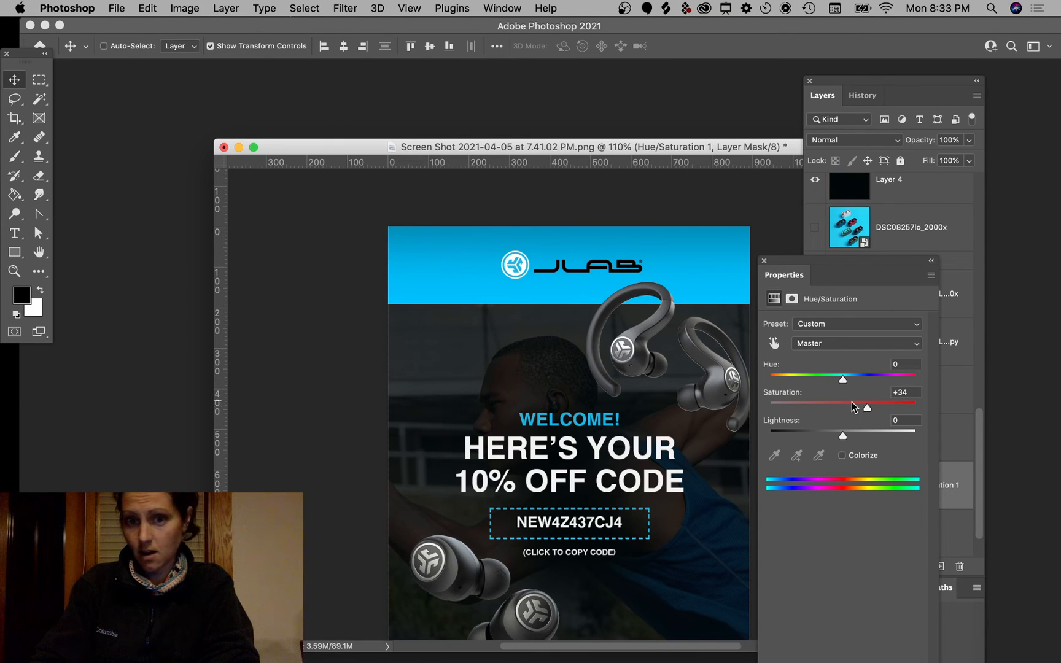
left_click(303, 294, "super")
key("super+minus")
key("super+minus")
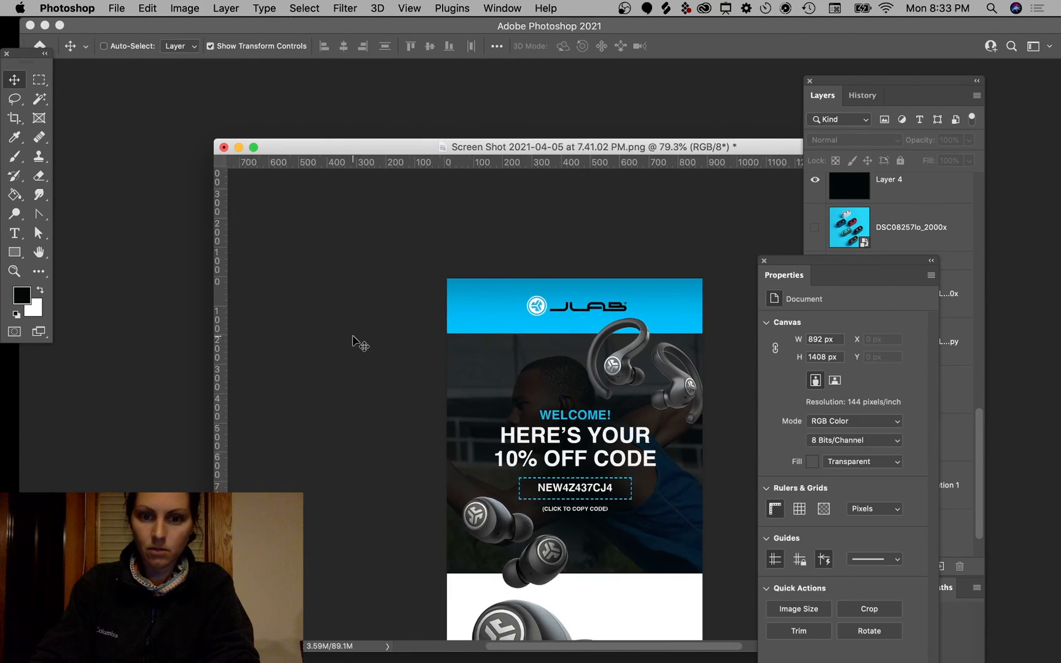
Step: Expand the Layers panel to show the full list, selecting then deselecting Layer 2
scroll(352, 341, "down", 3)
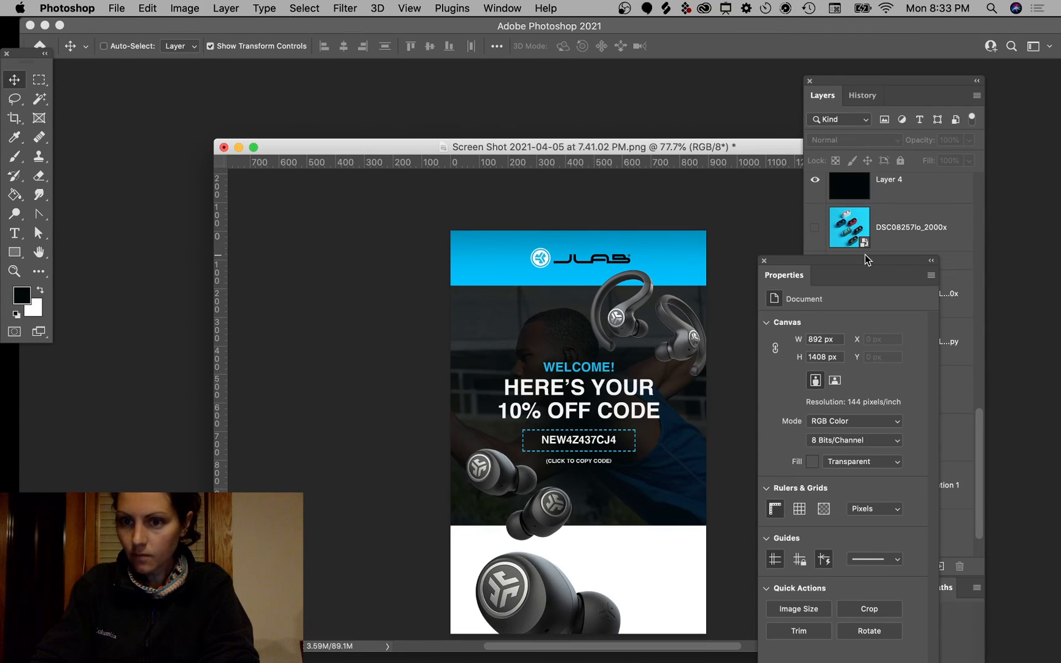
left_click_drag(864, 256, 878, 602)
left_click(936, 535)
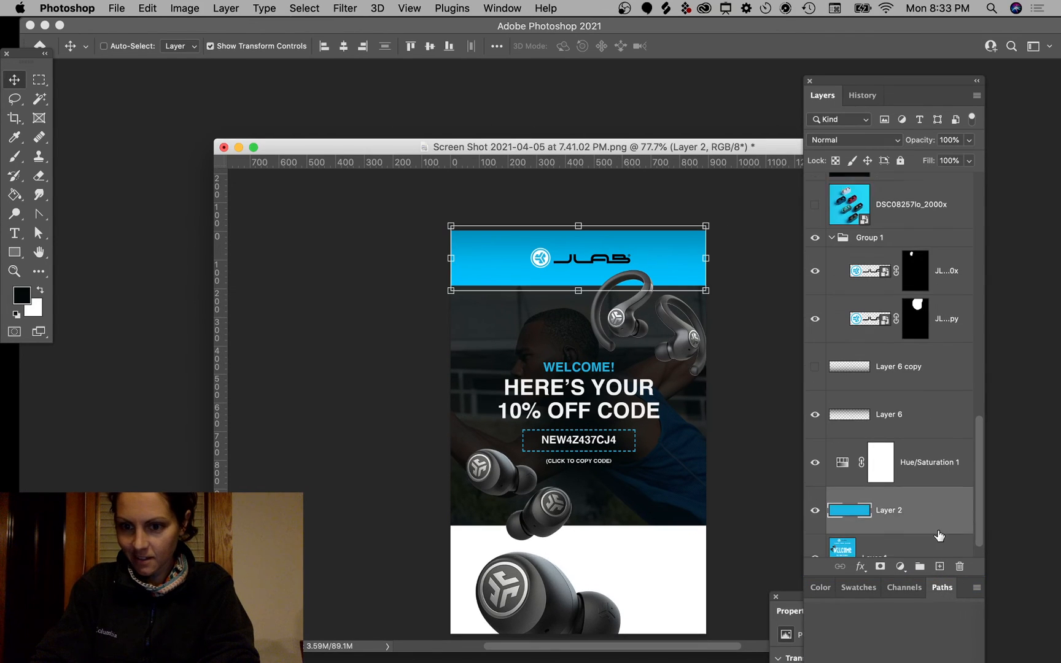
scroll(939, 535, "down", 2)
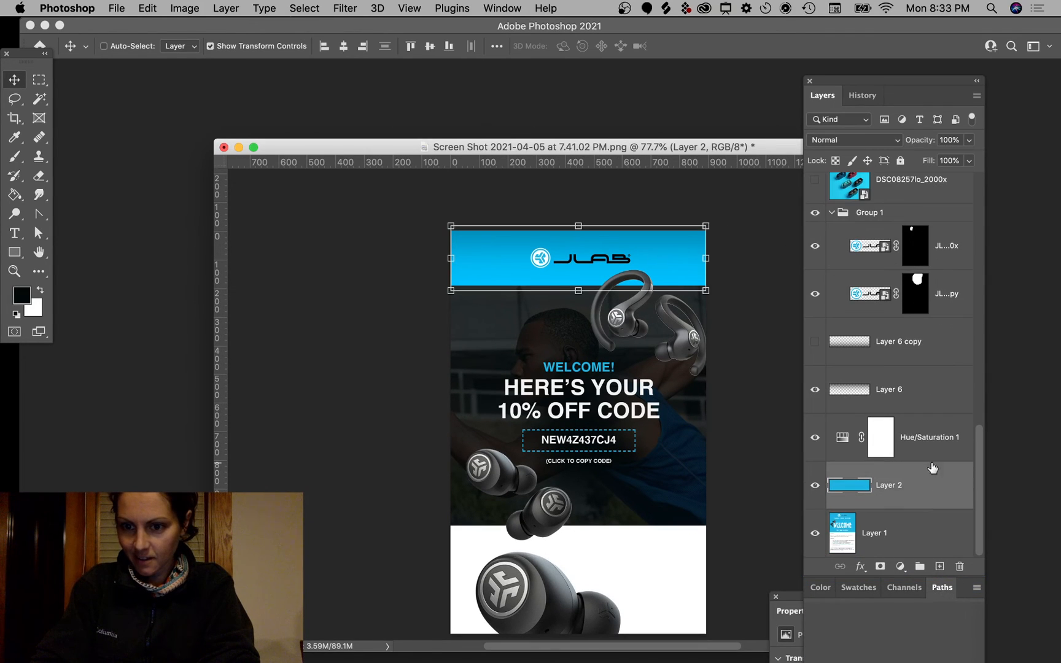
left_click(762, 413)
Step: Nudge the over-ear earbuds image slightly up over the blue JLab header
scroll(757, 398, "down", 2)
scroll(756, 398, "left", 1)
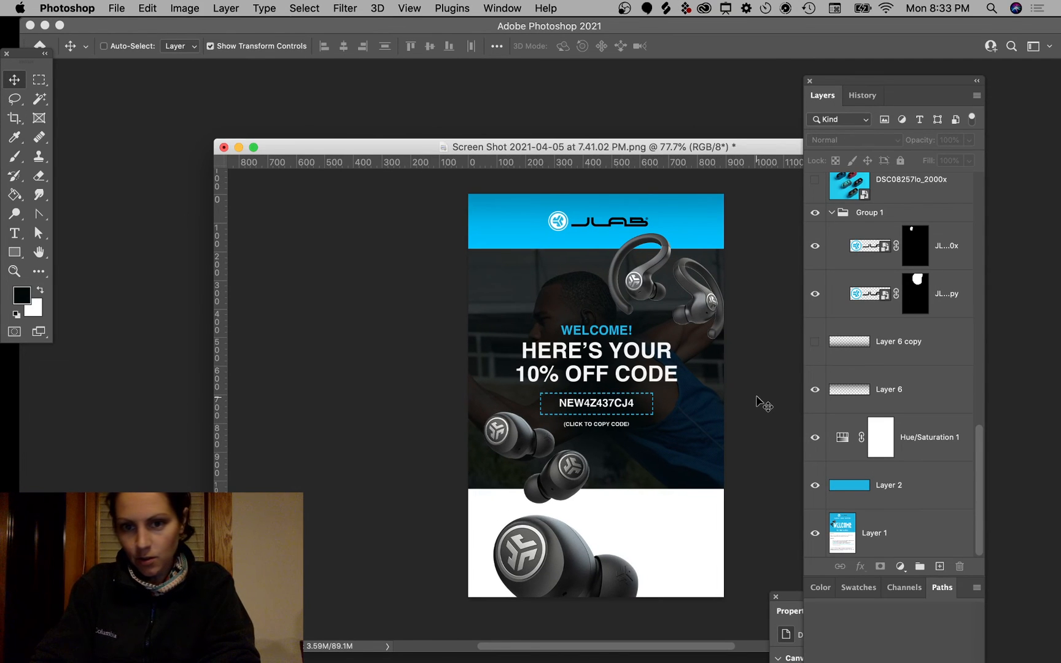
scroll(757, 398, "up", 4)
scroll(659, 273, "up", 4)
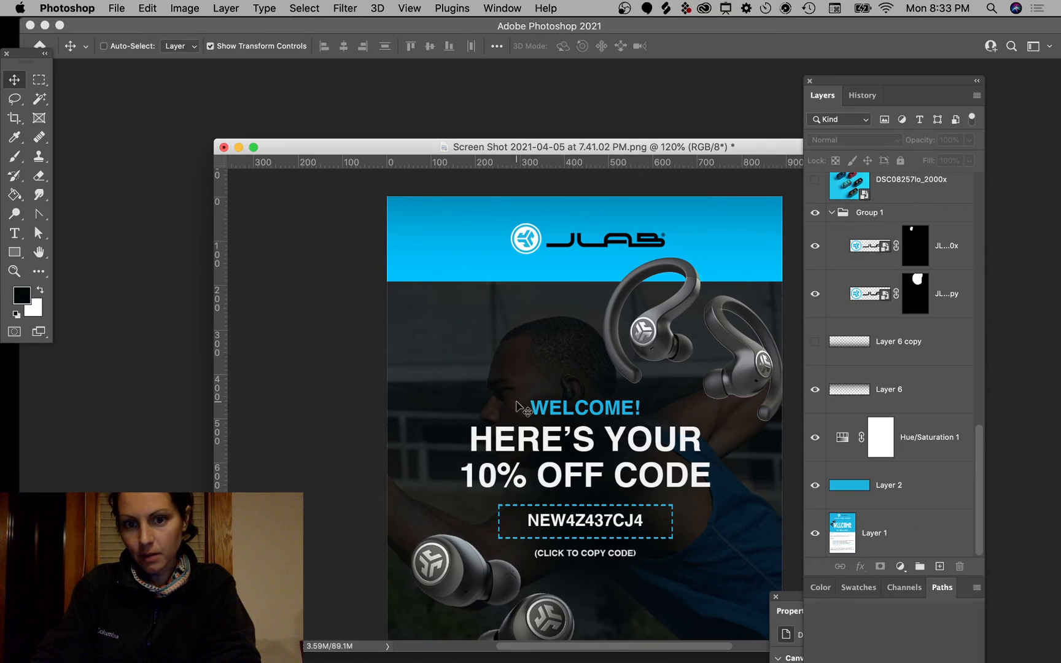
scroll(574, 586, "down", 5)
left_click_drag(533, 528, 532, 546)
left_click_drag(647, 260, 647, 259)
Step: Zoom out to view the whole mockup and deselect the earbuds layer
key("super+minus")
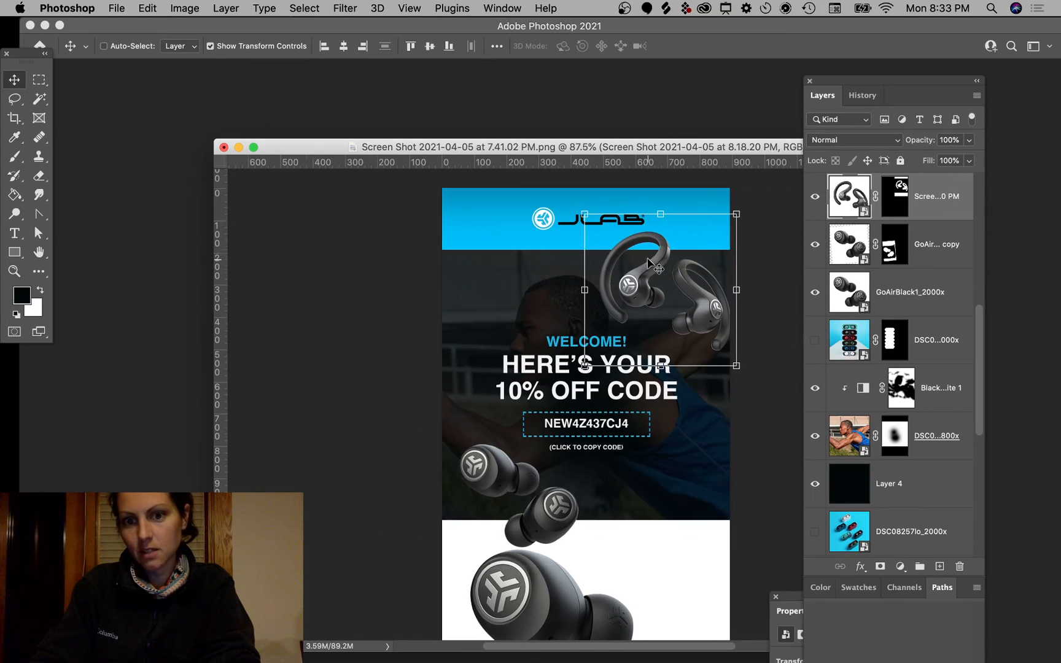
key("super+h")
left_click(392, 328)
scroll(693, 443, "down", 2)
scroll(693, 444, "left", 2)
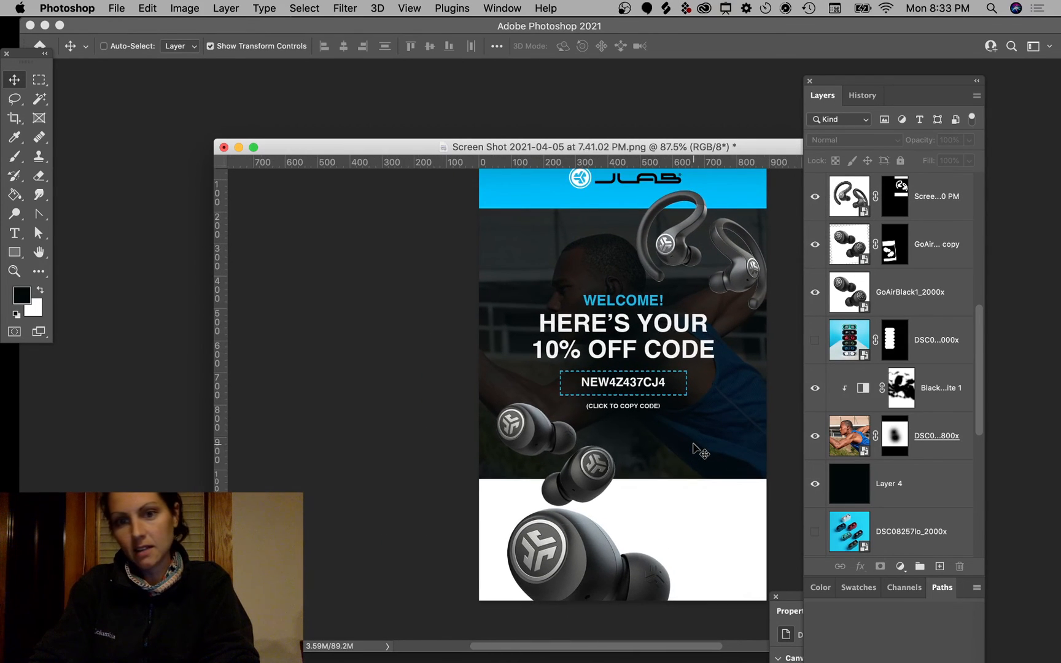
scroll(693, 444, "down", 3)
scroll(693, 444, "up", 3)
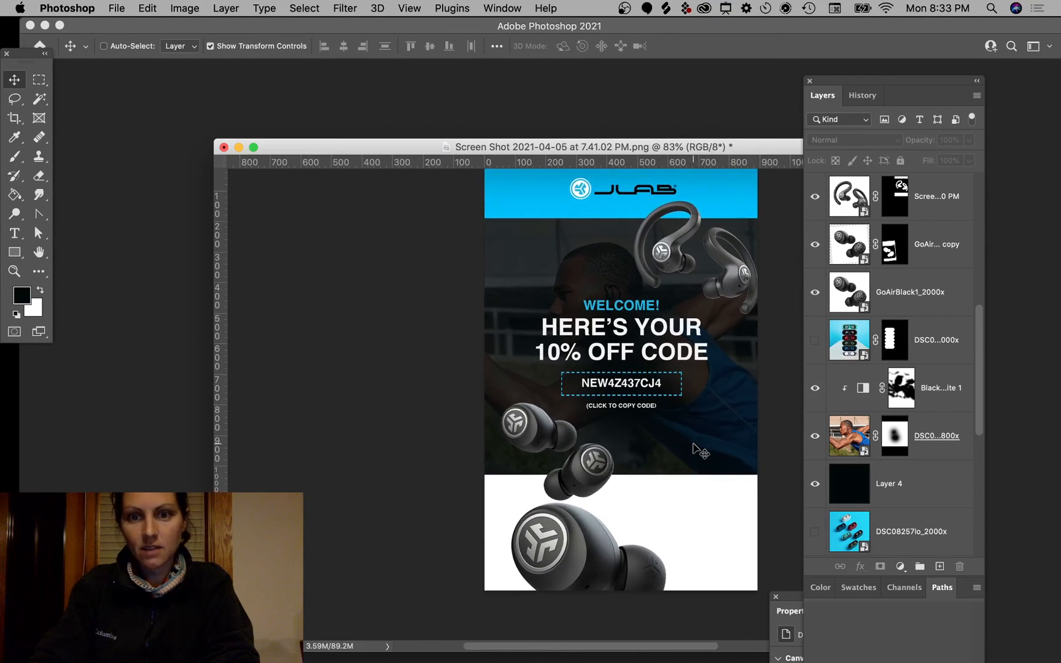
Step: Extend the canvas downward with the Crop tool to 2705 px tall
left_click(15, 119)
left_click_drag(628, 589, 625, 626)
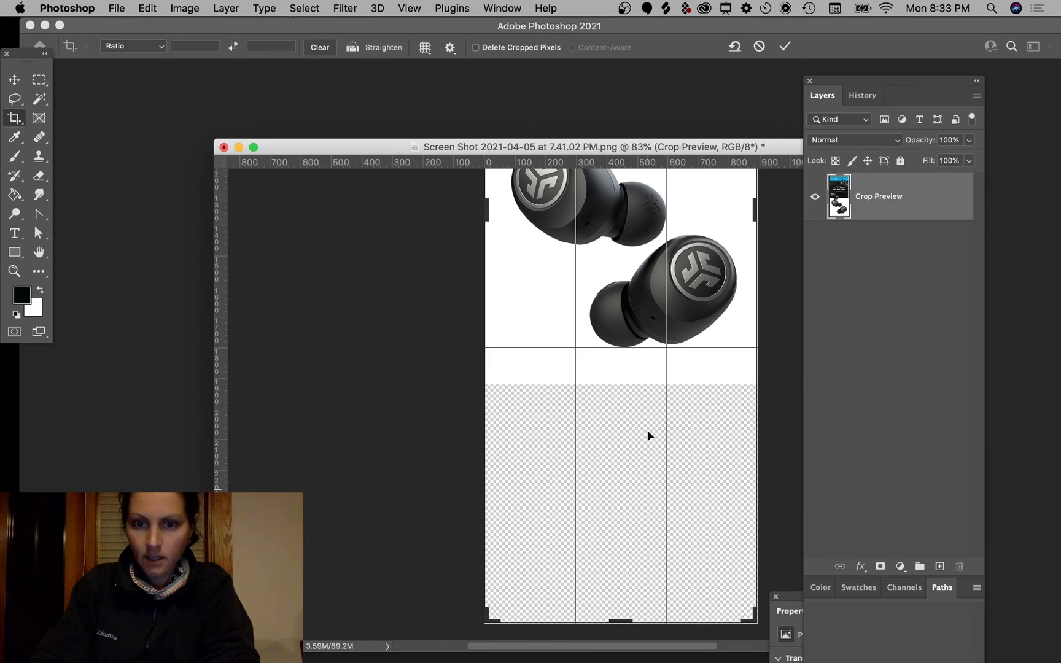
double_click(648, 433)
scroll(648, 433, "up", 5)
scroll(647, 433, "down", 1)
scroll(648, 432, "down", 3)
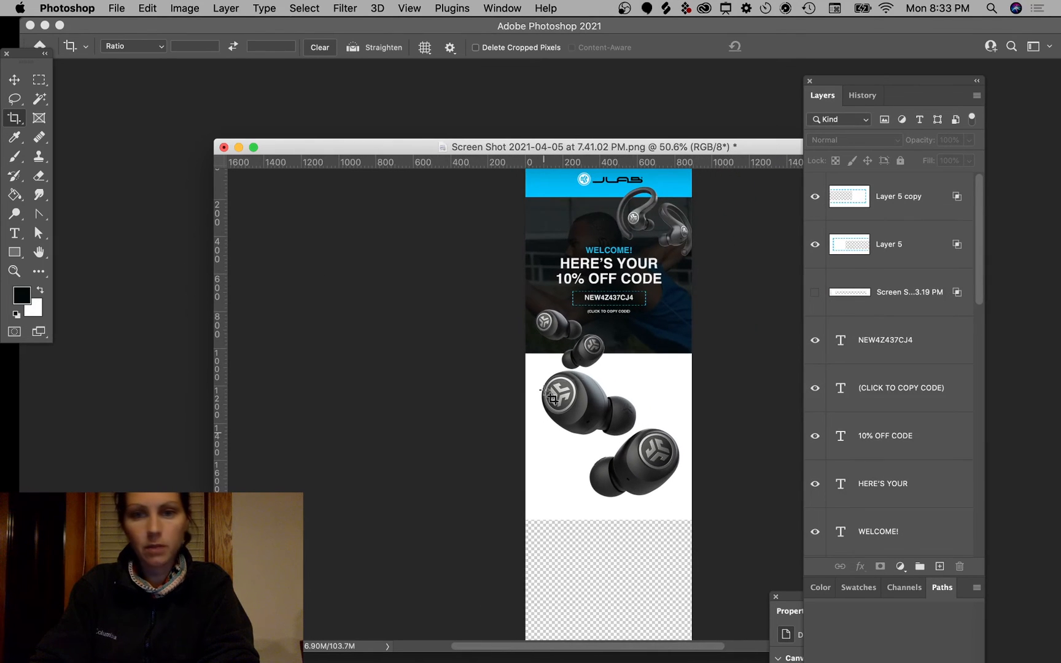
Step: Attempt to move the lower earbuds image and dismiss the no-layer-selected warning
left_click(14, 98)
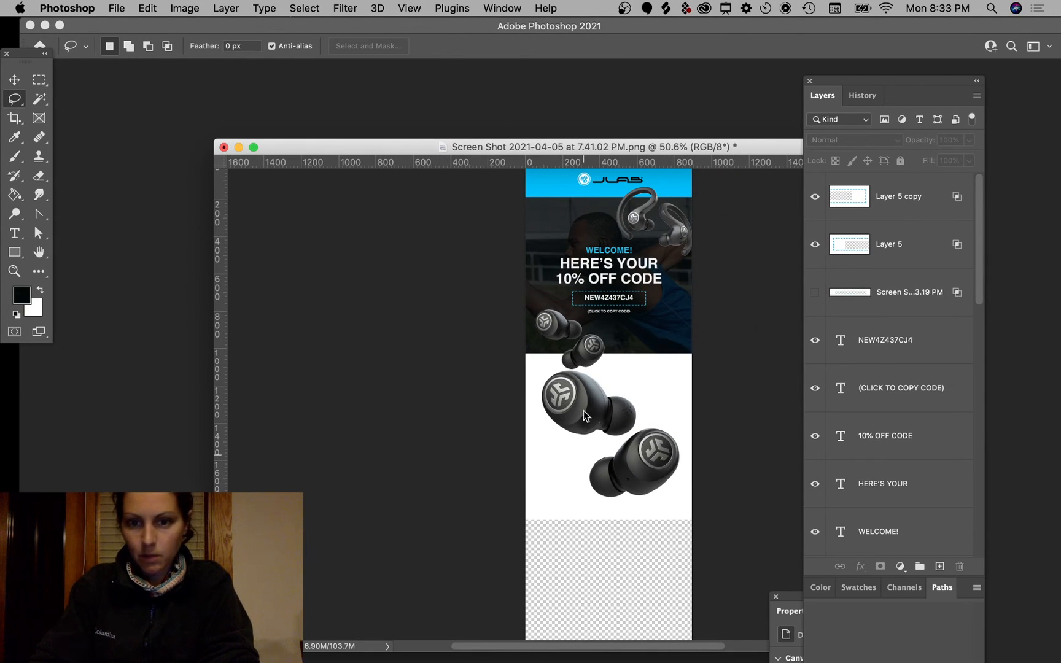
left_click(605, 413, "super")
left_click(641, 240)
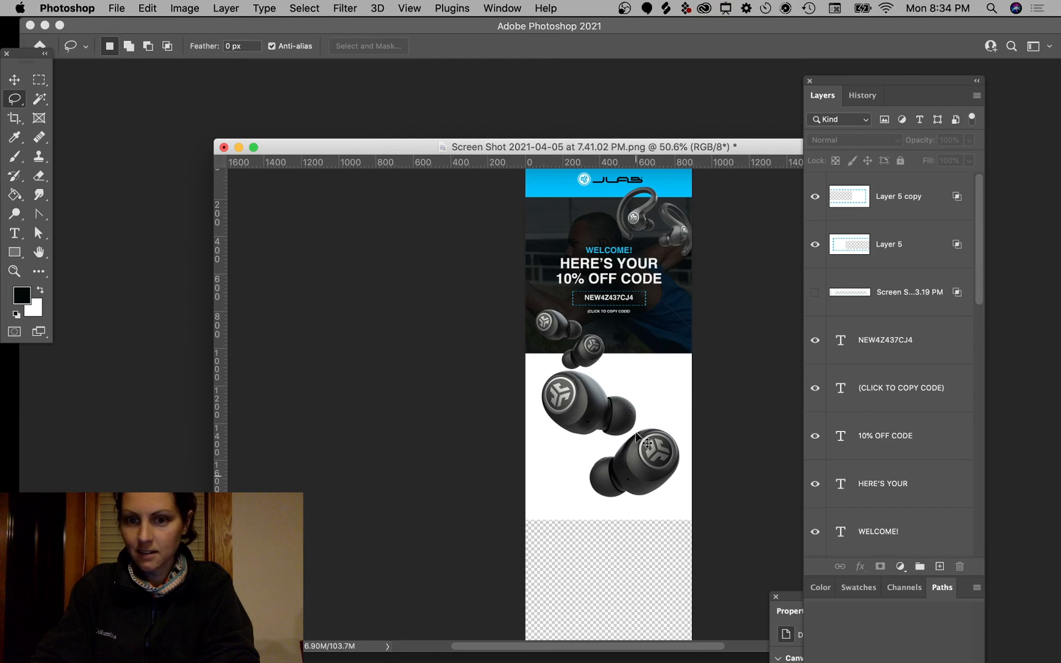
Step: Move the GoAirBlack1_2000x earbuds image down the page
key("v")
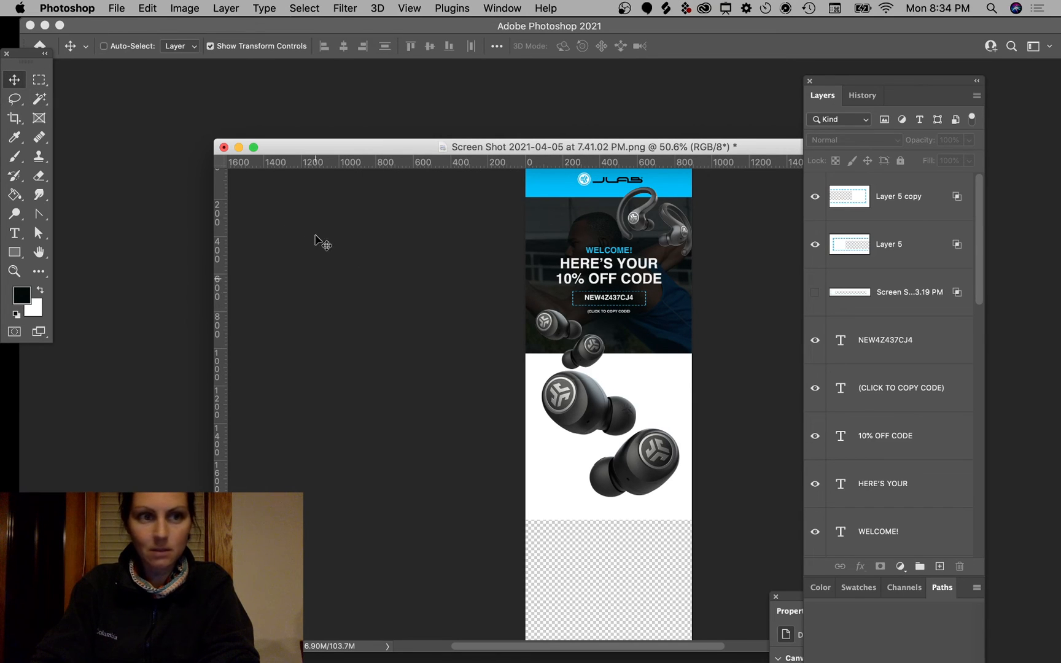
left_click_drag(644, 433, 667, 624)
left_click(767, 510)
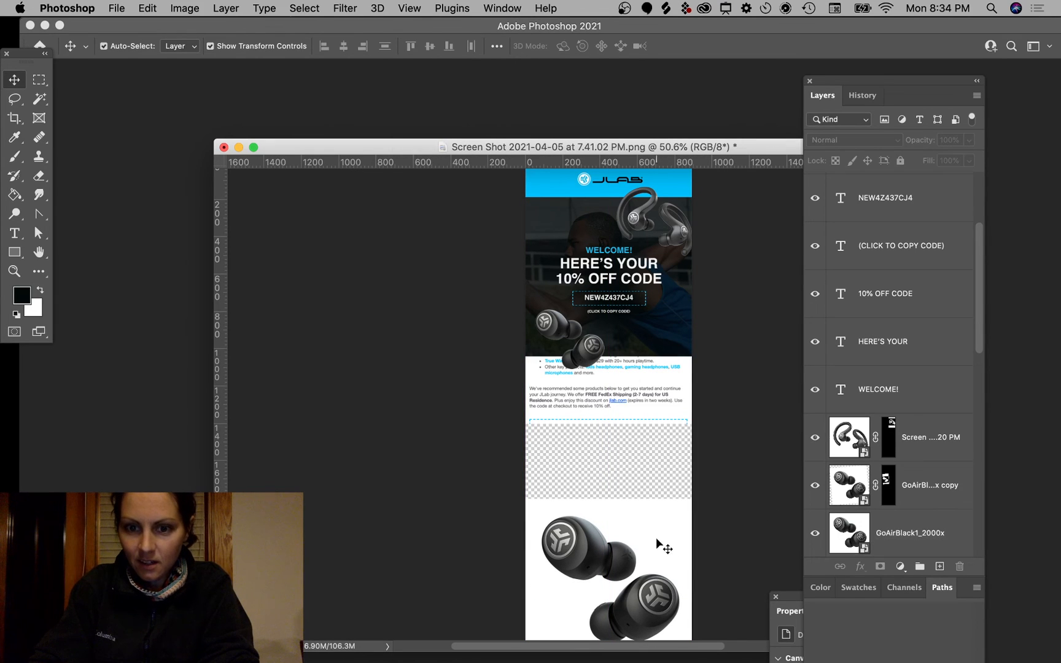
Step: Stretch Layer 1 taller down the canvas and commit the transform
left_click(674, 389, "super")
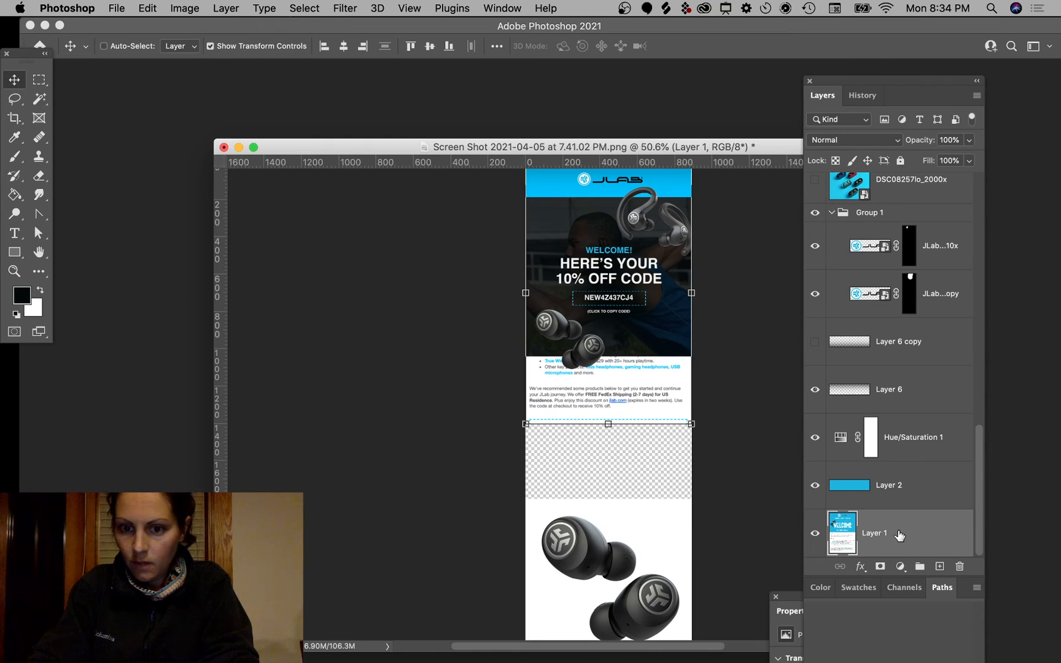
left_click_drag(610, 422, 603, 373)
scroll(670, 320, "up", 10)
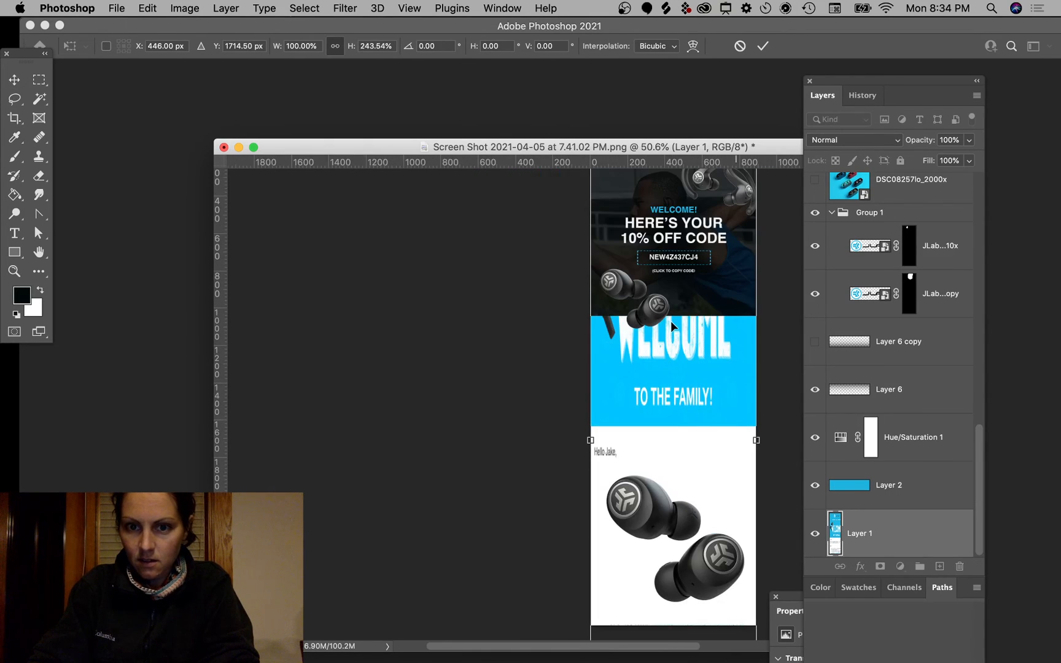
scroll(670, 320, "right", 1)
key("Return")
Step: Give Layer 1 a white Color Overlay layer style
double_click(888, 534)
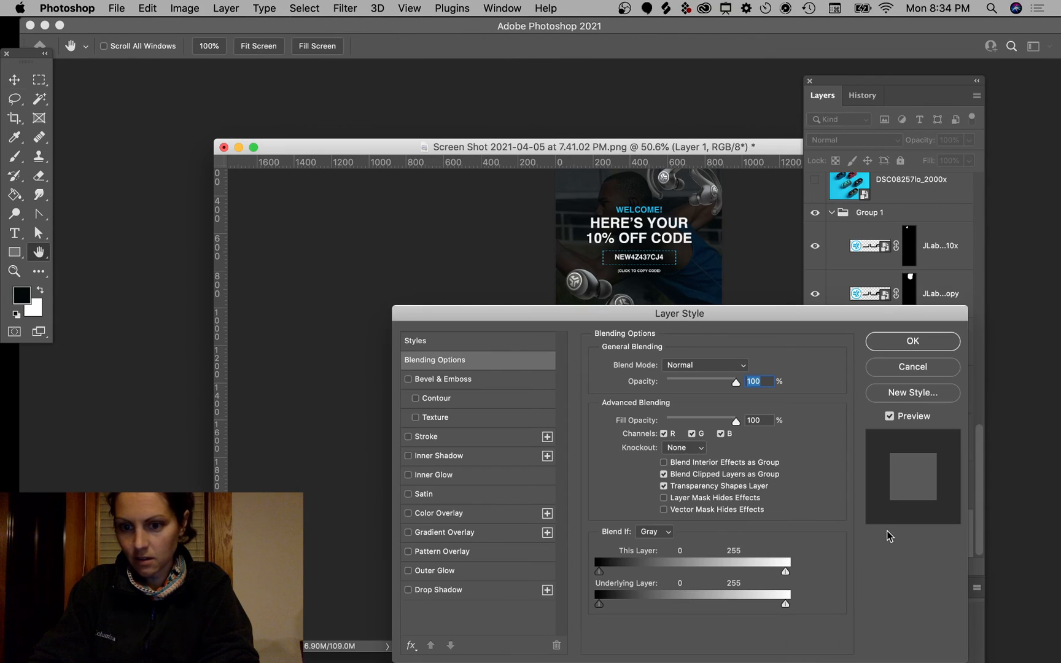
left_click(407, 514)
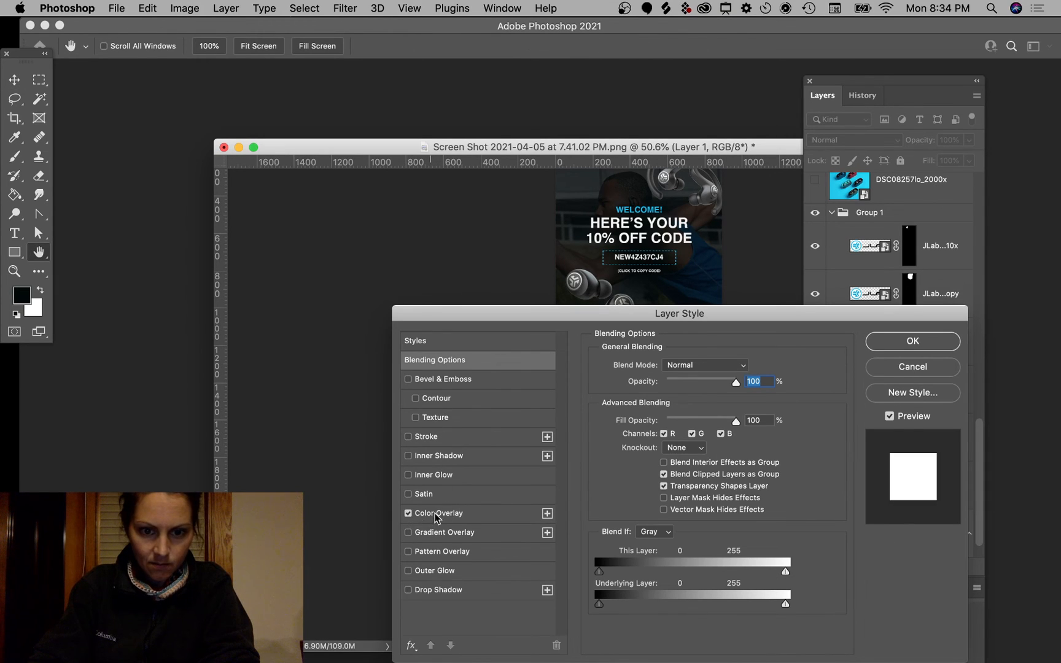
left_click(466, 511)
left_click(745, 366)
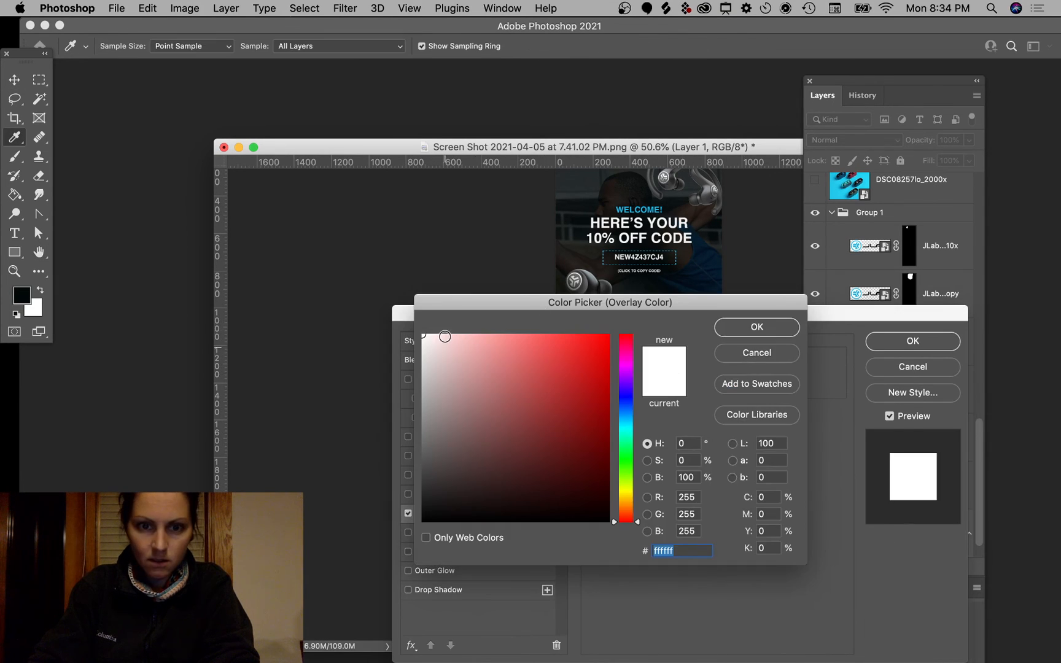
left_click(741, 331)
left_click(903, 342)
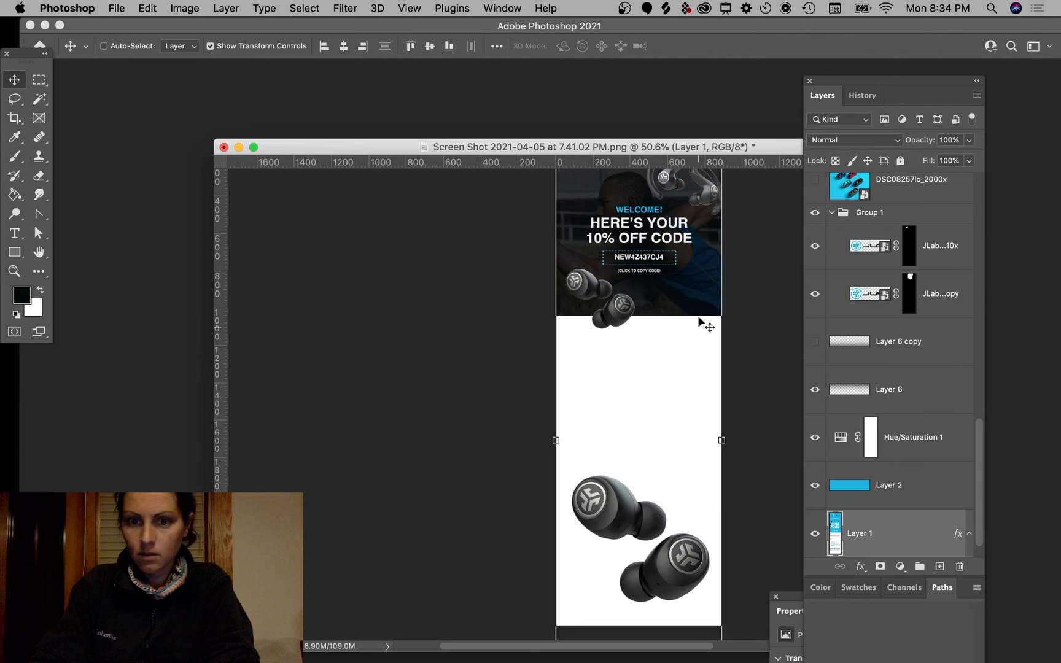
Step: Switch to the Chrome desktop showing the JBuds Air Sport page
scroll(788, 311, "up", 8)
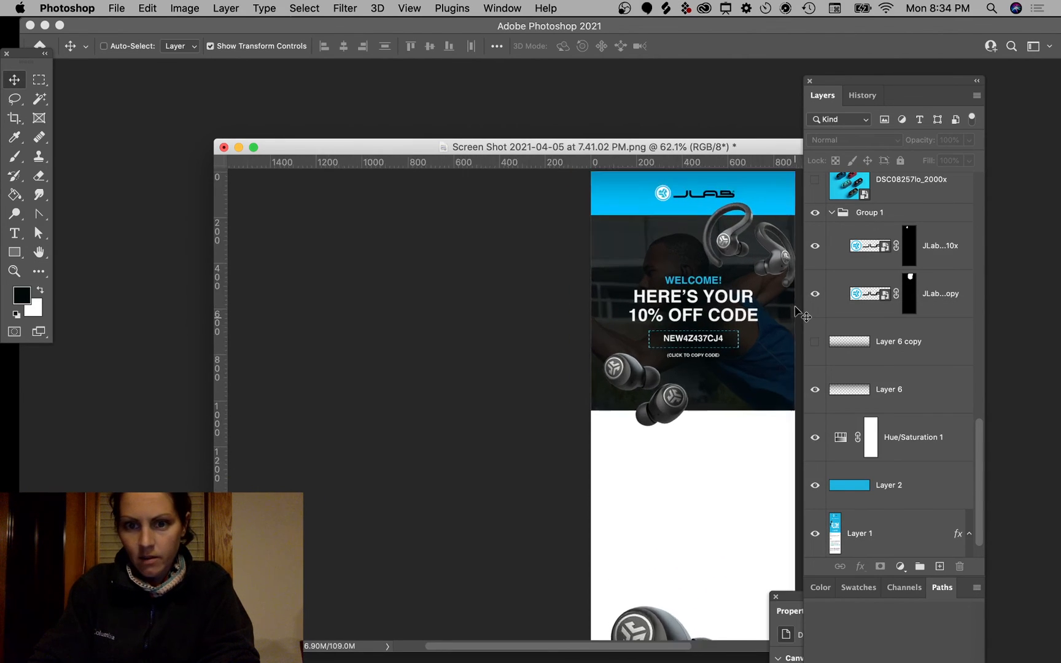
scroll(797, 313, "down", 6)
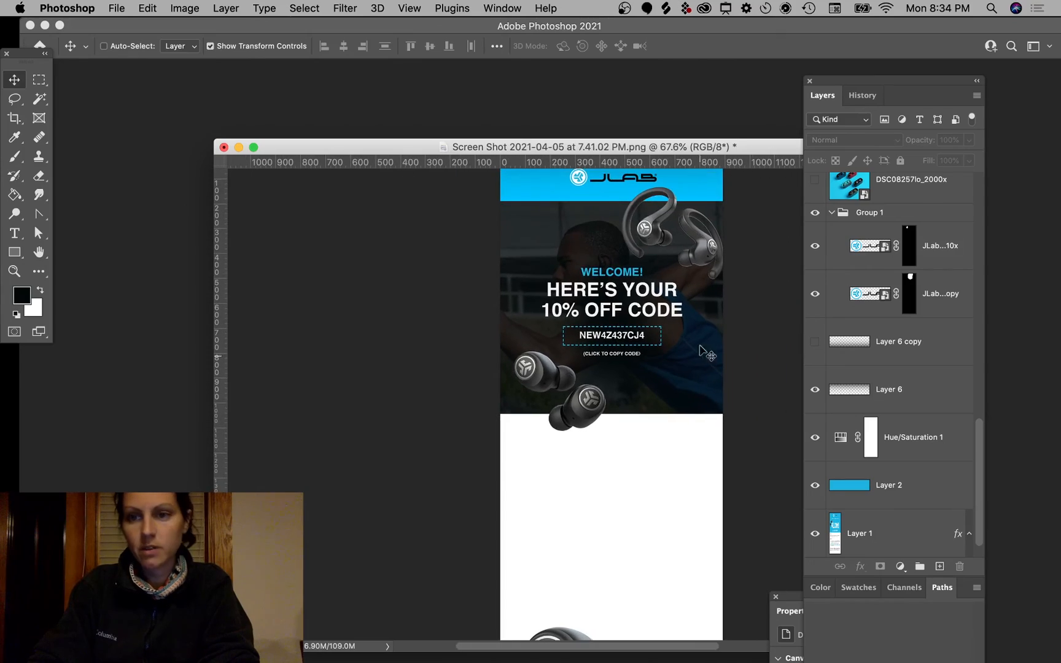
key("ctrl+Left")
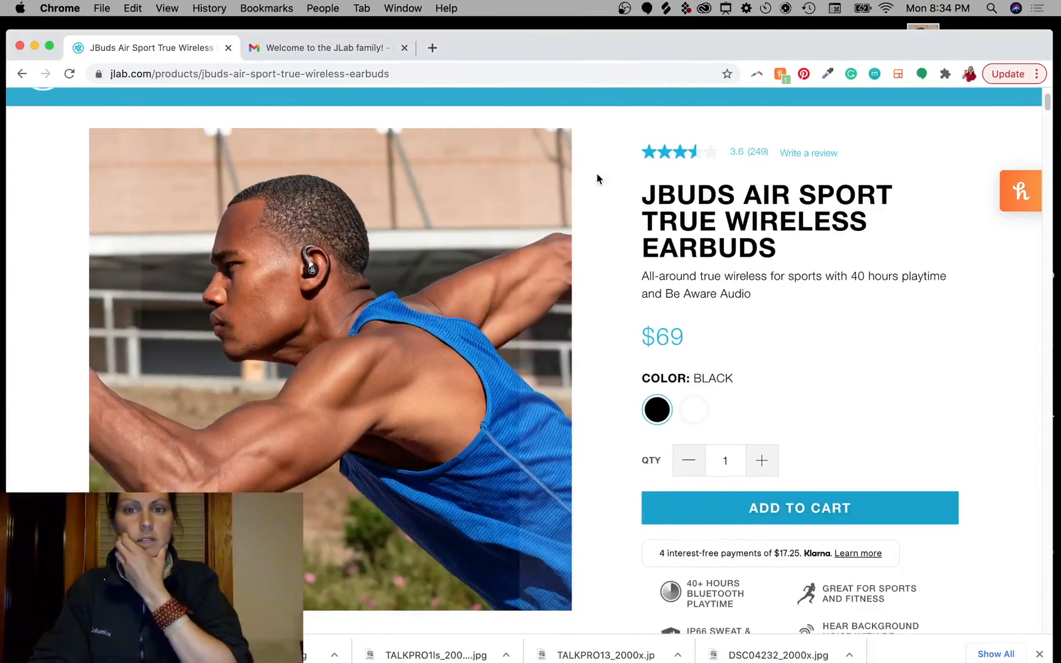
Step: Go from the earbuds product page to the jlab.com homepage via the JLab logo and scroll down it
scroll(599, 177, "up", 3)
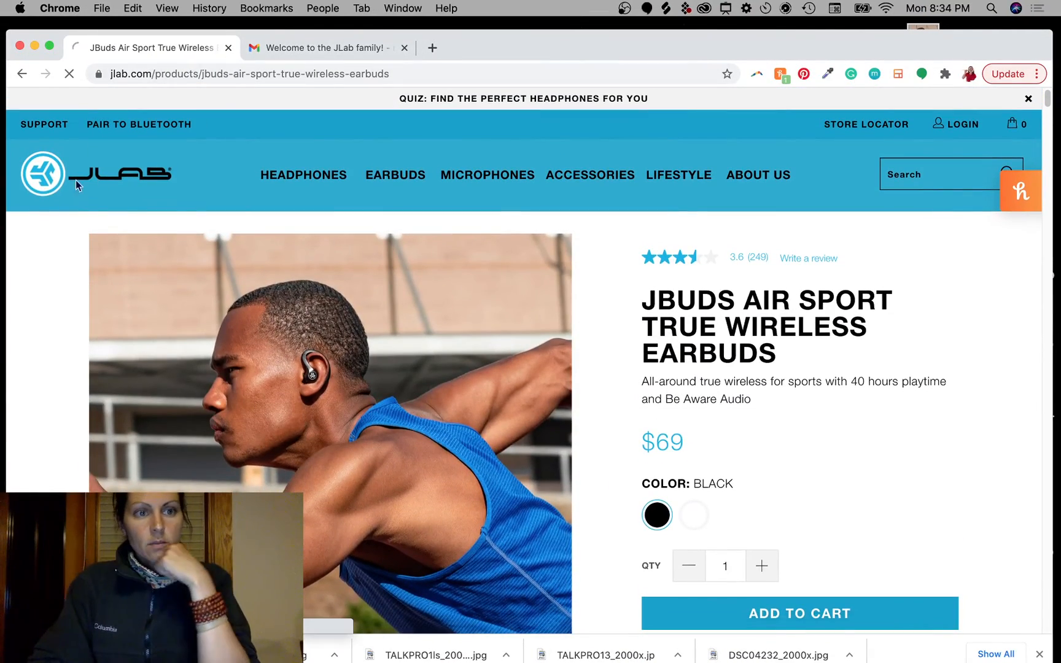
left_click(47, 181)
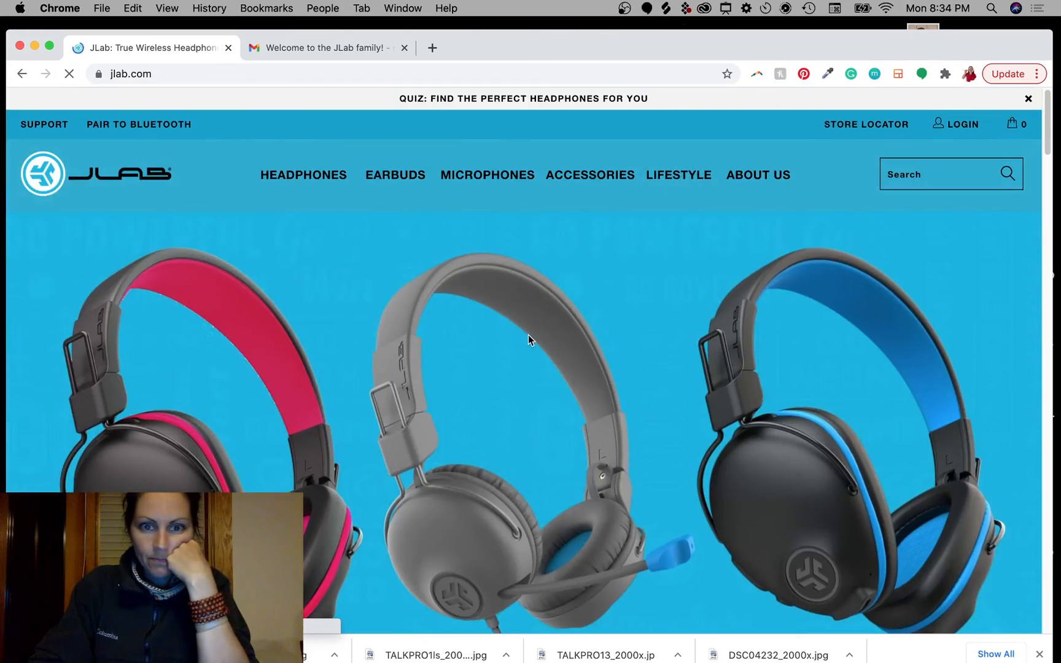
scroll(529, 337, "down", 5)
scroll(527, 339, "down", 10)
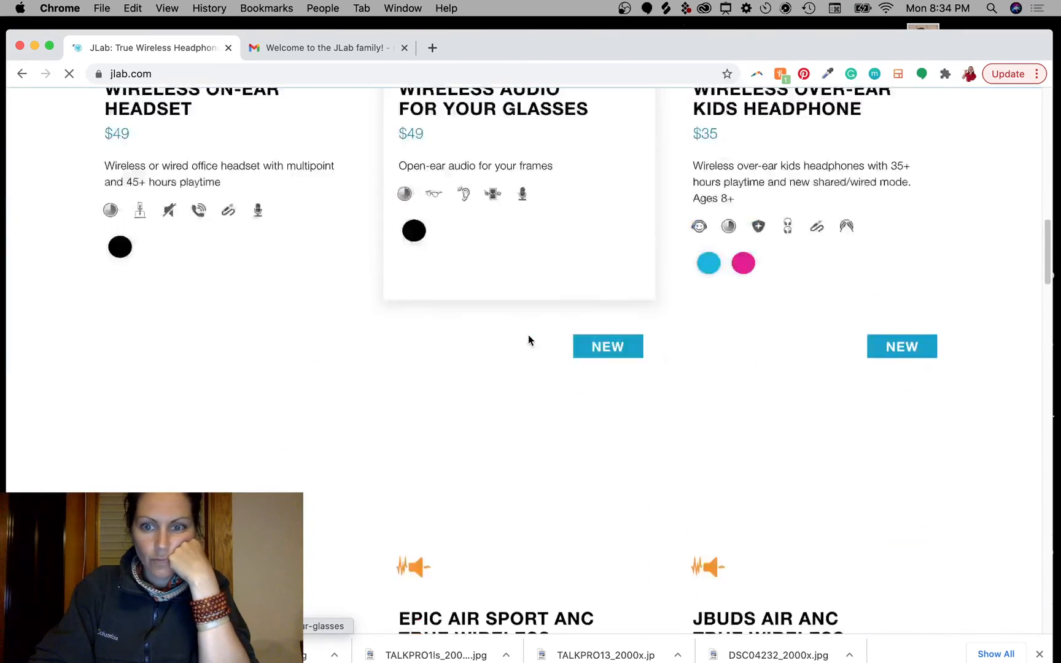
scroll(528, 339, "up", 2)
scroll(528, 338, "down", 15)
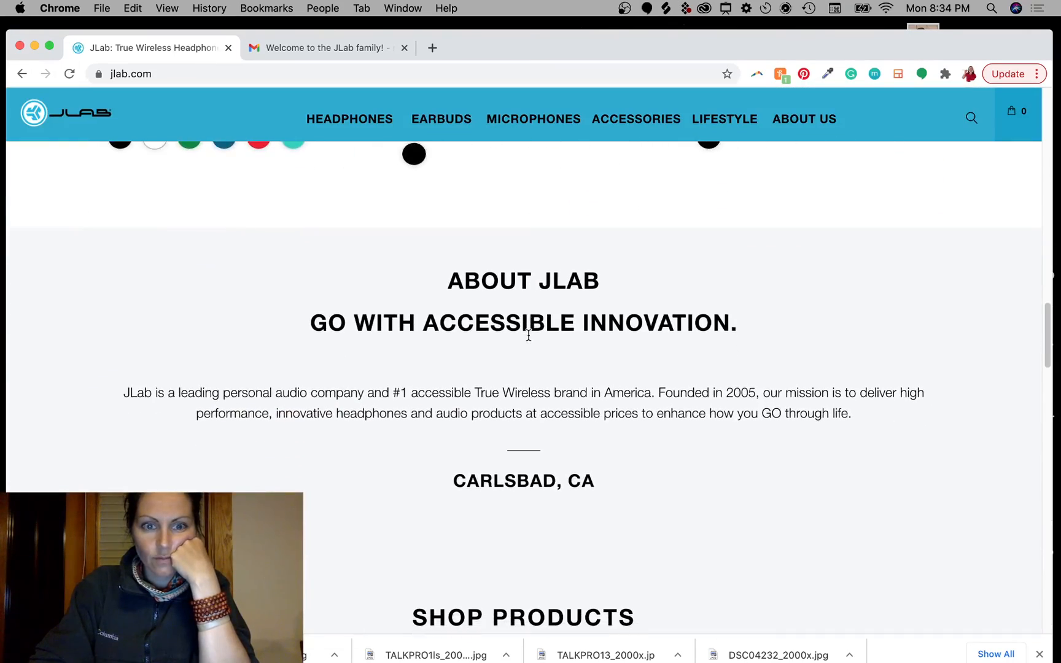
scroll(529, 338, "down", 1)
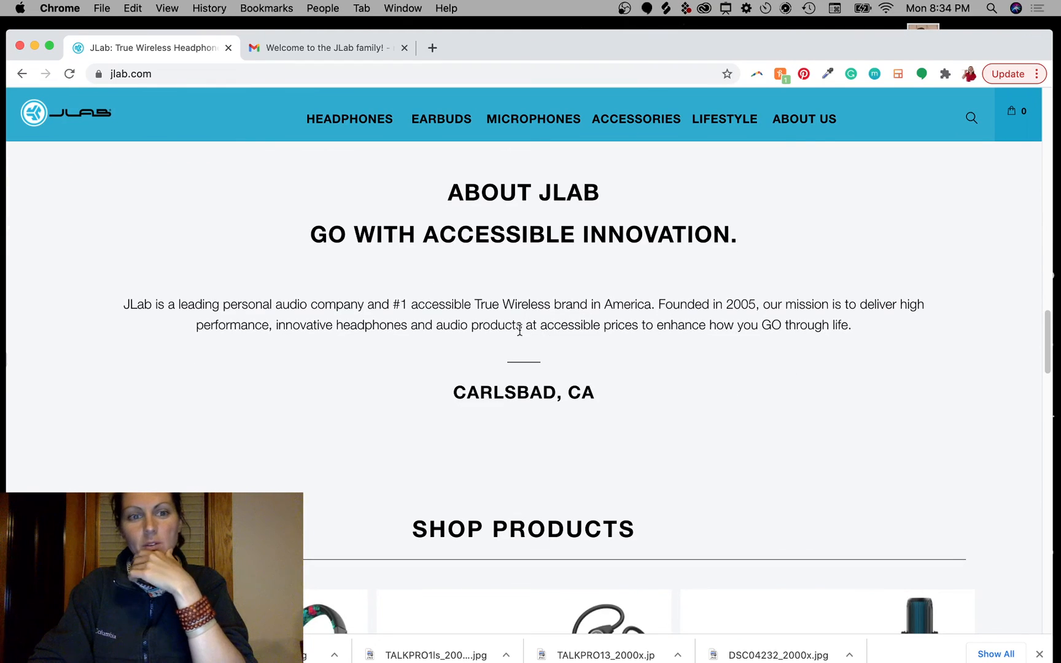
scroll(492, 421, "down", 5)
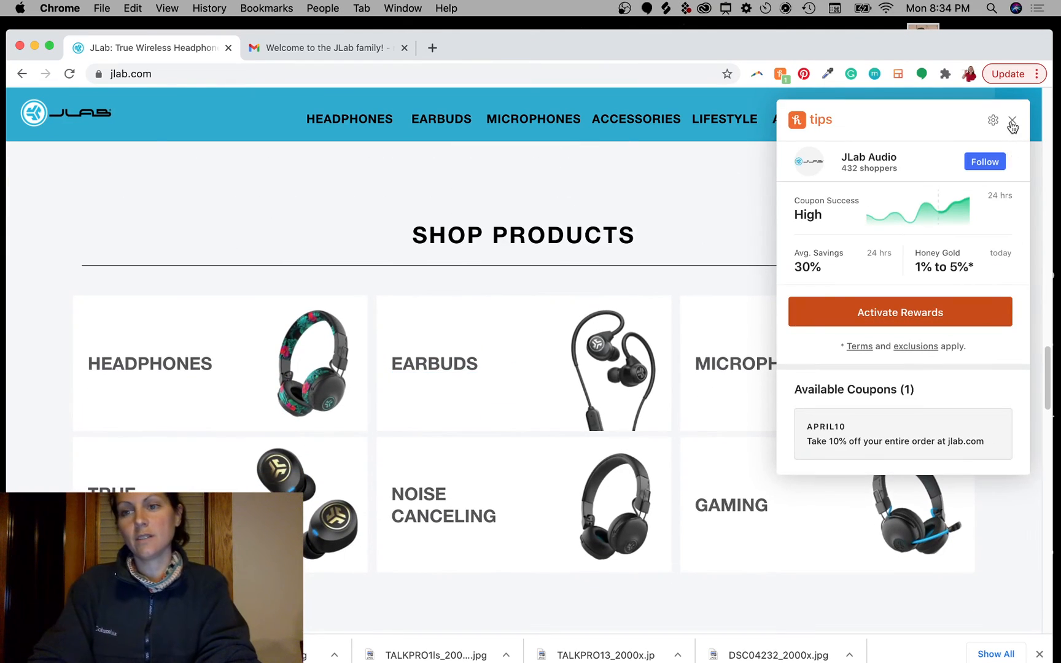
Step: Dismiss the Honey coupon popup and scroll back to the About JLab section
left_click(1012, 124)
scroll(741, 323, "down", 8)
scroll(742, 322, "down", 15)
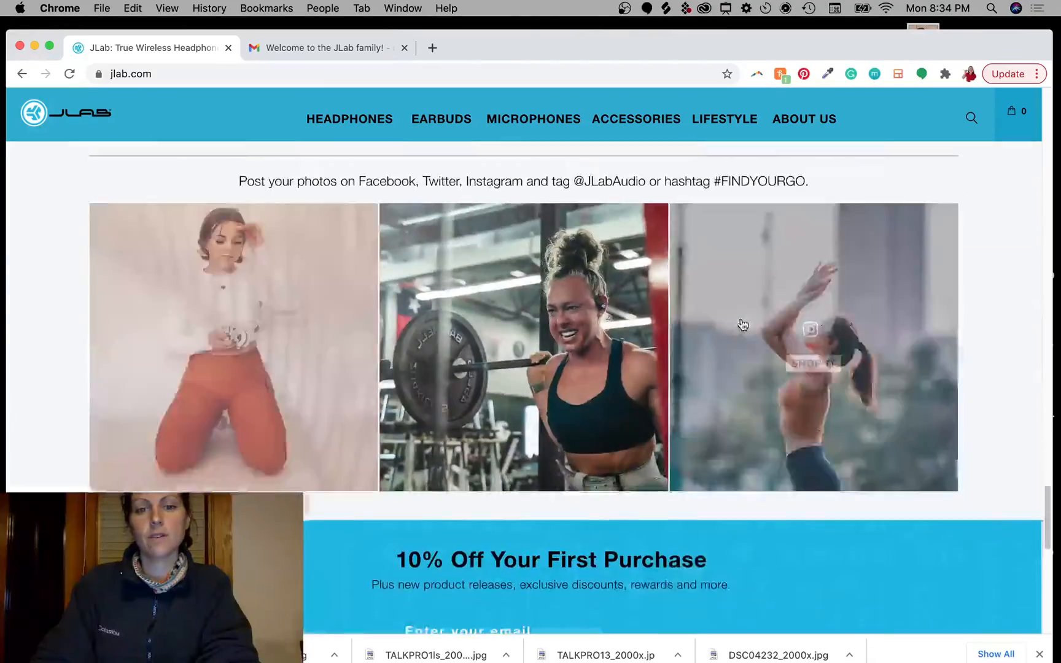
scroll(741, 322, "up", 8)
scroll(741, 323, "up", 12)
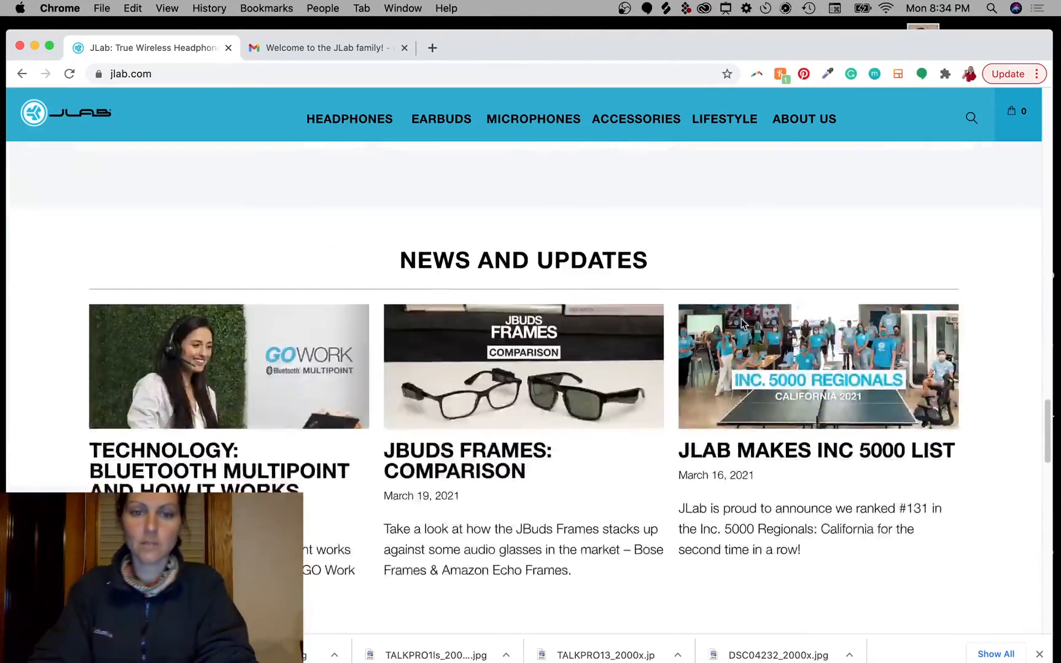
scroll(741, 323, "down", 2)
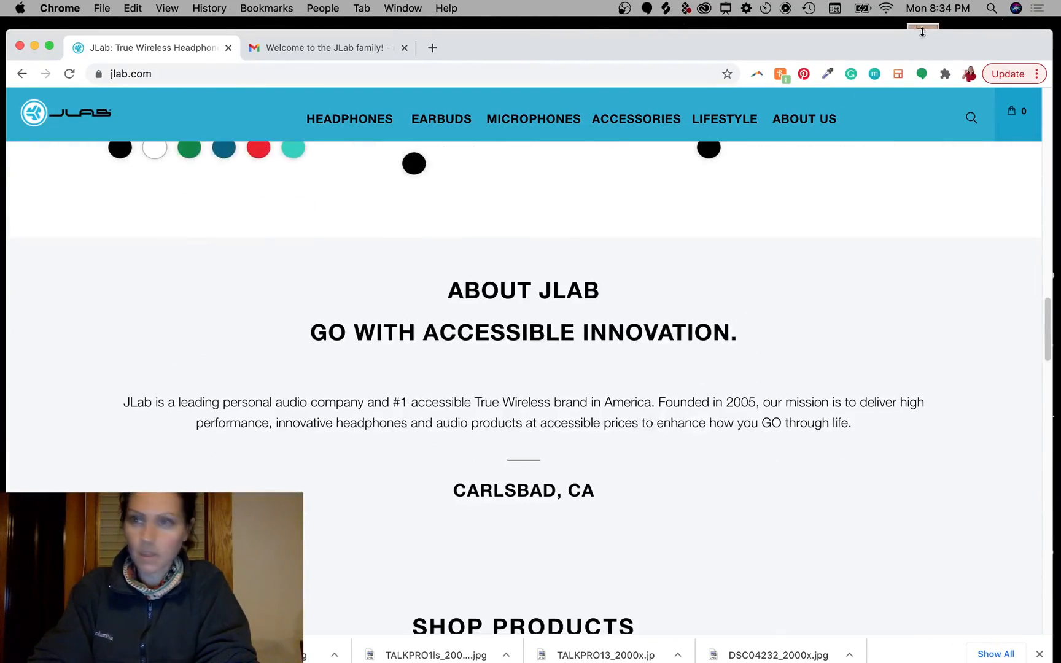
Step: Resize Chrome to half width, screenshot the About JLab section, and drop the capture on the Desktop
left_click_drag(1049, 38, 504, 74)
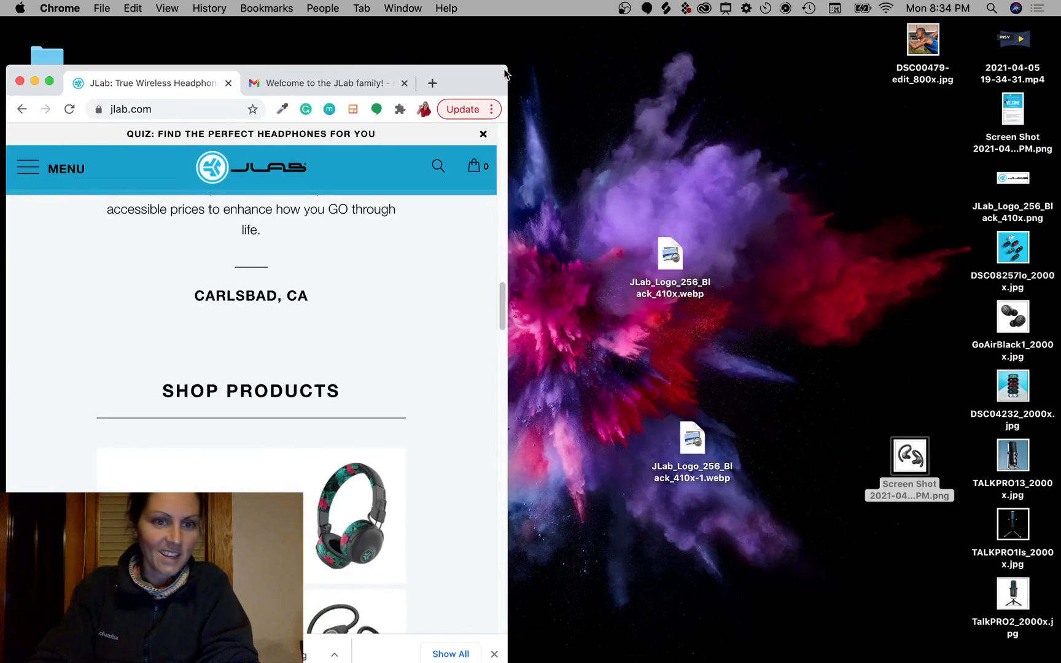
scroll(462, 319, "up", 8)
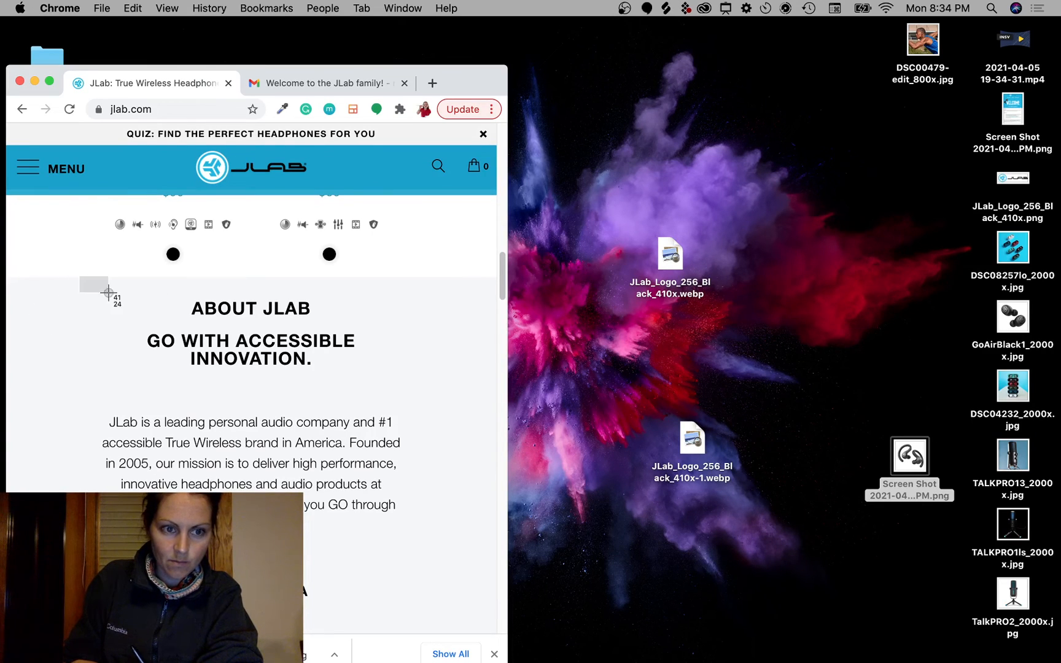
left_click_drag(108, 293, 435, 620)
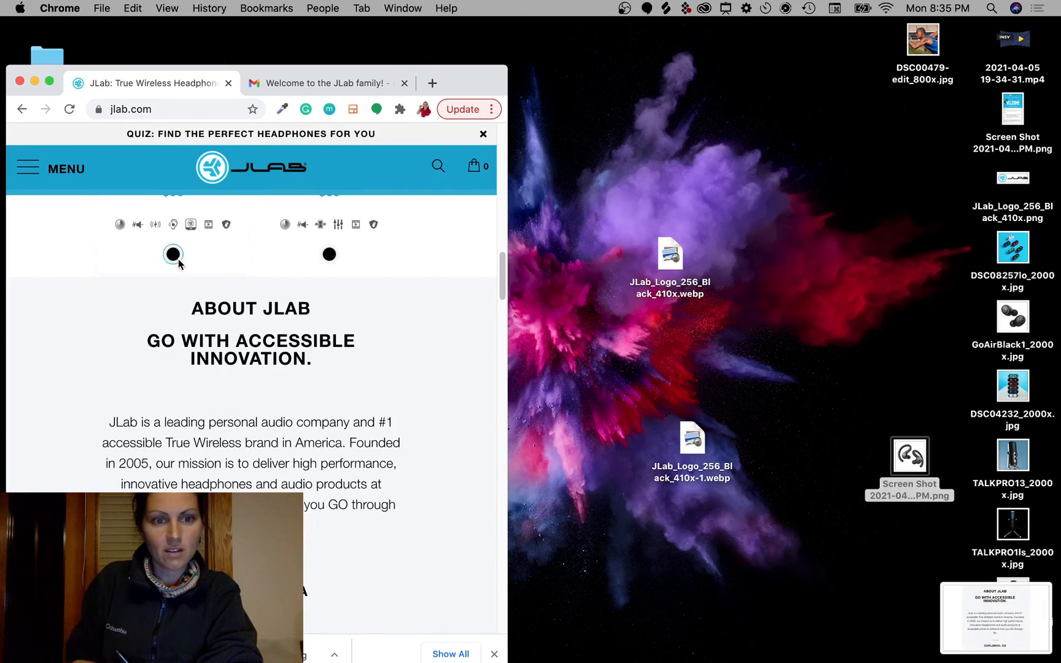
left_click_drag(36, 274, 478, 628)
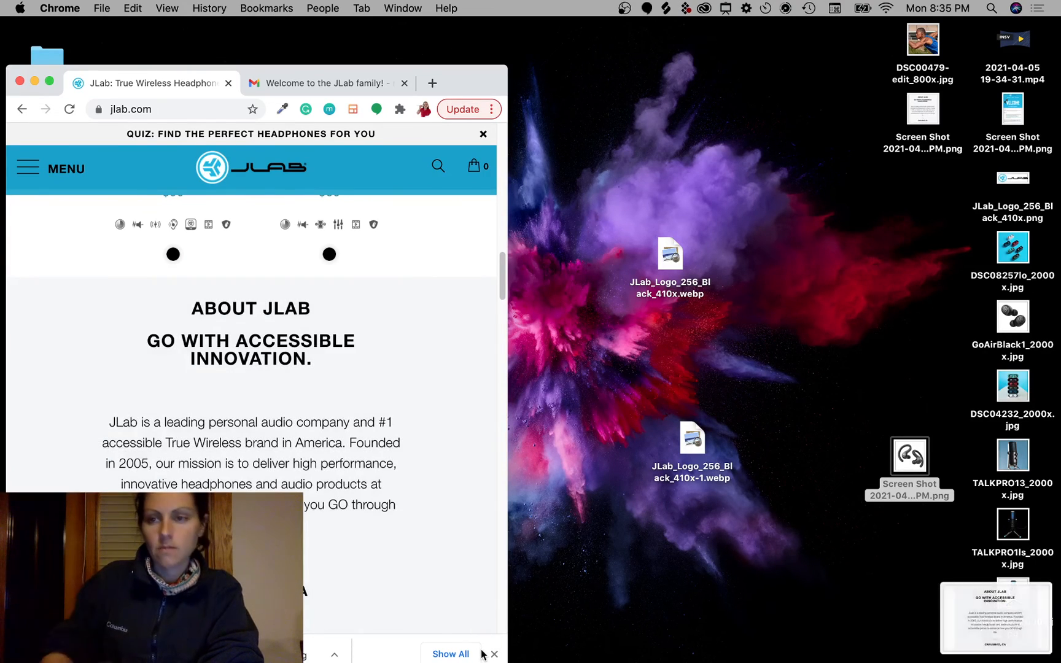
left_click_drag(1006, 622, 561, 491)
Step: Place the About JLab screenshot file from the desktop into the email document
key("ctrl+Right")
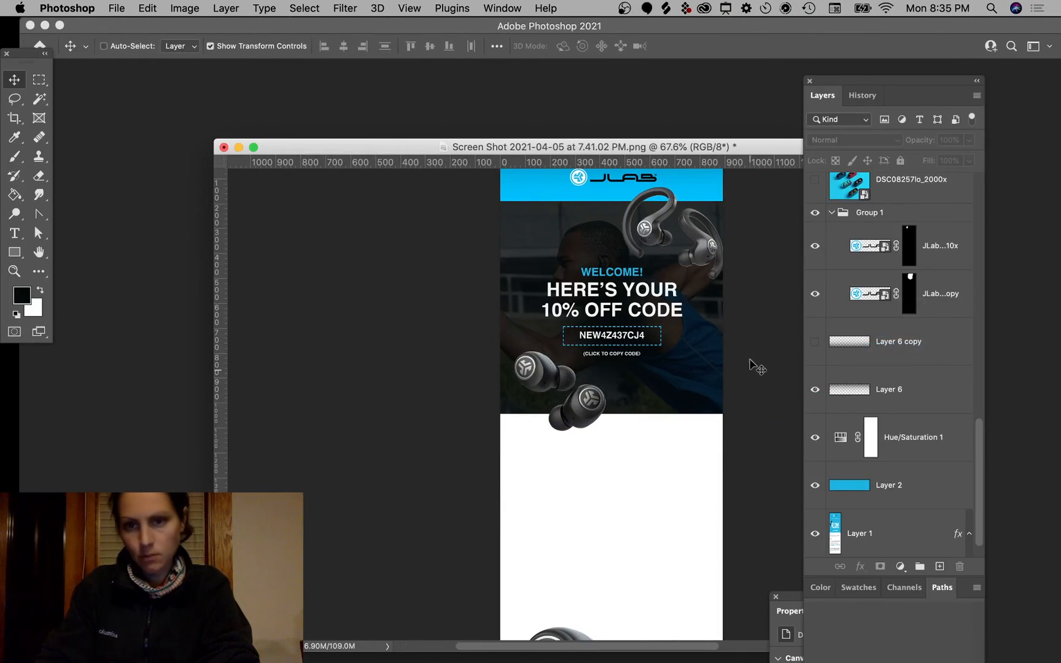
key("F11")
left_click_drag(909, 313, 631, 479)
key("F11")
key("Return")
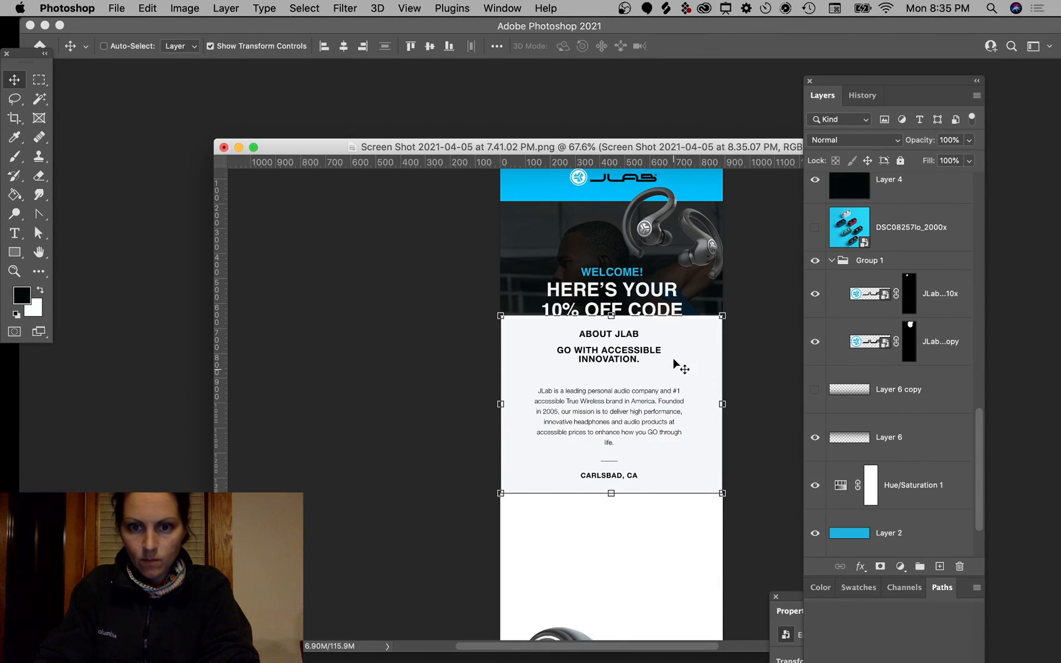
Step: Move the screenshot below the welcome banner and order its layer just above Layer 1
left_click_drag(673, 357, 670, 457)
key("super+shift+bracketleft")
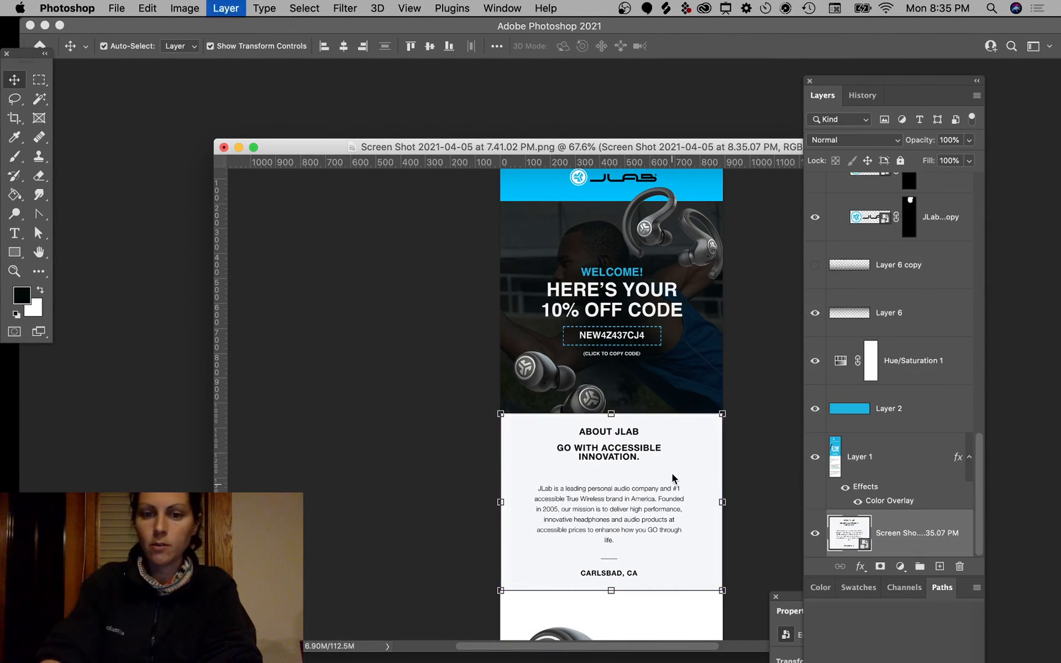
key("super+bracketright")
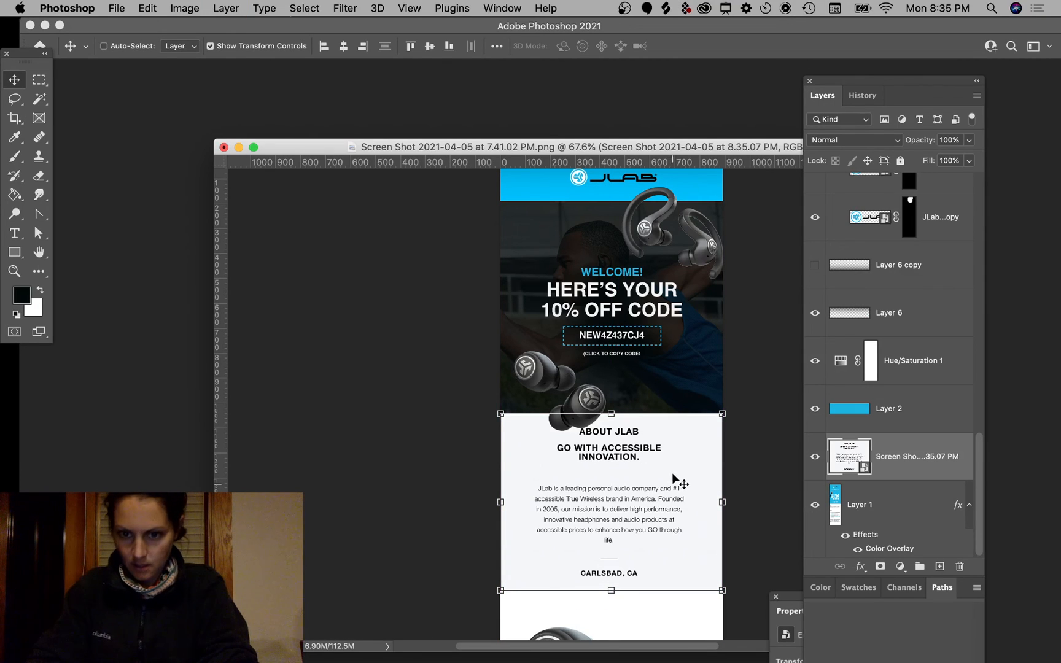
left_click_drag(672, 474, 672, 470)
scroll(672, 471, "up", 6)
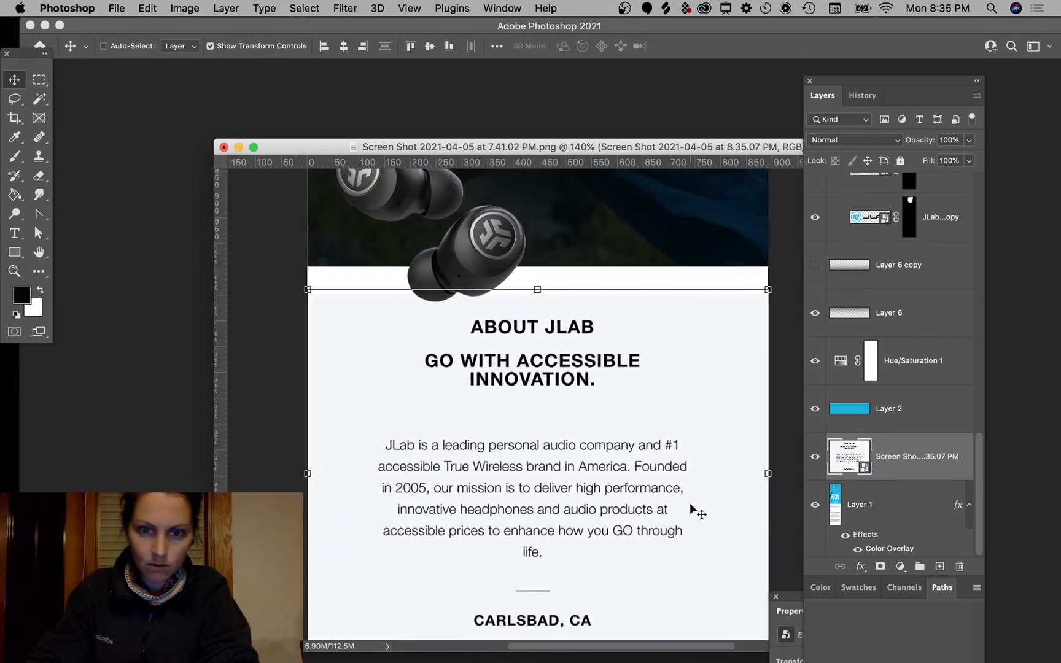
scroll(690, 504, "up", 2)
Step: Copy a pale background strip to a new layer and stretch it over the ABOUT JLAB heading
left_click(38, 81)
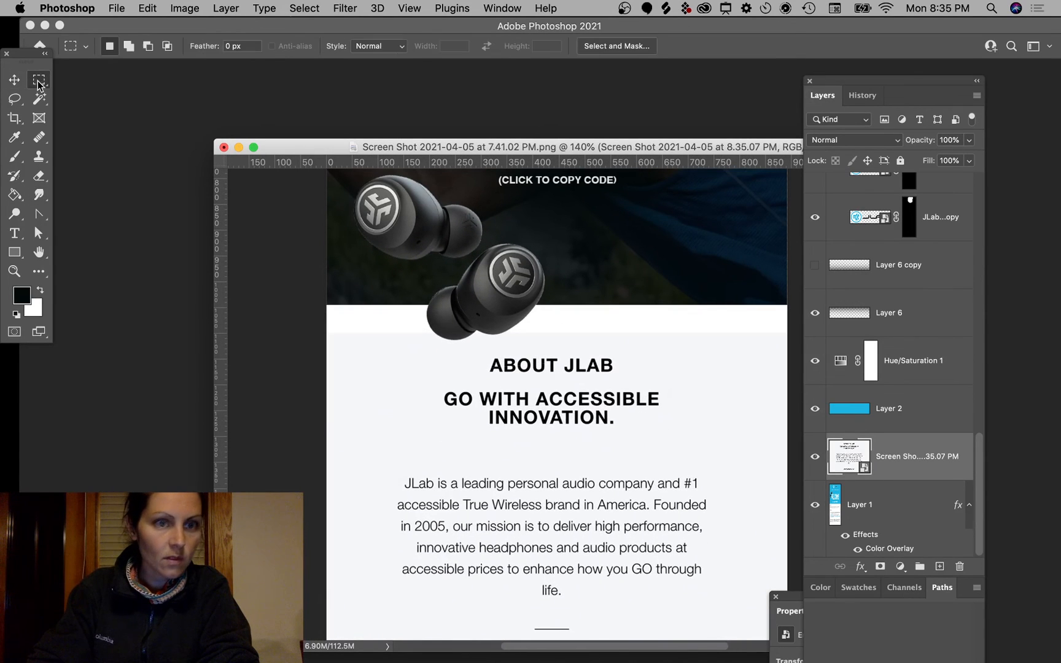
left_click_drag(321, 335, 791, 341)
key("v")
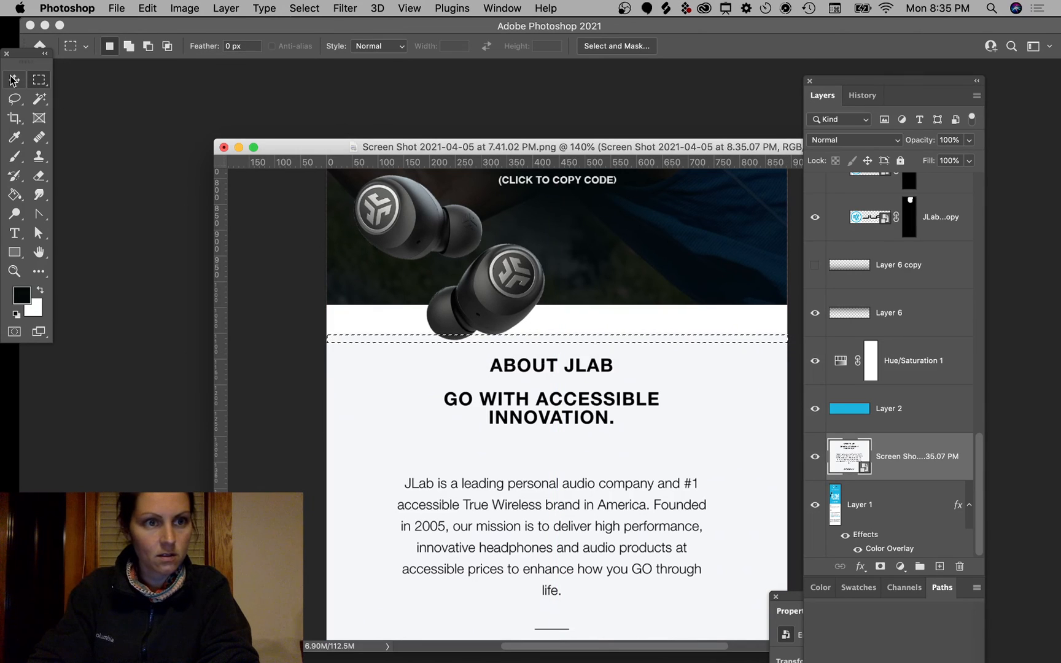
key("cmd+v")
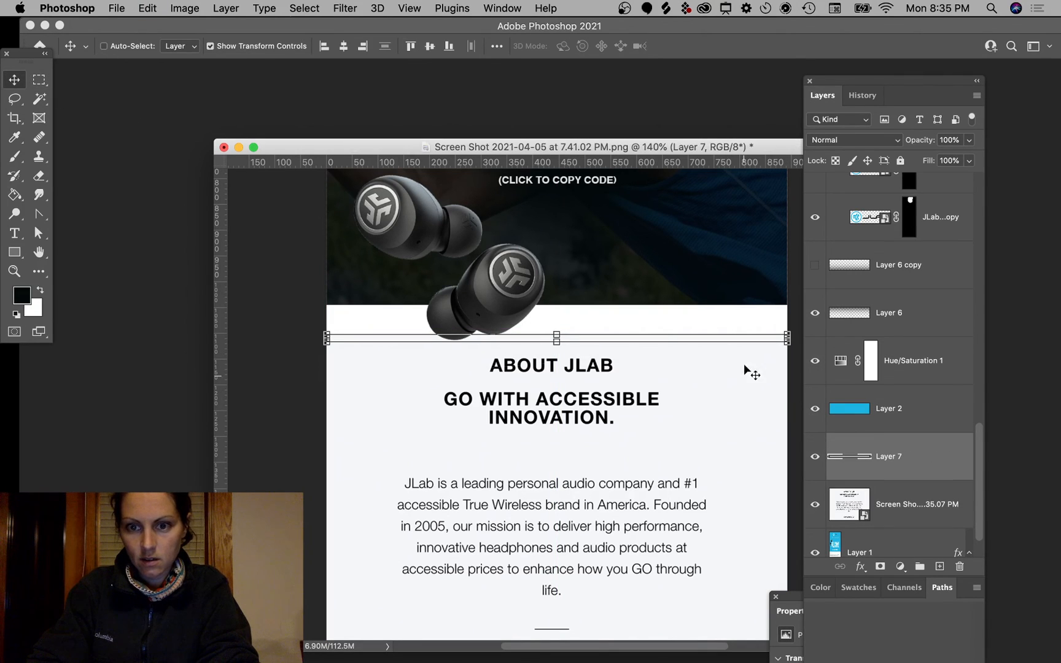
left_click_drag(557, 335, 556, 300)
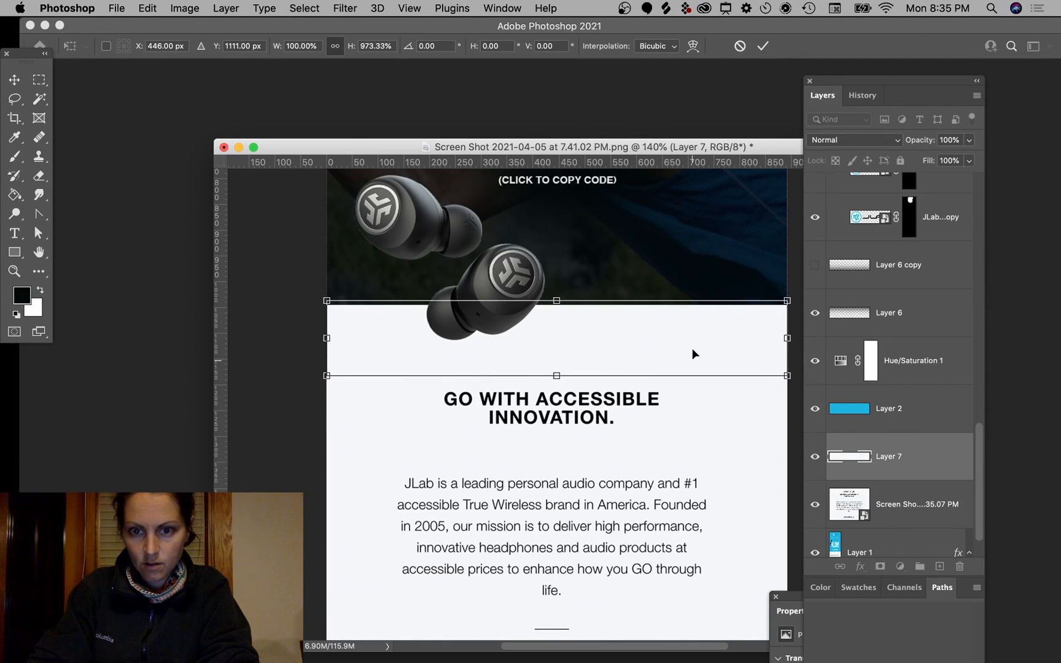
key("Return")
mouse_move(738, 351)
left_mouse_down()
mouse_move(739, 331)
mouse_move(744, 362)
left_mouse_up()
key("Up")
key("Up")
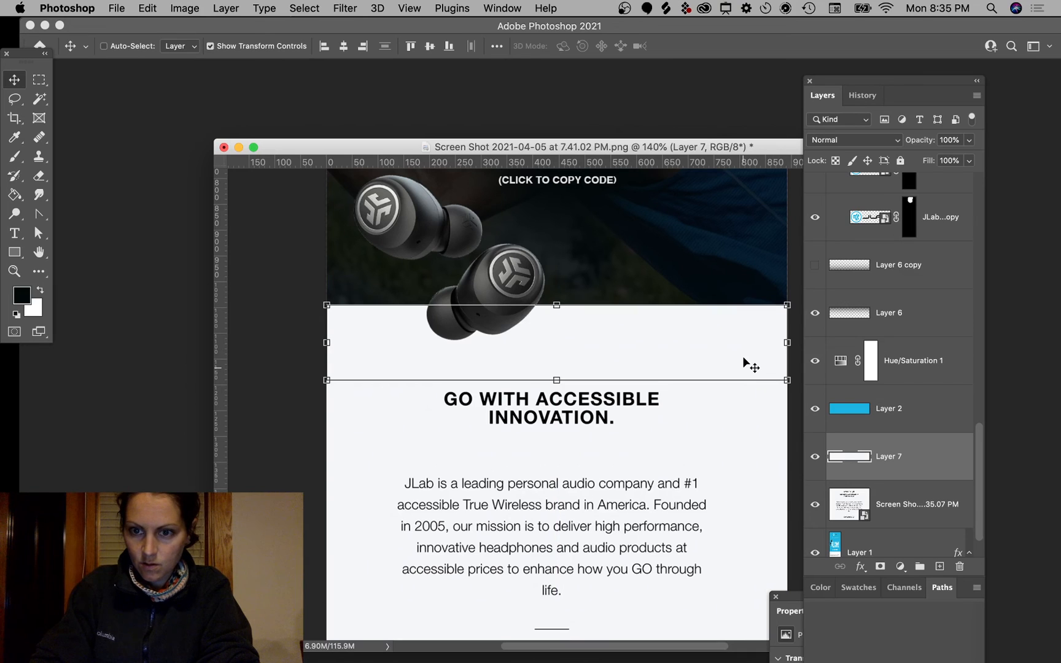
left_click(262, 327, "super")
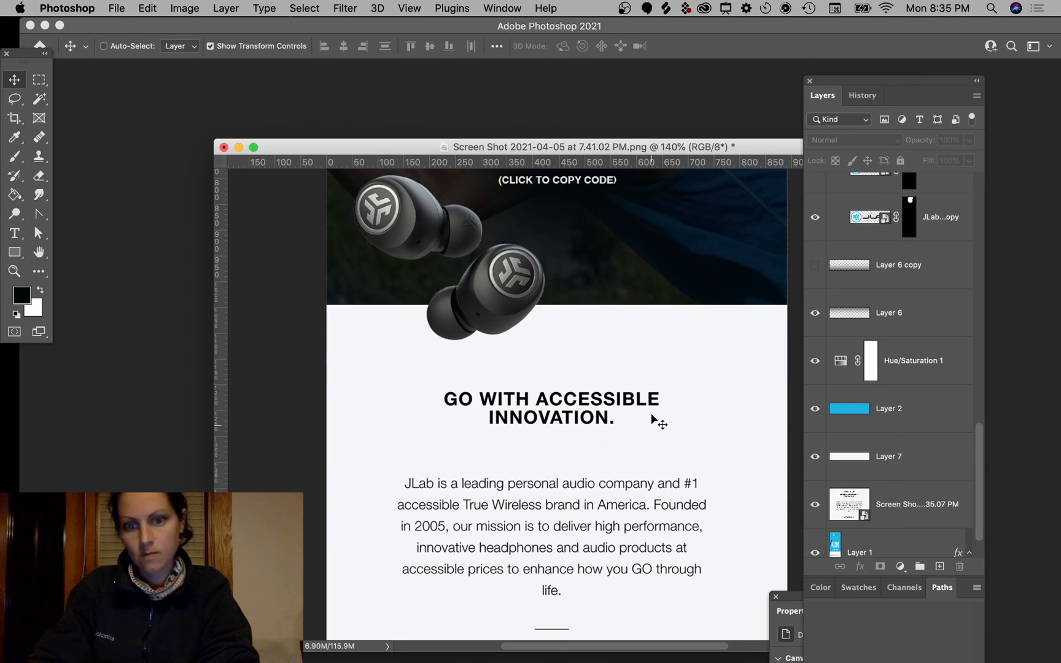
Step: Move the screenshot up against the banner and keep its layer beneath Layer 7
scroll(651, 415, "down", 6)
scroll(652, 419, "up", 3)
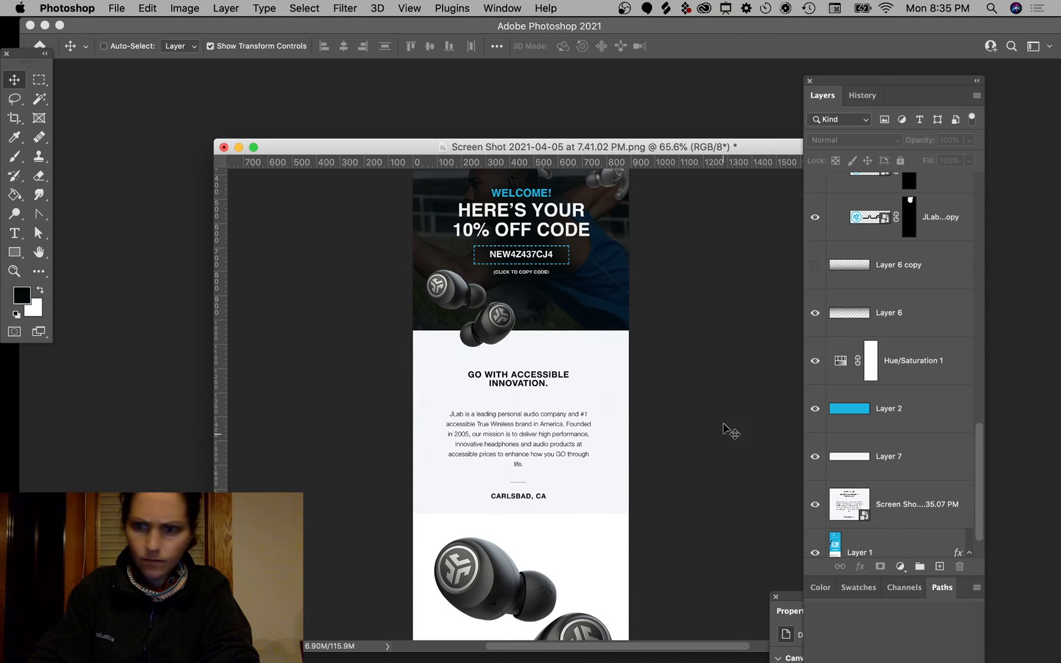
left_click(911, 505)
left_click_drag(600, 434, 599, 430)
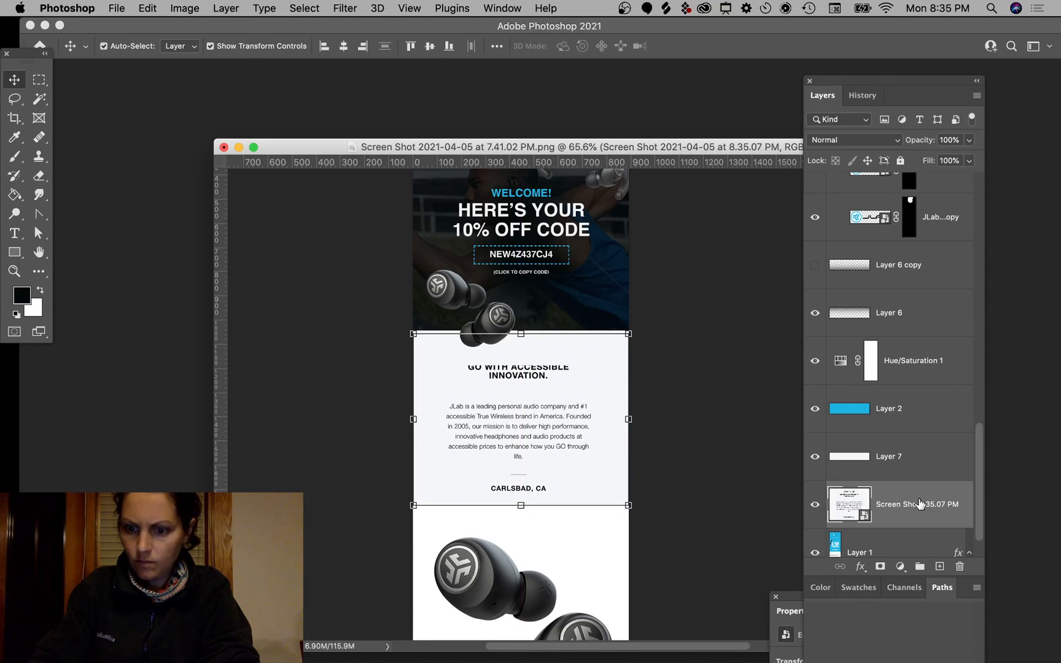
key("super+bracketright")
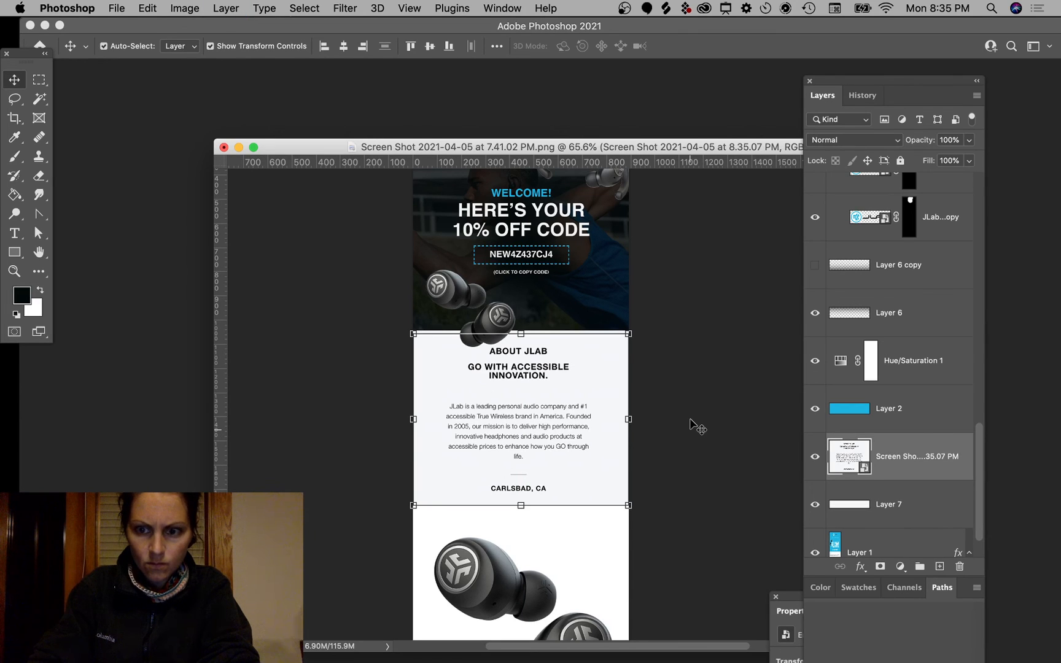
key("super+bracketleft")
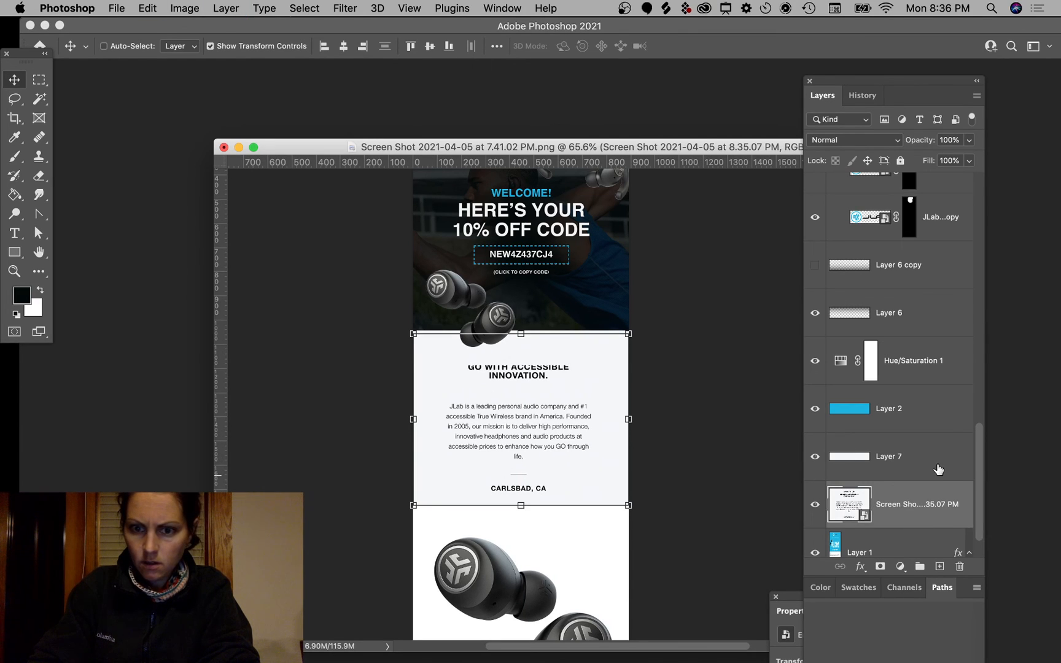
Step: Nudge Layer 7's white band upward until ABOUT JLAB is hidden, leaving GO WITH ACCESSIBLE INNOVATION
left_click(938, 468)
key("shift+Up")
key("shift+Up")
key("shift+Up")
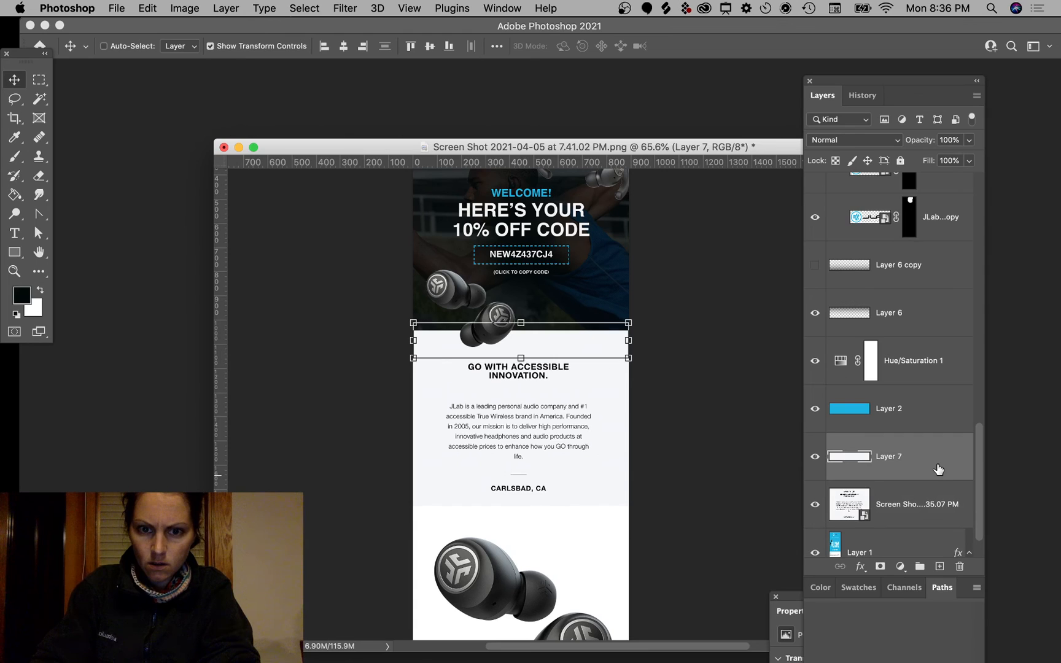
key("shift+Up")
left_click(732, 409, "super")
scroll(700, 418, "down", 3)
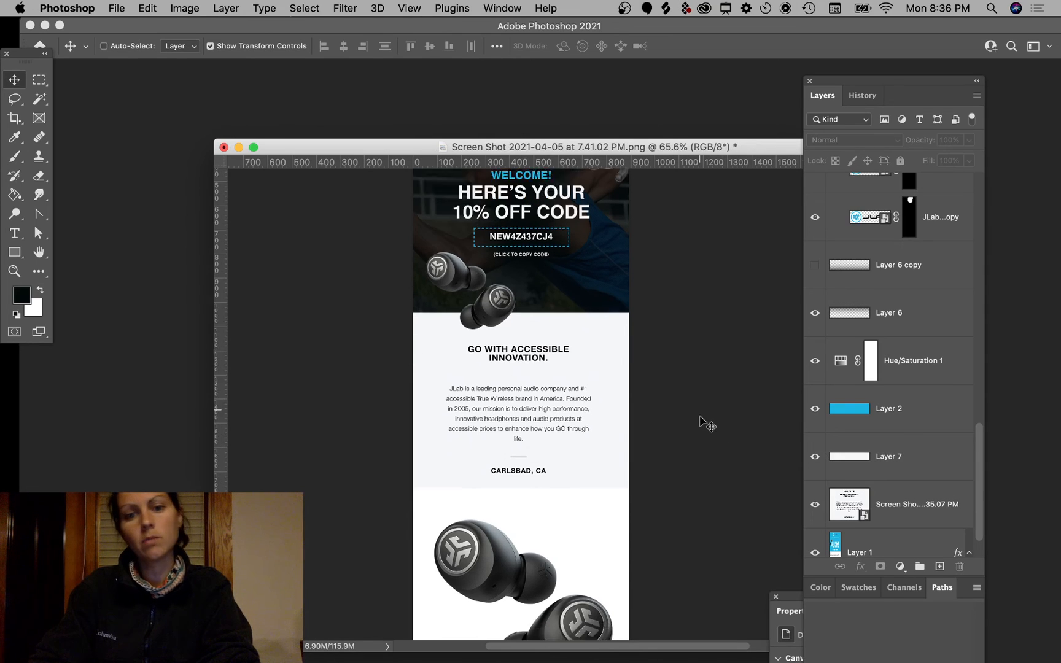
scroll(699, 418, "up", 3)
scroll(700, 418, "left", 1)
scroll(699, 418, "down", 5)
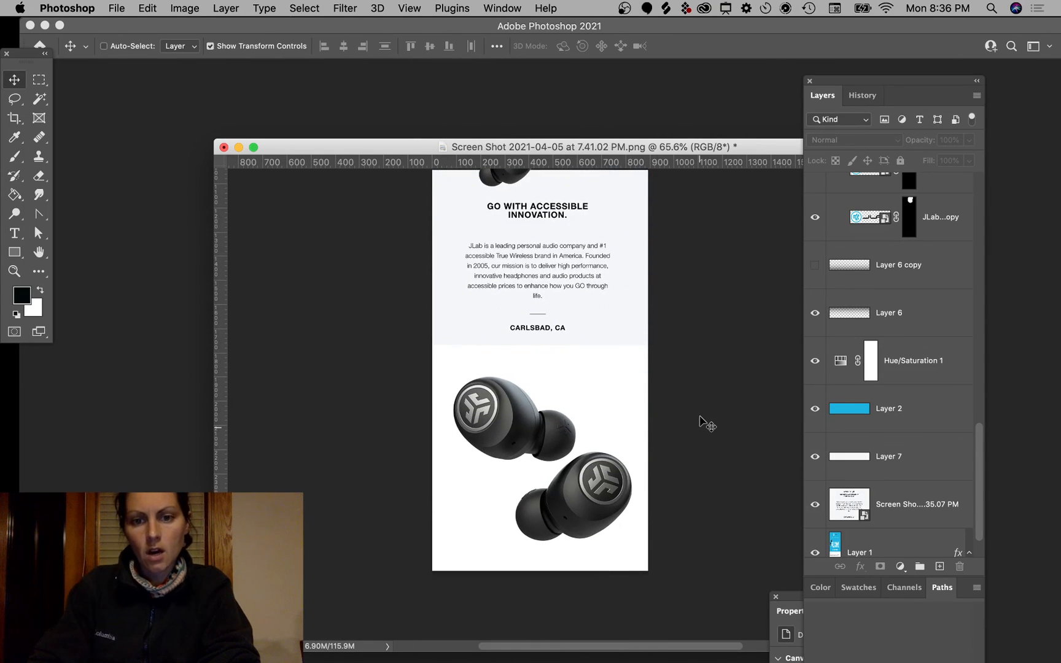
scroll(699, 418, "down", 1)
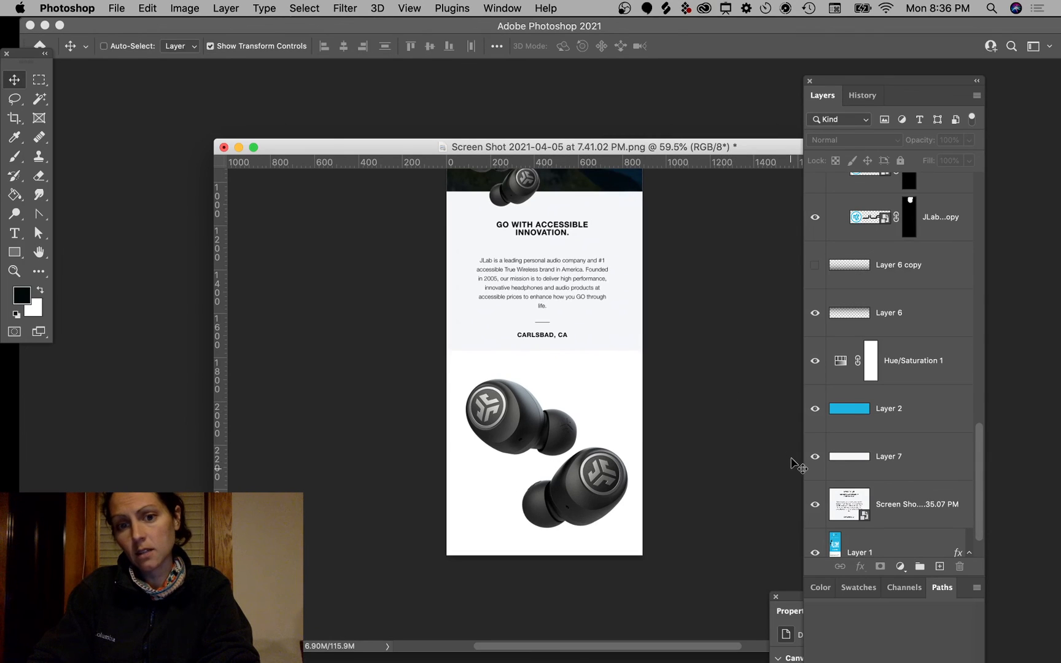
key("ctrl+Left")
Step: Place TalkPRO2_2000x.jpg from the desktop into the email below CARLSBAD, CA
left_click(820, 342)
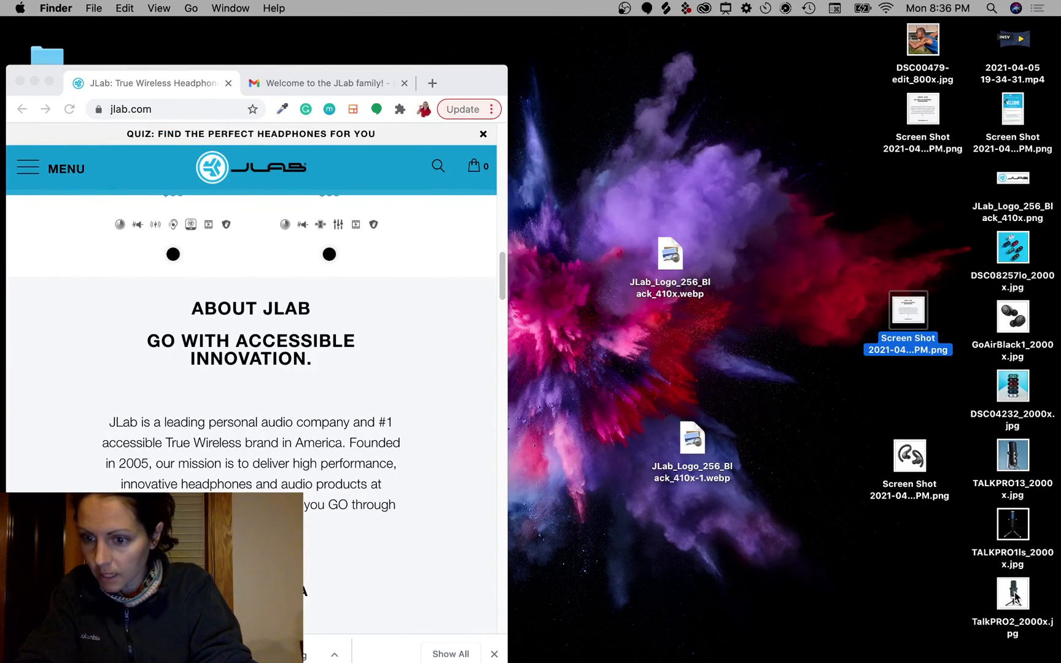
left_click_drag(1014, 594, 501, 505)
key("ctrl+Right")
left_click_drag(582, 345, 593, 428)
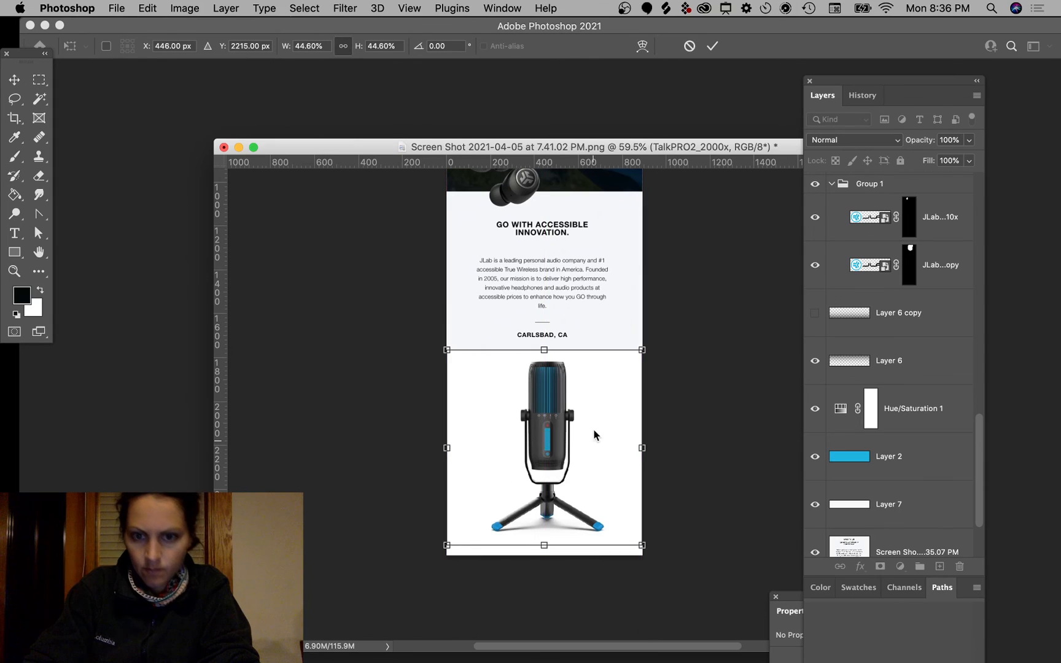
key("Return")
scroll(701, 443, "down", 4)
scroll(701, 443, "up", 8)
scroll(701, 443, "left", 4)
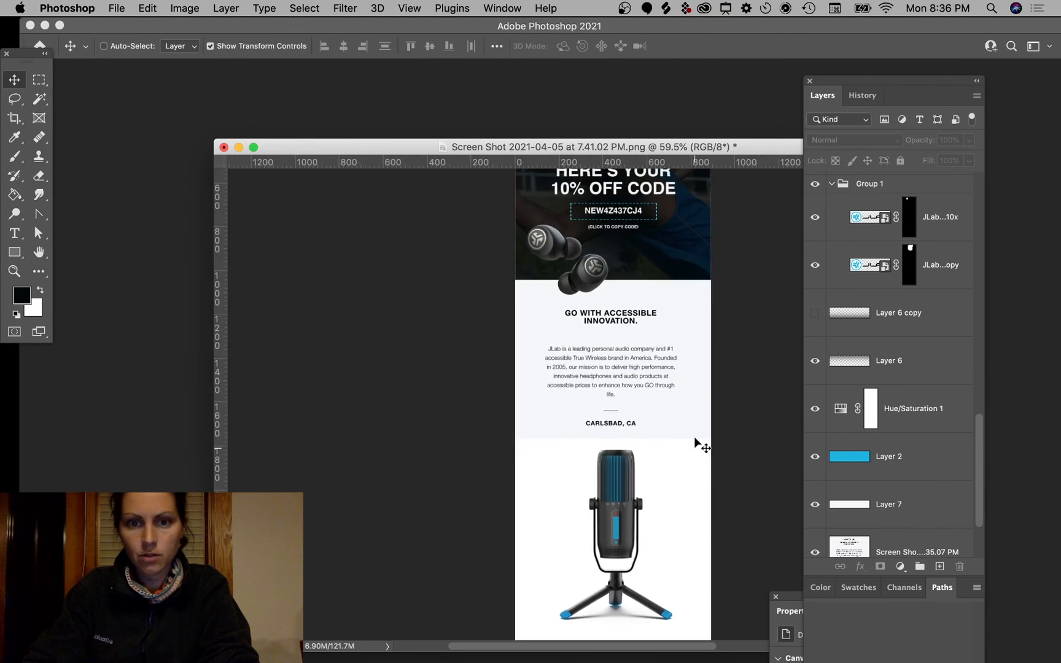
scroll(697, 442, "up", 5)
scroll(697, 442, "left", 1)
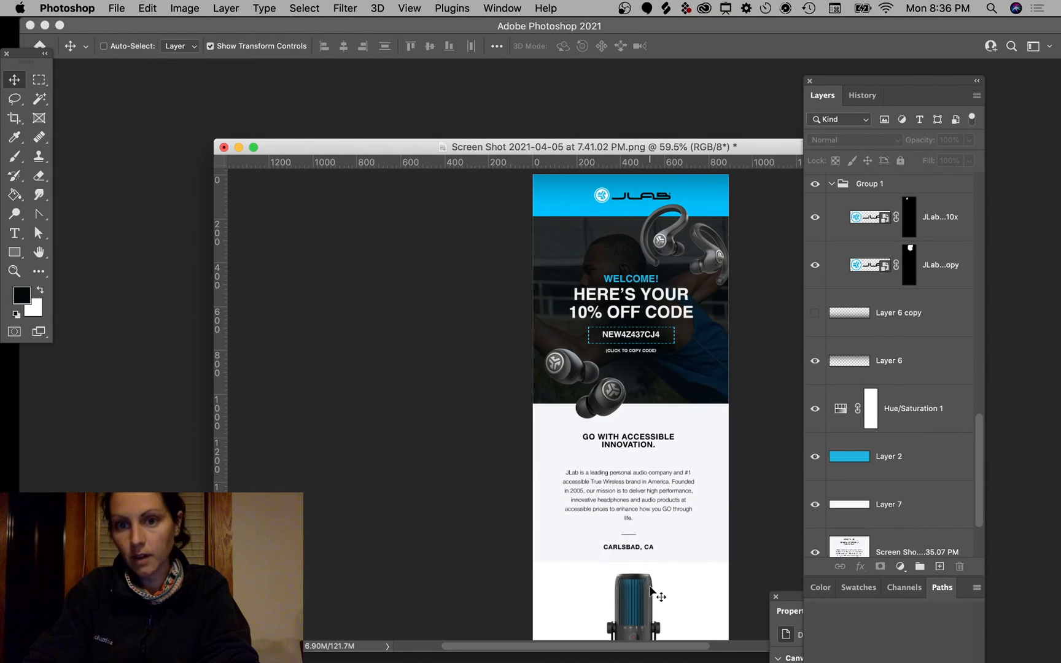
scroll(651, 589, "up", 3)
scroll(650, 589, "left", 1)
scroll(651, 589, "down", 2)
scroll(649, 586, "down", 7)
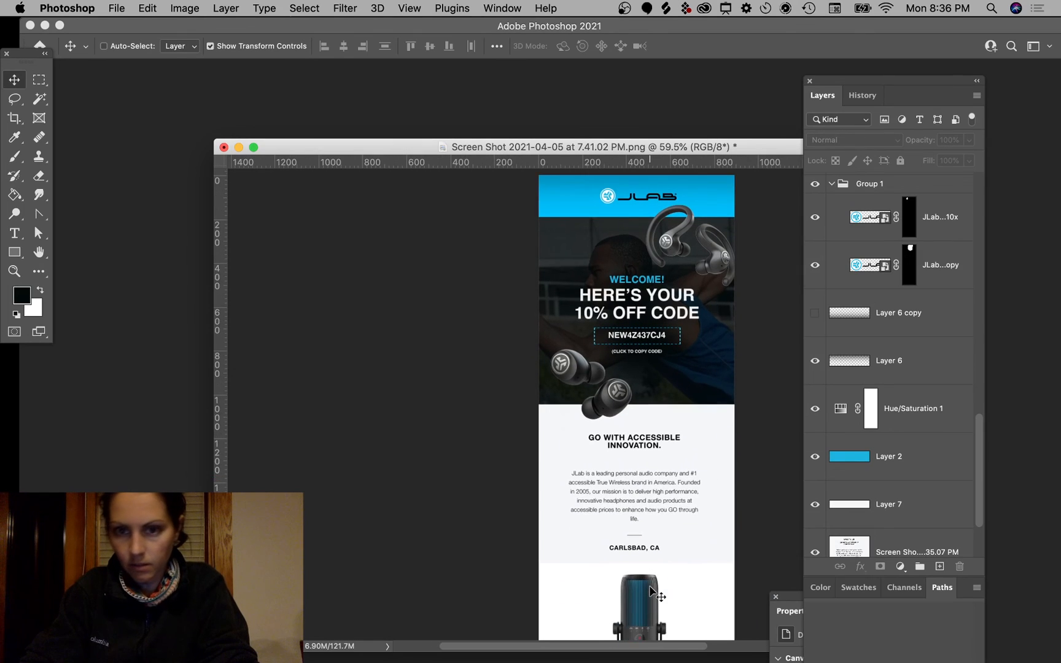
scroll(649, 586, "left", 1)
Step: Place the dark TALKPRO1ls_2000x.jpg microphone photo below the text block
key("super+h")
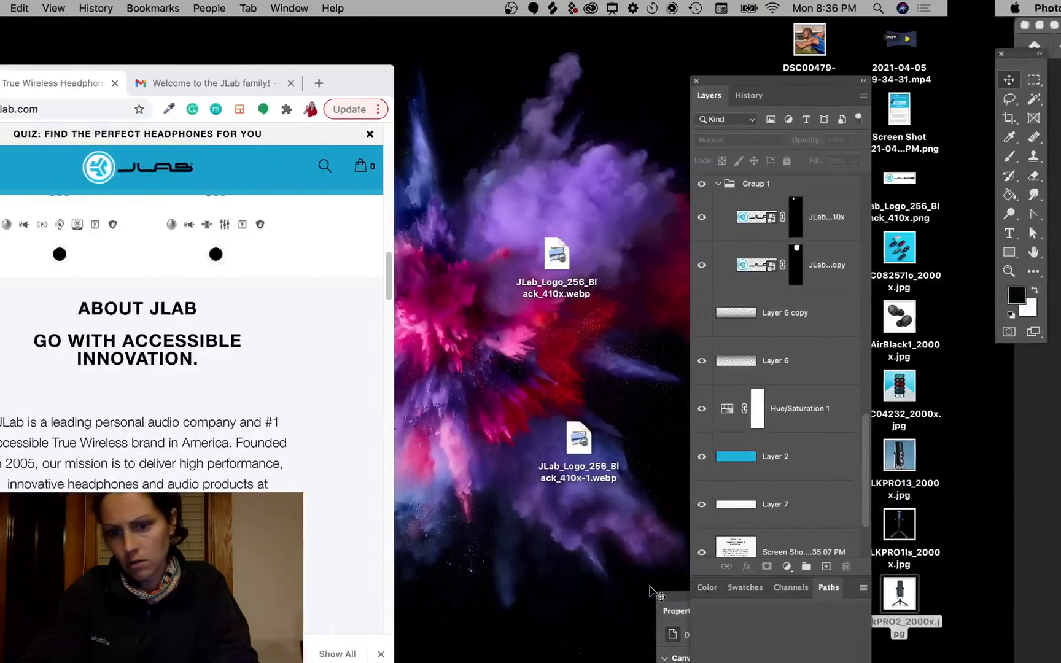
left_click_drag(1016, 523, 748, 468)
key("ctrl+Right")
left_click_drag(717, 378, 716, 490)
key("Return")
scroll(717, 490, "up", 6)
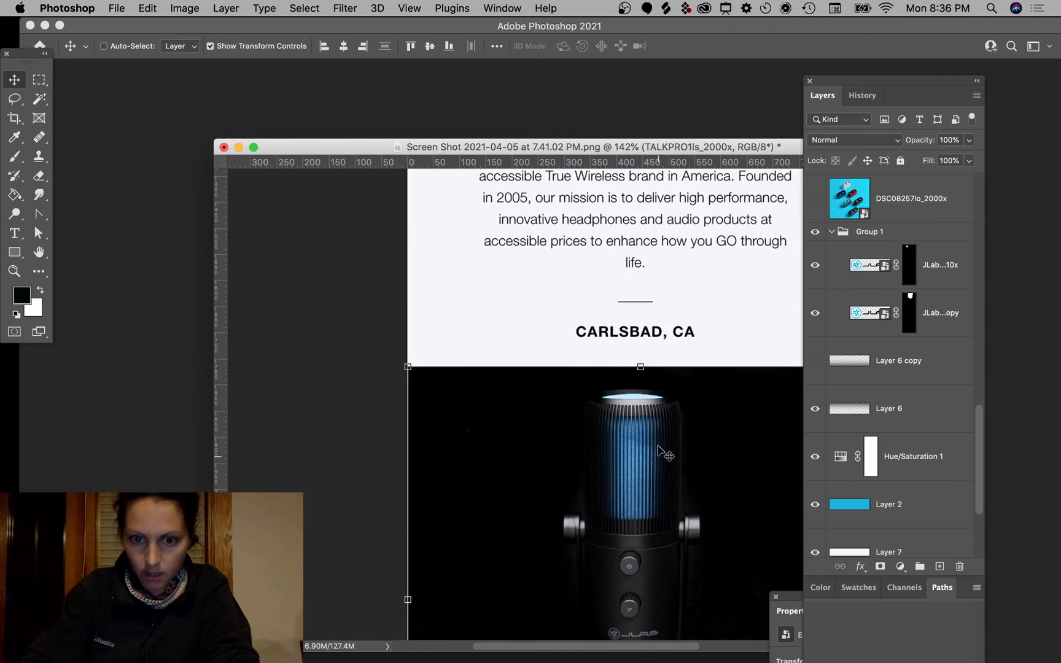
scroll(669, 451, "down", 5)
scroll(675, 430, "down", 3)
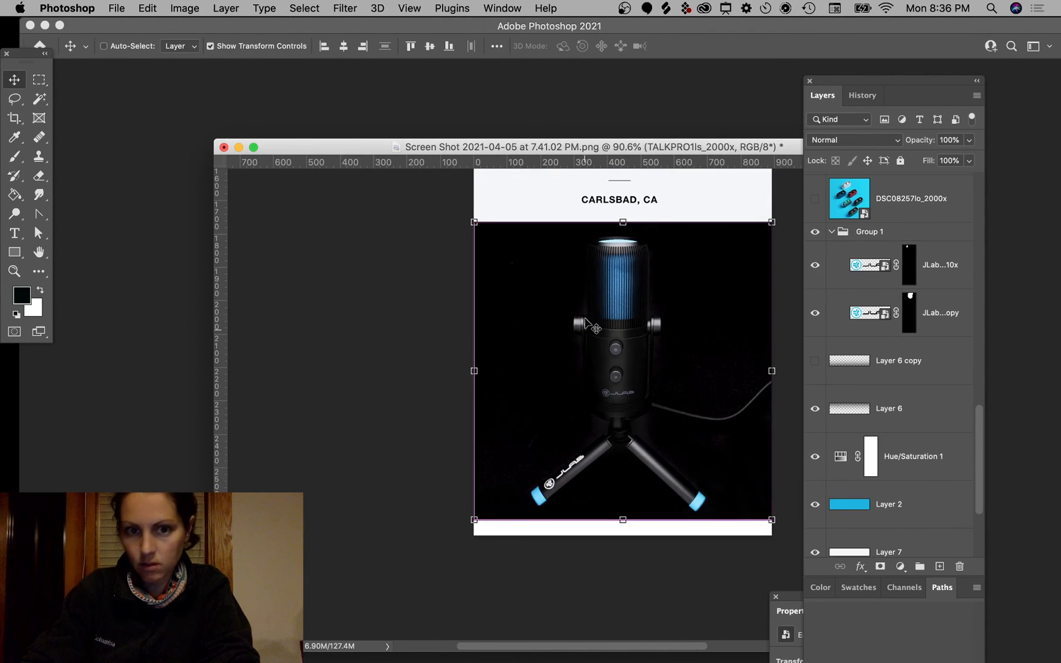
scroll(660, 343, "down", 4)
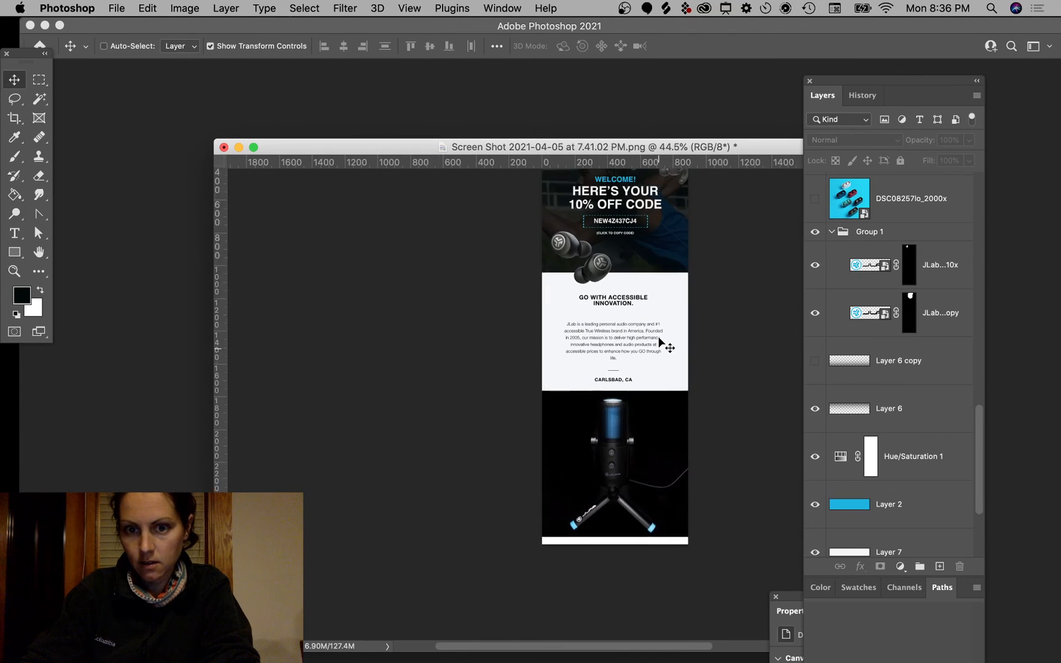
scroll(663, 344, "up", 4)
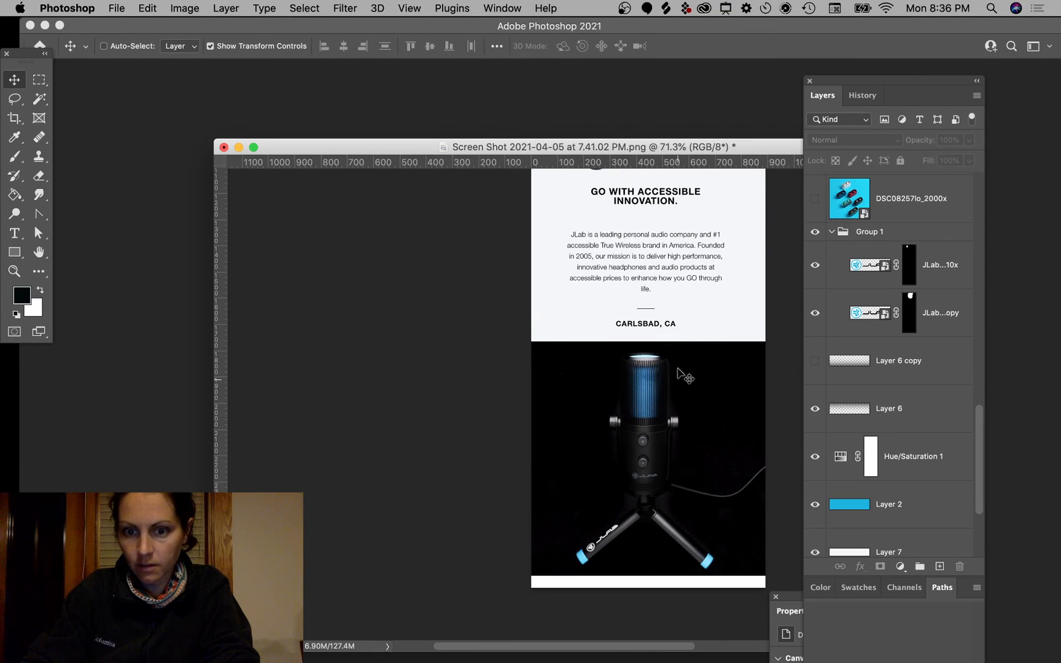
Step: Check the TALKPRO1ls_2000x layer's placement, then start saving the document
left_click(726, 457, "super")
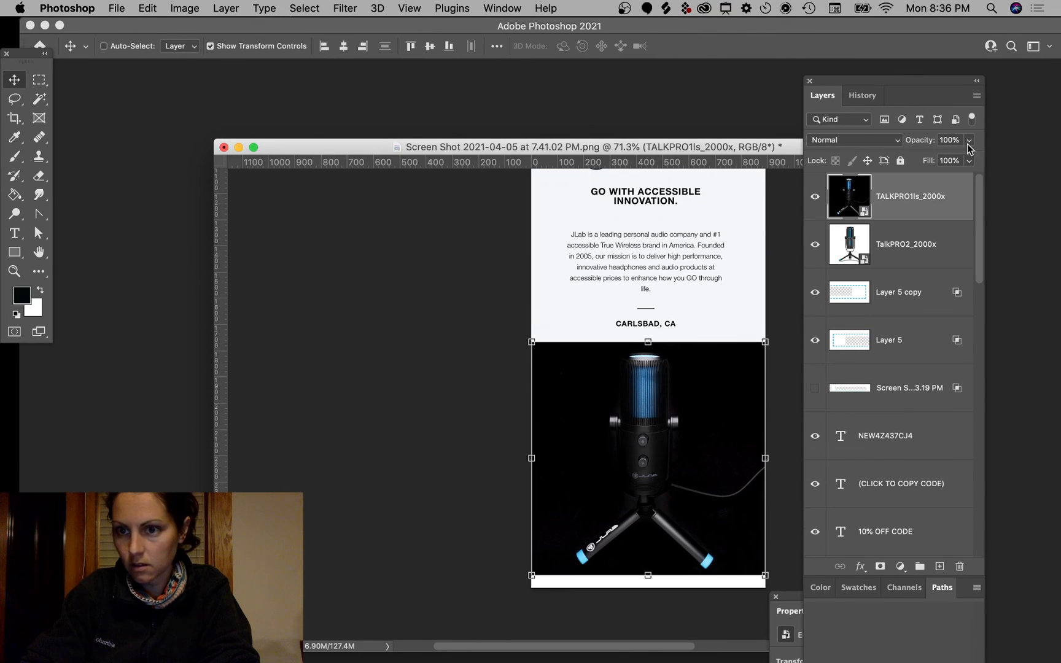
left_click(445, 416, "super")
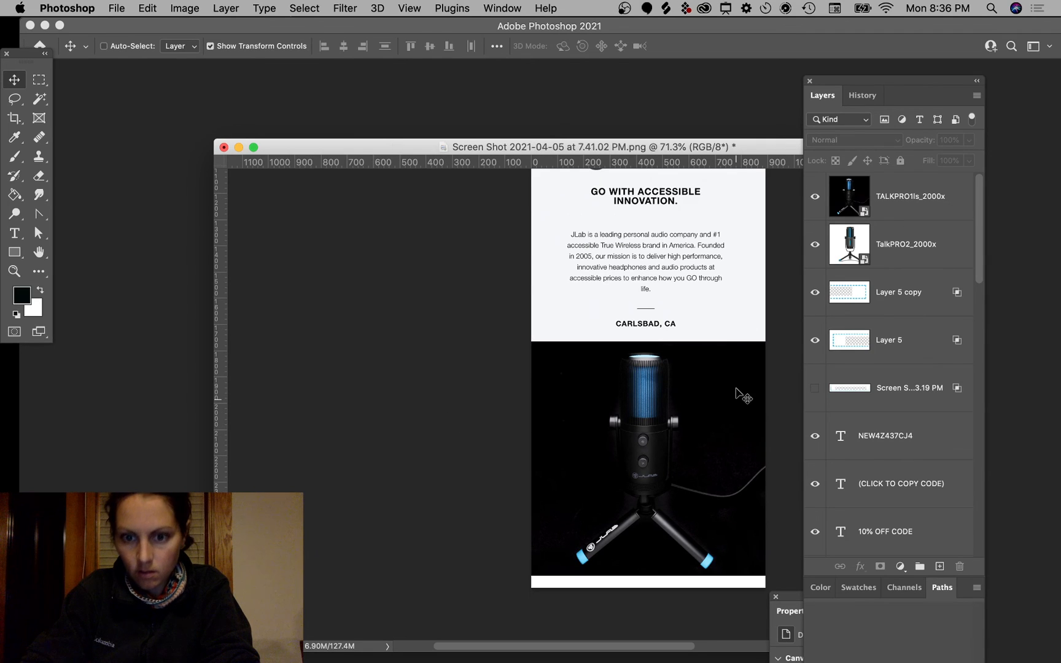
scroll(736, 388, "down", 4)
scroll(736, 389, "up", 5)
scroll(736, 389, "left", 1)
scroll(736, 389, "up", 2)
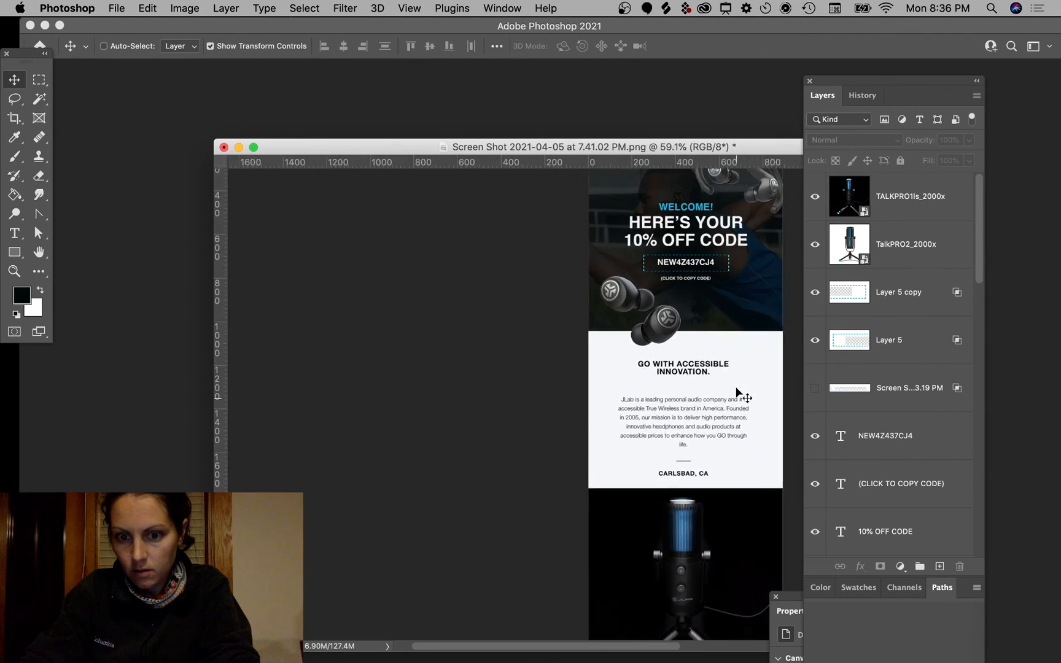
scroll(736, 388, "down", 5)
scroll(735, 394, "up", 1)
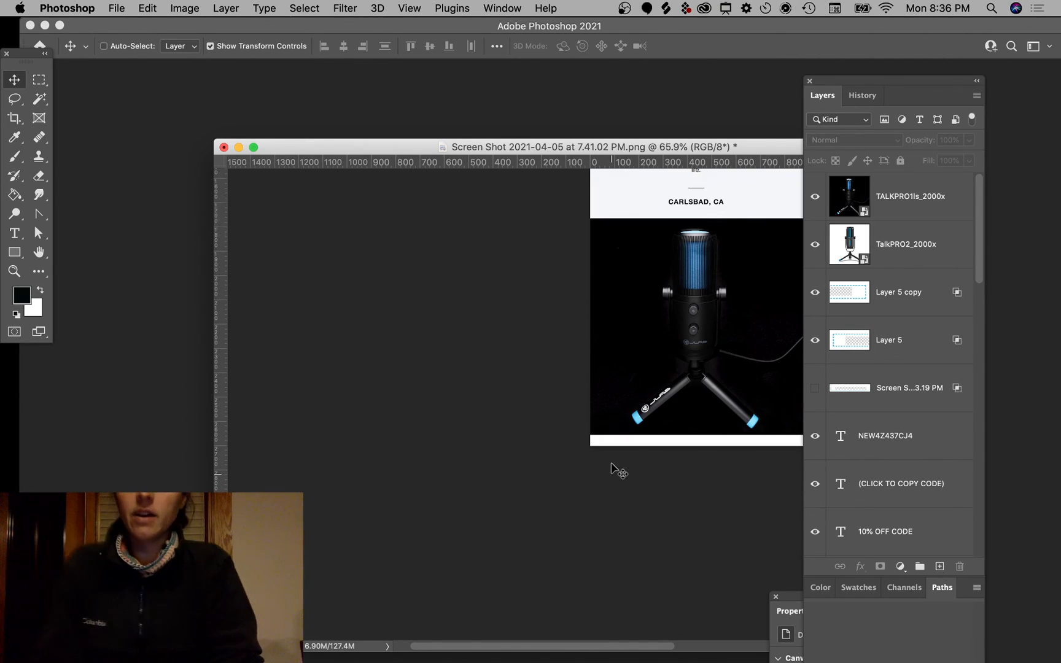
scroll(611, 464, "up", 10)
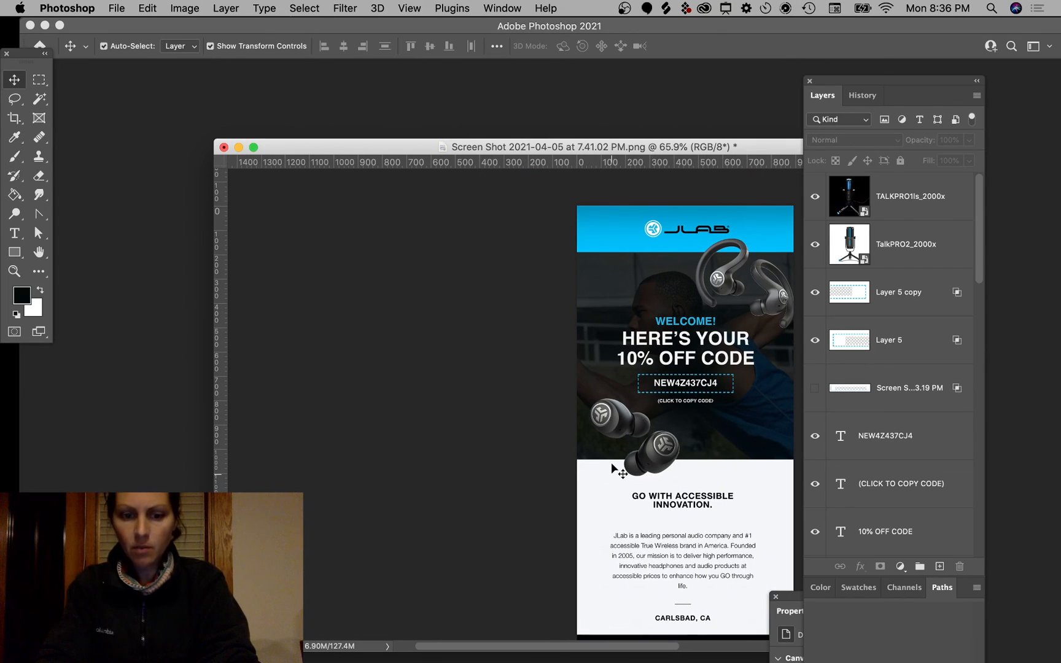
key("super+s")
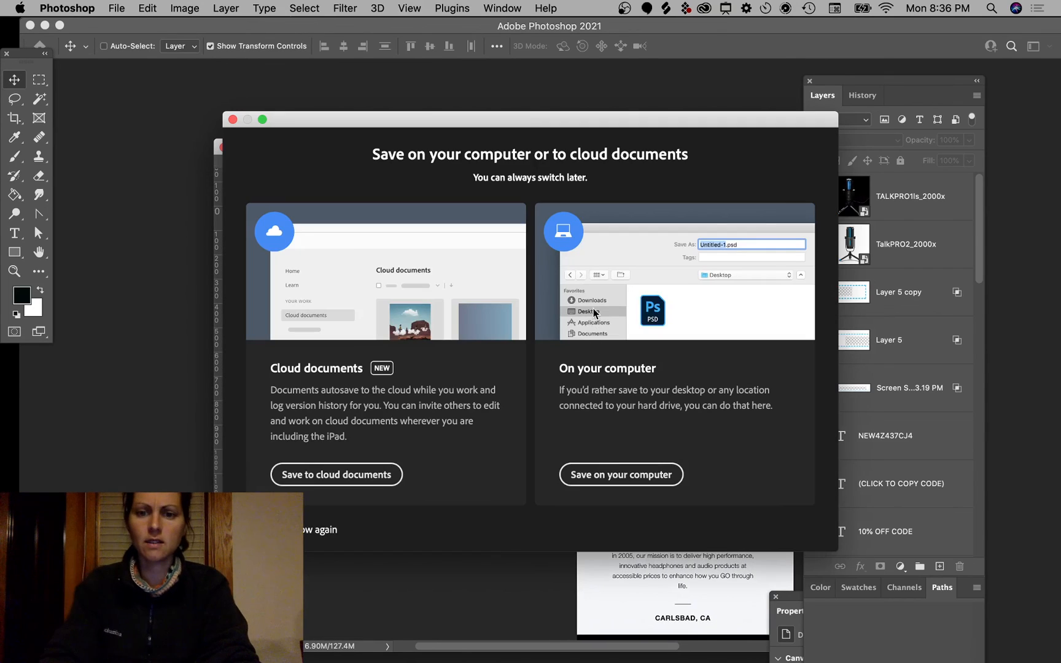
Step: Save on this computer to Revflow > Permissionless Redesigns with the file name jlab
left_click(611, 474)
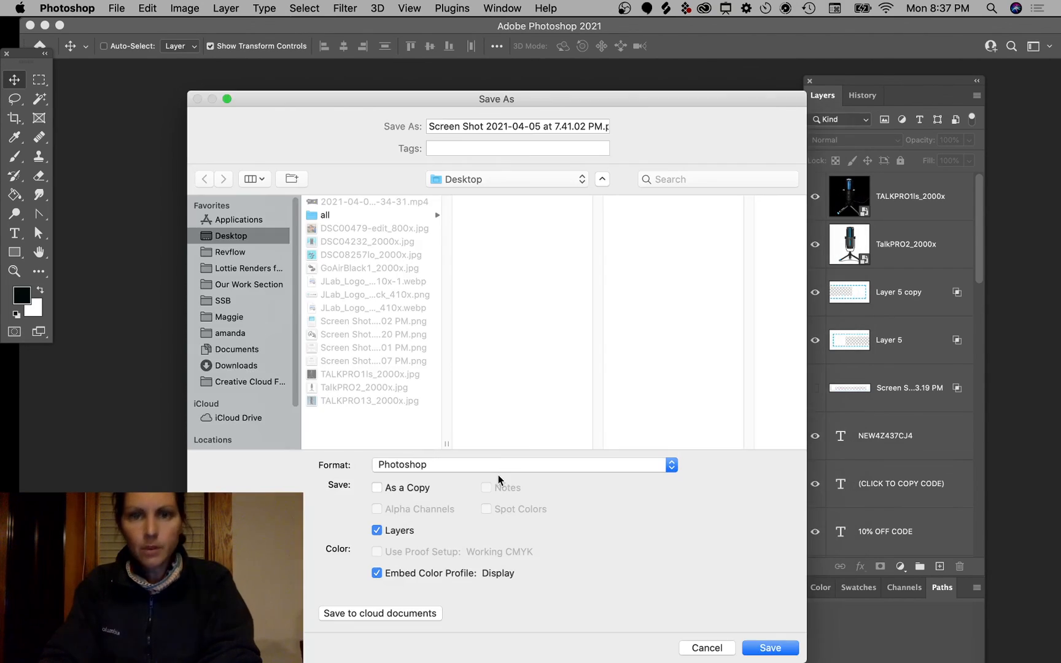
left_click(242, 252)
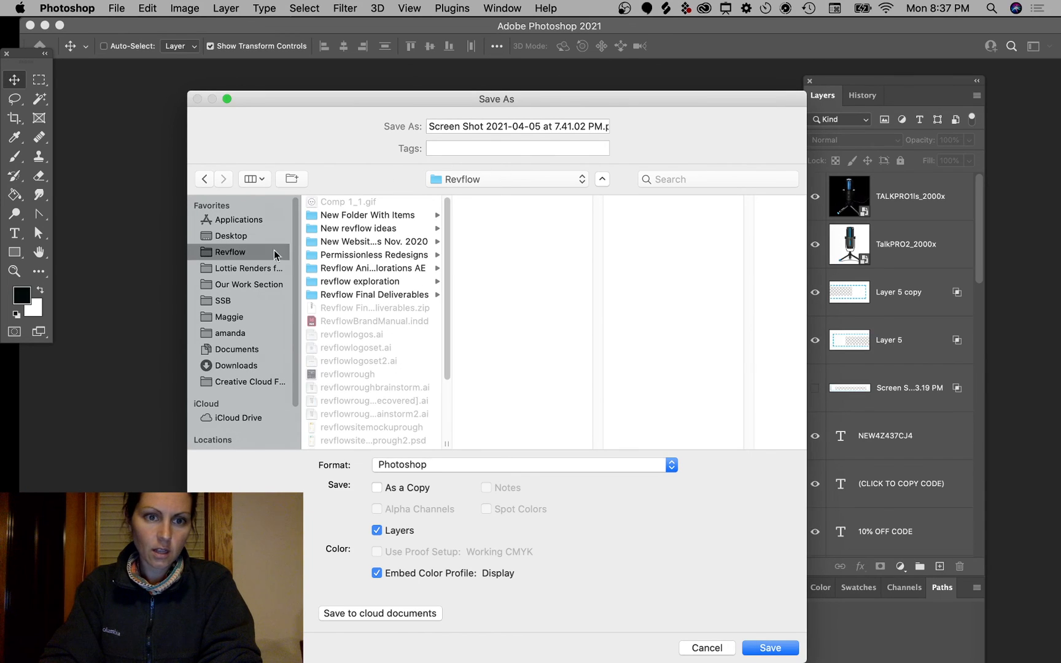
left_click(351, 255)
left_click(489, 127)
key("super+a")
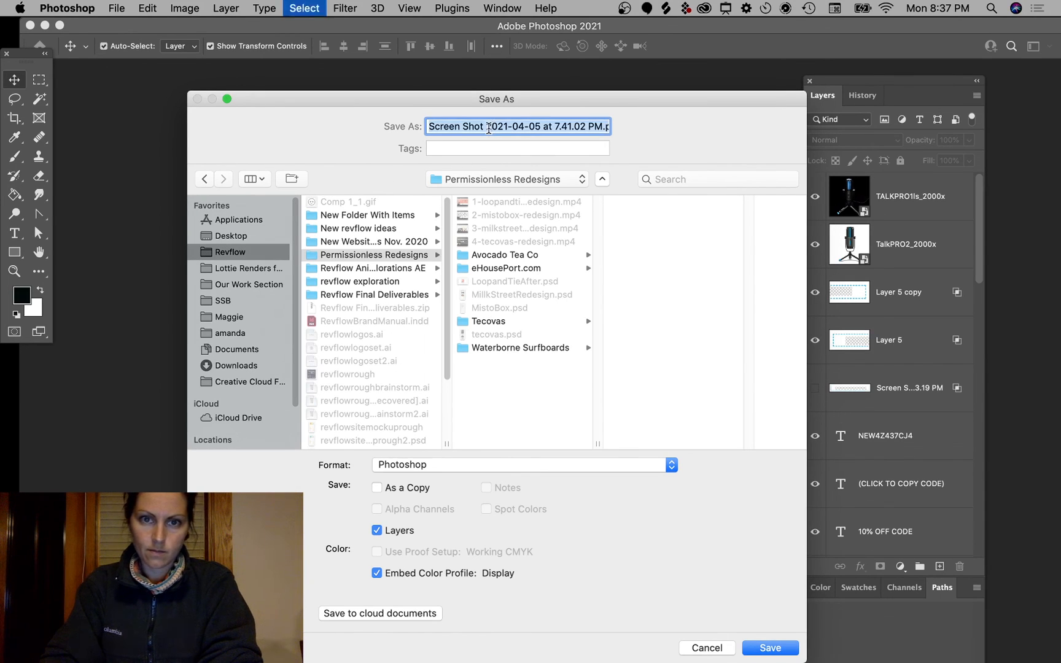
type("jlab")
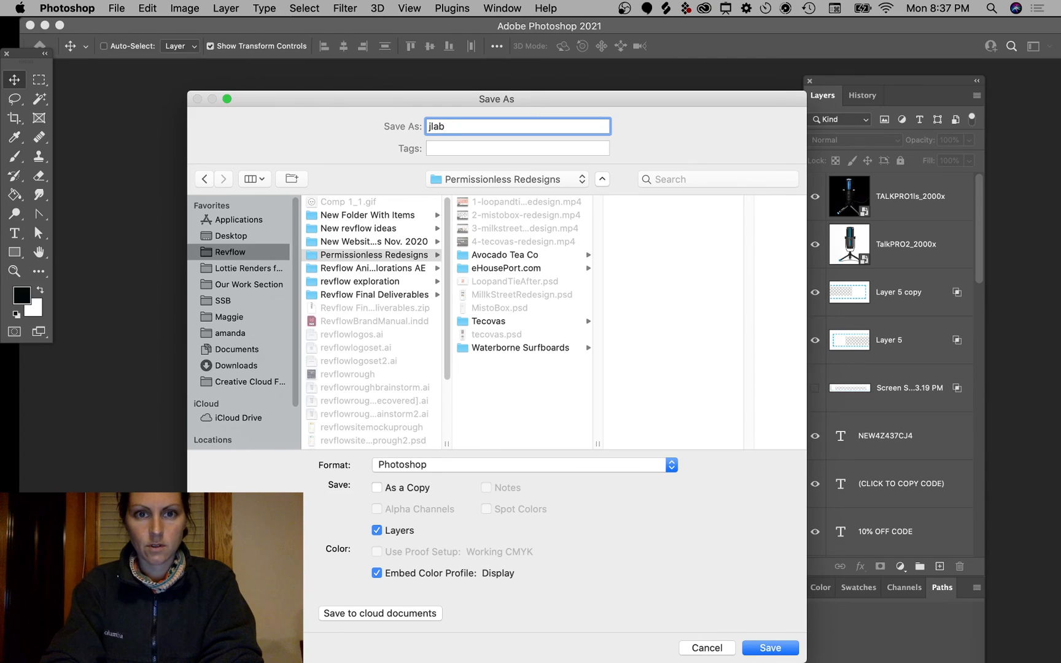
key("Return")
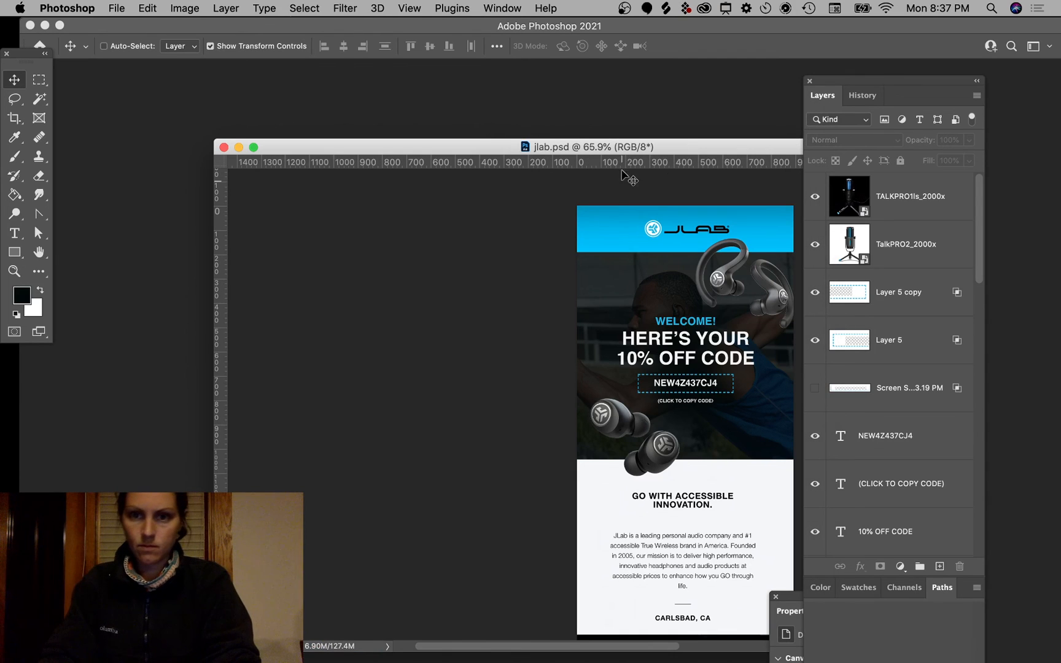
Step: Narrow and reposition the jlab.psd window, moving the layers and Properties panels aside
left_click_drag(215, 139, 641, 127)
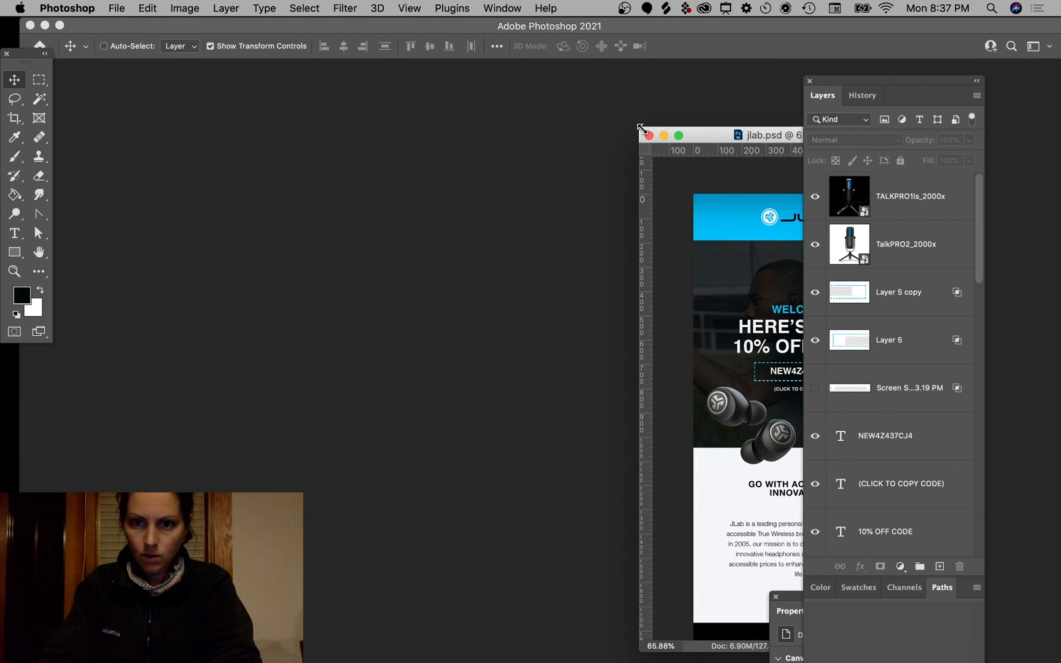
left_click_drag(754, 138, 669, 103)
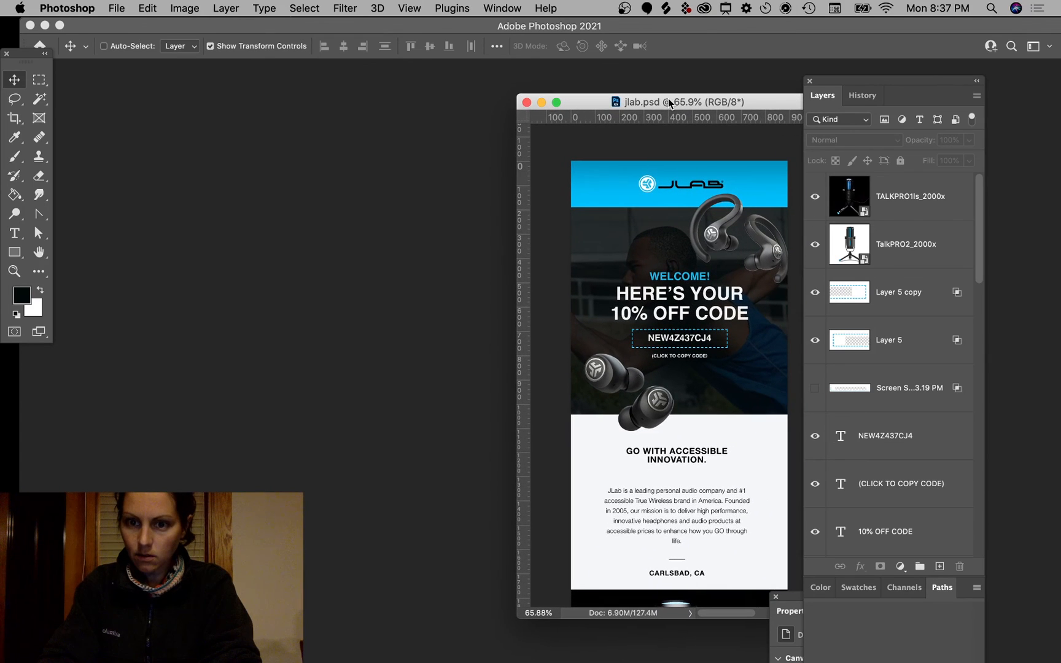
left_click_drag(863, 80, 925, 110)
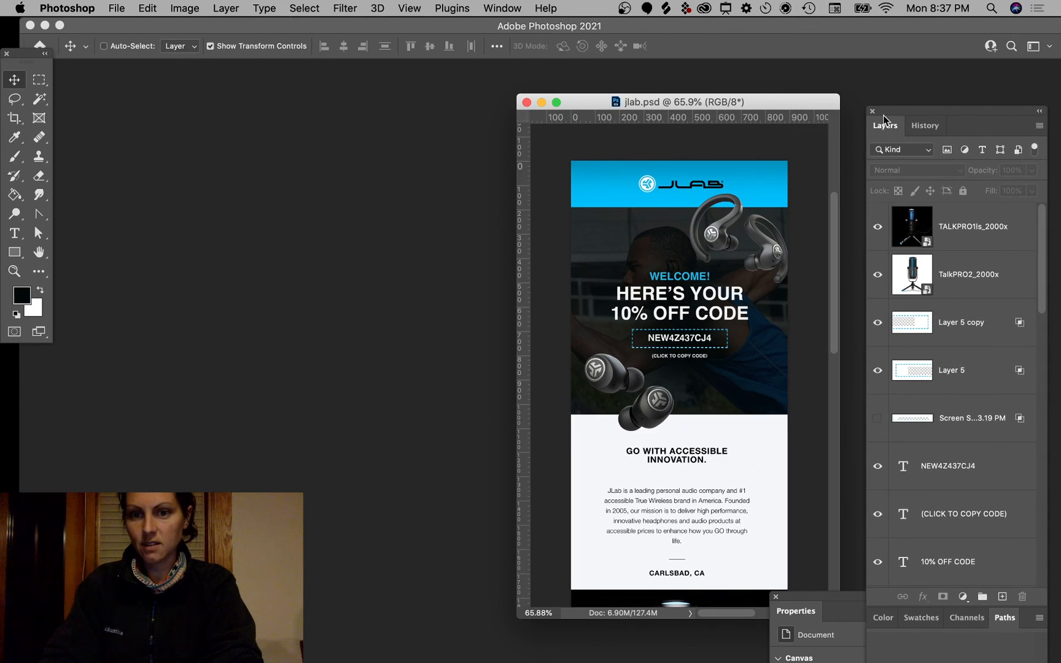
left_click_drag(753, 92, 772, 95)
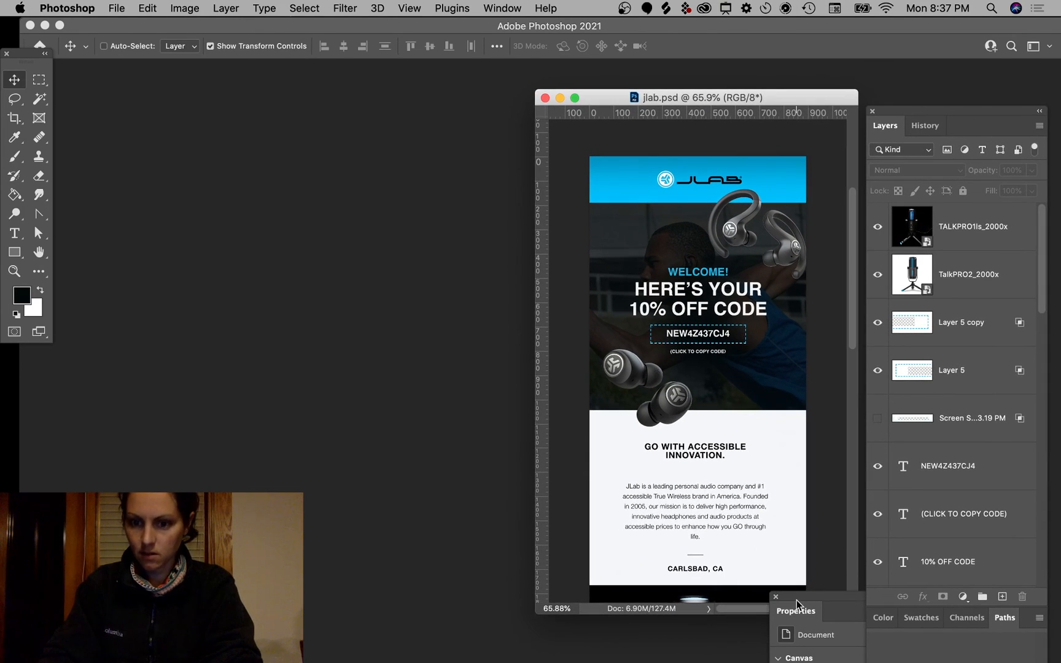
left_click_drag(796, 604, 854, 646)
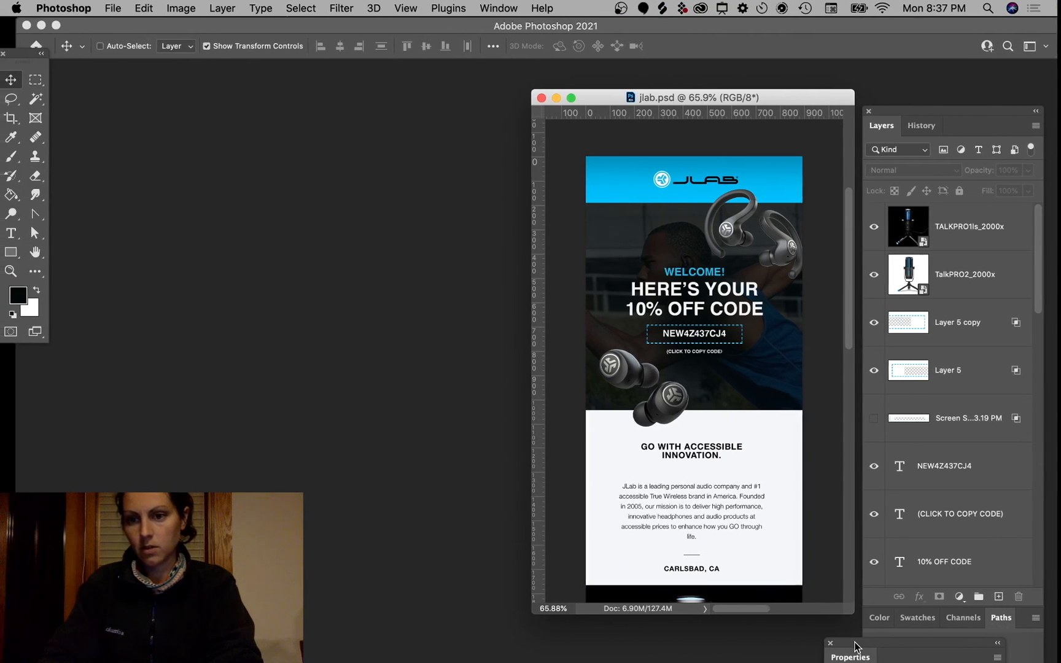
Step: Open the original welcome-email Screen Shot file from the desktop in Photoshop
key("F11")
left_click(782, 468)
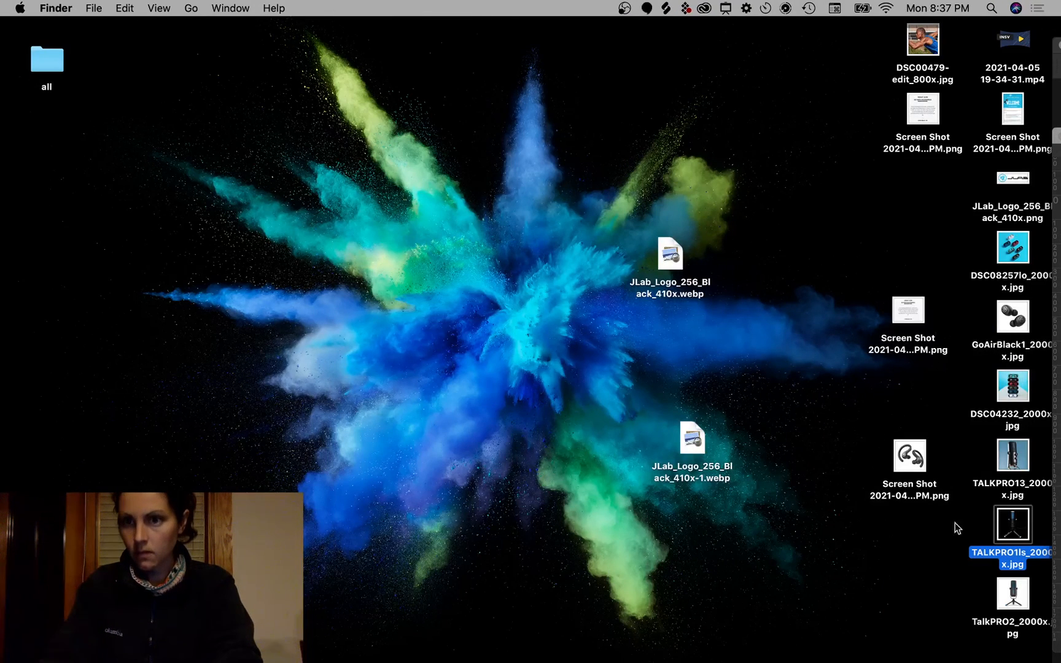
left_click_drag(1004, 107, 569, 637)
key("F11")
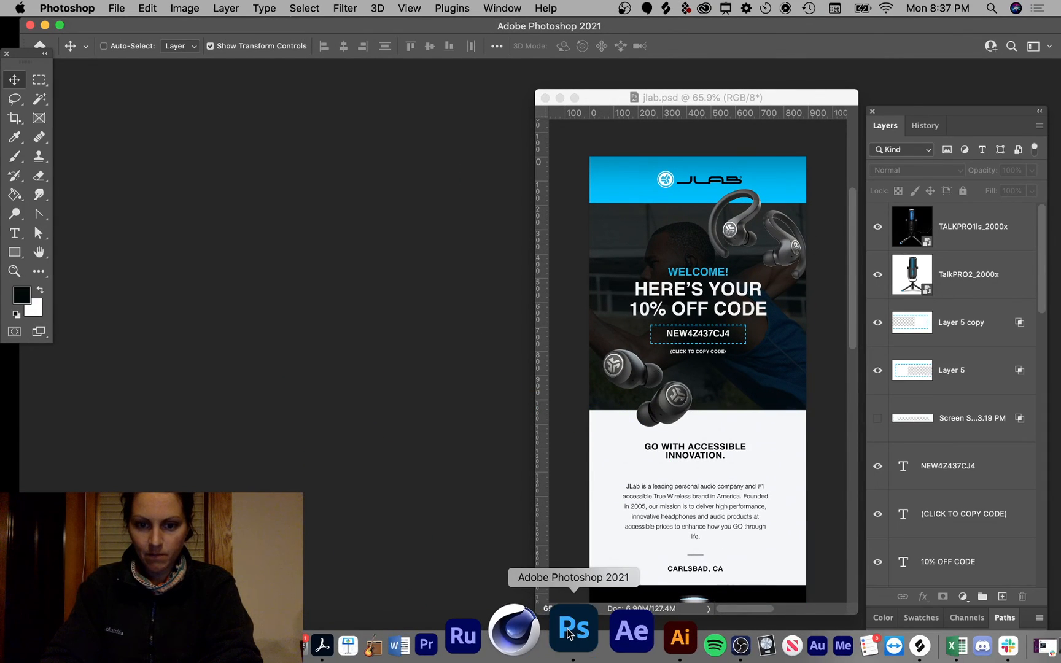
Step: Float the Screen Shot document beside jlab.psd and view the mockup at 100%
left_click_drag(719, 108, 415, 117)
left_click_drag(745, 80, 793, 79)
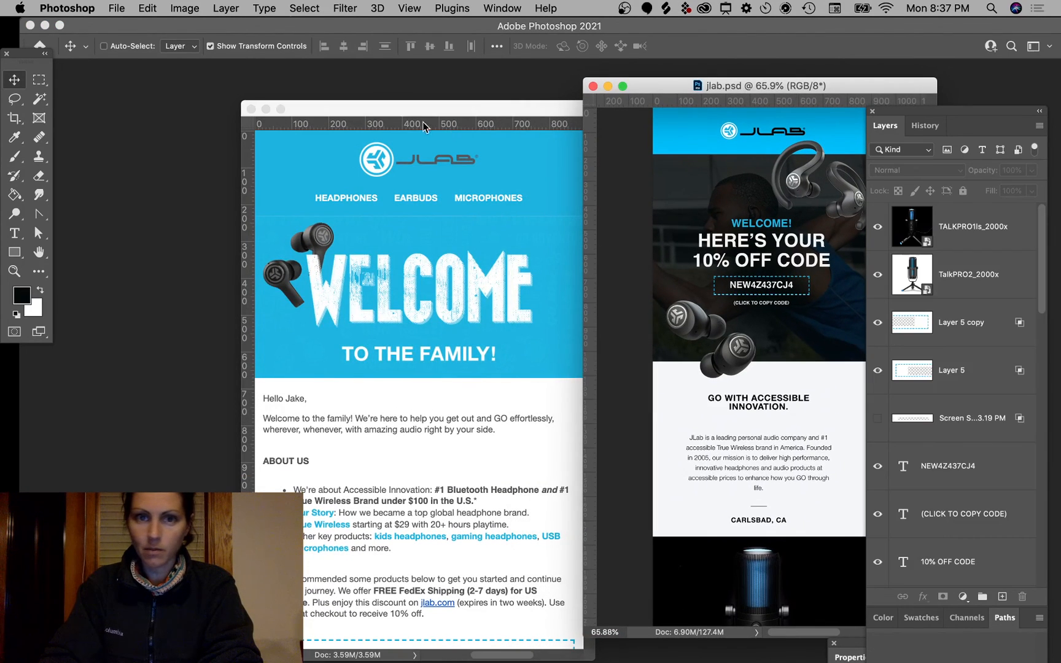
left_click_drag(482, 110, 407, 90)
left_click_drag(514, 82, 559, 78)
left_click_drag(659, 86, 653, 85)
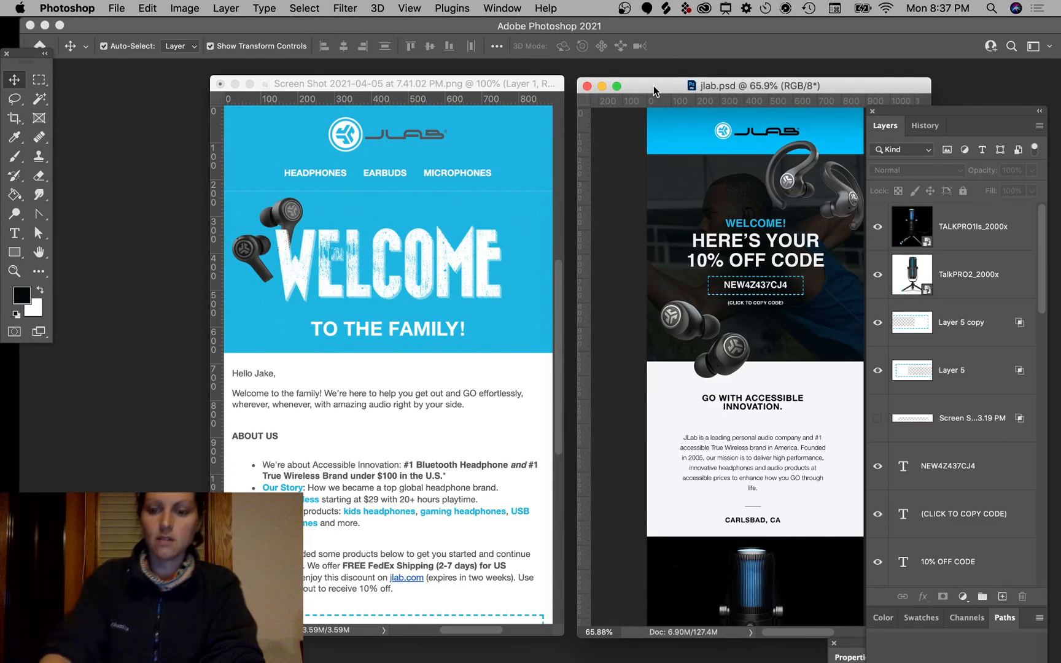
key("super+1")
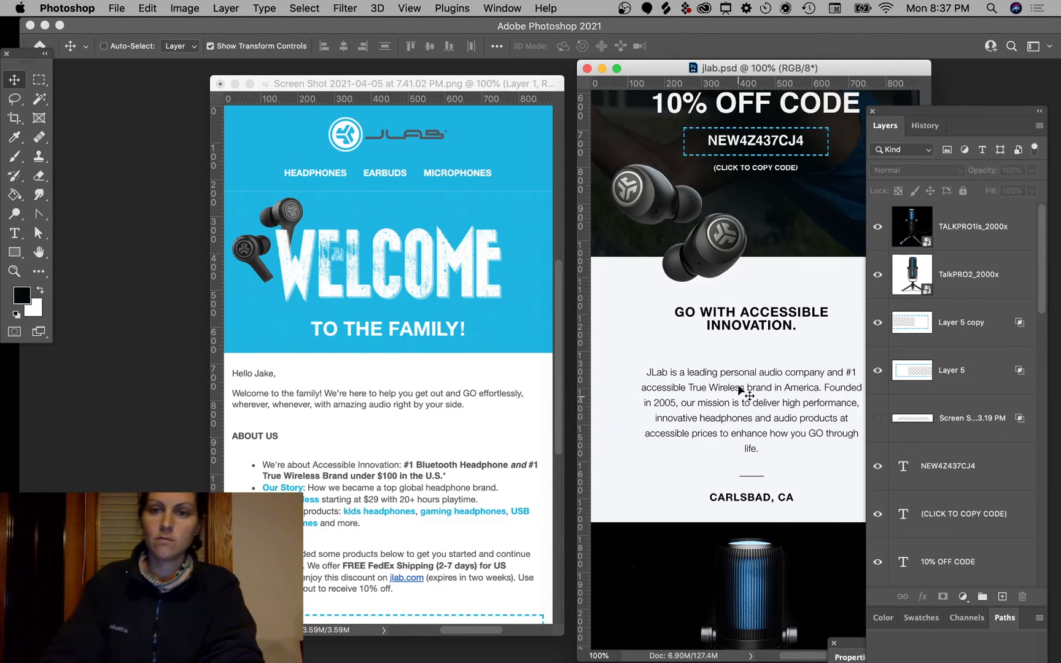
scroll(739, 387, "up", 10)
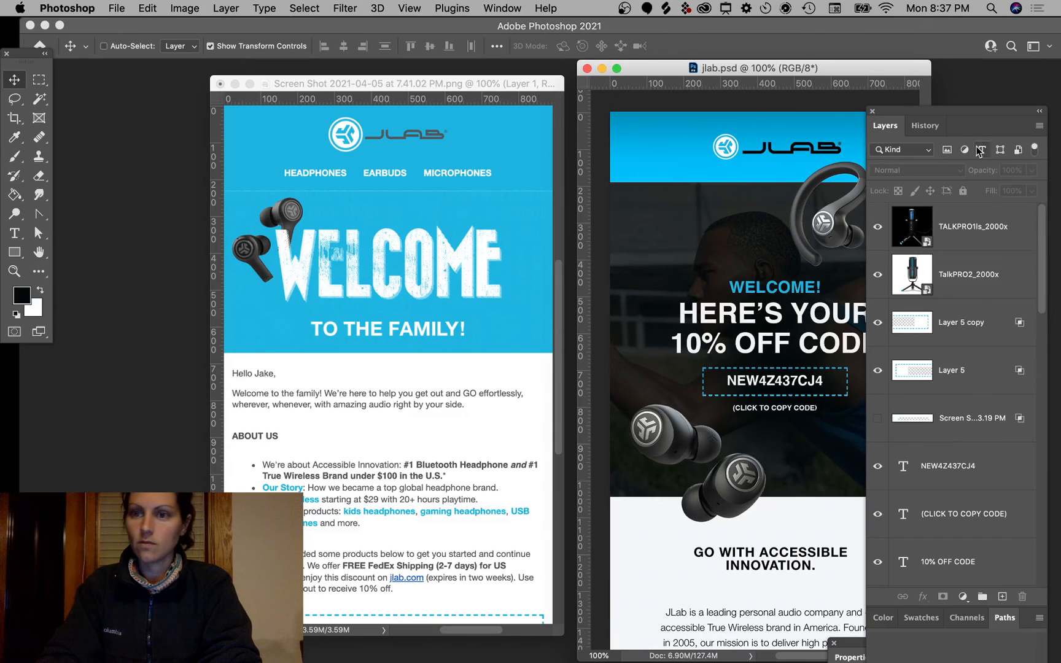
Step: Arrange the screenshot and jlab.psd windows side by side, then hide all panels
left_click_drag(884, 116, 1054, 147)
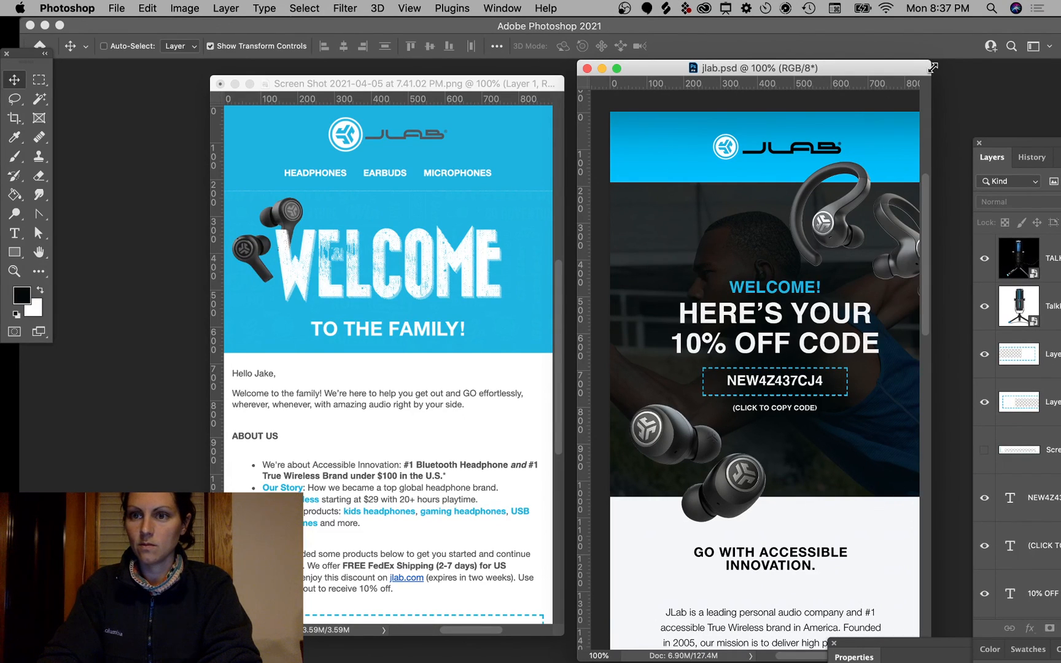
left_click_drag(932, 68, 975, 68)
mouse_move(522, 83)
left_mouse_down()
mouse_move(536, 89)
mouse_move(581, 49)
mouse_move(594, 52)
mouse_move(519, 76)
left_mouse_up()
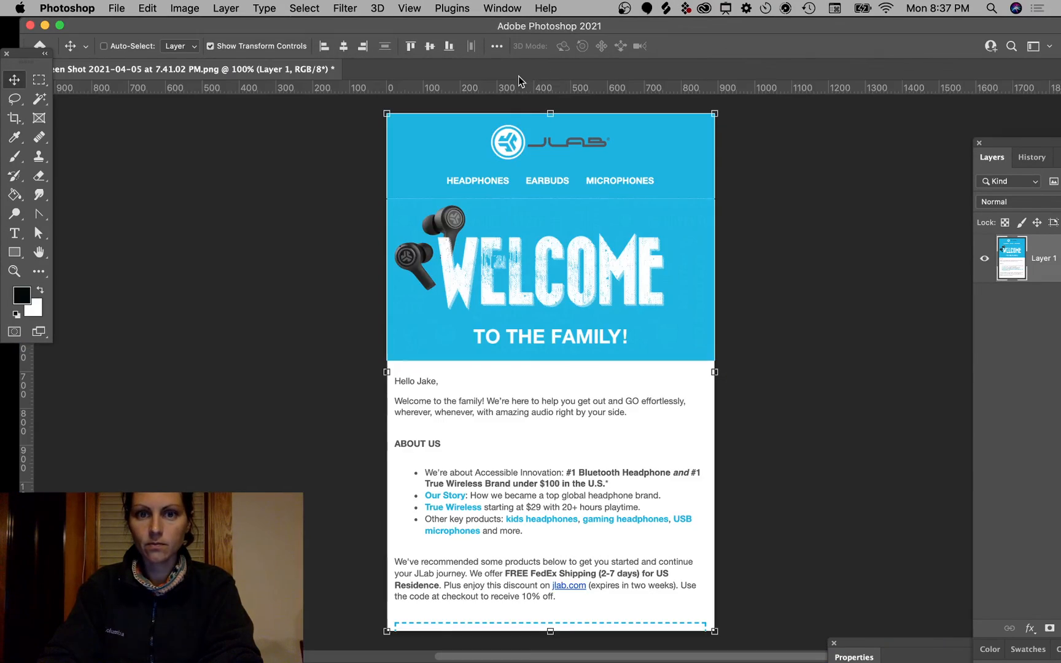
left_click_drag(232, 73, 235, 154)
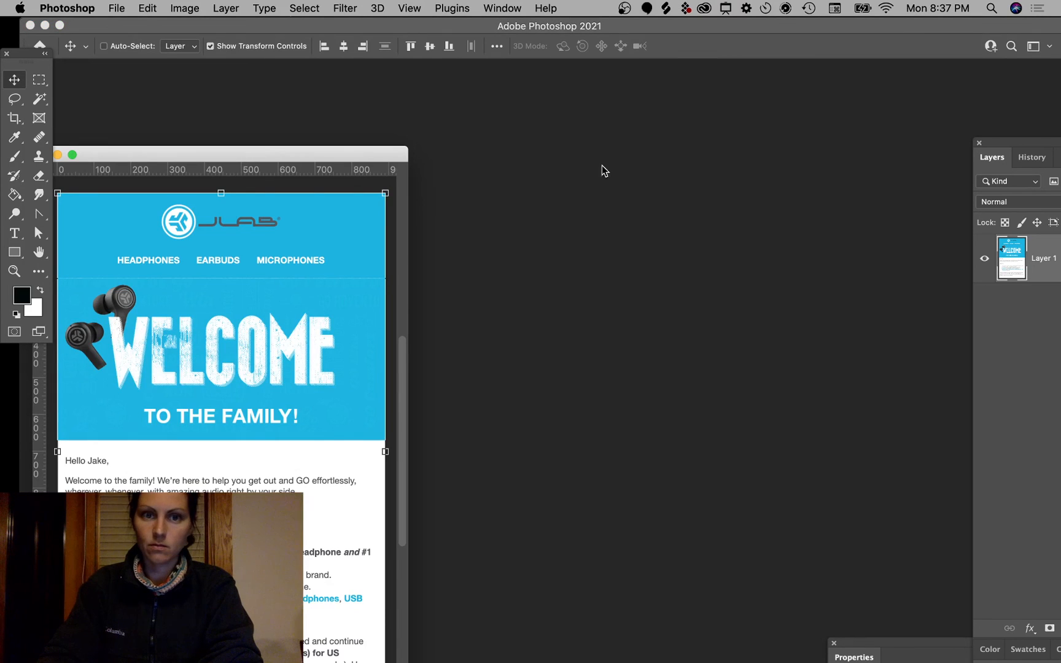
left_click_drag(344, 147, 681, 73)
key("ctrl+Up")
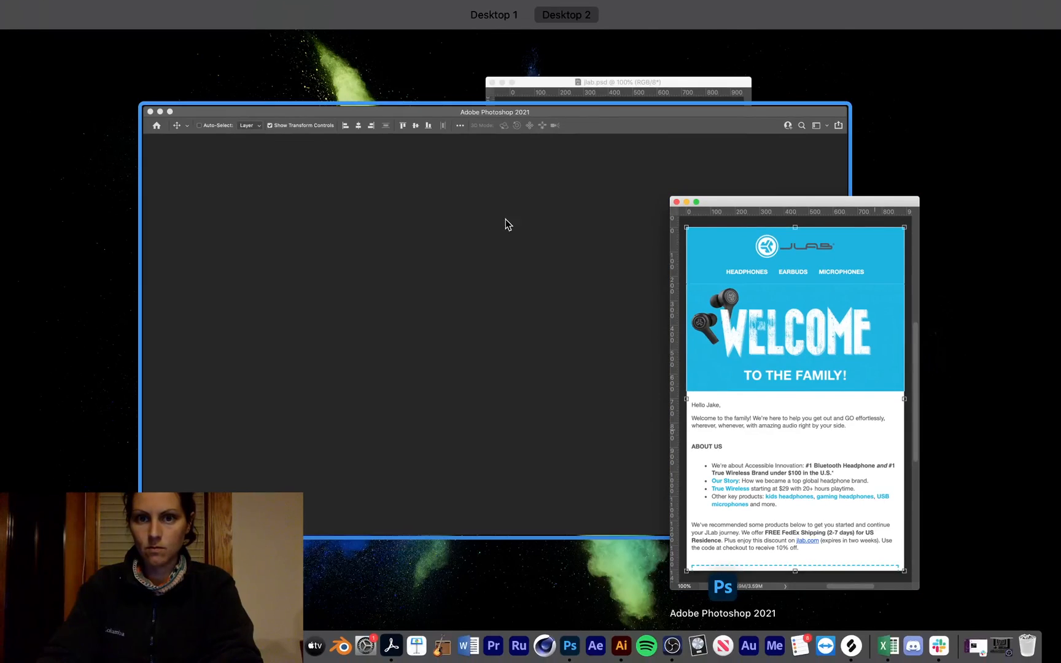
left_click(610, 85)
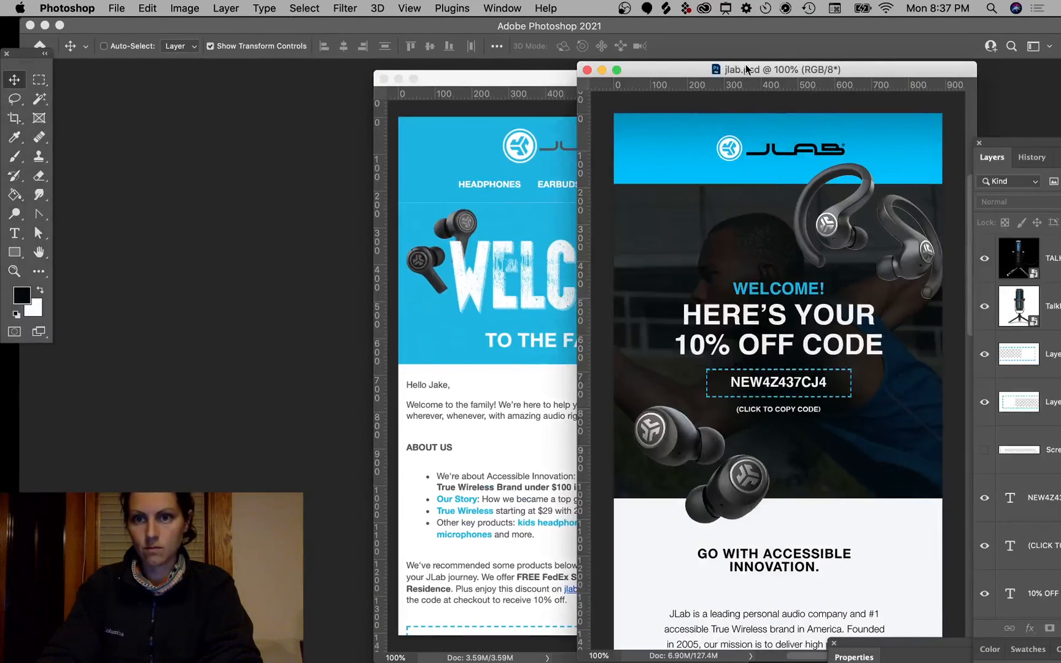
left_click_drag(745, 65, 805, 75)
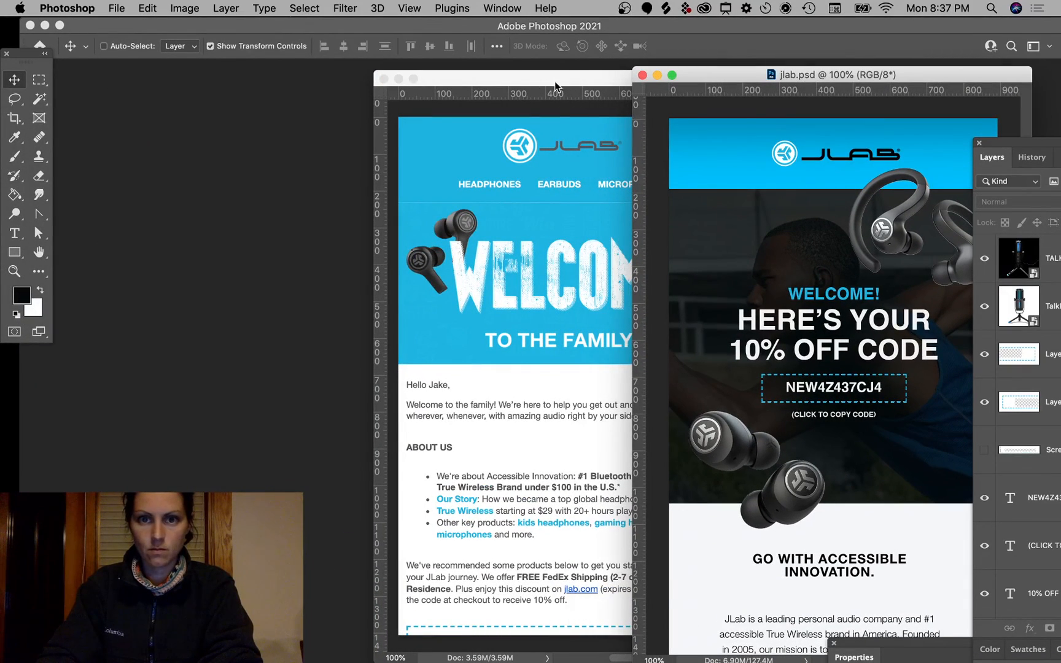
left_click_drag(555, 87, 468, 83)
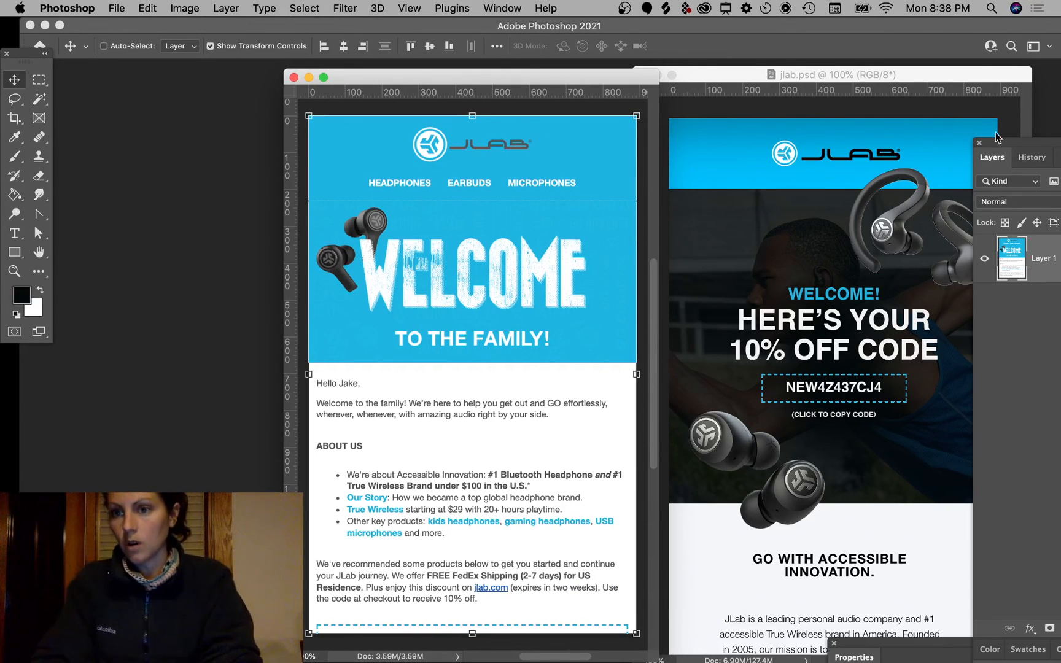
left_click_drag(1003, 144, 1006, 257)
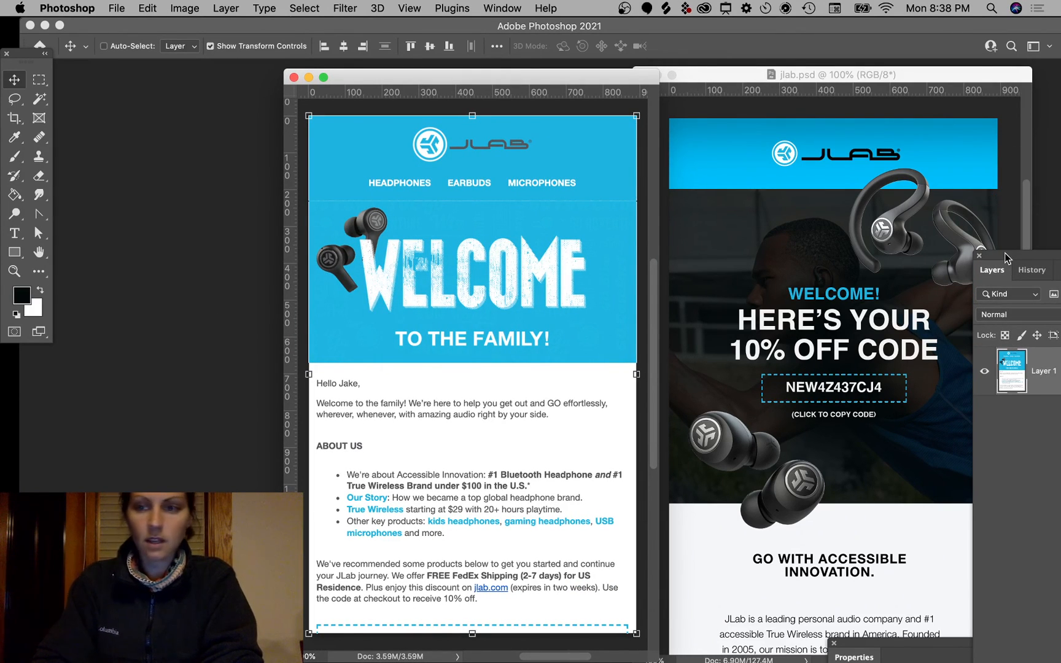
key("Tab")
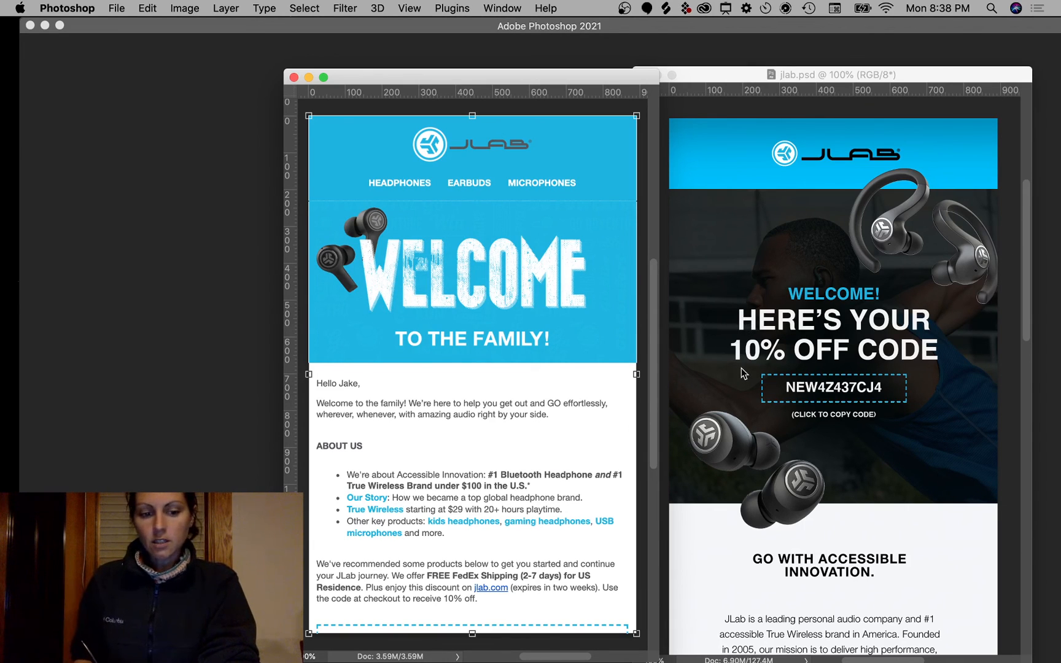
Step: Mark the welcome and code text, WELCOME headline and banner earbuds in pink, then clear them
key("ctrl+a")
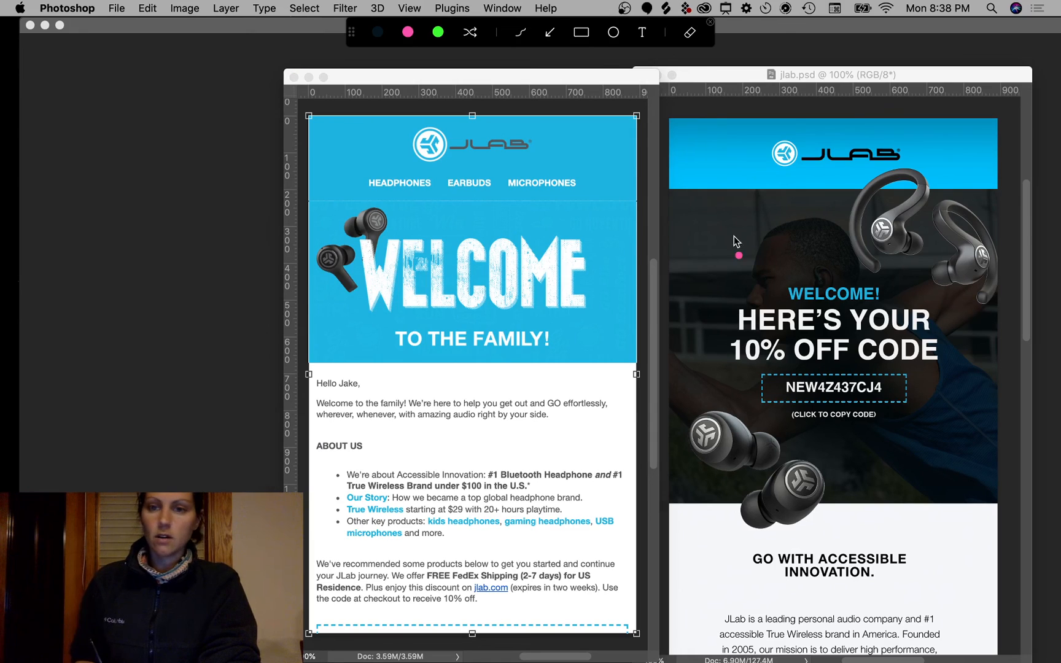
mouse_move(869, 239)
left_mouse_down()
mouse_move(709, 324)
mouse_move(747, 244)
left_mouse_up()
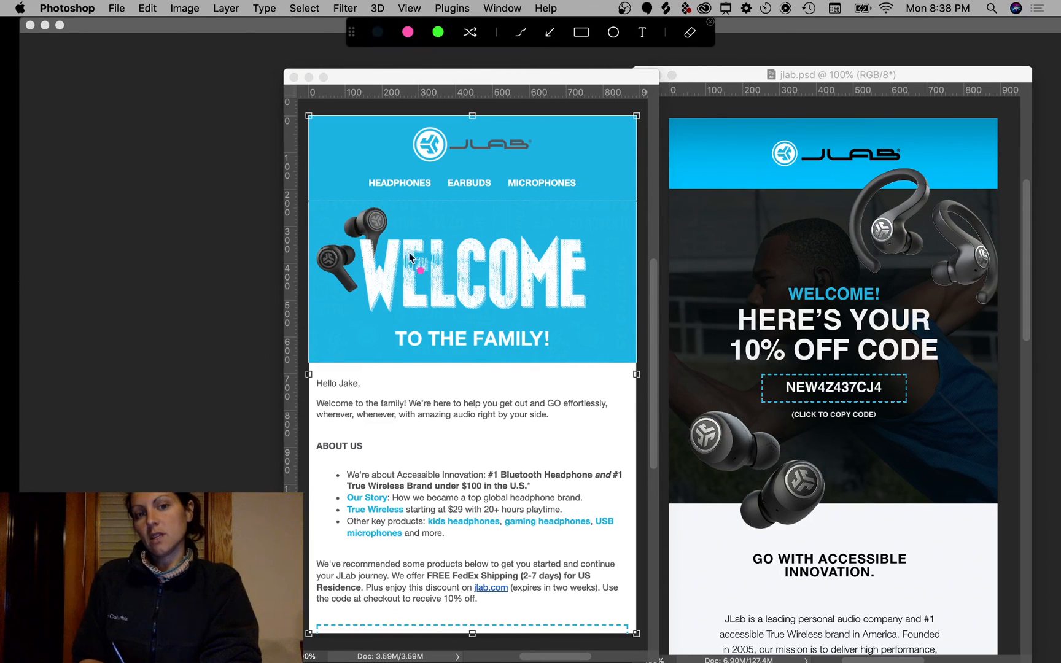
mouse_move(409, 252)
left_mouse_down()
mouse_move(464, 306)
mouse_move(543, 261)
left_mouse_up()
mouse_move(326, 215)
left_mouse_down()
mouse_move(355, 255)
mouse_move(374, 184)
left_mouse_up()
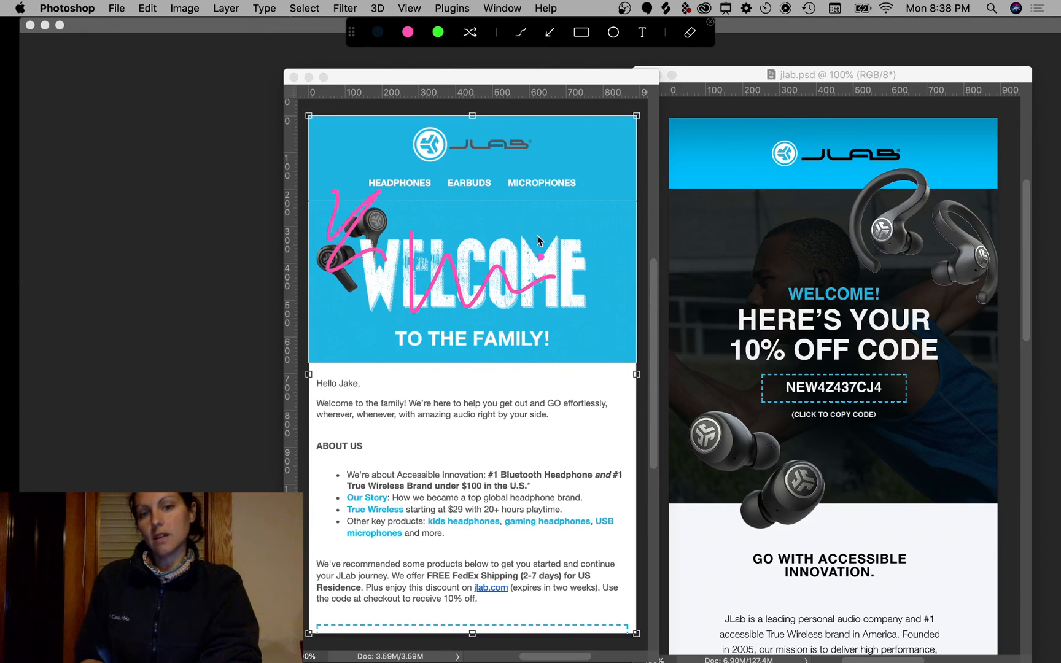
key("ctrl+a")
Step: Circle the banner's top-right and lower-right corners in pink, clearing the marks afterwards
key("ctrl+a")
left_click_drag(624, 212, 583, 209)
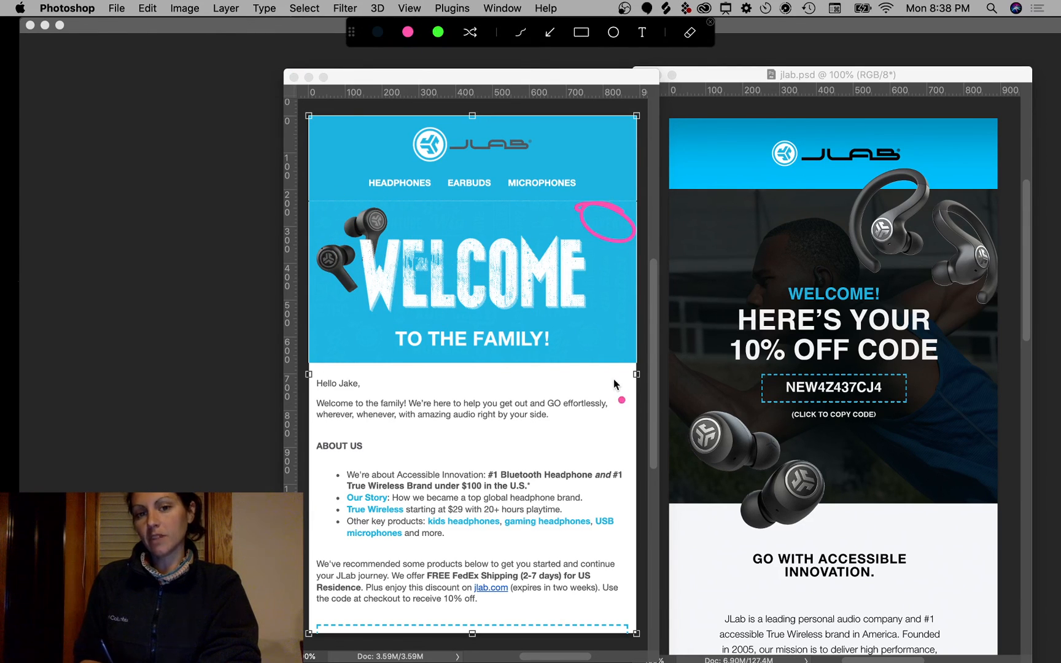
key("ctrl+a")
key("ctrl+a")
mouse_move(621, 346)
left_mouse_down()
mouse_move(583, 340)
mouse_move(569, 367)
left_mouse_up()
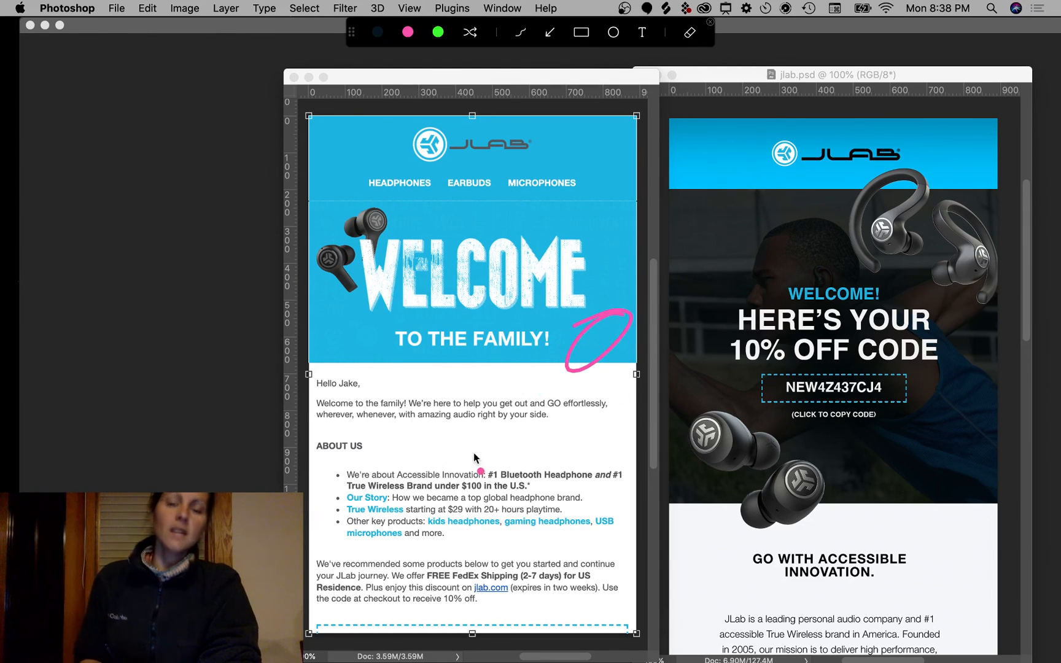
key("ctrl+a")
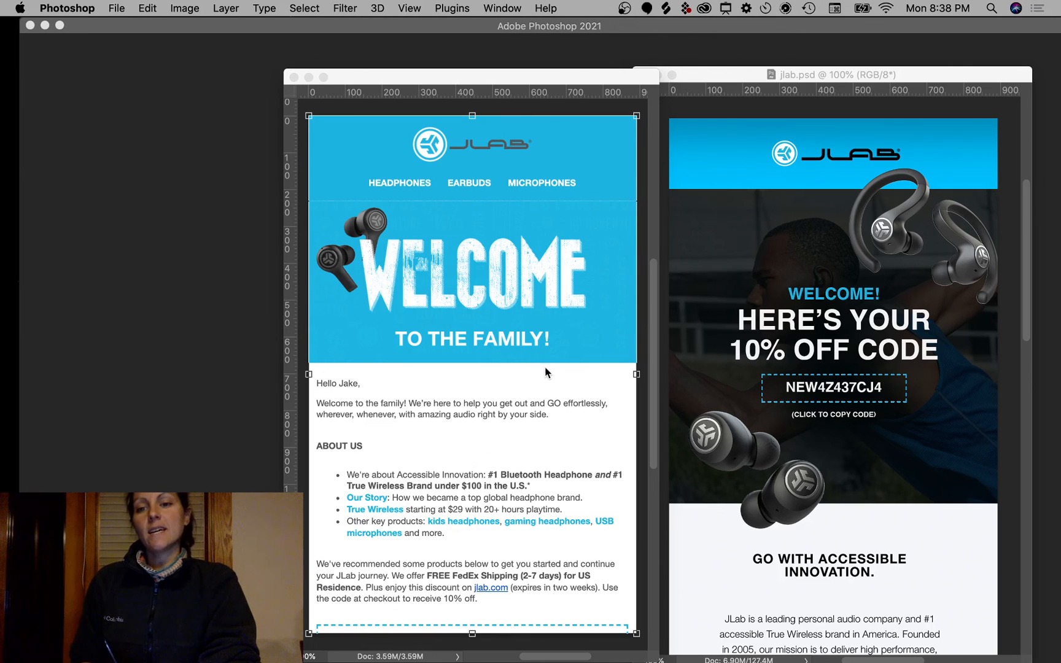
Step: Draw two pink arrows pointing at the code box, then erase them
key("ctrl+a")
left_click_drag(738, 387, 759, 384)
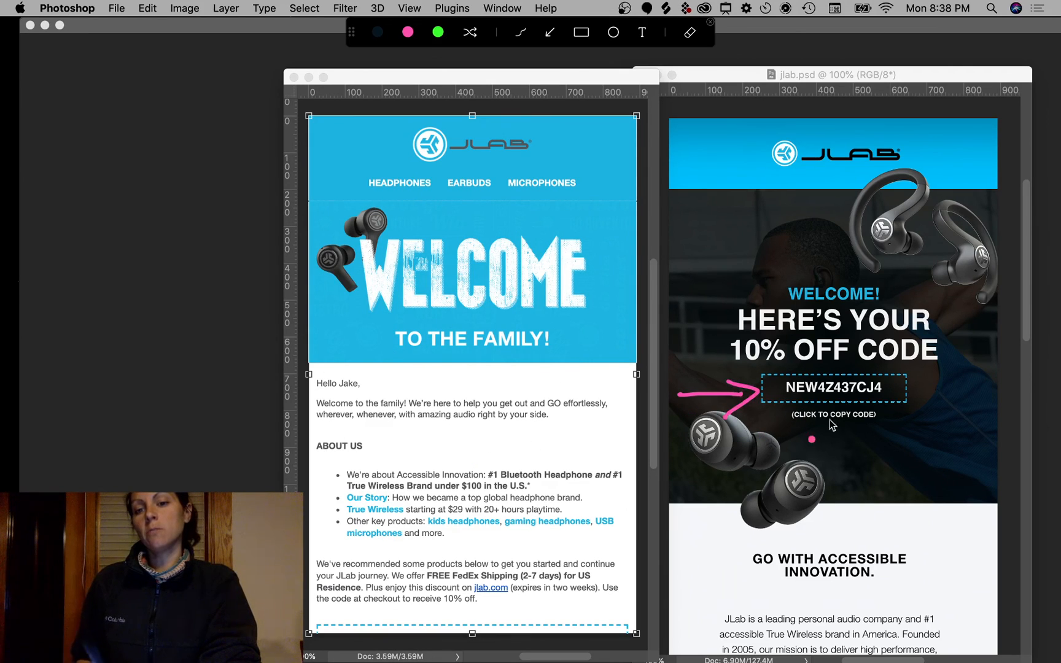
mouse_move(956, 395)
left_mouse_down()
mouse_move(941, 378)
mouse_move(928, 400)
left_mouse_up()
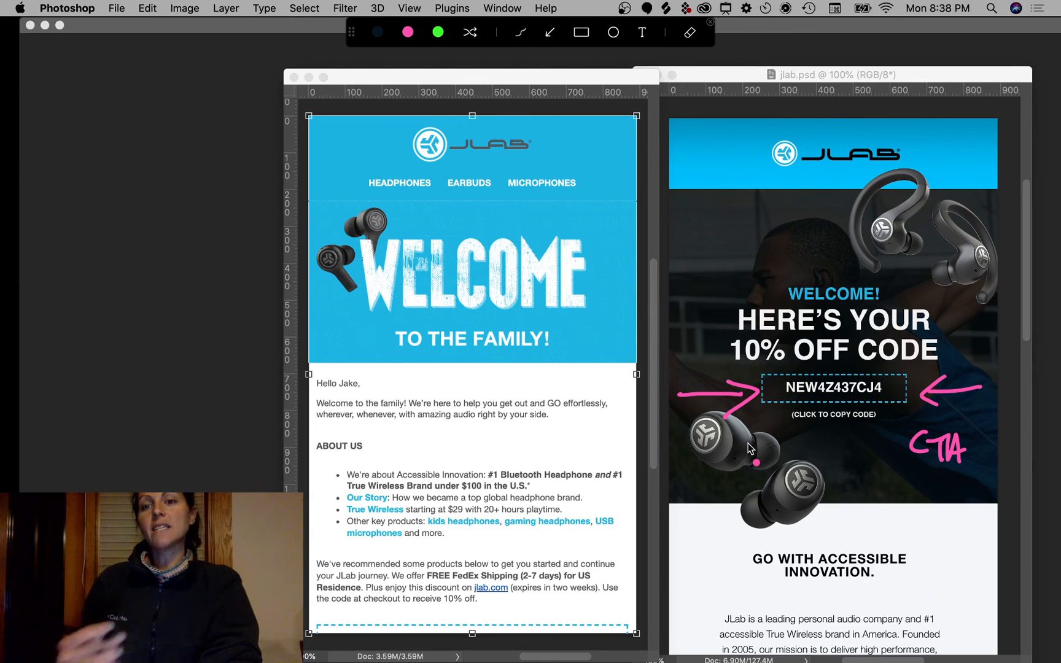
key("Escape")
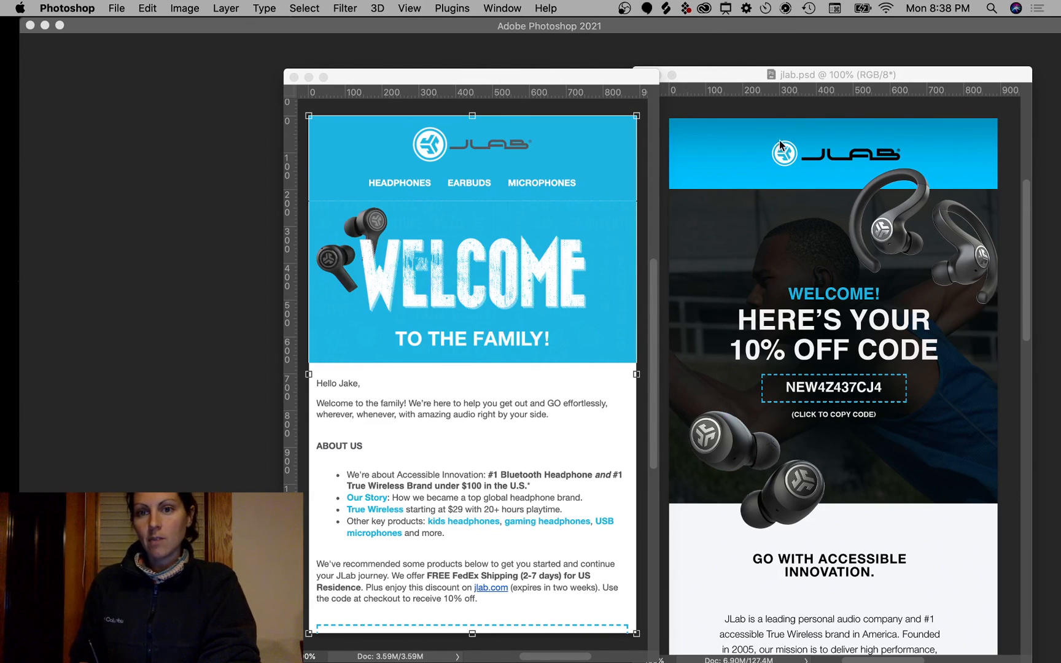
Step: Loop pink marks around the JLAB logos in both the mockup and the original email, then clear them
key("ctrl+a")
mouse_move(759, 164)
left_mouse_down()
mouse_move(901, 167)
mouse_move(823, 136)
left_mouse_up()
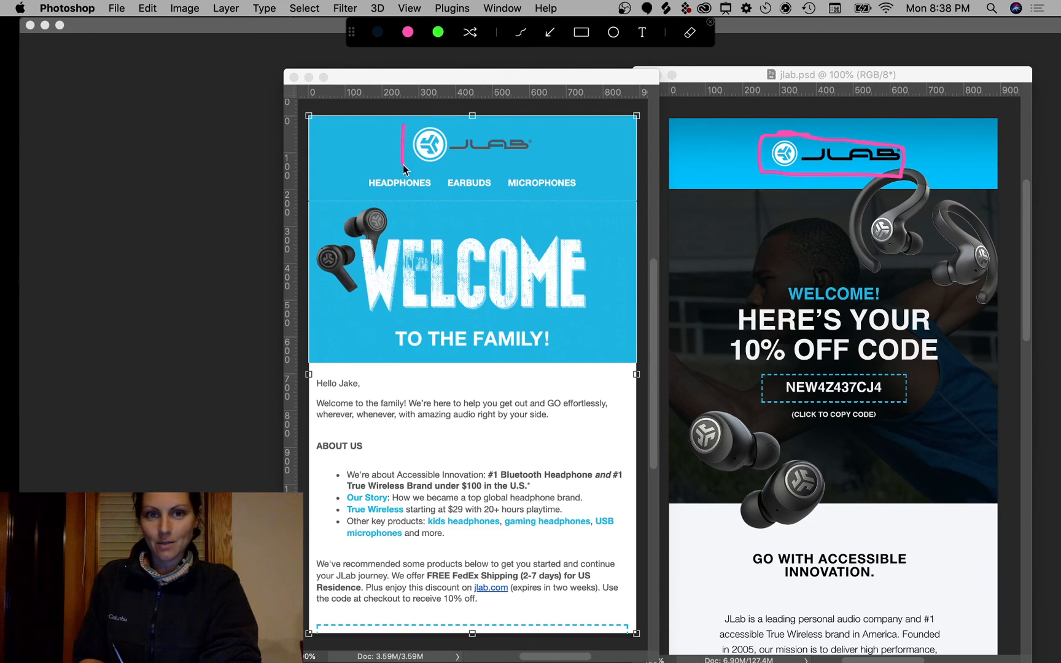
left_click_drag(532, 135, 402, 125)
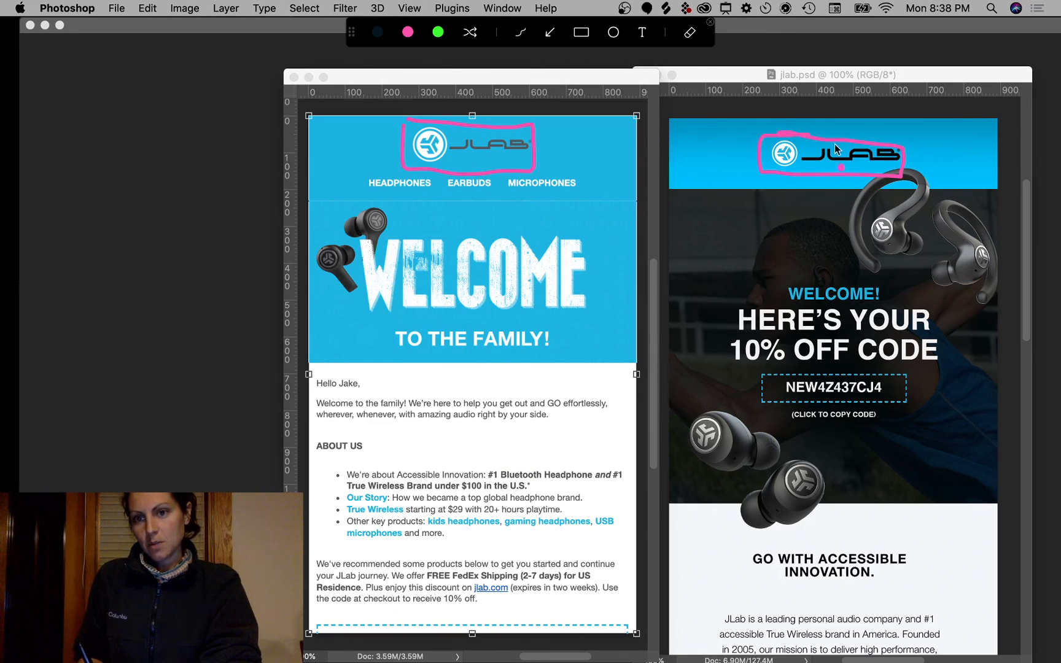
left_click_drag(513, 142, 551, 153)
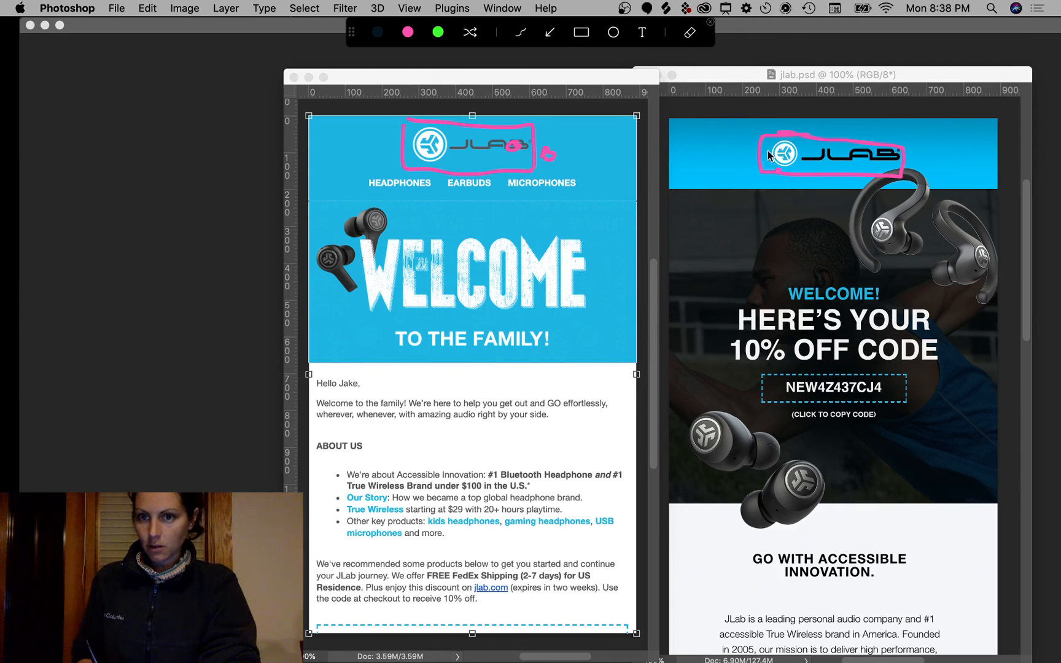
key("Escape")
key("ctrl+a")
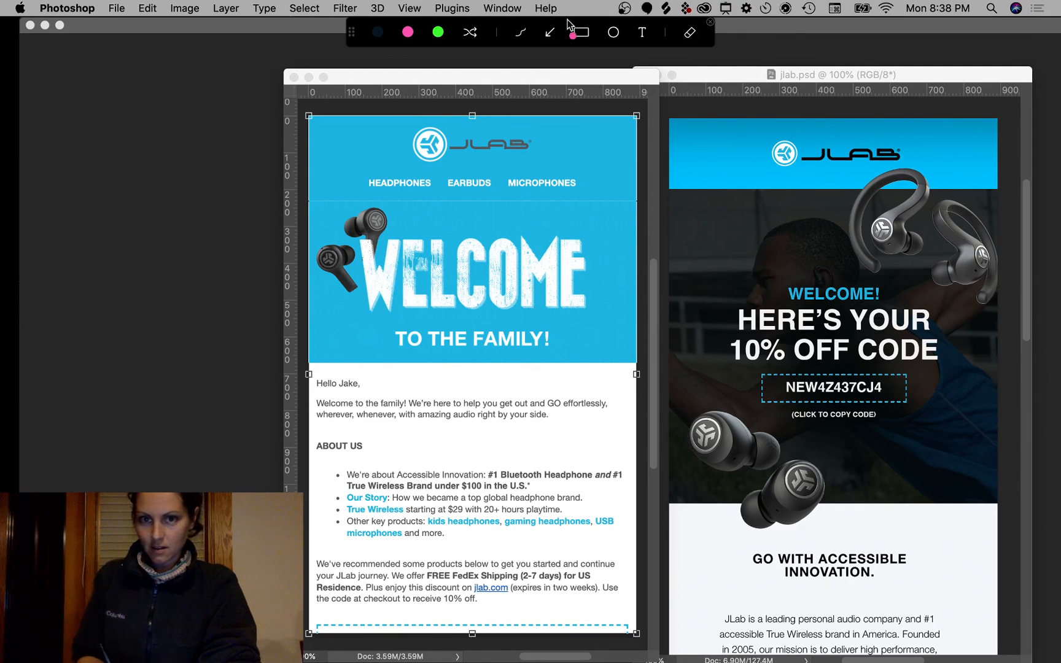
left_click(581, 32)
mouse_move(764, 141)
left_mouse_down()
mouse_move(850, 176)
mouse_move(911, 168)
left_mouse_up()
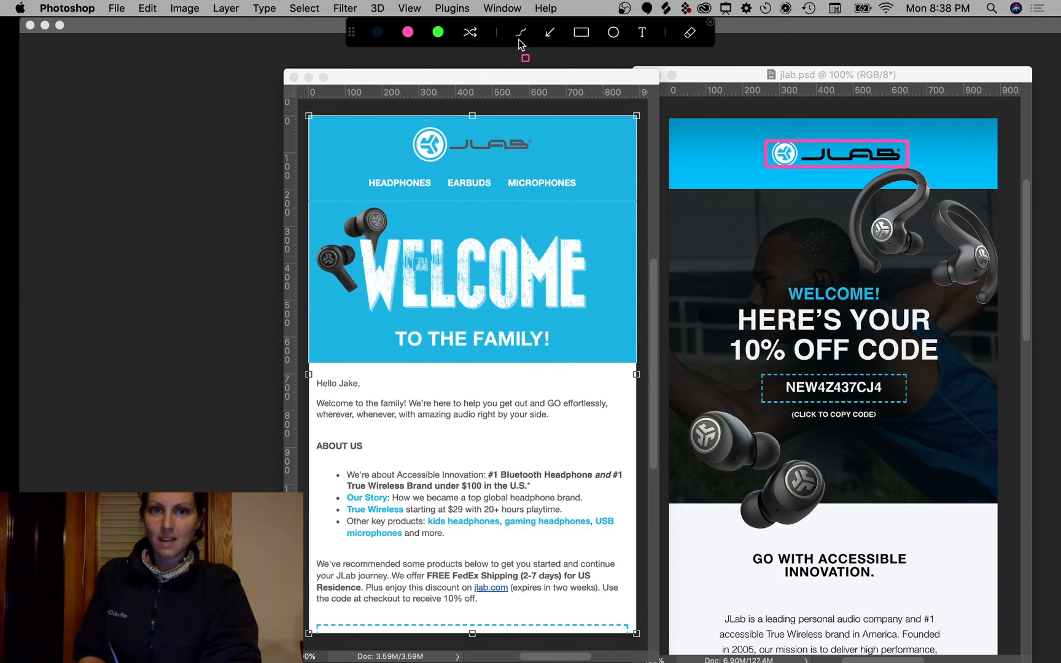
left_click_drag(411, 121, 442, 162)
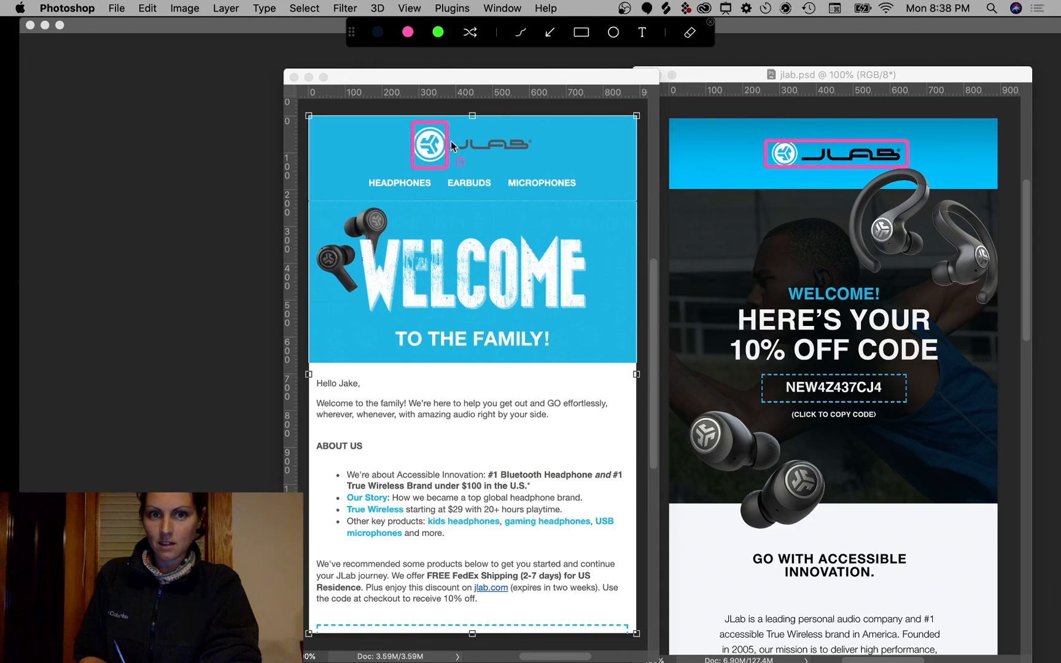
key("Escape")
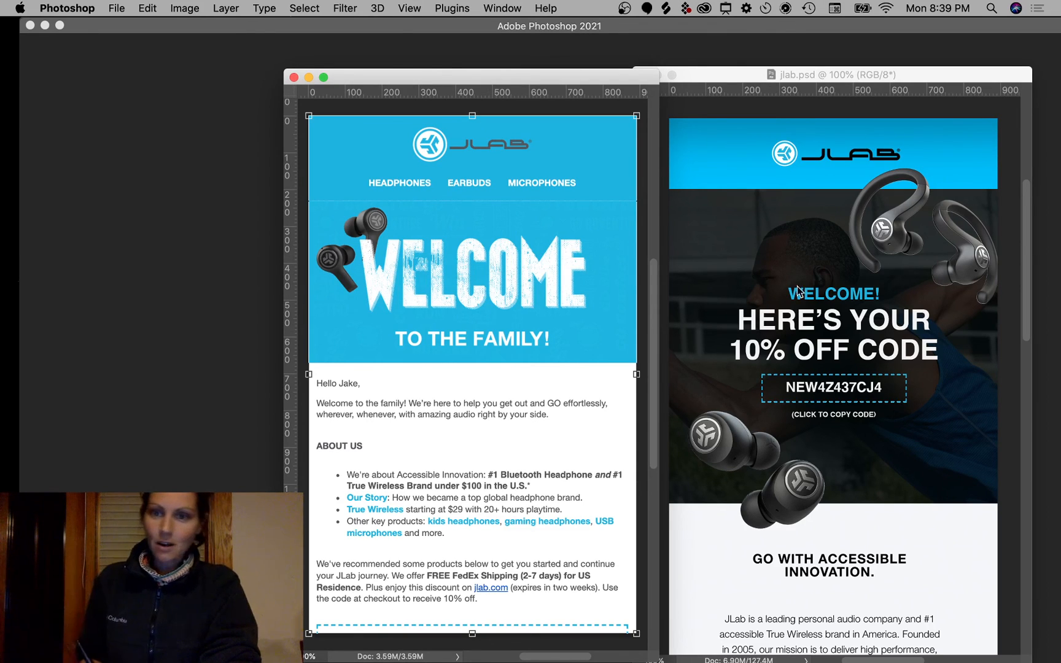
key("ctrl+a")
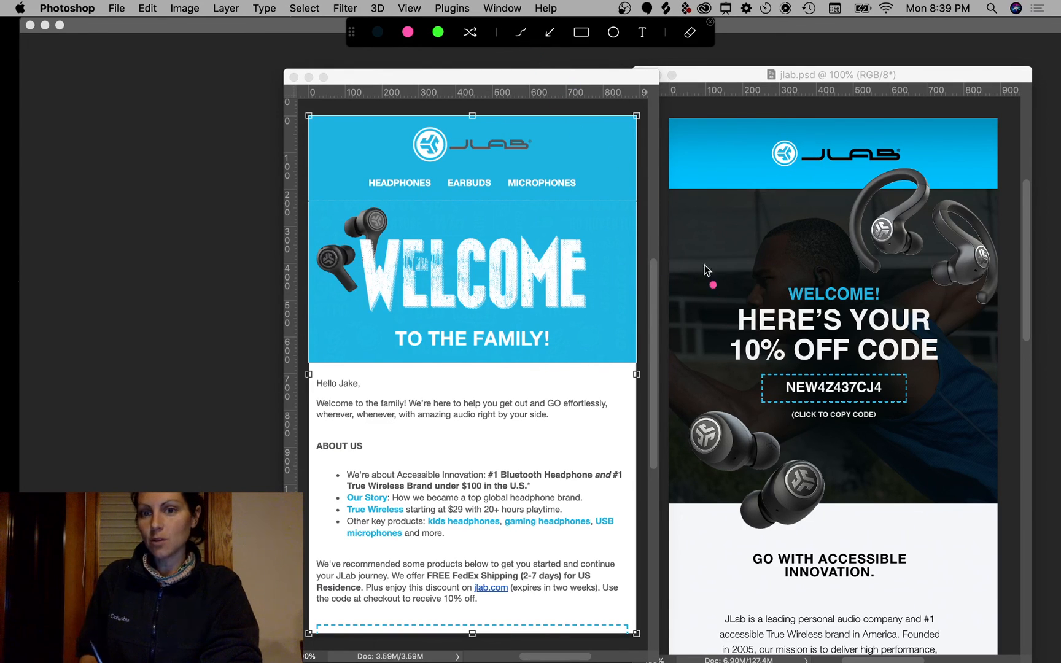
left_click_drag(700, 219, 743, 261)
mouse_move(725, 220)
left_mouse_down()
mouse_move(742, 261)
mouse_move(705, 264)
left_mouse_up()
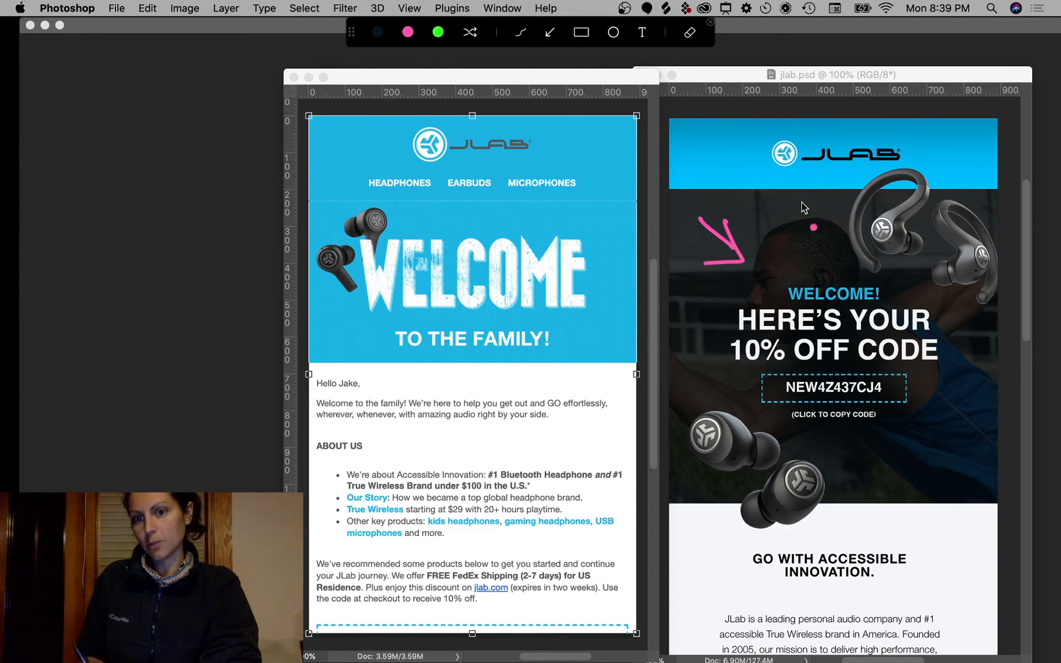
key("Escape")
key("ctrl+a")
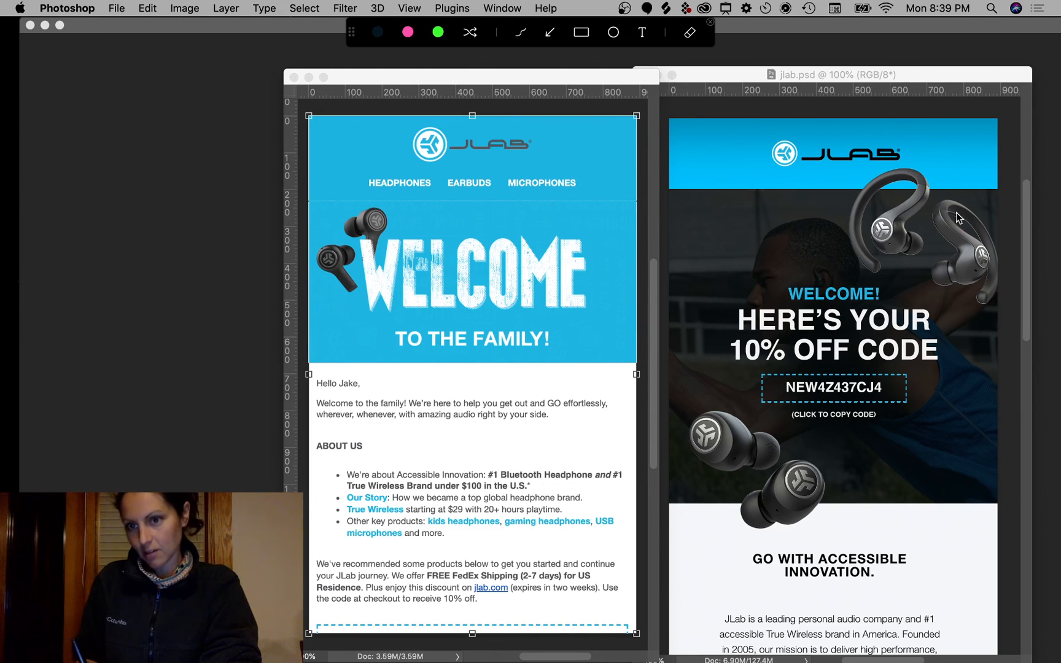
left_click_drag(944, 186, 960, 212)
mouse_move(793, 430)
left_mouse_down()
mouse_move(766, 408)
mouse_move(715, 441)
left_mouse_up()
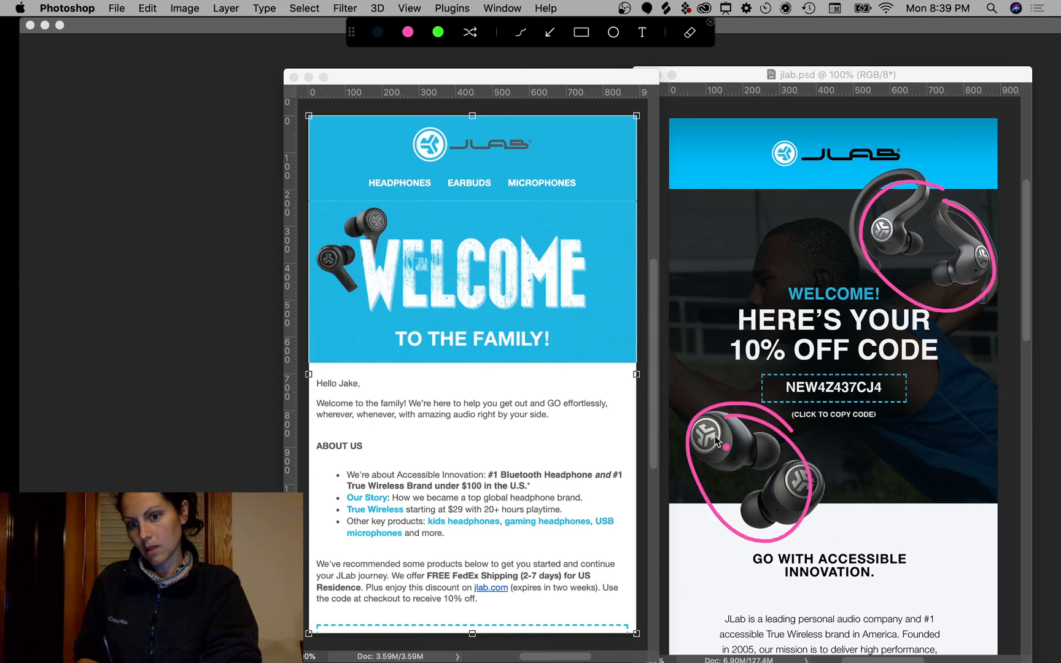
key("ctrl+a")
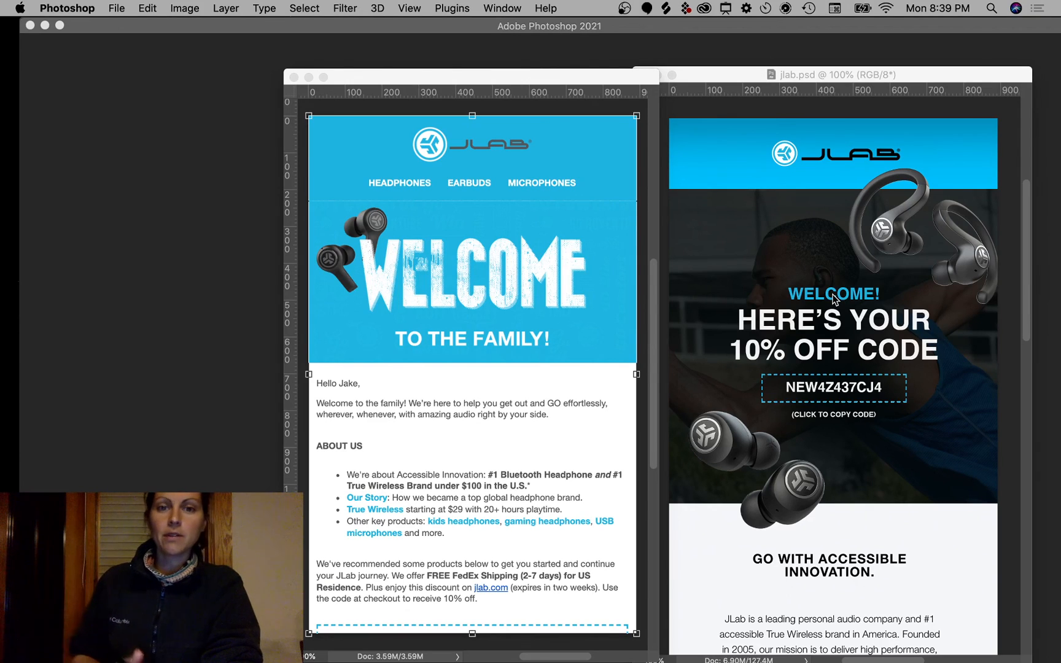
key("ctrl+a")
mouse_move(358, 169)
left_mouse_down()
mouse_move(420, 185)
mouse_move(578, 195)
left_mouse_up()
mouse_move(579, 178)
left_mouse_down()
mouse_move(385, 176)
mouse_move(370, 185)
mouse_move(522, 187)
left_mouse_up()
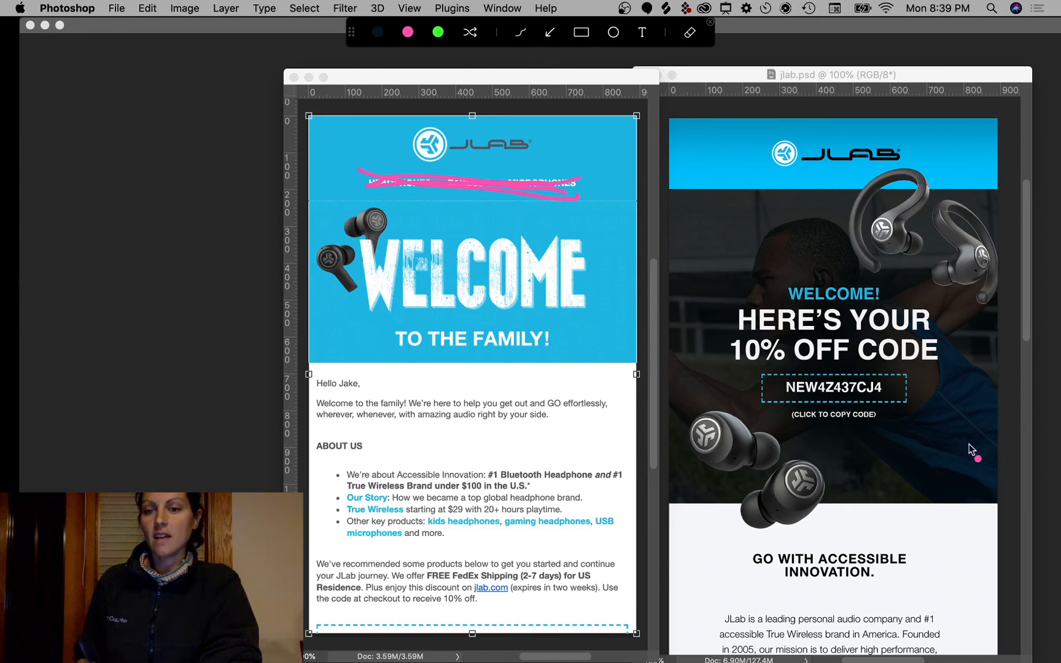
mouse_move(953, 477)
left_mouse_down()
mouse_move(936, 433)
mouse_move(902, 399)
mouse_move(936, 402)
left_mouse_up()
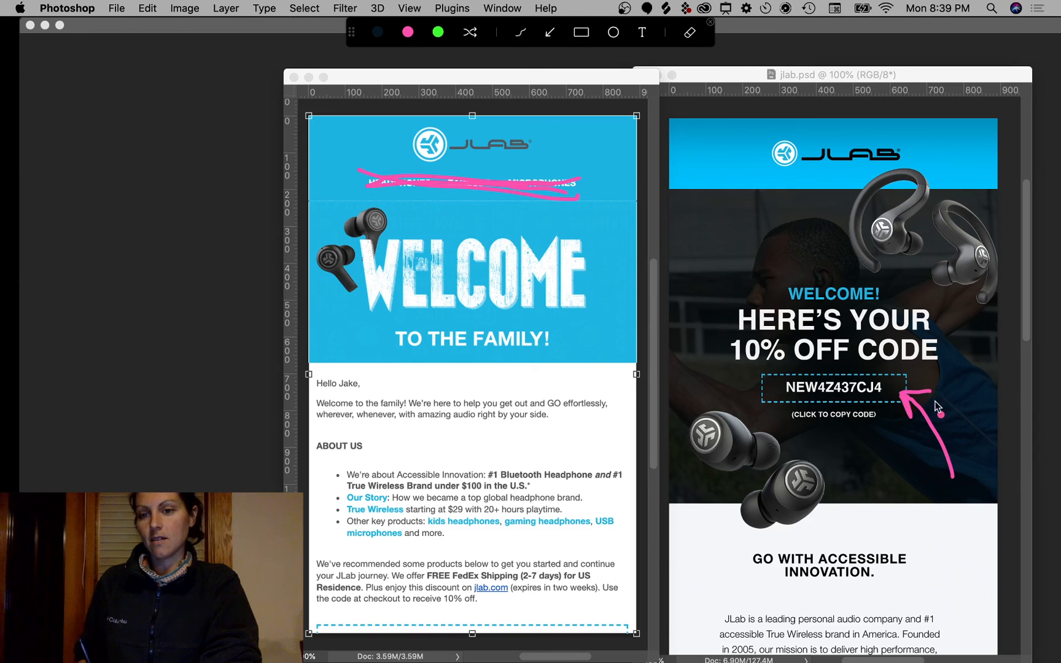
left_click(900, 429)
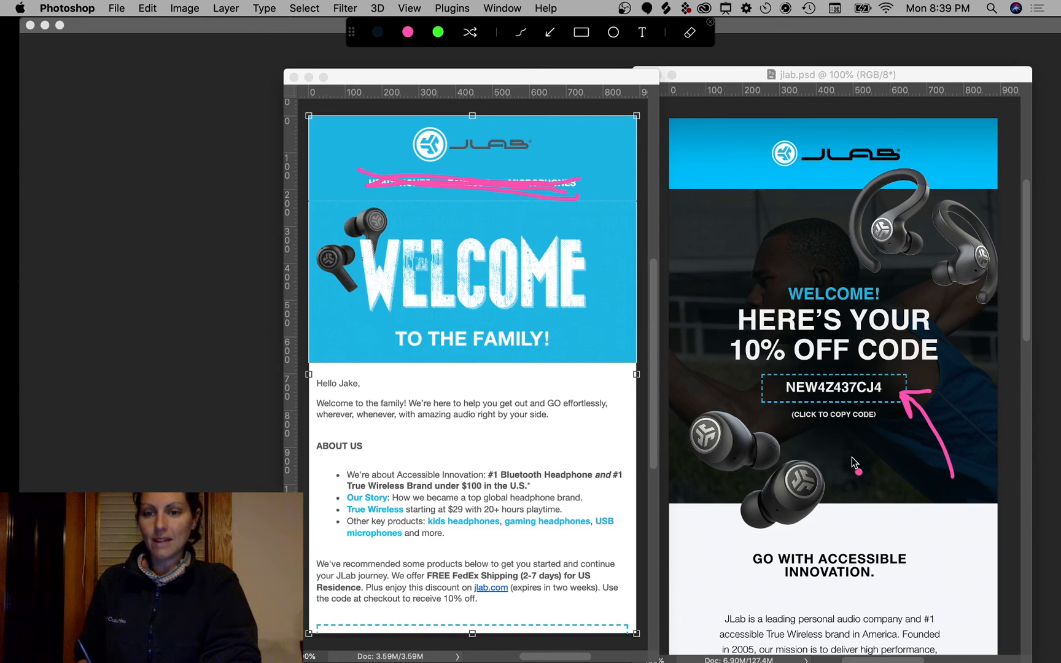
mouse_move(919, 210)
left_mouse_down()
mouse_move(693, 439)
mouse_move(980, 434)
mouse_move(841, 215)
left_mouse_up()
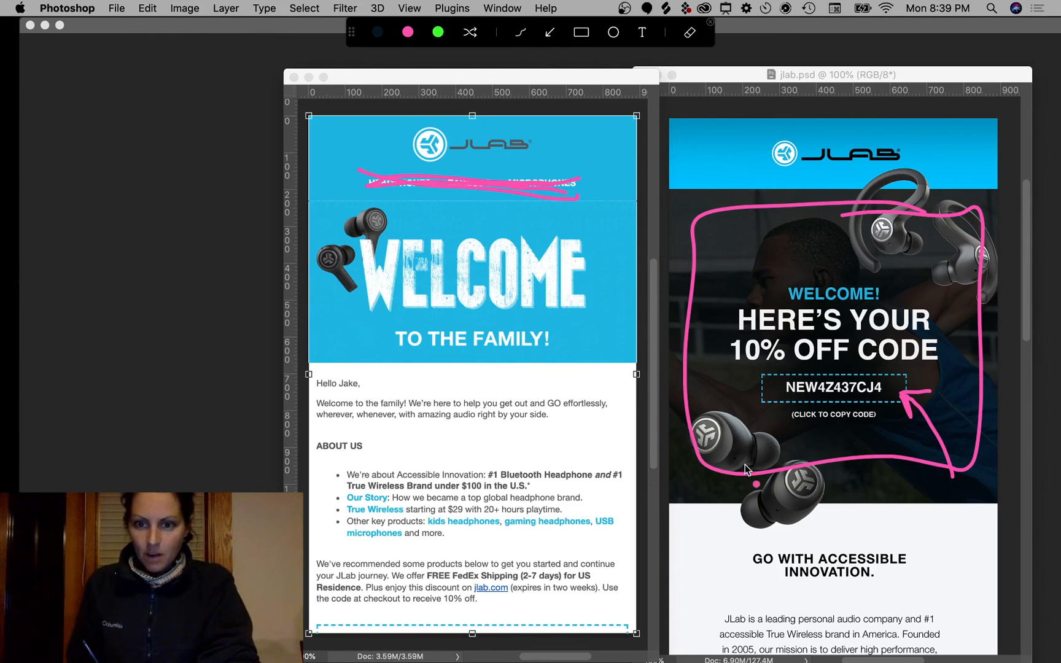
key("Escape")
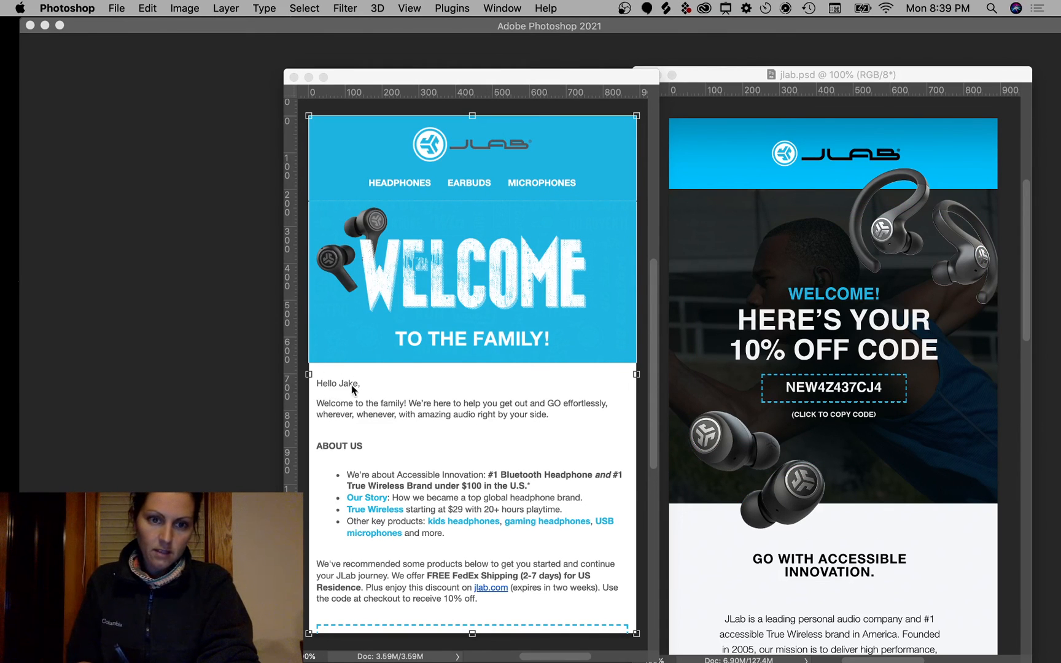
scroll(893, 476, "down", 10)
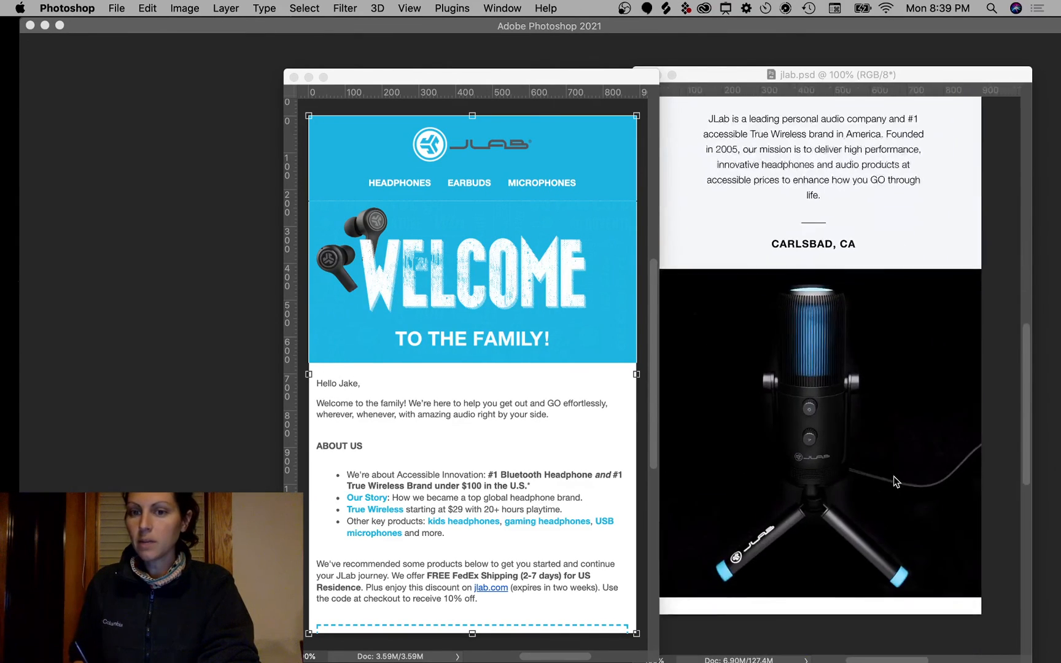
scroll(899, 508, "up", 4)
scroll(853, 362, "left", 2)
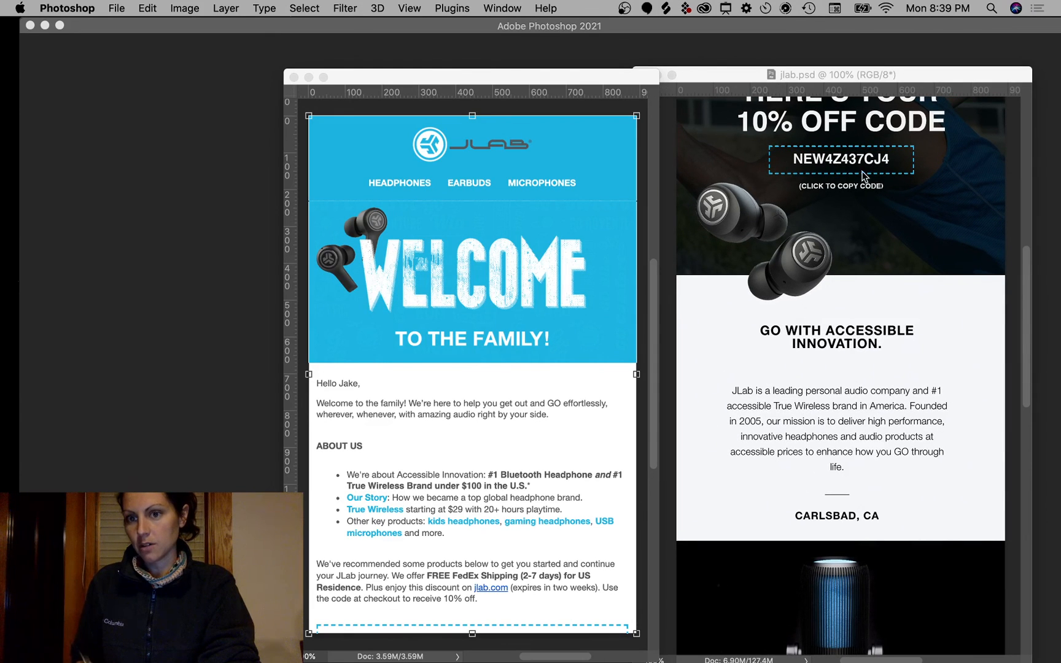
scroll(899, 408, "down", 2)
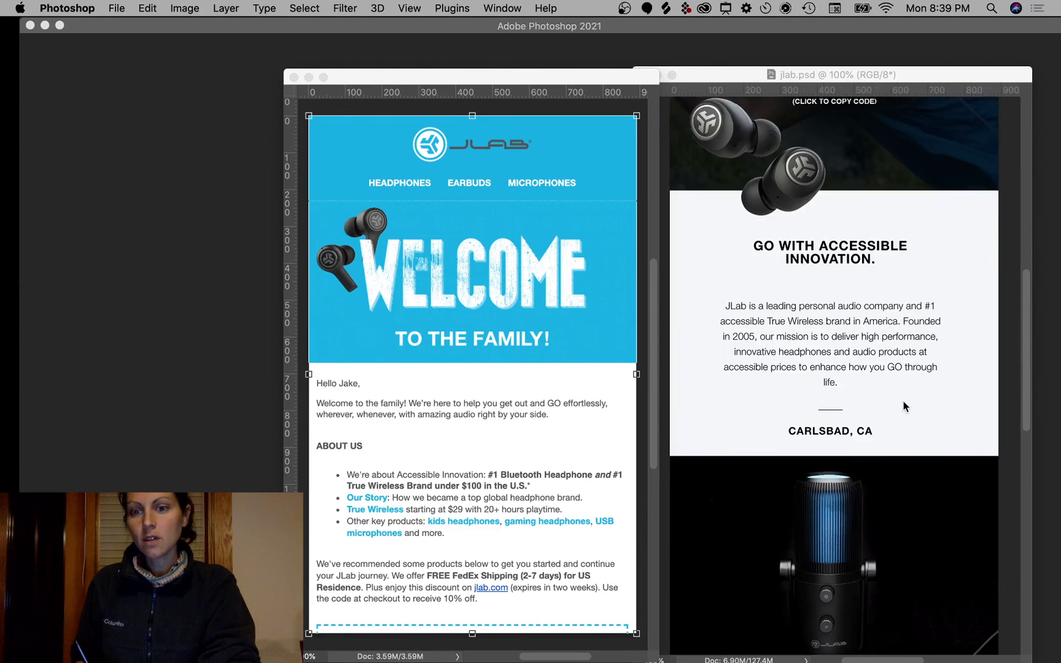
scroll(903, 405, "down", 2)
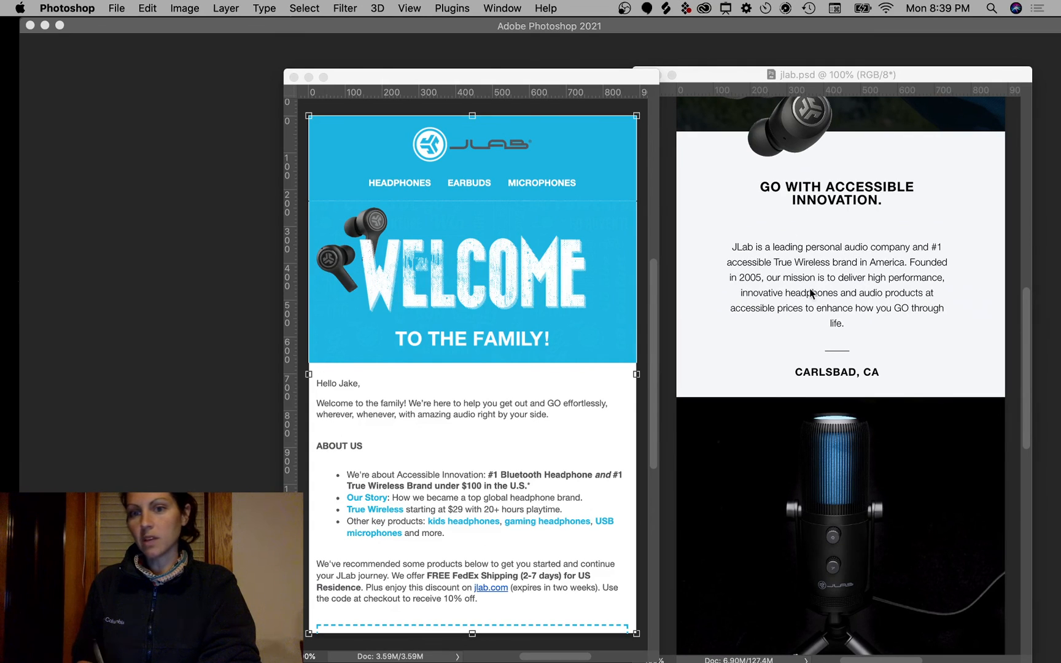
scroll(914, 491, "down", 4)
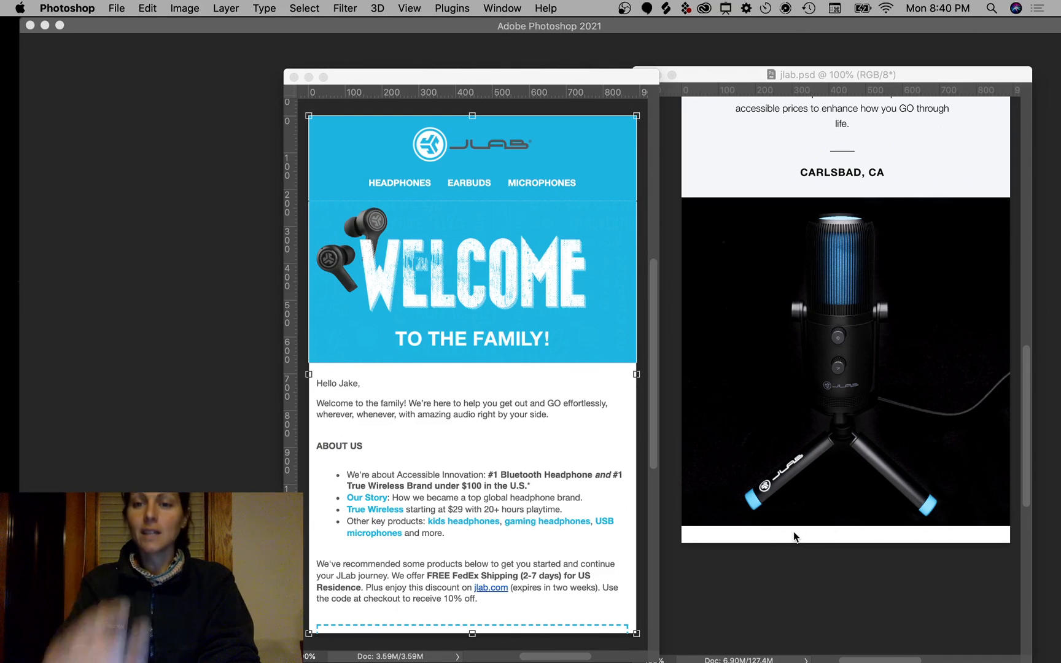
scroll(794, 536, "up", 5)
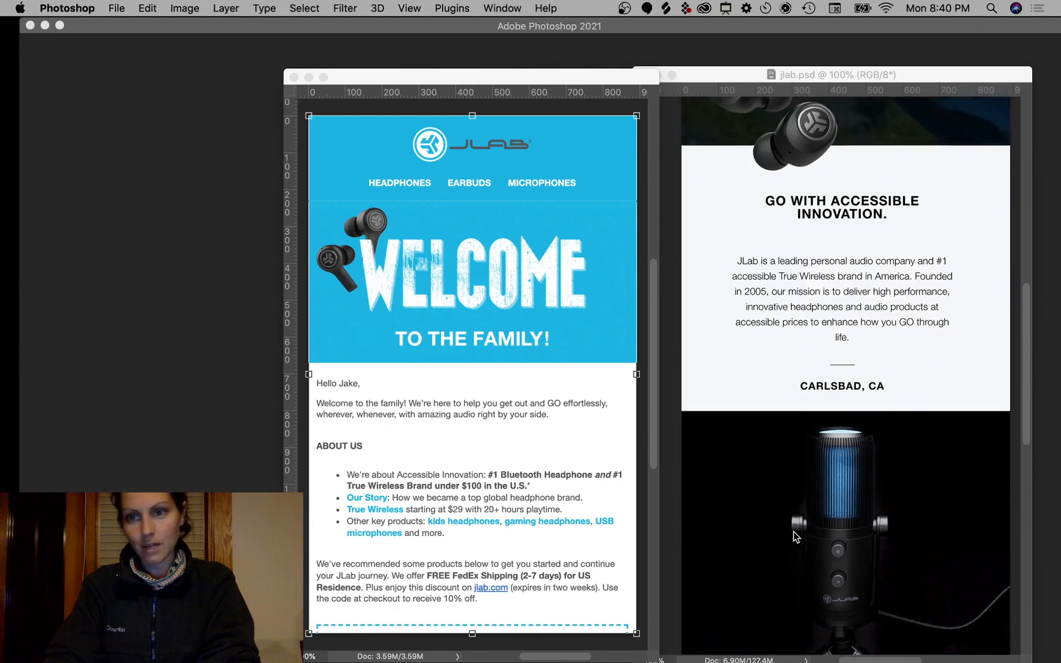
scroll(793, 531, "up", 8)
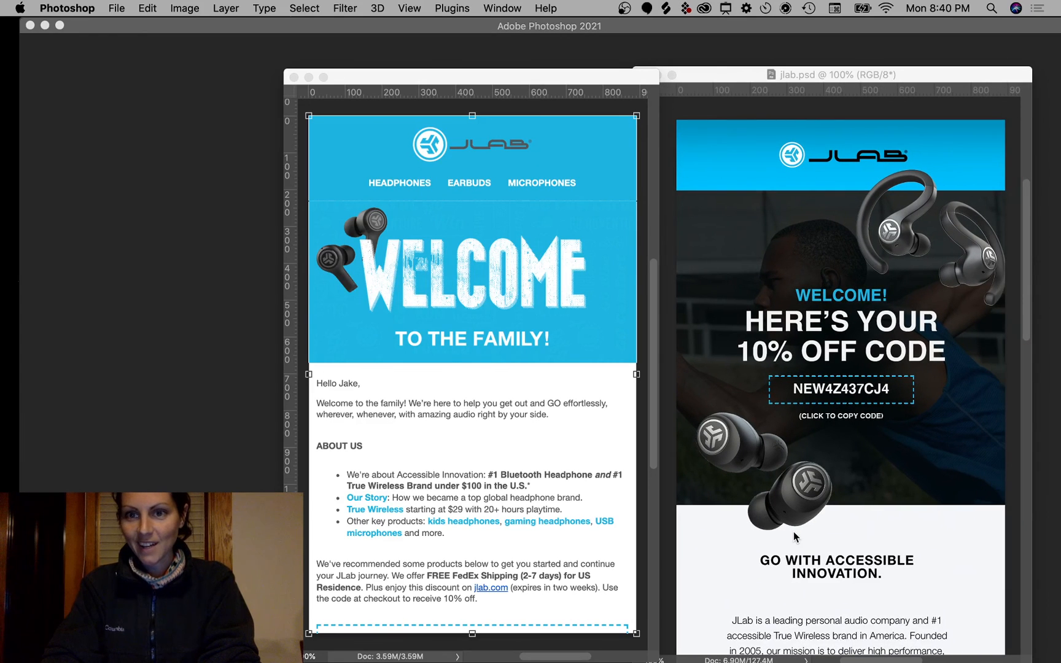
scroll(793, 532, "down", 1)
scroll(793, 532, "up", 1)
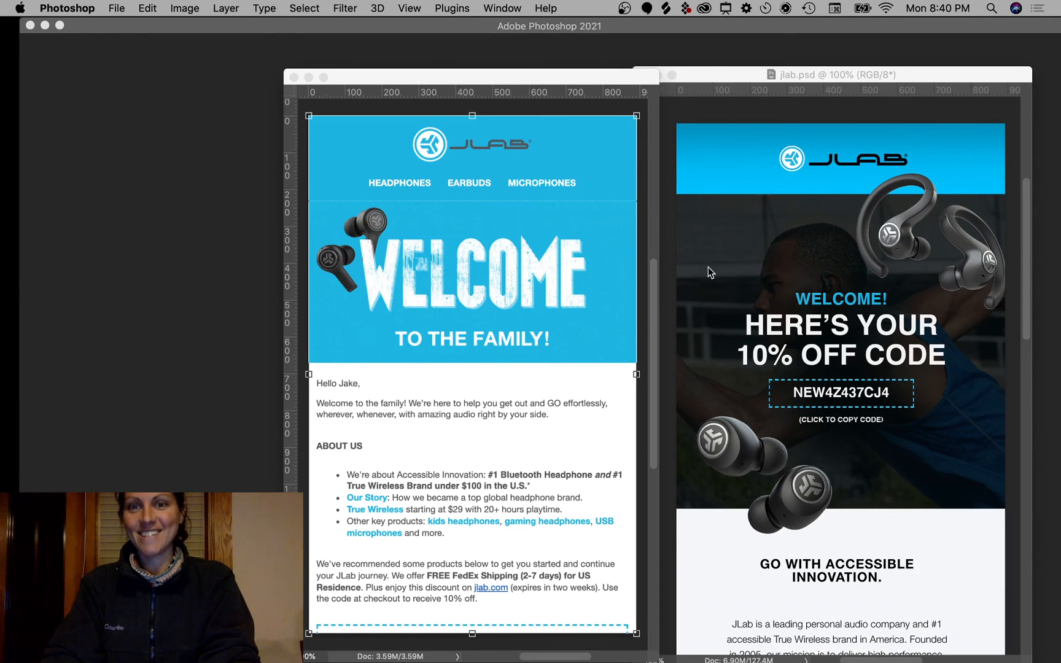
left_click(827, 75)
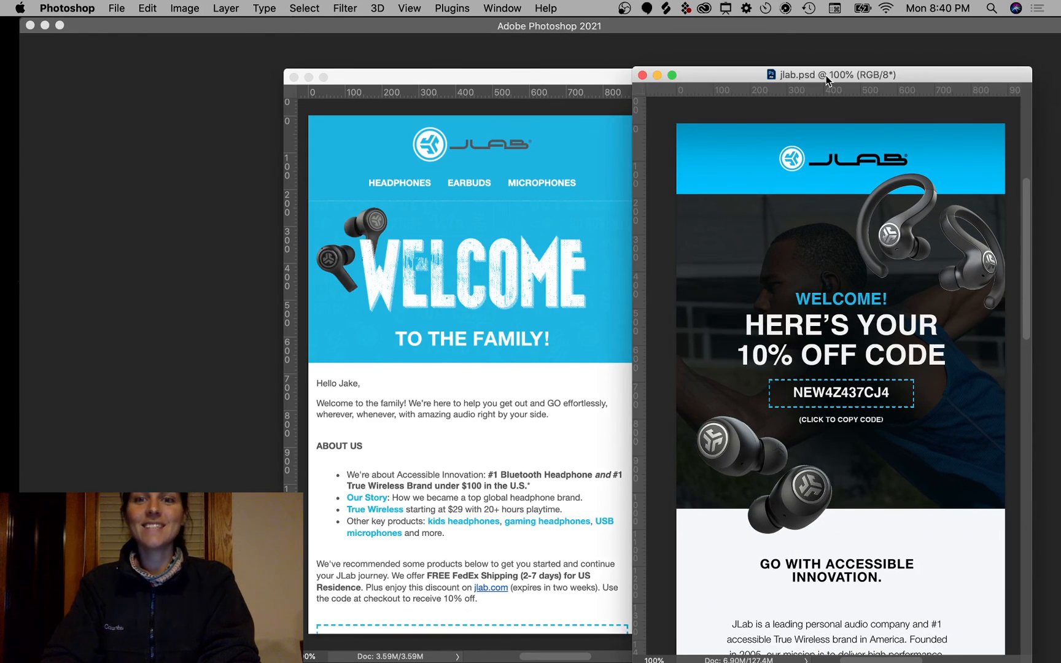
left_click(590, 83)
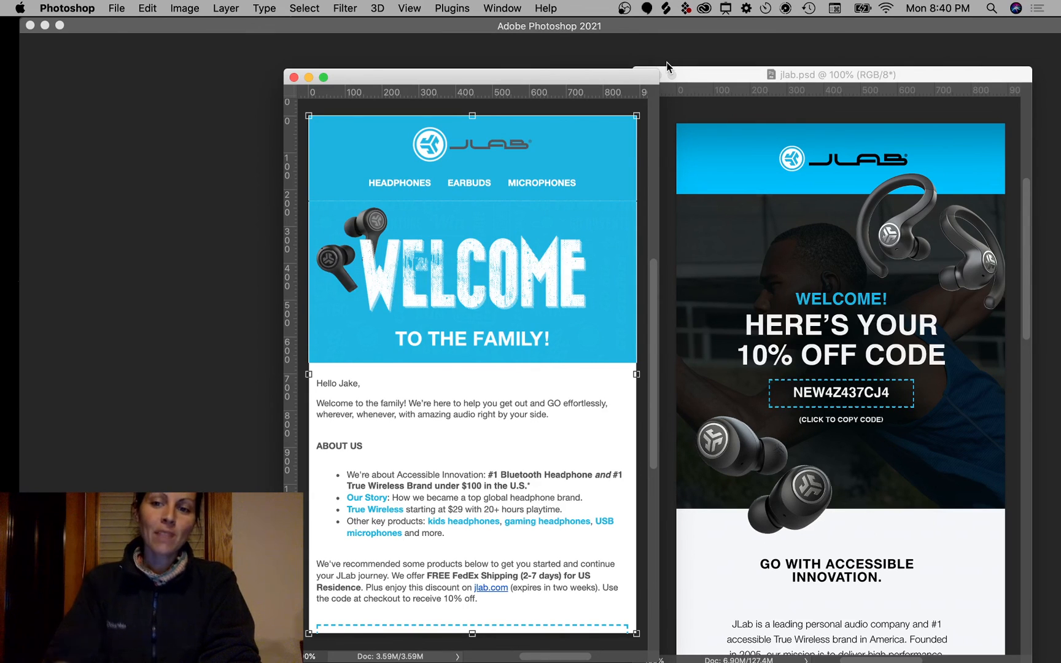